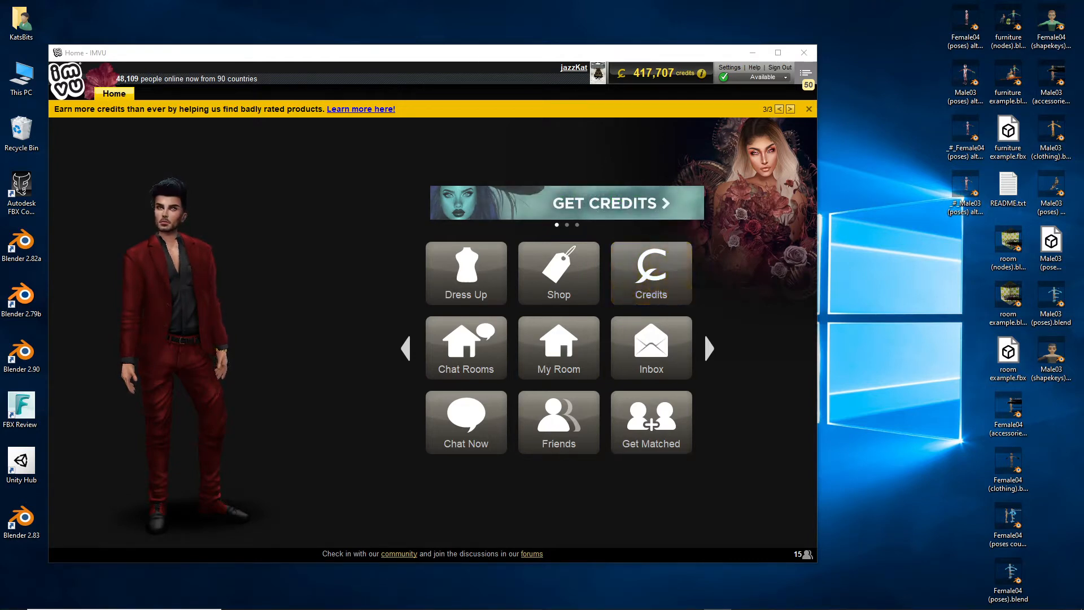
# Step: Launch Blender 2.83 and resize its window to leave the .blend files on the desktop accessible
pyautogui.moveTo(354, 58); pyautogui.dragTo(400, 47)
pyautogui.click(28, 514)
pyautogui.doubleClick(29, 515)
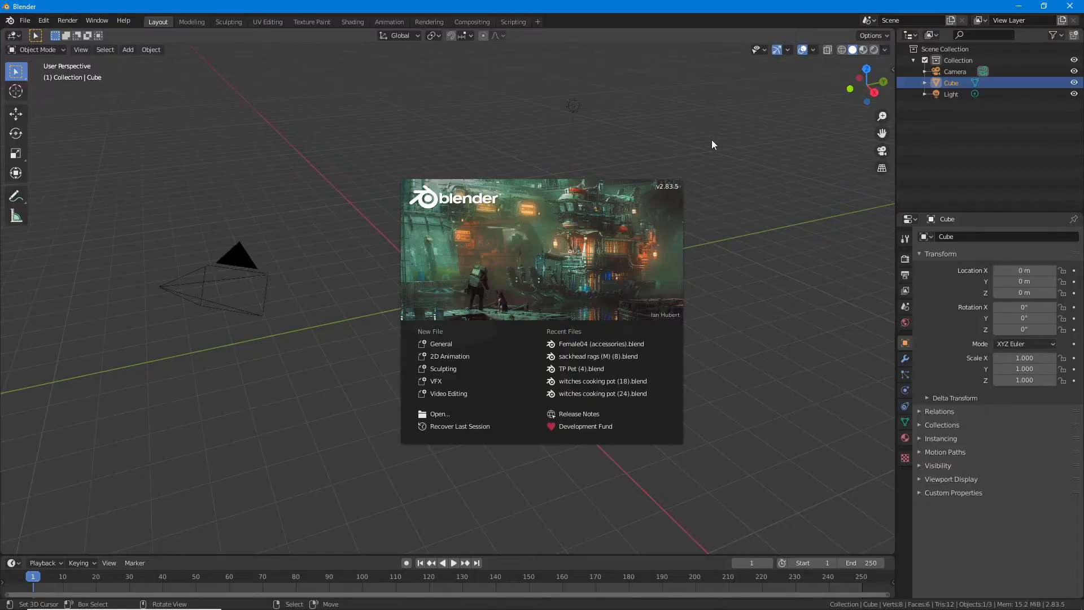
pyautogui.click(1048, 7)
pyautogui.moveTo(1029, 123); pyautogui.dragTo(938, 127)
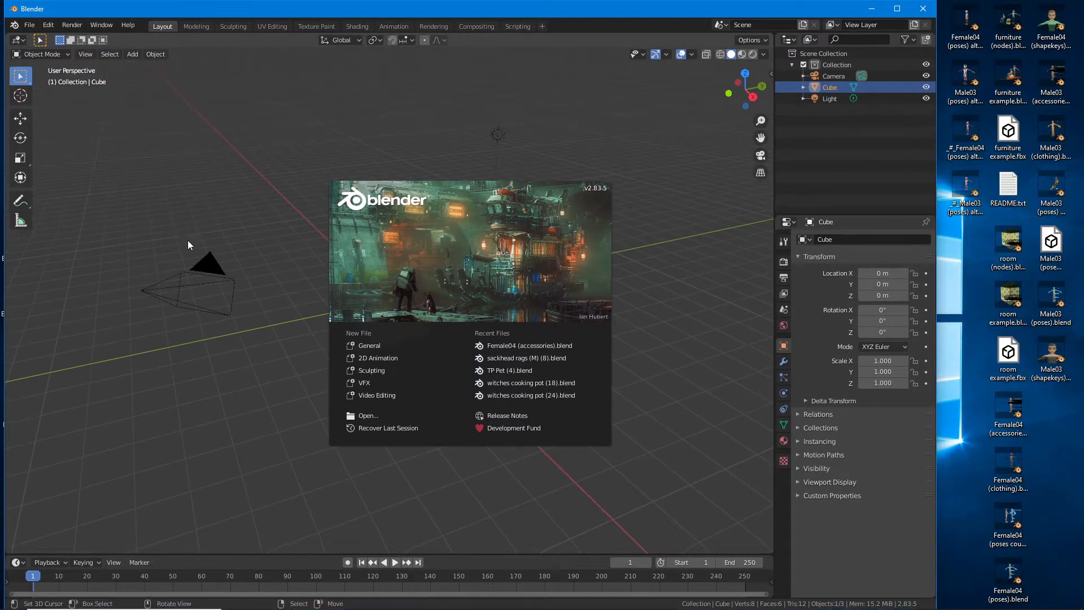
pyautogui.moveTo(5, 360)
pyautogui.mouseDown()
pyautogui.moveTo(96, 347)
pyautogui.moveTo(2, 344)
pyautogui.mouseUp()
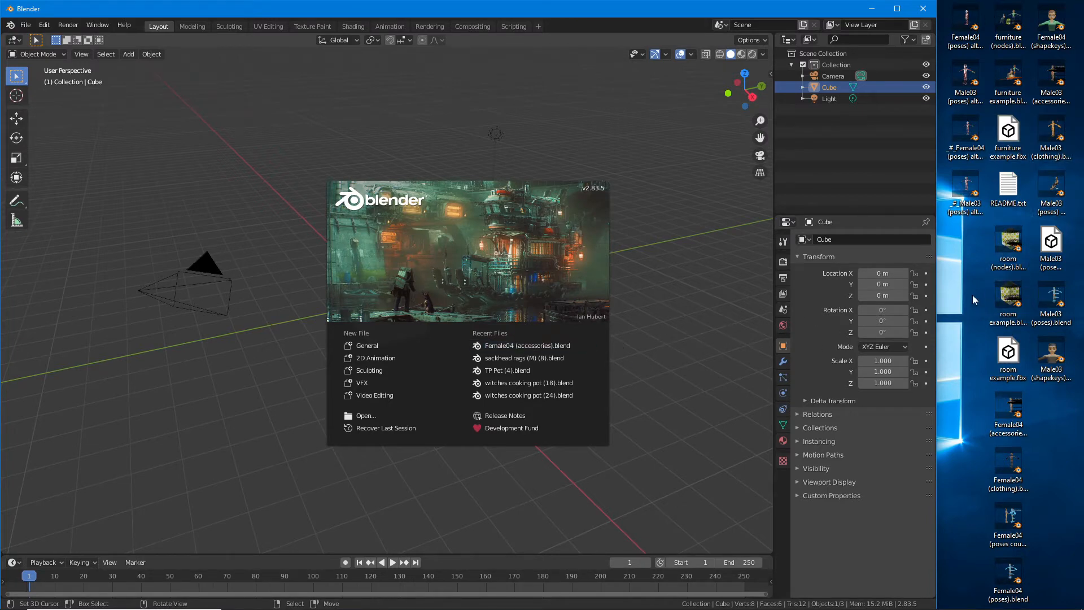
# Step: Open the desktop file Female04 (accessories).blend in Blender
pyautogui.moveTo(998, 391); pyautogui.dragTo(628, 377)
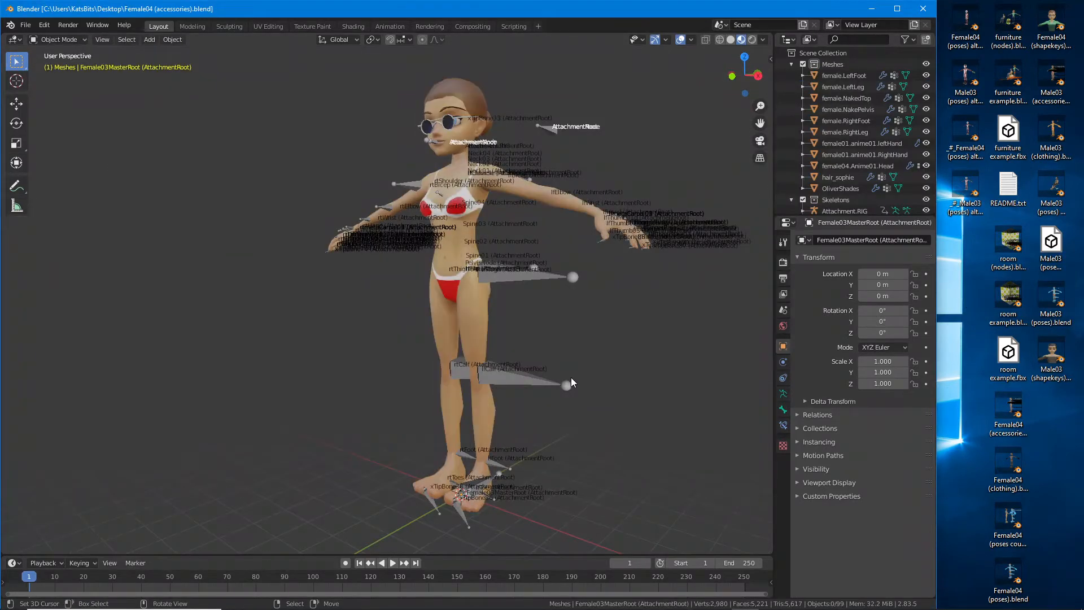
pyautogui.moveTo(557, 376); pyautogui.dragTo(475, 380, button='middle')
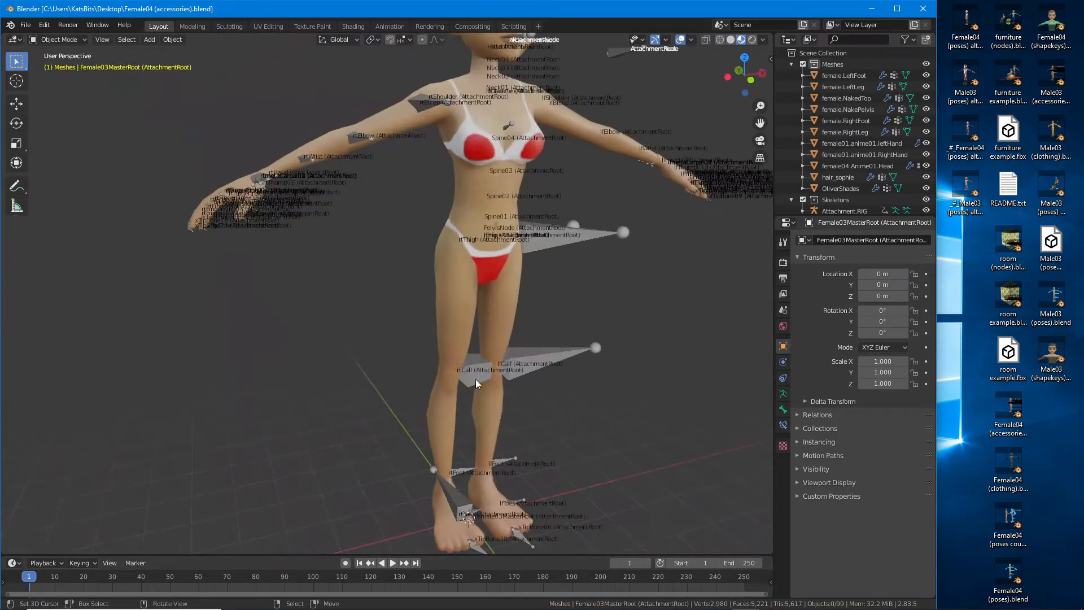
pyautogui.keyDown('shift'); pyautogui.moveTo(474, 422); pyautogui.dragTo(416, 289, button='middle'); pyautogui.keyUp('shift')
pyautogui.scroll(2, 442, 374)
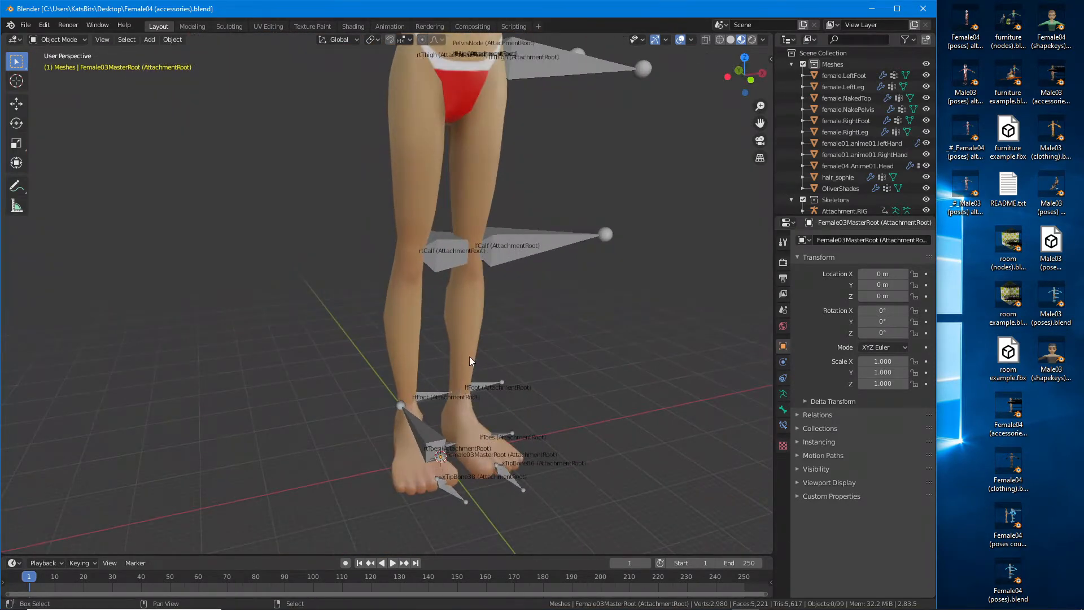
pyautogui.keyDown('shift'); pyautogui.moveTo(469, 356); pyautogui.dragTo(397, 392, button='middle'); pyautogui.keyUp('shift')
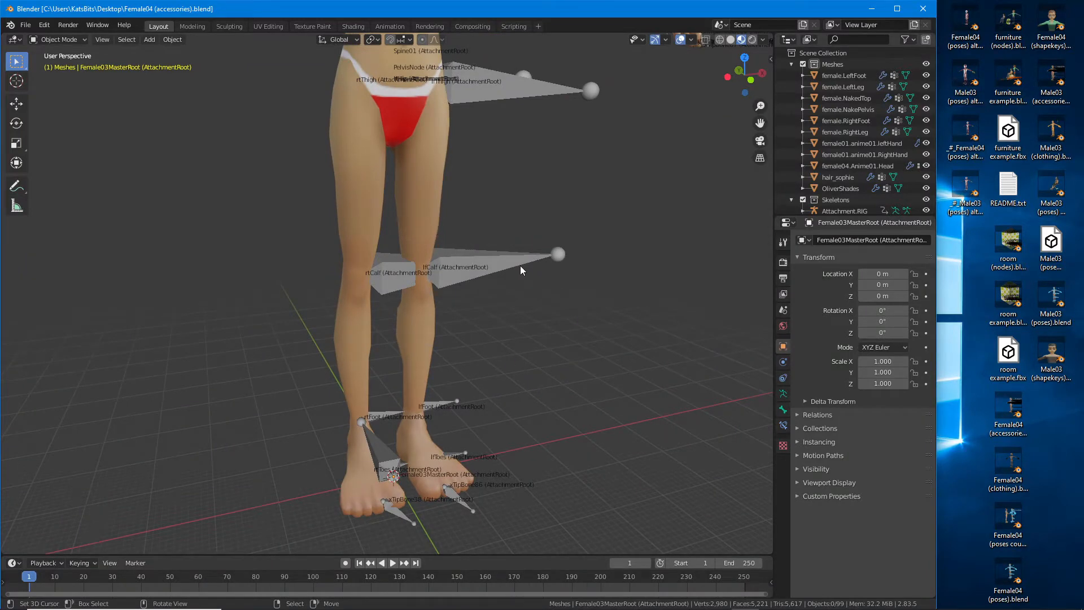
# Step: Examine the viewport grid scale, the view's focal length and clipping range, and the selected object's transform values
pyautogui.press('n')
pyautogui.press('n')
pyautogui.click(690, 40)
pyautogui.click(660, 107)
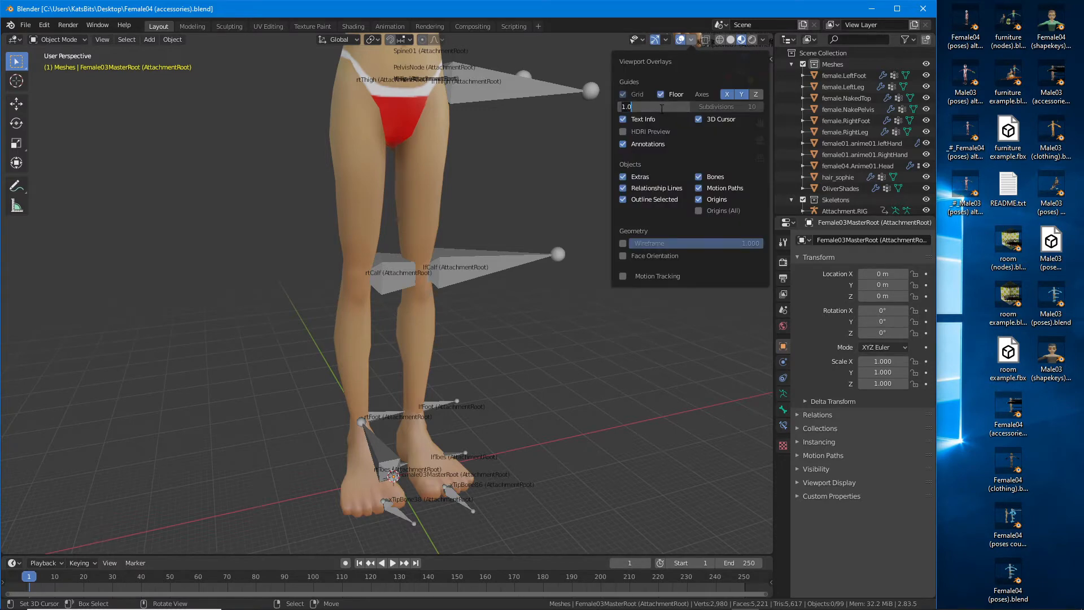
pyautogui.press('Return')
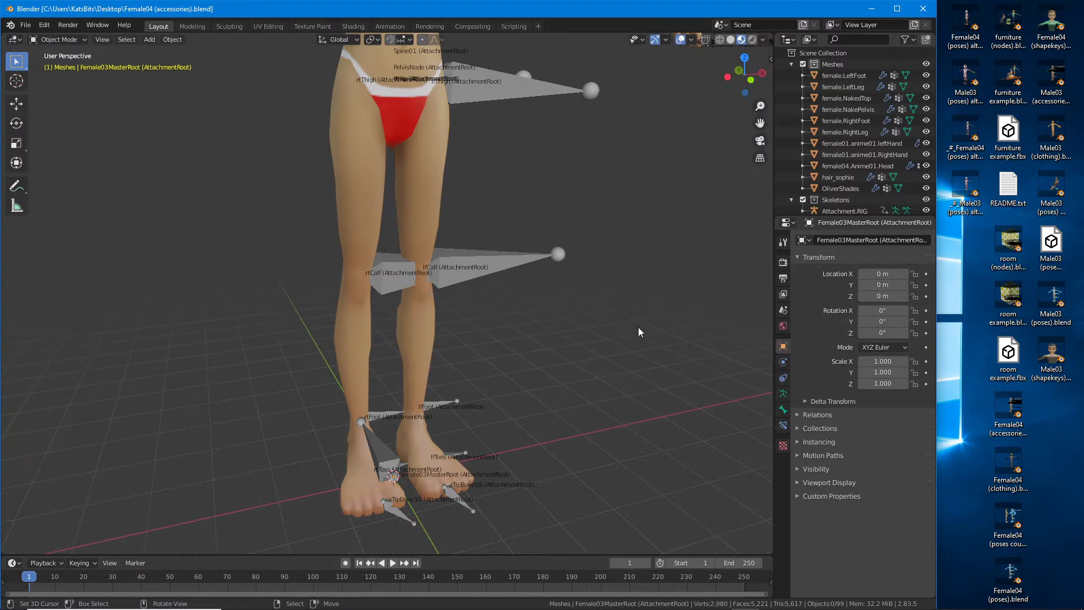
pyautogui.press('n')
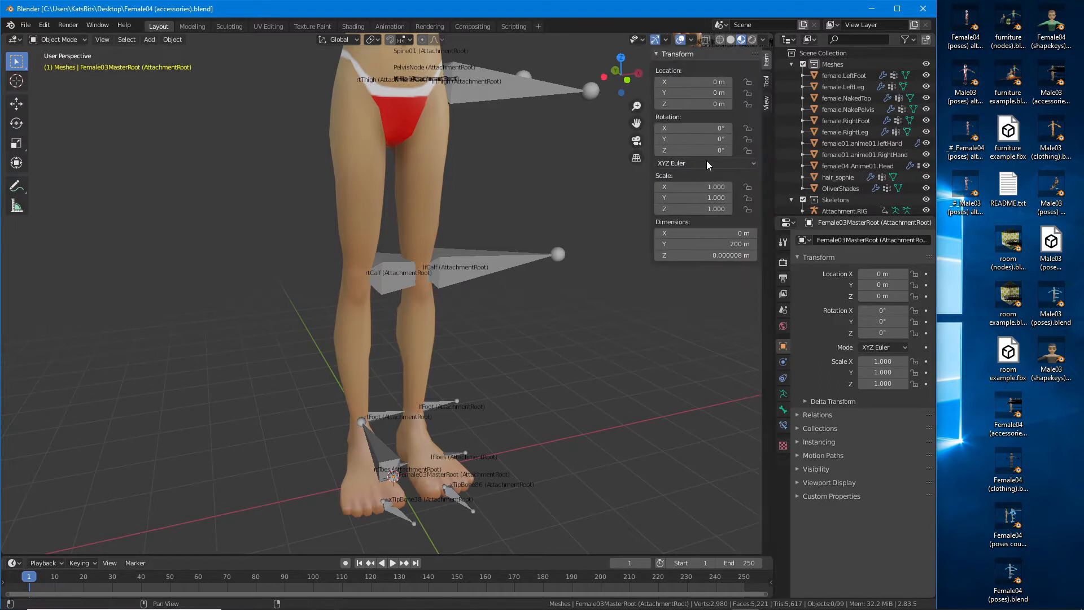
pyautogui.click(768, 105)
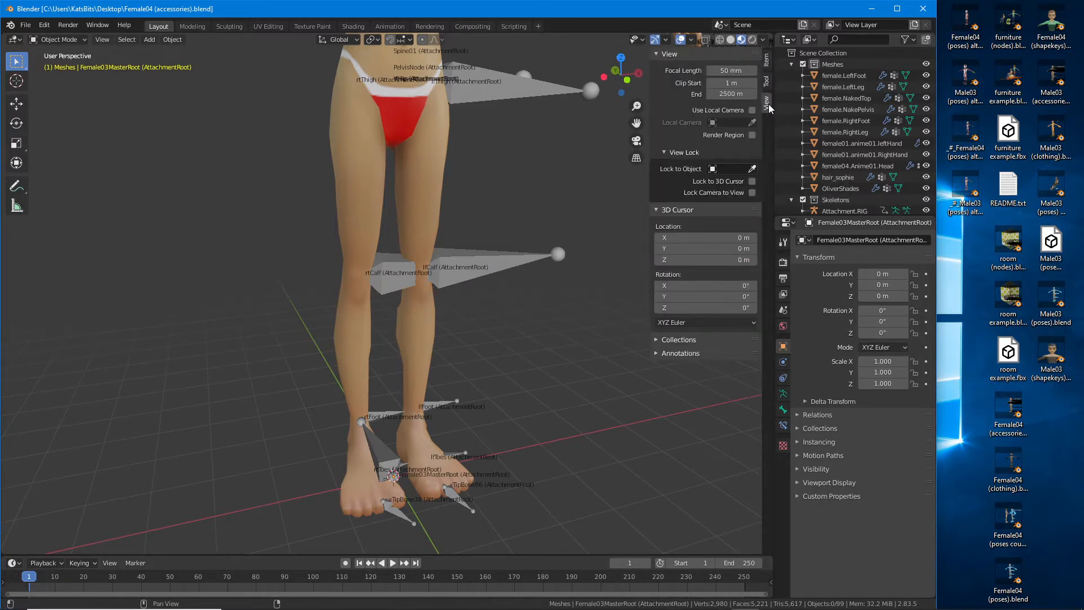
pyautogui.click(766, 81)
pyautogui.click(767, 60)
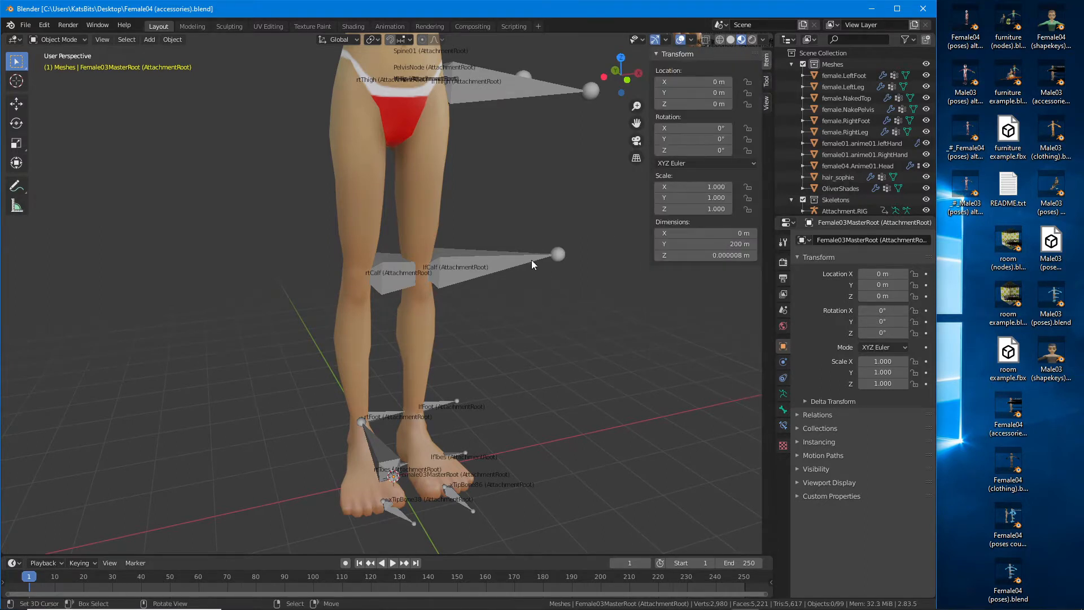
pyautogui.press('n')
pyautogui.moveTo(458, 444); pyautogui.dragTo(445, 437, button='middle')
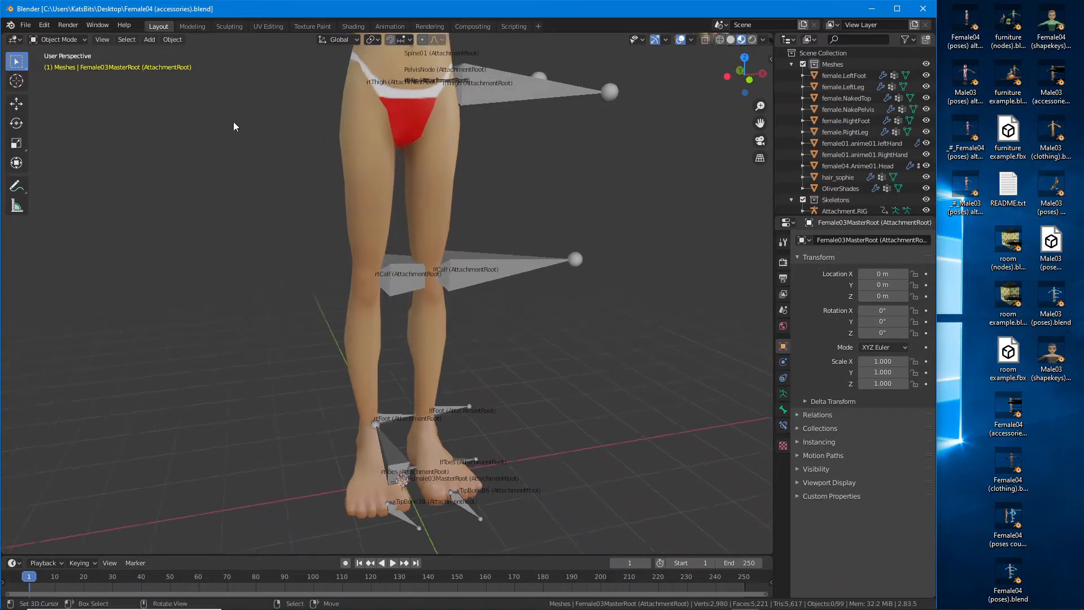
# Step: Add a UV sphere mesh at the world origin and reduce its segments to 27
pyautogui.click(148, 40)
pyautogui.moveTo(170, 53)
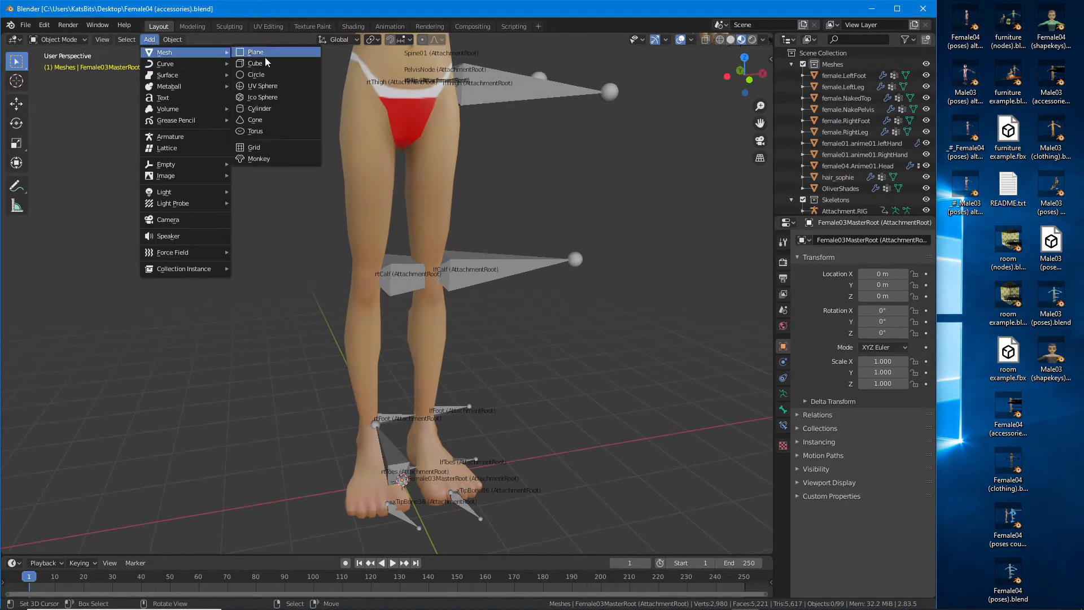
pyautogui.click(270, 87)
pyautogui.keyDown('shift'); pyautogui.moveTo(468, 469); pyautogui.dragTo(478, 429, button='middle'); pyautogui.keyUp('shift')
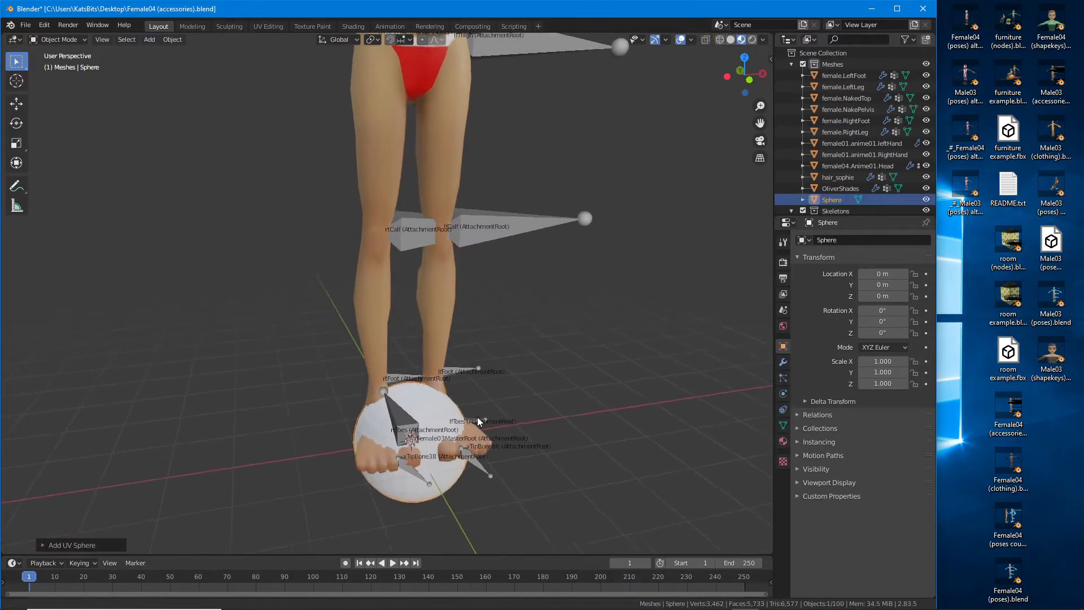
pyautogui.click(45, 544)
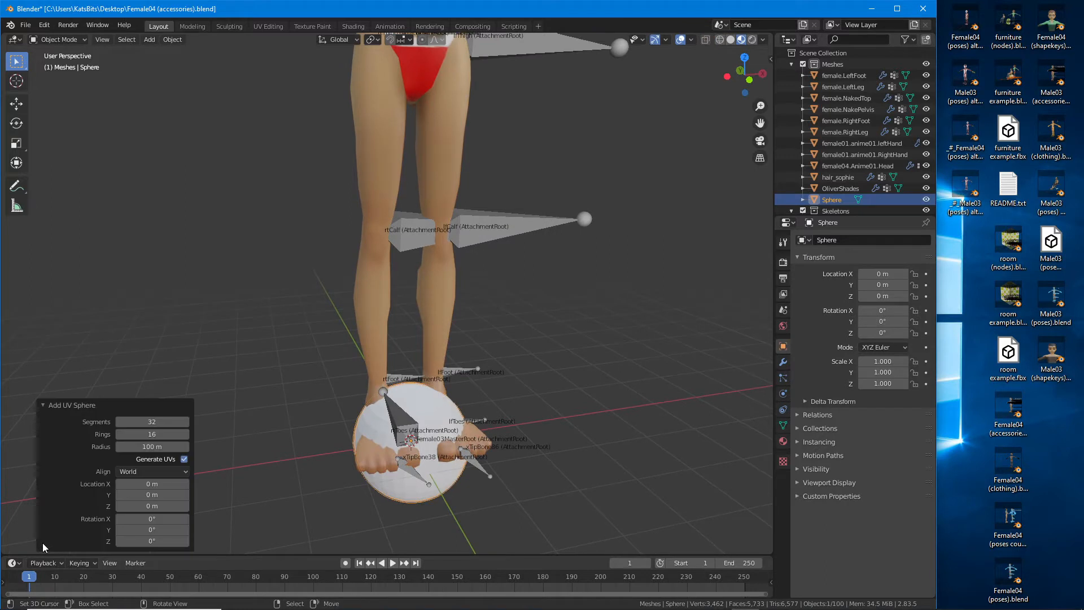
pyautogui.click(118, 422)
pyautogui.scroll(5, 420, 350)
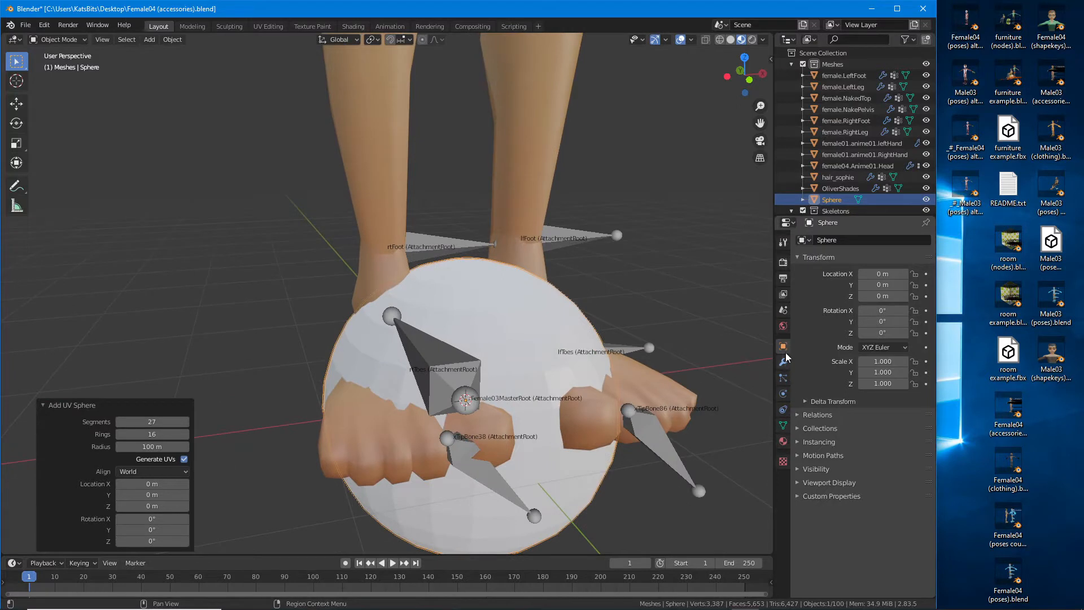
# Step: Turn on wireframe display for the sphere to inspect its mesh density
pyautogui.click(797, 483)
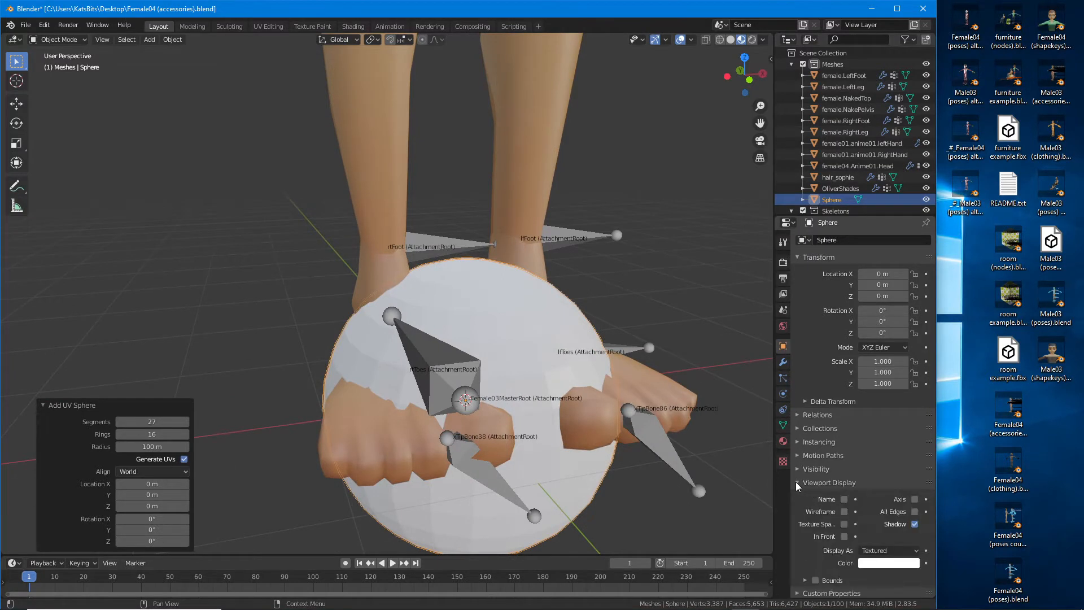
pyautogui.click(844, 509)
pyautogui.moveTo(489, 416); pyautogui.dragTo(497, 416, button='middle')
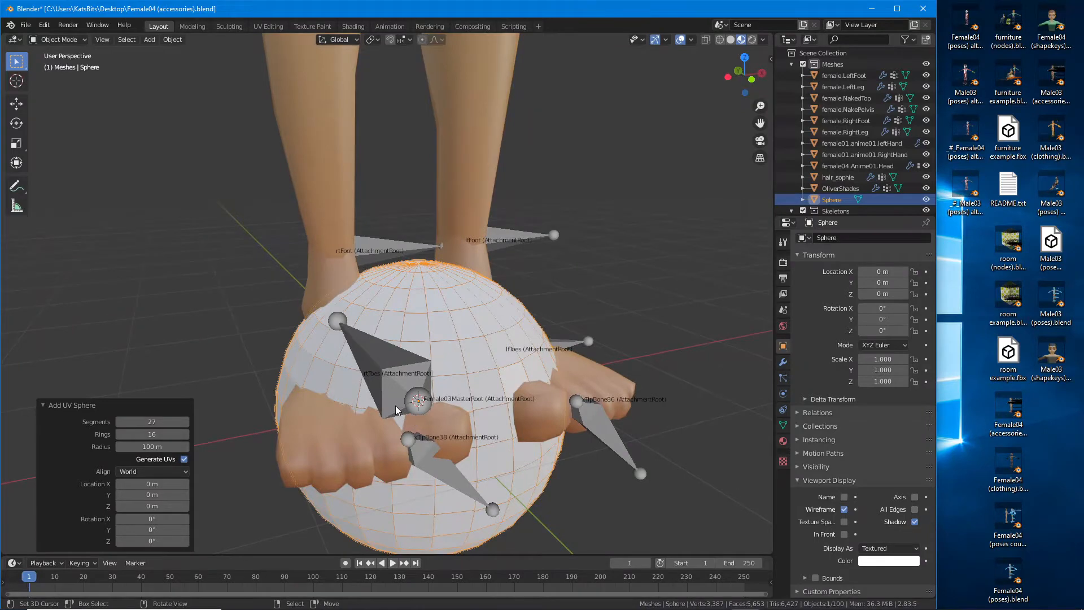
pyautogui.scroll(3, 395, 405)
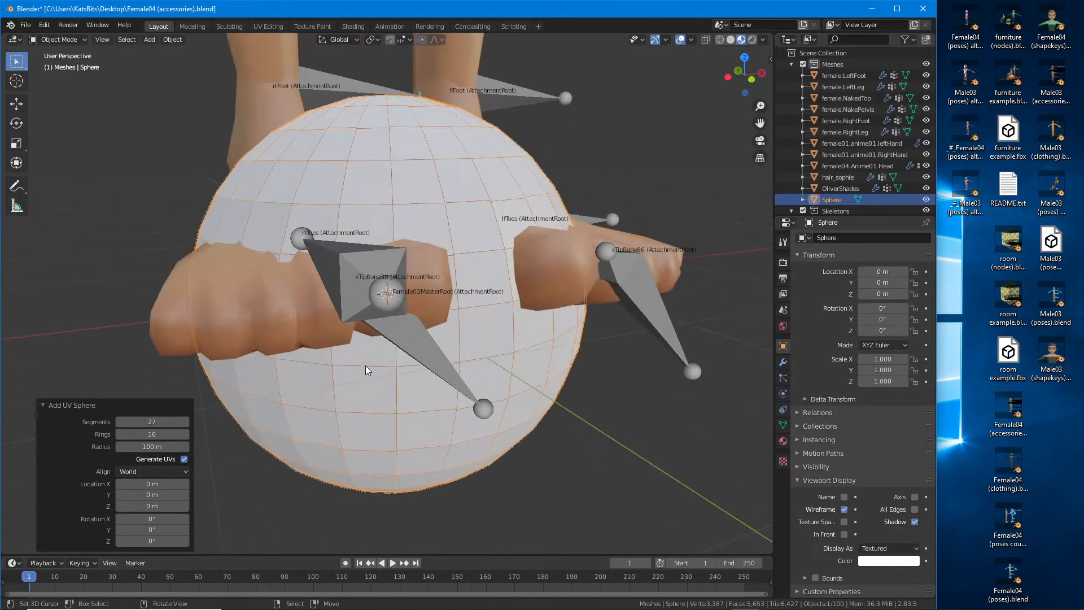
pyautogui.moveTo(365, 370); pyautogui.dragTo(327, 357, button='middle')
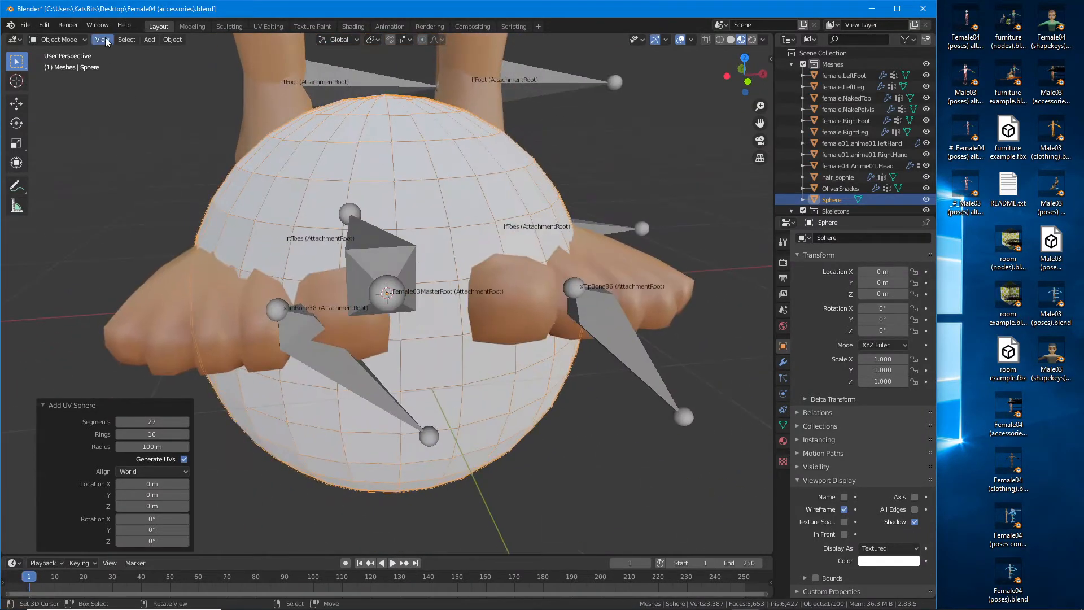
pyautogui.click(106, 38)
pyautogui.click(137, 103)
# Step: Set the new UV sphere's segments to 12
pyautogui.click(120, 422)
pyautogui.click(119, 422)
pyautogui.click(120, 423)
pyautogui.click(120, 422)
pyautogui.click(120, 422)
pyautogui.click(119, 423)
pyautogui.click(120, 423)
pyautogui.click(120, 422)
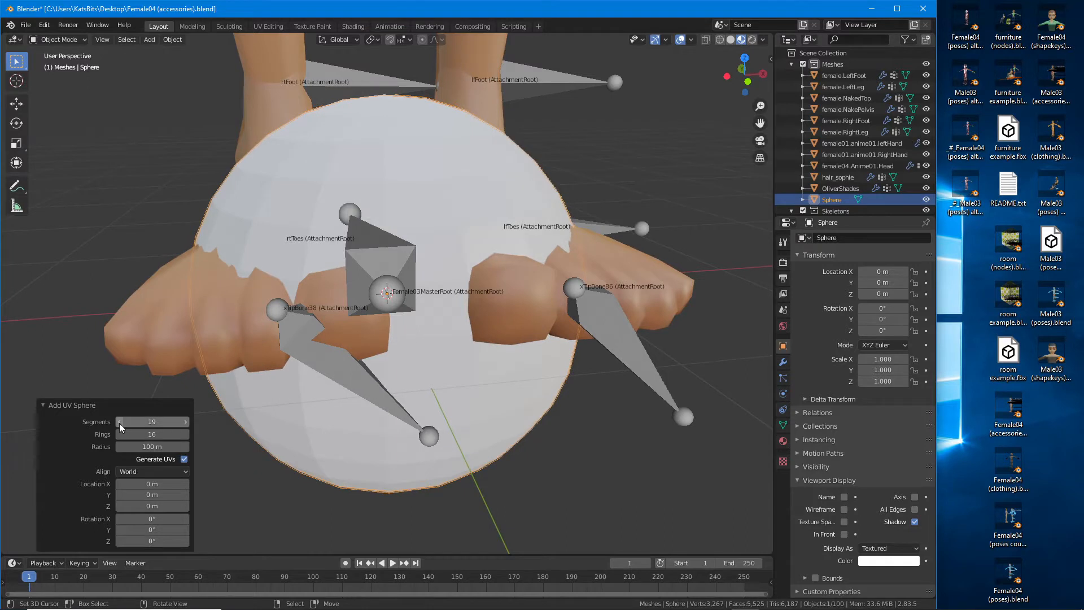
pyautogui.click(120, 422)
pyautogui.click(119, 422)
pyautogui.click(119, 423)
pyautogui.click(119, 422)
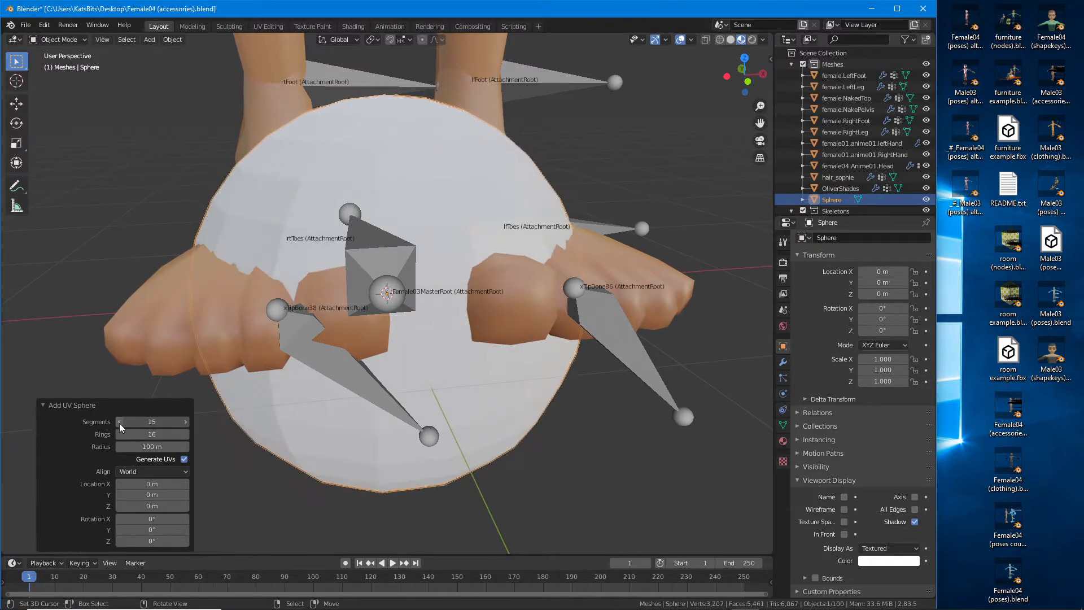
pyautogui.click(120, 422)
pyautogui.click(119, 422)
pyautogui.click(119, 423)
pyautogui.click(119, 422)
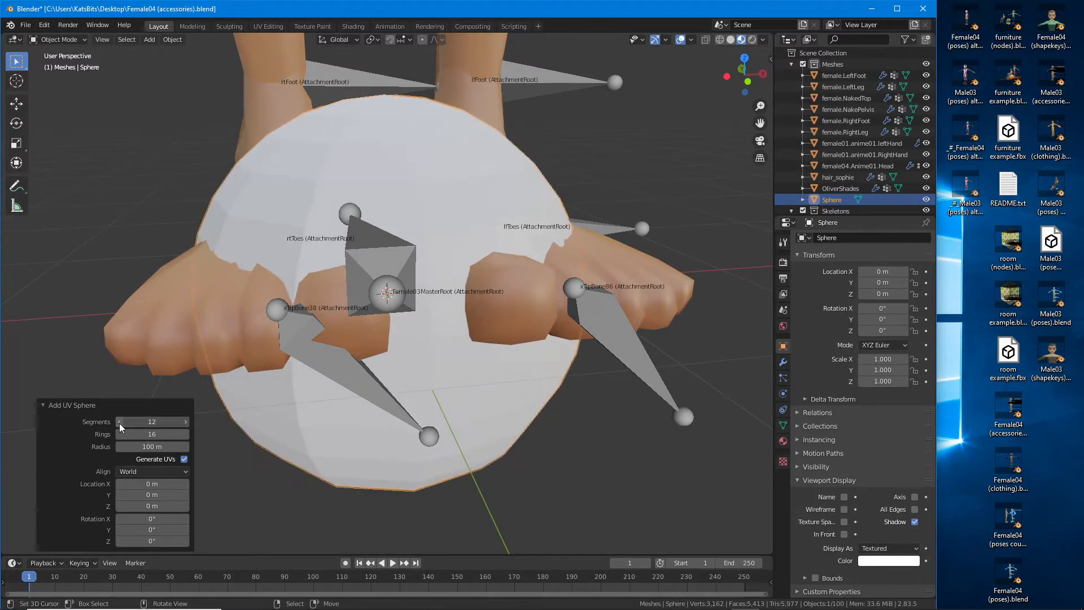
pyautogui.moveTo(229, 381); pyautogui.dragTo(514, 393, button='middle')
pyautogui.scroll(-3, 461, 436)
pyautogui.click(184, 422)
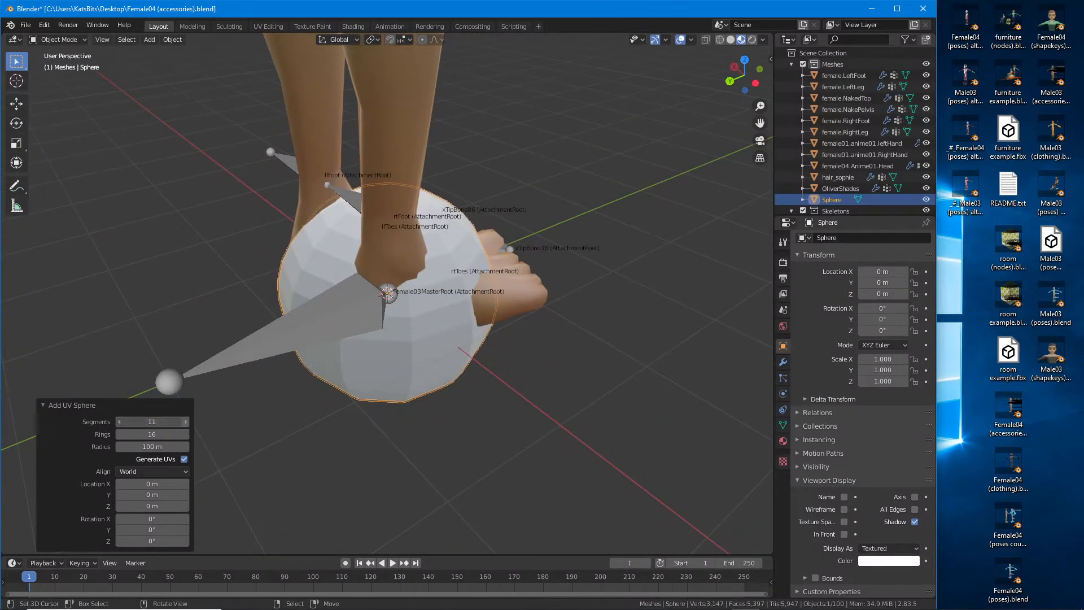
# Step: Set the new UV sphere's rings to 8
pyautogui.moveTo(445, 385); pyautogui.dragTo(322, 403, button='middle')
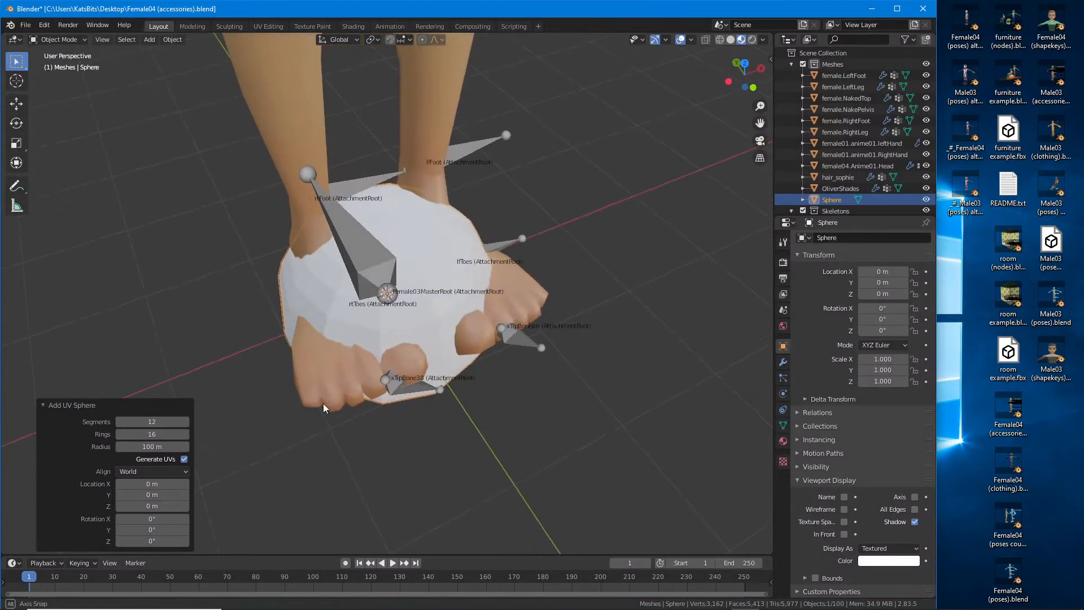
pyautogui.click(119, 434)
pyautogui.click(119, 433)
pyautogui.click(119, 433)
pyautogui.moveTo(371, 347); pyautogui.dragTo(512, 296, button='middle')
pyautogui.click(118, 434)
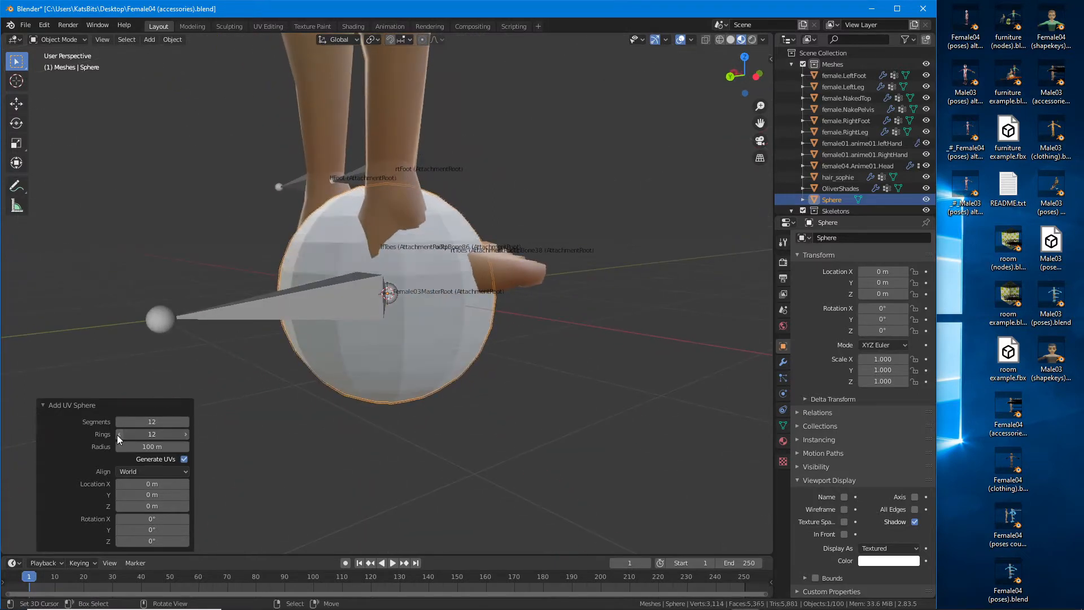
pyautogui.click(118, 434)
pyautogui.click(118, 434)
pyautogui.click(118, 434)
pyautogui.click(117, 434)
pyautogui.click(118, 435)
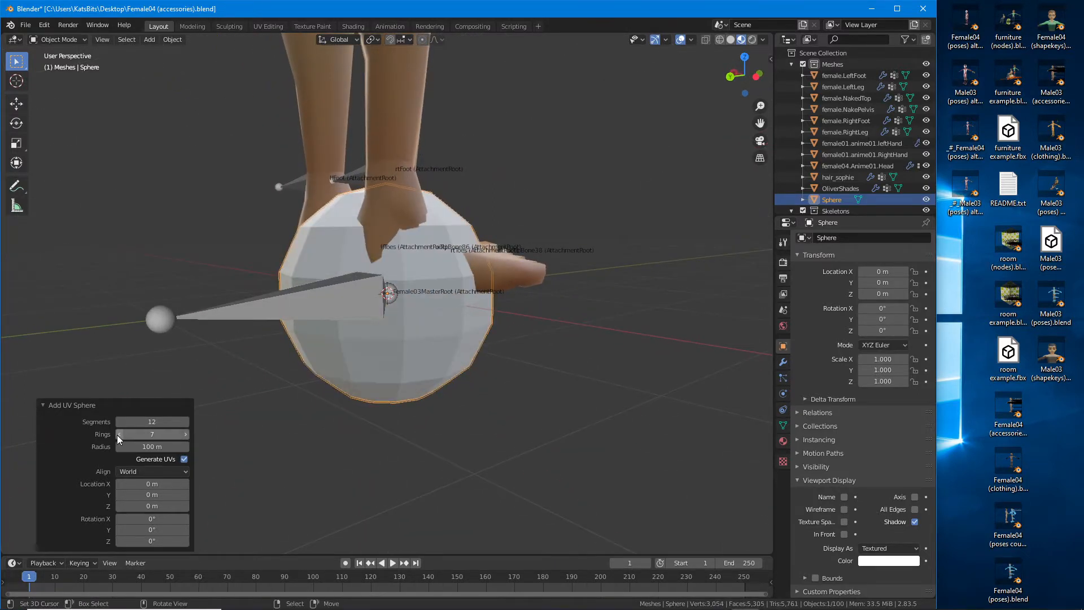
pyautogui.click(118, 434)
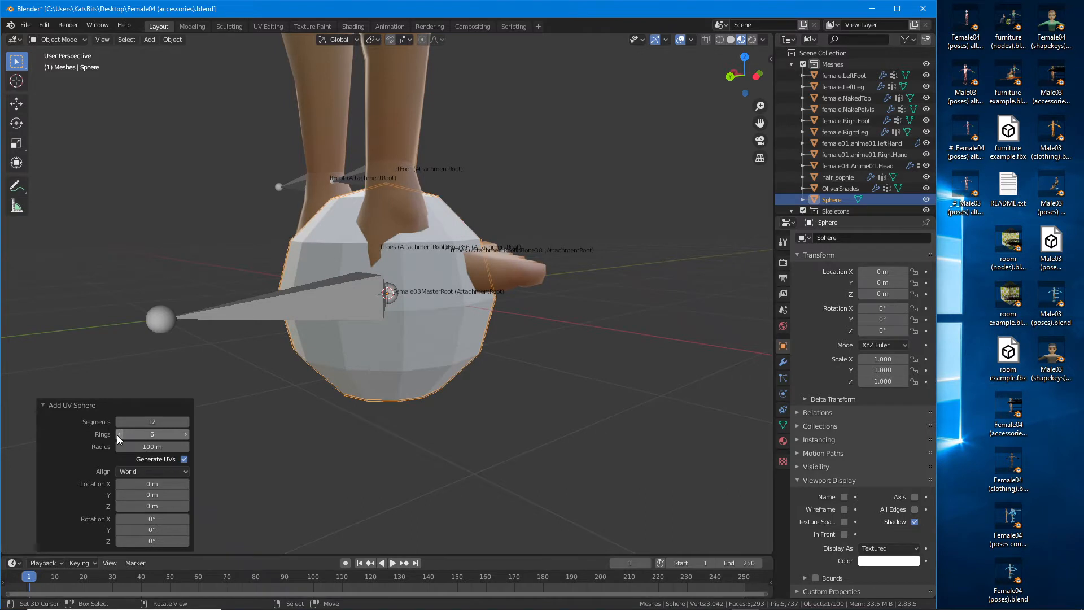
pyautogui.click(187, 435)
pyautogui.click(187, 434)
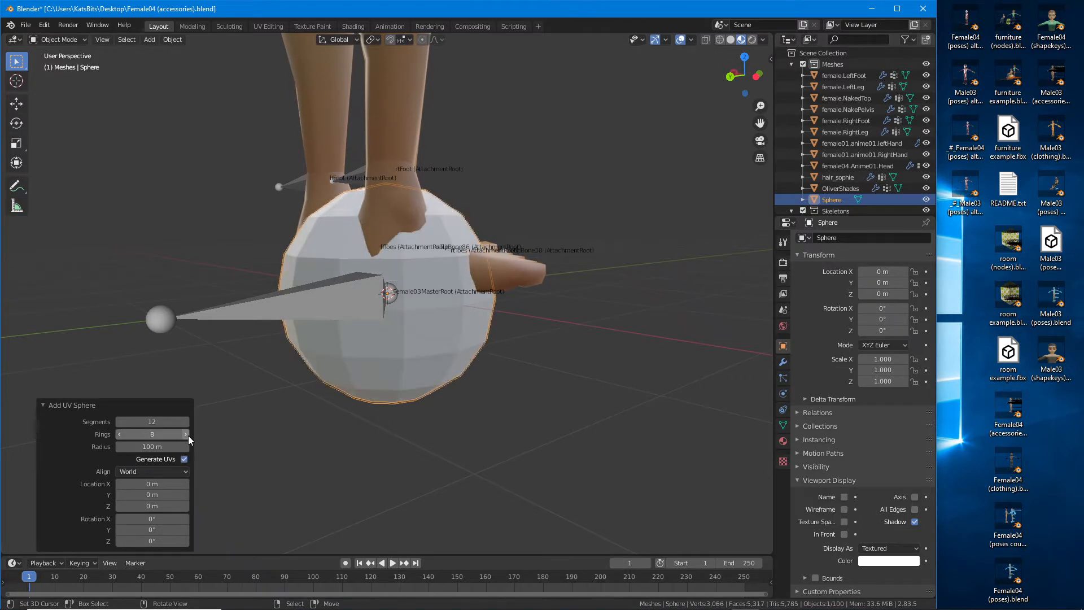
pyautogui.click(187, 435)
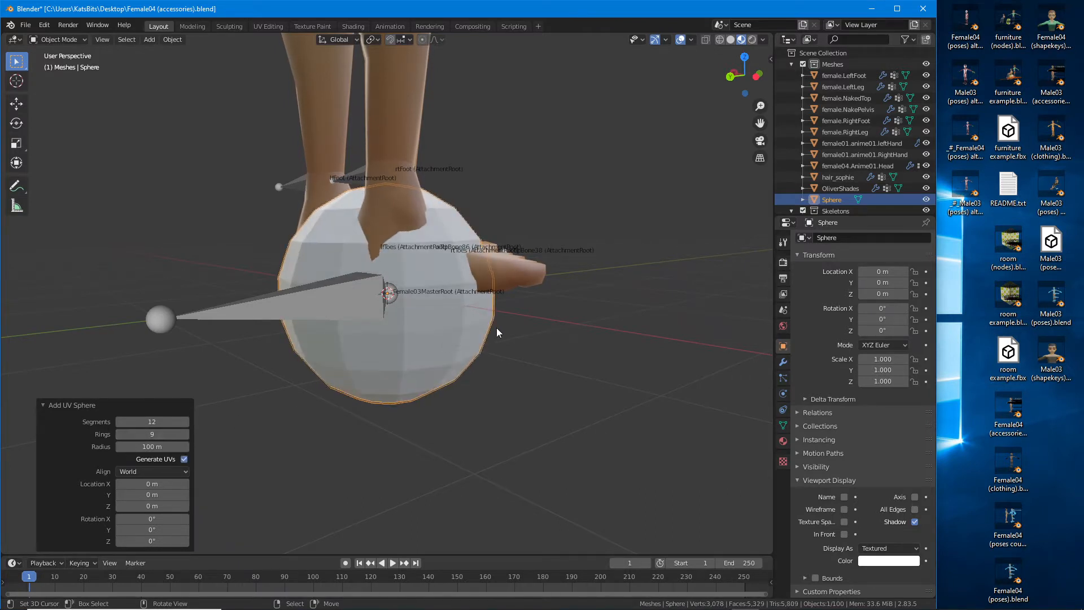
pyautogui.moveTo(497, 328); pyautogui.dragTo(389, 325, button='middle')
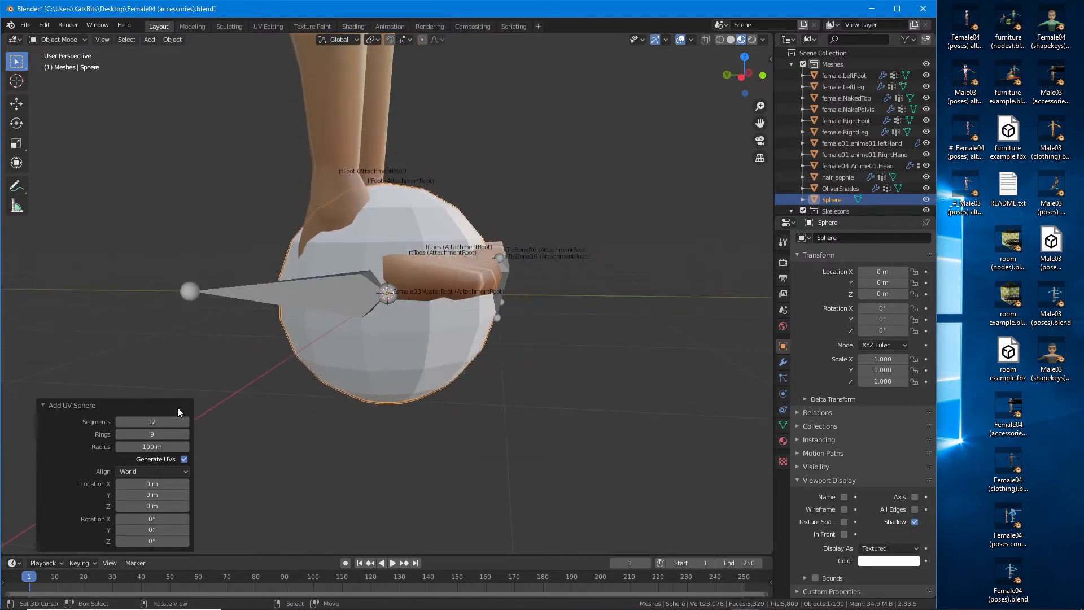
pyautogui.click(119, 434)
pyautogui.moveTo(298, 340); pyautogui.dragTo(414, 339, button='middle')
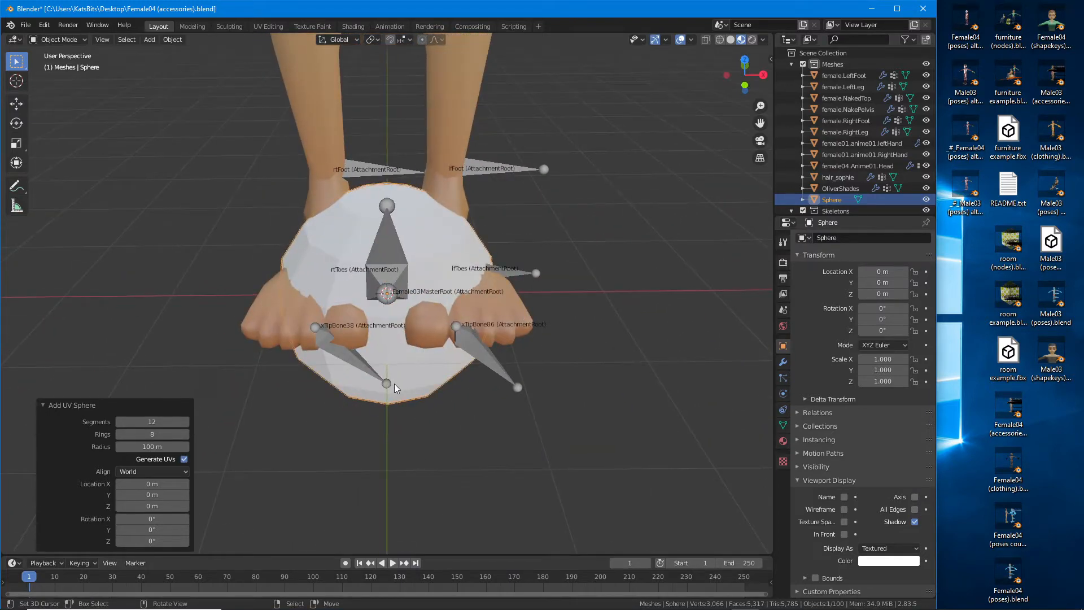
pyautogui.moveTo(394, 384)
pyautogui.mouseDown(button='middle')
pyautogui.moveTo(397, 374)
pyautogui.moveTo(377, 377)
pyautogui.mouseUp(button='middle')
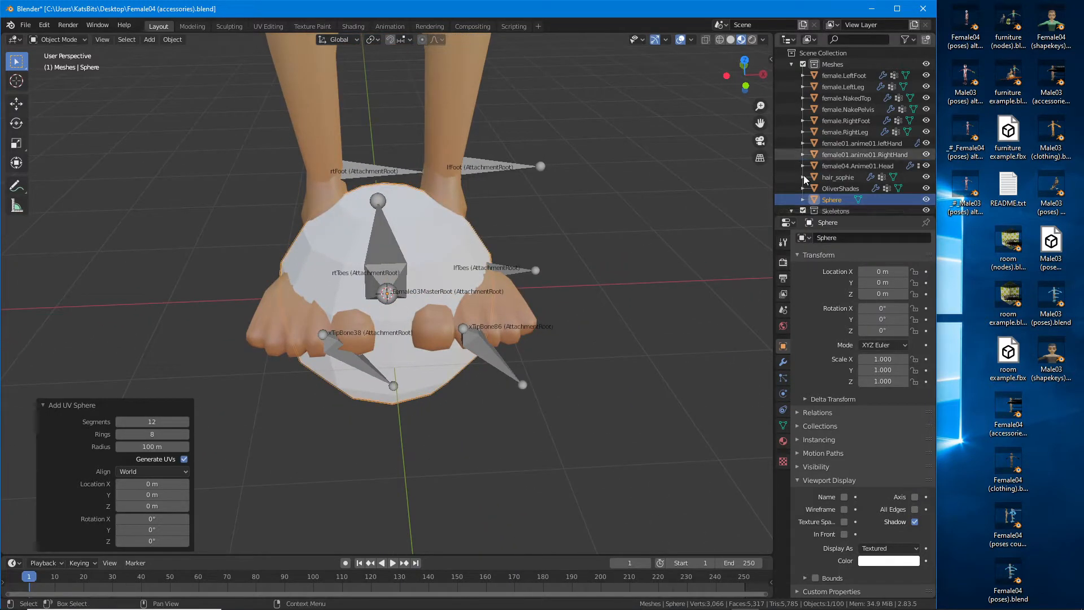
# Step: Create a new collection in the Scene Collection, name it Mug and place it above the Meshes collection
pyautogui.rightClick(822, 54)
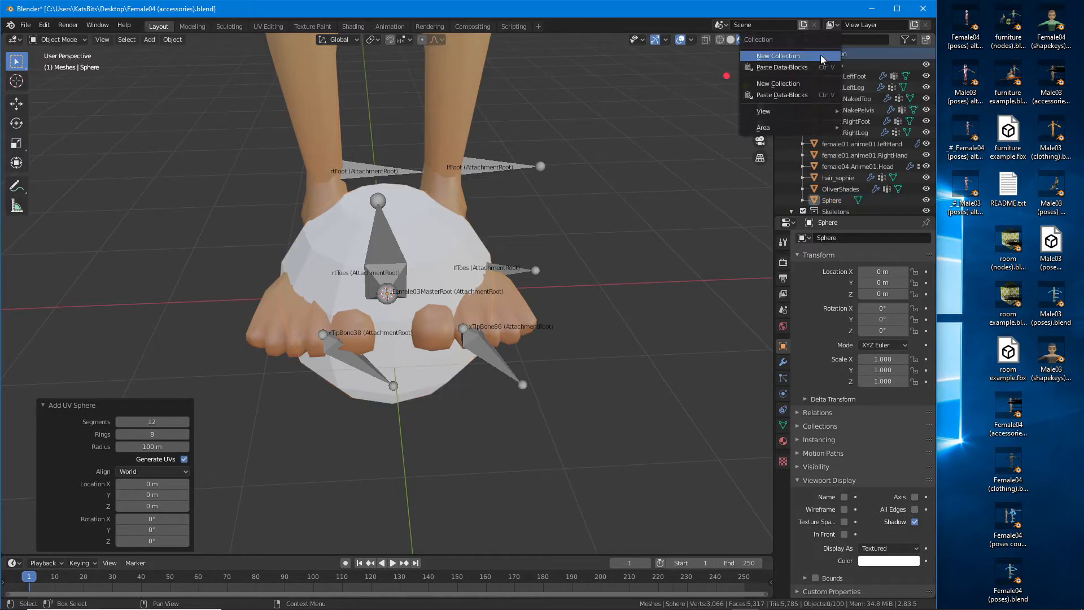
pyautogui.click(780, 57)
pyautogui.scroll(-5, 848, 169)
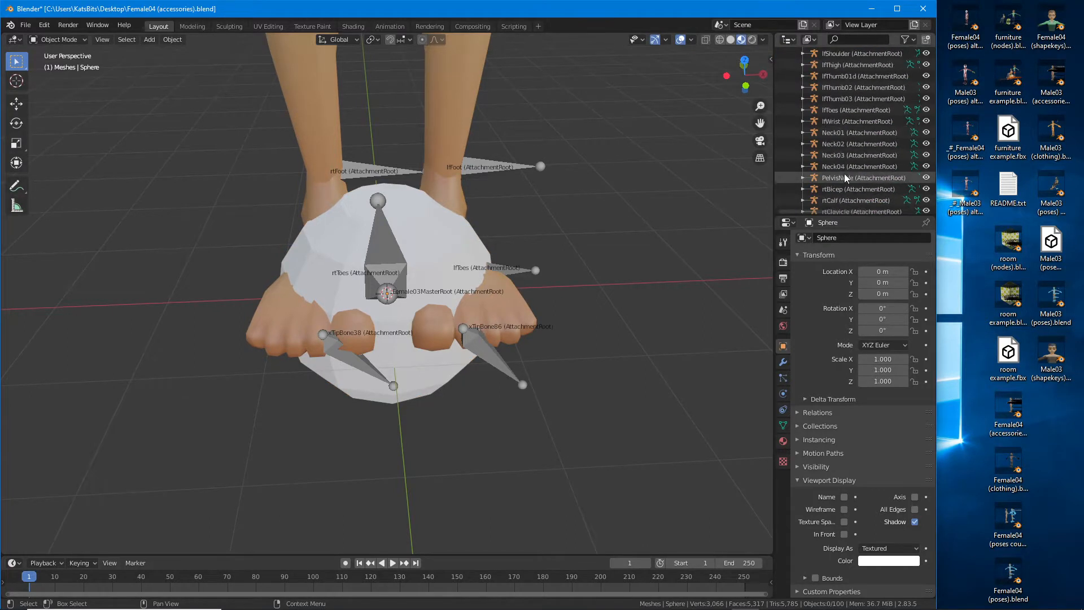
pyautogui.scroll(-10, 843, 172)
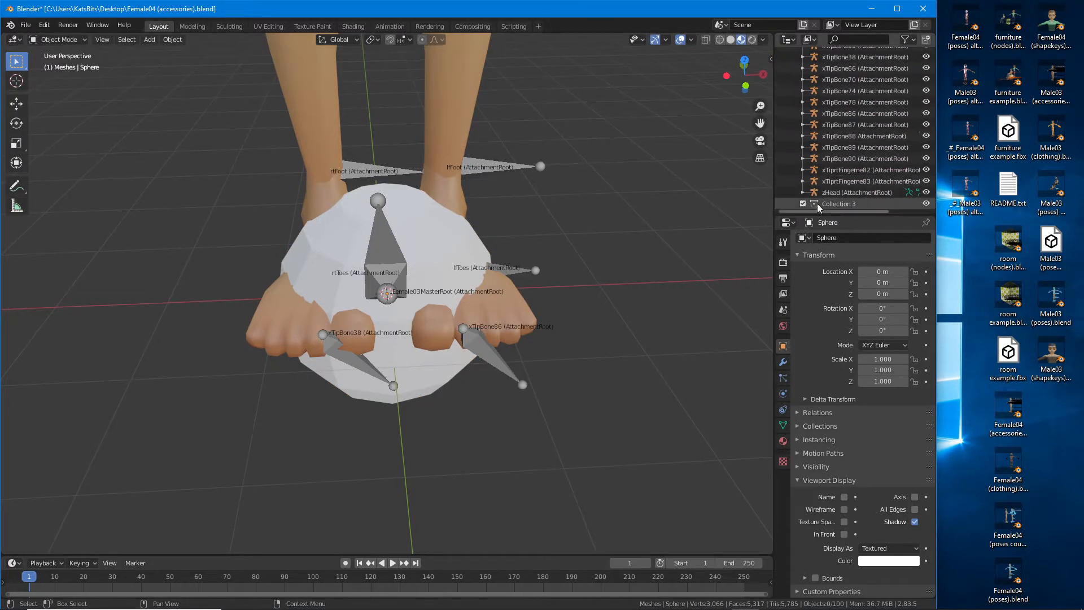
pyautogui.doubleClick(843, 205)
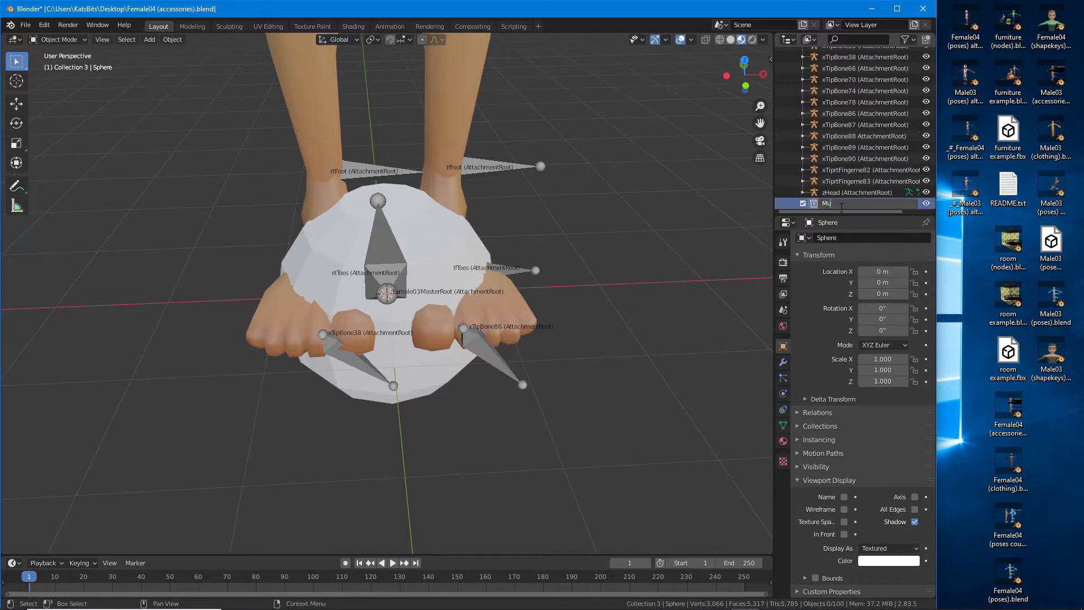
pyautogui.write('Mug')
pyautogui.press('Return')
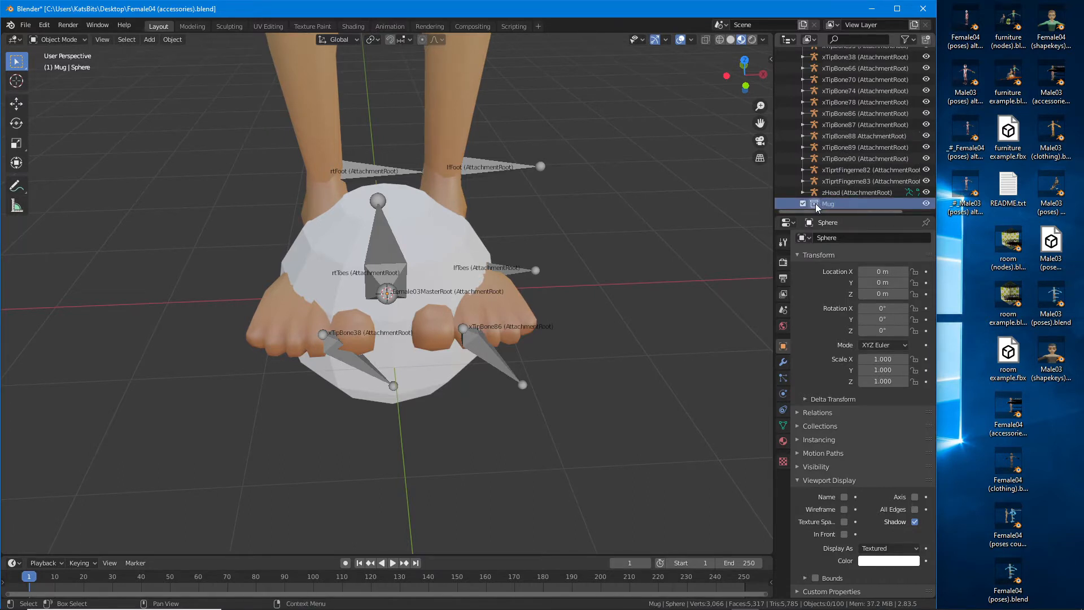
pyautogui.moveTo(815, 203); pyautogui.dragTo(823, 62)
# Step: Move the sphere into the Mug collection and exclude the Meshes and Skeletons collections from the view layer
pyautogui.click(802, 76)
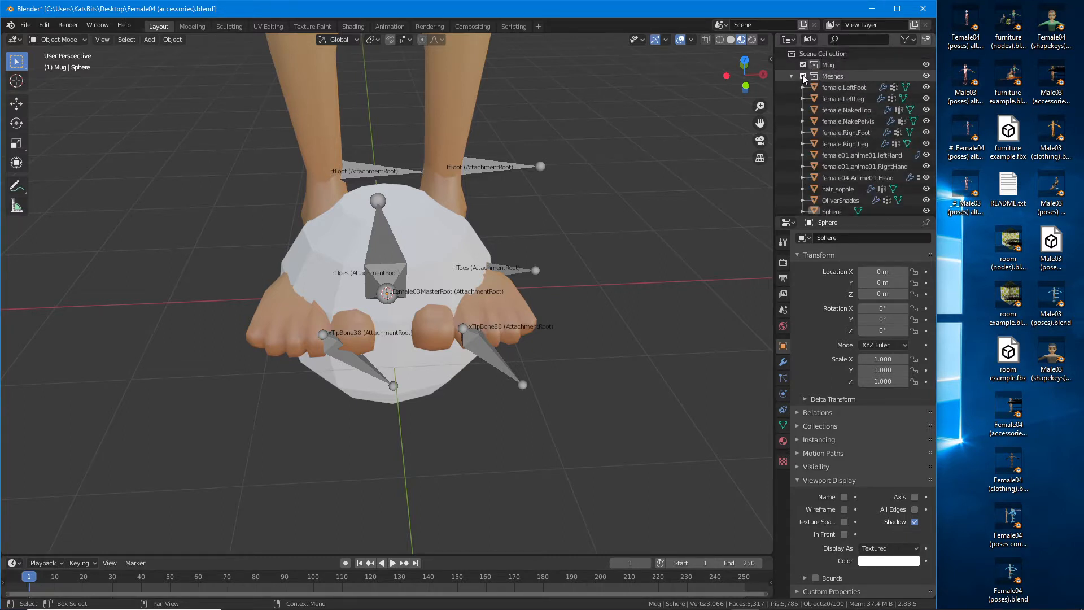
pyautogui.click(802, 87)
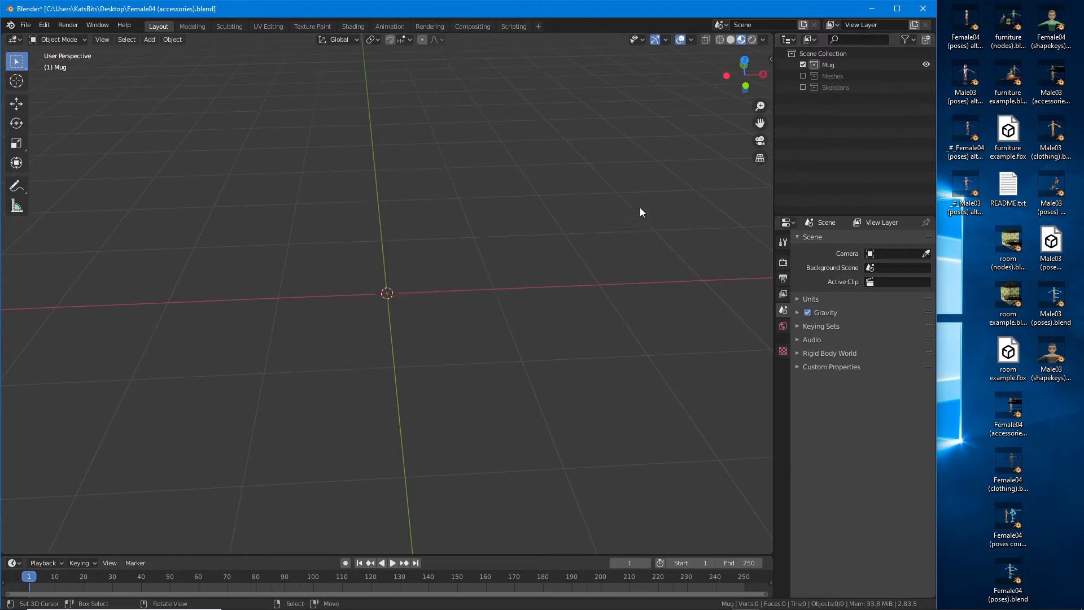
pyautogui.click(803, 76)
pyautogui.scroll(-1, 830, 141)
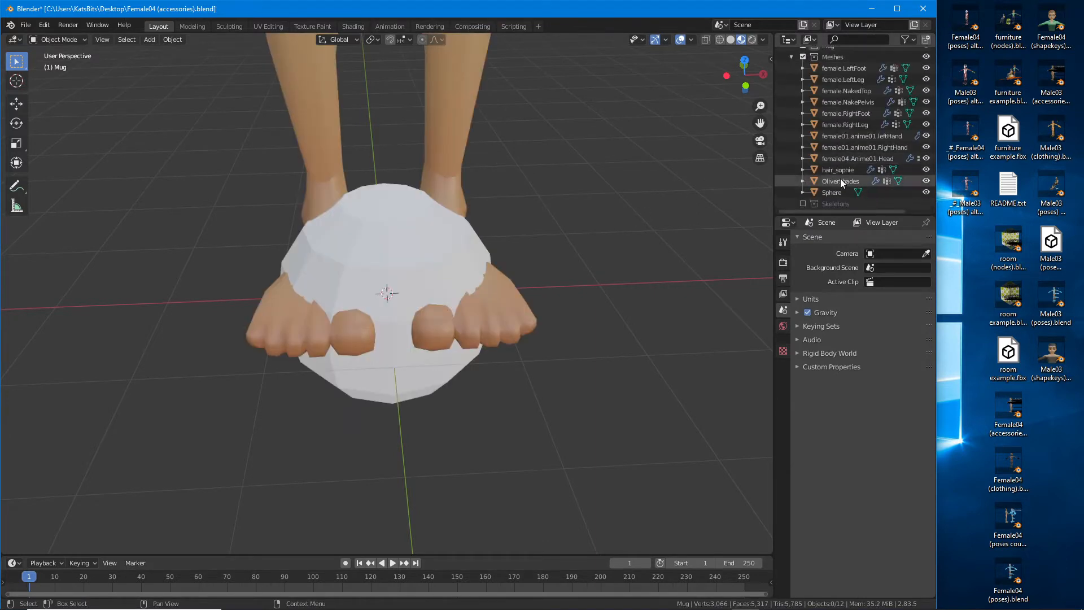
pyautogui.moveTo(835, 192); pyautogui.dragTo(831, 63)
pyautogui.scroll(1, 828, 56)
pyautogui.click(803, 87)
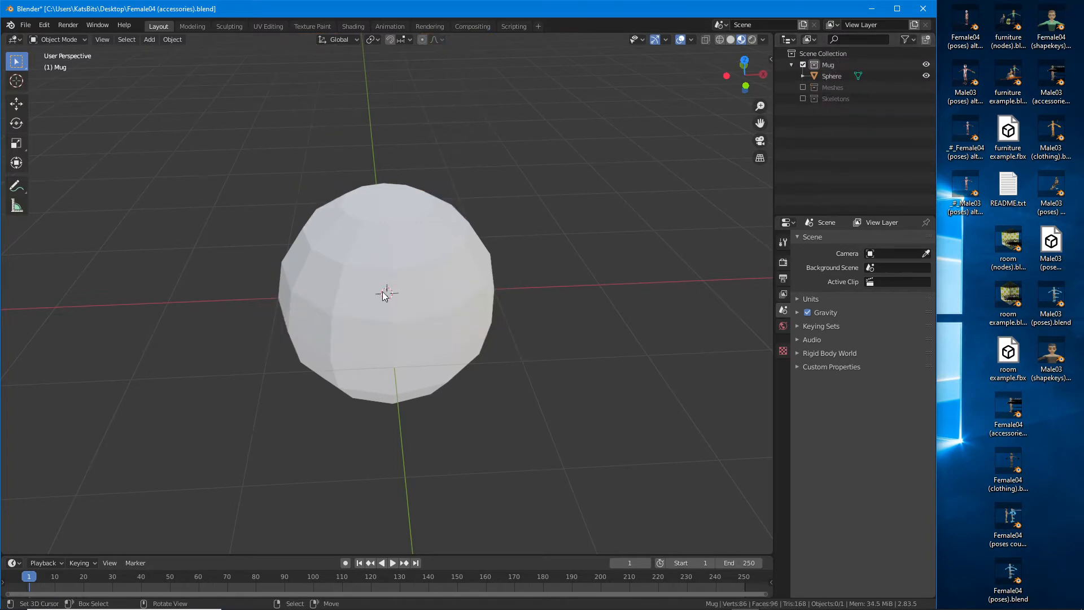
# Step: In Edit Mode, move all of the sphere's geometry up 100 m along Z so its base meets the origin
pyautogui.moveTo(386, 295); pyautogui.dragTo(390, 317, button='middle')
pyautogui.click(377, 264)
pyautogui.press('Tab')
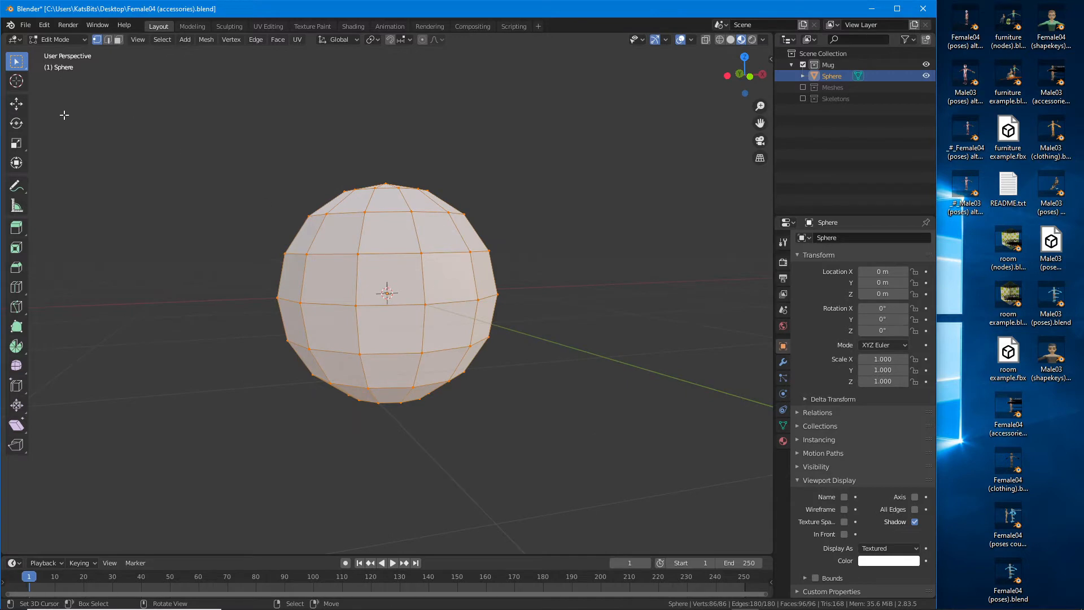
pyautogui.click(16, 103)
pyautogui.moveTo(389, 251); pyautogui.dragTo(370, 254, button='middle')
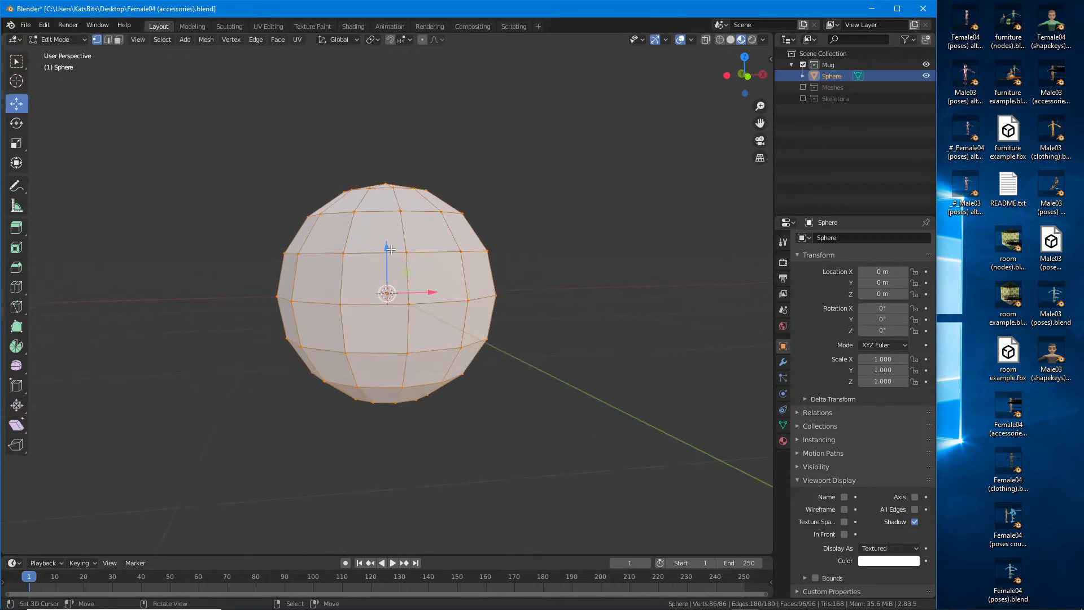
pyautogui.moveTo(394, 247); pyautogui.dragTo(382, 174)
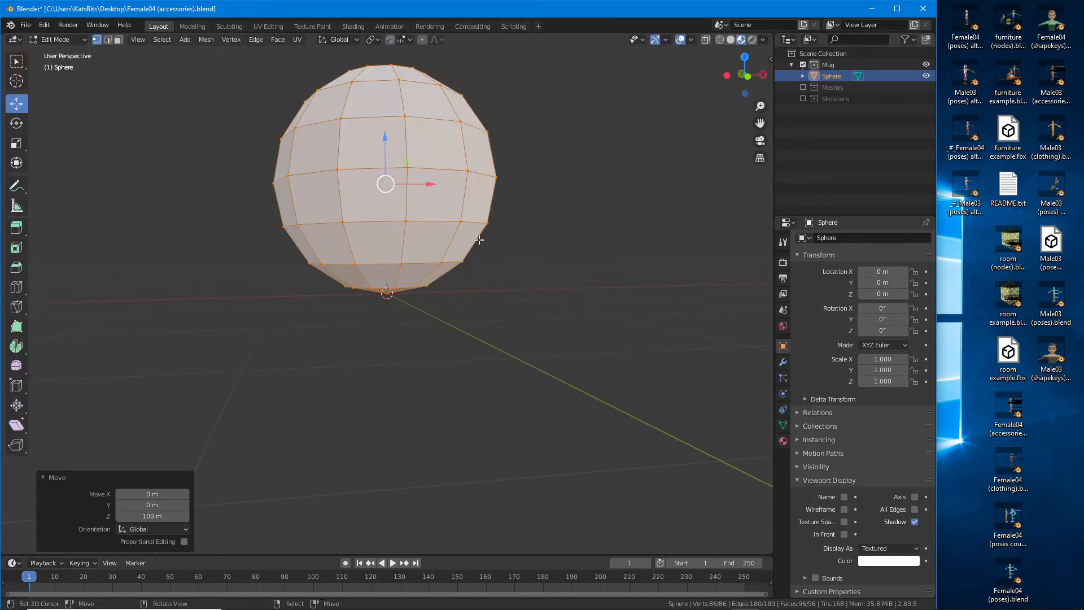
# Step: Loop-select the second and third rings of faces from the top of the sphere
pyautogui.moveTo(383, 174); pyautogui.dragTo(471, 294, button='middle')
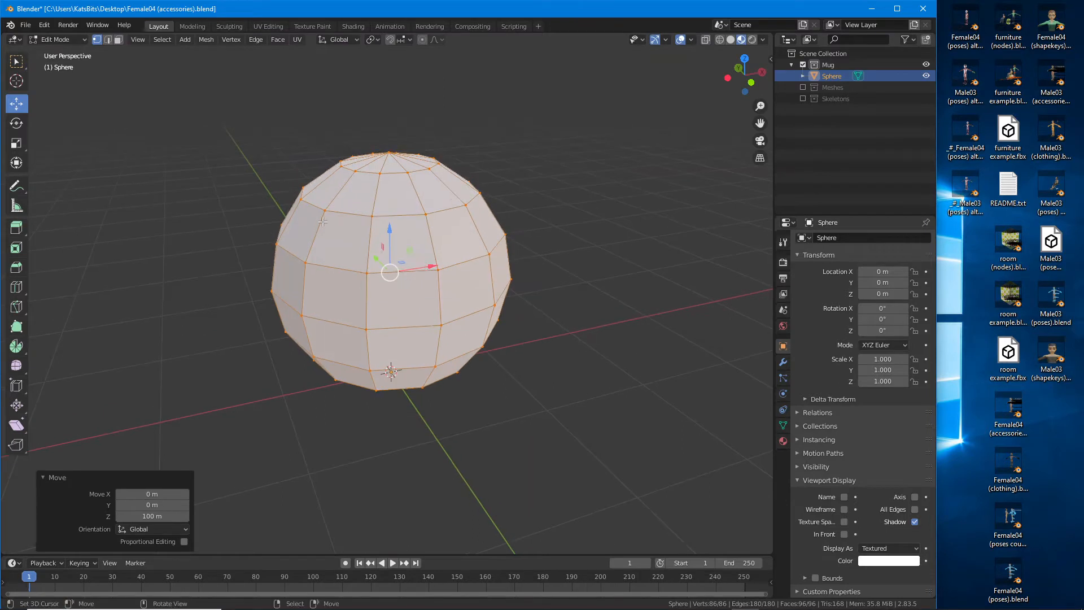
pyautogui.keyDown('alt'); pyautogui.click(369, 240); pyautogui.keyUp('alt')
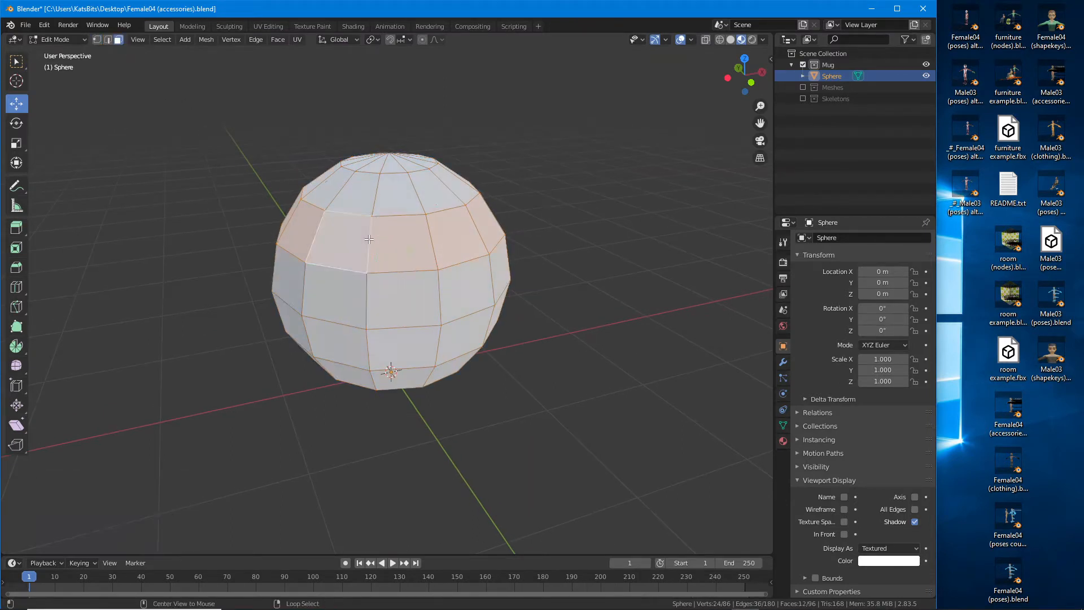
pyautogui.keyDown('alt'); pyautogui.keyDown('shift'); pyautogui.click(377, 199); pyautogui.keyUp('shift'); pyautogui.keyUp('alt')
pyautogui.moveTo(377, 199); pyautogui.dragTo(386, 269, button='middle')
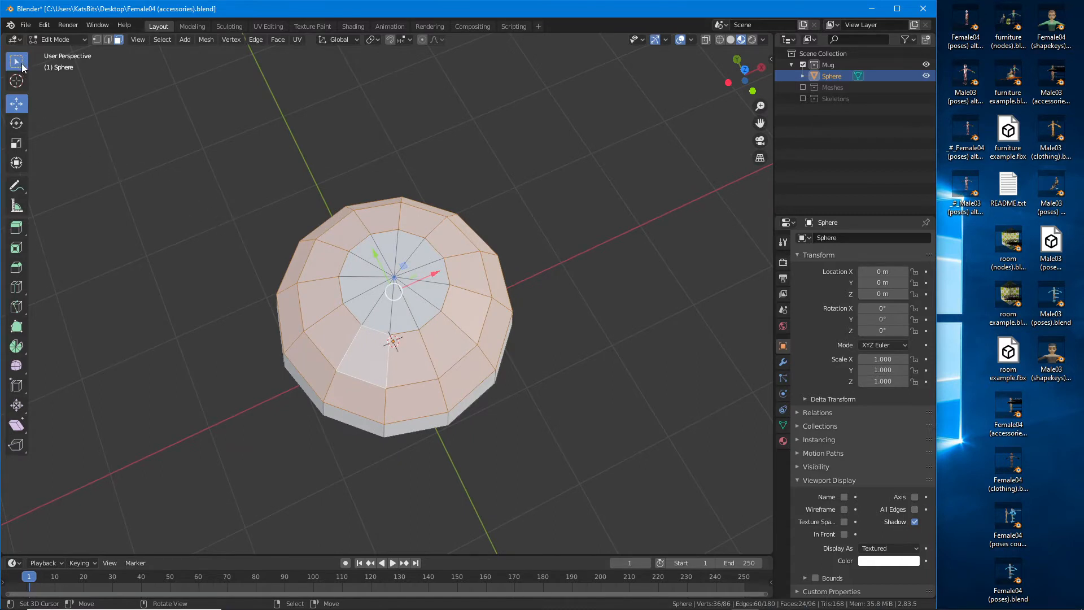
# Step: Circle-select the top cap of the sphere, covering the two uppermost rings of faces
pyautogui.moveTo(23, 67); pyautogui.dragTo(61, 112)
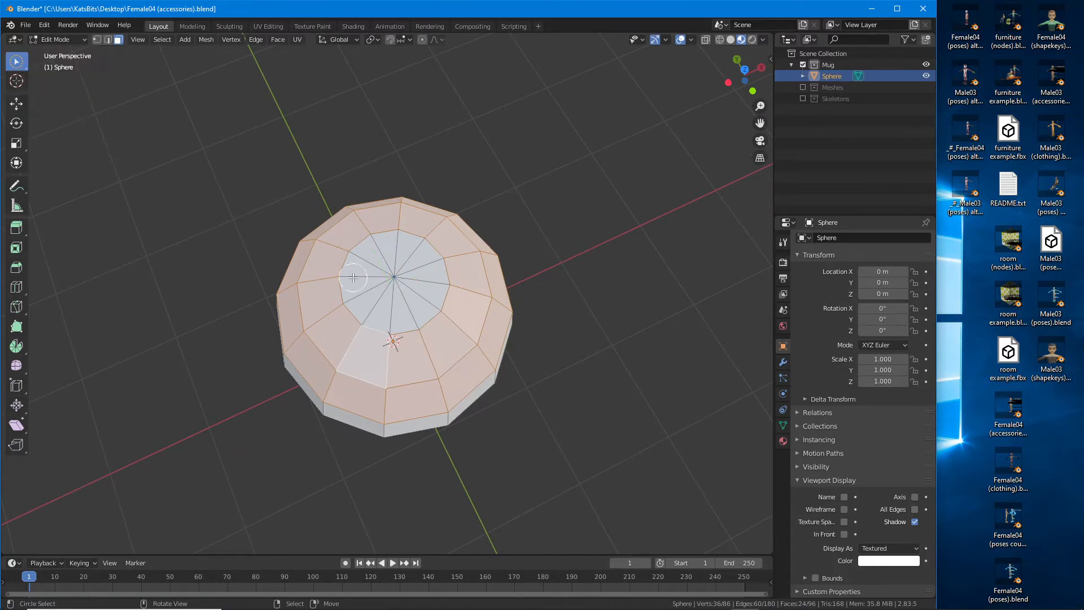
pyautogui.click(390, 275)
pyautogui.moveTo(325, 280)
pyautogui.mouseDown()
pyautogui.moveTo(367, 345)
pyautogui.moveTo(449, 280)
pyautogui.mouseUp()
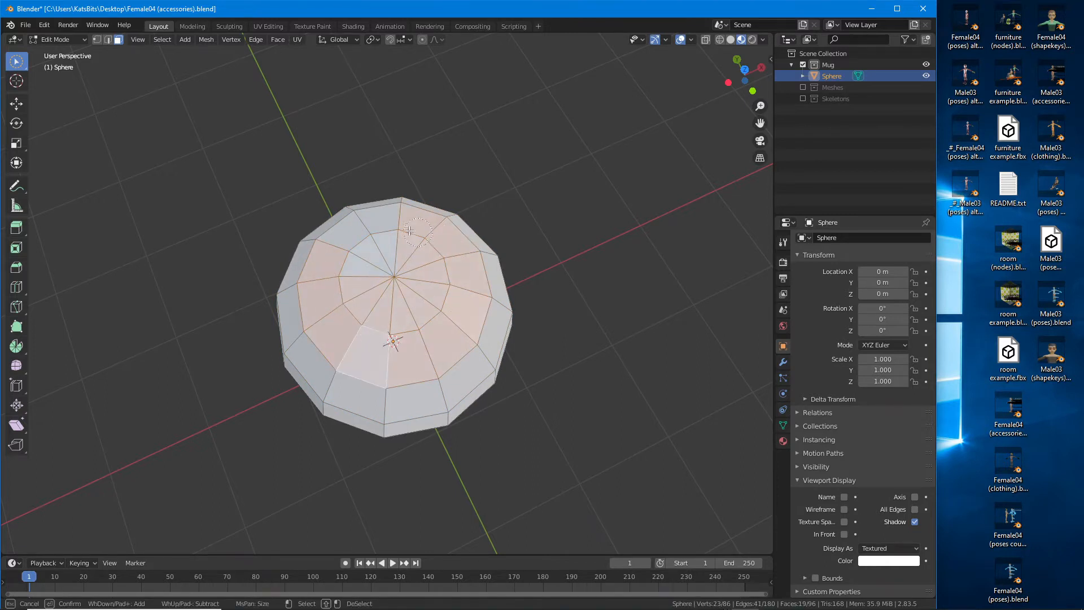
pyautogui.moveTo(356, 251); pyautogui.dragTo(354, 258)
pyautogui.moveTo(345, 298); pyautogui.dragTo(362, 285, button='middle')
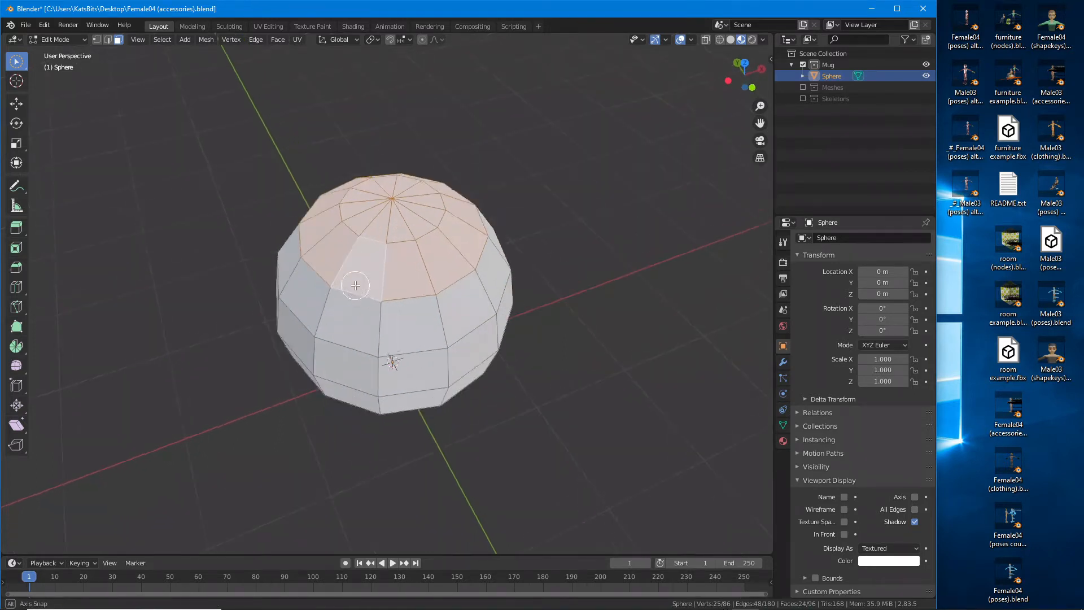
# Step: Extend the circle selection to the whole third ring of faces around the sphere
pyautogui.moveTo(361, 285); pyautogui.dragTo(385, 306)
pyautogui.keyDown('shift'); pyautogui.moveTo(474, 242); pyautogui.dragTo(478, 240); pyautogui.keyUp('shift')
pyautogui.moveTo(315, 286); pyautogui.dragTo(425, 290, button='middle')
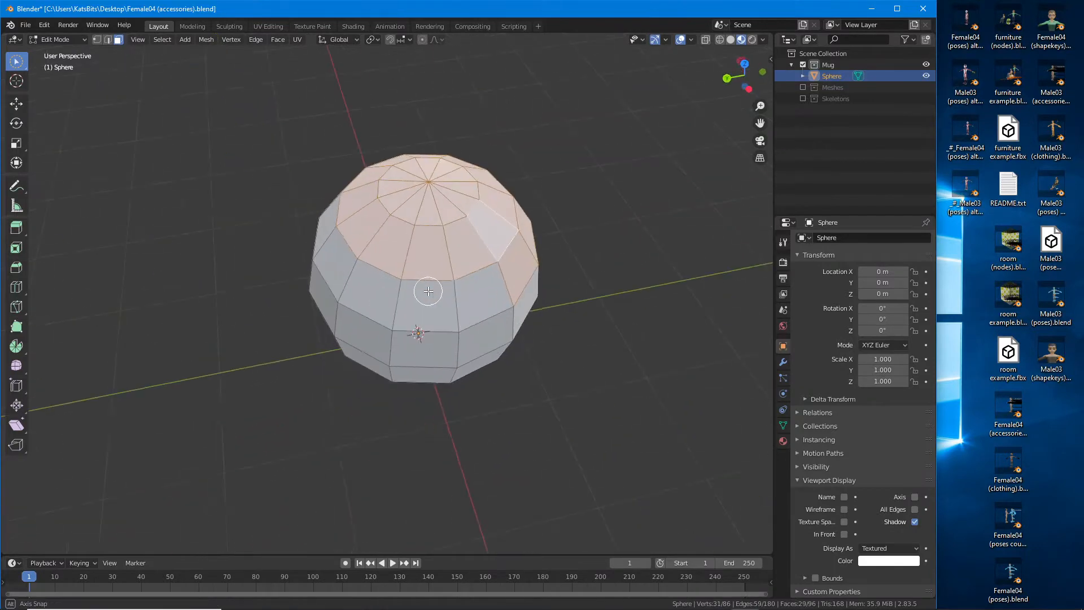
pyautogui.keyDown('shift'); pyautogui.moveTo(458, 286); pyautogui.dragTo(371, 245); pyautogui.keyUp('shift')
pyautogui.moveTo(495, 264); pyautogui.dragTo(503, 263, button='middle')
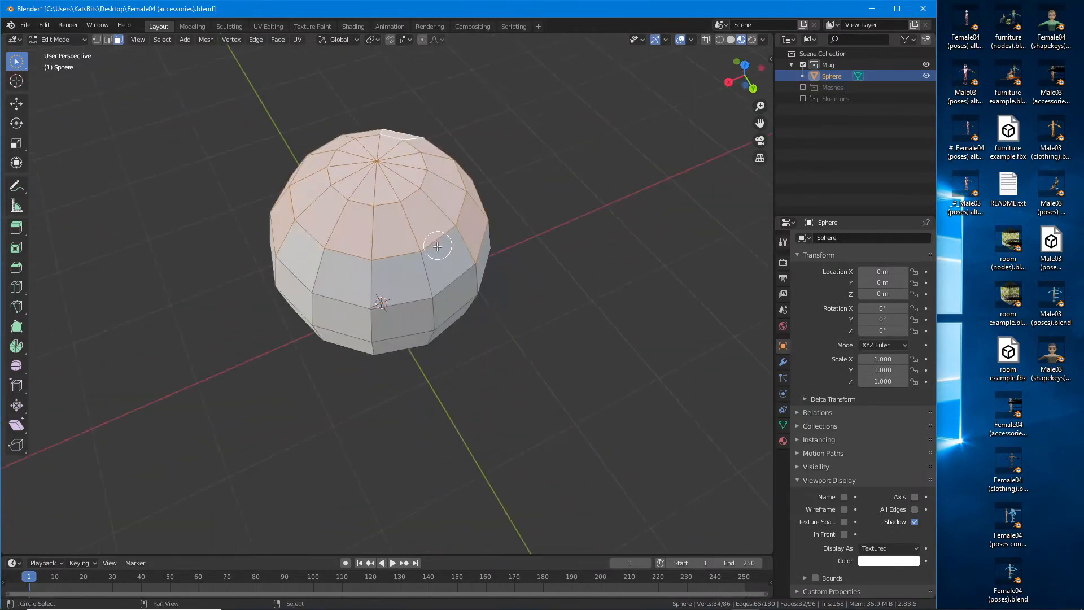
pyautogui.moveTo(438, 247)
pyautogui.mouseDown()
pyautogui.moveTo(336, 225)
pyautogui.moveTo(358, 245)
pyautogui.mouseUp()
pyautogui.moveTo(540, 328); pyautogui.dragTo(365, 274, button='middle')
pyautogui.scroll(3, 321, 300)
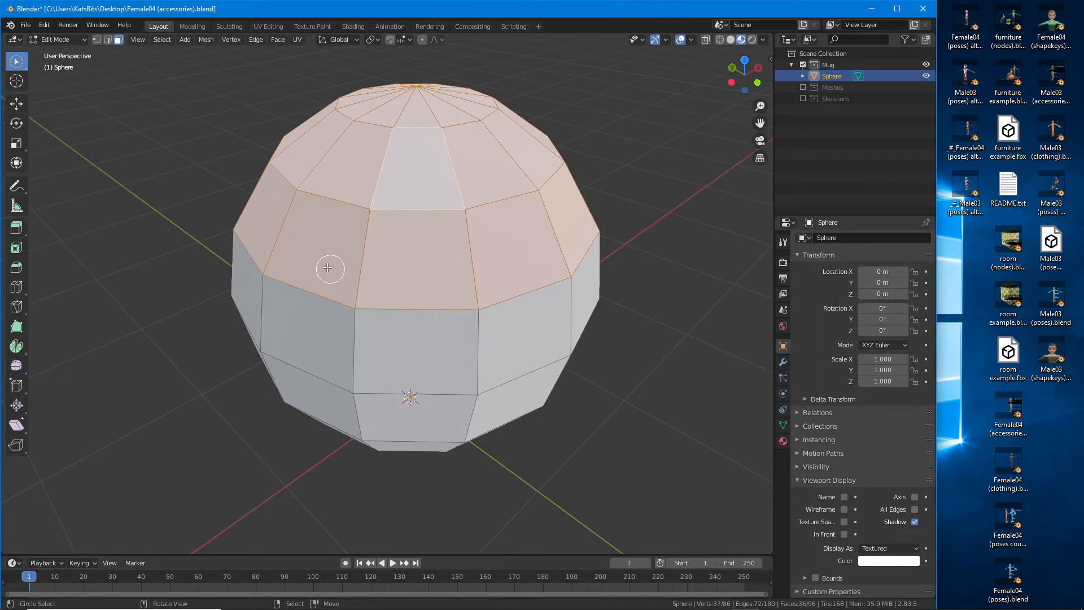
# Step: Separate the selected upper faces into their own object and return to Object Mode
pyautogui.click(17, 104)
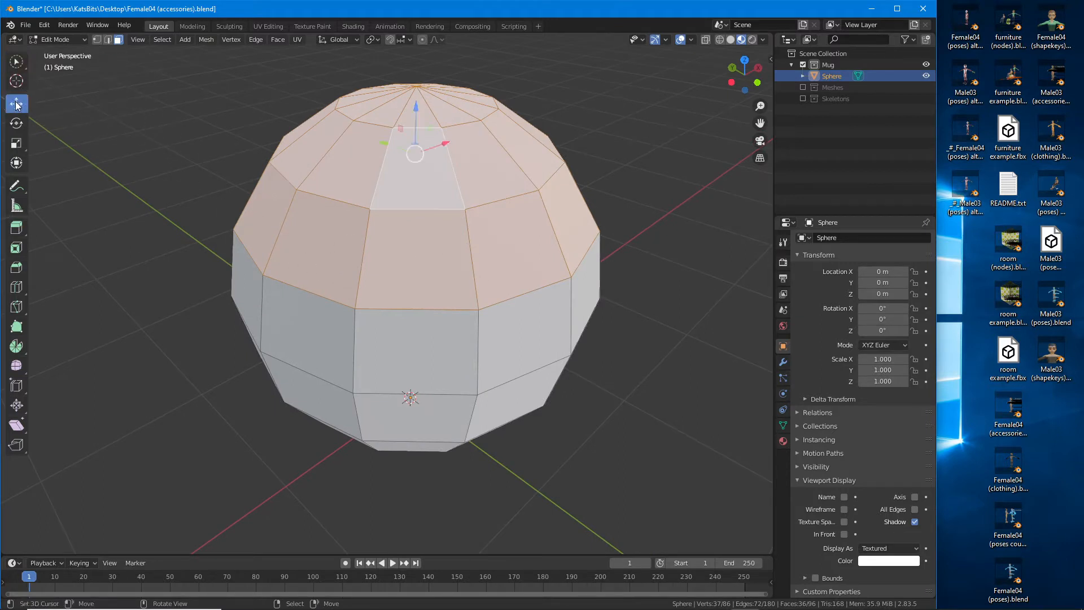
pyautogui.moveTo(513, 249); pyautogui.dragTo(487, 238, button='middle')
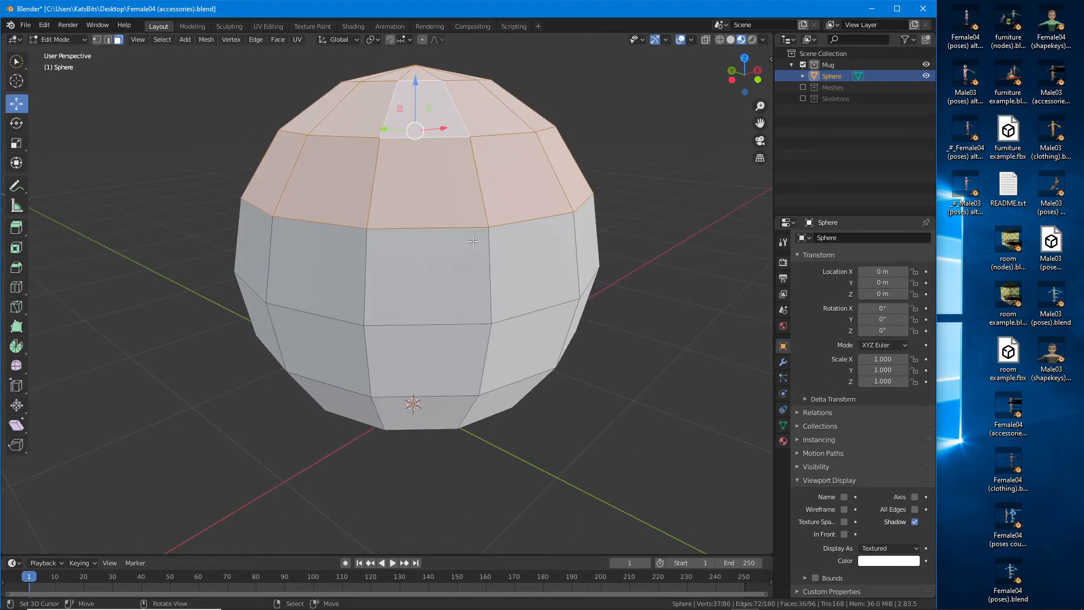
pyautogui.scroll(-4, 475, 240)
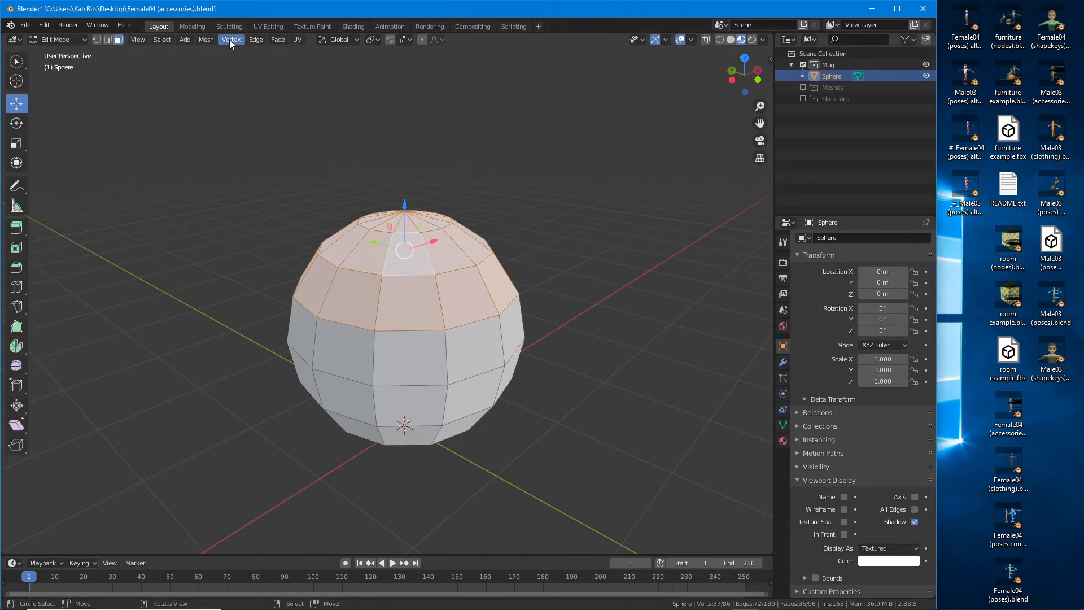
pyautogui.click(208, 38)
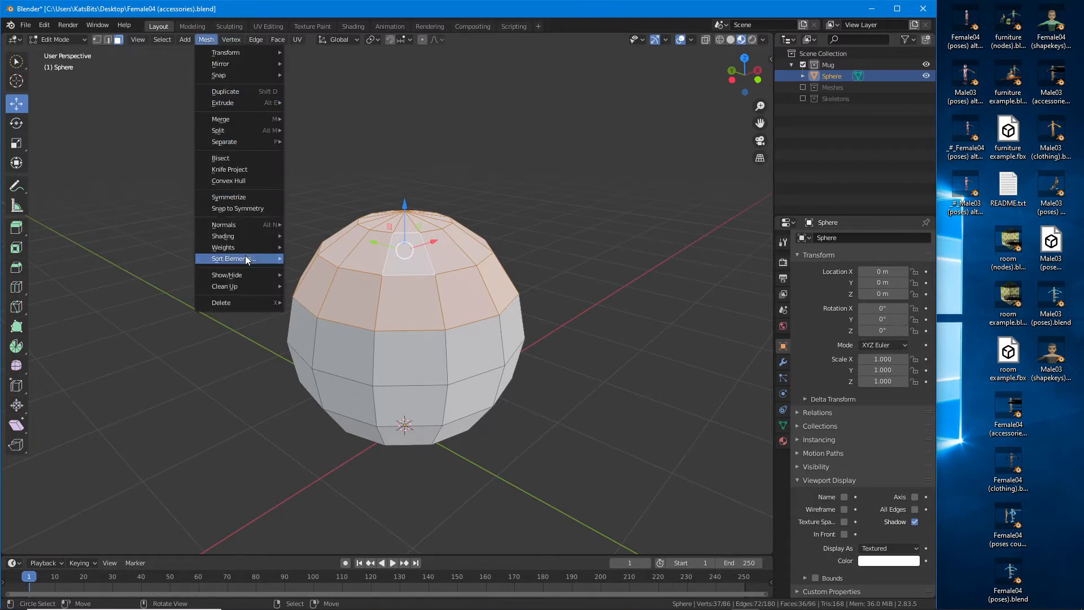
pyautogui.moveTo(231, 142)
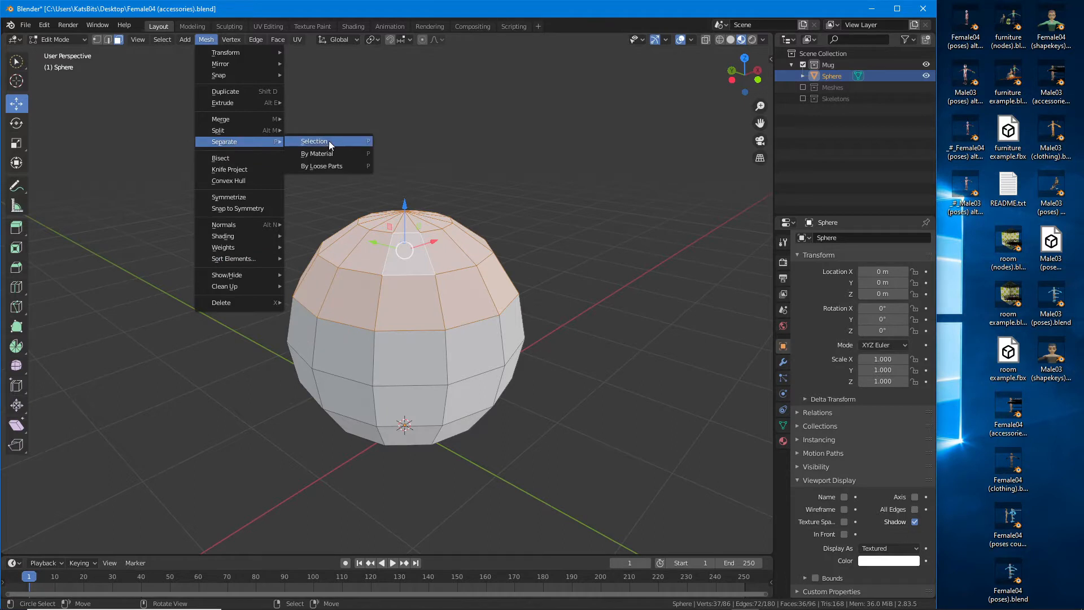
pyautogui.click(314, 141)
pyautogui.press('Tab')
# Step: Lift the separated upper piece 200 m along Z to inspect the bowl and move it back down 200 m
pyautogui.click(397, 269)
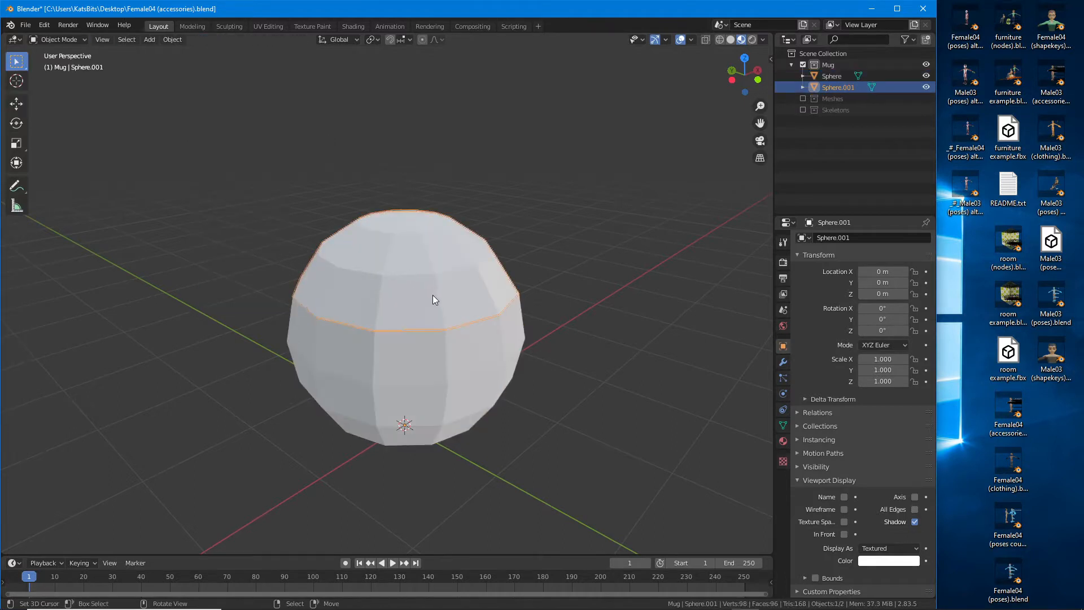
pyautogui.moveTo(432, 295); pyautogui.dragTo(143, 239, button='middle')
pyautogui.click(16, 103)
pyautogui.moveTo(362, 293); pyautogui.dragTo(353, 375, button='middle')
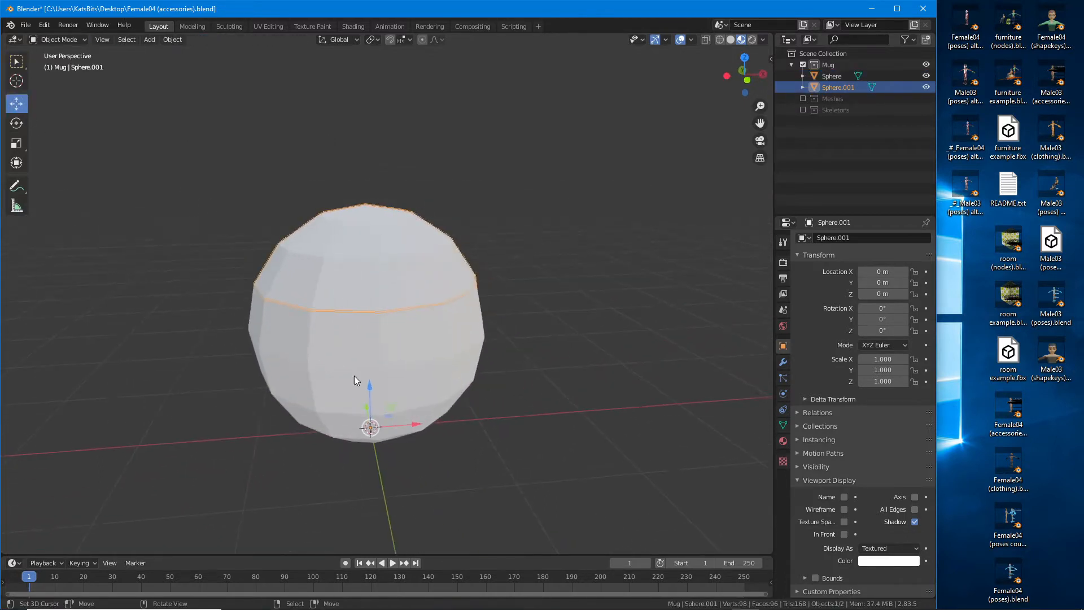
pyautogui.moveTo(371, 384); pyautogui.dragTo(417, 216)
pyautogui.rightClick(416, 216)
pyautogui.keyDown('ctrl'); pyautogui.moveTo(370, 386); pyautogui.dragTo(361, 202); pyautogui.keyUp('ctrl')
pyautogui.moveTo(435, 230); pyautogui.dragTo(457, 251, button='middle')
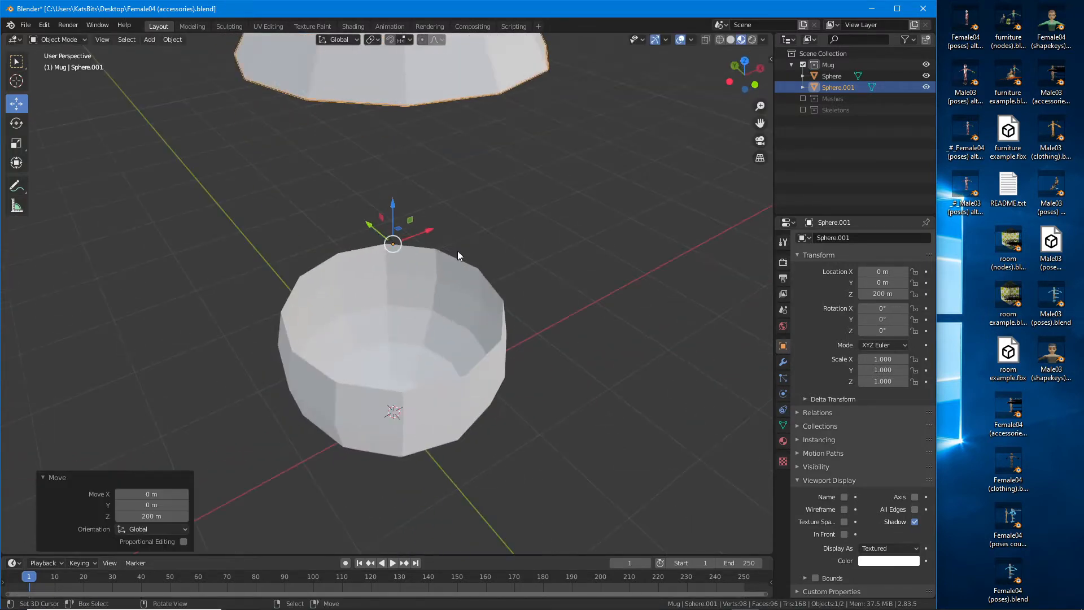
pyautogui.scroll(-1, 457, 251)
pyautogui.scroll(1, 456, 252)
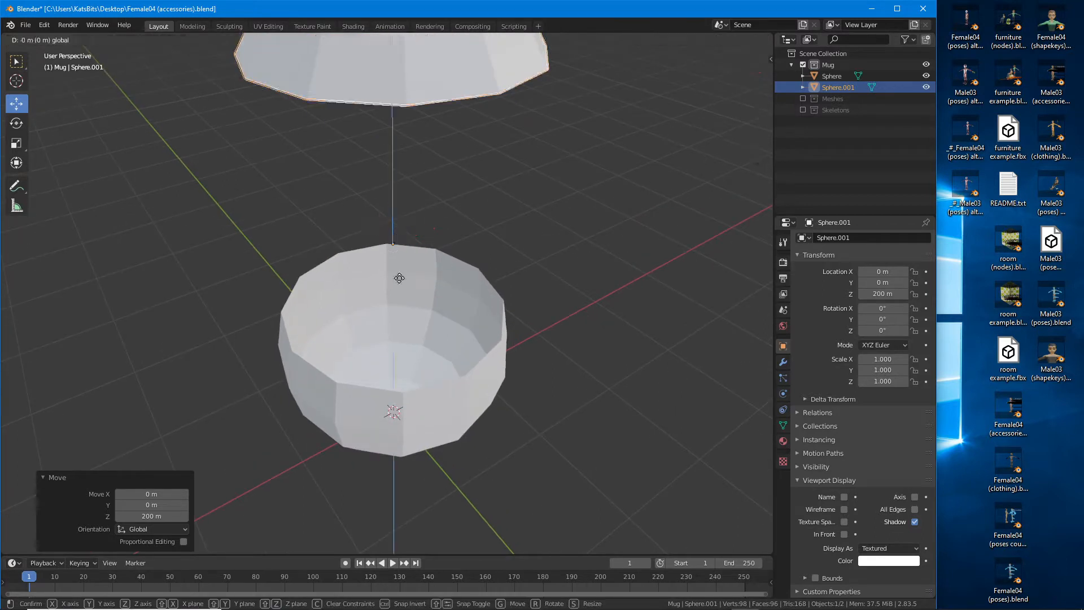
pyautogui.keyDown('ctrl'); pyautogui.moveTo(392, 218); pyautogui.dragTo(407, 370); pyautogui.keyUp('ctrl')
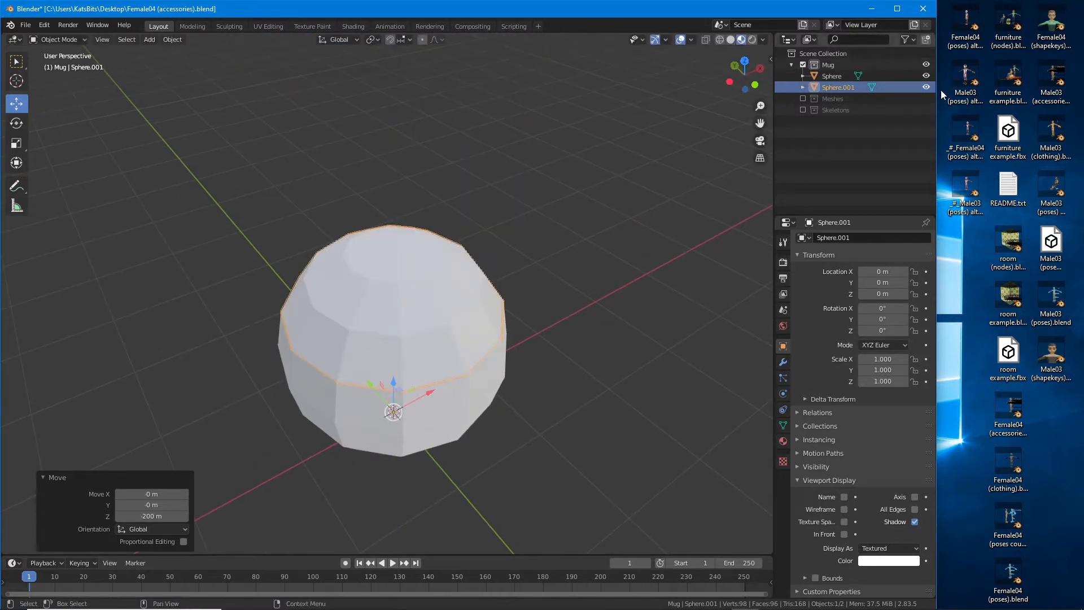
# Step: Hide the separated upper piece and apply smooth shading to the remaining bowl
pyautogui.click(926, 87)
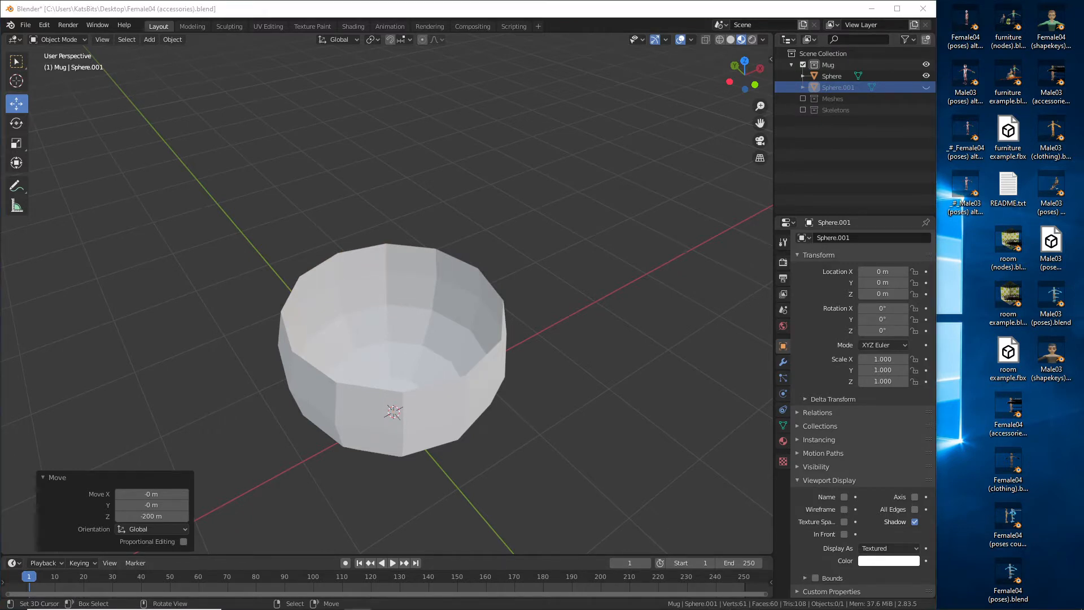
pyautogui.moveTo(385, 288); pyautogui.dragTo(443, 347, button='middle')
pyautogui.scroll(3, 406, 356)
pyautogui.click(442, 348)
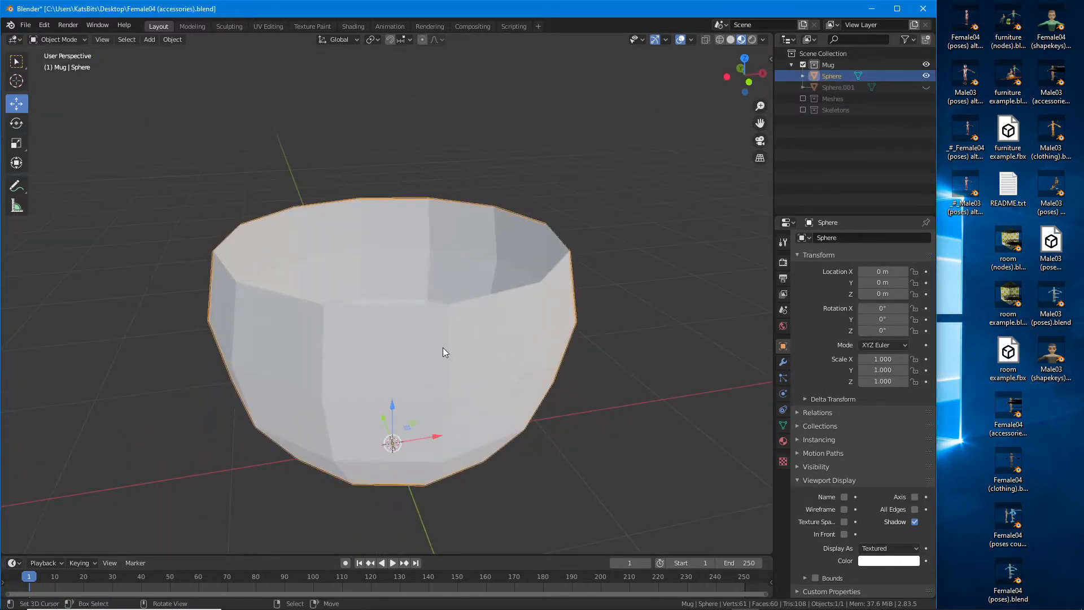
pyautogui.press('Tab')
pyautogui.press('Tab')
pyautogui.click(172, 39)
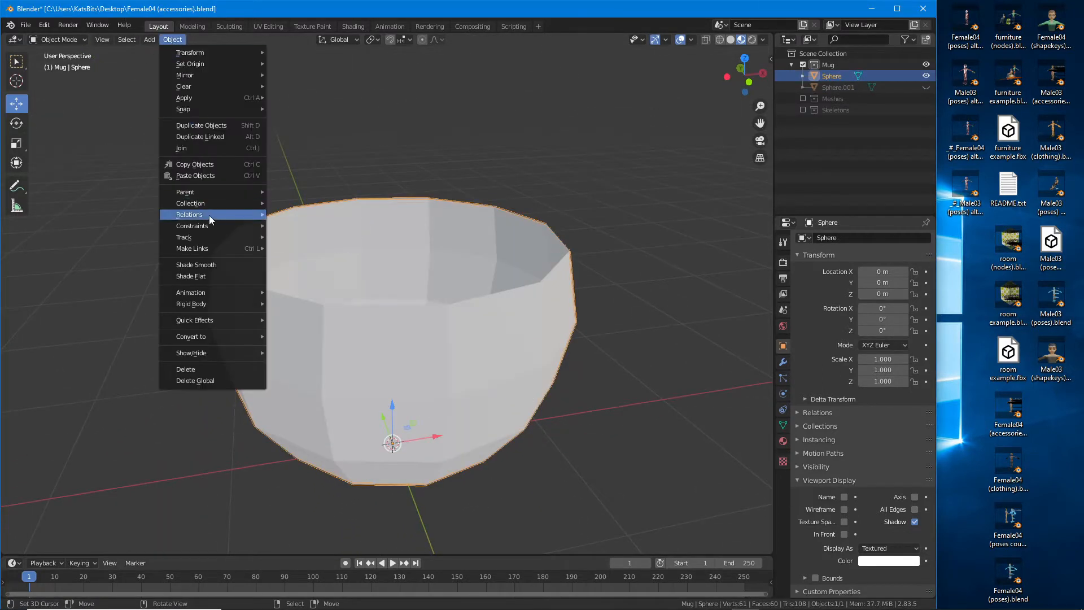
pyautogui.click(199, 265)
pyautogui.moveTo(506, 316); pyautogui.dragTo(520, 351, button='middle')
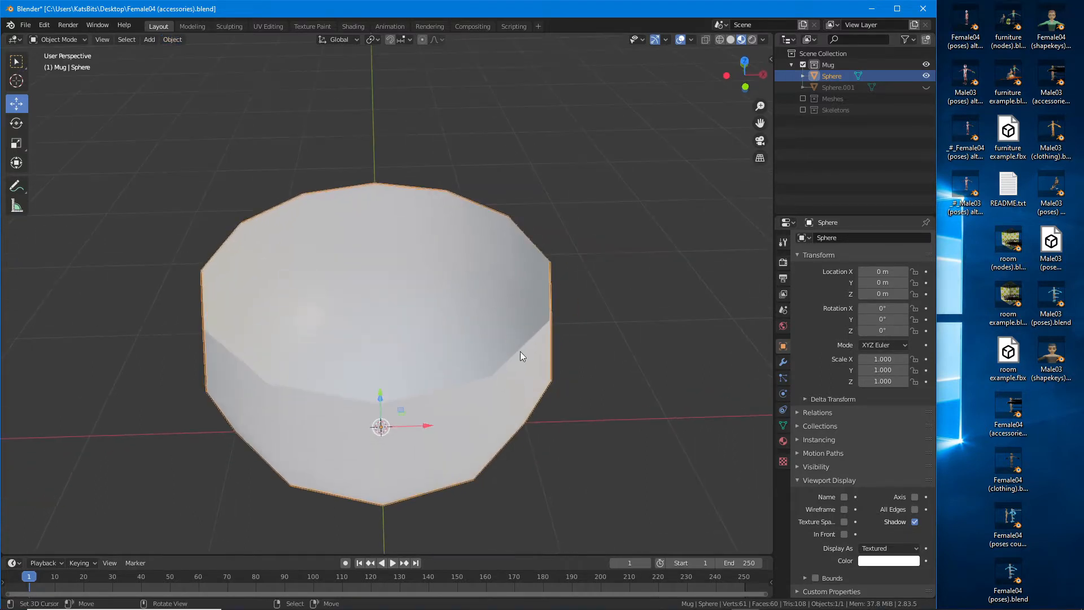
# Step: Extrude the bowl's open rim edge loop outward at a scale of about 1.2 and raise it about 9 m along Z
pyautogui.press('Tab')
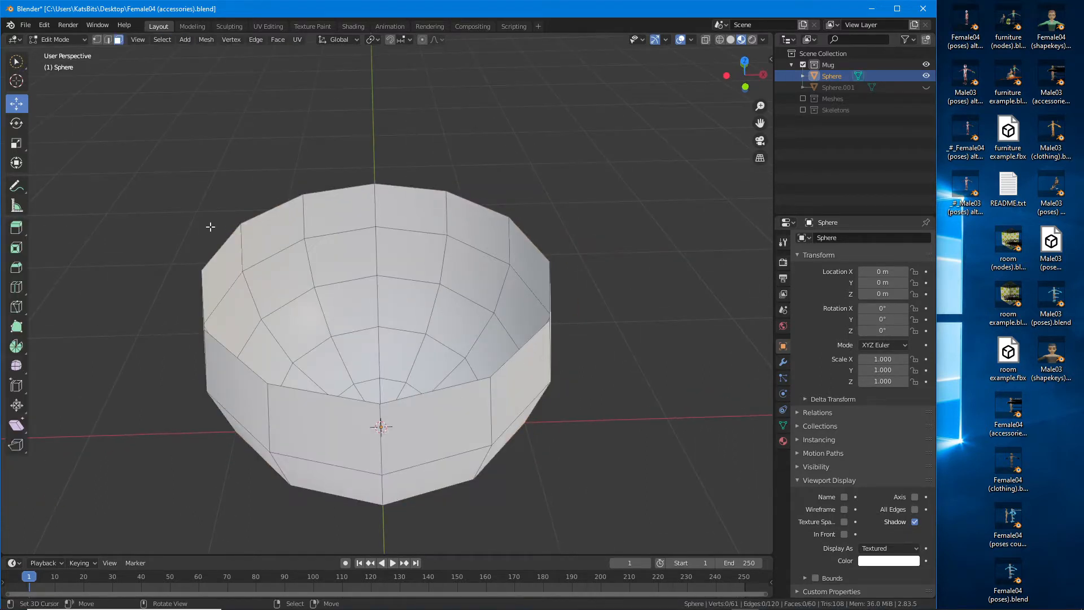
pyautogui.click(110, 42)
pyautogui.keyDown('alt'); pyautogui.click(292, 392); pyautogui.keyUp('alt')
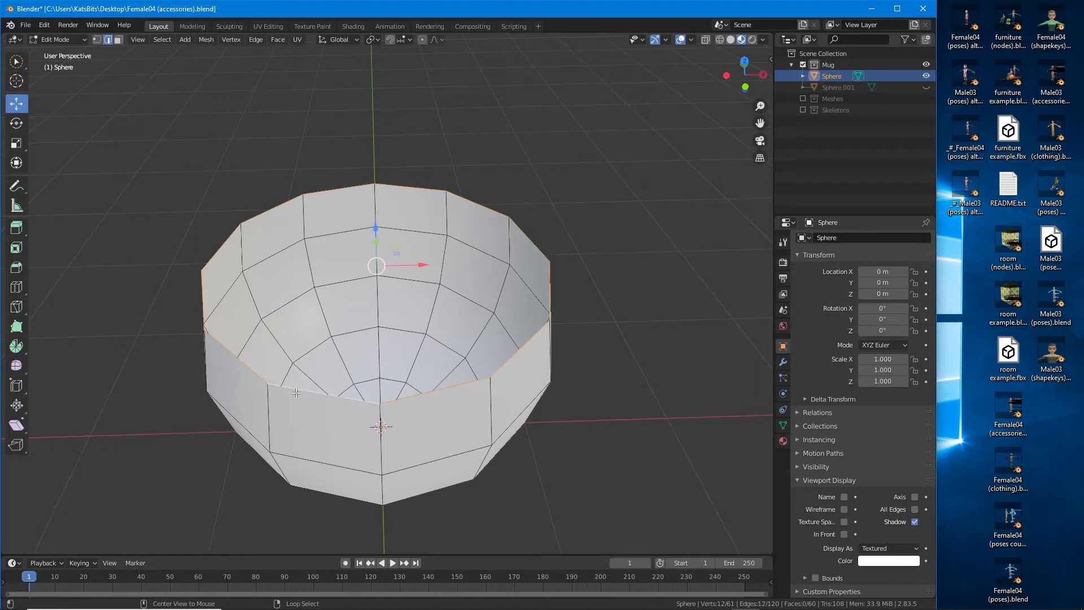
pyautogui.moveTo(292, 392); pyautogui.dragTo(359, 373, button='middle')
pyautogui.press('e')
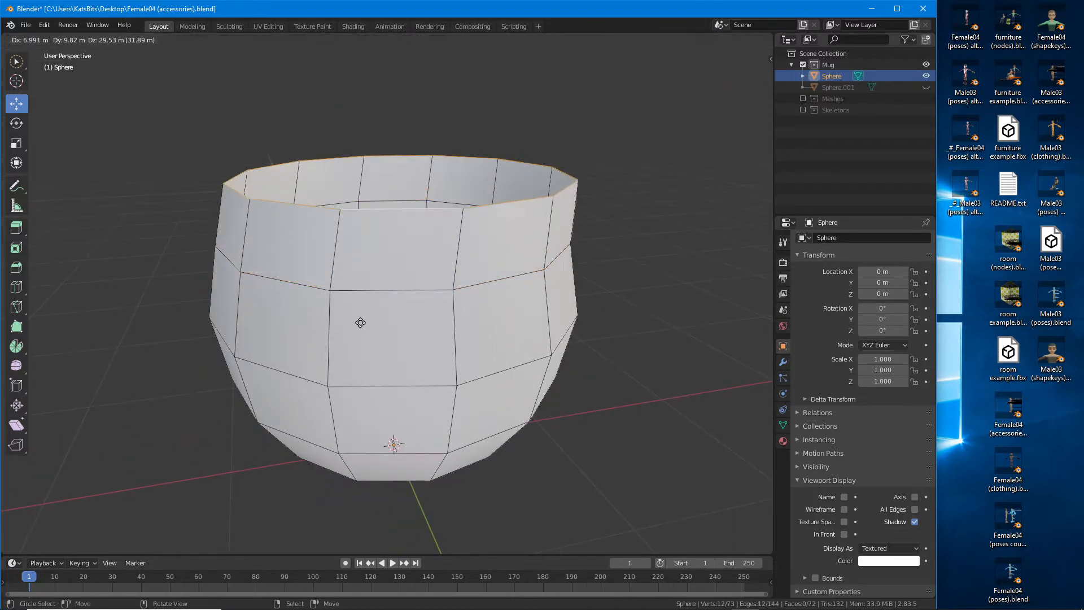
pyautogui.rightClick(378, 381)
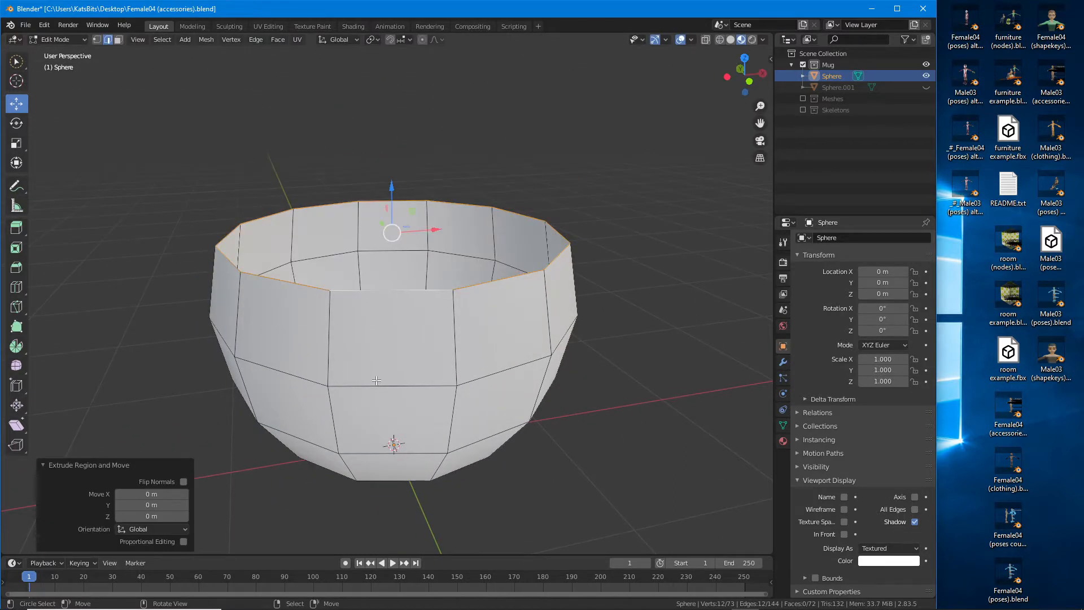
pyautogui.press('s')
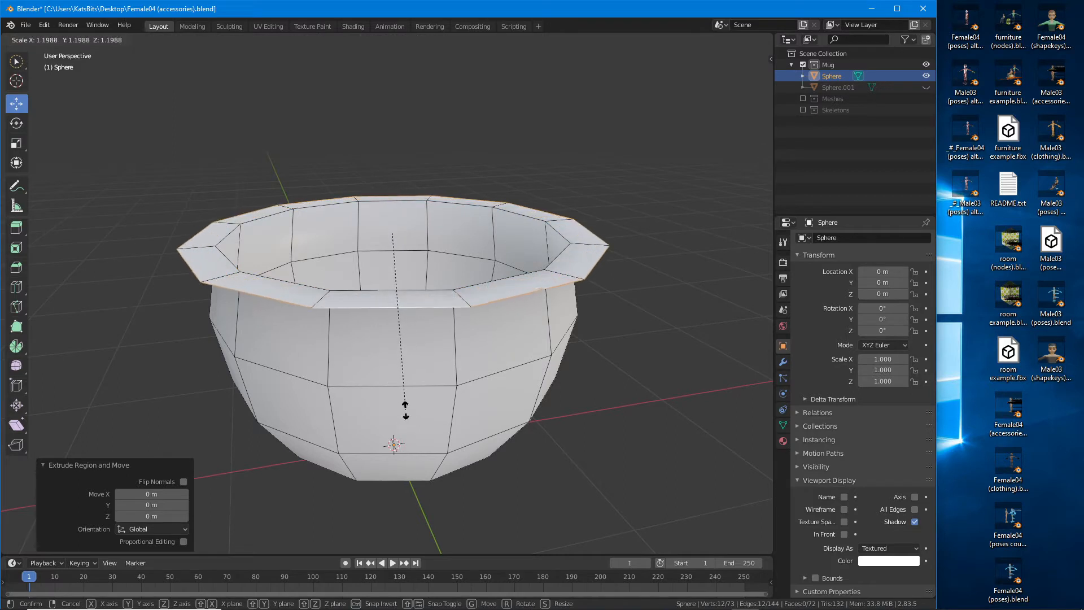
pyautogui.click(404, 410)
pyautogui.moveTo(390, 187); pyautogui.dragTo(390, 169)
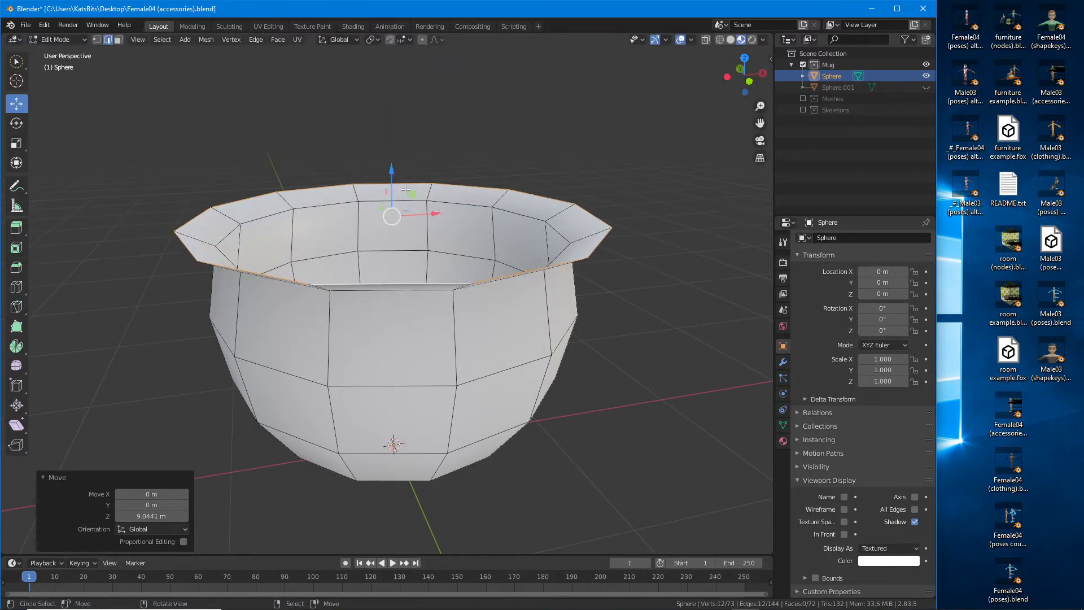
# Step: Extrude the outer rim loop about 11 m upward and scale it by 0.968 to form the lip's outer side
pyautogui.press('e')
pyautogui.rightClick(414, 196)
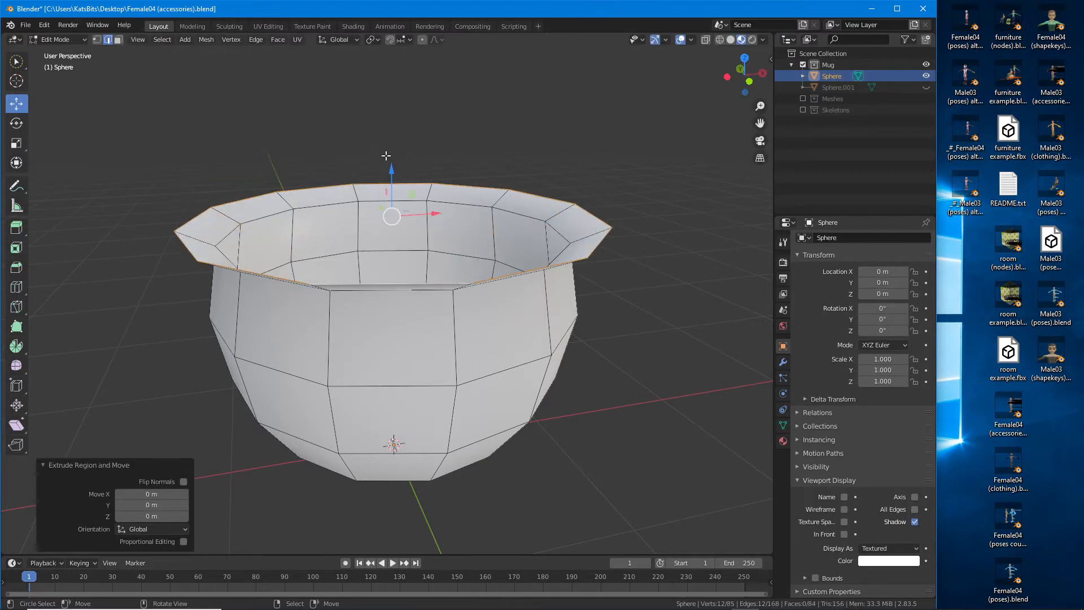
pyautogui.moveTo(386, 155); pyautogui.dragTo(386, 141)
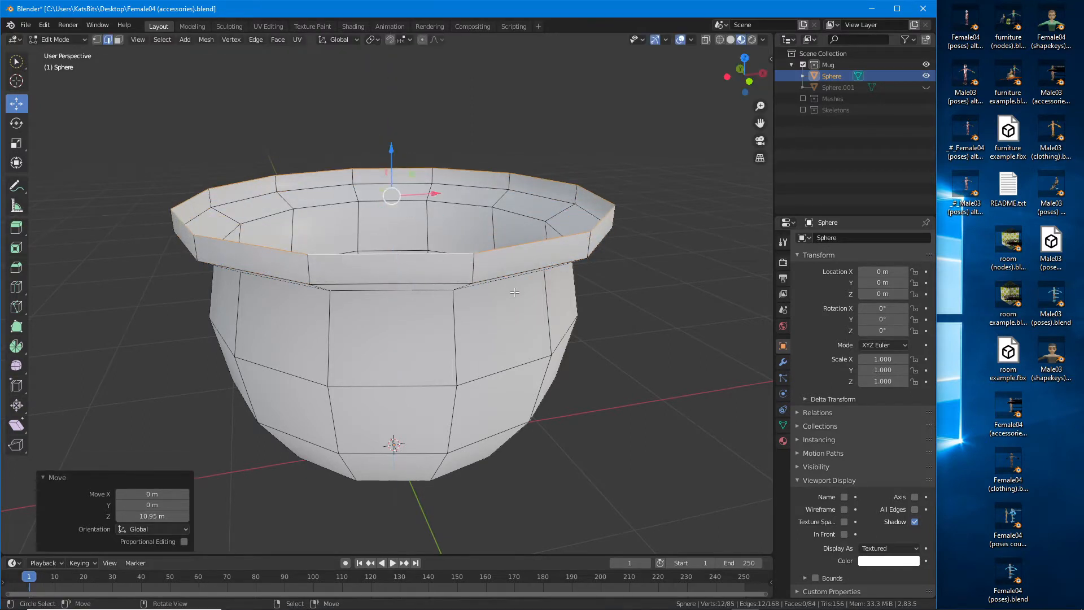
pyautogui.press('s')
pyautogui.click(514, 286)
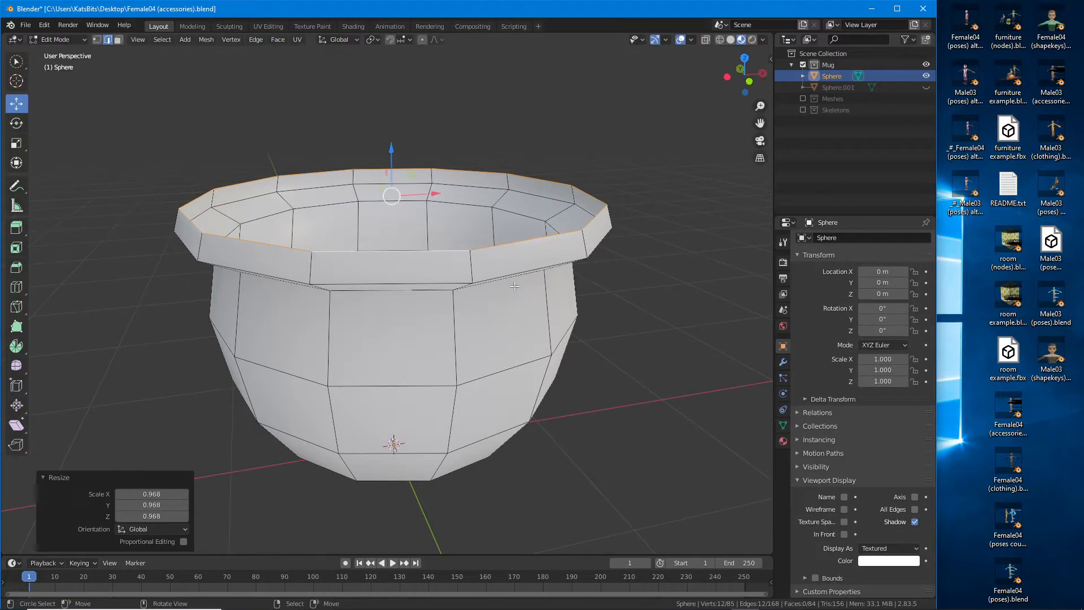
# Step: Extrude the top lip loop inward at a scale of 0.697 to give the lip a top surface
pyautogui.press('e')
pyautogui.rightClick(558, 323)
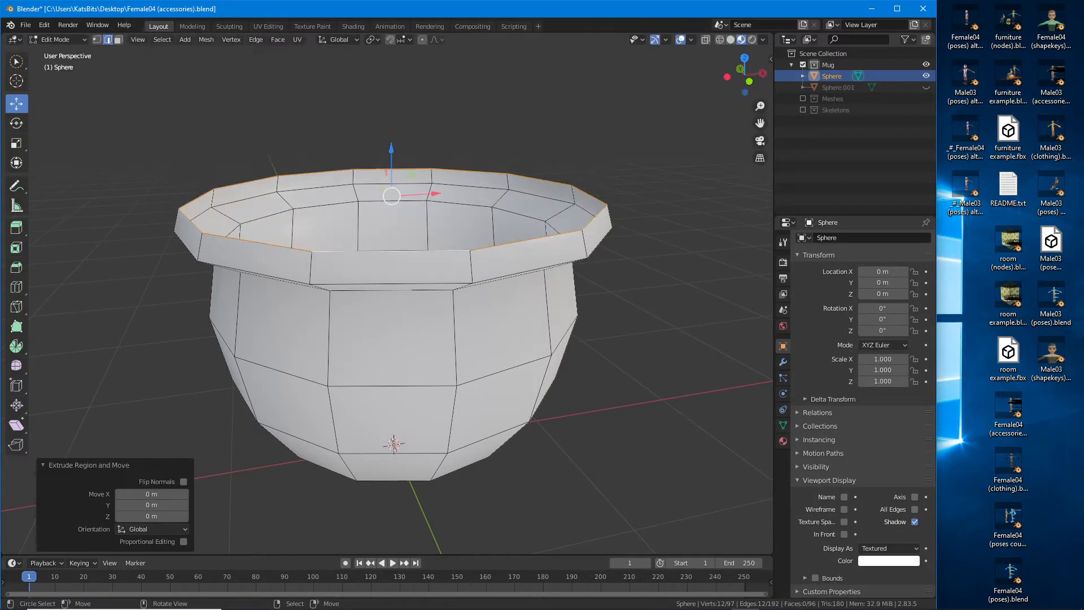
pyautogui.press('s')
pyautogui.click(513, 299)
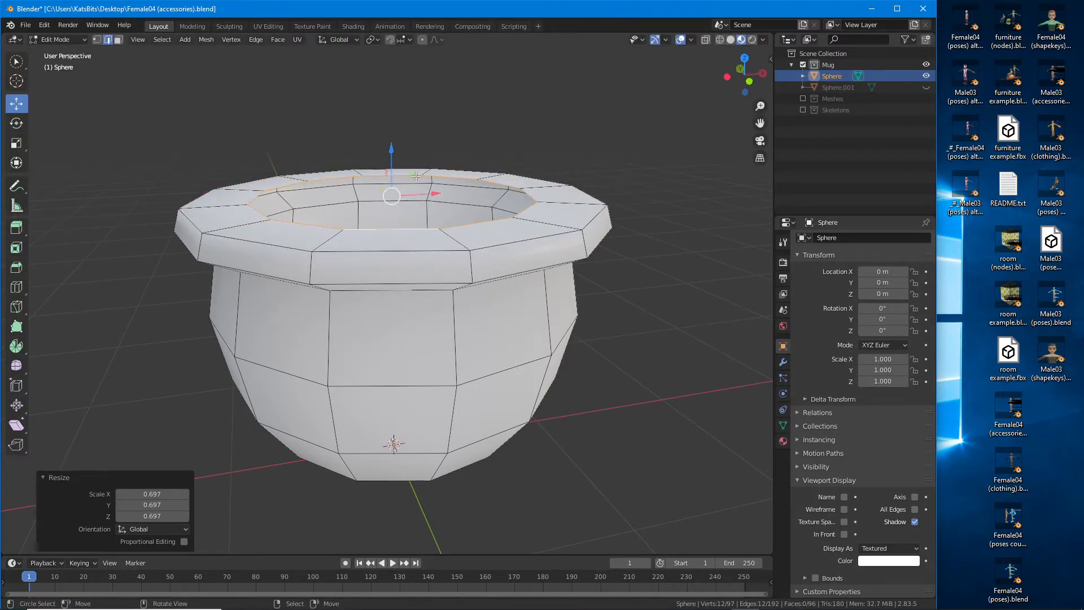
# Step: Lower the inner lip loop about 35 m along Z and widen it to a scale of about 1.2
pyautogui.moveTo(401, 148); pyautogui.dragTo(402, 212)
pyautogui.moveTo(402, 212); pyautogui.dragTo(465, 297, button='middle')
pyautogui.press('s')
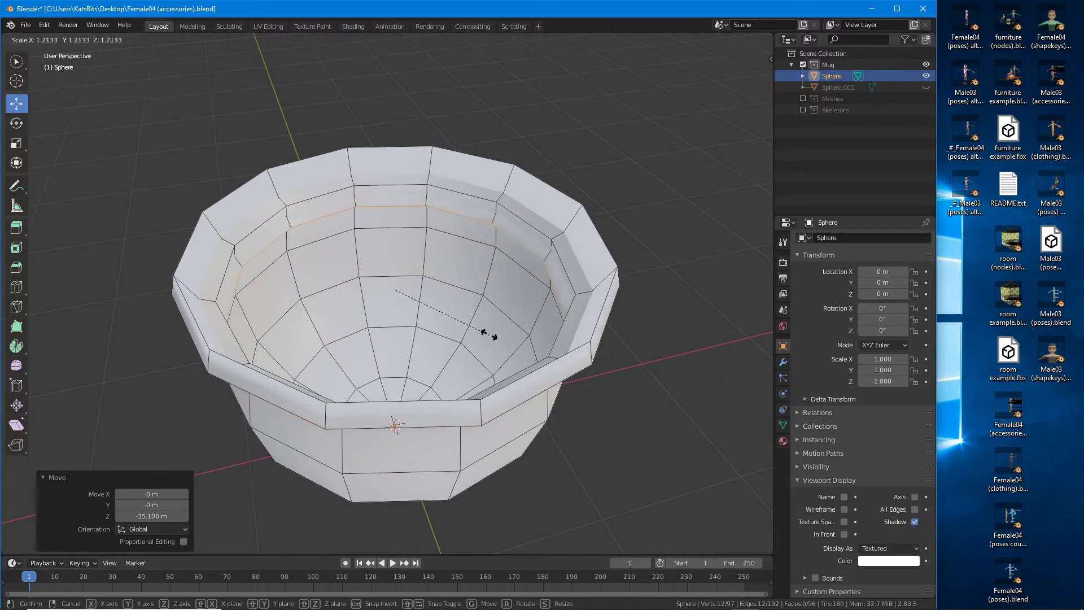
pyautogui.click(483, 337)
# Step: Raise the inner lip loop about 16.6 m along Z and scale it outward slightly toward the bowl wall
pyautogui.moveTo(482, 337); pyautogui.dragTo(398, 230, button='middle')
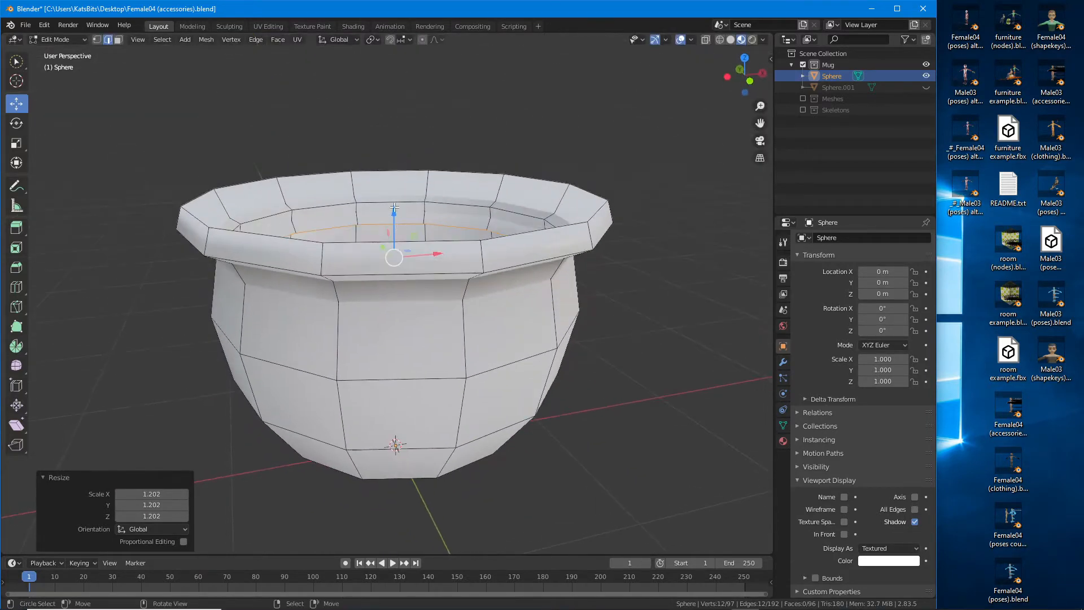
pyautogui.moveTo(395, 209); pyautogui.dragTo(394, 183)
pyautogui.moveTo(421, 228); pyautogui.dragTo(426, 265, button='middle')
pyautogui.press('s')
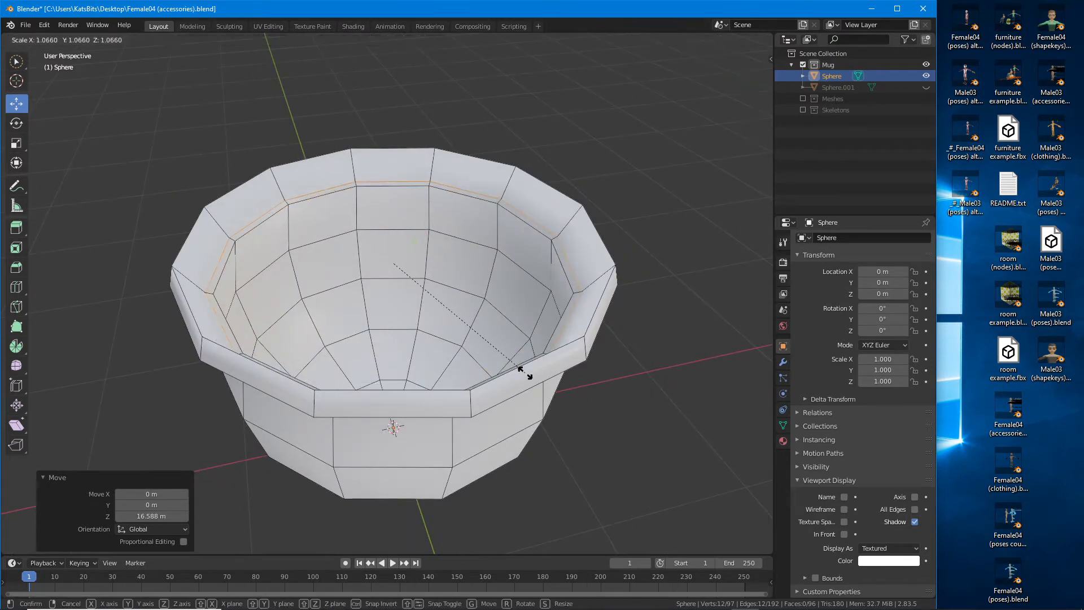
pyautogui.click(512, 364)
# Step: Extrude the inner lip loop down into the bowl as an inner wall and raise its lower edge back about 12.5 m
pyautogui.moveTo(511, 364); pyautogui.dragTo(503, 285, button='middle')
pyautogui.press('e')
pyautogui.rightClick(511, 319)
pyautogui.moveTo(404, 219); pyautogui.dragTo(407, 282)
pyautogui.moveTo(407, 282); pyautogui.dragTo(449, 246, button='middle')
pyautogui.moveTo(445, 276); pyautogui.dragTo(444, 259)
pyautogui.moveTo(361, 207)
pyautogui.mouseDown(button='middle')
pyautogui.moveTo(350, 184)
pyautogui.moveTo(341, 206)
pyautogui.mouseUp(button='middle')
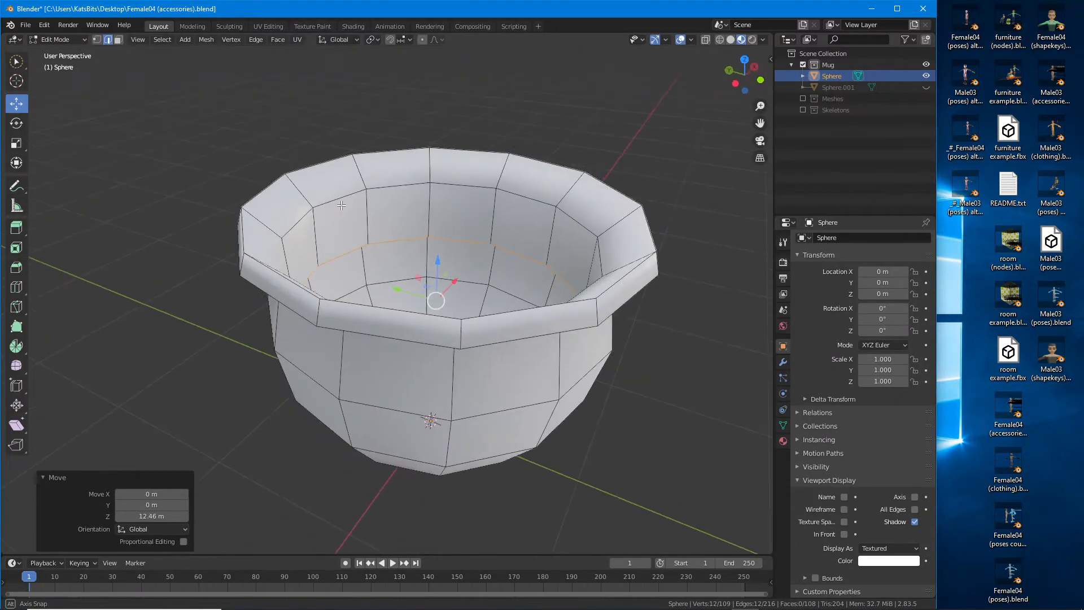
# Step: Fill the inner wall's lower edge loop with a single face to close off the bowl's interior
pyautogui.click(277, 39)
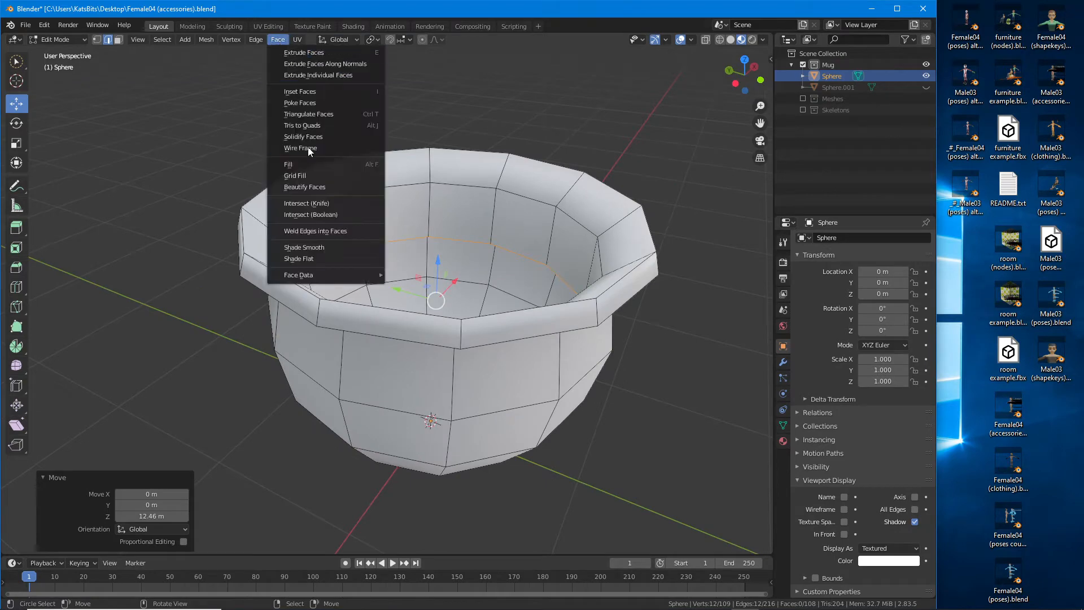
pyautogui.click(228, 39)
pyautogui.click(252, 81)
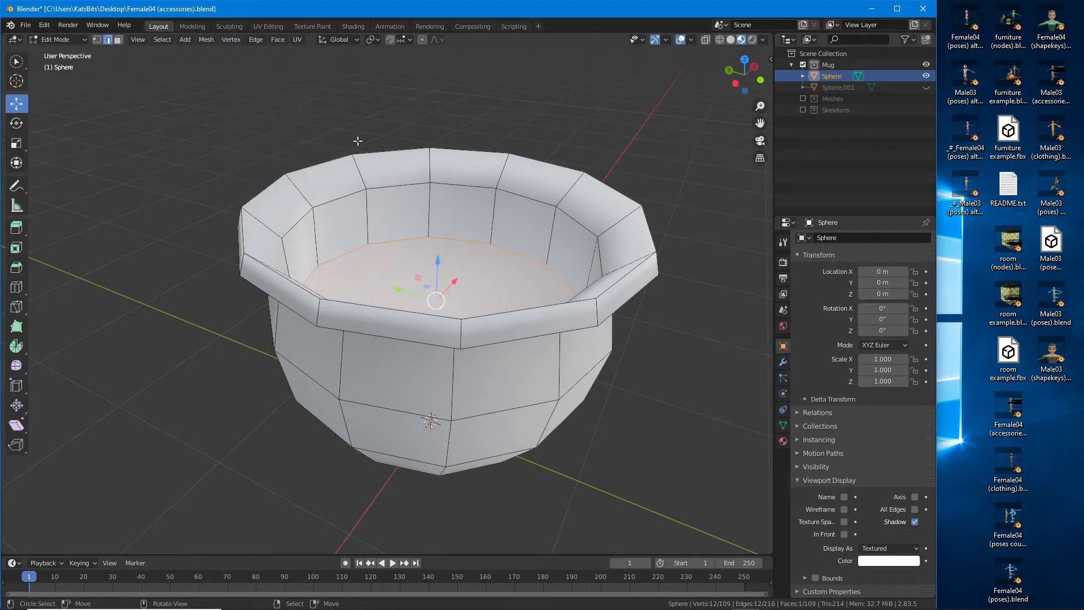
# Step: Add an Edge Split modifier to the mug and turn off its Edge Angle option
pyautogui.moveTo(503, 237); pyautogui.dragTo(282, 201, button='middle')
pyautogui.moveTo(491, 262); pyautogui.dragTo(413, 275, button='middle')
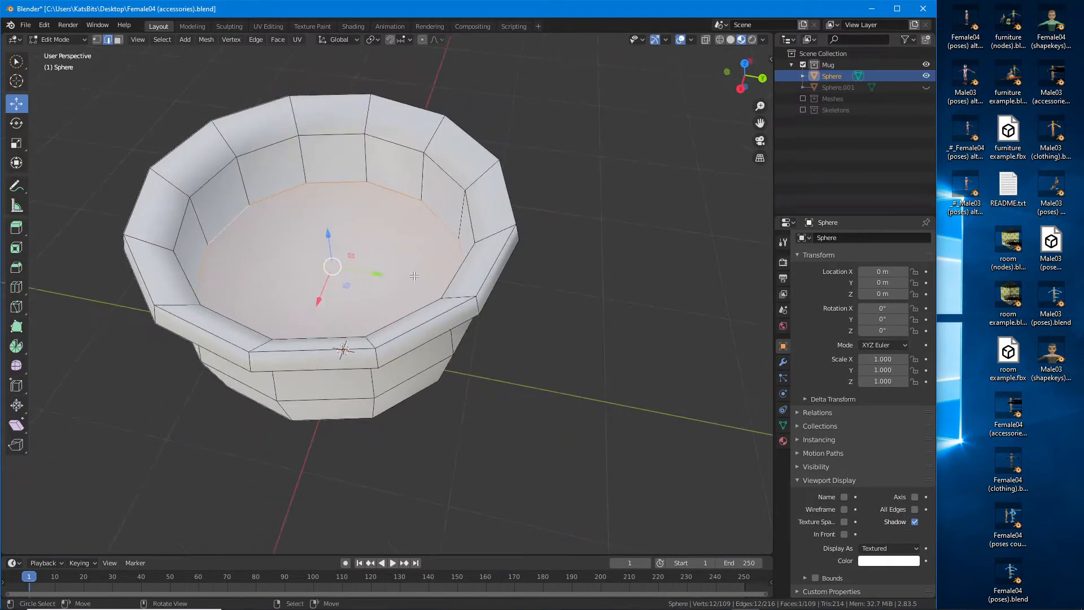
pyautogui.scroll(3, 413, 275)
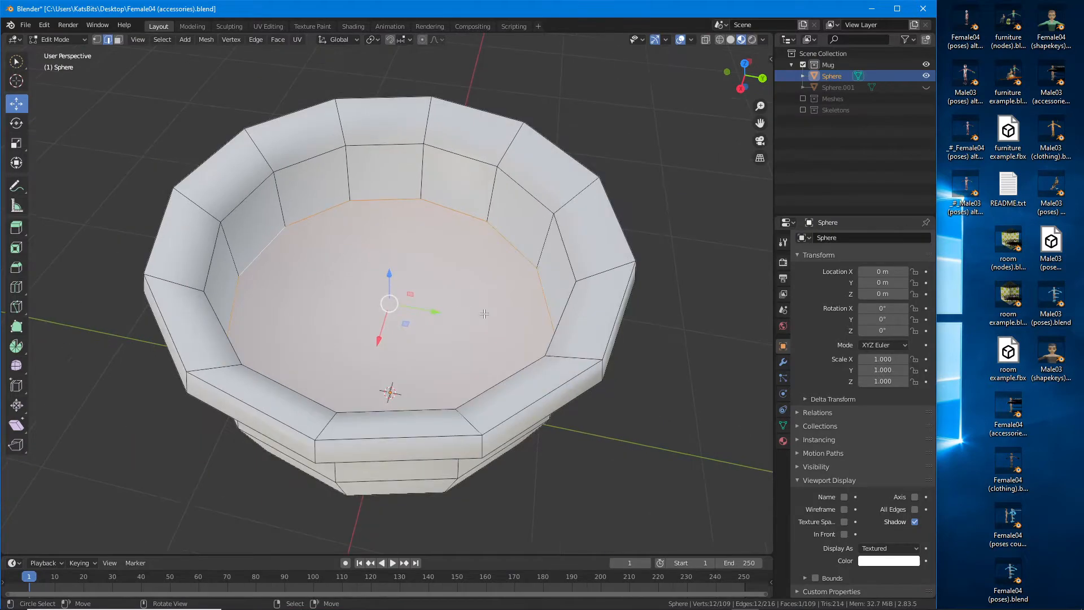
pyautogui.click(782, 364)
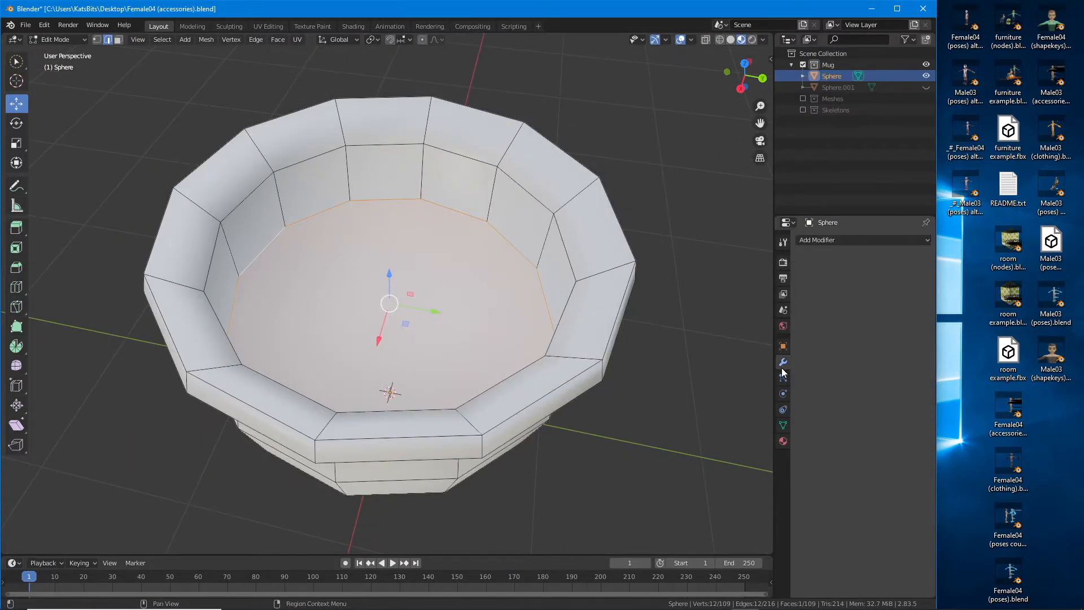
pyautogui.click(829, 242)
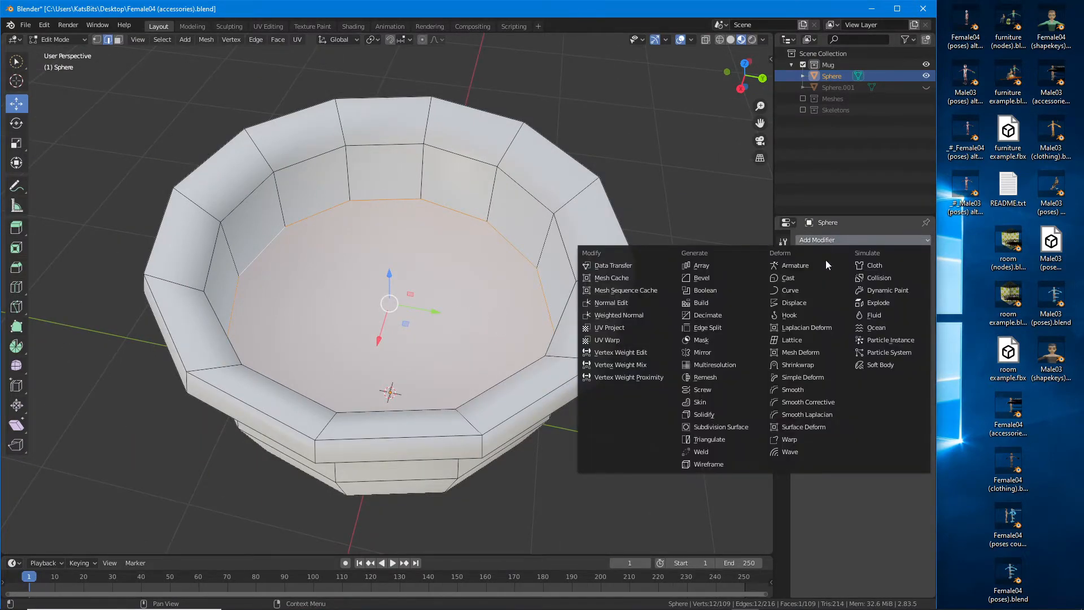
pyautogui.click(707, 328)
pyautogui.moveTo(387, 306)
pyautogui.mouseDown(button='middle')
pyautogui.moveTo(353, 234)
pyautogui.moveTo(418, 210)
pyautogui.moveTo(387, 190)
pyautogui.moveTo(383, 224)
pyautogui.mouseUp(button='middle')
pyautogui.click(804, 290)
# Step: Mark the neck loop under the lip, the inner lip loop and the loop around the inner floor as sharp
pyautogui.keyDown('alt'); pyautogui.keyDown('shift'); pyautogui.click(324, 149); pyautogui.keyUp('shift'); pyautogui.keyUp('alt')
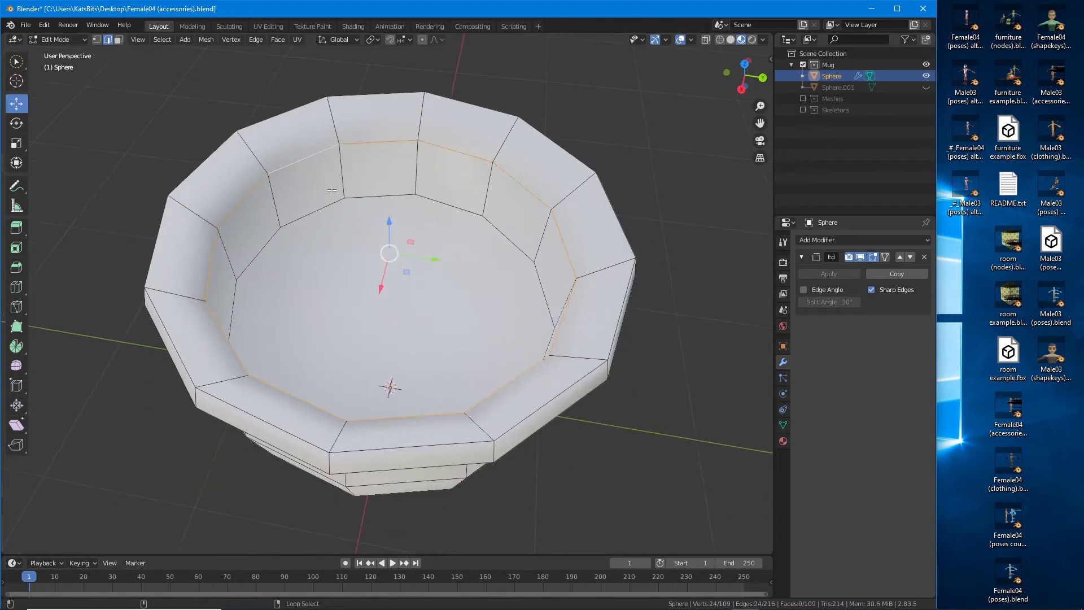
pyautogui.keyDown('alt'); pyautogui.keyDown('shift'); pyautogui.click(333, 192); pyautogui.keyUp('shift'); pyautogui.keyUp('alt')
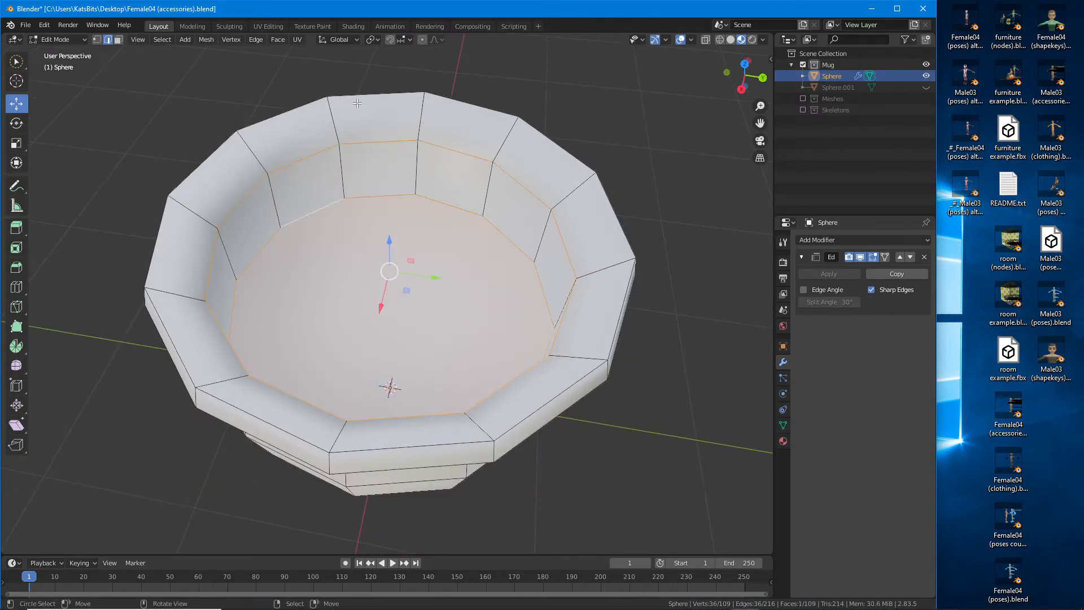
pyautogui.click(255, 39)
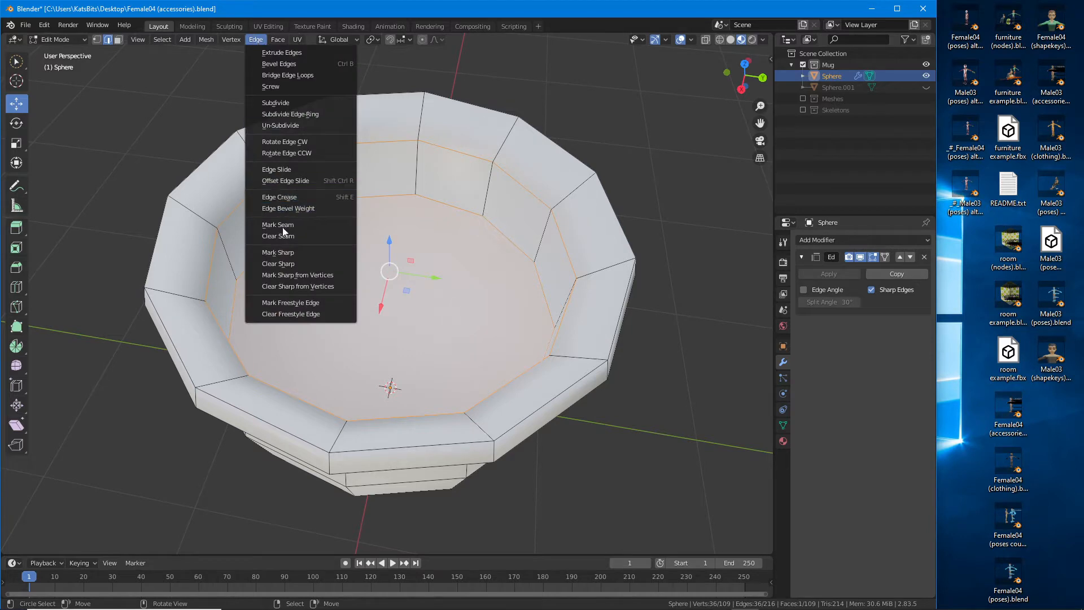
pyautogui.click(283, 252)
# Step: Clear the sharp marking from the inner lip edge loop
pyautogui.moveTo(362, 263); pyautogui.dragTo(572, 228, button='middle')
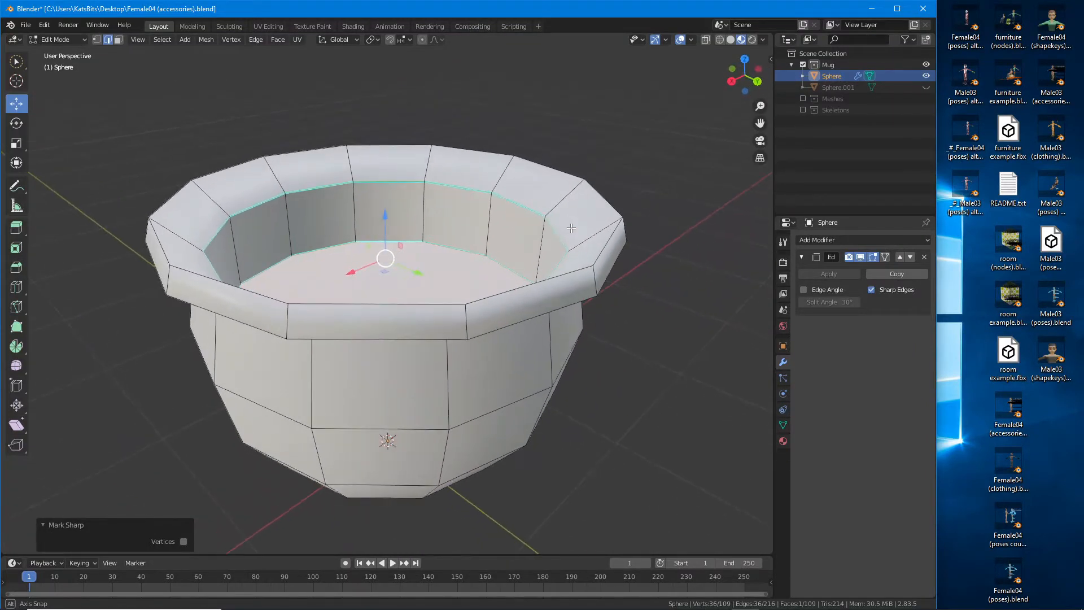
pyautogui.keyDown('alt'); pyautogui.click(546, 230); pyautogui.keyUp('alt')
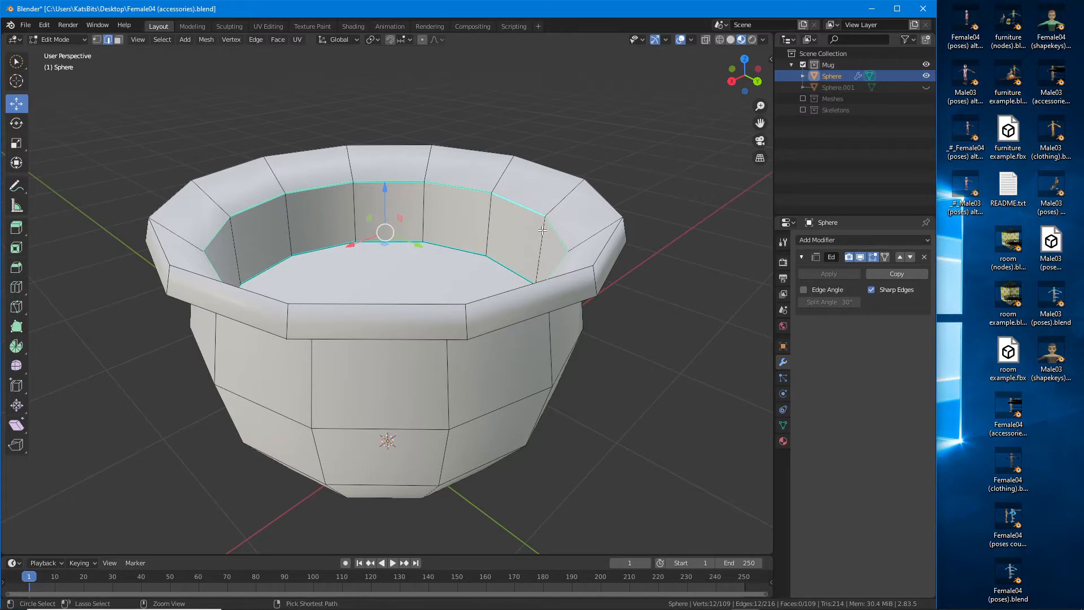
pyautogui.hotkey('ctrl', 'e')
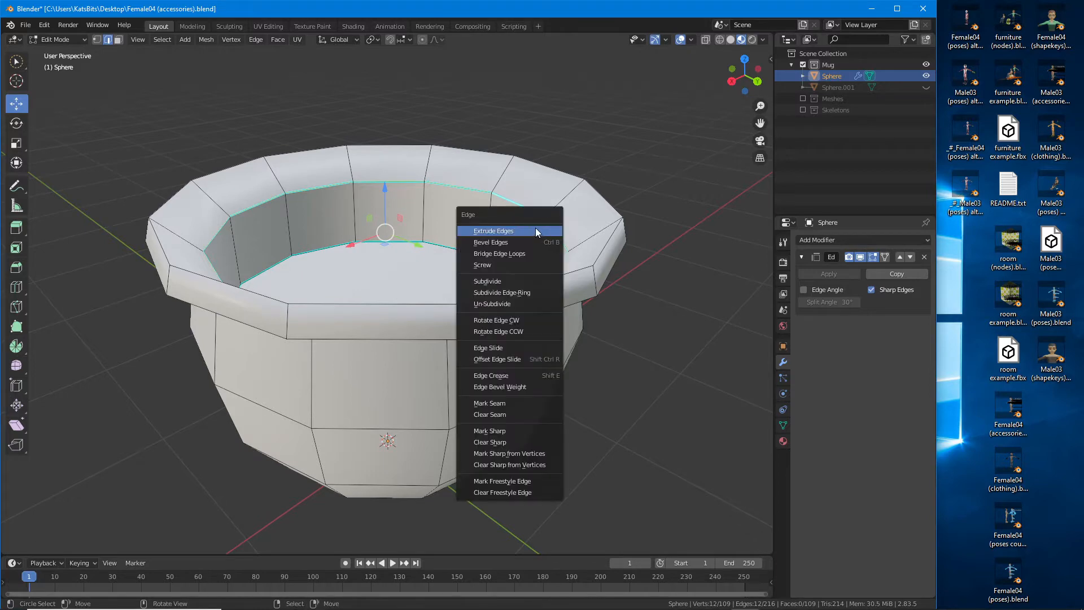
pyautogui.click(510, 441)
# Step: Mark the edge loop around the lip's lower outer edge as sharp
pyautogui.moveTo(508, 395); pyautogui.dragTo(398, 330, button='middle')
pyautogui.keyDown('alt'); pyautogui.rightClick(450, 181); pyautogui.keyUp('alt')
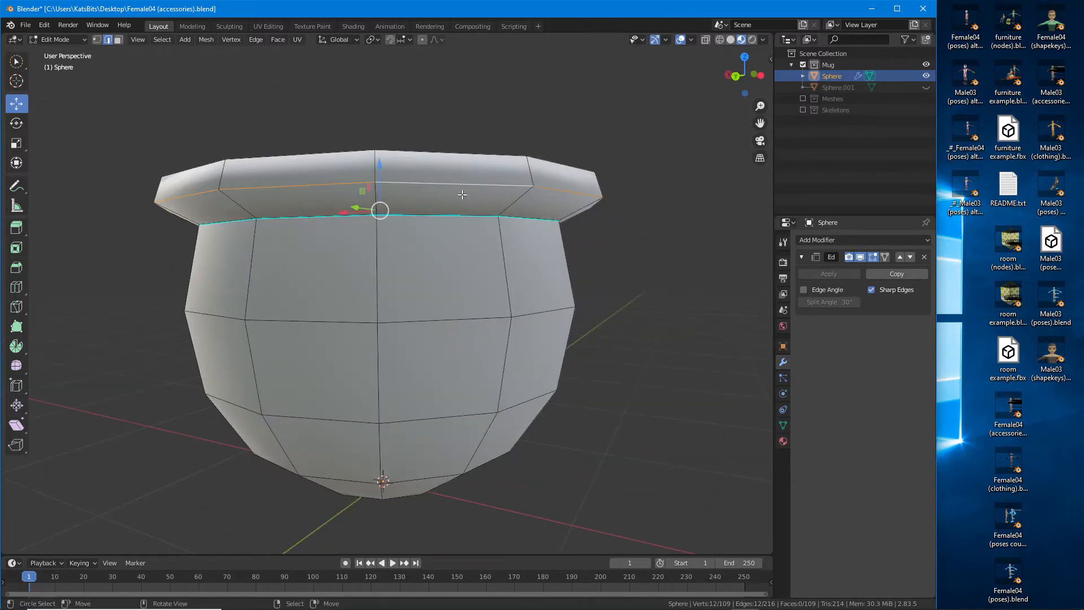
pyautogui.moveTo(462, 194)
pyautogui.mouseDown(button='middle')
pyautogui.moveTo(463, 212)
pyautogui.moveTo(466, 197)
pyautogui.mouseUp(button='middle')
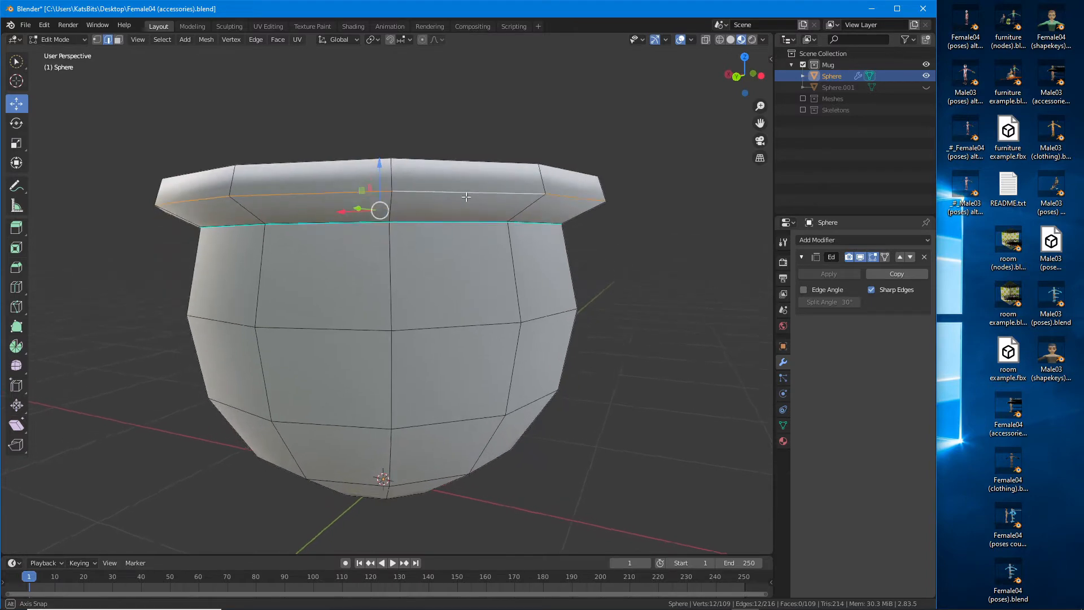
pyautogui.hotkey('ctrl', 'e')
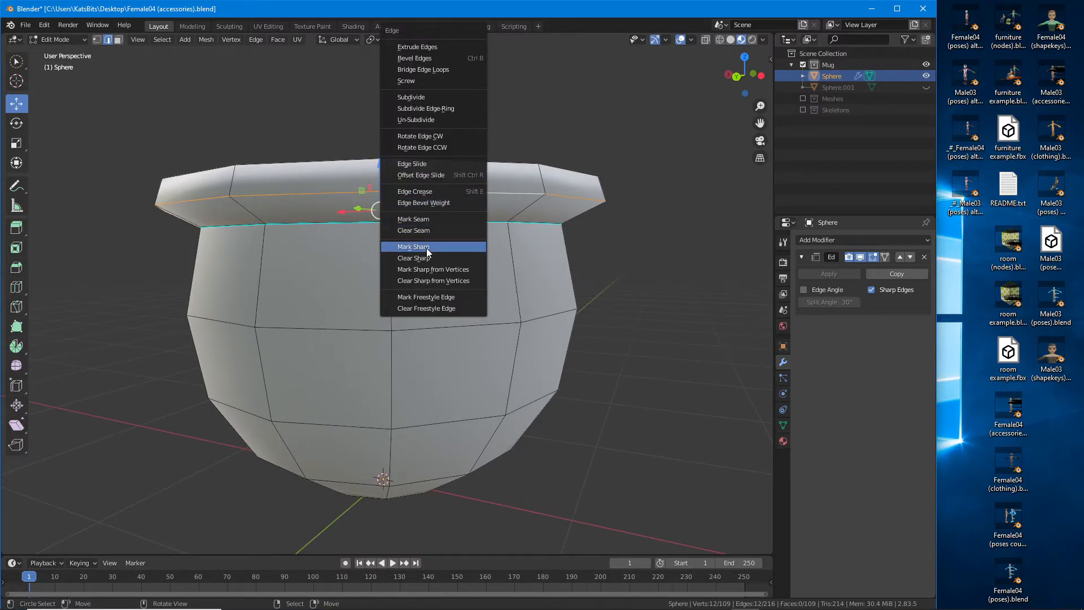
pyautogui.click(427, 249)
# Step: Mark the inner lip edge loop as sharp again
pyautogui.moveTo(443, 244); pyautogui.dragTo(265, 205, button='middle')
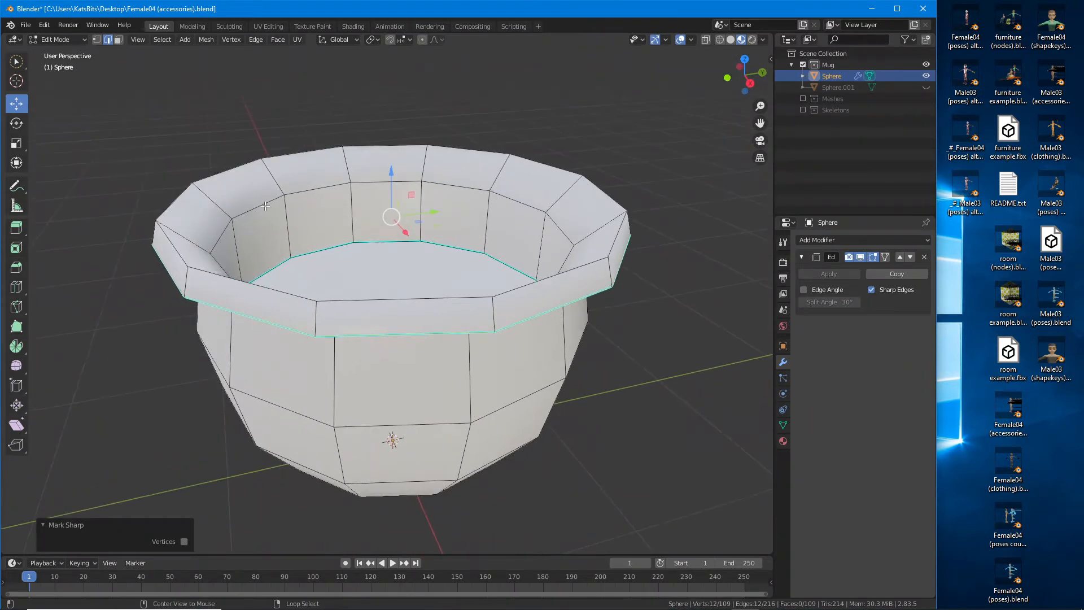
pyautogui.keyDown('alt'); pyautogui.click(266, 206); pyautogui.keyUp('alt')
pyautogui.hotkey('ctrl', 'e')
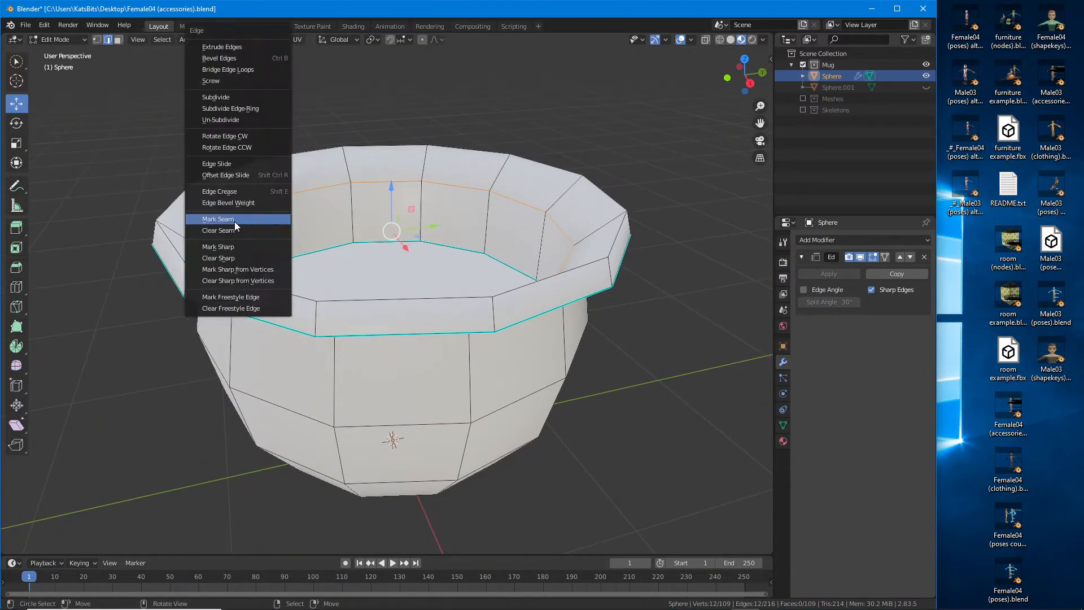
pyautogui.click(236, 247)
# Step: Return to Object Mode and add a 200 m cube mesh at the world origin
pyautogui.moveTo(236, 247); pyautogui.dragTo(540, 176, button='middle')
pyautogui.moveTo(522, 249); pyautogui.dragTo(445, 261, button='middle')
pyautogui.press('Tab')
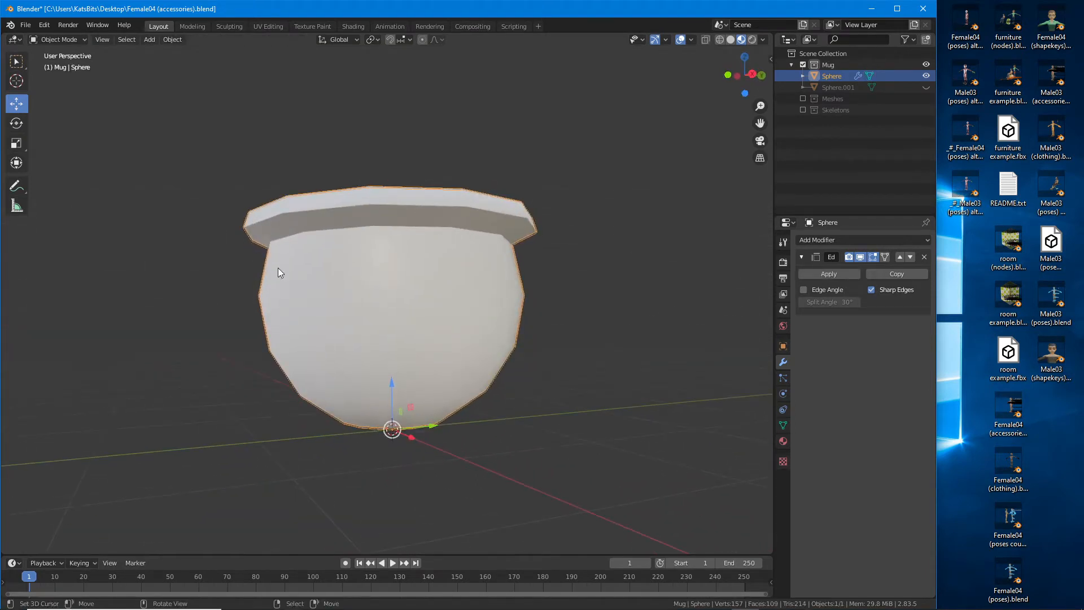
pyautogui.click(149, 40)
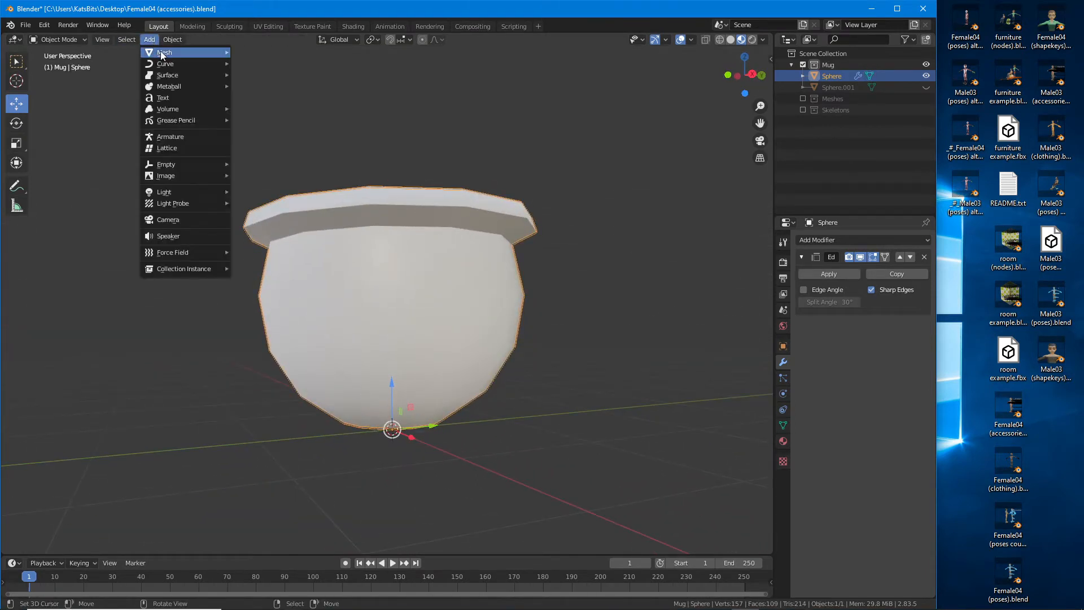
pyautogui.moveTo(226, 52)
pyautogui.click(269, 62)
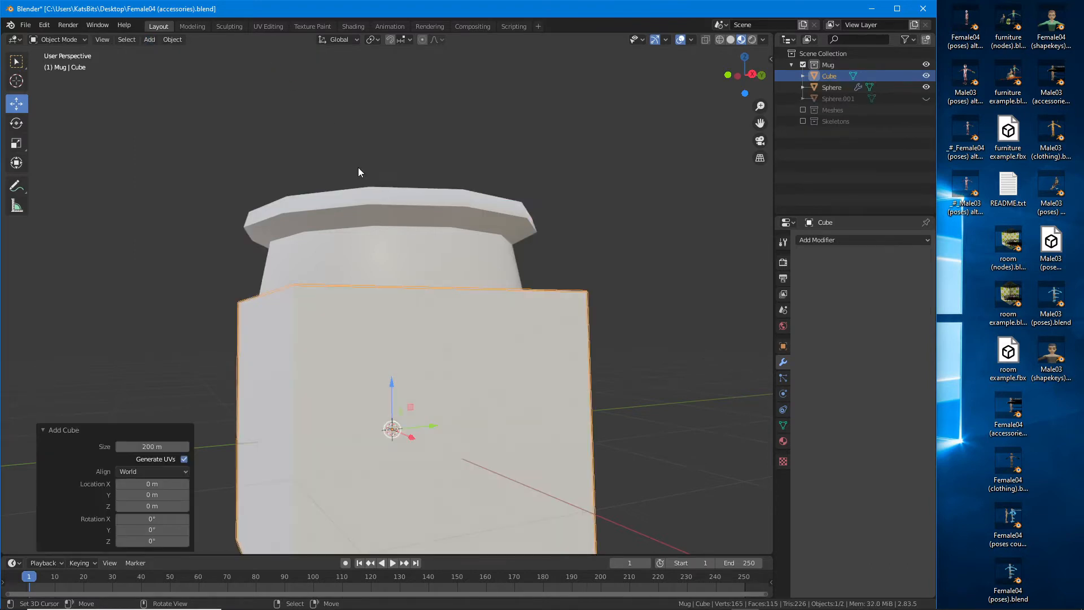
# Step: Scale the new cube down uniformly to 0.2
pyautogui.moveTo(357, 167); pyautogui.dragTo(455, 480, button='middle')
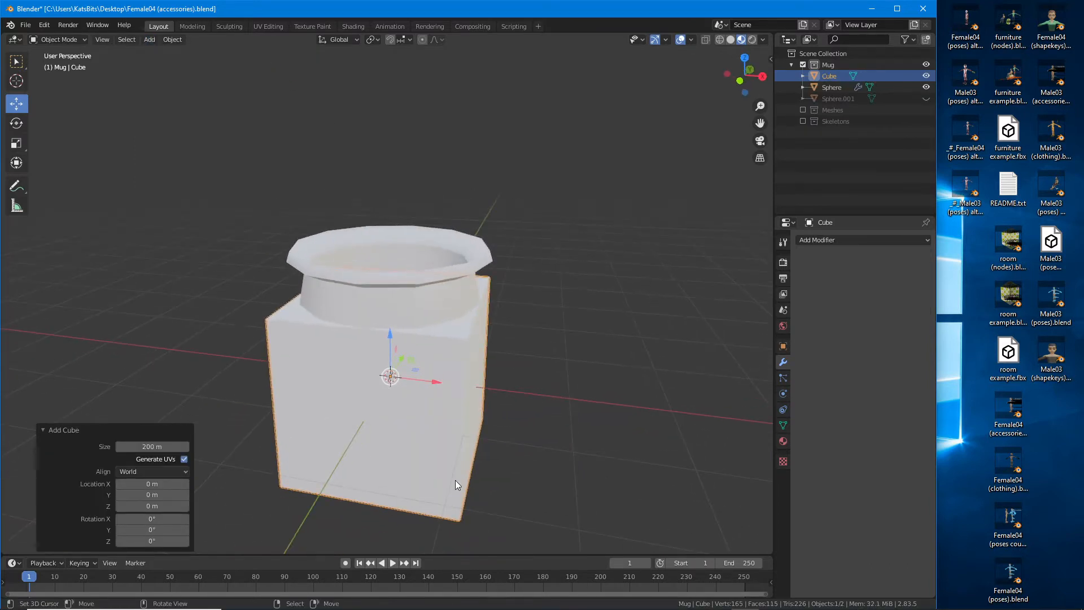
pyautogui.rightClick(461, 359)
pyautogui.press('s')
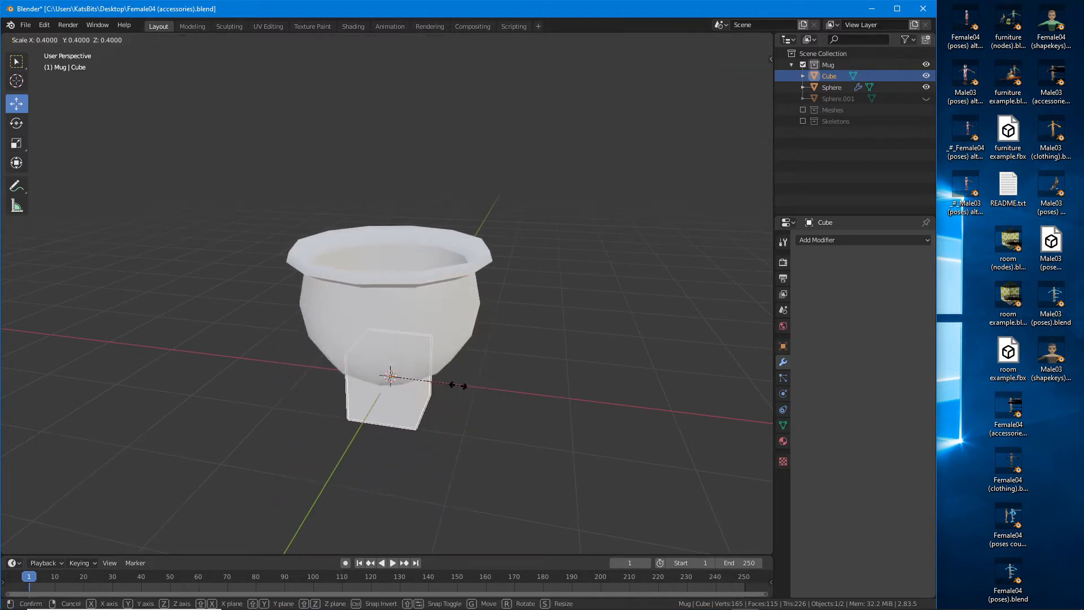
pyautogui.click(427, 377)
pyautogui.moveTo(458, 369); pyautogui.dragTo(364, 337, button='middle')
pyautogui.scroll(1, 384, 392)
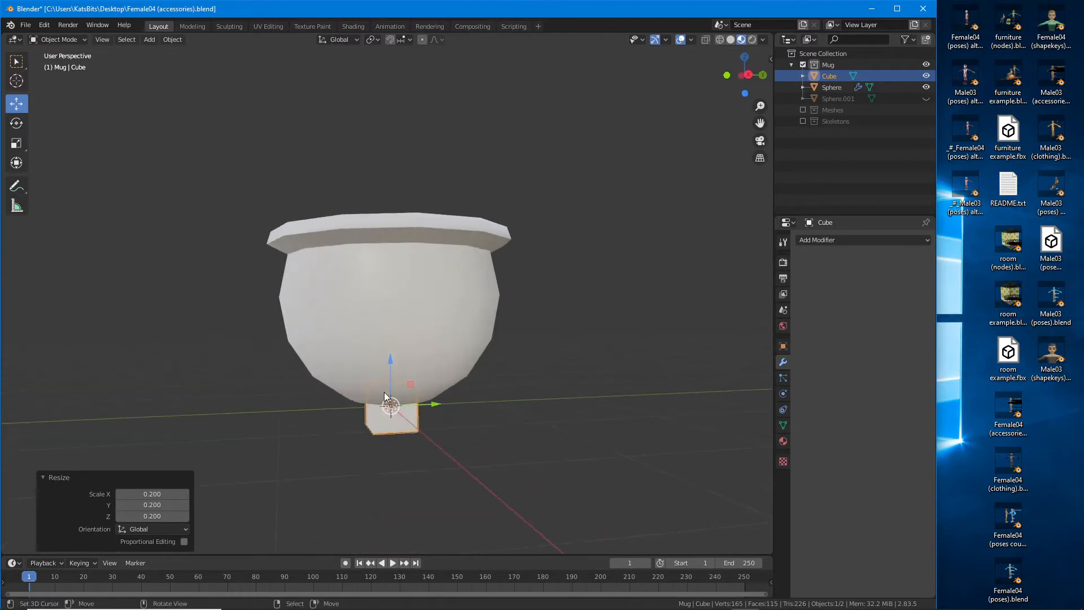
# Step: Move the small cube 100 m along the X axis, out beside the mug's base
pyautogui.moveTo(384, 396); pyautogui.dragTo(410, 392, button='middle')
pyautogui.press('g')
pyautogui.press('x')
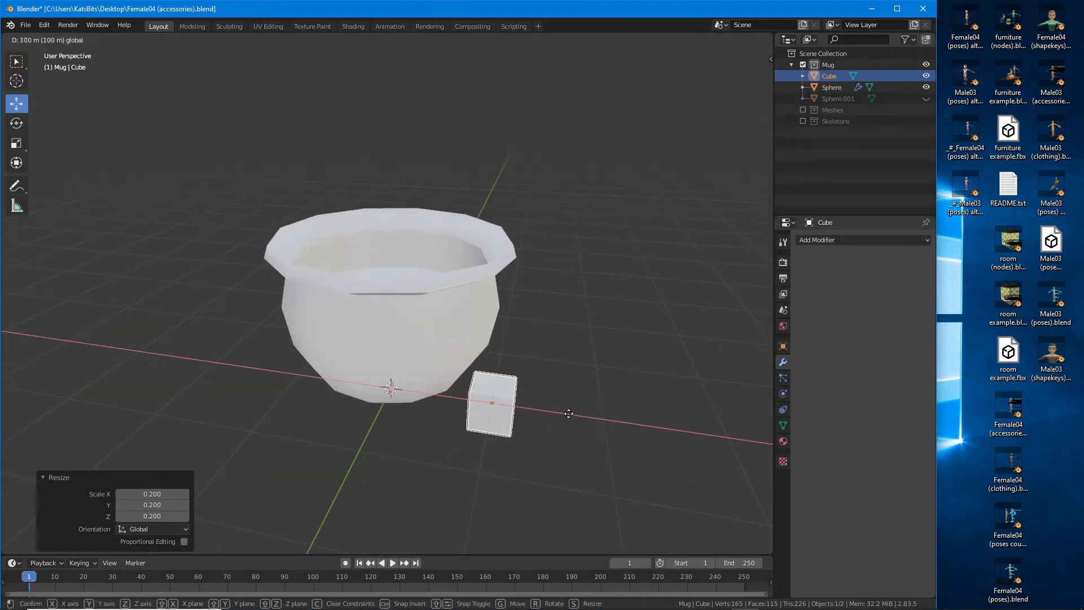
pyautogui.click(569, 415)
pyautogui.moveTo(570, 415); pyautogui.dragTo(441, 358, button='middle')
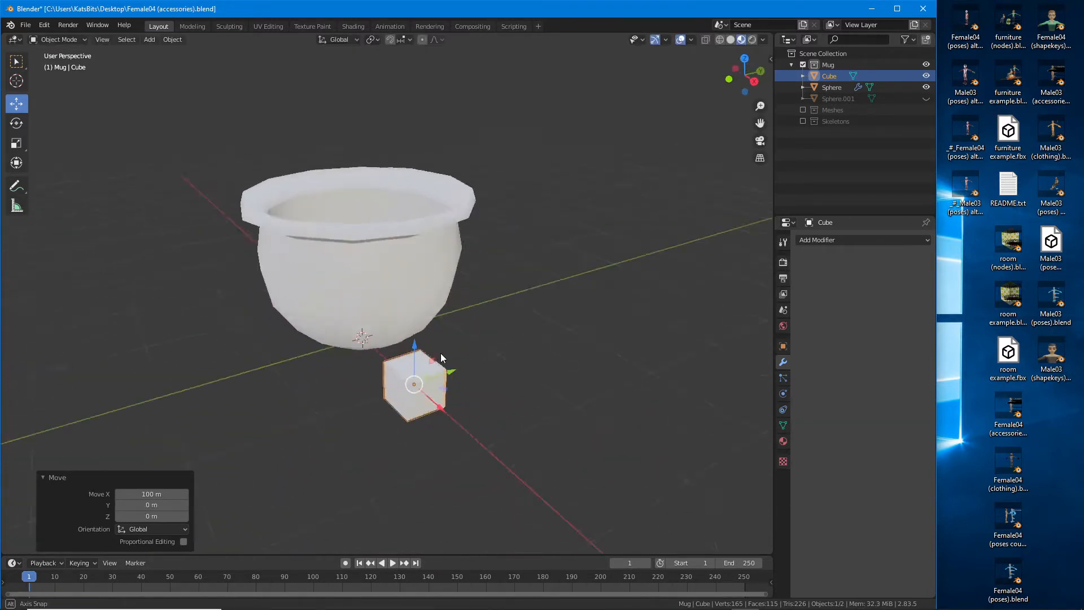
# Step: In Edit Mode, scale the cube's bottom face to 0.4 to taper it downward
pyautogui.scroll(3, 452, 353)
pyautogui.press('Tab')
pyautogui.click(427, 398)
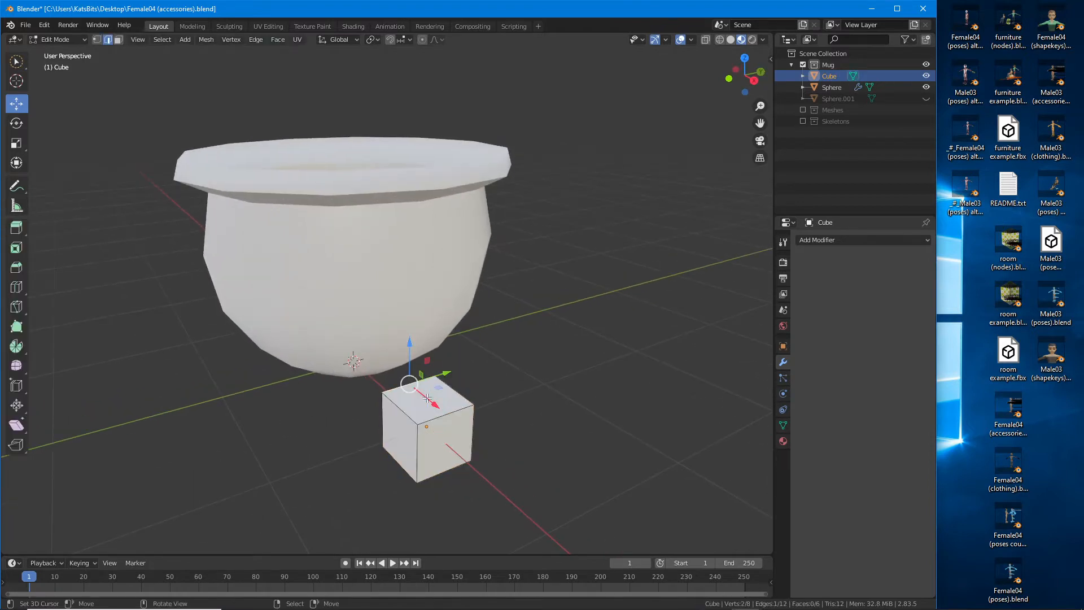
pyautogui.press('3')
pyautogui.moveTo(432, 416); pyautogui.dragTo(437, 398, button='middle')
pyautogui.click(437, 398)
pyautogui.press('s')
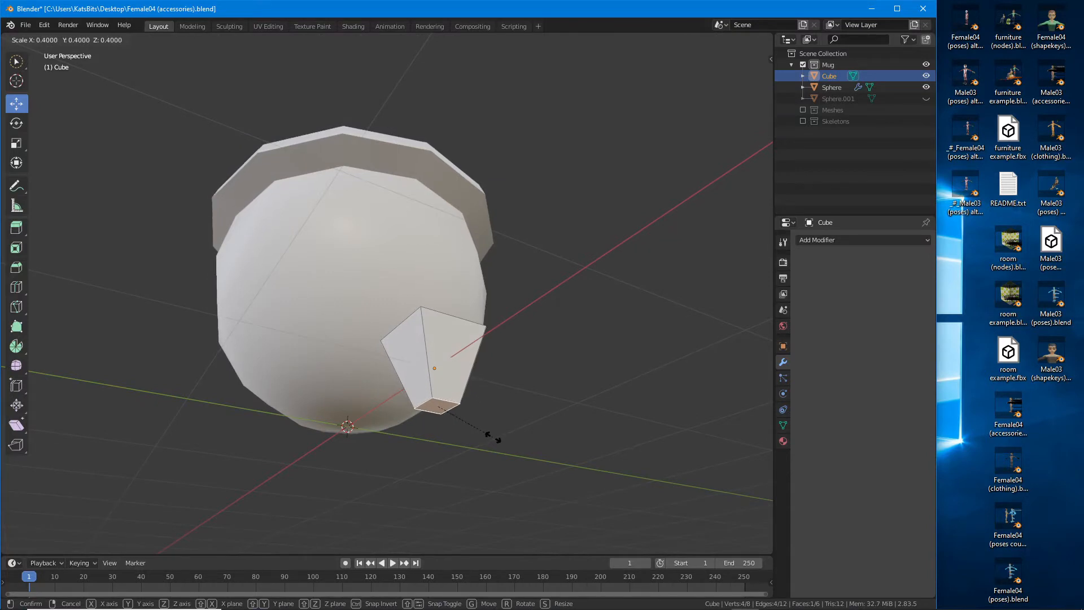
pyautogui.keyDown('ctrl'); pyautogui.click(493, 438); pyautogui.keyUp('ctrl')
# Step: Add one horizontal loop cut around the middle of the tapered cube and rotate it -37.1° about the Y axis
pyautogui.moveTo(431, 373); pyautogui.dragTo(473, 395, button='middle')
pyautogui.hotkey('ctrl', 'e')
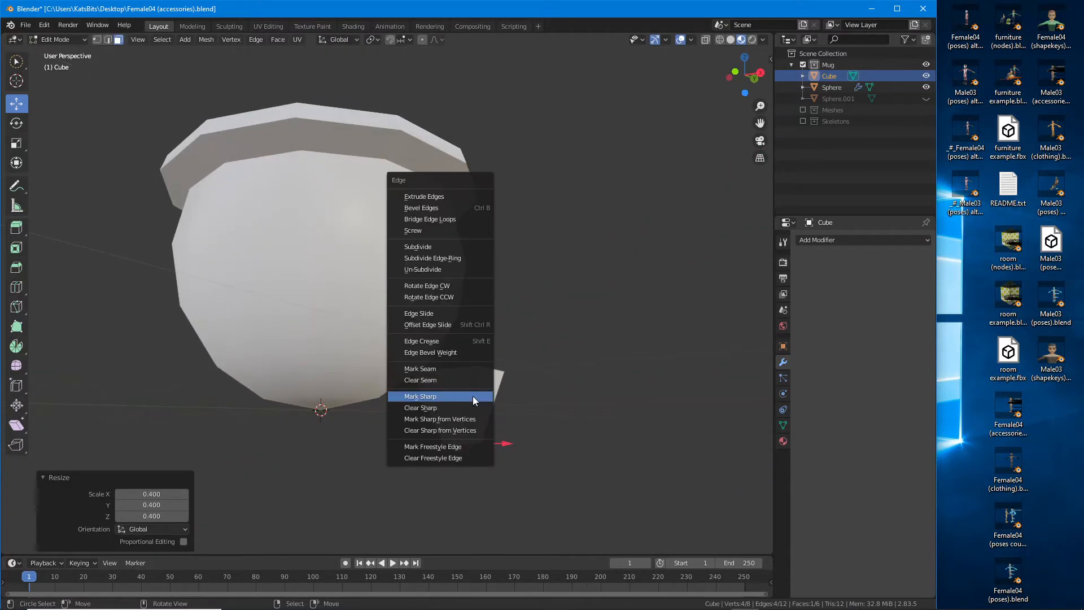
pyautogui.hotkey('ctrl', 'r')
pyautogui.click(477, 396)
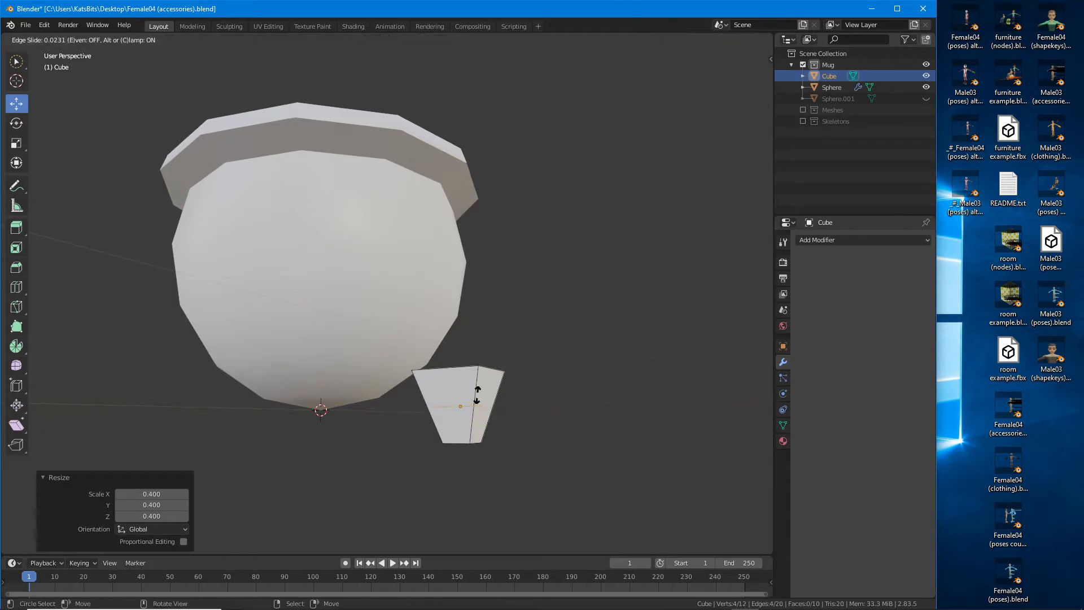
pyautogui.rightClick(477, 395)
pyautogui.moveTo(477, 395); pyautogui.dragTo(453, 424, button='middle')
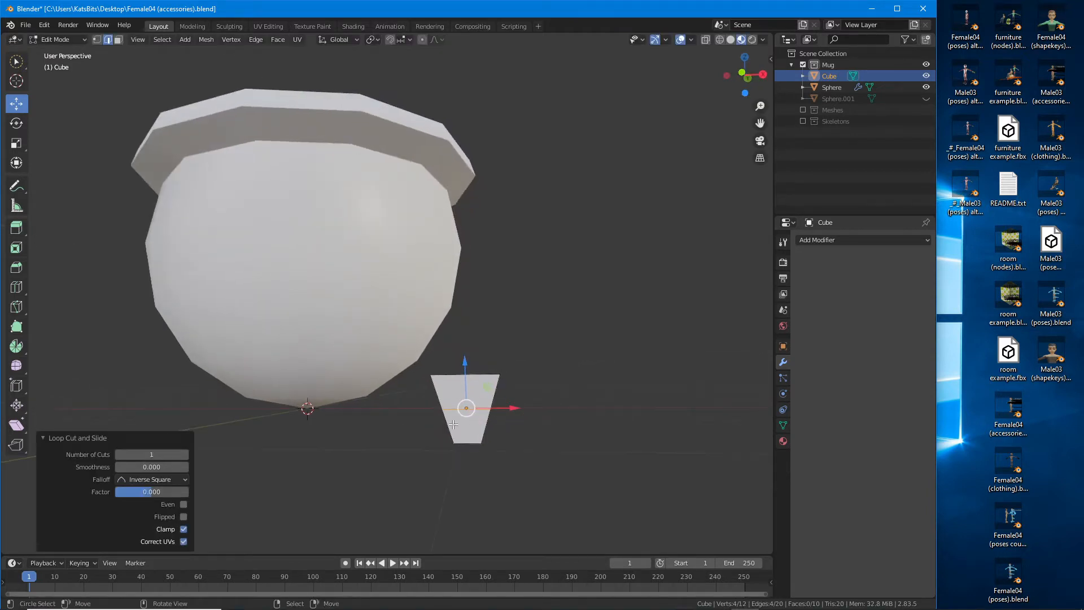
pyautogui.click(16, 123)
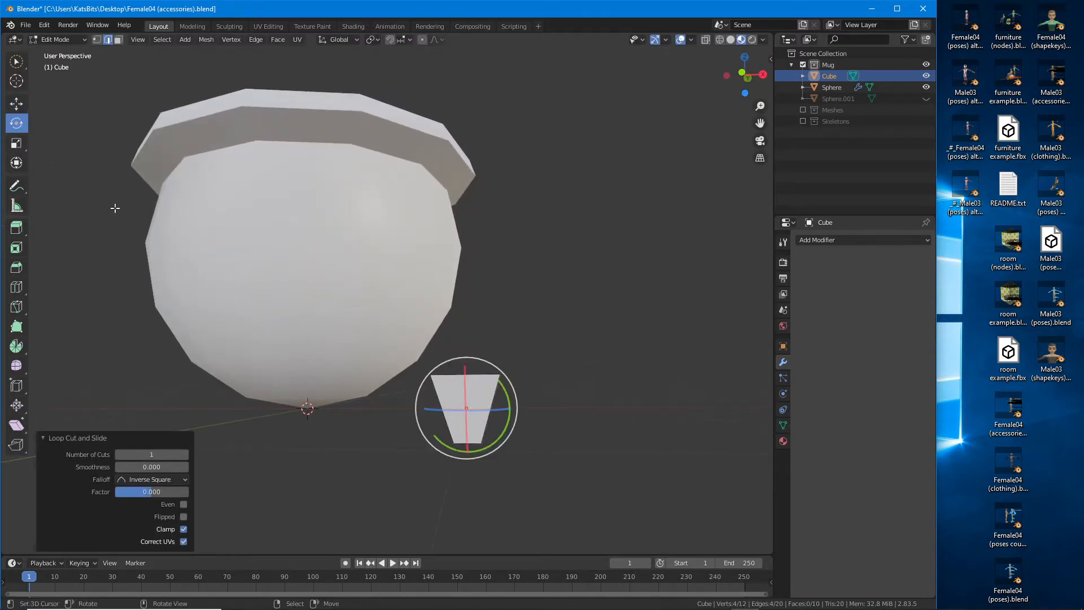
pyautogui.moveTo(502, 382); pyautogui.dragTo(482, 374)
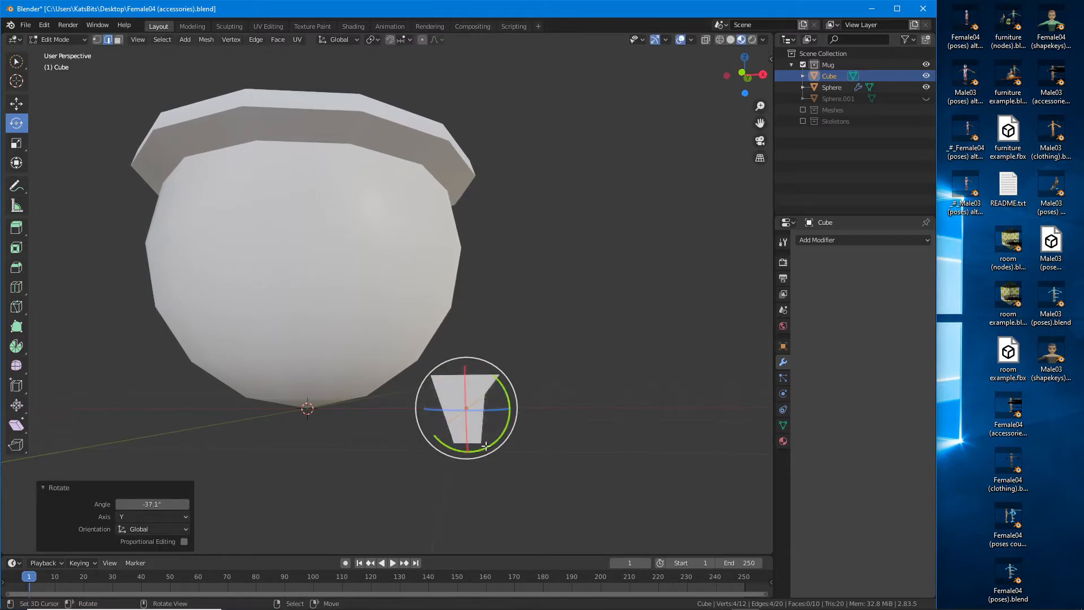
# Step: Select the tapered cube's bottom face, tilt it about the Y axis and shift it outward to bend the foot
pyautogui.click(474, 445)
pyautogui.moveTo(475, 446); pyautogui.dragTo(510, 420, button='middle')
pyautogui.keyDown('shift'); pyautogui.click(455, 364); pyautogui.keyUp('shift')
pyautogui.keyDown('shift'); pyautogui.click(438, 370); pyautogui.keyUp('shift')
pyautogui.keyDown('shift'); pyautogui.click(429, 356); pyautogui.keyUp('shift')
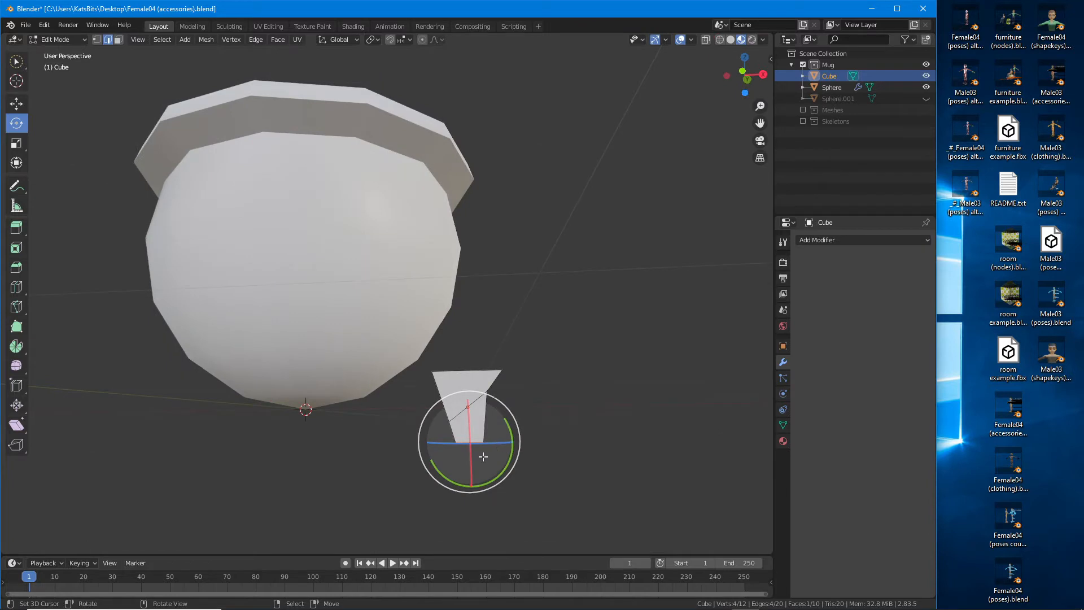
pyautogui.click(15, 164)
pyautogui.moveTo(536, 443); pyautogui.dragTo(516, 397)
pyautogui.moveTo(555, 436); pyautogui.dragTo(563, 434)
# Step: Scale the outer edge of the foot's middle loop to about 0.77 to narrow it
pyautogui.moveTo(564, 434); pyautogui.dragTo(468, 446, button='middle')
pyautogui.rightClick(398, 397)
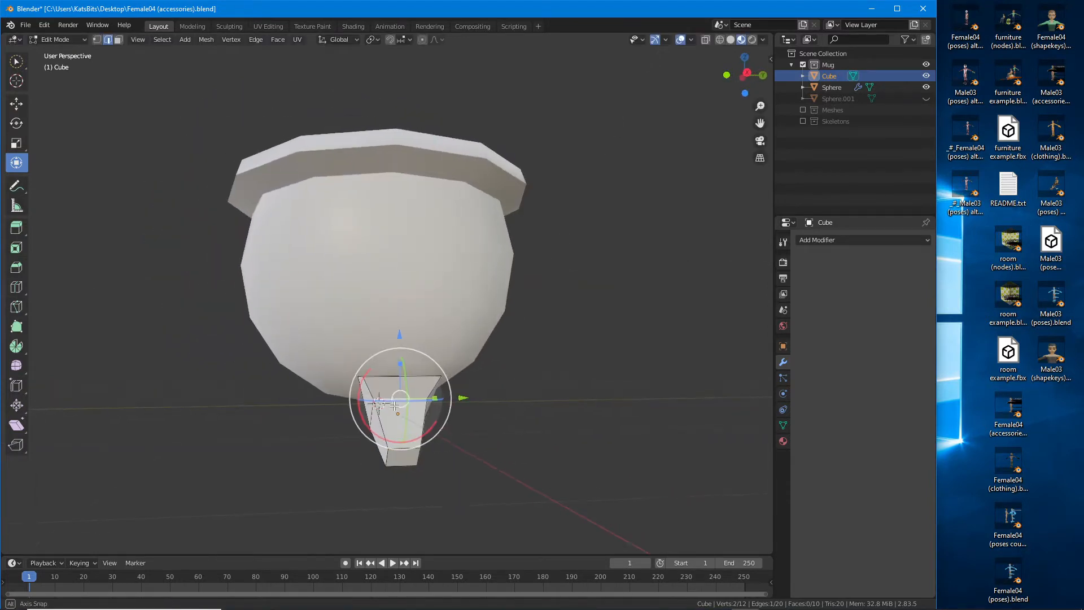
pyautogui.scroll(2, 468, 446)
pyautogui.press('s')
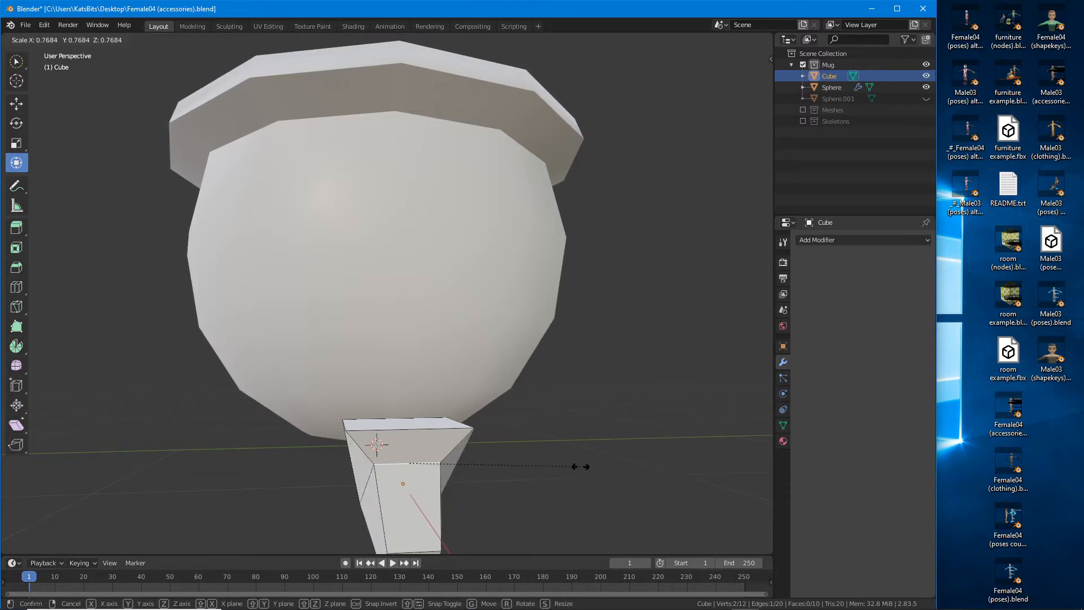
pyautogui.click(587, 459)
# Step: Scale the foot's outer upper edge to about 0.66 along the Y axis
pyautogui.click(416, 429)
pyautogui.moveTo(415, 429); pyautogui.dragTo(421, 454, button='middle')
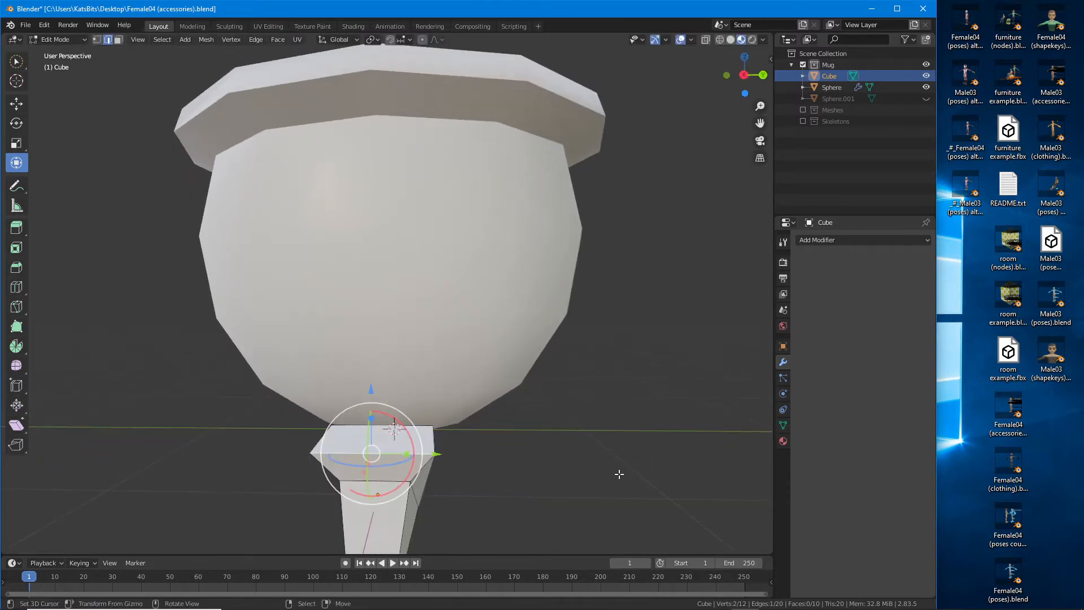
pyautogui.press('s')
pyautogui.press('y')
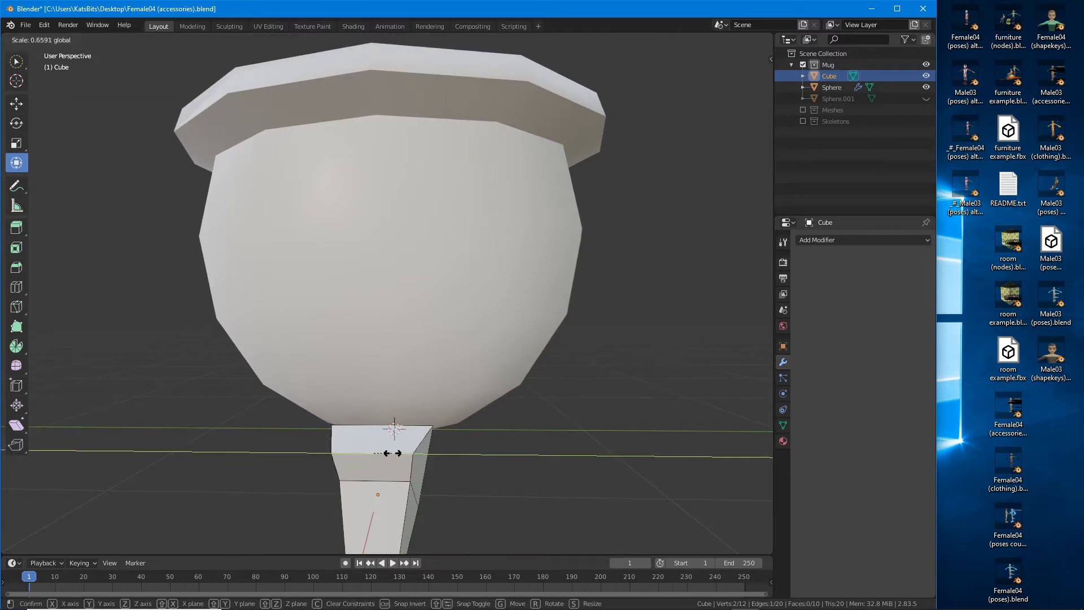
pyautogui.click(394, 453)
# Step: Delete the foot's top face
pyautogui.moveTo(395, 451); pyautogui.dragTo(330, 375, button='middle')
pyautogui.press('3')
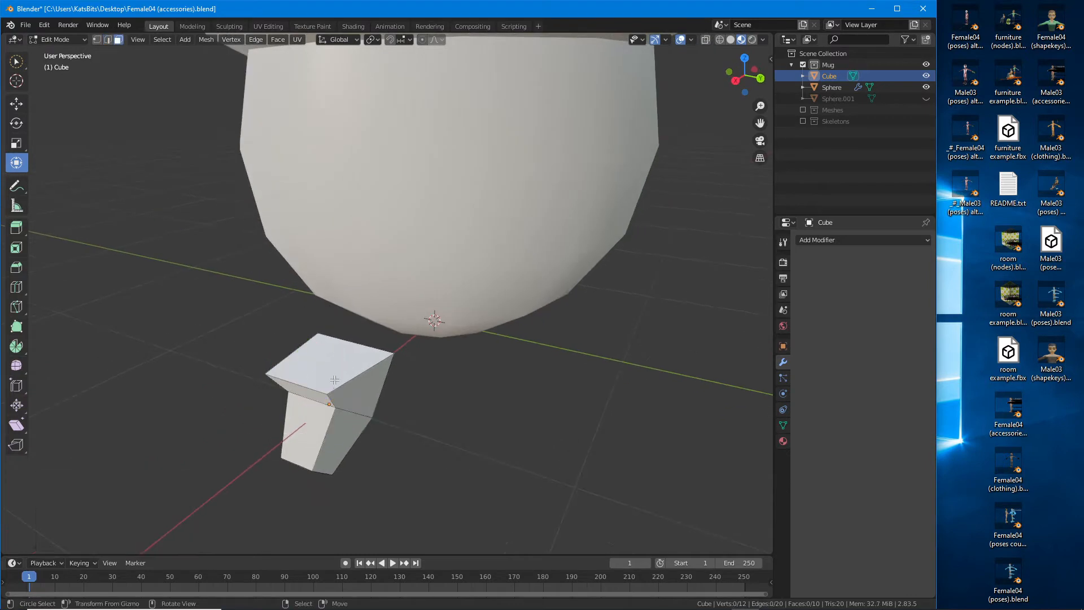
pyautogui.click(331, 371)
pyautogui.press('x')
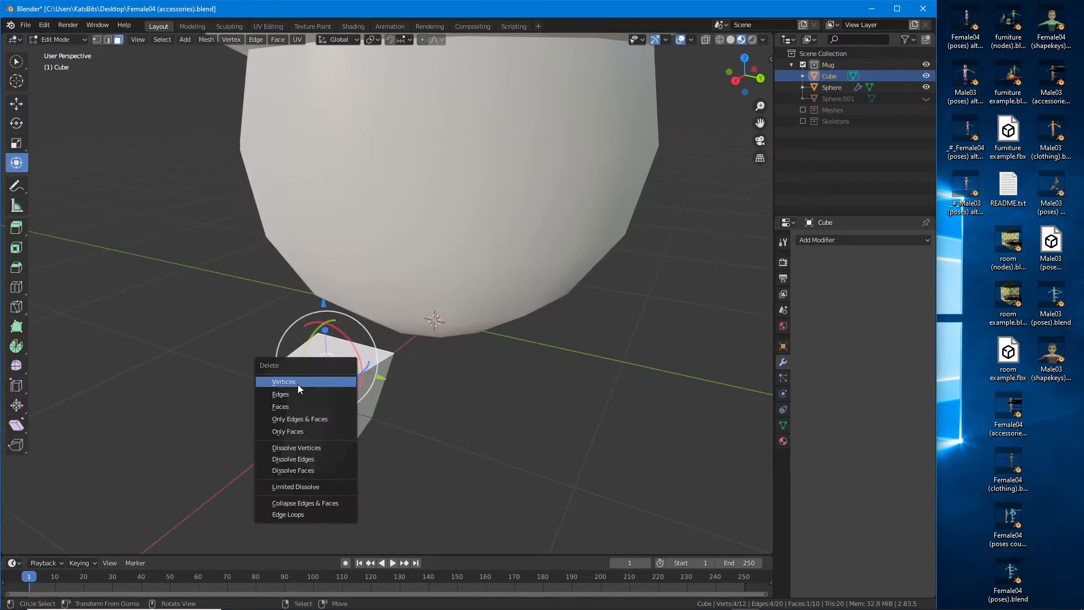
pyautogui.click(297, 406)
# Step: Return to Object Mode and enable wireframe display for both the mug sphere and the cube foot
pyautogui.moveTo(297, 406); pyautogui.dragTo(429, 271, button='middle')
pyautogui.press('Tab')
pyautogui.click(392, 218)
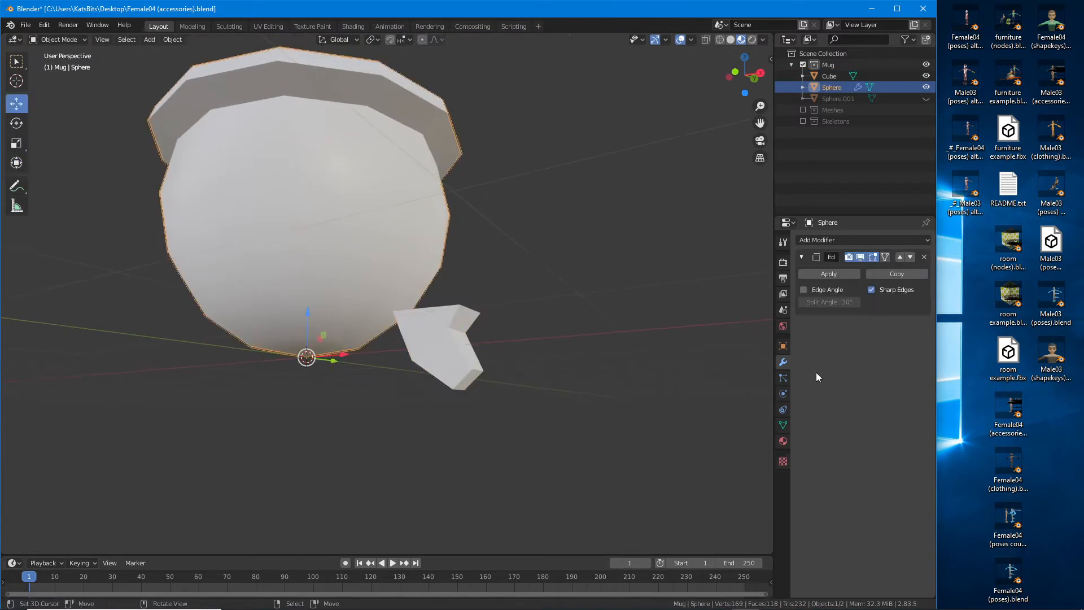
pyautogui.click(783, 348)
pyautogui.click(844, 509)
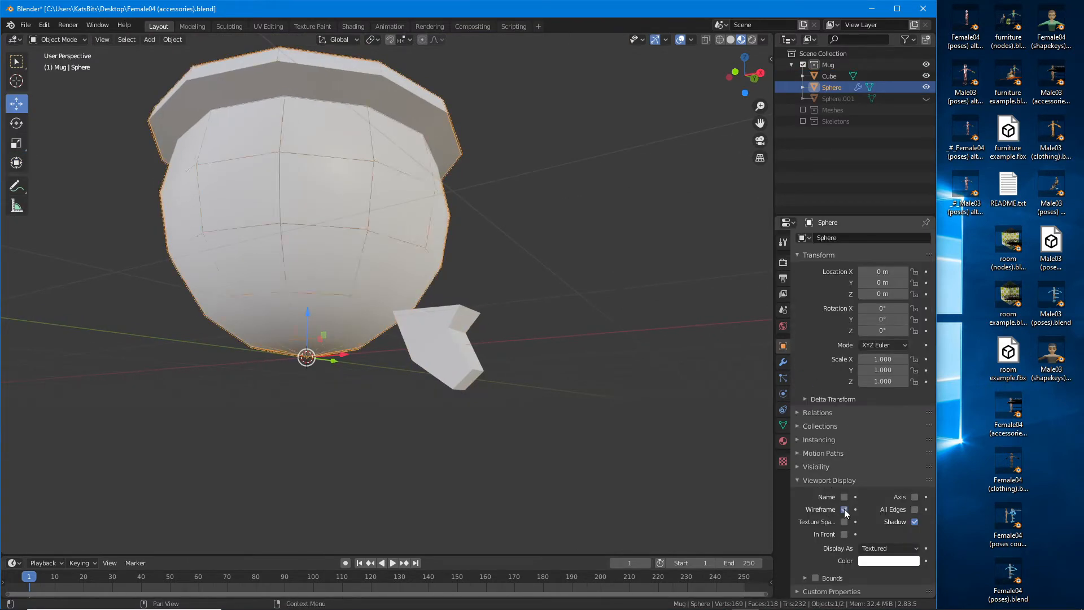
pyautogui.moveTo(471, 265); pyautogui.dragTo(451, 364, button='middle')
pyautogui.click(450, 364)
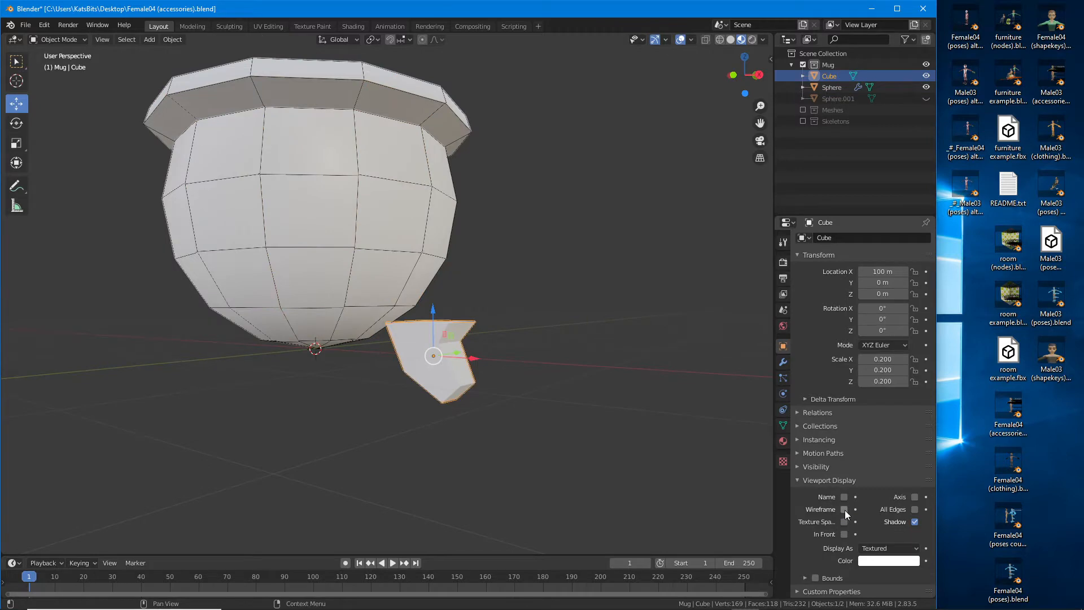
pyautogui.click(844, 509)
# Step: Position the foot under the mug at X 50 m and Z 24.519 m, and raise the mug body slightly along Z
pyautogui.moveTo(544, 368); pyautogui.dragTo(487, 364, button='middle')
pyautogui.press('g')
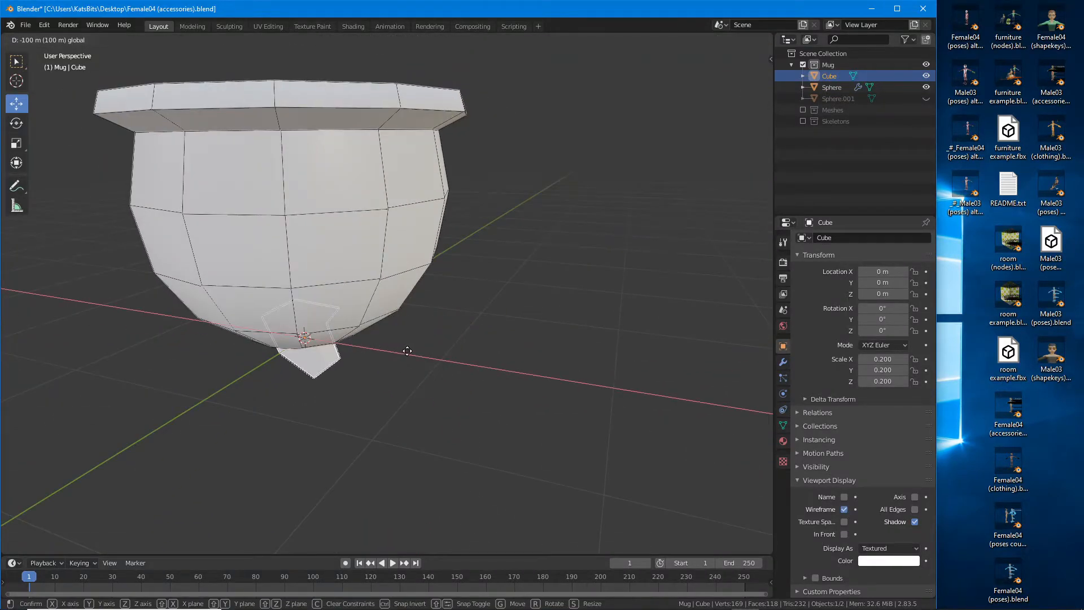
pyautogui.click(472, 359)
pyautogui.moveTo(472, 359); pyautogui.dragTo(497, 379, button='middle')
pyautogui.press('KP_1')
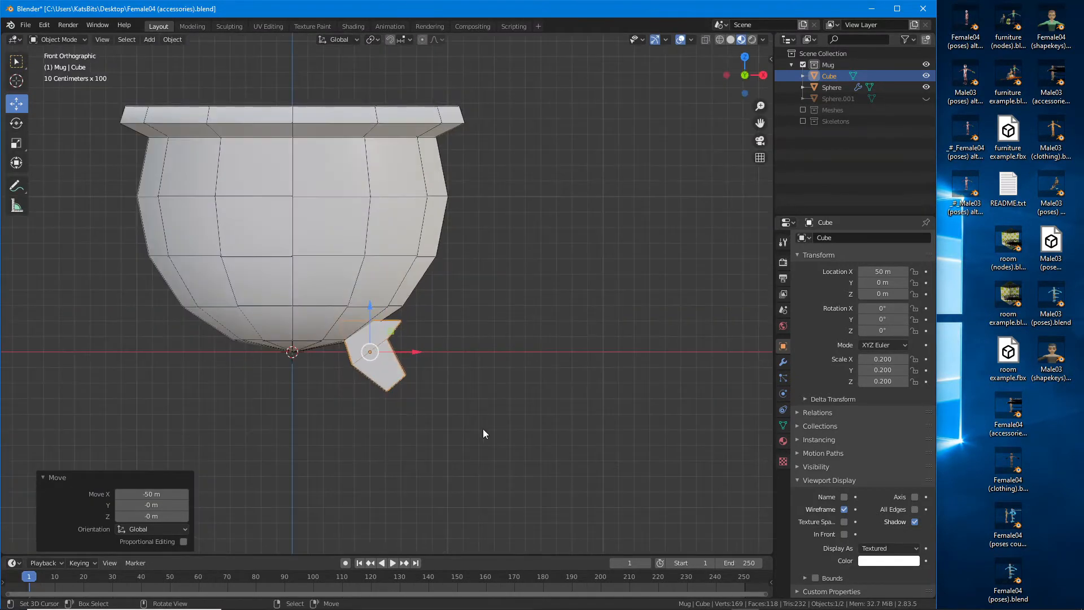
pyautogui.moveTo(364, 314); pyautogui.dragTo(358, 266)
pyautogui.click(279, 298)
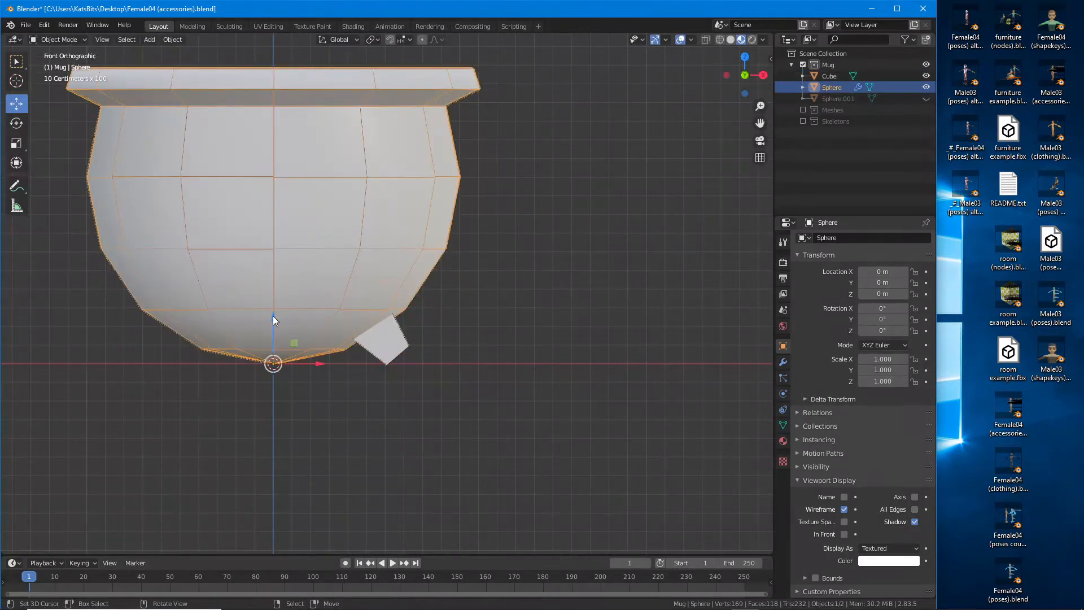
pyautogui.moveTo(273, 320); pyautogui.dragTo(272, 290)
# Step: In Edit Mode on the foot, edge-slide its inner upper edge along the adjoining sides to fit the mug's surface
pyautogui.moveTo(436, 281); pyautogui.dragTo(297, 287, button='middle')
pyautogui.scroll(2, 363, 303)
pyautogui.moveTo(363, 303); pyautogui.dragTo(392, 341, button='middle')
pyautogui.scroll(2, 396, 305)
pyautogui.scroll(1, 374, 347)
pyautogui.click(381, 311)
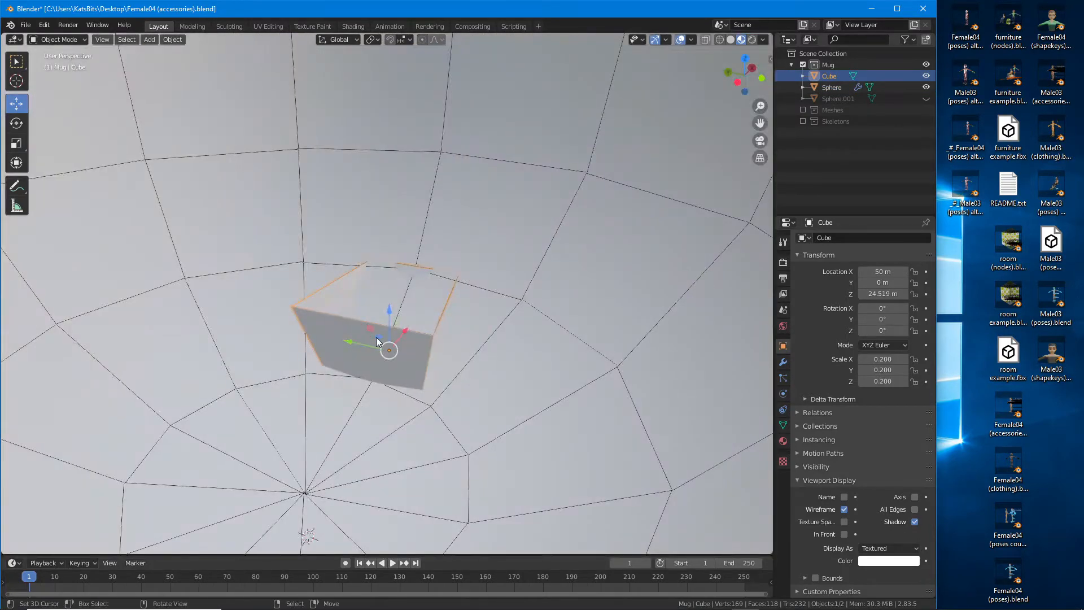
pyautogui.press('Tab')
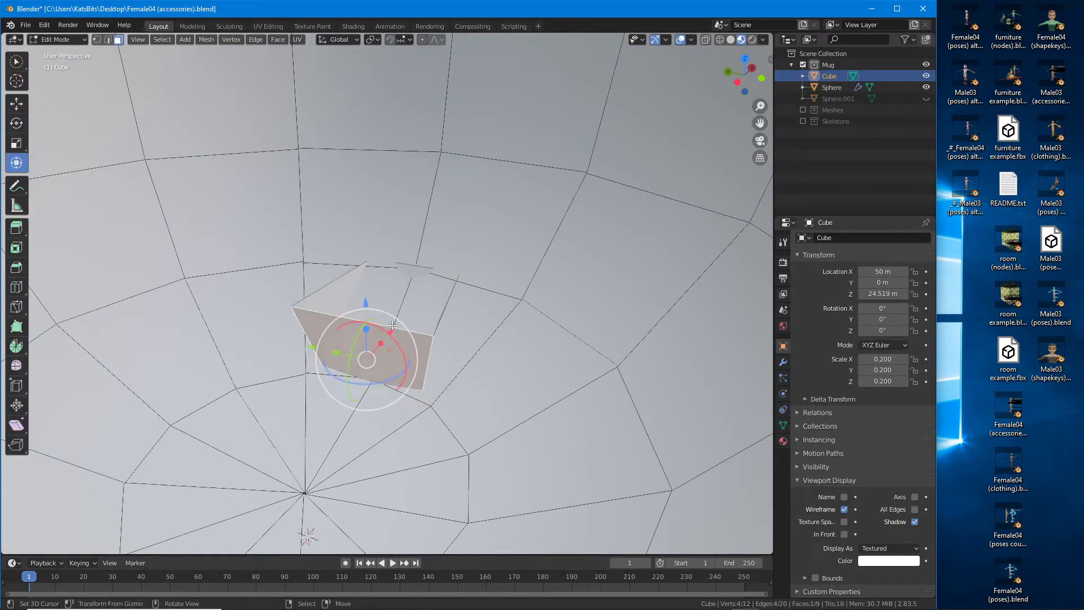
pyautogui.click(108, 40)
pyautogui.rightClick(346, 284)
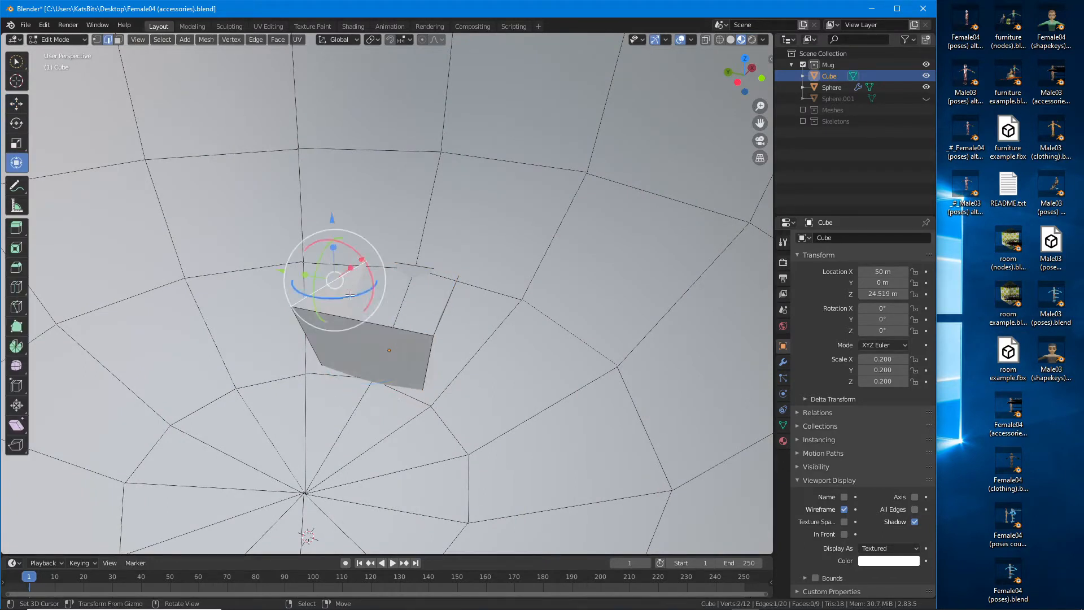
pyautogui.moveTo(366, 292); pyautogui.dragTo(414, 379, button='middle')
pyautogui.rightClick(367, 321)
pyautogui.press('g')
pyautogui.press('g')
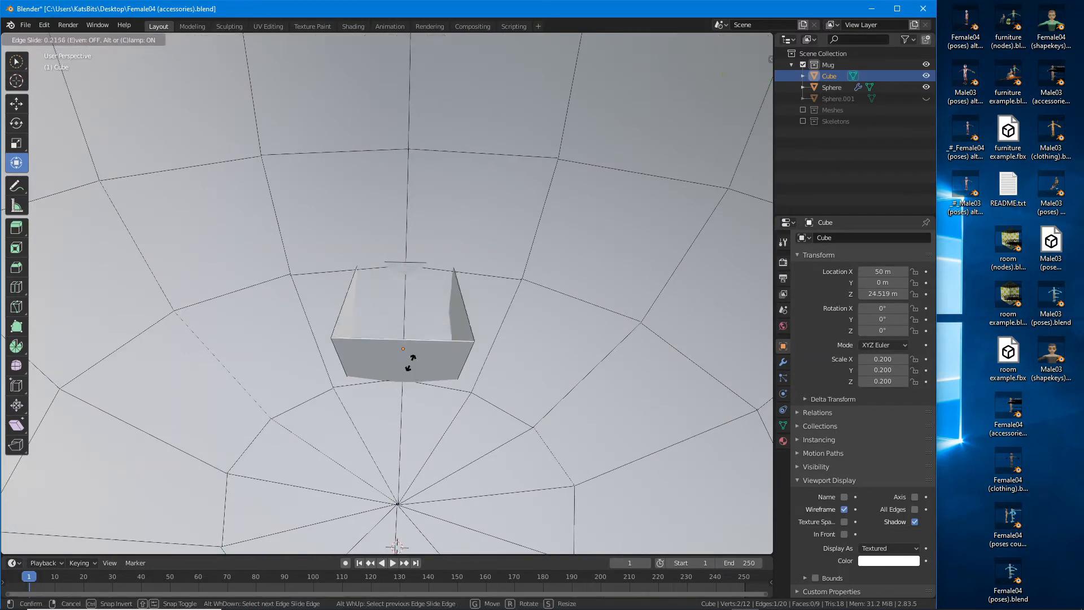
pyautogui.click(412, 377)
# Step: Pull the foot's outer upper edge upward against the mug's underside
pyautogui.moveTo(412, 377); pyautogui.dragTo(392, 275, button='middle')
pyautogui.click(385, 275)
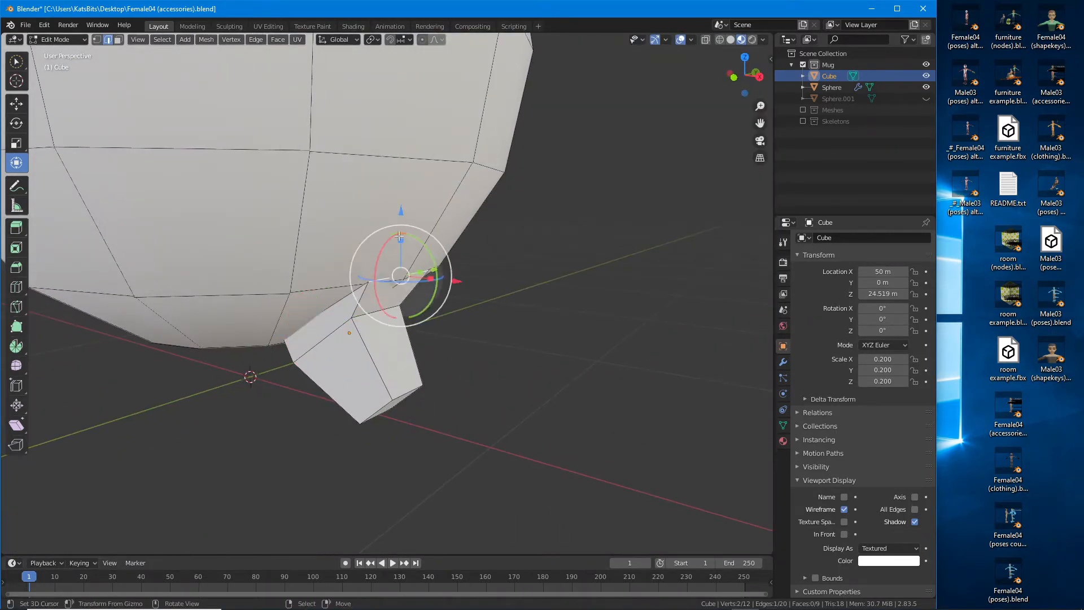
pyautogui.moveTo(399, 236); pyautogui.dragTo(388, 195)
# Step: Scale down the foot's mid-height edge that faces the mug's centre
pyautogui.moveTo(388, 196); pyautogui.dragTo(567, 231, button='middle')
pyautogui.rightClick(386, 417)
pyautogui.press('s')
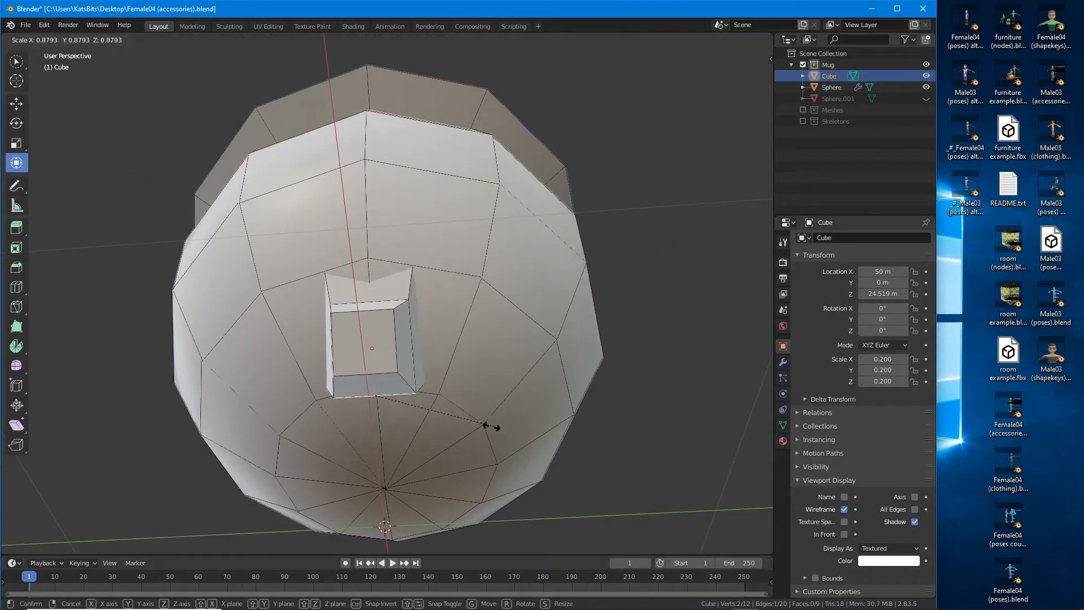
pyautogui.click(477, 425)
# Step: Scale down the outer edge of the foot's base face and the outer bend edge above it
pyautogui.rightClick(359, 316)
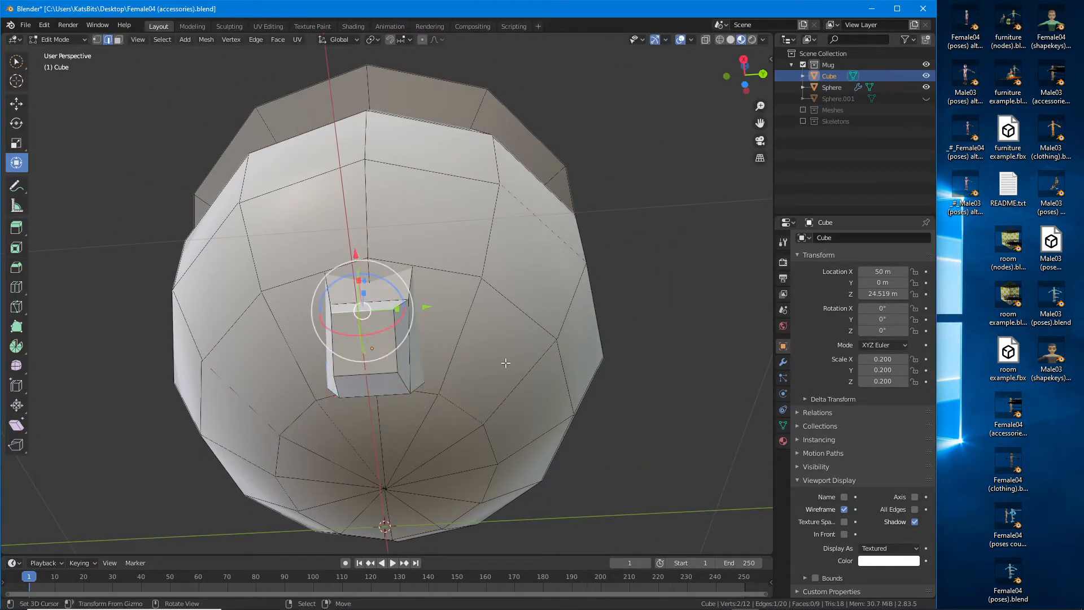
pyautogui.press('s')
pyautogui.click(467, 358)
pyautogui.rightClick(367, 300)
pyautogui.press('s')
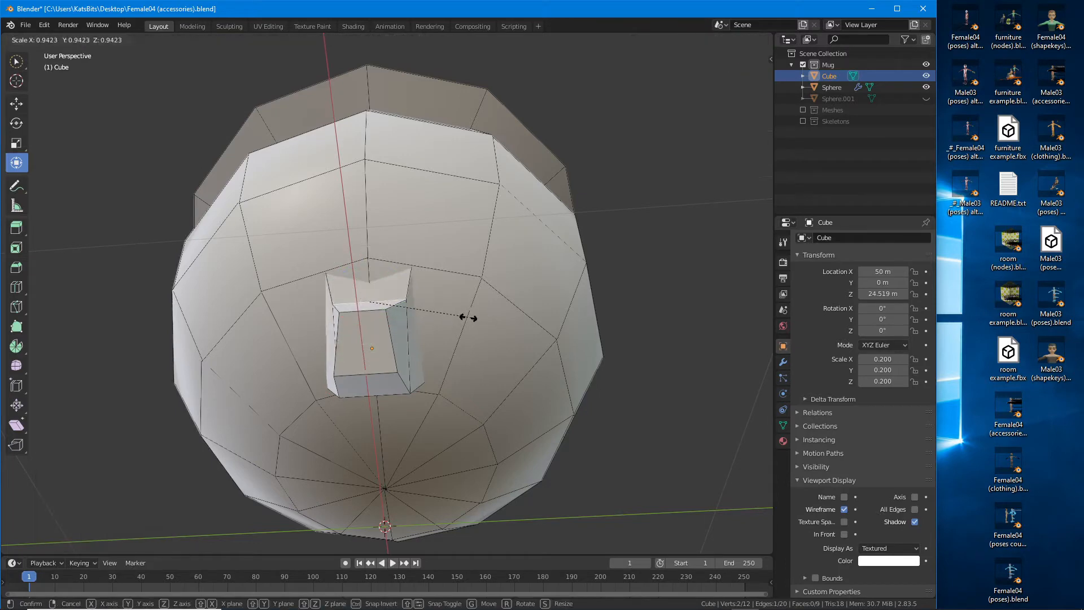
pyautogui.click(446, 314)
# Step: Select the foot's edge embedded in the mug, show it in wireframe, and set the transform orientation to Normal
pyautogui.moveTo(445, 314); pyautogui.dragTo(515, 381, button='middle')
pyautogui.rightClick(472, 394)
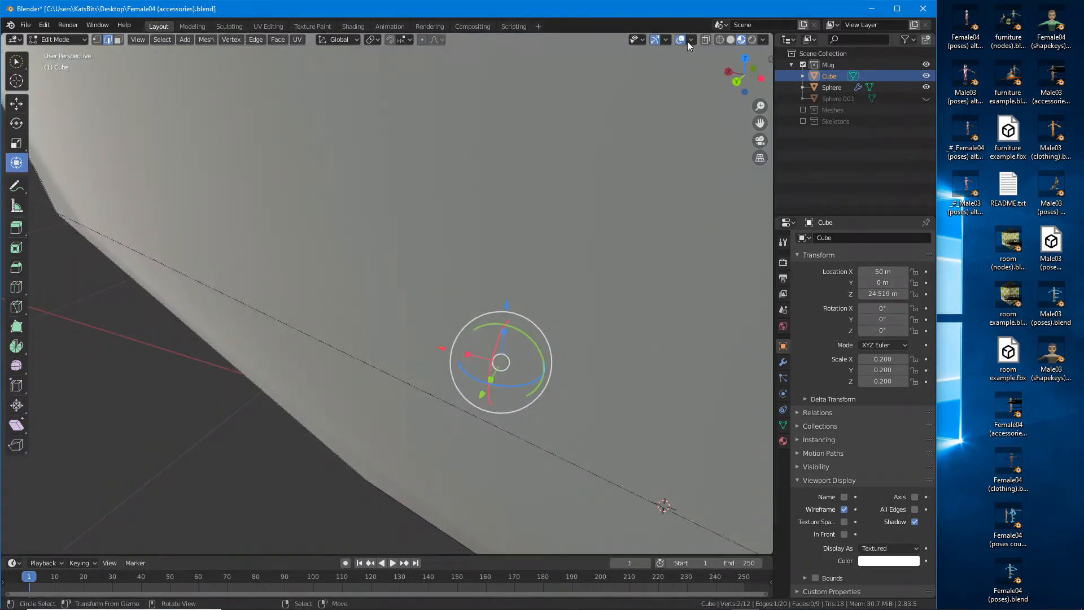
pyautogui.click(706, 40)
pyautogui.moveTo(579, 281); pyautogui.dragTo(437, 189, button='middle')
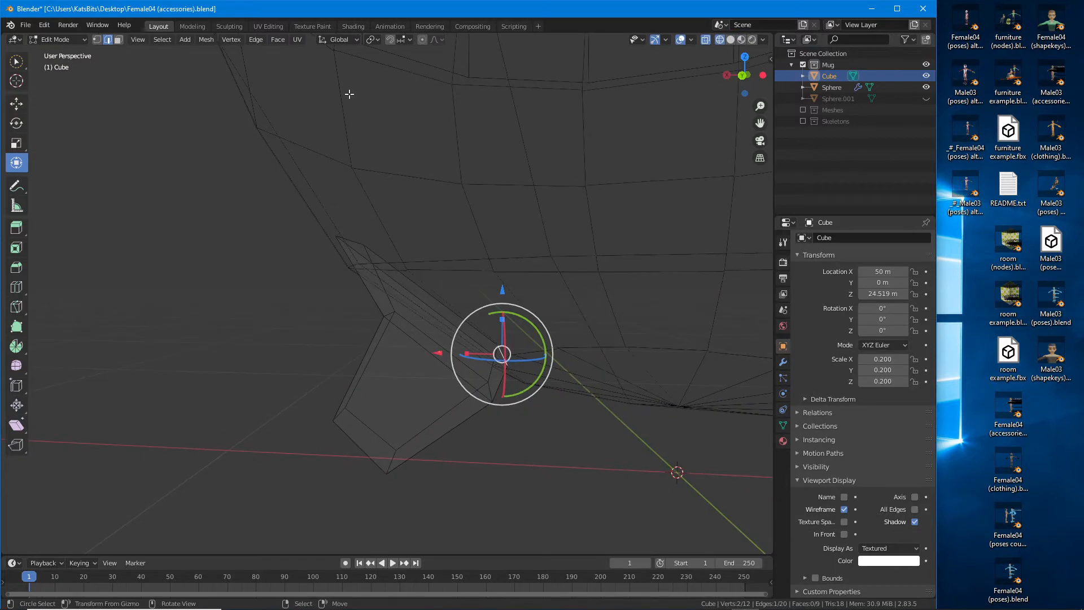
pyautogui.click(342, 41)
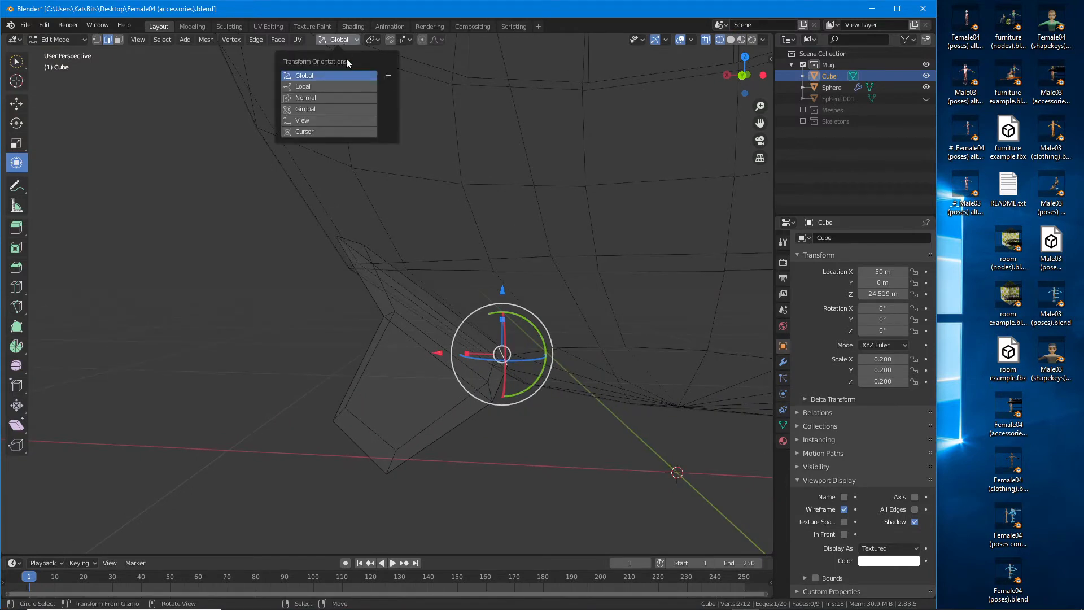
pyautogui.click(316, 98)
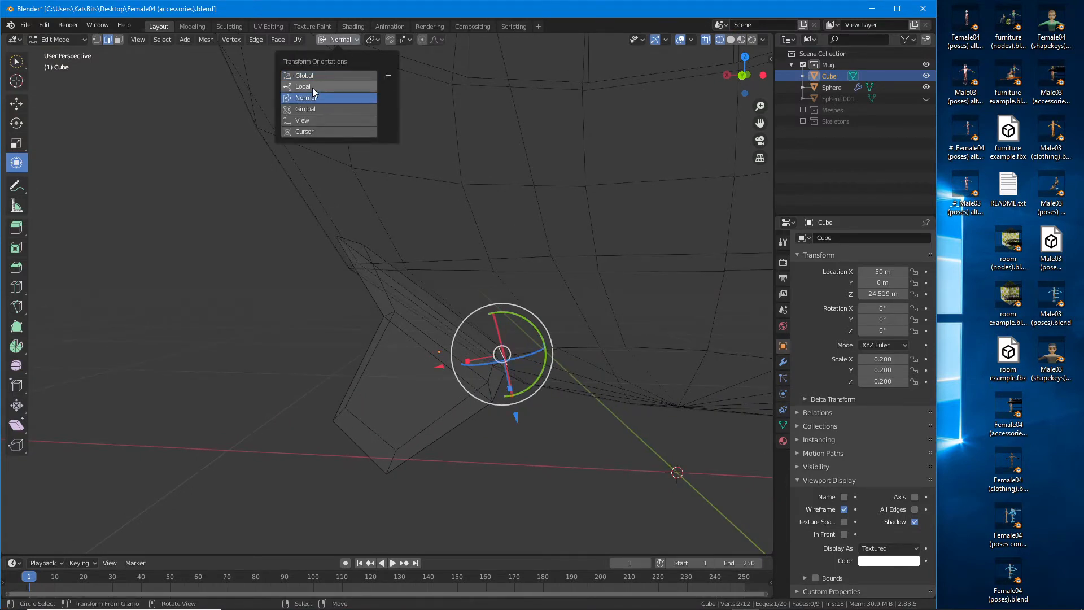
pyautogui.click(312, 87)
pyautogui.click(313, 99)
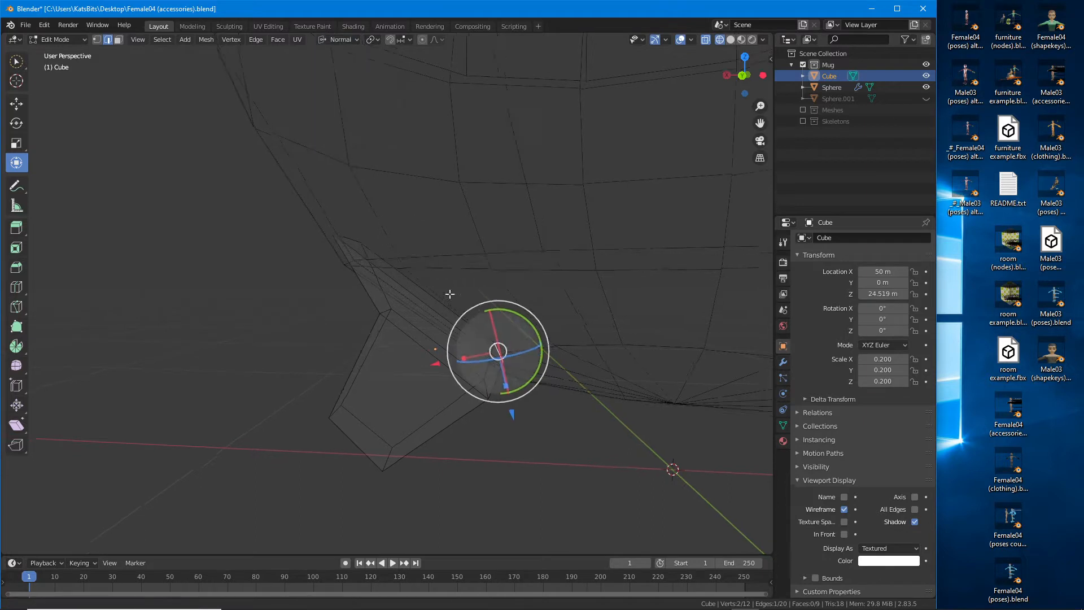
# Step: Nudge the foot's edges along their Normal axes to fit the mug's underside, the last by about 2.35 m on X, and return to solid display
pyautogui.keyDown('shift'); pyautogui.moveTo(526, 414); pyautogui.dragTo(440, 354, button='middle'); pyautogui.keyUp('shift')
pyautogui.moveTo(359, 306); pyautogui.dragTo(385, 307)
pyautogui.moveTo(466, 347); pyautogui.dragTo(473, 364)
pyautogui.moveTo(472, 364); pyautogui.dragTo(483, 337, button='middle')
pyautogui.moveTo(355, 295); pyautogui.dragTo(332, 281, button='middle')
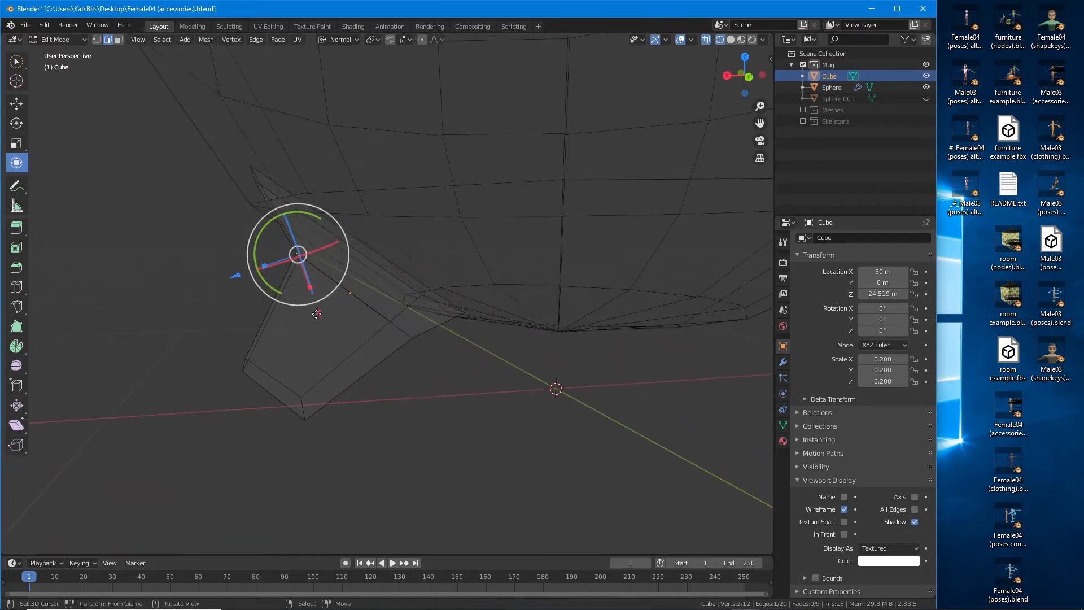
pyautogui.moveTo(319, 311); pyautogui.dragTo(299, 296)
pyautogui.moveTo(239, 266)
pyautogui.mouseDown()
pyautogui.moveTo(219, 271)
pyautogui.moveTo(227, 271)
pyautogui.mouseUp()
pyautogui.moveTo(313, 294); pyautogui.dragTo(319, 303)
pyautogui.moveTo(353, 285); pyautogui.dragTo(409, 290, button='middle')
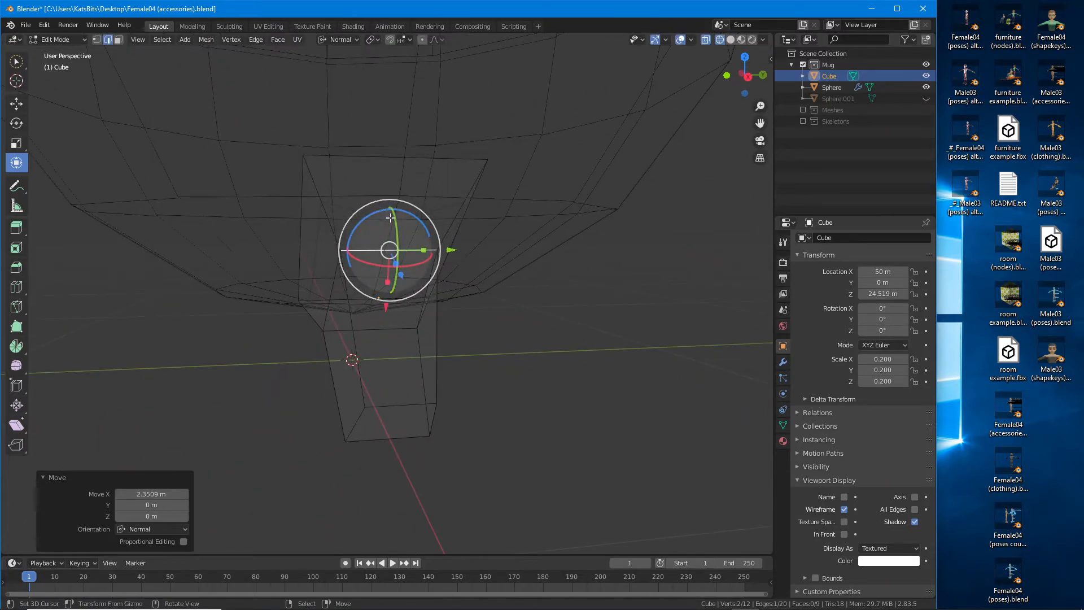
pyautogui.moveTo(401, 224)
pyautogui.mouseDown(button='middle')
pyautogui.moveTo(453, 253)
pyautogui.moveTo(480, 324)
pyautogui.moveTo(615, 318)
pyautogui.mouseUp(button='middle')
pyautogui.click(730, 40)
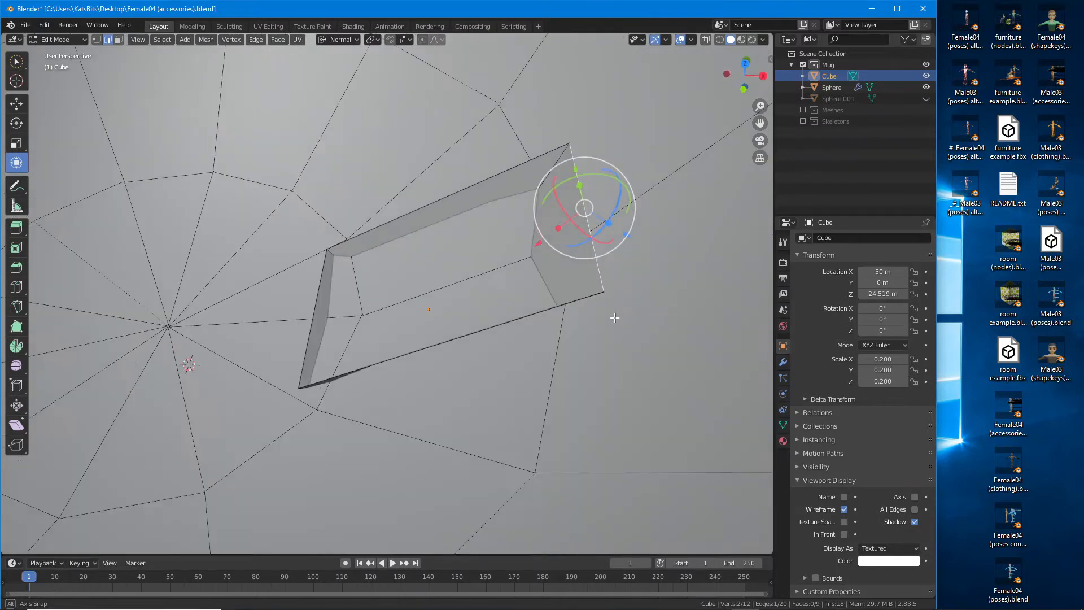
pyautogui.moveTo(630, 244); pyautogui.dragTo(386, 247, button='middle')
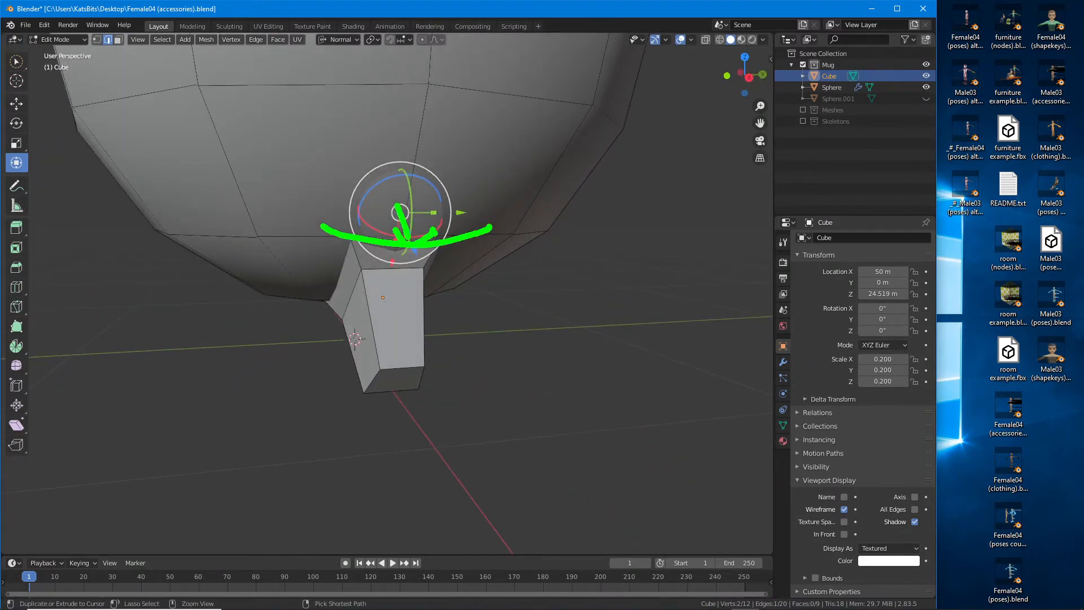
pyautogui.press('Escape')
pyautogui.moveTo(398, 268)
pyautogui.mouseDown(button='middle')
pyautogui.moveTo(414, 384)
pyautogui.moveTo(468, 378)
pyautogui.mouseUp(button='middle')
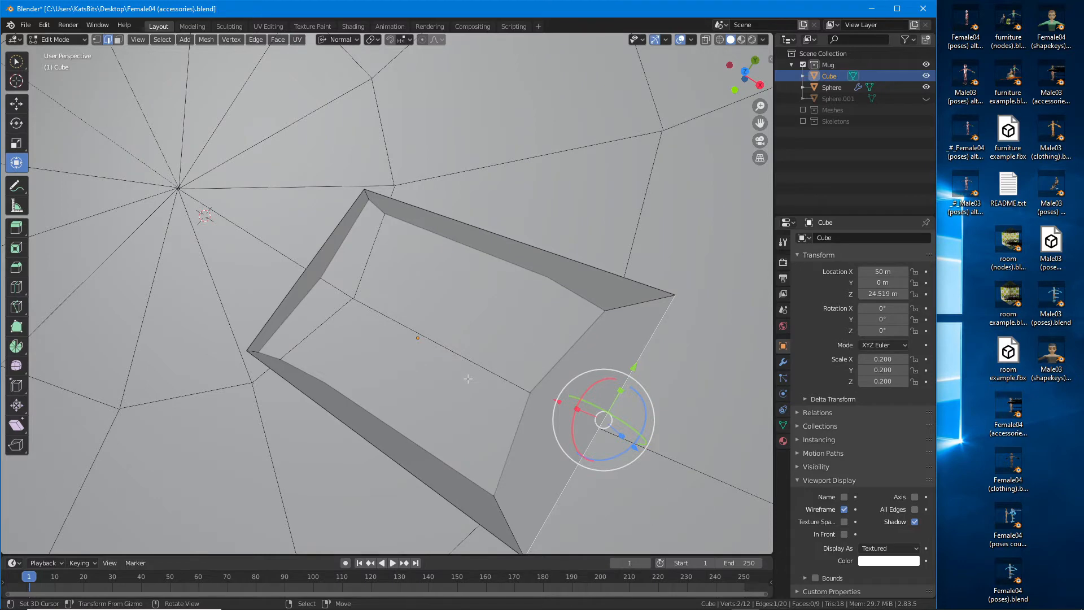
pyautogui.moveTo(468, 379); pyautogui.dragTo(338, 293, button='middle')
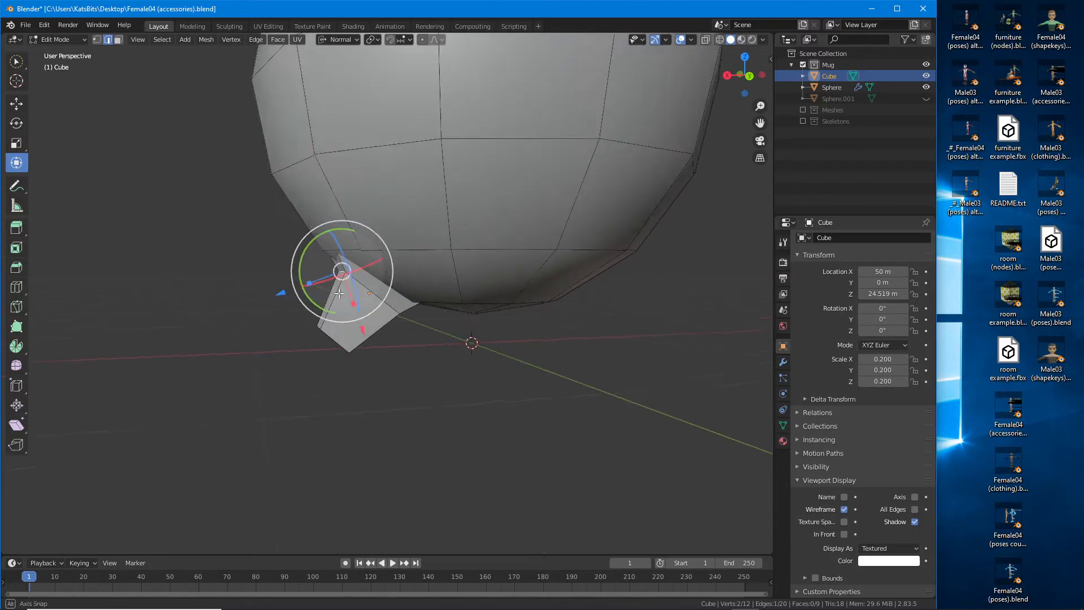
pyautogui.moveTo(362, 326); pyautogui.dragTo(362, 345)
pyautogui.moveTo(362, 345); pyautogui.dragTo(430, 266, button='middle')
pyautogui.hotkey('ctrl', 'z')
# Step: Move the foot's outer upper edge along its normal axis to fit the mug's surface, and return to Object Mode
pyautogui.moveTo(464, 285); pyautogui.dragTo(472, 299)
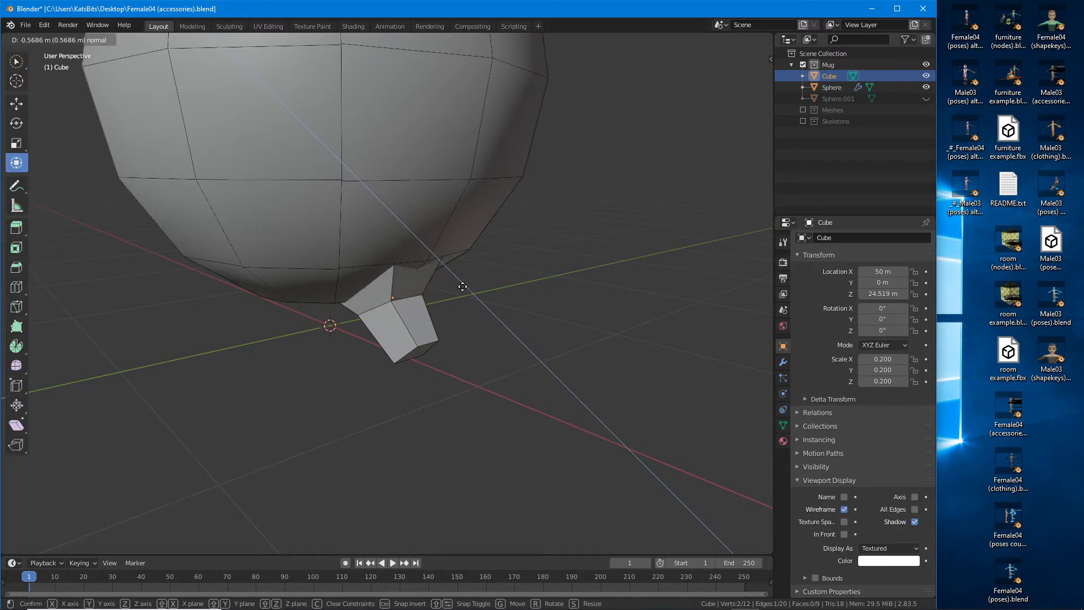
pyautogui.moveTo(463, 286); pyautogui.dragTo(463, 286)
pyautogui.moveTo(462, 286); pyautogui.dragTo(459, 343, button='middle')
pyautogui.press('Tab')
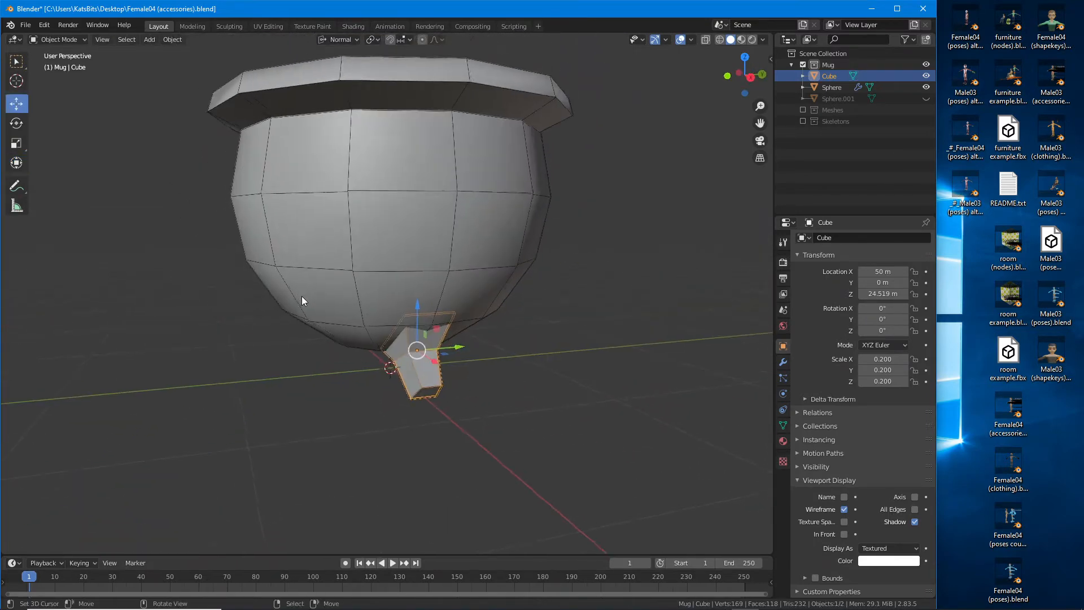
# Step: Set the transform pivot point to the 3D Cursor at the mug's centre
pyautogui.scroll(1, 368, 239)
pyautogui.moveTo(291, 246); pyautogui.dragTo(301, 264, button='middle')
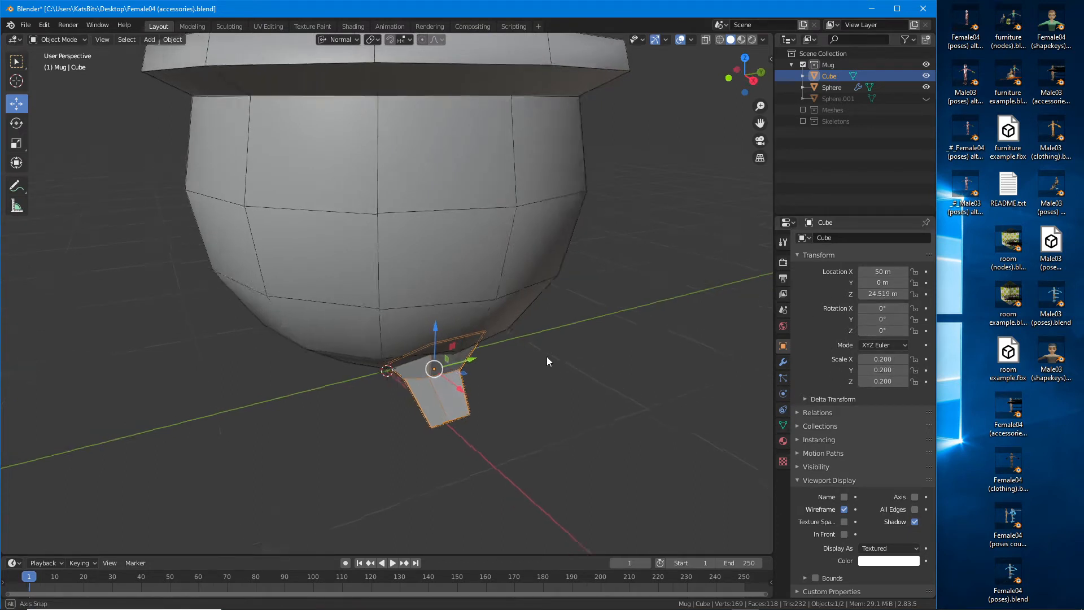
pyautogui.moveTo(547, 357); pyautogui.dragTo(579, 361, button='middle')
pyautogui.click(372, 40)
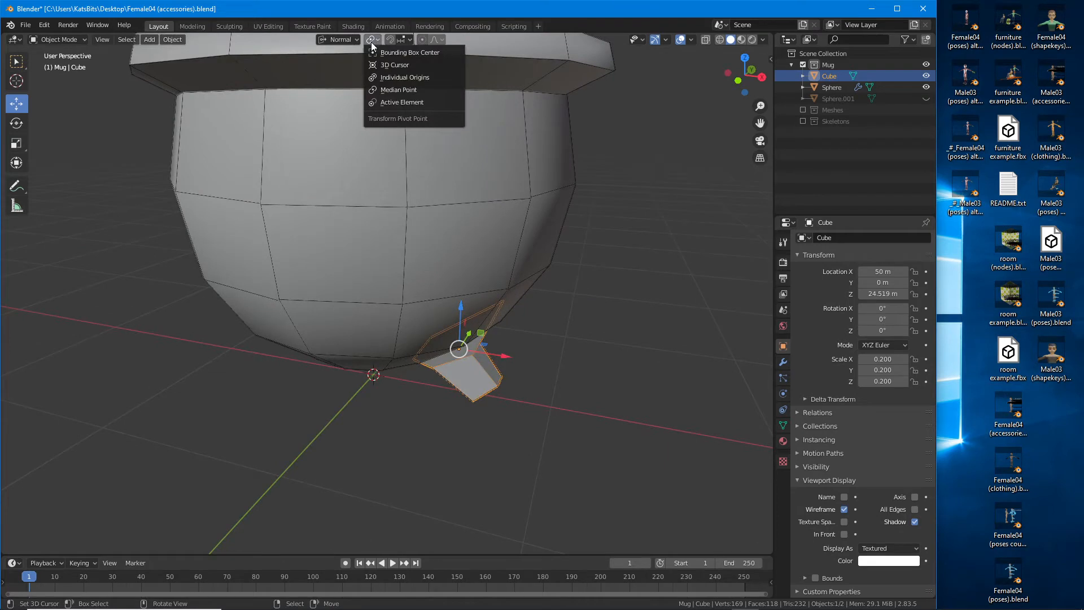
pyautogui.click(384, 67)
pyautogui.moveTo(410, 207); pyautogui.dragTo(491, 339, button='middle')
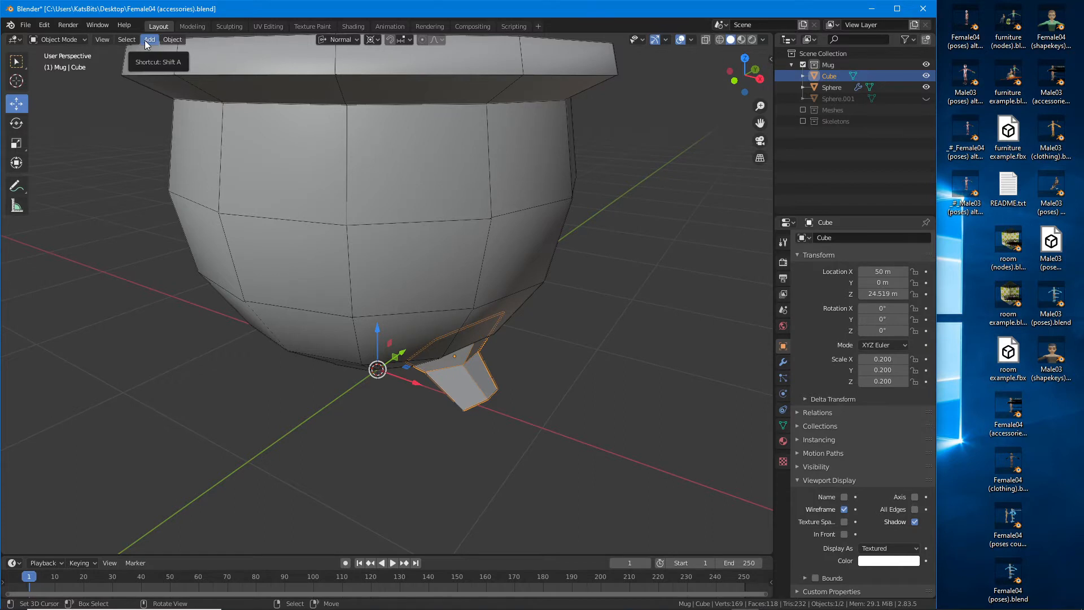
# Step: Make a linked duplicate of the foot in place and rotate it -120° about Z around the 3D cursor
pyautogui.click(172, 39)
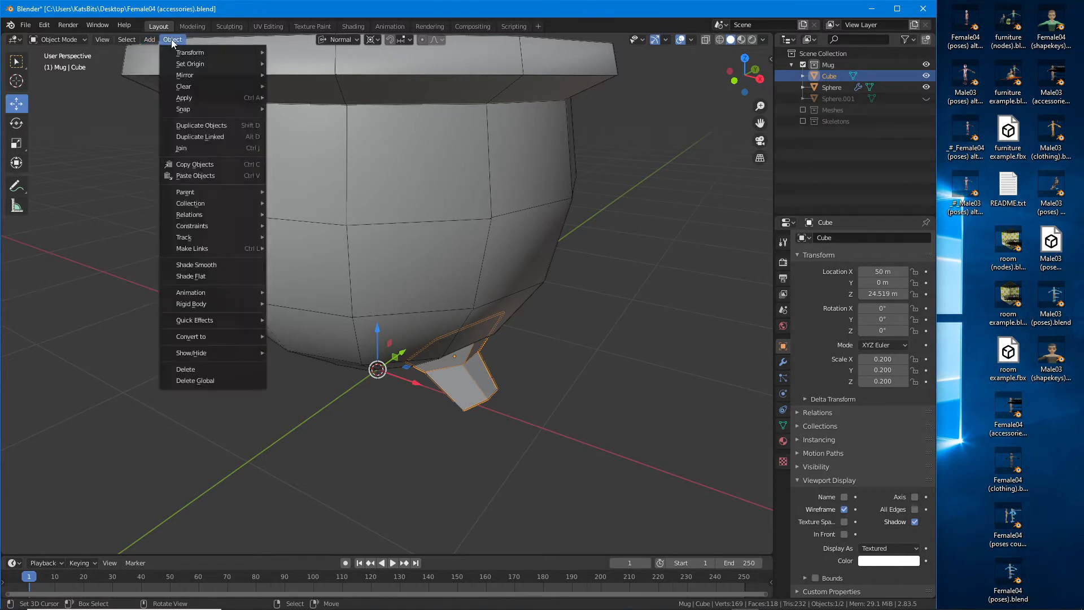
pyautogui.click(192, 137)
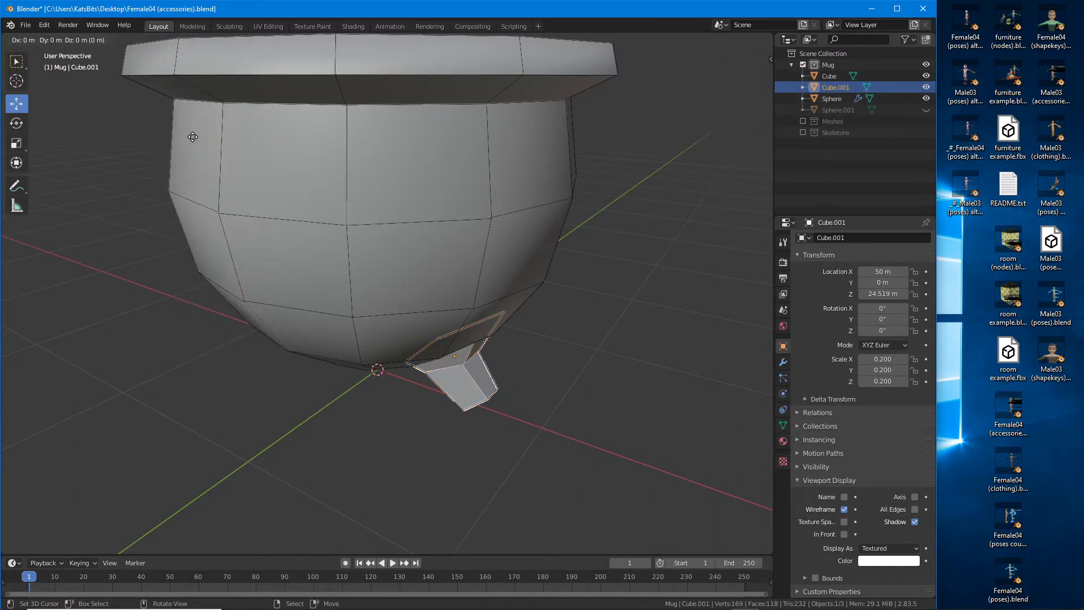
pyautogui.rightClick(256, 198)
pyautogui.moveTo(320, 266); pyautogui.dragTo(342, 292, button='middle')
pyautogui.click(18, 126)
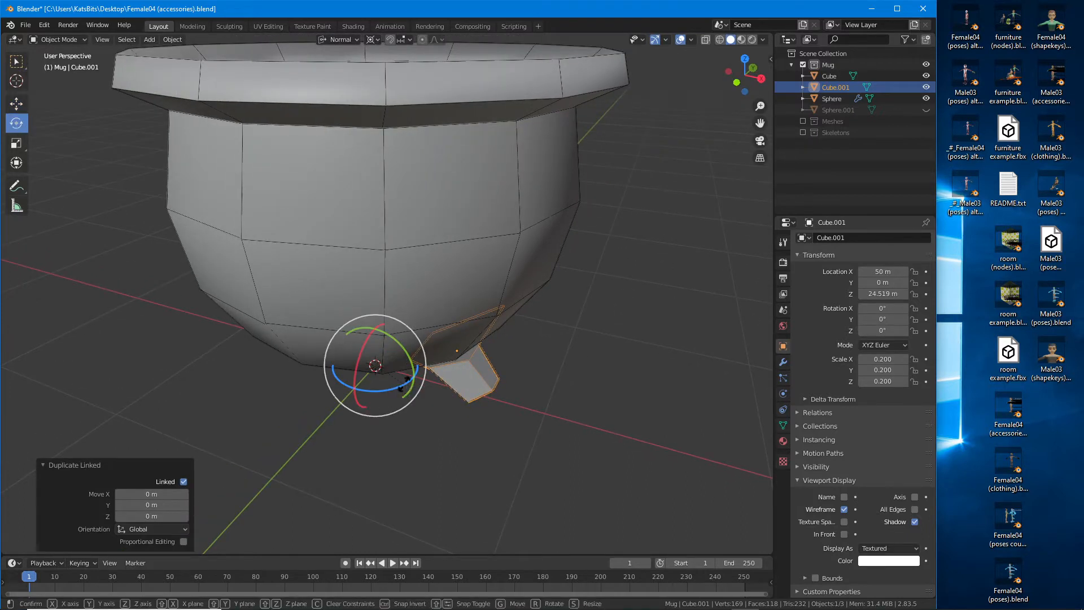
pyautogui.moveTo(405, 388); pyautogui.dragTo(327, 390)
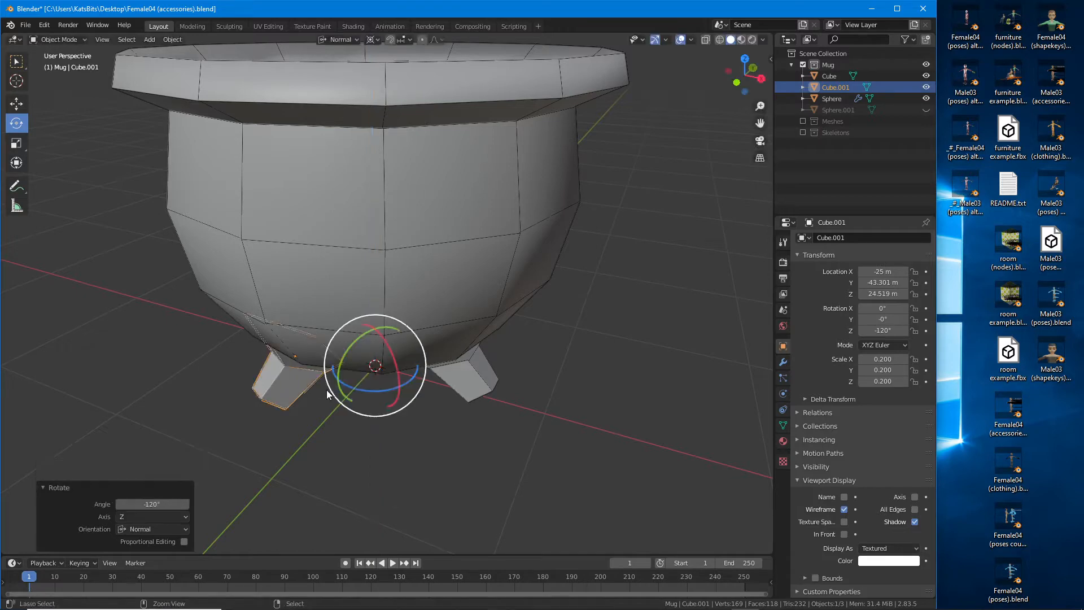
# Step: Make a second linked duplicate of the original foot in place and rotate it 120° about Z around the 3D cursor
pyautogui.moveTo(326, 390); pyautogui.dragTo(327, 354, button='middle')
pyautogui.click(473, 364)
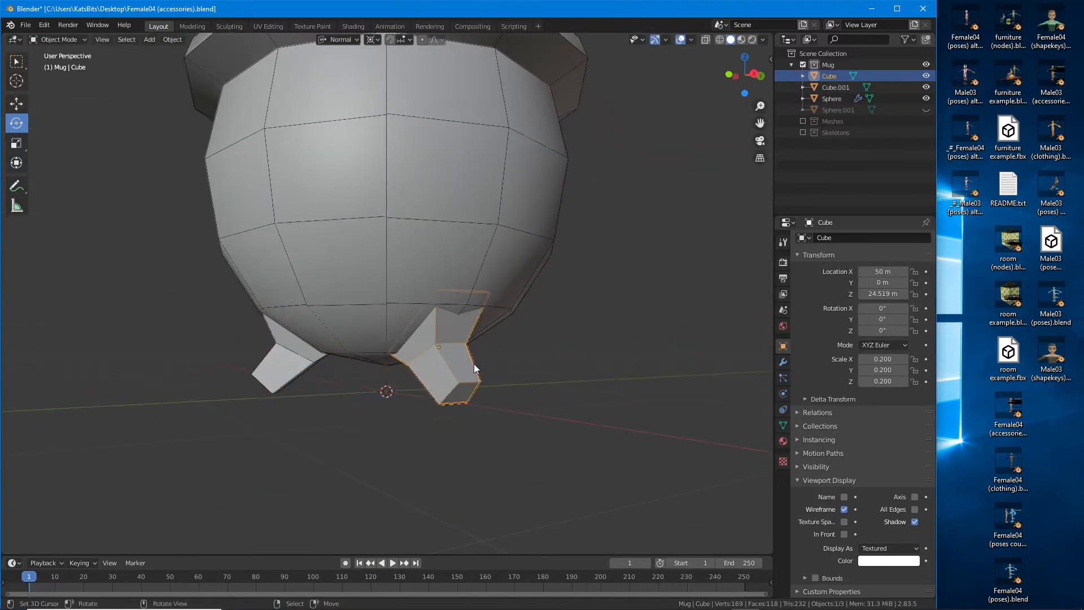
pyautogui.moveTo(473, 363); pyautogui.dragTo(216, 182, button='middle')
pyautogui.click(171, 40)
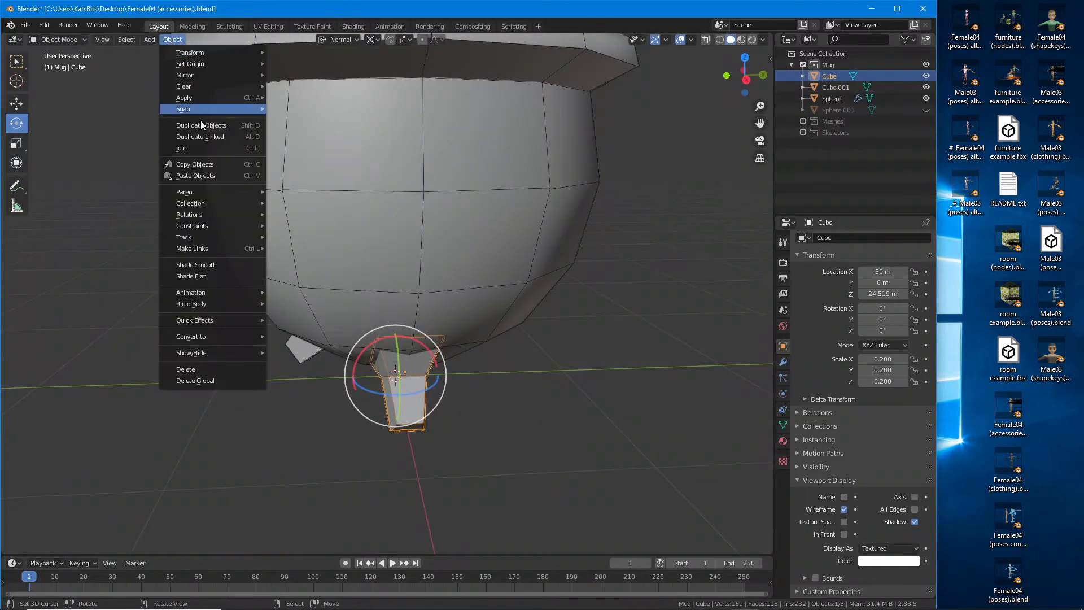
pyautogui.click(202, 133)
pyautogui.rightClick(417, 253)
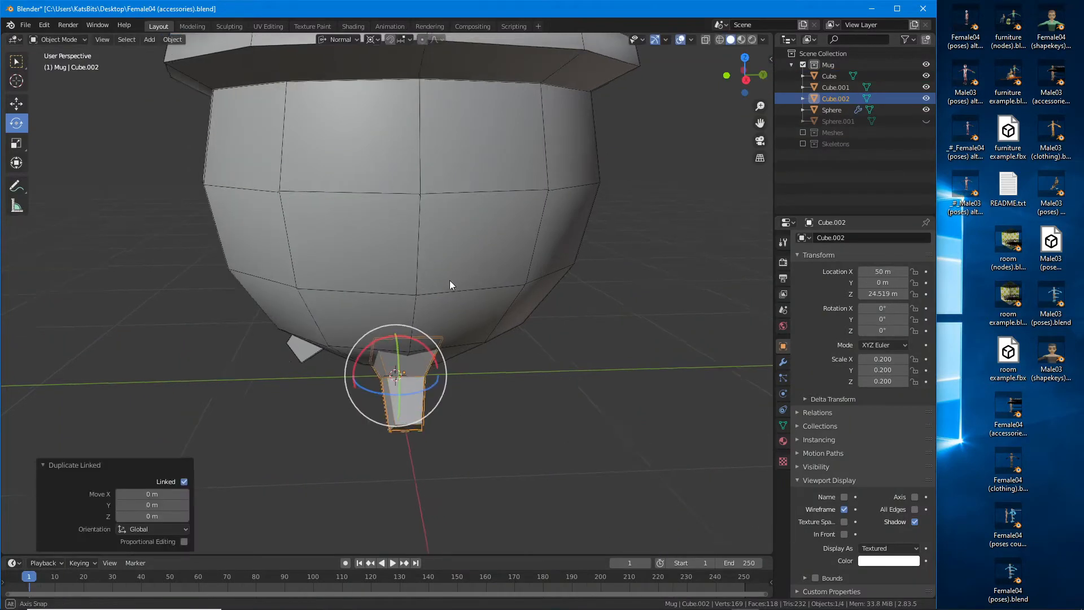
pyautogui.moveTo(450, 280); pyautogui.dragTo(395, 294, button='middle')
pyautogui.keyDown('ctrl'); pyautogui.moveTo(418, 393); pyautogui.dragTo(500, 265); pyautogui.keyUp('ctrl')
pyautogui.moveTo(536, 381)
pyautogui.mouseDown(button='middle')
pyautogui.moveTo(390, 235)
pyautogui.moveTo(296, 286)
pyautogui.moveTo(306, 364)
pyautogui.moveTo(313, 306)
pyautogui.moveTo(506, 321)
pyautogui.moveTo(459, 323)
pyautogui.moveTo(414, 355)
pyautogui.mouseUp(button='middle')
pyautogui.scroll(1, 441, 342)
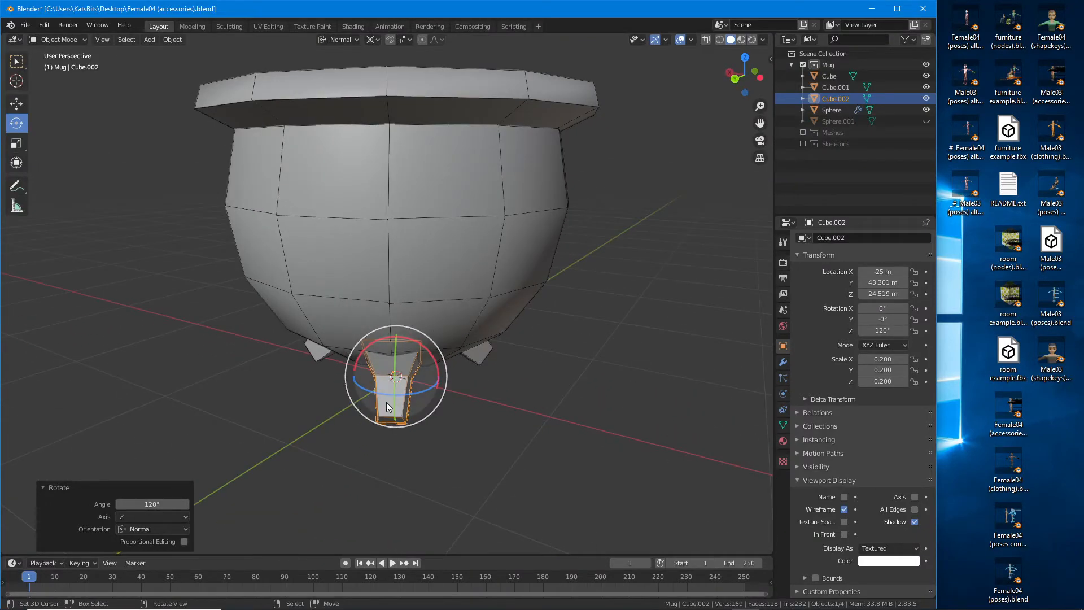
# Step: Apply Shade Smooth to the linked feet
pyautogui.click(174, 40)
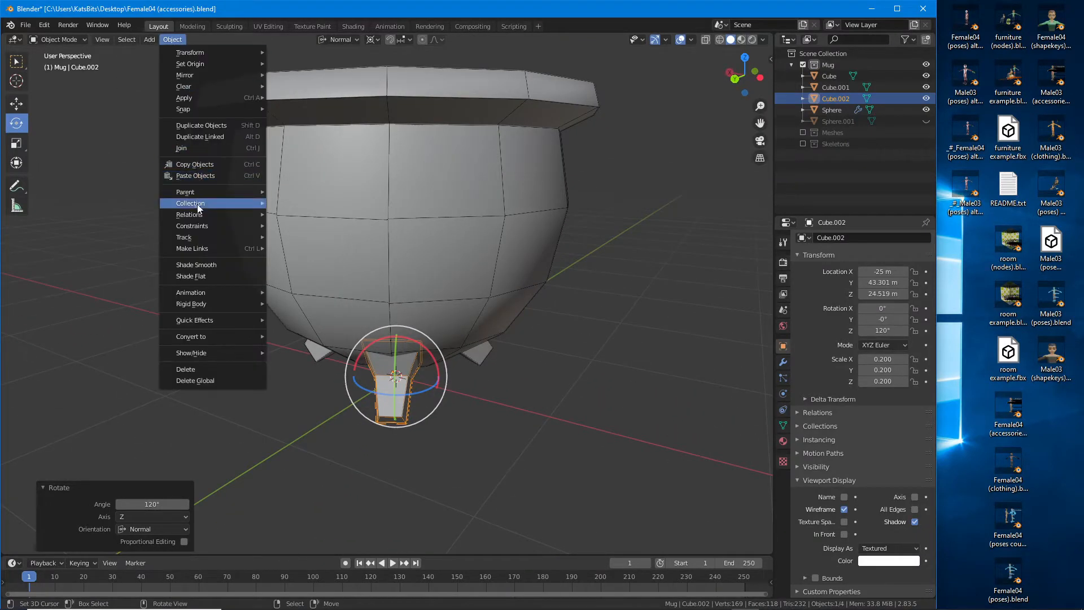
pyautogui.click(204, 263)
pyautogui.moveTo(335, 367); pyautogui.dragTo(497, 391, button='middle')
# Step: In Edit Mode, select the side edges of the foot's inner face and the inner base edge joining them, and mark them sharp
pyautogui.press('Tab')
pyautogui.rightClick(533, 359)
pyautogui.keyDown('shift'); pyautogui.rightClick(591, 400); pyautogui.keyUp('shift')
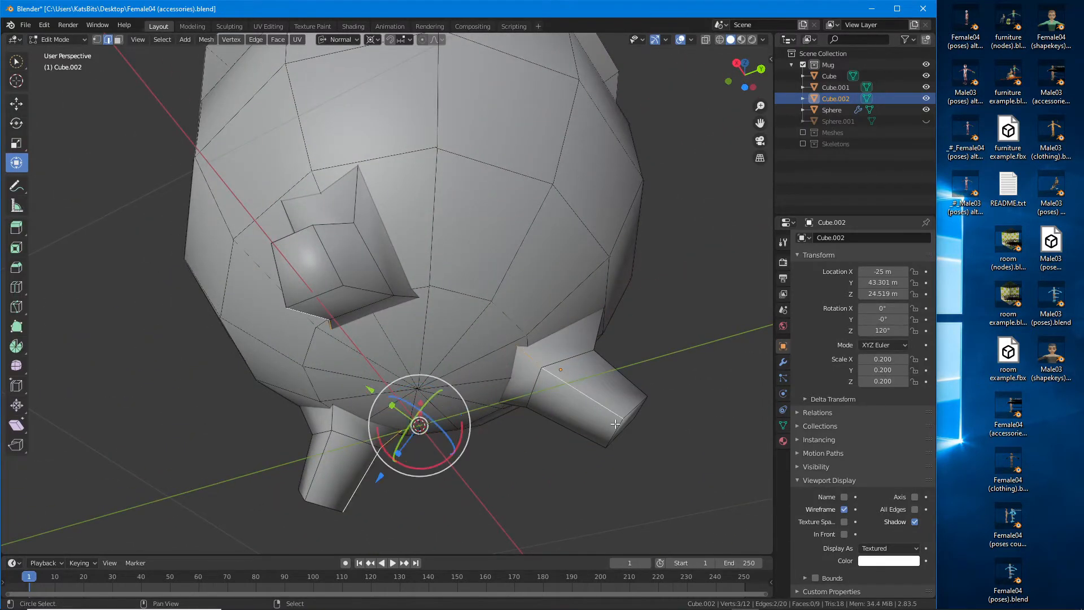
pyautogui.keyDown('shift'); pyautogui.rightClick(611, 432); pyautogui.keyUp('shift')
pyautogui.keyDown('shift'); pyautogui.rightClick(584, 435); pyautogui.keyUp('shift')
pyautogui.keyDown('shift'); pyautogui.rightClick(511, 401); pyautogui.keyUp('shift')
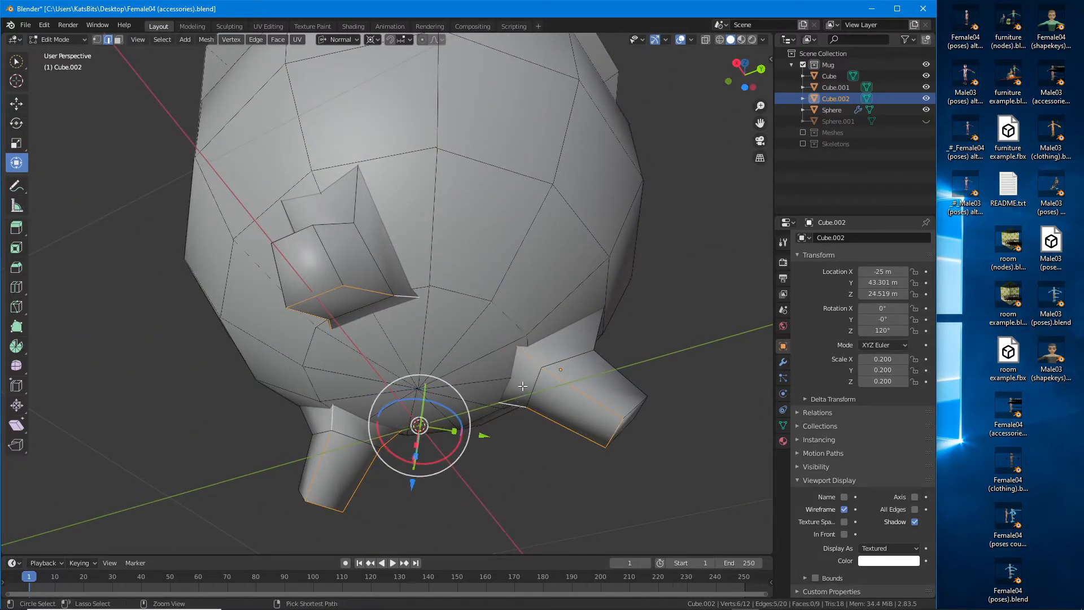
pyautogui.hotkey('ctrl', 'e')
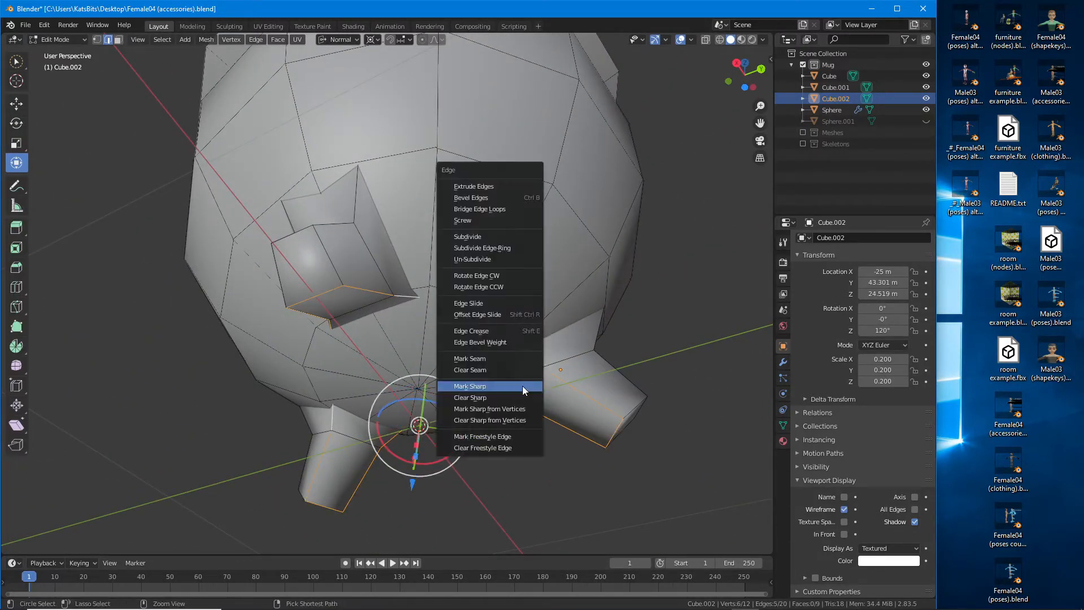
pyautogui.click(488, 385)
# Step: Select the cross edges on the foot's outer side at its upper end, bend and base, and subdivide them with one cut
pyautogui.moveTo(508, 333)
pyautogui.mouseDown(button='middle')
pyautogui.moveTo(496, 339)
pyautogui.moveTo(509, 344)
pyautogui.mouseUp(button='middle')
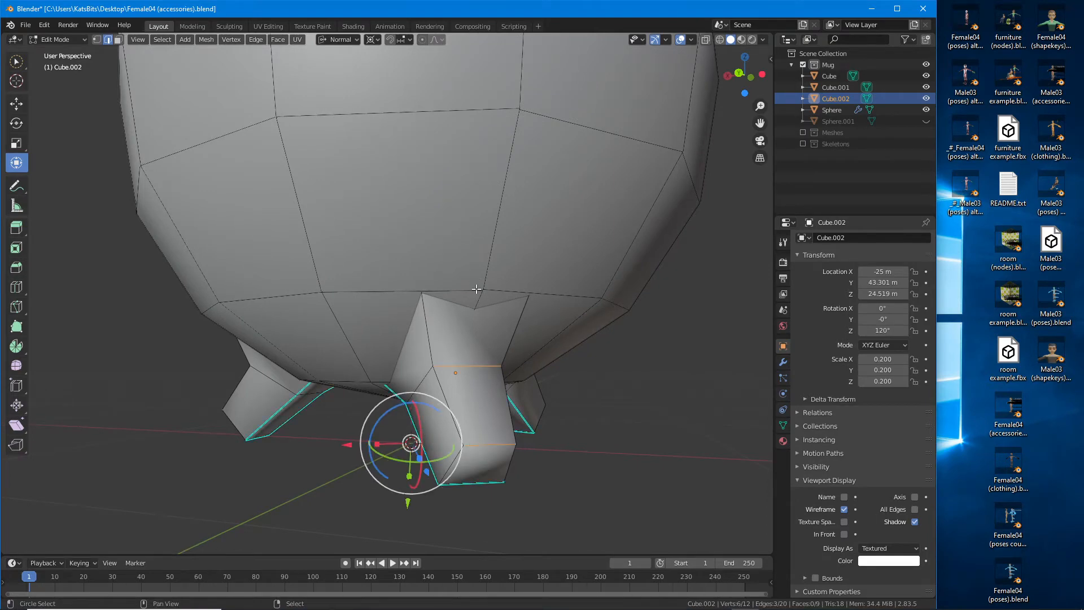
pyautogui.moveTo(484, 442); pyautogui.dragTo(477, 349, button='middle')
pyautogui.click(718, 41)
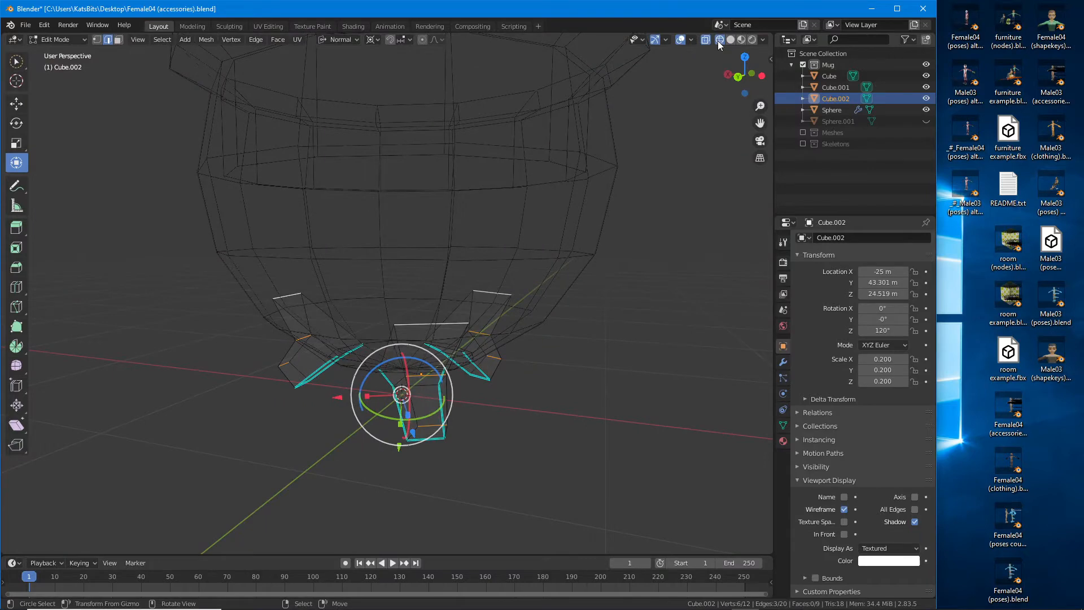
pyautogui.click(730, 40)
pyautogui.scroll(2, 477, 247)
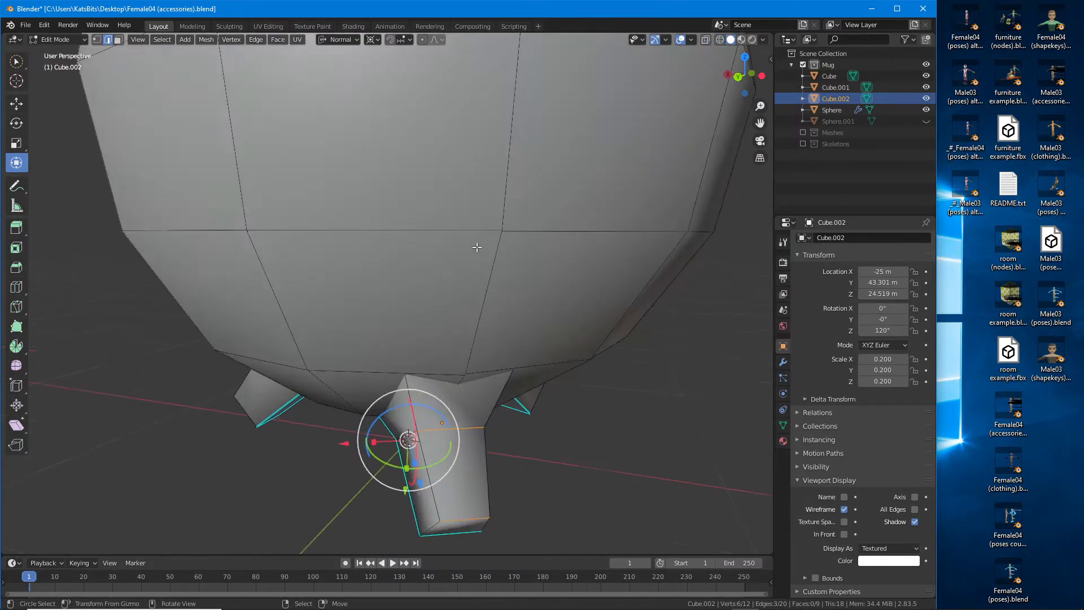
pyautogui.click(255, 40)
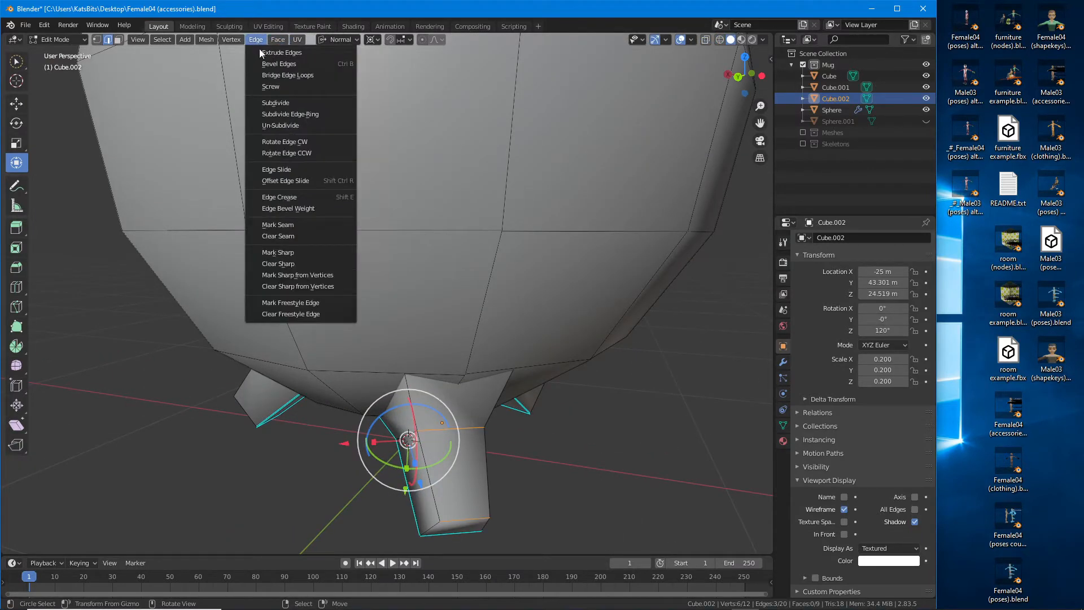
pyautogui.click(276, 104)
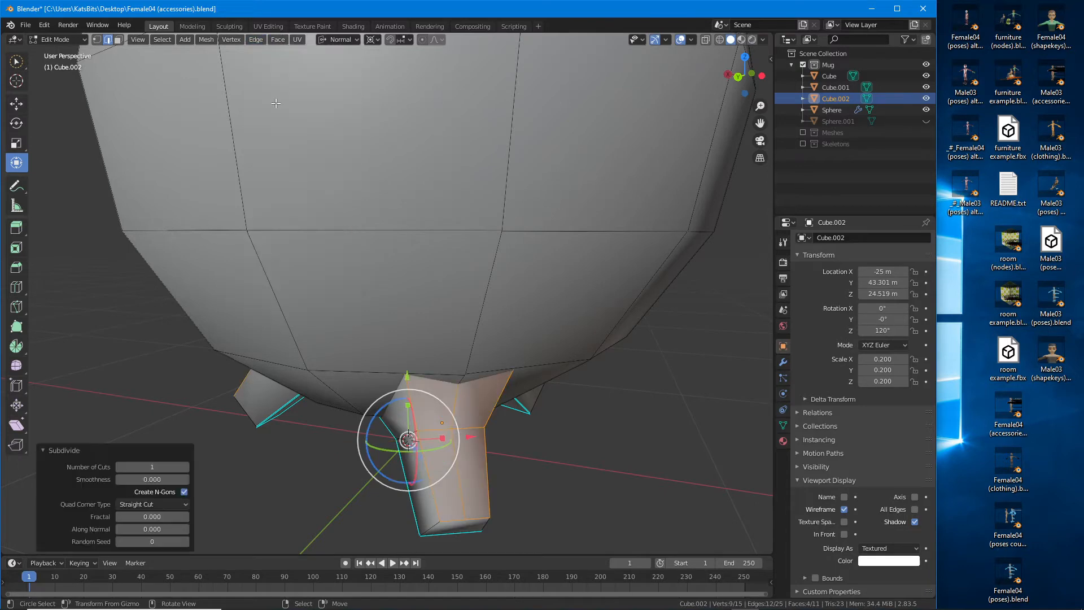
# Step: Select the centre edges running down the foot's outer side and set the transform pivot point to Individual Origins
pyautogui.keyDown('alt'); pyautogui.rightClick(455, 413); pyautogui.keyUp('alt')
pyautogui.moveTo(469, 426); pyautogui.dragTo(423, 409, button='middle')
pyautogui.click(367, 39)
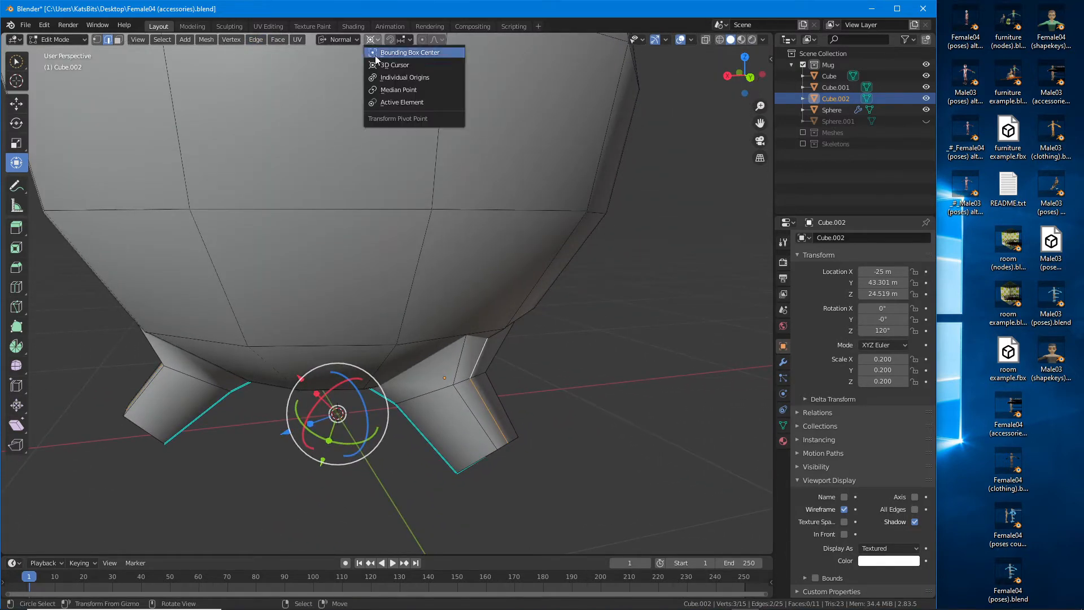
pyautogui.click(388, 74)
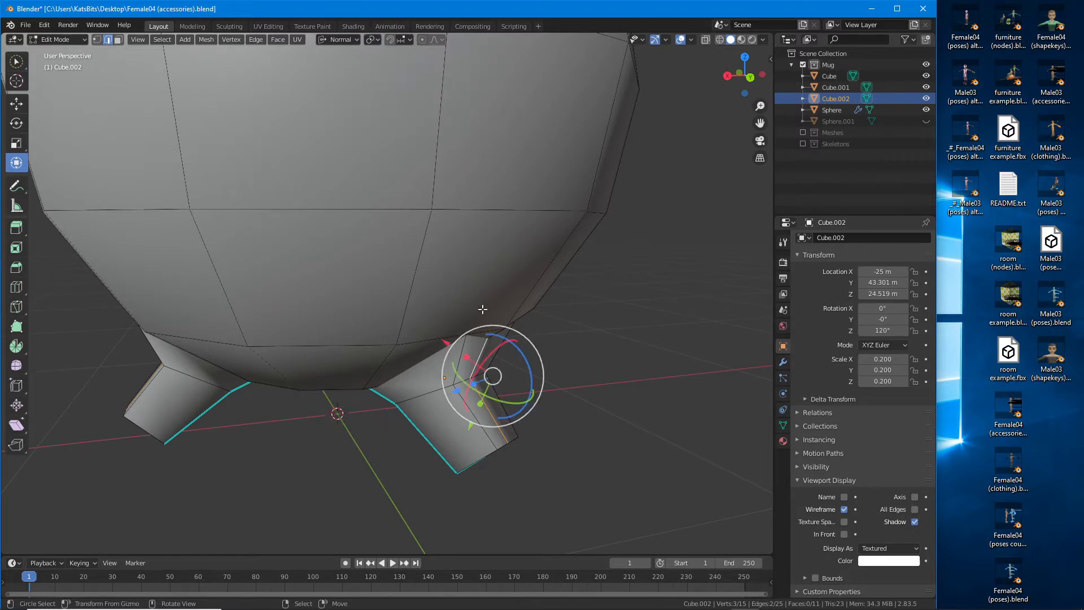
pyautogui.moveTo(483, 308); pyautogui.dragTo(481, 304, button='middle')
pyautogui.click(338, 39)
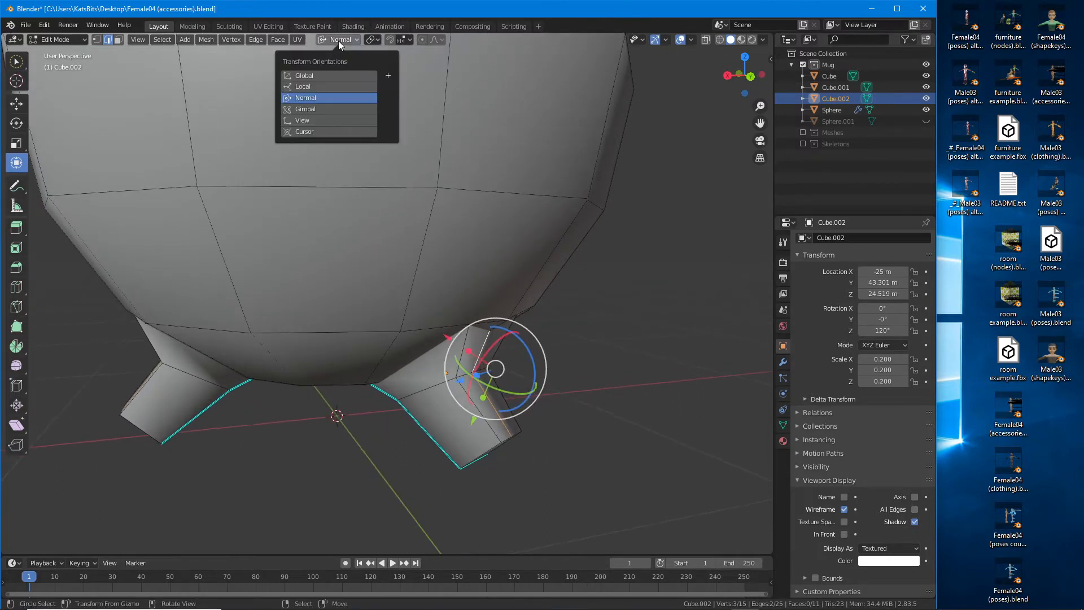
pyautogui.click(317, 86)
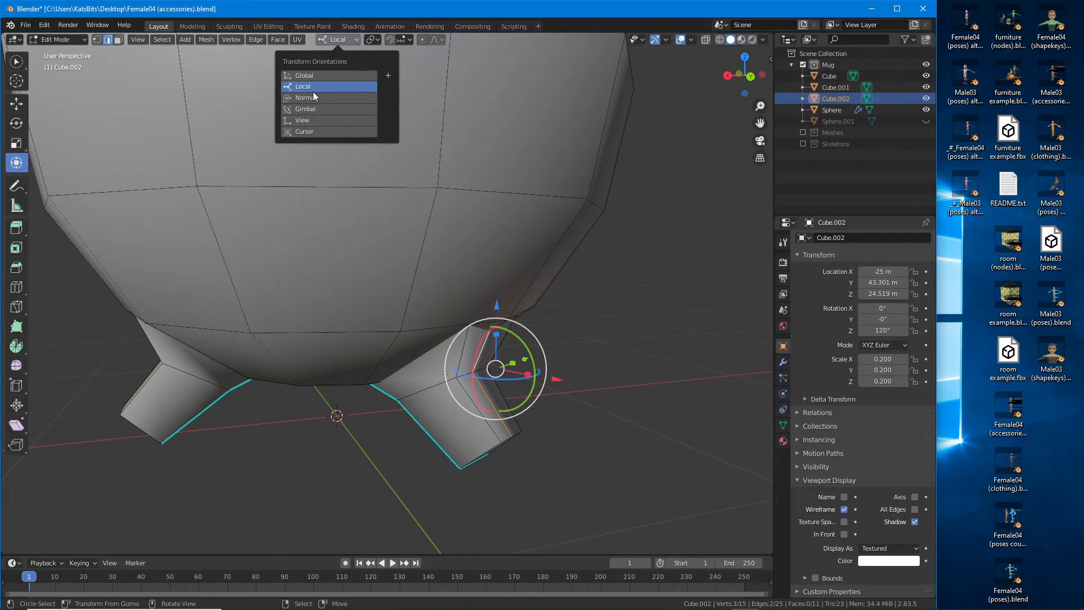
pyautogui.click(311, 96)
# Step: Move the outer side's centre edges outward about 3.6 m along the X axis of the Normal orientation to round the foot
pyautogui.moveTo(512, 350); pyautogui.dragTo(533, 349, button='middle')
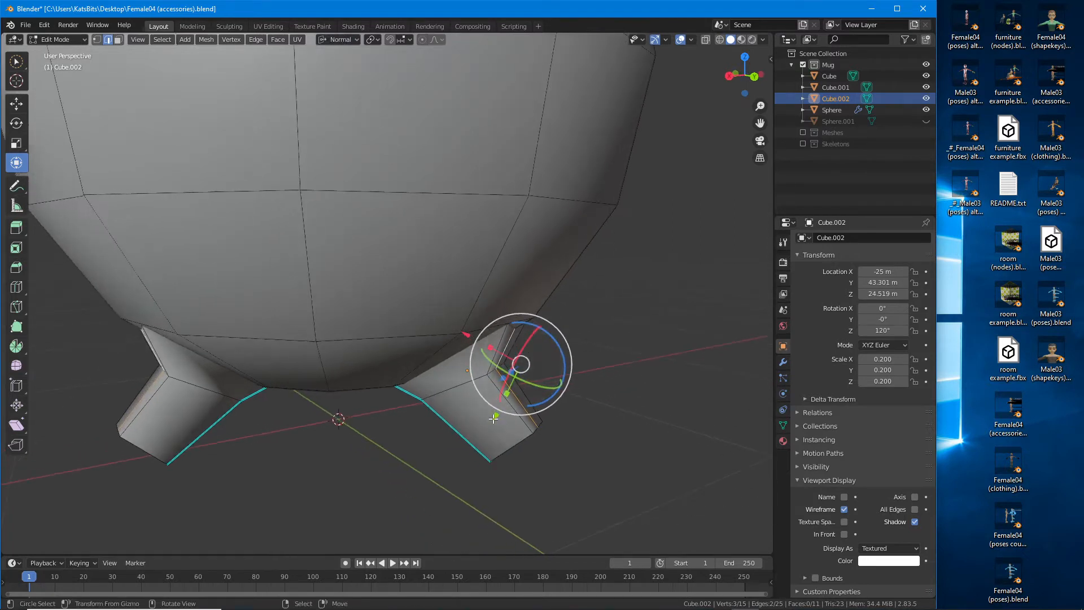
pyautogui.moveTo(493, 419); pyautogui.dragTo(499, 407)
pyautogui.moveTo(469, 325); pyautogui.dragTo(477, 330)
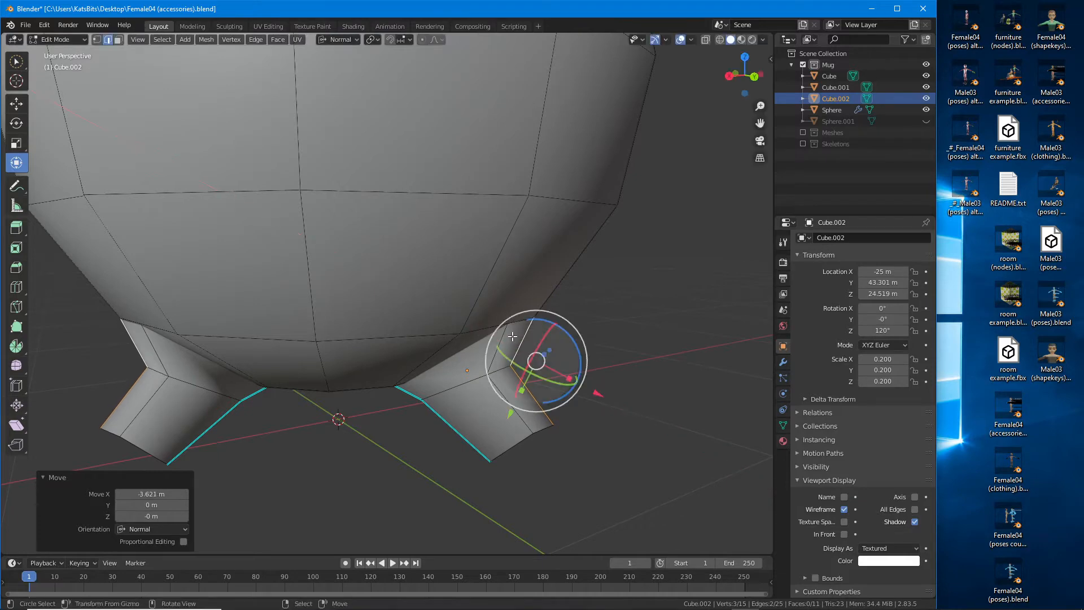
# Step: Vertex-slide the lower end vertex of the outer centre edge part-way up that edge toward the foot's bend
pyautogui.moveTo(477, 330); pyautogui.dragTo(515, 324, button='middle')
pyautogui.press('1')
pyautogui.click(564, 403)
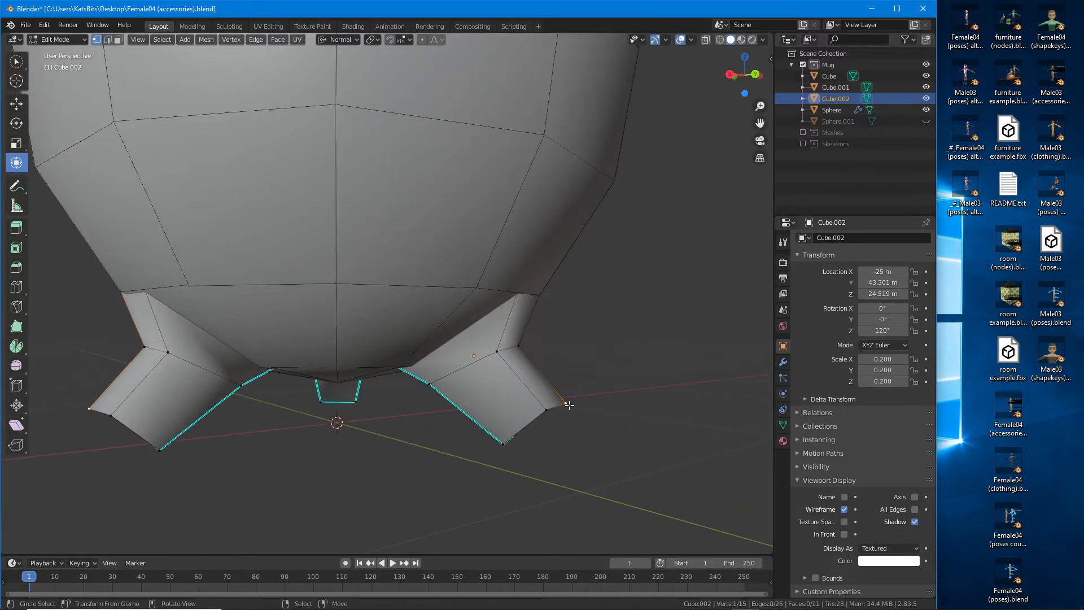
pyautogui.hotkey('shift', 'v')
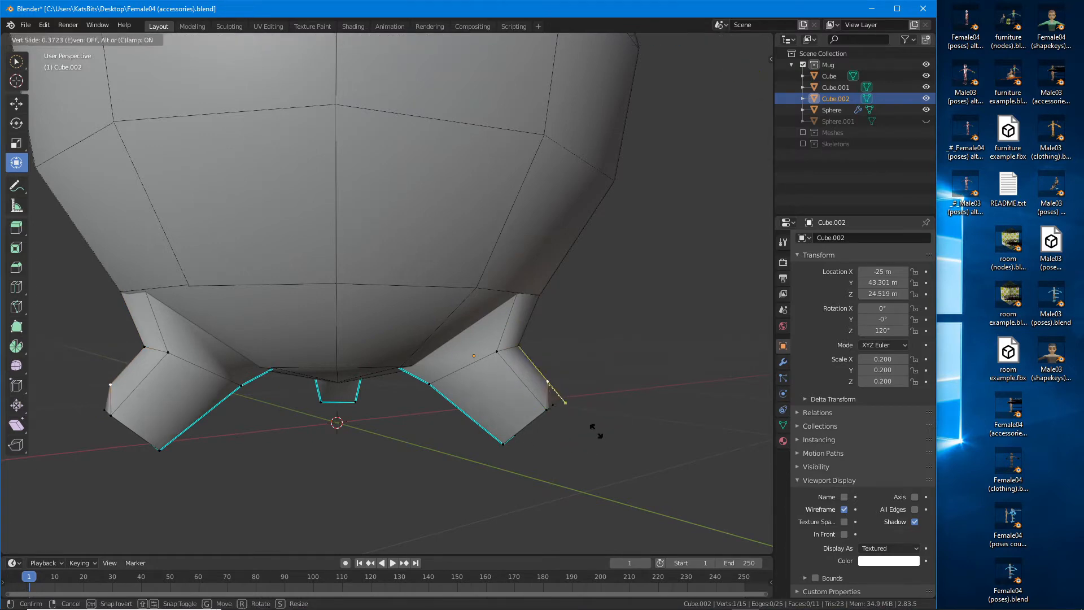
pyautogui.click(609, 424)
# Step: Vertex-slide the two outer corner vertices of the foot's base toward the inner base edge by a factor of about 0.52
pyautogui.moveTo(610, 424); pyautogui.dragTo(490, 338, button='middle')
pyautogui.click(454, 384)
pyautogui.keyDown('shift'); pyautogui.click(487, 384); pyautogui.keyUp('shift')
pyautogui.hotkey('shift', 'v')
pyautogui.click(527, 411)
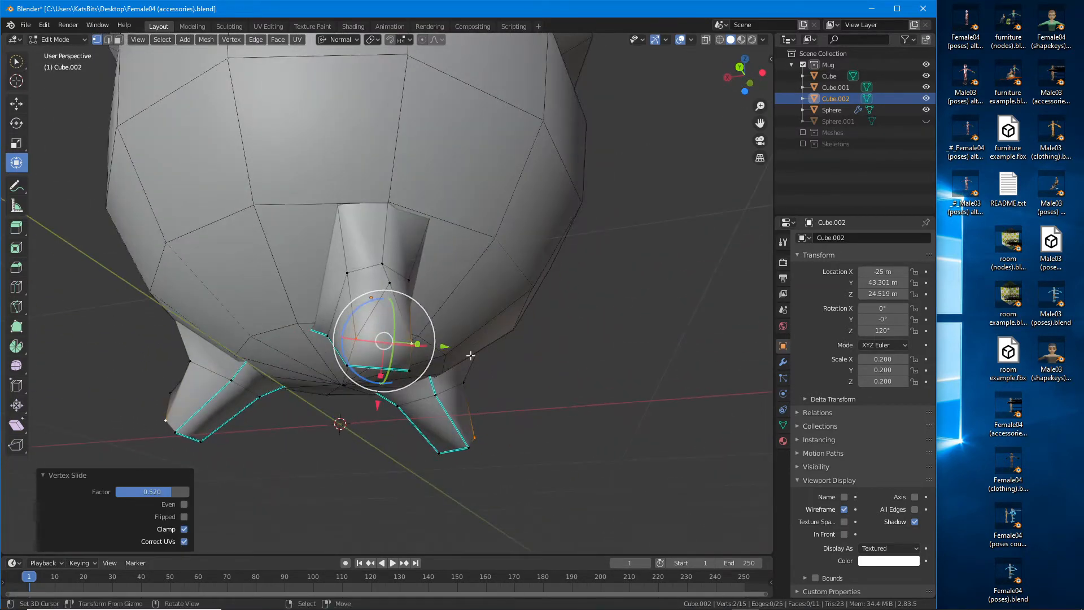
# Step: Triangulate the foot's five-sided end face and merge the two triangles nearest the inner base edge with Tris to Quads
pyautogui.press('3')
pyautogui.click(389, 337)
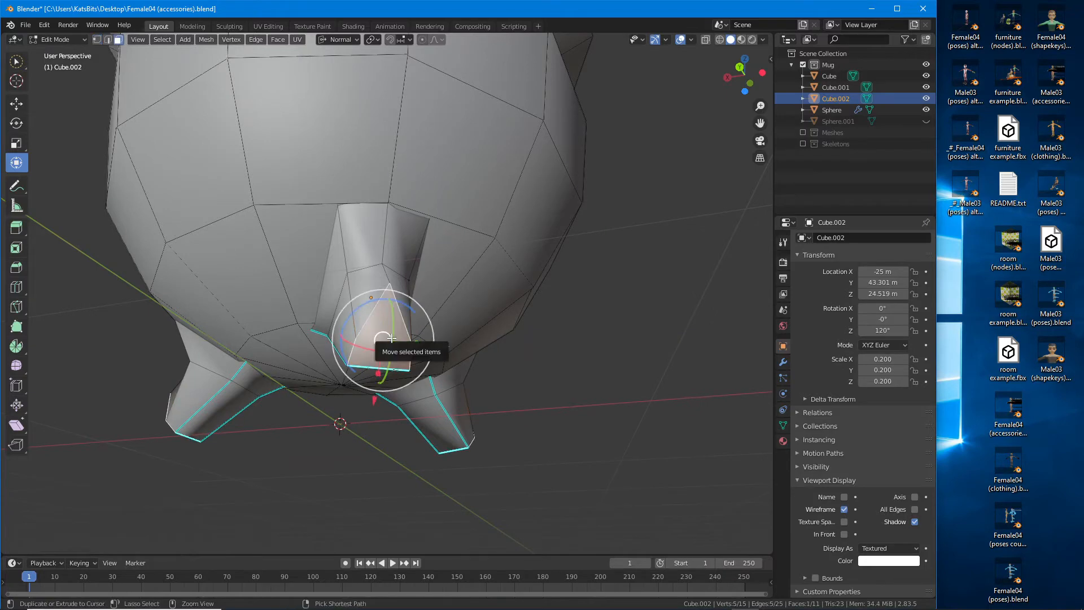
pyautogui.hotkey('ctrl', 't')
pyautogui.click(397, 360)
pyautogui.keyDown('shift'); pyautogui.click(372, 348); pyautogui.keyUp('shift')
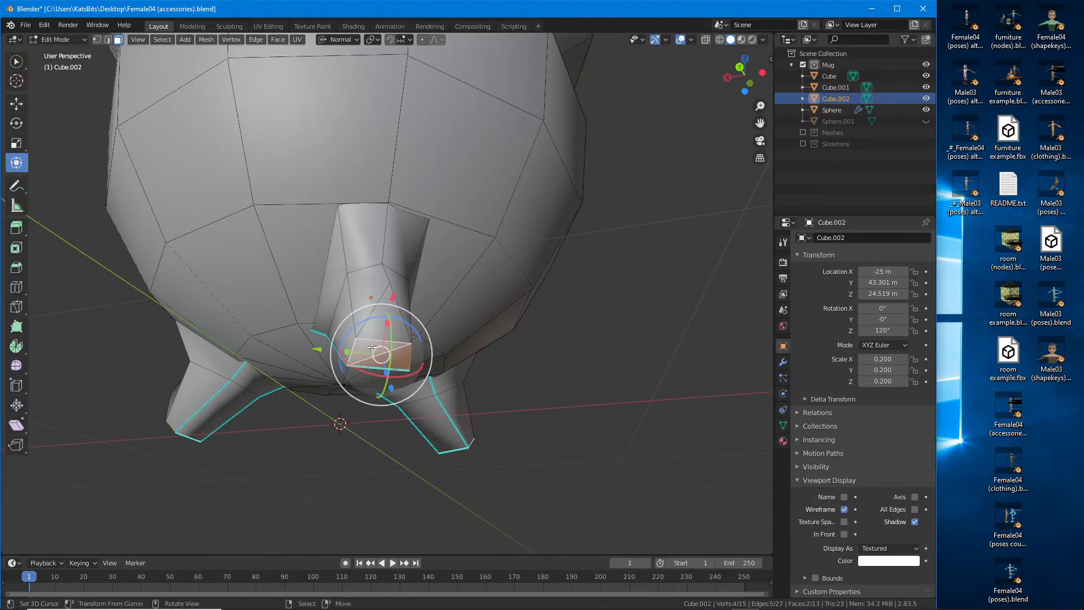
pyautogui.hotkey('alt', 'j')
pyautogui.moveTo(372, 346); pyautogui.dragTo(460, 339, button='middle')
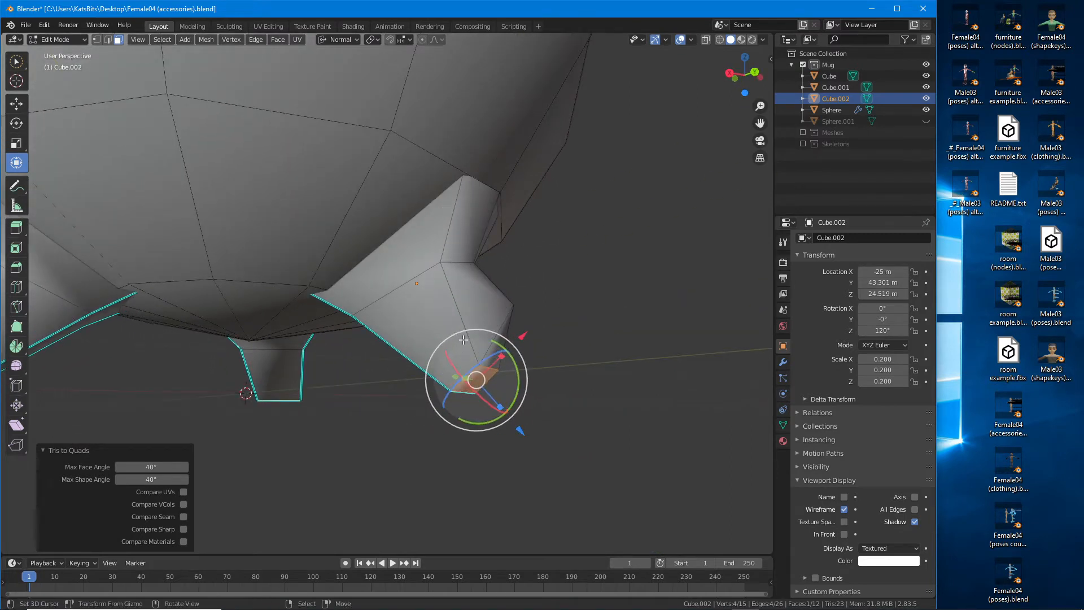
# Step: Undo the end face's quad conversion and triangulation, stepping back through the vertex slides, and restore the slides
pyautogui.press('1')
pyautogui.rightClick(517, 305)
pyautogui.hotkey('ctrl', 'z')
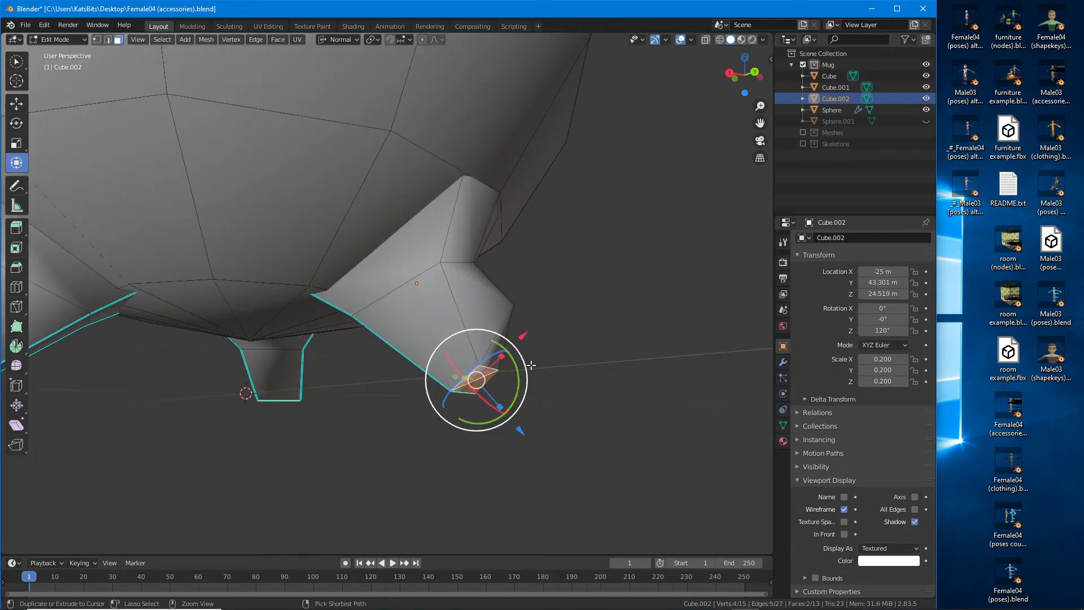
pyautogui.hotkey('ctrl', 'z')
pyautogui.hotkey('ctrl', 'z')
pyautogui.hotkey('ctrl', 'z')
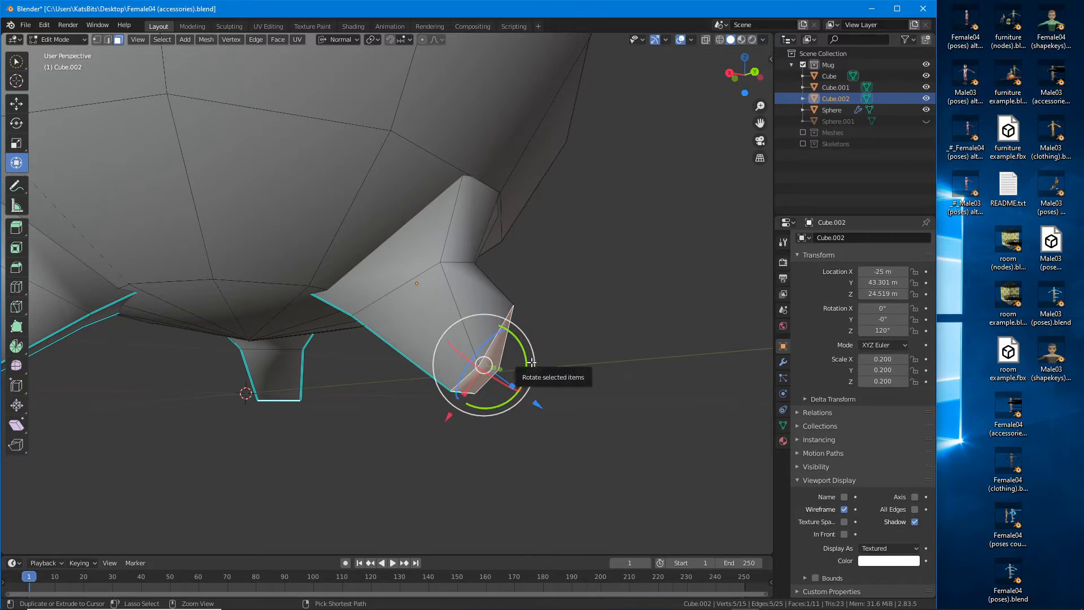
pyautogui.hotkey('ctrl', 'z')
pyautogui.hotkey('ctrl', 'z')
pyautogui.hotkey('ctrl', 'z')
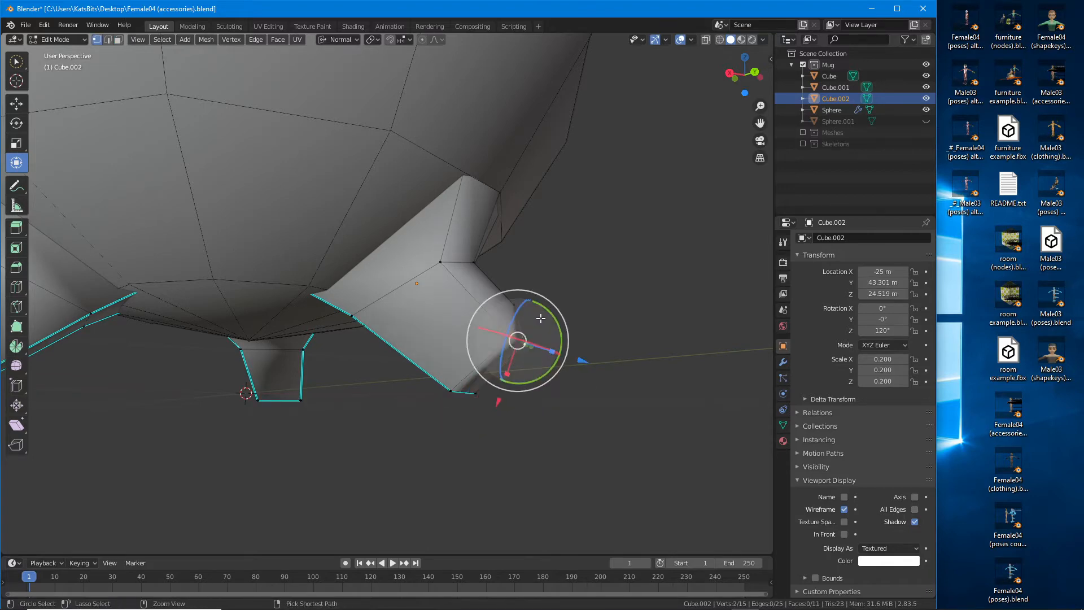
pyautogui.hotkey('ctrl', 'z')
pyautogui.hotkey('ctrl', 'z')
pyautogui.hotkey('ctrl', 'z')
pyautogui.hotkey('ctrl', 'z')
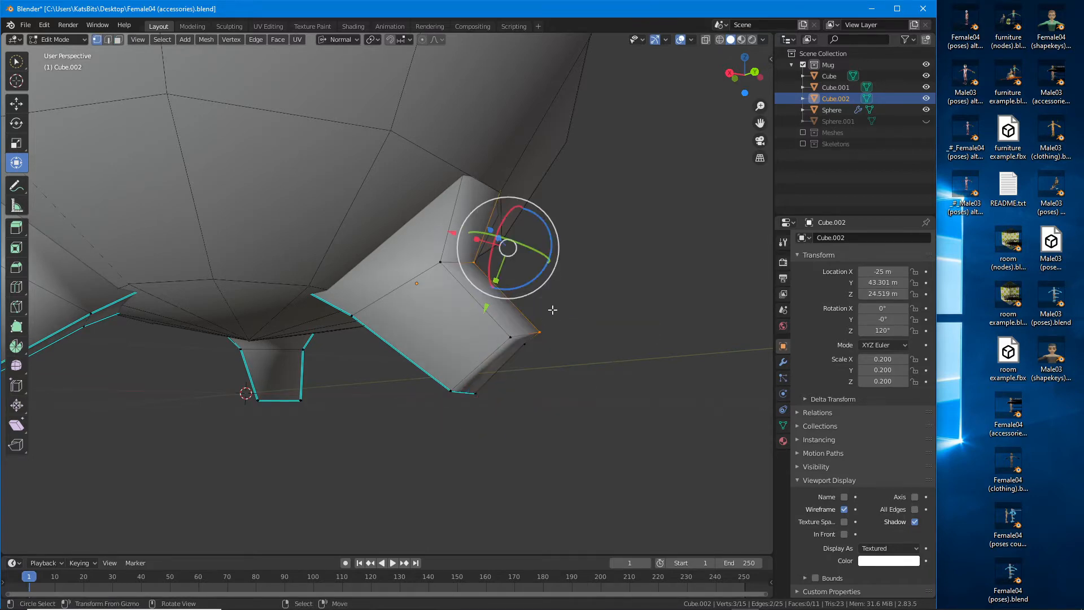
pyautogui.moveTo(552, 310); pyautogui.dragTo(342, 308, button='middle')
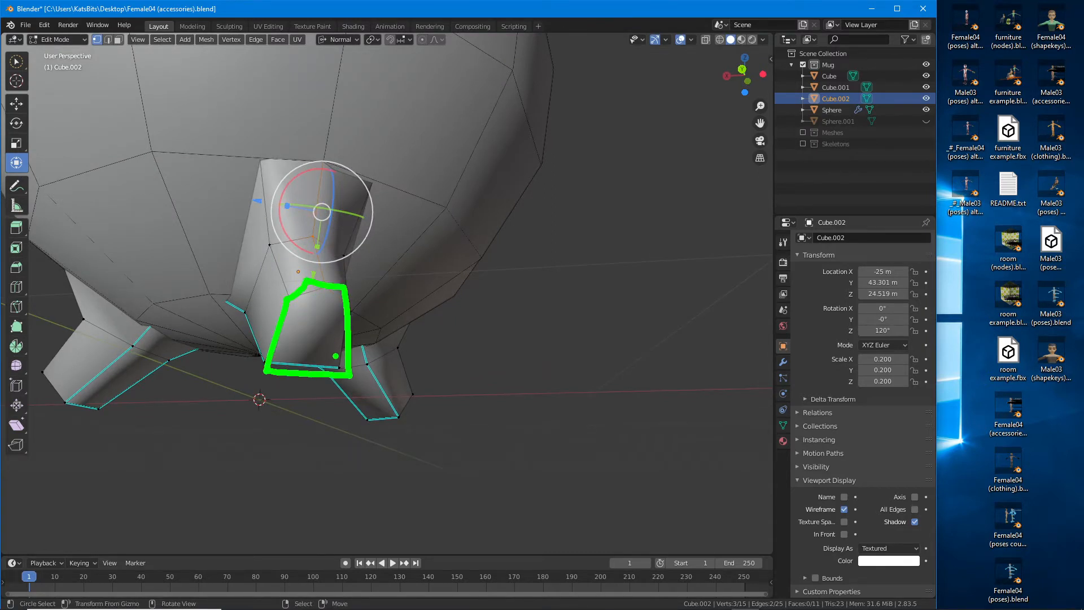
pyautogui.hotkey('ctrl', 'z')
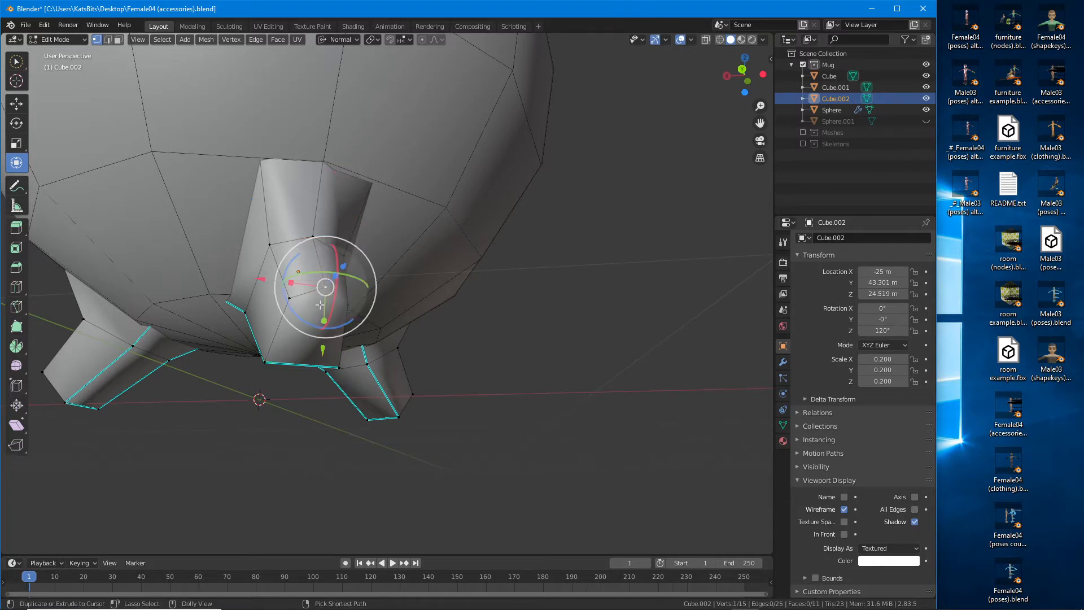
# Step: Select the five-sided end face at the foot's base and triangulate it
pyautogui.press('3')
pyautogui.moveTo(320, 305); pyautogui.dragTo(416, 350, button='middle')
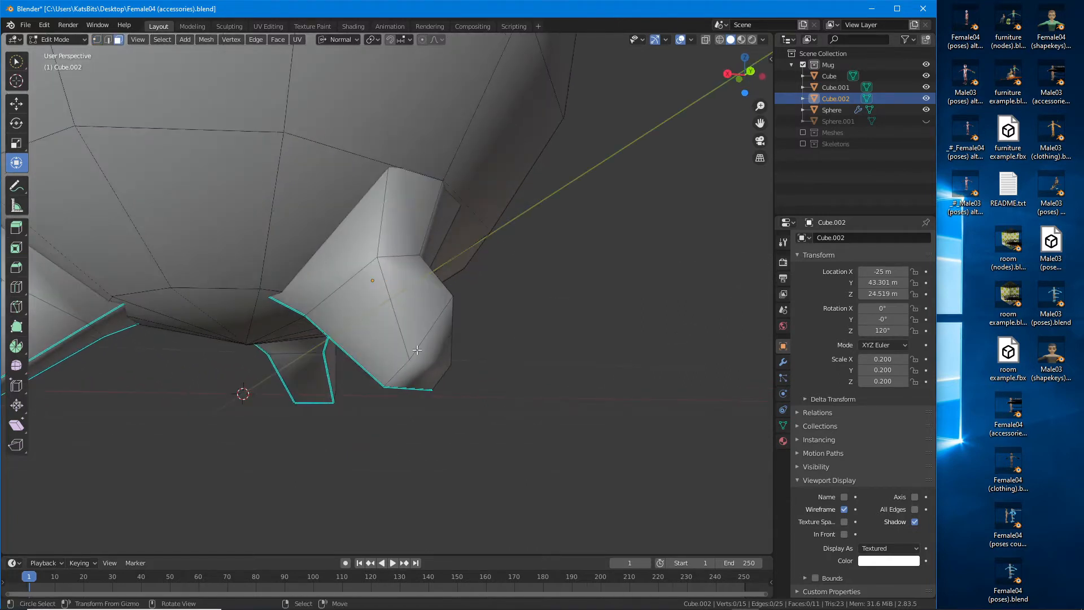
pyautogui.click(459, 351)
pyautogui.moveTo(448, 346); pyautogui.dragTo(401, 361, button='middle')
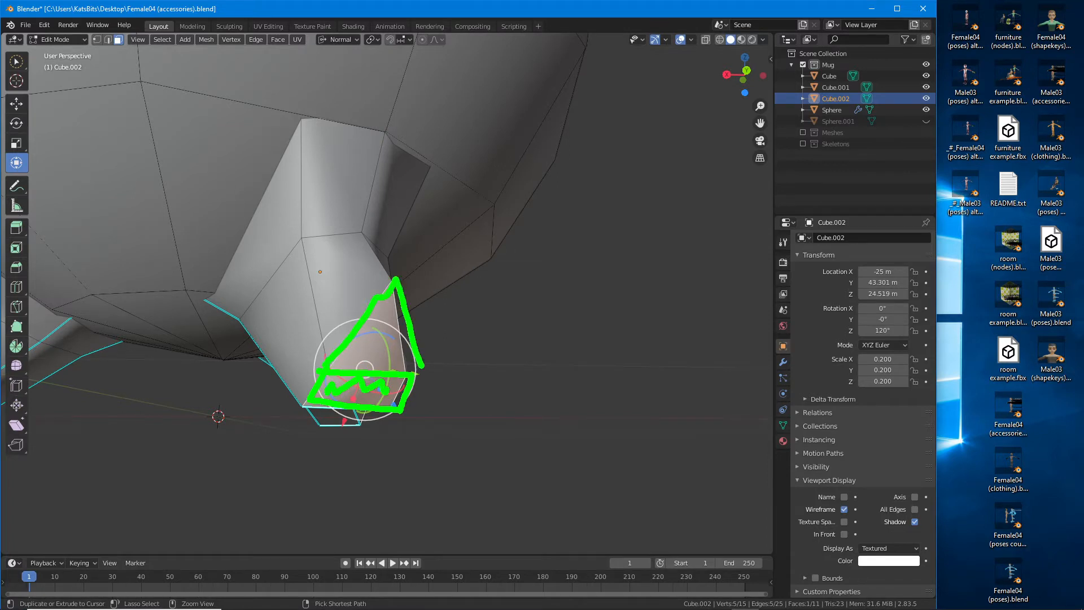
pyautogui.press('Escape')
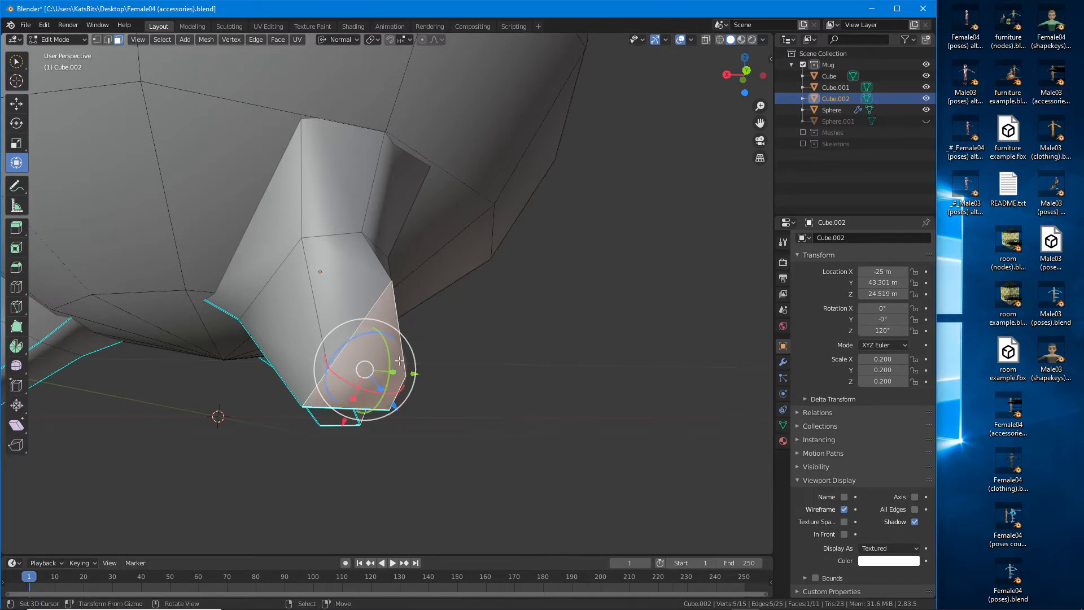
pyautogui.hotkey('ctrl', 't')
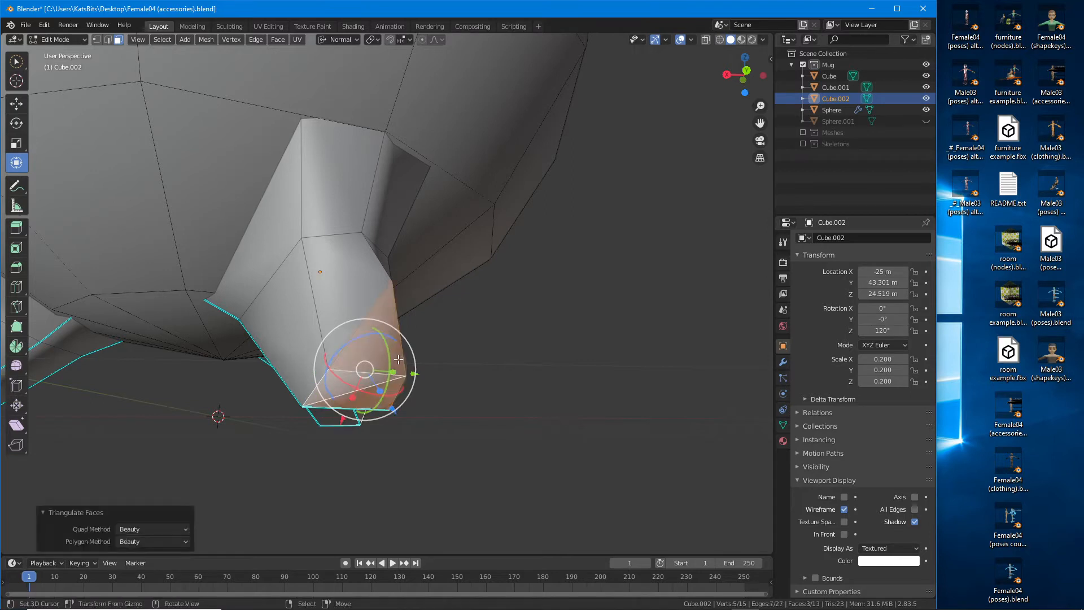
# Step: Select the two end-face triangles nearest the inner base edge and merge them into one face with Tris to Quads
pyautogui.rightClick(357, 383)
pyautogui.keyDown('shift'); pyautogui.rightClick(367, 396); pyautogui.keyUp('shift')
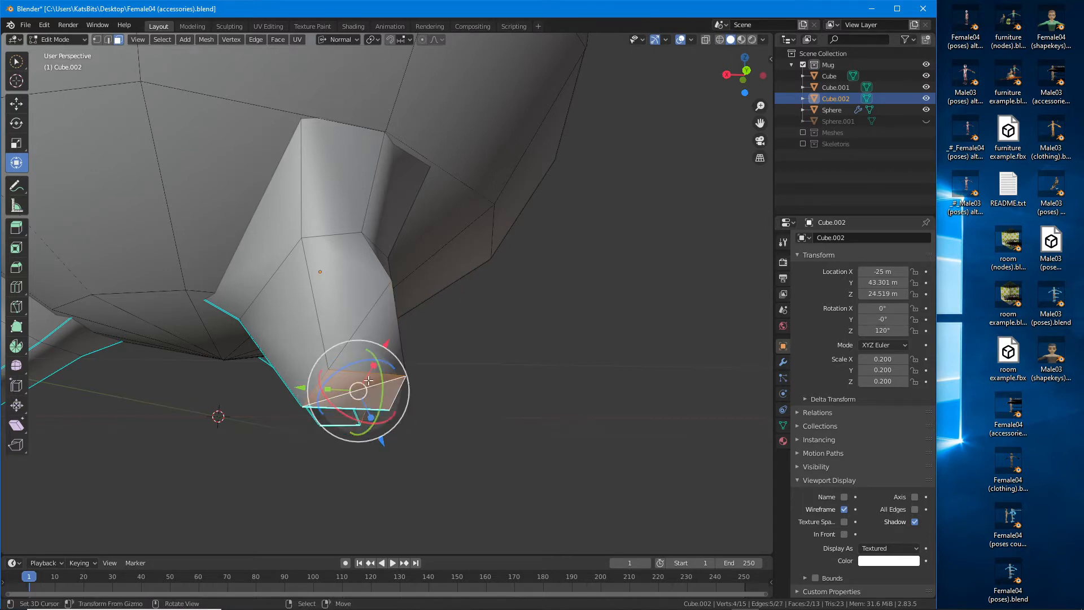
pyautogui.moveTo(369, 382); pyautogui.dragTo(365, 377, button='middle')
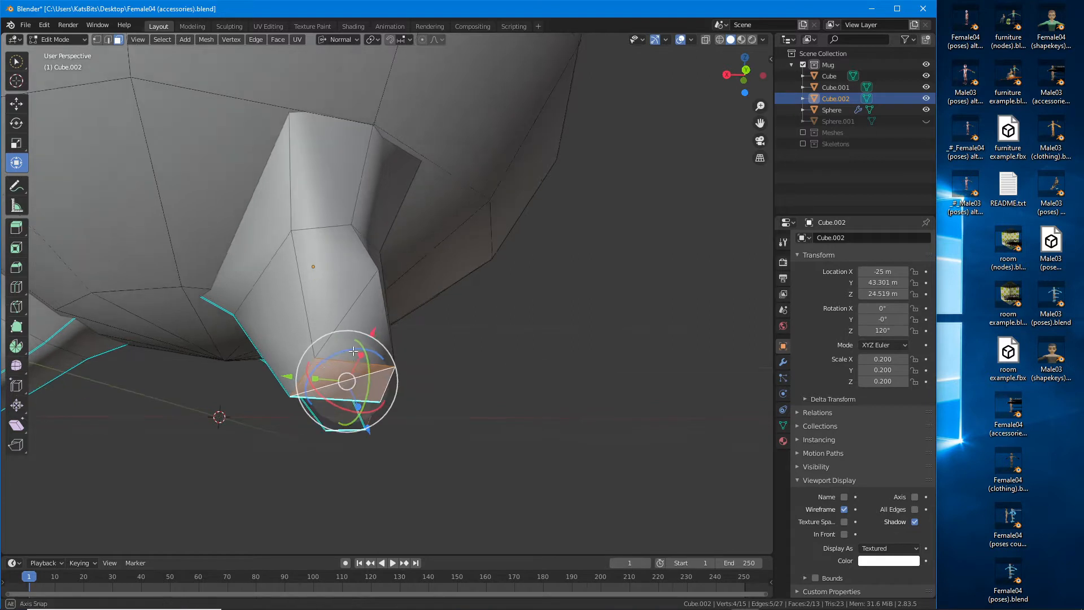
pyautogui.rightClick(356, 370)
pyautogui.keyDown('shift'); pyautogui.rightClick(366, 385); pyautogui.keyUp('shift')
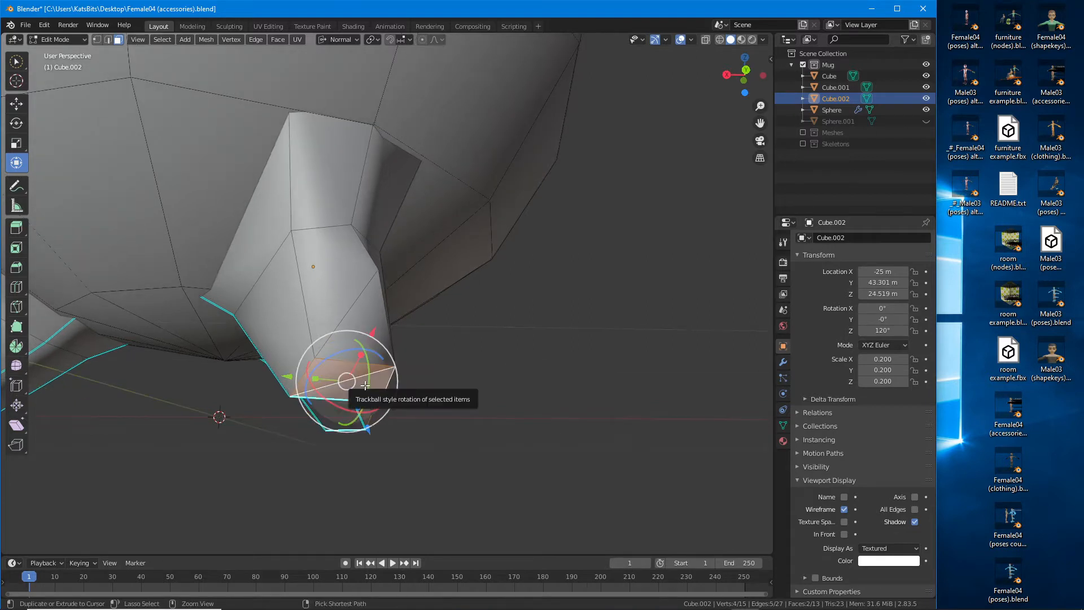
pyautogui.moveTo(263, 414); pyautogui.dragTo(247, 419, button='middle')
pyautogui.rightClick(305, 406)
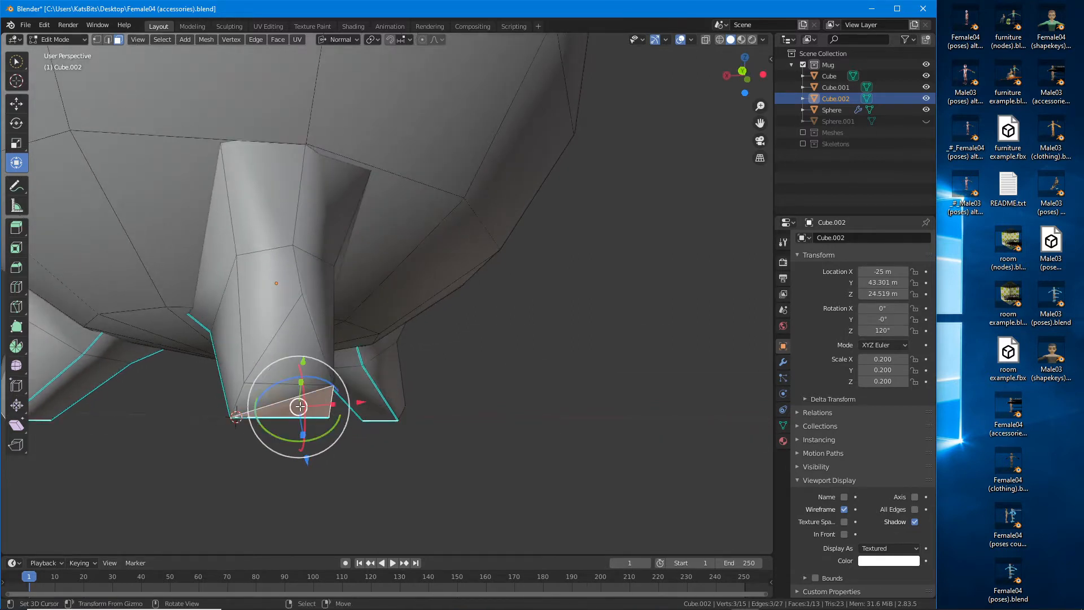
pyautogui.rightClick(308, 388)
pyautogui.moveTo(309, 387); pyautogui.dragTo(326, 393, button='middle')
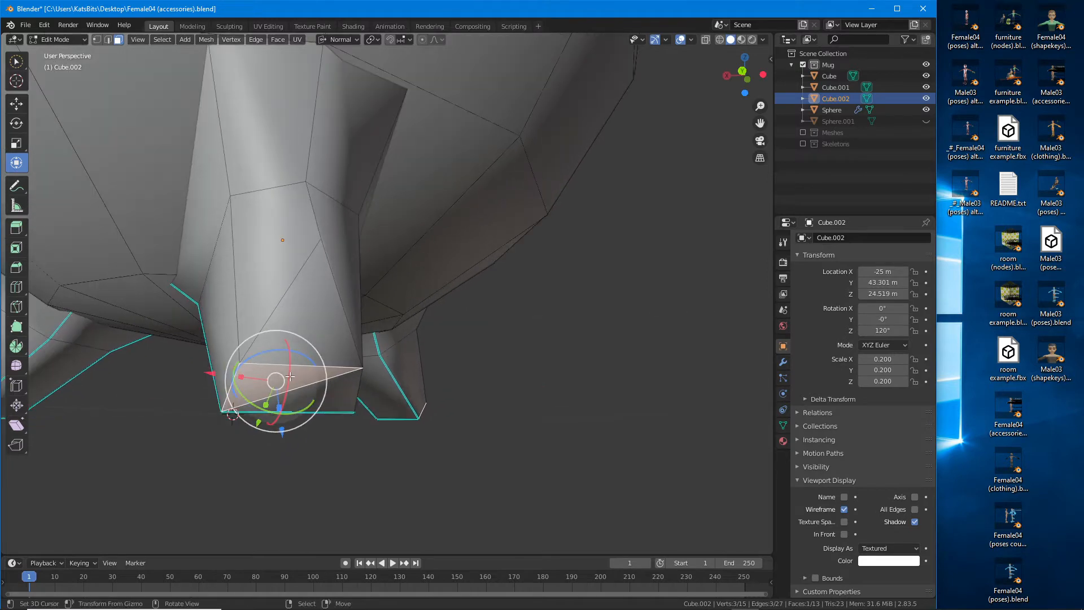
pyautogui.rightClick(328, 394)
pyautogui.moveTo(314, 303); pyautogui.dragTo(223, 327, button='middle')
pyautogui.rightClick(159, 387)
pyautogui.keyDown('shift'); pyautogui.rightClick(180, 401); pyautogui.keyUp('shift')
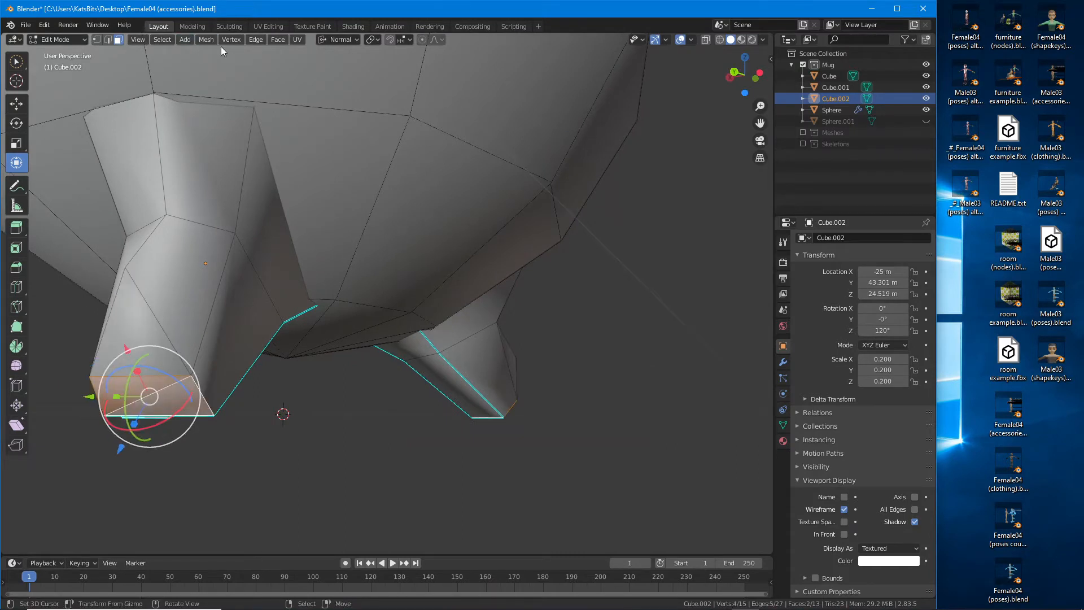
pyautogui.click(278, 40)
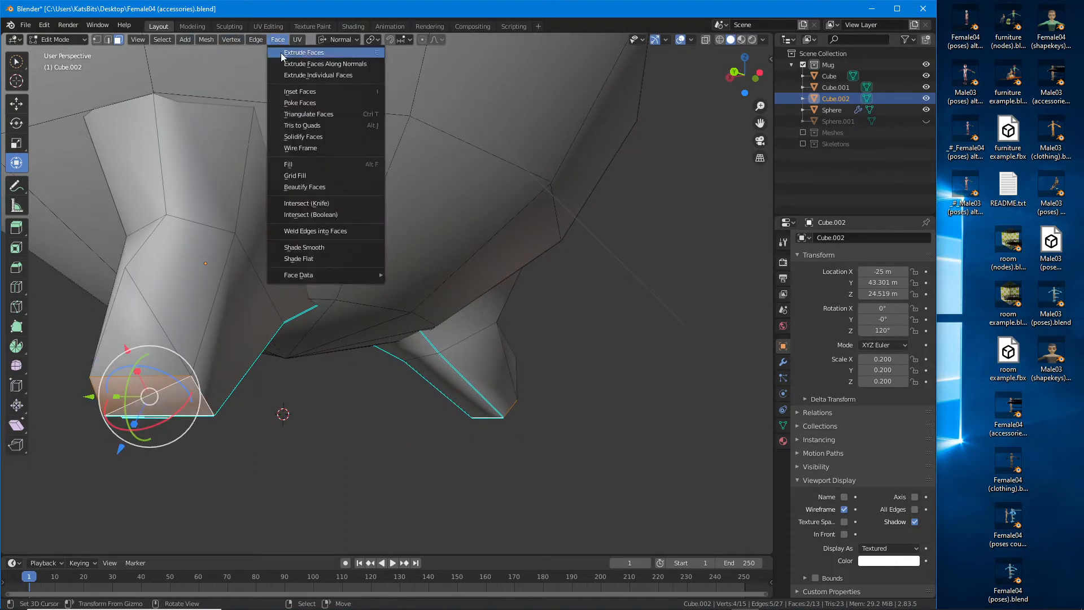
pyautogui.click(310, 125)
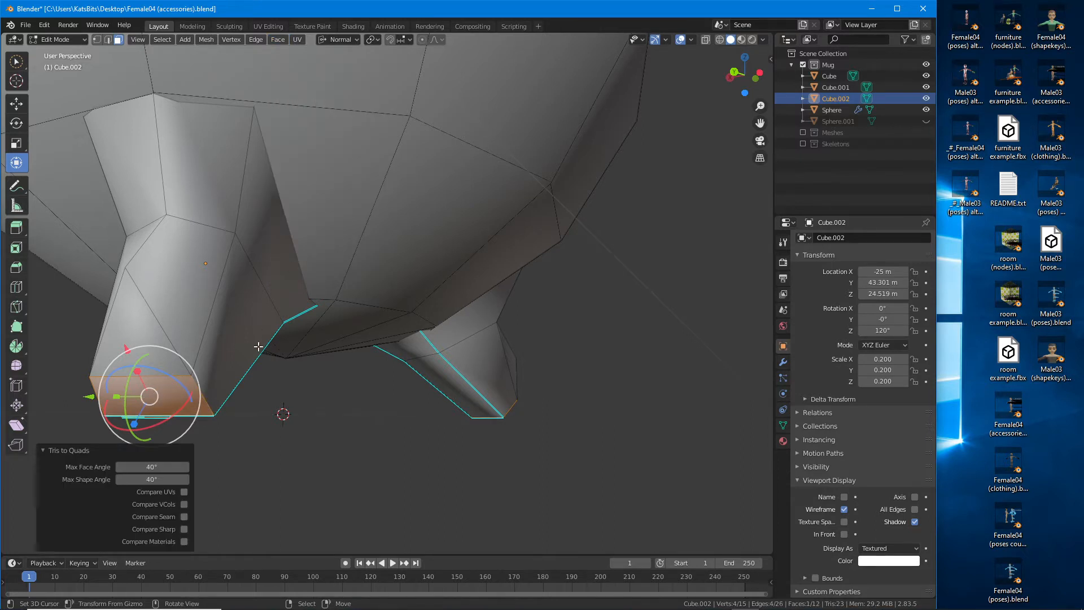
# Step: Triangulate the two lower faces on either side of the centre edge on the foot's outer side
pyautogui.moveTo(207, 408); pyautogui.dragTo(230, 111, button='middle')
pyautogui.click(277, 41)
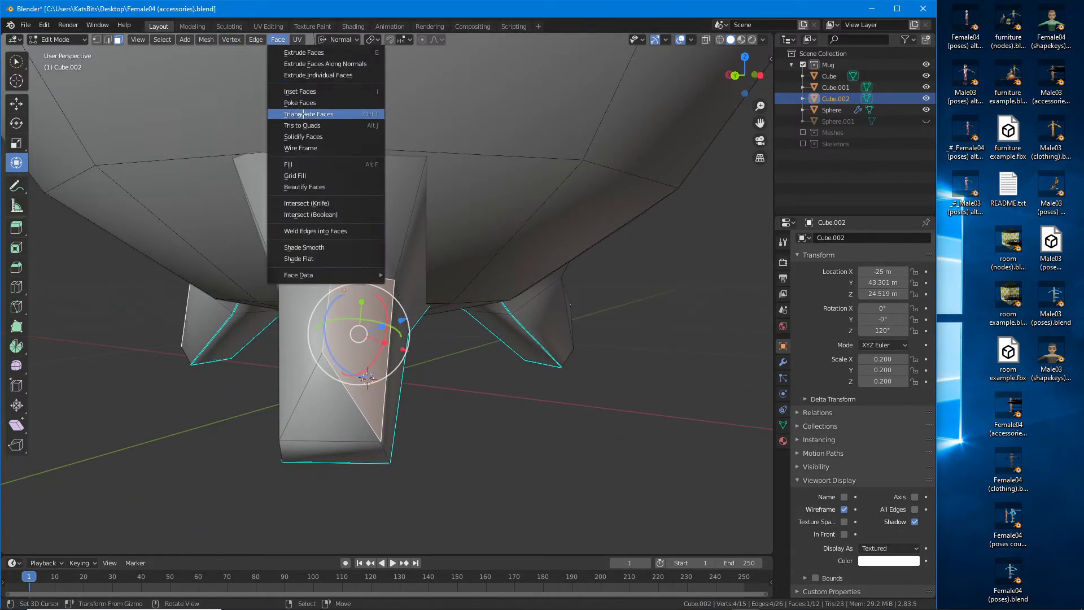
pyautogui.click(303, 114)
pyautogui.click(277, 39)
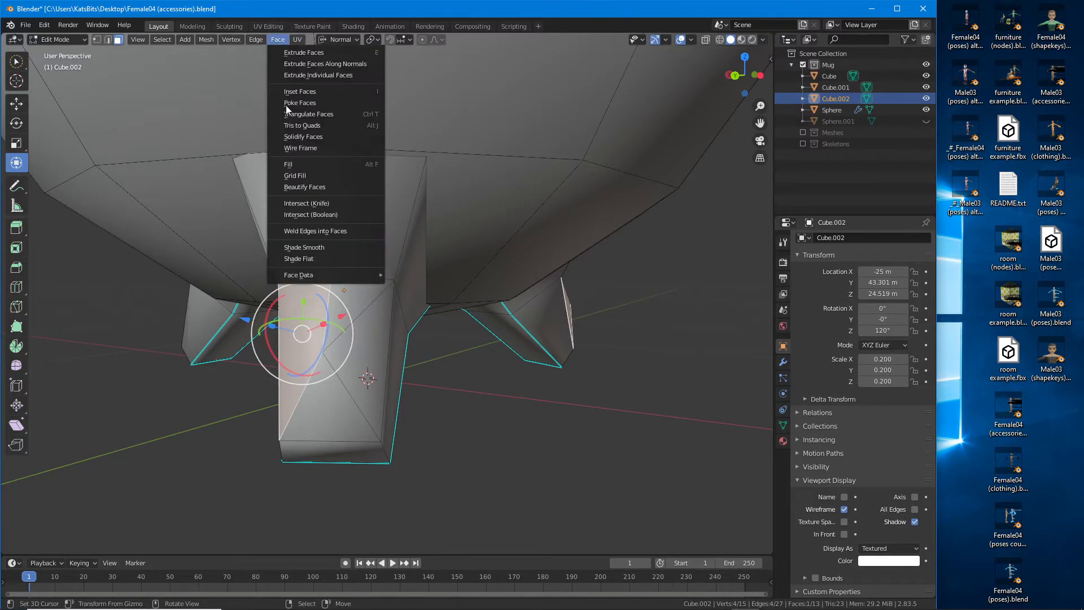
pyautogui.click(303, 114)
pyautogui.moveTo(293, 117); pyautogui.dragTo(249, 286, button='middle')
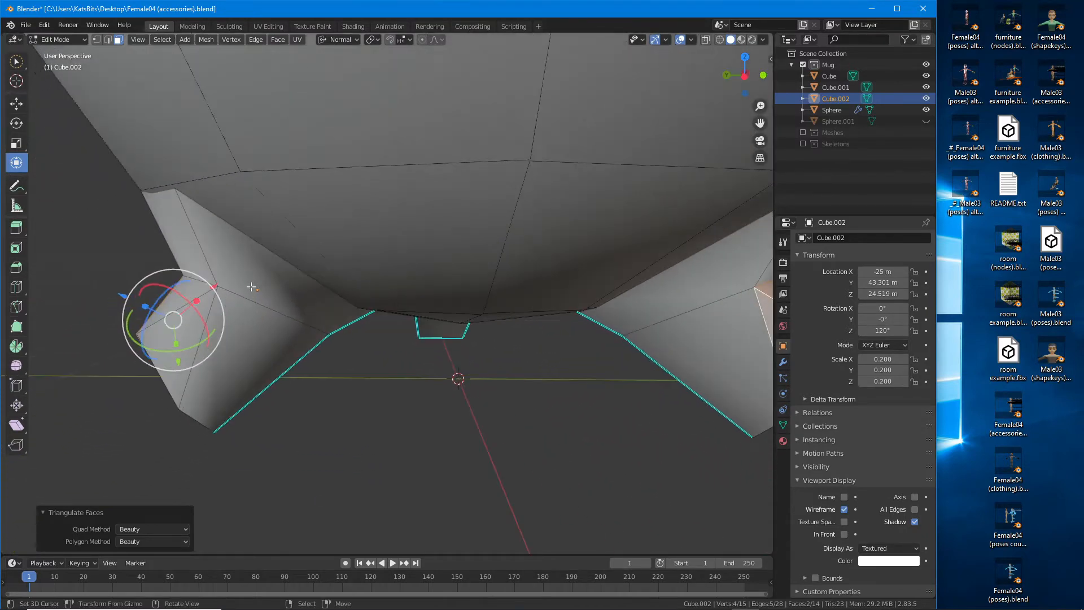
# Step: Return to Object Mode, deselect the foot and bring the whole mug with its feet into view
pyautogui.scroll(-4, 259, 287)
pyautogui.press('Tab')
pyautogui.scroll(-3, 332, 300)
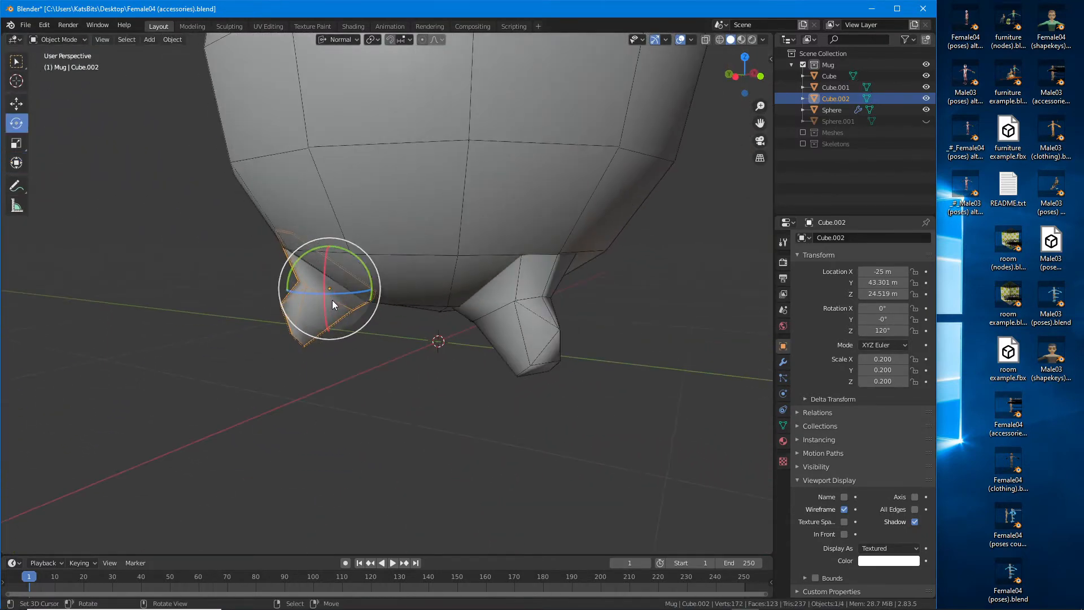
pyautogui.click(388, 300)
pyautogui.moveTo(393, 290); pyautogui.dragTo(389, 316, button='middle')
pyautogui.keyDown('shift'); pyautogui.moveTo(472, 216); pyautogui.dragTo(459, 248, button='middle'); pyautogui.keyUp('shift')
pyautogui.scroll(1, 476, 257)
pyautogui.scroll(-1, 476, 258)
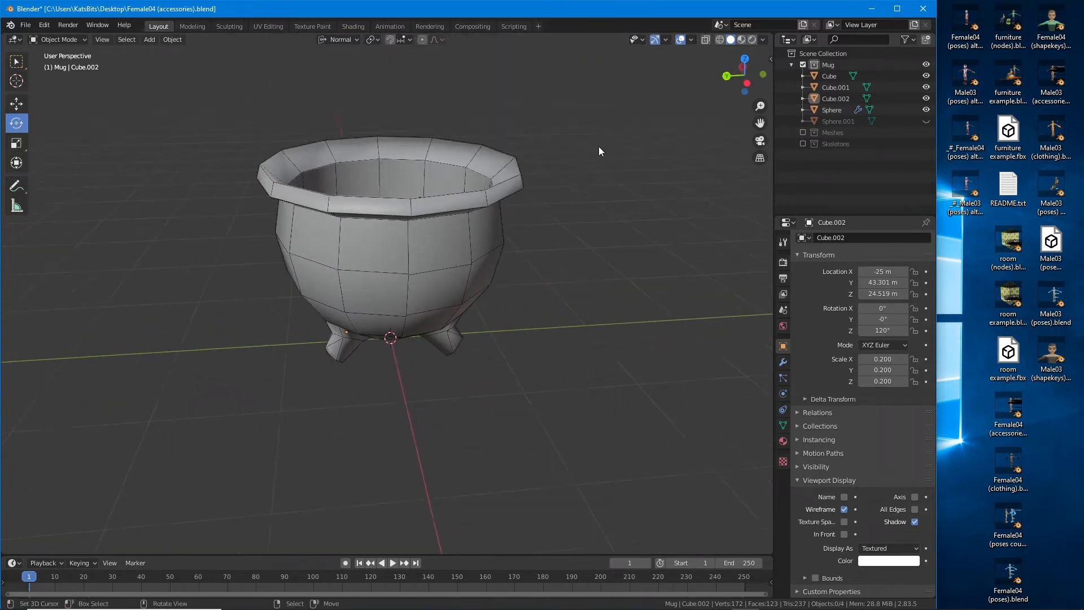
# Step: Show the Meshes collection to compare the mug's size with the character's legs and feet, and exclude the collection again
pyautogui.click(803, 134)
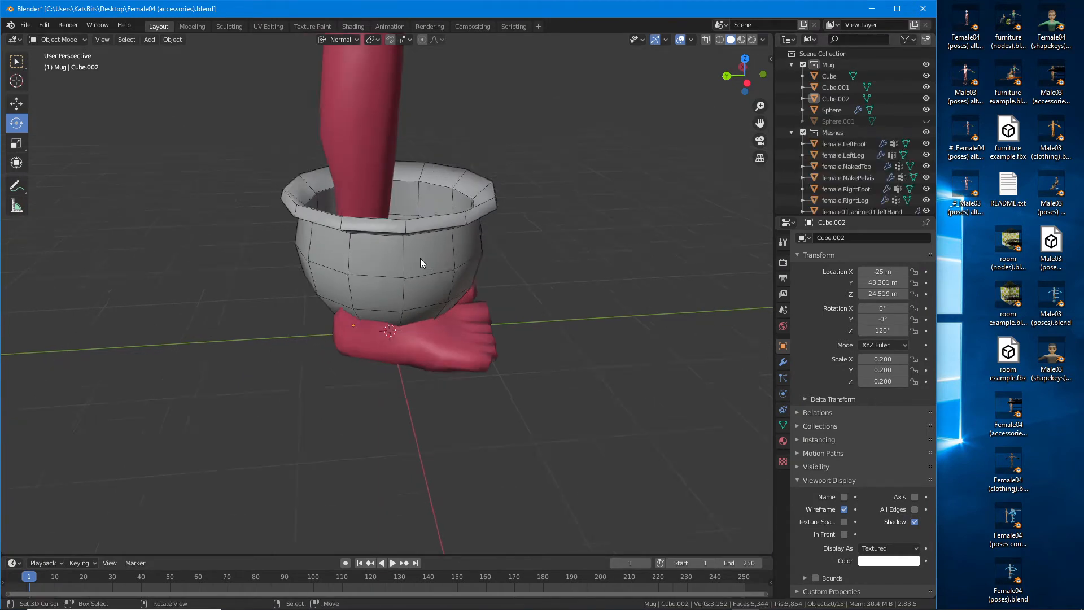
pyautogui.scroll(-3, 420, 258)
pyautogui.moveTo(520, 254); pyautogui.dragTo(381, 277, button='middle')
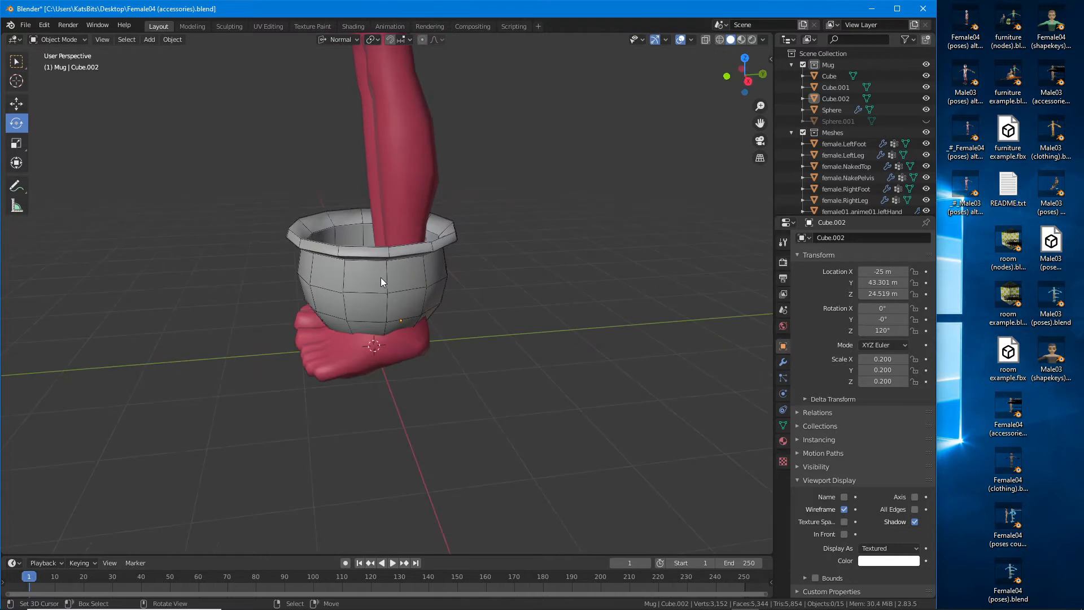
pyautogui.click(384, 279)
pyautogui.scroll(3, 387, 280)
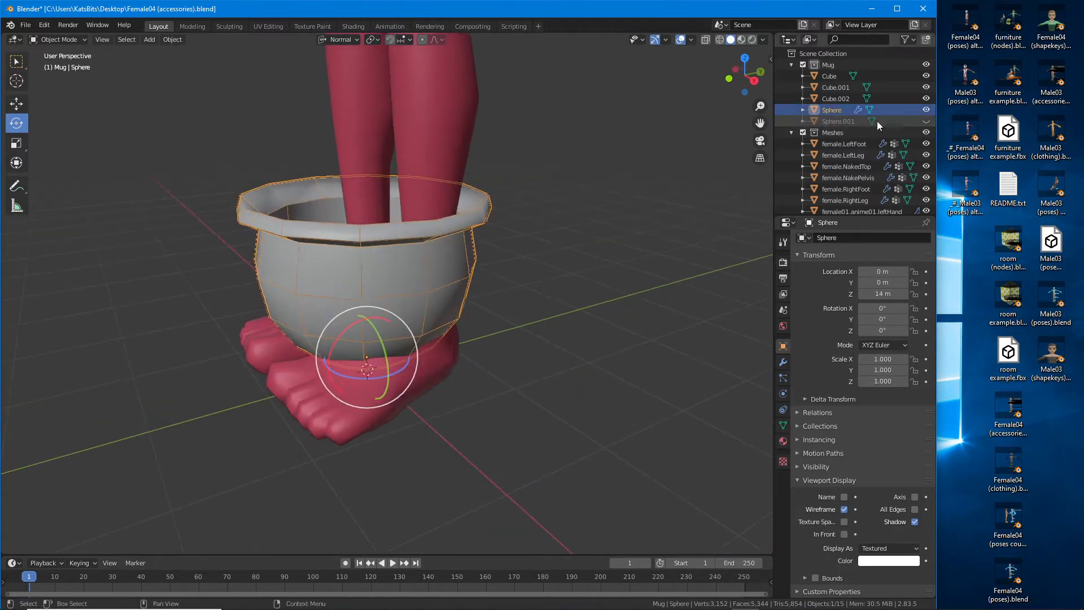
pyautogui.click(926, 110)
pyautogui.click(926, 110)
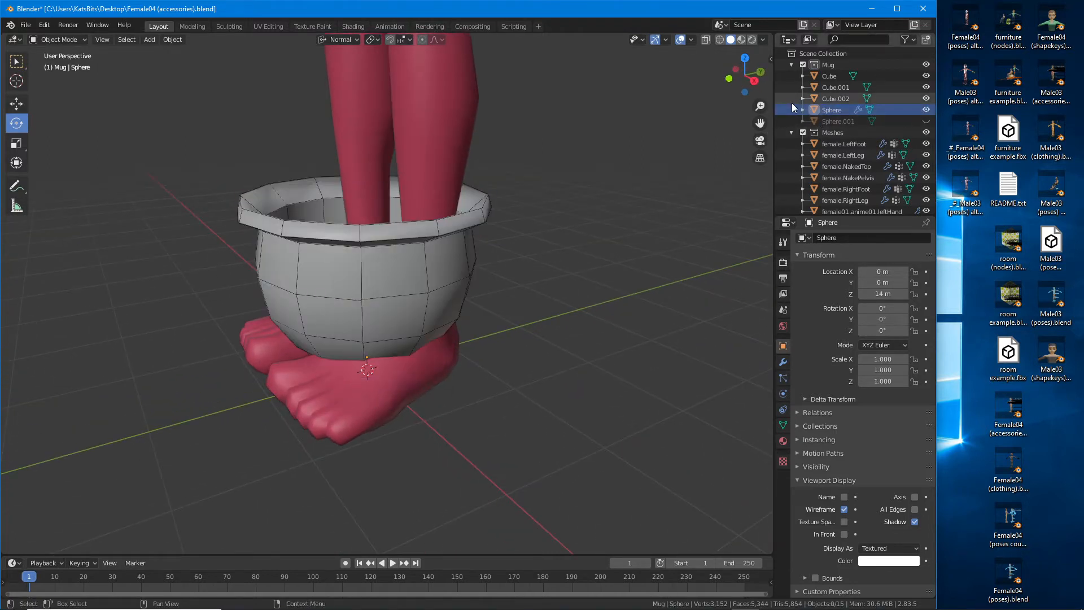
pyautogui.click(803, 132)
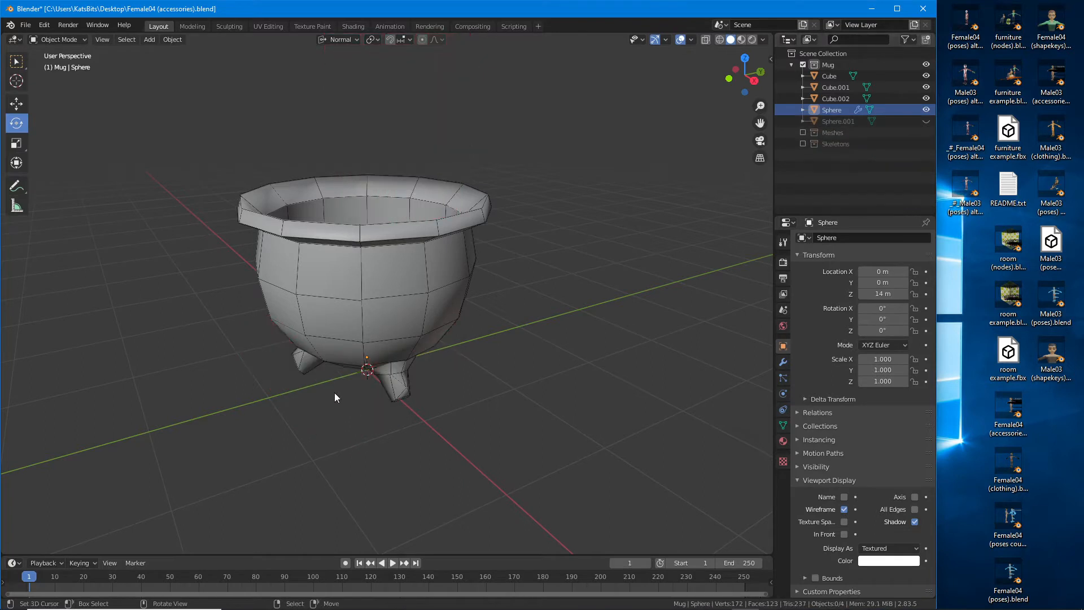
# Step: Add a cube mesh at the mug's base and scale it down uniformly to 0.175
pyautogui.scroll(2, 347, 328)
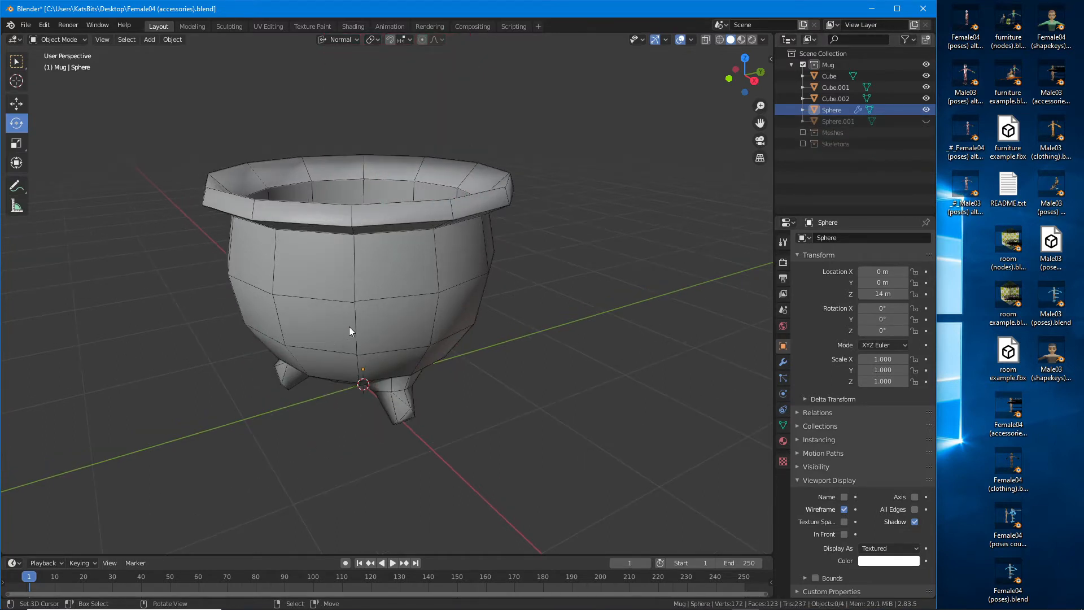
pyautogui.moveTo(378, 307); pyautogui.dragTo(436, 338, button='middle')
pyautogui.click(373, 303)
pyautogui.click(147, 39)
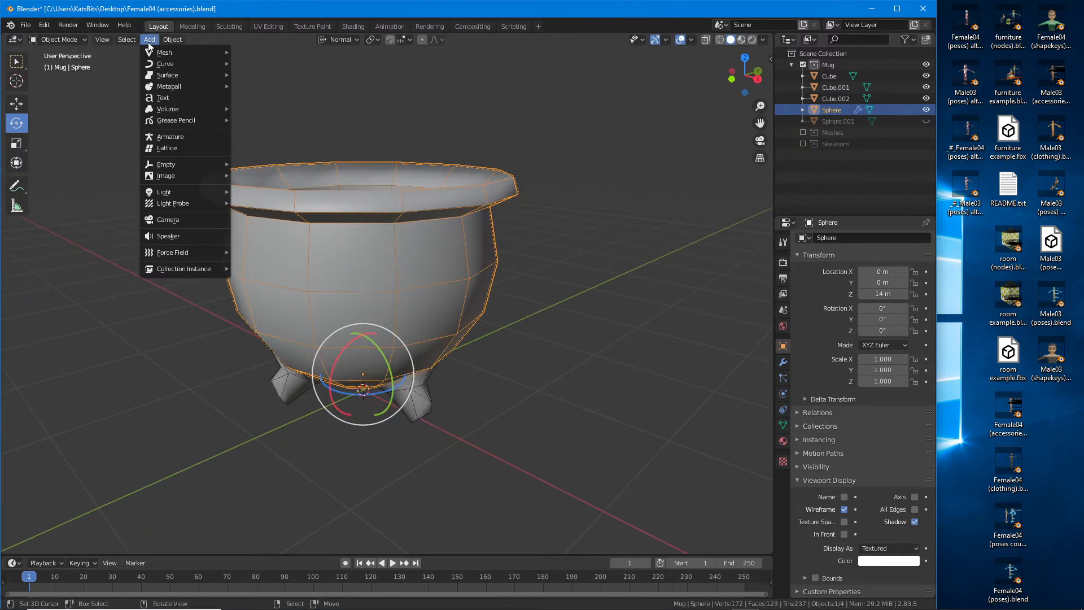
pyautogui.moveTo(151, 52)
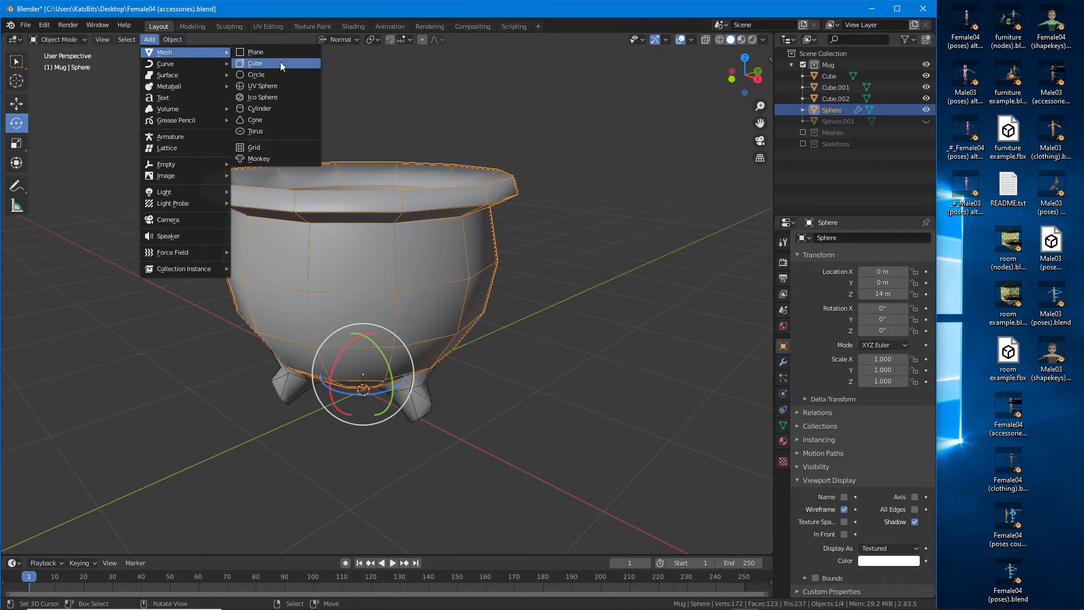
pyautogui.click(257, 66)
pyautogui.moveTo(426, 352); pyautogui.dragTo(469, 363, button='middle')
pyautogui.scroll(-2, 452, 384)
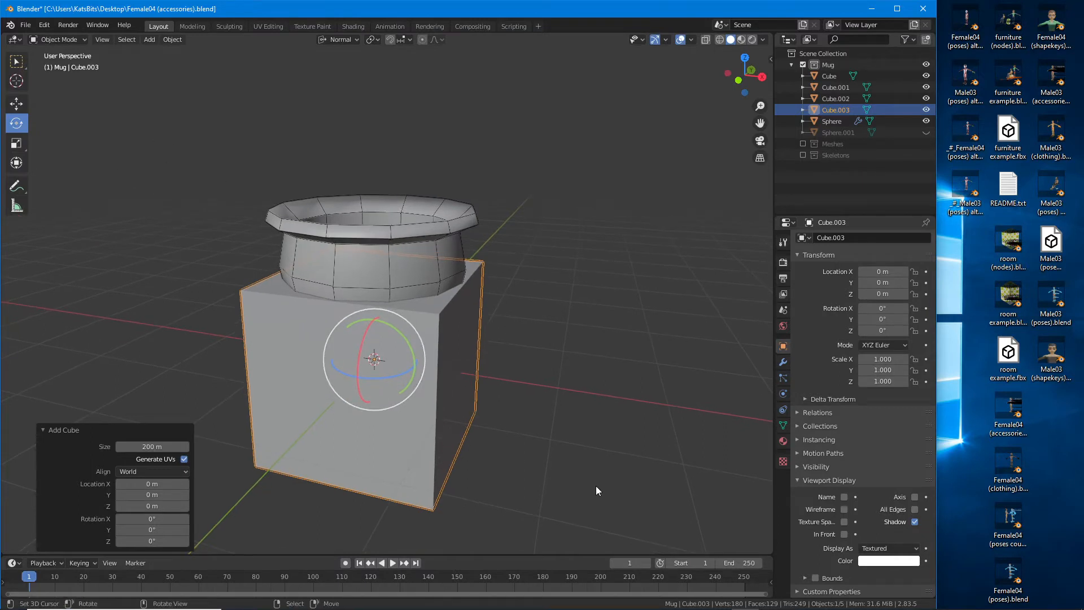
pyautogui.press('s')
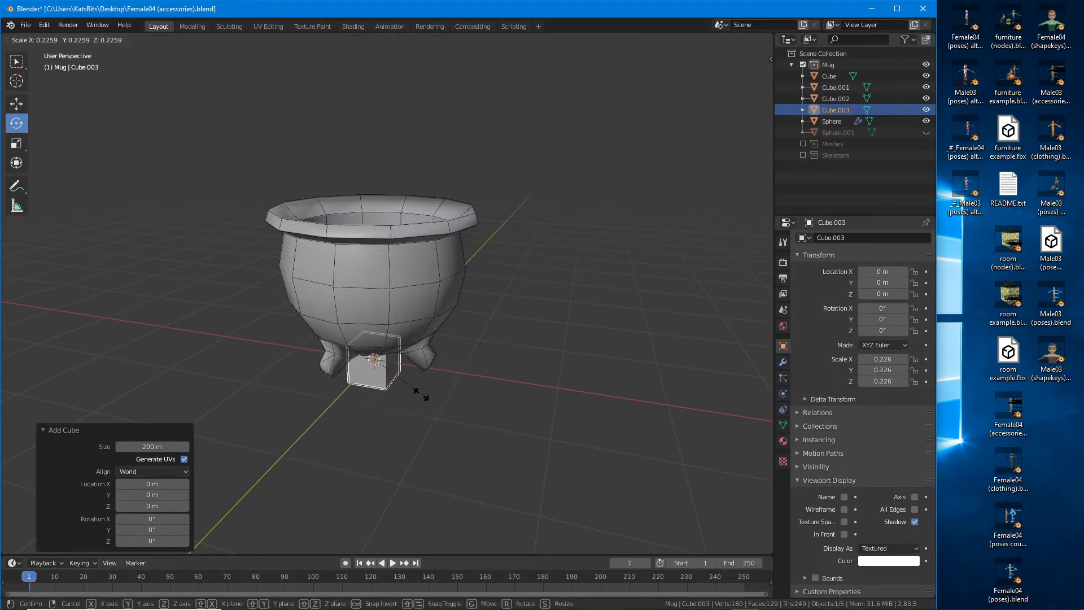
pyautogui.click(412, 384)
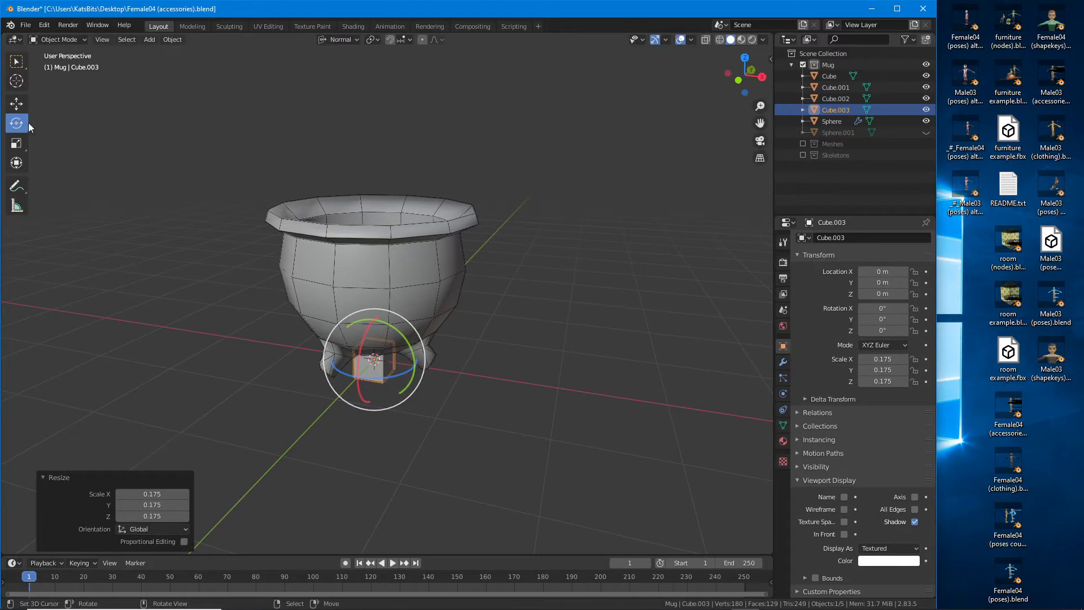
# Step: Move the small cube against the mug's side wall, to about X 99.7 m and Z 117.5 m
pyautogui.click(17, 162)
pyautogui.moveTo(439, 368); pyautogui.dragTo(522, 380)
pyautogui.moveTo(462, 317); pyautogui.dragTo(469, 213)
pyautogui.scroll(1, 469, 214)
pyautogui.scroll(4, 530, 315)
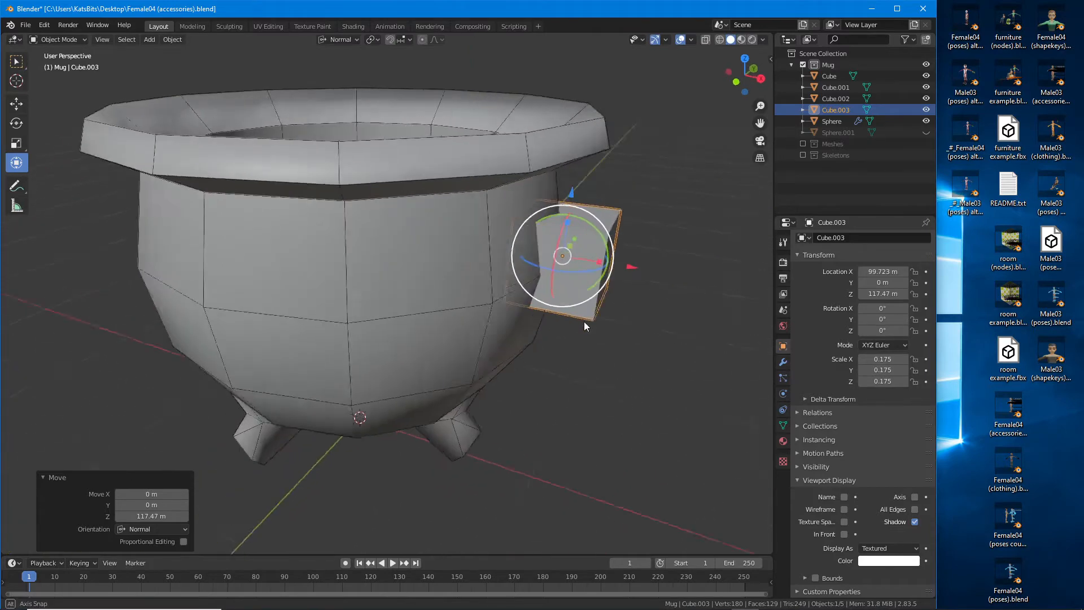
pyautogui.moveTo(511, 297); pyautogui.dragTo(467, 200, button='middle')
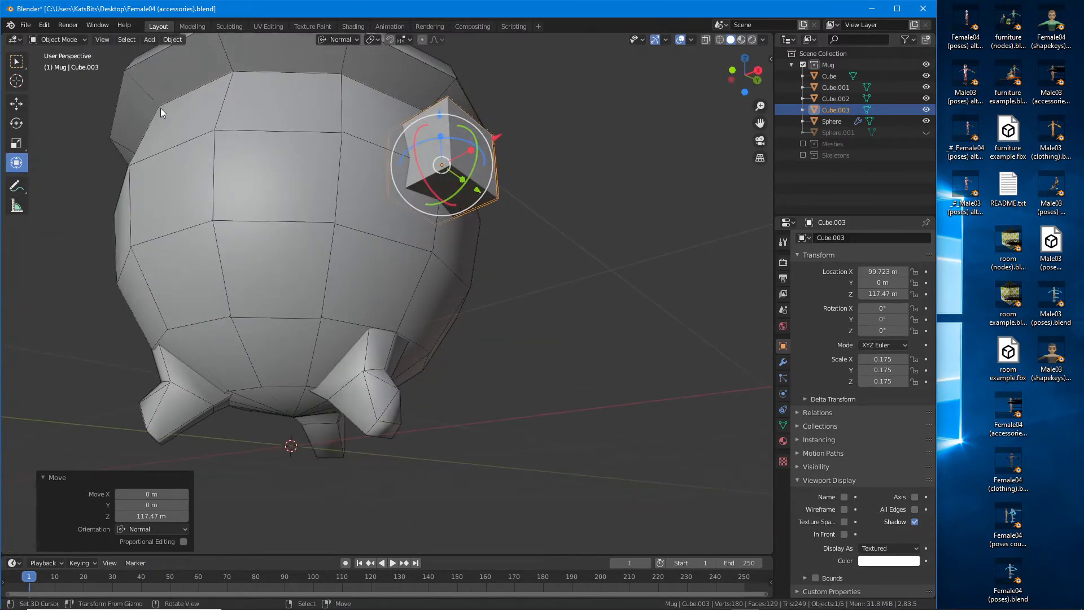
# Step: In Edit Mode, pull the cube's bottom face down about 55.5 m to make a tall block
pyautogui.click(16, 103)
pyautogui.click(442, 187)
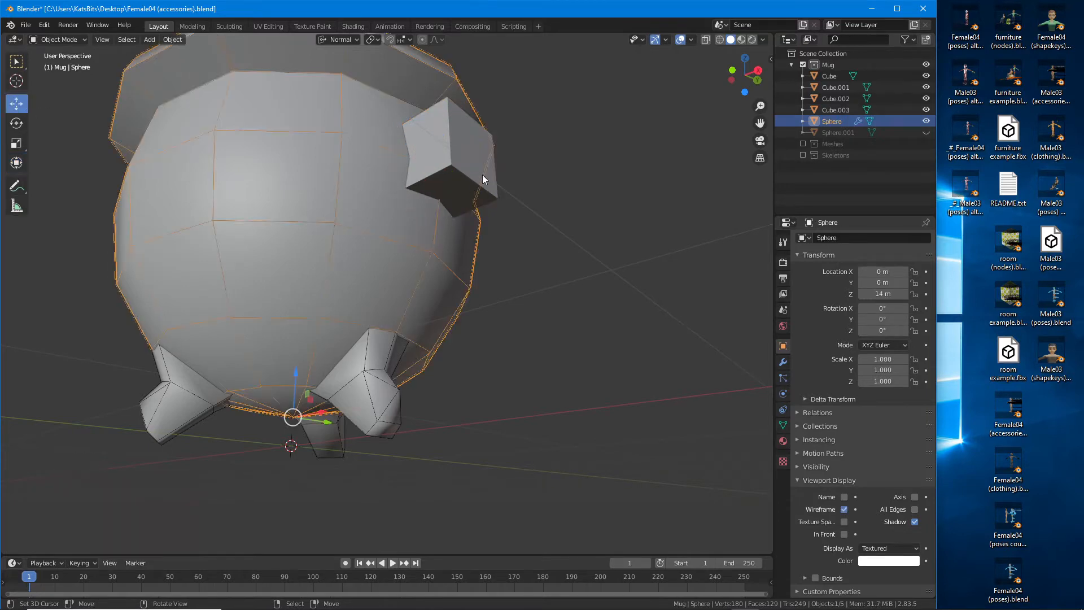
pyautogui.click(482, 174)
pyautogui.press('Tab')
pyautogui.click(458, 194)
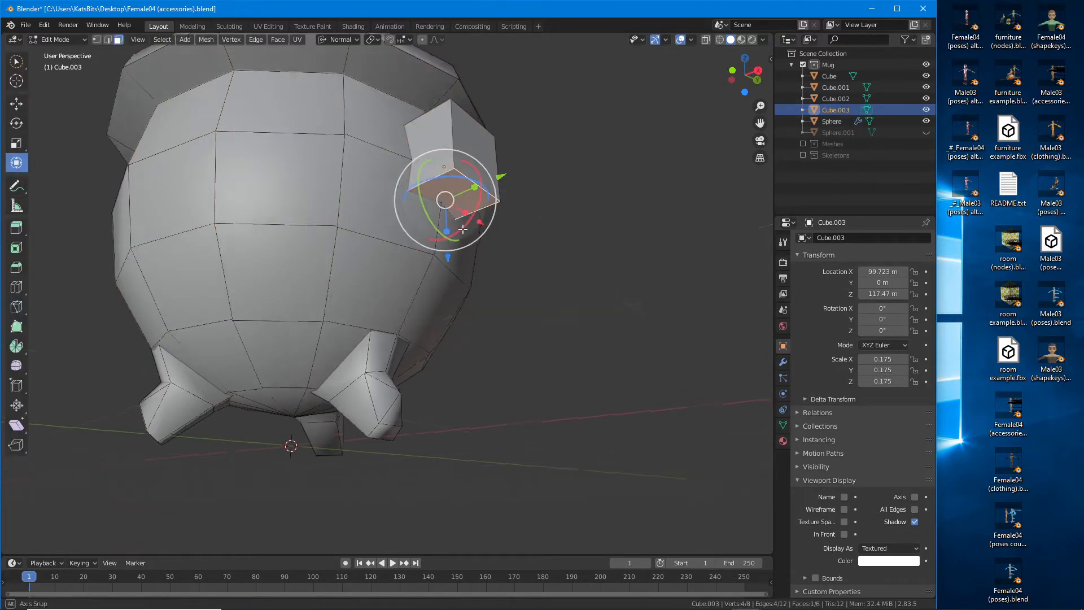
pyautogui.moveTo(463, 229); pyautogui.dragTo(478, 302, button='middle')
pyautogui.moveTo(480, 308); pyautogui.dragTo(485, 437)
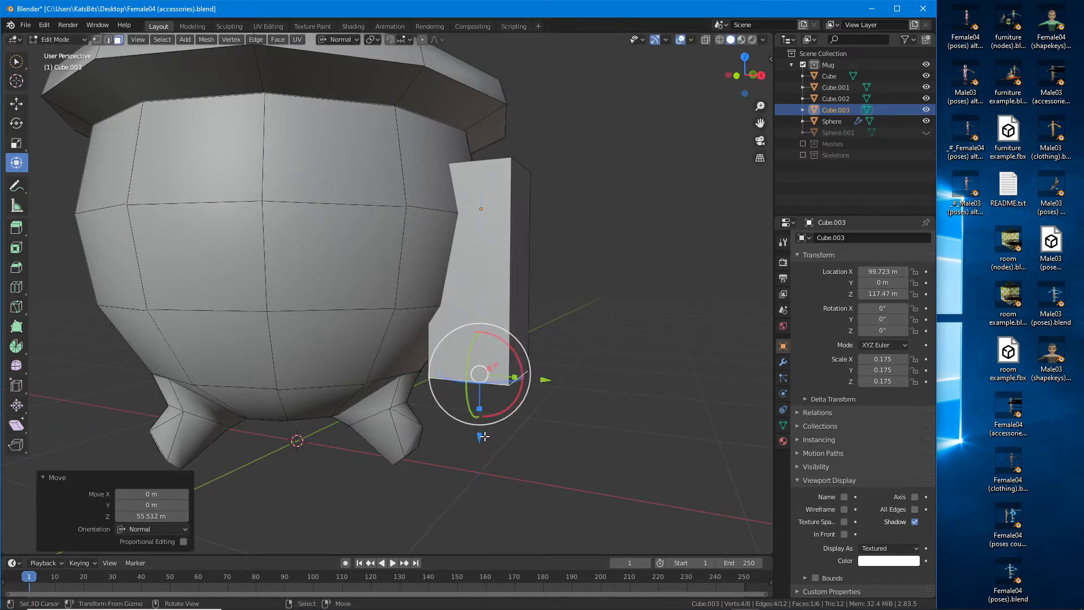
# Step: Pull the block's outer side face about 33.2 m away from the mug and raise its top face slightly
pyautogui.moveTo(484, 437); pyautogui.dragTo(541, 341, button='middle')
pyautogui.moveTo(610, 295); pyautogui.dragTo(757, 300)
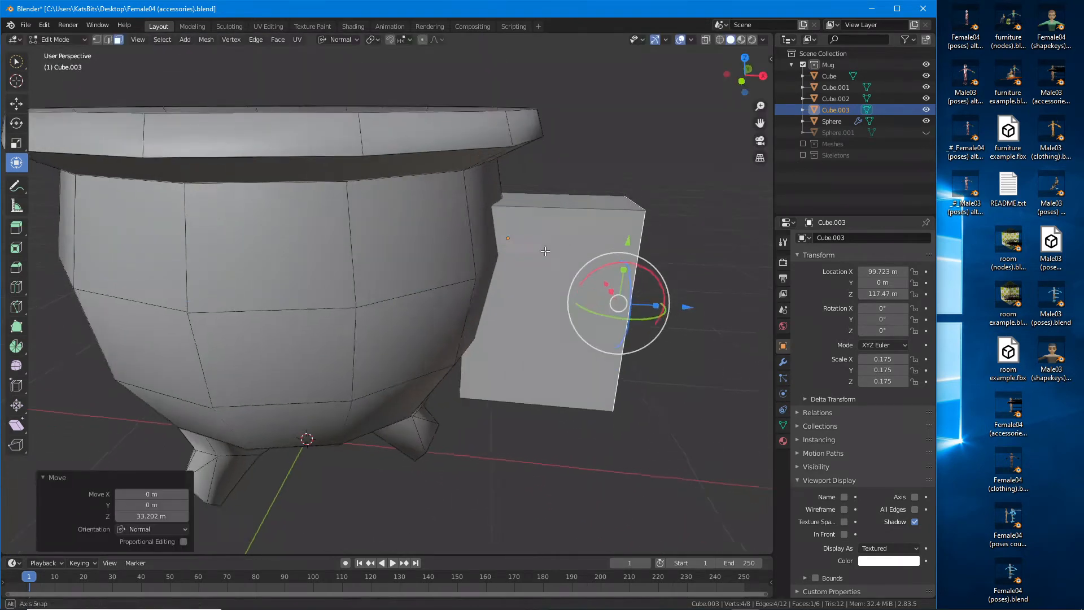
pyautogui.moveTo(545, 251); pyautogui.dragTo(529, 238, button='middle')
pyautogui.click(513, 214)
pyautogui.moveTo(536, 144); pyautogui.dragTo(530, 107)
# Step: With Global orientation, move the block's lower inner edge 14.505 m toward the mug, raise it, and shift it 4.3176 m back along X
pyautogui.moveTo(469, 407); pyautogui.dragTo(497, 313, button='middle')
pyautogui.click(480, 309)
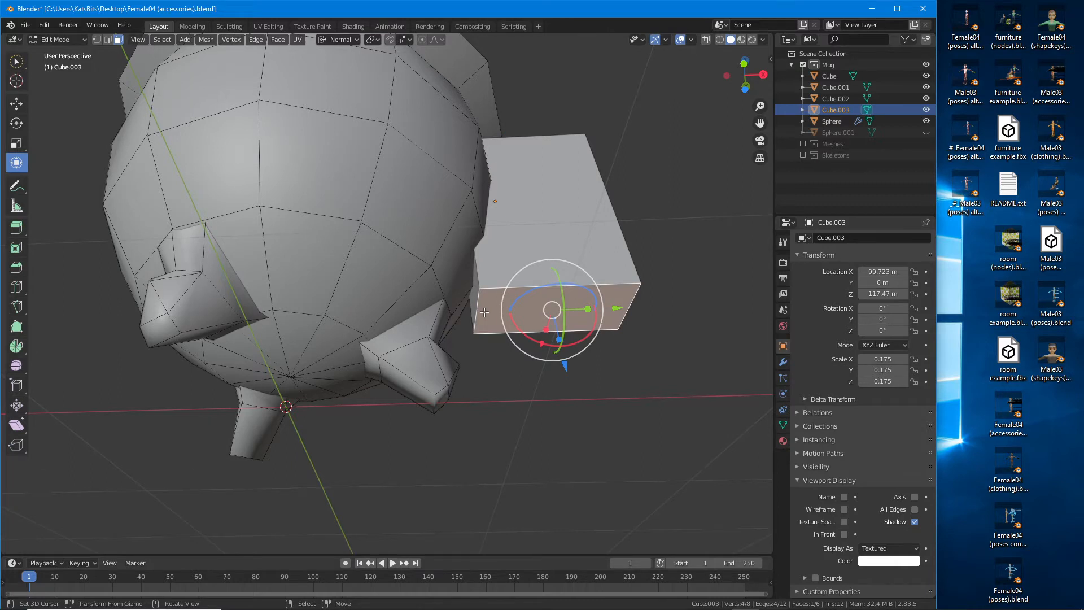
pyautogui.press('2')
pyautogui.click(477, 311)
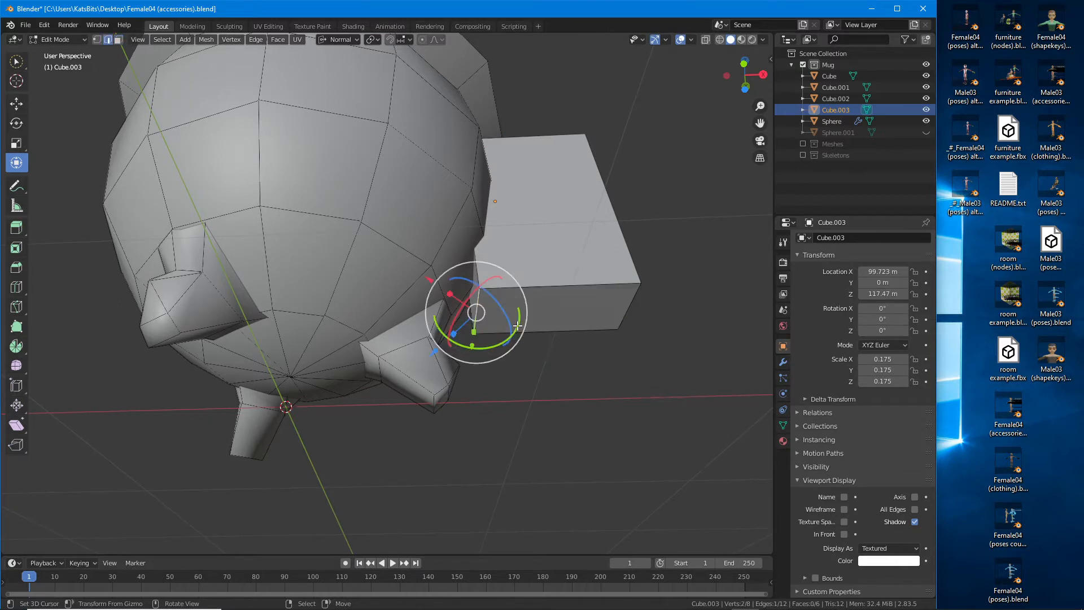
pyautogui.click(18, 106)
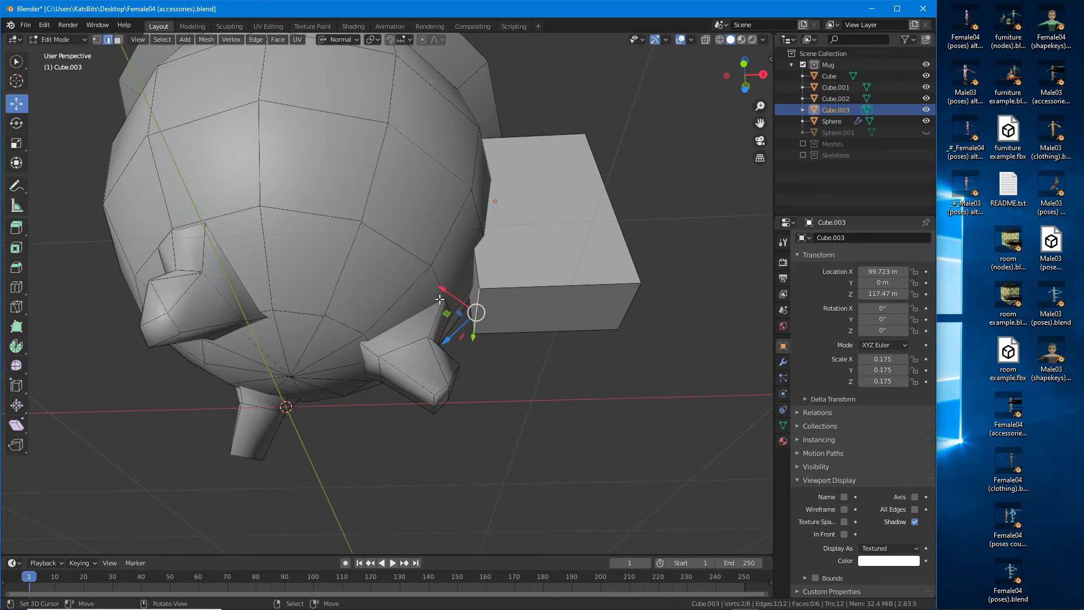
pyautogui.click(341, 41)
pyautogui.click(325, 73)
pyautogui.moveTo(518, 310); pyautogui.dragTo(489, 308)
pyautogui.moveTo(489, 308); pyautogui.dragTo(518, 336, button='middle')
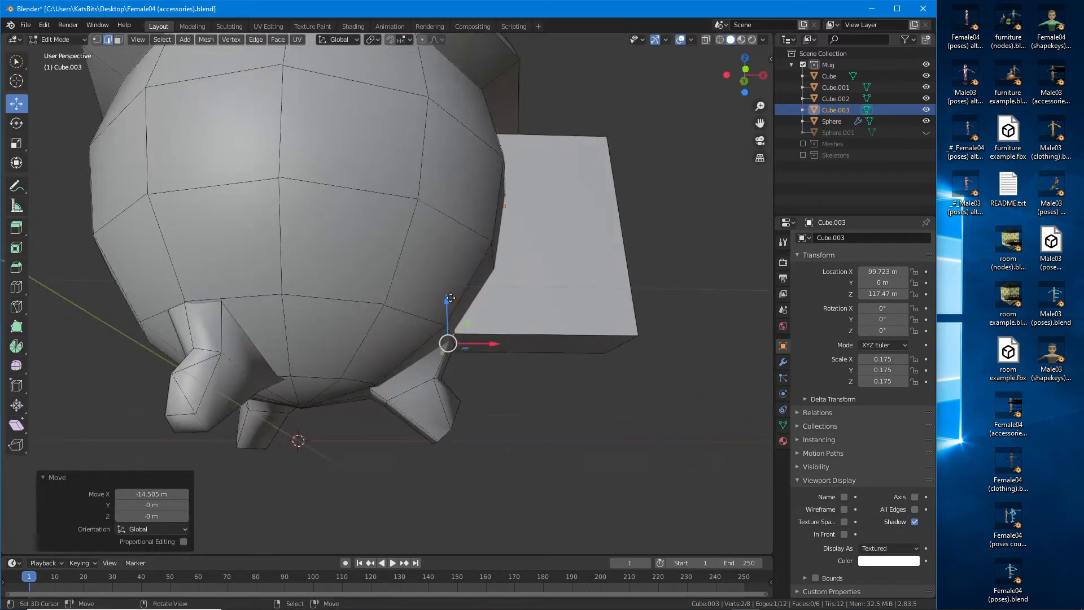
pyautogui.moveTo(451, 297); pyautogui.dragTo(449, 280)
pyautogui.moveTo(497, 325)
pyautogui.mouseDown()
pyautogui.moveTo(526, 324)
pyautogui.moveTo(498, 322)
pyautogui.mouseUp()
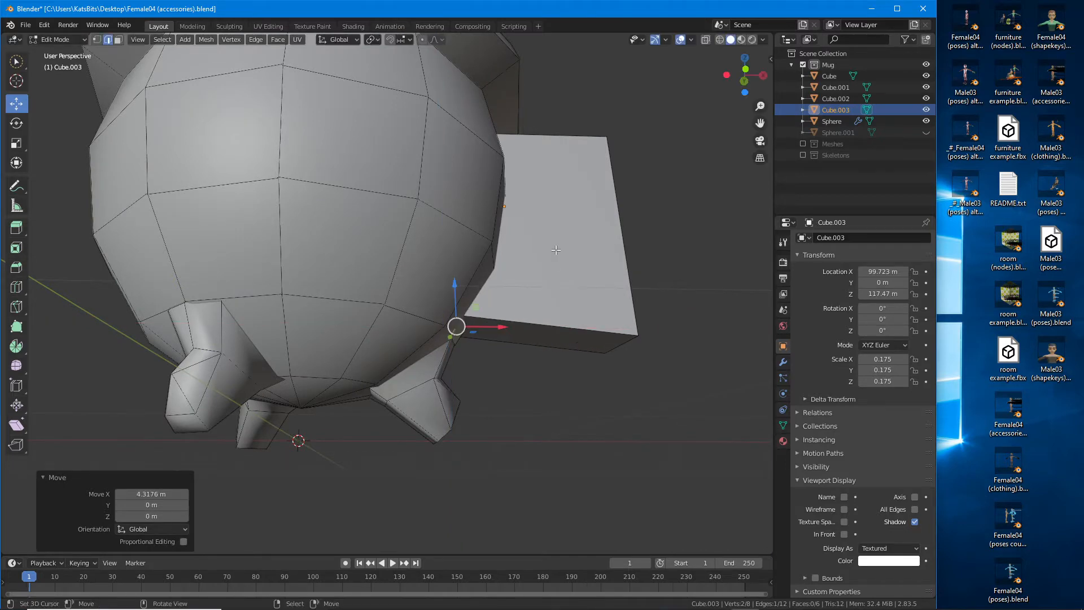
# Step: Raise the block's lower outer edge well up and nudge it slightly toward the mug
pyautogui.moveTo(508, 206); pyautogui.dragTo(543, 288, button='middle')
pyautogui.click(518, 233)
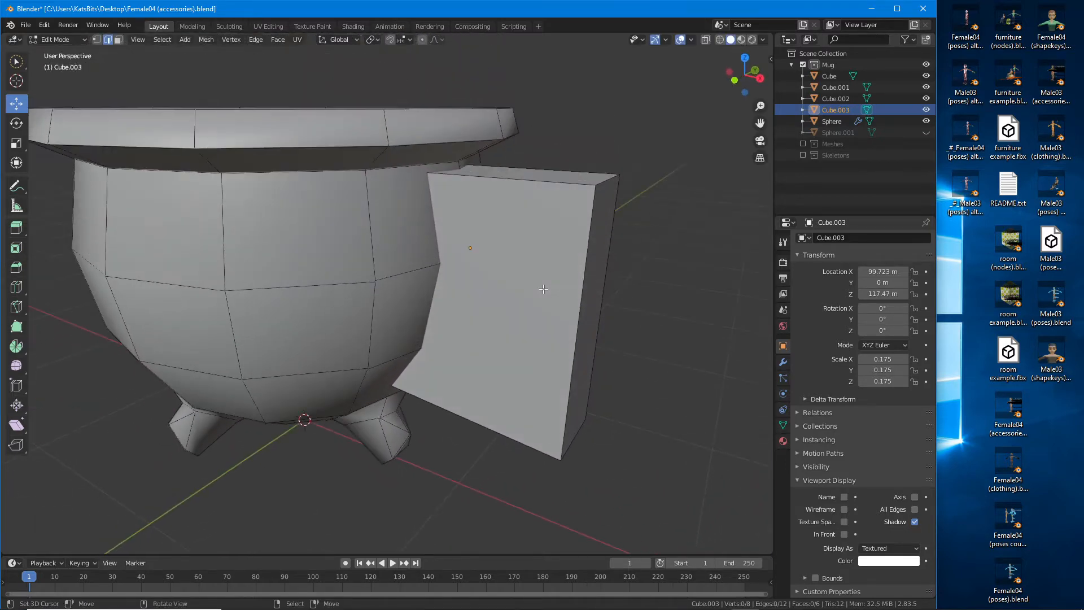
pyautogui.moveTo(577, 443); pyautogui.dragTo(598, 389, button='middle')
pyautogui.moveTo(603, 334); pyautogui.dragTo(600, 254)
pyautogui.moveTo(659, 293)
pyautogui.mouseDown()
pyautogui.moveTo(636, 295)
pyautogui.moveTo(656, 303)
pyautogui.mouseUp()
# Step: Lower the block's upper outer edge 12.86 m and nudge it slightly toward the mug
pyautogui.moveTo(583, 123); pyautogui.dragTo(623, 107, button='middle')
pyautogui.click(539, 163)
pyautogui.moveTo(632, 110); pyautogui.dragTo(634, 147)
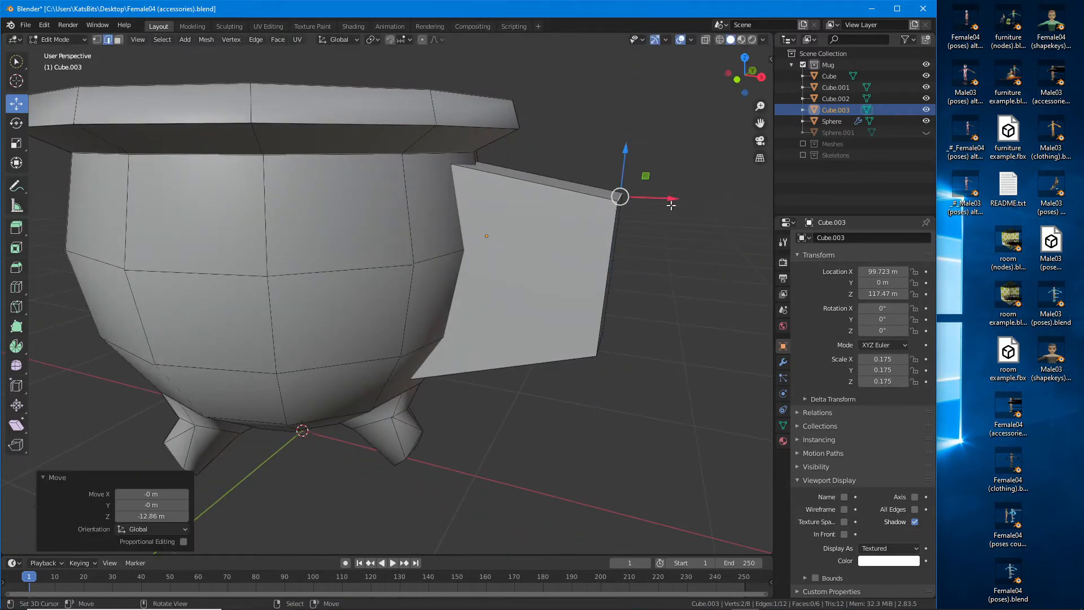
pyautogui.moveTo(672, 202); pyautogui.dragTo(663, 198)
# Step: Shift the block's lower inner edge 5.0762 m further into the mug along X
pyautogui.scroll(-3, 482, 305)
pyautogui.moveTo(483, 305); pyautogui.dragTo(437, 284, button='middle')
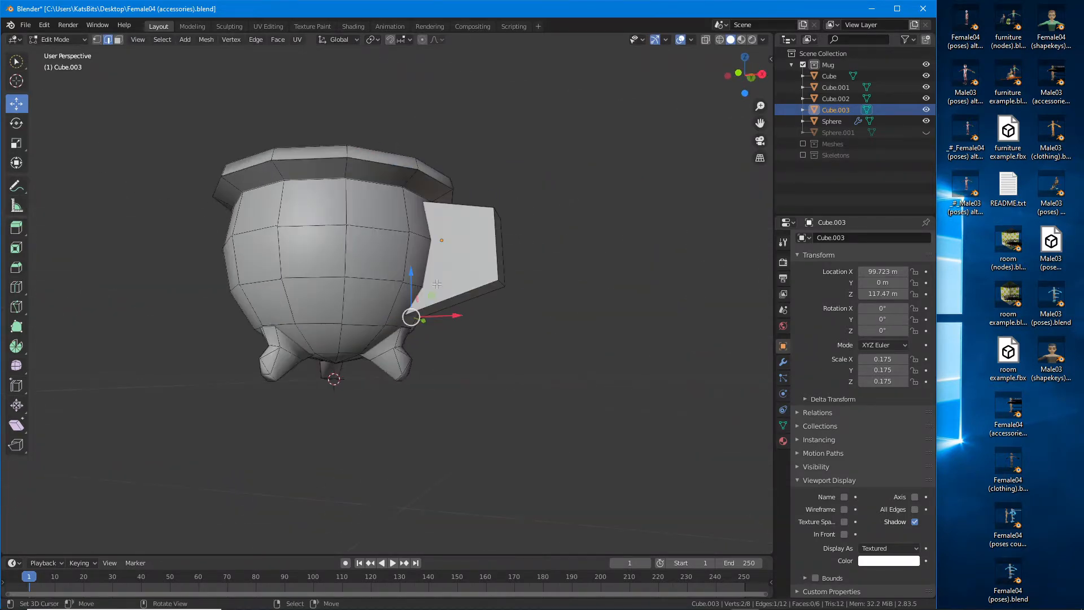
pyautogui.moveTo(410, 272); pyautogui.dragTo(451, 321)
pyautogui.moveTo(451, 321); pyautogui.dragTo(423, 355, button='middle')
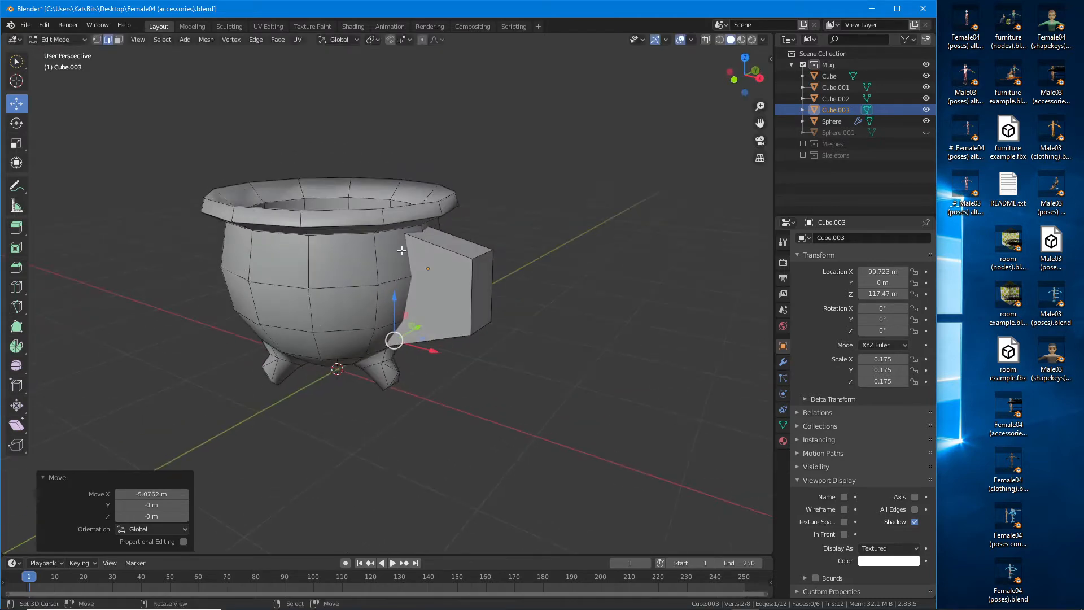
# Step: Move the block's upper inner edge 8.5931 m outward along X, raise it 1.7353 m, and shift it 3.3246 m back toward the mug
pyautogui.scroll(3, 420, 213)
pyautogui.rightClick(432, 198)
pyautogui.moveTo(432, 199); pyautogui.dragTo(446, 223, button='middle')
pyautogui.press('g')
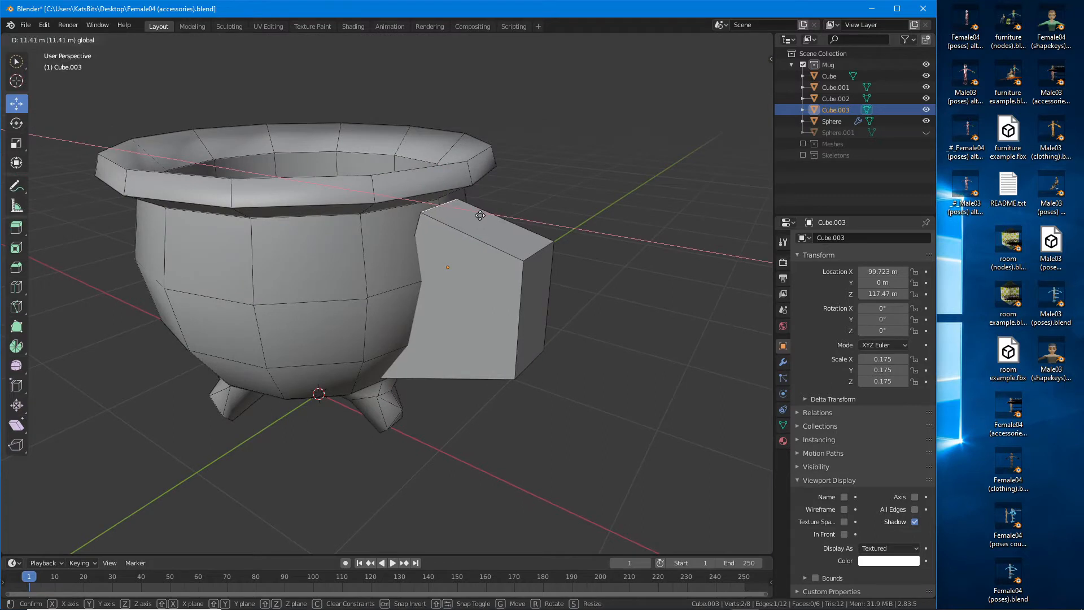
pyautogui.click(436, 198)
pyautogui.press('g')
pyautogui.press('z')
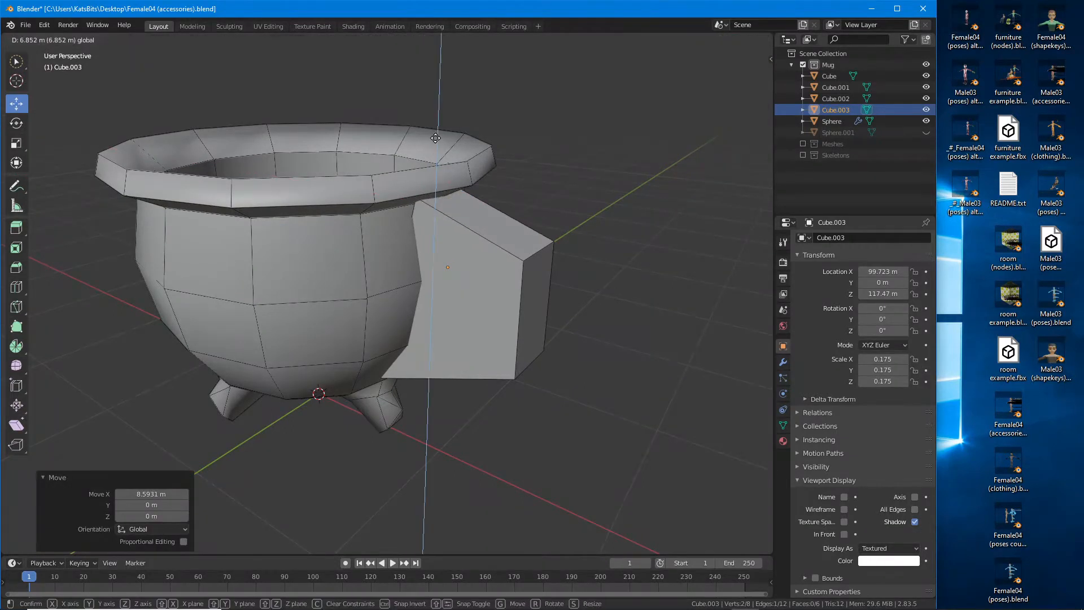
pyautogui.click(436, 152)
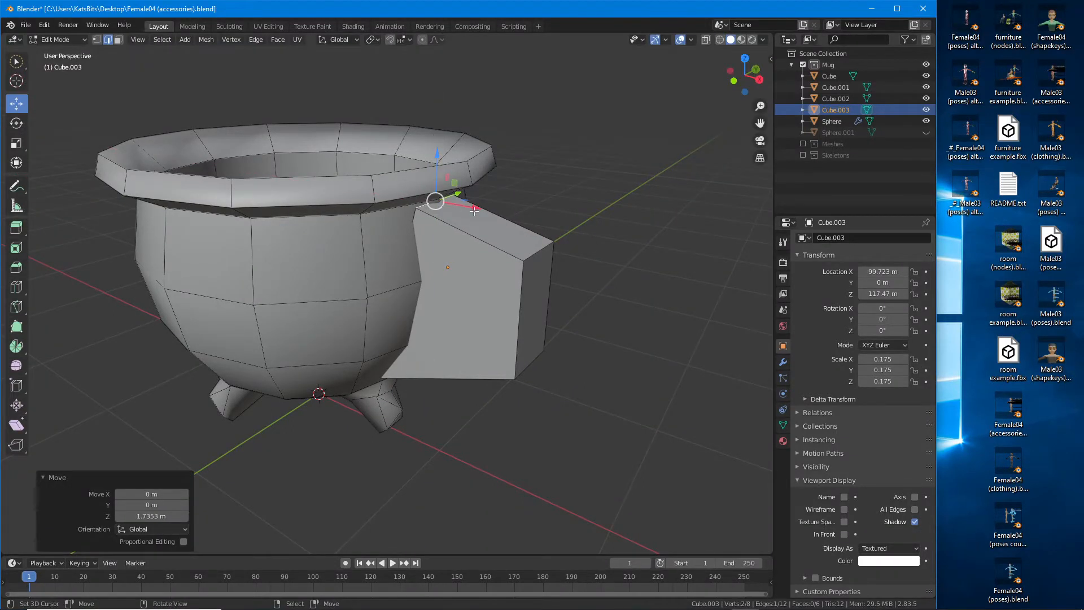
pyautogui.moveTo(474, 210); pyautogui.dragTo(469, 209)
pyautogui.moveTo(447, 342); pyautogui.dragTo(438, 282, button='middle')
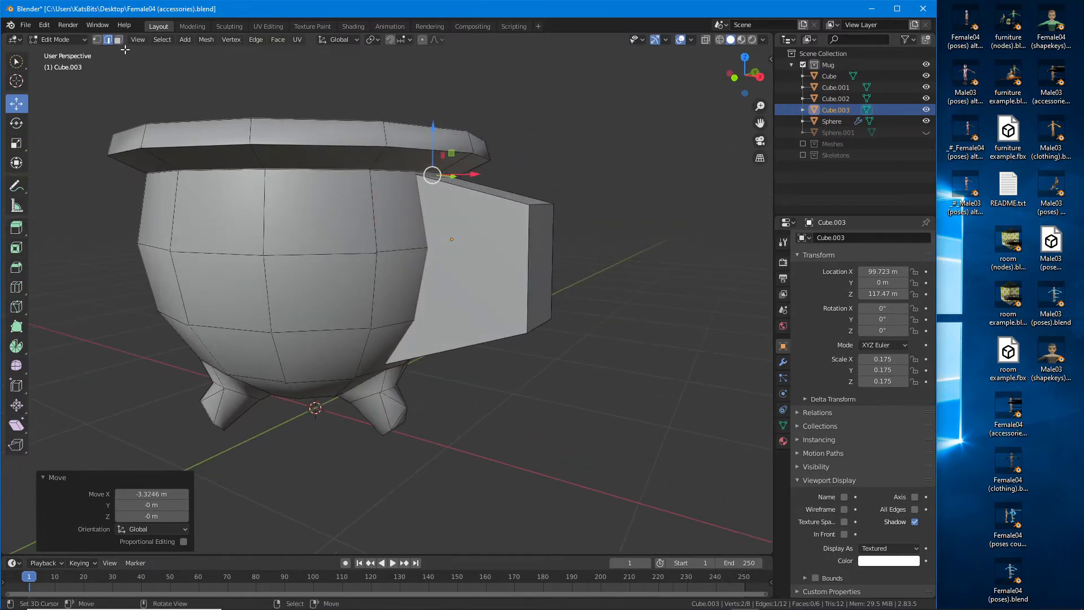
# Step: Select the block's large front side face and inset it with a thickness of 78.72 m
pyautogui.click(423, 238)
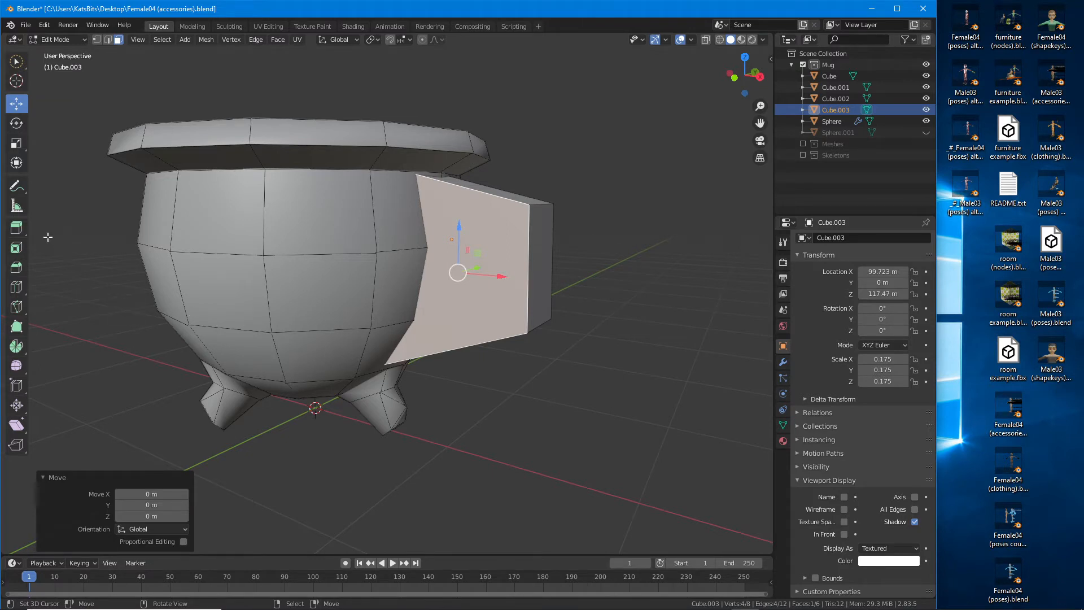
pyautogui.click(18, 250)
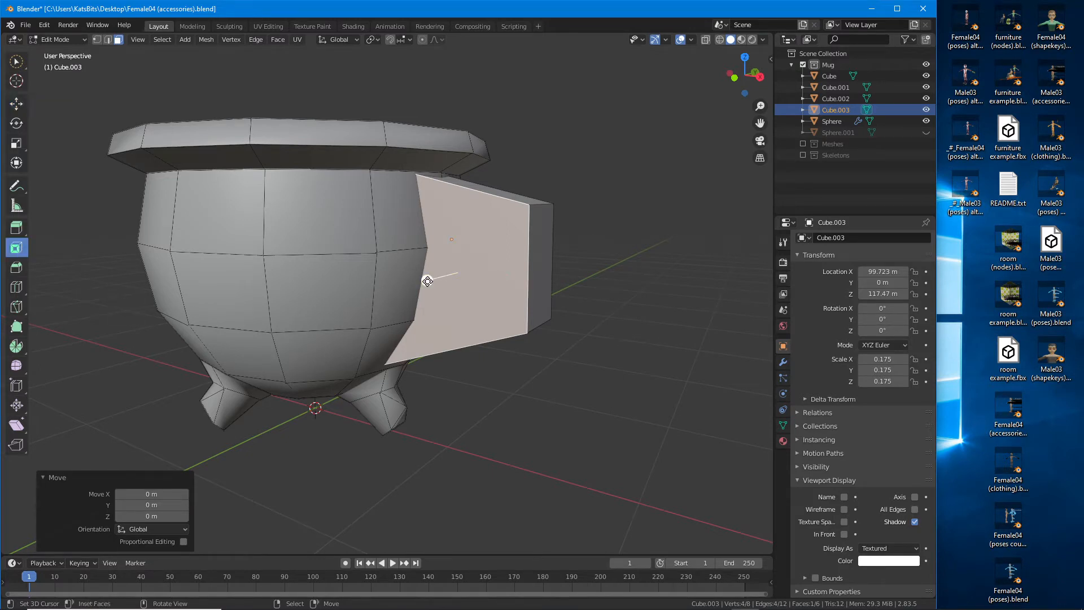
pyautogui.moveTo(427, 281); pyautogui.dragTo(451, 268)
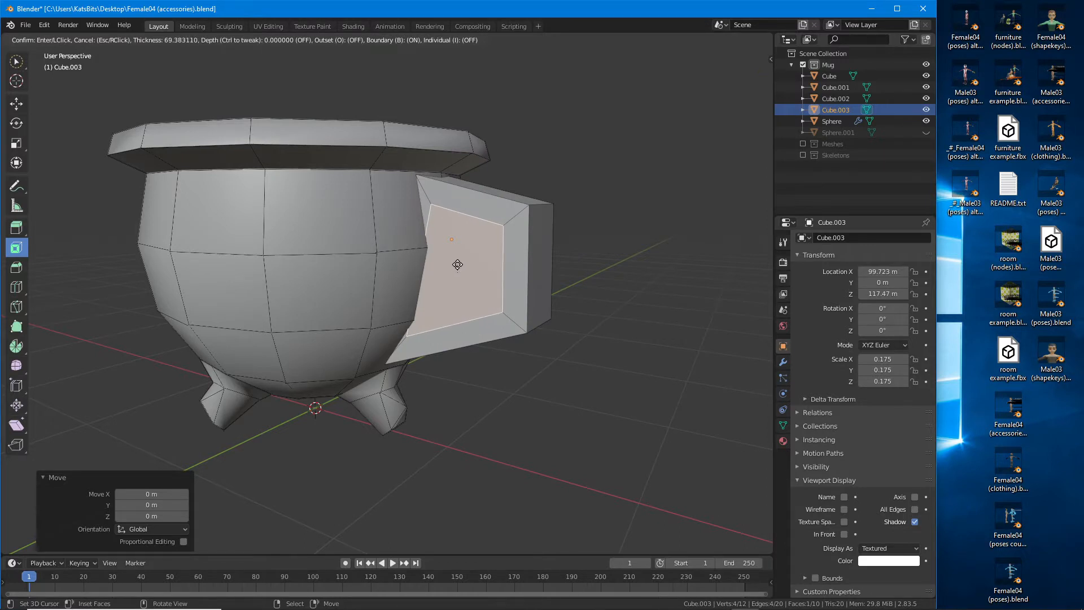
pyautogui.moveTo(457, 264); pyautogui.dragTo(455, 269)
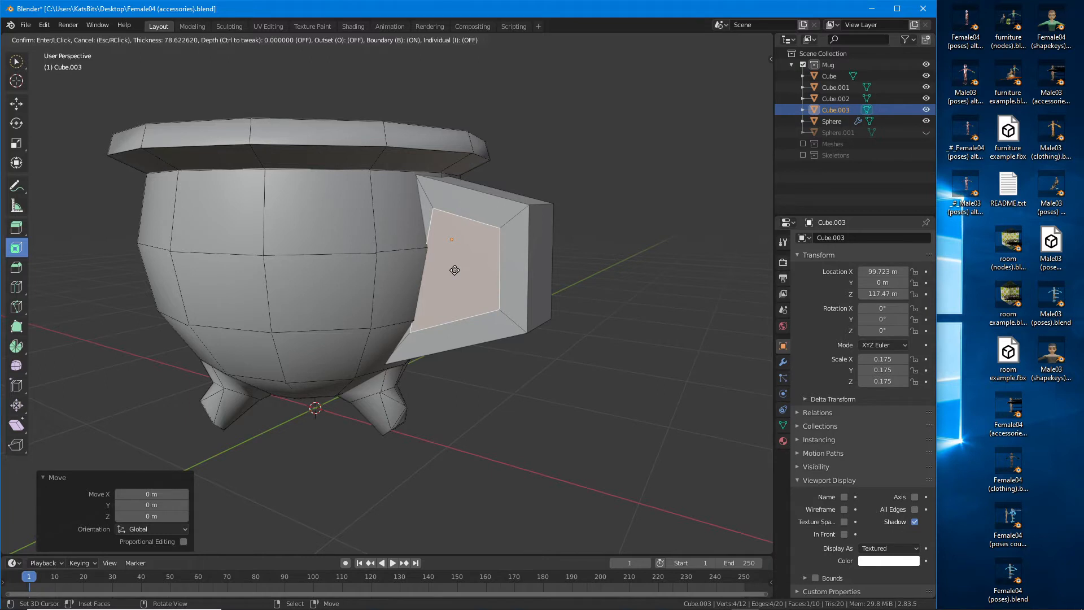
pyautogui.moveTo(455, 269); pyautogui.dragTo(457, 268)
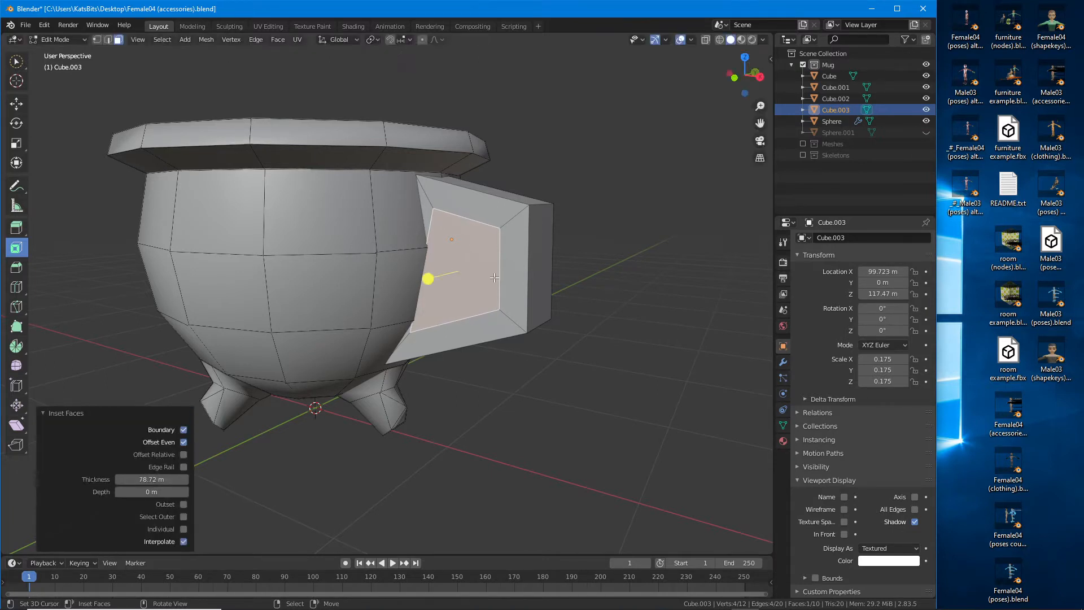
# Step: Undo the last inset and inset the handle block's front side face again with a thickness of exactly 80 m
pyautogui.hotkey('ctrl', 'z')
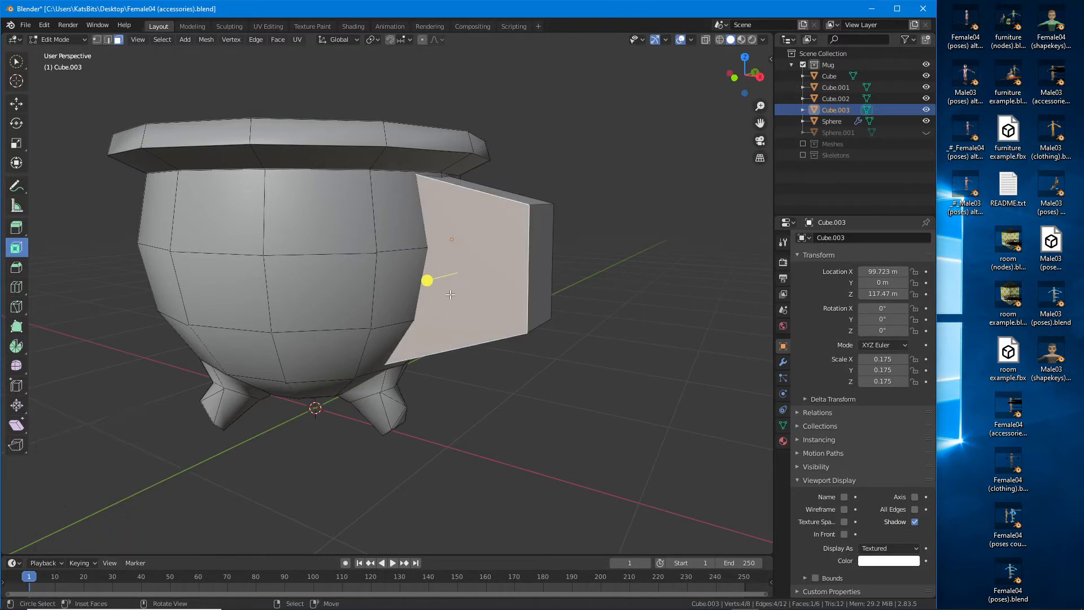
pyautogui.moveTo(428, 280); pyautogui.dragTo(441, 274)
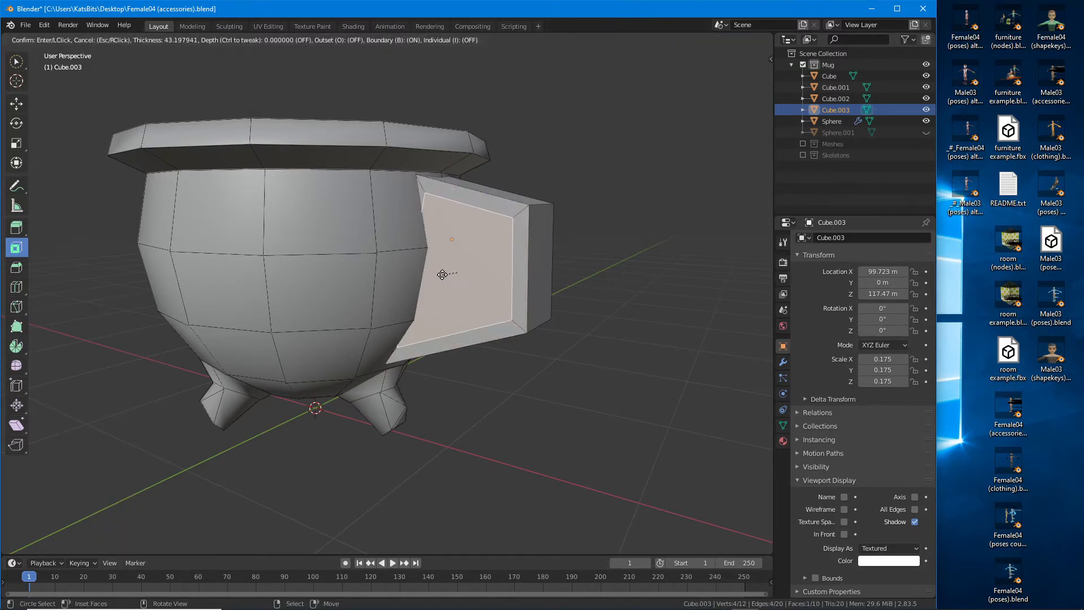
pyautogui.write('80')
pyautogui.click(442, 274)
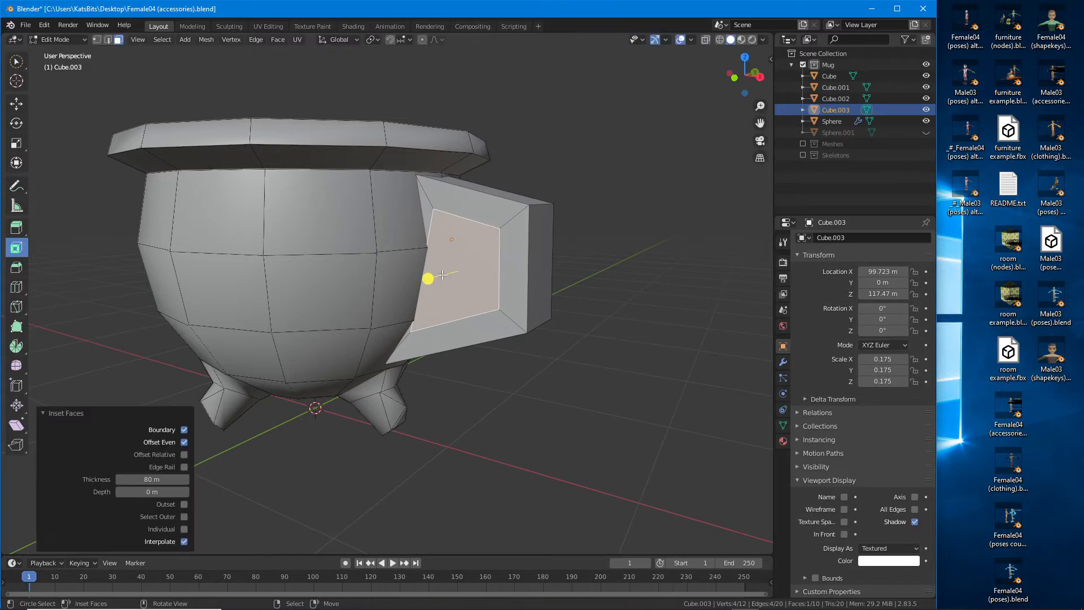
# Step: Inset the handle block's opposite side face with the same 80 m thickness
pyautogui.moveTo(435, 277); pyautogui.dragTo(264, 277, button='middle')
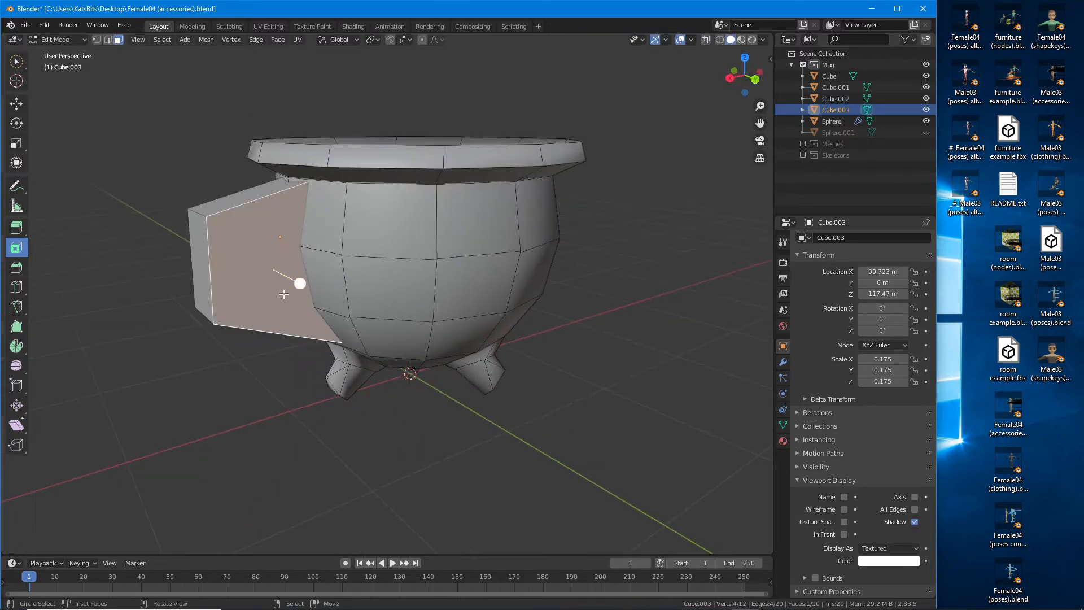
pyautogui.moveTo(301, 282); pyautogui.dragTo(297, 273)
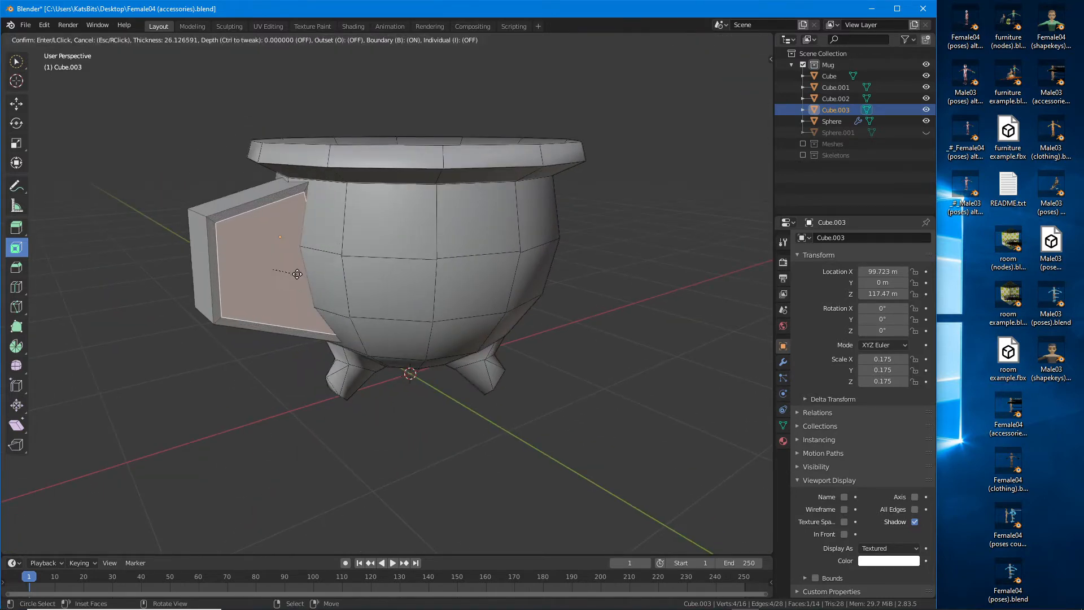
pyautogui.write('80')
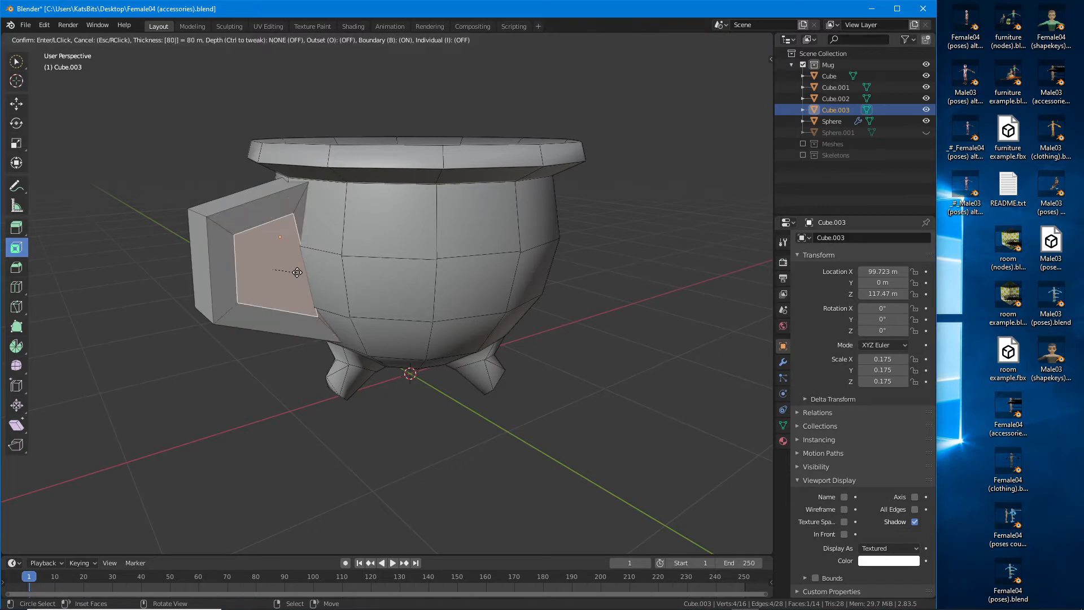
pyautogui.click(296, 272)
# Step: Delete the inset centre faces on both sides of the handle block to open a hole through it
pyautogui.moveTo(245, 270); pyautogui.dragTo(213, 256, button='middle')
pyautogui.hotkey('alt', 'a')
pyautogui.click(444, 276)
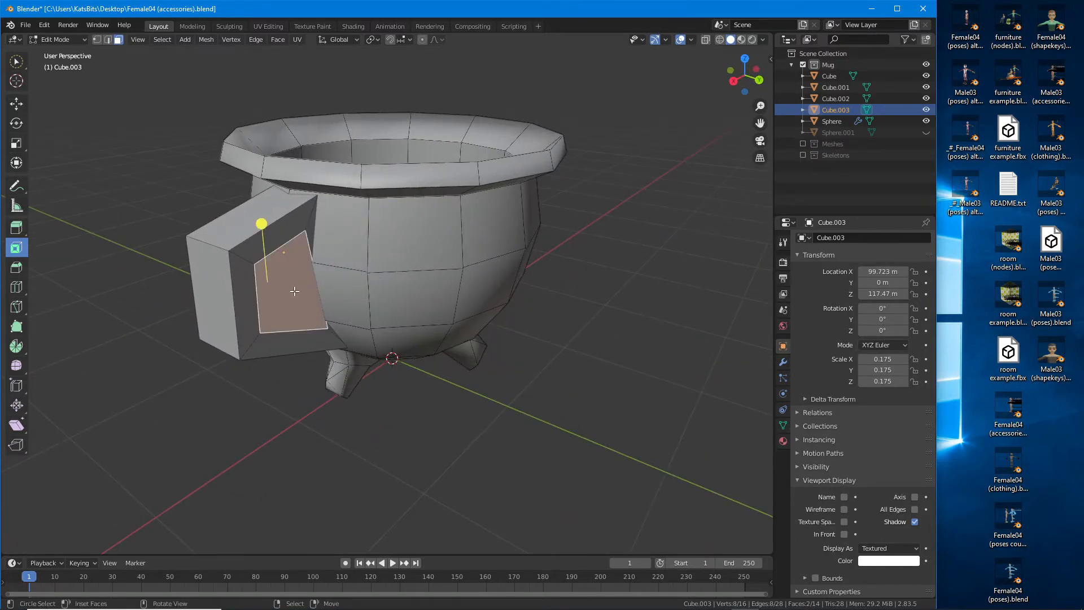
pyautogui.press('x')
pyautogui.click(248, 316)
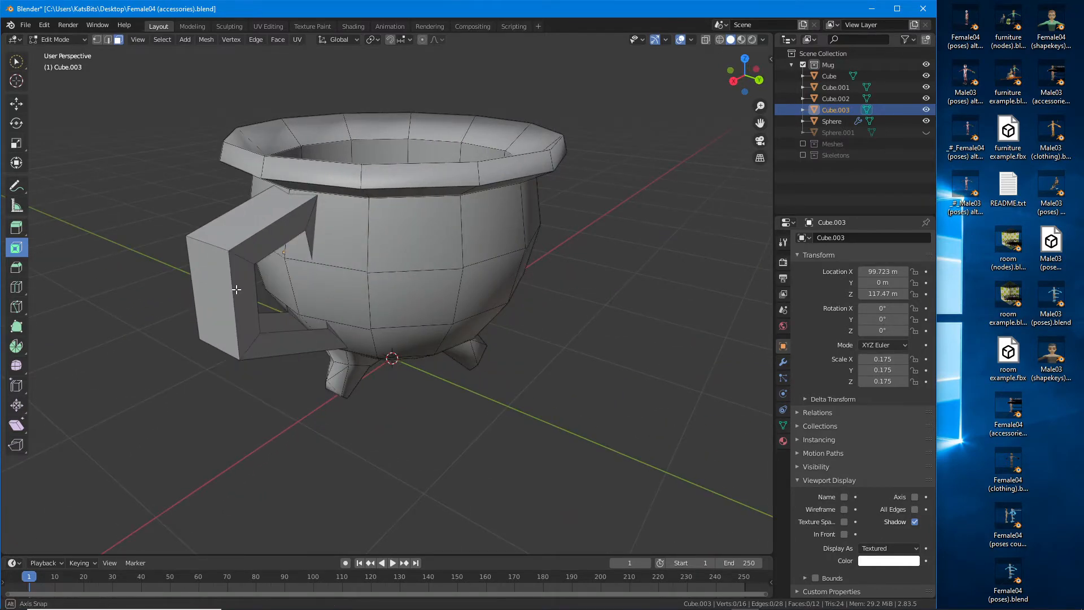
# Step: Move the whole handle object 100 m outward along X, clear of the mug
pyautogui.moveTo(248, 317); pyautogui.dragTo(441, 272, button='middle')
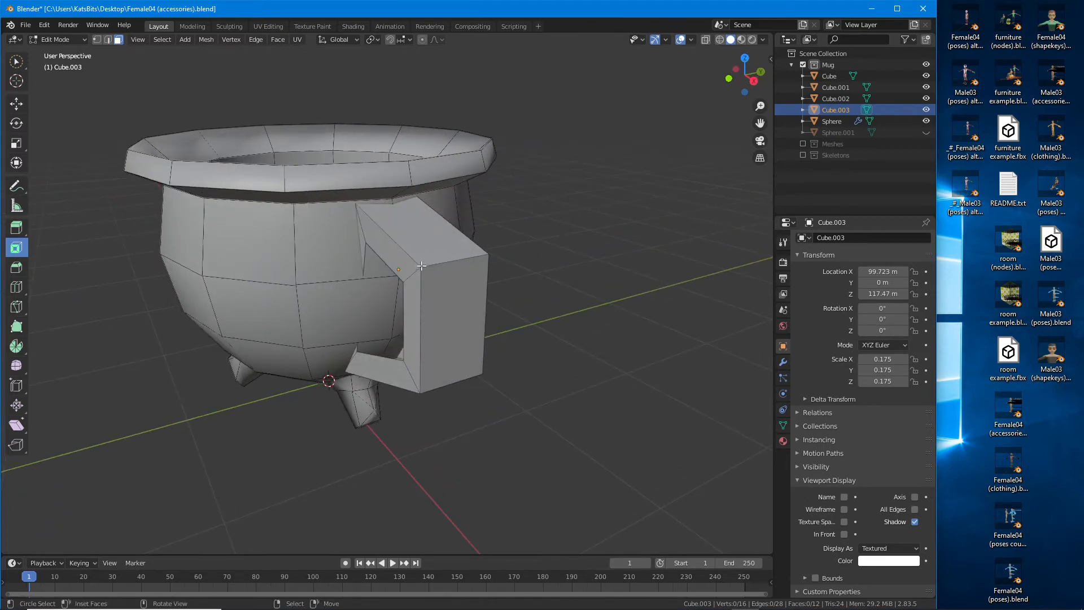
pyautogui.moveTo(422, 265); pyautogui.dragTo(495, 318, button='middle')
pyautogui.press('Tab')
pyautogui.keyDown('ctrl'); pyautogui.moveTo(485, 287); pyautogui.dragTo(574, 306); pyautogui.keyUp('ctrl')
pyautogui.keyDown('shift'); pyautogui.moveTo(576, 305); pyautogui.dragTo(398, 300, button='middle'); pyautogui.keyUp('shift')
pyautogui.scroll(1, 332, 255)
# Step: Delete the three faces forming the handle's mug-facing upright, leaving an open C-shape
pyautogui.press('Tab')
pyautogui.rightClick(317, 258)
pyautogui.keyDown('shift'); pyautogui.rightClick(330, 283); pyautogui.keyUp('shift')
pyautogui.keyDown('shift'); pyautogui.rightClick(344, 286); pyautogui.keyUp('shift')
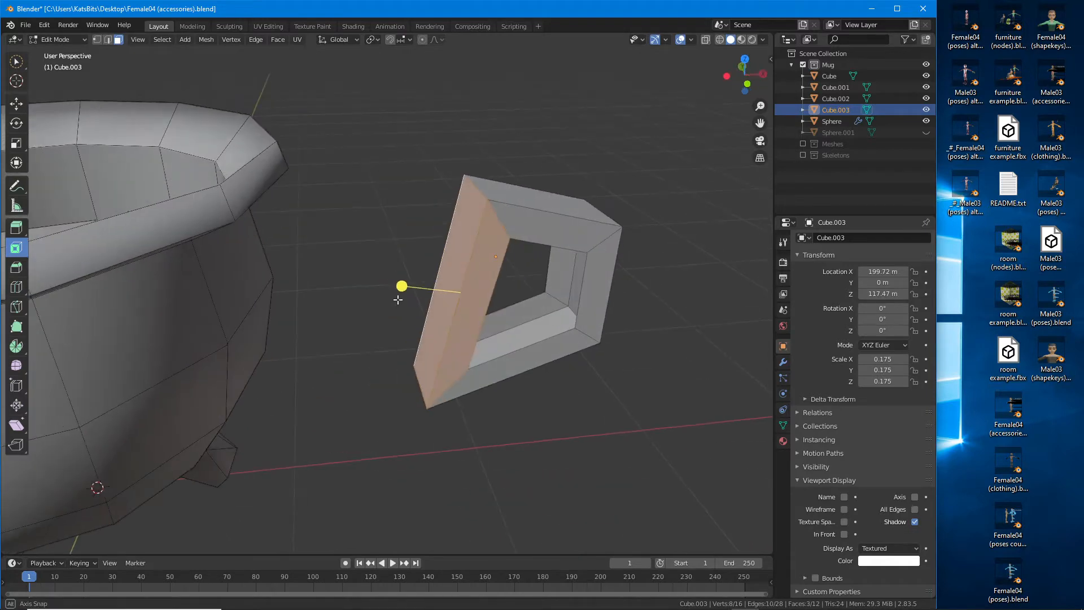
pyautogui.press('x')
pyautogui.click(364, 301)
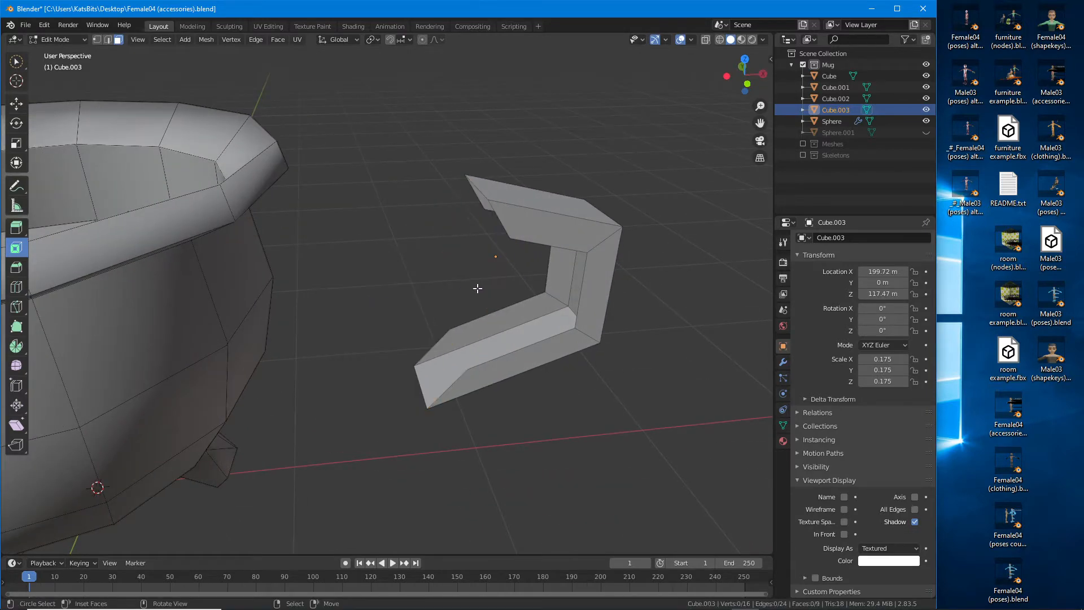
# Step: Fill the handle's missing upper, vertical and lower inner walls with new faces between their opposite edges
pyautogui.moveTo(544, 288); pyautogui.dragTo(433, 261, button='middle')
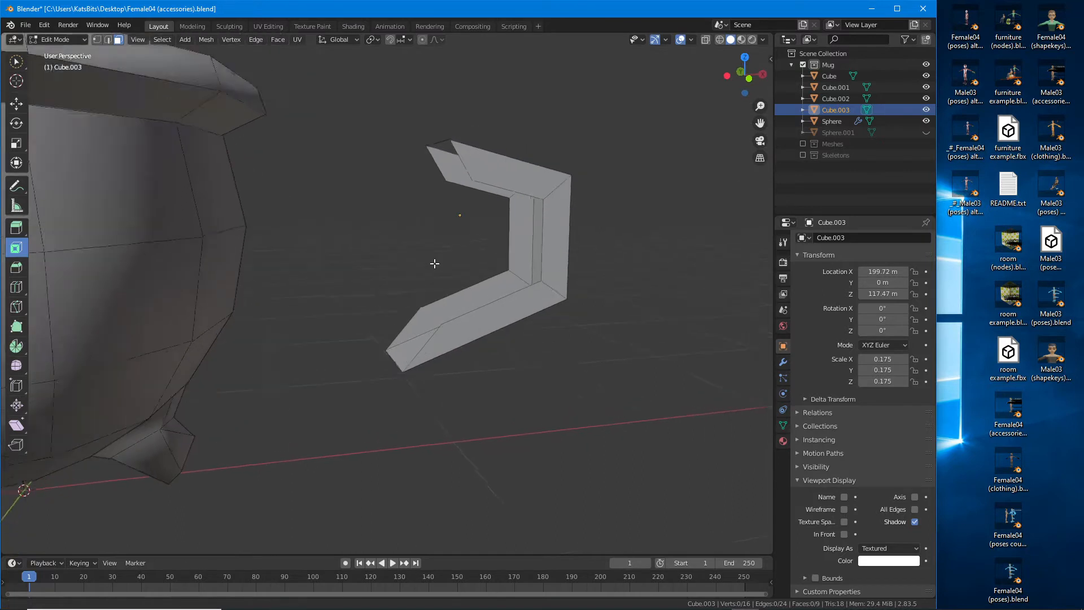
pyautogui.scroll(2, 472, 237)
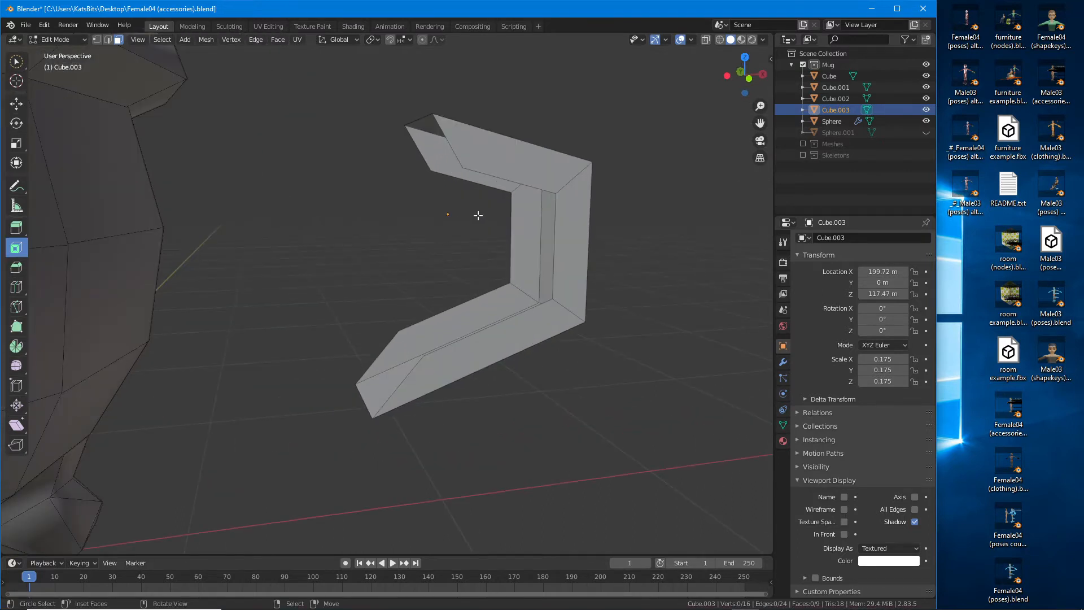
pyautogui.keyDown('shift'); pyautogui.click(483, 181); pyautogui.keyUp('shift')
pyautogui.press('f')
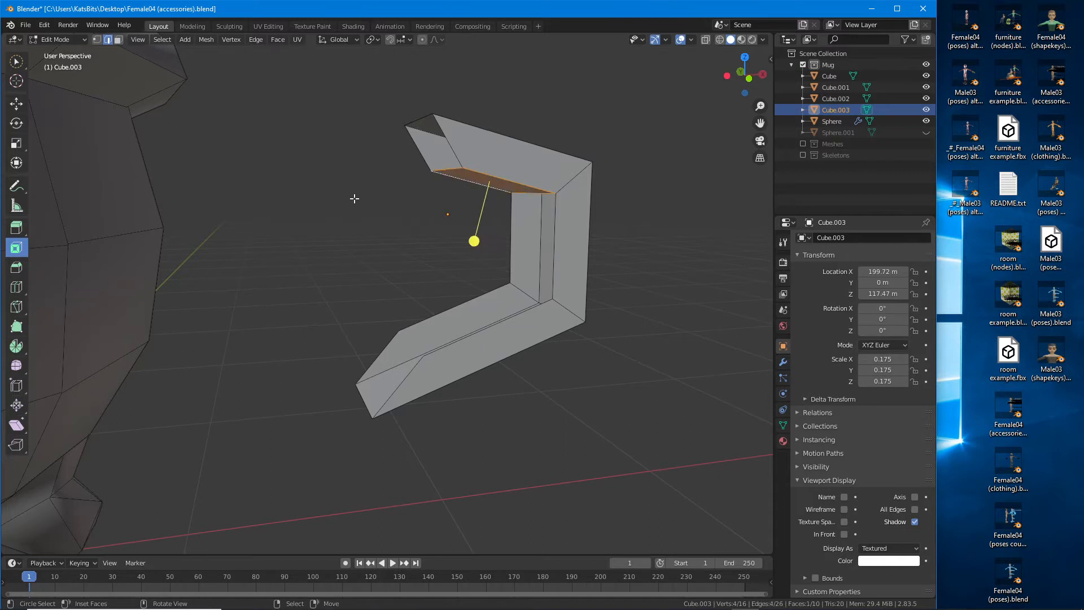
pyautogui.click(17, 104)
pyautogui.click(509, 239)
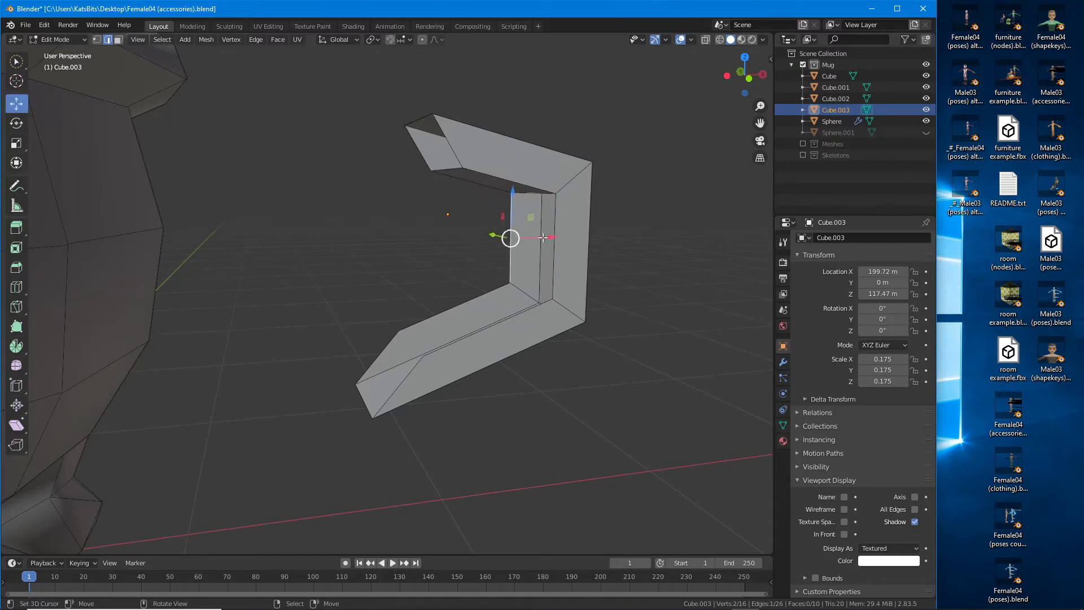
pyautogui.keyDown('shift'); pyautogui.click(553, 240); pyautogui.keyUp('shift')
pyautogui.press('f')
pyautogui.click(527, 310)
pyautogui.keyDown('shift'); pyautogui.rightClick(465, 295); pyautogui.keyUp('shift')
pyautogui.press('f')
# Step: Add one centred loop cut along the handle's outer faces and another along its inner faces
pyautogui.moveTo(474, 310); pyautogui.dragTo(388, 332, button='middle')
pyautogui.hotkey('ctrl', 'r')
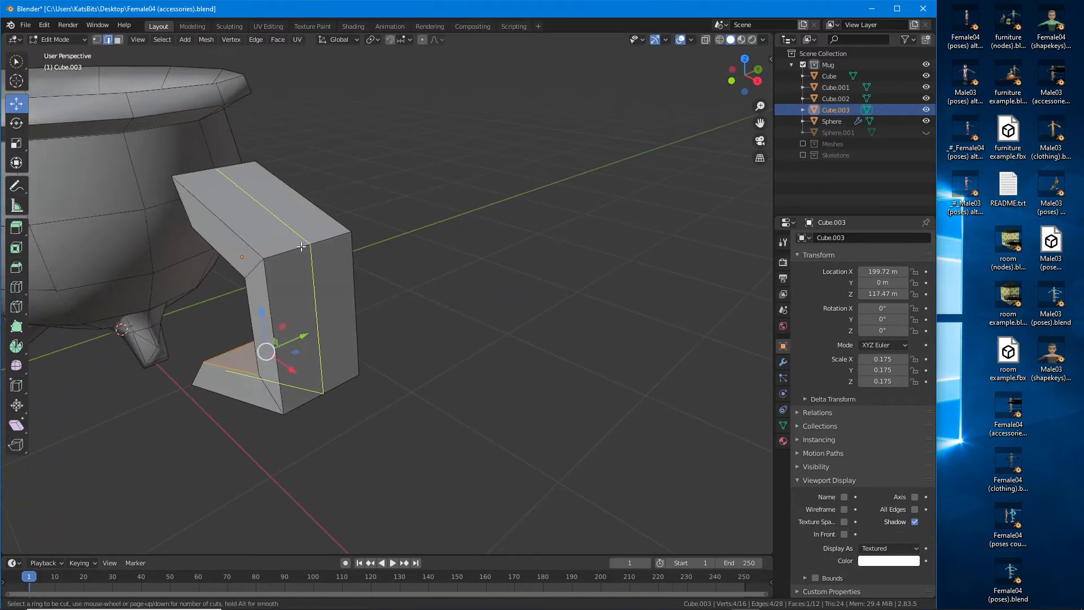
pyautogui.click(288, 264)
pyautogui.rightClick(296, 274)
pyautogui.moveTo(297, 274); pyautogui.dragTo(352, 367, button='middle')
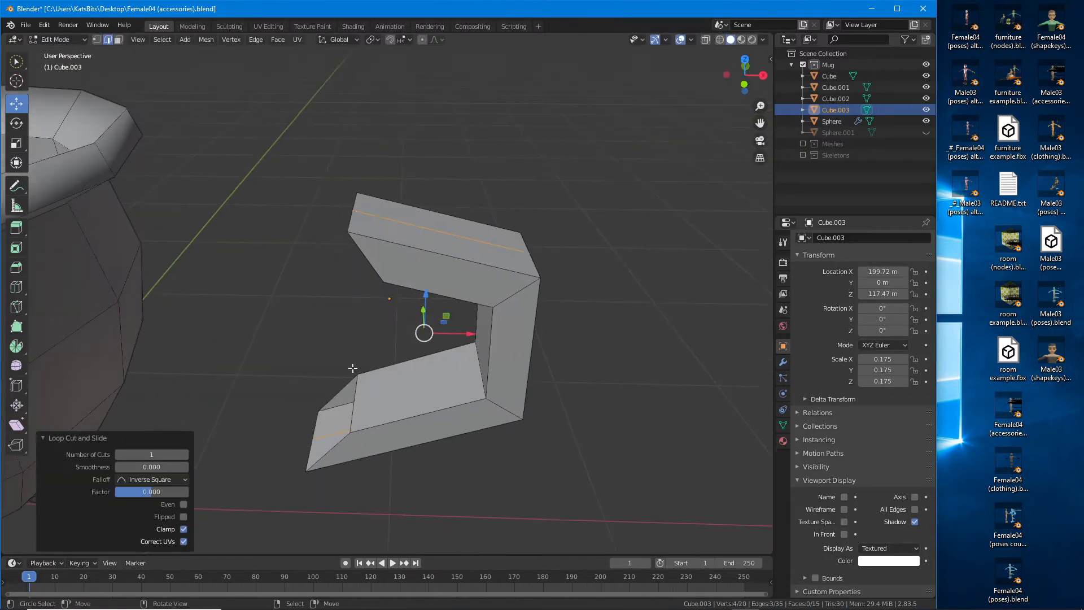
pyautogui.hotkey('ctrl', 'r')
pyautogui.click(477, 365)
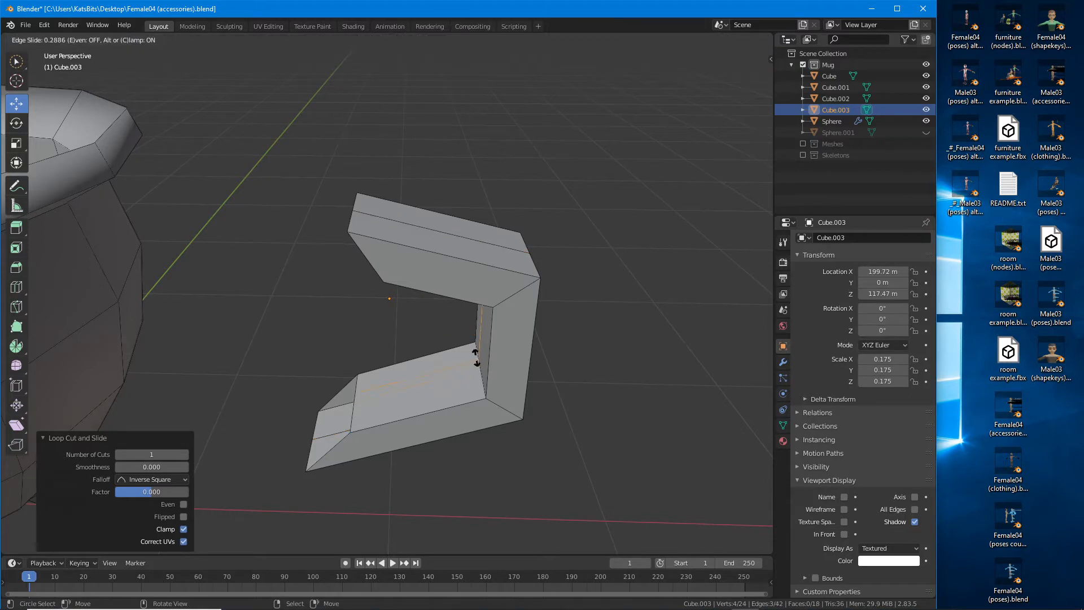
pyautogui.rightClick(480, 359)
# Step: Try edge-sliding the handle's two outer corner loops by a factor of -1
pyautogui.moveTo(479, 358); pyautogui.dragTo(269, 259, button='middle')
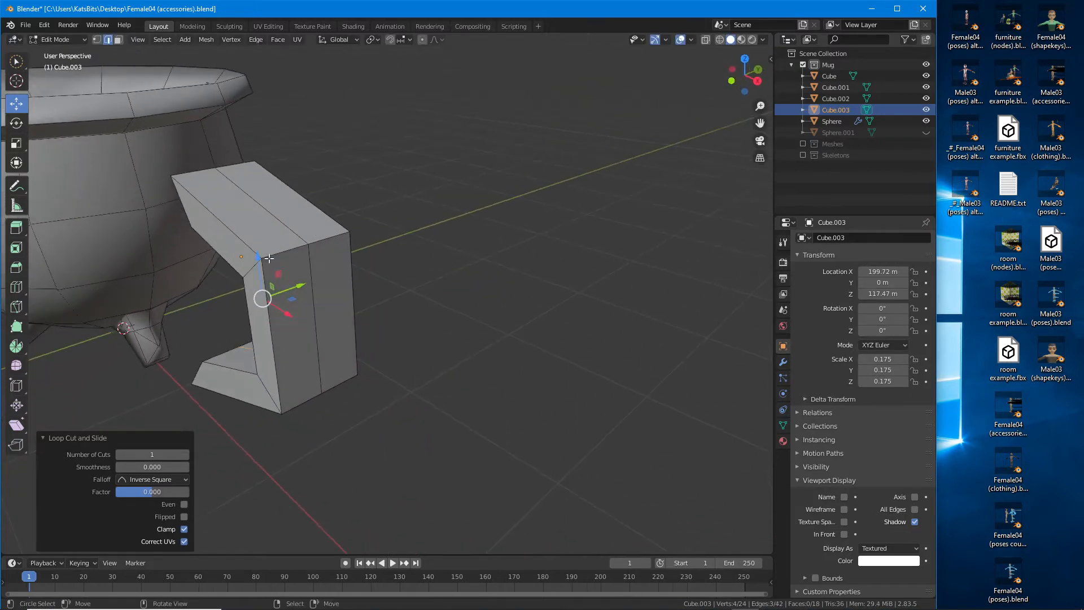
pyautogui.click(264, 233)
pyautogui.keyDown('shift'); pyautogui.click(326, 211); pyautogui.keyUp('shift')
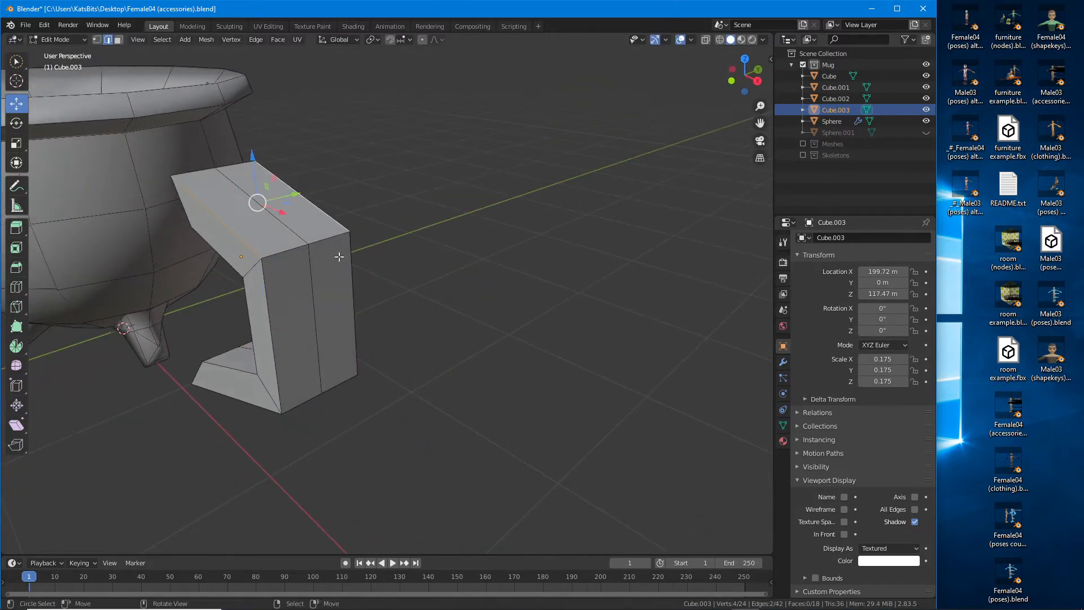
pyautogui.keyDown('shift'); pyautogui.click(271, 309); pyautogui.keyUp('shift')
pyautogui.press('g')
pyautogui.press('g')
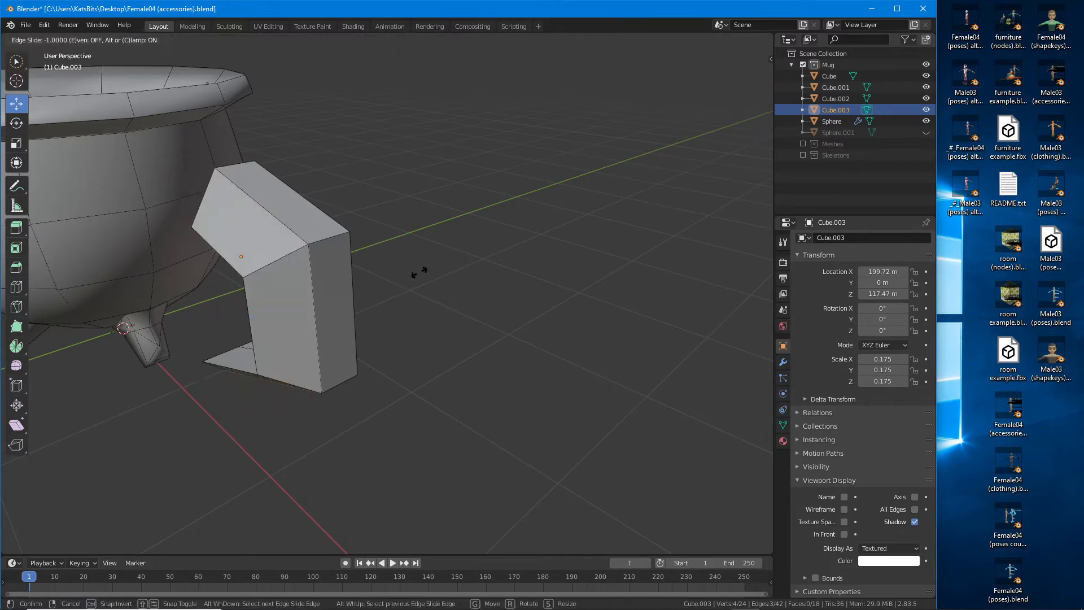
pyautogui.click(425, 269)
pyautogui.keyDown('alt'); pyautogui.rightClick(343, 225); pyautogui.keyUp('alt')
pyautogui.press('g')
pyautogui.press('g')
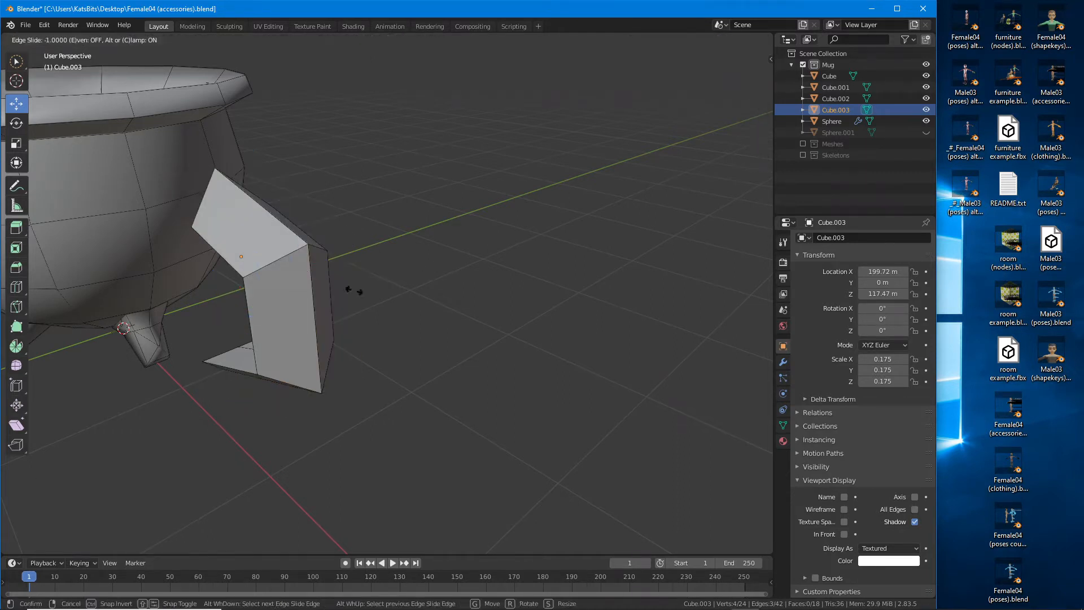
pyautogui.click(285, 308)
pyautogui.moveTo(285, 308); pyautogui.dragTo(431, 322, button='middle')
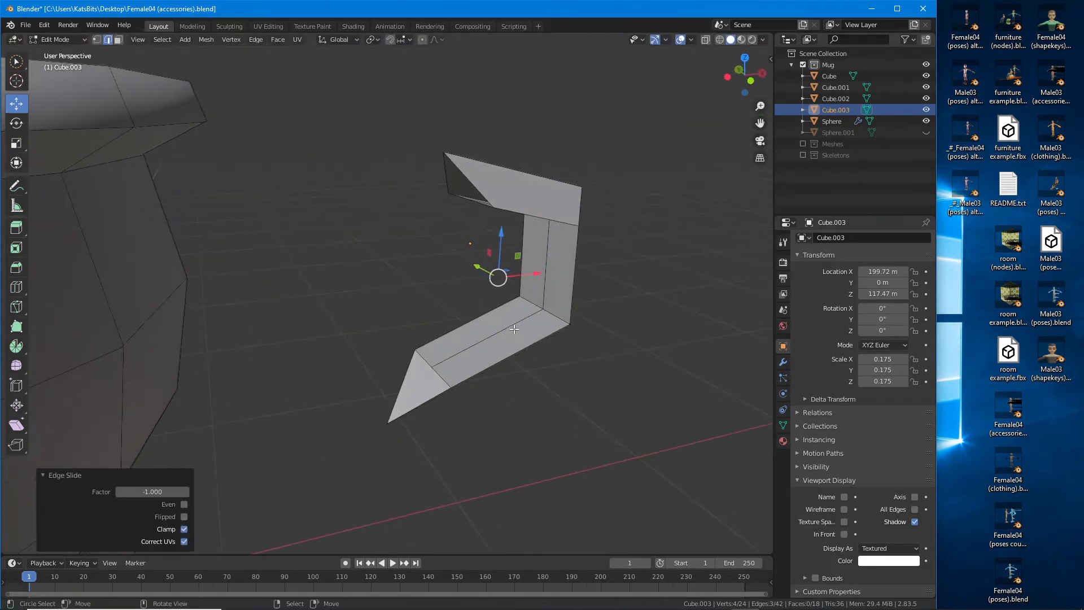
# Step: Add a centred loop cut along each of the handle's two side faces
pyautogui.moveTo(514, 329); pyautogui.dragTo(305, 287, button='middle')
pyautogui.hotkey('ctrl', 'r')
pyautogui.click(395, 236)
pyautogui.rightClick(395, 237)
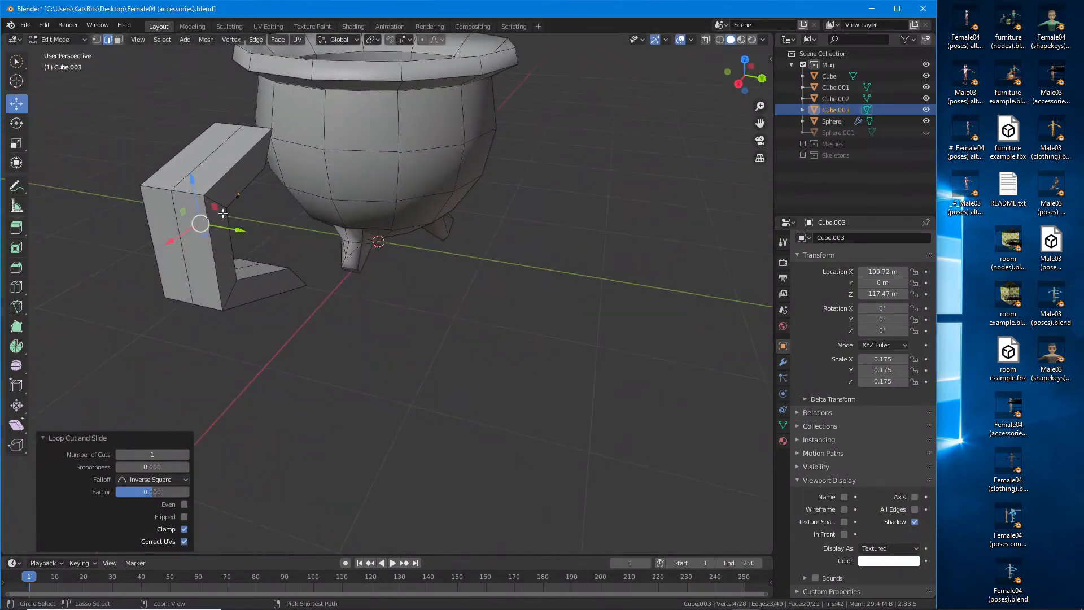
pyautogui.hotkey('ctrl', 'r')
pyautogui.click(219, 204)
pyautogui.rightClick(219, 204)
# Step: Edge-slide the outer and inner corner loops on the handle's +Y side fully onto that side's centre loop
pyautogui.moveTo(220, 217); pyautogui.dragTo(225, 230, button='middle')
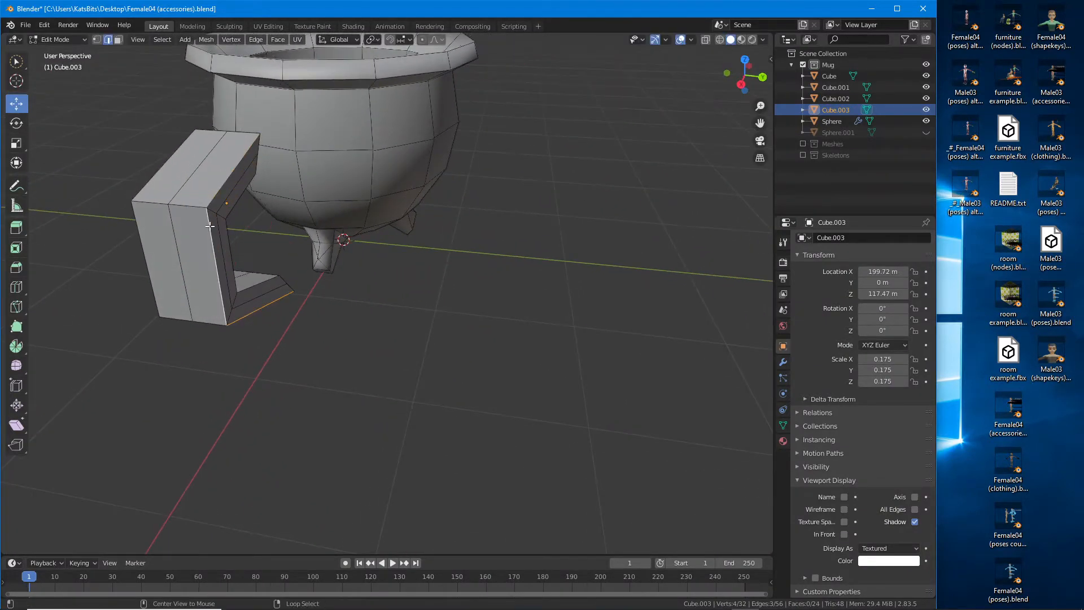
pyautogui.press('g')
pyautogui.press('g')
pyautogui.click(310, 239)
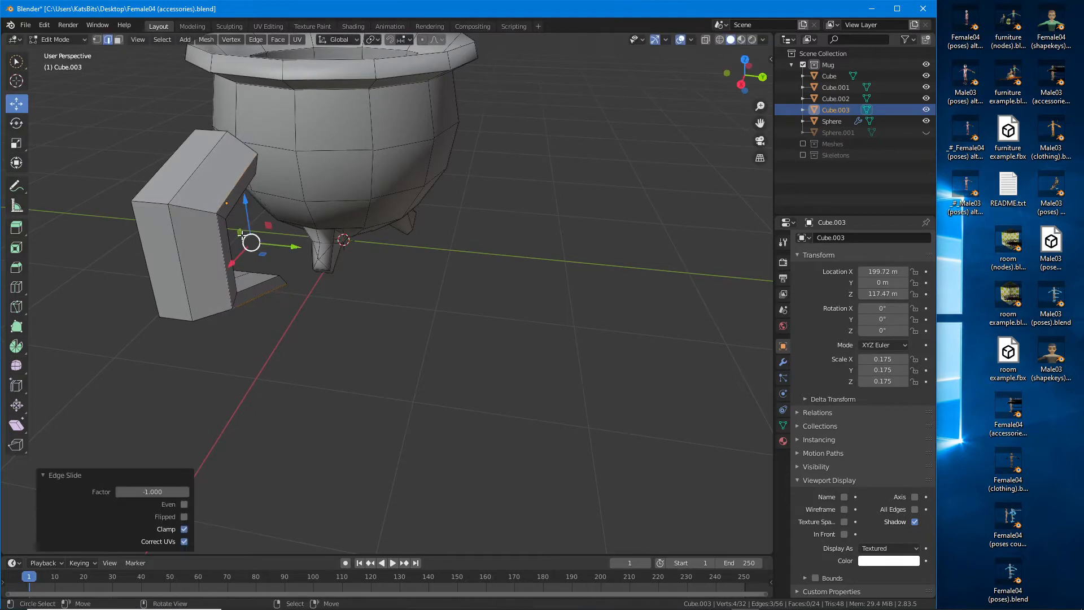
pyautogui.keyDown('alt'); pyautogui.click(232, 236); pyautogui.keyUp('alt')
pyautogui.press('g')
pyautogui.press('g')
pyautogui.click(147, 255)
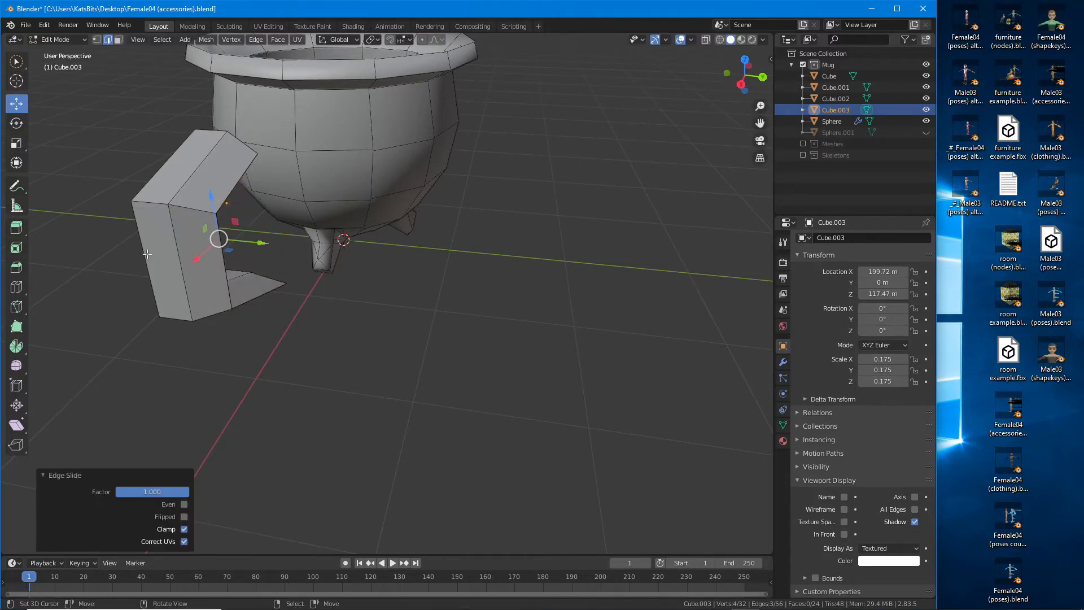
# Step: Edge-slide the inner and outer corner loops on the handle's -Y side fully onto that side's centre loop
pyautogui.moveTo(147, 256); pyautogui.dragTo(361, 234, button='middle')
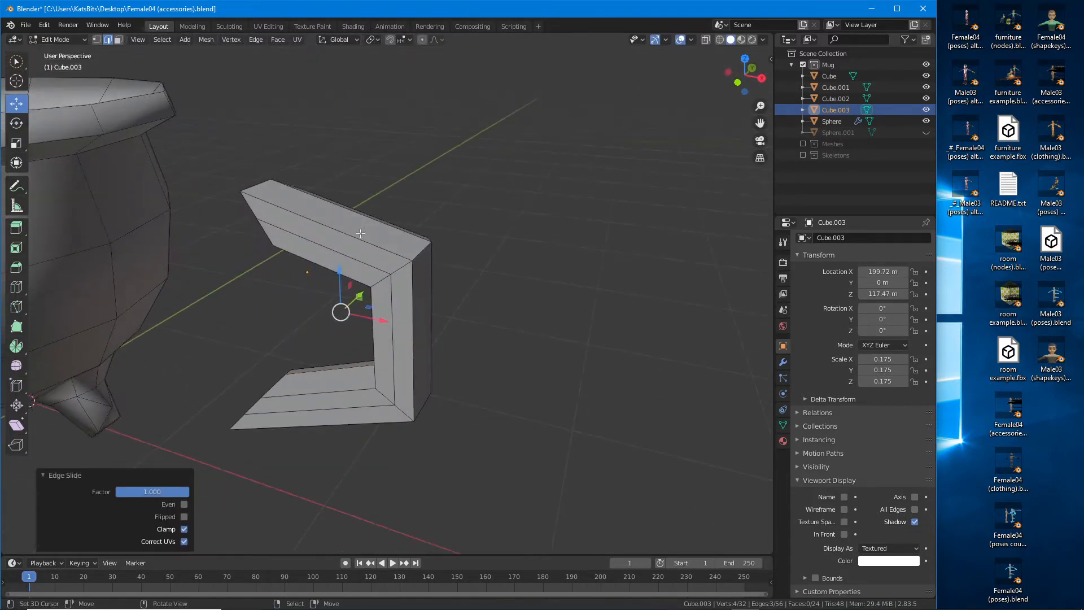
pyautogui.keyDown('alt'); pyautogui.click(350, 276); pyautogui.keyUp('alt')
pyautogui.moveTo(359, 306); pyautogui.dragTo(417, 310, button='middle')
pyautogui.press('g')
pyautogui.press('g')
pyautogui.click(527, 356)
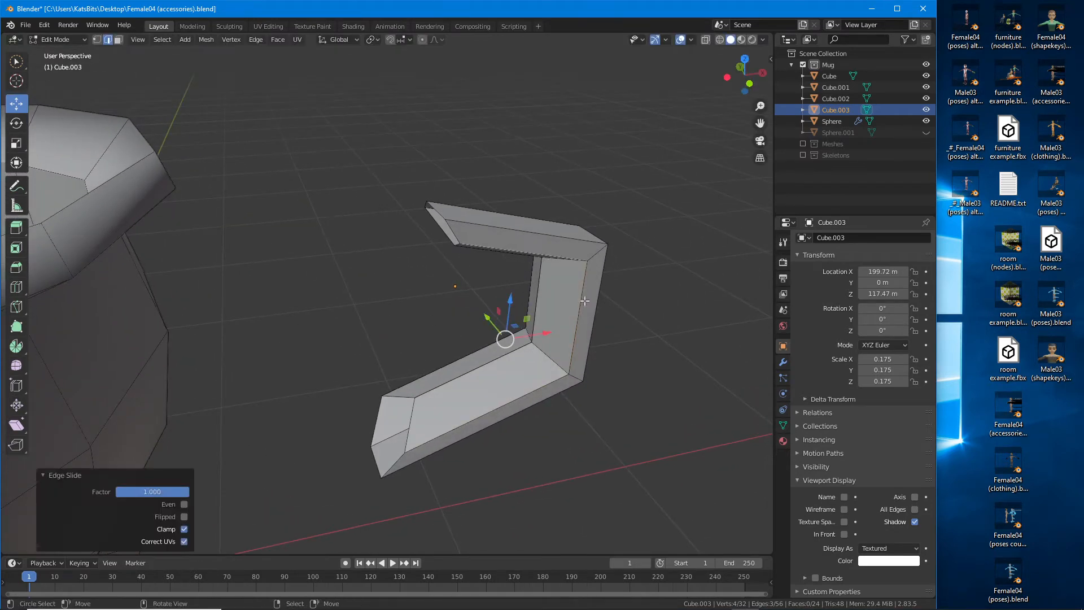
pyautogui.keyDown('alt'); pyautogui.click(566, 242); pyautogui.keyUp('alt')
pyautogui.press('g')
pyautogui.press('g')
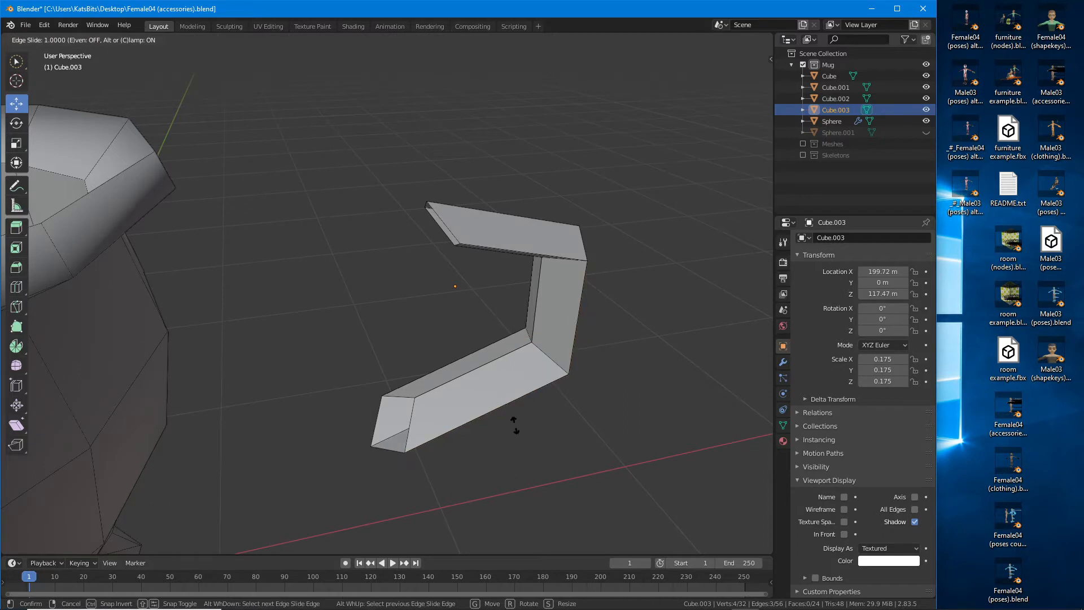
pyautogui.click(513, 424)
# Step: Select the entire handle mesh and merge its overlapping vertices by distance
pyautogui.moveTo(513, 423); pyautogui.dragTo(387, 353, button='middle')
pyautogui.press('a')
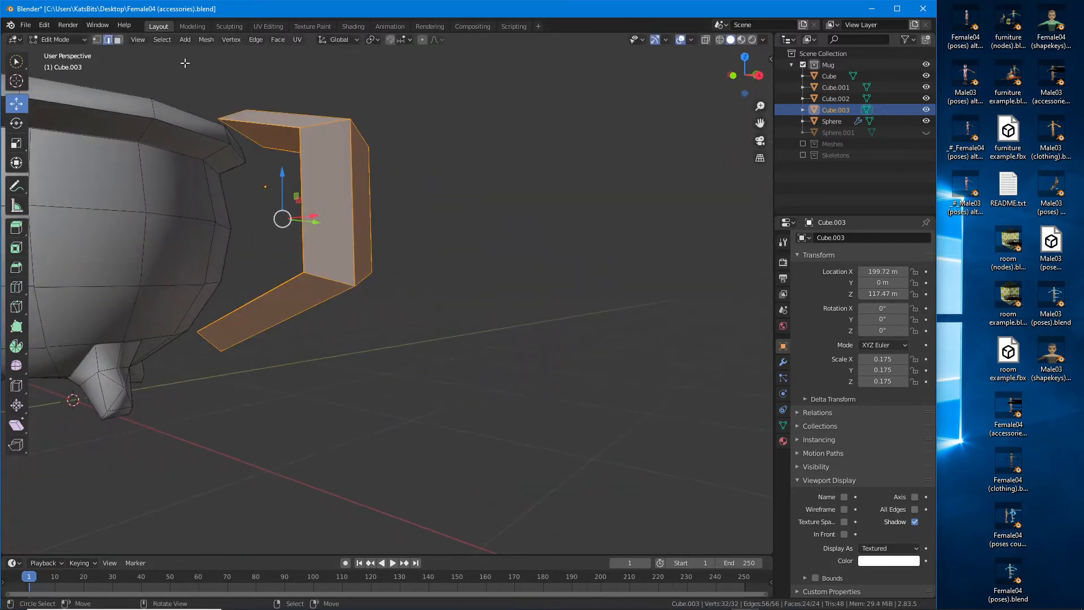
pyautogui.click(206, 40)
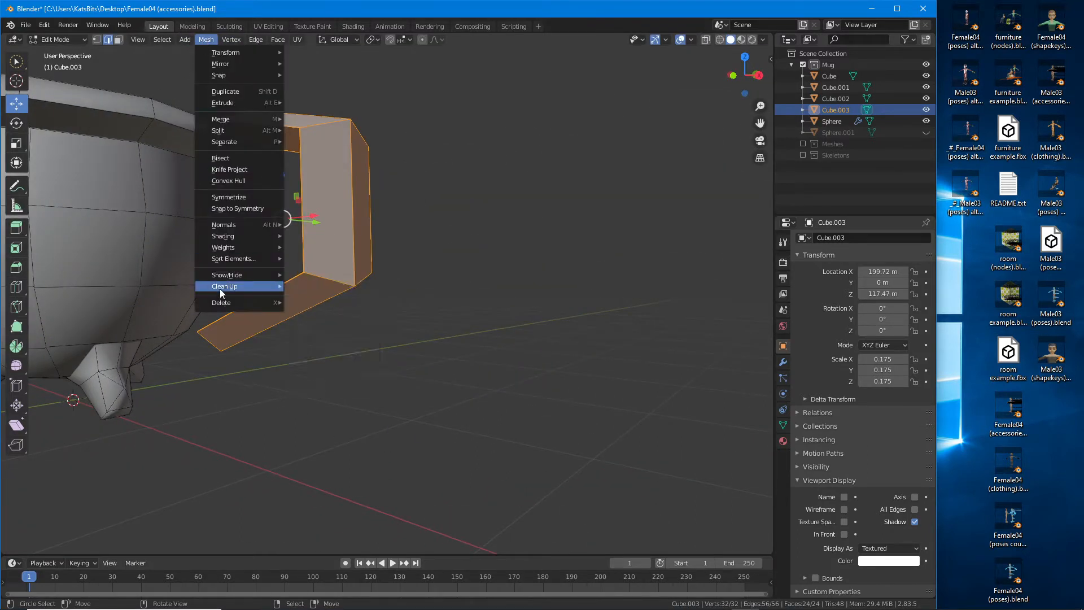
pyautogui.moveTo(246, 286)
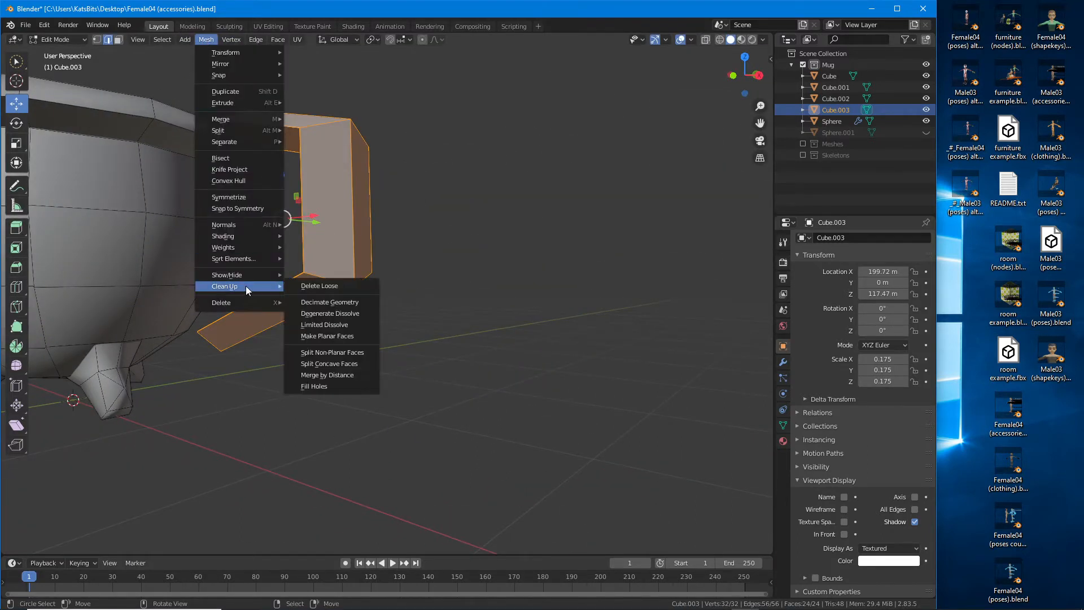
pyautogui.click(318, 375)
# Step: Scale the handle's two side edge loops slightly closer together along the Y axis
pyautogui.moveTo(308, 341); pyautogui.dragTo(344, 320, button='middle')
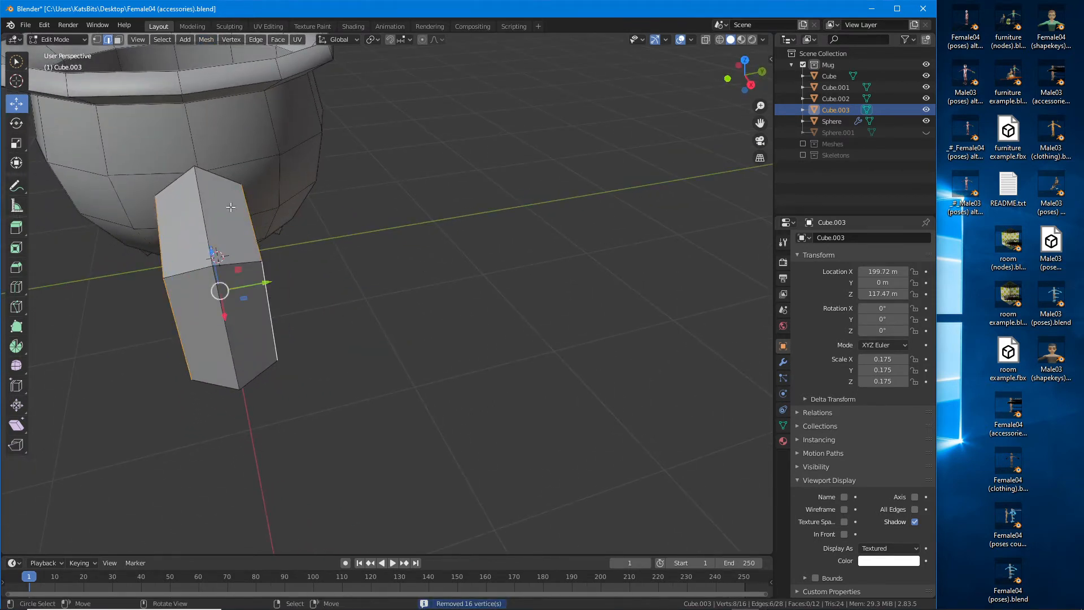
pyautogui.click(16, 143)
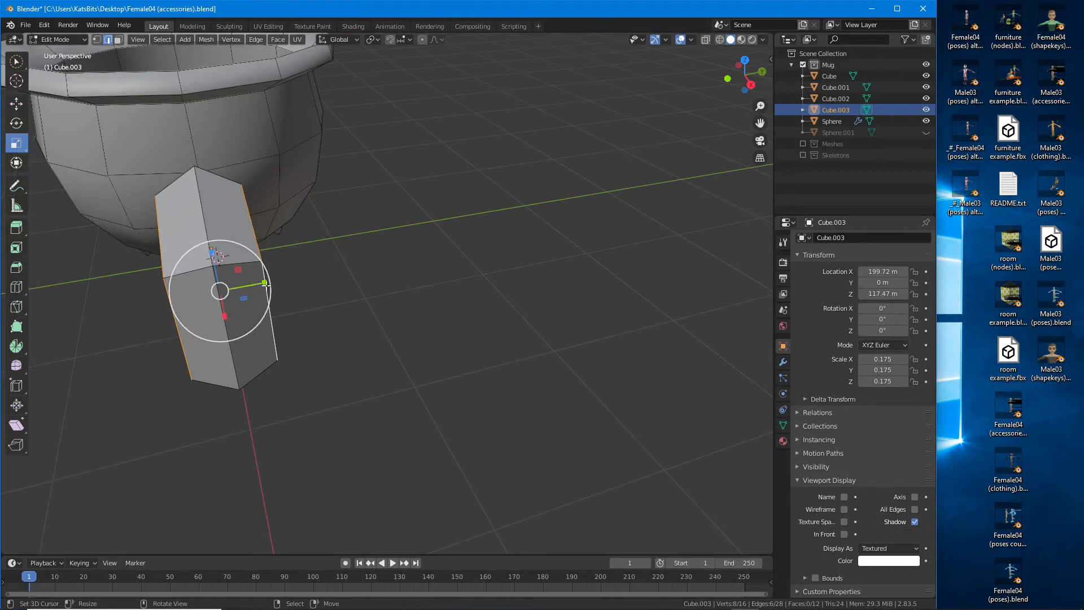
pyautogui.press('s')
pyautogui.moveTo(256, 284); pyautogui.dragTo(250, 286)
# Step: Scale the handle's inner edge loop uniformly to 0.839
pyautogui.moveTo(189, 316); pyautogui.dragTo(463, 295, button='middle')
pyautogui.keyDown('alt'); pyautogui.rightClick(480, 248); pyautogui.keyUp('alt')
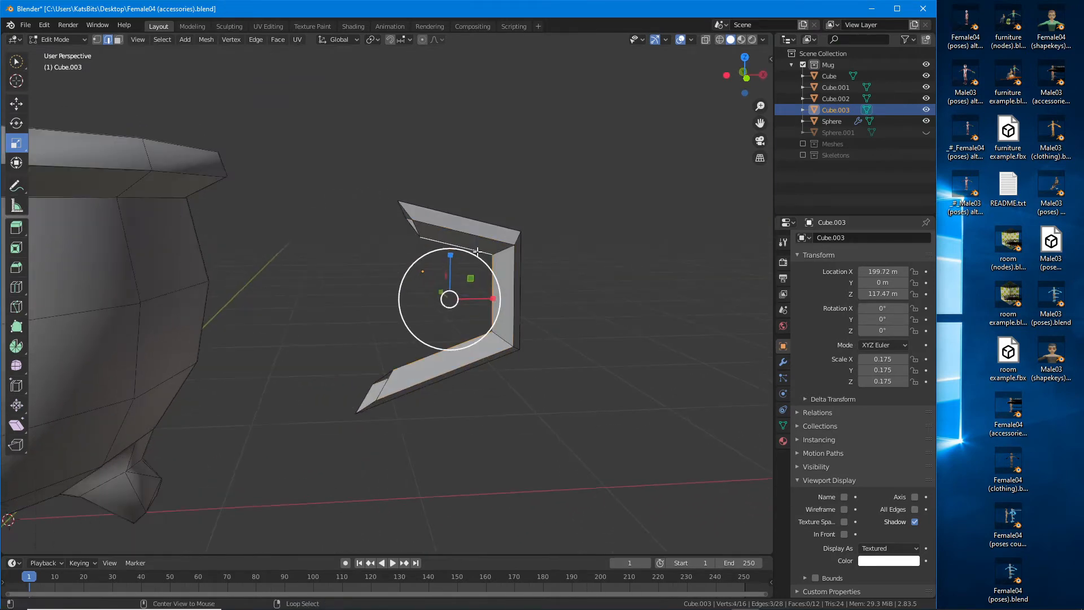
pyautogui.moveTo(481, 248); pyautogui.dragTo(482, 275, button='middle')
pyautogui.scroll(2, 482, 275)
pyautogui.press('s')
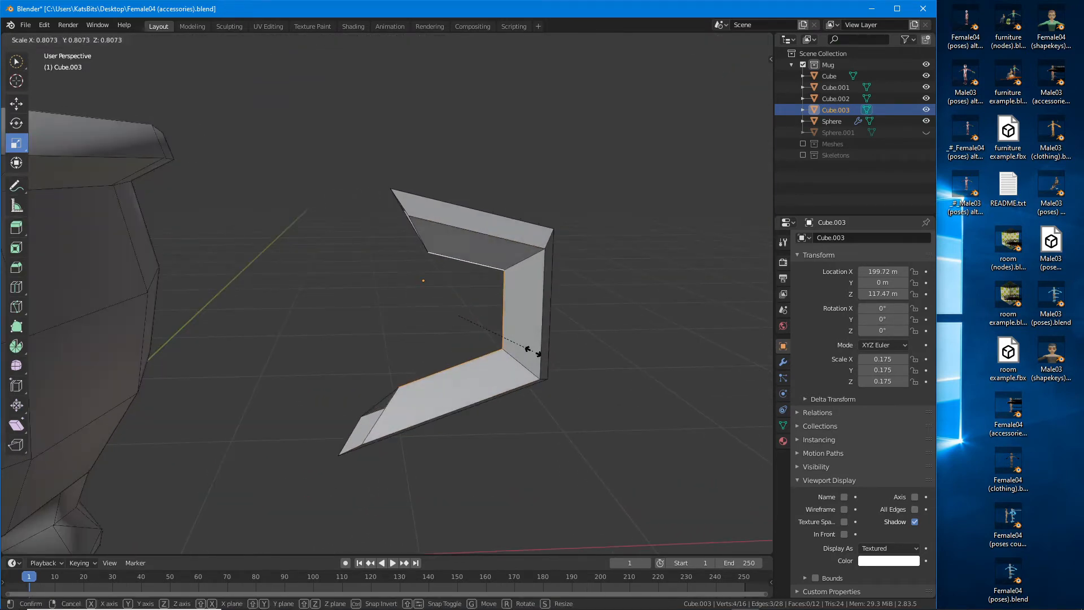
pyautogui.click(533, 354)
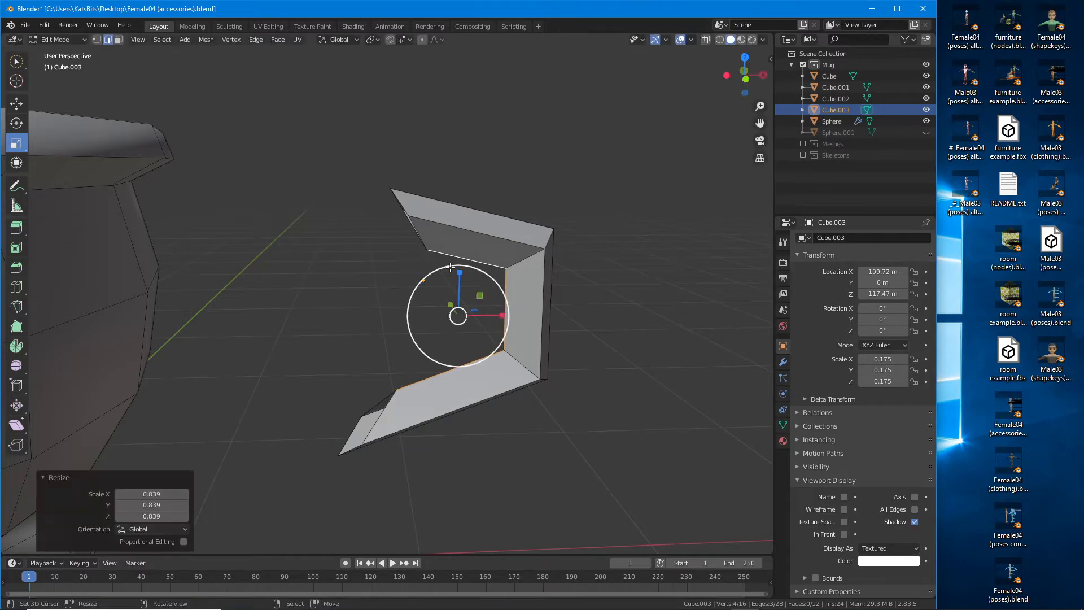
pyautogui.keyDown('shift'); pyautogui.moveTo(458, 277); pyautogui.dragTo(473, 262, button='middle'); pyautogui.keyUp('shift')
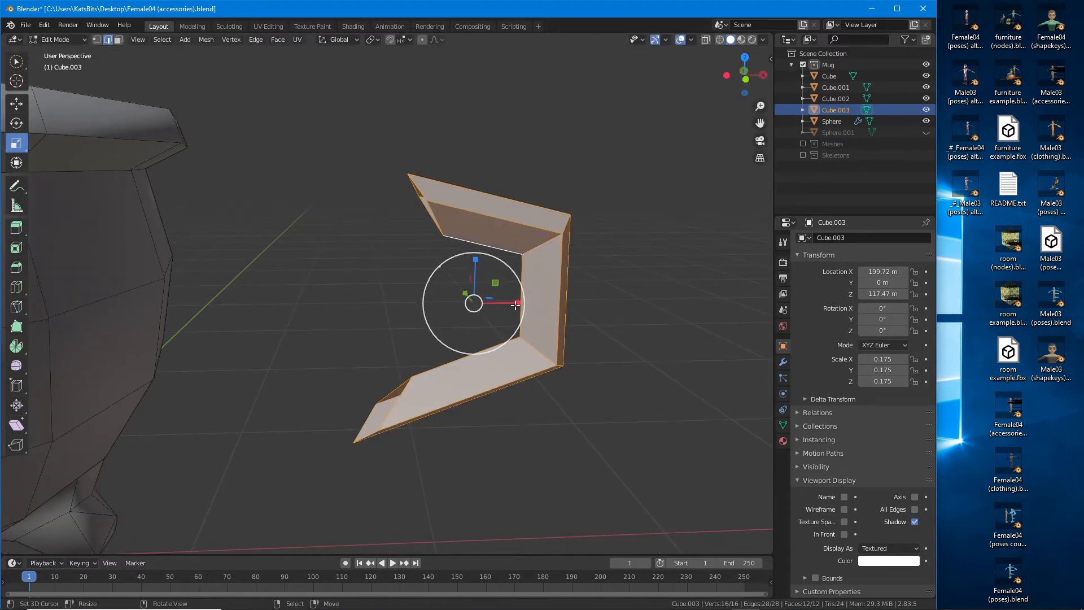
# Step: Move the whole handle object -100 m along X so its ends meet the mug wall
pyautogui.press('Tab')
pyautogui.scroll(-4, 517, 309)
pyautogui.moveTo(457, 285); pyautogui.dragTo(359, 286)
pyautogui.scroll(8, 359, 286)
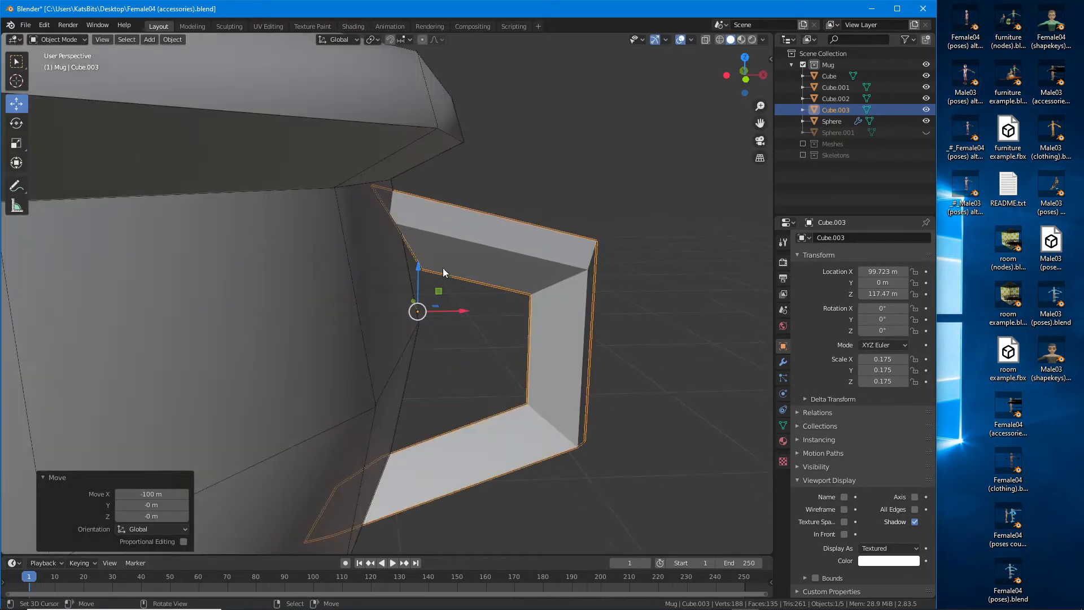
# Step: Add one centred loop cut across the handle's upper arm and one across its lower arm
pyautogui.press('Tab')
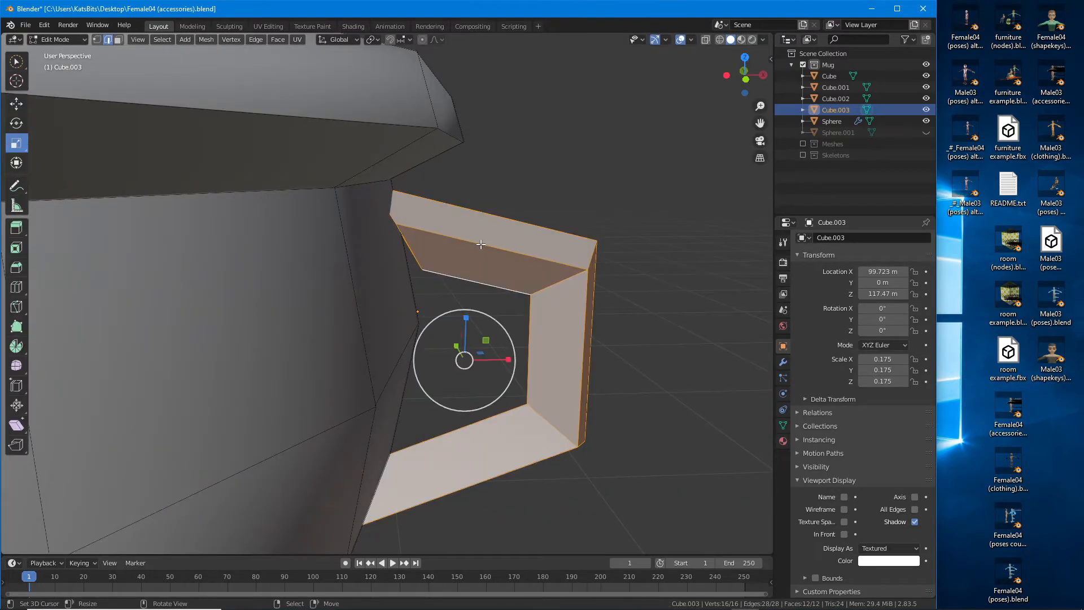
pyautogui.hotkey('ctrl', 'r')
pyautogui.click(481, 243)
pyautogui.rightClick(539, 348)
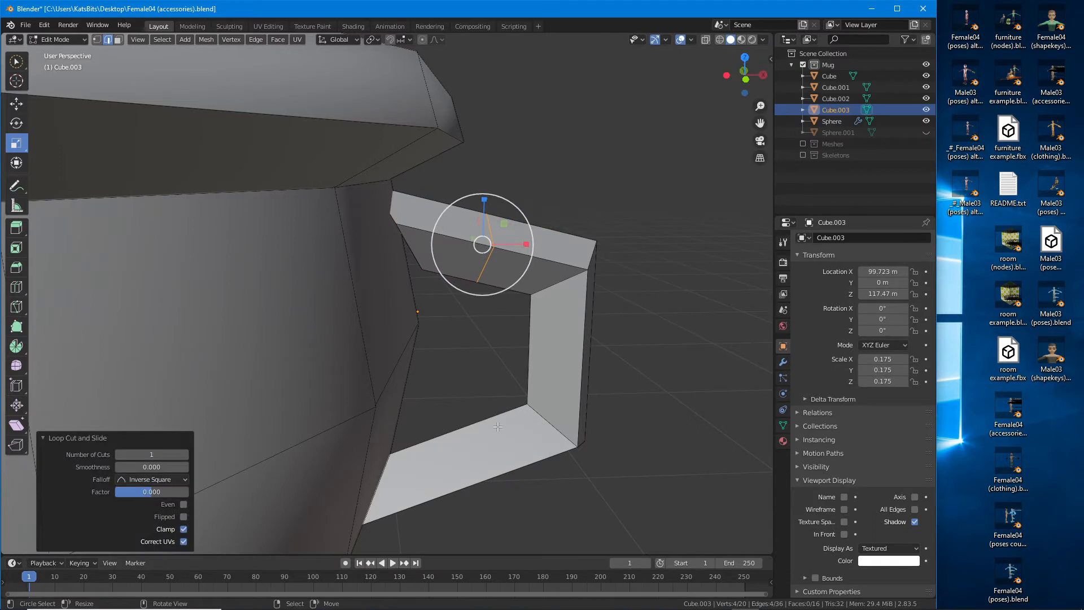
pyautogui.hotkey('ctrl', 'r')
pyautogui.click(455, 446)
pyautogui.rightClick(460, 435)
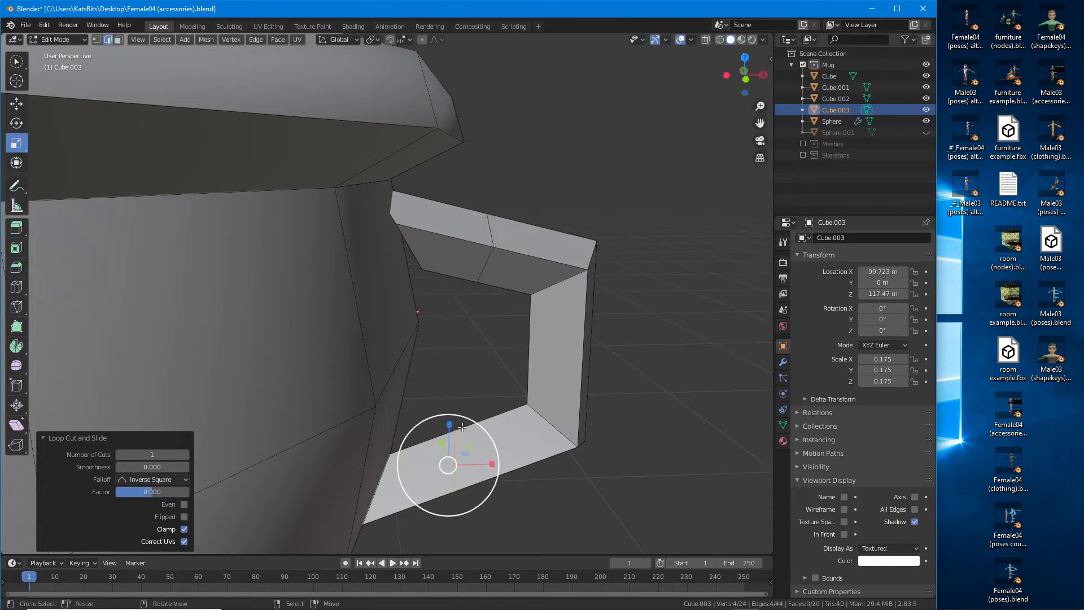
# Step: Lower the new loop on the handle's lower arm about 22.5 m along Z and rotate it to follow the curve
pyautogui.moveTo(460, 450); pyautogui.dragTo(430, 307, button='middle')
pyautogui.click(17, 106)
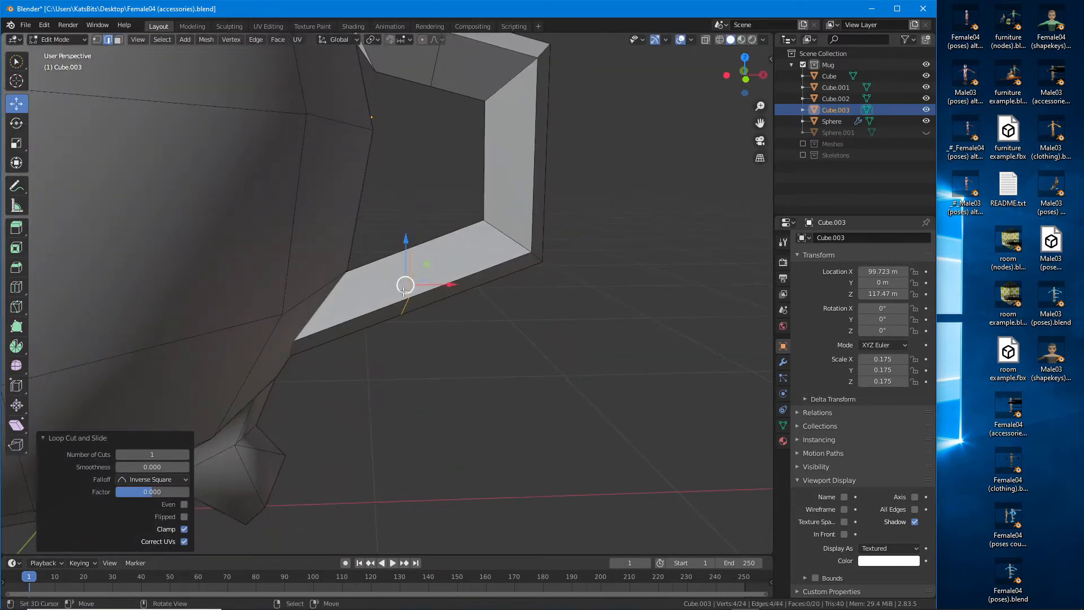
pyautogui.moveTo(405, 240); pyautogui.dragTo(449, 328)
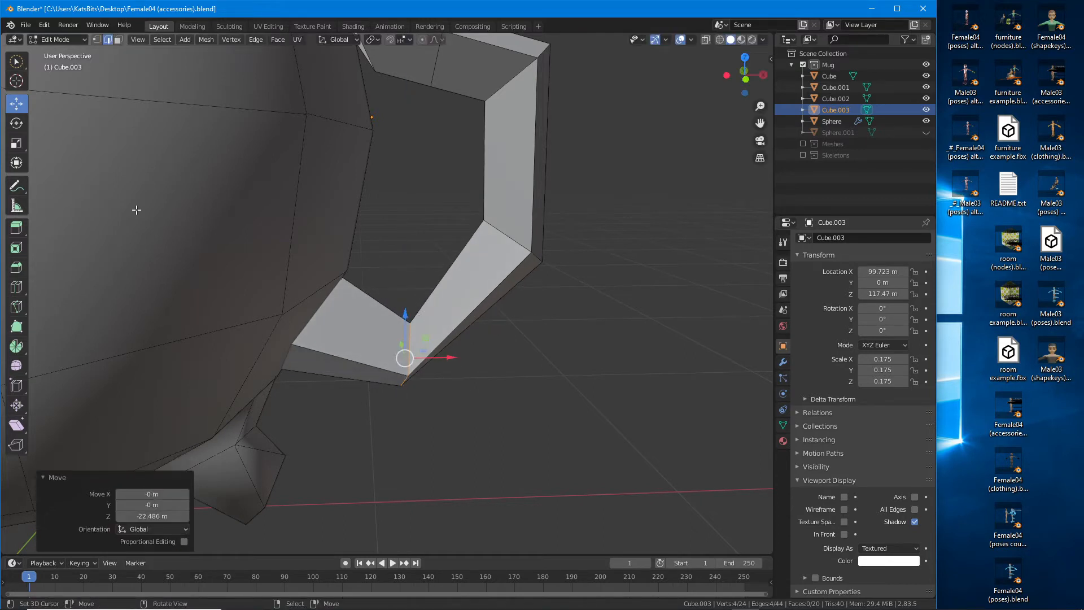
pyautogui.press('r')
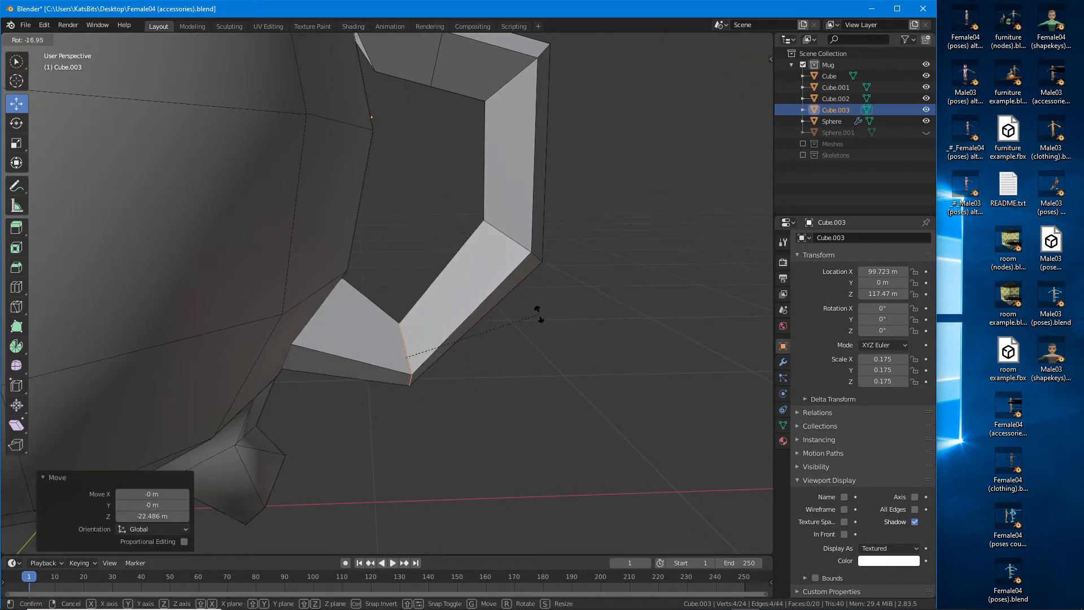
pyautogui.click(537, 307)
# Step: Raise the upper arm's new loop along Z and rotate it about 2.67° to round the top of the handle
pyautogui.moveTo(515, 196); pyautogui.dragTo(479, 299, button='middle')
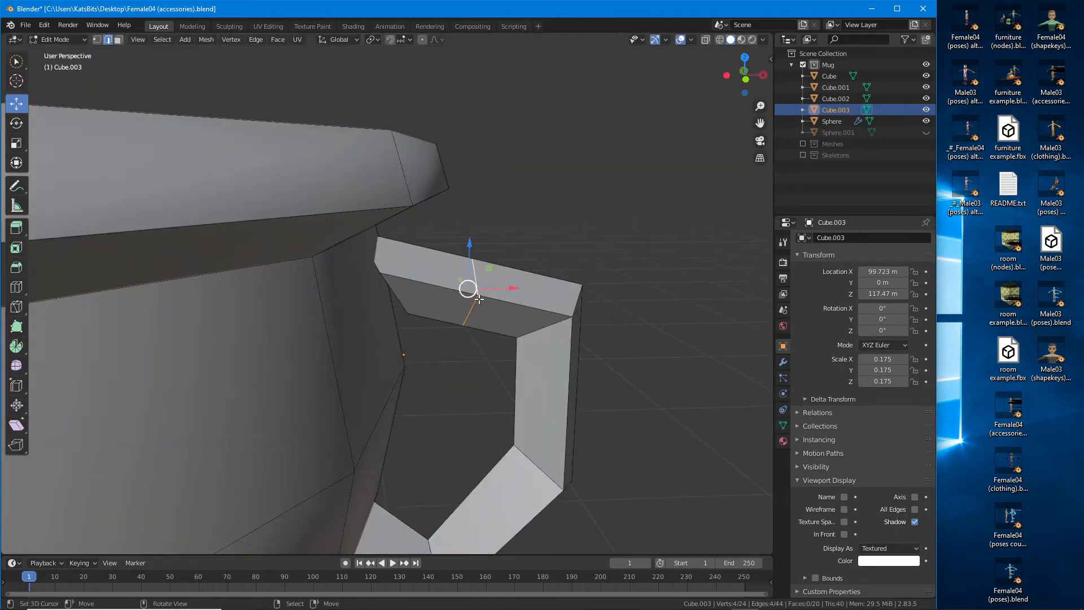
pyautogui.moveTo(473, 247); pyautogui.dragTo(469, 193)
pyautogui.press('r')
pyautogui.click(682, 203)
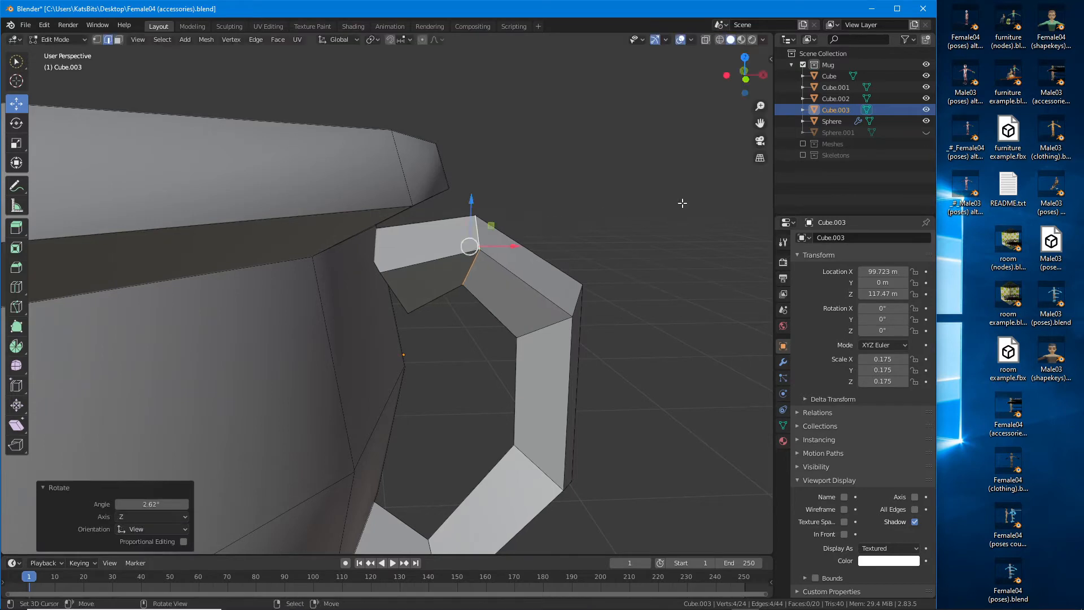
# Step: Scale up the handle's upper end loop and the neighbouring loop in the middle of the upper arm
pyautogui.scroll(-6, 526, 417)
pyautogui.moveTo(396, 367)
pyautogui.mouseDown(button='middle')
pyautogui.moveTo(380, 354)
pyautogui.moveTo(421, 342)
pyautogui.moveTo(391, 354)
pyautogui.mouseUp(button='middle')
pyautogui.scroll(3, 391, 331)
pyautogui.moveTo(390, 313); pyautogui.dragTo(333, 335, button='middle')
pyautogui.keyDown('alt'); pyautogui.rightClick(338, 305); pyautogui.keyUp('alt')
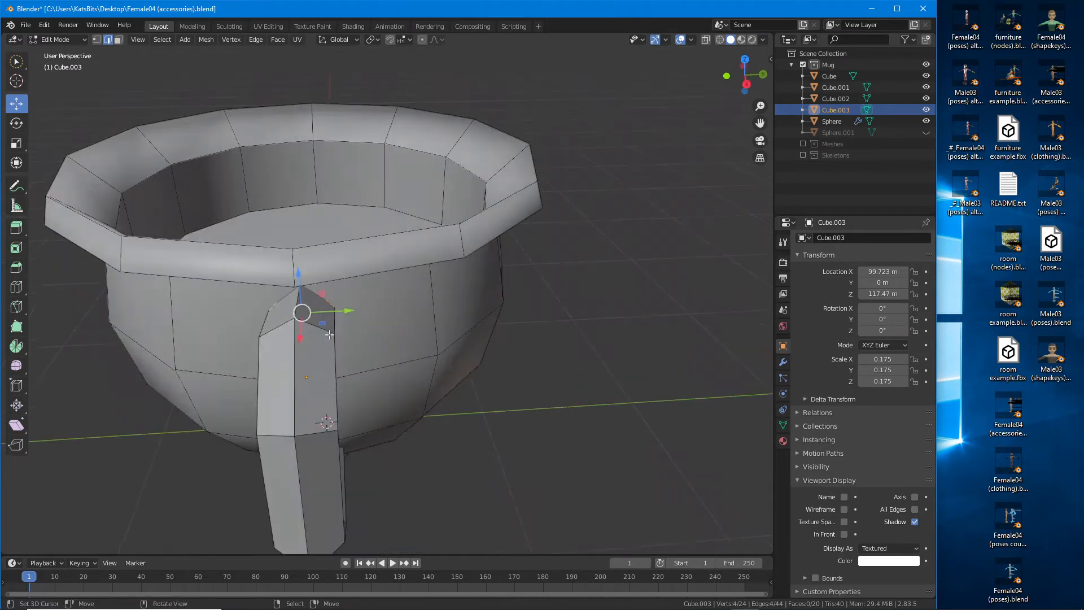
pyautogui.press('s')
pyautogui.click(374, 341)
pyautogui.press('s')
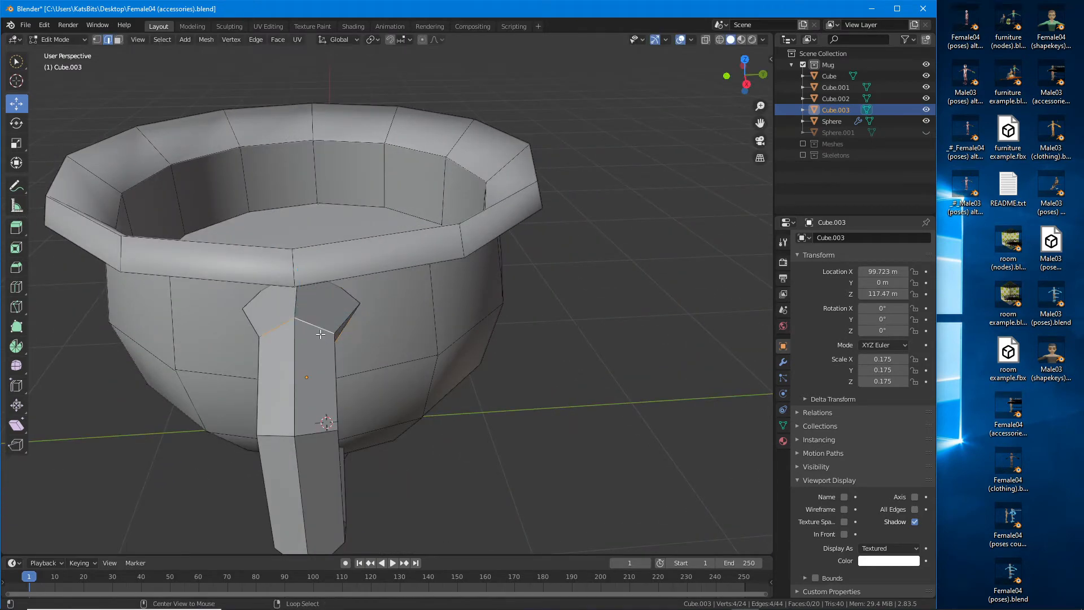
pyautogui.click(373, 353)
pyautogui.moveTo(362, 354); pyautogui.dragTo(326, 360, button='middle')
# Step: Try enlarging the handle's lower end loop and the loop in the middle of the lower arm
pyautogui.press('s')
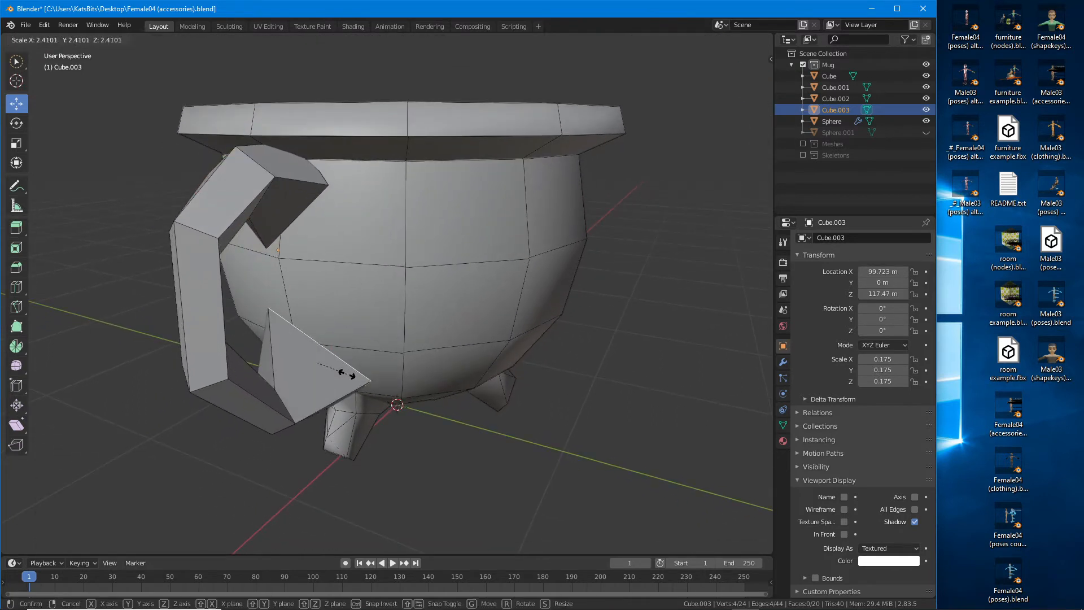
pyautogui.click(298, 401)
pyautogui.keyDown('alt'); pyautogui.click(295, 405); pyautogui.keyUp('alt')
pyautogui.press('s')
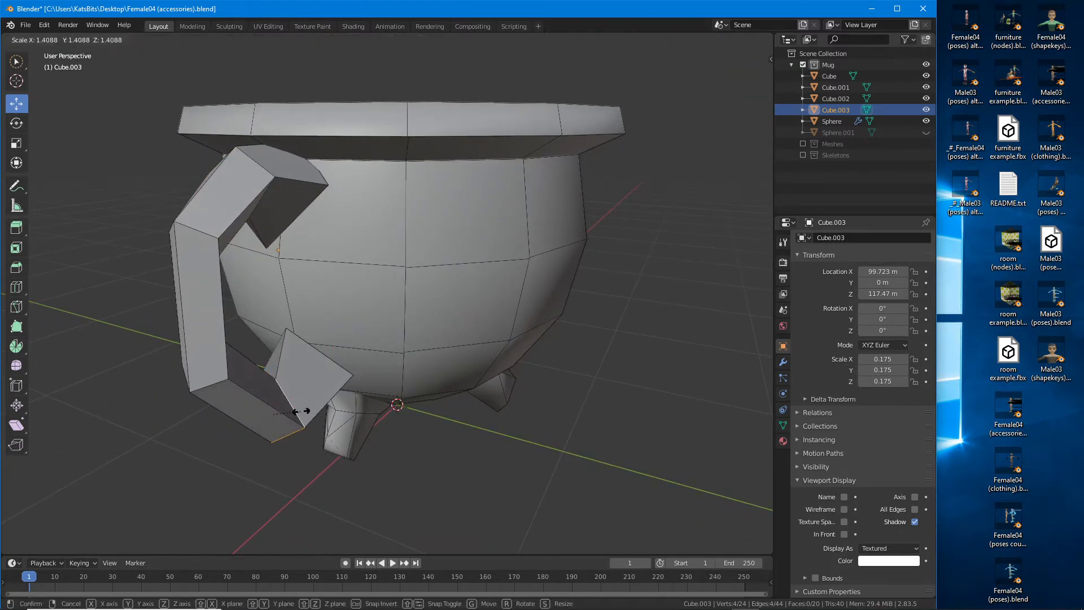
pyautogui.click(304, 413)
pyautogui.moveTo(242, 340); pyautogui.dragTo(513, 256, button='middle')
pyautogui.hotkey('ctrl', 'z')
pyautogui.hotkey('ctrl', 'z')
pyautogui.hotkey('ctrl', 'z')
# Step: Move the bottom and side vertices of the handle's upper end individually along X to fit the mug wall
pyautogui.press('1')
pyautogui.rightClick(494, 241)
pyautogui.moveTo(540, 242); pyautogui.dragTo(517, 244)
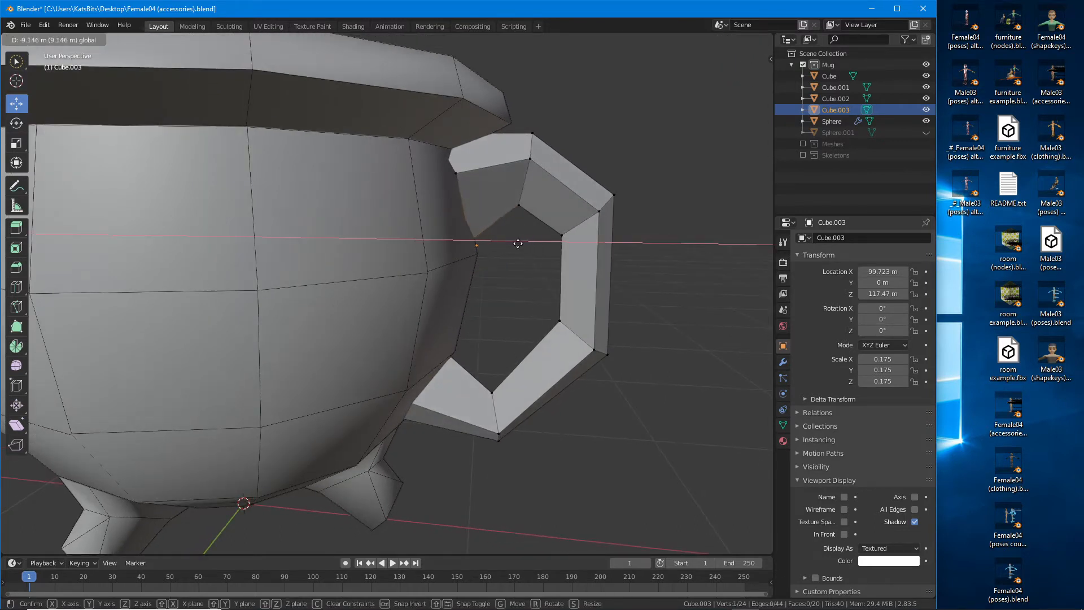
pyautogui.click(522, 243)
pyautogui.click(456, 173)
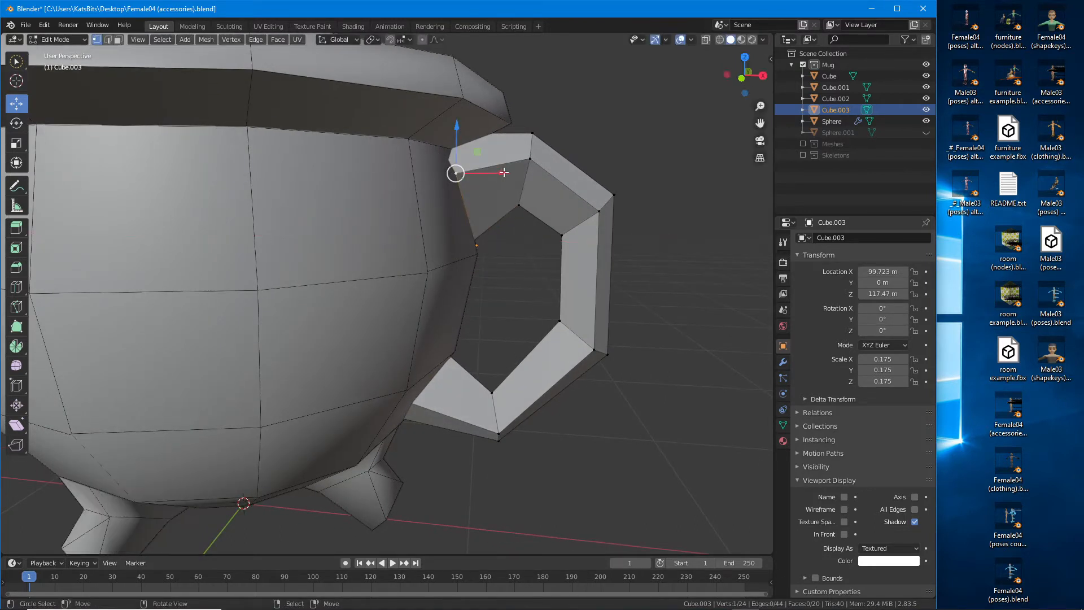
pyautogui.moveTo(503, 172); pyautogui.dragTo(497, 172)
pyautogui.moveTo(487, 178); pyautogui.dragTo(471, 239, button='middle')
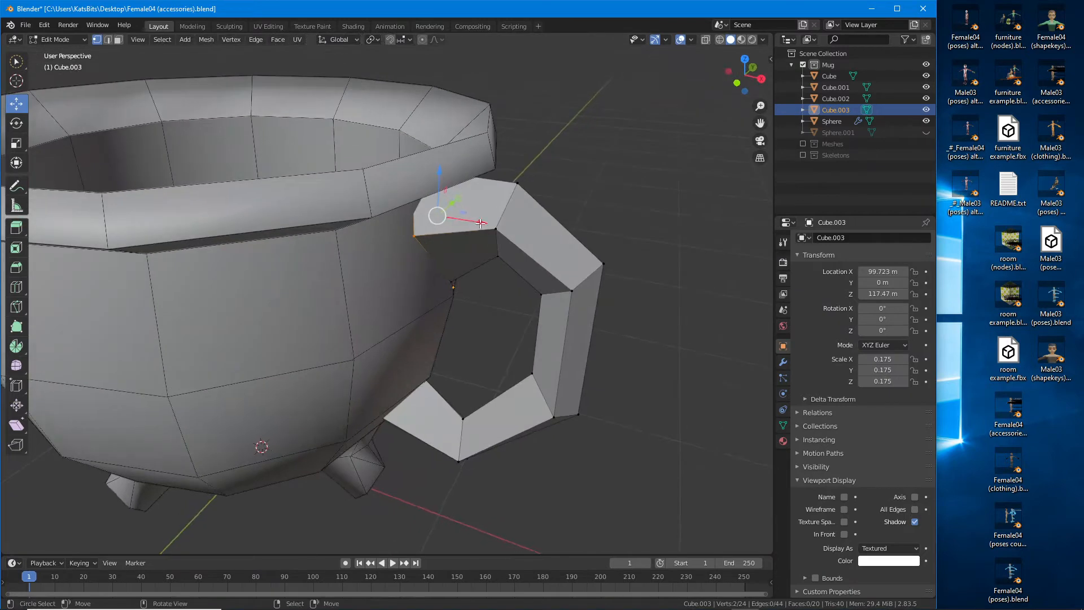
pyautogui.moveTo(482, 225); pyautogui.dragTo(466, 225)
# Step: Pull the upper end's top vertex back along X out of the mug's interior and lower it about 0.65 m
pyautogui.moveTo(466, 225); pyautogui.dragTo(336, 275, button='middle')
pyautogui.scroll(3, 396, 308)
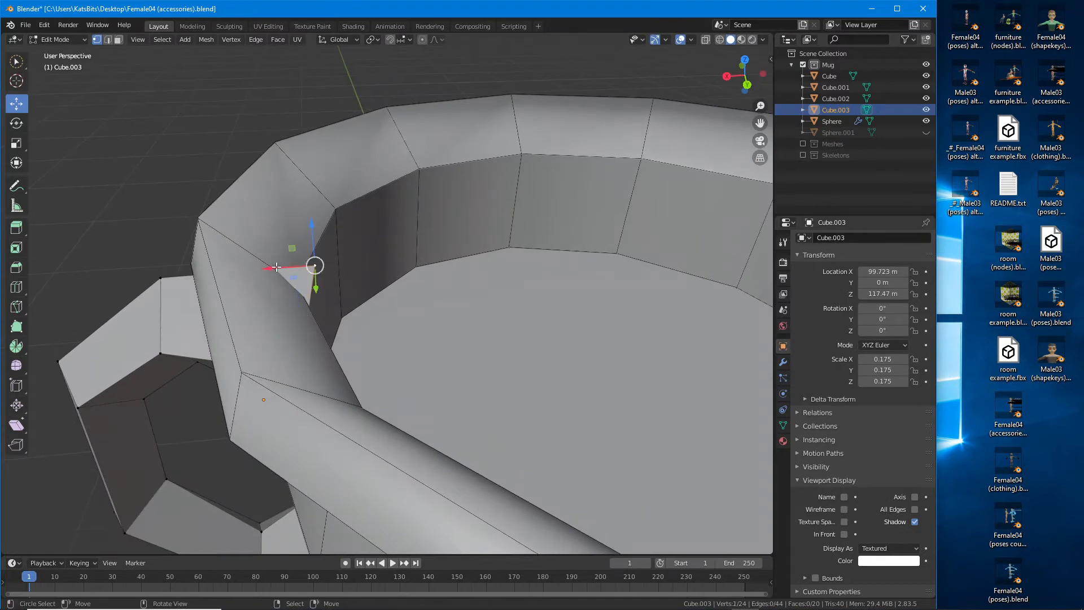
pyautogui.moveTo(276, 267); pyautogui.dragTo(214, 274)
pyautogui.moveTo(214, 275); pyautogui.dragTo(267, 229, button='middle')
pyautogui.moveTo(298, 161)
pyautogui.mouseDown()
pyautogui.moveTo(303, 188)
pyautogui.moveTo(312, 161)
pyautogui.mouseUp()
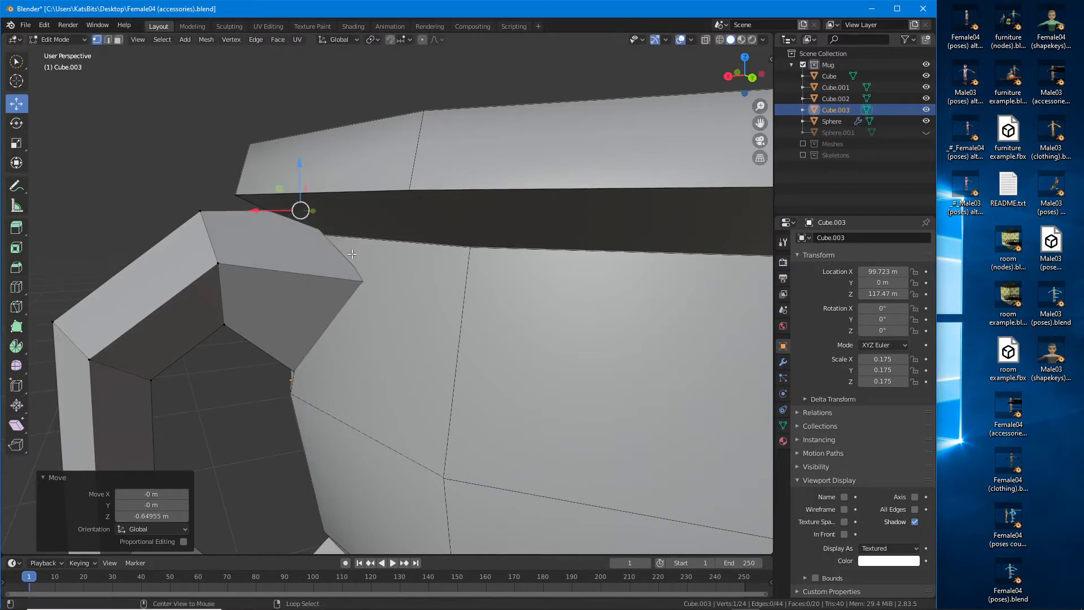
# Step: Adjust the upper end's side and bottom vertices along X to sit just against the mug wall
pyautogui.keyDown('alt'); pyautogui.click(337, 254); pyautogui.keyUp('alt')
pyautogui.keyDown('alt'); pyautogui.keyDown('shift'); pyautogui.click(221, 291); pyautogui.keyUp('shift'); pyautogui.keyUp('alt')
pyautogui.moveTo(266, 269); pyautogui.dragTo(287, 257)
pyautogui.moveTo(287, 257); pyautogui.dragTo(254, 262, button='middle')
pyautogui.moveTo(191, 291); pyautogui.dragTo(185, 290)
pyautogui.rightClick(260, 386)
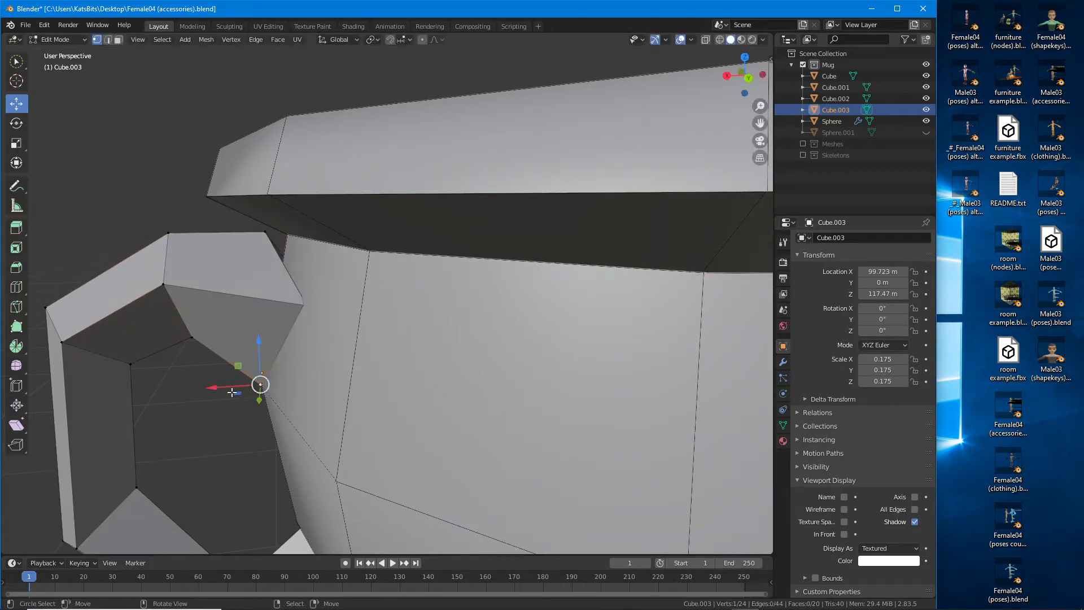
pyautogui.moveTo(215, 385); pyautogui.dragTo(219, 385)
# Step: Reposition the upper end's top vertex along X and Z to tuck it under the mug's rim
pyautogui.rightClick(266, 233)
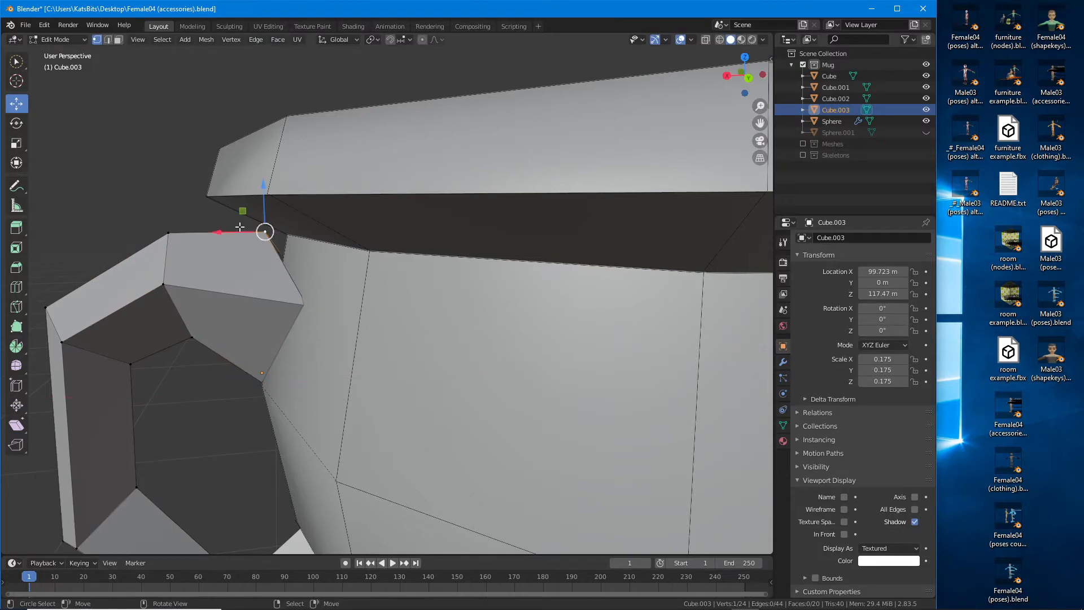
pyautogui.moveTo(239, 227); pyautogui.dragTo(249, 236)
pyautogui.moveTo(249, 235); pyautogui.dragTo(517, 243, button='middle')
pyautogui.moveTo(519, 186); pyautogui.dragTo(519, 183)
# Step: Vertex-slide the two side vertices of the handle's upper end about 0.18 toward its bottom vertex
pyautogui.moveTo(506, 307); pyautogui.dragTo(420, 293, button='middle')
pyautogui.rightClick(452, 272)
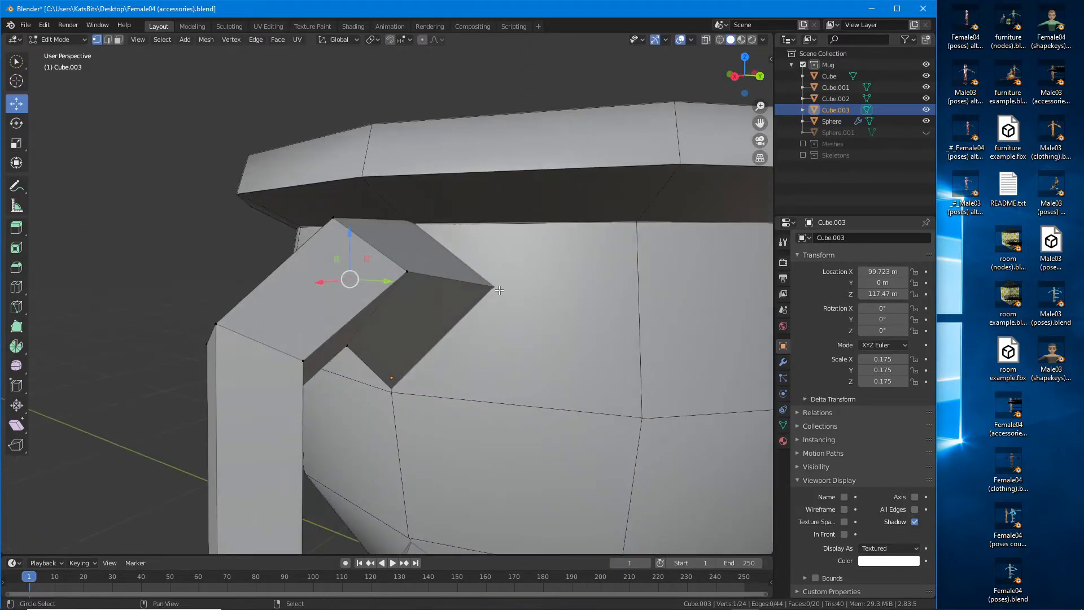
pyautogui.keyDown('shift'); pyautogui.rightClick(498, 286); pyautogui.keyUp('shift')
pyautogui.moveTo(500, 289); pyautogui.dragTo(505, 316, button='middle')
pyautogui.hotkey('shift', 'v')
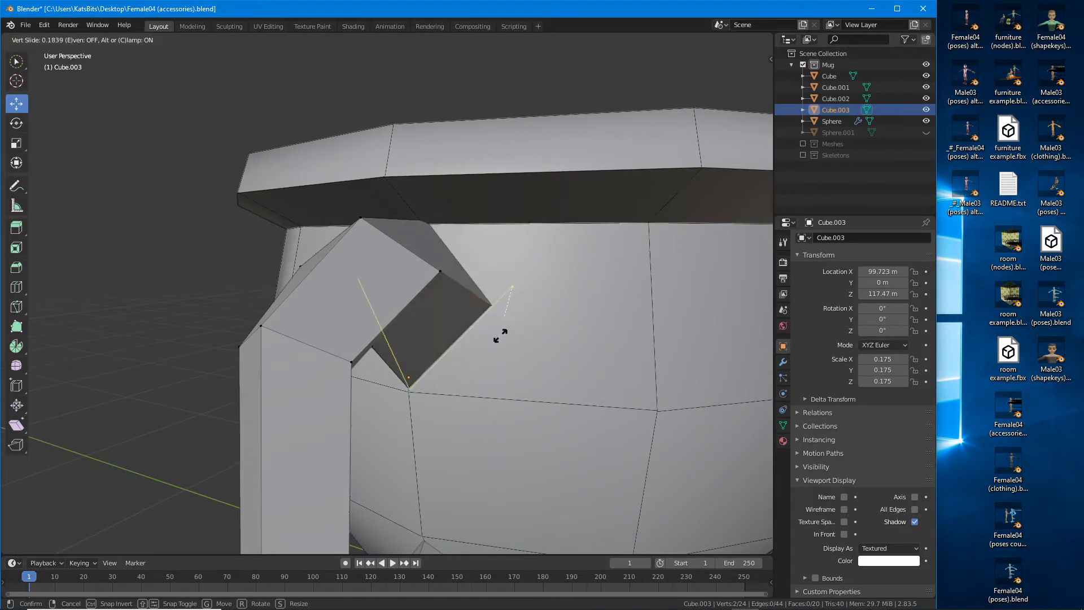
pyautogui.click(501, 336)
pyautogui.moveTo(499, 333); pyautogui.dragTo(542, 309, button='middle')
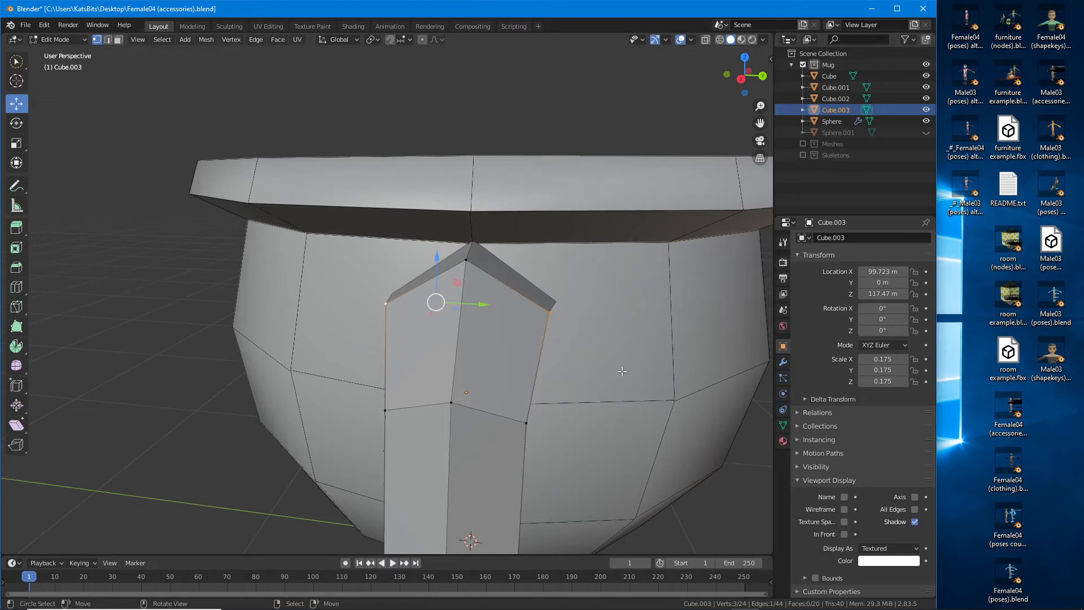
pyautogui.press('s')
pyautogui.rightClick(603, 369)
pyautogui.press('s')
pyautogui.rightClick(591, 363)
# Step: Set the transform pivot to Median Point and scale the upper arm's two middle-loop side vertices to 0.698
pyautogui.click(341, 40)
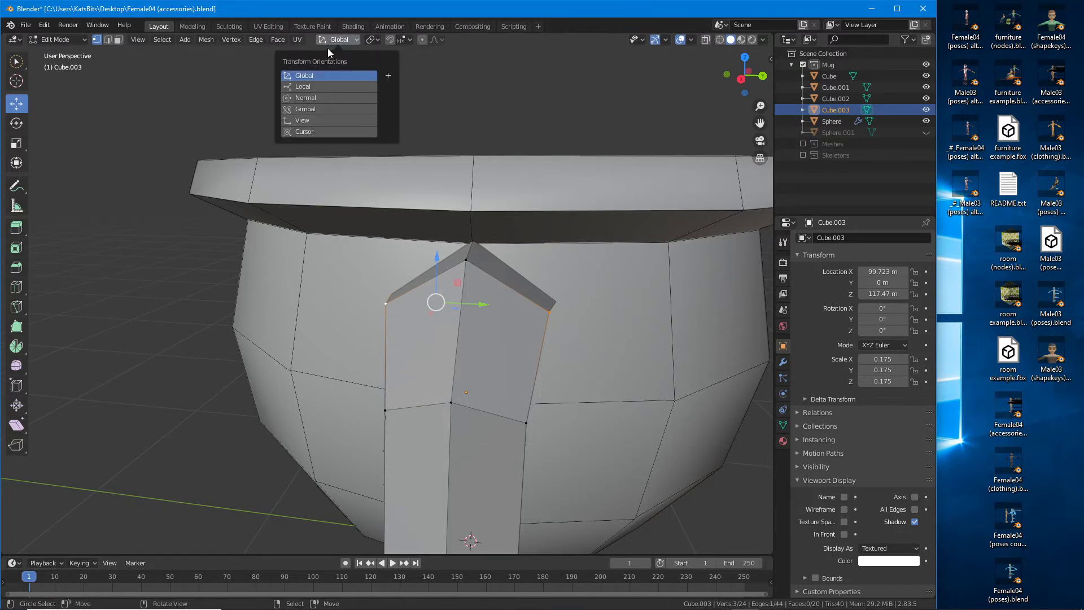
pyautogui.click(371, 41)
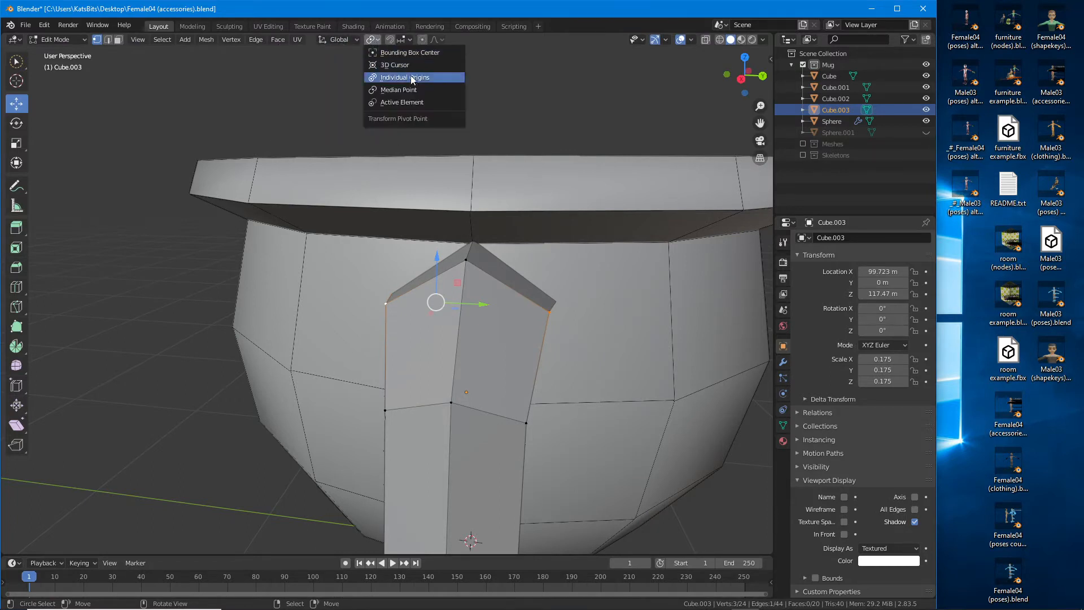
pyautogui.click(400, 89)
pyautogui.moveTo(497, 313); pyautogui.dragTo(510, 333, button='middle')
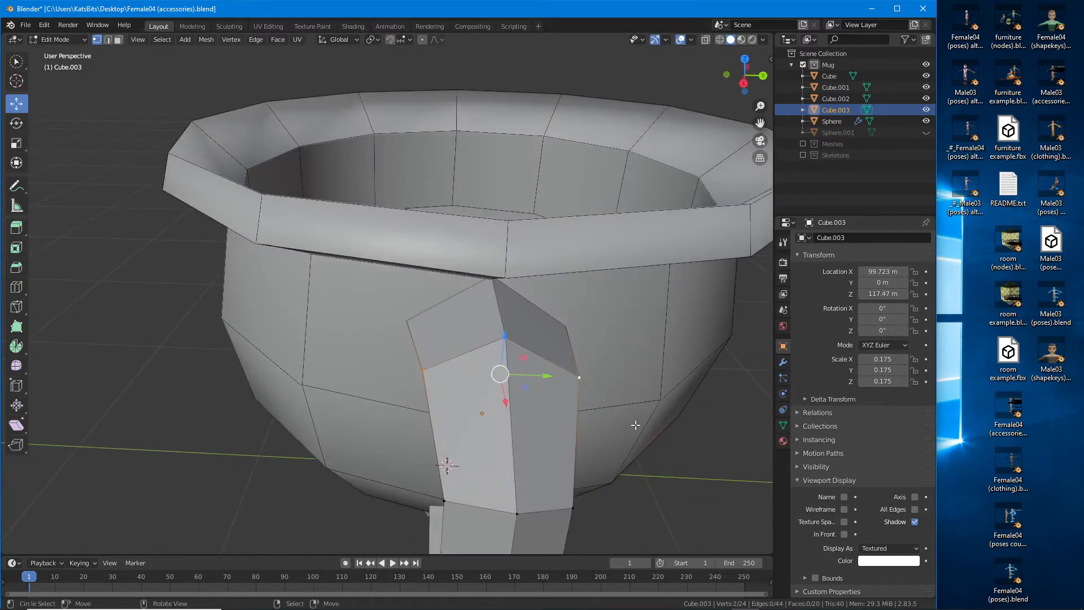
pyautogui.moveTo(633, 424); pyautogui.dragTo(631, 425, button='middle')
pyautogui.press('s')
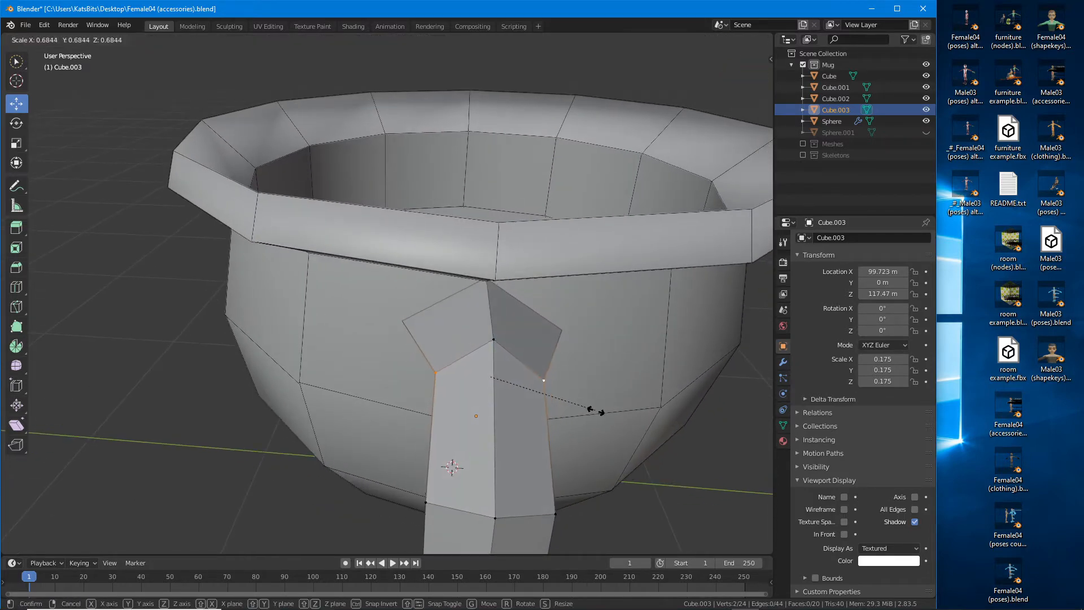
pyautogui.click(596, 412)
pyautogui.scroll(-2, 589, 421)
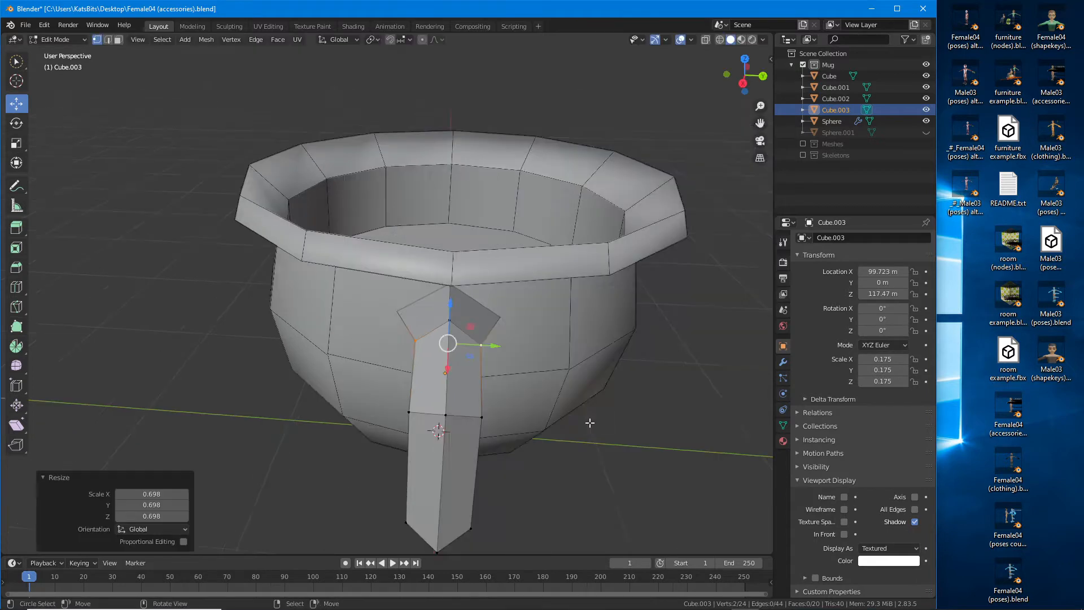
pyautogui.moveTo(497, 409); pyautogui.dragTo(578, 389, button='middle')
pyautogui.moveTo(520, 339); pyautogui.dragTo(508, 317, button='middle')
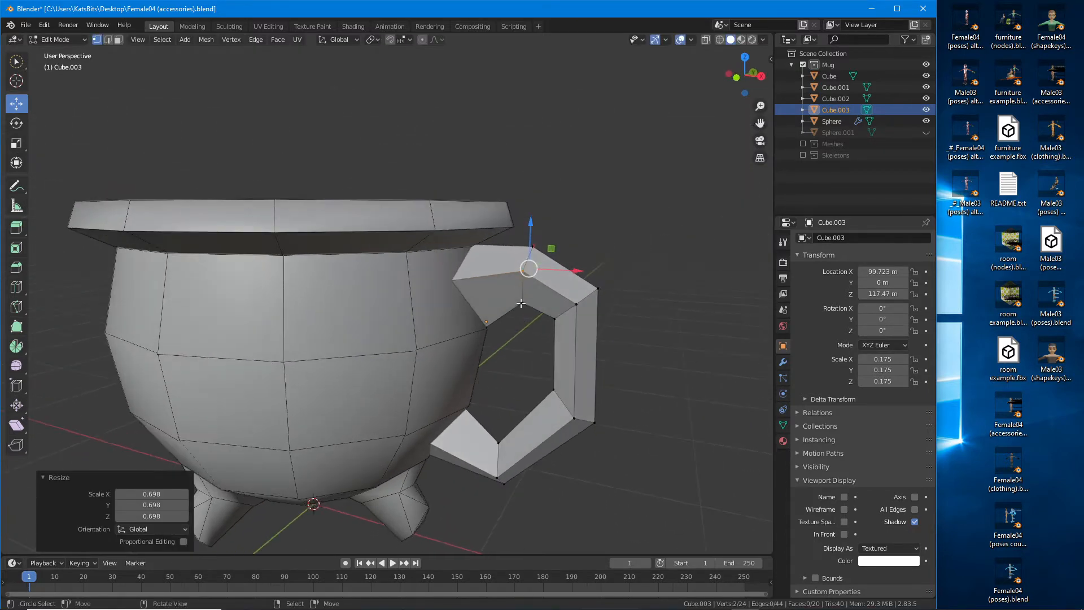
# Step: Move the upper arm's two middle-loop side vertices along Z, and raise the upper end's bottom vertex along the mug wall
pyautogui.press('g')
pyautogui.press('z')
pyautogui.click(498, 314)
pyautogui.rightClick(488, 325)
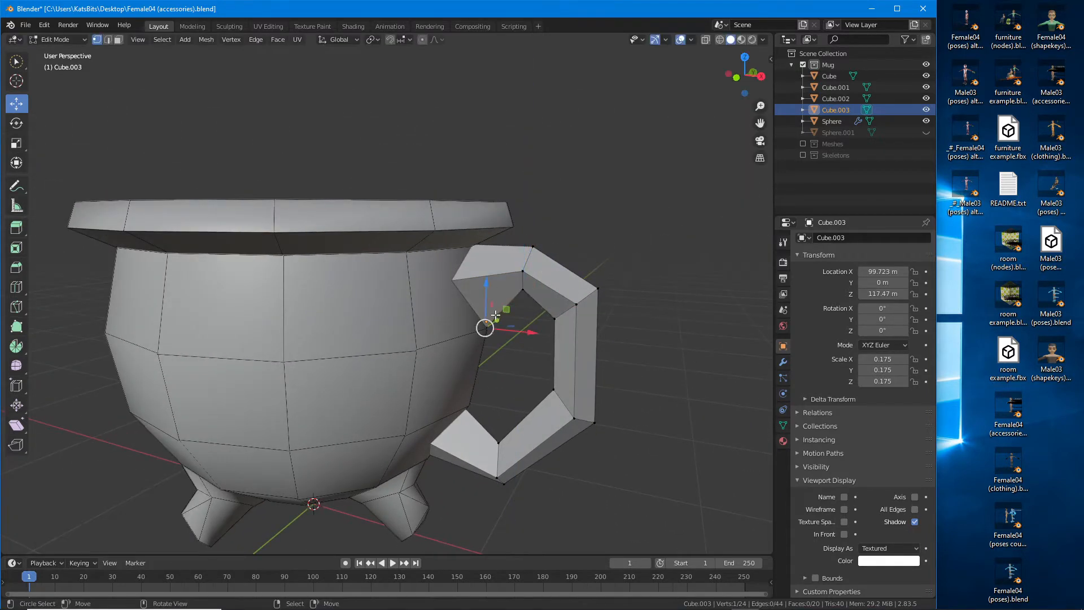
pyautogui.moveTo(487, 282); pyautogui.dragTo(485, 263)
pyautogui.moveTo(523, 312); pyautogui.dragTo(518, 315)
# Step: Raise the lower bend's inner vertex along Z, and move the lower end's top vertex about -3.84 m in X and -4.26 m in Z
pyautogui.moveTo(520, 381); pyautogui.dragTo(539, 384, button='middle')
pyautogui.rightClick(487, 432)
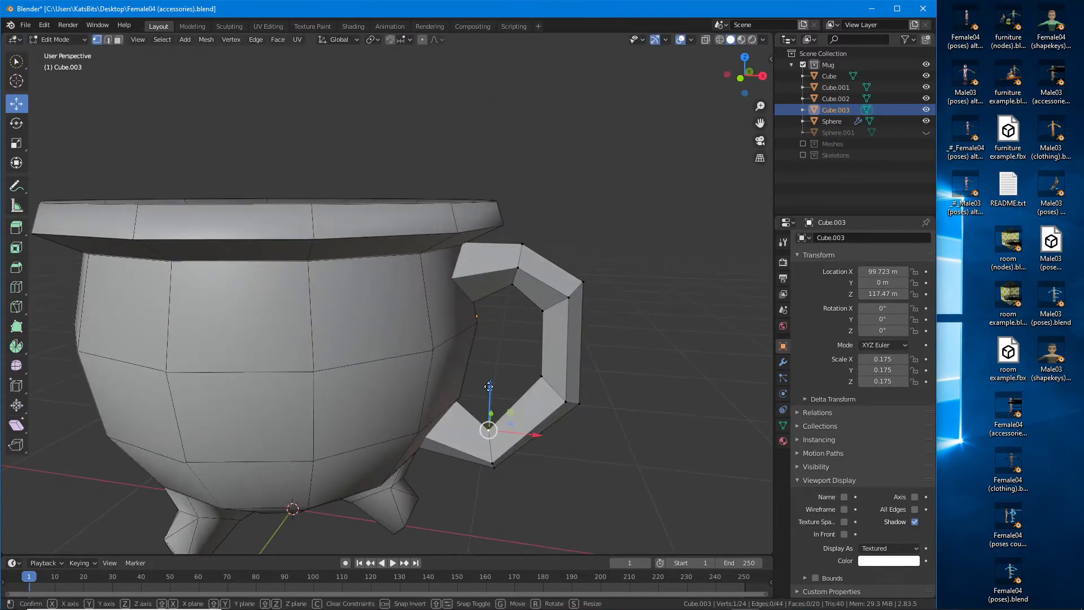
pyautogui.moveTo(488, 395); pyautogui.dragTo(490, 381)
pyautogui.rightClick(456, 401)
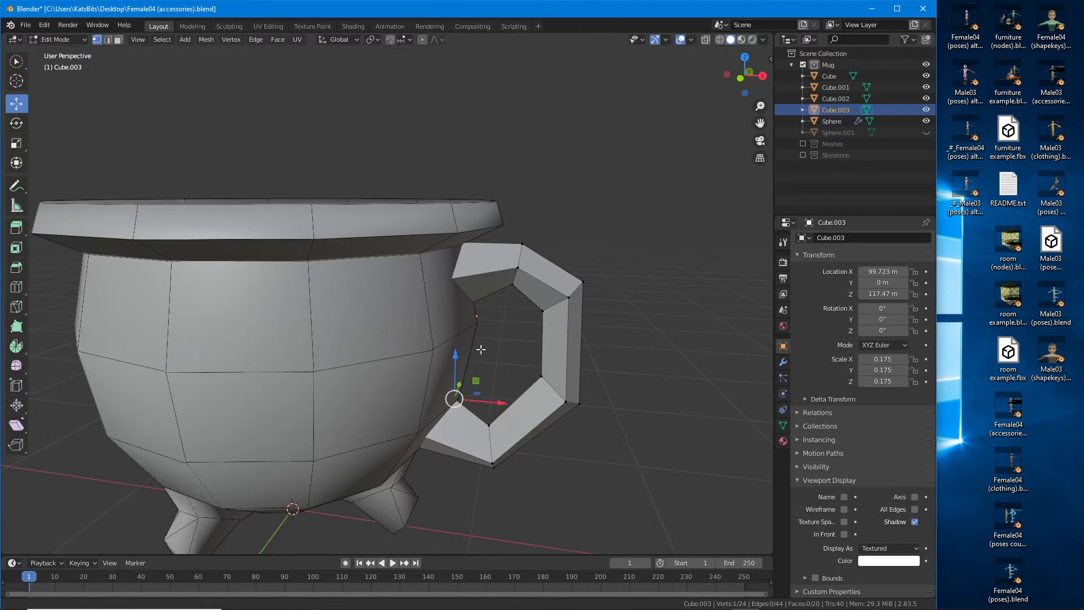
pyautogui.keyDown('shift'); pyautogui.moveTo(480, 349); pyautogui.dragTo(493, 282, button='middle'); pyautogui.keyUp('shift')
pyautogui.press('g')
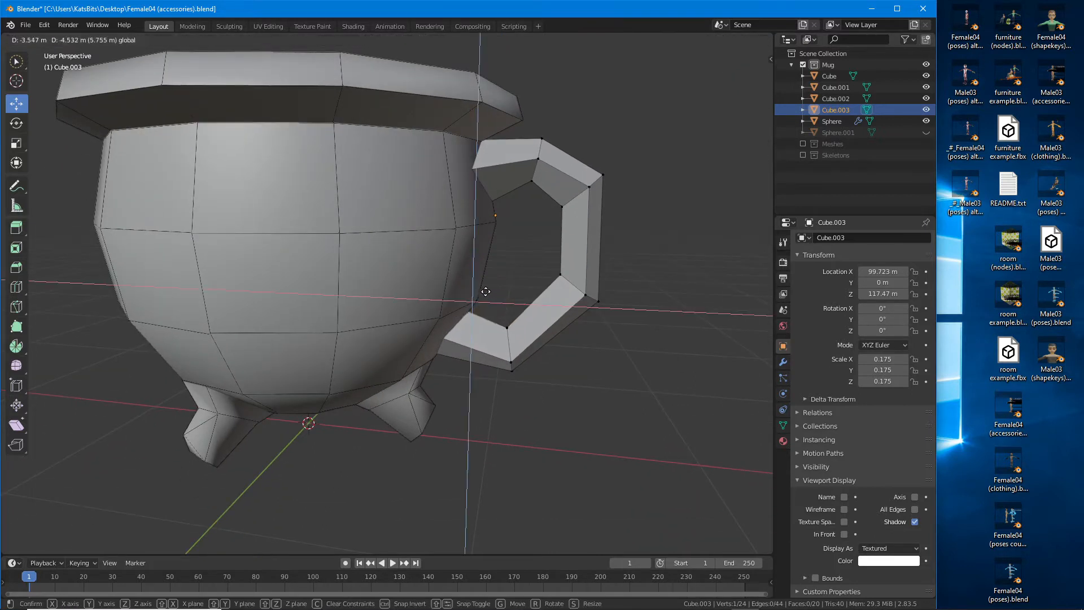
pyautogui.click(486, 291)
# Step: Add an edge loop across the handle's lower diagonal segment and edge-slide the bend loop above it upward by a factor of 0.308
pyautogui.hotkey('ctrl', 'r')
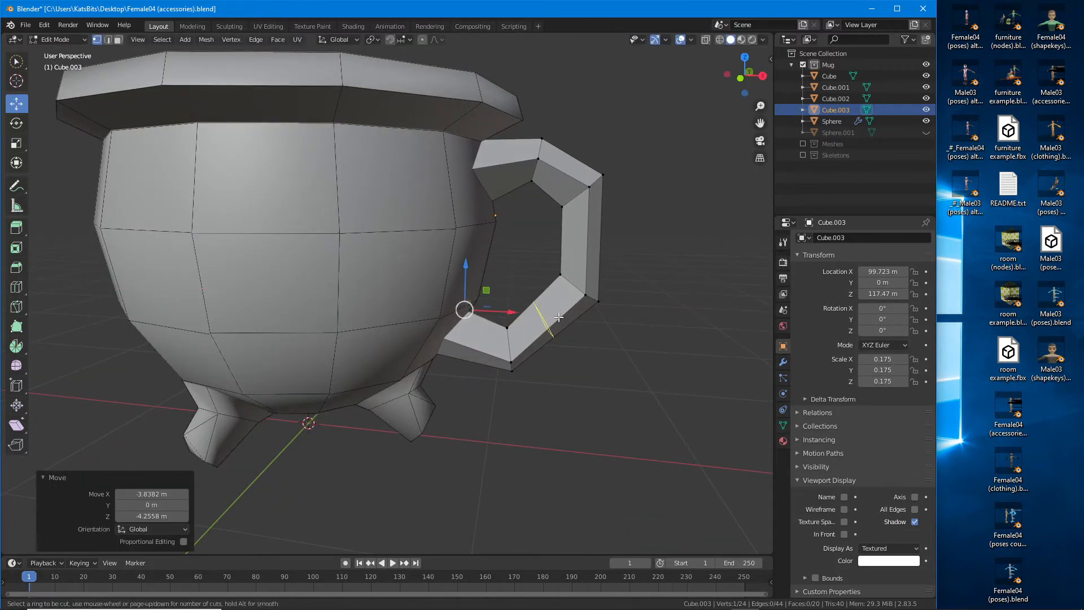
pyautogui.click(558, 318)
pyautogui.click(563, 311)
pyautogui.keyDown('alt'); pyautogui.rightClick(577, 291); pyautogui.keyUp('alt')
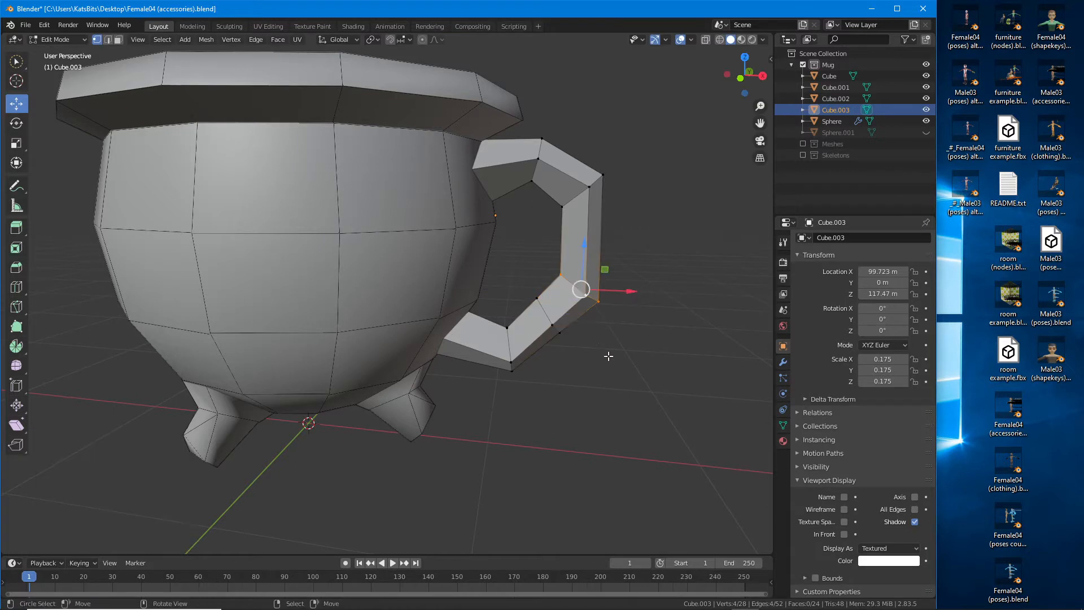
pyautogui.press('g')
pyautogui.press('g')
pyautogui.click(623, 316)
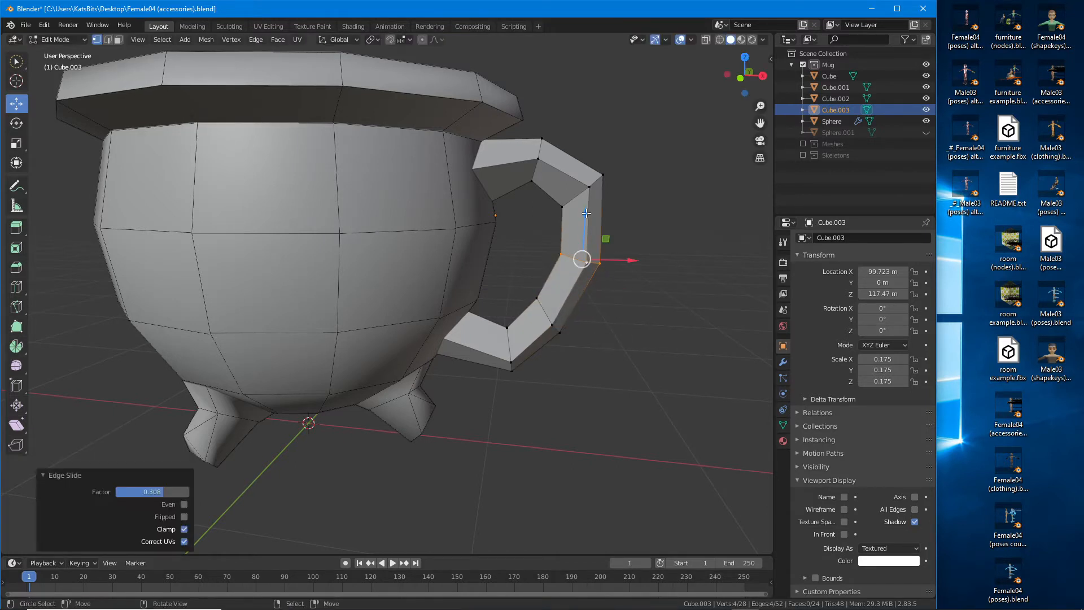
# Step: Move the handle's upper outer bend loop about -2.16 m in X, -1.02 m in Y and -2.56 m in Z
pyautogui.keyDown('alt'); pyautogui.rightClick(577, 199); pyautogui.keyUp('alt')
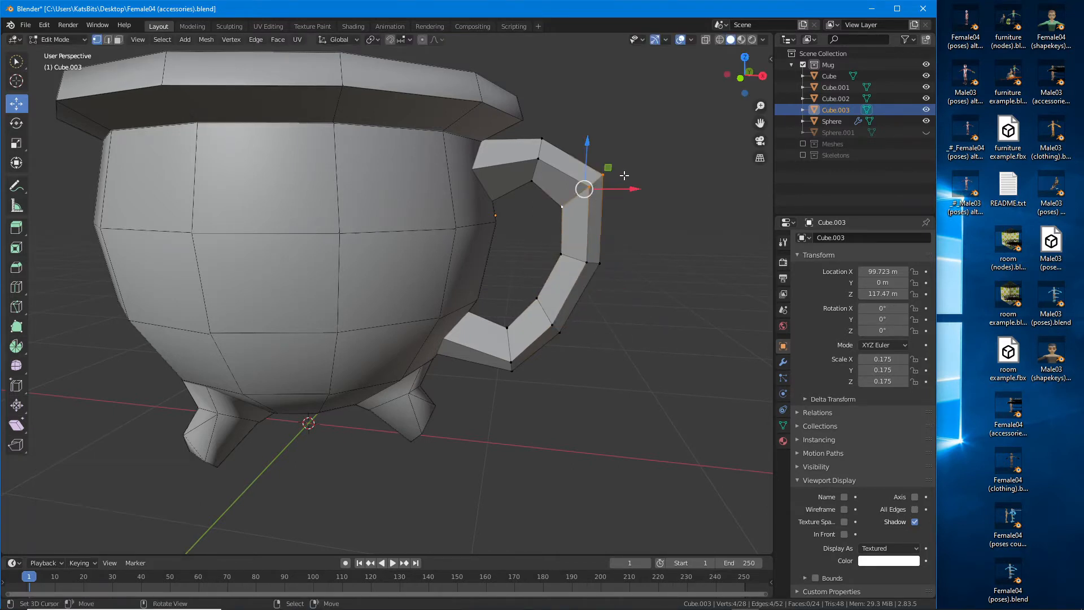
pyautogui.press('g')
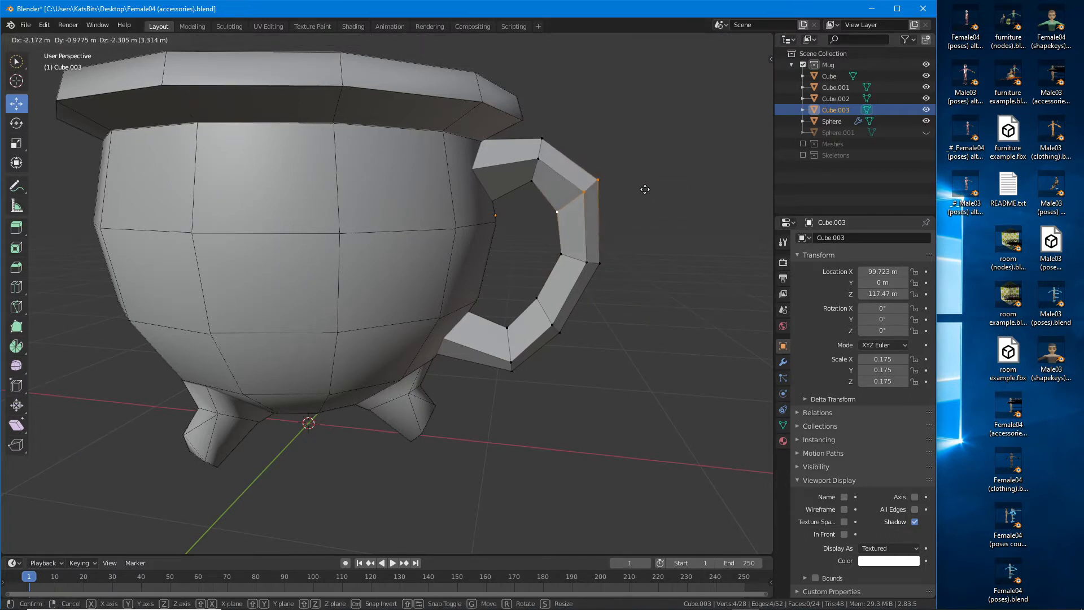
pyautogui.click(645, 190)
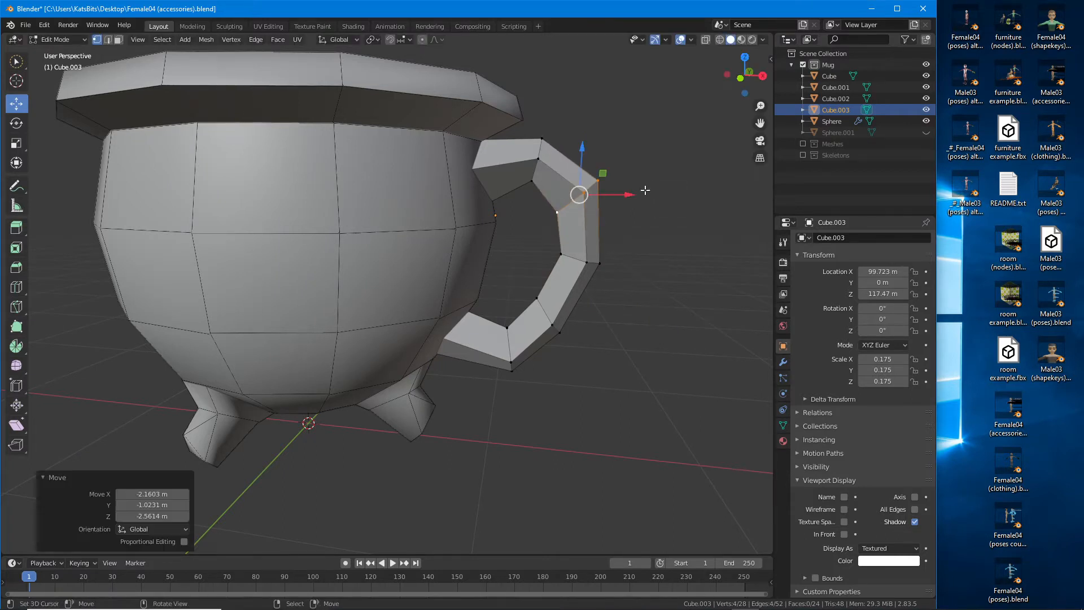
# Step: Pull the new lower loop outward and slightly down, and move the outermost middle loop about 2.98 m in X and 0.62 m in Z
pyautogui.keyDown('alt'); pyautogui.click(546, 315); pyautogui.keyUp('alt')
pyautogui.moveTo(576, 295); pyautogui.dragTo(586, 301)
pyautogui.keyDown('alt'); pyautogui.click(610, 266); pyautogui.keyUp('alt')
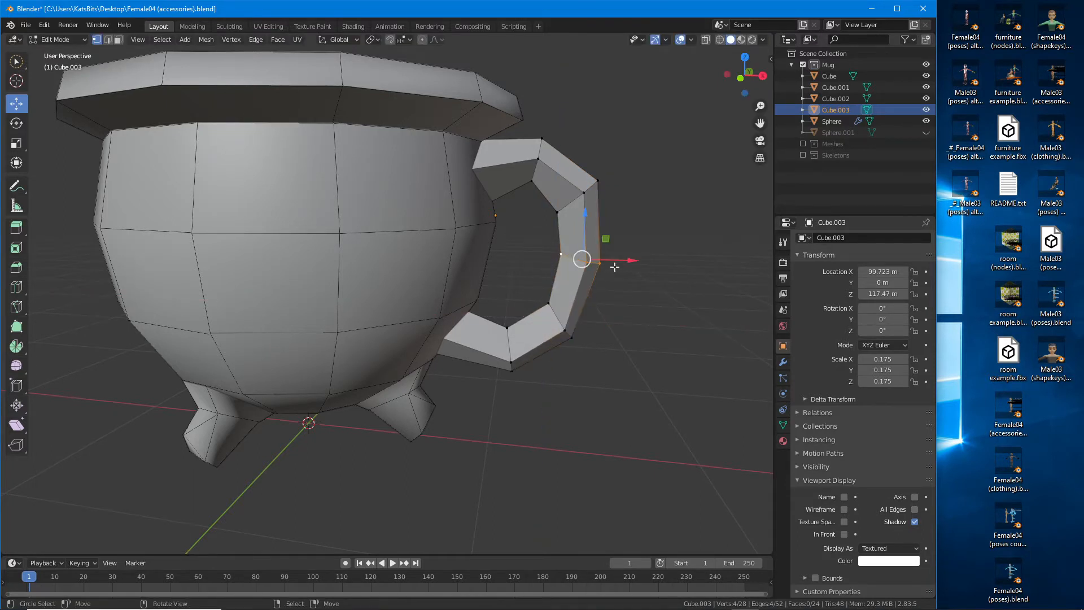
pyautogui.moveTo(606, 239); pyautogui.dragTo(613, 238)
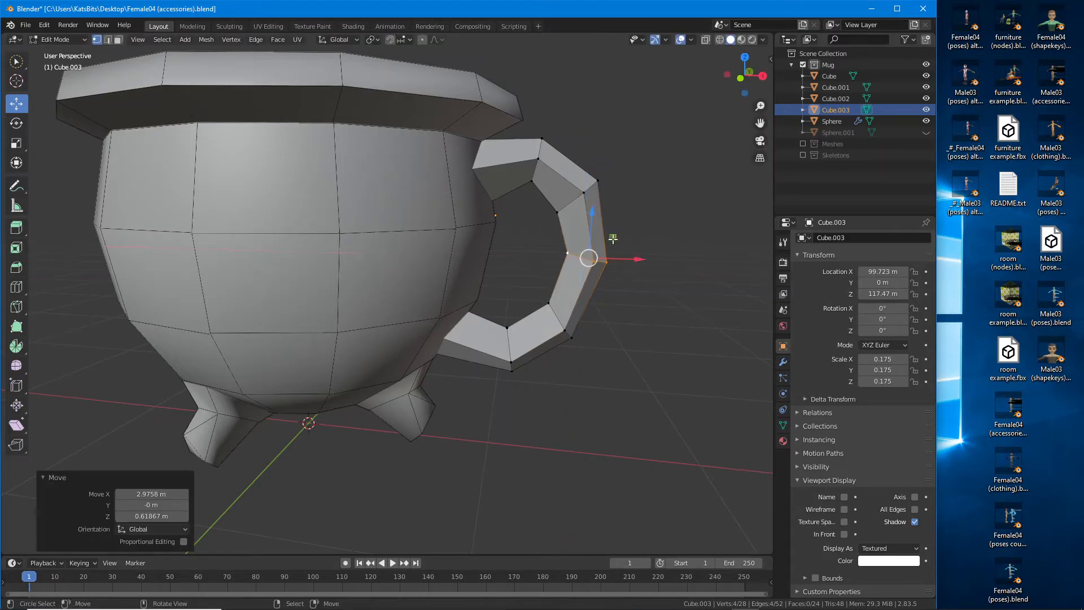
# Step: Lower the top bend's inner vertex and its side vertices slightly along Z to even out the handle's thickness
pyautogui.rightClick(535, 181)
pyautogui.moveTo(534, 133); pyautogui.dragTo(535, 143)
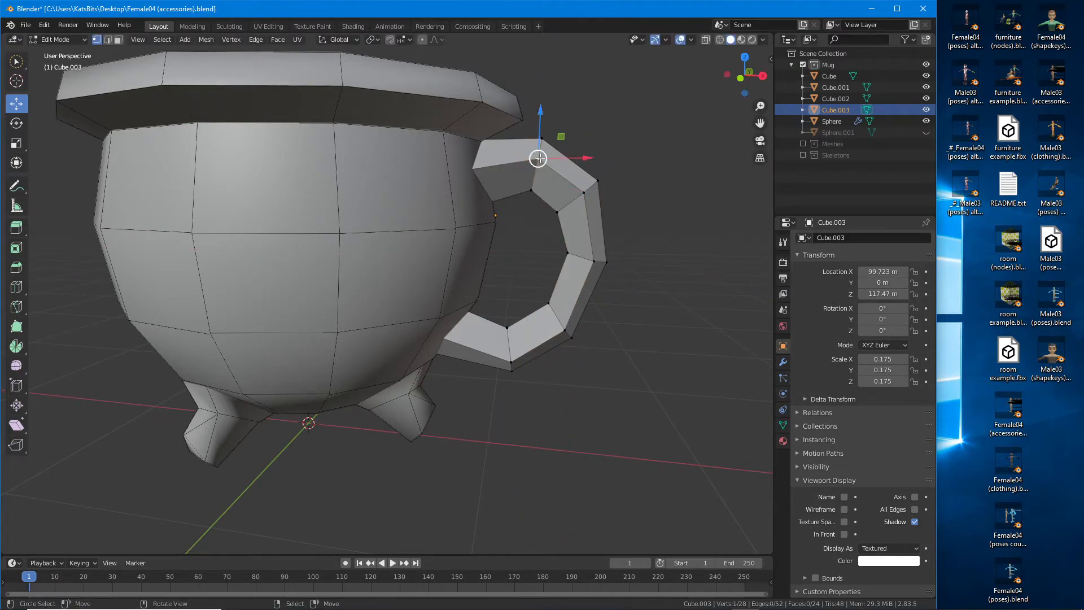
pyautogui.moveTo(534, 143); pyautogui.dragTo(340, 165, button='middle')
pyautogui.moveTo(285, 125); pyautogui.dragTo(286, 141)
pyautogui.moveTo(286, 141); pyautogui.dragTo(513, 335, button='middle')
# Step: Return the handle to Object Mode and open the object selection commands
pyautogui.press('Tab')
pyautogui.scroll(3, 513, 336)
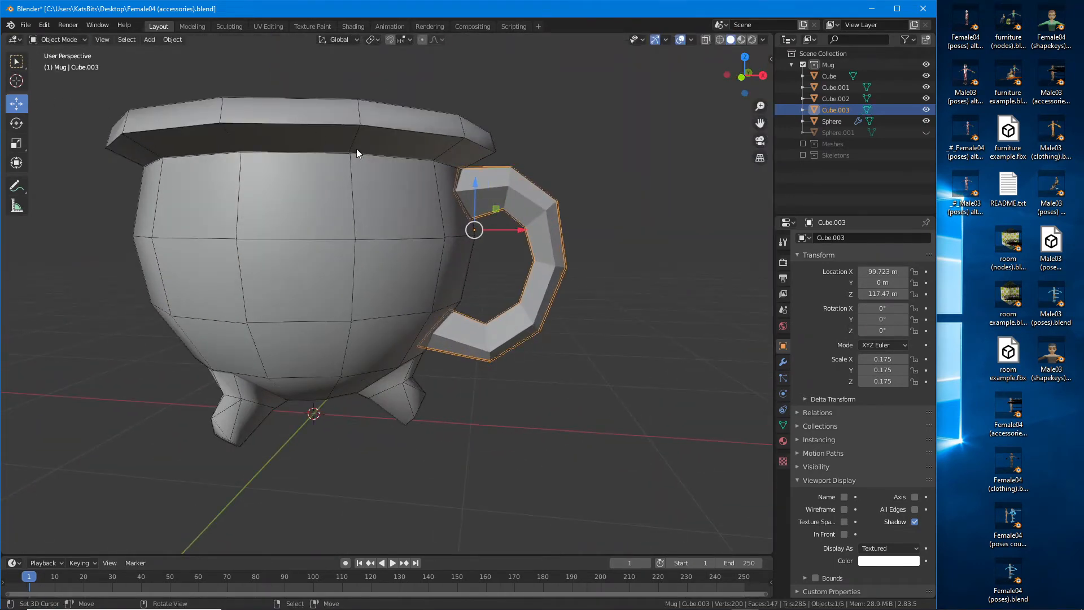
pyautogui.click(128, 39)
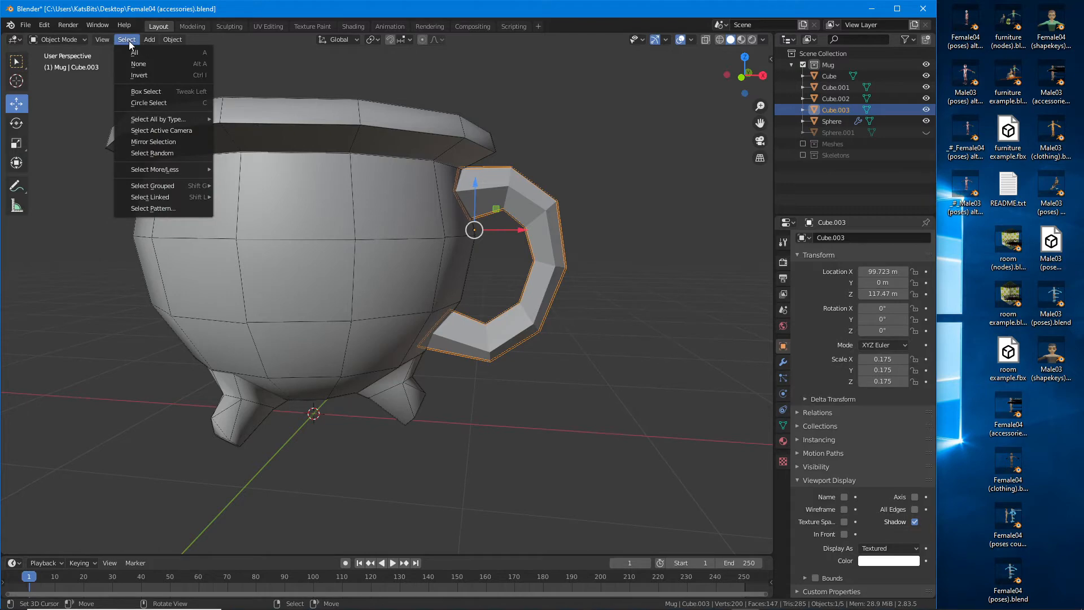
# Step: Shade the mug handle smooth
pyautogui.moveTo(149, 41)
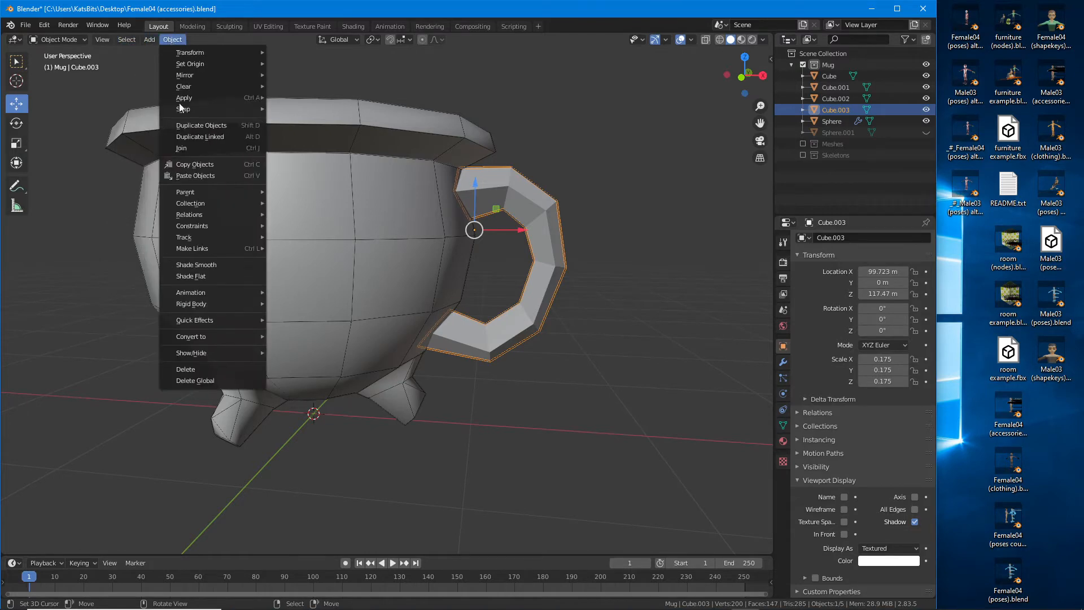
pyautogui.click(195, 267)
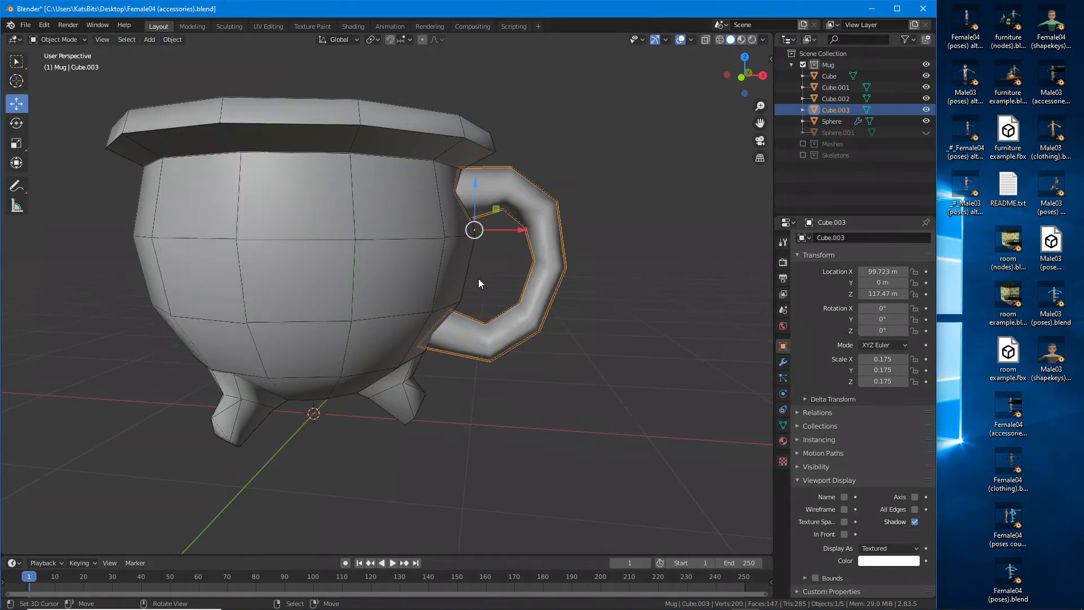
# Step: Mark the two lengthwise edge loops along the sides of the handle as sharp
pyautogui.moveTo(479, 279); pyautogui.dragTo(350, 334, button='middle')
pyautogui.scroll(5, 335, 301)
pyautogui.press('Tab')
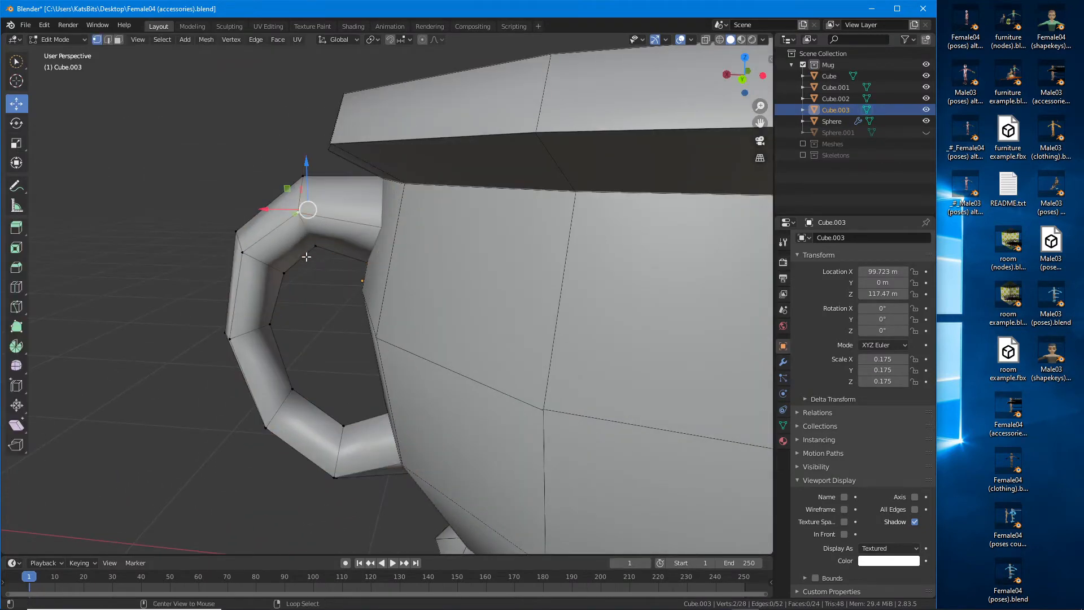
pyautogui.keyDown('alt'); pyautogui.click(327, 337); pyautogui.keyUp('alt')
pyautogui.moveTo(327, 337); pyautogui.dragTo(331, 346, button='middle')
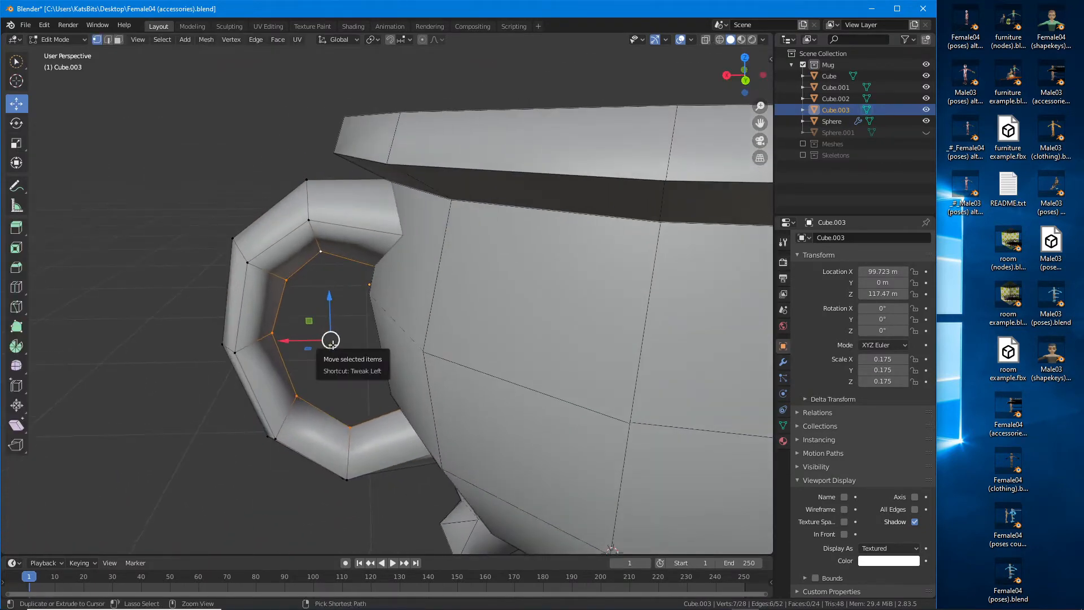
pyautogui.keyDown('alt'); pyautogui.click(334, 229); pyautogui.keyUp('alt')
pyautogui.moveTo(281, 399); pyautogui.dragTo(522, 291, button='middle')
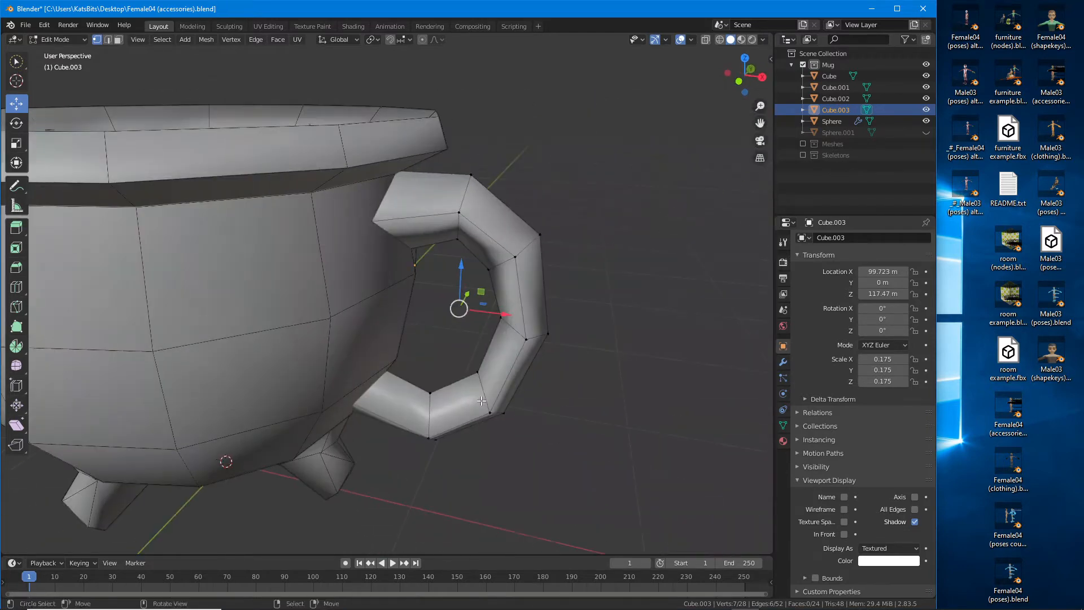
pyautogui.keyDown('alt'); pyautogui.keyDown('shift'); pyautogui.click(522, 291); pyautogui.keyUp('shift'); pyautogui.keyUp('alt')
pyautogui.hotkey('ctrl', 'e')
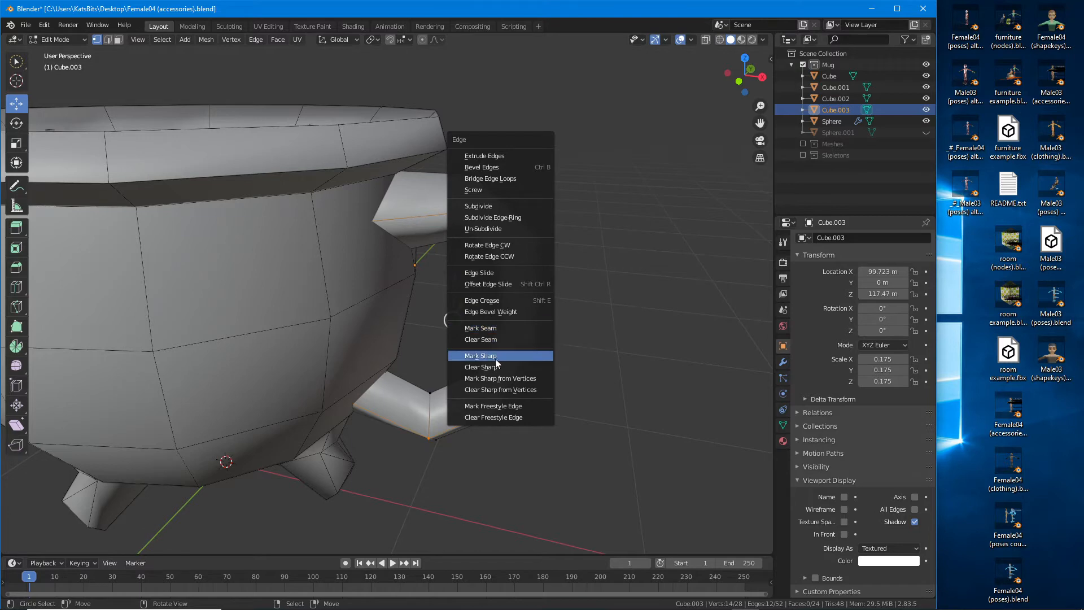
pyautogui.click(495, 359)
pyautogui.moveTo(564, 348); pyautogui.dragTo(502, 353, button='middle')
pyautogui.press('Tab')
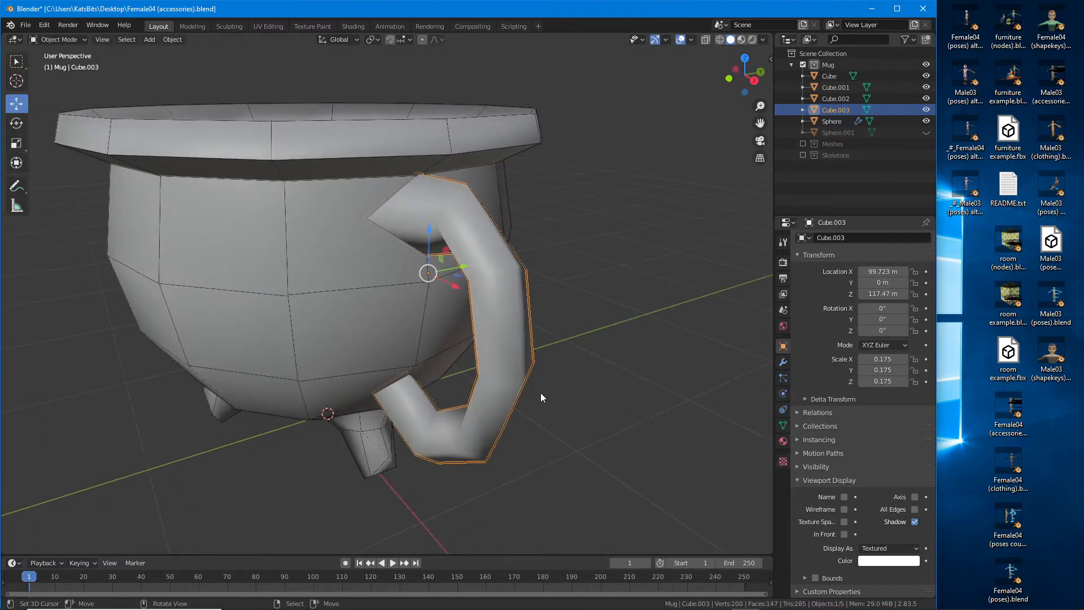
# Step: Add an Edge Split modifier to the handle and disable its Edge Angle option, leaving Sharp Edges on
pyautogui.scroll(-1, 540, 392)
pyautogui.click(782, 363)
pyautogui.click(824, 241)
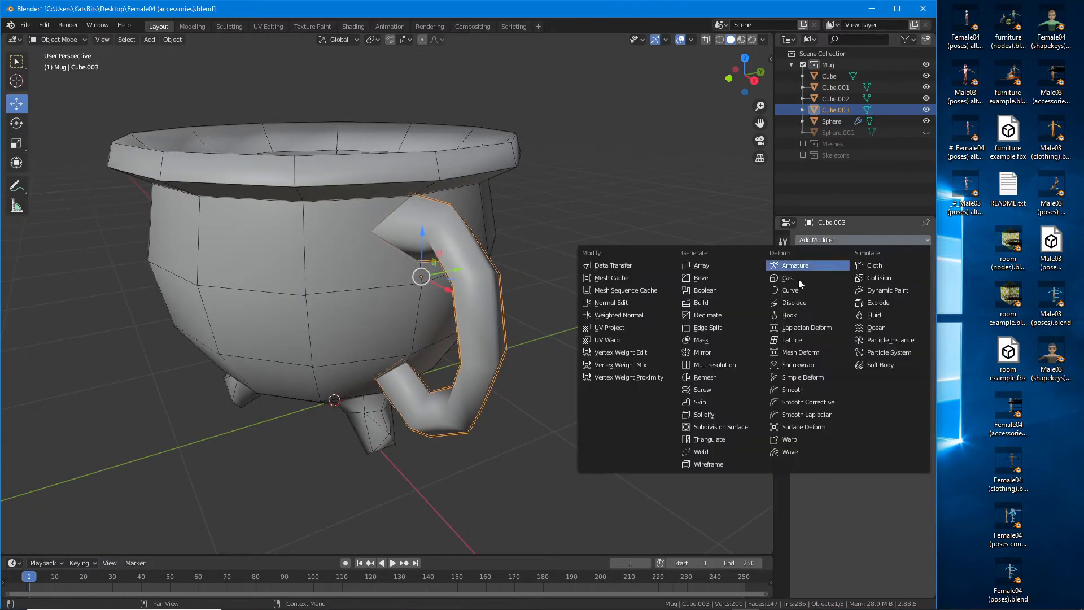
pyautogui.click(719, 328)
pyautogui.moveTo(611, 324); pyautogui.dragTo(422, 329, button='middle')
pyautogui.click(803, 290)
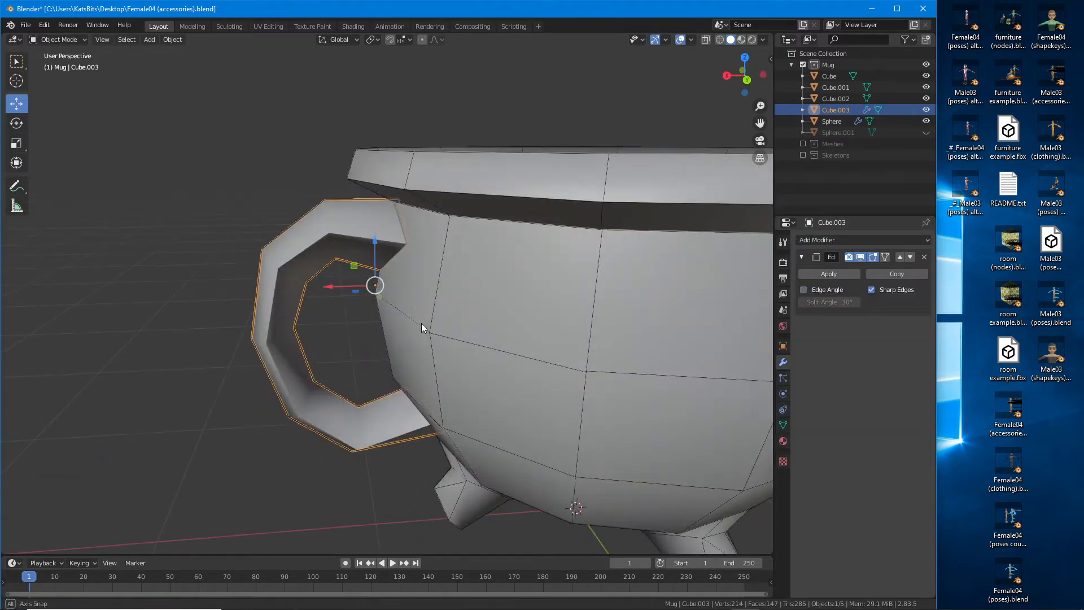
# Step: Clear the sharp marks from the handle's side edge loops and mark its inner edge loop as sharp instead
pyautogui.press('Tab')
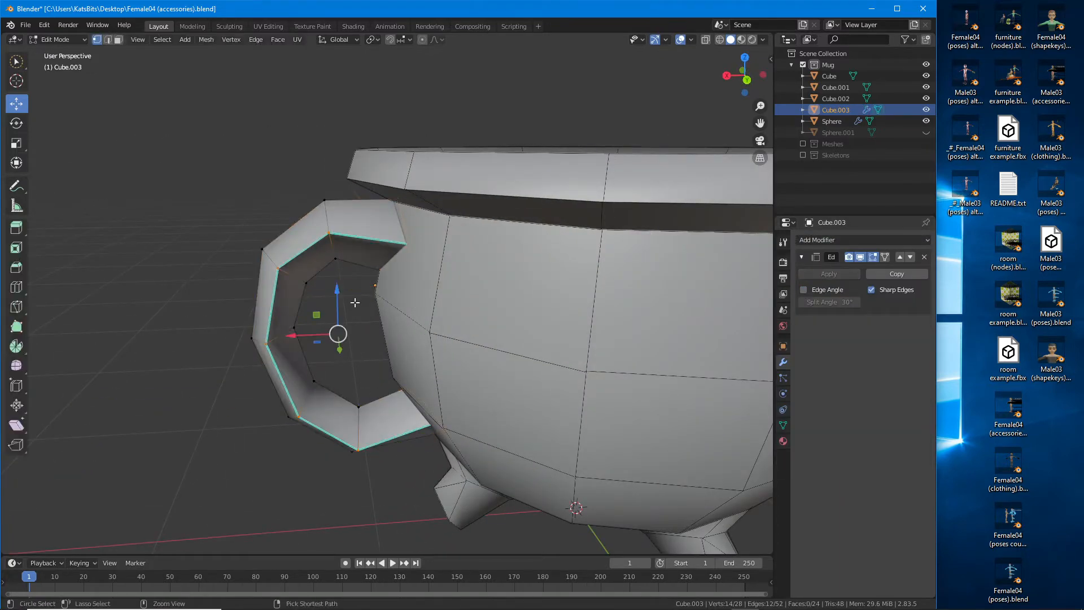
pyautogui.hotkey('ctrl', 'e')
pyautogui.click(311, 314)
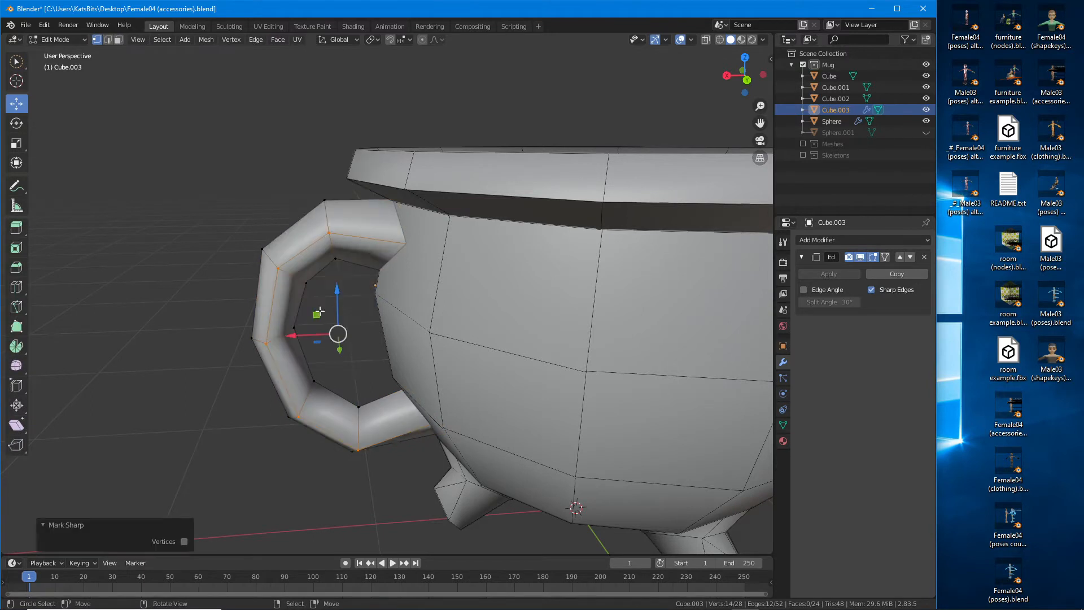
pyautogui.keyDown('alt'); pyautogui.click(351, 266); pyautogui.keyUp('alt')
pyautogui.hotkey('ctrl', 'e')
pyautogui.click(315, 251)
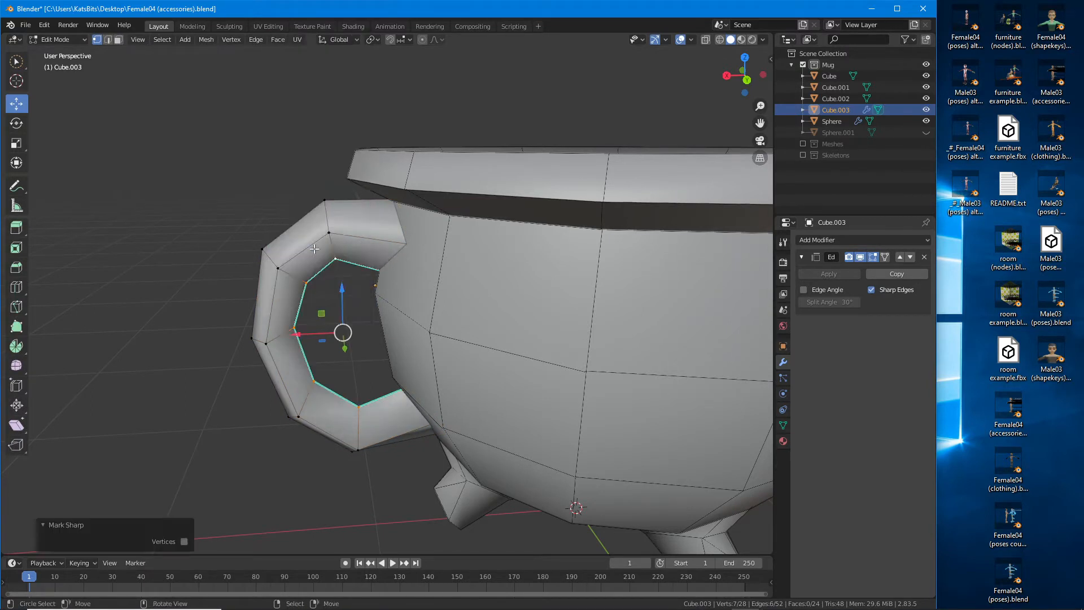
pyautogui.press('Tab')
pyautogui.moveTo(388, 374); pyautogui.dragTo(475, 345, button='middle')
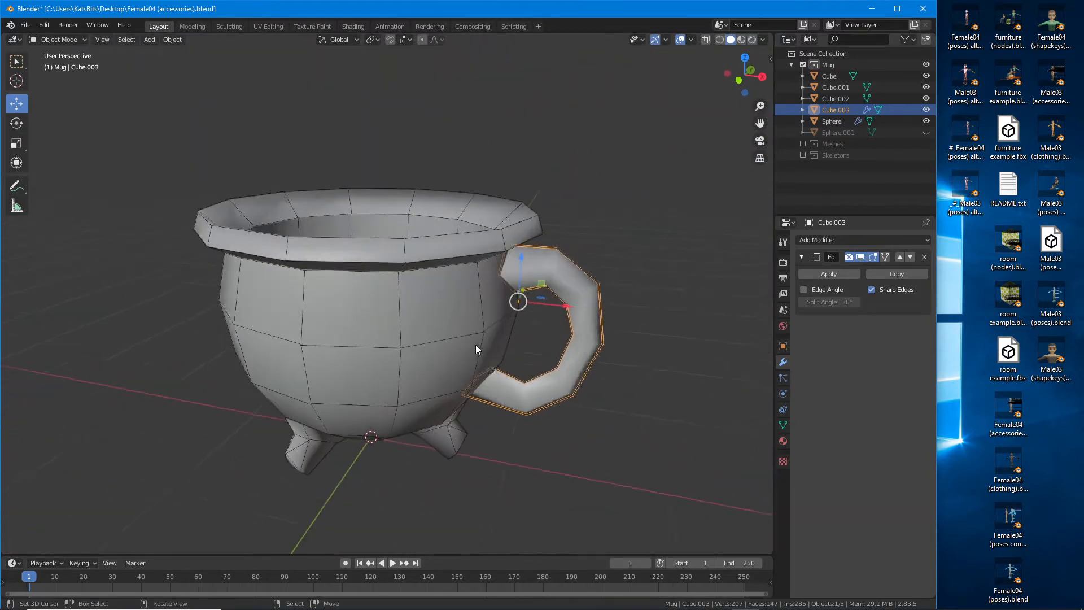
# Step: Show the Meshes collection so the female body can be compared with the mug
pyautogui.scroll(-3, 497, 324)
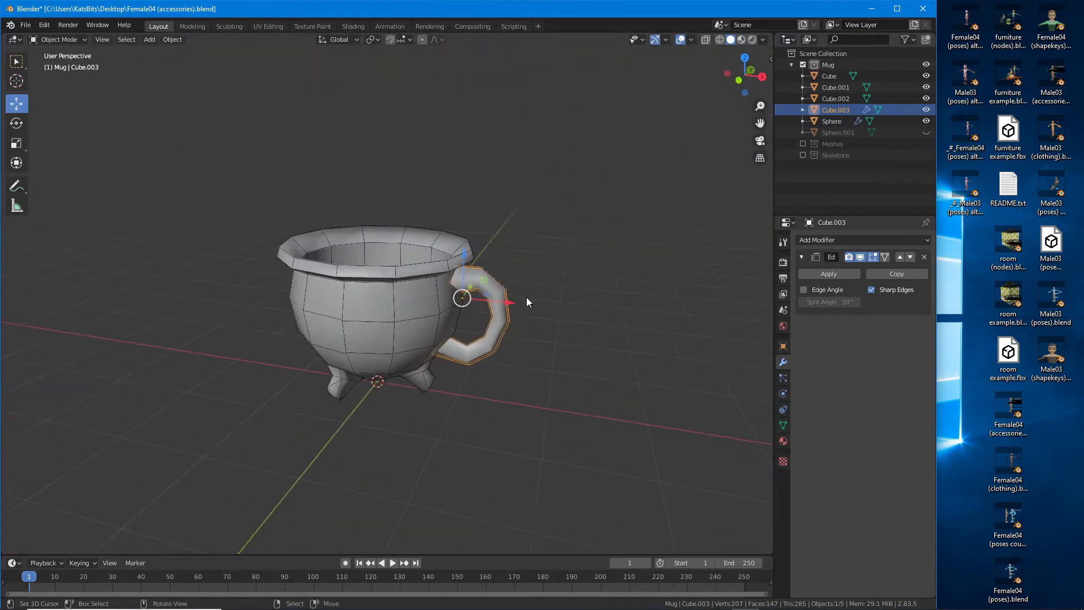
pyautogui.click(803, 143)
pyautogui.scroll(-3, 503, 320)
pyautogui.keyDown('shift'); pyautogui.moveTo(427, 194); pyautogui.dragTo(417, 302, button='middle'); pyautogui.keyUp('shift')
pyautogui.scroll(-1, 431, 341)
pyautogui.scroll(5, 383, 270)
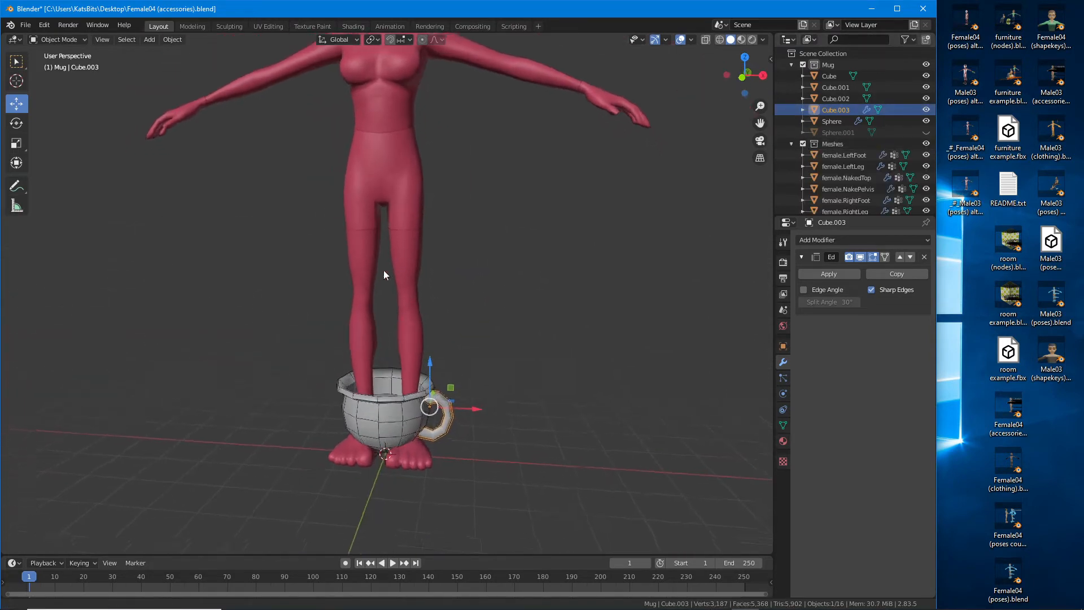
# Step: Thin the handle by applying Shrink/Fatten of about -36.7 to its inner edge loop
pyautogui.scroll(3, 350, 238)
pyautogui.keyDown('shift'); pyautogui.moveTo(350, 239); pyautogui.dragTo(410, 307, button='middle'); pyautogui.keyUp('shift')
pyautogui.scroll(3, 415, 266)
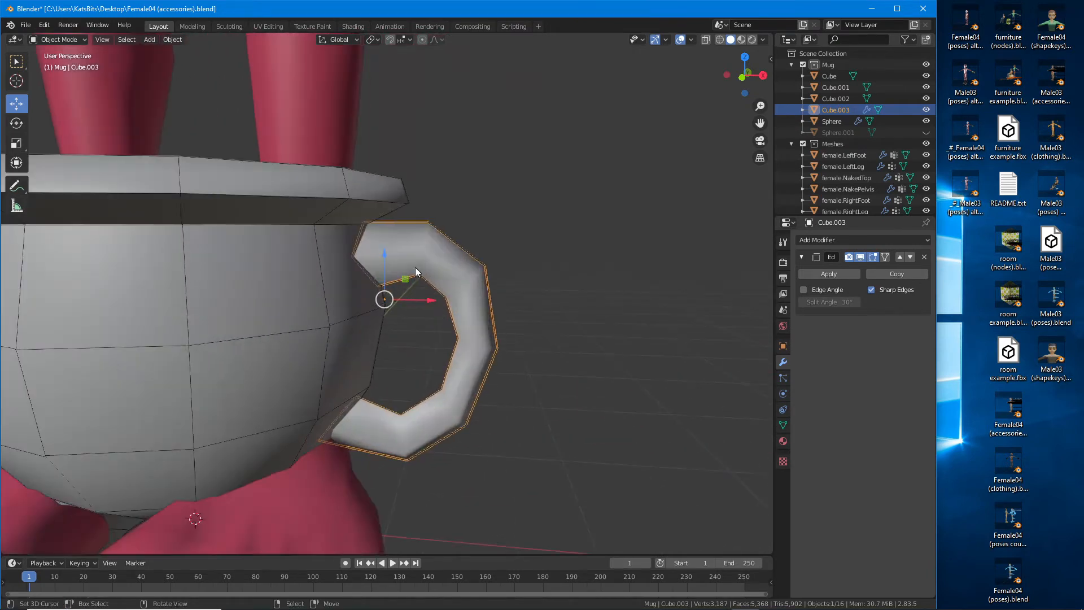
pyautogui.press('Tab')
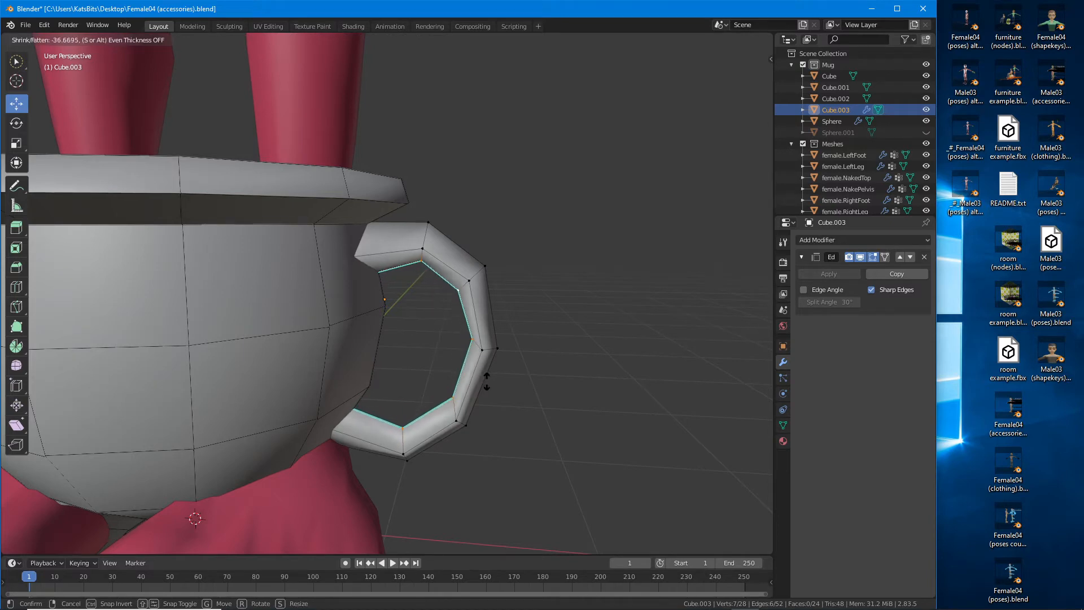
pyautogui.click(485, 379)
# Step: Widen the handle's upper bend by scaling its two side vertices to about 1.32
pyautogui.moveTo(486, 375); pyautogui.dragTo(333, 374, button='middle')
pyautogui.click(336, 282)
pyautogui.keyDown('shift'); pyautogui.click(291, 288); pyautogui.keyUp('shift')
pyautogui.moveTo(351, 321); pyautogui.dragTo(357, 344, button='middle')
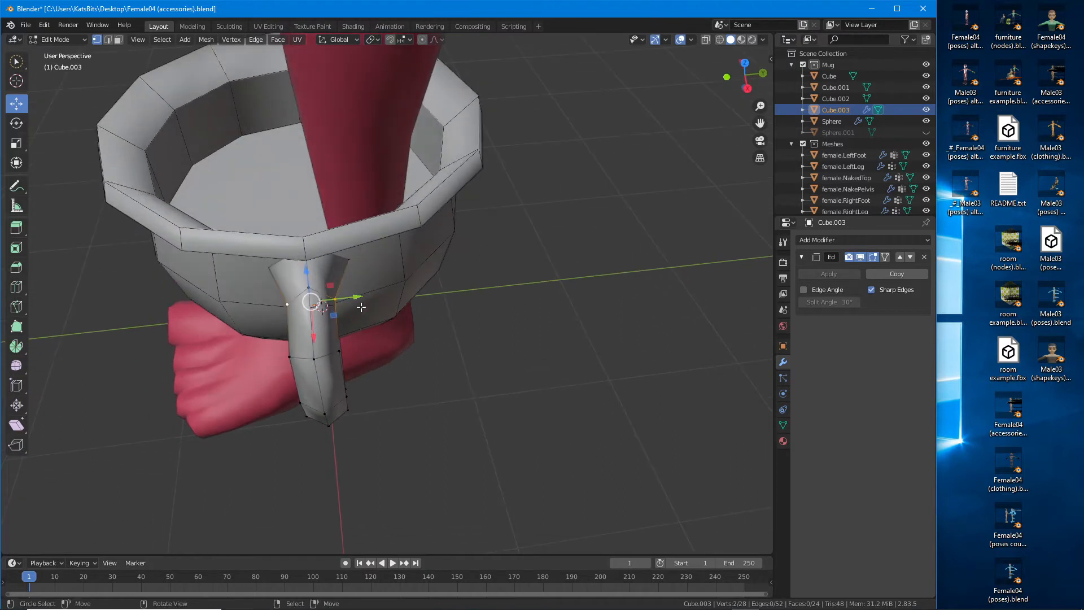
pyautogui.press('s')
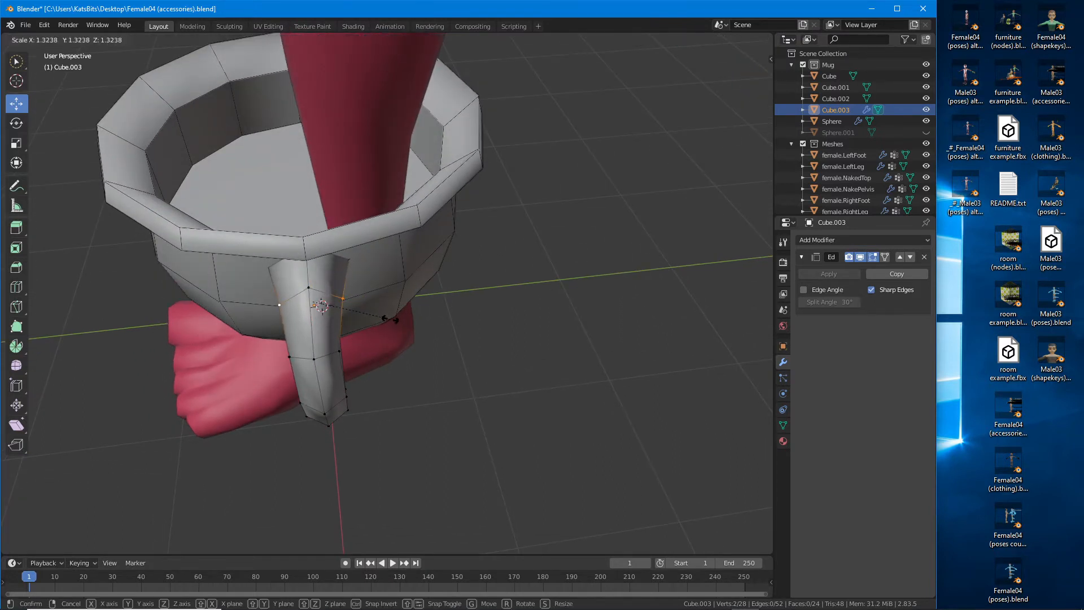
pyautogui.click(395, 320)
# Step: Narrow the next cross-section below the handle's upper bend by scaling its three outer vertices to about 0.8
pyautogui.moveTo(336, 354); pyautogui.dragTo(333, 341, button='middle')
pyautogui.rightClick(336, 342)
pyautogui.keyDown('shift'); pyautogui.rightClick(310, 347); pyautogui.keyUp('shift')
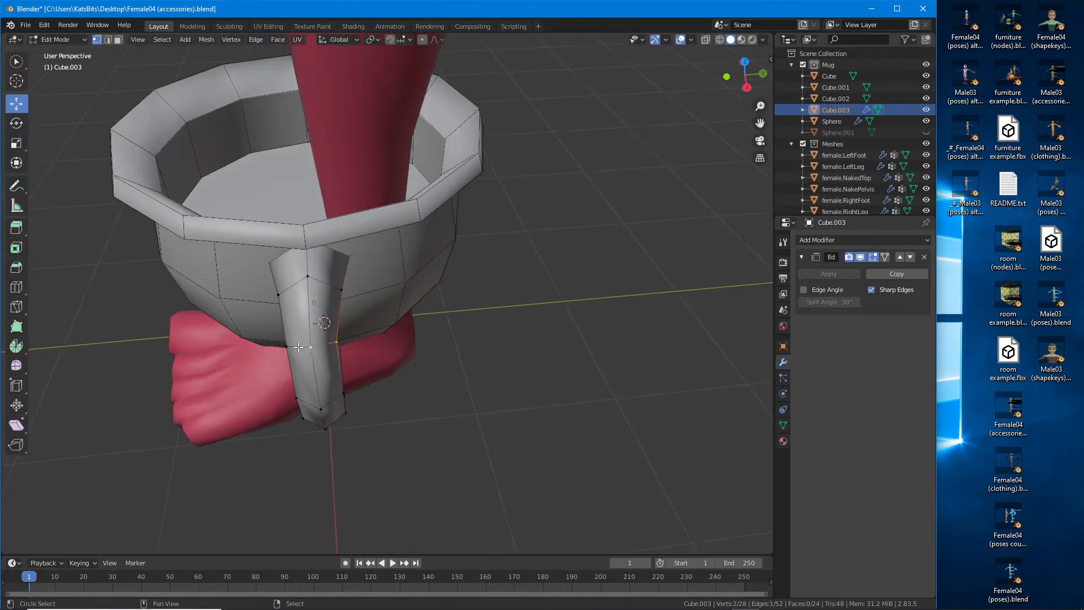
pyautogui.keyDown('shift'); pyautogui.rightClick(284, 348); pyautogui.keyUp('shift')
pyautogui.press('s')
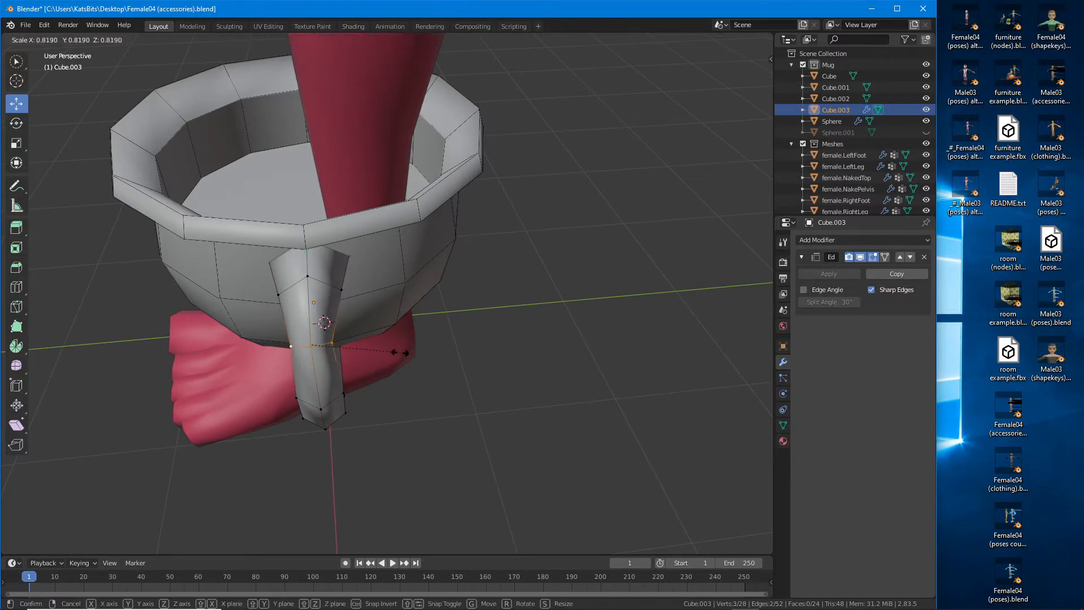
pyautogui.click(391, 356)
# Step: Scale down the handle's middle and two lower cross-section loops, the middle to about 0.76 and the lowest to about 0.745
pyautogui.keyDown('alt'); pyautogui.rightClick(342, 396); pyautogui.keyUp('alt')
pyautogui.press('s')
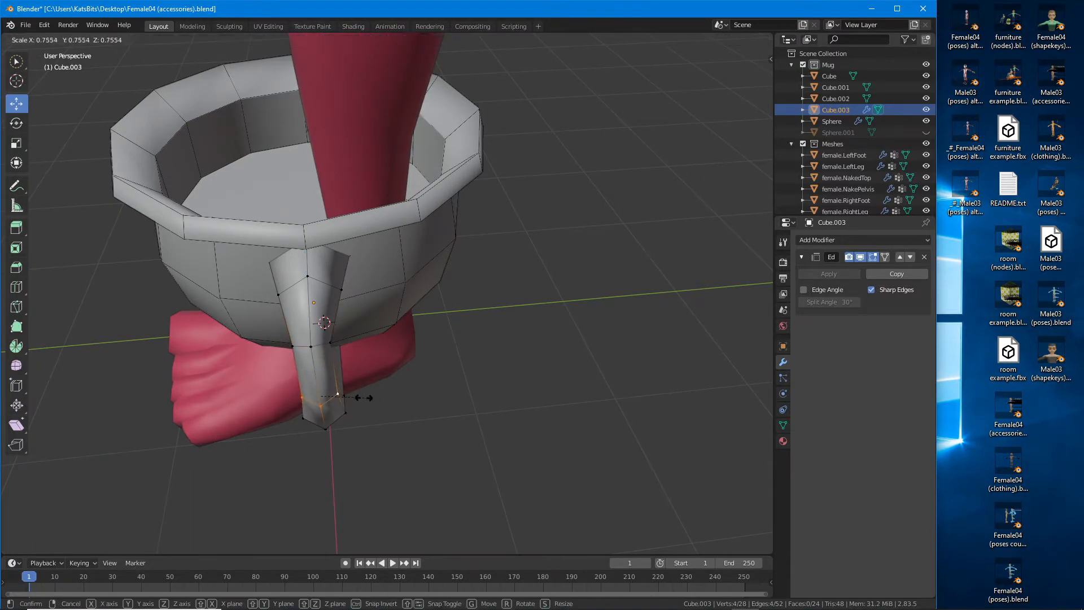
pyautogui.click(363, 397)
pyautogui.moveTo(363, 397); pyautogui.dragTo(330, 343, button='middle')
pyautogui.keyDown('alt'); pyautogui.rightClick(322, 392); pyautogui.keyUp('alt')
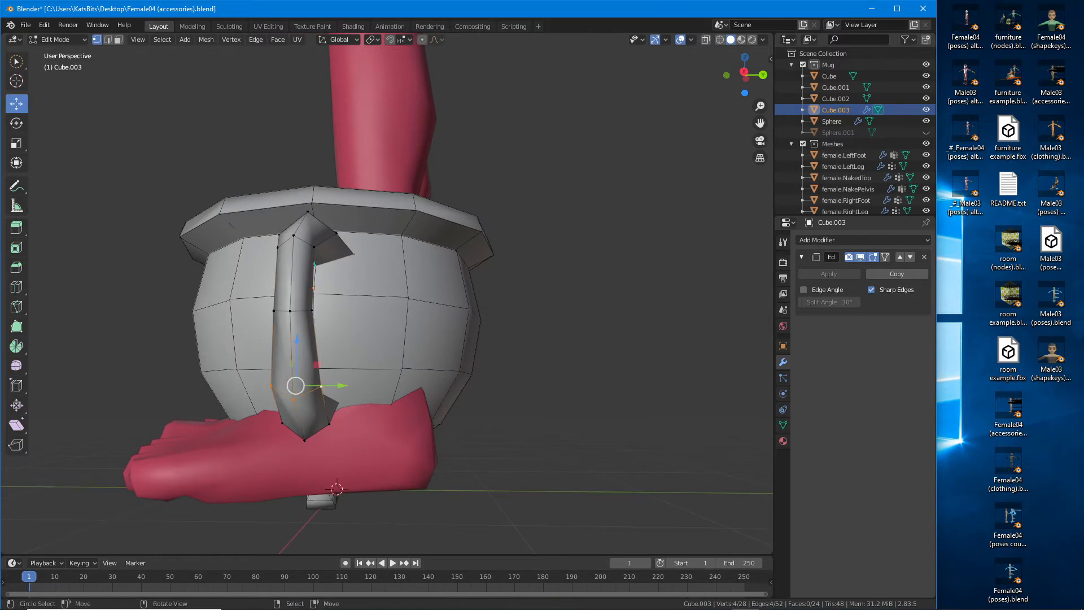
pyautogui.press('s')
pyautogui.click(359, 397)
pyautogui.keyDown('alt'); pyautogui.rightClick(328, 427); pyautogui.keyUp('alt')
pyautogui.press('s')
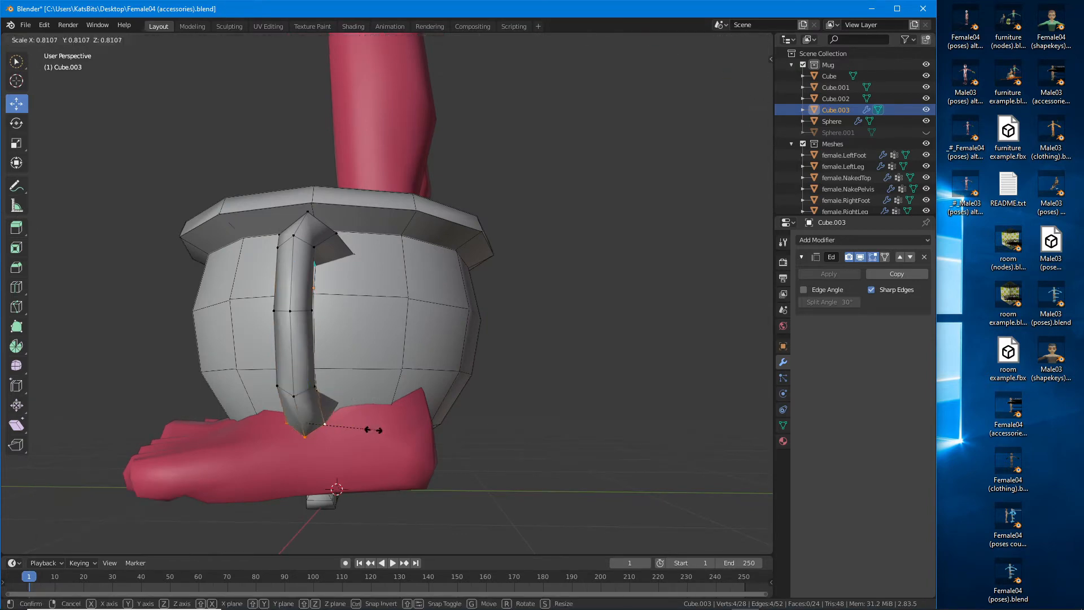
pyautogui.click(368, 429)
# Step: Lower the handle's top bend loop by about 0.77 m and raise the adjoining upper outer loop
pyautogui.moveTo(339, 316); pyautogui.dragTo(454, 327, button='middle')
pyautogui.scroll(-4, 446, 321)
pyautogui.scroll(4, 446, 327)
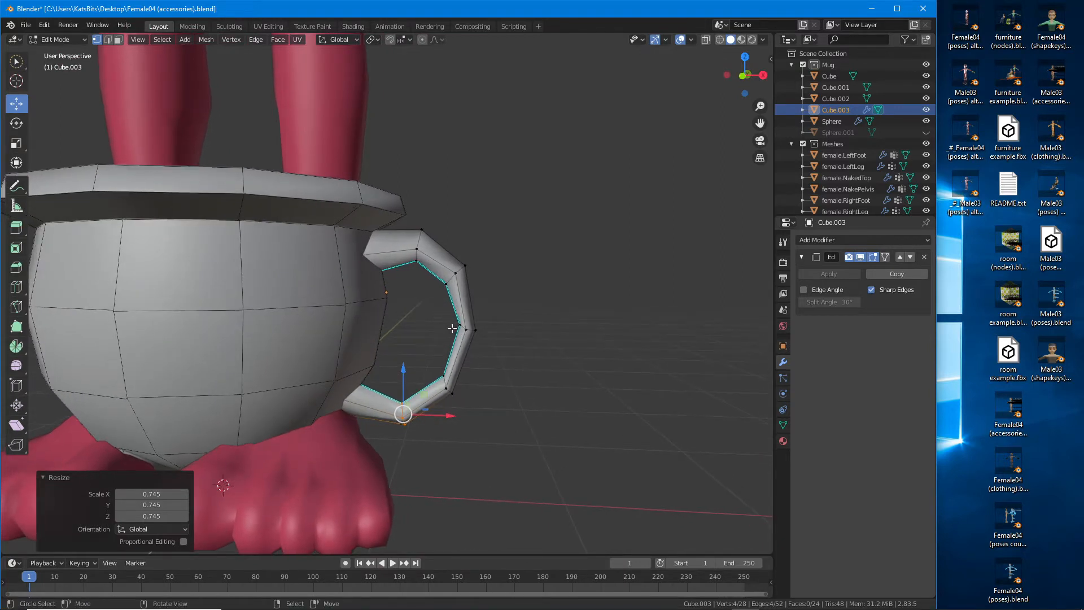
pyautogui.scroll(1, 436, 319)
pyautogui.click(427, 228)
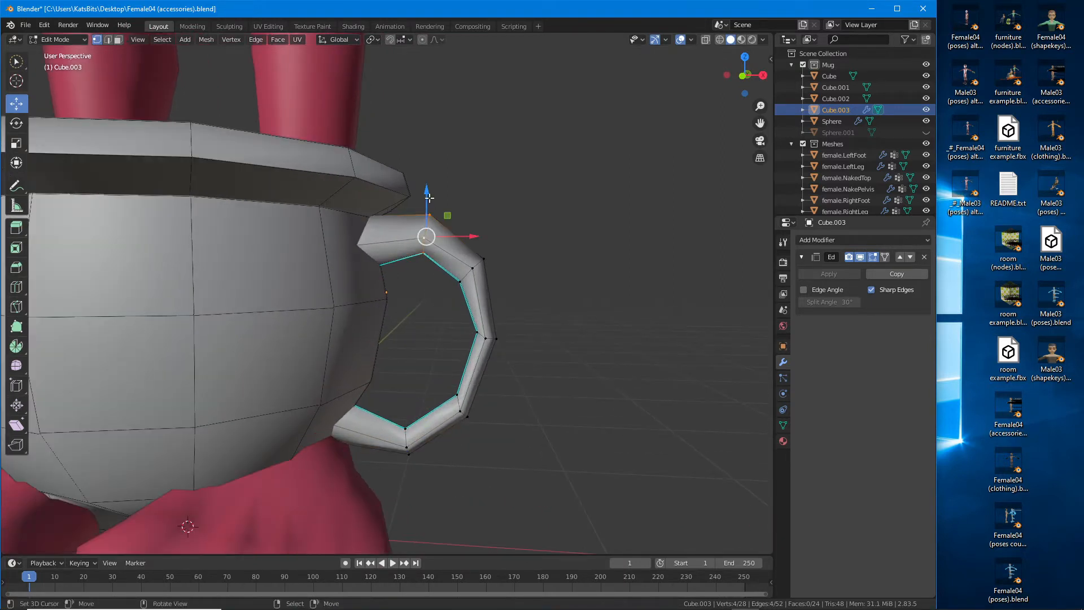
pyautogui.moveTo(426, 191); pyautogui.dragTo(425, 185)
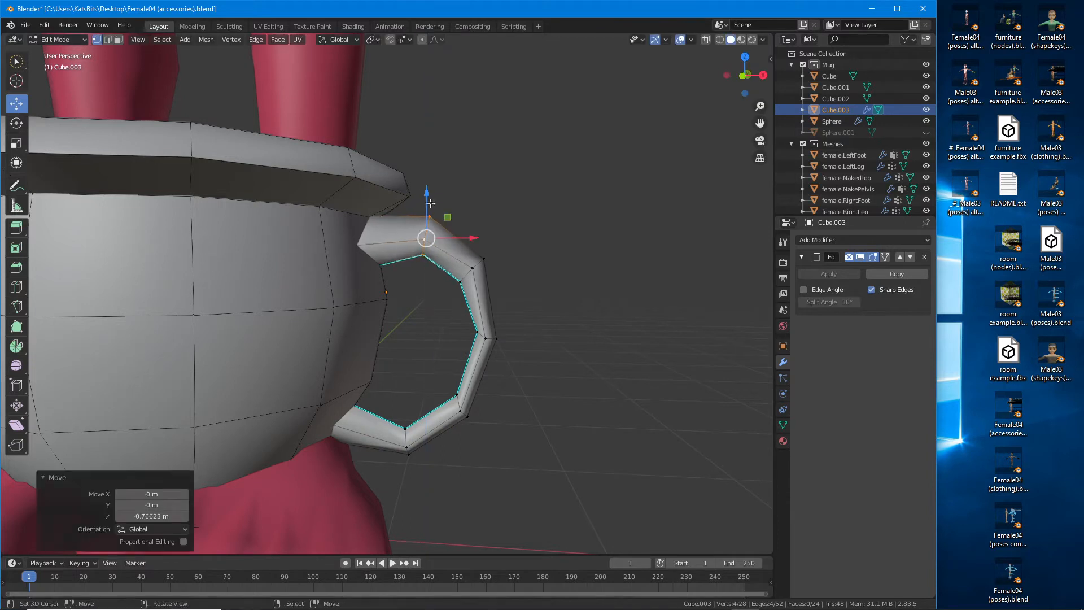
pyautogui.keyDown('alt'); pyautogui.rightClick(481, 261); pyautogui.keyUp('alt')
pyautogui.moveTo(500, 255)
pyautogui.mouseDown()
pyautogui.moveTo(489, 222)
pyautogui.moveTo(494, 235)
pyautogui.mouseUp()
# Step: Move the handle's outermost loop about 6.64 m in X and 13.66 m in Z, and lower the loop above it about 1.77 m
pyautogui.keyDown('alt'); pyautogui.rightClick(497, 335); pyautogui.keyUp('alt')
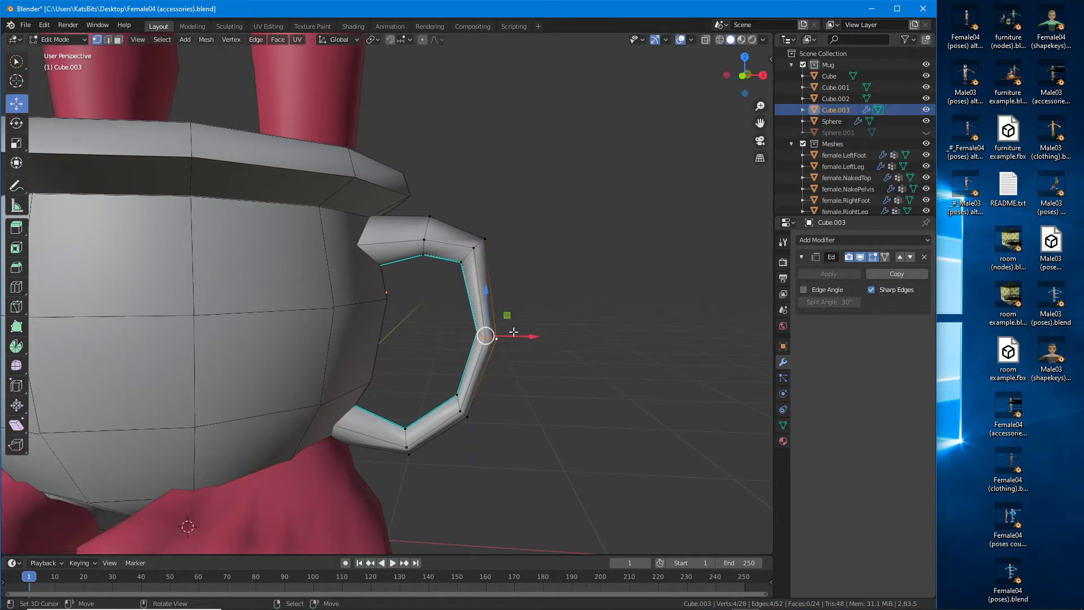
pyautogui.moveTo(504, 314); pyautogui.dragTo(523, 290)
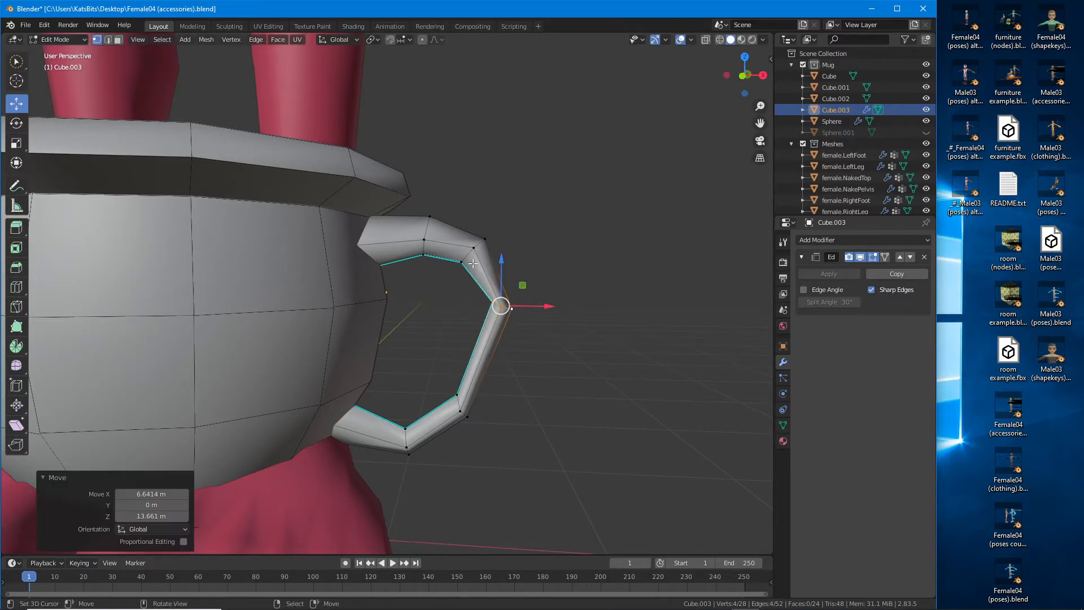
pyautogui.keyDown('shift'); pyautogui.rightClick(467, 256); pyautogui.keyUp('shift')
pyautogui.keyDown('alt'); pyautogui.rightClick(467, 256); pyautogui.keyUp('alt')
pyautogui.moveTo(495, 228); pyautogui.dragTo(494, 232)
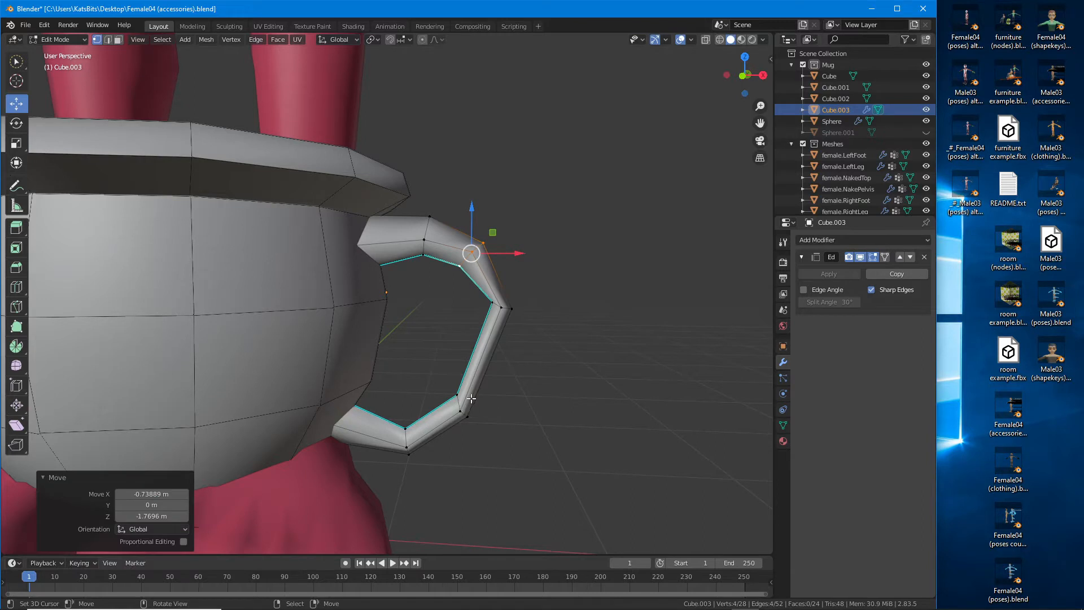
# Step: Insert an extra edge loop in the lower outer segment of the handle and move it outward to round the curve
pyautogui.press('g')
pyautogui.press('g')
pyautogui.click(500, 371)
pyautogui.moveTo(502, 340); pyautogui.dragTo(514, 354)
# Step: Move the handle's bottom loop toward the mug, and shift the neighbouring lower outer loop down and inward
pyautogui.keyDown('alt'); pyautogui.click(462, 410); pyautogui.keyUp('alt')
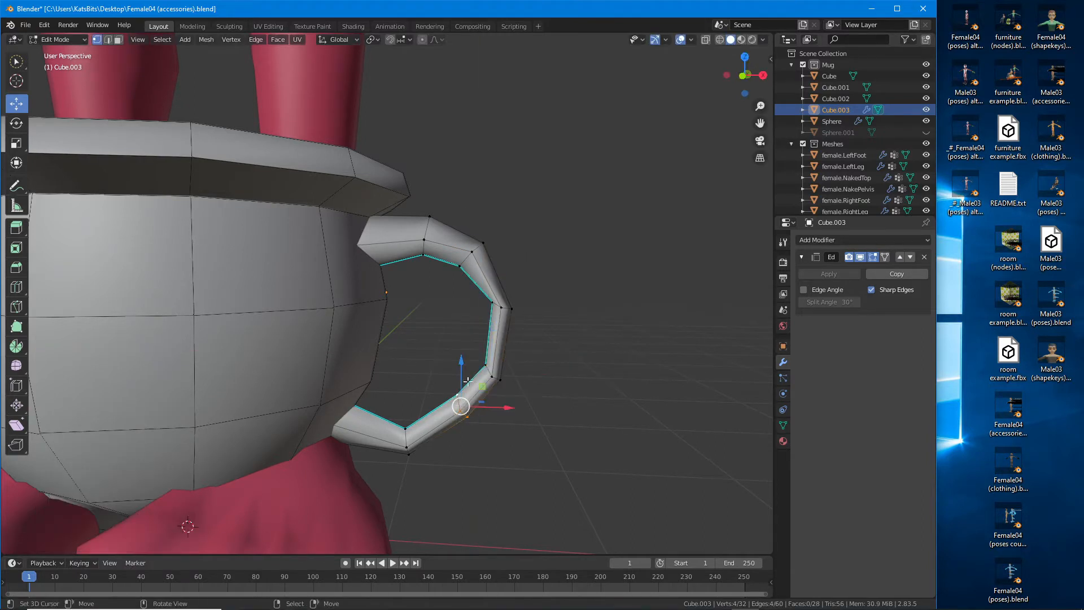
pyautogui.keyDown('alt'); pyautogui.click(405, 436); pyautogui.keyUp('alt')
pyautogui.moveTo(431, 423); pyautogui.dragTo(412, 425)
pyautogui.keyDown('alt'); pyautogui.rightClick(437, 421); pyautogui.keyUp('alt')
pyautogui.keyDown('alt'); pyautogui.rightClick(452, 397); pyautogui.keyUp('alt')
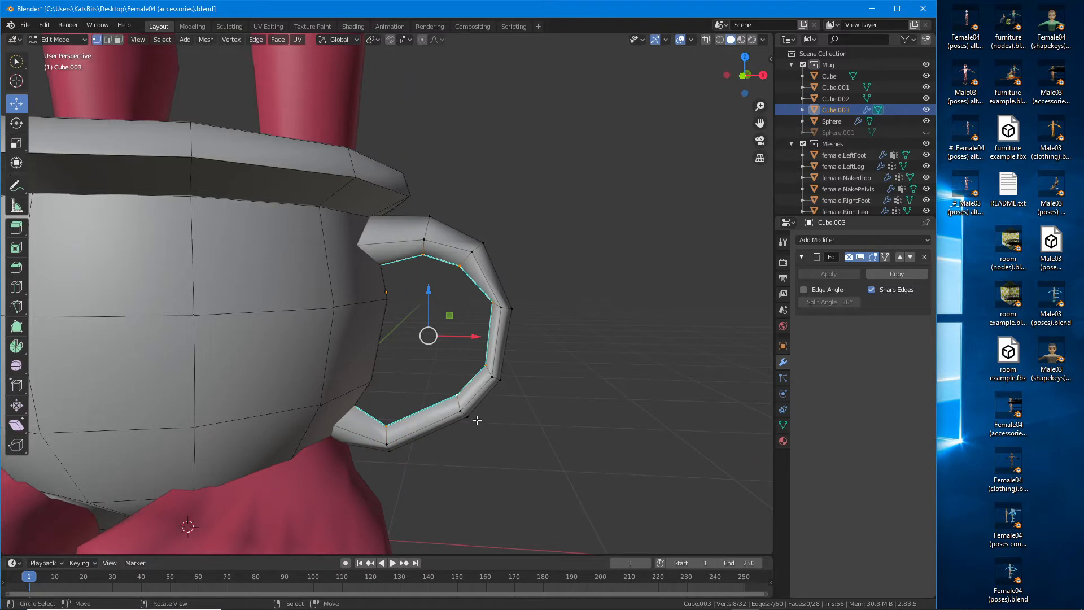
pyautogui.keyDown('alt'); pyautogui.rightClick(461, 407); pyautogui.keyUp('alt')
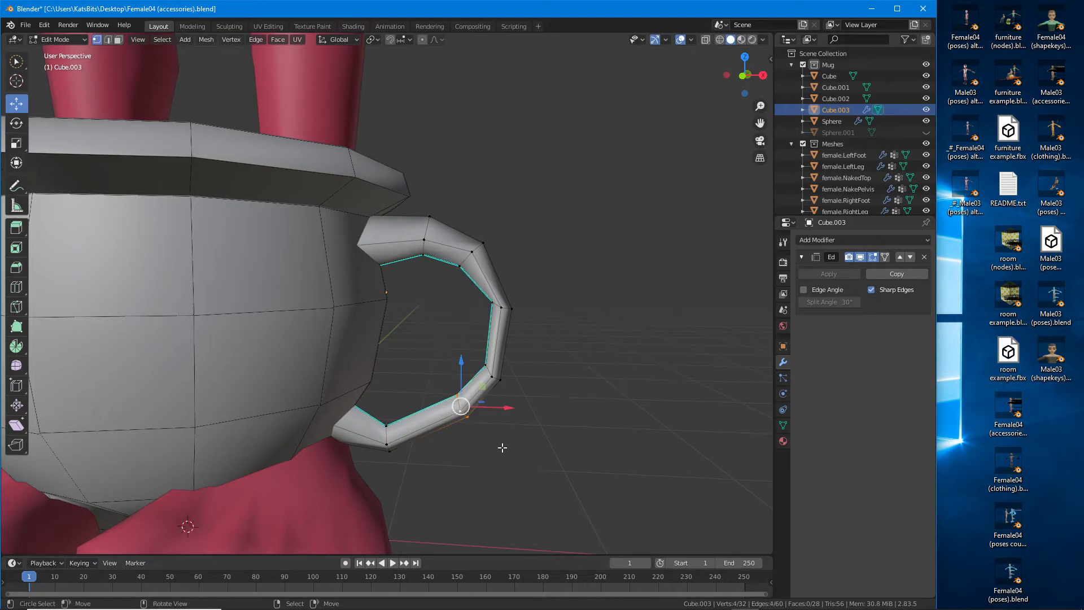
pyautogui.moveTo(481, 386); pyautogui.dragTo(469, 403)
# Step: Adjust the handle's thickness with Shrink/Fatten on the reshaped inner edge loop
pyautogui.keyDown('alt'); pyautogui.click(489, 343); pyautogui.keyUp('alt')
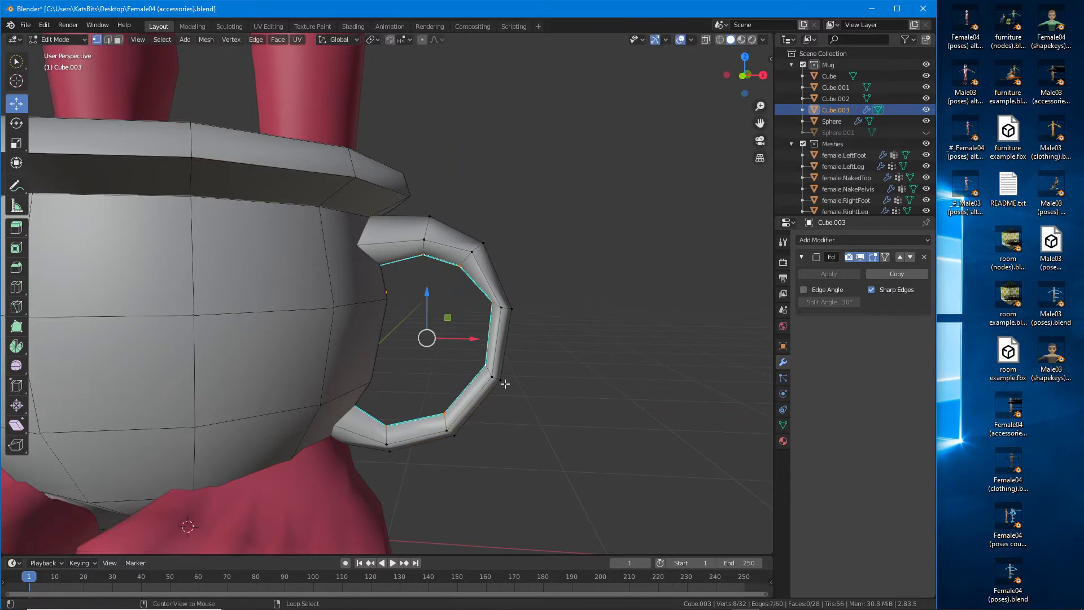
pyautogui.hotkey('alt', 's')
pyautogui.keyDown('ctrl'); pyautogui.click(477, 374); pyautogui.keyUp('ctrl')
# Step: Raise three vertices on the underside of the handle's upper end, close to where it meets the mug
pyautogui.moveTo(509, 307); pyautogui.dragTo(493, 264, button='middle')
pyautogui.scroll(-4, 476, 313)
pyautogui.scroll(3, 492, 265)
pyautogui.scroll(2, 492, 264)
pyautogui.moveTo(404, 271); pyautogui.dragTo(330, 289, button='middle')
pyautogui.rightClick(383, 243)
pyautogui.keyDown('shift'); pyautogui.rightClick(362, 257); pyautogui.keyUp('shift')
pyautogui.keyDown('shift'); pyautogui.rightClick(353, 245); pyautogui.keyUp('shift')
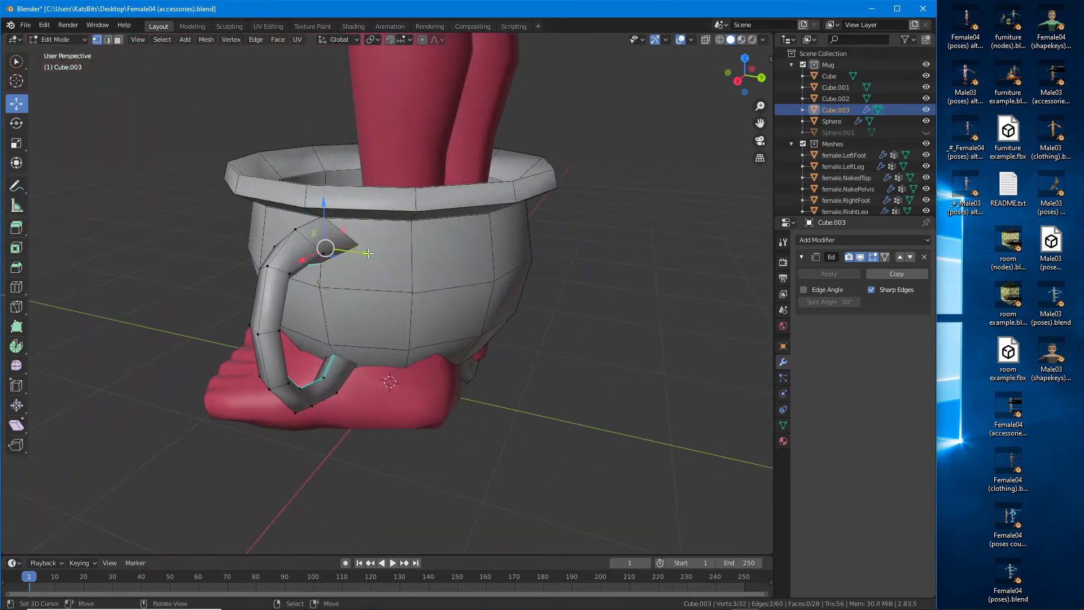
pyautogui.moveTo(367, 222); pyautogui.dragTo(348, 227, button='middle')
pyautogui.moveTo(314, 210); pyautogui.dragTo(314, 200)
# Step: Select the inner end vertex and the neighbouring side vertices of the handle's upper end and raise them about 3.33 m in Z
pyautogui.moveTo(314, 200); pyautogui.dragTo(443, 204, button='middle')
pyautogui.scroll(2, 429, 217)
pyautogui.rightClick(370, 259)
pyautogui.moveTo(382, 262); pyautogui.dragTo(401, 273, button='middle')
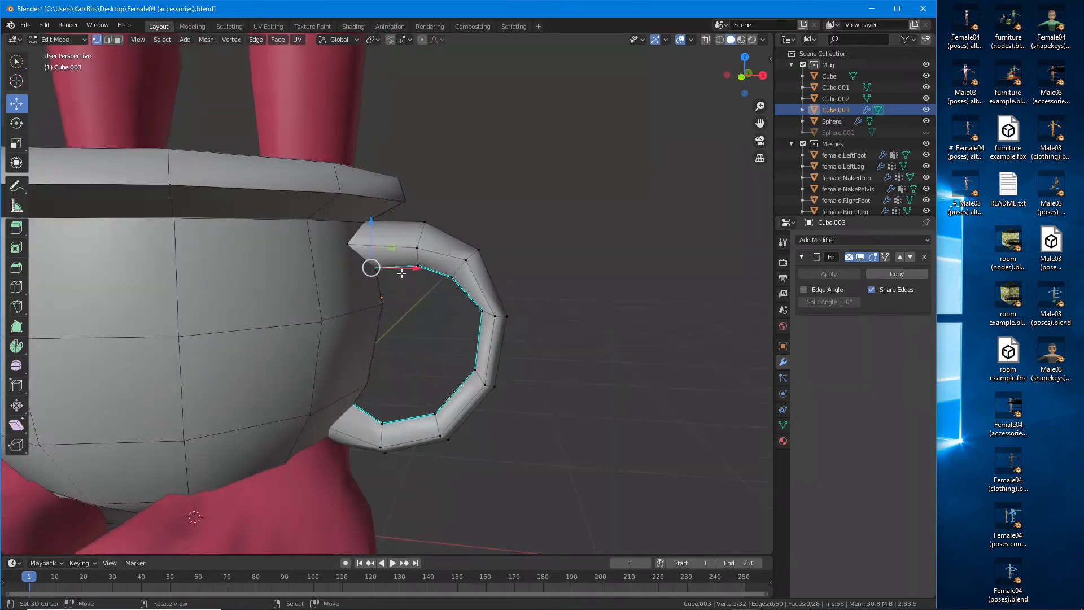
pyautogui.keyDown('shift'); pyautogui.rightClick(417, 247); pyautogui.keyUp('shift')
pyautogui.moveTo(417, 249); pyautogui.dragTo(283, 254, button='middle')
pyautogui.keyDown('shift'); pyautogui.rightClick(322, 249); pyautogui.keyUp('shift')
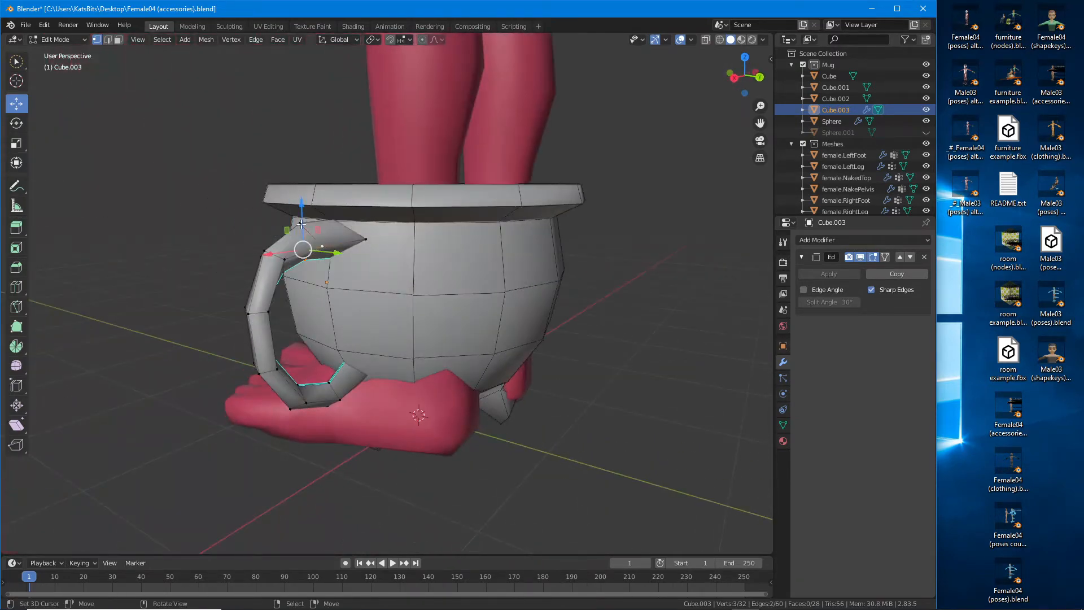
pyautogui.moveTo(301, 213); pyautogui.dragTo(301, 200)
# Step: Scale the two side vertices of the handle's second upper loop closer together to narrow it
pyautogui.moveTo(301, 201); pyautogui.dragTo(358, 287, button='middle')
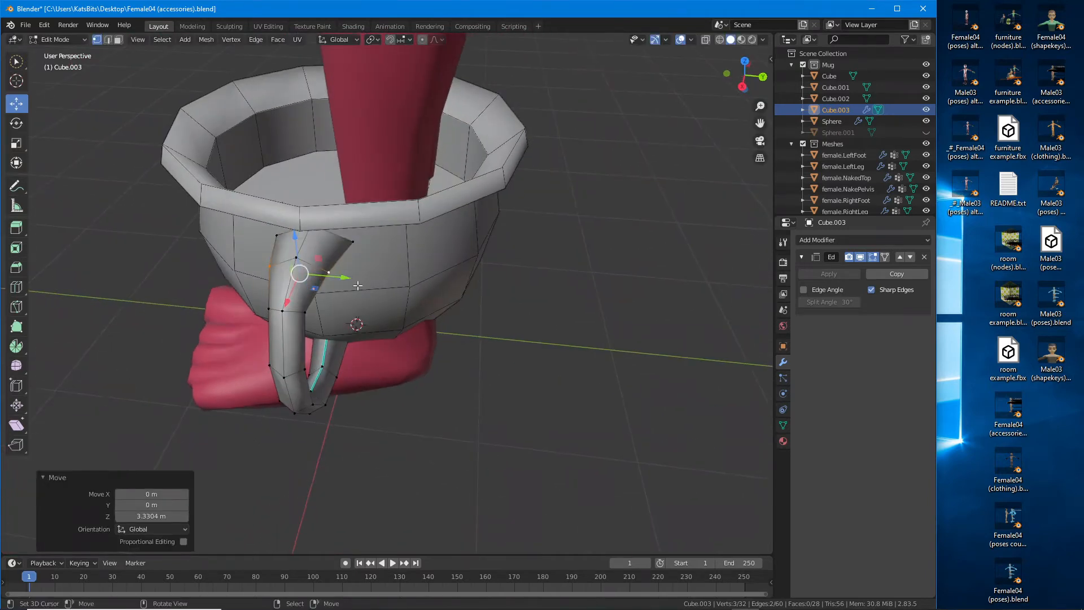
pyautogui.rightClick(333, 273)
pyautogui.keyDown('shift'); pyautogui.rightClick(271, 267); pyautogui.keyUp('shift')
pyautogui.press('s')
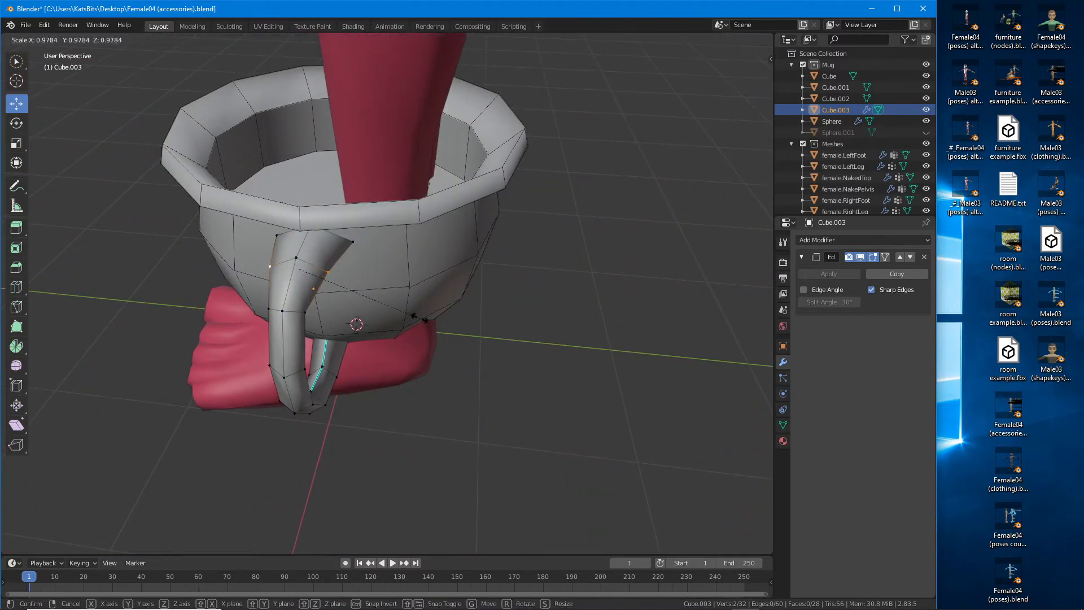
pyautogui.click(387, 307)
# Step: Scale the two side vertices at the handle's upper end to 0.725 and shift them along X into the mug
pyautogui.rightClick(357, 244)
pyautogui.keyDown('shift'); pyautogui.rightClick(277, 234); pyautogui.keyUp('shift')
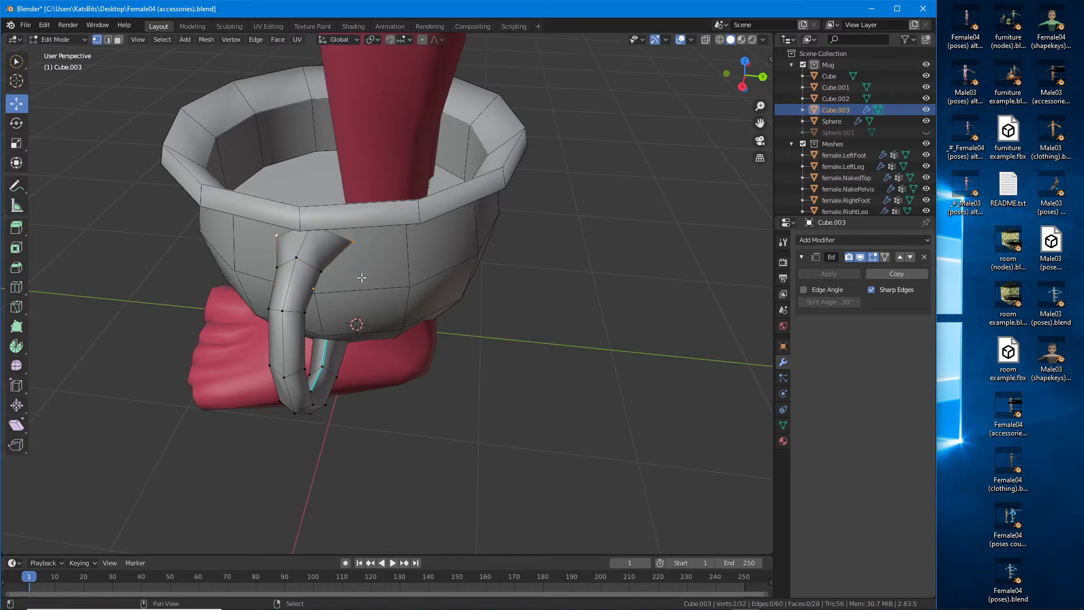
pyautogui.press('s')
pyautogui.click(399, 287)
pyautogui.moveTo(399, 286); pyautogui.dragTo(435, 282, button='middle')
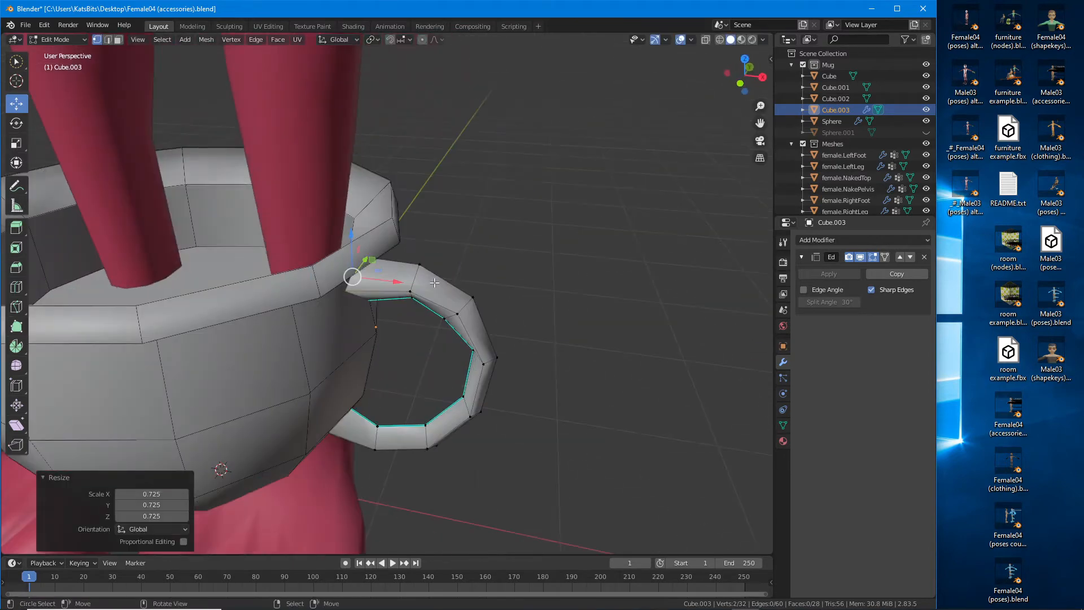
pyautogui.moveTo(397, 286); pyautogui.dragTo(377, 284)
# Step: Move the handle's outermost vertex about 0.62 m in X and 1.58 m in Z, adjust the outer vertex below it, and leave Edit Mode
pyautogui.moveTo(377, 284); pyautogui.dragTo(450, 310, button='middle')
pyautogui.scroll(1, 450, 311)
pyautogui.rightClick(463, 294)
pyautogui.moveTo(466, 301); pyautogui.dragTo(496, 295)
pyautogui.rightClick(489, 303)
pyautogui.moveTo(495, 295); pyautogui.dragTo(495, 295, button='right')
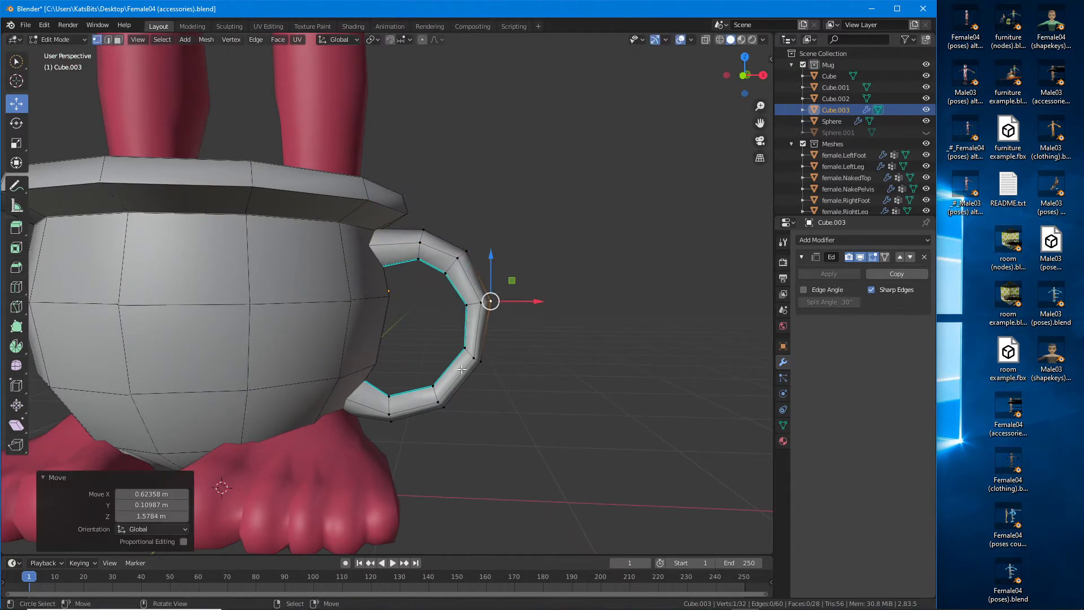
pyautogui.moveTo(458, 353); pyautogui.dragTo(457, 356, button='right')
pyautogui.rightClick(483, 368)
pyautogui.press('Tab')
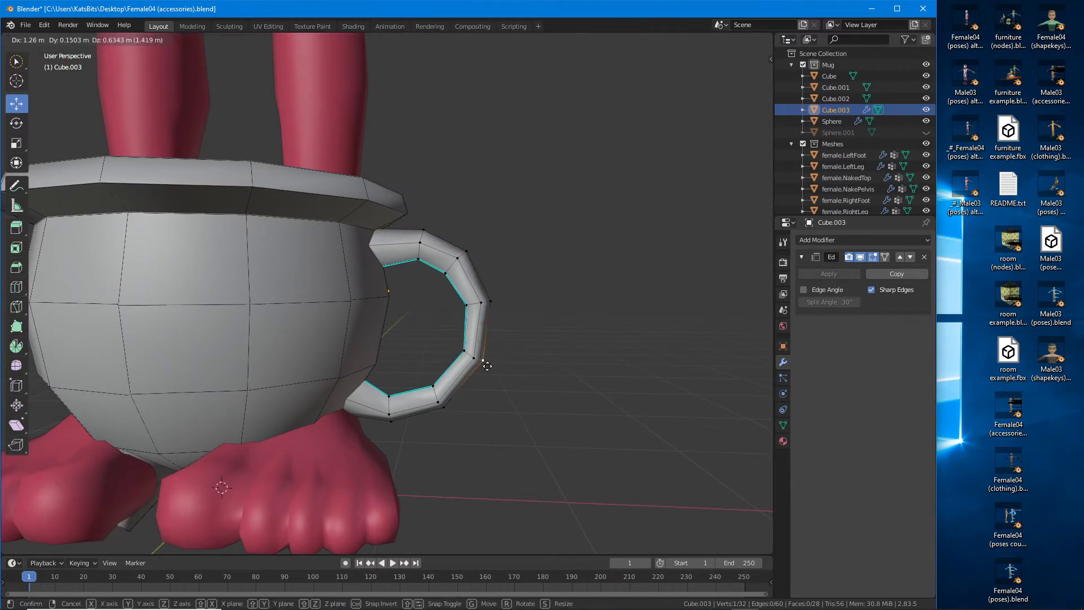
# Step: Examine the finished handle and the mug's proportions against the full figure from several distances and angles
pyautogui.scroll(-6, 409, 344)
pyautogui.keyDown('shift'); pyautogui.moveTo(383, 312); pyautogui.dragTo(414, 417, button='middle'); pyautogui.keyUp('shift')
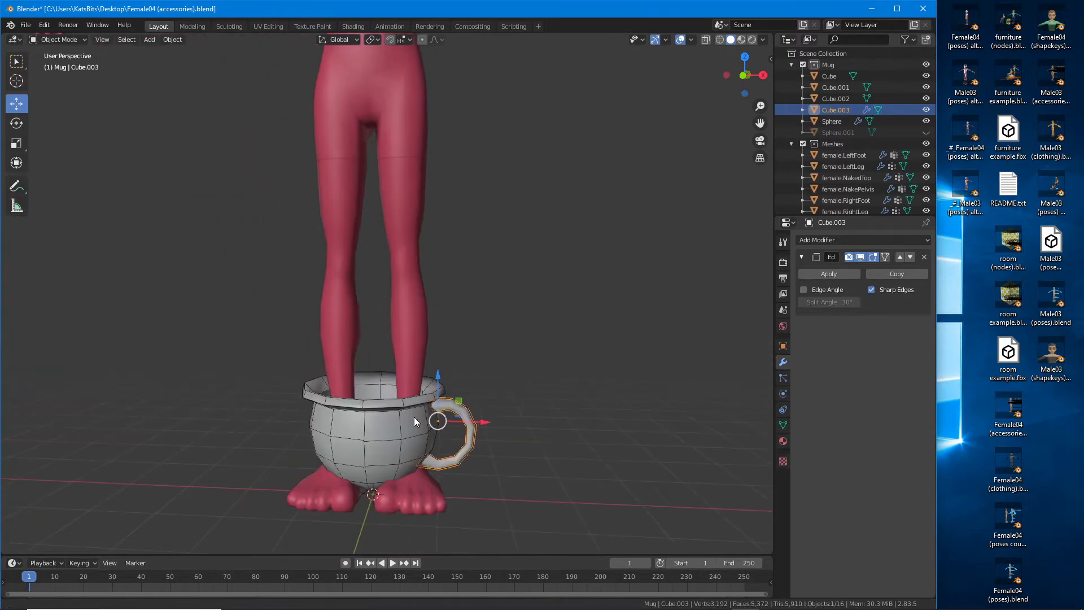
pyautogui.moveTo(478, 389)
pyautogui.mouseDown(button='middle')
pyautogui.moveTo(280, 382)
pyautogui.moveTo(501, 394)
pyautogui.moveTo(491, 394)
pyautogui.mouseUp(button='middle')
pyautogui.scroll(3, 489, 397)
pyautogui.scroll(-2, 480, 388)
pyautogui.scroll(-4, 430, 249)
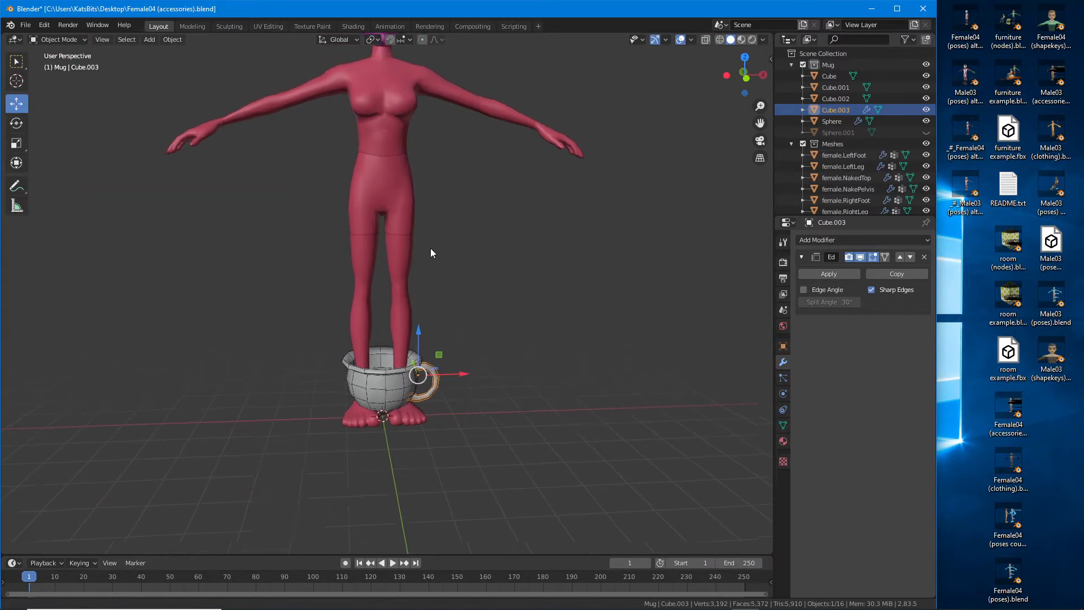
pyautogui.scroll(5, 432, 270)
pyautogui.moveTo(404, 292); pyautogui.dragTo(345, 317, button='middle')
pyautogui.scroll(2, 344, 317)
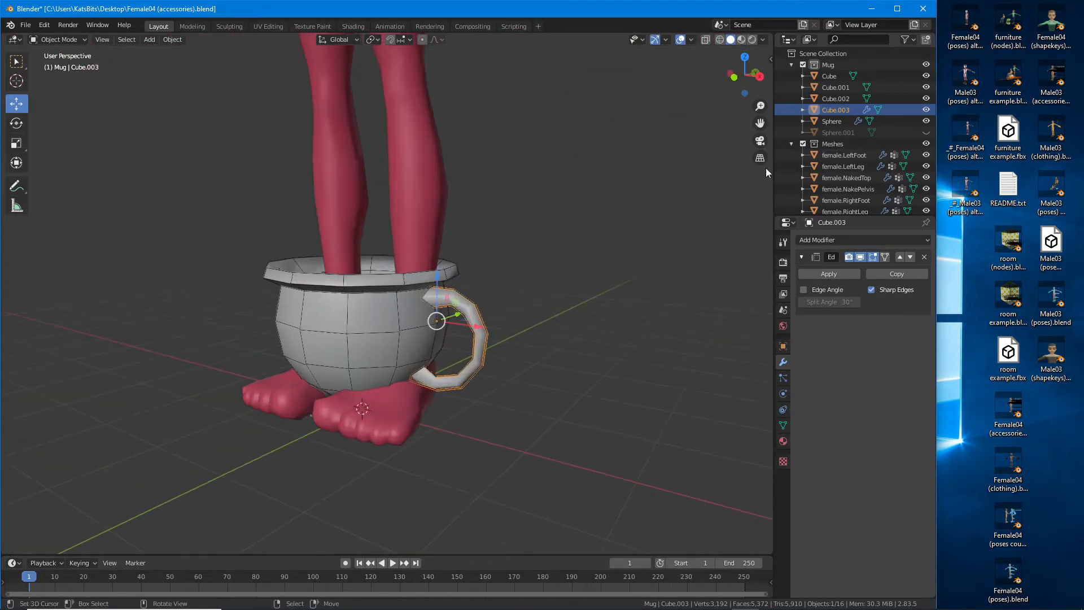
# Step: Exclude the Meshes and Skeletons collections from the scene view, leaving only the mug shown
pyautogui.click(803, 144)
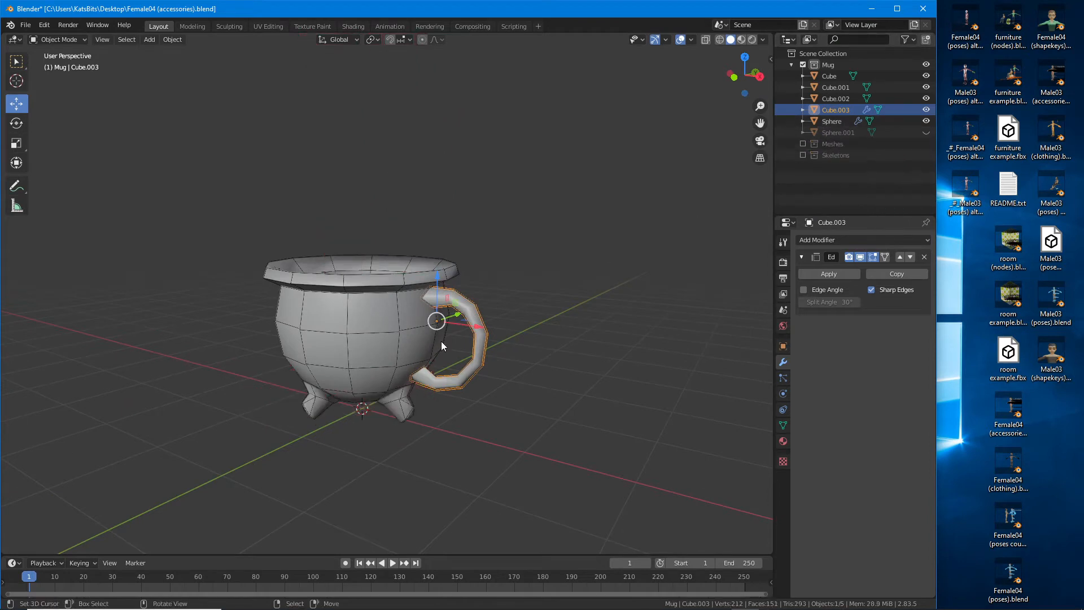
pyautogui.scroll(2, 441, 341)
pyautogui.moveTo(439, 365); pyautogui.dragTo(459, 386, button='middle')
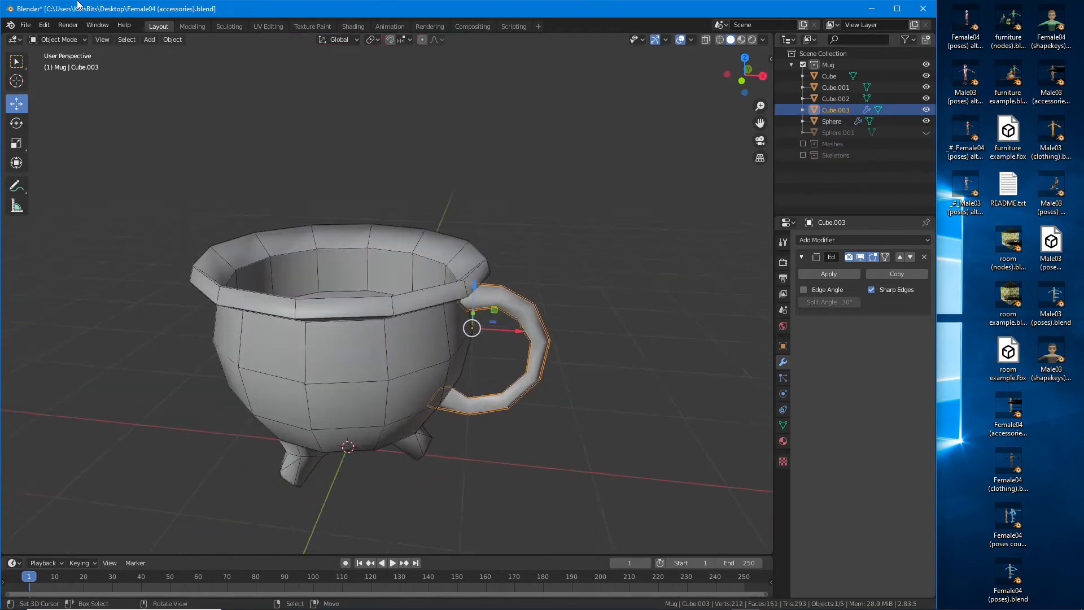
pyautogui.scroll(1, 288, 258)
# Step: Save the scene as "witches coffee cup (1).blend" in the accessories\Blender 2.8 folder
pyautogui.click(26, 25)
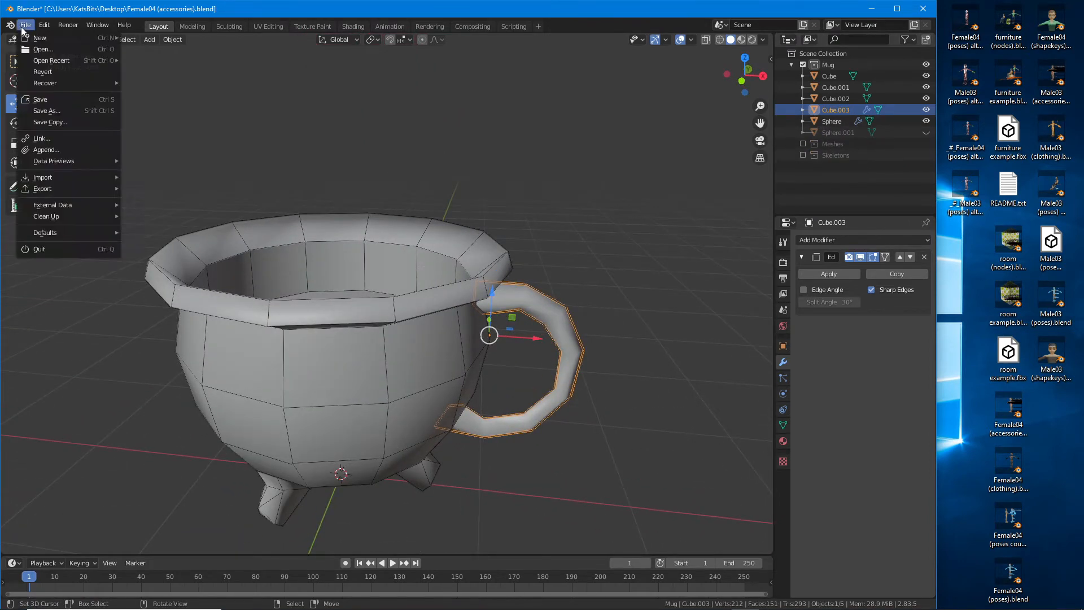
pyautogui.click(48, 112)
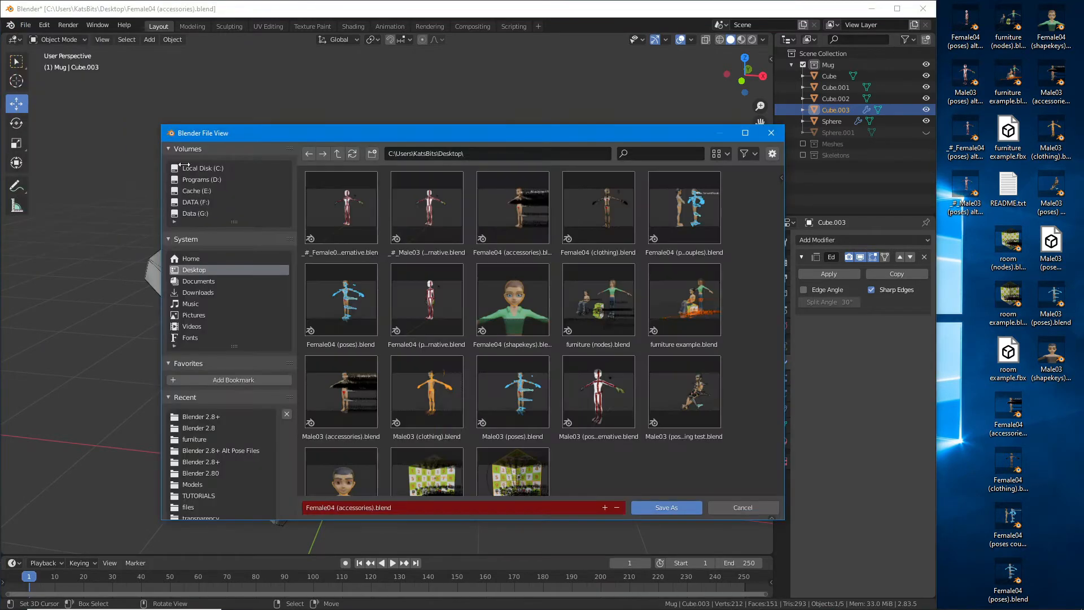
pyautogui.click(200, 416)
pyautogui.click(199, 428)
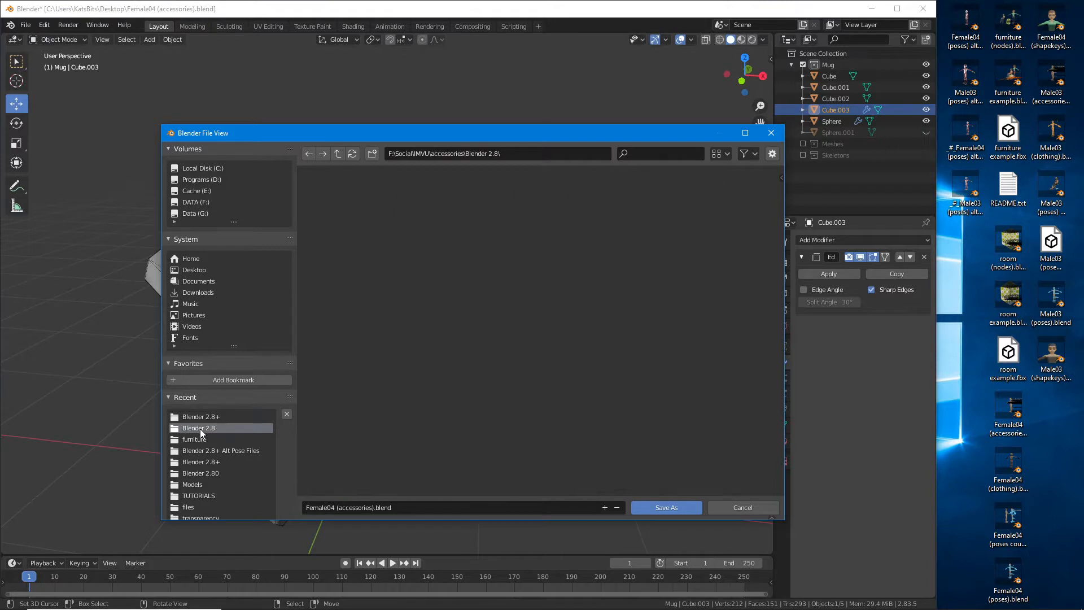
pyautogui.click(408, 509)
pyautogui.write('witches coffee cup')
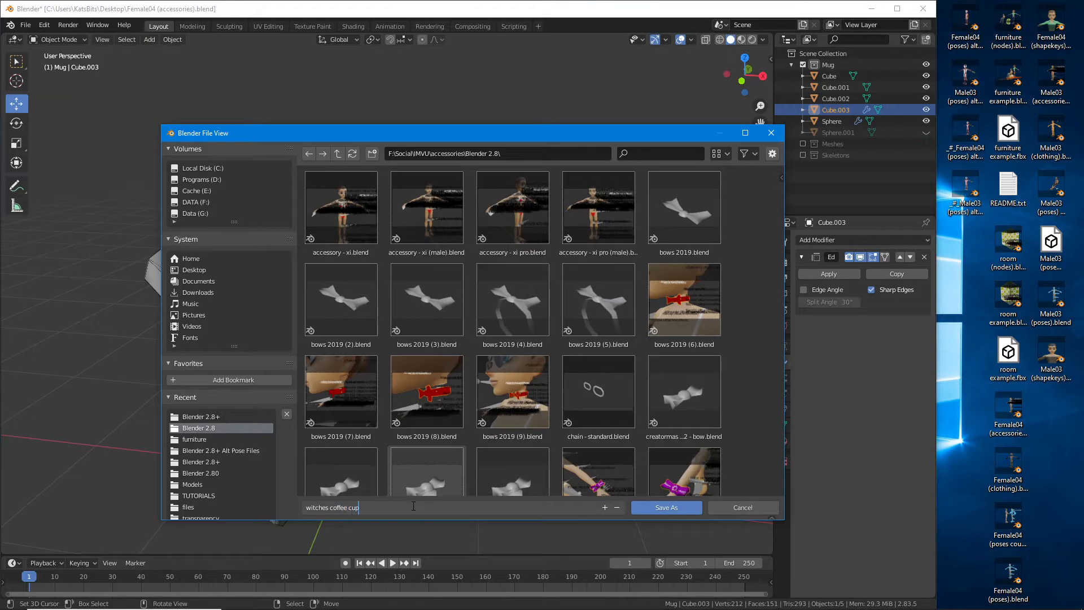
pyautogui.write('(1)')
pyautogui.press('Return')
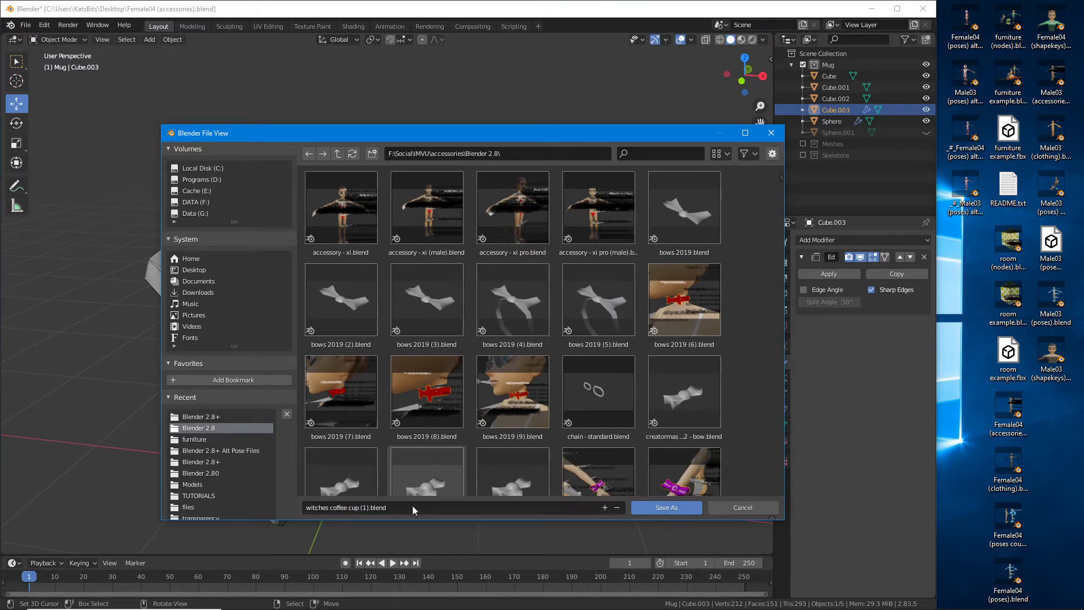
pyautogui.click(670, 507)
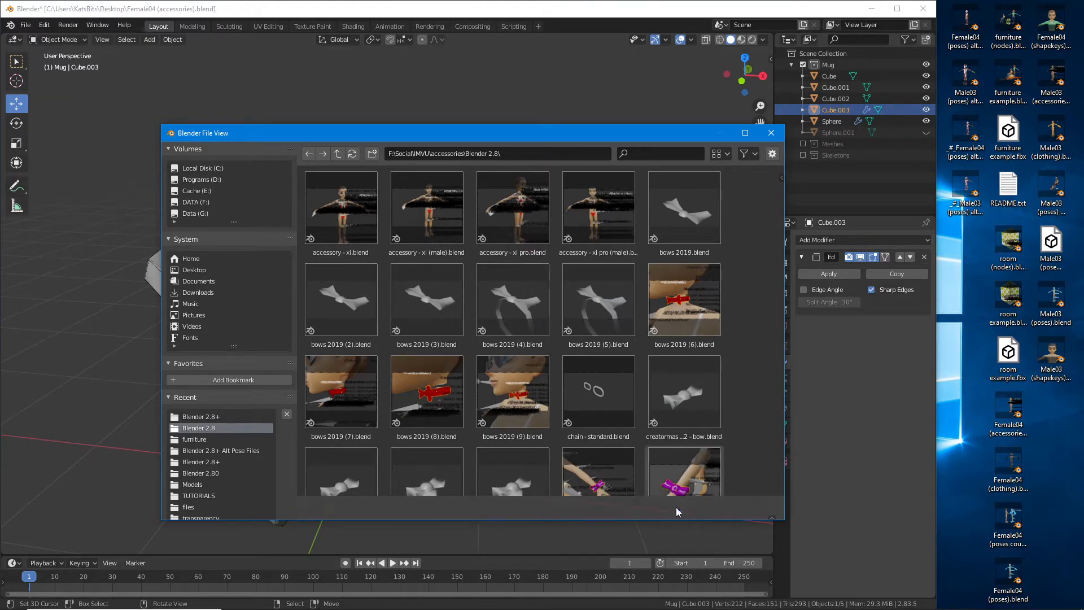
# Step: Create a new material on the mug's handle and name it "mug [0]"
pyautogui.moveTo(544, 388); pyautogui.dragTo(747, 370, button='middle')
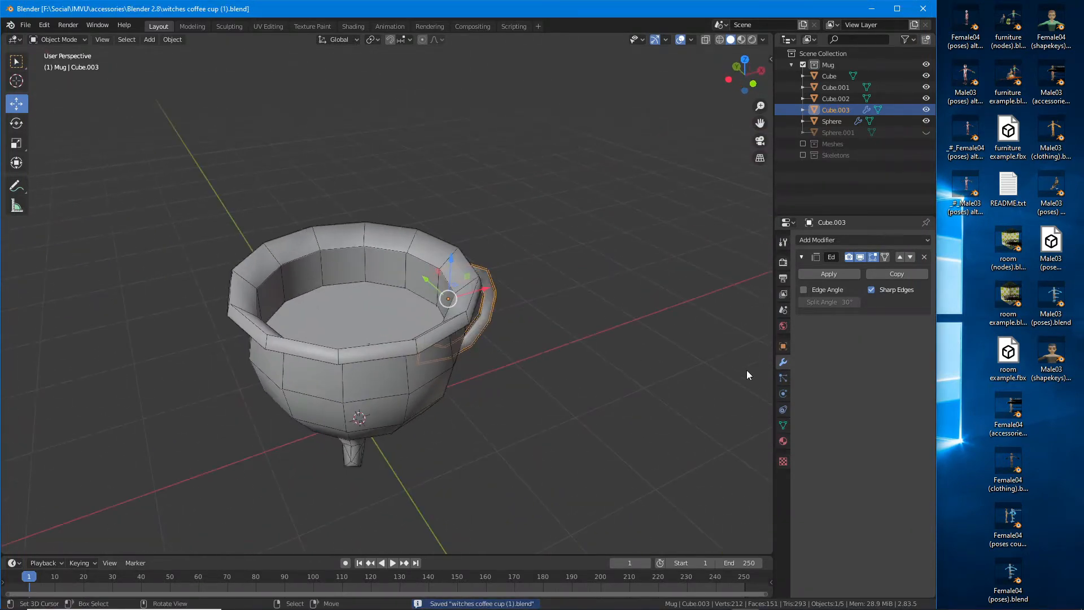
pyautogui.click(783, 441)
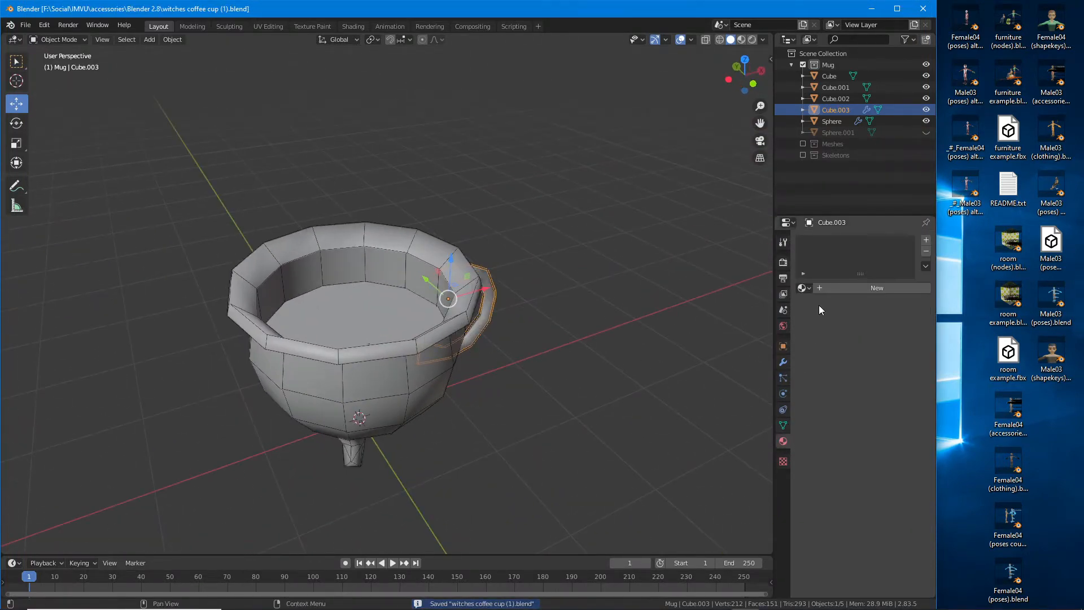
pyautogui.click(866, 287)
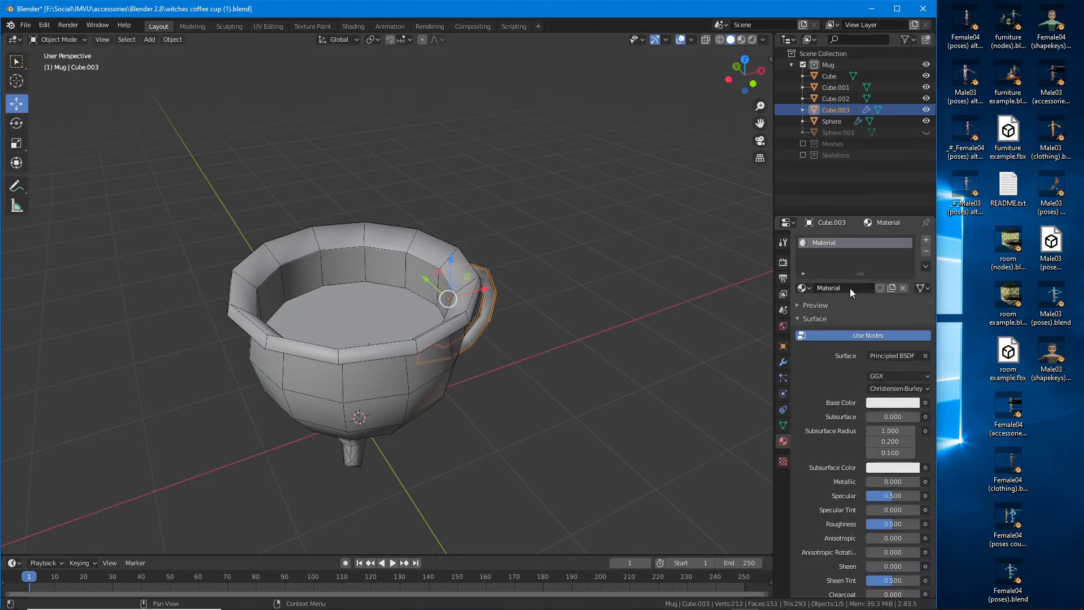
pyautogui.click(848, 289)
# Step: Select the liquid face inside the mug body in Edit Mode and assign it a new material named "coffee [1]"
pyautogui.scroll(3, 342, 327)
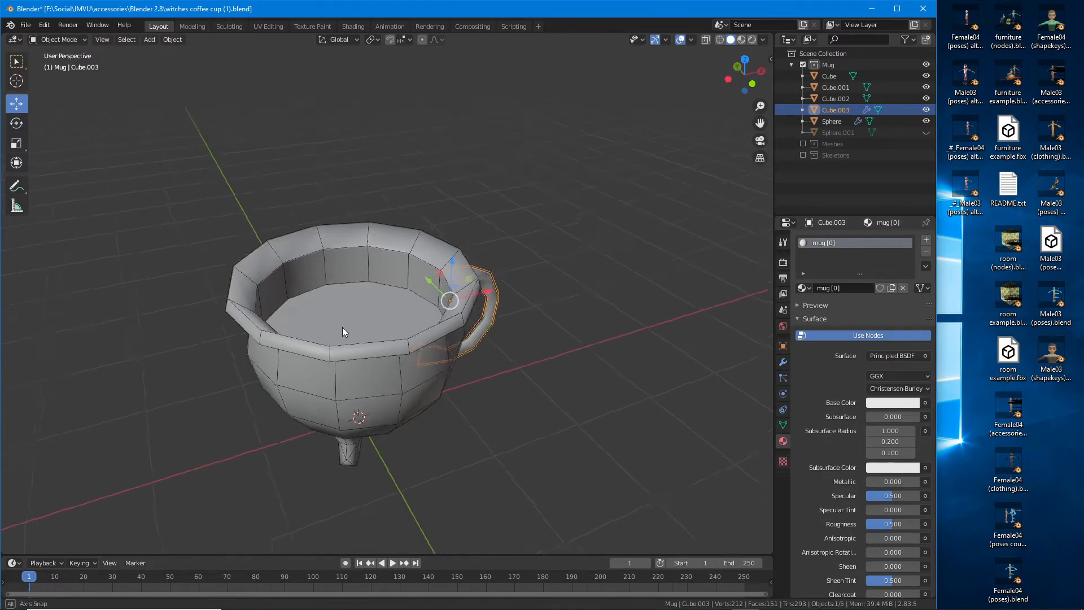
pyautogui.click(358, 330)
pyautogui.press('Tab')
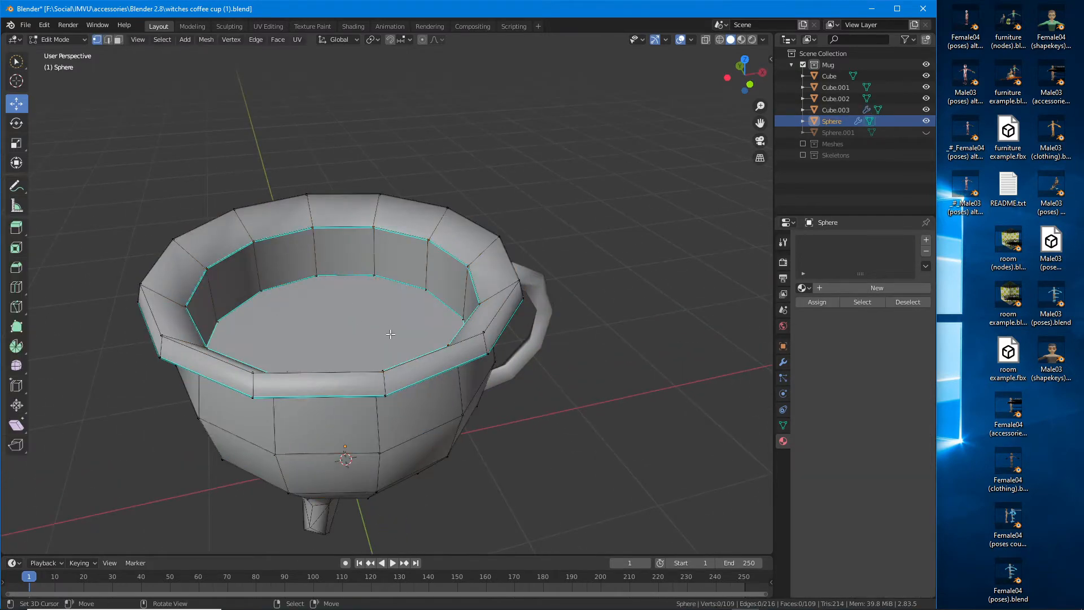
pyautogui.moveTo(391, 334); pyautogui.dragTo(389, 192, button='middle')
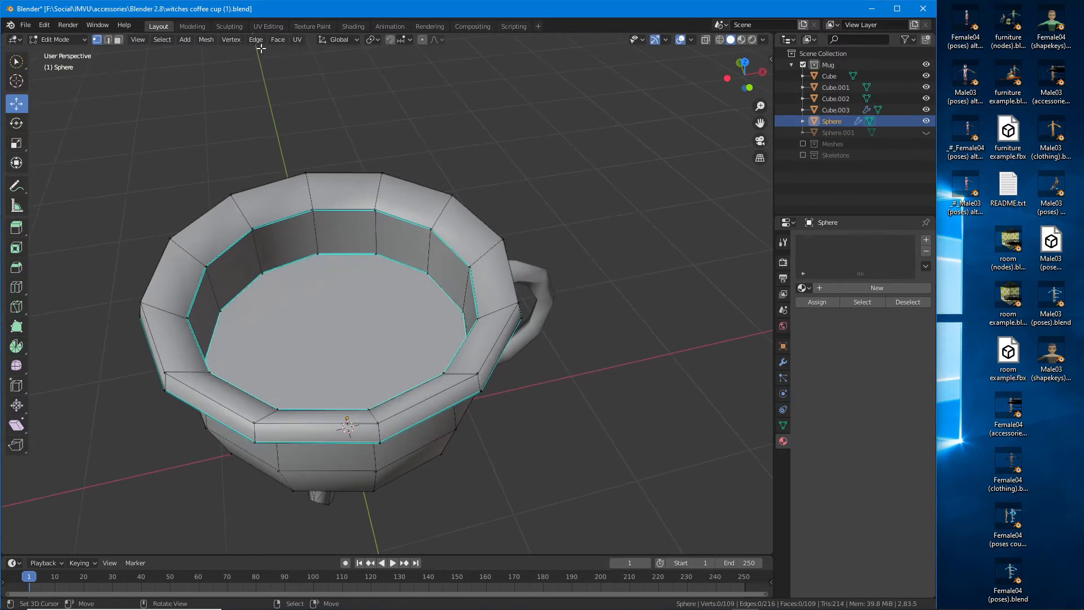
pyautogui.click(311, 300)
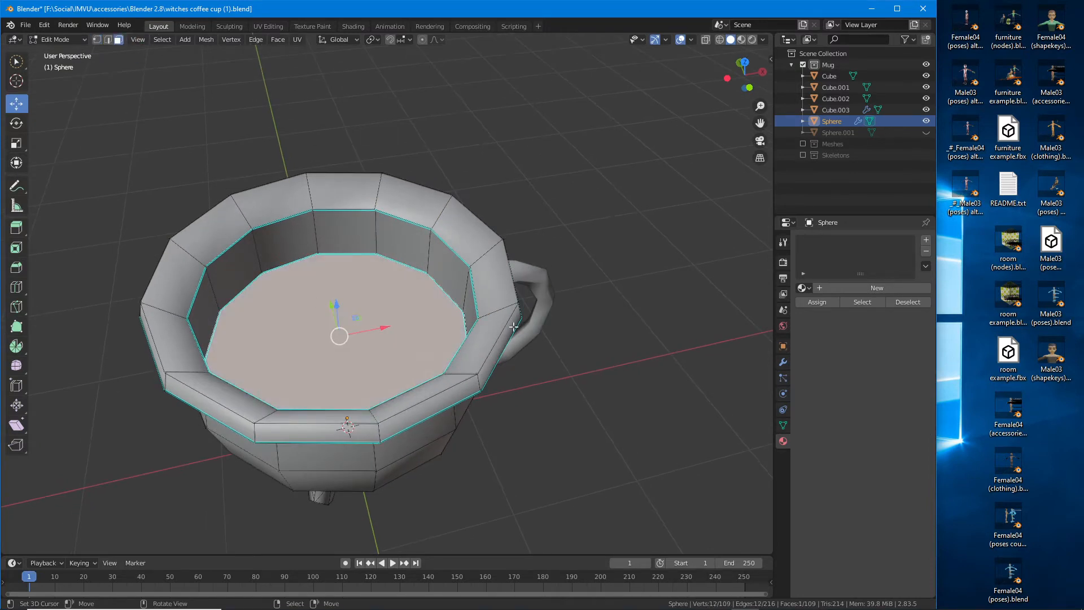
pyautogui.click(867, 289)
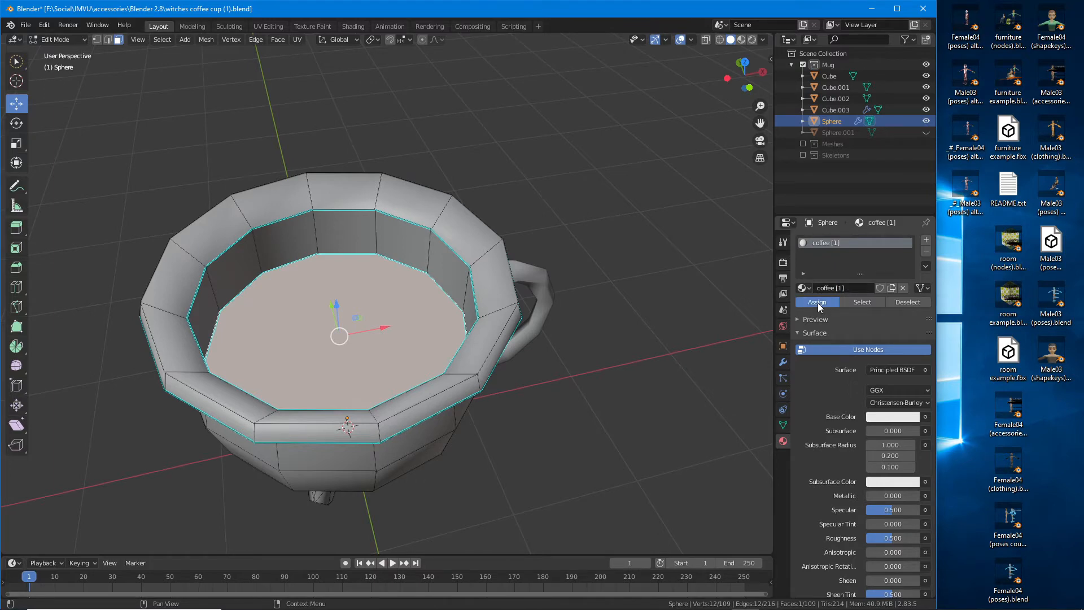
# Step: Set the coffee material's viewport display colour to a golden brown
pyautogui.moveTo(678, 350); pyautogui.dragTo(683, 338, button='middle')
pyautogui.scroll(-14, 849, 445)
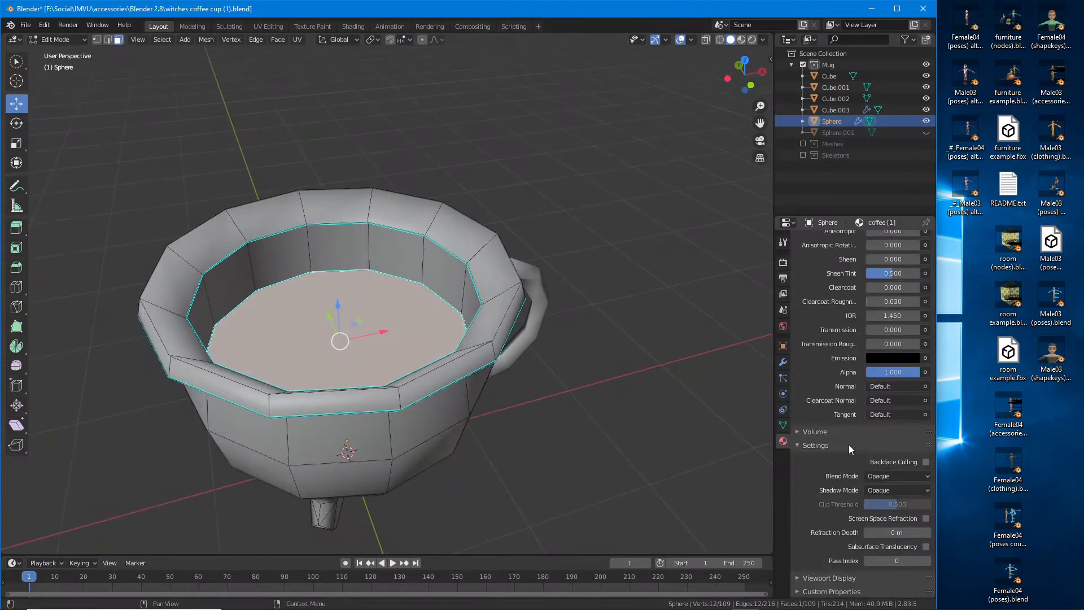
pyautogui.click(797, 578)
pyautogui.scroll(-2, 819, 542)
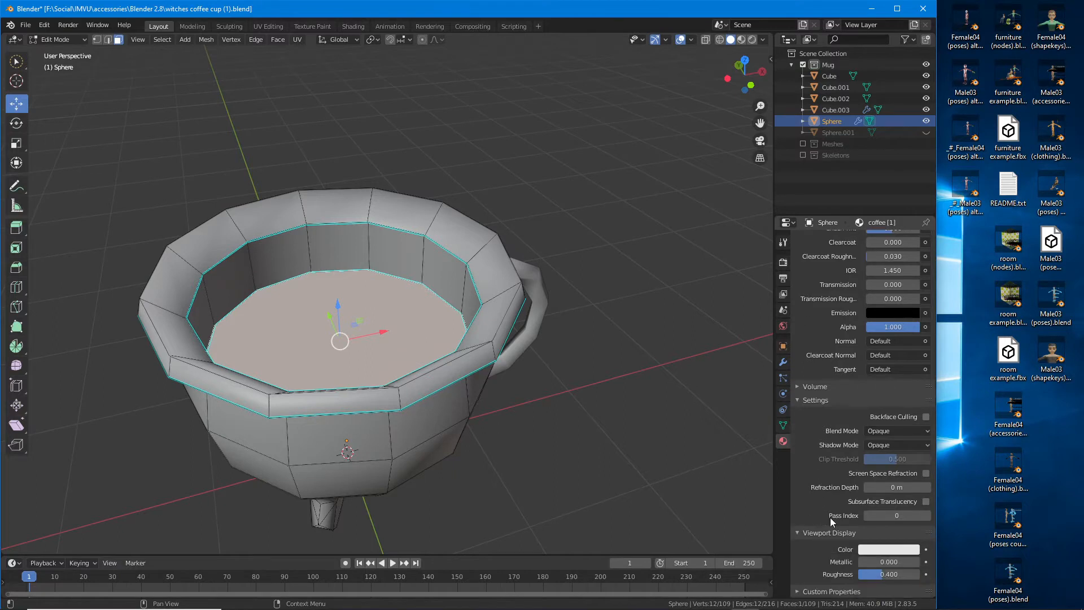
pyautogui.click(884, 550)
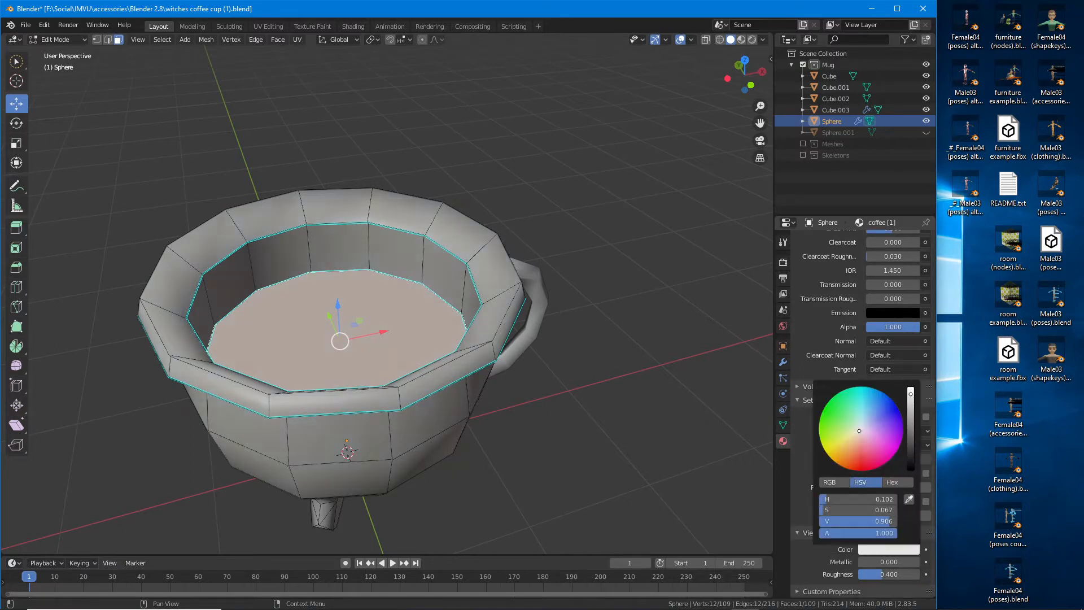
pyautogui.moveTo(859, 431)
pyautogui.mouseDown()
pyautogui.moveTo(845, 448)
pyautogui.moveTo(868, 449)
pyautogui.moveTo(843, 446)
pyautogui.mouseUp()
pyautogui.scroll(15, 821, 282)
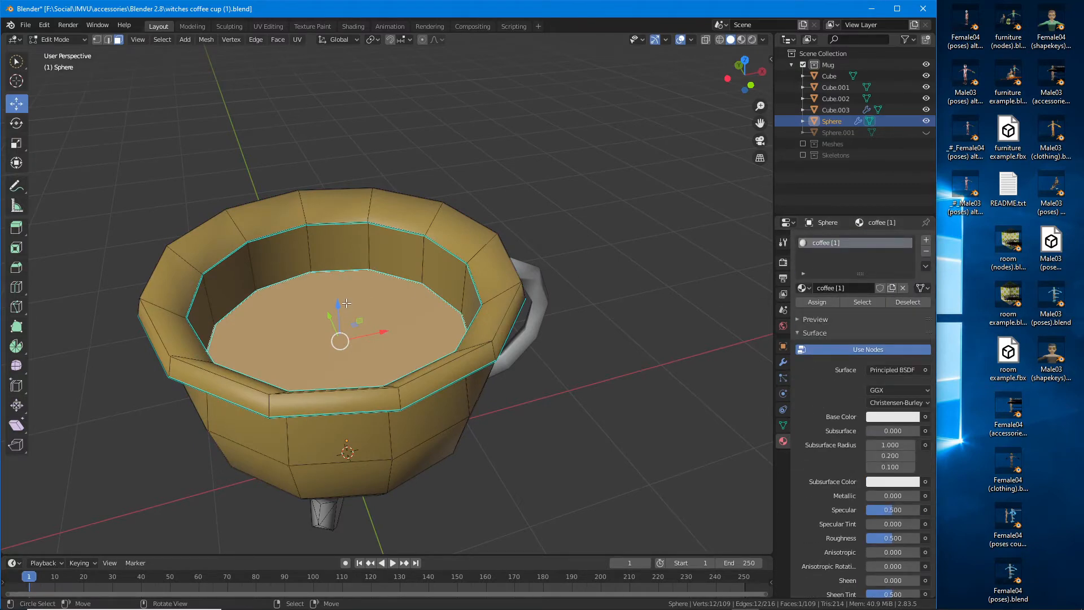
# Step: Select every face of the mug body except the coffee surface and assign them to a newly added second material slot
pyautogui.press('a')
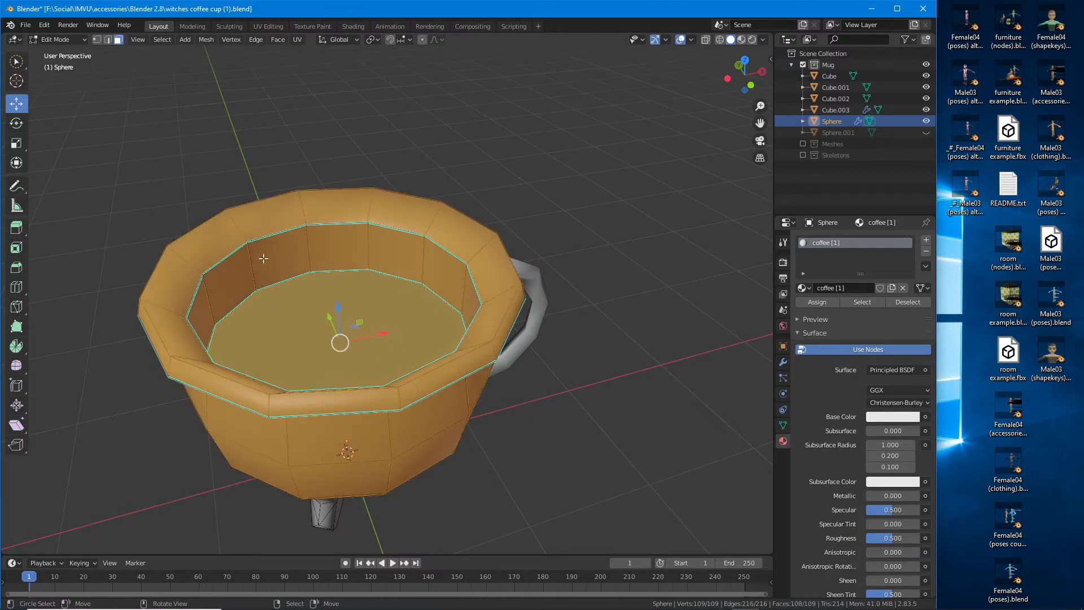
pyautogui.click(926, 240)
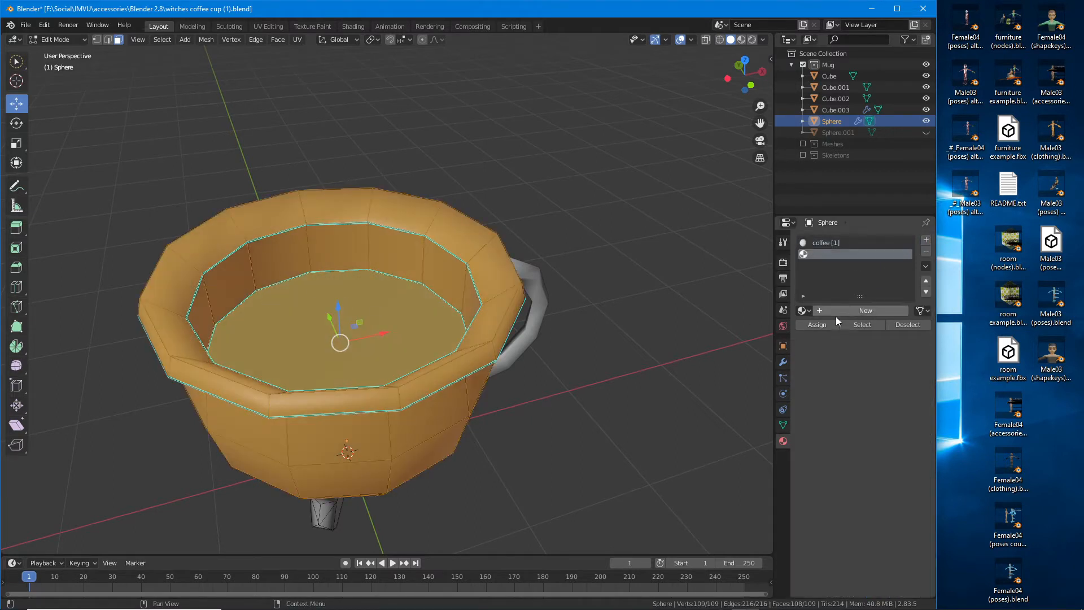
pyautogui.click(818, 326)
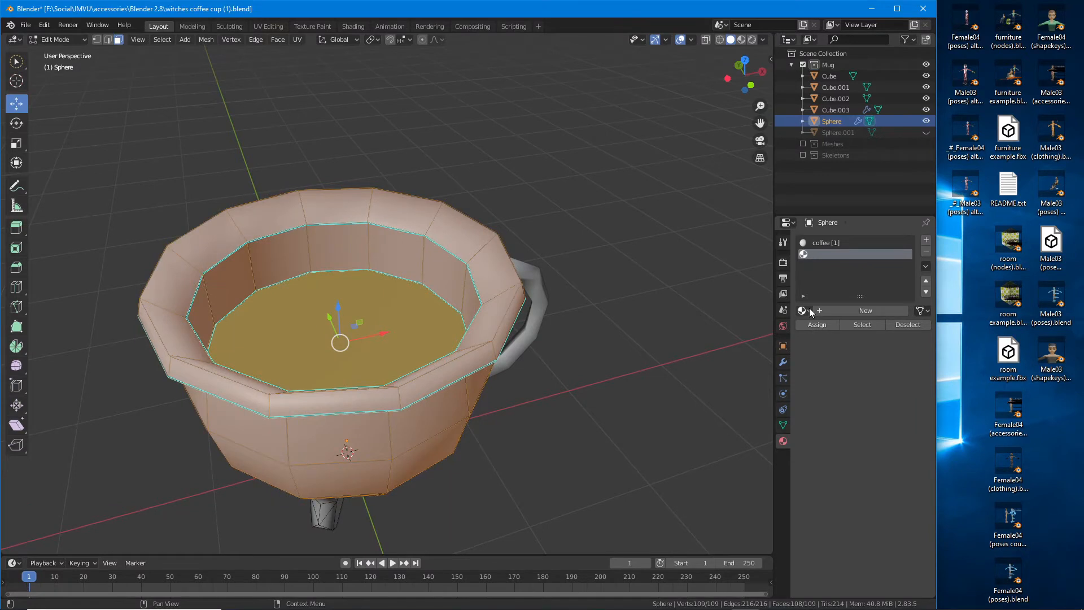
# Step: Put the existing mug [0] material in the body's second slot and set its viewport display colour to blue-violet (H 0.683, S 0.657, V 0.906)
pyautogui.click(809, 311)
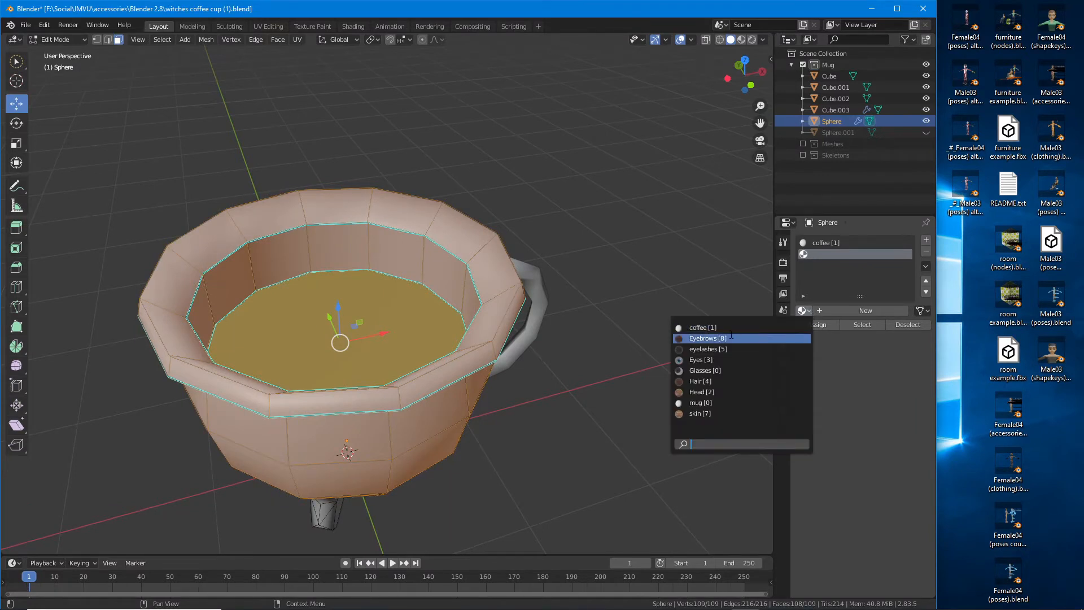
pyautogui.click(701, 403)
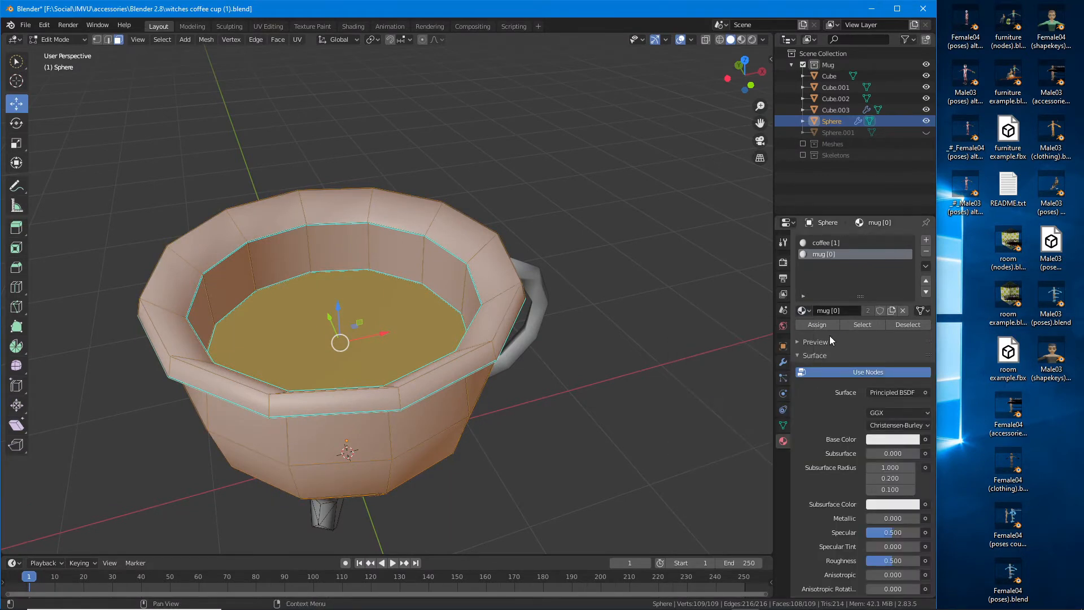
pyautogui.scroll(-14, 873, 516)
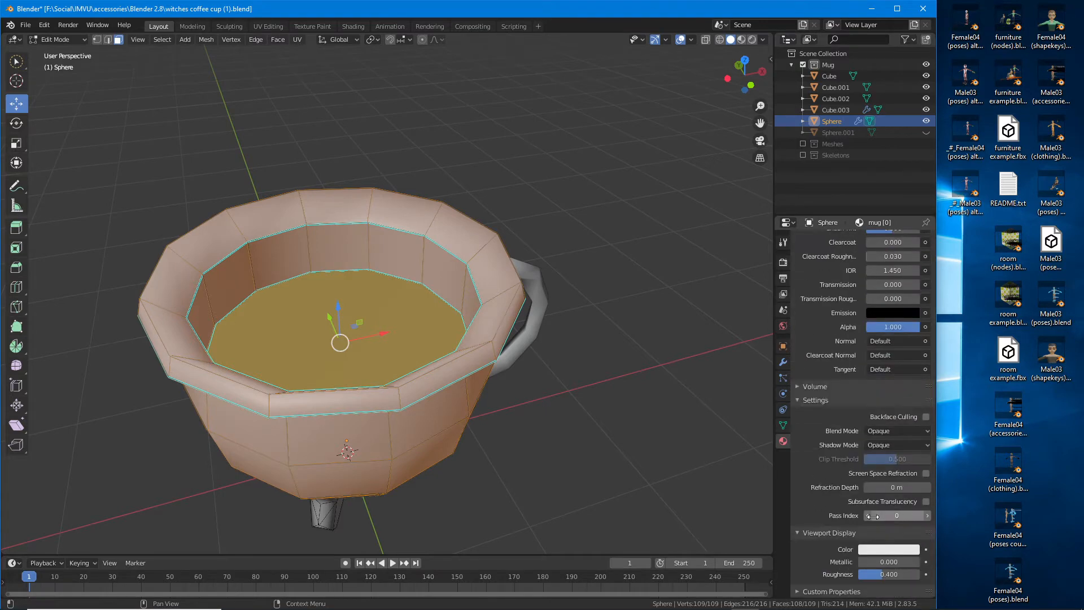
pyautogui.click(877, 549)
pyautogui.moveTo(859, 427); pyautogui.dragTo(887, 416)
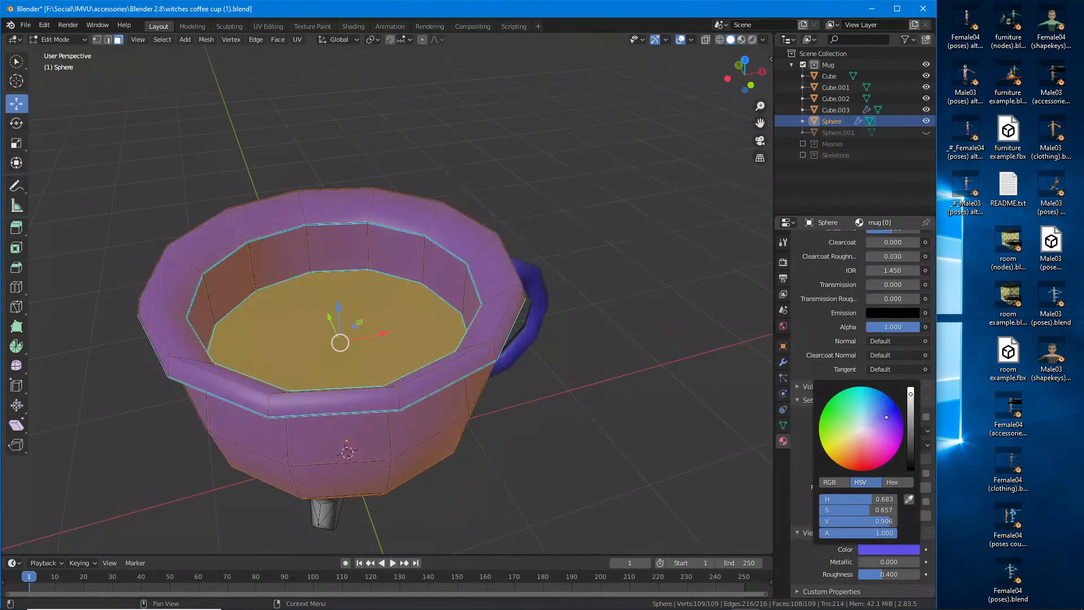
pyautogui.moveTo(520, 350); pyautogui.dragTo(412, 482, button='middle')
pyautogui.press('Tab')
# Step: Assign the existing mug [0] material to the mug's legs in Object Mode
pyautogui.click(412, 485)
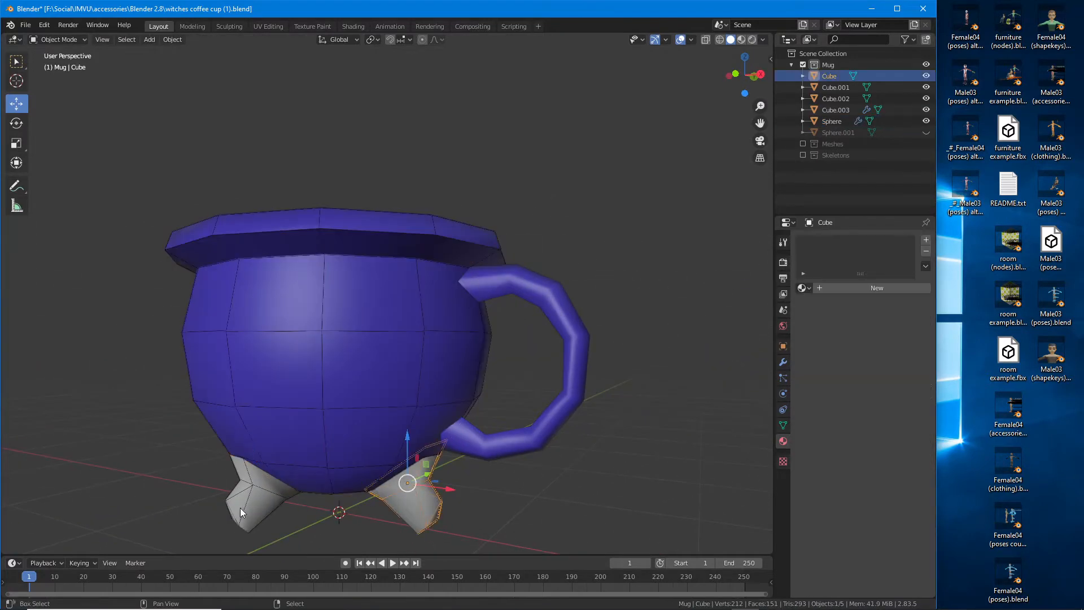
pyautogui.keyDown('shift'); pyautogui.click(238, 510); pyautogui.keyUp('shift')
pyautogui.moveTo(281, 398); pyautogui.dragTo(556, 389, button='middle')
pyautogui.scroll(-2, 419, 418)
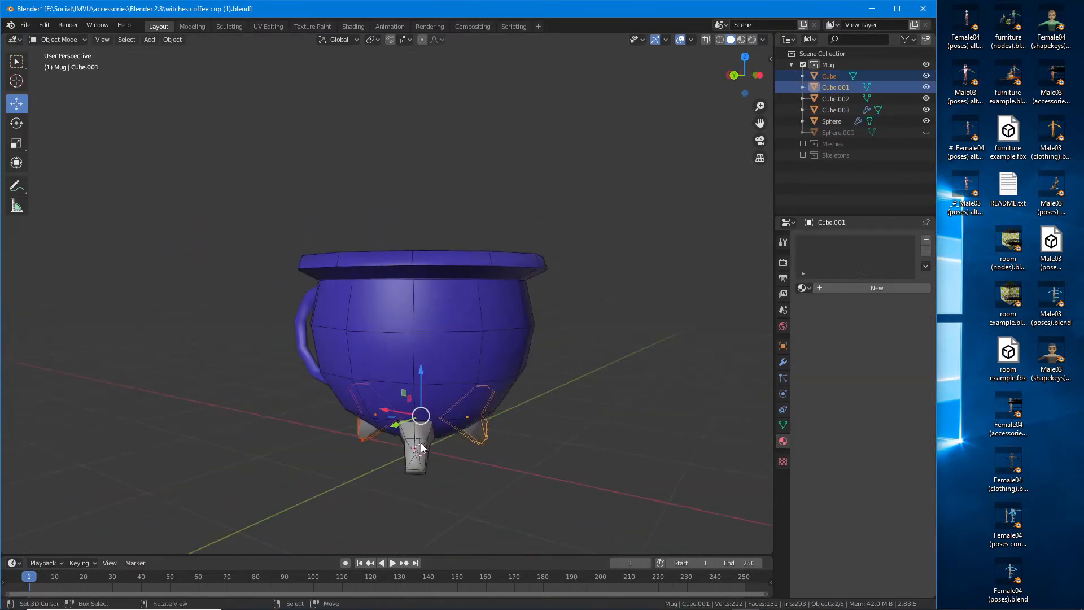
pyautogui.click(421, 451)
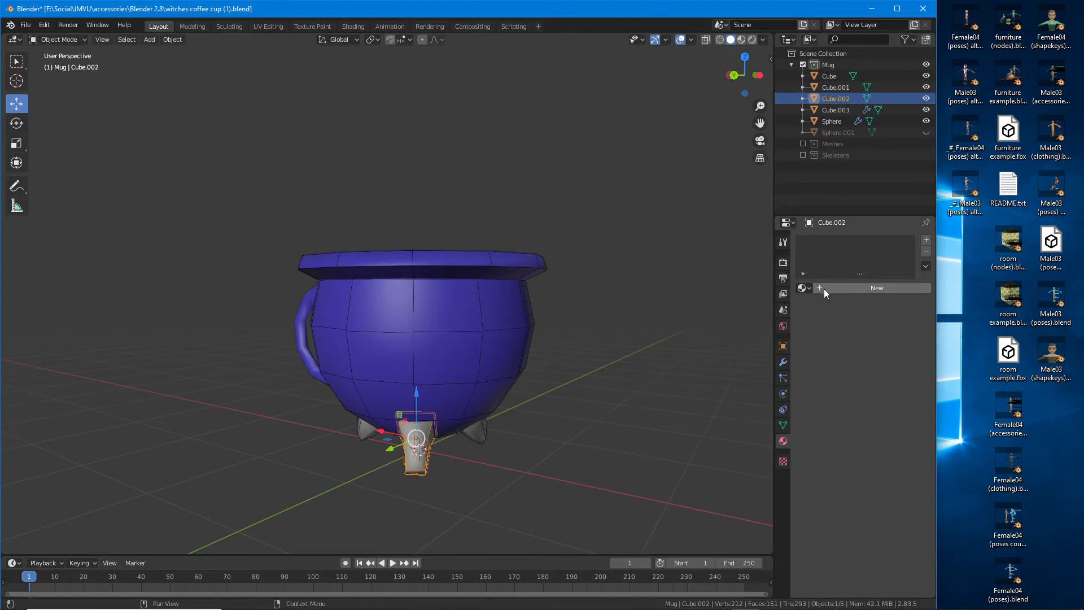
pyautogui.click(807, 288)
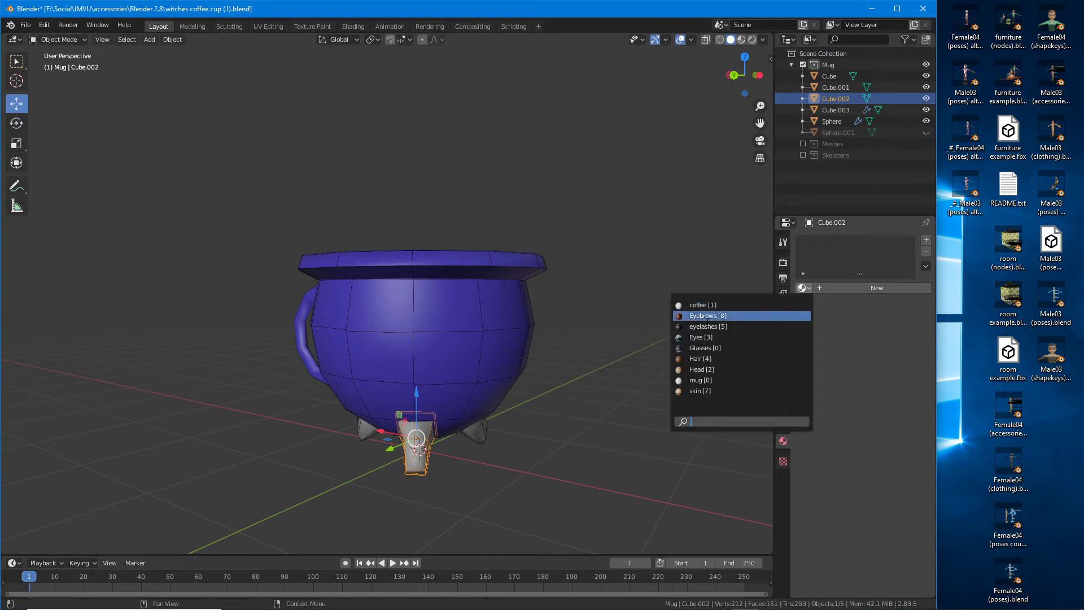
pyautogui.click(705, 380)
# Step: Enable the Wireframe viewport display for the mug's handle and deselect it
pyautogui.moveTo(624, 382); pyautogui.dragTo(446, 392, button='middle')
pyautogui.scroll(3, 445, 392)
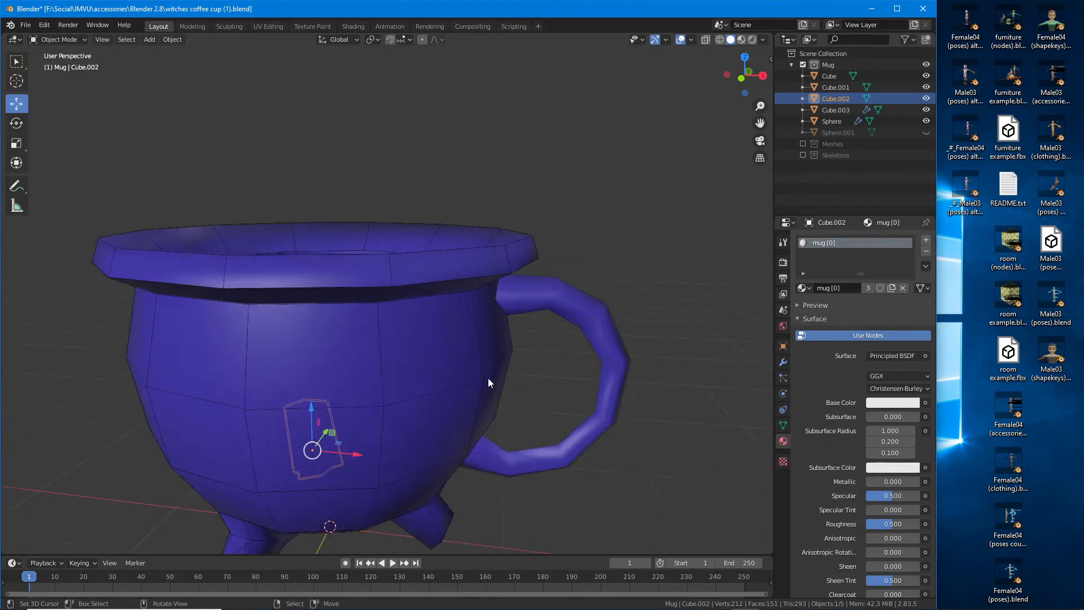
pyautogui.click(580, 323)
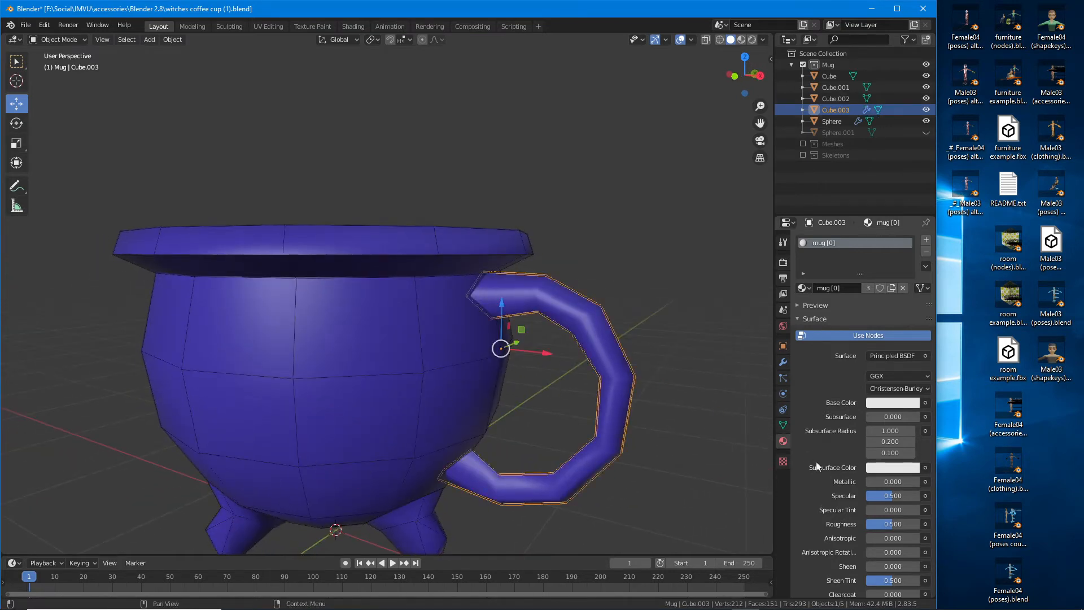
pyautogui.click(783, 362)
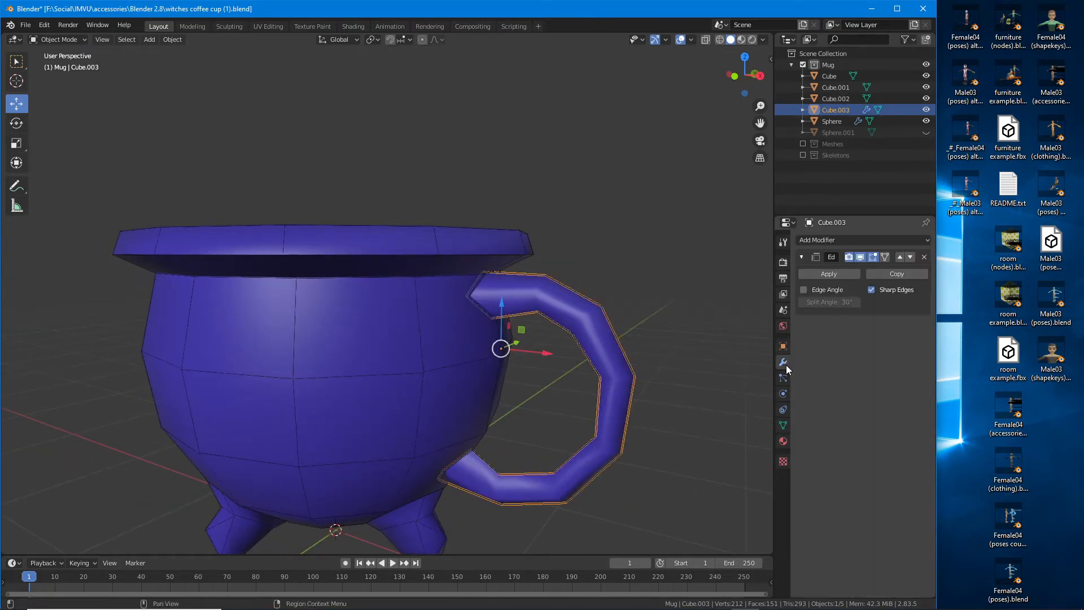
pyautogui.click(783, 346)
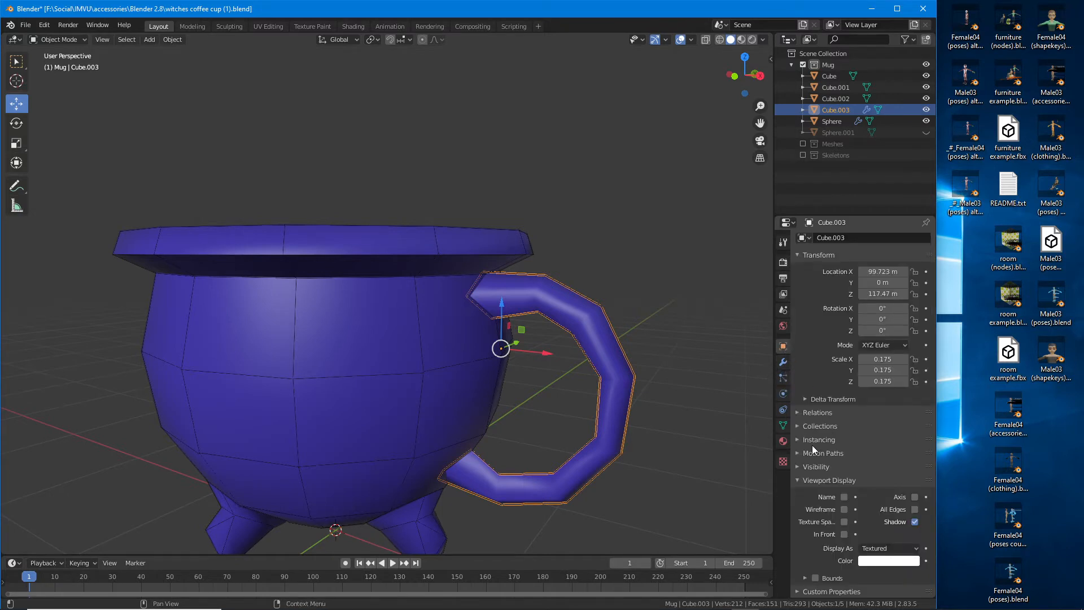
pyautogui.click(844, 509)
pyautogui.moveTo(588, 365); pyautogui.dragTo(588, 384, button='middle')
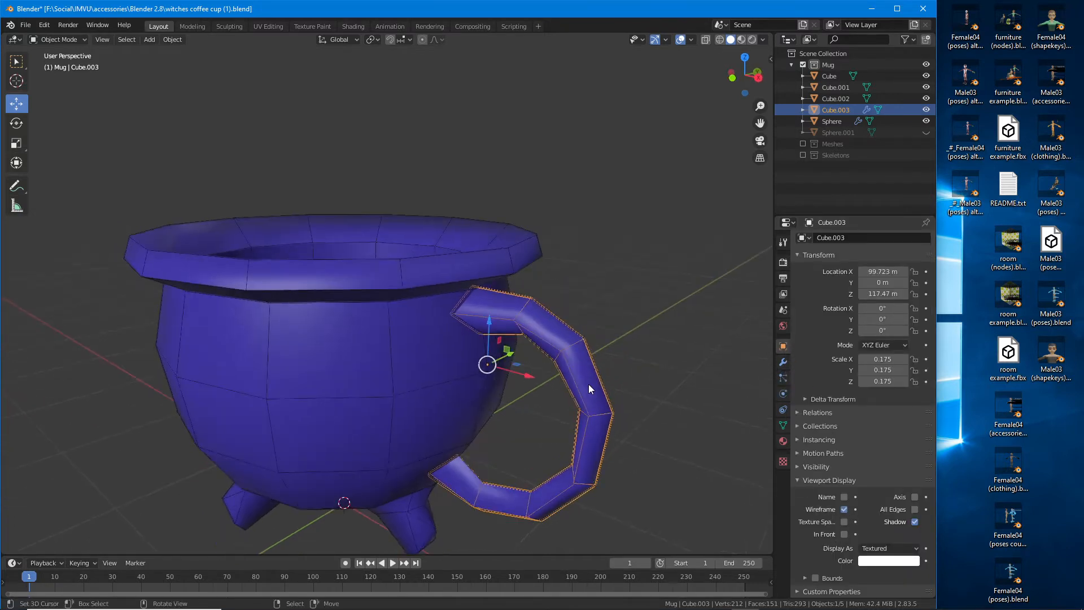
pyautogui.click(588, 384)
# Step: Save the model as a new incremented file named "witches coffee cup (2).blend"
pyautogui.scroll(-3, 557, 376)
pyautogui.moveTo(488, 332)
pyautogui.mouseDown(button='middle')
pyautogui.moveTo(571, 324)
pyautogui.moveTo(525, 305)
pyautogui.moveTo(457, 344)
pyautogui.moveTo(402, 343)
pyautogui.moveTo(530, 340)
pyautogui.moveTo(499, 345)
pyautogui.mouseUp(button='middle')
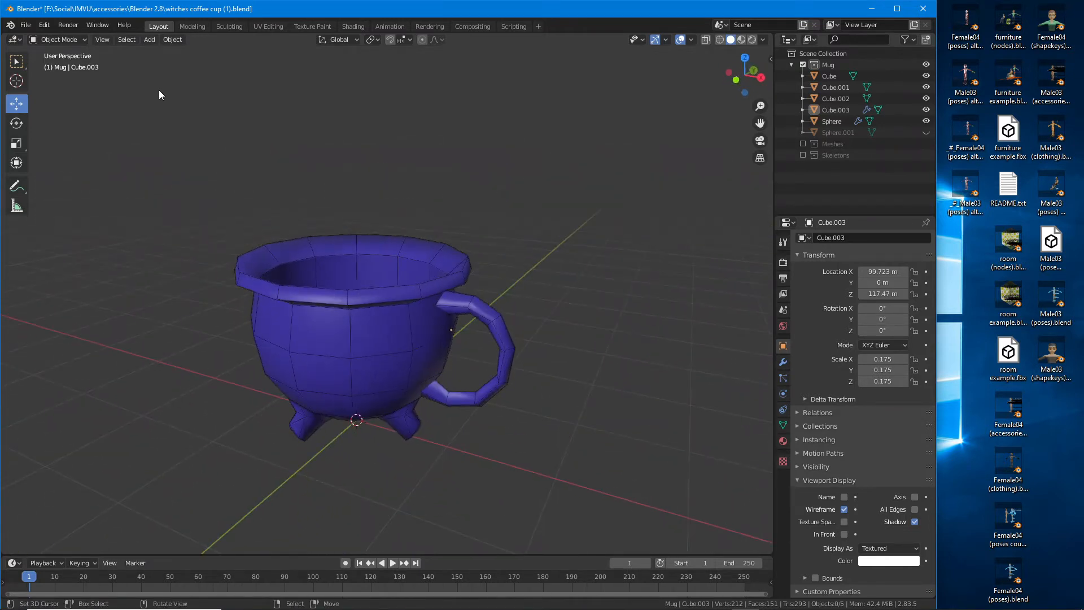
pyautogui.scroll(2, 338, 293)
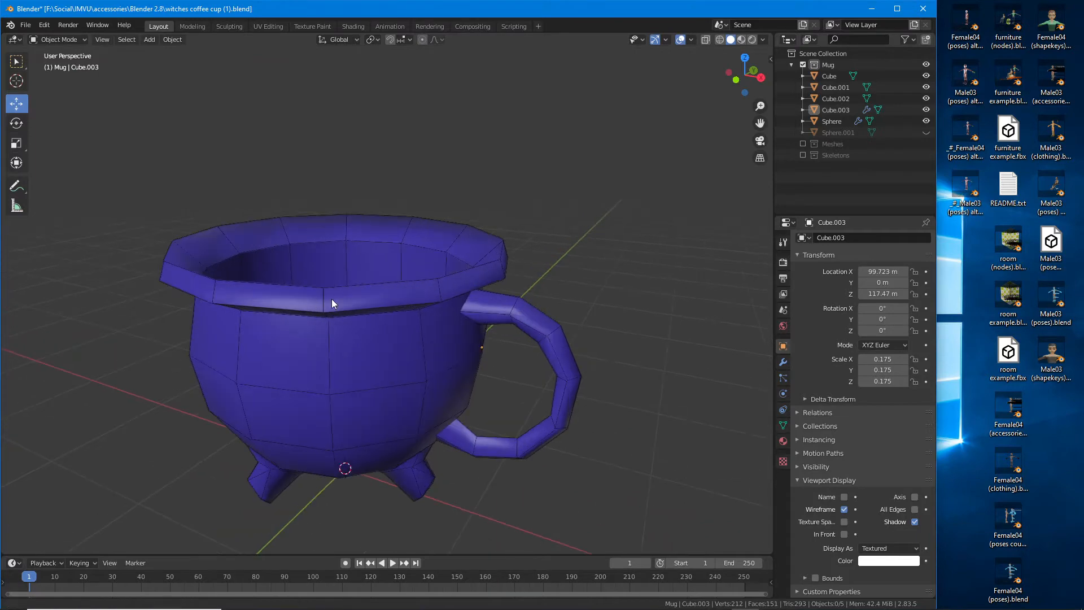
pyautogui.keyDown('shift'); pyautogui.moveTo(331, 300); pyautogui.dragTo(352, 297, button='middle'); pyautogui.keyUp('shift')
pyautogui.click(27, 25)
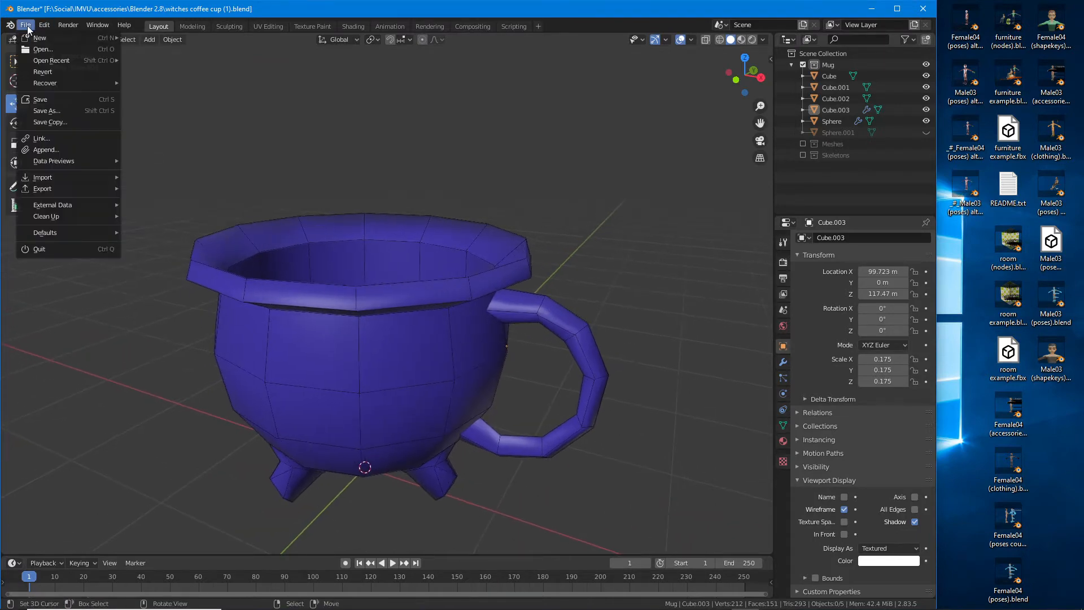
pyautogui.click(54, 110)
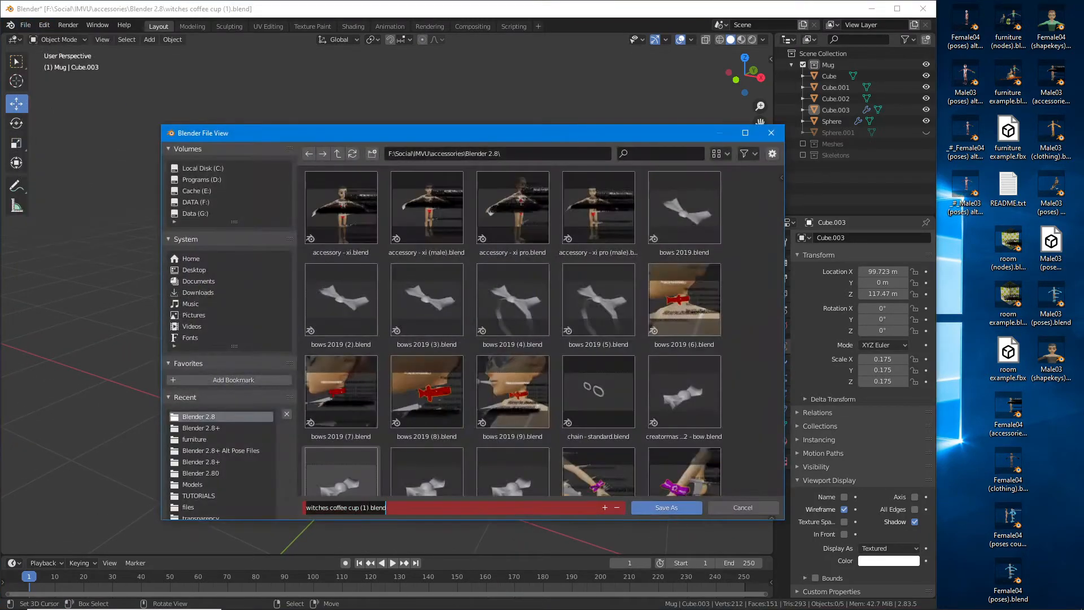
pyautogui.click(365, 507)
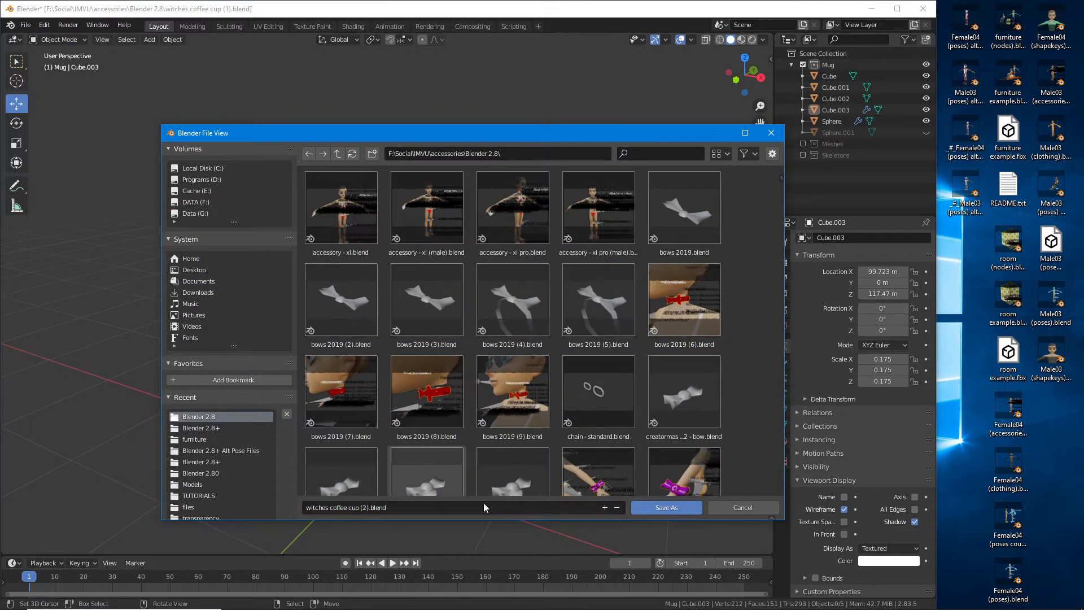
pyautogui.click(658, 508)
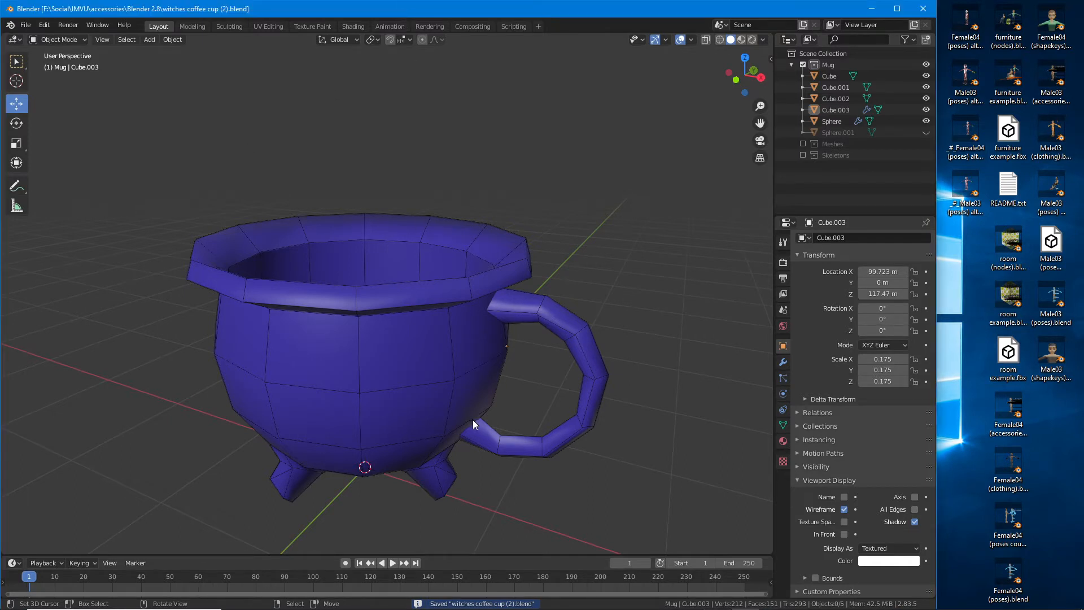
# Step: Join the handle and all three legs with the mug body into a single object, keeping the body as the active object
pyautogui.moveTo(472, 419); pyautogui.dragTo(437, 368, button='middle')
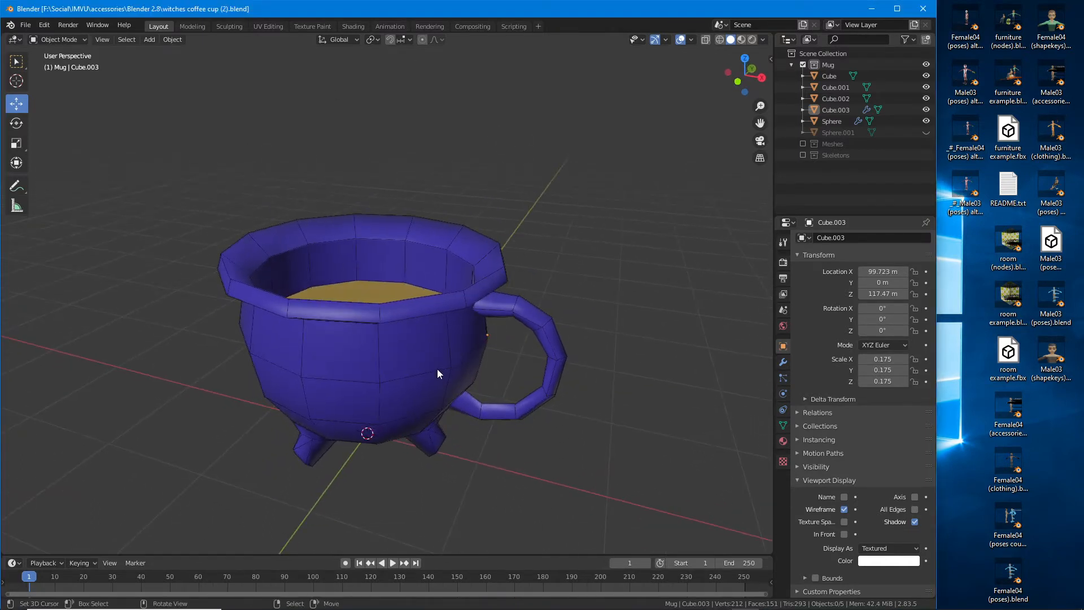
pyautogui.moveTo(452, 326); pyautogui.dragTo(452, 341, button='middle')
pyautogui.scroll(2, 452, 341)
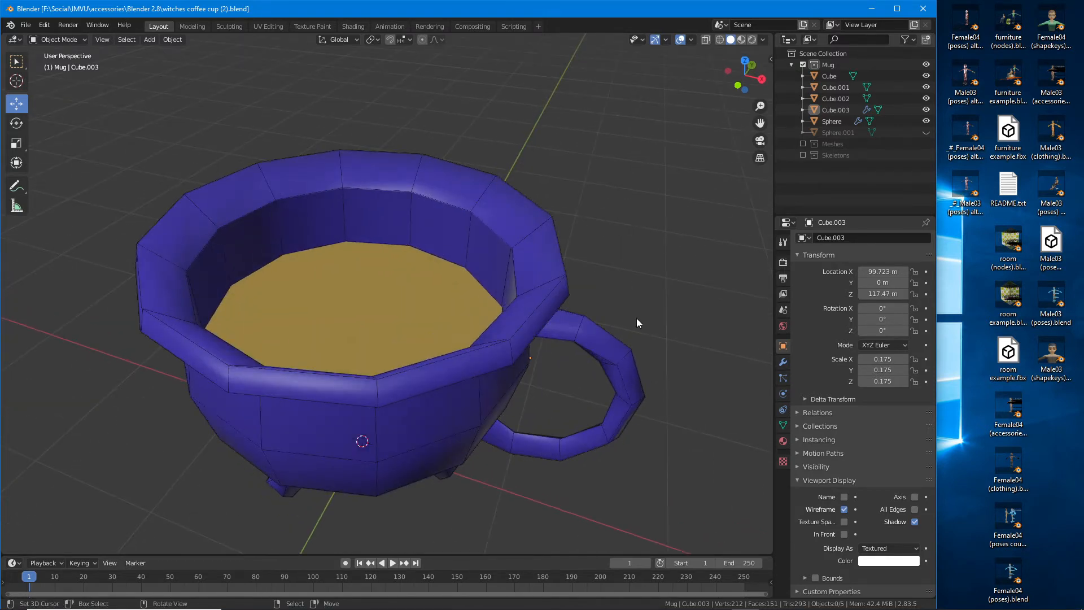
pyautogui.click(591, 346)
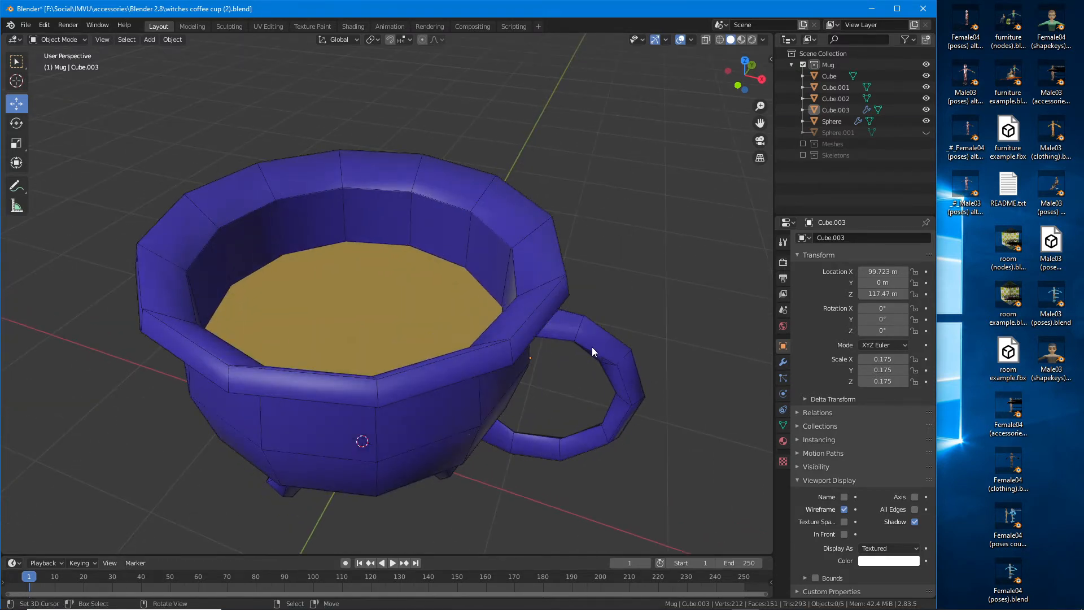
pyautogui.keyDown('shift'); pyautogui.click(538, 285); pyautogui.keyUp('shift')
pyautogui.moveTo(474, 407); pyautogui.dragTo(460, 367, button='middle')
pyautogui.keyDown('shift'); pyautogui.click(456, 524); pyautogui.keyUp('shift')
pyautogui.keyDown('shift'); pyautogui.click(269, 532); pyautogui.keyUp('shift')
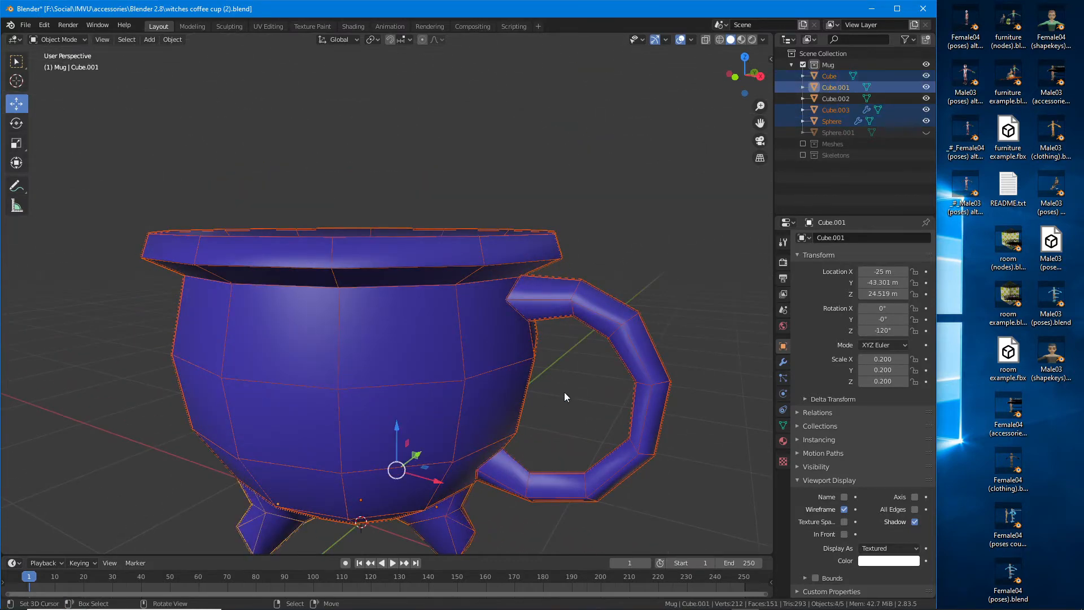
pyautogui.moveTo(564, 392); pyautogui.dragTo(611, 456, button='middle')
pyautogui.keyDown('shift'); pyautogui.click(518, 519); pyautogui.keyUp('shift')
pyautogui.keyDown('shift'); pyautogui.click(521, 448); pyautogui.keyUp('shift')
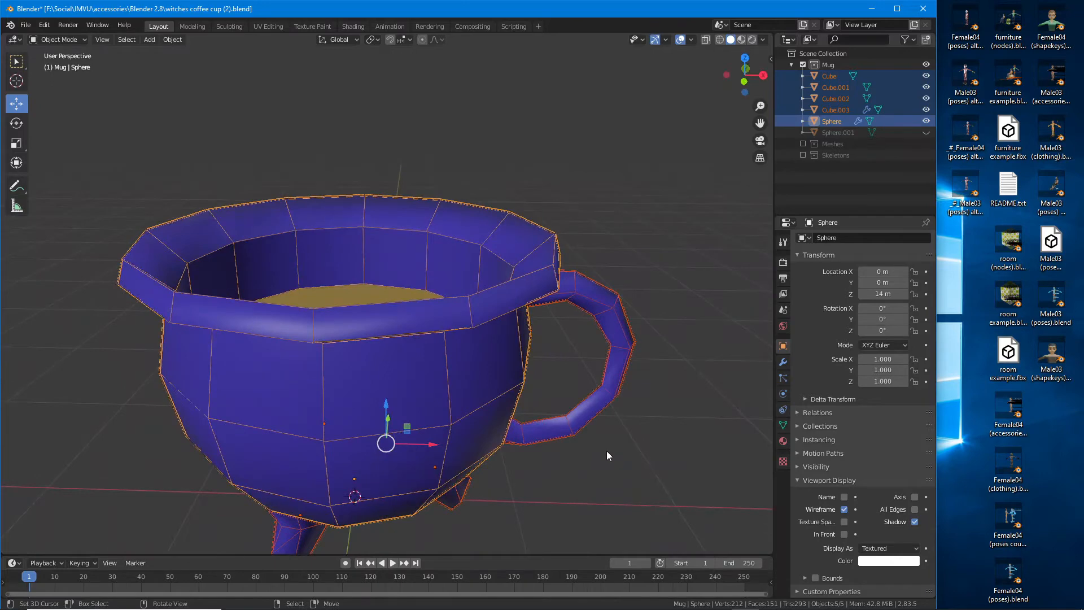
pyautogui.hotkey('ctrl', 'j')
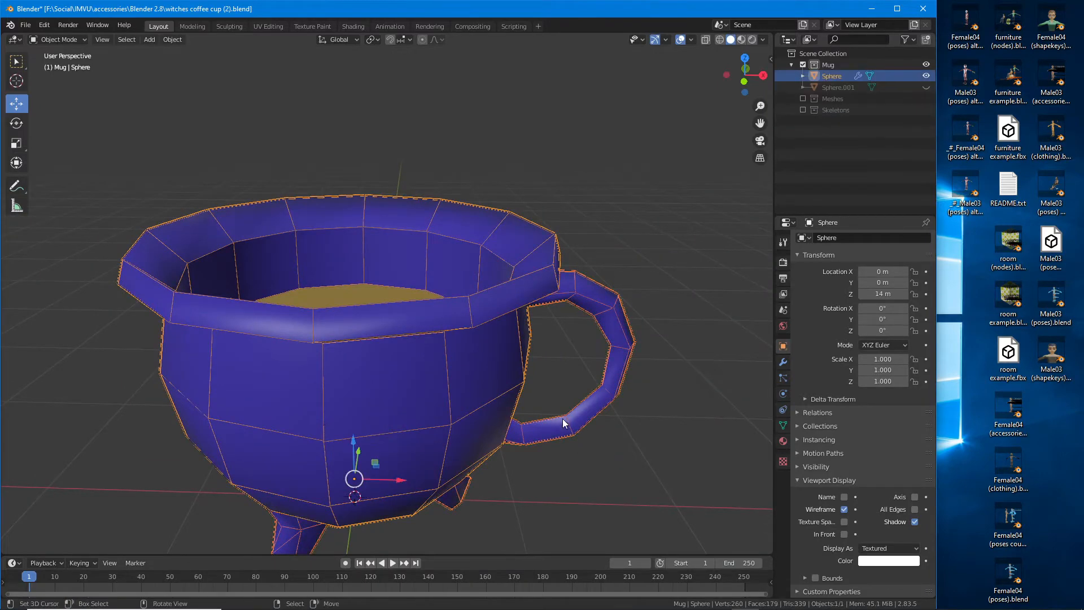
# Step: Check the joined mug's normals with the Face Orientation overlay from above, and turn the overlay off again
pyautogui.moveTo(562, 417); pyautogui.dragTo(637, 139, button='middle')
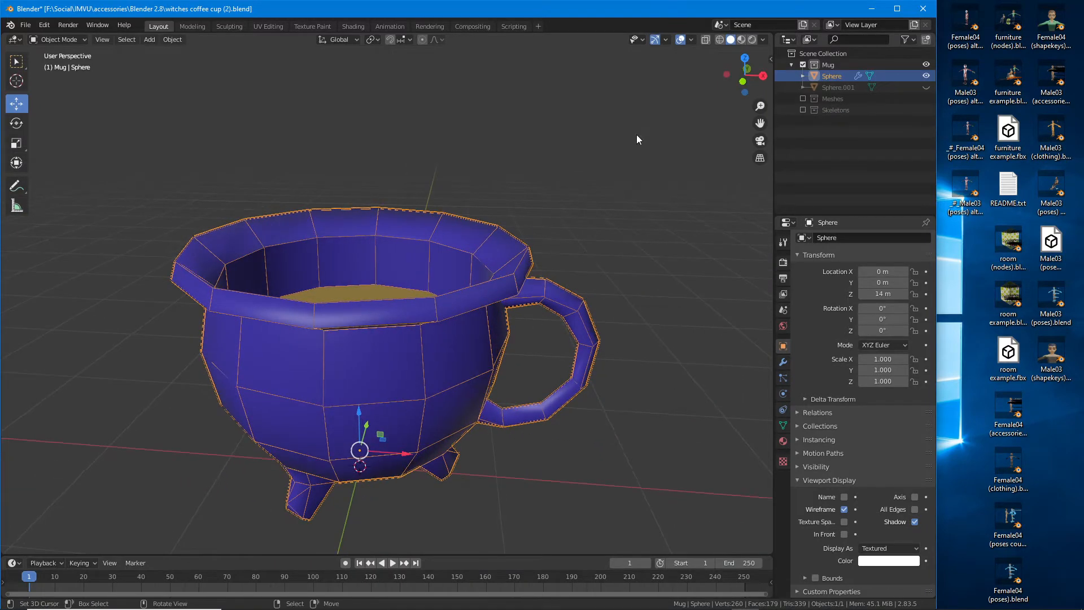
pyautogui.click(691, 39)
pyautogui.click(623, 243)
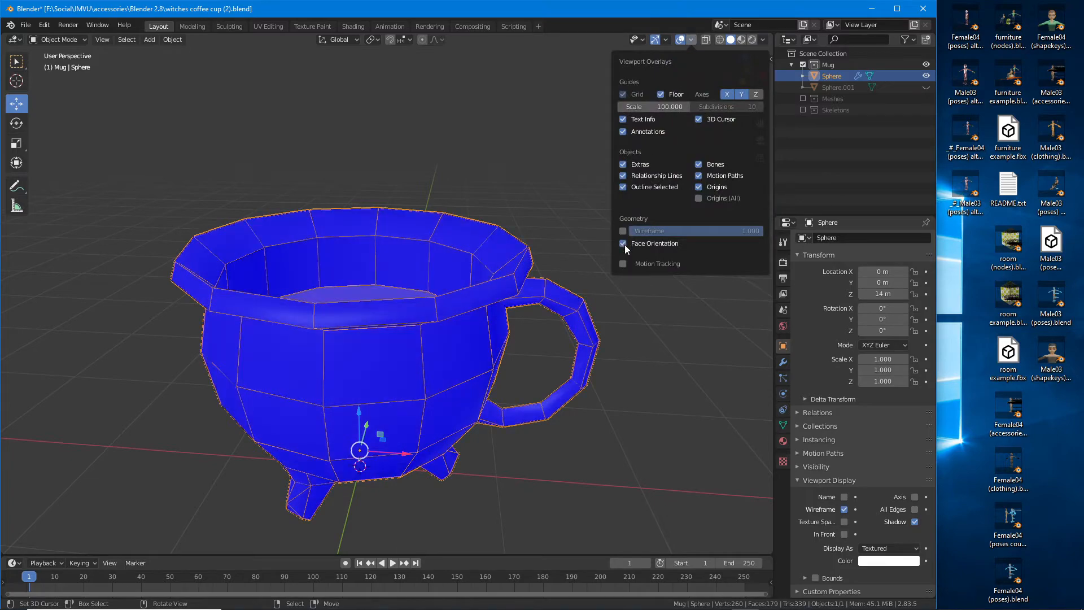
pyautogui.moveTo(472, 375); pyautogui.dragTo(540, 373, button='middle')
pyautogui.click(691, 39)
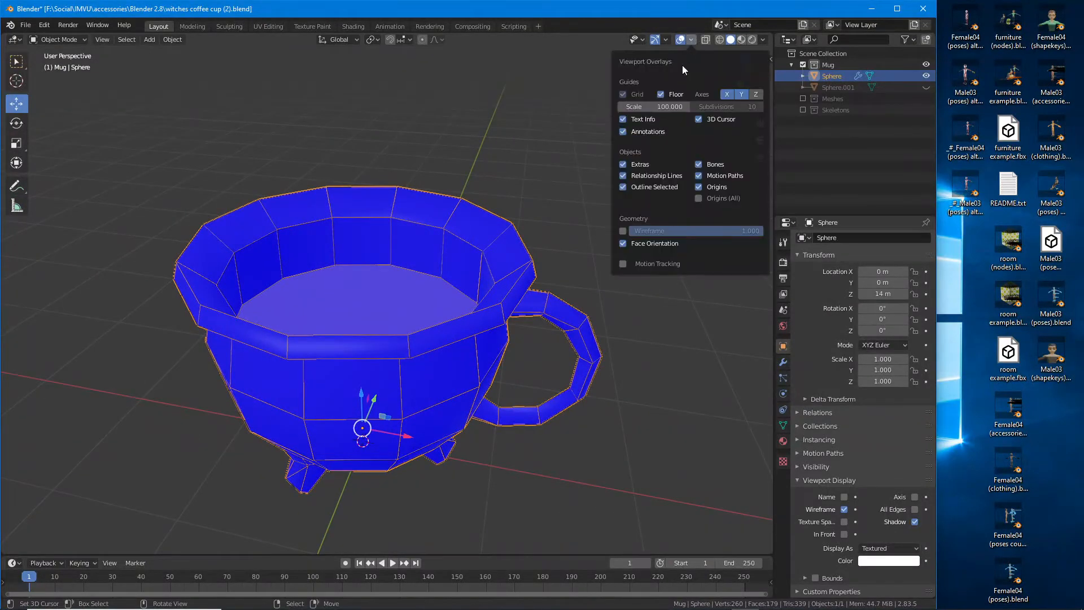
pyautogui.click(622, 242)
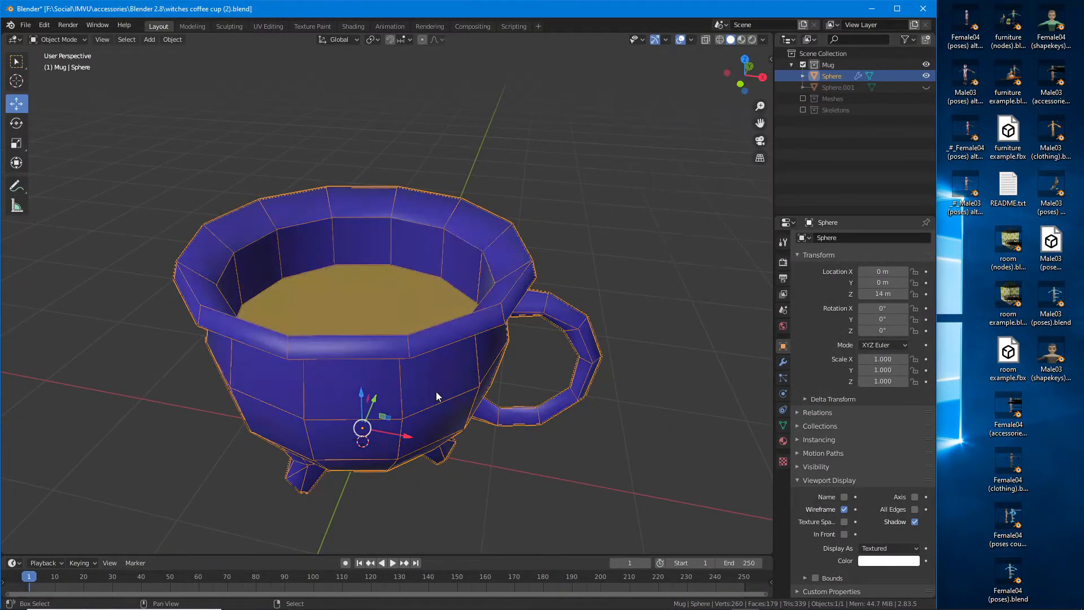
# Step: Review the joined mug's coffee [1] and mug [0] material slots with the material preview expanded
pyautogui.moveTo(436, 391); pyautogui.dragTo(474, 392, button='middle')
pyautogui.click(783, 441)
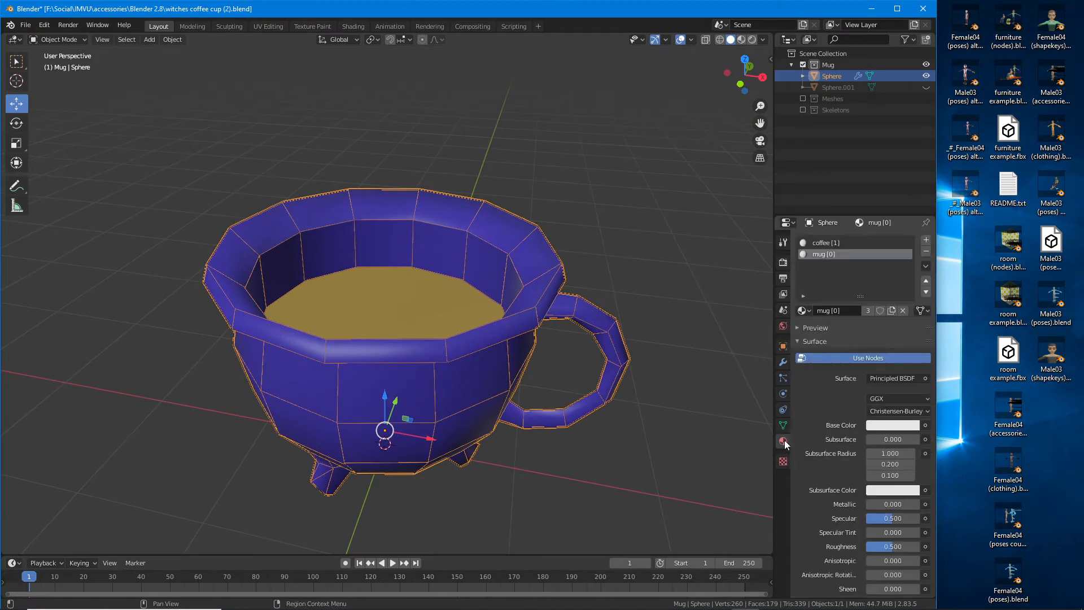
pyautogui.click(797, 328)
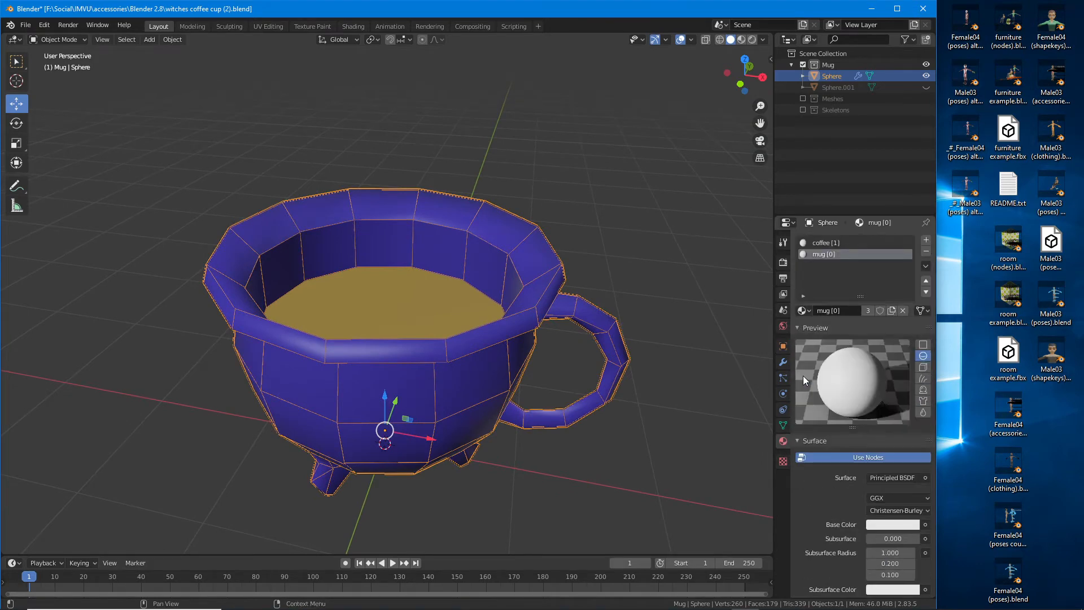
pyautogui.click(823, 242)
pyautogui.click(822, 255)
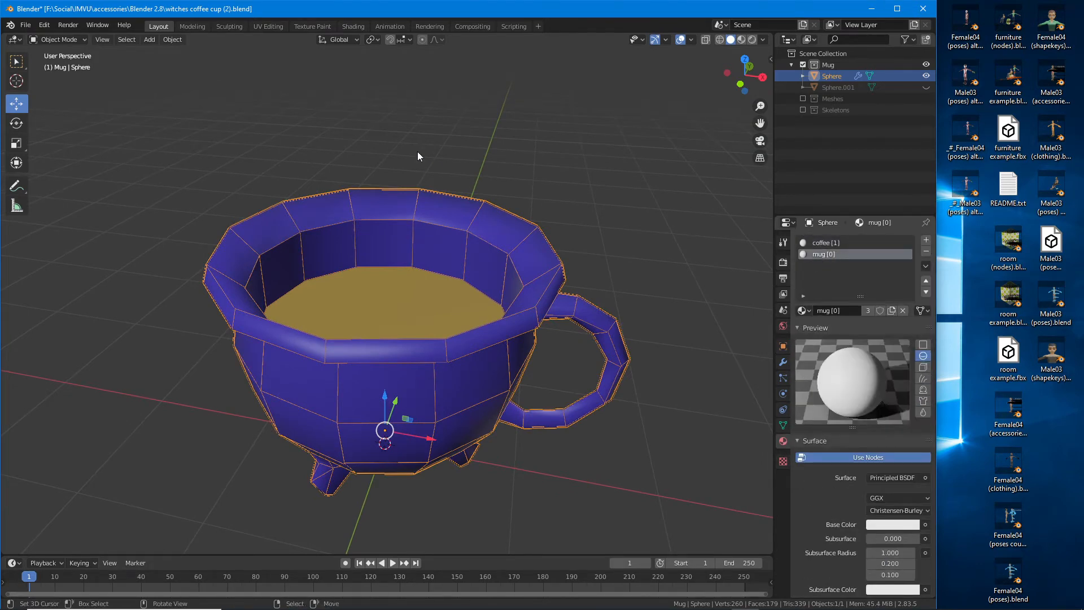
# Step: Switch to the Shading workspace and bring the whole mug into view above the mug [0] material's nodes
pyautogui.click(353, 27)
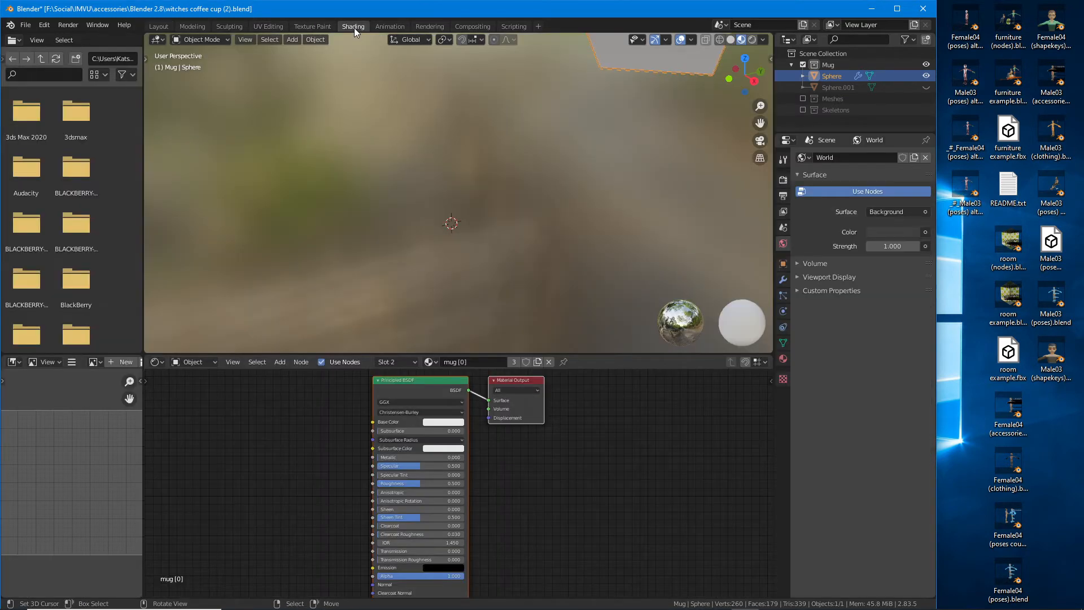
pyautogui.scroll(-6, 439, 161)
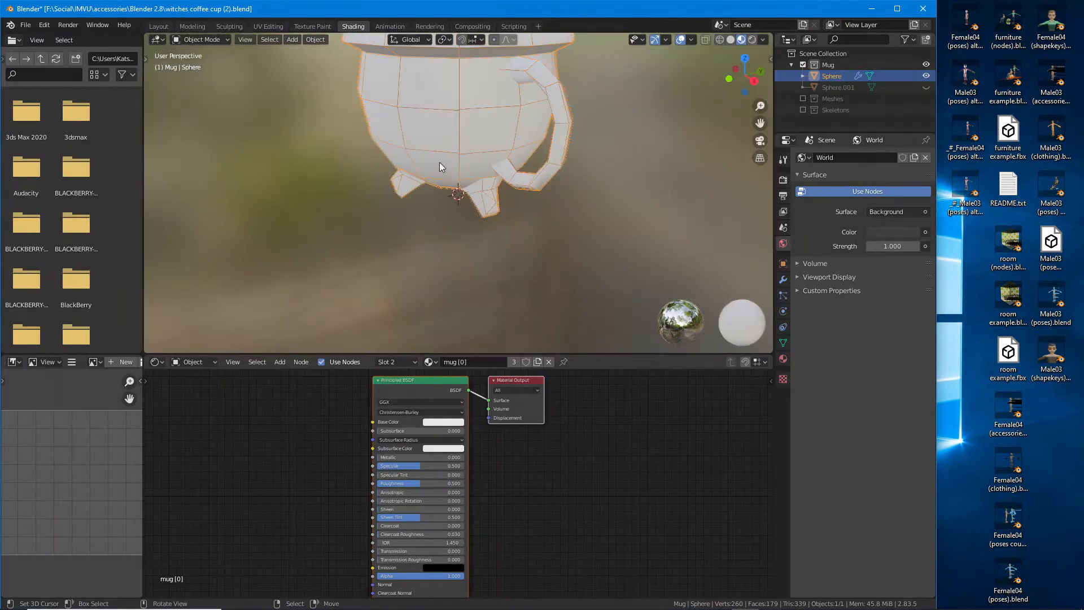
pyautogui.moveTo(439, 161); pyautogui.dragTo(546, 259, button='middle')
pyautogui.scroll(3, 434, 473)
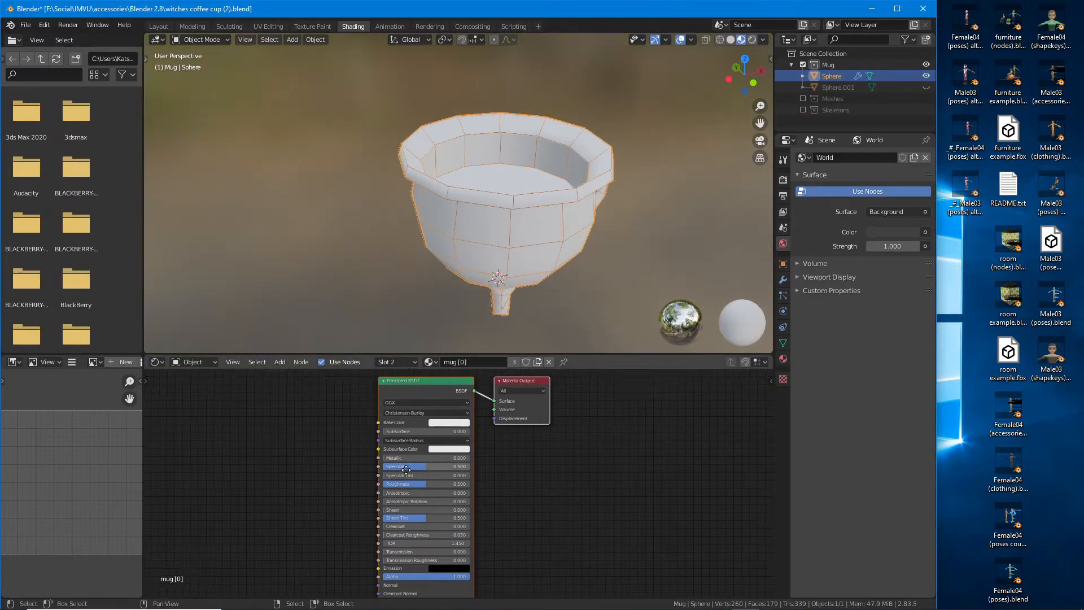
# Step: Add an Image Texture node to the mug [0] material and connect its Color output to the Principled BSDF's Base Color
pyautogui.click(279, 362)
pyautogui.moveTo(304, 428)
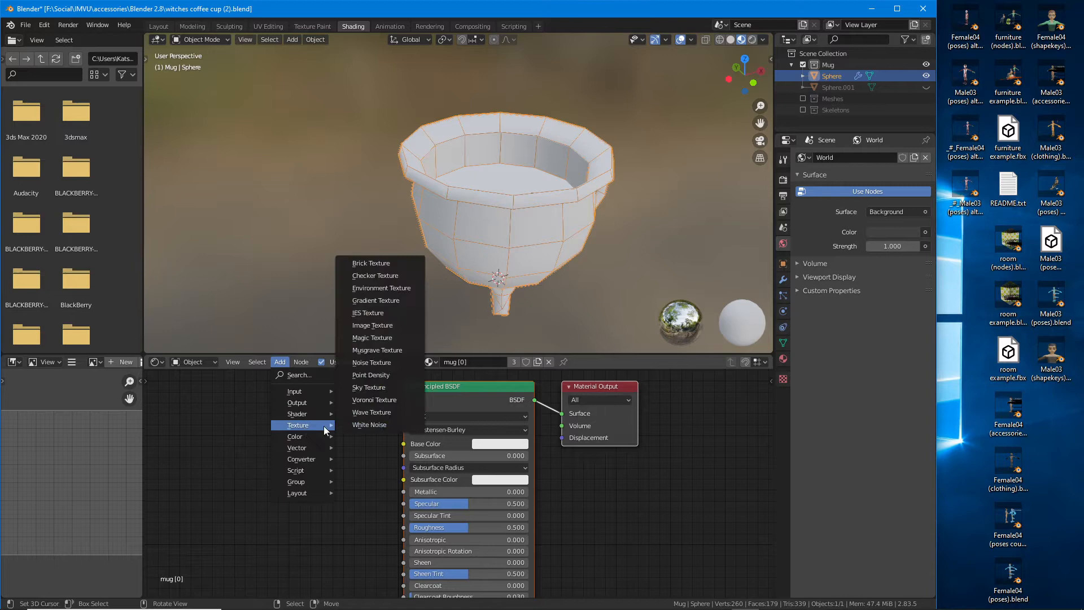
pyautogui.click(374, 323)
pyautogui.click(207, 404)
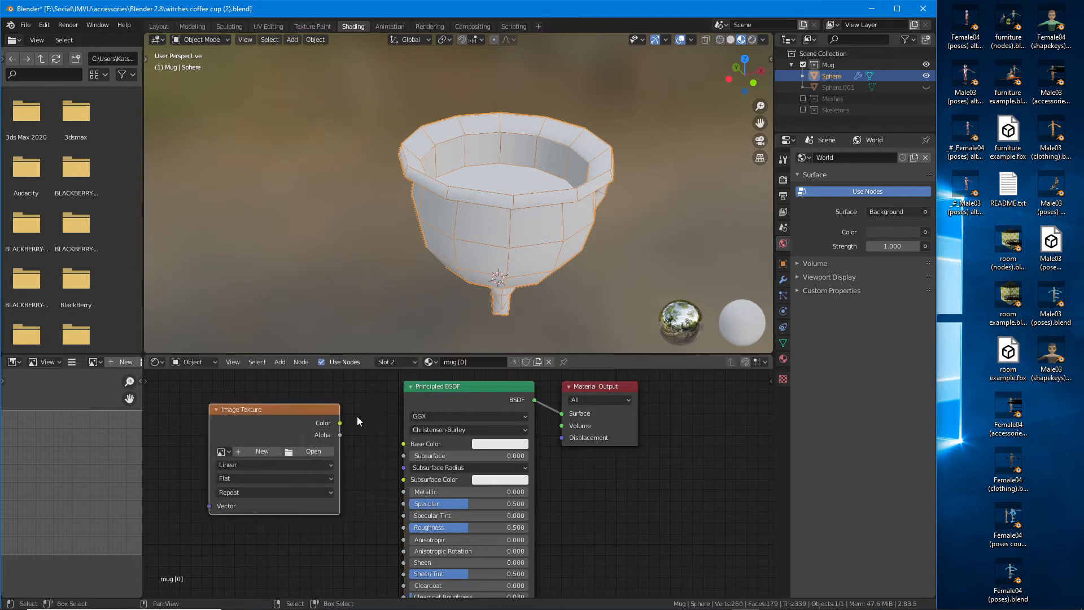
pyautogui.moveTo(340, 423); pyautogui.dragTo(404, 444)
pyautogui.scroll(3, 525, 249)
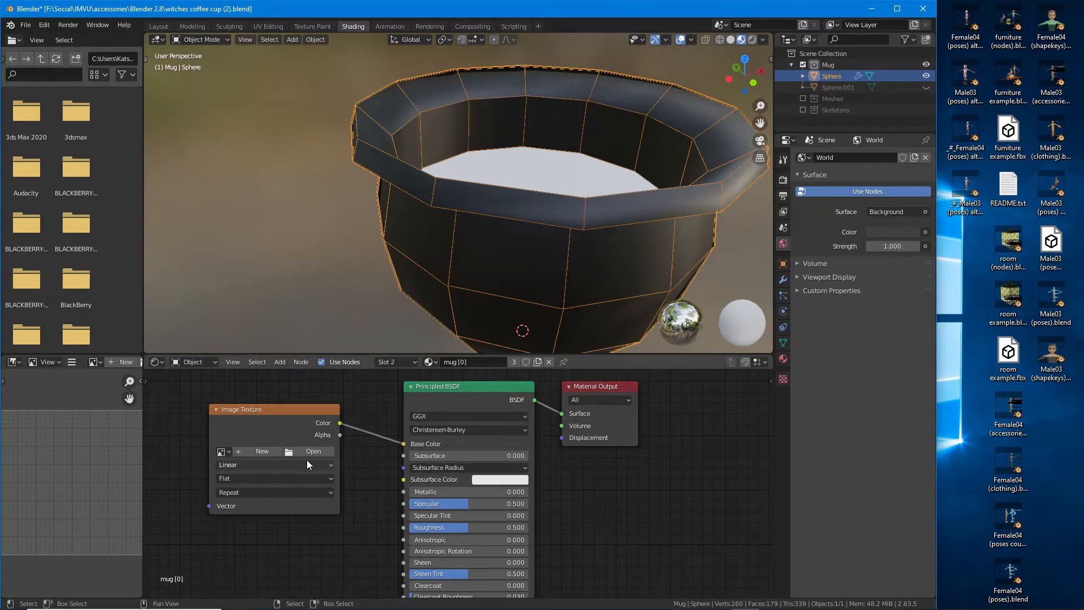
# Step: Create a new image named mug in the texture node, 512 px wide and 256 px high, with the Color Grid generated type
pyautogui.click(253, 451)
pyautogui.click(298, 472)
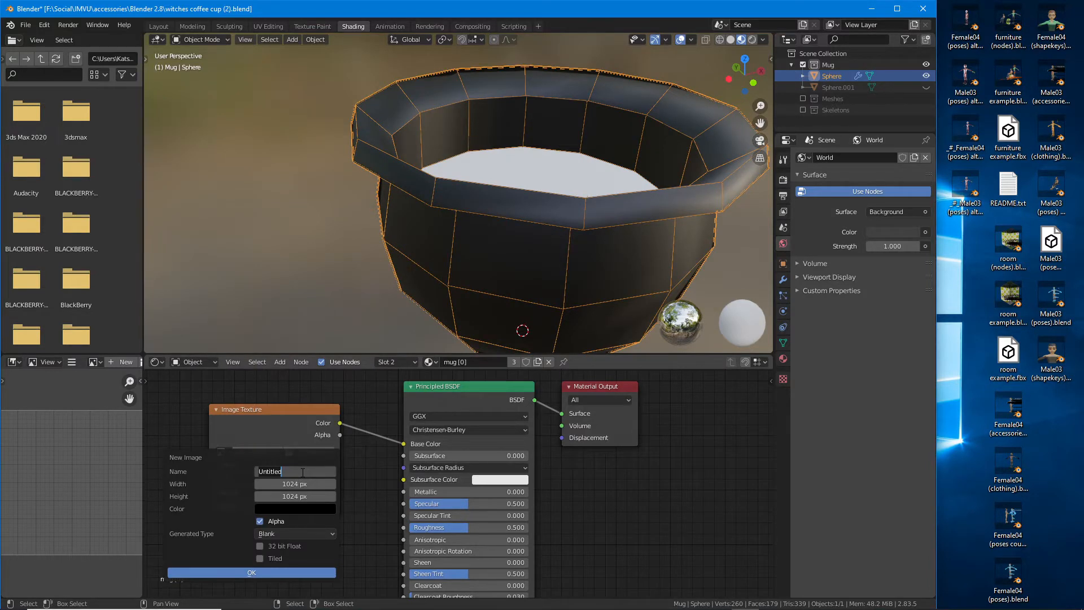
pyautogui.write('mug')
pyautogui.press('Tab')
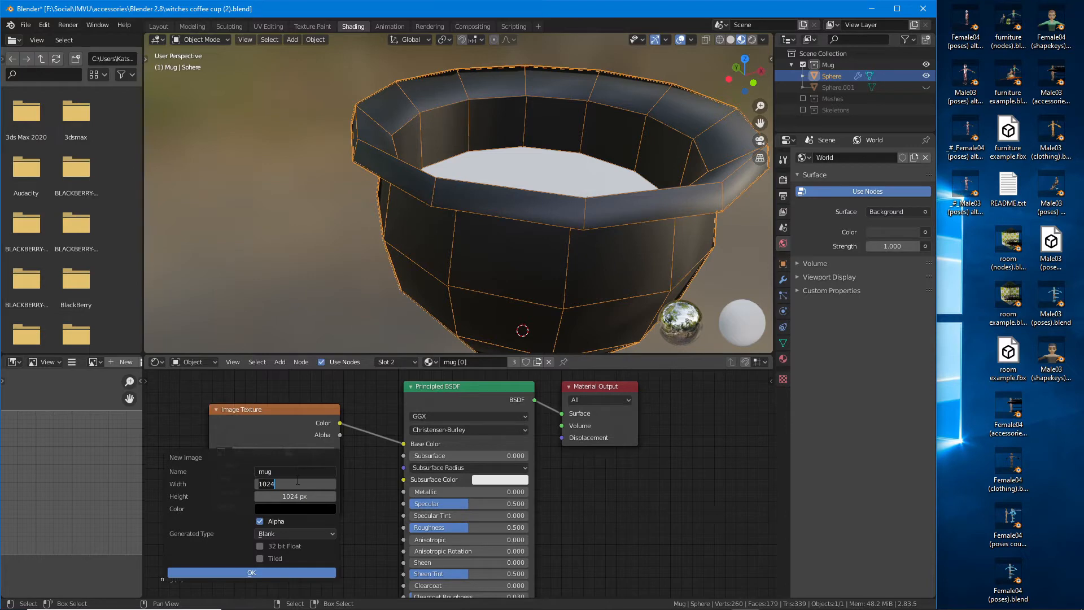
pyautogui.write('51')
pyautogui.press('Return')
pyautogui.click(299, 497)
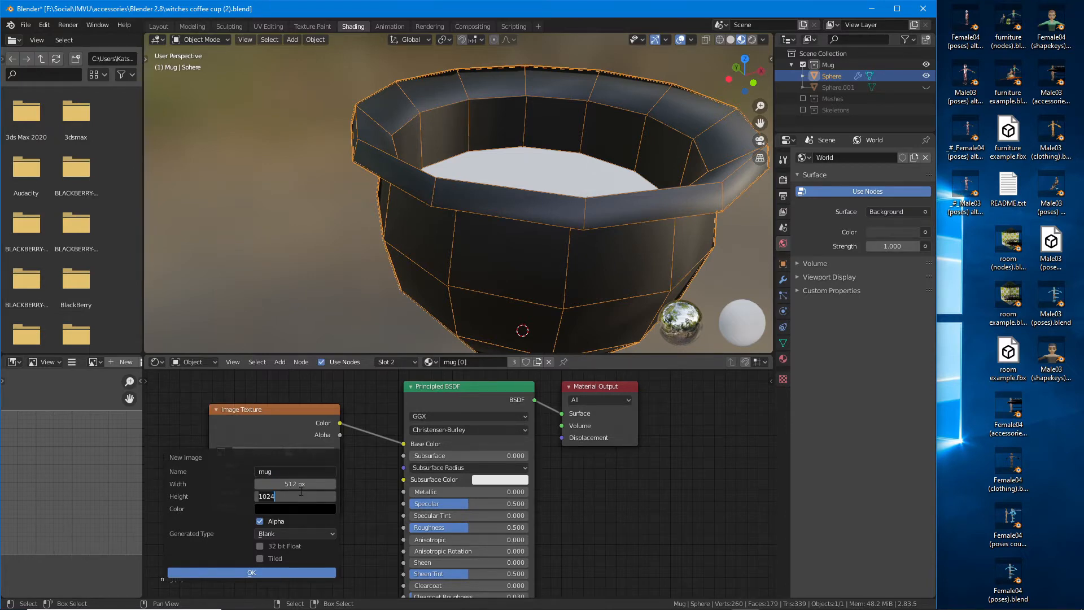
pyautogui.write('256')
pyautogui.press('Return')
pyautogui.click(270, 534)
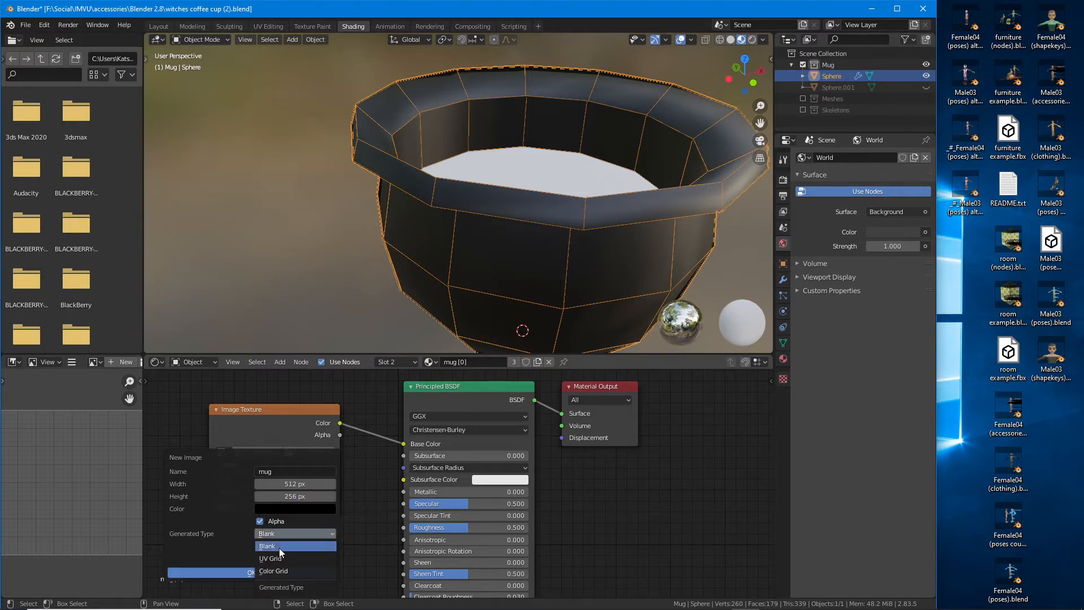
pyautogui.click(270, 571)
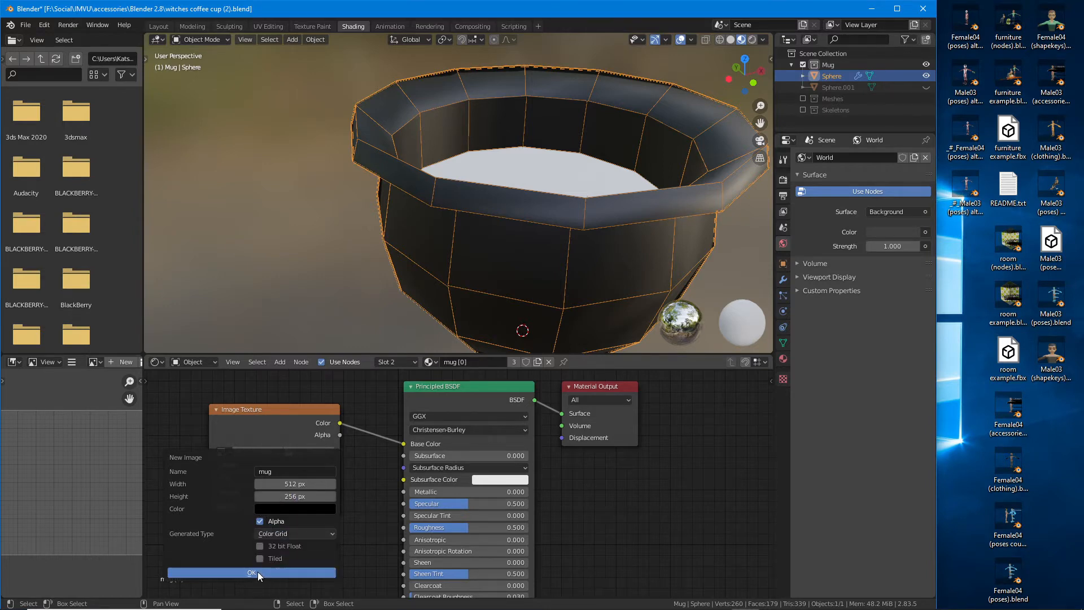
pyautogui.click(257, 572)
pyautogui.moveTo(618, 246)
pyautogui.mouseDown(button='middle')
pyautogui.moveTo(500, 193)
pyautogui.moveTo(441, 187)
pyautogui.moveTo(530, 200)
pyautogui.moveTo(472, 178)
pyautogui.moveTo(629, 252)
pyautogui.mouseUp(button='middle')
# Step: Select the coffee [1] material and add an Image Texture node with its Color output connected to Base Color
pyautogui.click(783, 359)
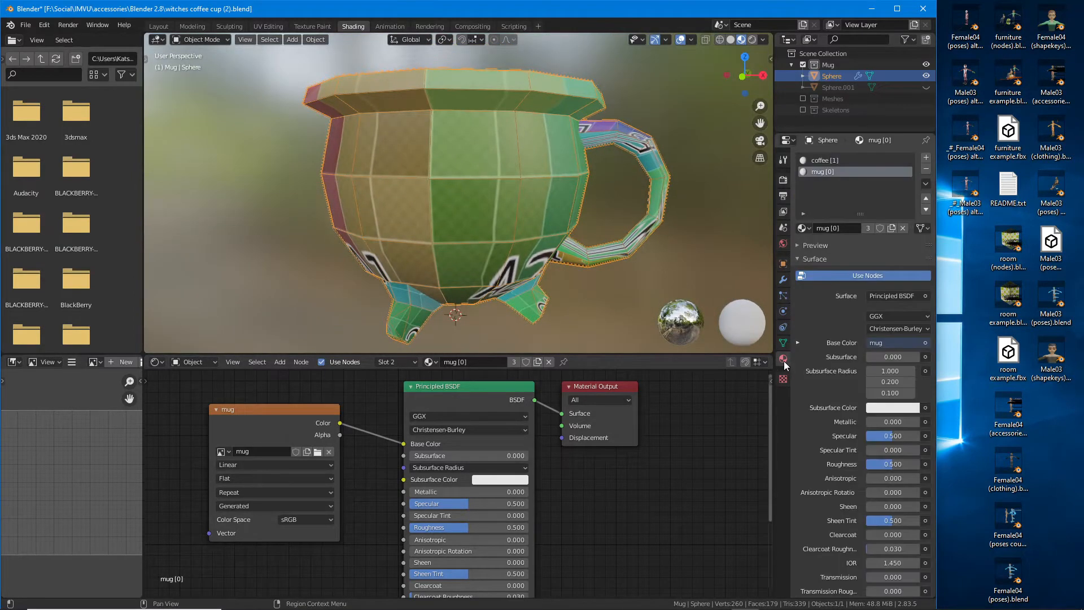
pyautogui.click(825, 160)
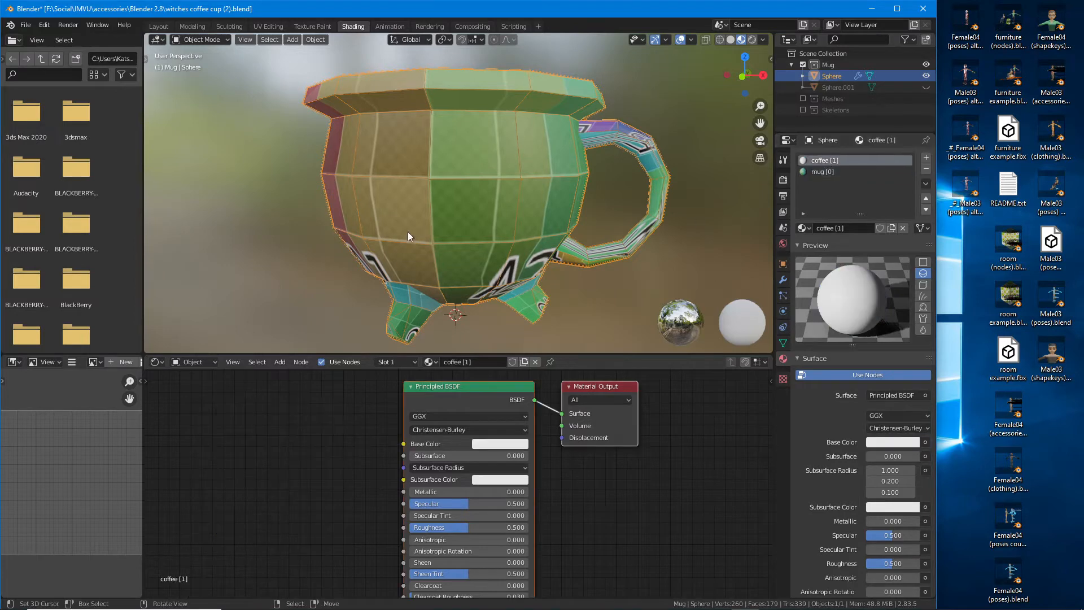
pyautogui.moveTo(407, 231); pyautogui.dragTo(360, 263, button='middle')
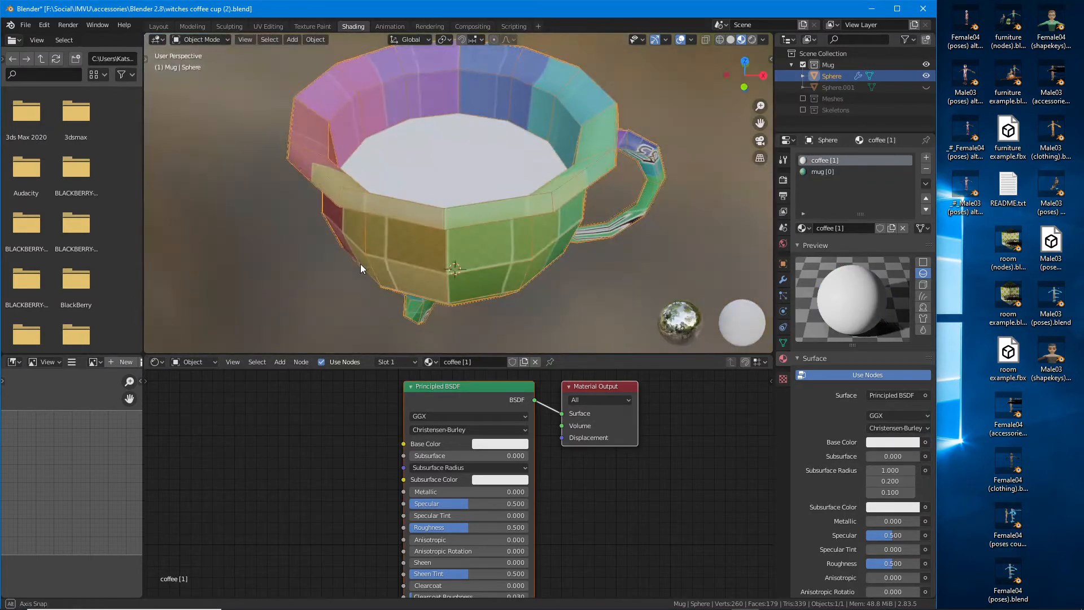
pyautogui.click(280, 362)
pyautogui.moveTo(295, 427)
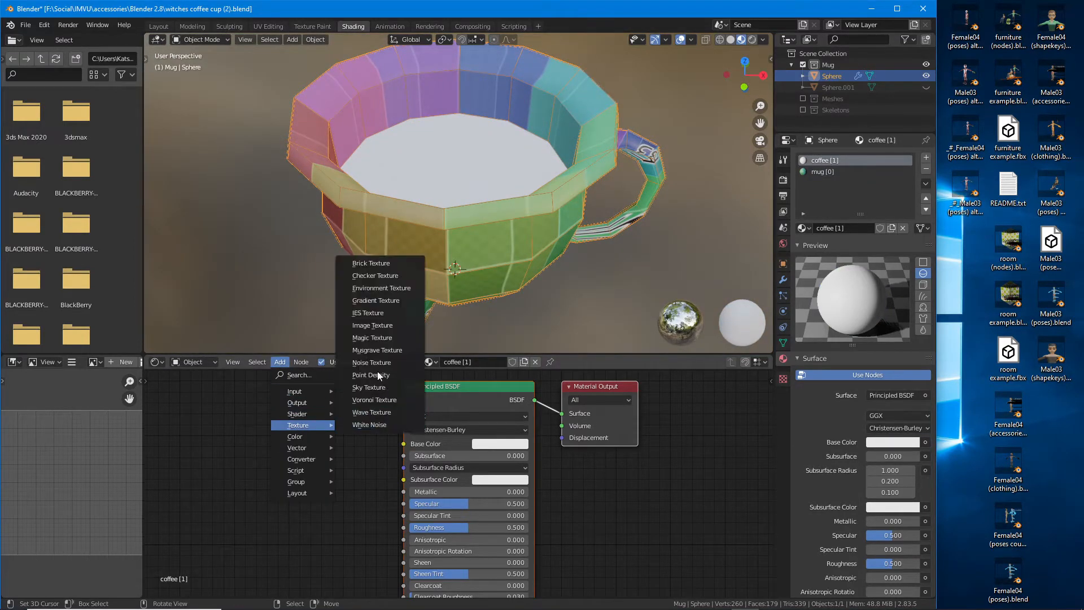
pyautogui.click(378, 326)
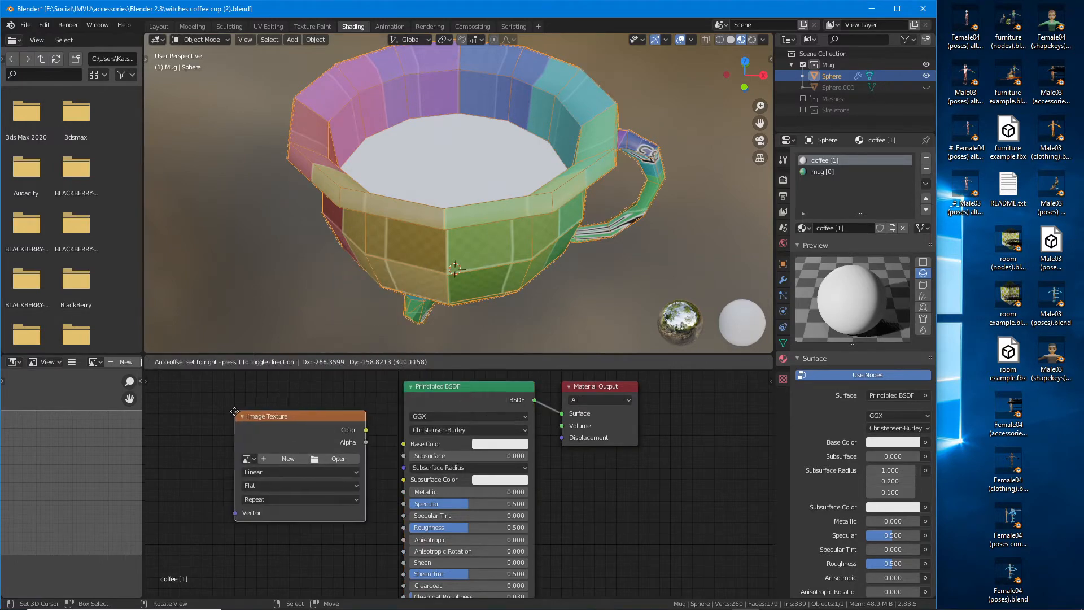
pyautogui.click(210, 414)
pyautogui.moveTo(342, 433); pyautogui.dragTo(405, 443)
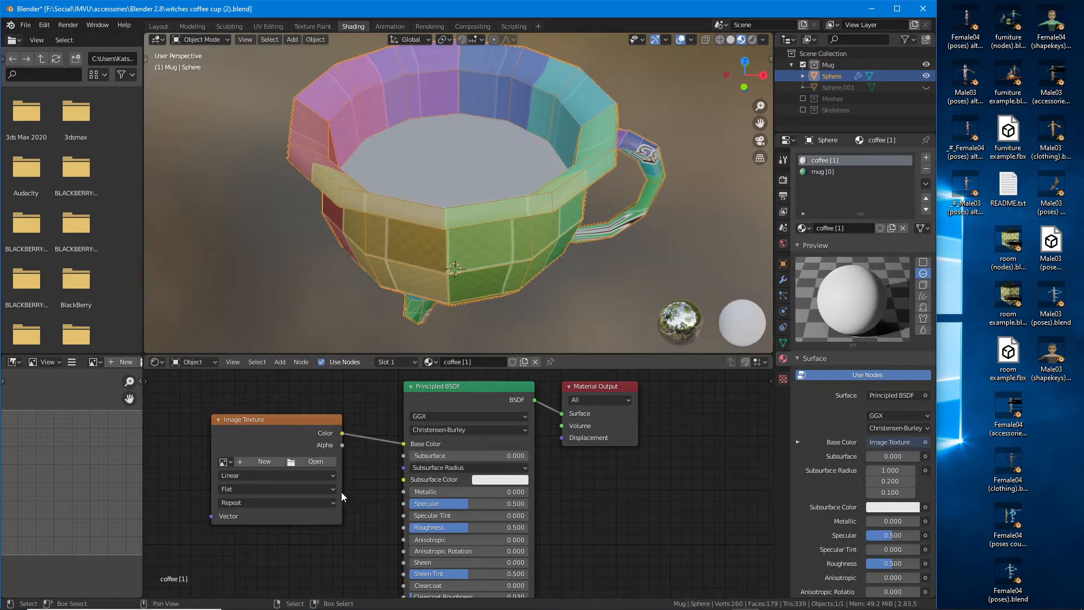
# Step: Create a new Color Grid image named coffee in the texture node, 256 px wide and 256 px high
pyautogui.click(260, 462)
pyautogui.click(292, 481)
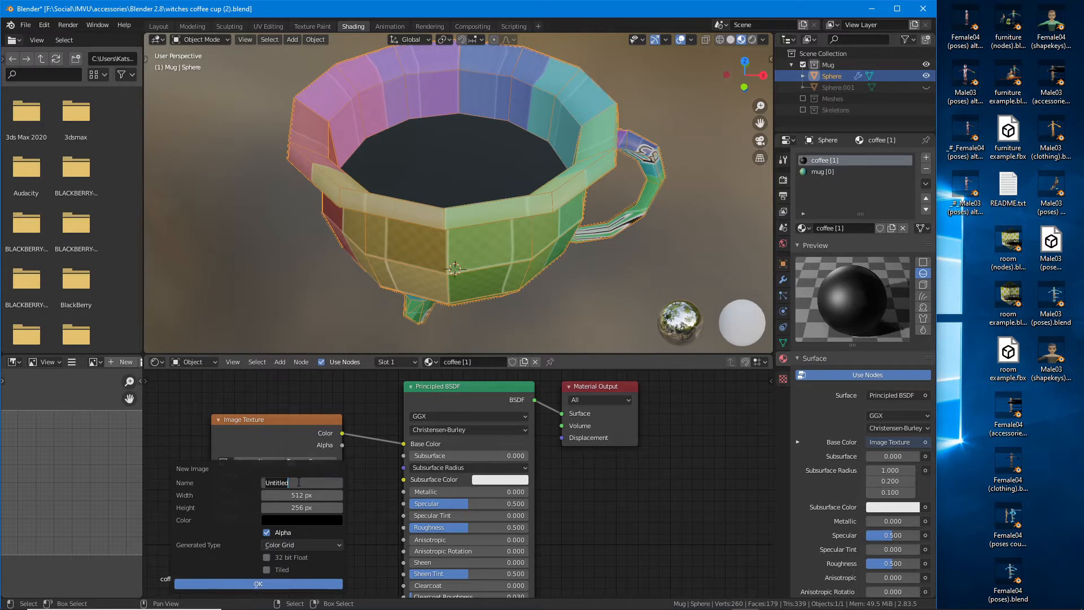
pyautogui.write('coffee')
pyautogui.press('Tab')
pyautogui.write('256')
pyautogui.press('Return')
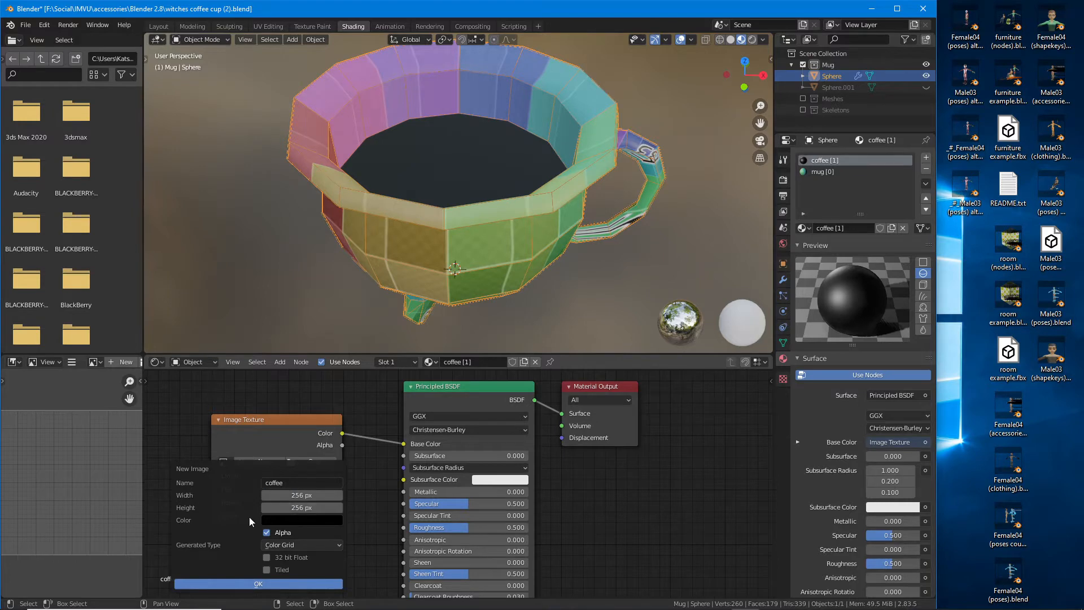
pyautogui.click(260, 585)
pyautogui.moveTo(475, 189); pyautogui.dragTo(537, 203, button='middle')
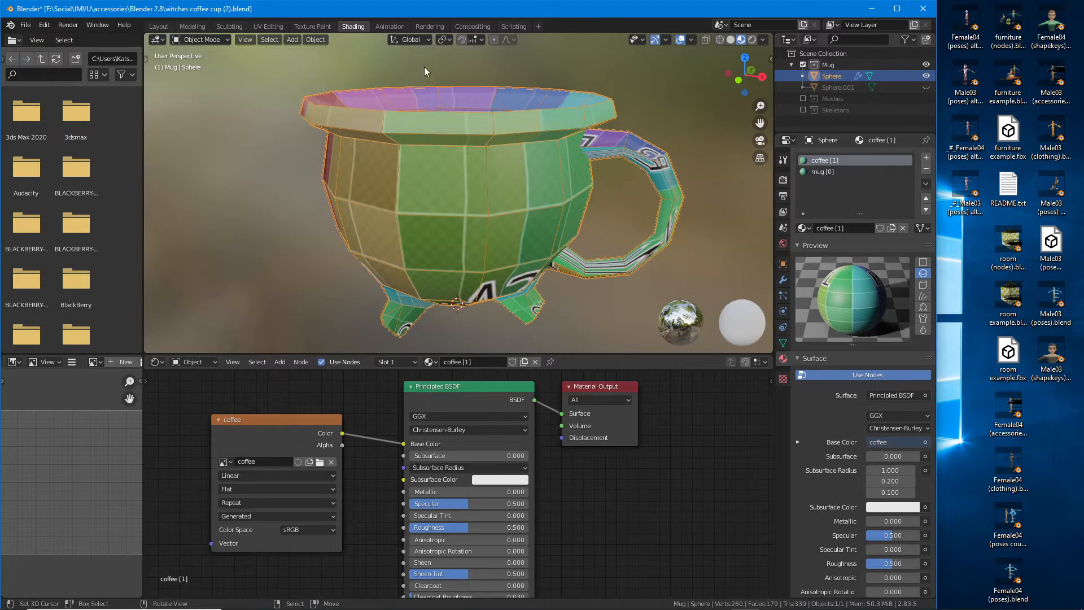
# Step: Switch to the UV Editing workspace and bring the whole mug into view
pyautogui.click(267, 27)
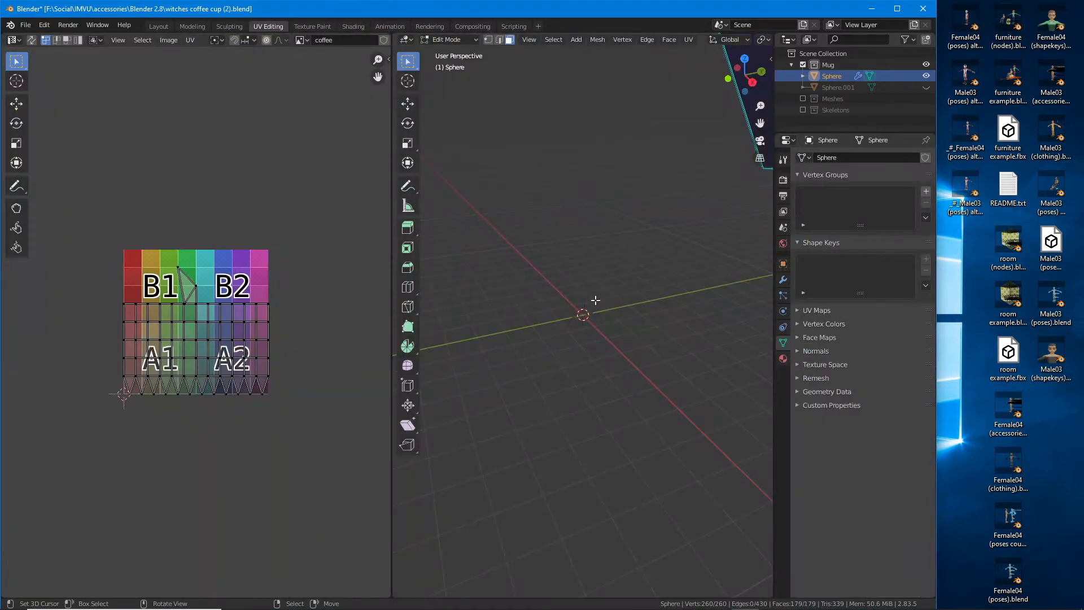
pyautogui.scroll(-8, 594, 274)
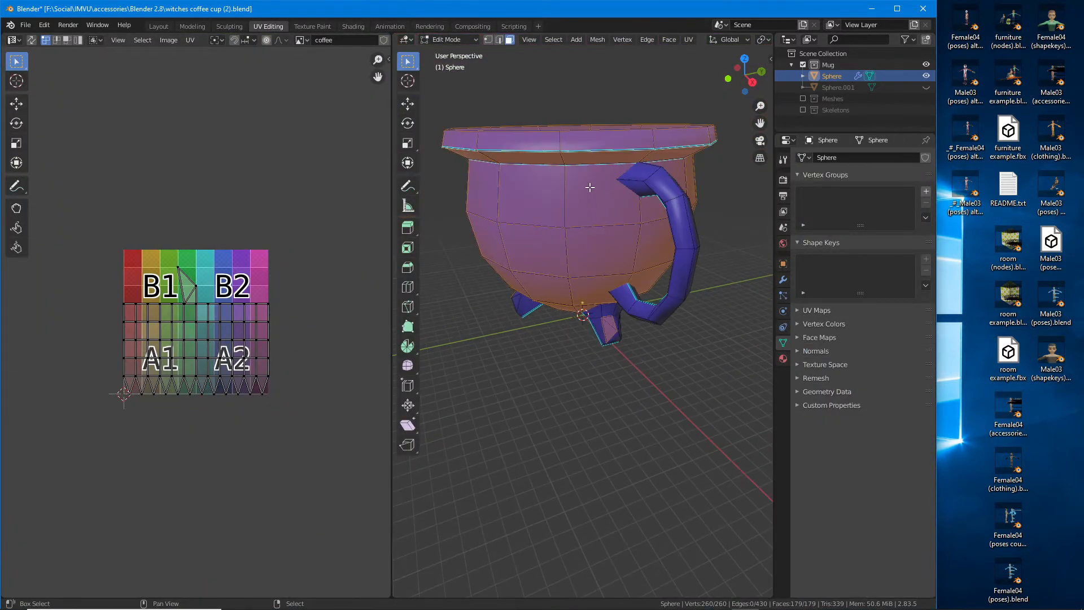
pyautogui.moveTo(565, 308); pyautogui.dragTo(649, 304, button='middle')
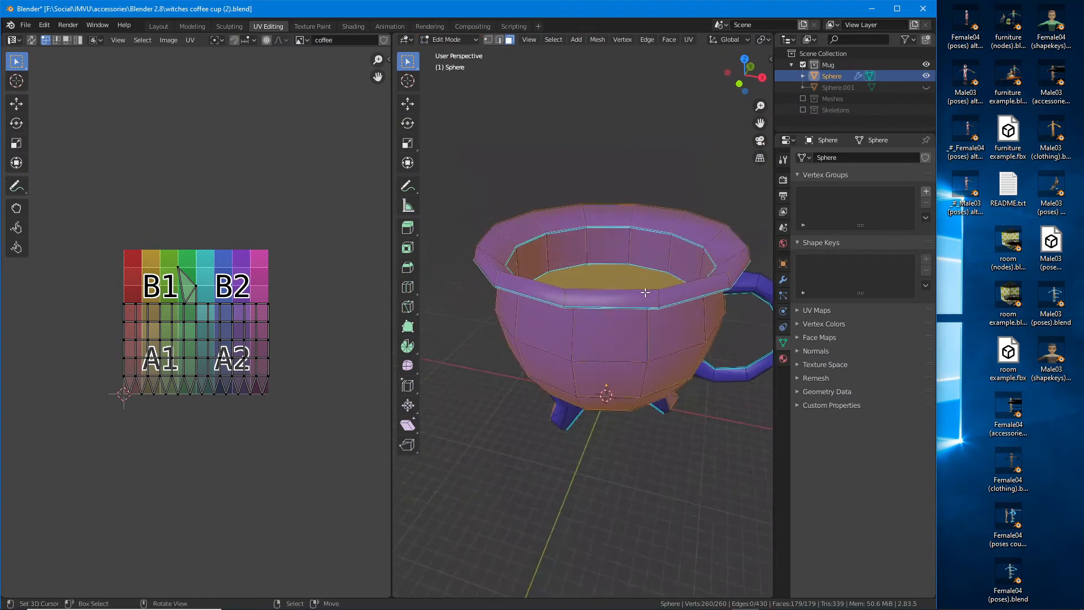
pyautogui.scroll(-5, 574, 43)
# Step: Set the grid scale in the 3D viewport overlays to 100
pyautogui.click(694, 39)
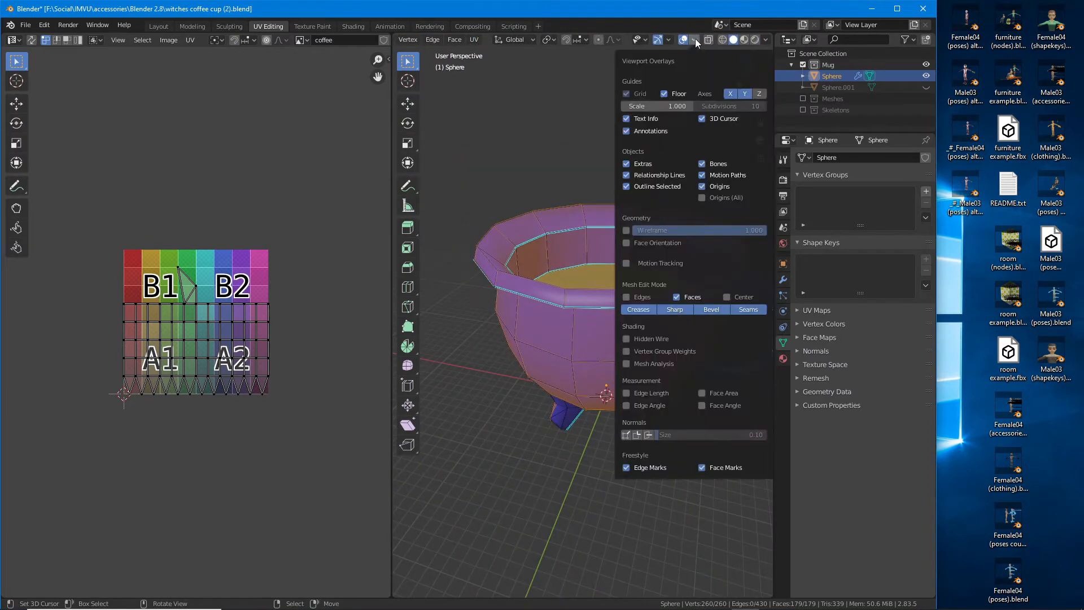
pyautogui.click(675, 106)
pyautogui.write('100')
pyautogui.press('Return')
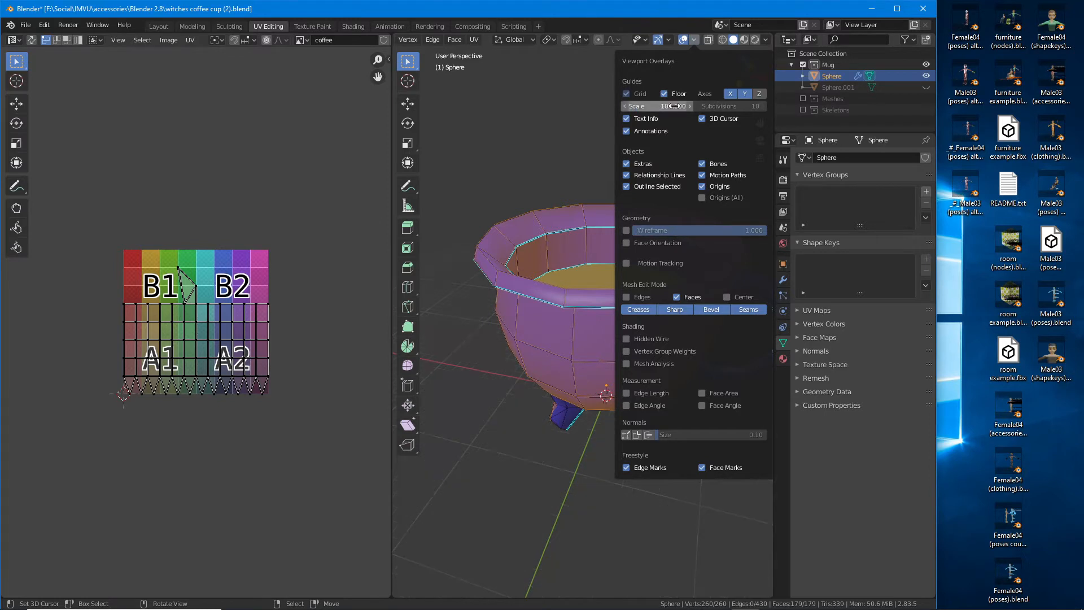
pyautogui.scroll(5, 461, 42)
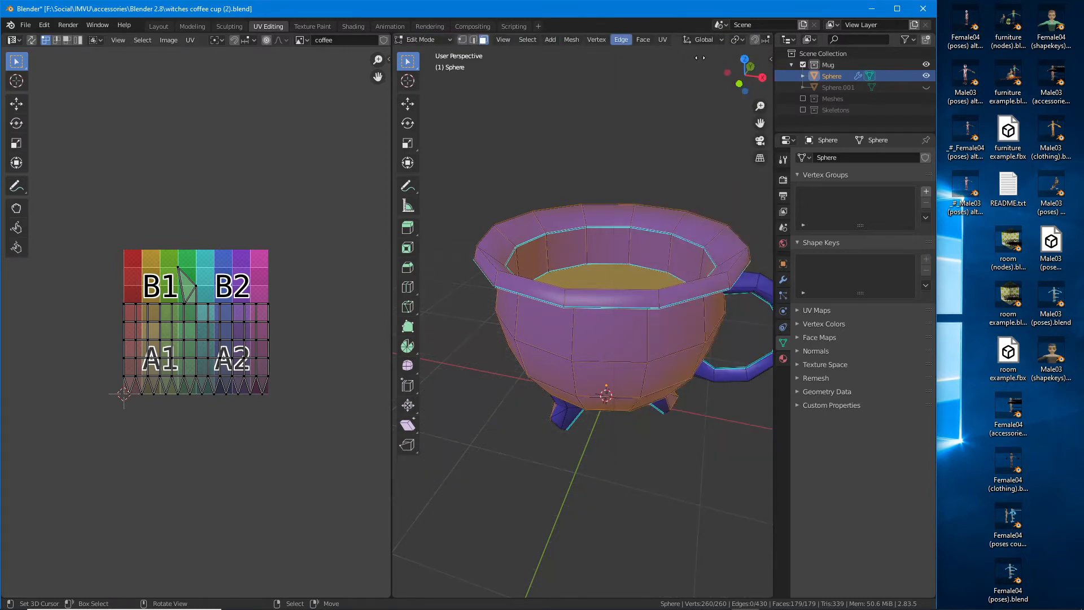
# Step: Set the 3D viewport's clip end to 2500 m and clip start to 1 m, and hide the sidebar again
pyautogui.click(529, 40)
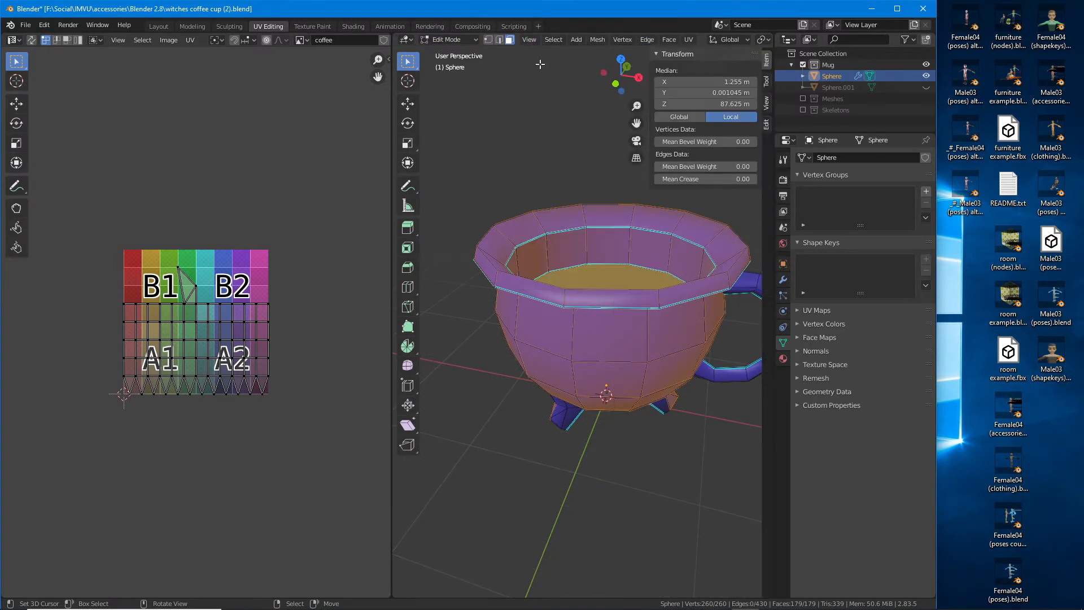
pyautogui.click(539, 65)
pyautogui.click(766, 103)
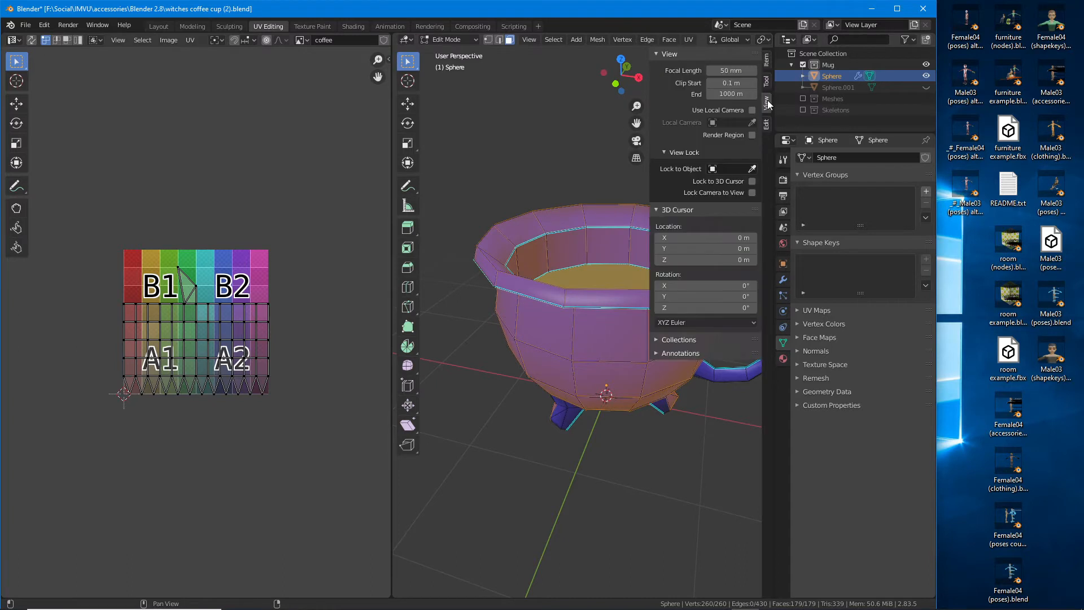
pyautogui.click(725, 94)
pyautogui.moveTo(719, 95); pyautogui.dragTo(699, 94)
pyautogui.write('25')
pyautogui.press('Return')
pyautogui.click(739, 83)
pyautogui.press('Return')
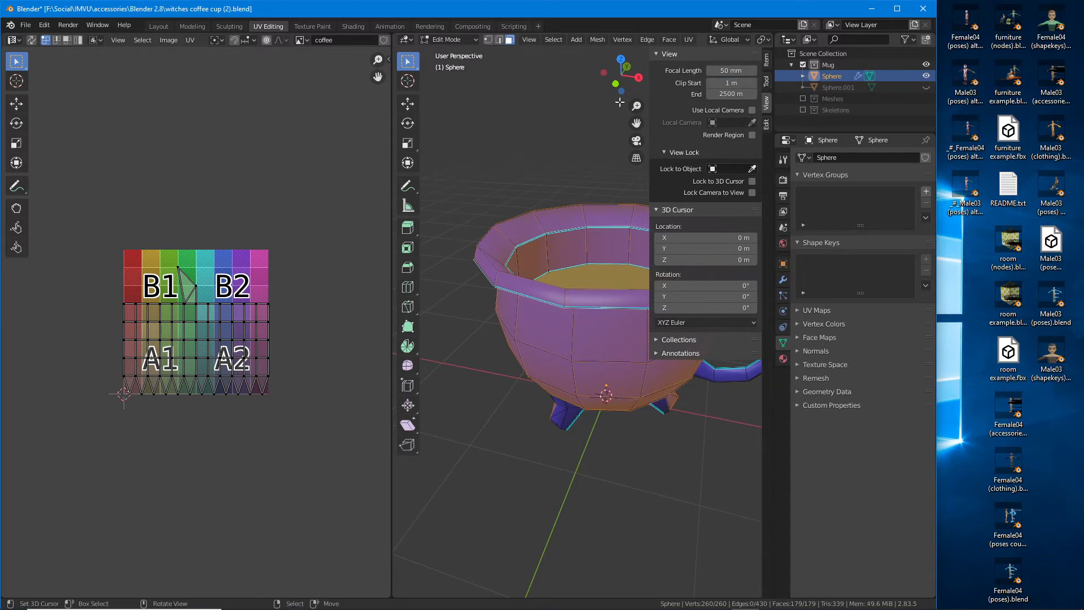
pyautogui.press('n')
# Step: Select one face on the mug's outer rim and frame the mug color grid image in the UV editor
pyautogui.moveTo(548, 356); pyautogui.dragTo(585, 356, button='middle')
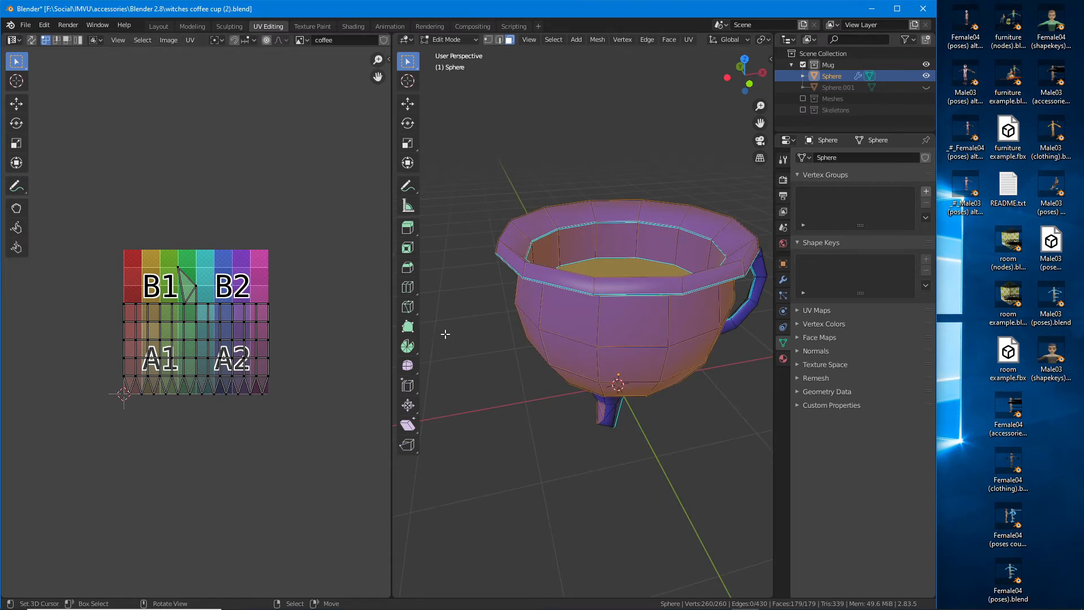
pyautogui.moveTo(464, 358); pyautogui.dragTo(600, 357, button='middle')
pyautogui.scroll(3, 600, 357)
pyautogui.click(642, 274)
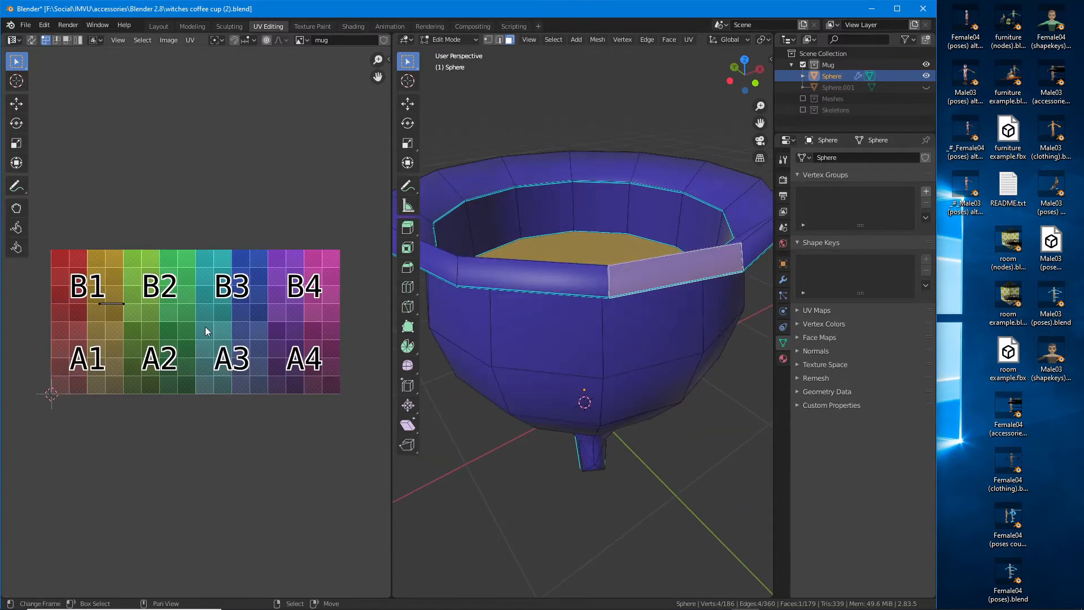
pyautogui.moveTo(184, 307); pyautogui.dragTo(195, 258, button='middle')
pyautogui.scroll(2, 185, 280)
pyautogui.scroll(-2, 185, 301)
pyautogui.moveTo(202, 331); pyautogui.dragTo(206, 347, button='middle')
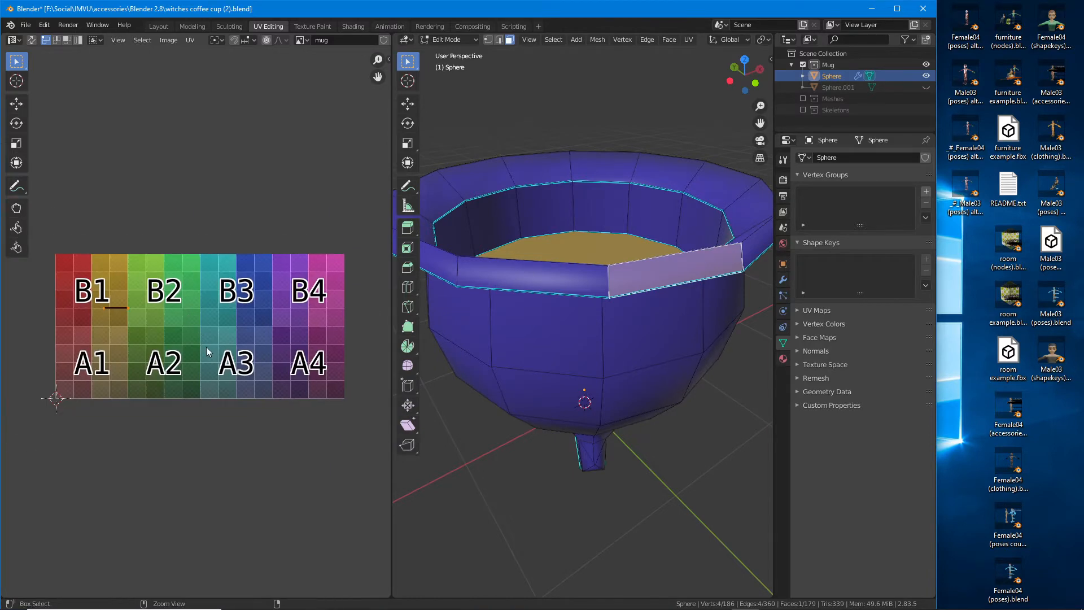
pyautogui.scroll(1, 205, 346)
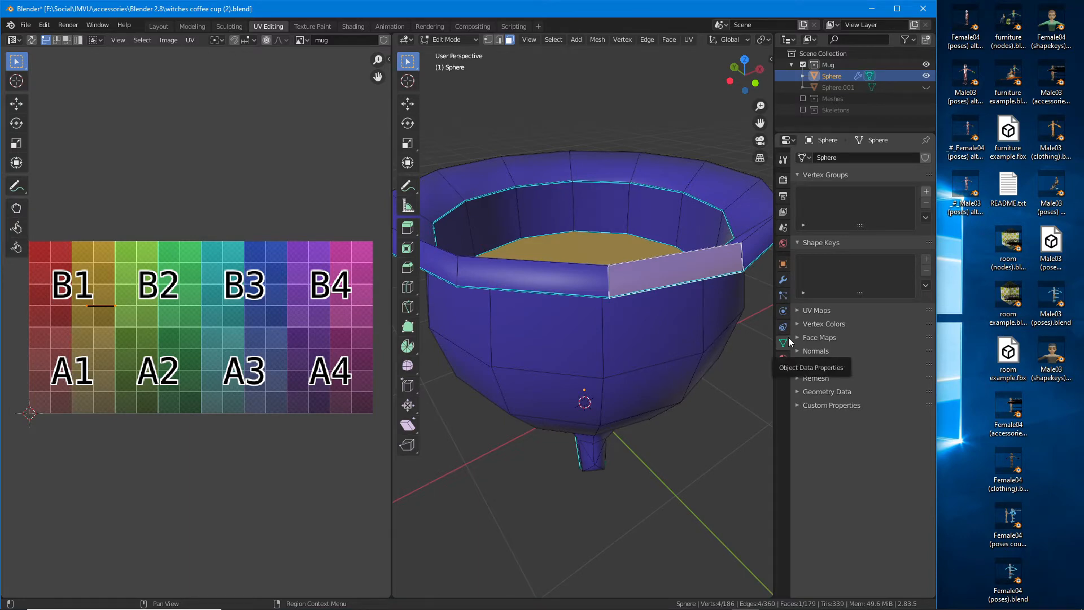
# Step: Select all faces assigned to the mug [0] material and look over the selection around the mug
pyautogui.click(784, 359)
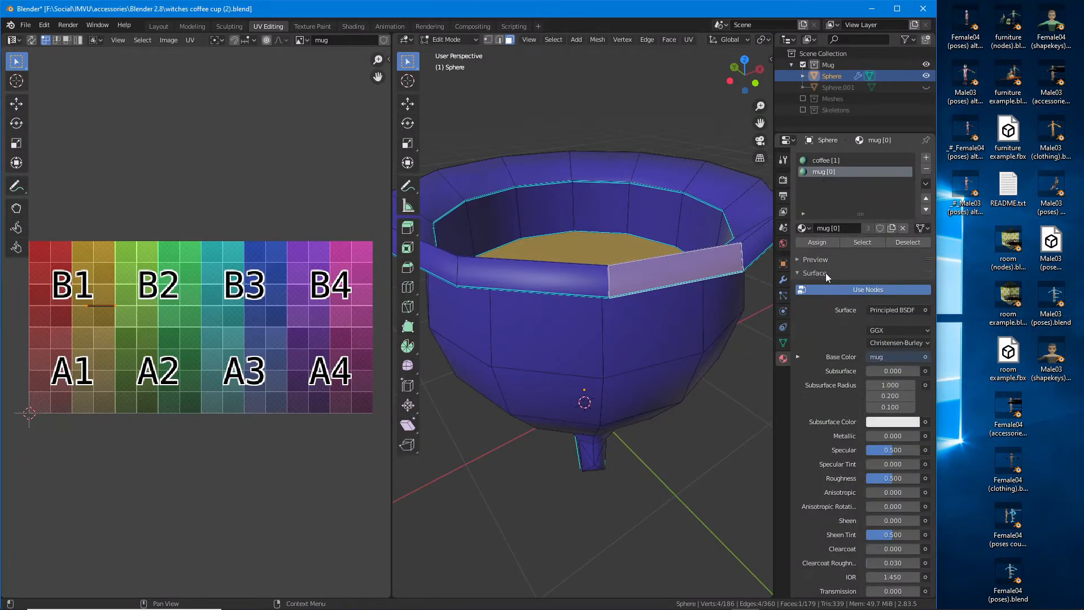
pyautogui.click(862, 242)
pyautogui.moveTo(565, 316); pyautogui.dragTo(495, 296, button='middle')
pyautogui.moveTo(514, 289); pyautogui.dragTo(739, 302, button='middle')
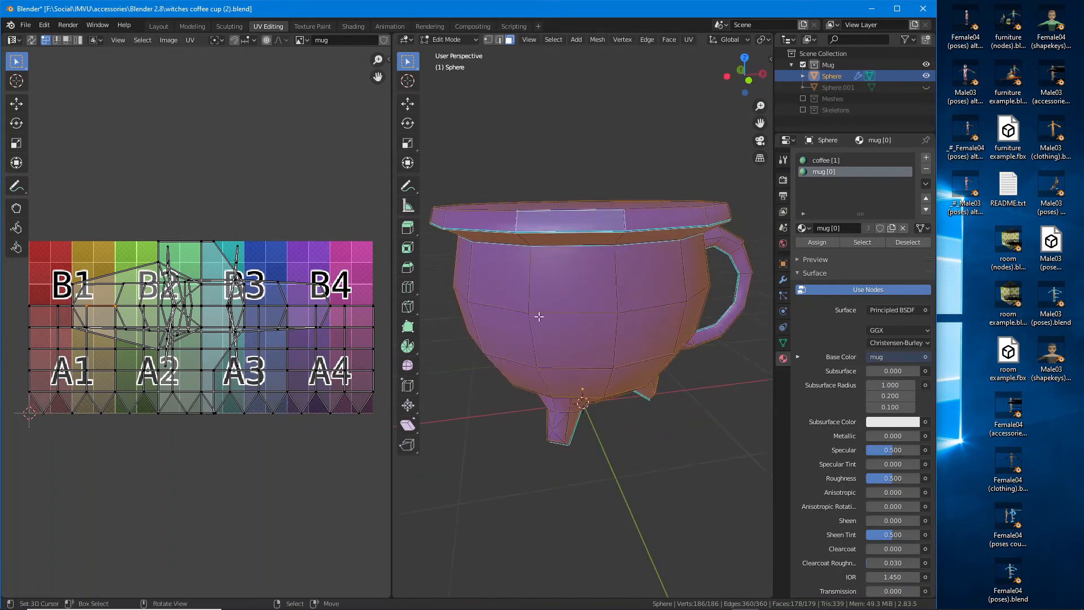
# Step: Select the mug body's whole UV island in island selection mode and try moving it above the mug image
pyautogui.click(292, 354)
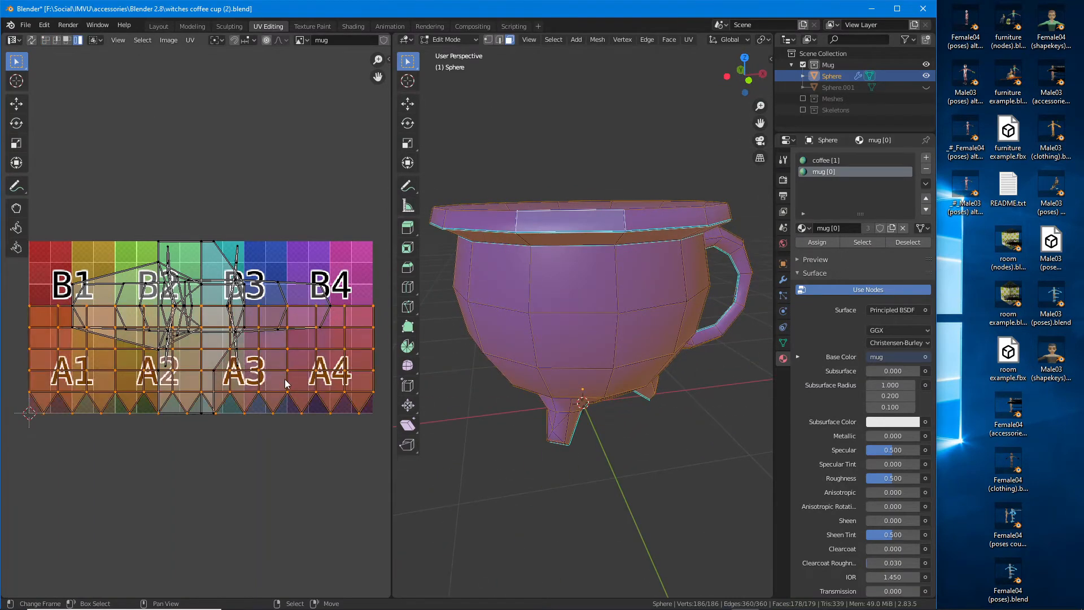
pyautogui.press('g')
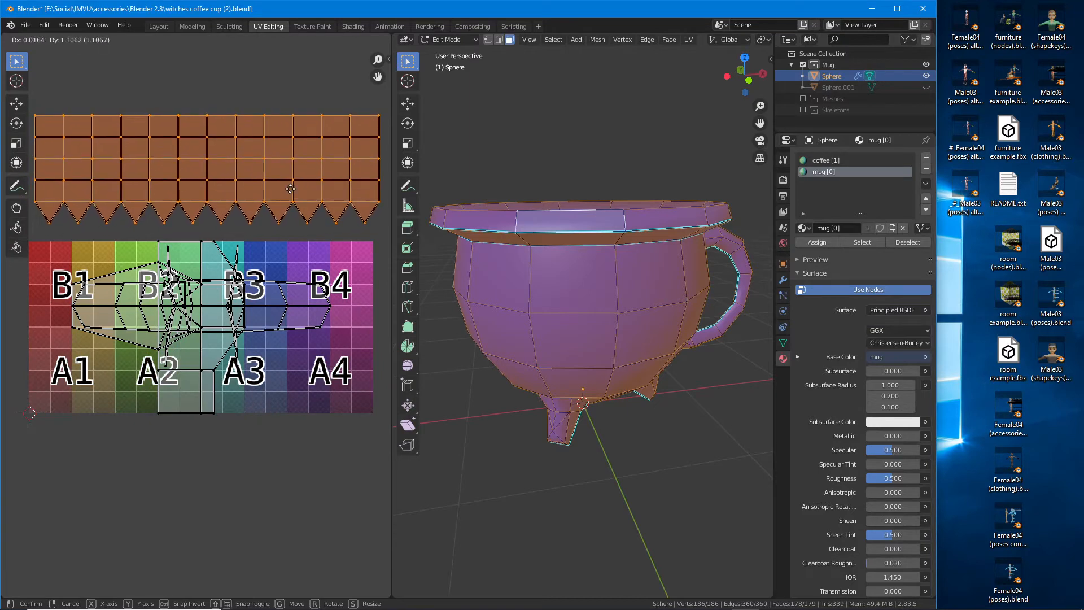
pyautogui.rightClick(292, 194)
# Step: Try unwrapping the selected mug faces from the UV editor with the existing seams and pick out the resulting islands
pyautogui.moveTo(466, 311); pyautogui.dragTo(600, 270, button='middle')
pyautogui.click(191, 39)
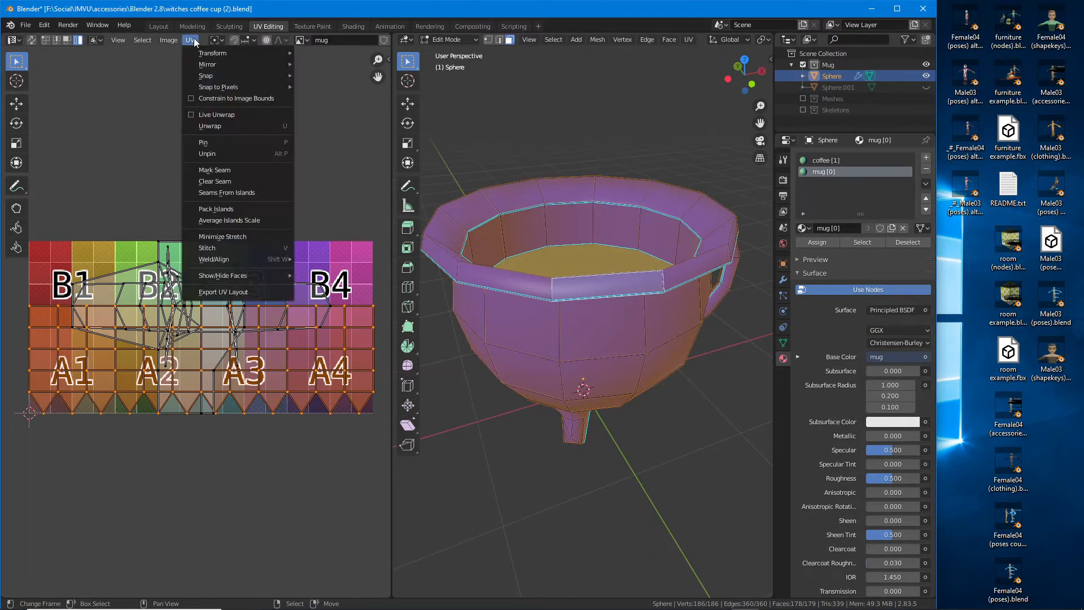
pyautogui.click(208, 127)
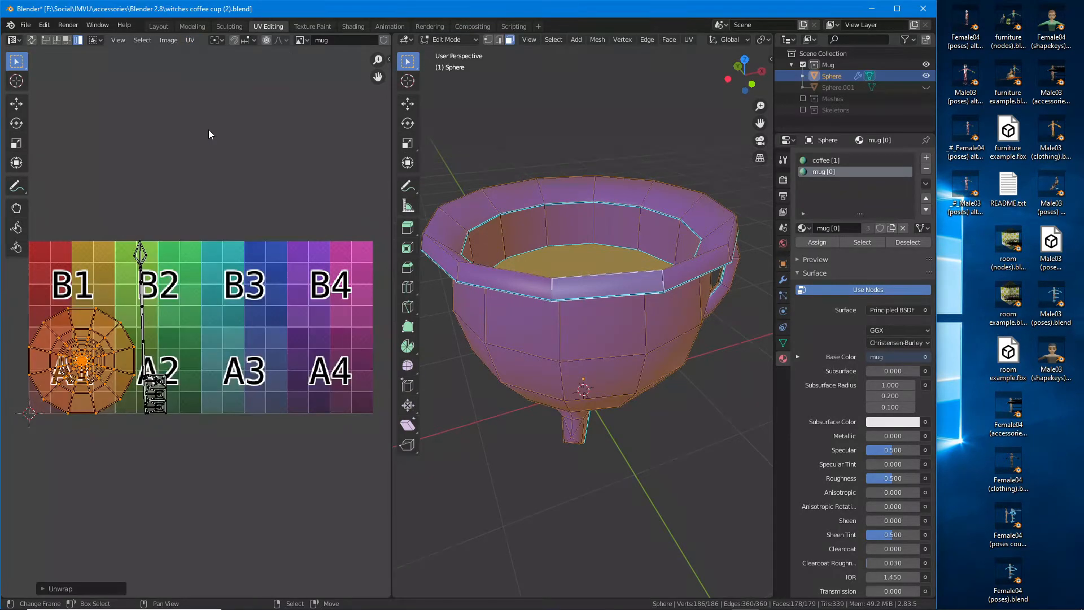
pyautogui.rightClick(81, 364)
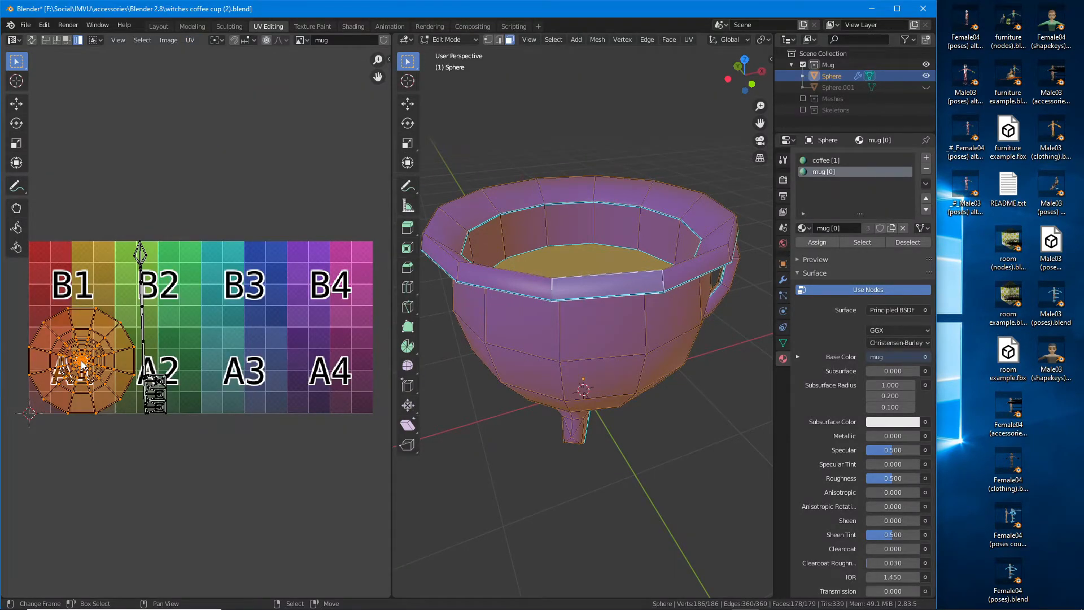
pyautogui.click(144, 329)
pyautogui.click(158, 404)
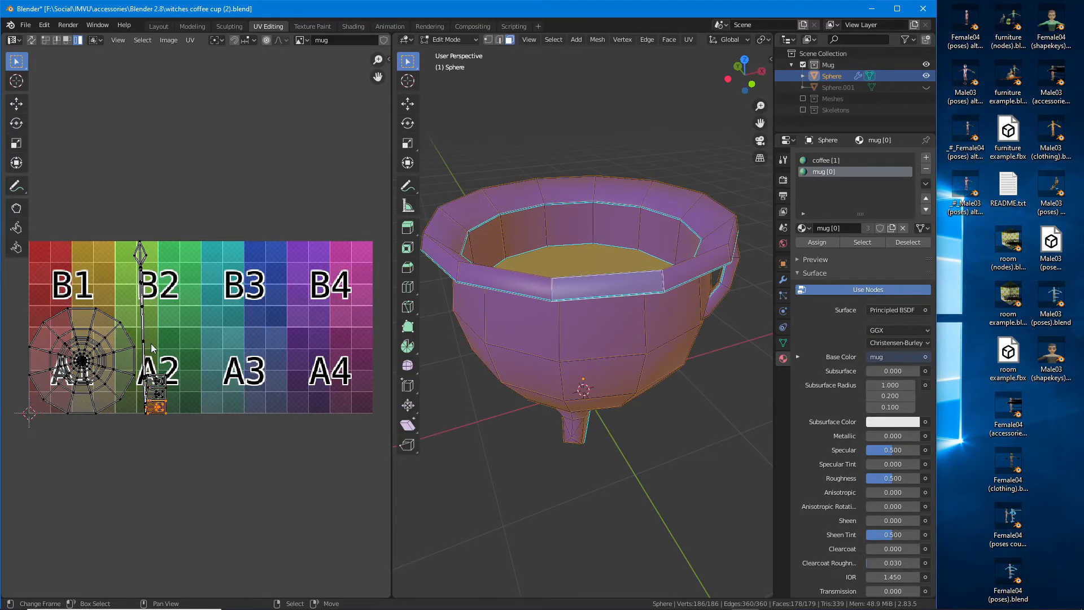
# Step: Select the vertical line of edges down the outside of the mug behind the handle in edge mode
pyautogui.moveTo(610, 316); pyautogui.dragTo(541, 345, button='middle')
pyautogui.scroll(1, 554, 322)
pyautogui.moveTo(583, 240); pyautogui.dragTo(569, 216, button='middle')
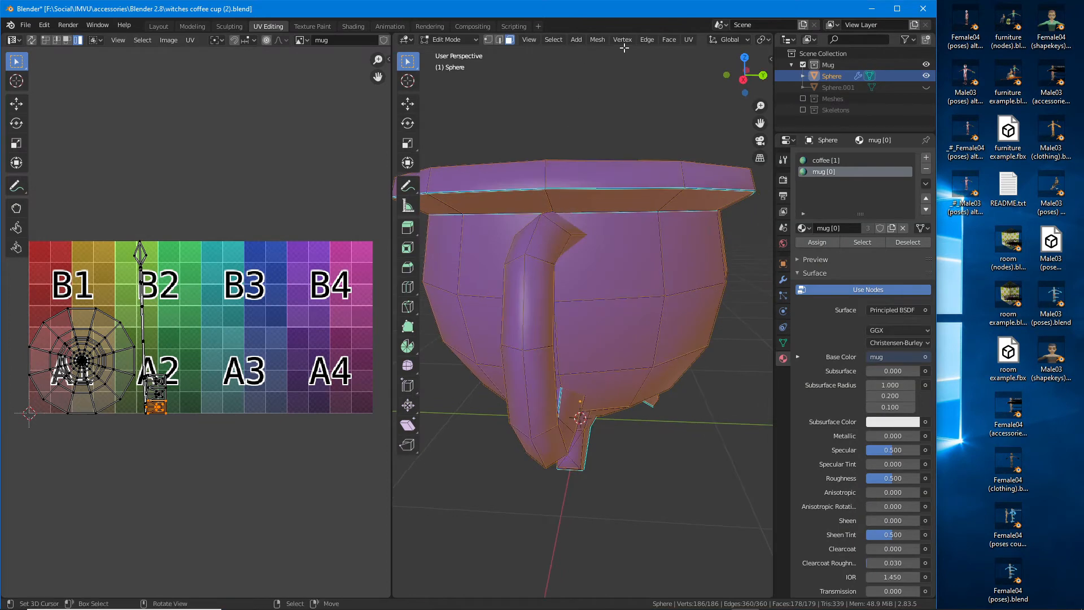
pyautogui.press('2')
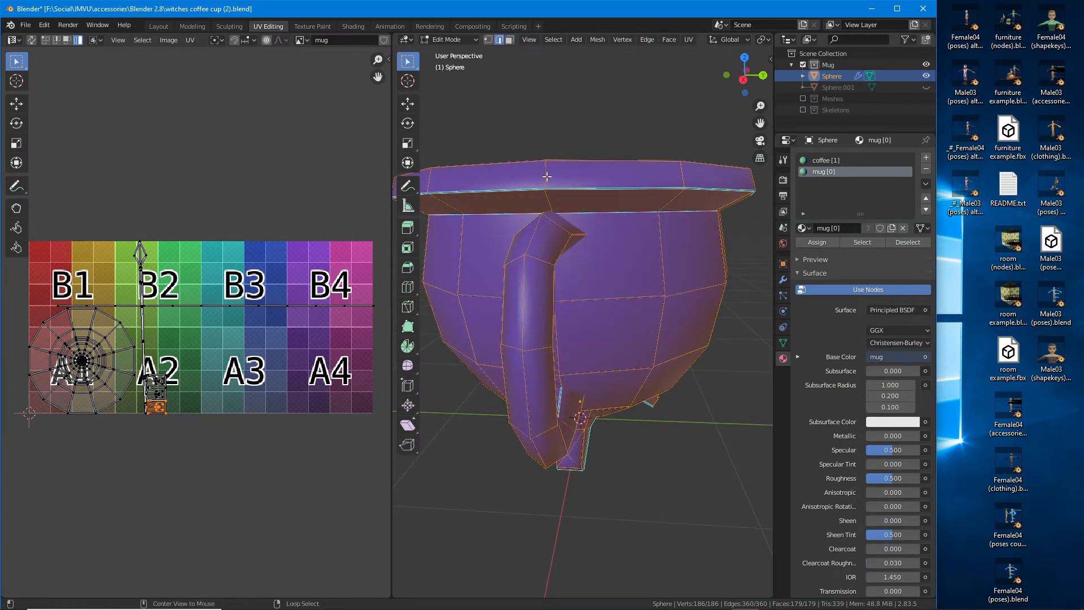
pyautogui.keyDown('alt'); pyautogui.click(584, 253); pyautogui.keyUp('alt')
pyautogui.moveTo(583, 252); pyautogui.dragTo(523, 252, button='middle')
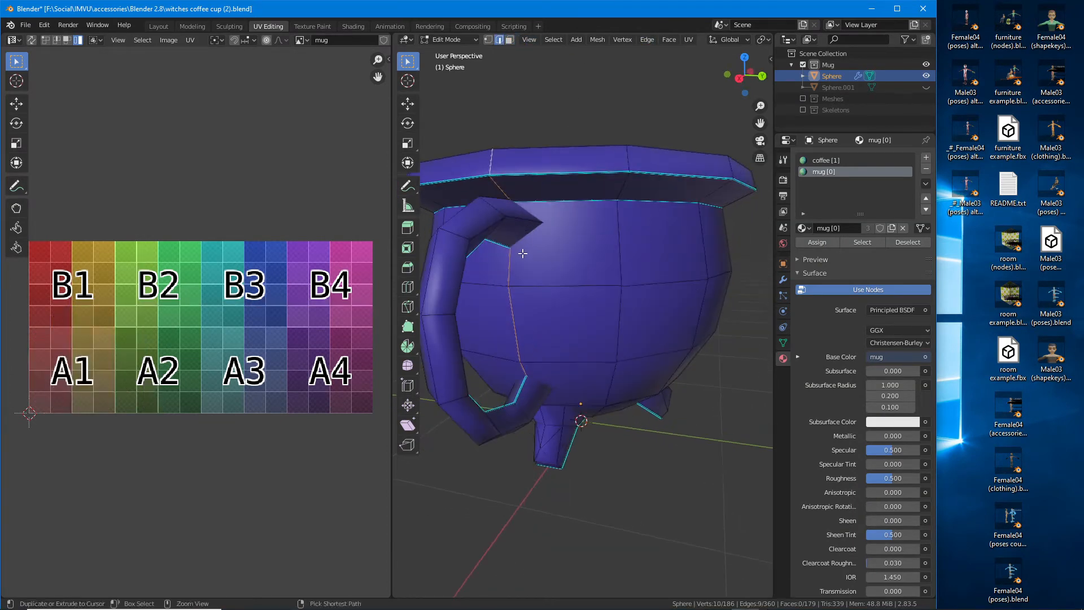
pyautogui.moveTo(496, 148)
pyautogui.mouseDown()
pyautogui.moveTo(516, 325)
pyautogui.moveTo(543, 404)
pyautogui.mouseUp()
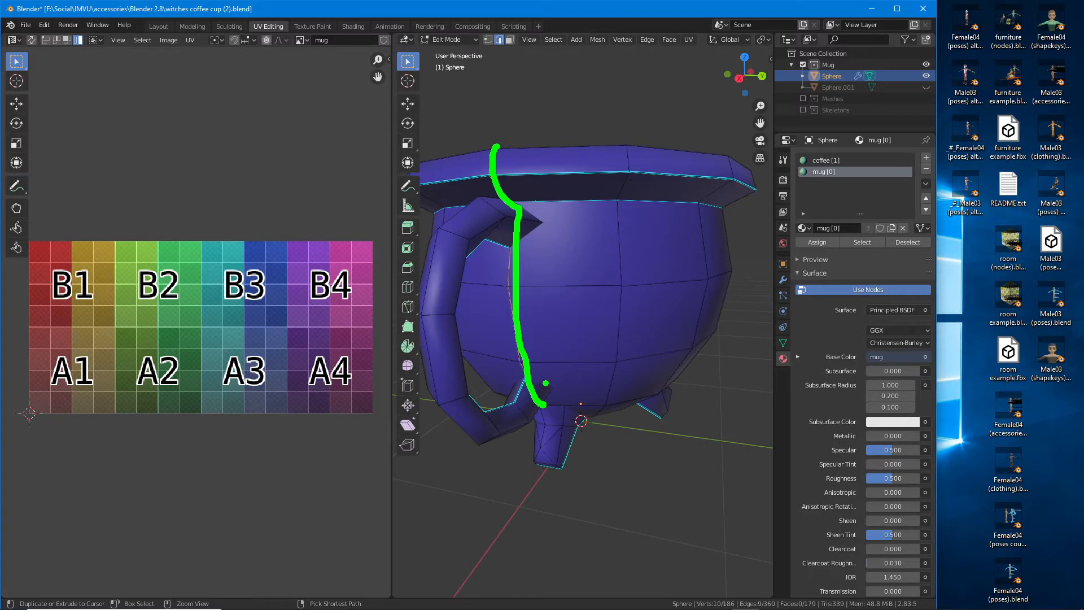
pyautogui.hotkey('ctrl', 'z')
# Step: Extend the edge selection over the rim and down the mug's inner wall, and mark the selected edges as a seam
pyautogui.moveTo(520, 271)
pyautogui.mouseDown(button='middle')
pyautogui.moveTo(552, 276)
pyautogui.moveTo(589, 242)
pyautogui.moveTo(666, 289)
pyautogui.moveTo(614, 243)
pyautogui.mouseUp(button='middle')
pyautogui.keyDown('shift'); pyautogui.click(625, 280); pyautogui.keyUp('shift')
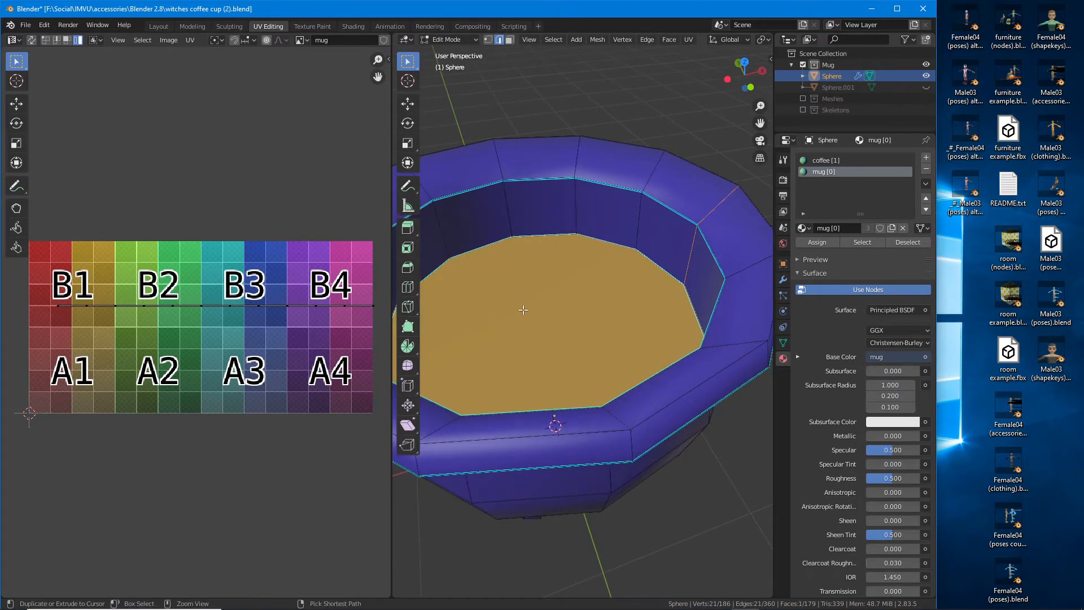
pyautogui.moveTo(565, 233)
pyautogui.mouseDown()
pyautogui.moveTo(751, 369)
pyautogui.moveTo(415, 390)
pyautogui.moveTo(644, 264)
pyautogui.mouseUp()
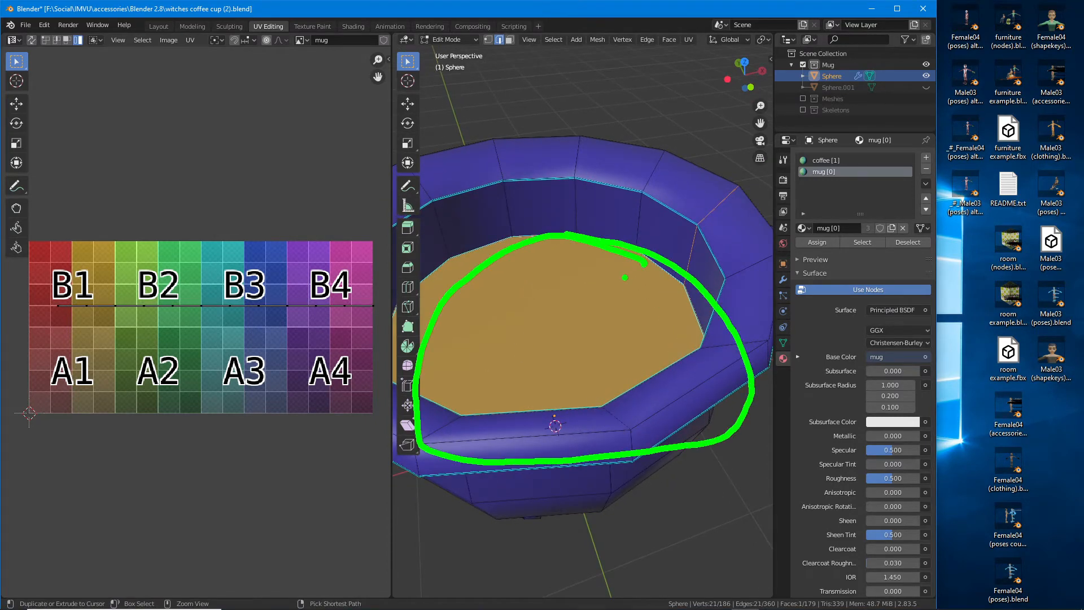
pyautogui.press('Escape')
pyautogui.moveTo(597, 317)
pyautogui.mouseDown(button='middle')
pyautogui.moveTo(545, 210)
pyautogui.moveTo(605, 261)
pyautogui.mouseUp(button='middle')
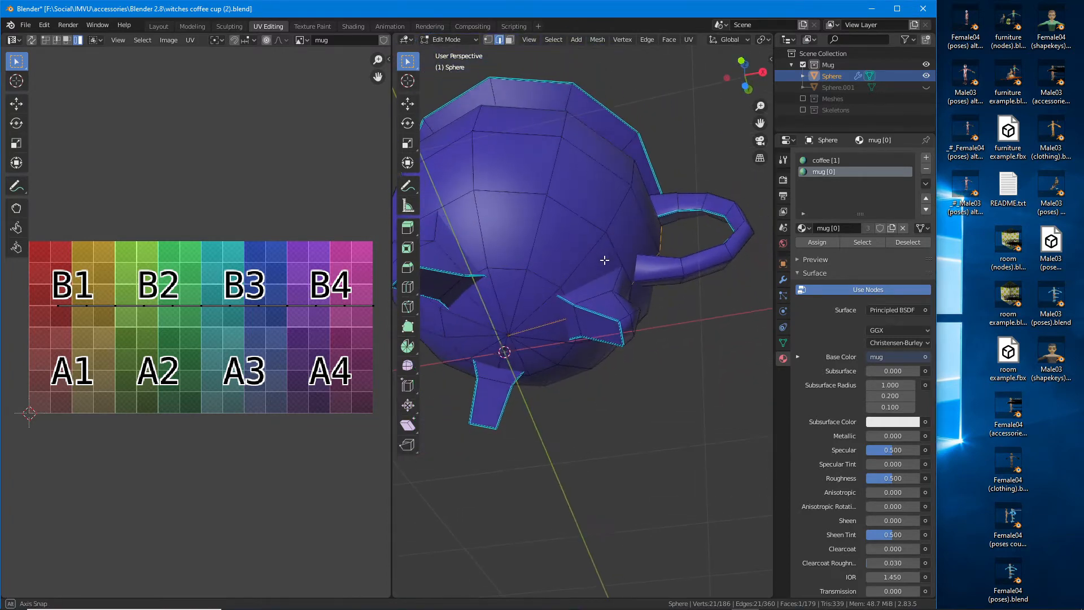
pyautogui.moveTo(496, 306)
pyautogui.keyDown('shift'); pyautogui.mouseDown(button='middle')
pyautogui.moveTo(580, 304)
pyautogui.moveTo(598, 97)
pyautogui.mouseUp(button='middle'); pyautogui.keyUp('shift')
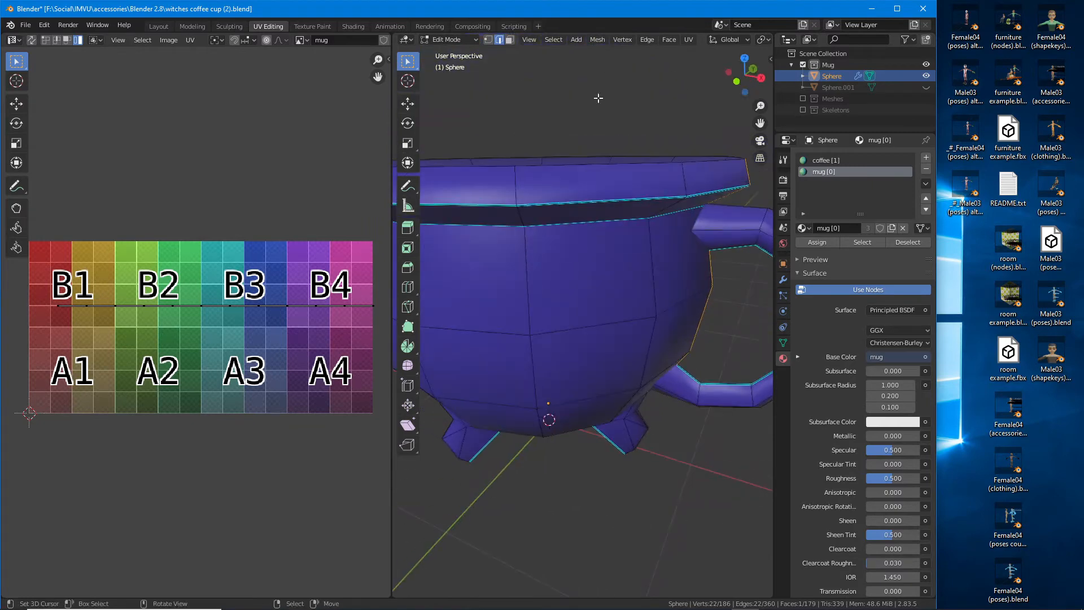
pyautogui.click(648, 42)
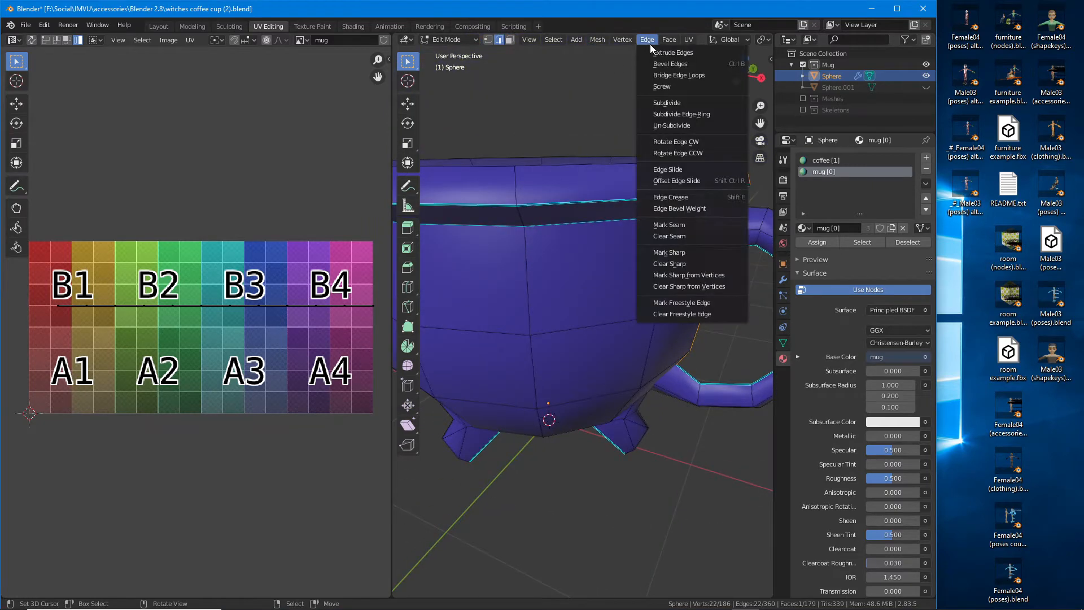
pyautogui.click(672, 227)
# Step: Select the edge loop along the inner side of the mug's handle and mark it as a seam
pyautogui.moveTo(674, 248); pyautogui.dragTo(648, 260, button='middle')
pyautogui.keyDown('alt'); pyautogui.click(670, 204); pyautogui.keyUp('alt')
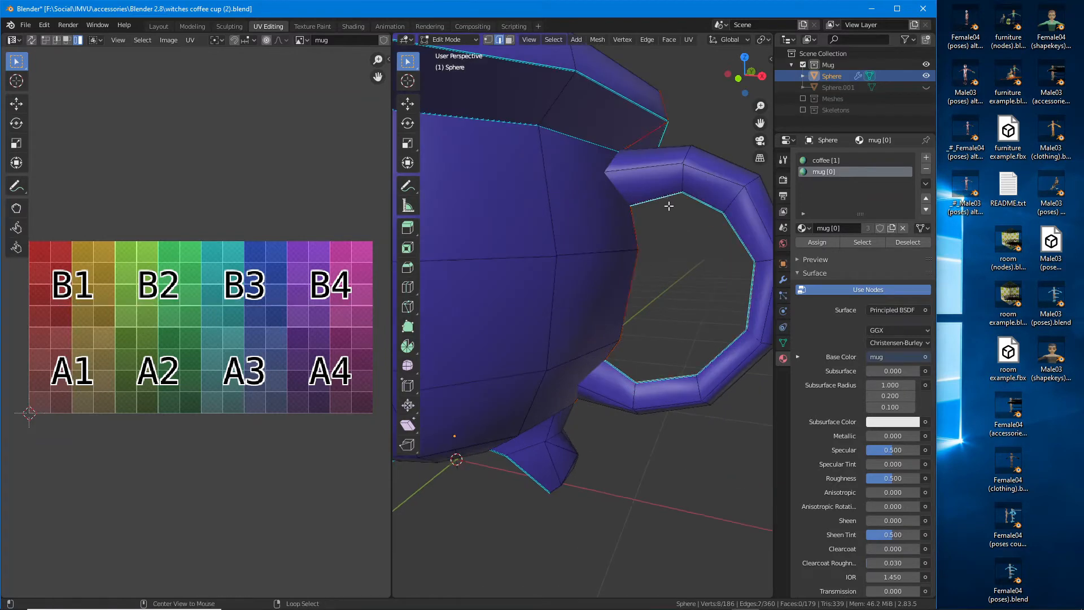
pyautogui.moveTo(684, 333); pyautogui.dragTo(668, 249, button='middle')
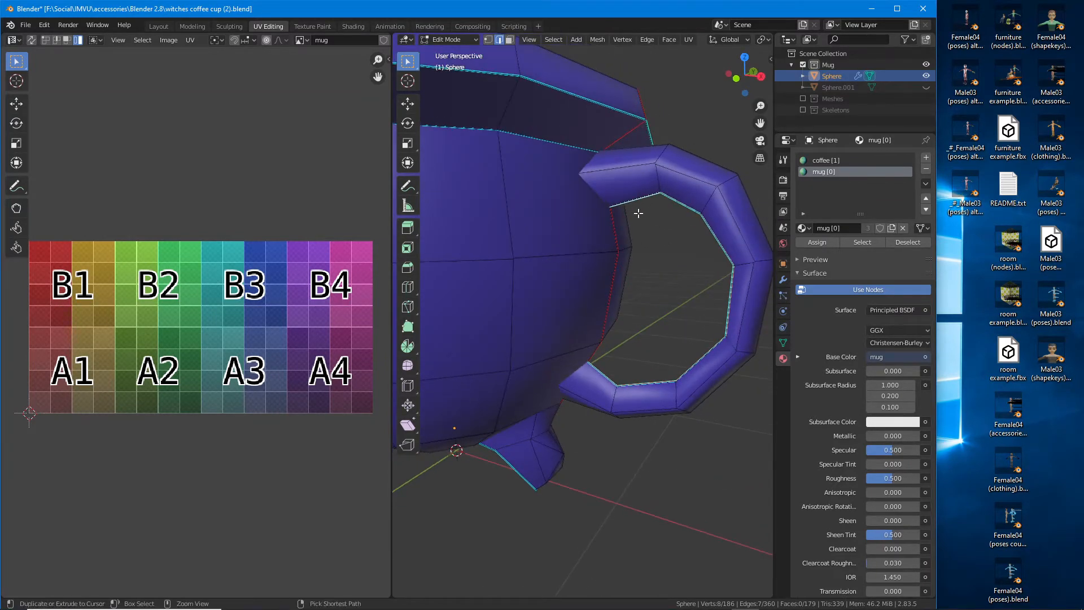
pyautogui.moveTo(610, 205)
pyautogui.mouseDown()
pyautogui.moveTo(722, 227)
pyautogui.moveTo(726, 342)
pyautogui.moveTo(615, 380)
pyautogui.moveTo(590, 357)
pyautogui.mouseUp()
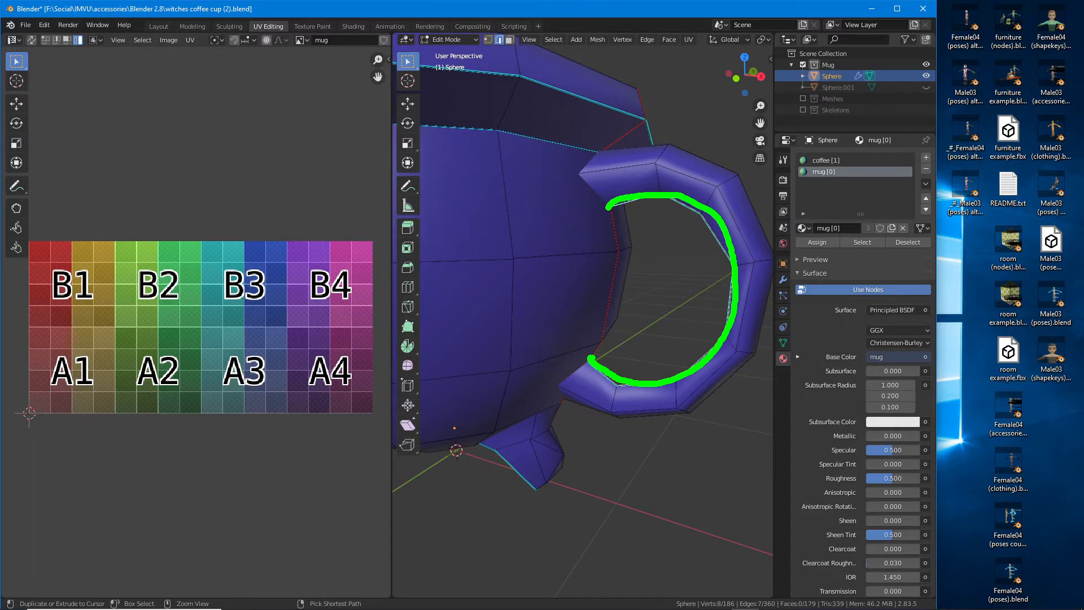
pyautogui.click(645, 39)
pyautogui.click(669, 225)
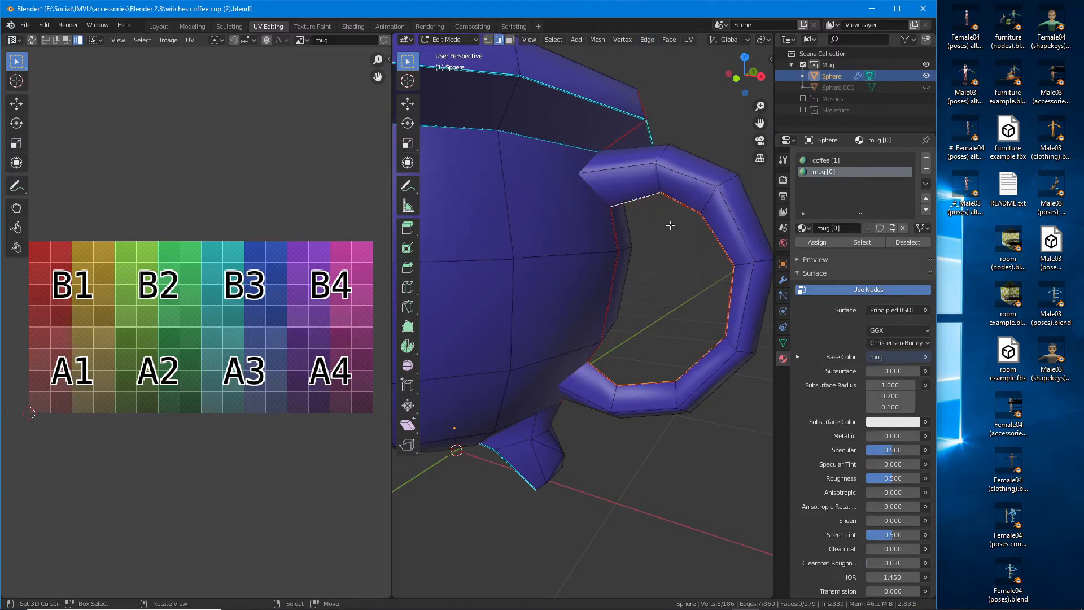
# Step: Select all faces assigned to the mug [0] material, unwrap them with the marked seams, and select the mug body's island
pyautogui.moveTo(670, 225); pyautogui.dragTo(629, 267, button='middle')
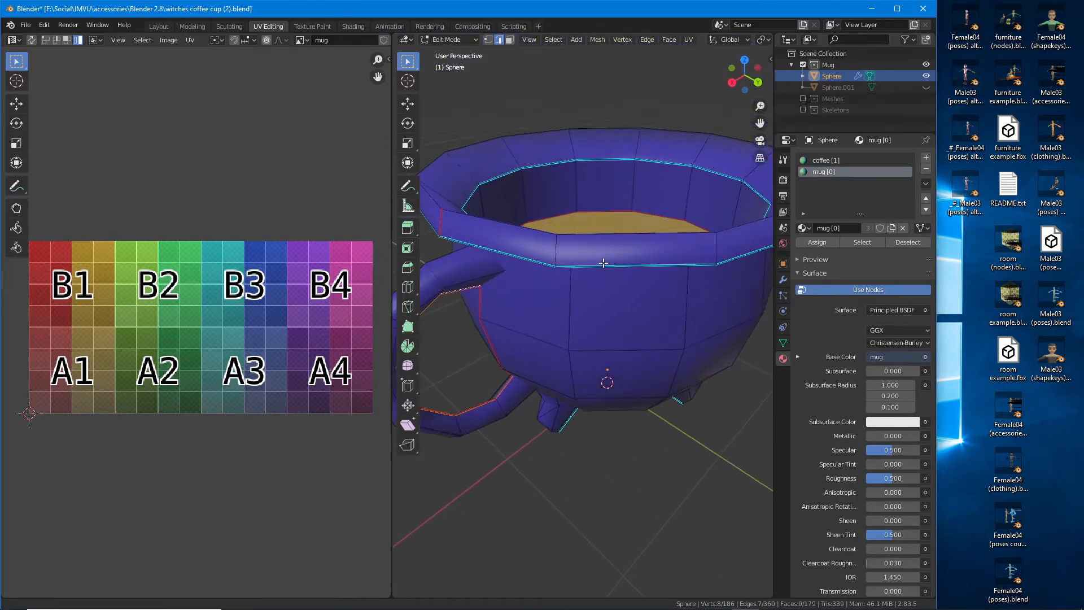
pyautogui.click(861, 241)
pyautogui.click(688, 39)
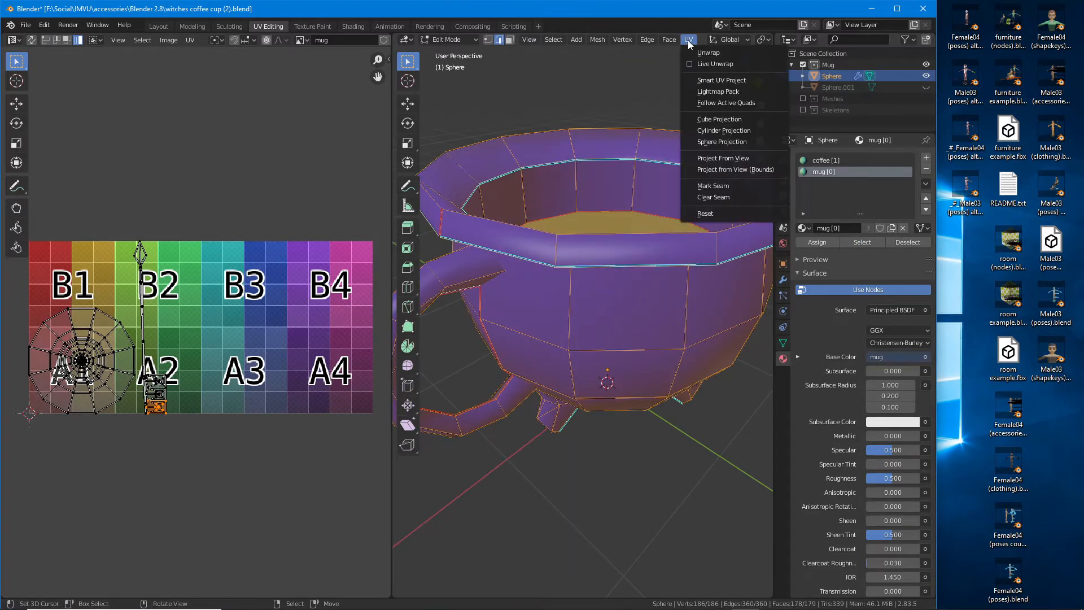
pyautogui.click(703, 53)
pyautogui.click(64, 335)
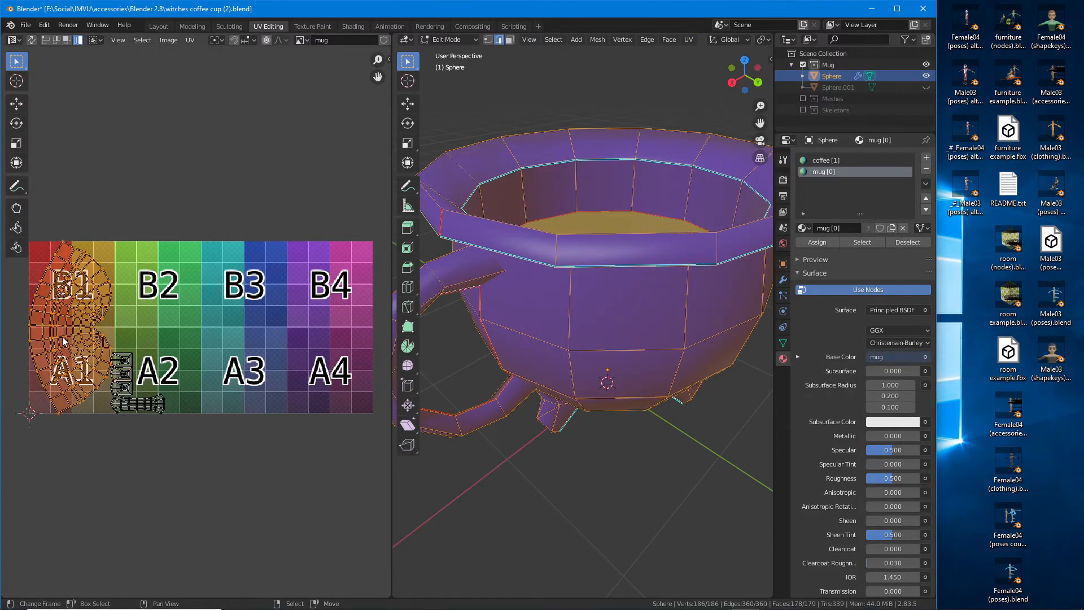
# Step: Rotate the mug body's UV island about a quarter turn so it arches upward, and move it over the B1 and B2 cells
pyautogui.moveTo(94, 295); pyautogui.dragTo(125, 310, button='middle')
pyautogui.press('r')
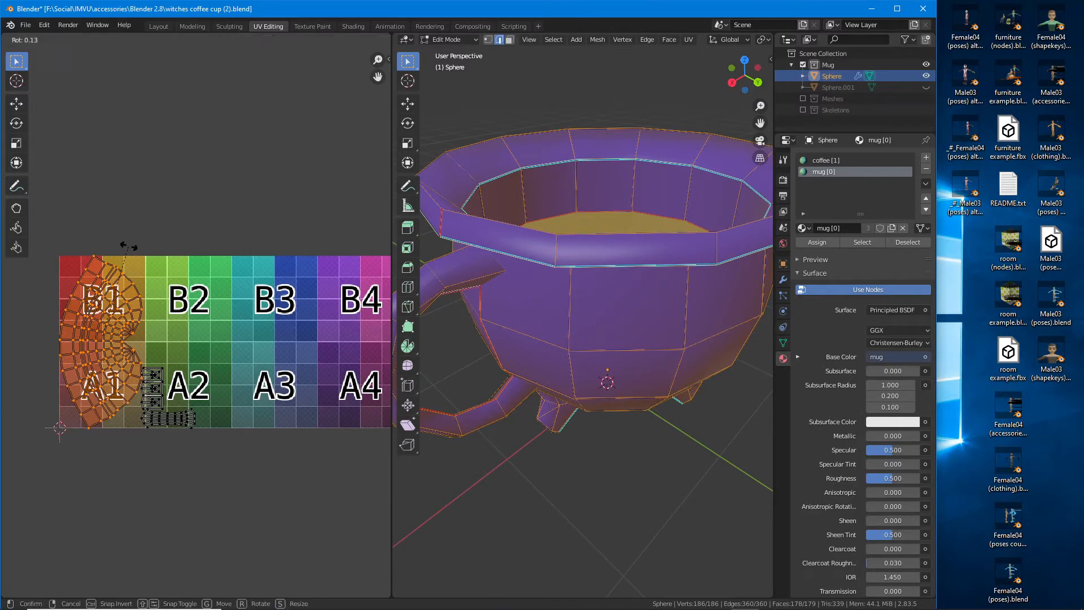
pyautogui.click(223, 373)
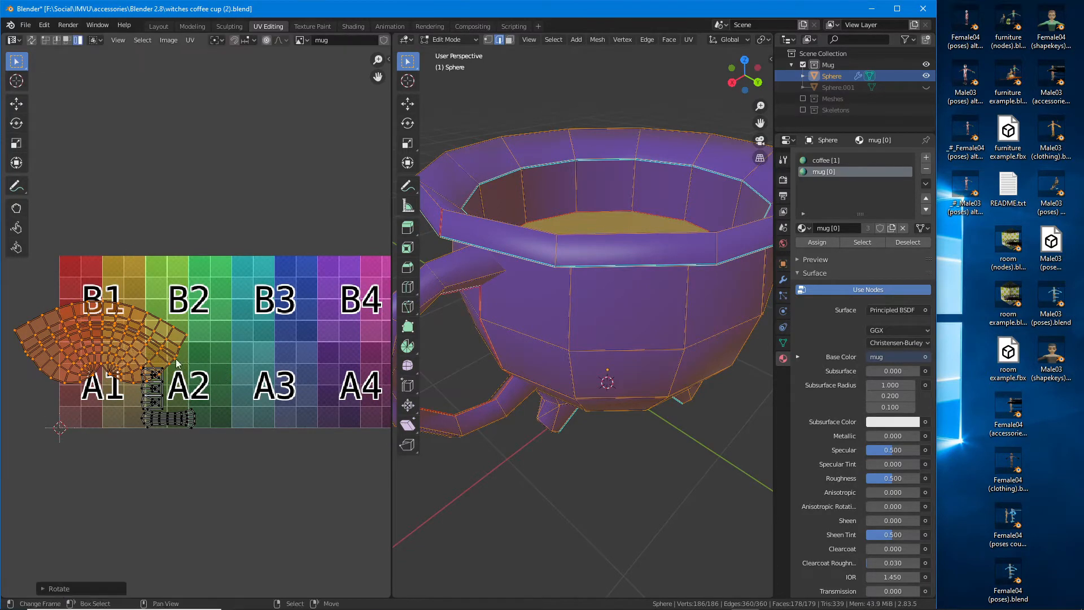
pyautogui.moveTo(223, 372); pyautogui.dragTo(208, 401, button='middle')
pyautogui.press('g')
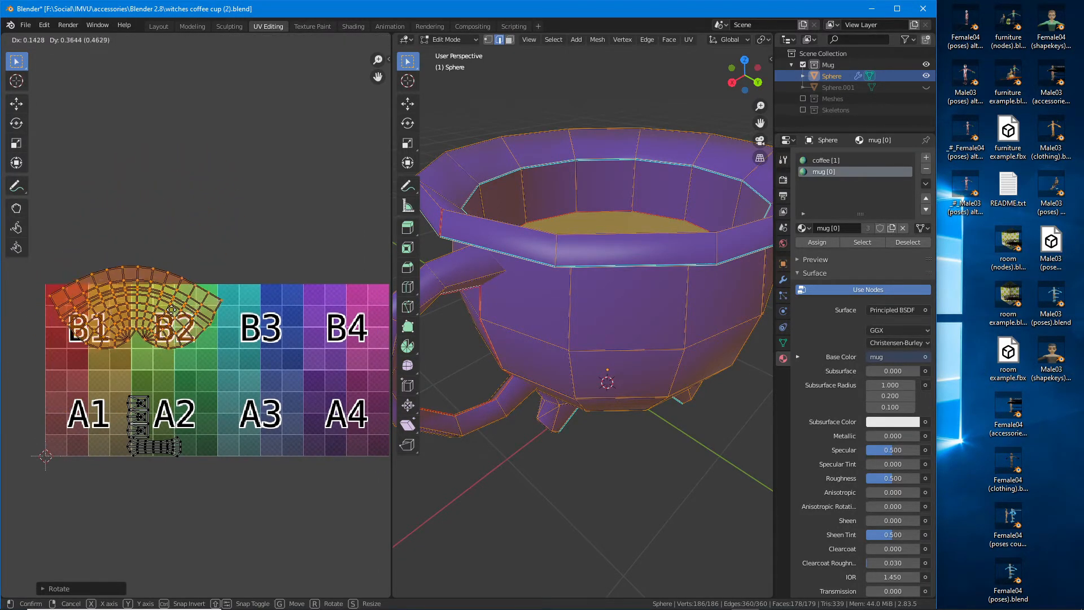
pyautogui.click(207, 306)
pyautogui.press('s')
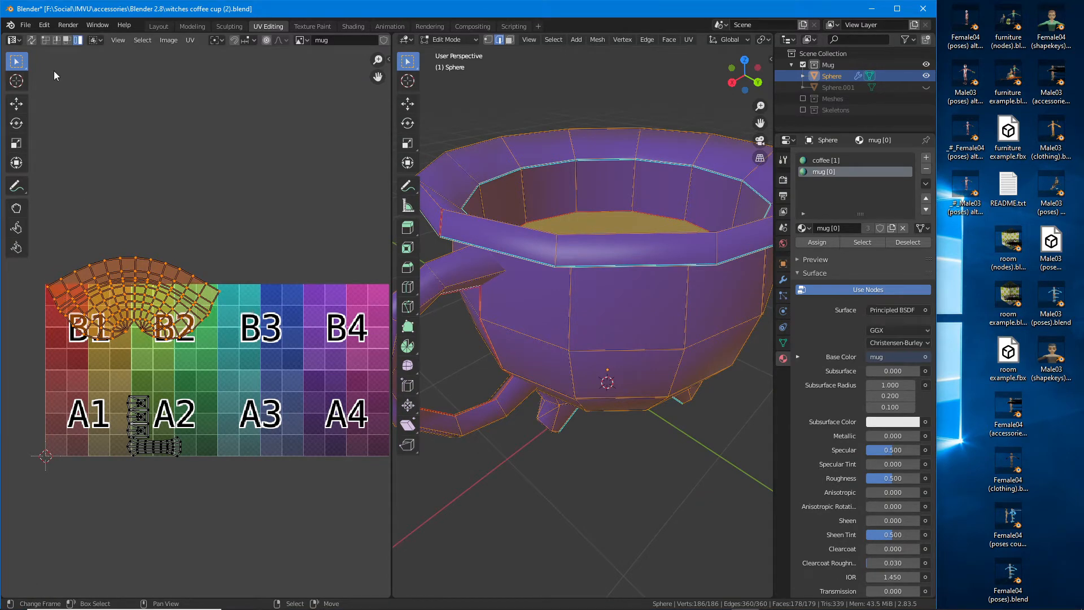
# Step: Move the body island's outer left corner vertex to the mug image's top-left corner and set Snap to Pixels to Corner
pyautogui.click(45, 40)
pyautogui.scroll(3, 73, 308)
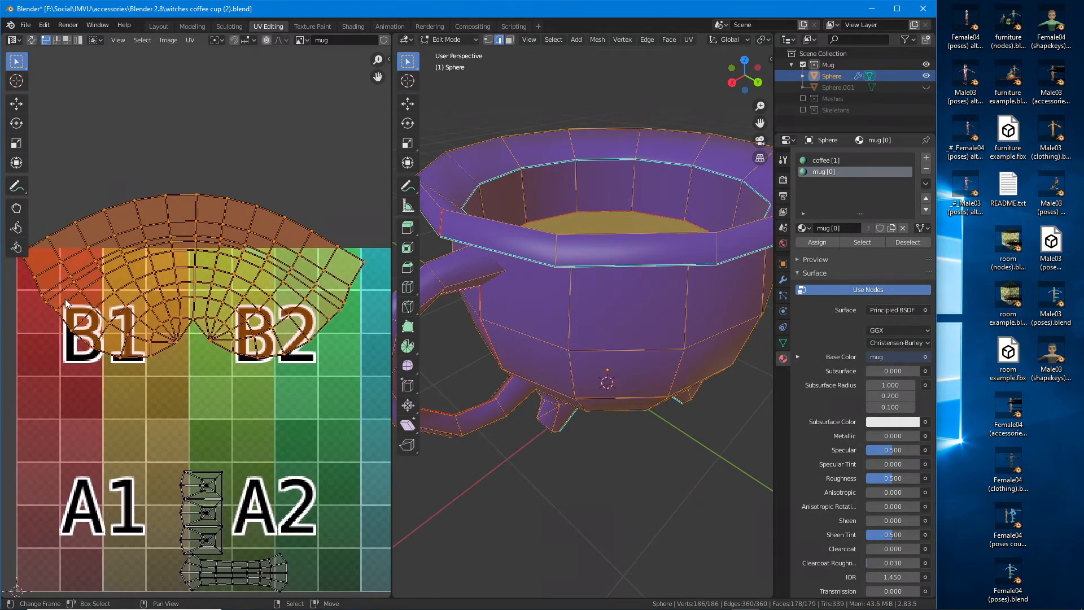
pyautogui.moveTo(66, 304); pyautogui.dragTo(119, 306, button='middle')
pyautogui.click(79, 257)
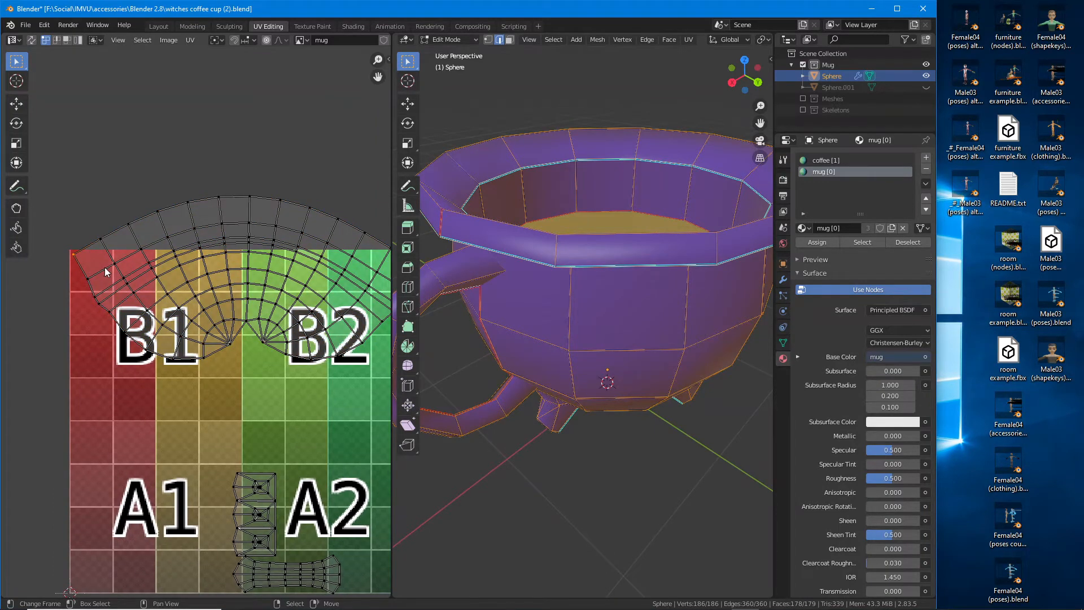
pyautogui.press('g')
pyautogui.click(99, 264)
pyautogui.click(190, 40)
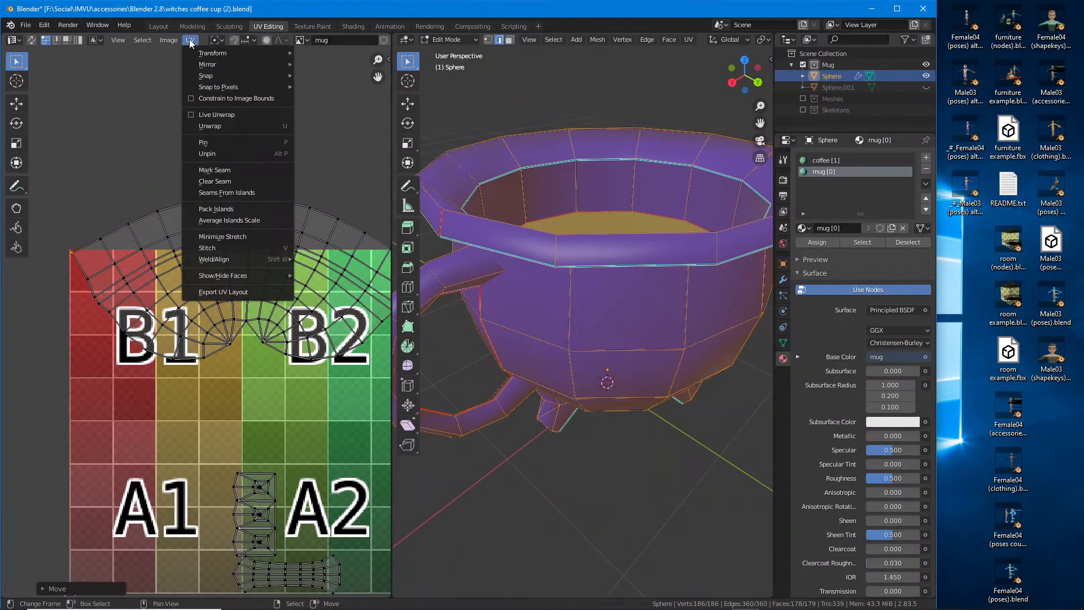
pyautogui.moveTo(209, 85)
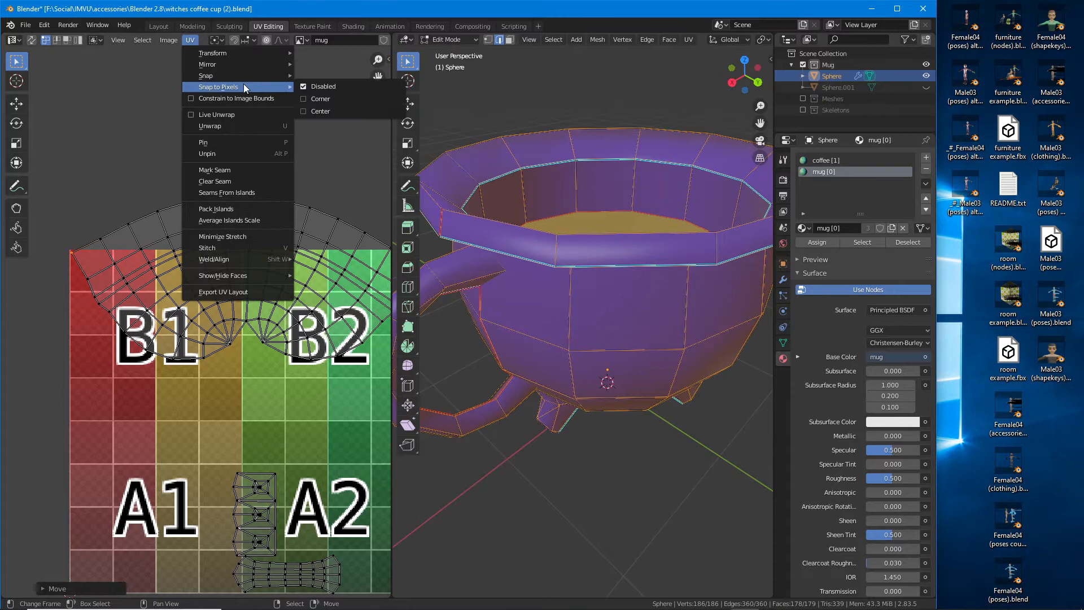
pyautogui.click(323, 98)
# Step: Select all UV vertices and apply a scale of 1.0 with pixel-corner snapping
pyautogui.scroll(-4, 263, 255)
pyautogui.press('a')
pyautogui.scroll(2, 214, 319)
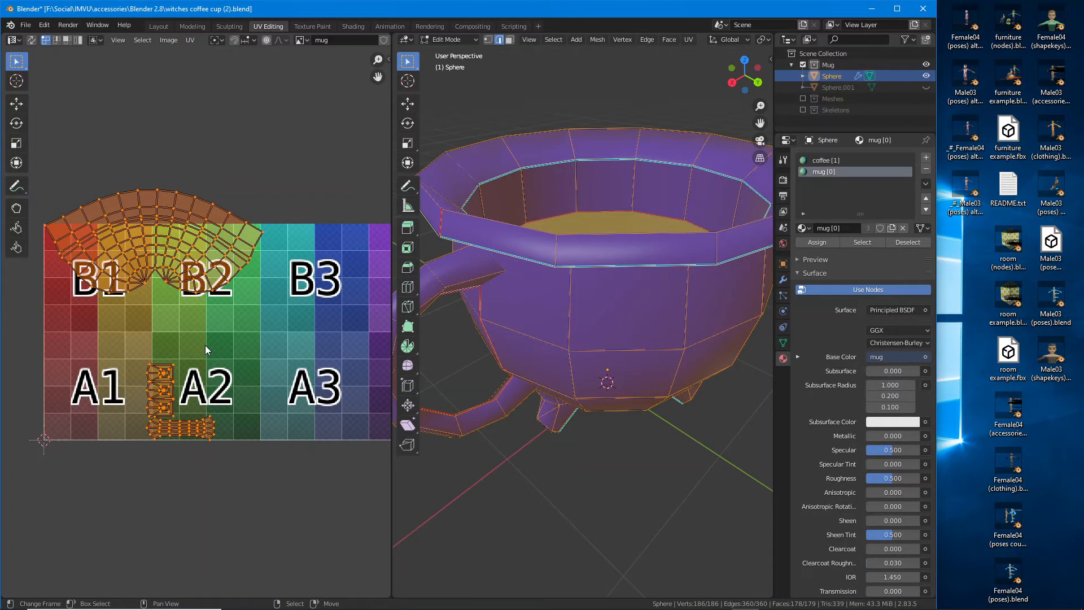
pyautogui.press('s')
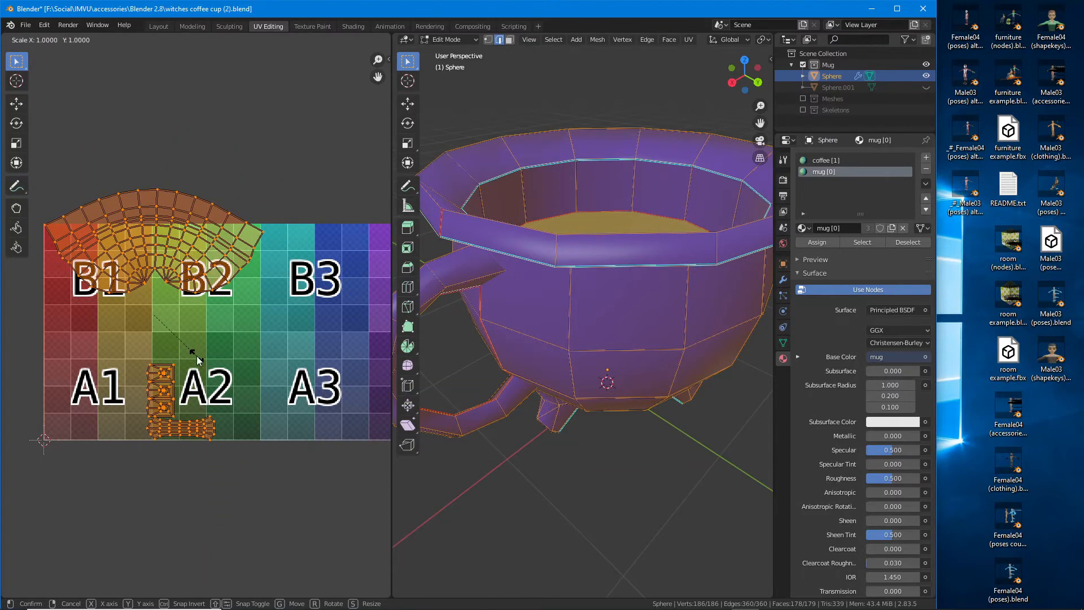
pyautogui.click(197, 360)
# Step: Pin the outer left and outer right corner vertices of the mug body's island, and unwrap the mug faces again
pyautogui.rightClick(50, 225)
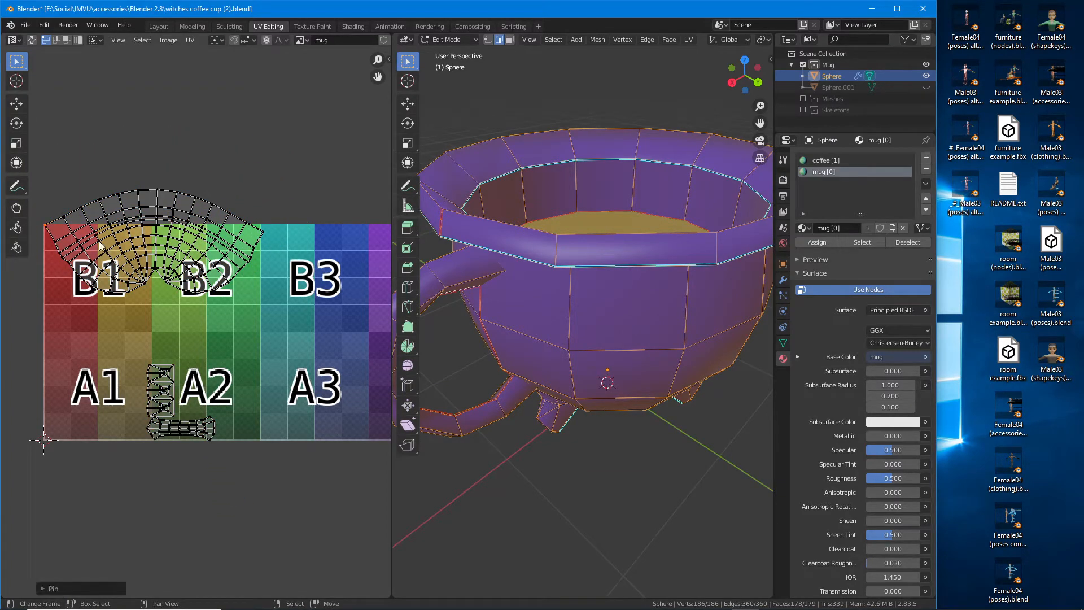
pyautogui.moveTo(285, 244); pyautogui.dragTo(252, 255, button='middle')
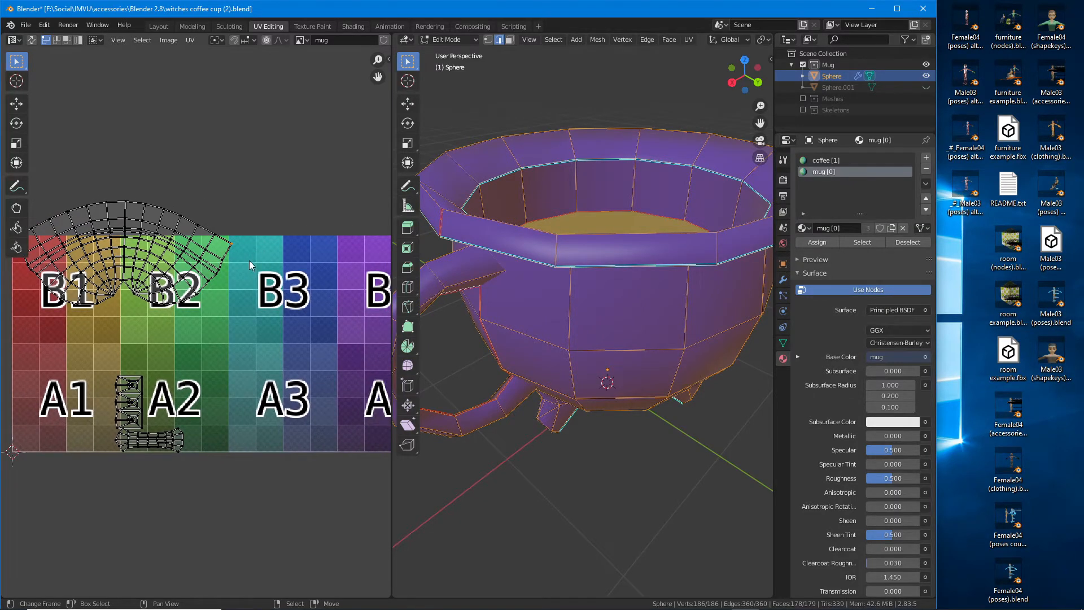
pyautogui.press('p')
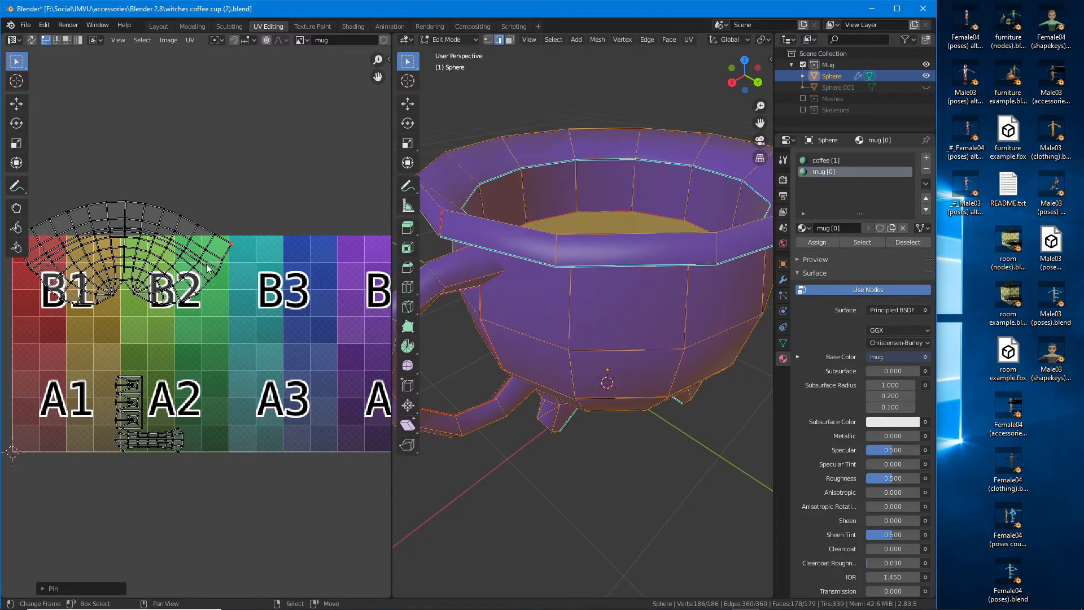
pyautogui.scroll(2, 238, 332)
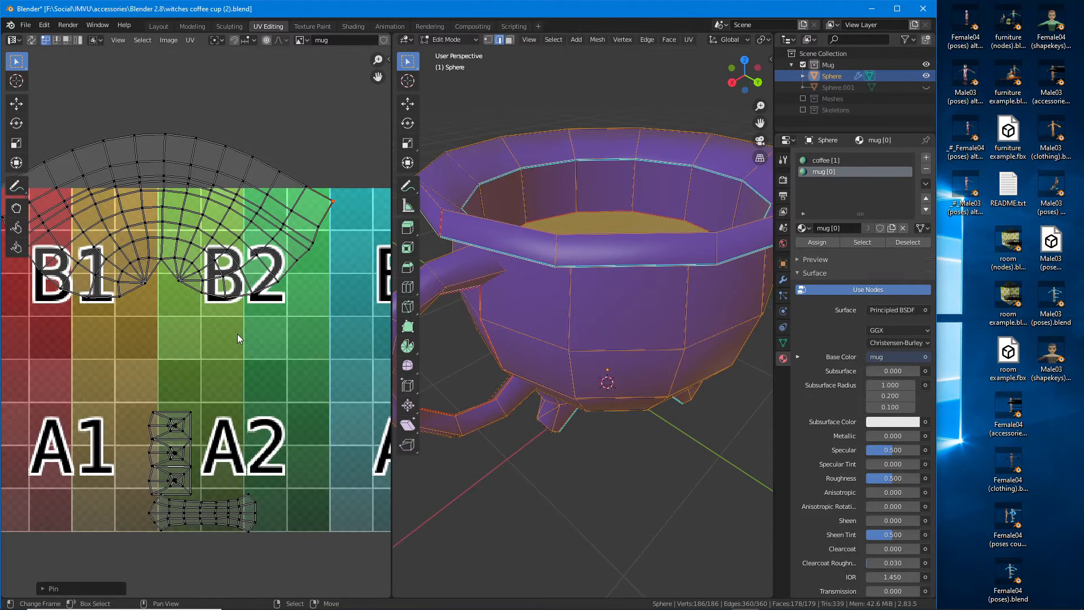
pyautogui.press('u')
pyautogui.click(238, 333)
pyautogui.scroll(-2, 247, 317)
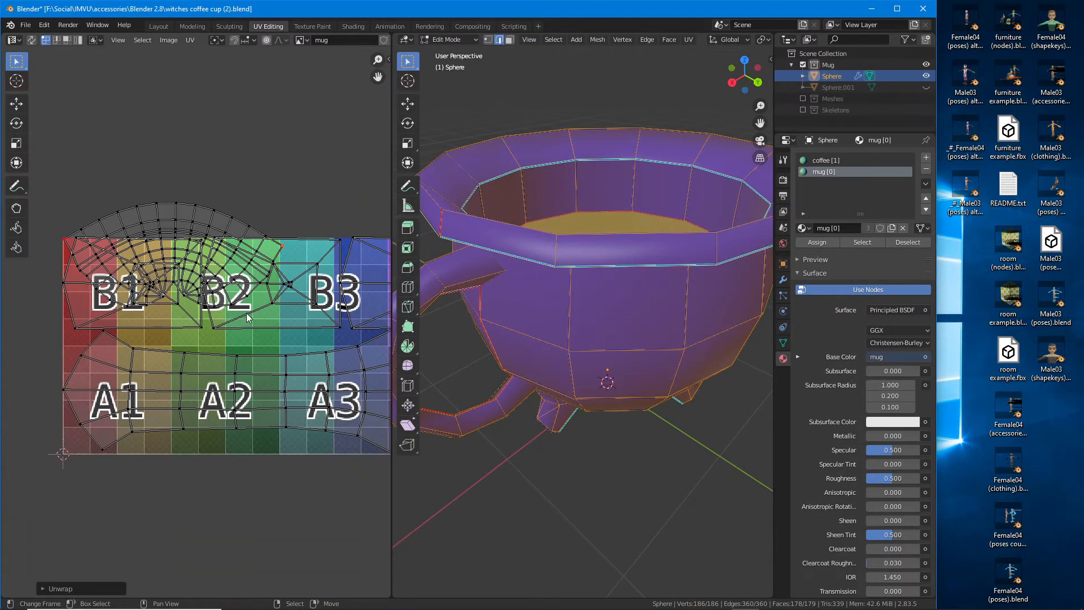
# Step: Switch the UV editor to island selection, select the handle and feet islands, and hide them
pyautogui.click(215, 221)
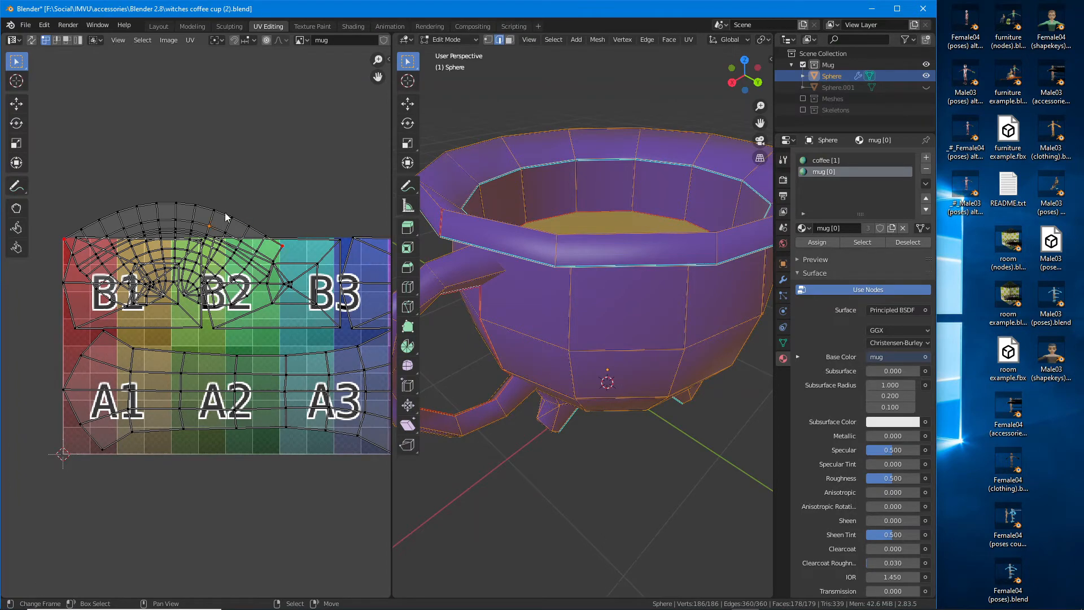
pyautogui.click(80, 39)
pyautogui.click(232, 399)
pyautogui.moveTo(292, 306); pyautogui.dragTo(184, 335, button='middle')
pyautogui.keyDown('shift'); pyautogui.click(197, 316); pyautogui.keyUp('shift')
pyautogui.keyDown('shift'); pyautogui.click(343, 291); pyautogui.keyUp('shift')
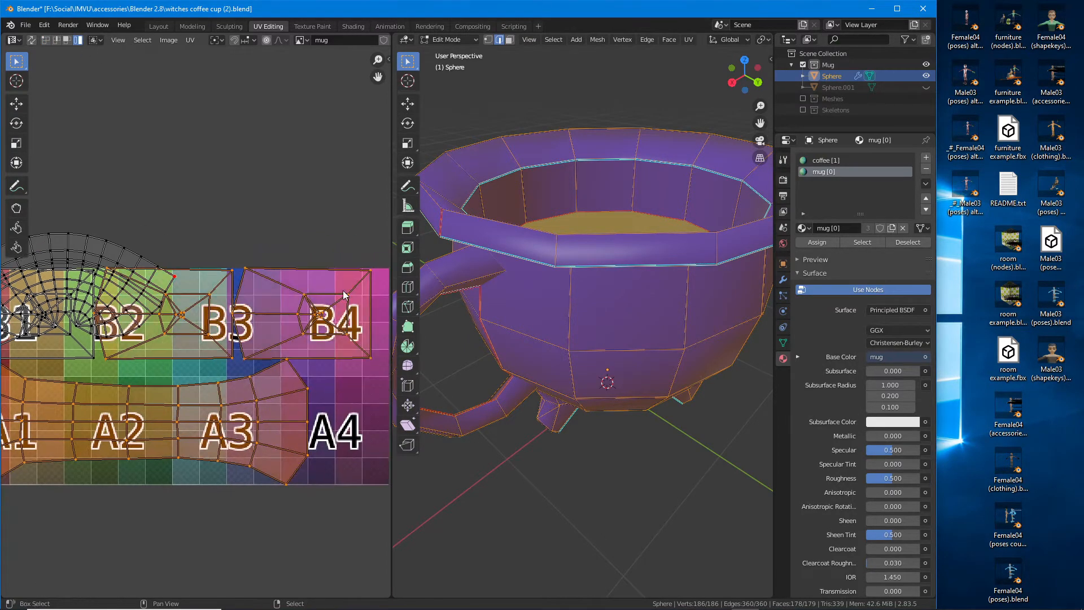
pyautogui.moveTo(93, 353); pyautogui.dragTo(171, 360, button='middle')
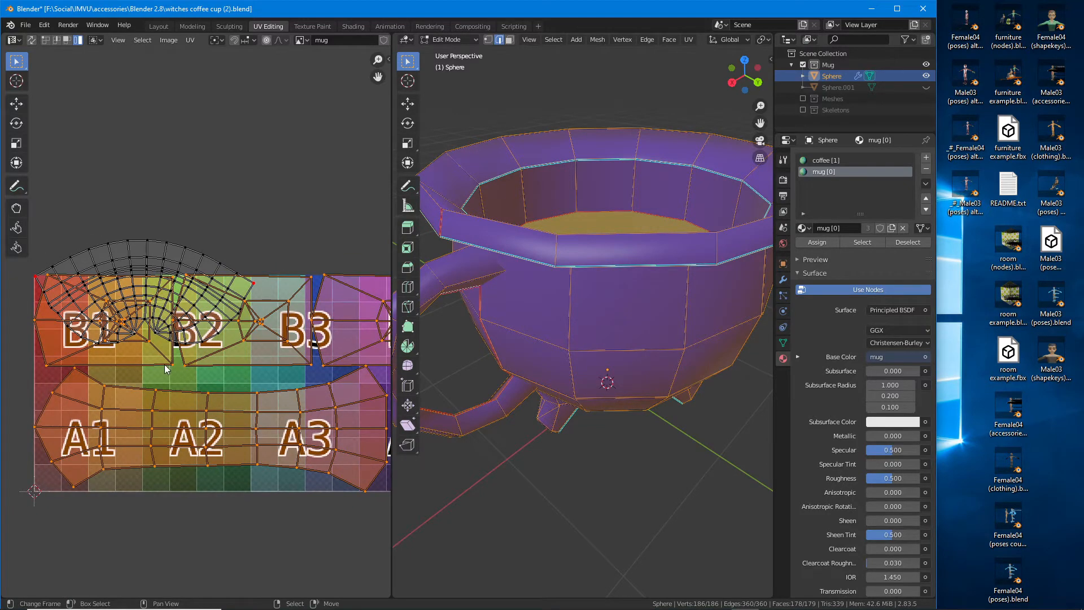
pyautogui.press('h')
pyautogui.scroll(3, 166, 363)
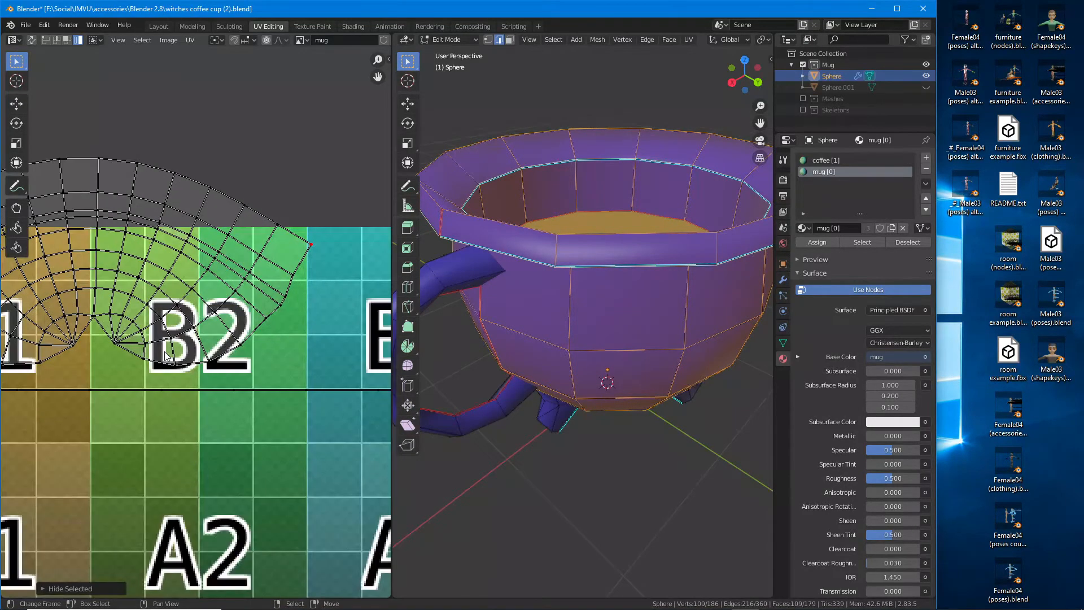
pyautogui.scroll(-2, 166, 363)
# Step: Try moving the flat, line-shaped UV island to a spot above the mug image
pyautogui.click(281, 362)
pyautogui.moveTo(197, 381); pyautogui.dragTo(233, 391, button='middle')
pyautogui.moveTo(582, 390); pyautogui.dragTo(600, 361, button='middle')
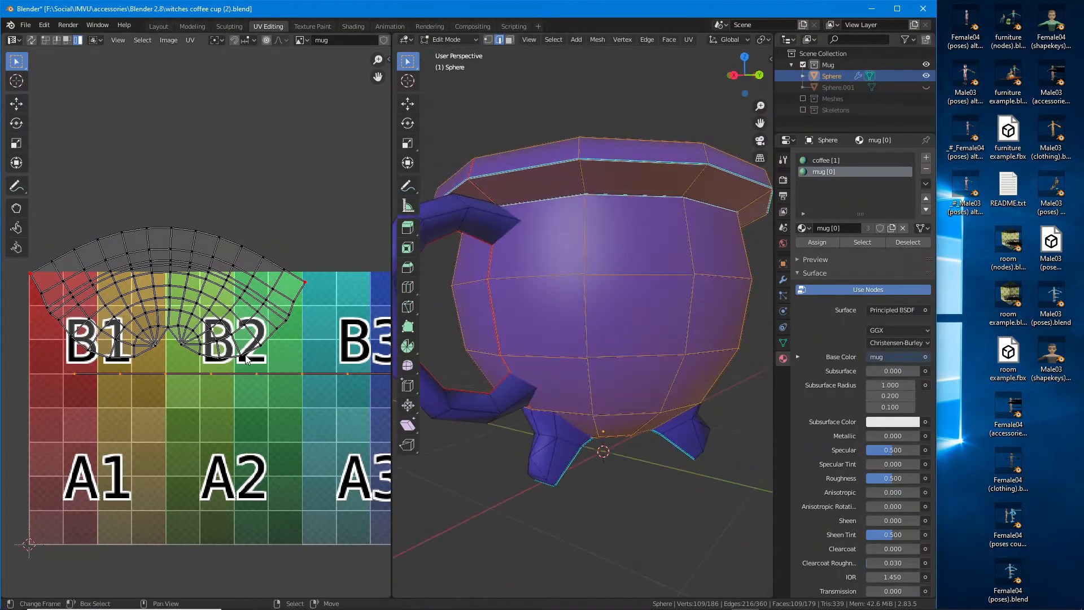
pyautogui.press('g')
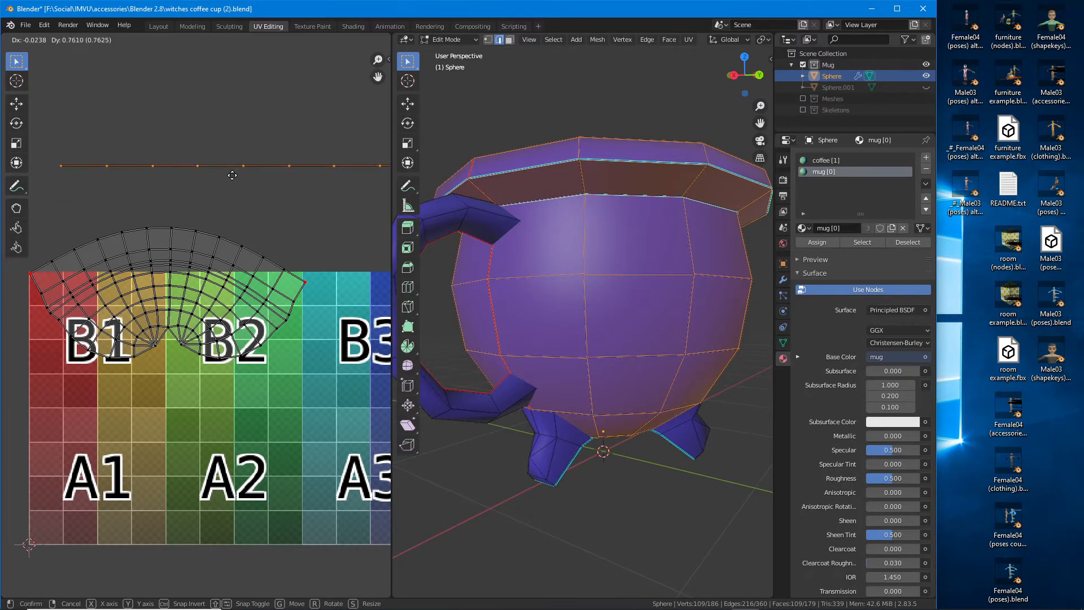
pyautogui.rightClick(232, 180)
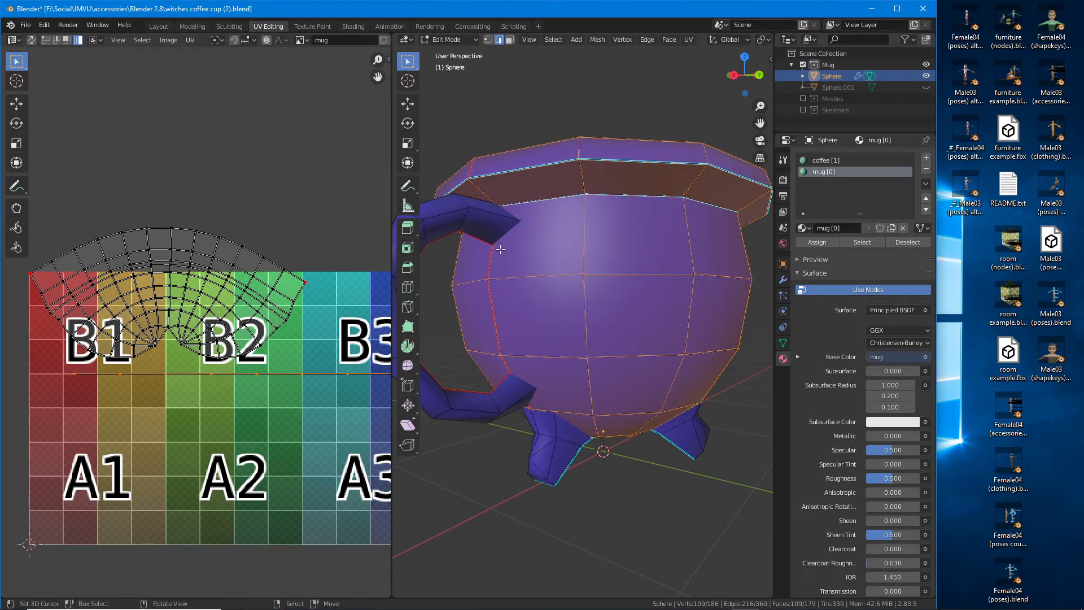
# Step: Select the whole mug mesh and merge its vertices by distance
pyautogui.moveTo(499, 248); pyautogui.dragTo(667, 314, button='middle')
pyautogui.scroll(-2, 609, 314)
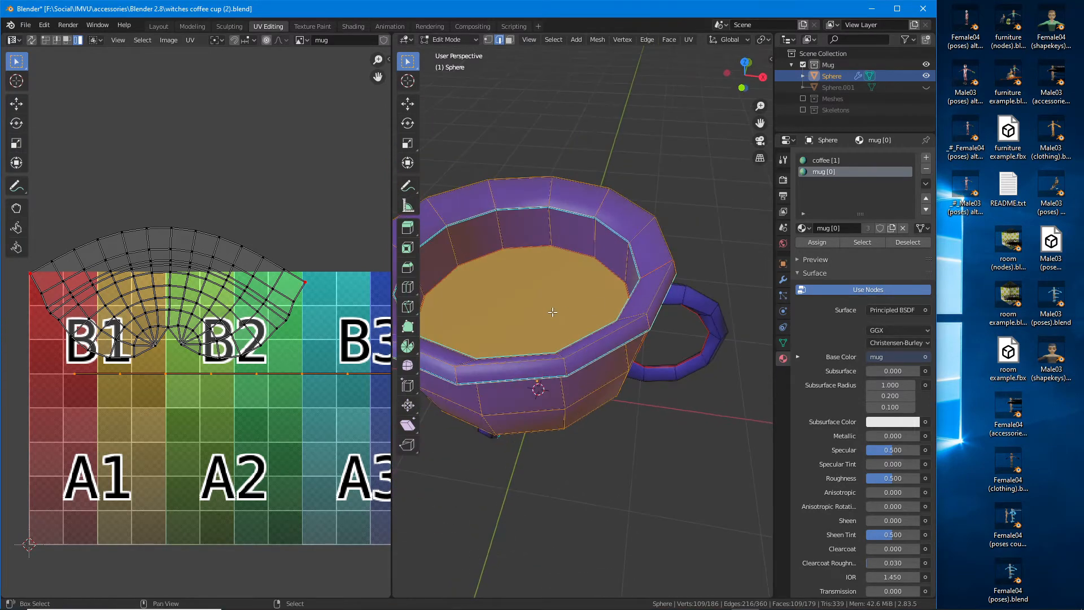
pyautogui.moveTo(553, 314); pyautogui.dragTo(586, 315, button='middle')
pyautogui.scroll(2, 604, 342)
pyautogui.scroll(-3, 607, 349)
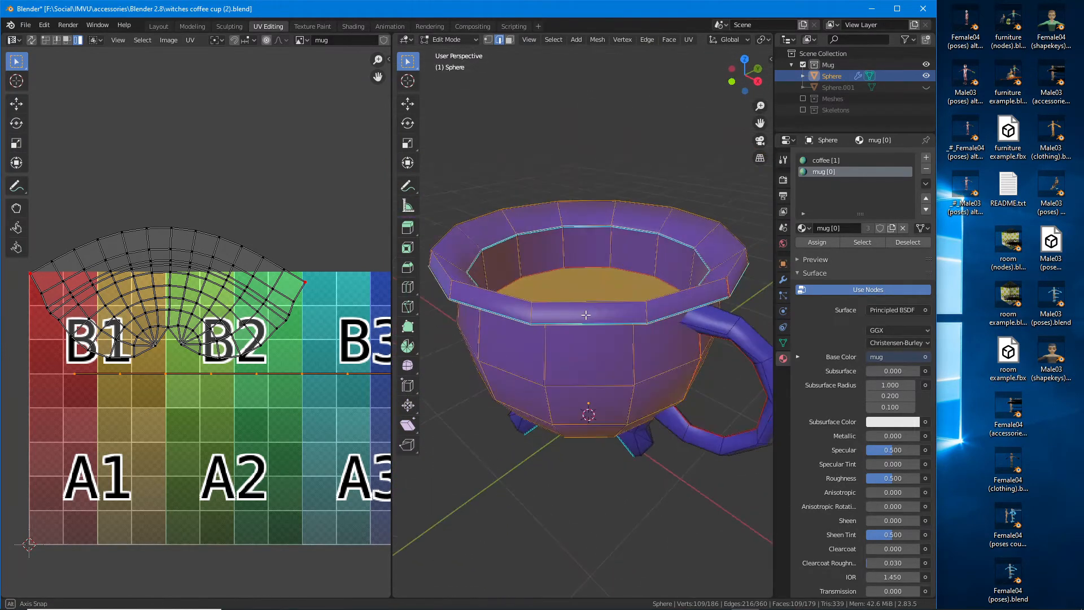
pyautogui.press('a')
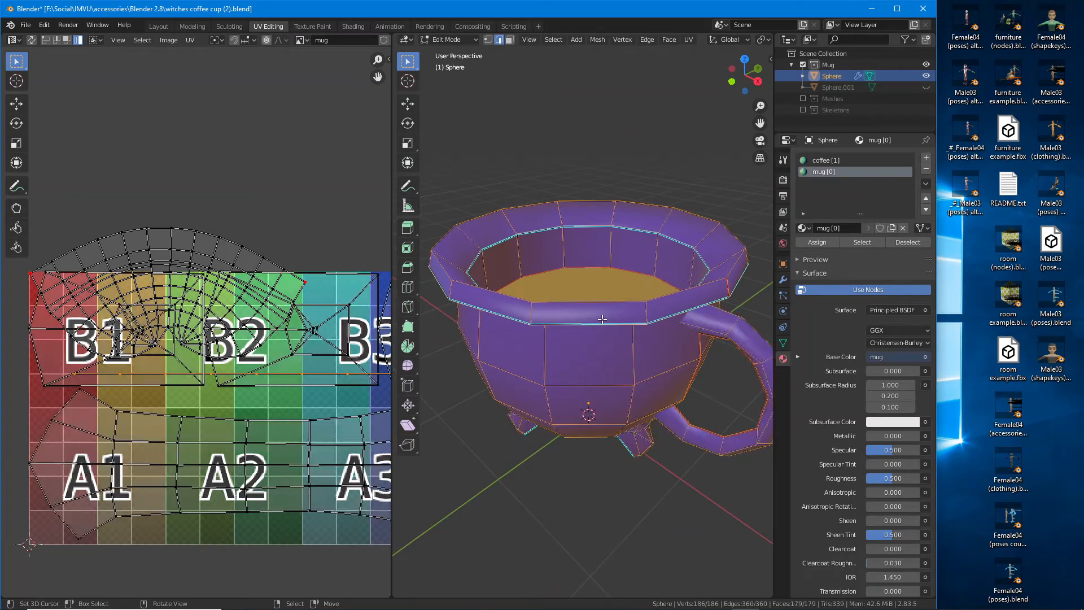
pyautogui.click(596, 38)
pyautogui.moveTo(613, 286)
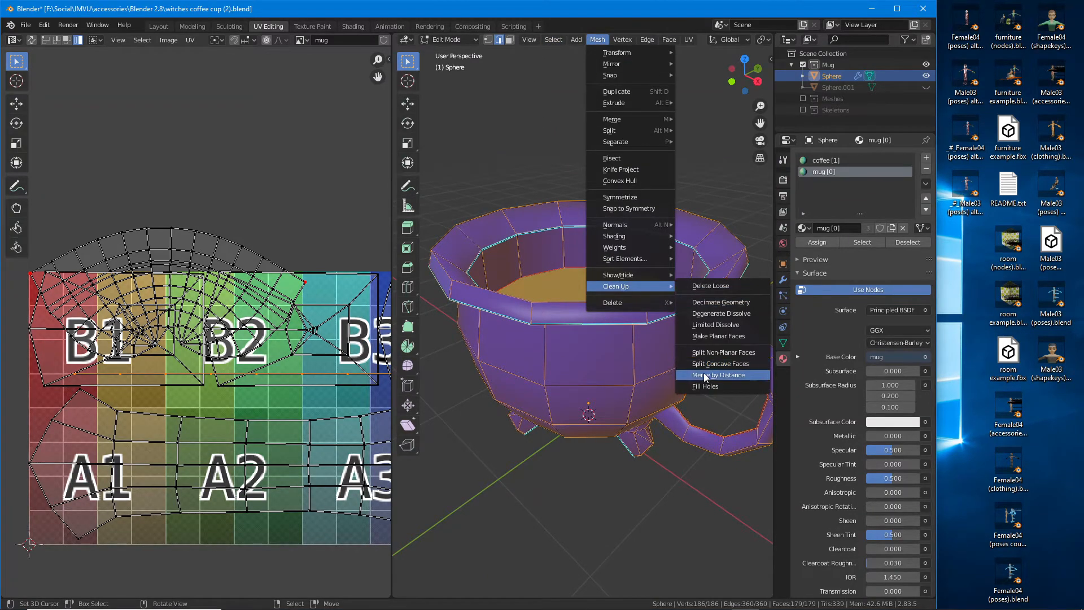
pyautogui.click(695, 375)
# Step: Raise the Merge by Distance threshold to 0.1 m
pyautogui.click(435, 589)
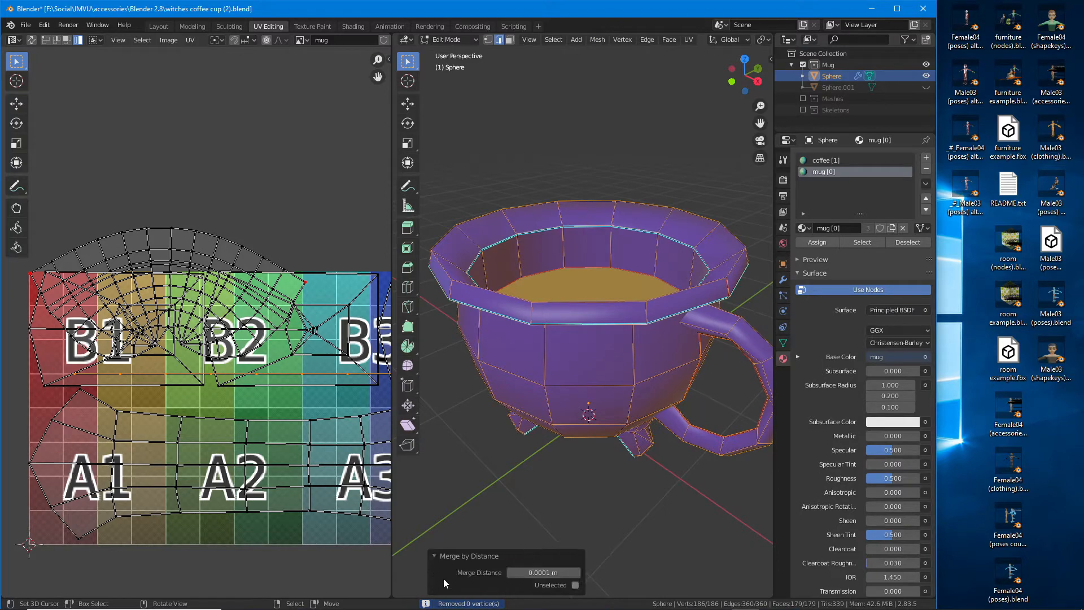
pyautogui.click(577, 572)
pyautogui.click(577, 572)
pyautogui.click(577, 572)
pyautogui.click(577, 572)
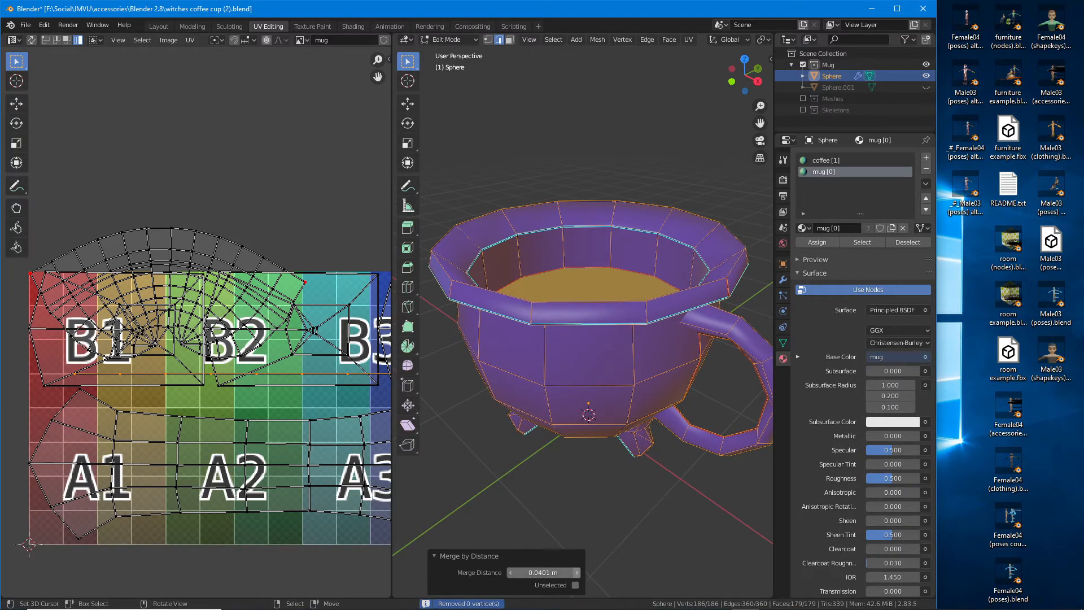
pyautogui.click(577, 572)
pyautogui.click(577, 572)
pyautogui.click(577, 572)
pyautogui.click(577, 573)
pyautogui.click(577, 573)
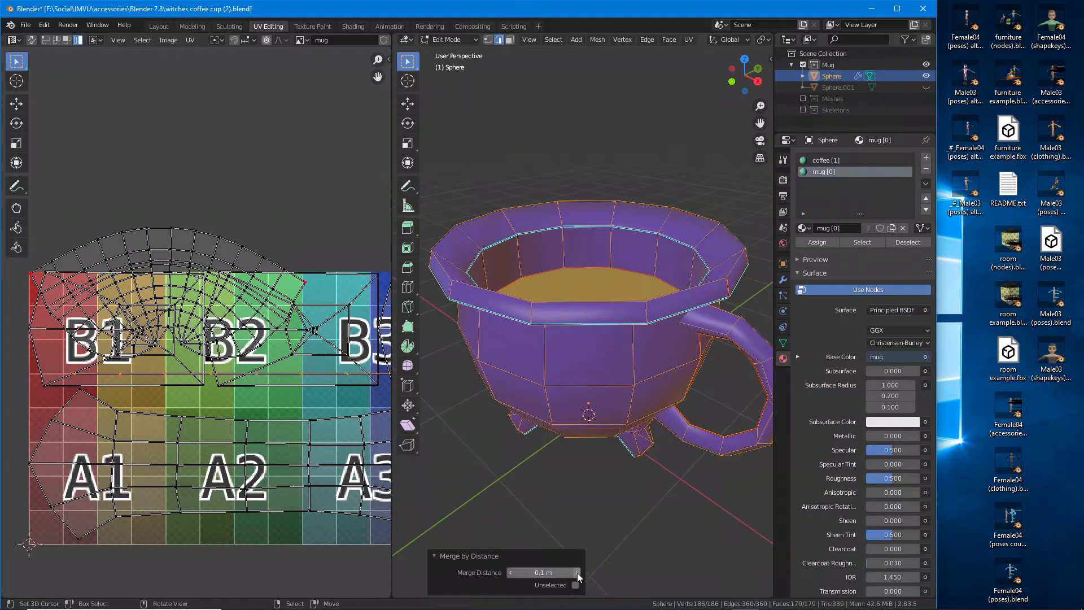
pyautogui.click(577, 573)
# Step: Select only the connected mug body mesh without the handle and feet, and try repositioning its flat, line-shaped UV island
pyautogui.moveTo(601, 333); pyautogui.dragTo(643, 193, button='middle')
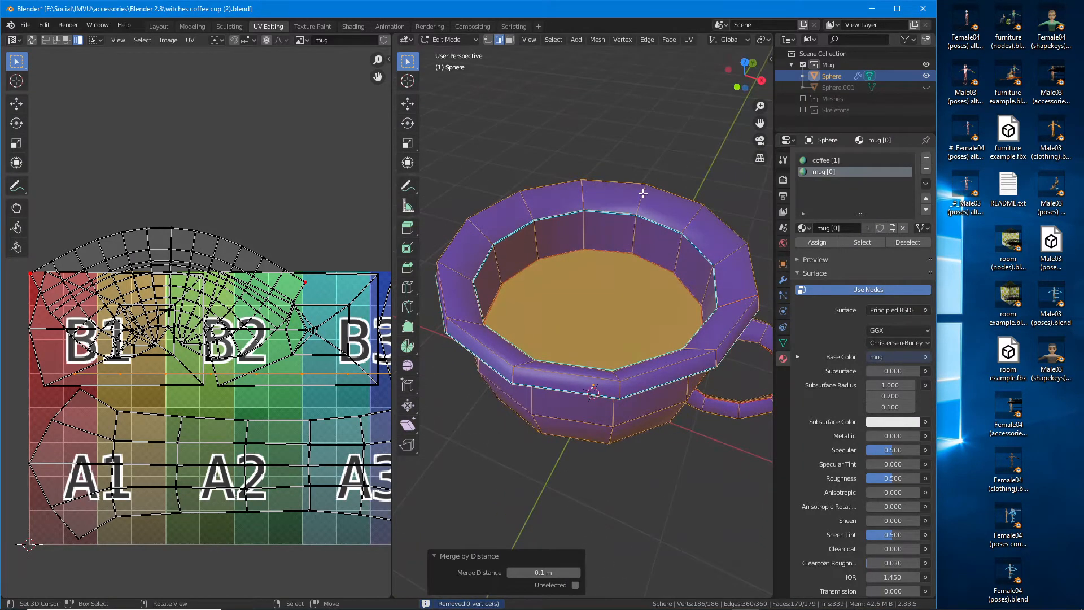
pyautogui.click(647, 228)
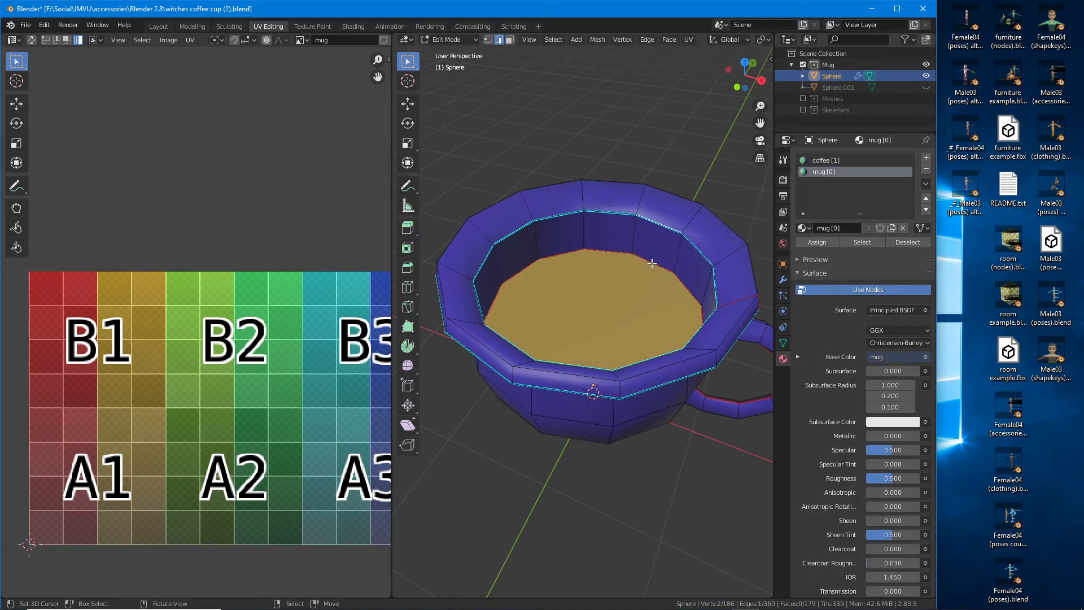
pyautogui.moveTo(678, 264); pyautogui.dragTo(646, 259, button='middle')
pyautogui.press('a')
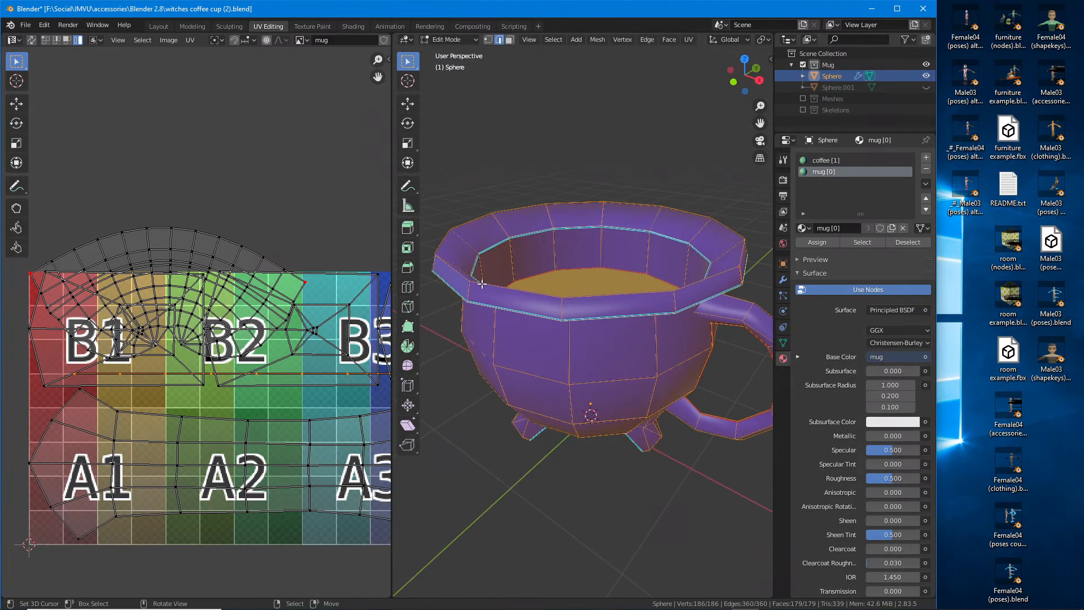
pyautogui.rightClick(482, 284)
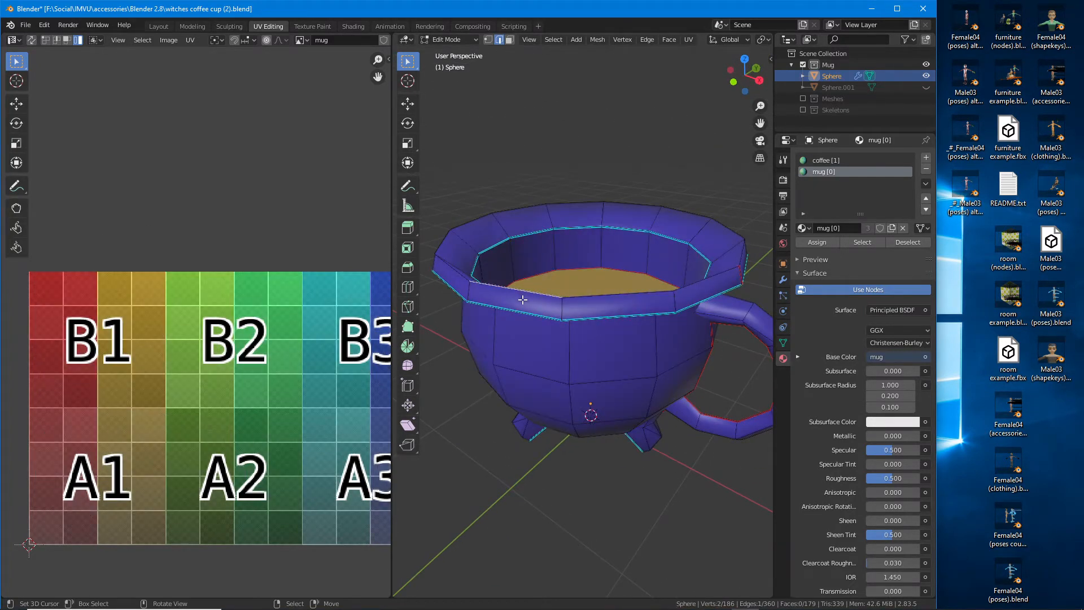
pyautogui.press('ctrl+KP_Add')
pyautogui.press('ctrl+KP_Add')
pyautogui.press('ctrl+KP_Add')
pyautogui.press('ctrl+KP_Add')
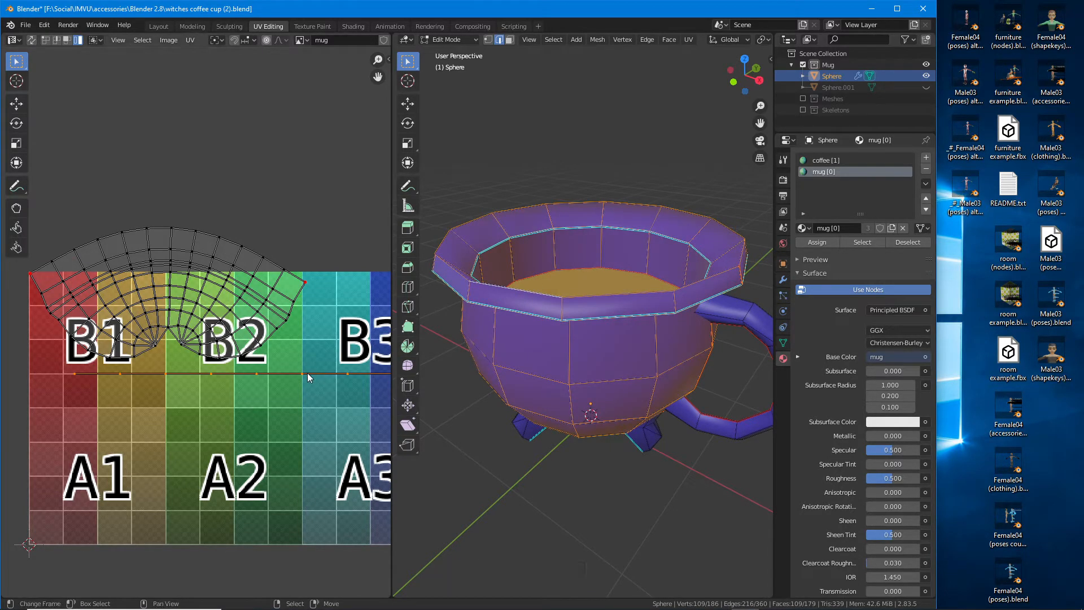
pyautogui.moveTo(307, 373); pyautogui.dragTo(307, 377, button='right')
pyautogui.press('g')
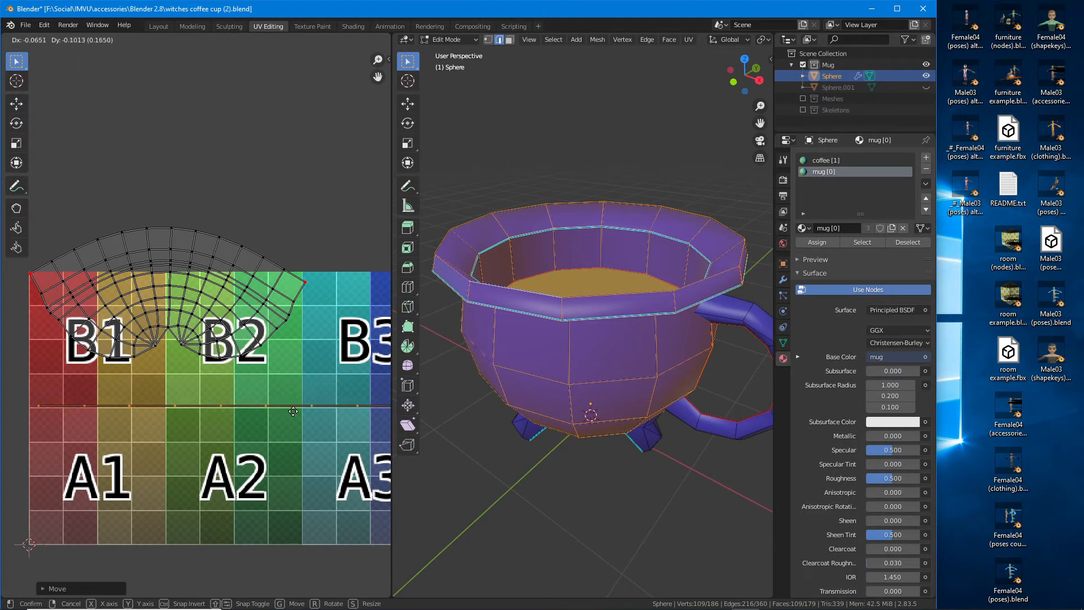
pyautogui.click(328, 384)
# Step: Try moving the rim's inner edge loop and the rim's upper outer edge loop in the 3D view
pyautogui.moveTo(632, 282); pyautogui.dragTo(638, 315, button='middle')
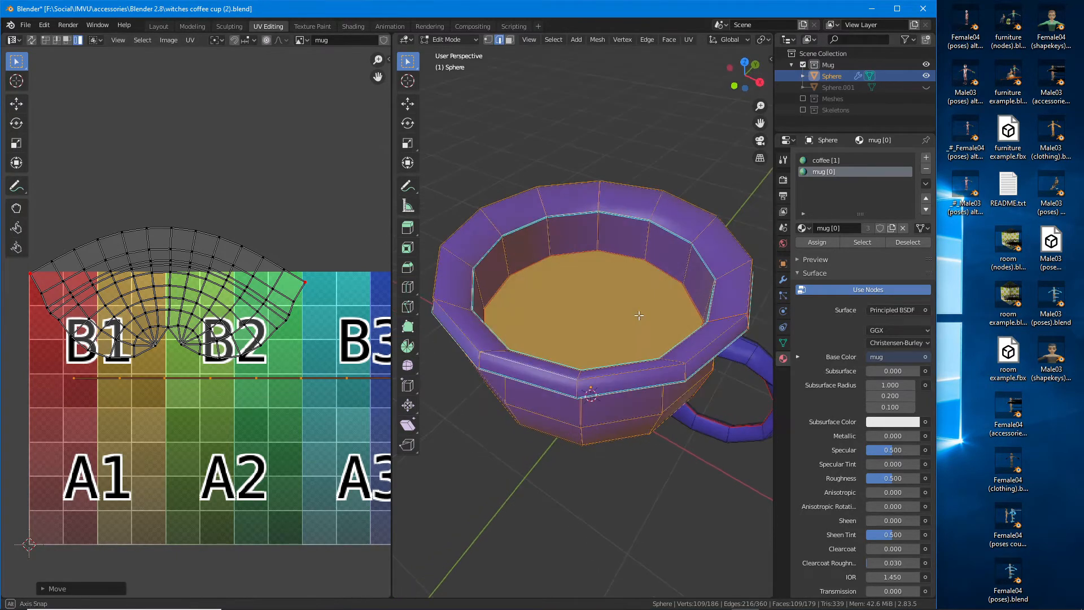
pyautogui.scroll(4, 638, 315)
pyautogui.keyDown('alt'); pyautogui.click(710, 210); pyautogui.keyUp('alt')
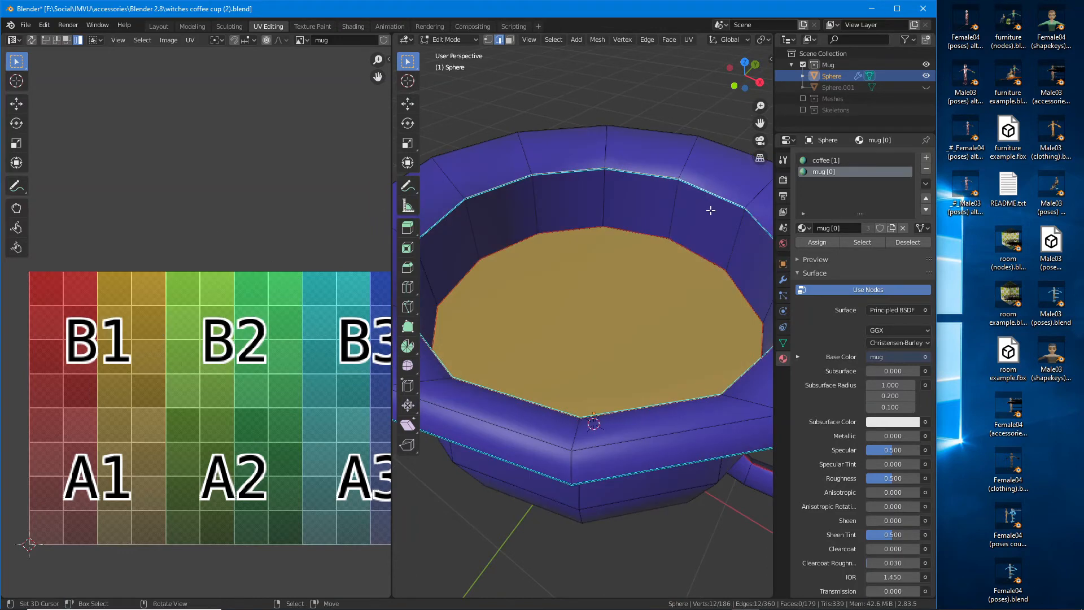
pyautogui.moveTo(710, 210); pyautogui.dragTo(700, 201, button='middle')
pyautogui.press('g')
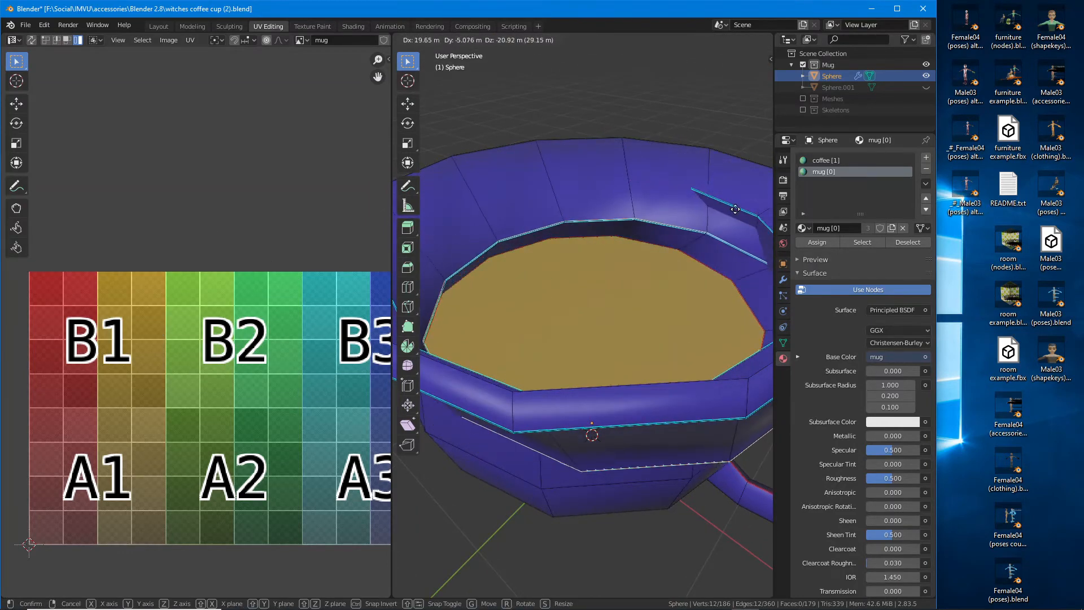
pyautogui.click(722, 168)
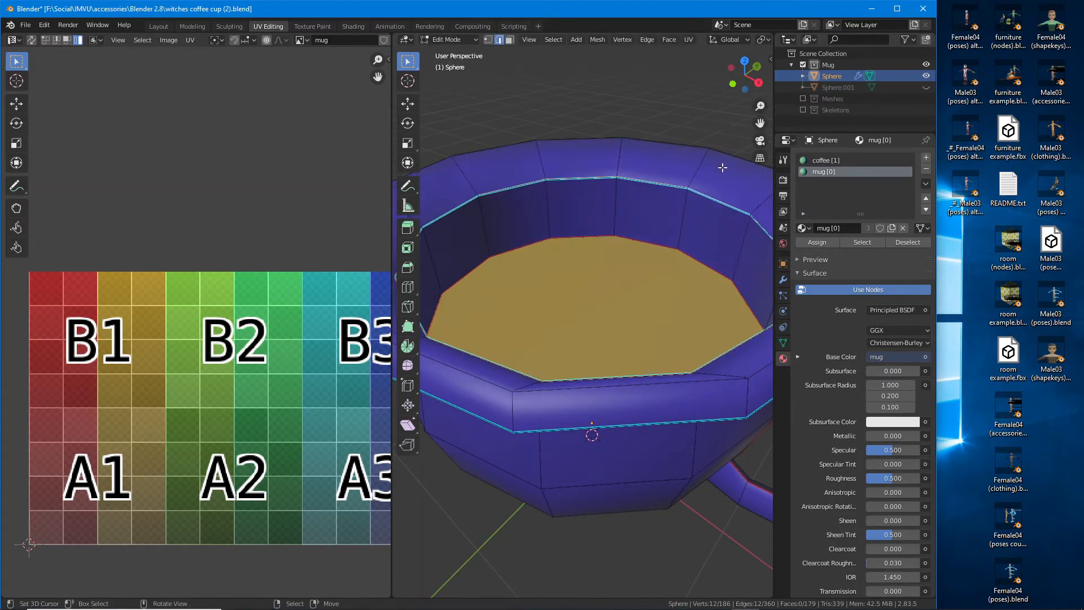
pyautogui.keyDown('alt'); pyautogui.rightClick(672, 142); pyautogui.keyUp('alt')
pyautogui.press('g')
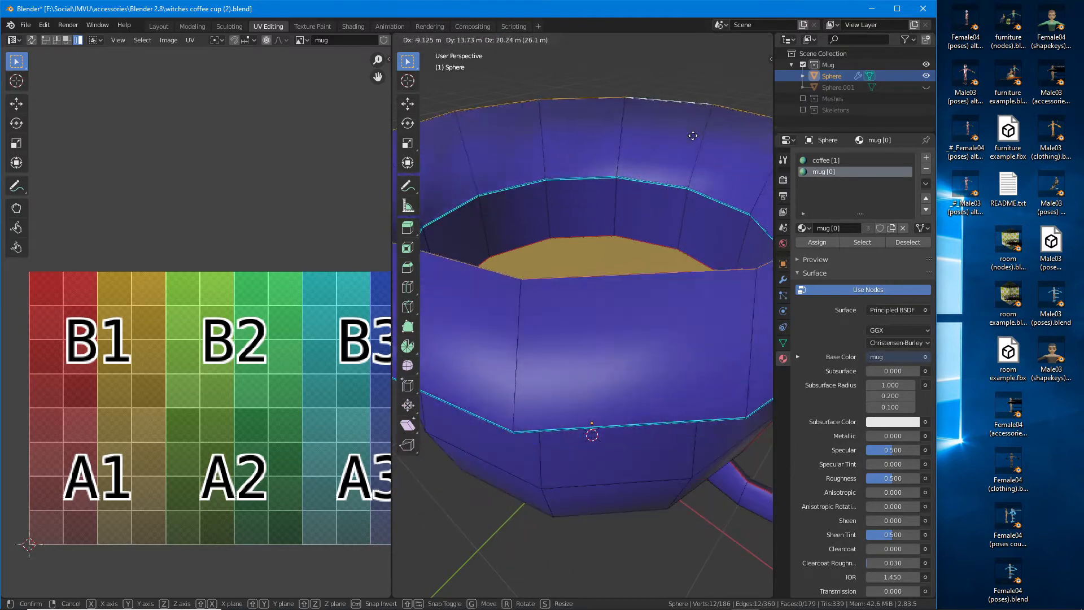
pyautogui.click(683, 205)
# Step: In face selection, select the rim's outer, underside and inner wall face loops in turn to check their UVs
pyautogui.moveTo(680, 290); pyautogui.dragTo(605, 254, button='middle')
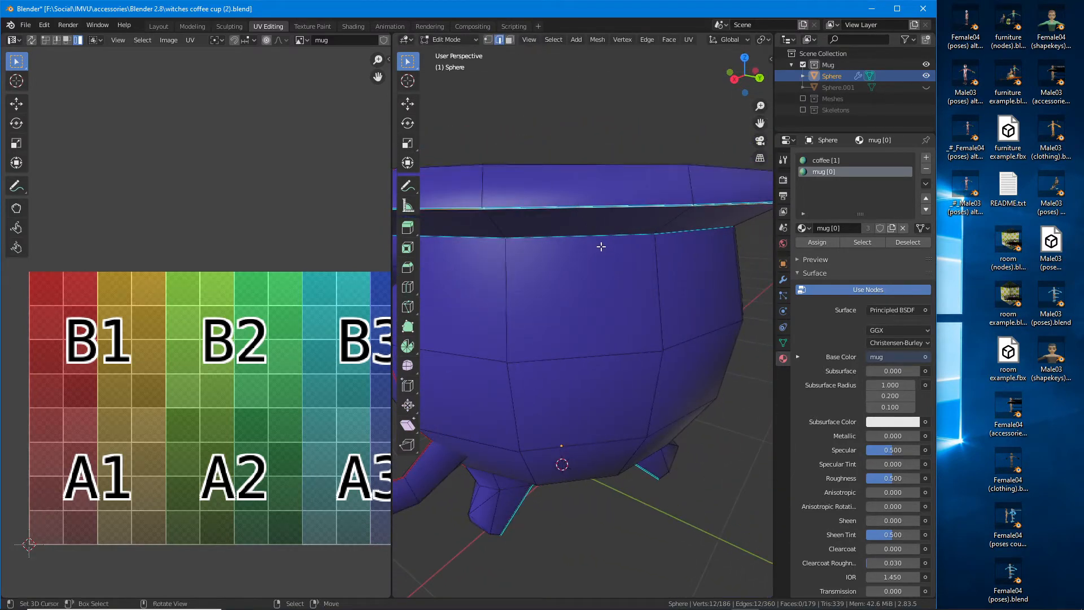
pyautogui.press('3')
pyautogui.keyDown('alt'); pyautogui.click(487, 190); pyautogui.keyUp('alt')
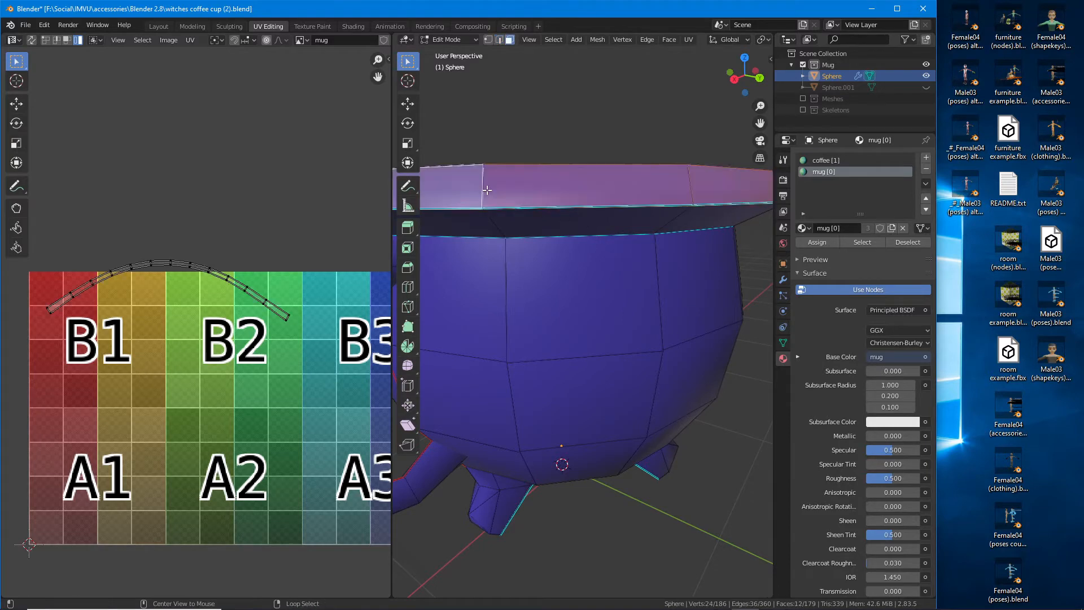
pyautogui.keyDown('alt'); pyautogui.click(488, 220); pyautogui.keyUp('alt')
pyautogui.moveTo(510, 218); pyautogui.dragTo(632, 190, button='middle')
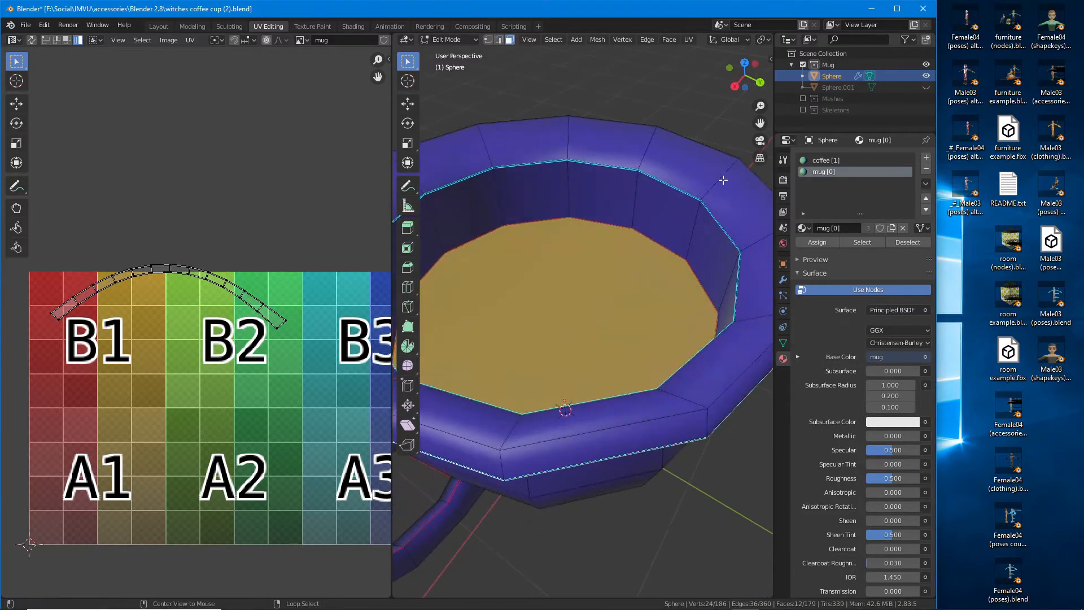
pyautogui.keyDown('alt'); pyautogui.click(631, 190); pyautogui.keyUp('alt')
pyautogui.keyDown('alt'); pyautogui.click(632, 190); pyautogui.keyUp('alt')
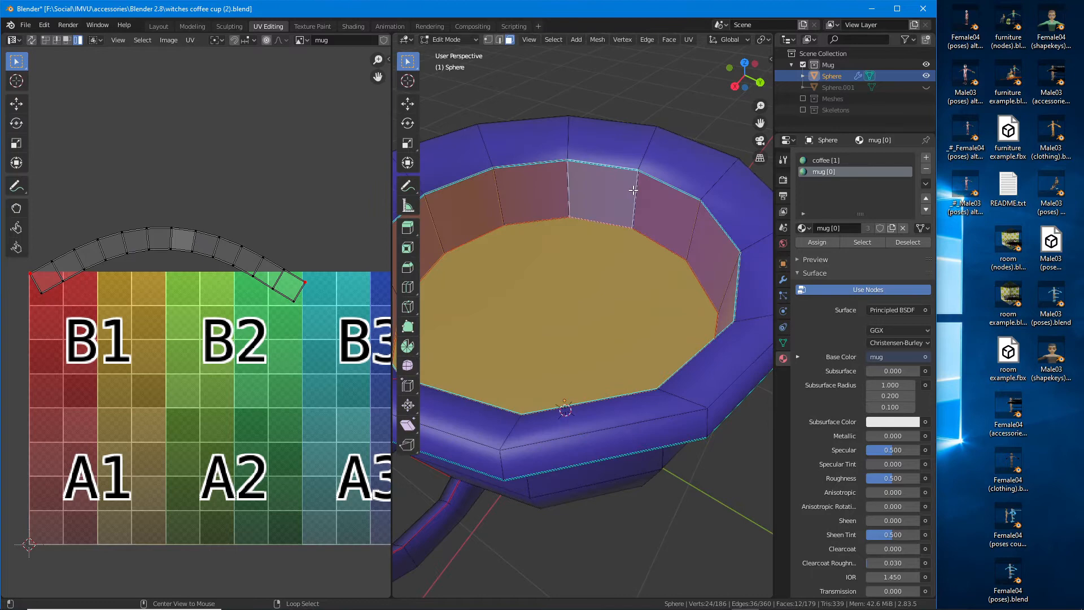
# Step: Select the coffee surface face inside the mug and unwrap it onto the coffee image
pyautogui.click(561, 297)
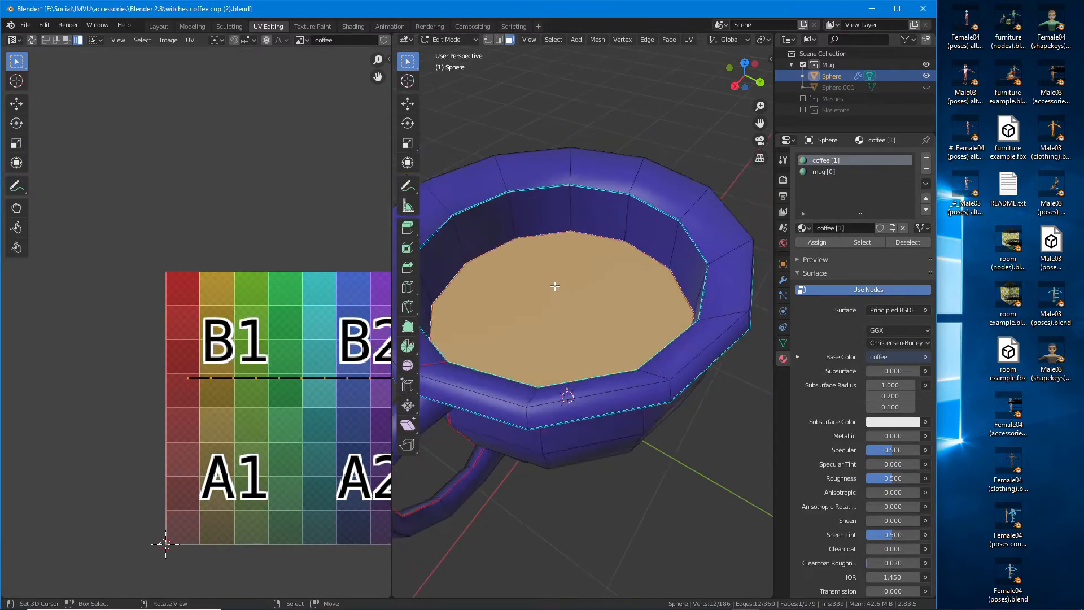
pyautogui.moveTo(561, 296); pyautogui.dragTo(667, 280, button='middle')
pyautogui.moveTo(297, 341); pyautogui.dragTo(194, 283, button='middle')
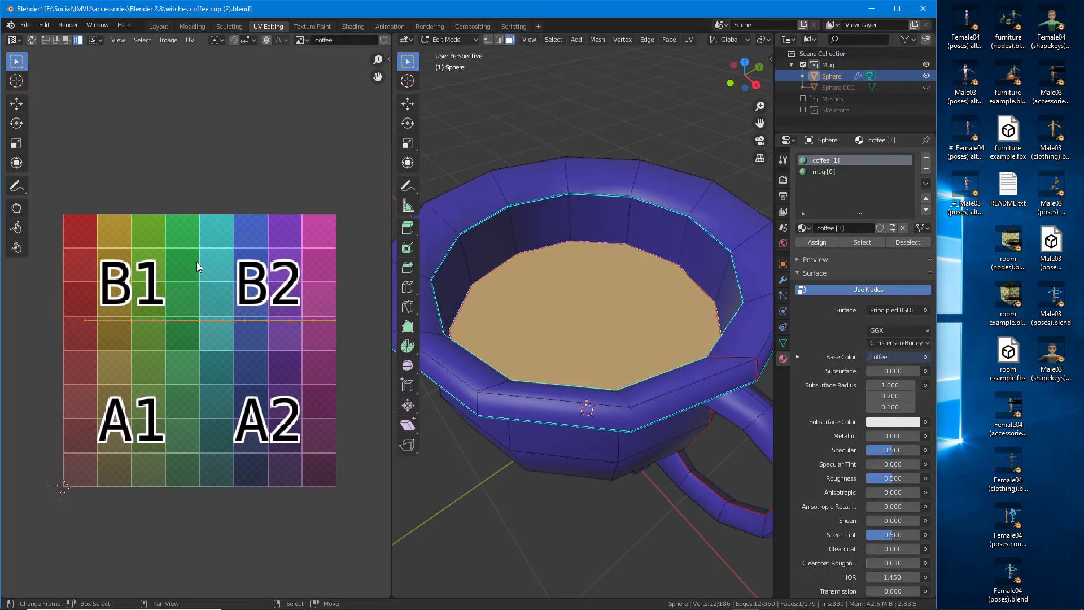
pyautogui.press('u')
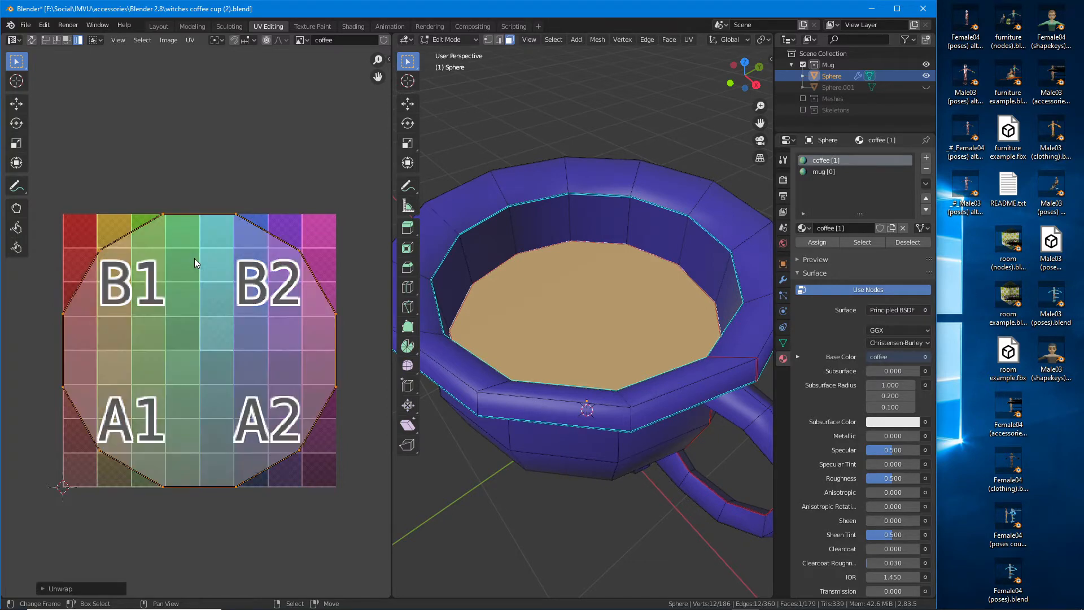
# Step: Display the 3D view in Material Preview shading and inspect the grid texture on the coffee surface and mug
pyautogui.moveTo(621, 237); pyautogui.dragTo(648, 227, button='middle')
pyautogui.scroll(-8, 725, 42)
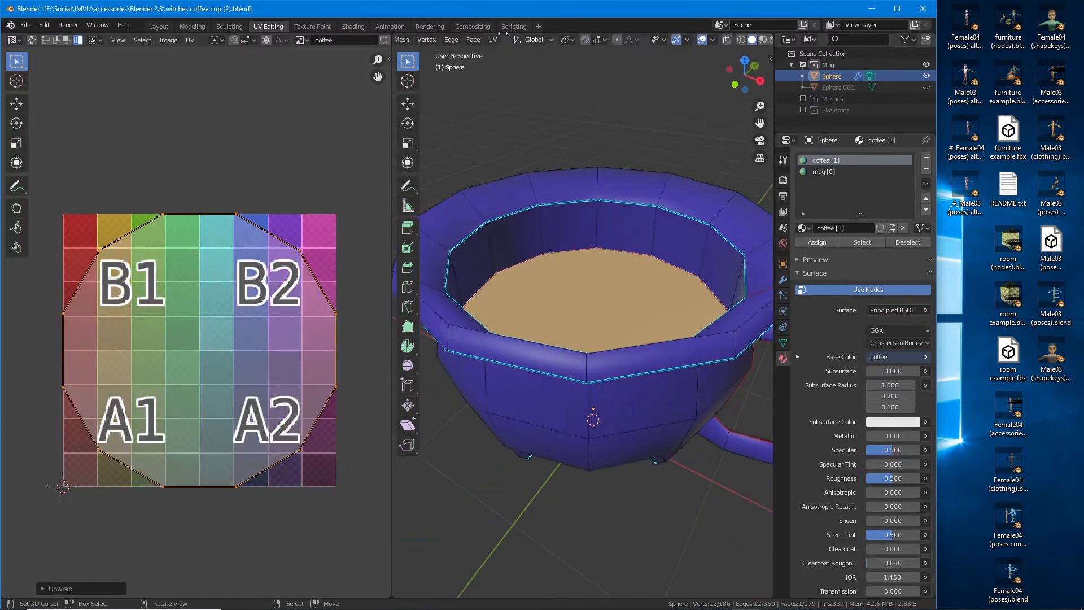
pyautogui.click(741, 39)
pyautogui.moveTo(592, 265)
pyautogui.mouseDown(button='middle')
pyautogui.moveTo(595, 333)
pyautogui.moveTo(598, 302)
pyautogui.mouseUp(button='middle')
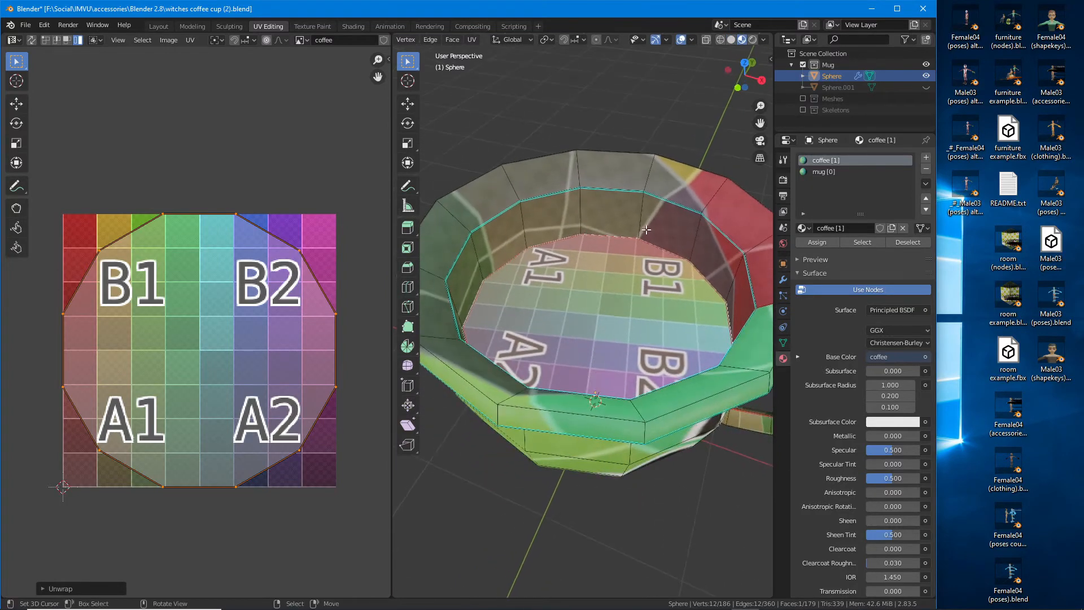
pyautogui.moveTo(646, 230); pyautogui.dragTo(649, 214, button='middle')
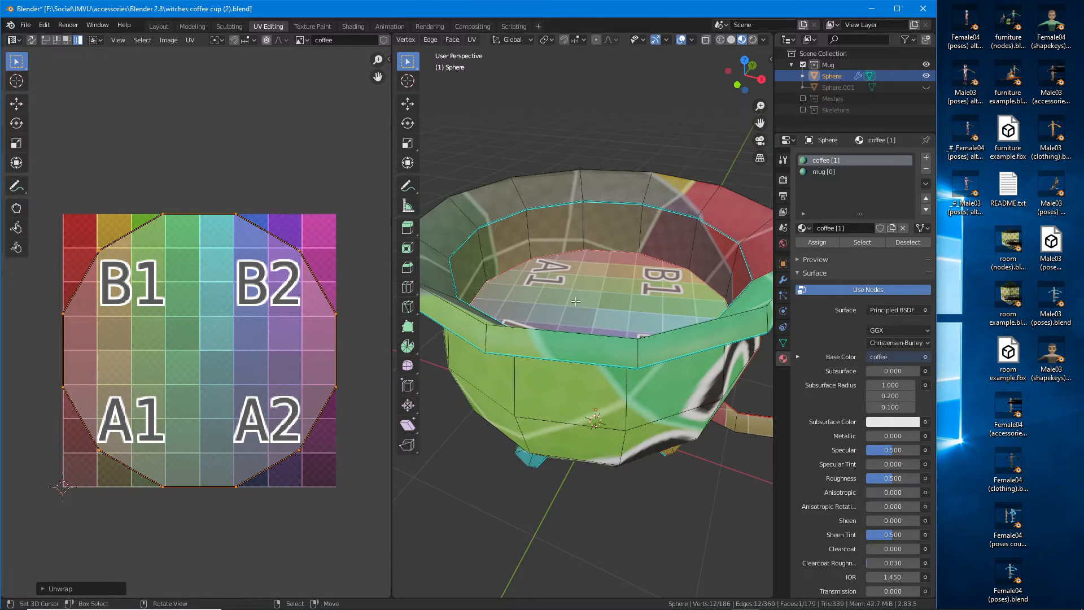
# Step: Select the mug's inner wall face loop and toggle the coffee surface face in the selection to compare their UVs
pyautogui.moveTo(571, 298); pyautogui.dragTo(617, 245, button='middle')
pyautogui.scroll(1, 621, 219)
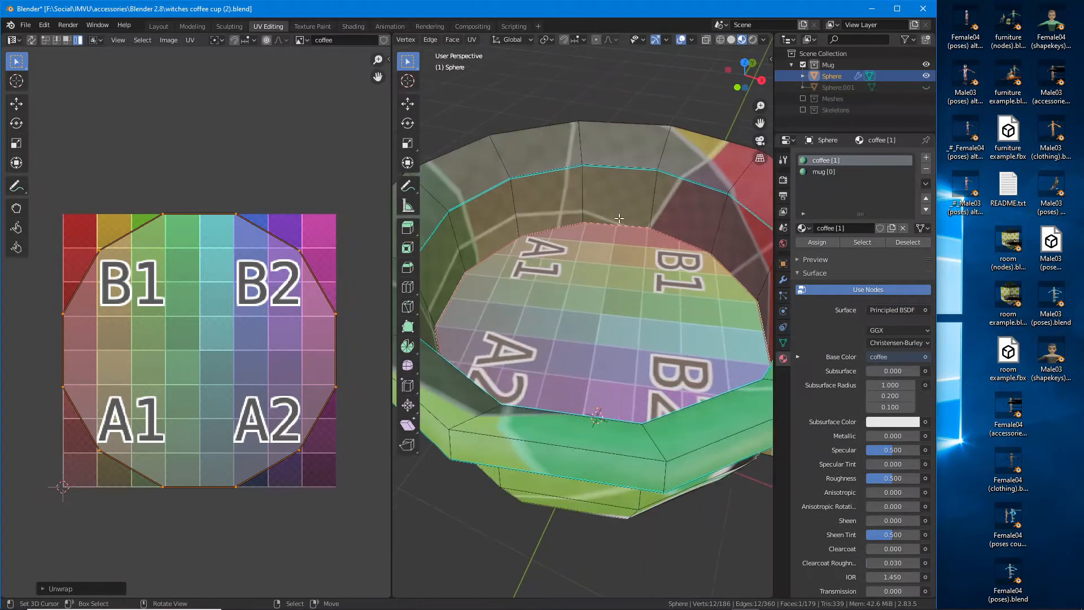
pyautogui.keyDown('alt'); pyautogui.rightClick(583, 189); pyautogui.keyUp('alt')
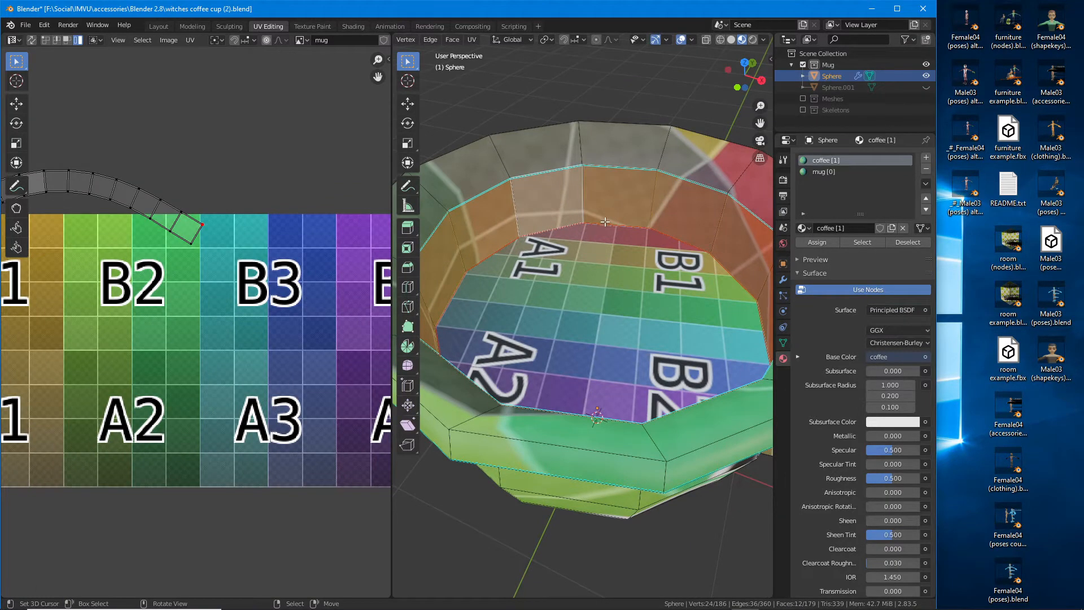
pyautogui.moveTo(605, 222); pyautogui.dragTo(582, 227, button='middle')
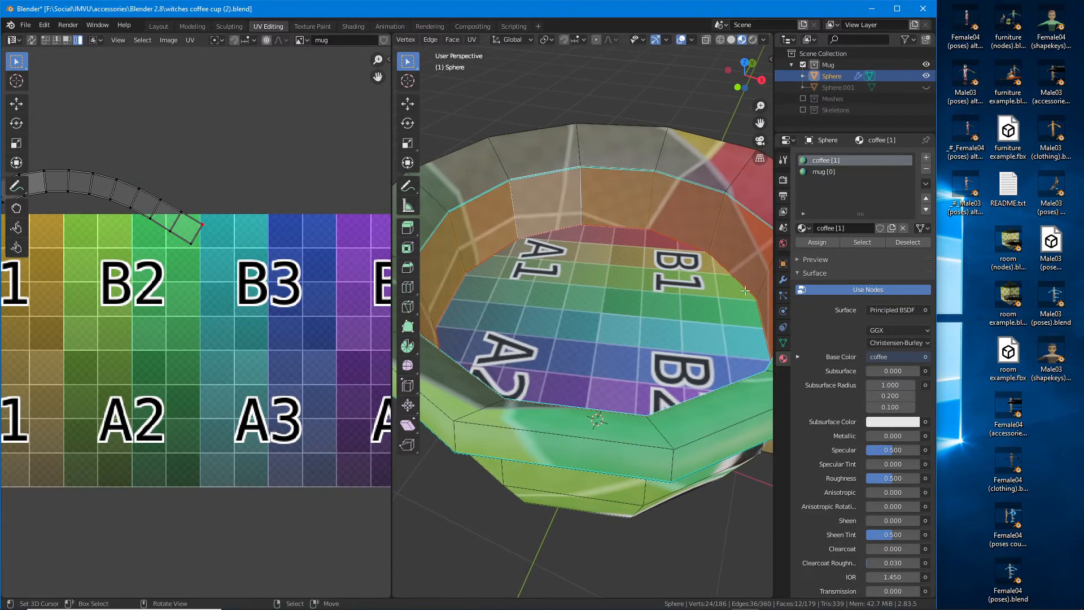
pyautogui.moveTo(568, 337); pyautogui.dragTo(577, 292, button='middle')
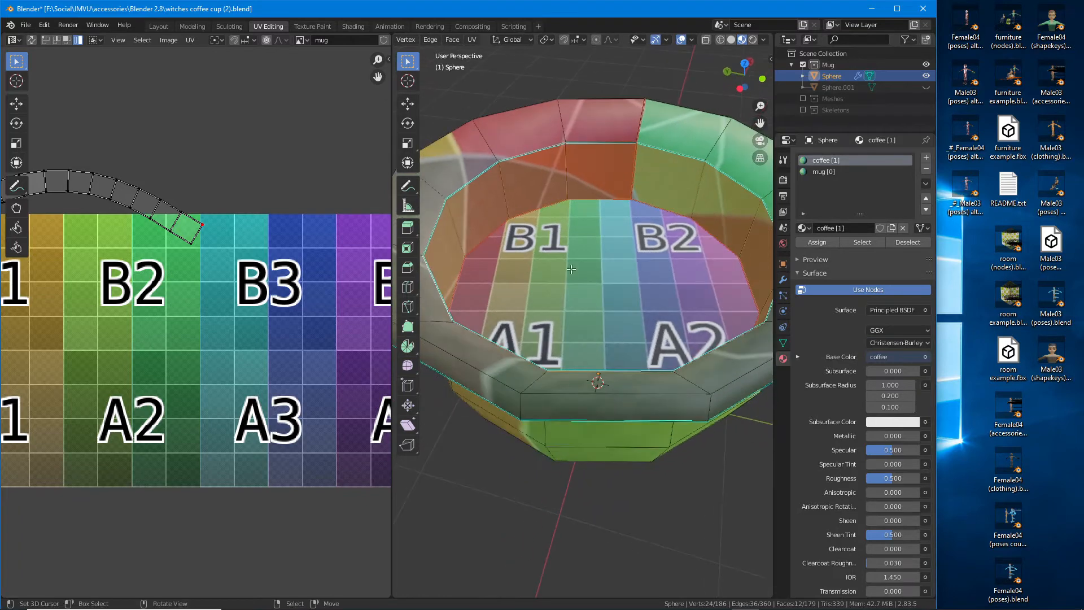
pyautogui.keyDown('shift'); pyautogui.click(577, 292); pyautogui.keyUp('shift')
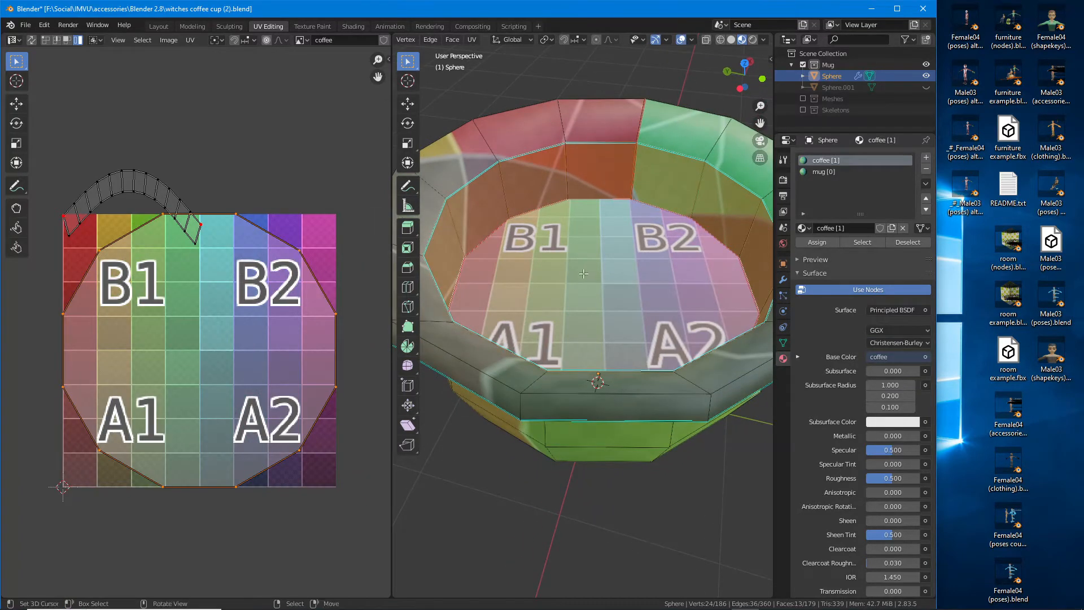
pyautogui.keyDown('shift'); pyautogui.click(583, 274); pyautogui.keyUp('shift')
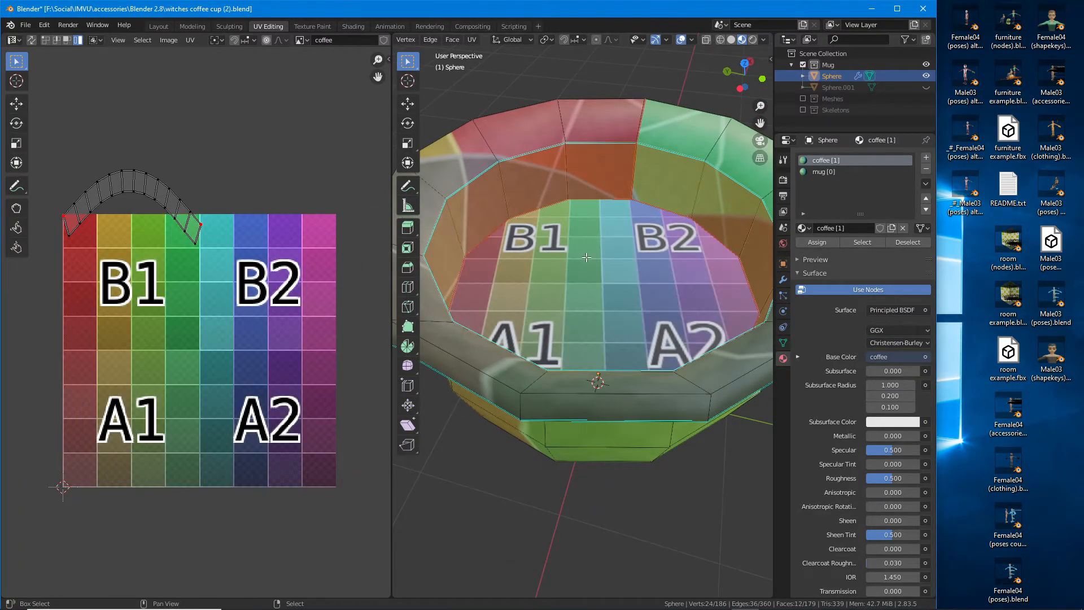
# Step: Select the edges where the inner wall meets the coffee surface one by one, following the loop around the mug
pyautogui.keyDown('shift'); pyautogui.click(488, 232); pyautogui.keyUp('shift')
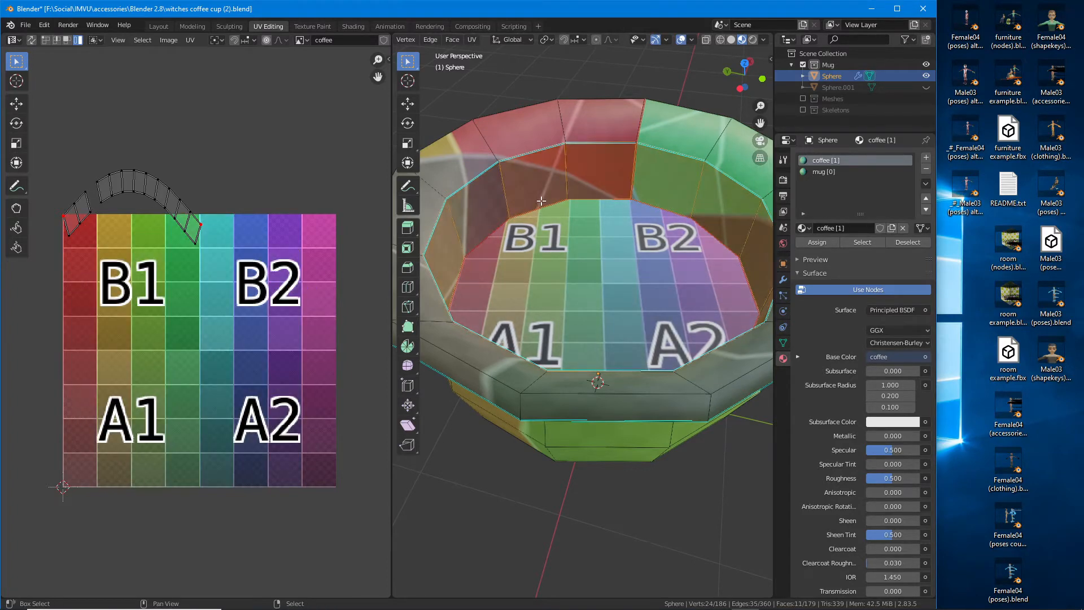
pyautogui.keyDown('shift'); pyautogui.click(541, 201); pyautogui.keyUp('shift')
pyautogui.keyDown('shift'); pyautogui.click(612, 194); pyautogui.keyUp('shift')
pyautogui.keyDown('shift'); pyautogui.click(588, 197); pyautogui.keyUp('shift')
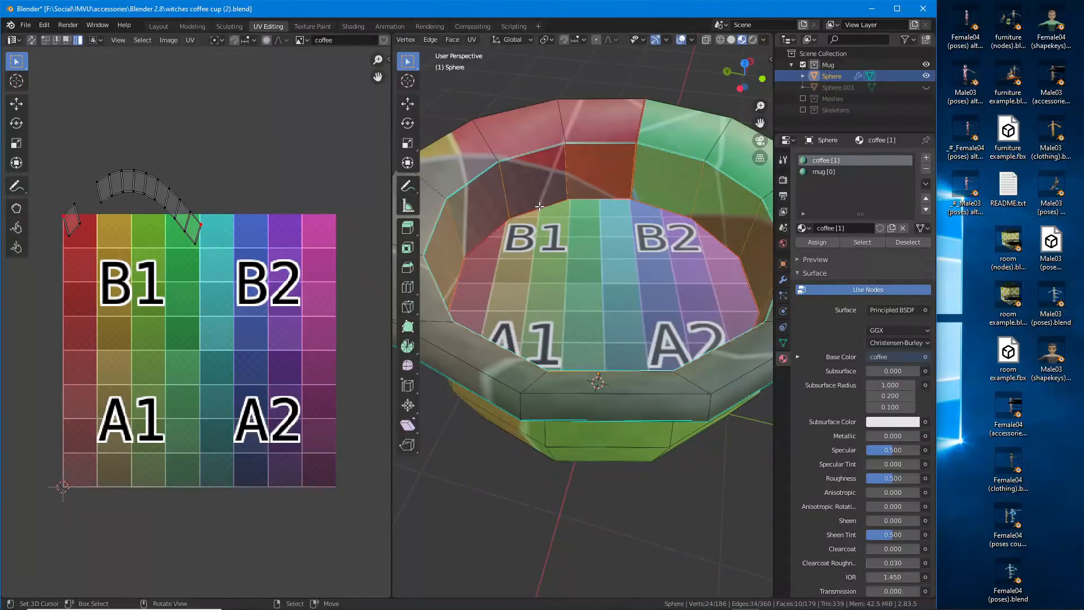
pyautogui.click(539, 207)
pyautogui.moveTo(458, 287); pyautogui.dragTo(507, 295, button='middle')
pyautogui.keyDown('shift'); pyautogui.click(496, 214); pyautogui.keyUp('shift')
pyautogui.keyDown('shift'); pyautogui.click(554, 194); pyautogui.keyUp('shift')
pyautogui.keyDown('shift'); pyautogui.click(616, 195); pyautogui.keyUp('shift')
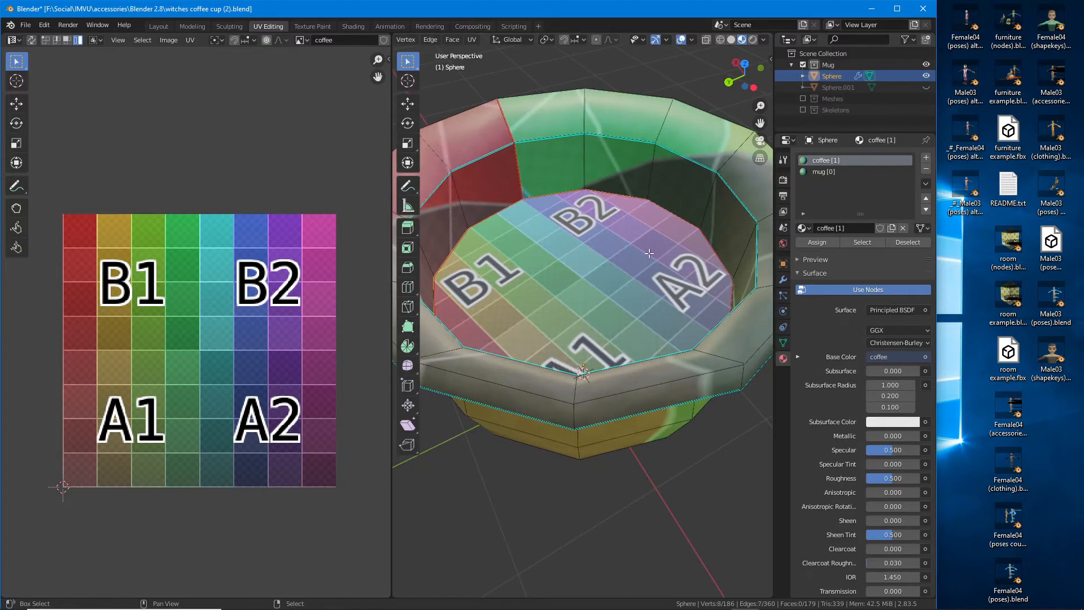
pyautogui.moveTo(650, 254); pyautogui.dragTo(710, 249, button='middle')
pyautogui.keyDown('shift'); pyautogui.click(612, 208); pyautogui.keyUp('shift')
pyautogui.keyDown('shift'); pyautogui.click(661, 229); pyautogui.keyUp('shift')
pyautogui.moveTo(679, 116); pyautogui.dragTo(715, 110, button='middle')
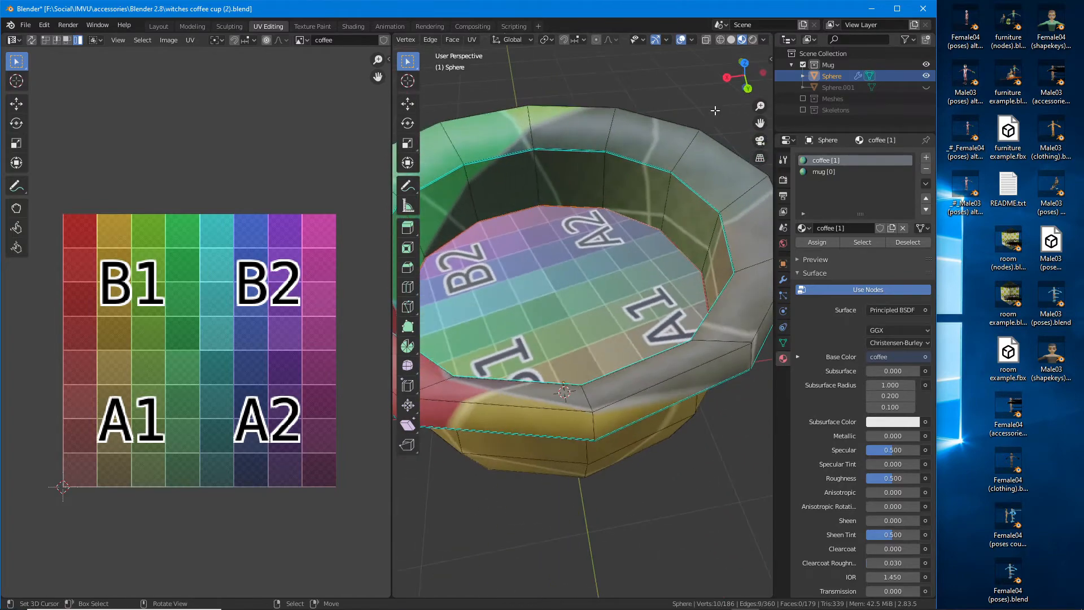
# Step: Display the 3D view in wireframe and check the remaining edges around the coffee surface, ending with nothing selected
pyautogui.click(720, 40)
pyautogui.moveTo(550, 254); pyautogui.dragTo(608, 233, button='middle')
pyautogui.keyDown('shift'); pyautogui.rightClick(602, 223); pyautogui.keyUp('shift')
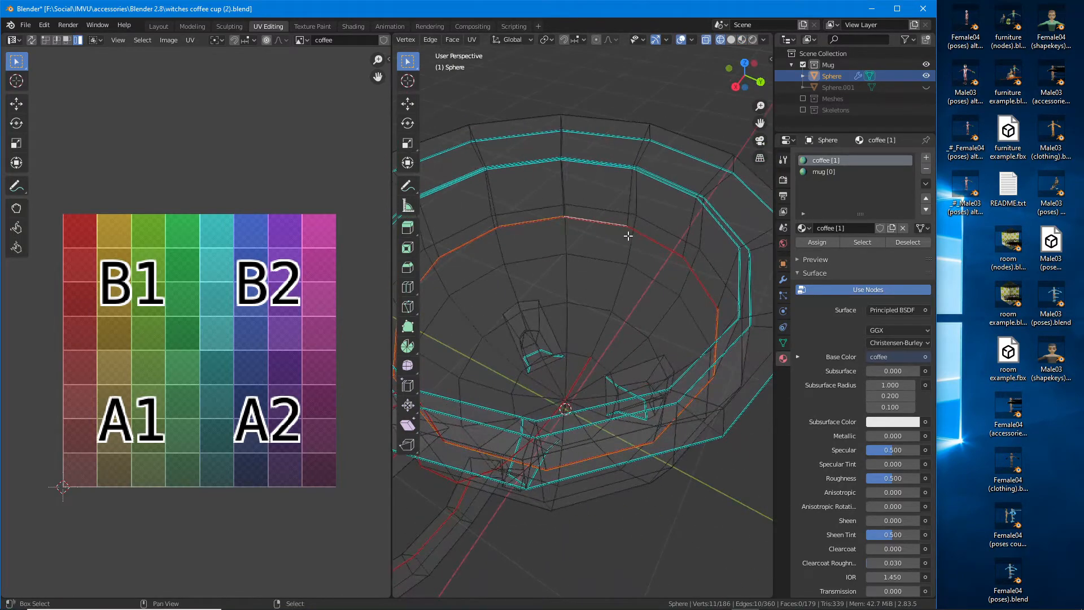
pyautogui.keyDown('shift'); pyautogui.rightClick(642, 239); pyautogui.keyUp('shift')
pyautogui.moveTo(638, 269); pyautogui.dragTo(615, 317, button='middle')
pyautogui.keyDown('shift'); pyautogui.rightClick(635, 236); pyautogui.keyUp('shift')
pyautogui.hotkey('alt', 'a')
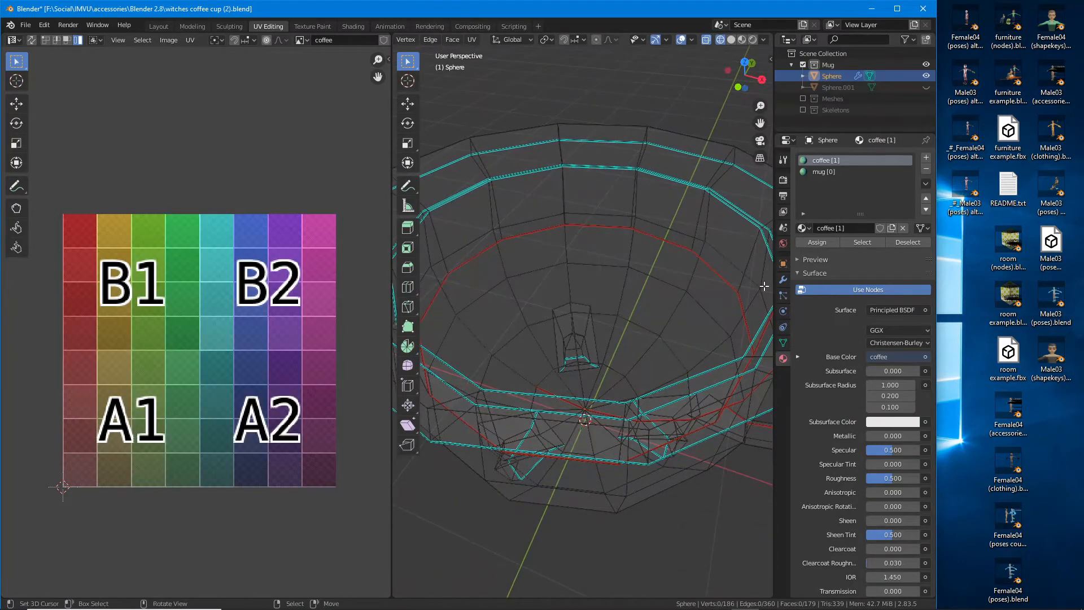
# Step: Select all faces assigned to the mug material in face selection, leaving the coffee surface face out
pyautogui.click(824, 171)
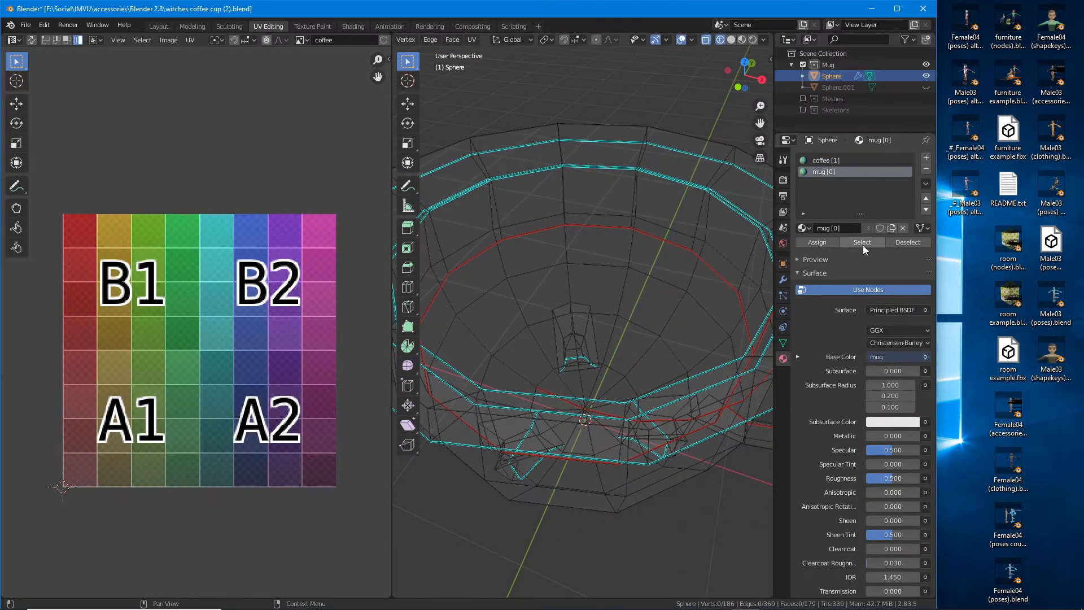
pyautogui.click(860, 242)
pyautogui.moveTo(565, 305); pyautogui.dragTo(589, 231, button='middle')
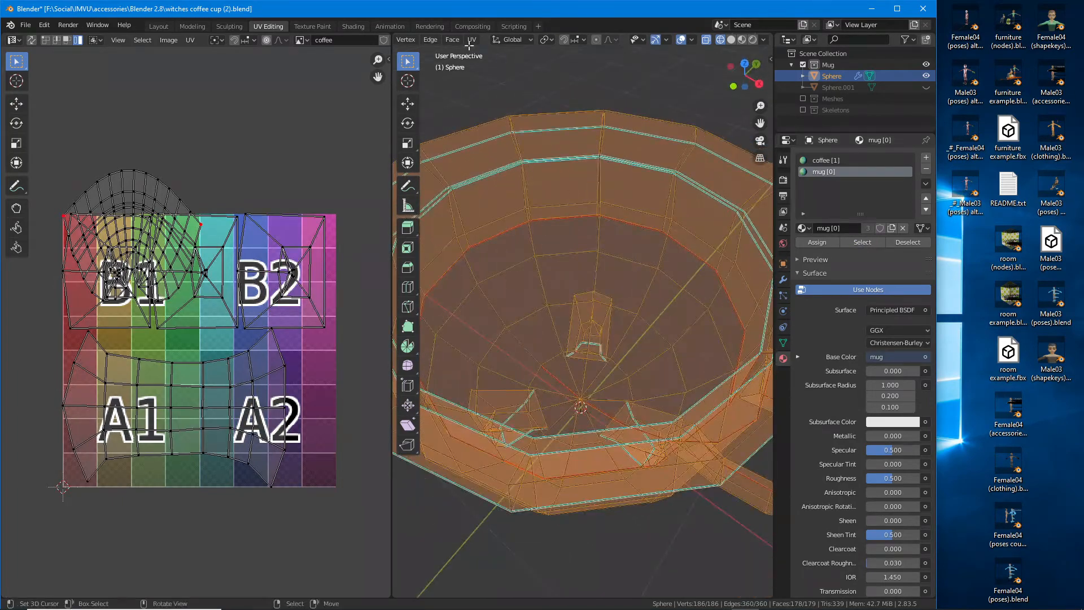
pyautogui.scroll(5, 469, 46)
pyautogui.click(508, 38)
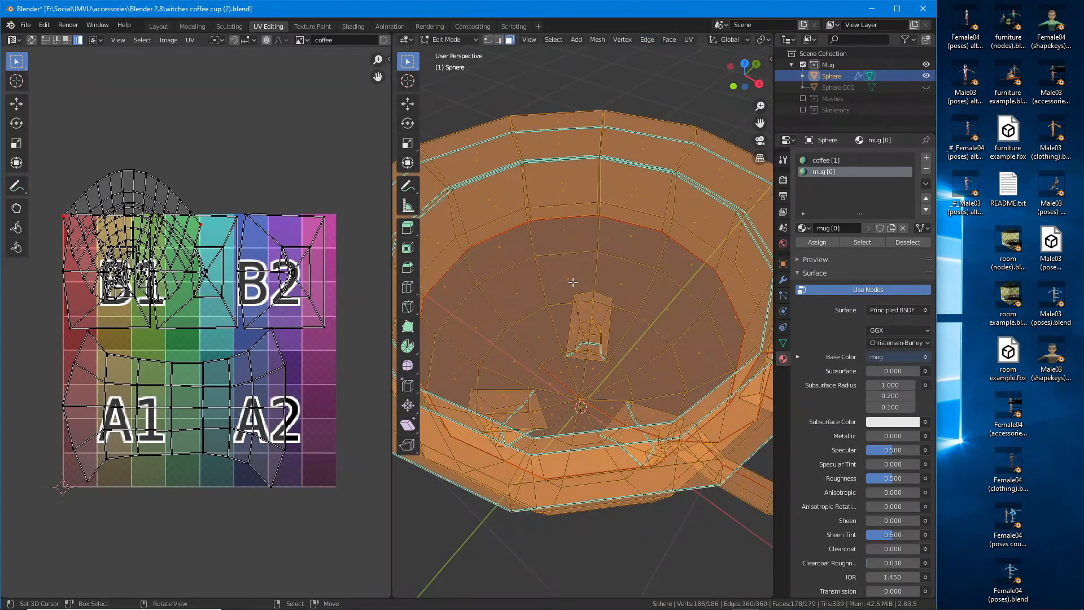
pyautogui.moveTo(572, 283)
pyautogui.mouseDown(button='middle')
pyautogui.moveTo(564, 262)
pyautogui.moveTo(571, 298)
pyautogui.mouseUp(button='middle')
pyautogui.keyDown('shift'); pyautogui.rightClick(576, 305); pyautogui.keyUp('shift')
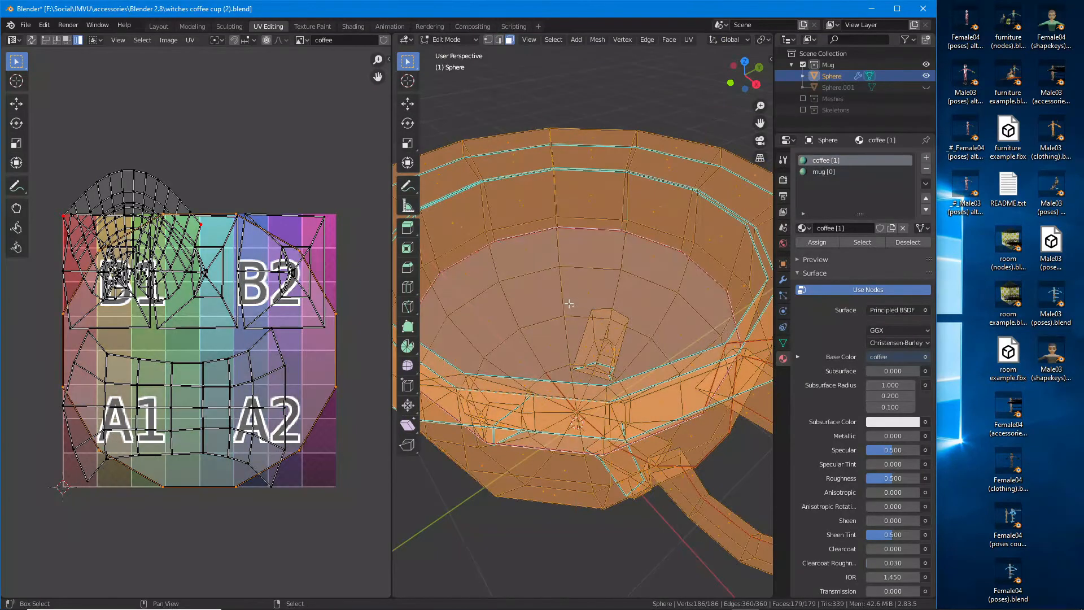
pyautogui.keyDown('shift'); pyautogui.rightClick(569, 304); pyautogui.keyUp('shift')
# Step: Display the mug image behind the UVs in the UV editor
pyautogui.moveTo(230, 360); pyautogui.dragTo(237, 358, button='middle')
pyautogui.moveTo(212, 281)
pyautogui.mouseDown(button='middle')
pyautogui.moveTo(218, 292)
pyautogui.moveTo(202, 300)
pyautogui.mouseUp(button='middle')
pyautogui.scroll(2, 218, 293)
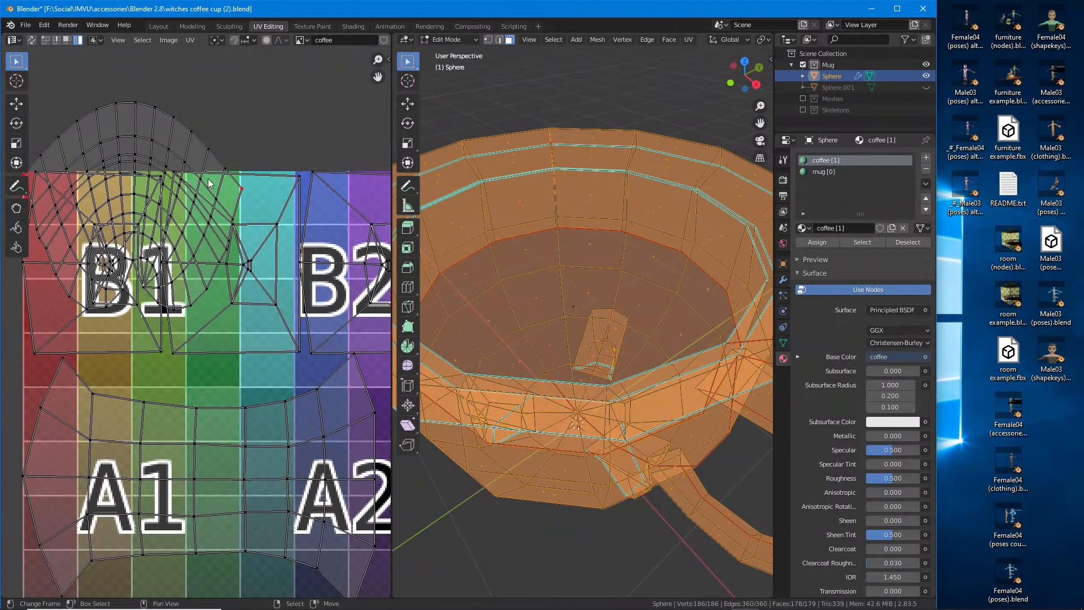
pyautogui.click(299, 40)
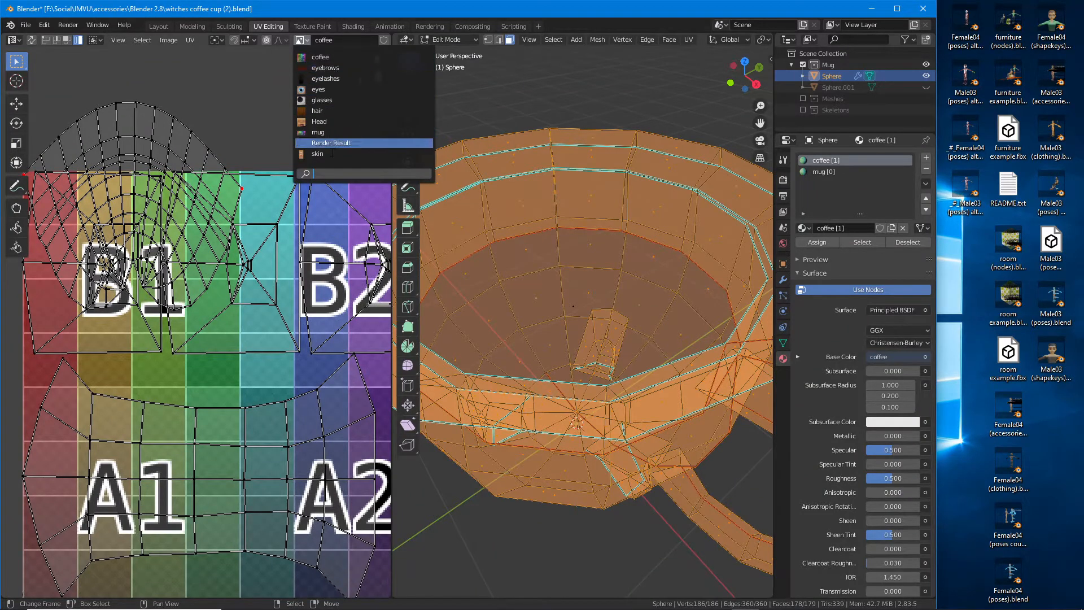
pyautogui.click(322, 132)
pyautogui.scroll(-4, 210, 316)
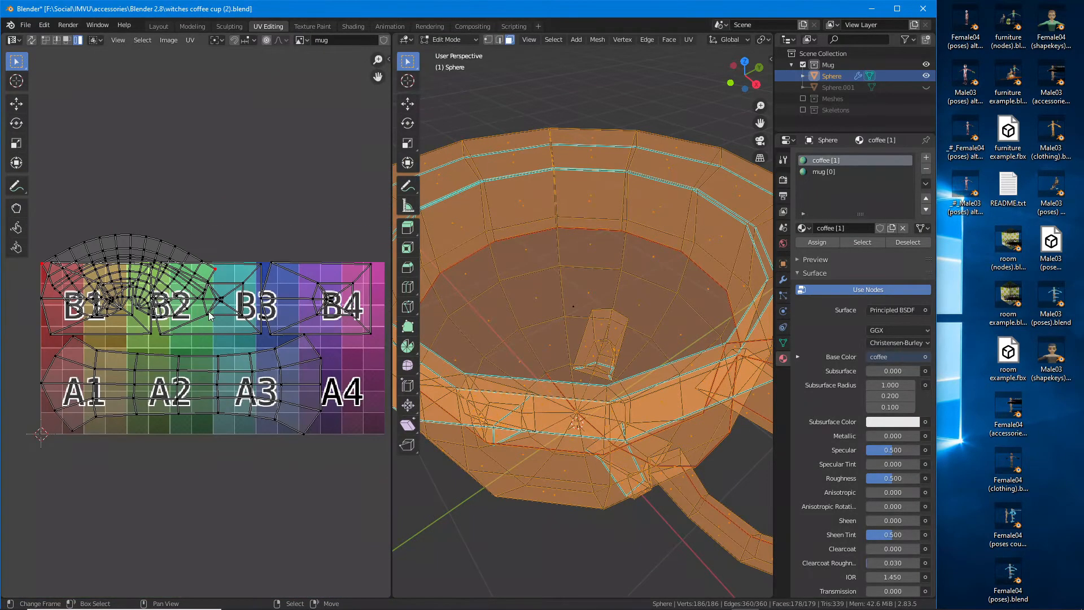
# Step: Select the UV islands of the mug's feet and handle and hide them in the UV editor
pyautogui.rightClick(119, 324)
pyautogui.keyDown('shift'); pyautogui.rightClick(228, 324); pyautogui.keyUp('shift')
pyautogui.keyDown('shift'); pyautogui.rightClick(307, 318); pyautogui.keyUp('shift')
pyautogui.keyDown('shift'); pyautogui.rightClick(282, 390); pyautogui.keyUp('shift')
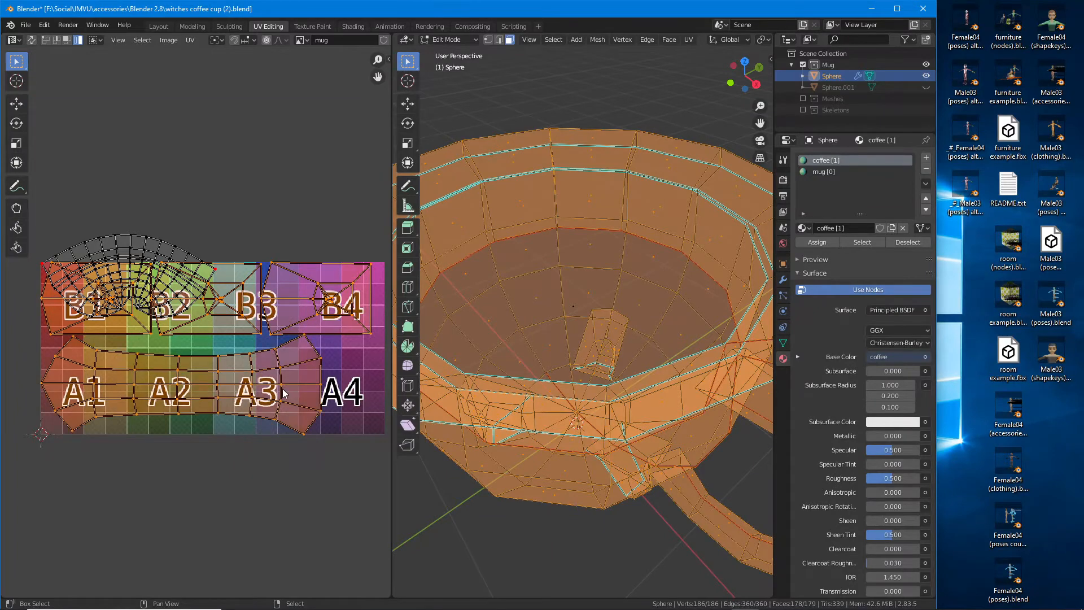
pyautogui.press('h')
# Step: Select the mug body's fan-shaped UV island, enlarge it to nearly the grid's full width and move it into place over the grid
pyautogui.scroll(3, 195, 318)
pyautogui.rightClick(168, 272)
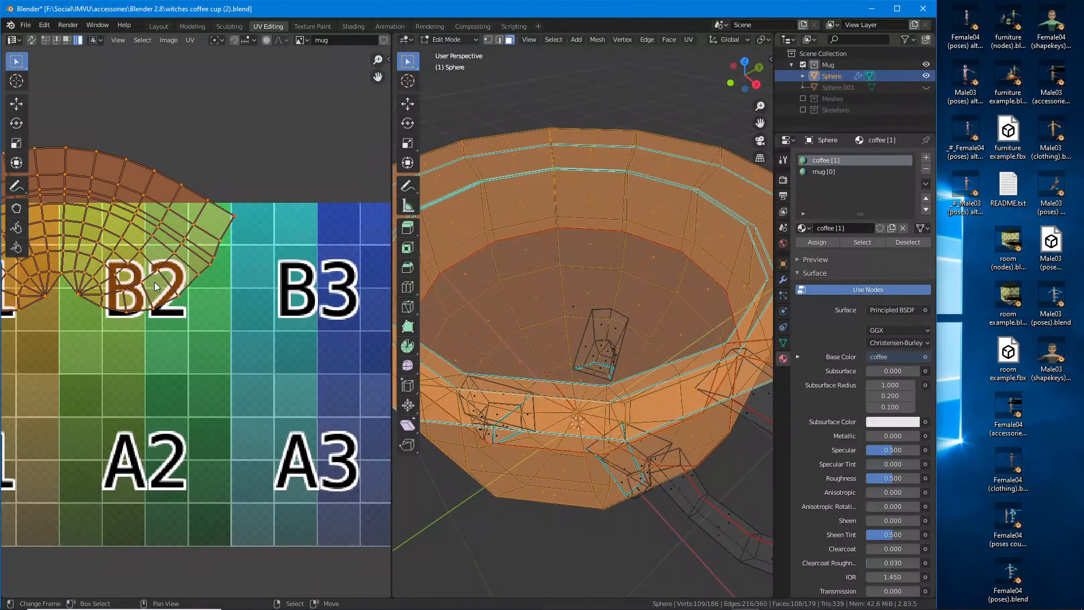
pyautogui.moveTo(160, 291); pyautogui.dragTo(267, 327, button='middle')
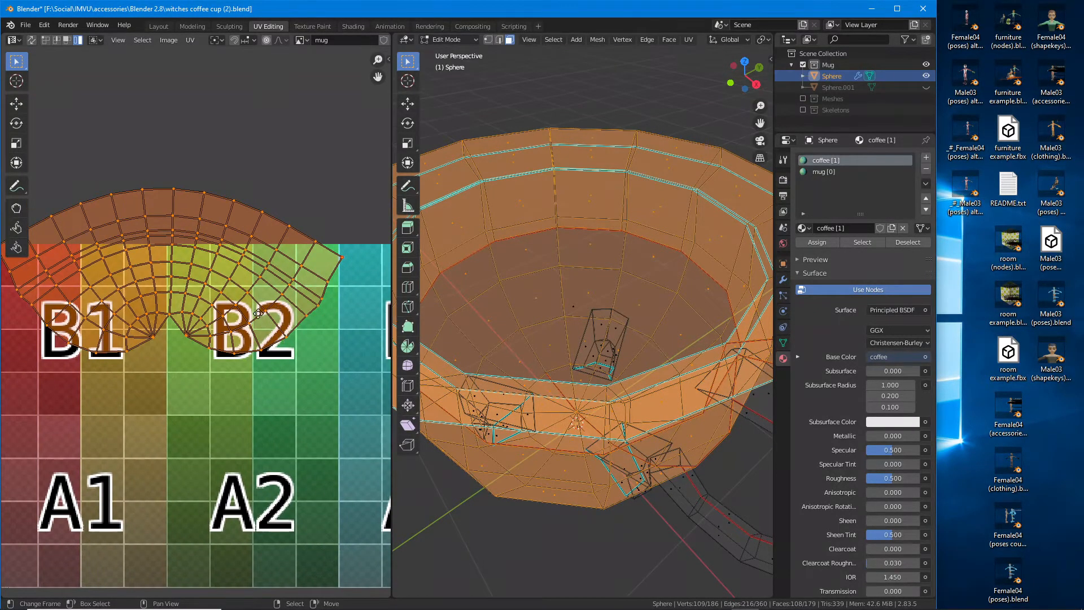
pyautogui.scroll(-3, 258, 314)
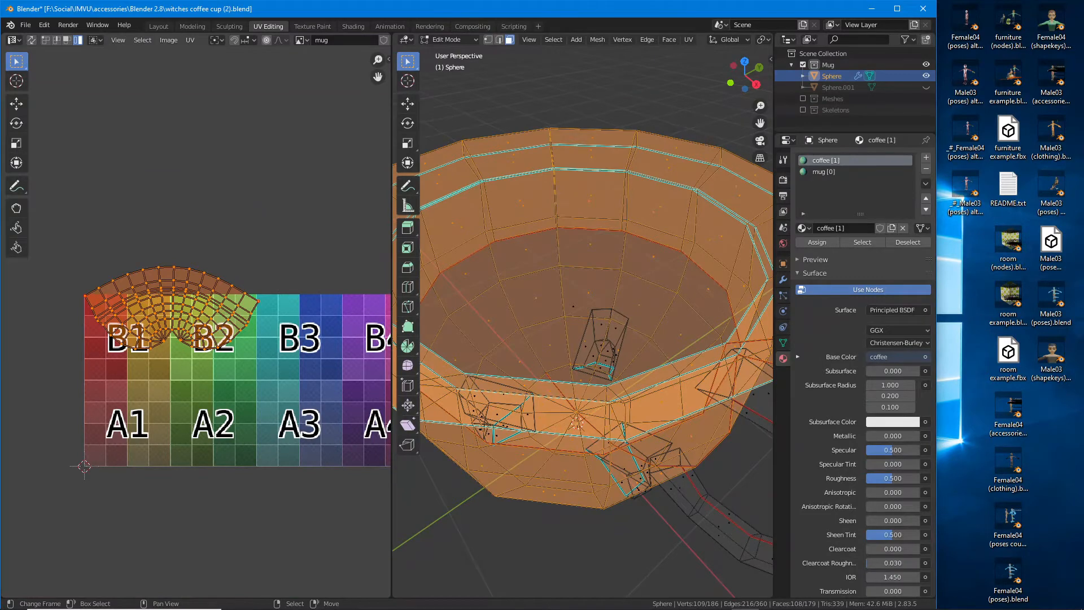
pyautogui.press('s')
pyautogui.click(217, 367)
pyautogui.moveTo(173, 344); pyautogui.dragTo(176, 372, button='middle')
pyautogui.moveTo(88, 341); pyautogui.dragTo(65, 328, button='middle')
pyautogui.press('g')
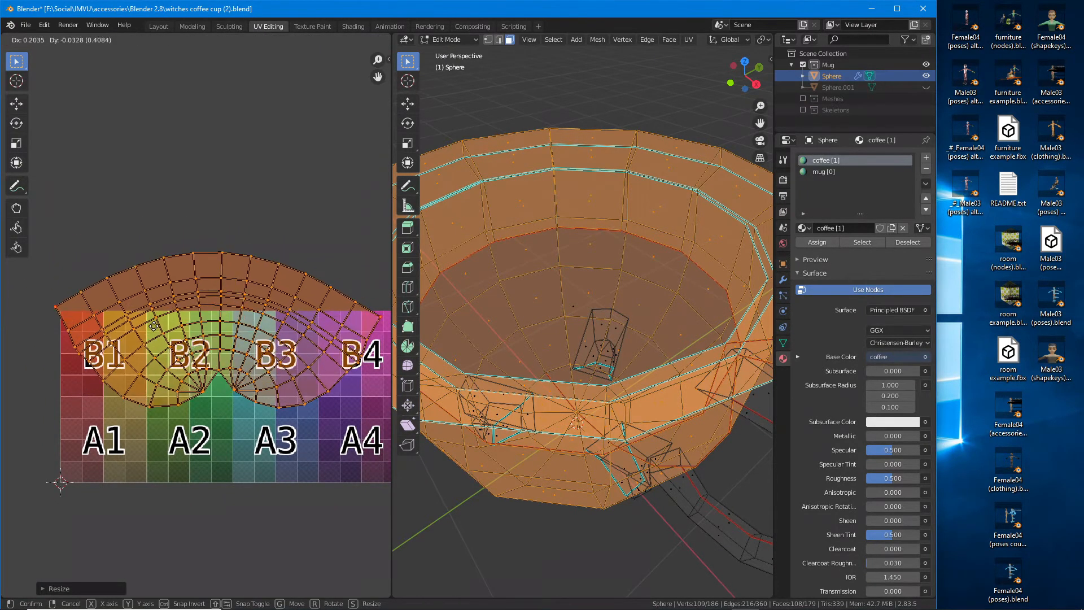
pyautogui.click(159, 331)
pyautogui.moveTo(221, 333); pyautogui.dragTo(158, 320, button='middle')
pyautogui.scroll(1, 215, 321)
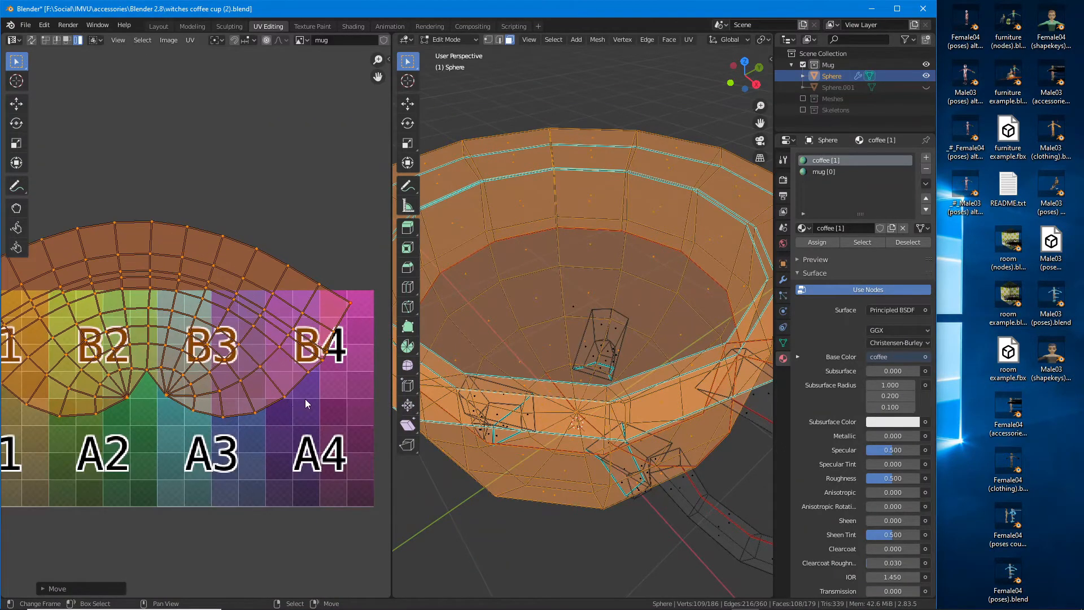
# Step: In UV vertex selection, move the fan island's right corner vertex up to the grid's top edge, on the last inner vertical grid line
pyautogui.rightClick(349, 308)
pyautogui.moveTo(347, 310)
pyautogui.mouseDown(button='middle')
pyautogui.moveTo(352, 321)
pyautogui.moveTo(500, 325)
pyautogui.moveTo(339, 301)
pyautogui.mouseUp(button='middle')
pyautogui.scroll(4, 339, 302)
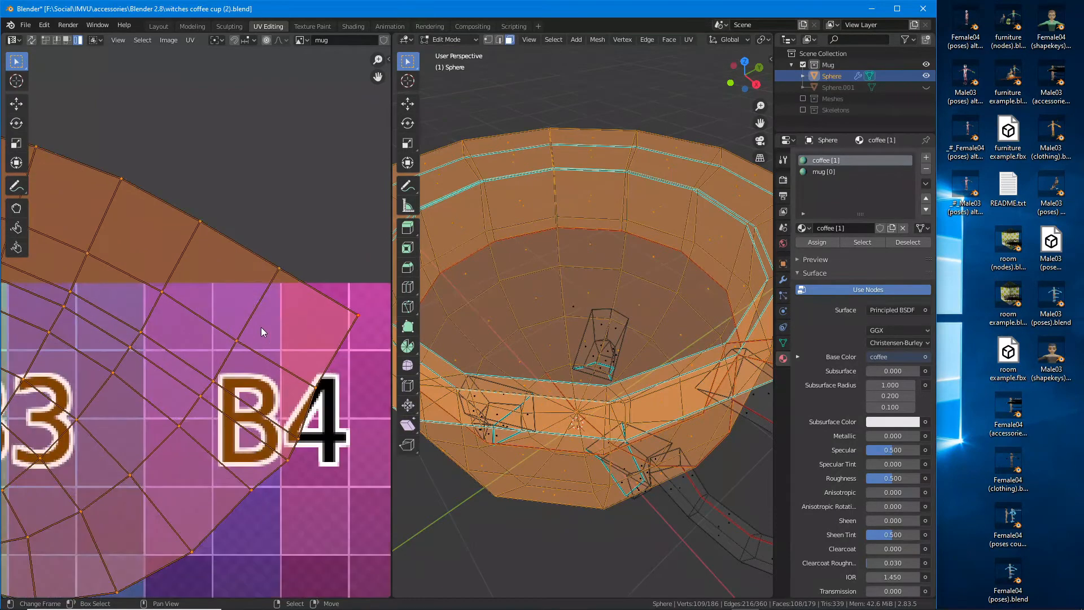
pyautogui.click(46, 40)
pyautogui.rightClick(355, 314)
pyautogui.press('g')
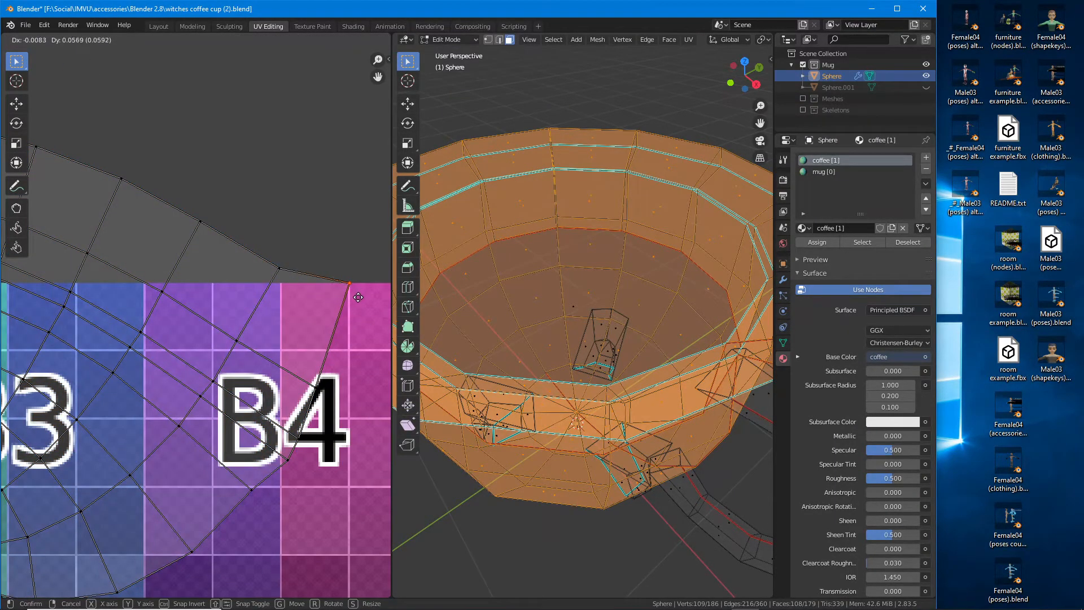
pyautogui.click(359, 295)
# Step: Move the next three vertices along the fan's right end onto the vertical grid line directly below the corner vertex
pyautogui.rightClick(310, 393)
pyautogui.press('g')
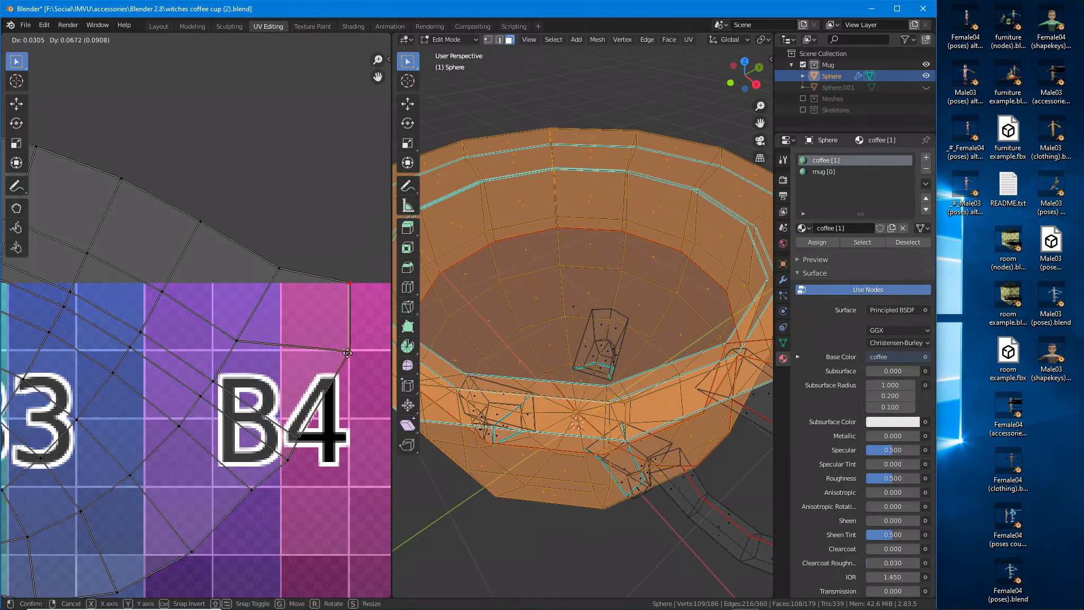
pyautogui.click(345, 370)
pyautogui.rightClick(300, 437)
pyautogui.press('g')
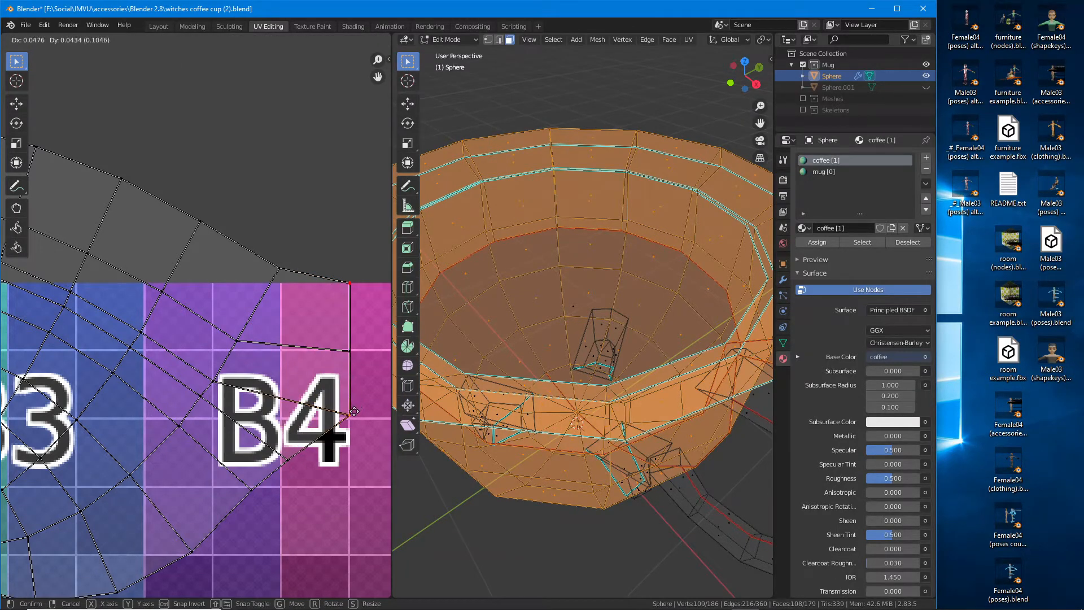
pyautogui.click(353, 418)
pyautogui.rightClick(290, 461)
pyautogui.press('g')
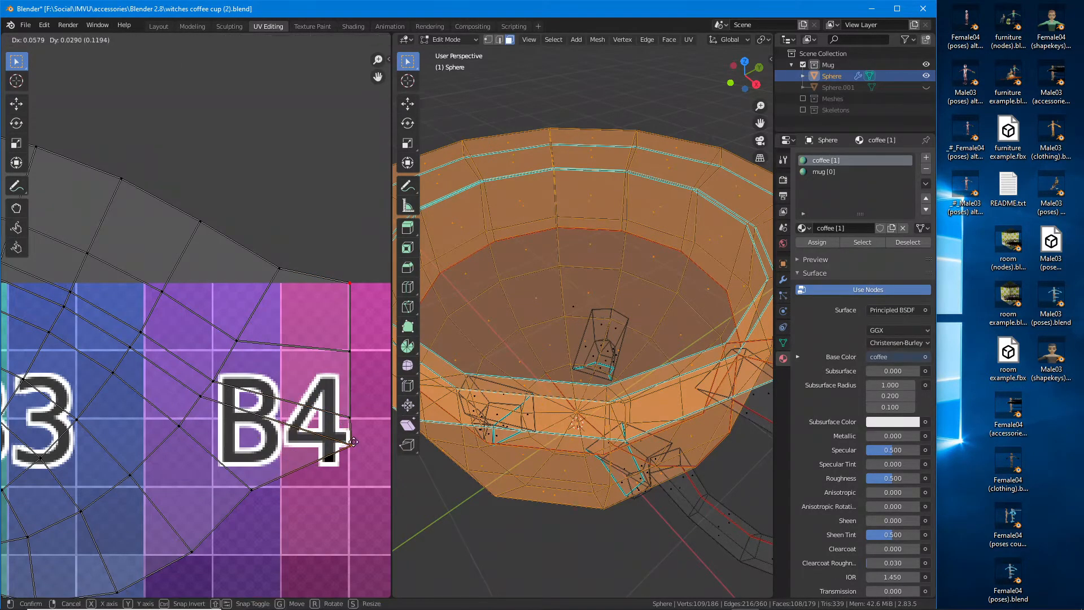
pyautogui.click(355, 445)
# Step: Continue the straight column down the same grid line with the following three border vertices, spacing them about one grid square apart
pyautogui.moveTo(292, 410); pyautogui.dragTo(249, 277, button='middle')
pyautogui.press('g')
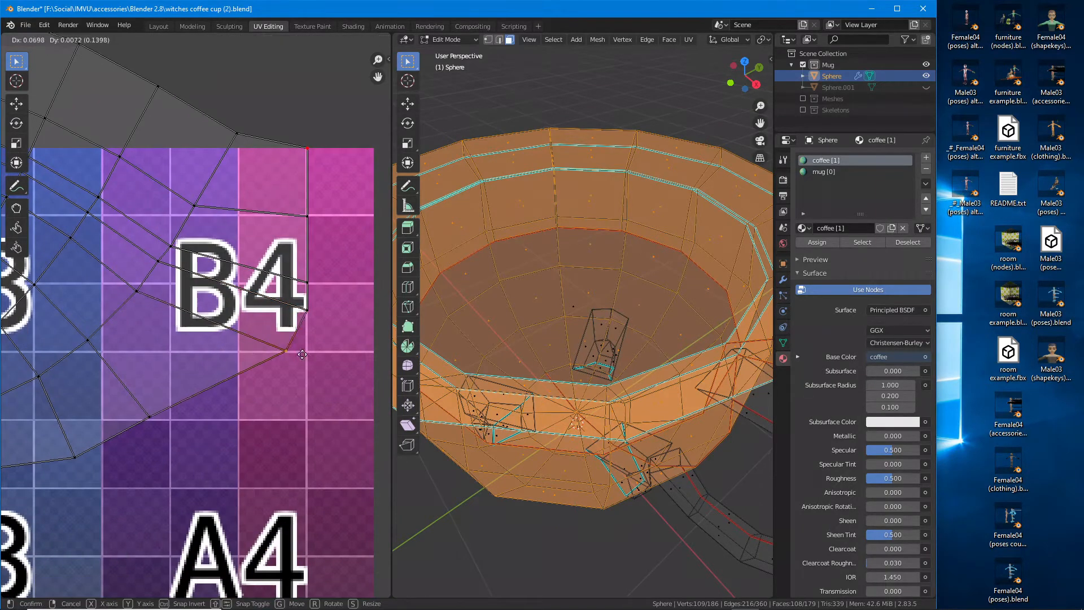
pyautogui.click(314, 360)
pyautogui.click(171, 422)
pyautogui.press('g')
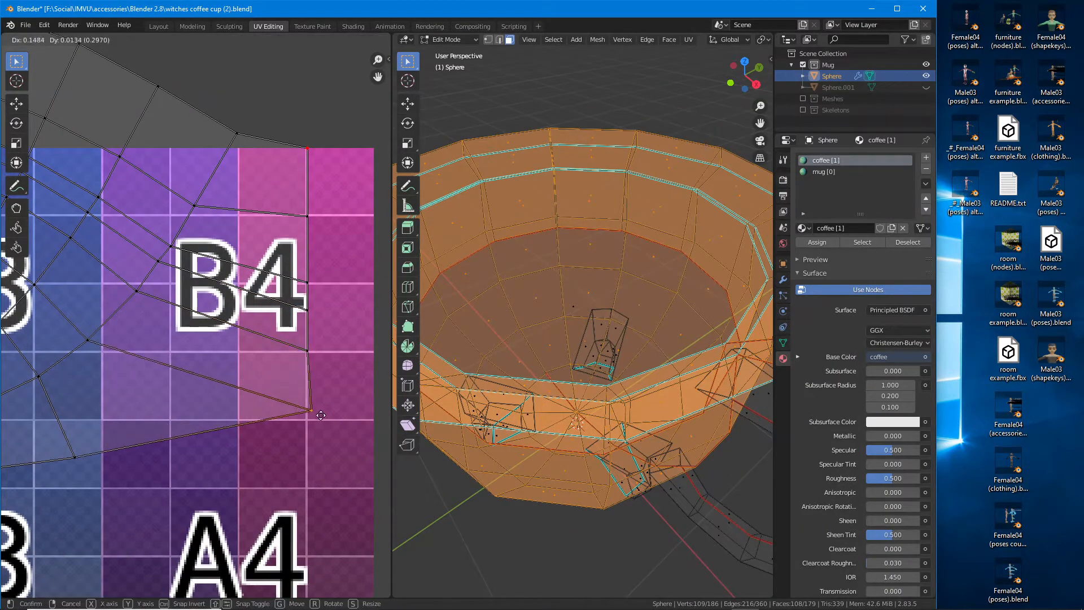
pyautogui.click(314, 423)
pyautogui.moveTo(75, 451); pyautogui.dragTo(87, 377, button='middle')
pyautogui.rightClick(88, 379)
pyautogui.press('g')
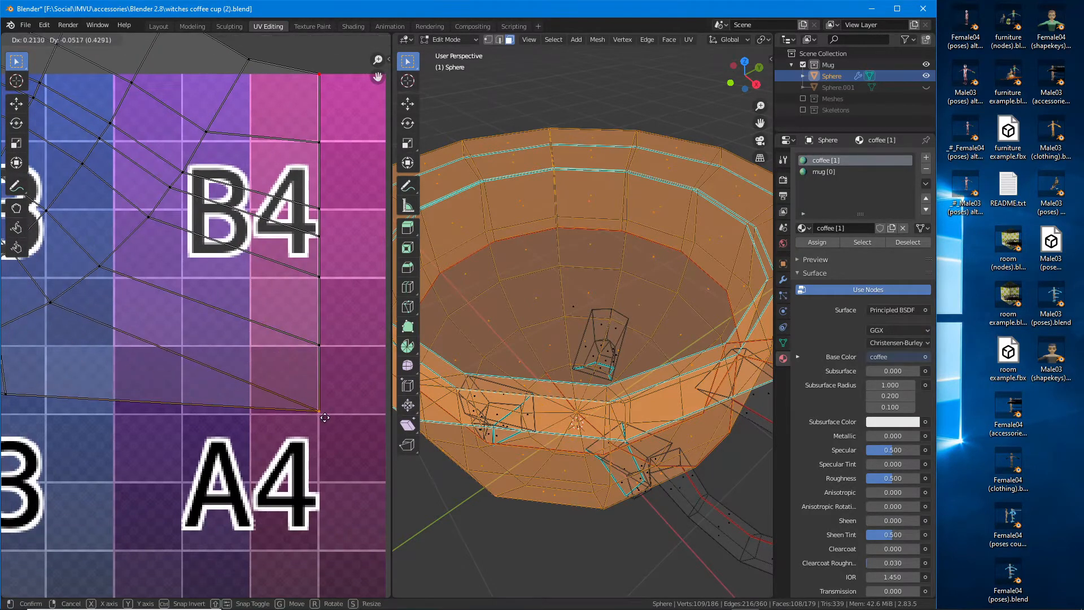
pyautogui.click(324, 417)
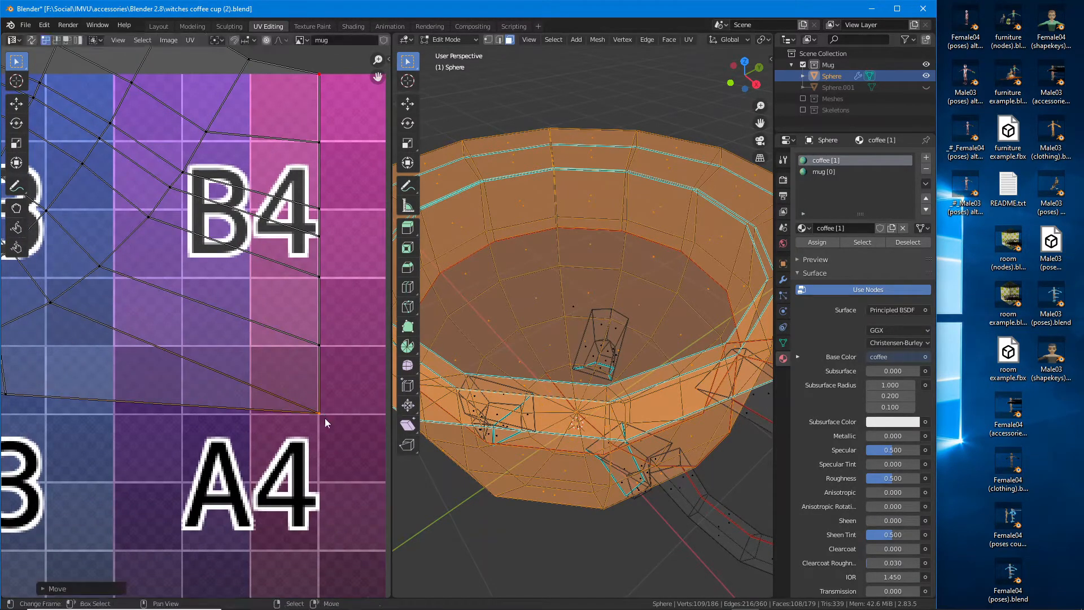
# Step: Select the straightened column of border vertices at the fan's right end and pin them
pyautogui.rightClick(323, 139)
pyautogui.keyDown('shift'); pyautogui.rightClick(323, 205); pyautogui.keyUp('shift')
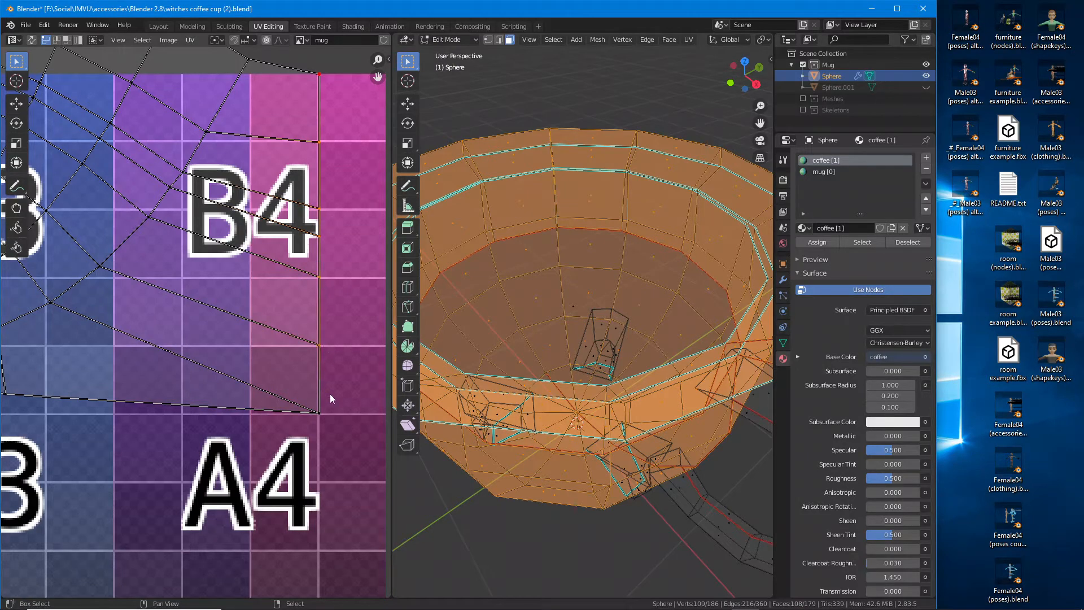
pyautogui.press('p')
# Step: Hide the faces at the fan's left-end border vertex and reveal all hidden geometry
pyautogui.moveTo(161, 381); pyautogui.dragTo(193, 408, button='middle')
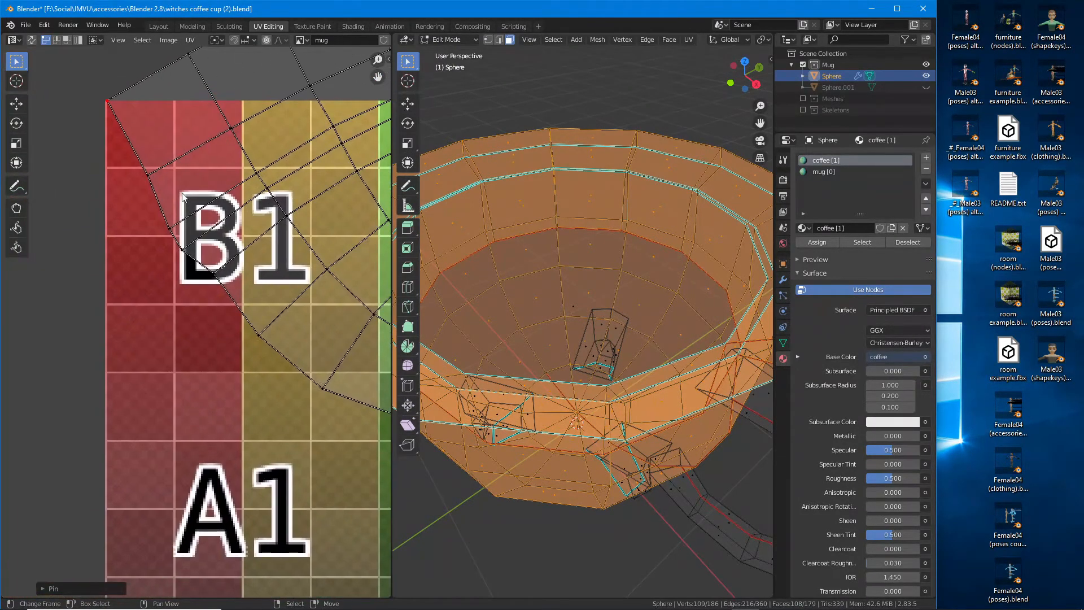
pyautogui.rightClick(158, 173)
pyautogui.press('h')
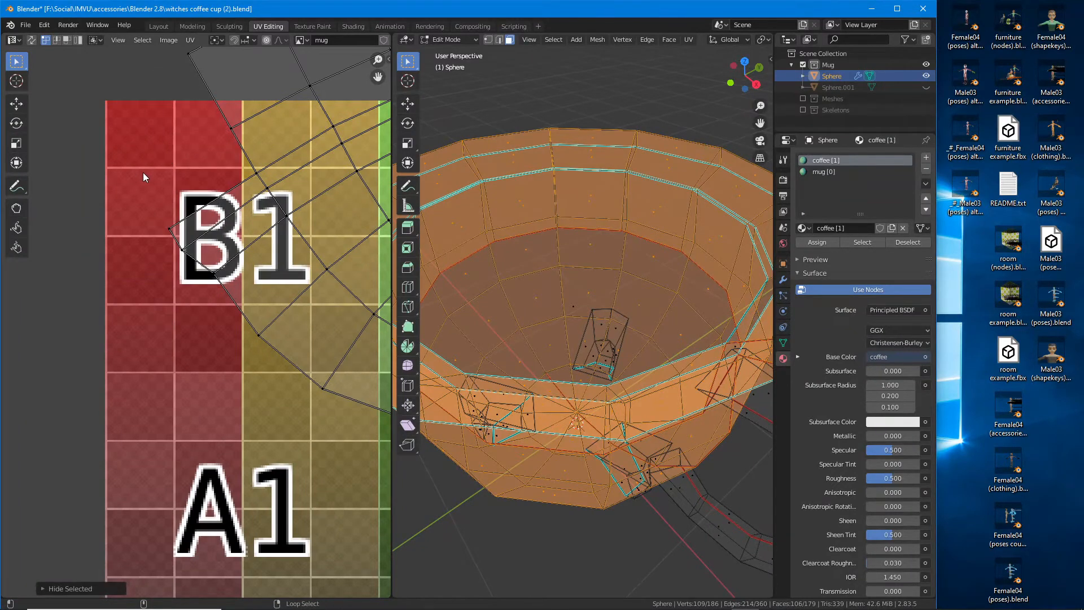
pyautogui.hotkey('alt', 'h')
# Step: Using UV island selection, hide the handle island and the large polygon island covering the grid's lower row
pyautogui.scroll(-4, 256, 313)
pyautogui.moveTo(154, 287); pyautogui.dragTo(153, 287, button='middle')
pyautogui.rightClick(125, 286)
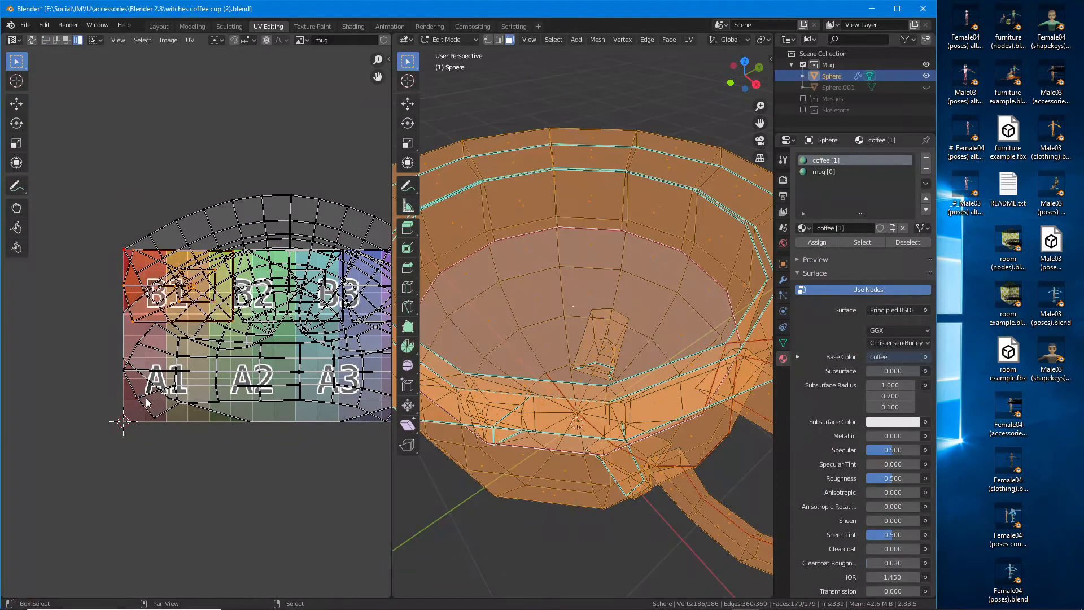
pyautogui.hotkey('ctrl', 'l')
pyautogui.press('h')
pyautogui.moveTo(313, 398); pyautogui.dragTo(191, 407, button='middle')
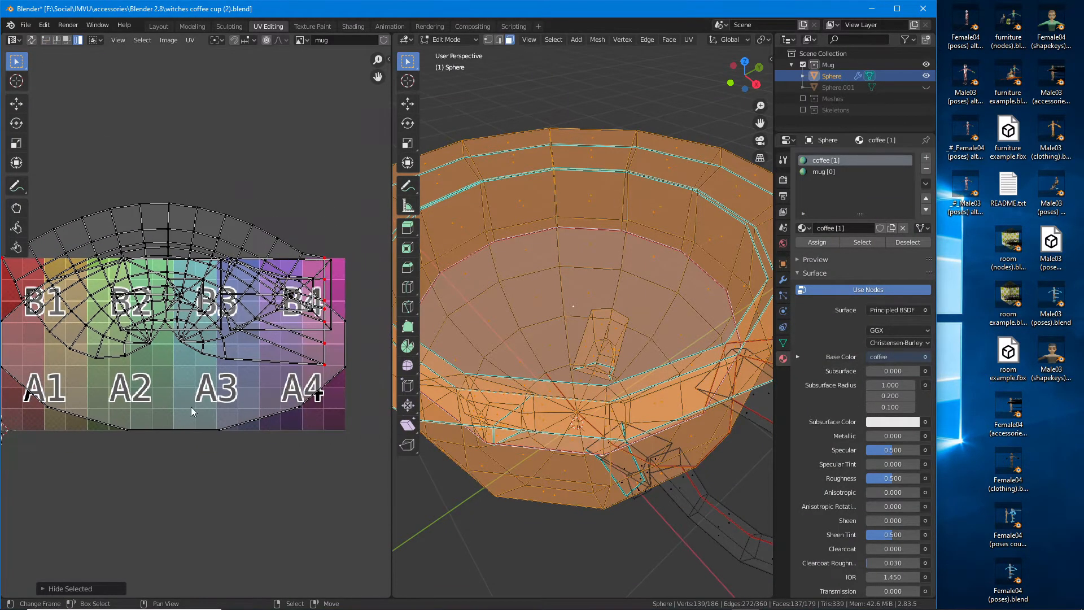
pyautogui.rightClick(190, 407)
pyautogui.press('h')
# Step: Hide the remaining islands overlapping the B4 area and the B2–B3 area, keeping only the mug body's fan island
pyautogui.rightClick(289, 357)
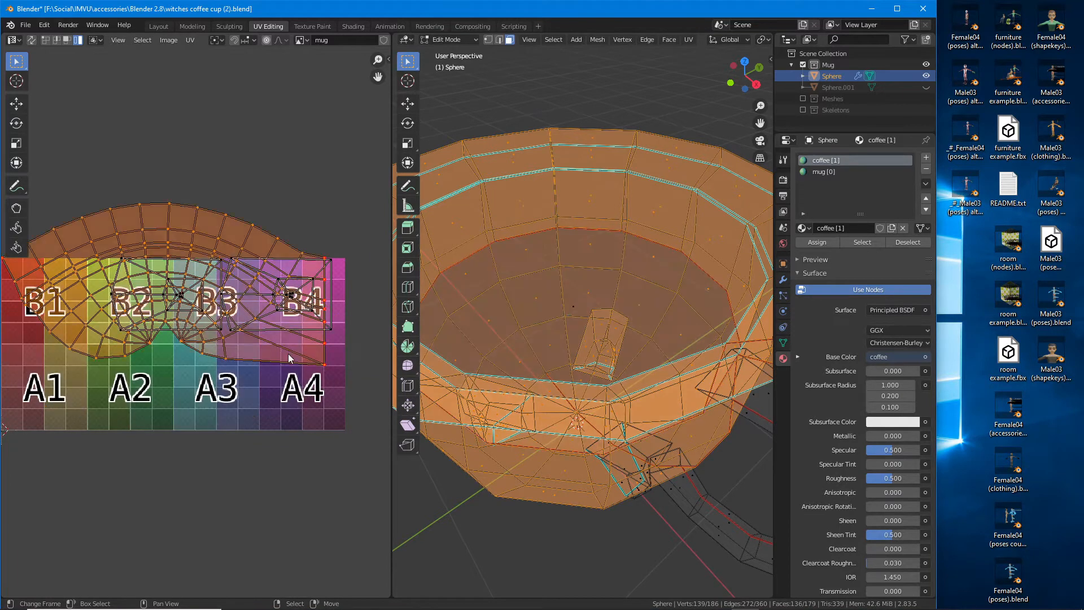
pyautogui.rightClick(331, 315)
pyautogui.press('h')
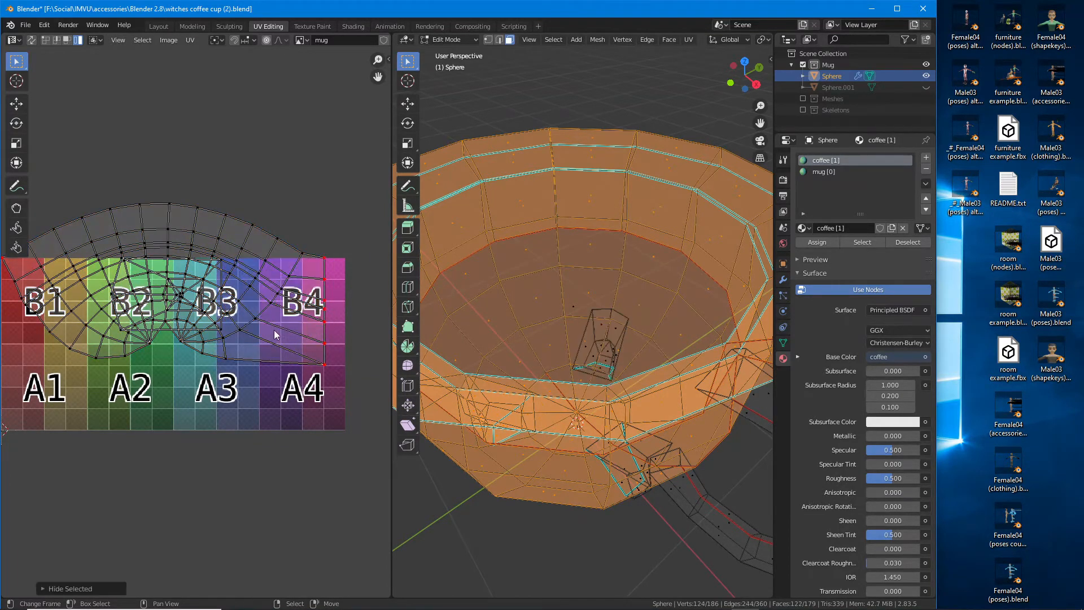
pyautogui.moveTo(146, 347); pyautogui.dragTo(163, 351, button='middle')
pyautogui.scroll(1, 166, 347)
pyautogui.rightClick(180, 336)
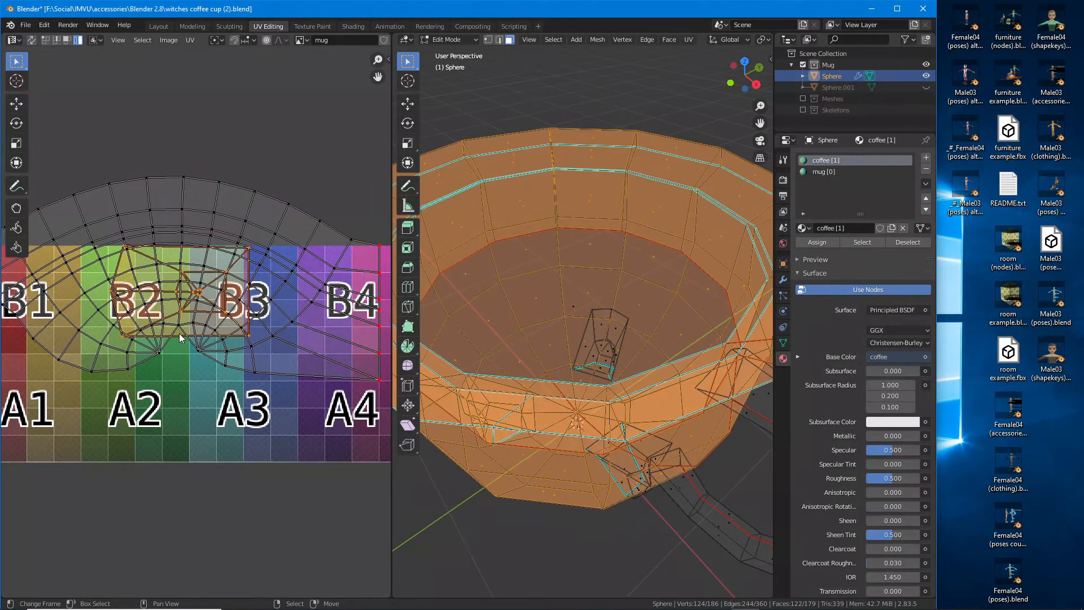
pyautogui.press('h')
# Step: In UV vertex selection, move the first four border vertices below the fan's left corner onto the grid's left edge
pyautogui.scroll(3, 179, 333)
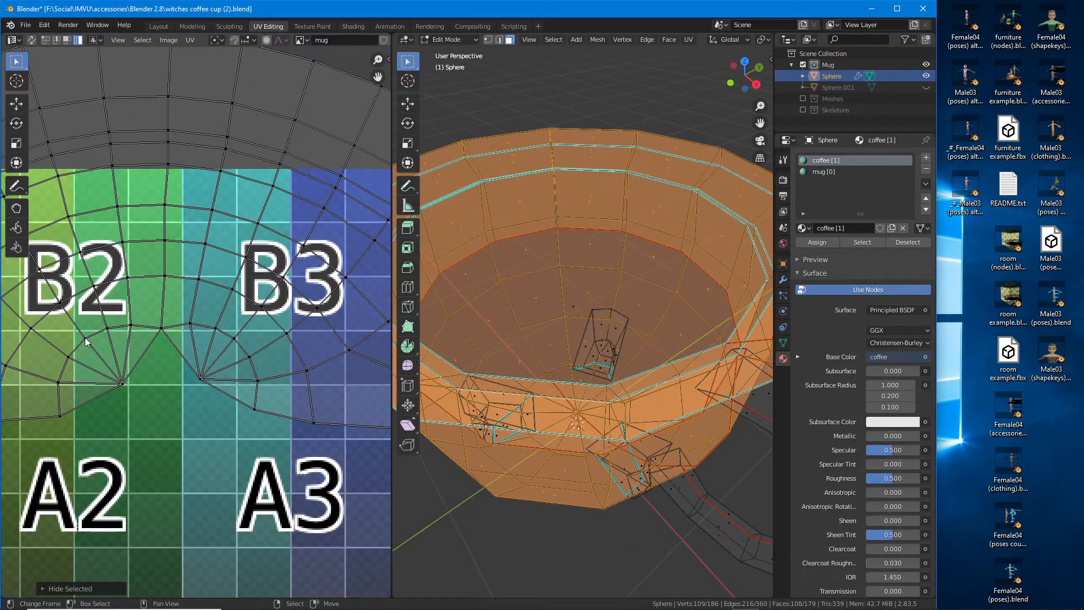
pyautogui.moveTo(130, 322); pyautogui.dragTo(210, 345, button='middle')
pyautogui.press('1')
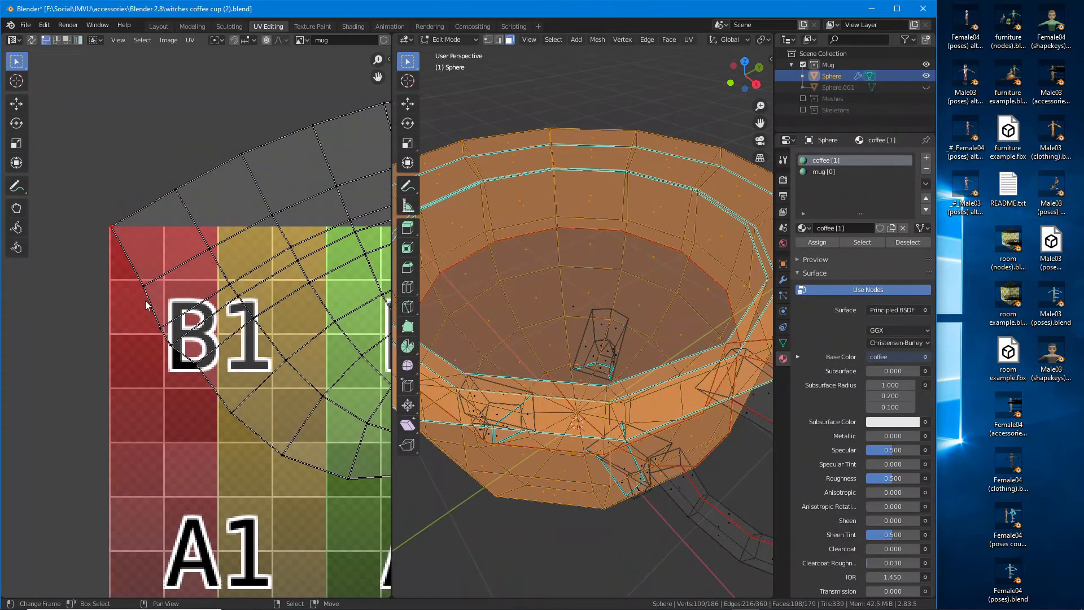
pyautogui.press('g')
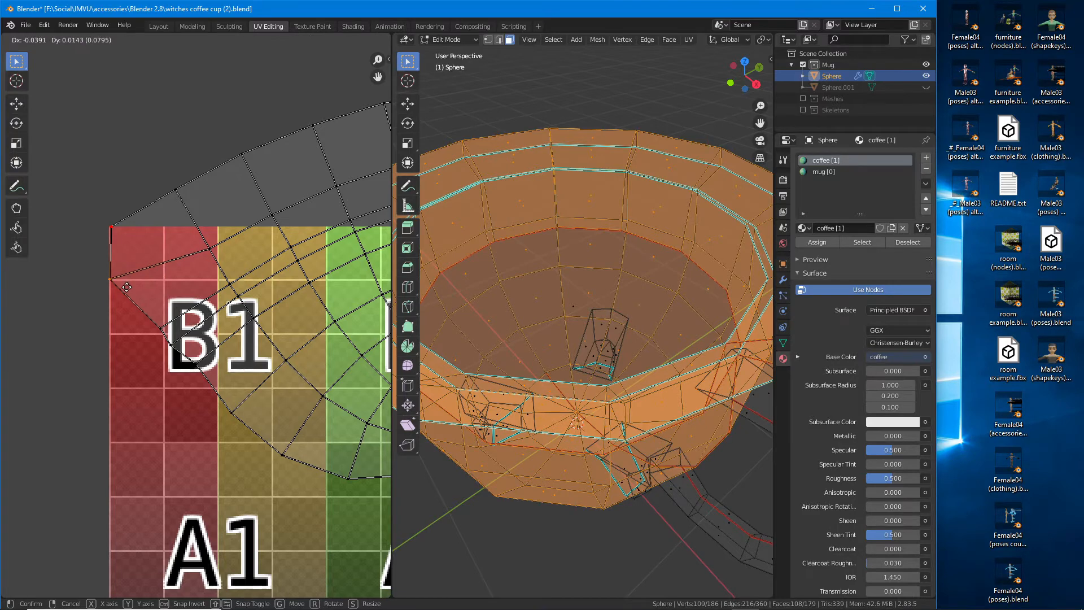
pyautogui.click(117, 236)
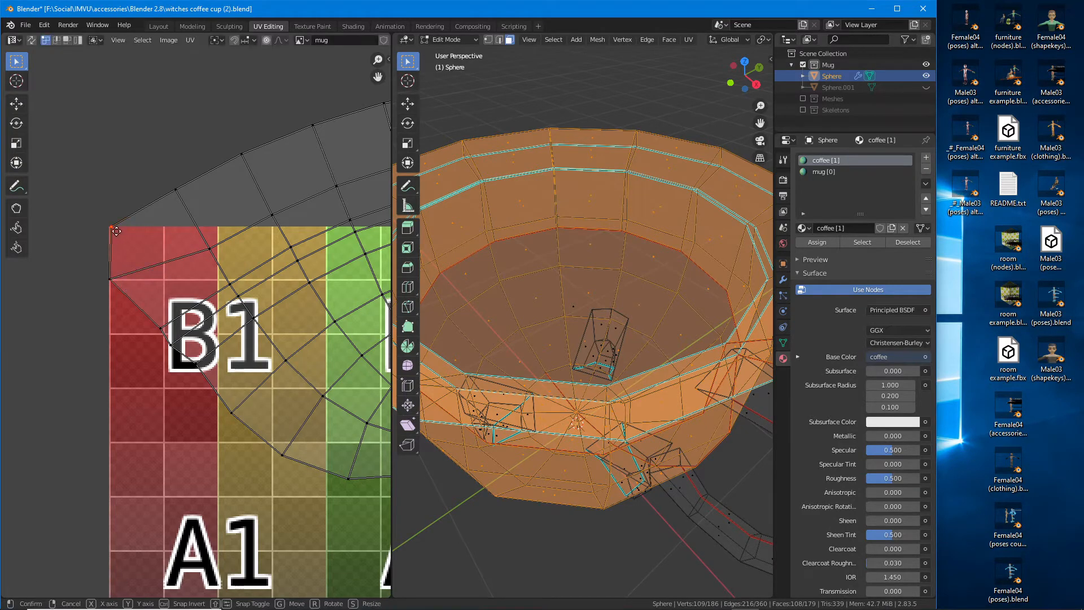
pyautogui.click(161, 330)
pyautogui.press('g')
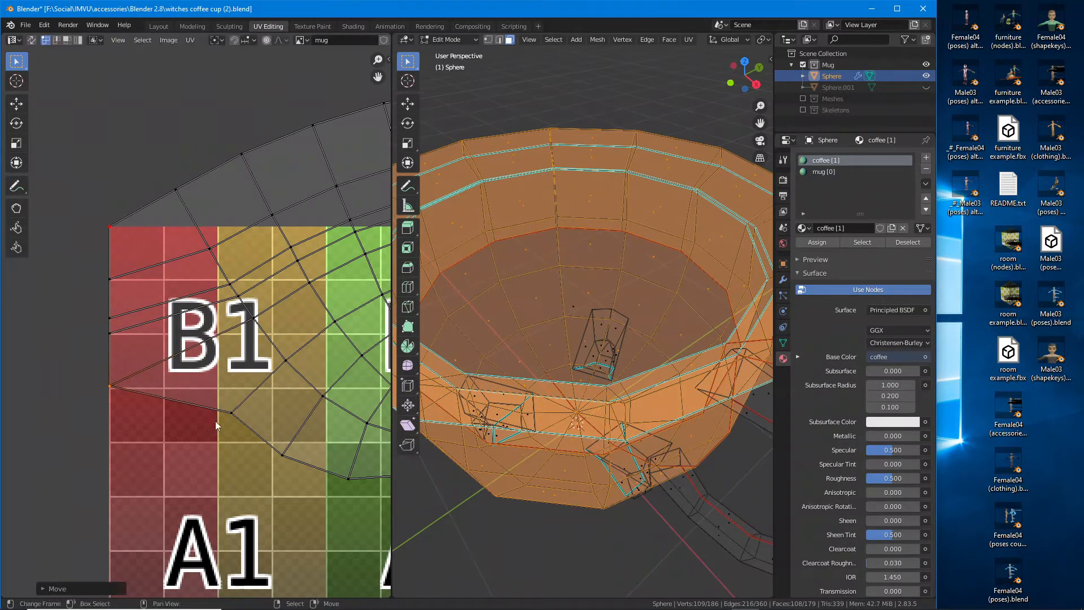
# Step: Continue the column down the grid's left edge with the last two border vertices, spacing them one grid square apart
pyautogui.click(104, 450)
pyautogui.moveTo(250, 467); pyautogui.dragTo(279, 298, button='middle')
pyautogui.press('g')
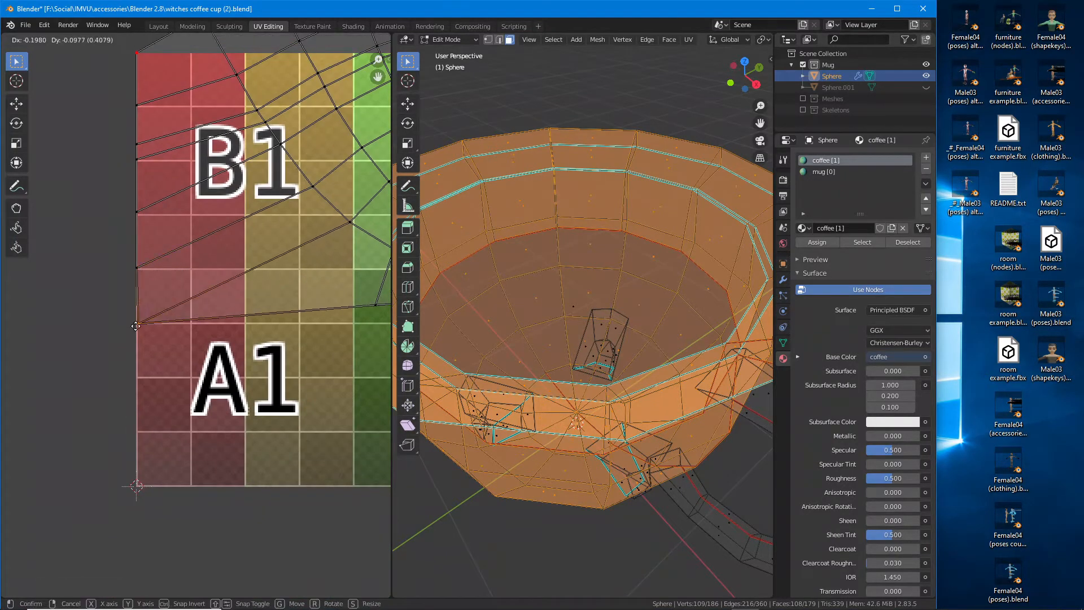
pyautogui.click(135, 329)
# Step: Pin the straightened column of vertices on the grid's left edge and unwrap the mug body again
pyautogui.moveTo(149, 265); pyautogui.dragTo(167, 347, button='middle')
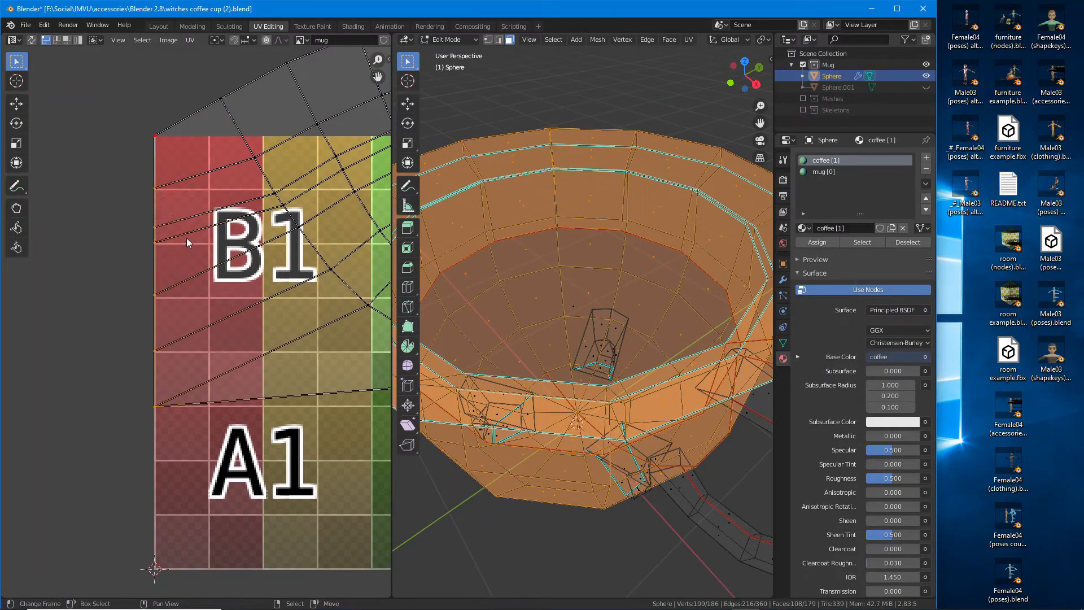
pyautogui.press('p')
pyautogui.scroll(-4, 225, 307)
pyautogui.moveTo(287, 311); pyautogui.dragTo(145, 321, button='middle')
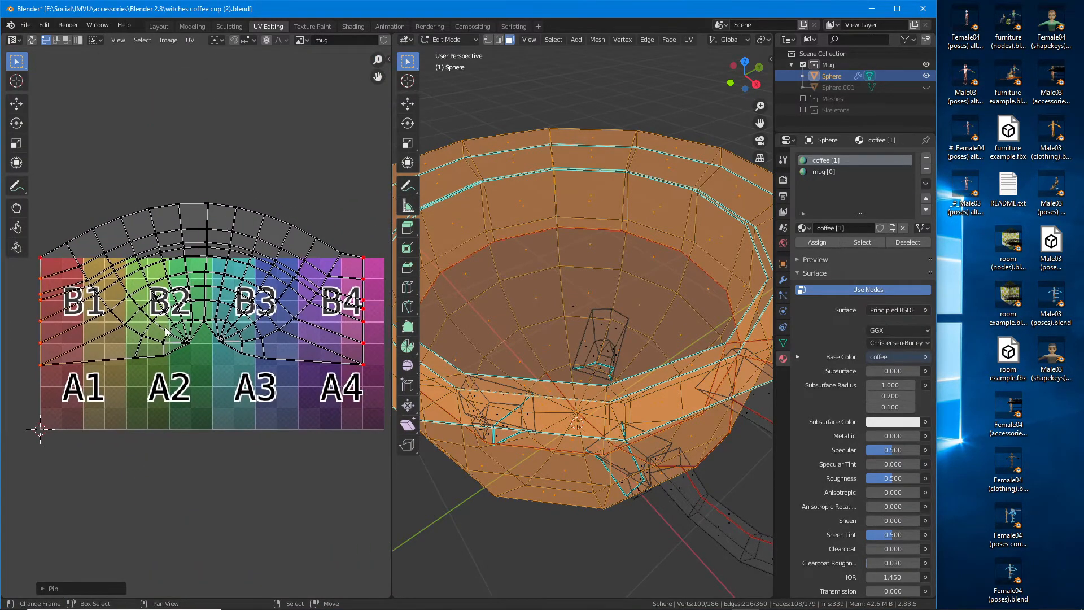
pyautogui.press('u')
pyautogui.click(167, 326)
# Step: Move the upper border vertices over B1 and B2 up onto the grid's top edge, working from the left corner inward
pyautogui.scroll(2, 195, 336)
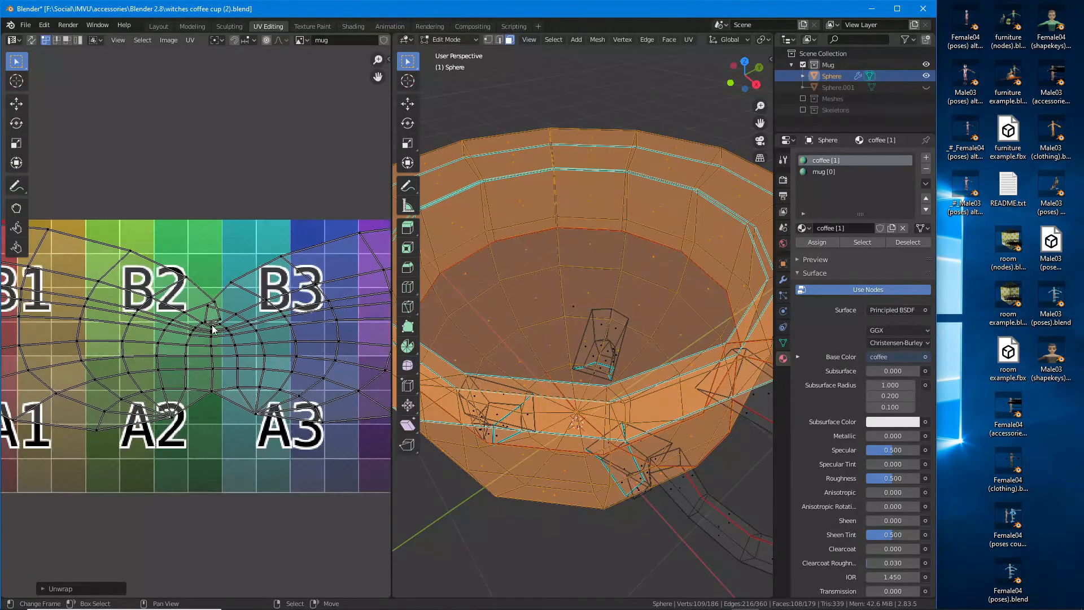
pyautogui.rightClick(212, 301)
pyautogui.moveTo(144, 301); pyautogui.dragTo(267, 345, button='middle')
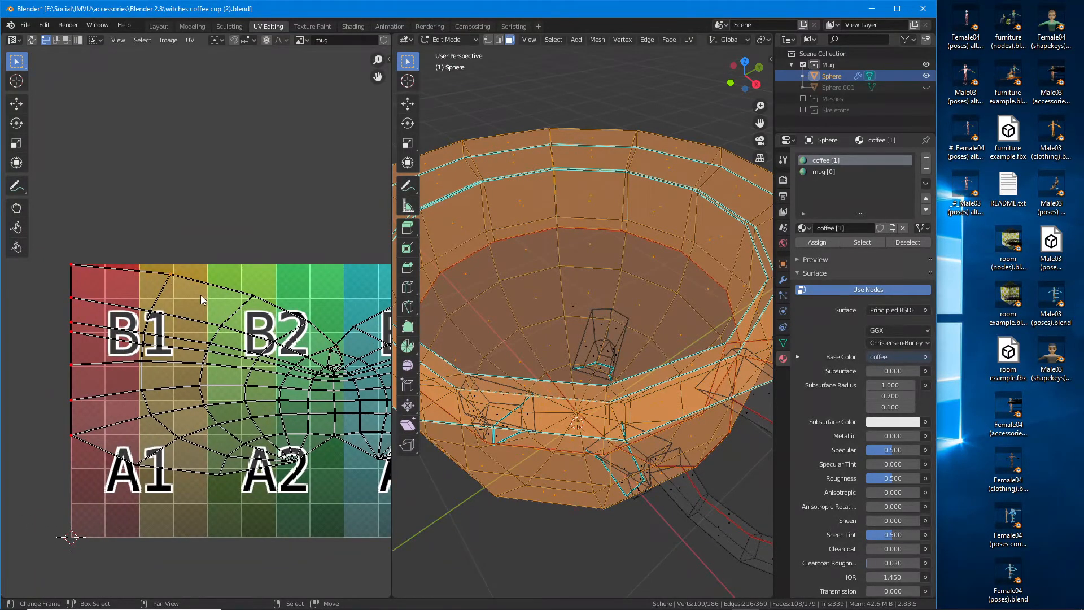
pyautogui.moveTo(200, 297); pyautogui.dragTo(188, 293, button='middle')
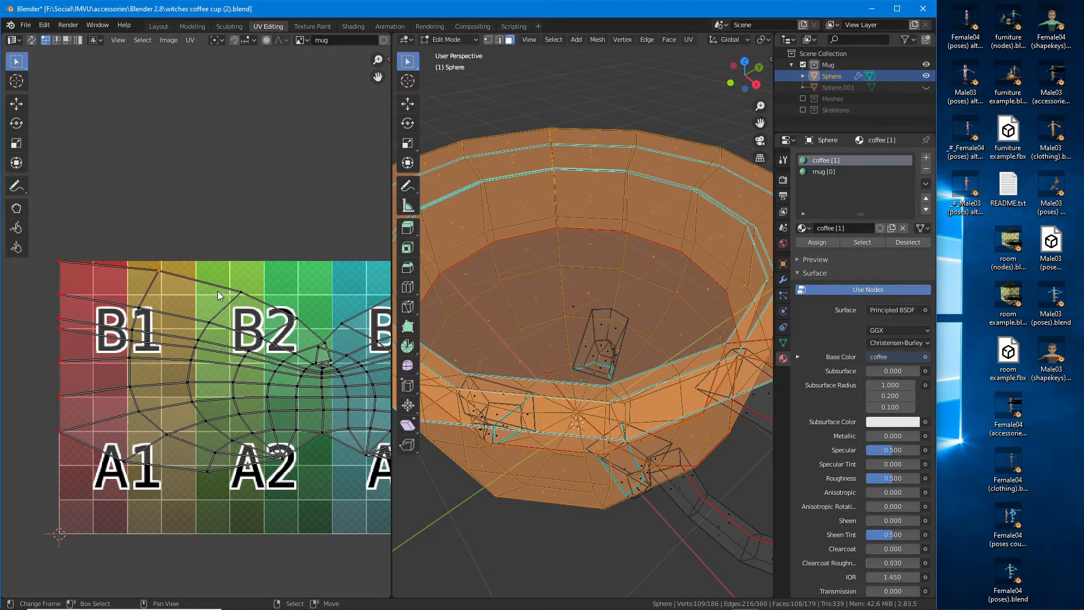
pyautogui.press('g')
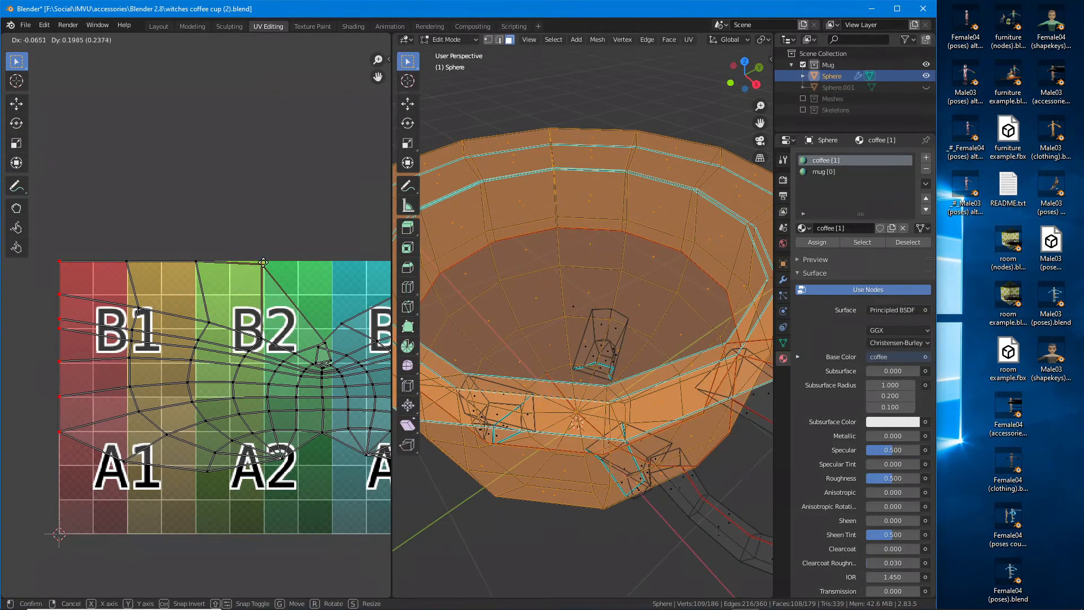
pyautogui.click(250, 249)
pyautogui.moveTo(293, 316); pyautogui.dragTo(172, 318, button='middle')
pyautogui.press('g')
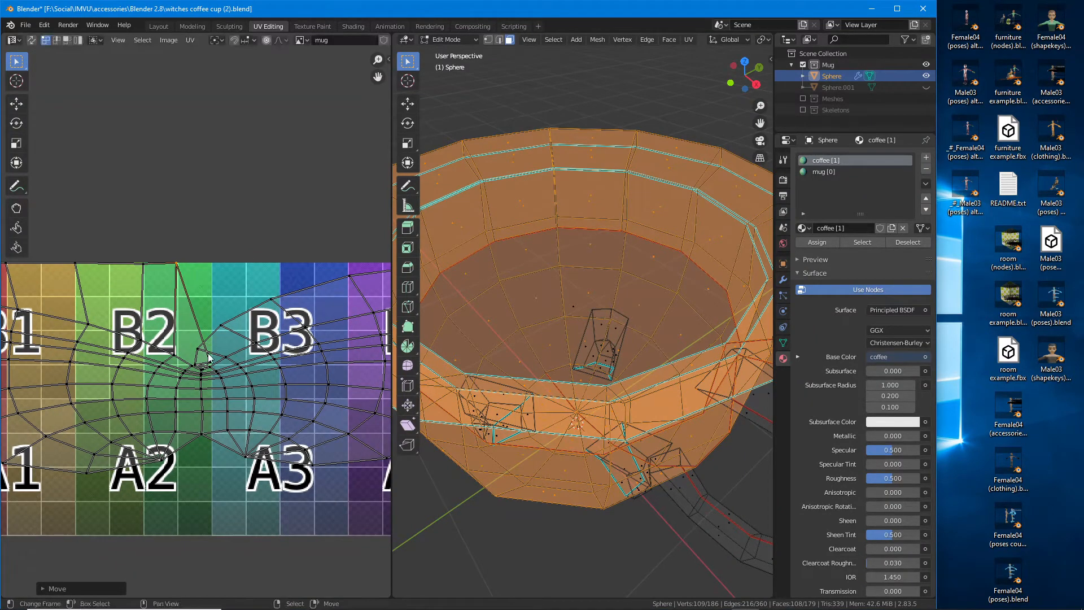
pyautogui.click(197, 258)
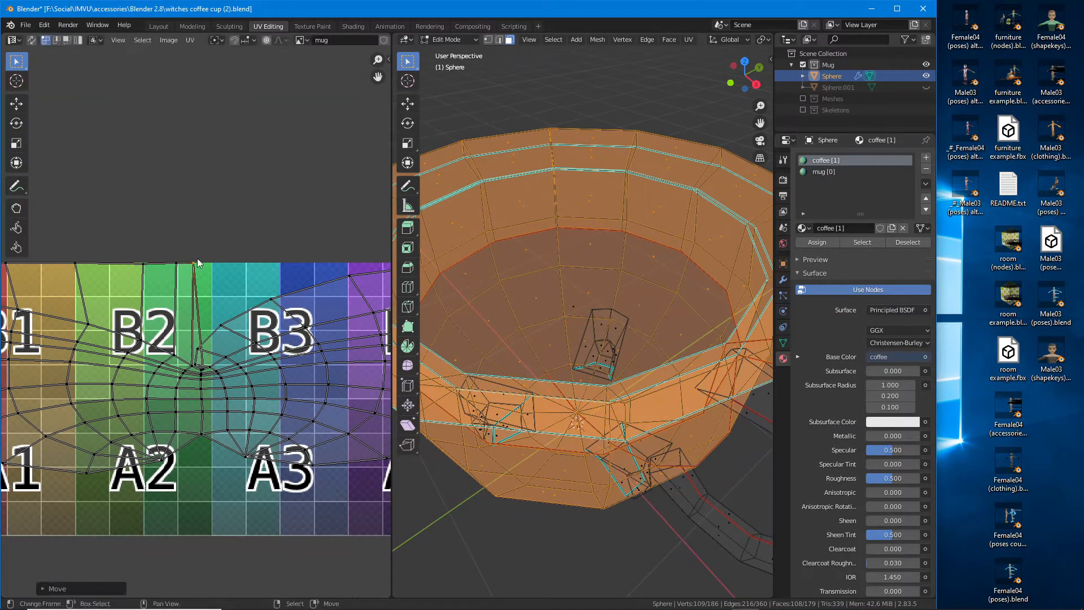
# Step: Move the remaining upper border vertices from the island's centre across B3 to B4 onto the grid's top edge
pyautogui.press('g')
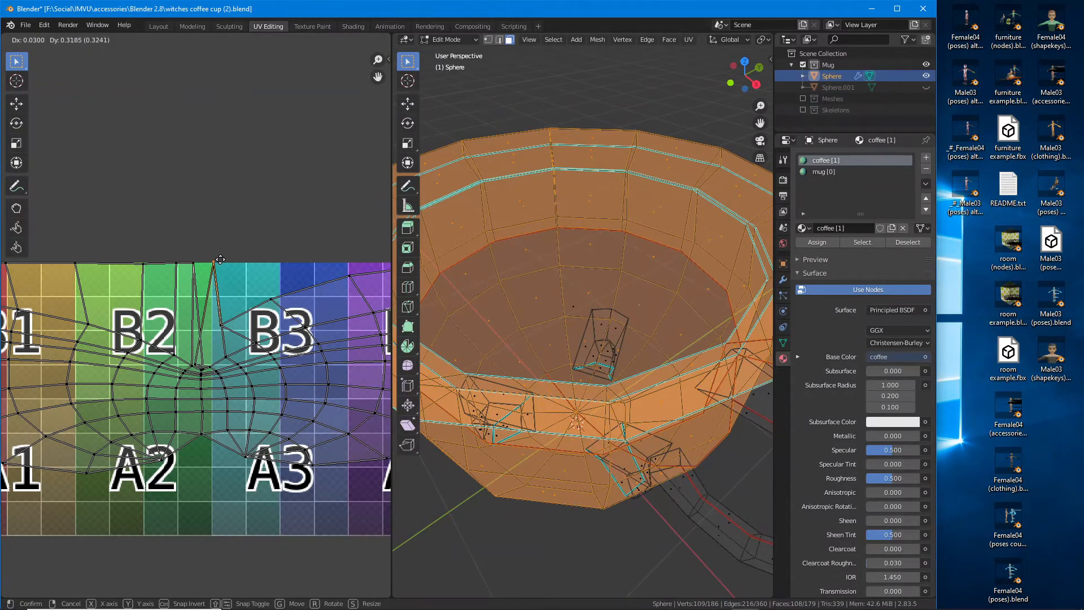
pyautogui.click(201, 354)
pyautogui.press('g')
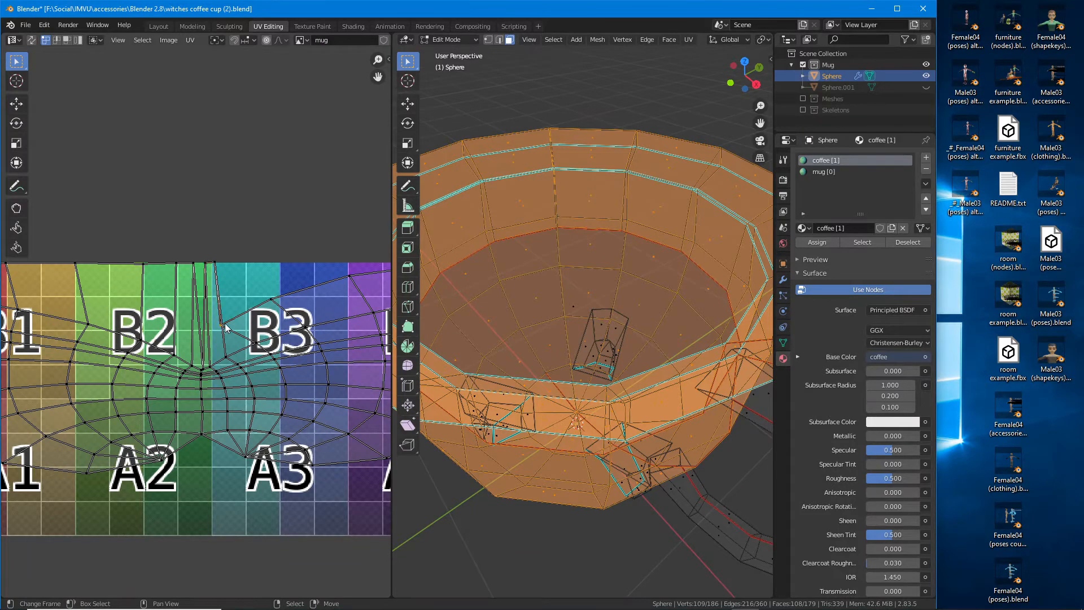
pyautogui.click(260, 265)
pyautogui.press('g')
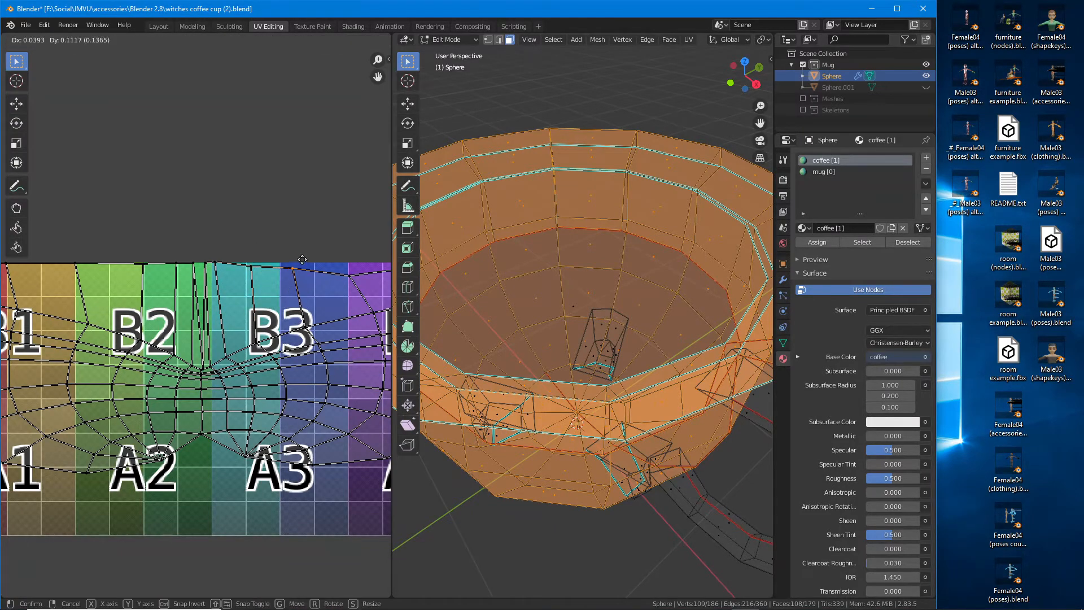
pyautogui.click(303, 259)
pyautogui.moveTo(301, 305); pyautogui.dragTo(202, 353, button='middle')
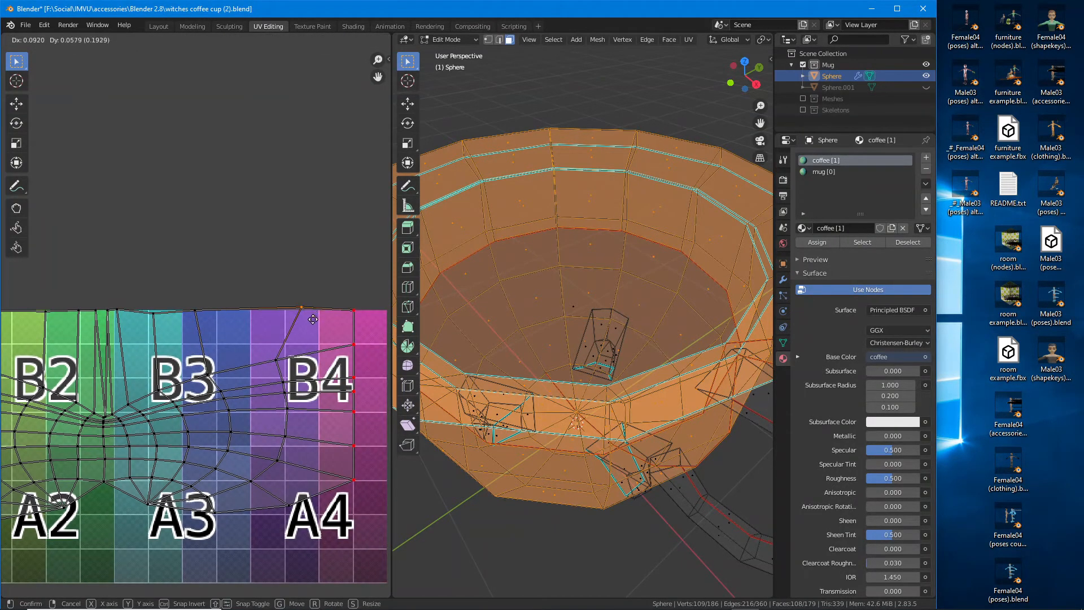
# Step: Select the whole upper border loop, pin its vertices and unwrap the mug body again
pyautogui.keyDown('alt'); pyautogui.rightClick(266, 322); pyautogui.keyUp('alt')
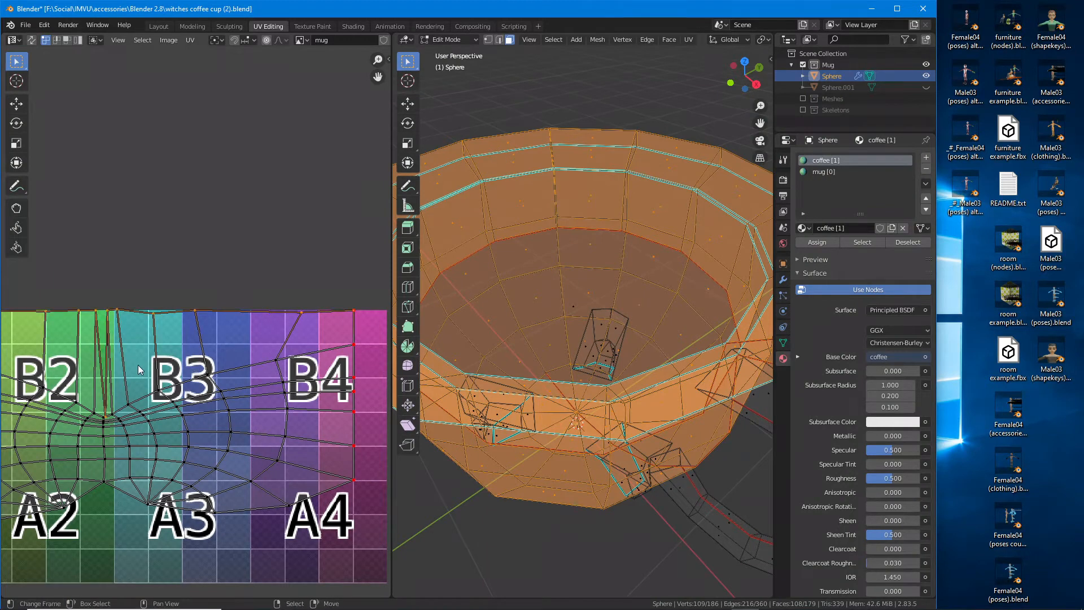
pyautogui.moveTo(61, 372); pyautogui.dragTo(204, 362, button='middle')
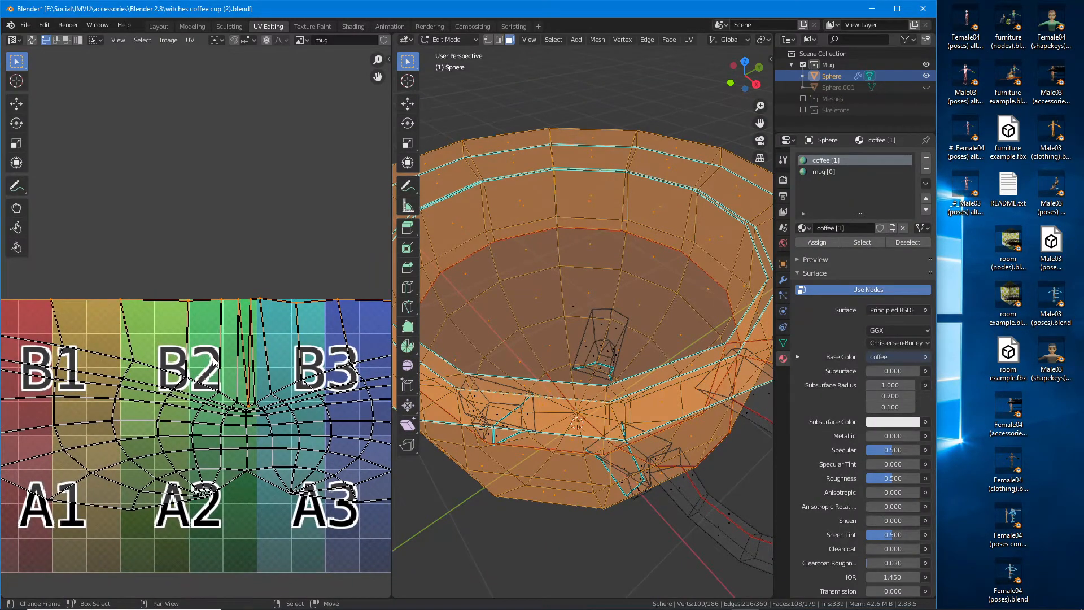
pyautogui.press('p')
pyautogui.scroll(-2, 235, 363)
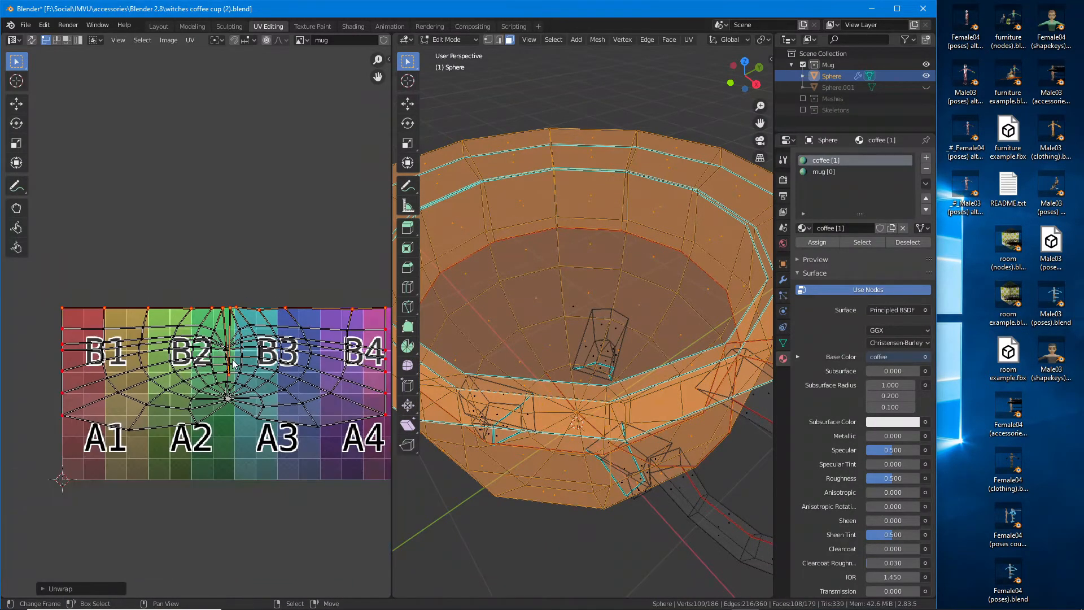
pyautogui.press('e')
# Step: Move the stray border vertex at the island's centre up to the grid's top edge and unwrap the mug body again
pyautogui.scroll(3, 252, 410)
pyautogui.click(253, 449)
pyautogui.press('g')
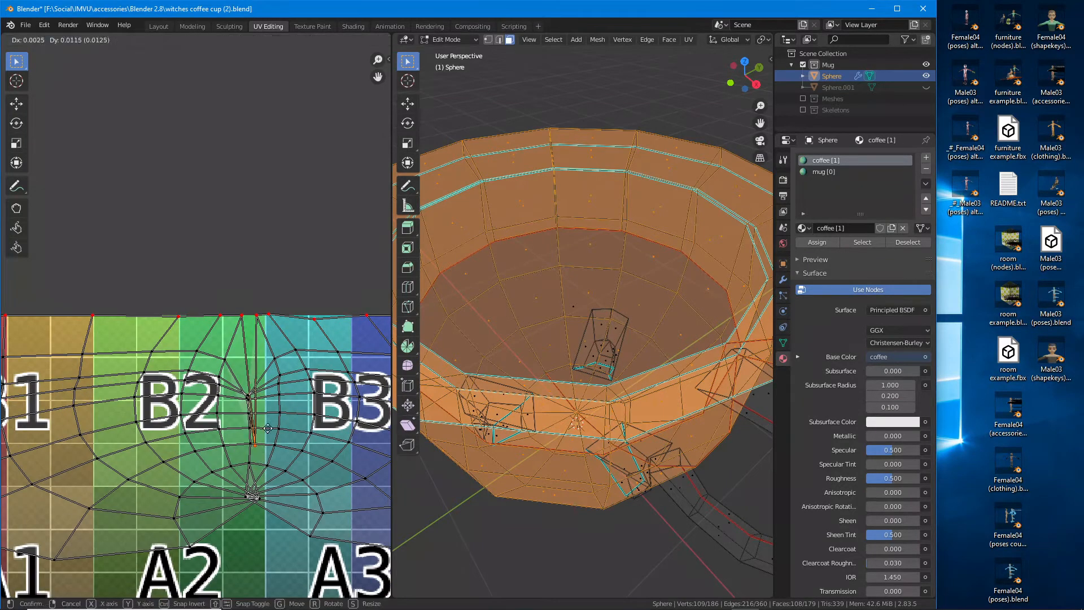
pyautogui.click(254, 319)
pyautogui.press('u')
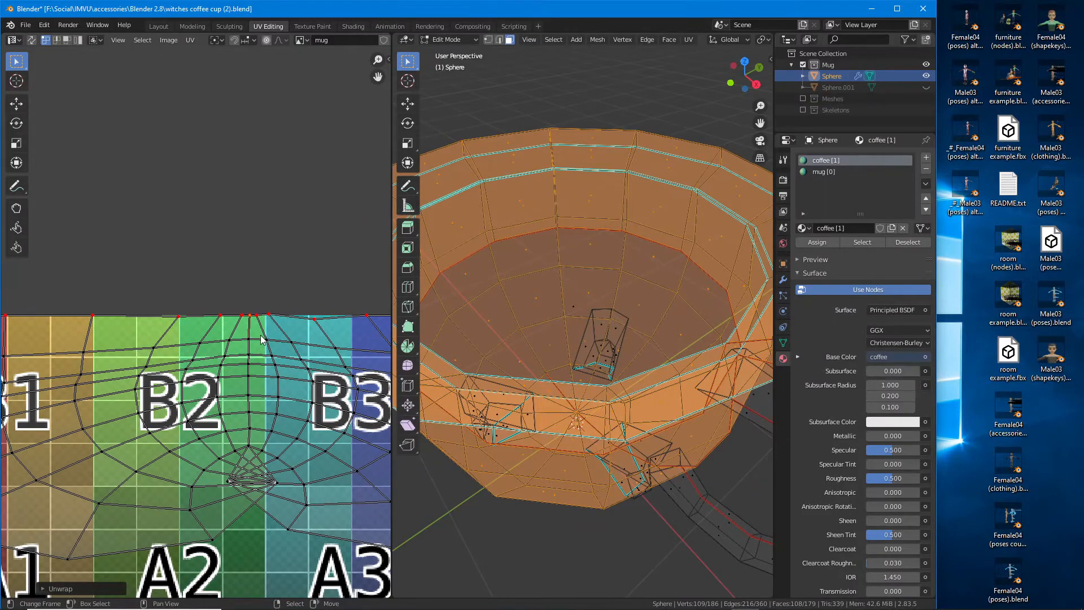
# Step: Show the mug in material preview shading and examine the grid texture from the handle side
pyautogui.scroll(-3, 264, 354)
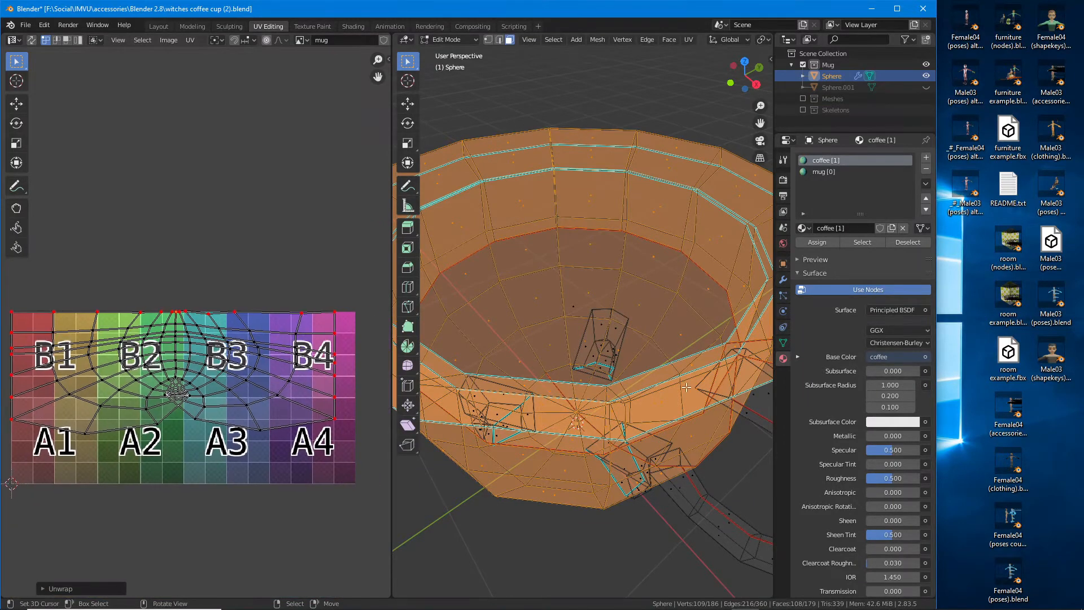
pyautogui.moveTo(741, 41); pyautogui.dragTo(455, 26, button='middle')
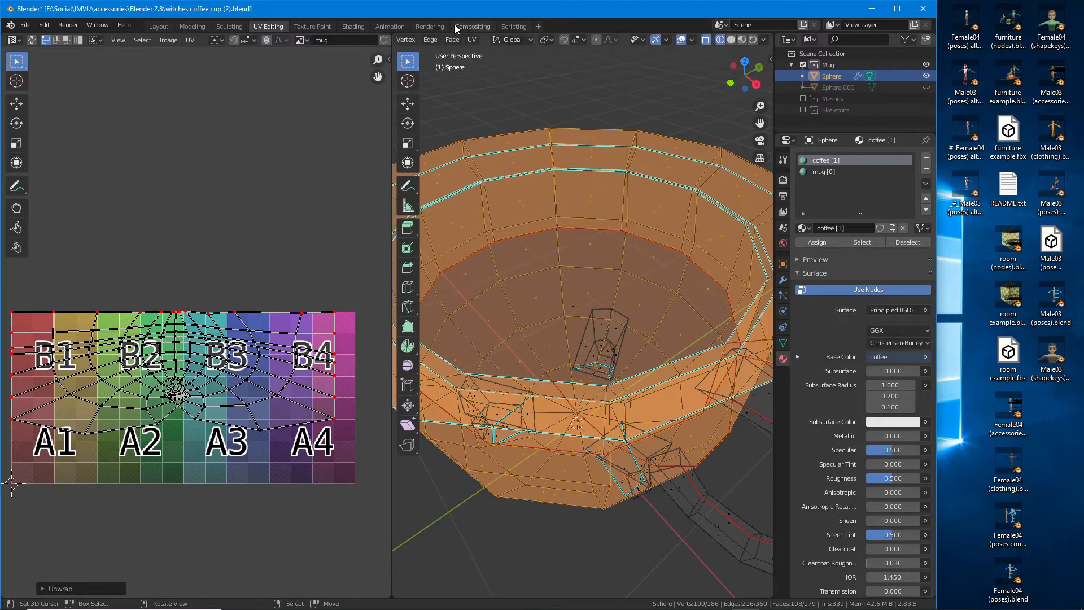
pyautogui.click(742, 39)
pyautogui.moveTo(634, 308); pyautogui.dragTo(580, 346, button='middle')
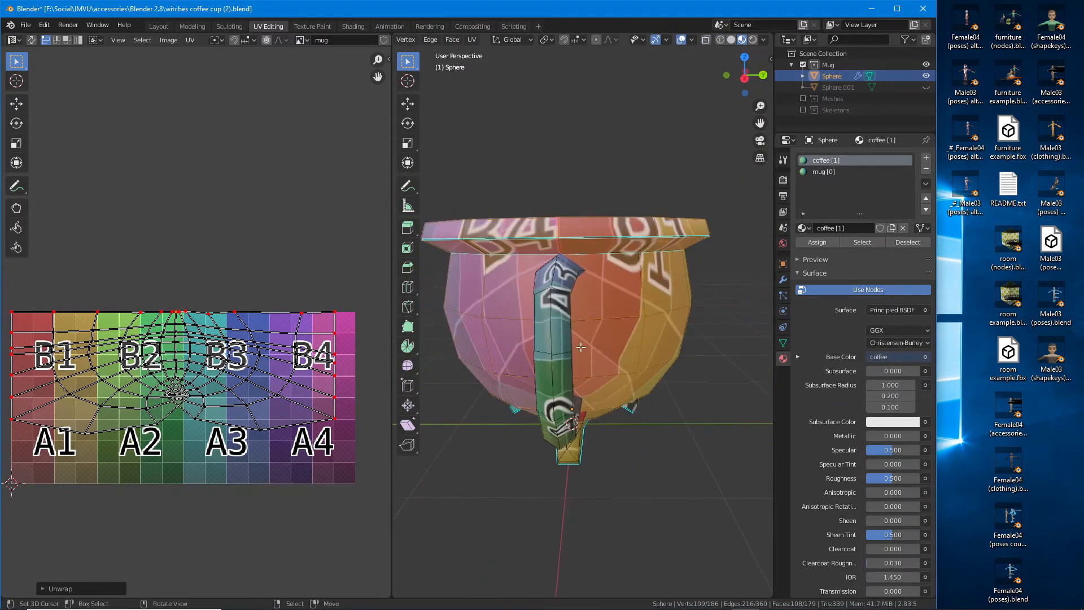
pyautogui.scroll(1, 203, 398)
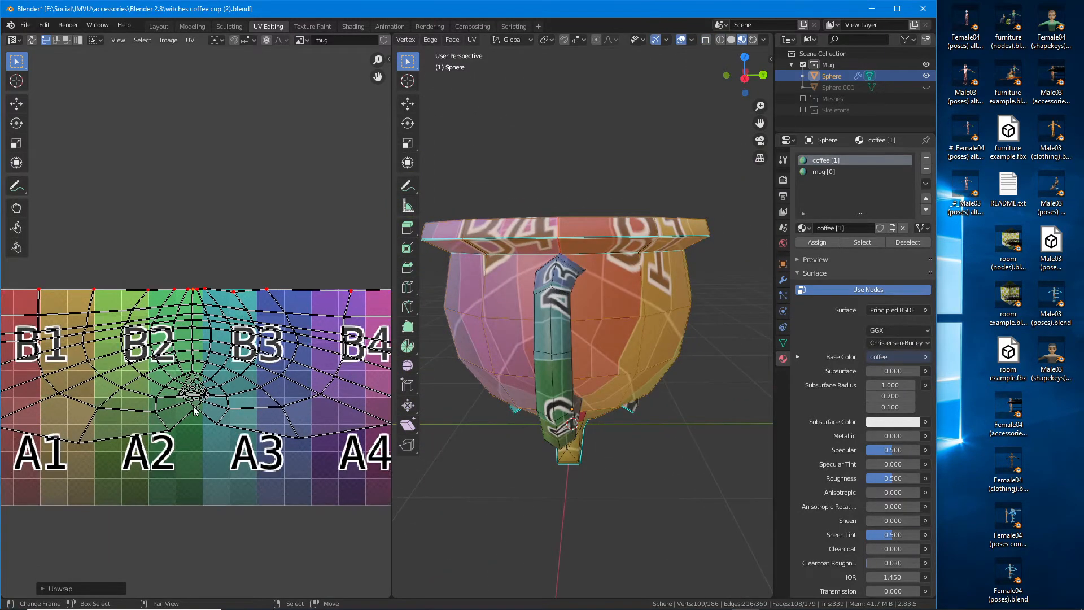
# Step: Move the lower border vertices between A3 and A4 out to the island's right edge, in line with its pinned border column
pyautogui.moveTo(207, 427); pyautogui.dragTo(82, 415, button='middle')
pyautogui.click(179, 431)
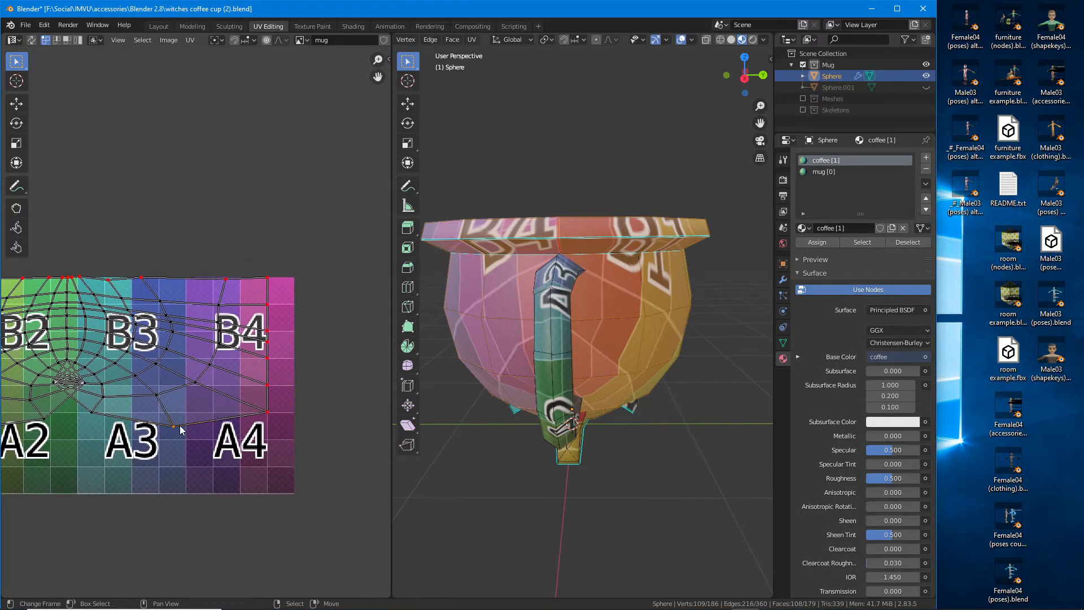
pyautogui.press('g')
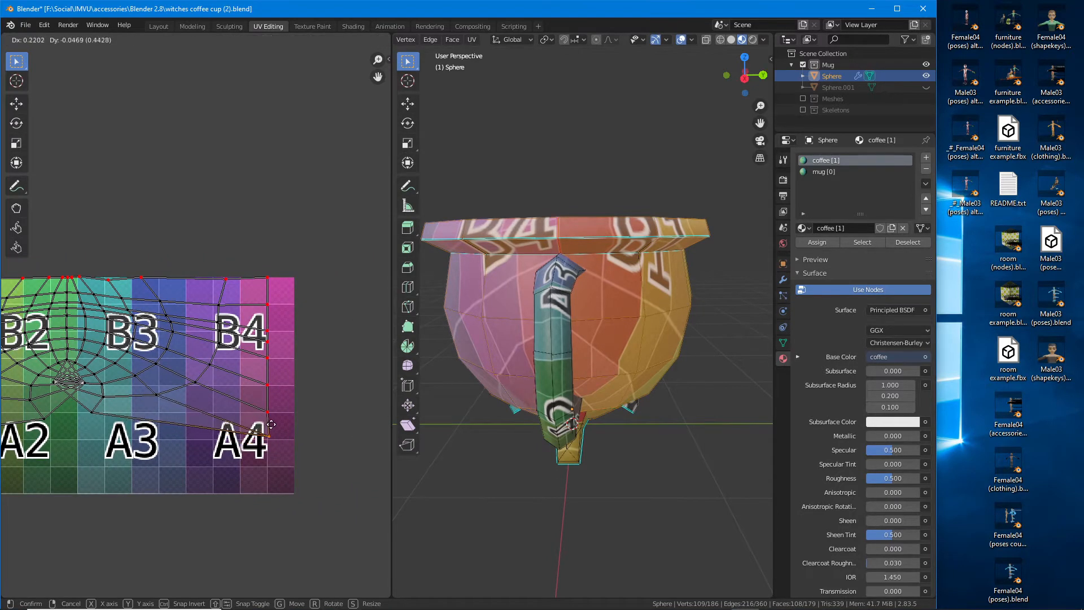
pyautogui.click(269, 427)
pyautogui.moveTo(132, 431); pyautogui.dragTo(186, 391, button='middle')
pyautogui.click(254, 388)
pyautogui.press('g')
pyautogui.click(367, 445)
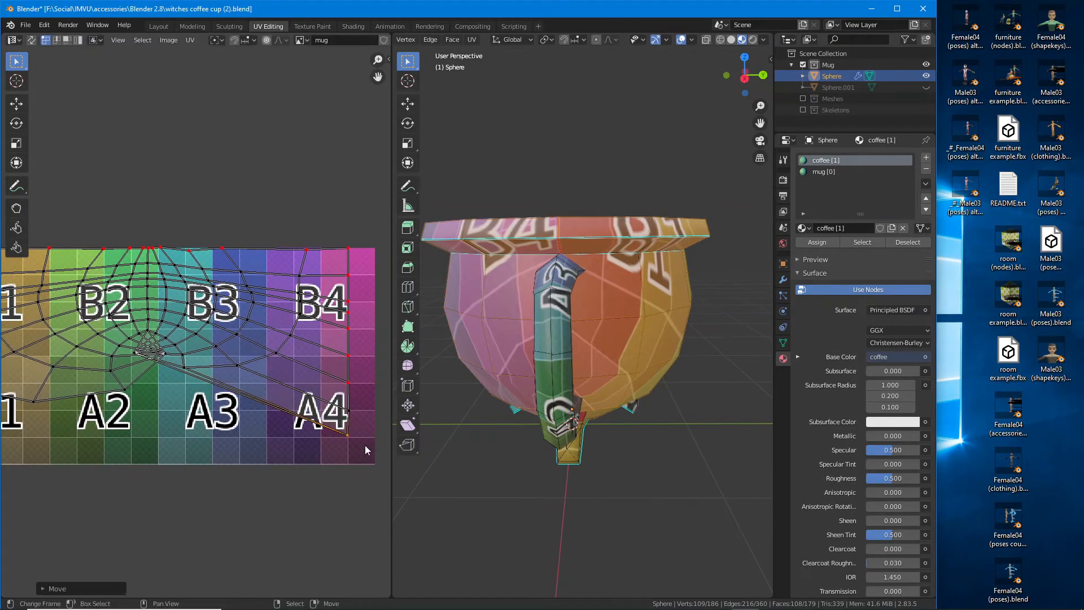
# Step: Move the matching lower corner vertex near A2 out to the island's left edge beside A1 and unwrap the mug body again
pyautogui.moveTo(158, 428); pyautogui.dragTo(346, 441, button='middle')
pyautogui.press('g')
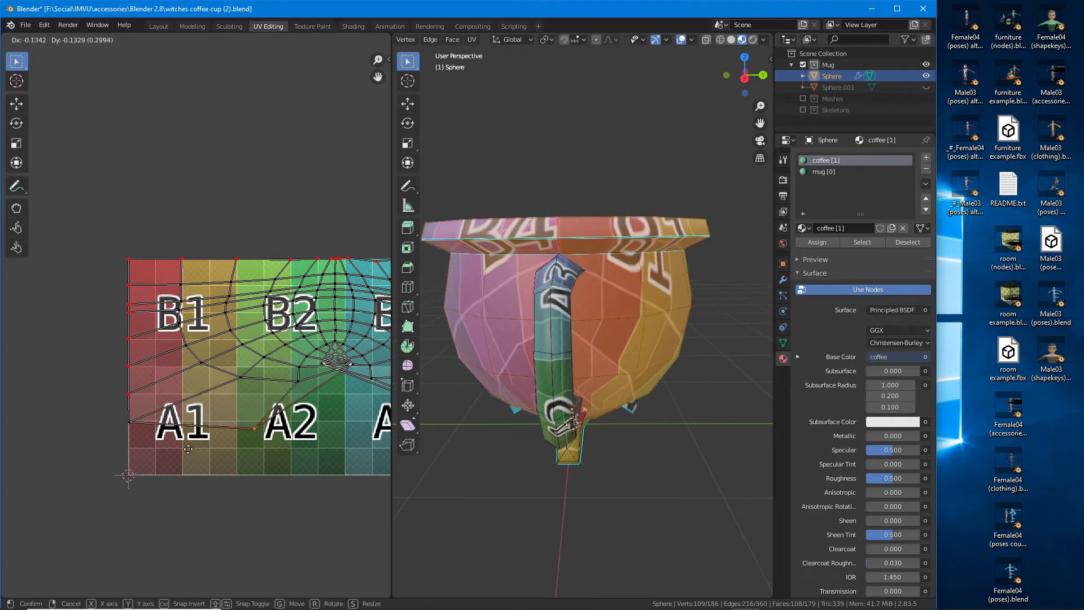
pyautogui.click(125, 457)
pyautogui.rightClick(128, 421)
pyautogui.moveTo(338, 433); pyautogui.dragTo(109, 428, button='middle')
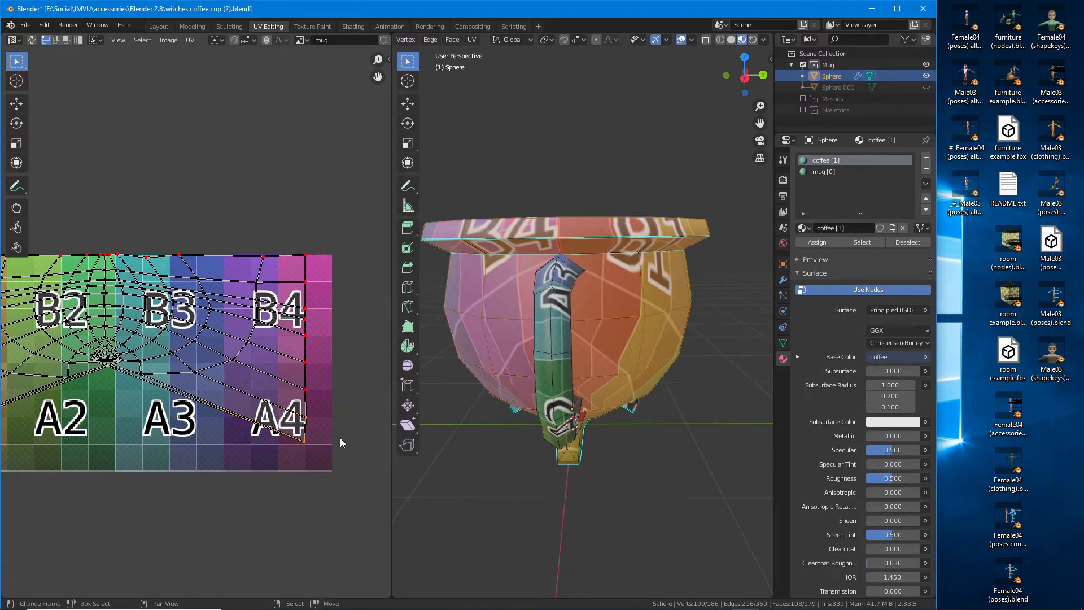
pyautogui.press('u')
pyautogui.moveTo(116, 402); pyautogui.dragTo(149, 434, button='middle')
pyautogui.scroll(1, 224, 326)
pyautogui.moveTo(224, 326); pyautogui.dragTo(131, 355, button='middle')
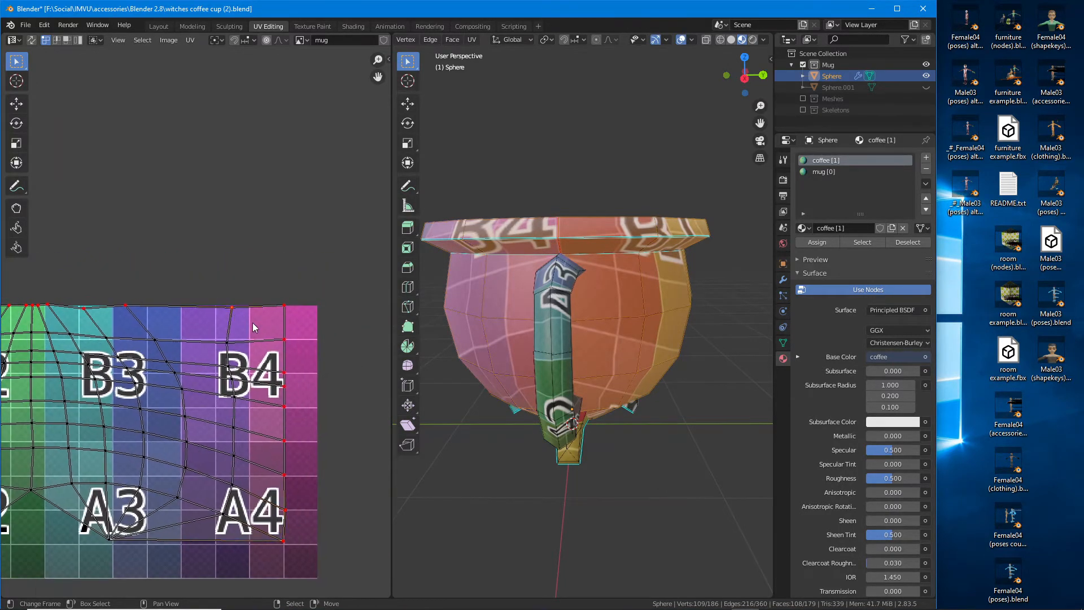
# Step: Slide the two upper border vertices nearest B4 along the grid's top edge toward the B4 corner
pyautogui.scroll(2, 252, 323)
pyautogui.moveTo(253, 327); pyautogui.dragTo(204, 240, button='middle')
pyautogui.press('g')
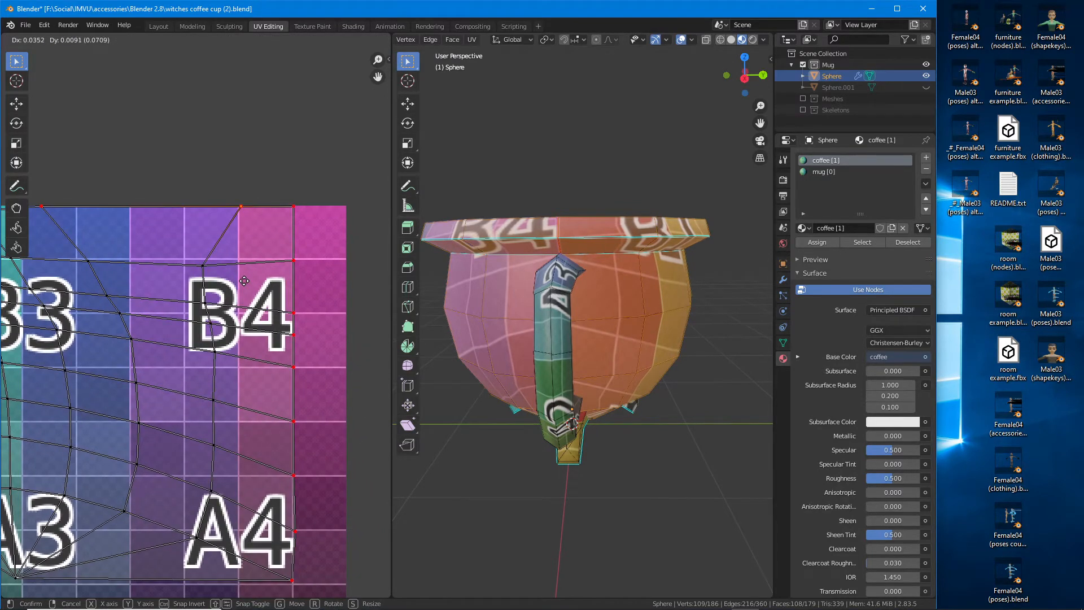
pyautogui.click(244, 281)
pyautogui.moveTo(89, 229); pyautogui.dragTo(142, 247, button='middle')
pyautogui.click(102, 233)
pyautogui.press('g')
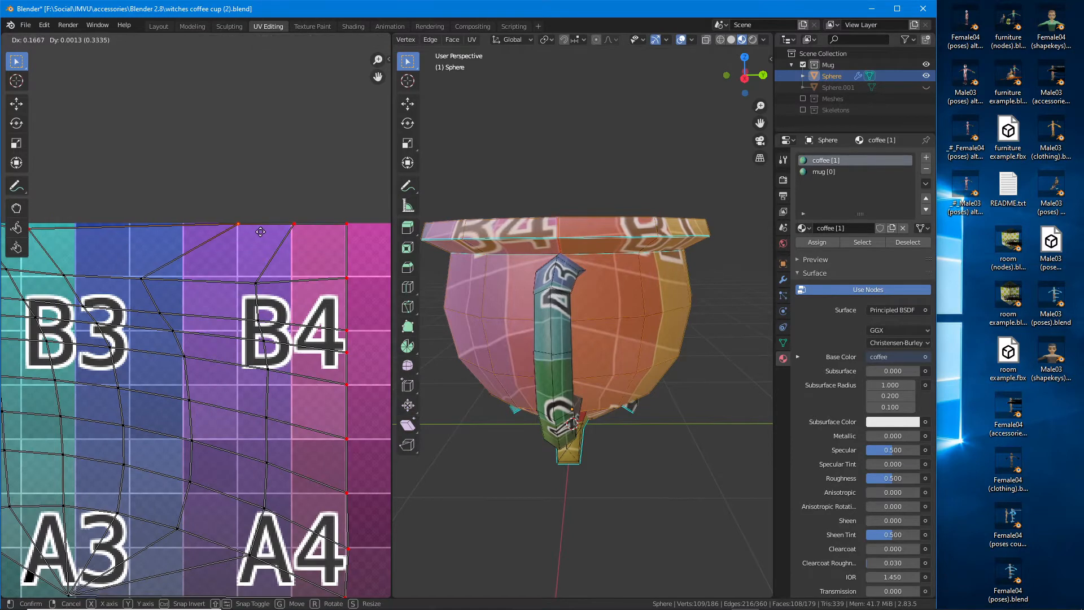
pyautogui.click(257, 232)
# Step: Even out the upper border vertices above B3 by sliding them along the grid's top edge toward B4
pyautogui.moveTo(141, 305); pyautogui.dragTo(183, 304, button='middle')
pyautogui.press('g')
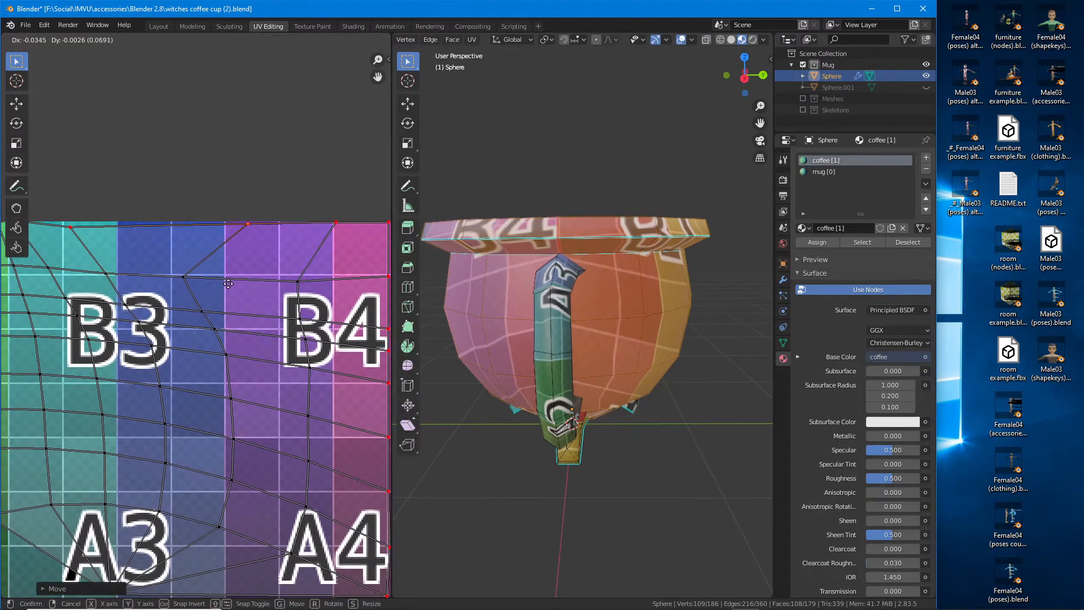
pyautogui.click(228, 284)
pyautogui.press('g')
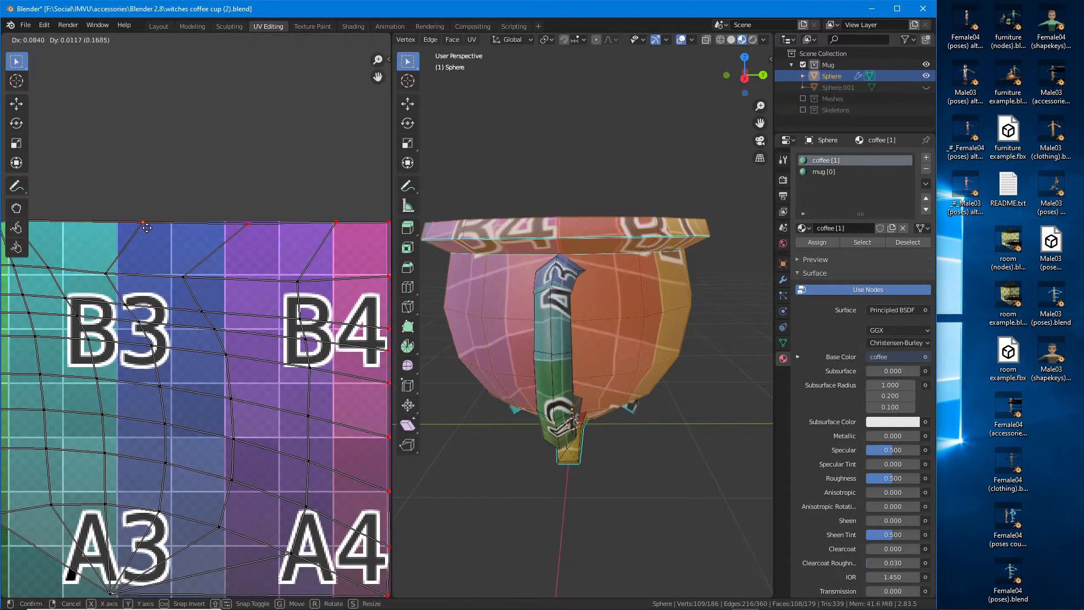
pyautogui.click(173, 234)
pyautogui.moveTo(248, 225); pyautogui.dragTo(248, 223, button='right')
pyautogui.scroll(-2, 131, 319)
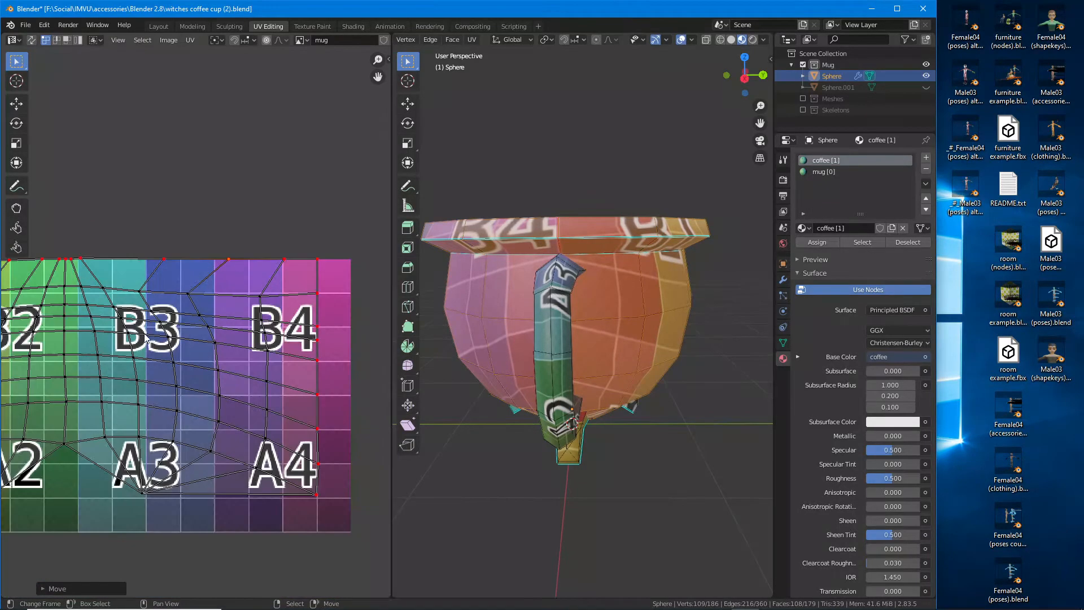
# Step: Spread the crowded upper border vertices at the island's centre along the top edge toward B3
pyautogui.moveTo(72, 336); pyautogui.dragTo(196, 340, button='middle')
pyautogui.press('g')
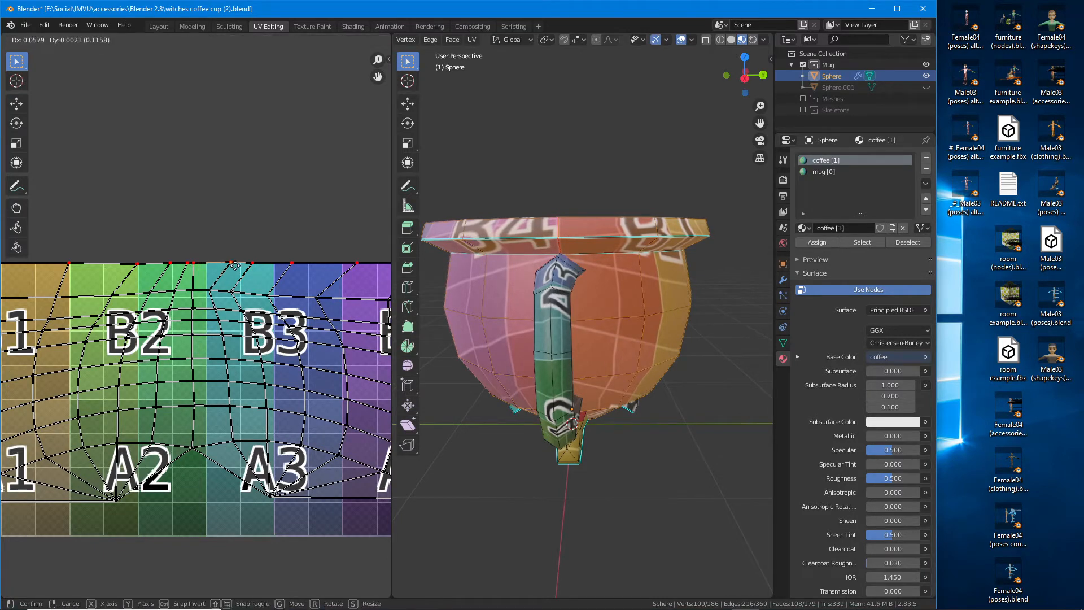
pyautogui.click(235, 265)
pyautogui.press('g')
pyautogui.click(234, 266)
pyautogui.click(257, 267)
pyautogui.press('g')
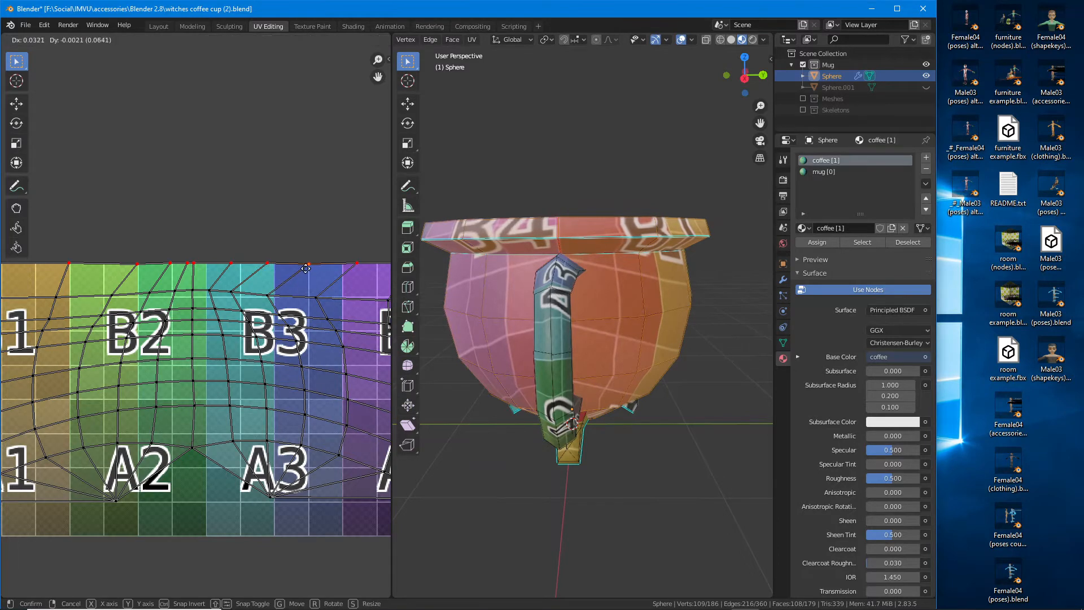
pyautogui.click(306, 268)
# Step: Adjust the spacing of the two upper border vertices between B3 and B4, shifting each toward B4
pyautogui.moveTo(368, 272); pyautogui.dragTo(266, 276, button='middle')
pyautogui.click(265, 270)
pyautogui.press('g')
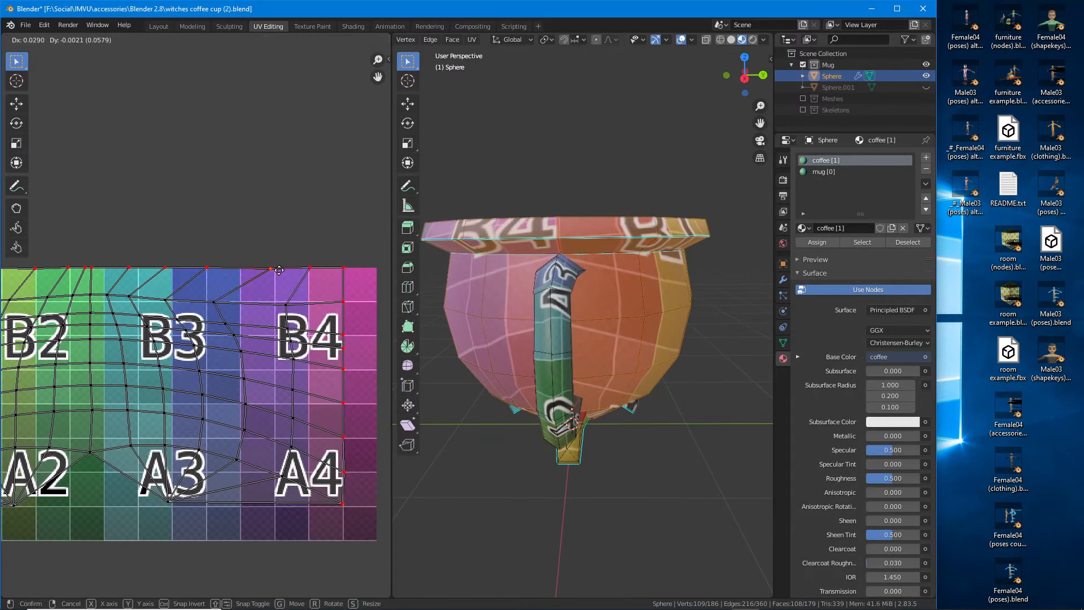
pyautogui.click(281, 270)
pyautogui.click(207, 276)
pyautogui.press('g')
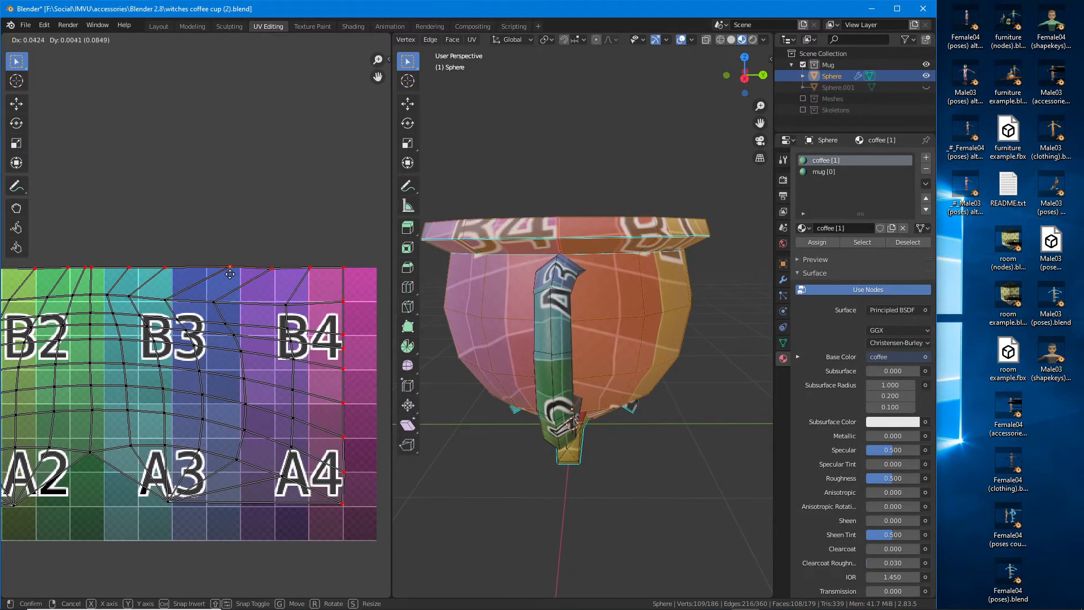
pyautogui.click(229, 275)
# Step: Shift the remaining upper border vertices above B3 toward B4 along the top edge to even their spacing
pyautogui.click(165, 274)
pyautogui.press('g')
pyautogui.click(185, 275)
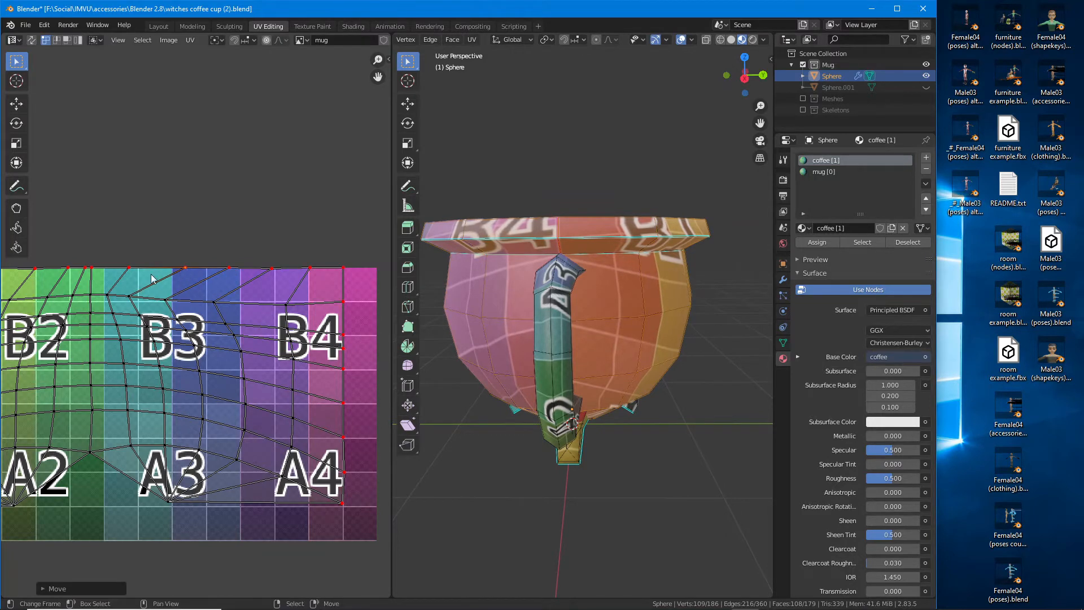
pyautogui.click(144, 275)
pyautogui.press('g')
pyautogui.click(156, 275)
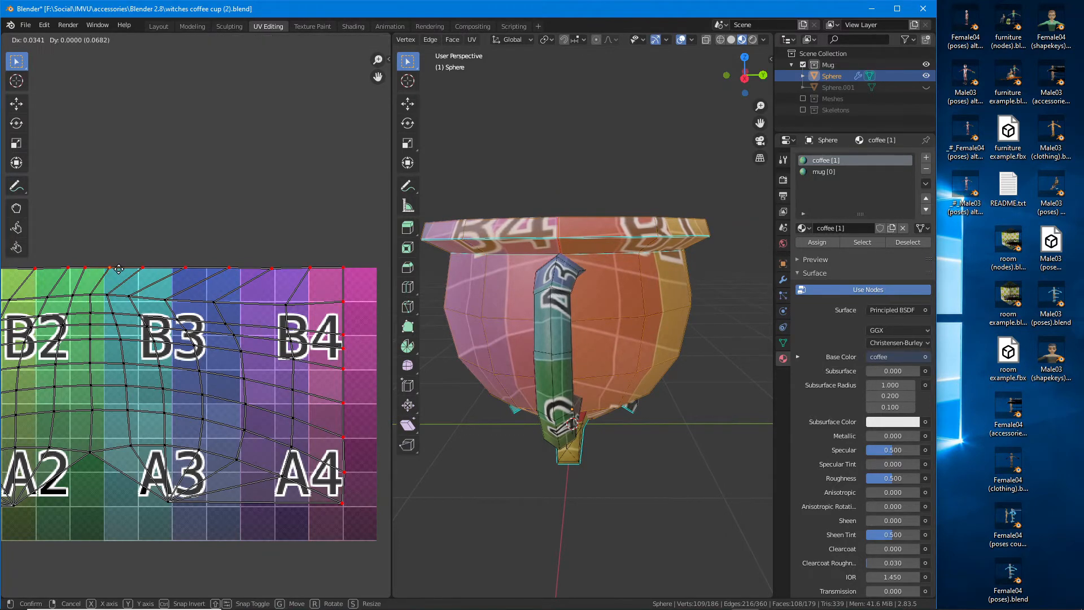
pyautogui.moveTo(91, 298); pyautogui.dragTo(241, 294, button='middle')
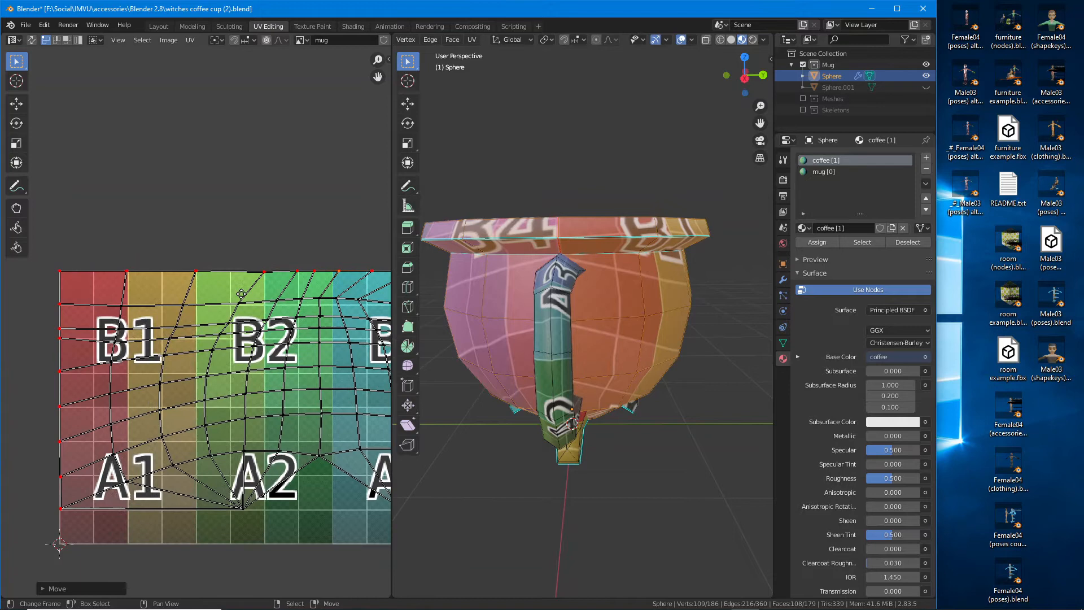
# Step: Slide the two upper border vertices above B1 along the top edge toward the B1 corner
pyautogui.click(128, 275)
pyautogui.press('g')
pyautogui.click(102, 275)
pyautogui.click(199, 275)
pyautogui.press('g')
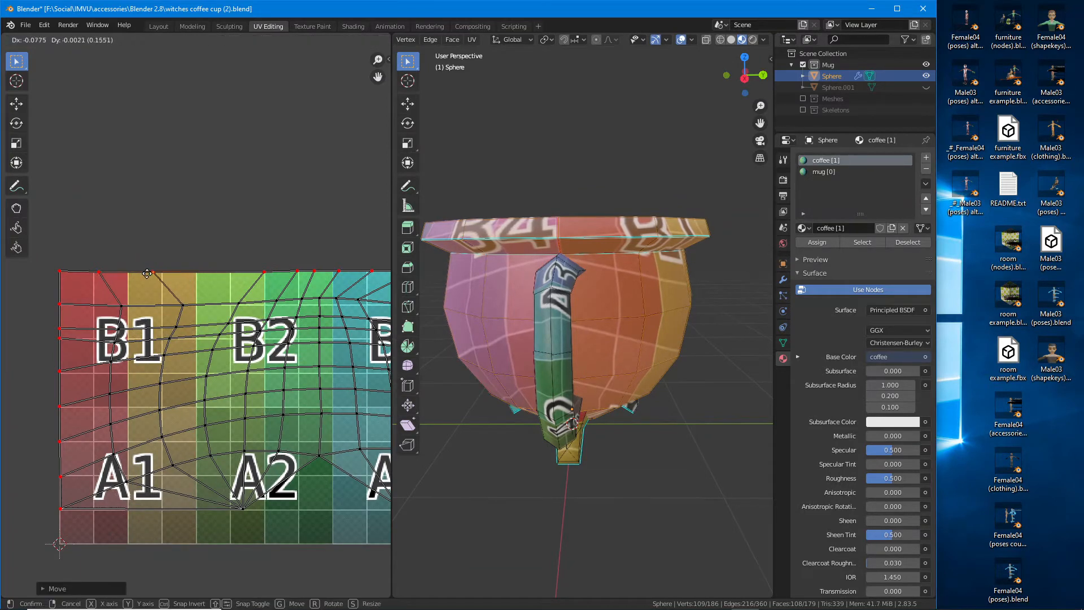
pyautogui.click(145, 276)
# Step: Spread the upper border vertices above B2 toward B1 at even spacing along the top edge
pyautogui.click(267, 273)
pyautogui.press('g')
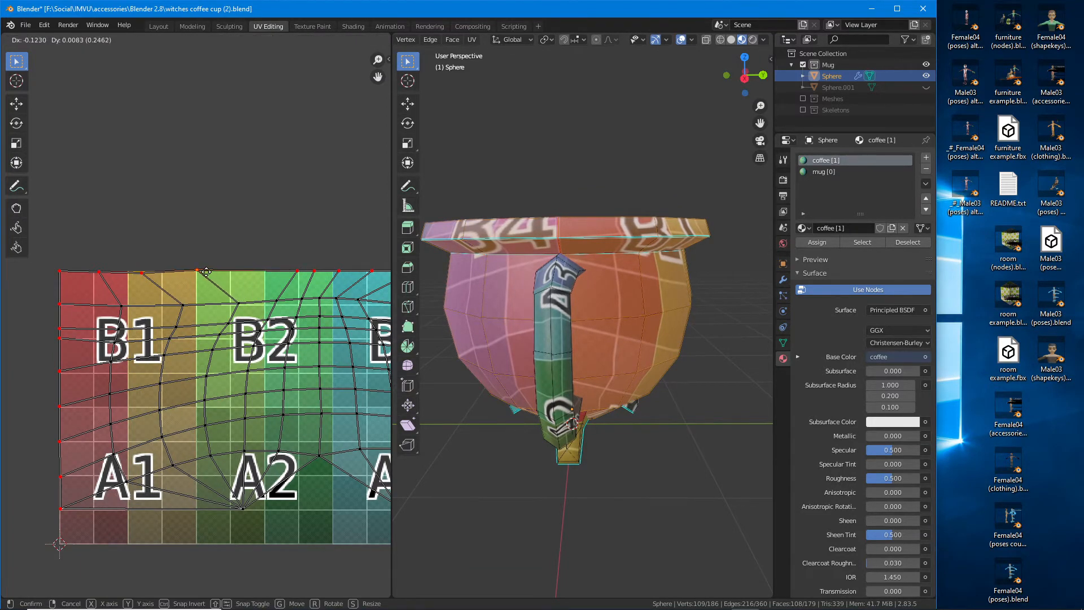
pyautogui.click(203, 272)
pyautogui.click(273, 269)
pyautogui.press('g')
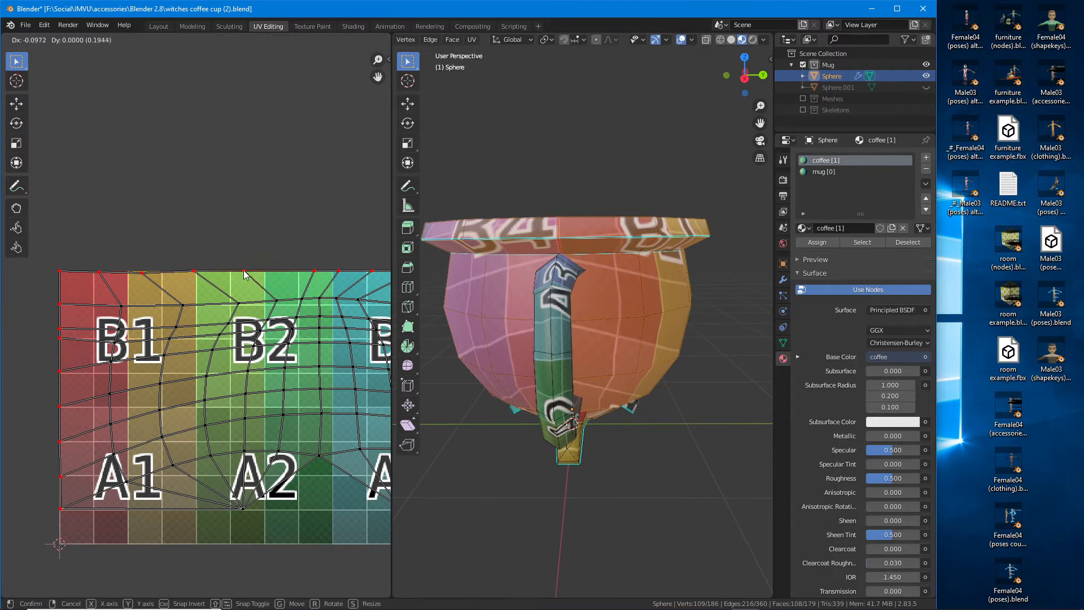
pyautogui.click(288, 271)
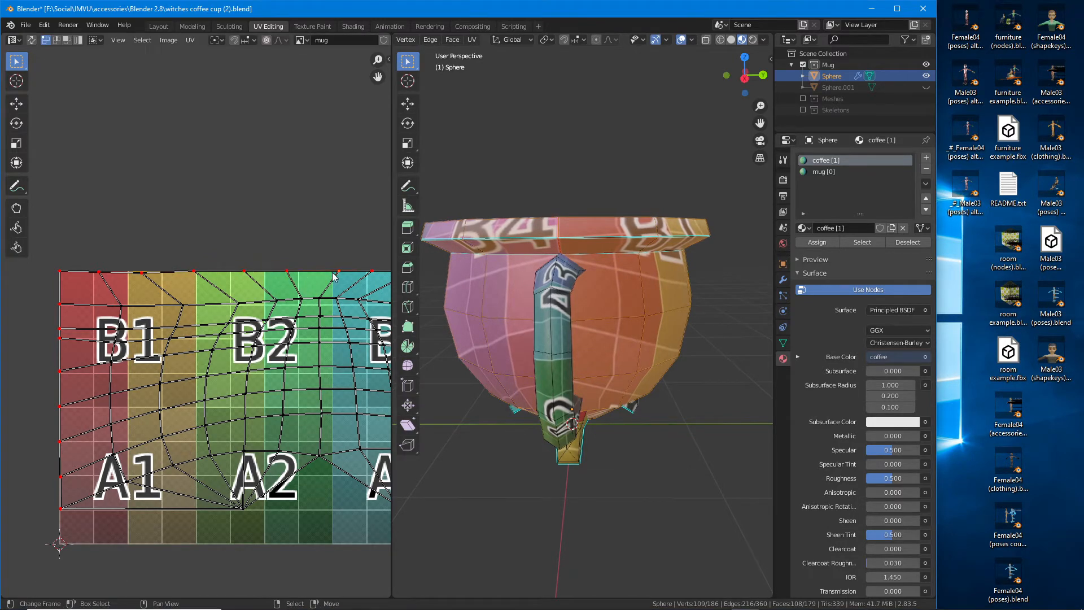
# Step: Finish checking the spacing at the centre of the upper border and unwrap the mug body again
pyautogui.keyDown('ctrl'); pyautogui.hscroll(5, 268, 272); pyautogui.keyUp('ctrl')
pyautogui.click(261, 273)
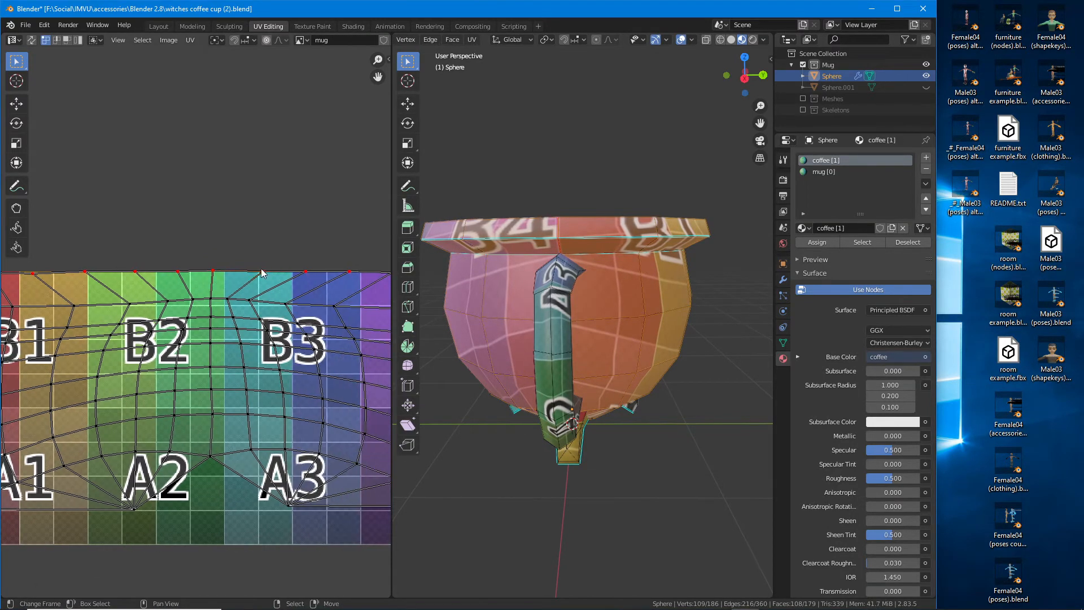
pyautogui.scroll(-2, 219, 328)
pyautogui.moveTo(227, 327); pyautogui.dragTo(263, 311, button='middle')
pyautogui.press('u')
pyautogui.scroll(2, 145, 342)
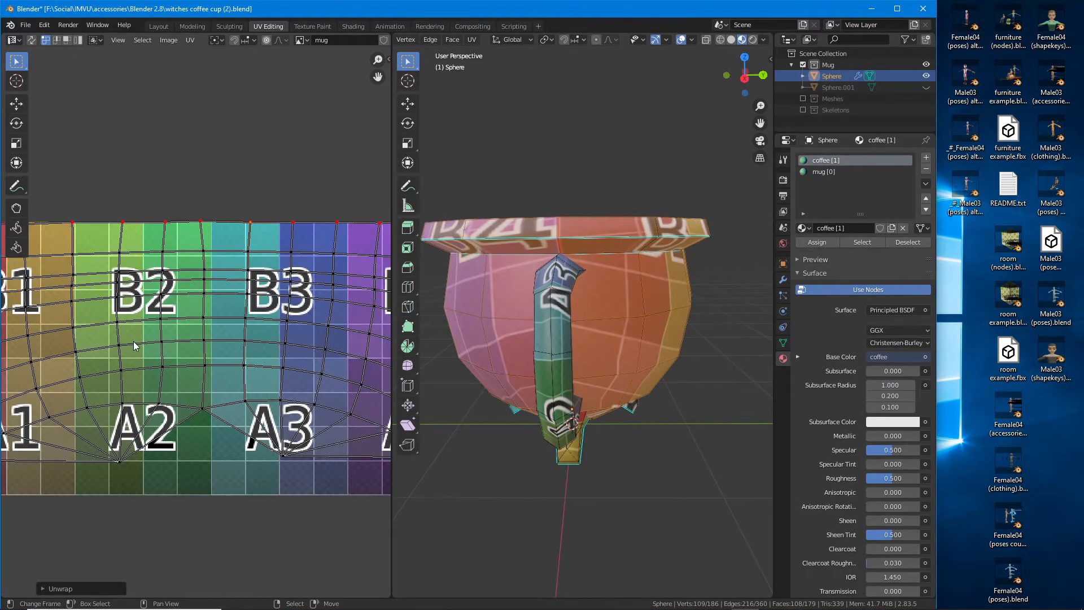
# Step: Move the fan's converging vertices at the base of A2 down below the grid's bottom edge under A1
pyautogui.scroll(-1, 145, 342)
pyautogui.moveTo(218, 366); pyautogui.dragTo(250, 324, button='middle')
pyautogui.moveTo(145, 390); pyautogui.dragTo(179, 373, button='middle')
pyautogui.click(245, 340)
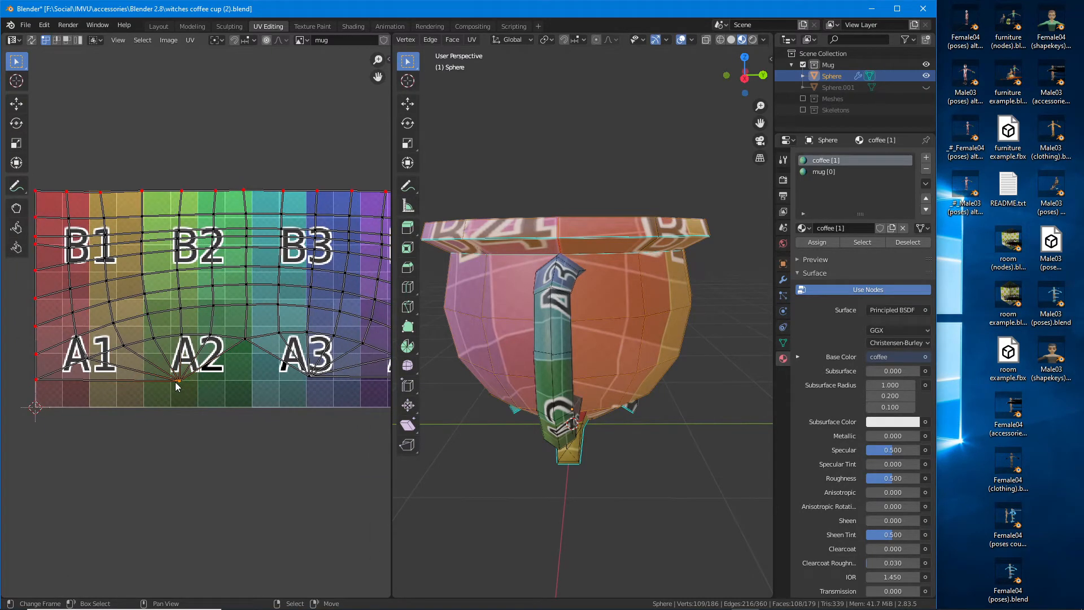
pyautogui.press('g')
pyautogui.click(114, 421)
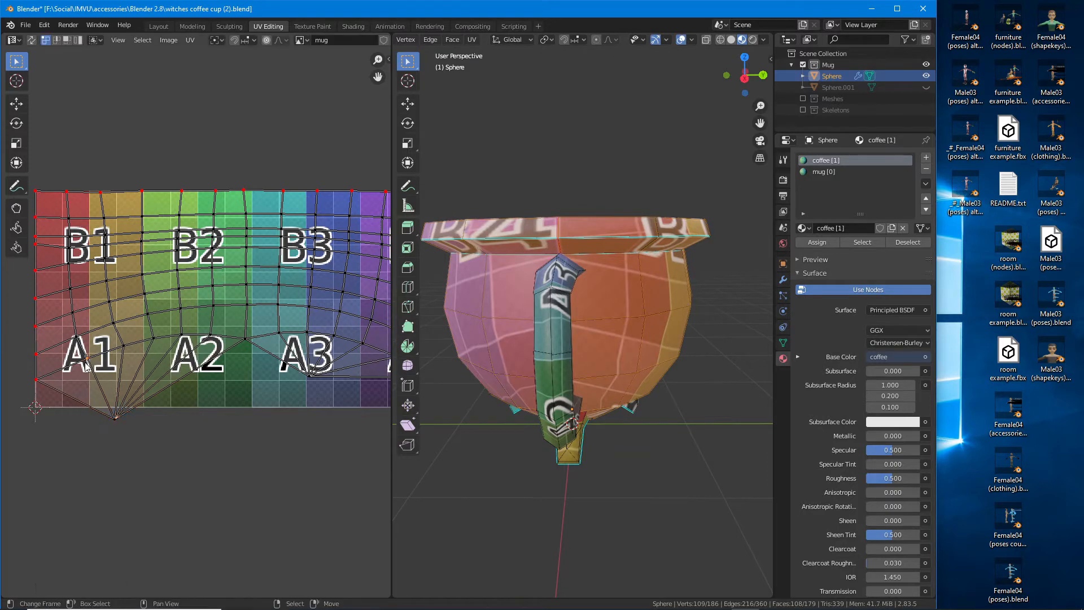
# Step: Bring the lower ring's vertices from A1 through A2 down into a straight row level with the island's lower corners
pyautogui.click(86, 360)
pyautogui.scroll(1, 87, 366)
pyautogui.moveTo(87, 366); pyautogui.dragTo(223, 367, button='middle')
pyautogui.press('g')
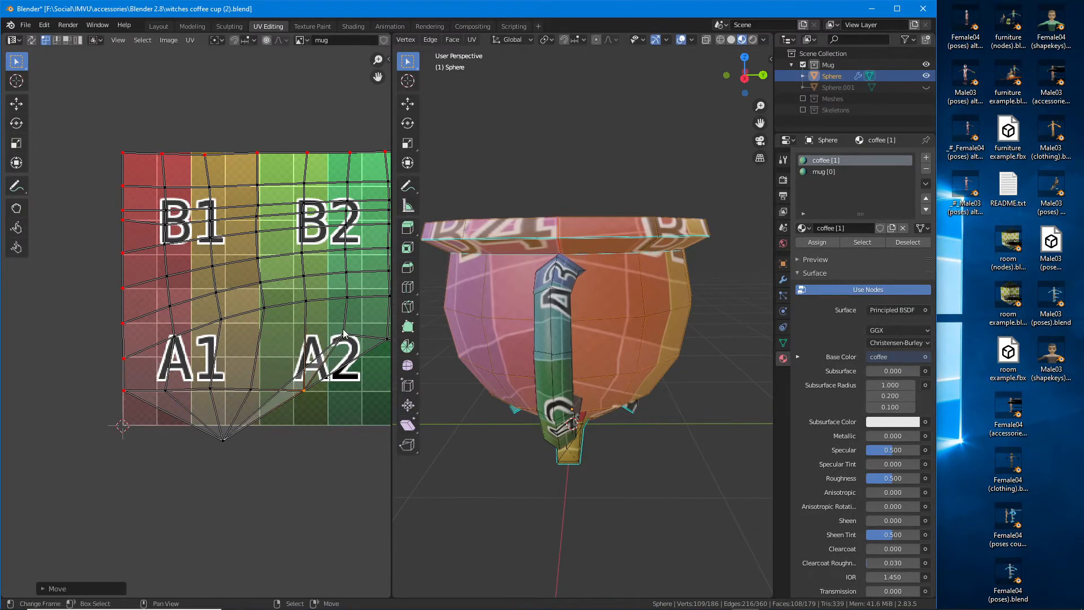
pyautogui.click(344, 397)
pyautogui.moveTo(343, 360); pyautogui.dragTo(170, 353, button='middle')
pyautogui.click(261, 343)
pyautogui.press('g')
pyautogui.click(259, 389)
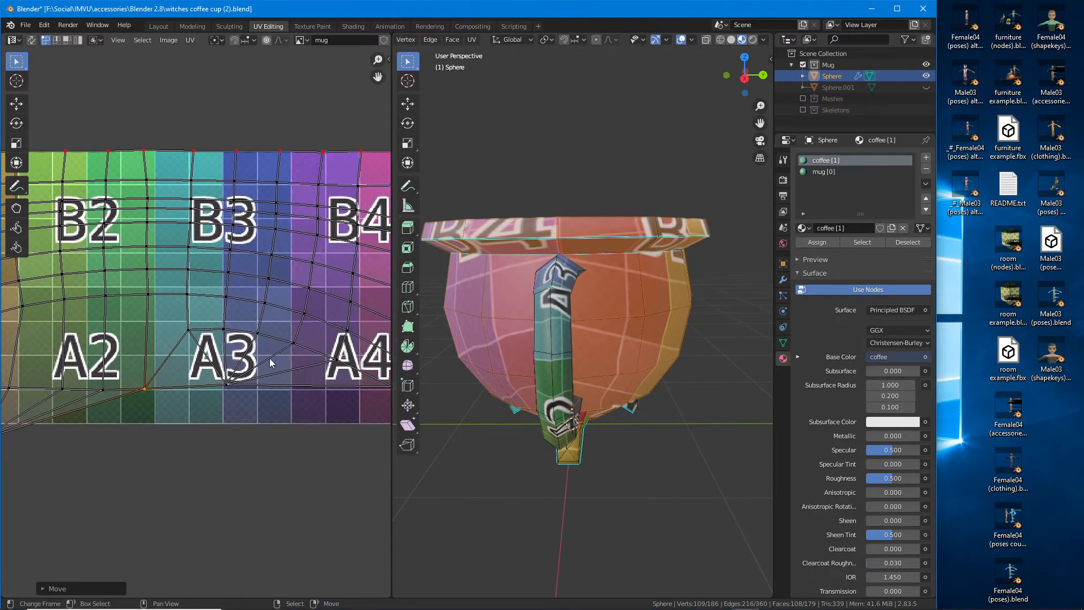
# Step: Move the lower ring's two vertices around A4 down onto the straight row beneath the label
pyautogui.moveTo(261, 354); pyautogui.dragTo(139, 313, button='middle')
pyautogui.click(260, 337)
pyautogui.press('g')
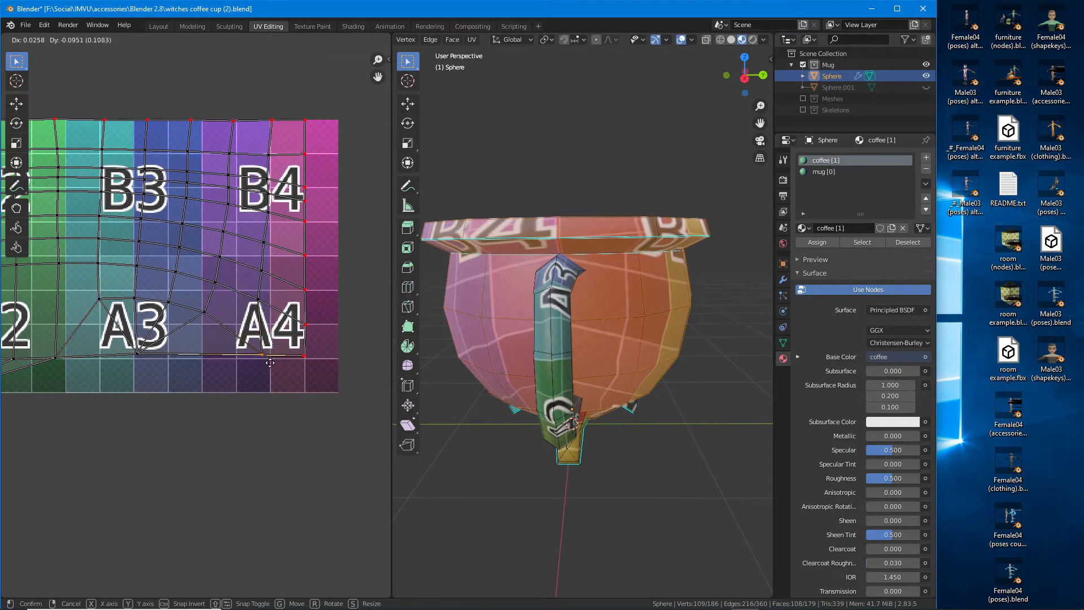
pyautogui.click(273, 361)
pyautogui.click(209, 328)
pyautogui.press('g')
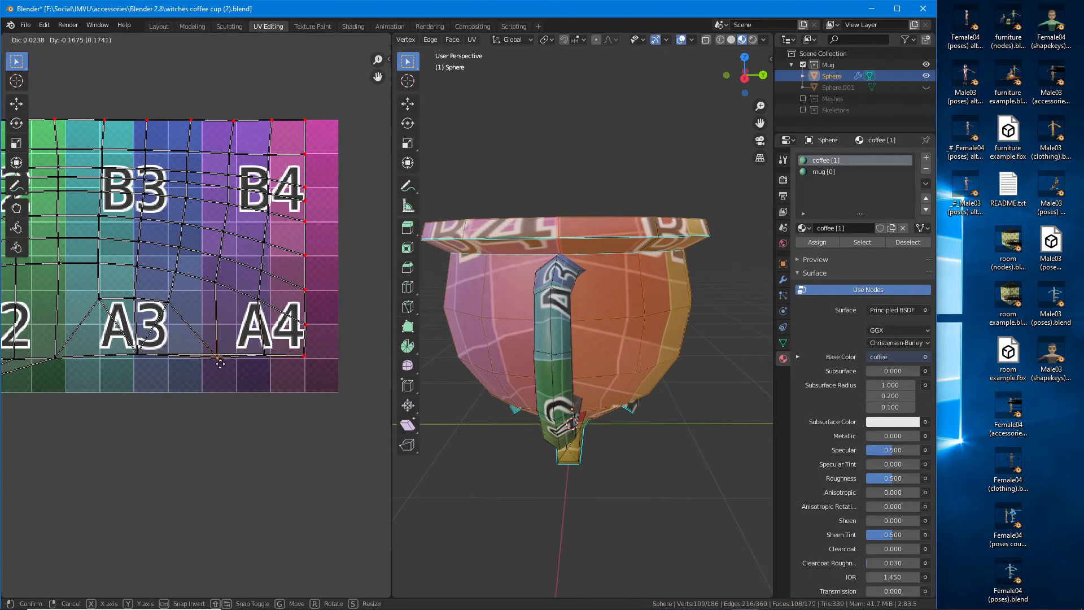
pyautogui.click(221, 364)
# Step: Move the lower ring's remaining vertices around A3 down onto the same straight row
pyautogui.click(167, 302)
pyautogui.press('g')
pyautogui.click(185, 359)
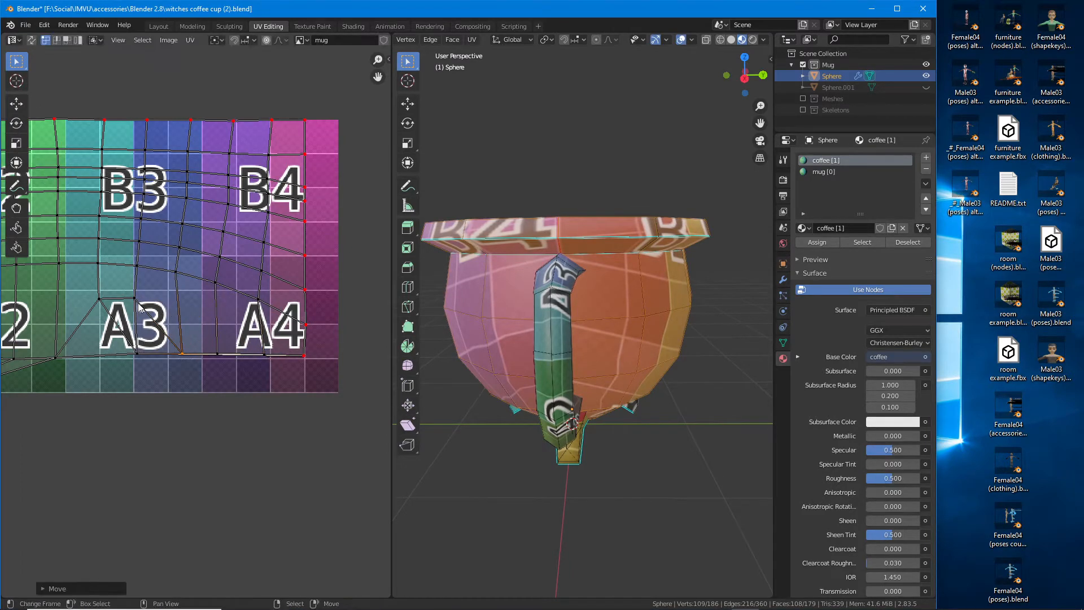
pyautogui.click(141, 354)
pyautogui.press('g')
pyautogui.click(142, 361)
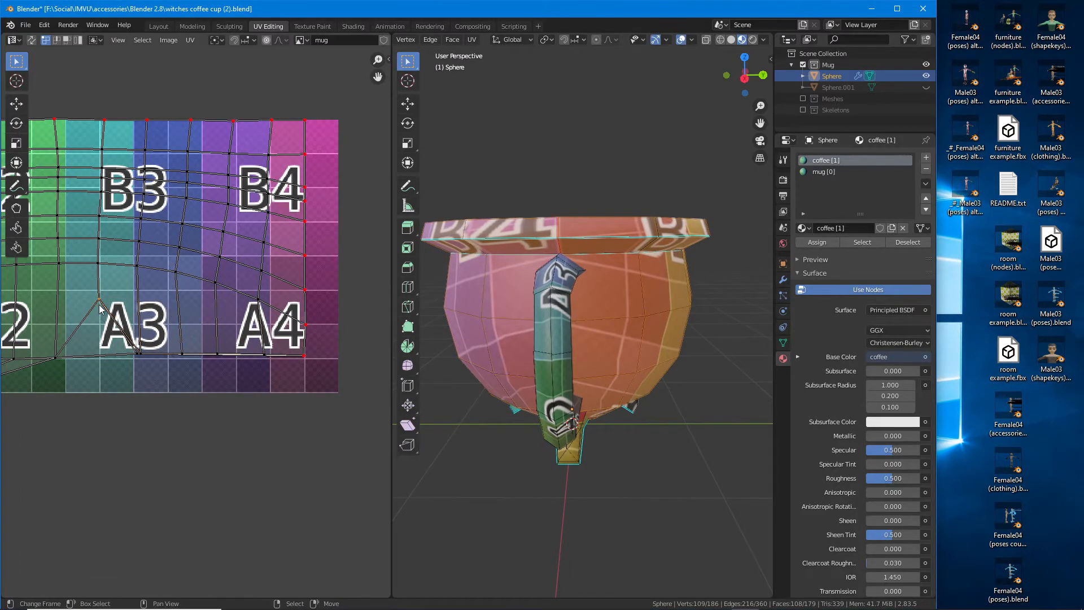
pyautogui.press('g')
pyautogui.click(106, 365)
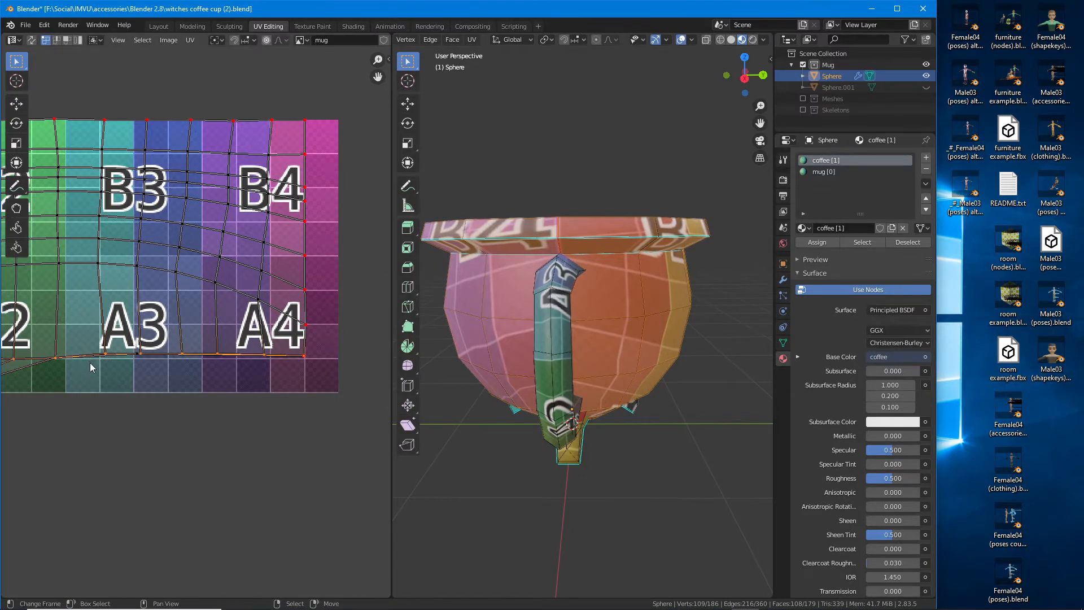
# Step: Pin the selected lower row of vertices and unwrap the mug body again
pyautogui.hscroll(-10, 91, 361)
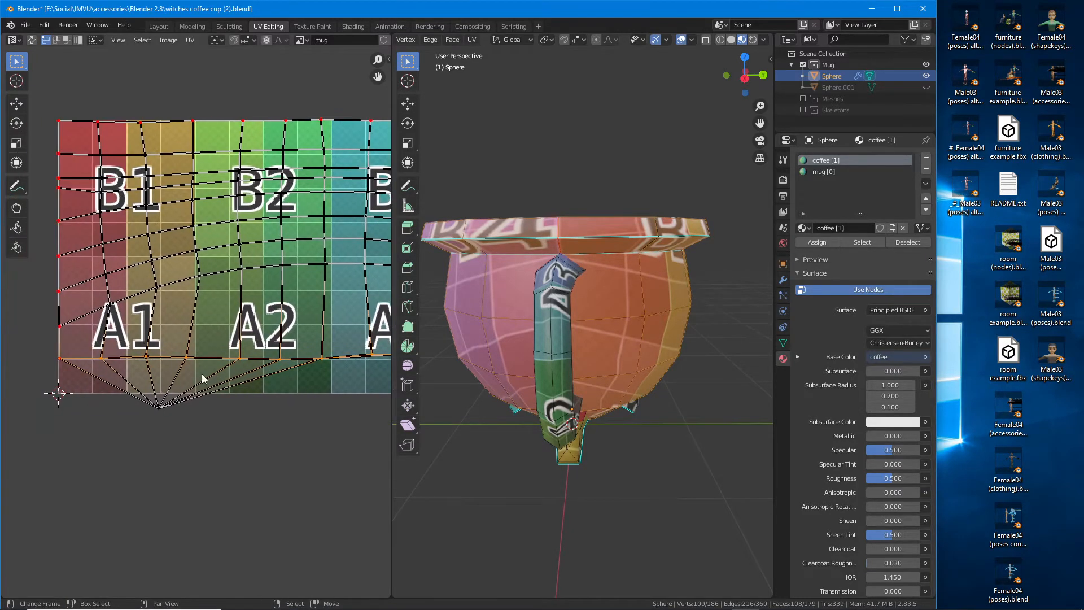
pyautogui.press('p')
pyautogui.press('u')
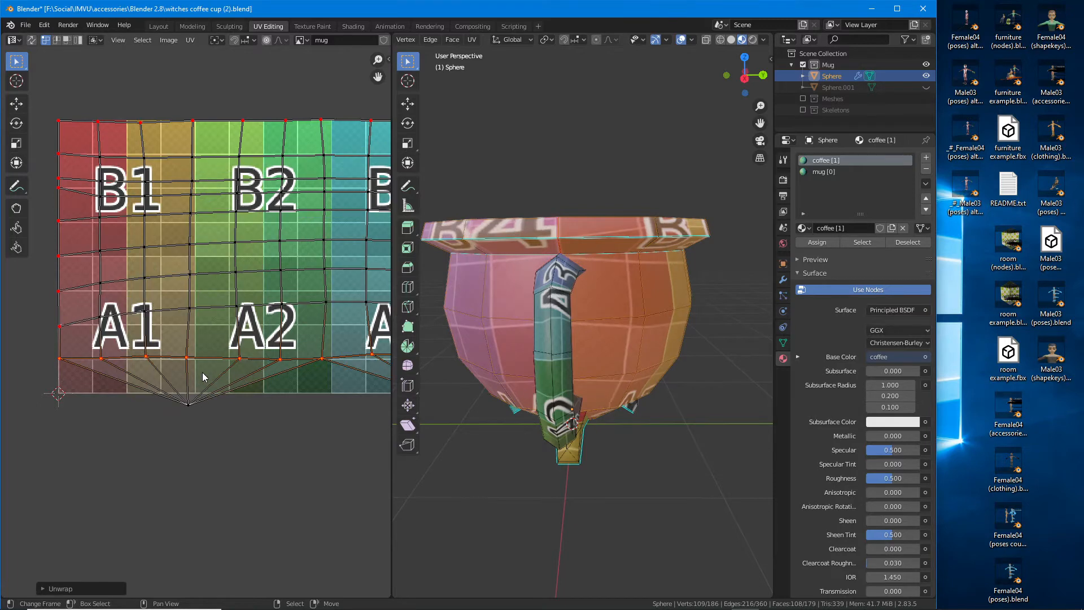
# Step: Examine the re-unwrapped mug body's island from A1 across to its outer edge beside B4 and A4
pyautogui.scroll(-2, 202, 377)
pyautogui.moveTo(284, 335); pyautogui.dragTo(216, 339, button='middle')
pyautogui.moveTo(558, 345); pyautogui.dragTo(539, 361, button='middle')
pyautogui.moveTo(268, 346); pyautogui.dragTo(244, 347, button='middle')
pyautogui.scroll(1, 240, 353)
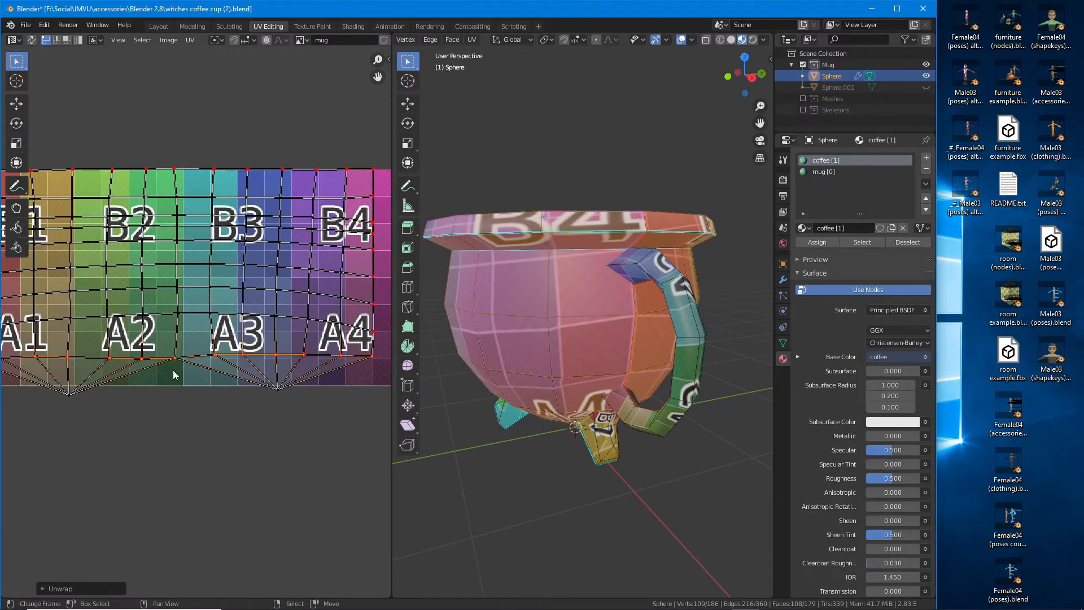
pyautogui.moveTo(178, 363); pyautogui.dragTo(198, 367, button='middle')
pyautogui.scroll(1, 201, 355)
pyautogui.scroll(-1, 237, 288)
pyautogui.moveTo(268, 254); pyautogui.dragTo(214, 277, button='middle')
pyautogui.scroll(2, 281, 306)
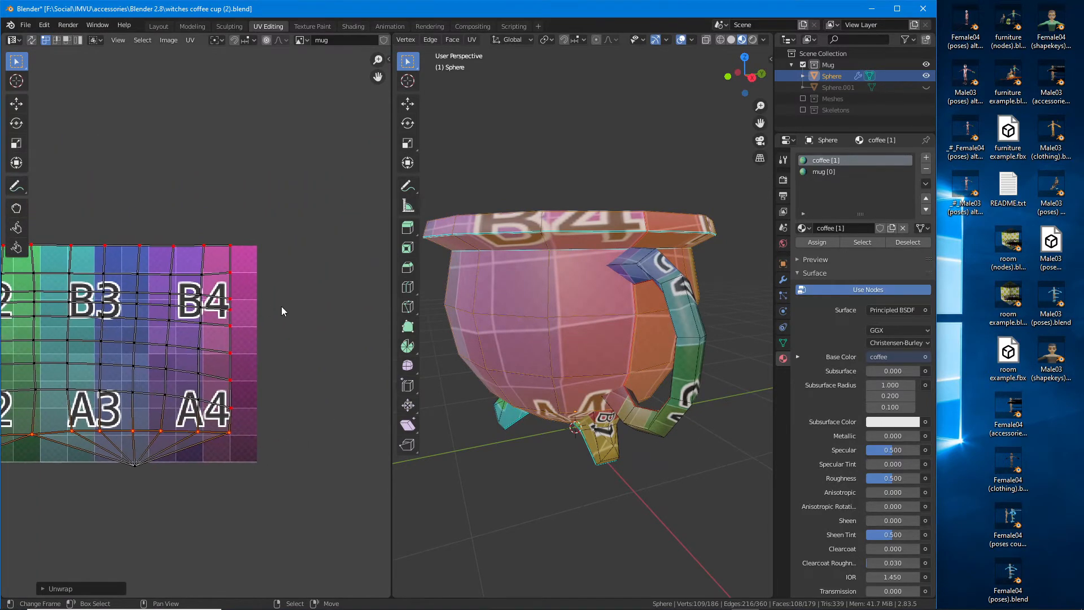
pyautogui.scroll(2, 281, 306)
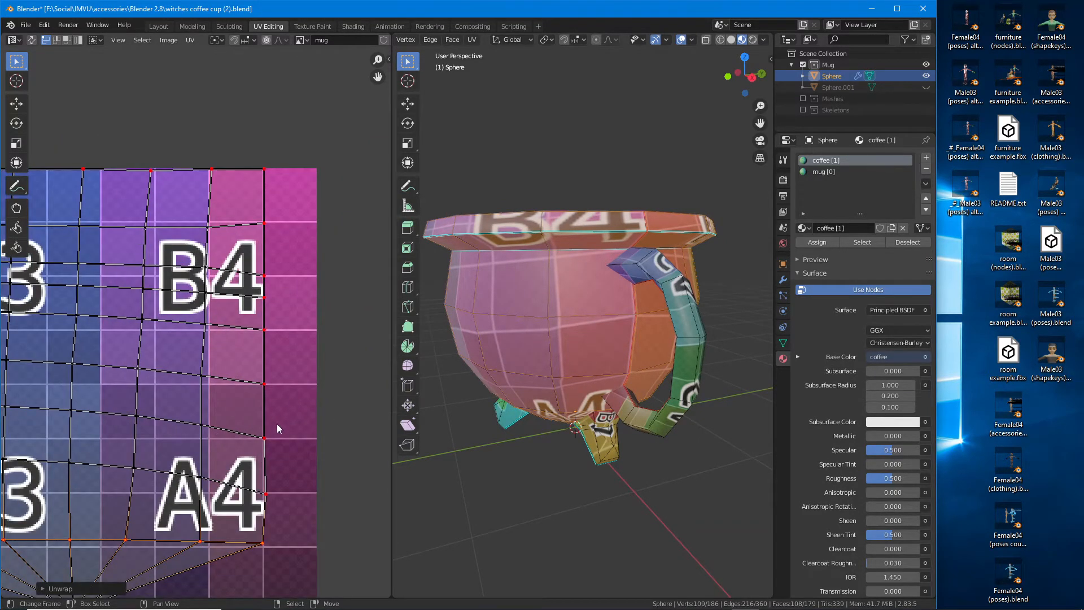
# Step: Move the edge vertex beside A4 and the corner vertex beneath it onto the vertical grid line of the island's outer edge
pyautogui.moveTo(276, 426); pyautogui.dragTo(275, 351, button='middle')
pyautogui.scroll(2, 276, 353)
pyautogui.moveTo(302, 452); pyautogui.dragTo(266, 369, button='middle')
pyautogui.rightClick(280, 394)
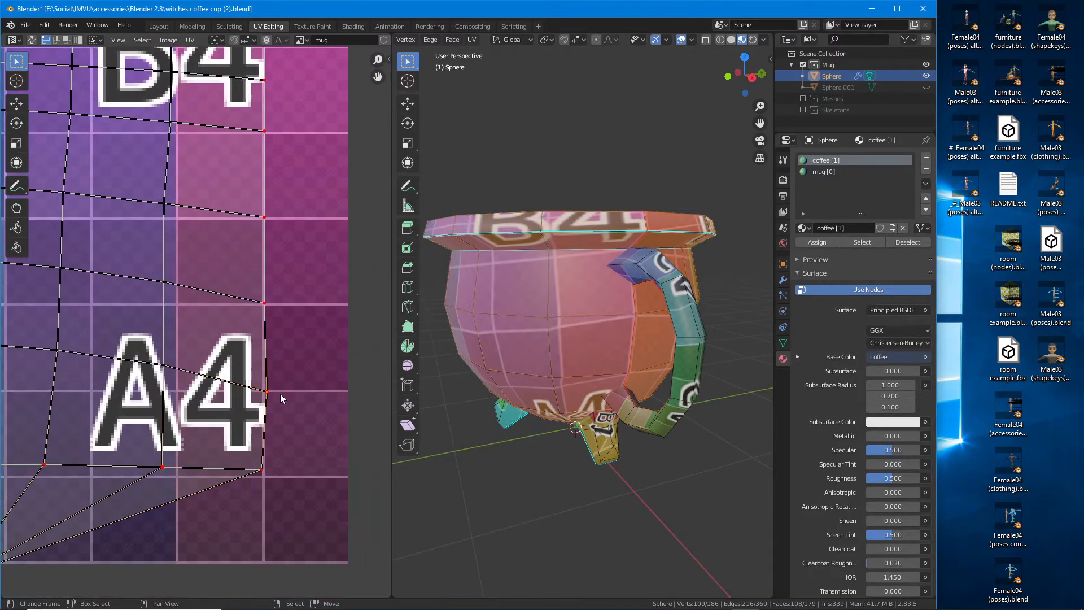
pyautogui.press('g')
pyautogui.click(278, 395)
pyautogui.rightClick(265, 464)
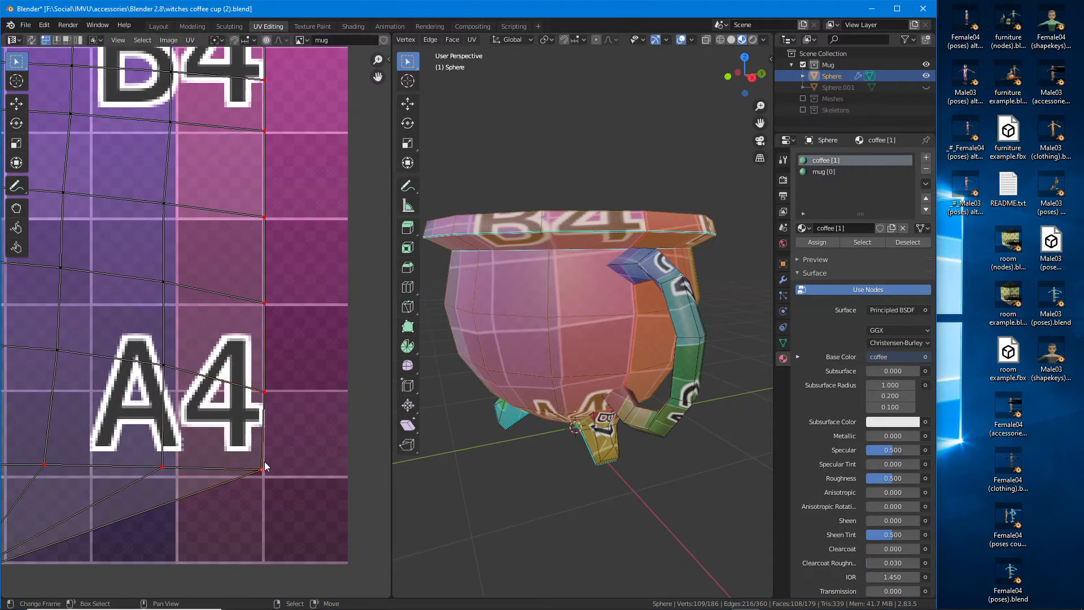
pyautogui.press('g')
pyautogui.click(267, 472)
# Step: Move the outer-edge vertex just above B4 slightly up onto the horizontal grid line
pyautogui.moveTo(259, 214); pyautogui.dragTo(264, 271, button='middle')
pyautogui.moveTo(260, 216); pyautogui.dragTo(276, 331, button='middle')
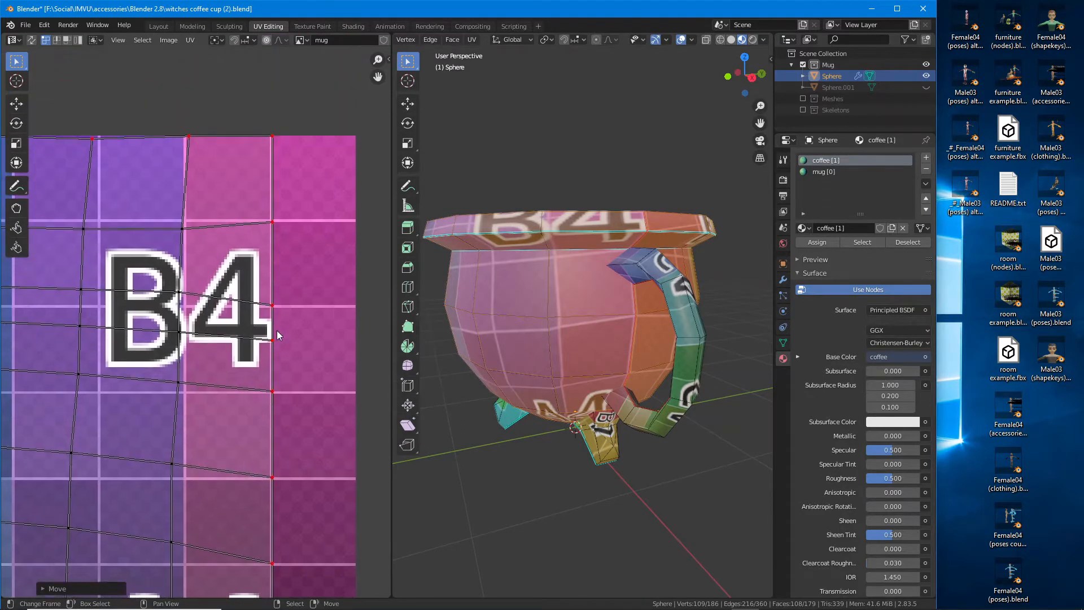
pyautogui.rightClick(275, 223)
pyautogui.press('g')
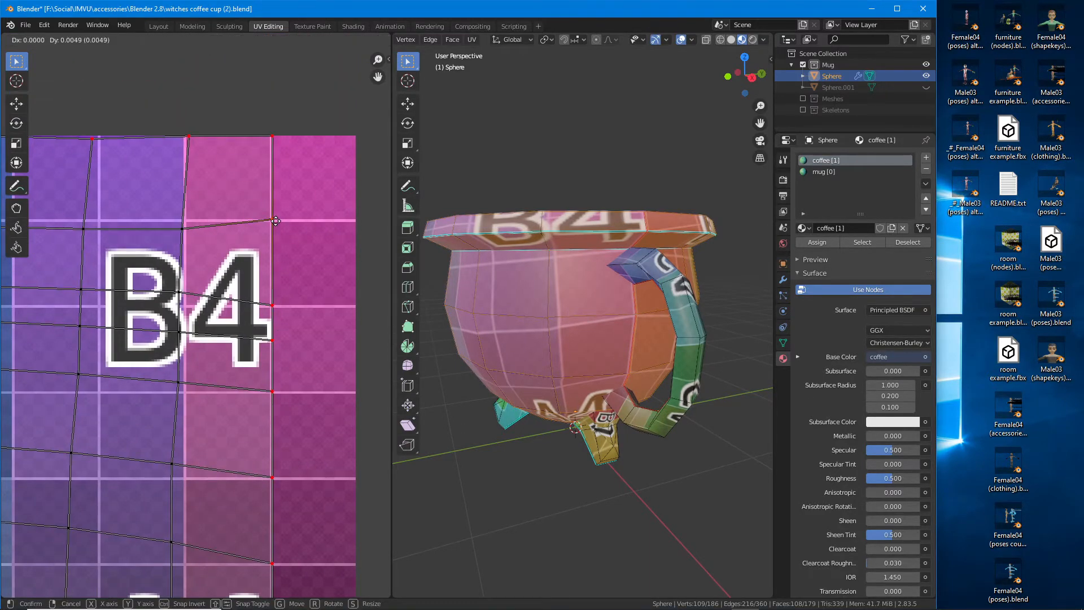
pyautogui.click(276, 222)
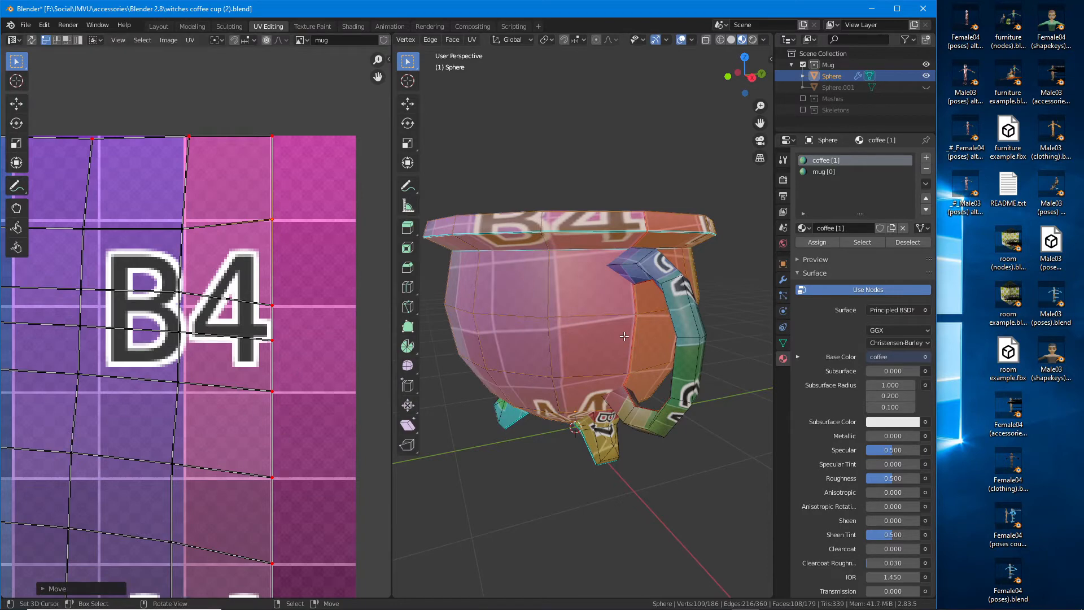
# Step: Examine how the grid meets at the mug body's seam below the handle and compare the island's opposite edge beside B1
pyautogui.moveTo(624, 336); pyautogui.dragTo(601, 351, button='middle')
pyautogui.scroll(5, 601, 350)
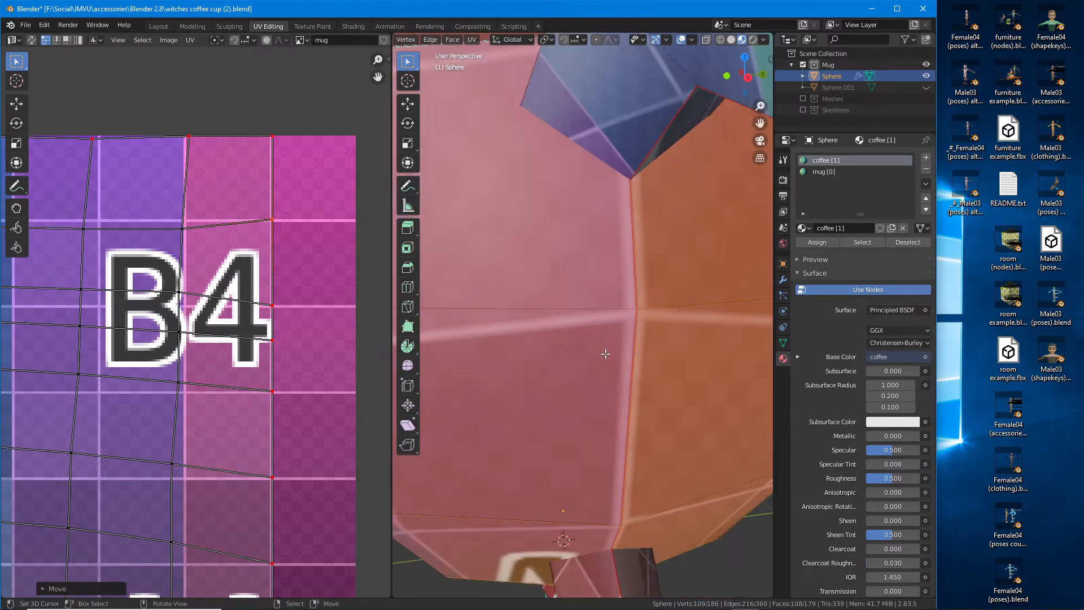
pyautogui.scroll(-3, 238, 407)
pyautogui.moveTo(159, 408); pyautogui.dragTo(90, 388, button='middle')
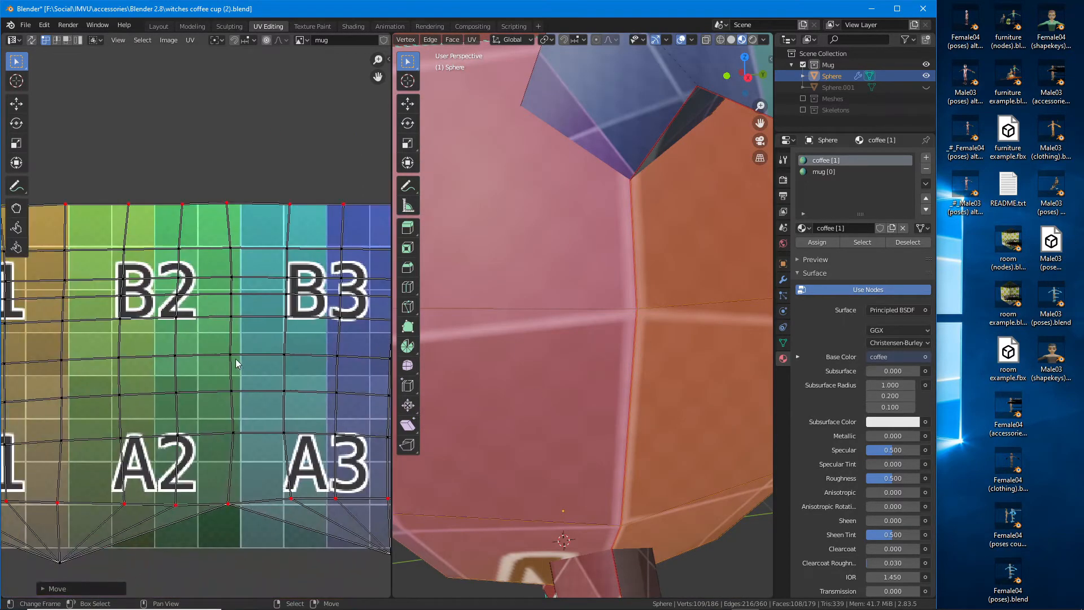
pyautogui.moveTo(163, 363); pyautogui.dragTo(208, 291, button='middle')
pyautogui.scroll(5, 218, 253)
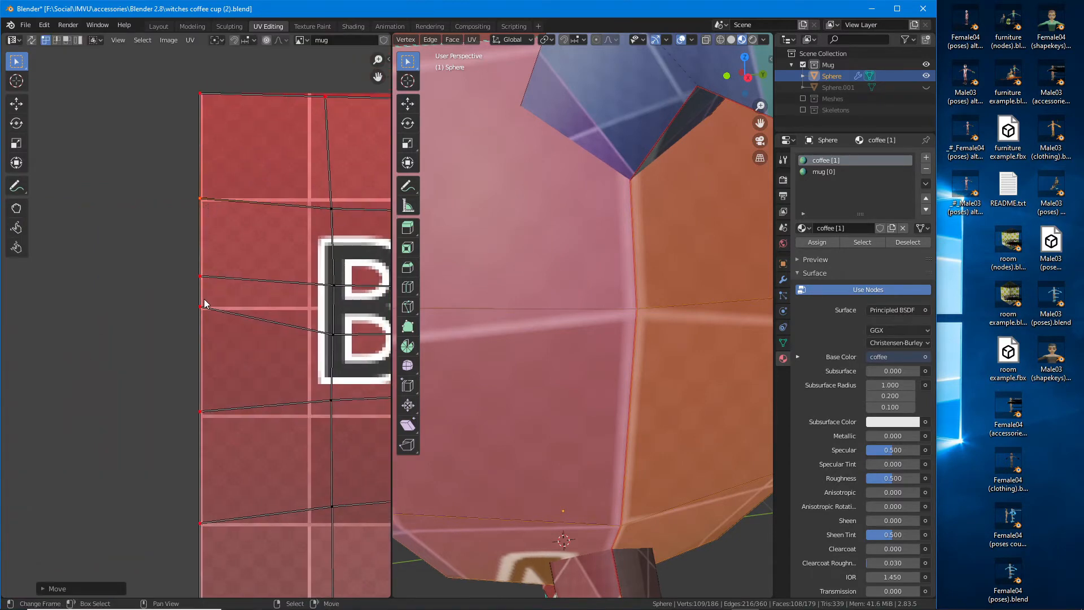
# Step: Line up the lower left-edge UV vertices of the mug body beside A1 with the image border and unwrap again
pyautogui.moveTo(209, 421); pyautogui.dragTo(186, 172, button='middle')
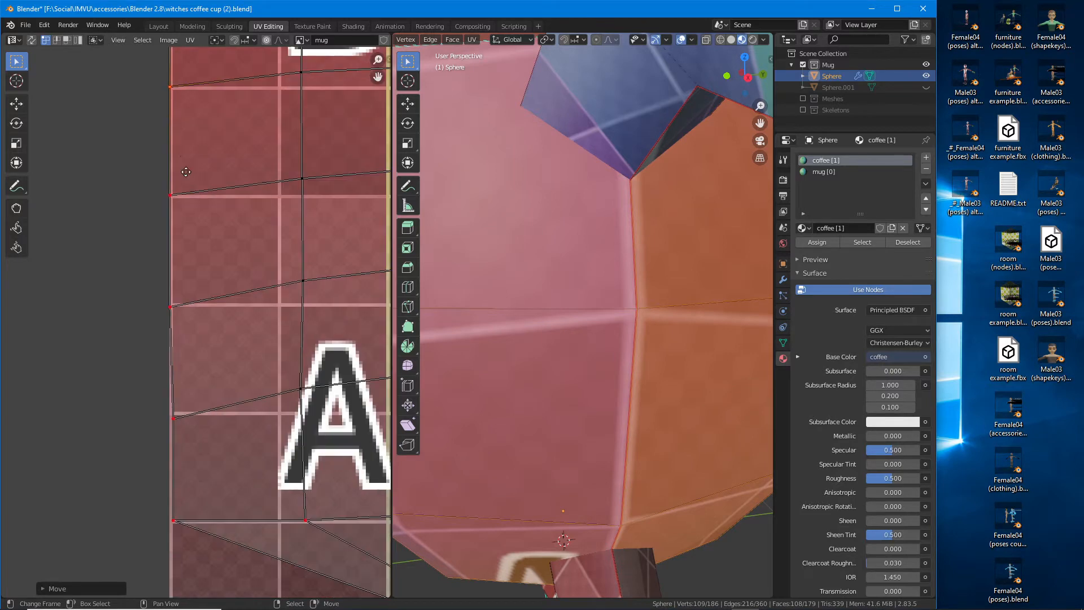
pyautogui.moveTo(184, 441); pyautogui.dragTo(180, 437)
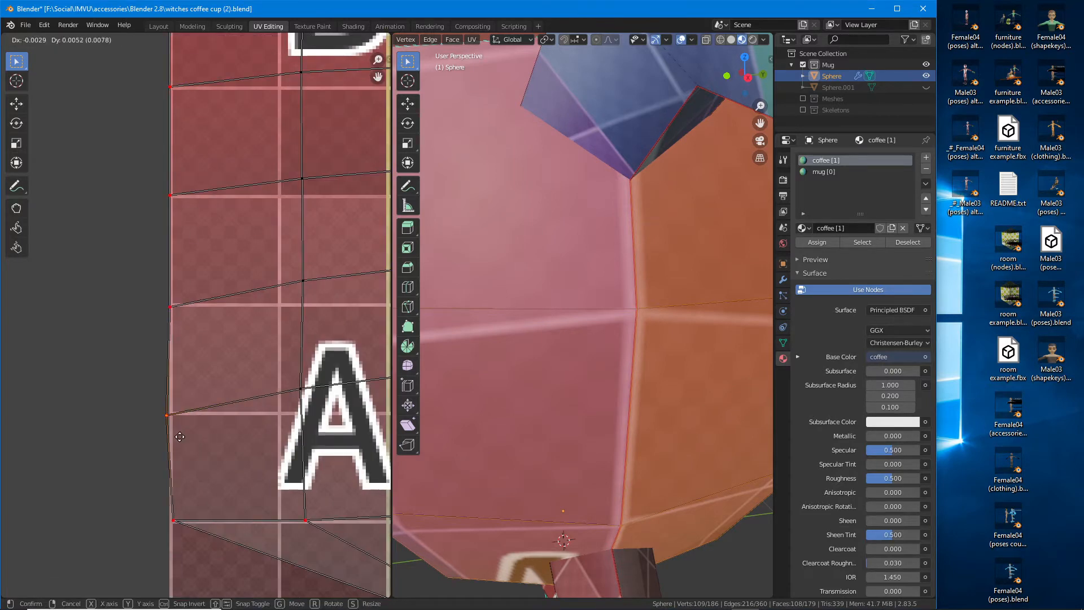
pyautogui.moveTo(180, 436); pyautogui.dragTo(181, 436, button='right')
pyautogui.moveTo(187, 520); pyautogui.dragTo(181, 410, button='middle')
pyautogui.moveTo(181, 410); pyautogui.dragTo(179, 414, button='right')
pyautogui.moveTo(286, 416); pyautogui.dragTo(323, 482, button='middle')
pyautogui.moveTo(234, 154); pyautogui.dragTo(210, 561, button='middle')
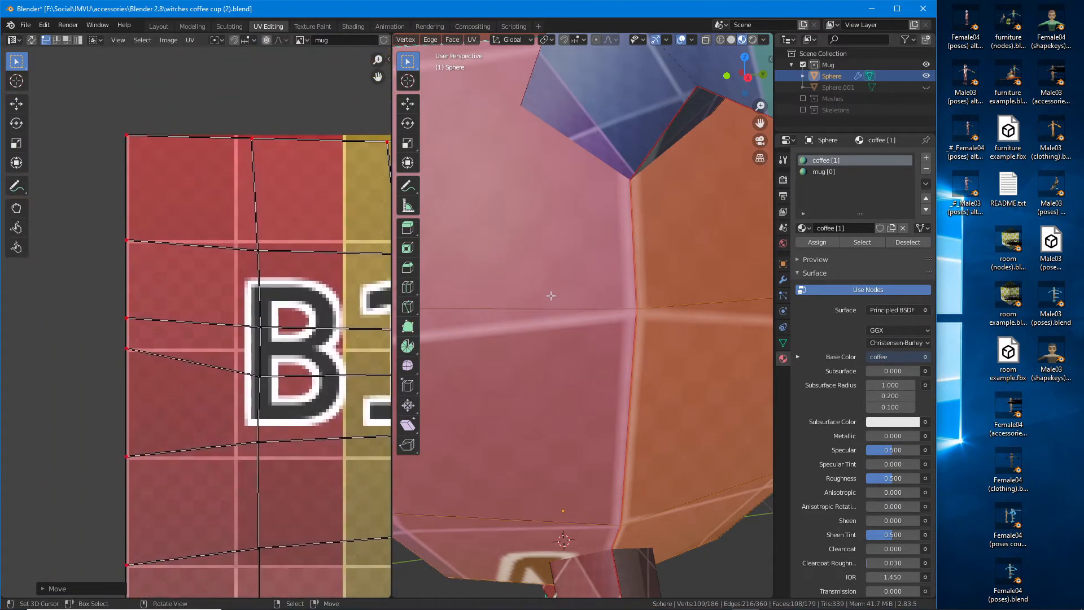
pyautogui.moveTo(311, 386); pyautogui.dragTo(259, 357, button='middle')
pyautogui.press('u')
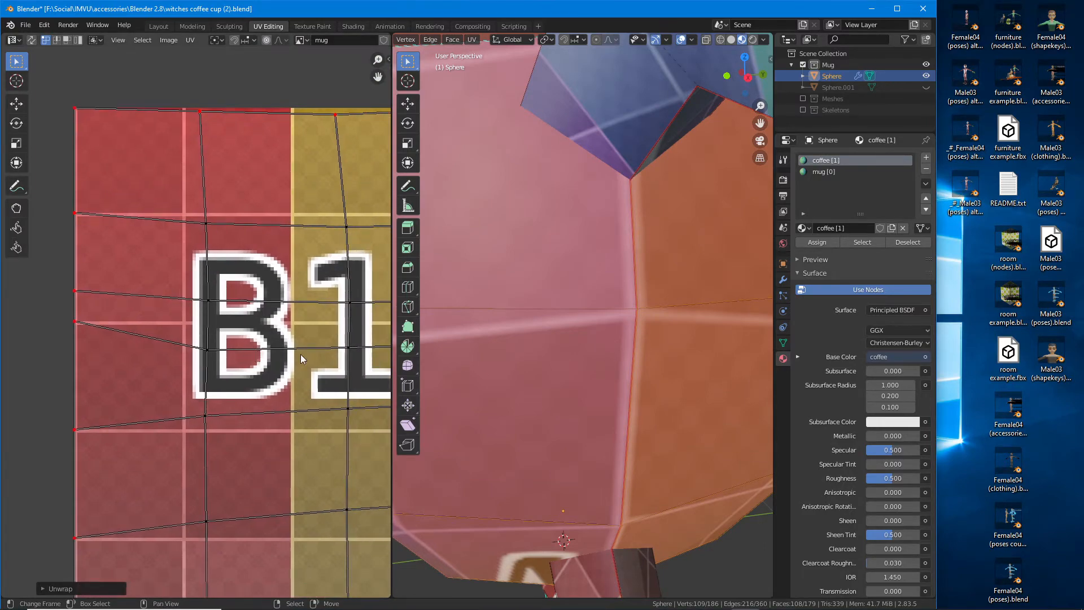
# Step: Move the first two inner top-row UV vertices above B1 up onto the image's top border
pyautogui.scroll(-3, 656, 322)
pyautogui.moveTo(610, 347); pyautogui.dragTo(562, 317, button='middle')
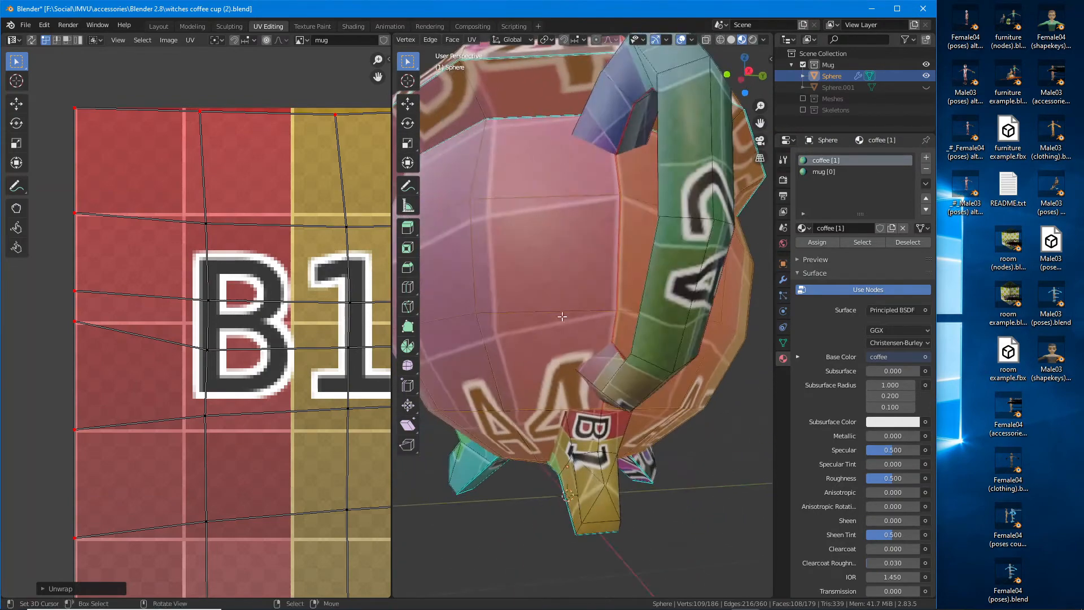
pyautogui.scroll(-2, 229, 236)
pyautogui.moveTo(219, 214); pyautogui.dragTo(215, 336, button='middle')
pyautogui.scroll(2, 205, 319)
pyautogui.rightClick(205, 318)
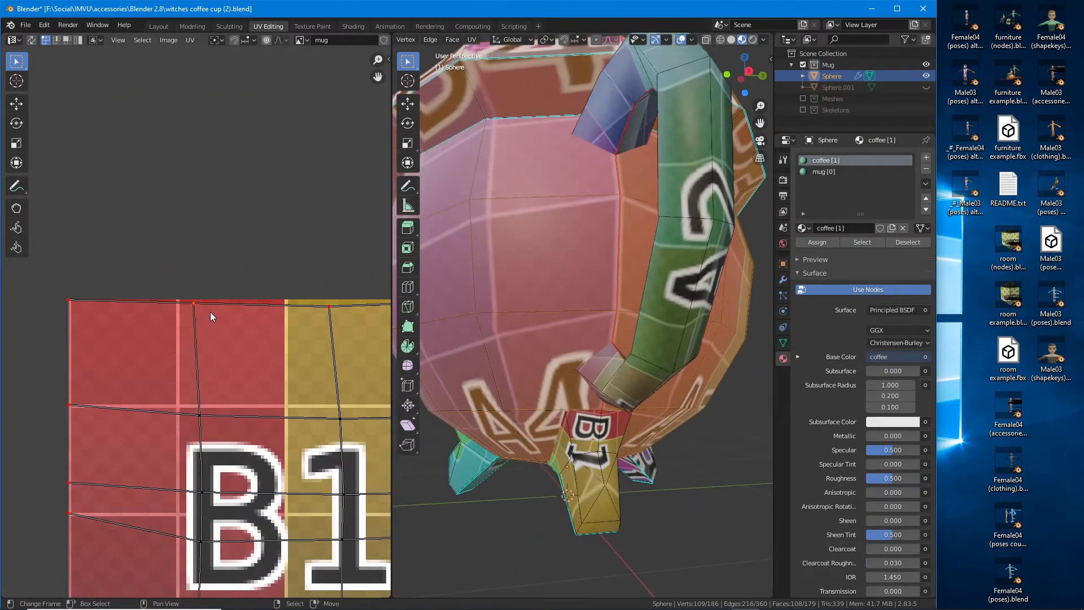
pyautogui.press('g')
pyautogui.click(211, 309)
pyautogui.rightClick(325, 310)
pyautogui.press('g')
pyautogui.click(329, 306)
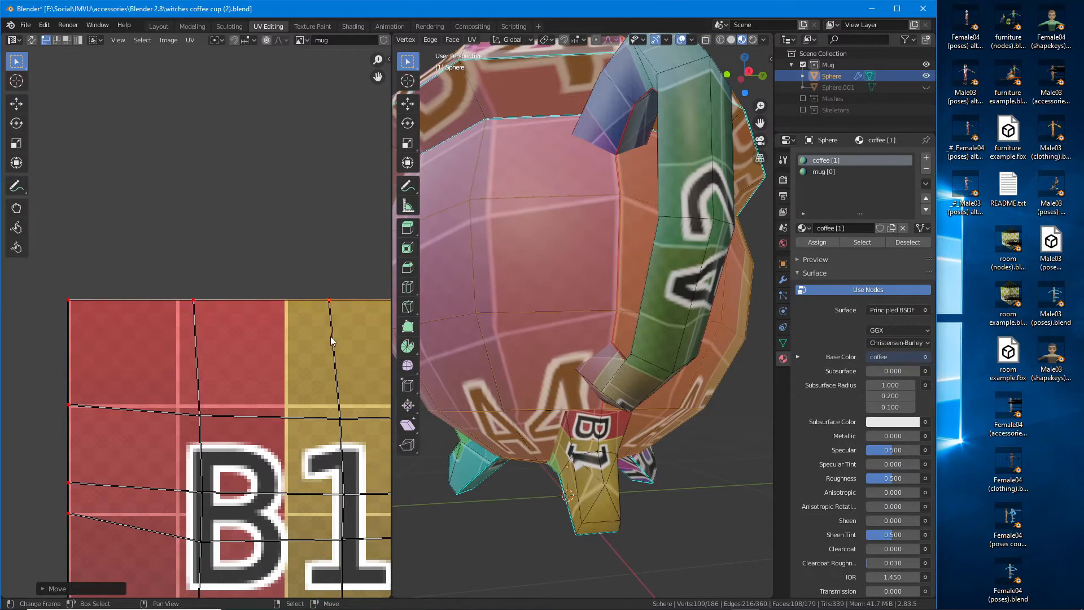
# Step: Align the next two top-row UV vertices, between B1 and B2, with the image's top border
pyautogui.scroll(-2, 331, 341)
pyautogui.moveTo(334, 401); pyautogui.dragTo(177, 387, button='middle')
pyautogui.rightClick(225, 291)
pyautogui.press('g')
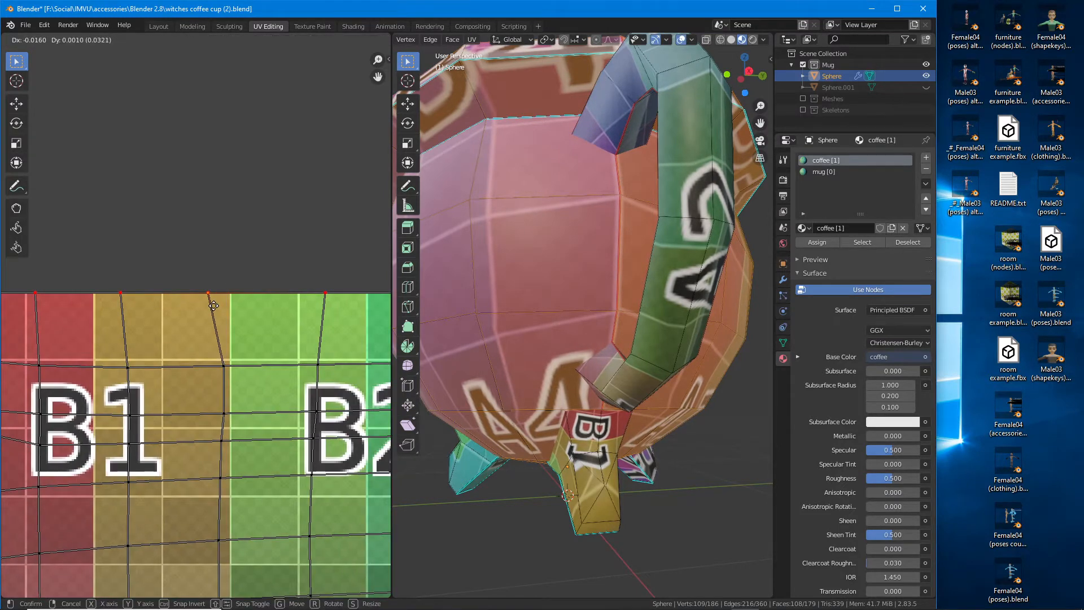
pyautogui.click(214, 305)
pyautogui.rightClick(330, 302)
pyautogui.press('g')
pyautogui.click(318, 302)
pyautogui.moveTo(334, 411); pyautogui.dragTo(152, 430, button='middle')
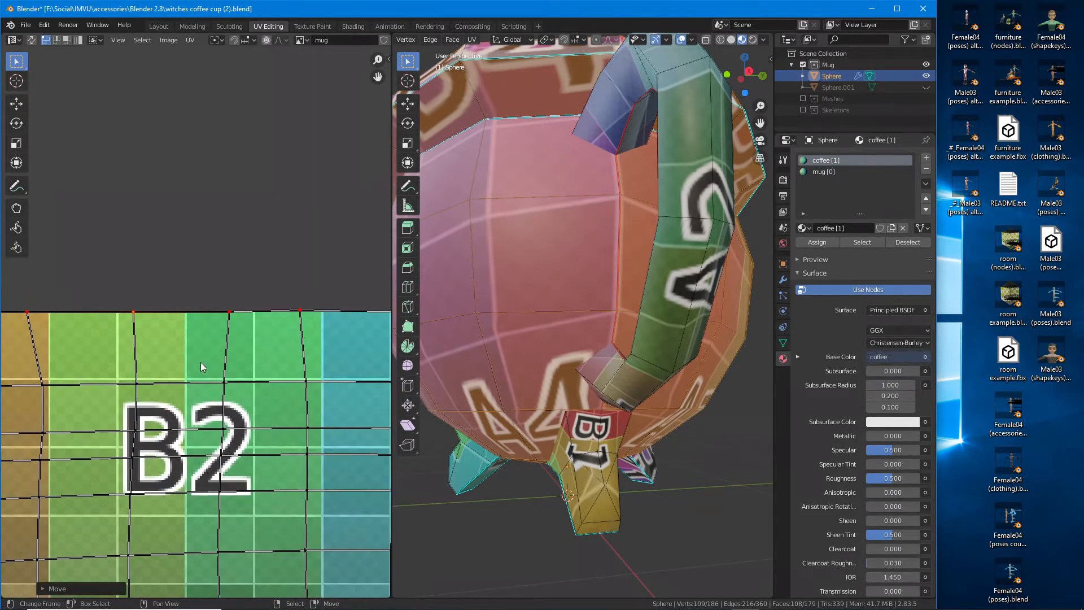
# Step: Adjust the top-row UV vertex near the boundary of B2 and B3 to sit on the image's top border
pyautogui.scroll(-3, 202, 367)
pyautogui.scroll(-1, 248, 326)
pyautogui.scroll(1, 248, 326)
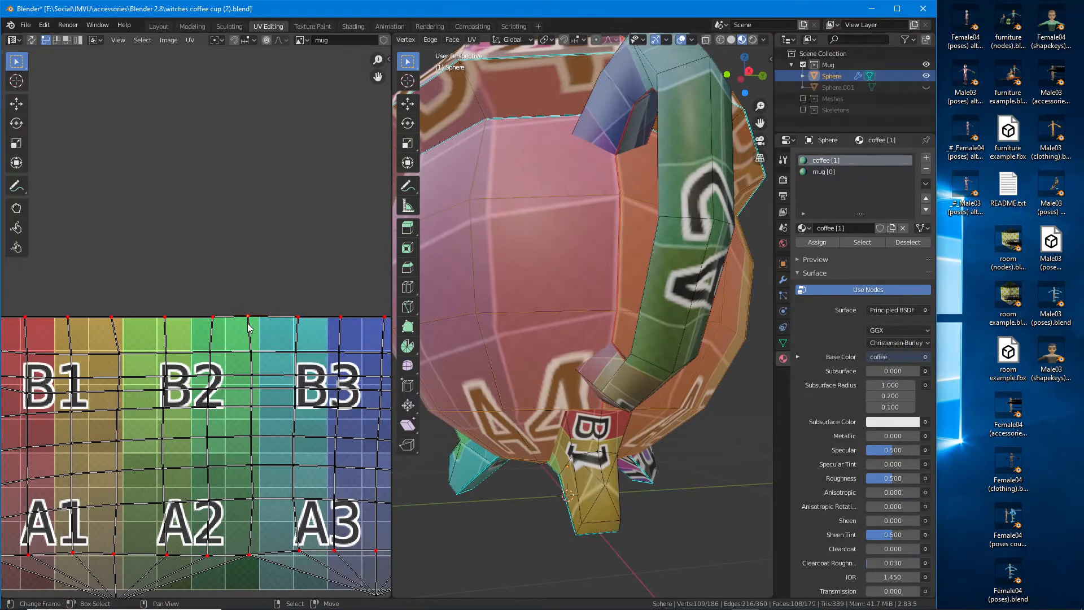
pyautogui.press('g')
pyautogui.click(249, 326)
pyautogui.moveTo(344, 367); pyautogui.dragTo(165, 363, button='middle')
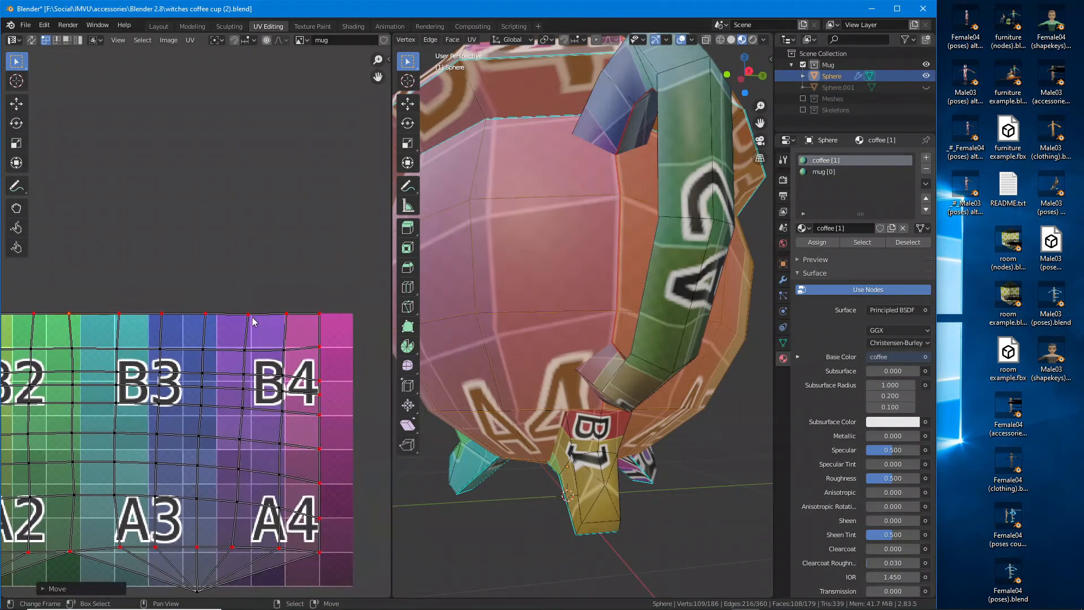
# Step: Align the top-row UV vertex above B4 with the top border and readjust the one between B2 and B3
pyautogui.scroll(6, 252, 321)
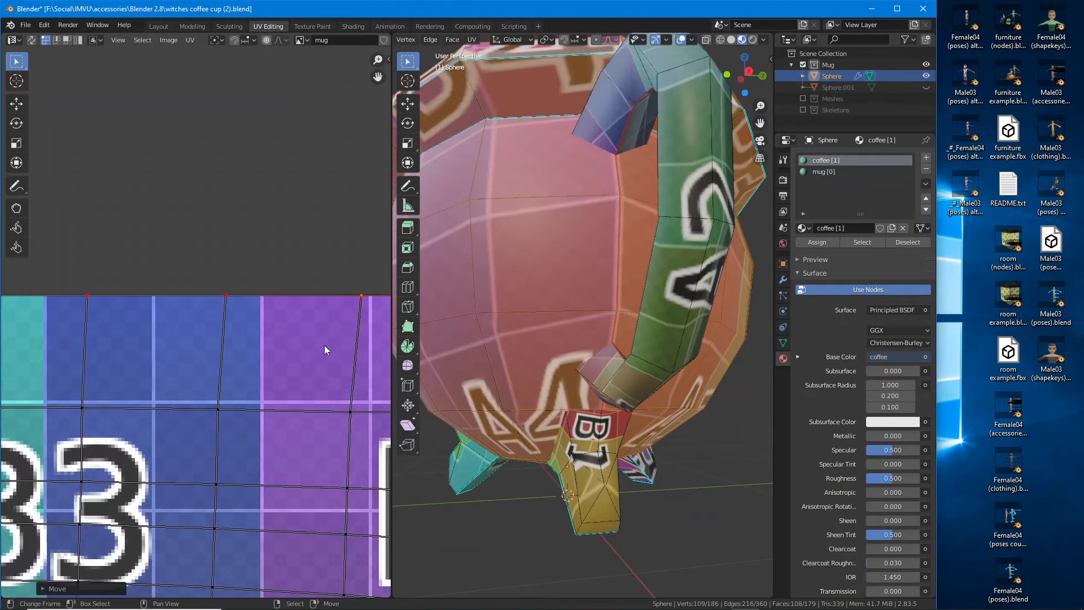
pyautogui.scroll(-2, 324, 350)
pyautogui.moveTo(287, 346); pyautogui.dragTo(152, 322, button='middle')
pyautogui.moveTo(248, 290); pyautogui.dragTo(241, 292, button='right')
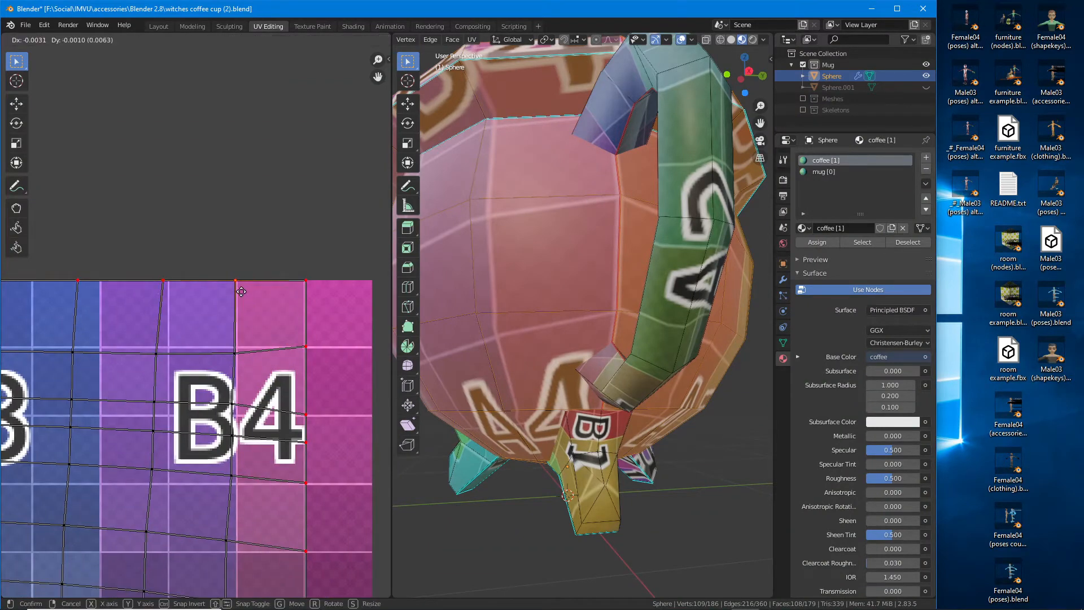
pyautogui.click(241, 291)
pyautogui.moveTo(163, 364); pyautogui.dragTo(206, 390, button='middle')
pyautogui.scroll(-4, 248, 367)
pyautogui.moveTo(189, 309); pyautogui.dragTo(192, 304, button='right')
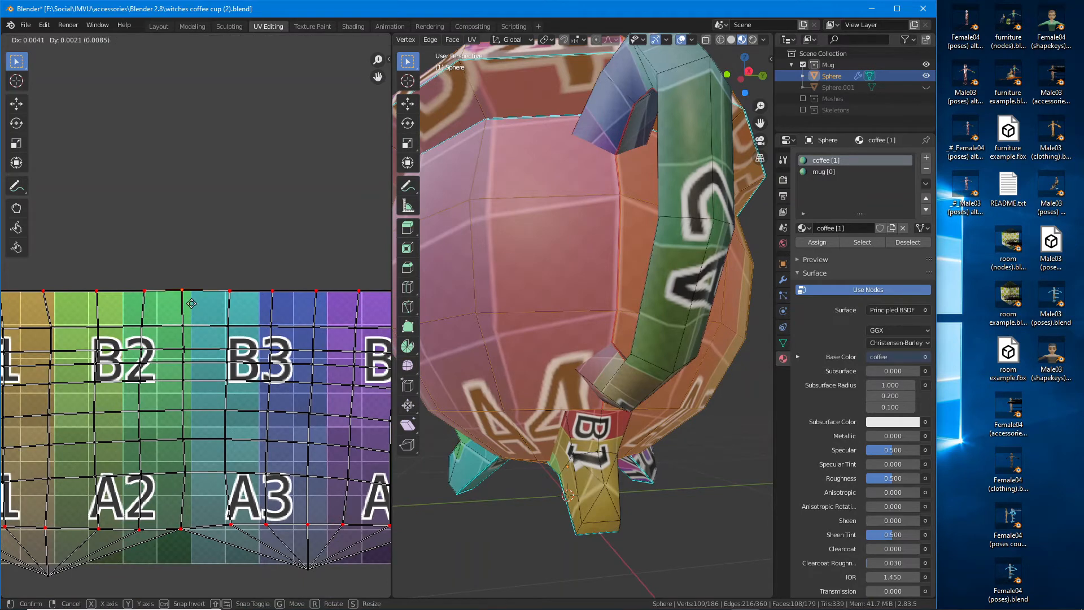
pyautogui.click(192, 304)
# Step: Level three vertices of the body island's lower pinned row around A1 along one horizontal line
pyautogui.moveTo(184, 359); pyautogui.dragTo(289, 357, button='middle')
pyautogui.moveTo(285, 461); pyautogui.dragTo(246, 243, button='middle')
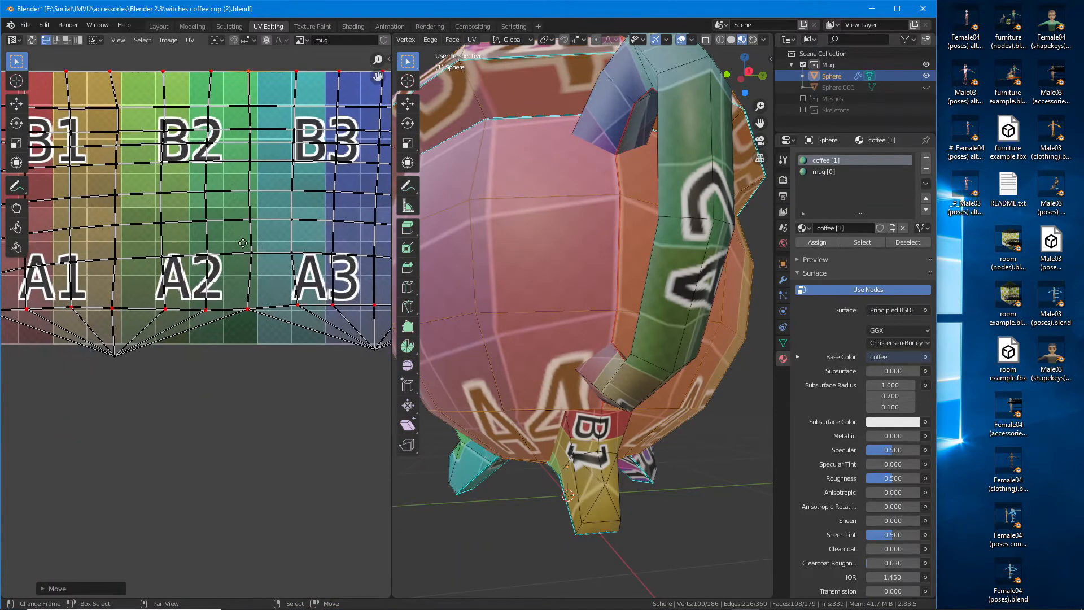
pyautogui.scroll(2, 266, 319)
pyautogui.moveTo(266, 320); pyautogui.dragTo(292, 333, button='middle')
pyautogui.scroll(2, 292, 333)
pyautogui.moveTo(134, 358); pyautogui.dragTo(264, 353, button='middle')
pyautogui.moveTo(129, 351); pyautogui.dragTo(130, 355, button='right')
pyautogui.moveTo(234, 349); pyautogui.dragTo(238, 361, button='right')
pyautogui.moveTo(341, 353); pyautogui.dragTo(341, 359, button='right')
# Step: Level the lower pinned-row UV vertices beneath A2 with their neighbours
pyautogui.moveTo(302, 375); pyautogui.dragTo(55, 390, button='middle')
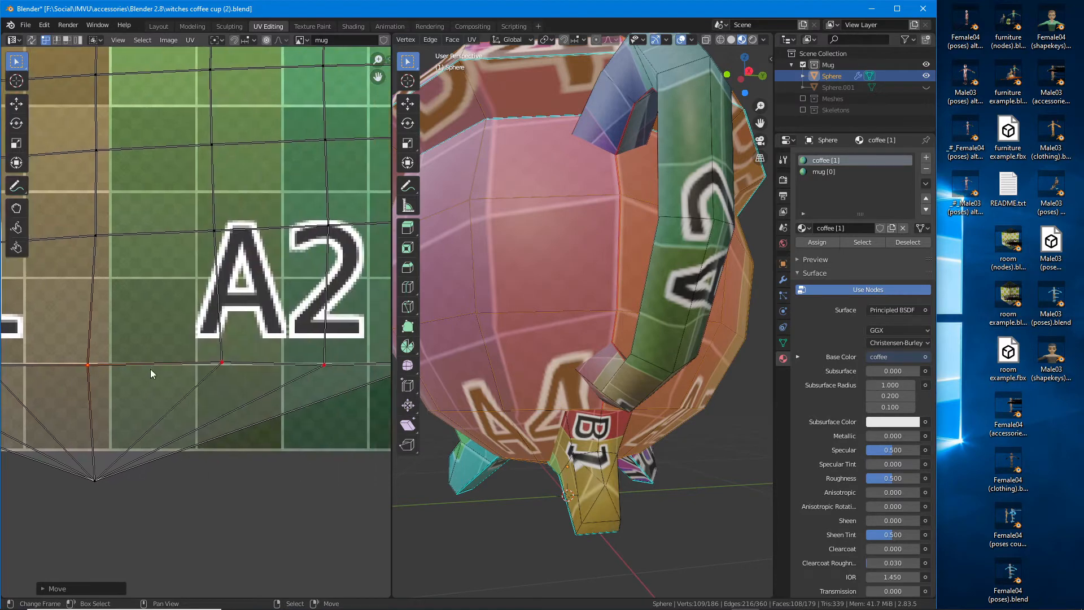
pyautogui.moveTo(222, 372); pyautogui.dragTo(223, 376, button='right')
pyautogui.rightClick(324, 374)
pyautogui.moveTo(339, 374); pyautogui.dragTo(129, 383, button='middle')
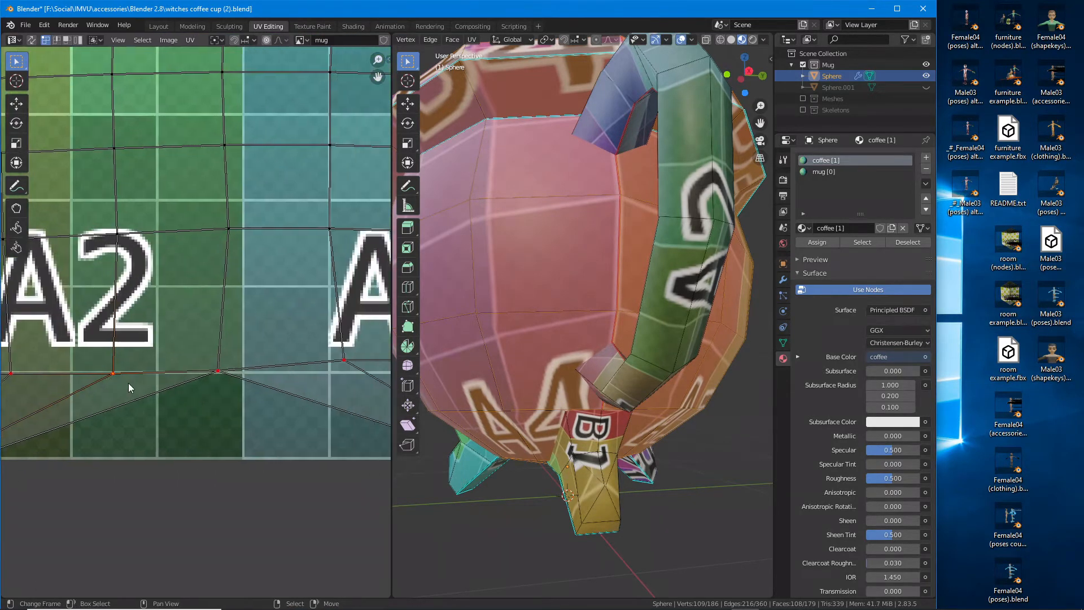
# Step: Lower the pinned-row UV vertices beneath A3 and toward A4 onto the same horizontal line
pyautogui.moveTo(208, 385); pyautogui.dragTo(45, 396, button='middle')
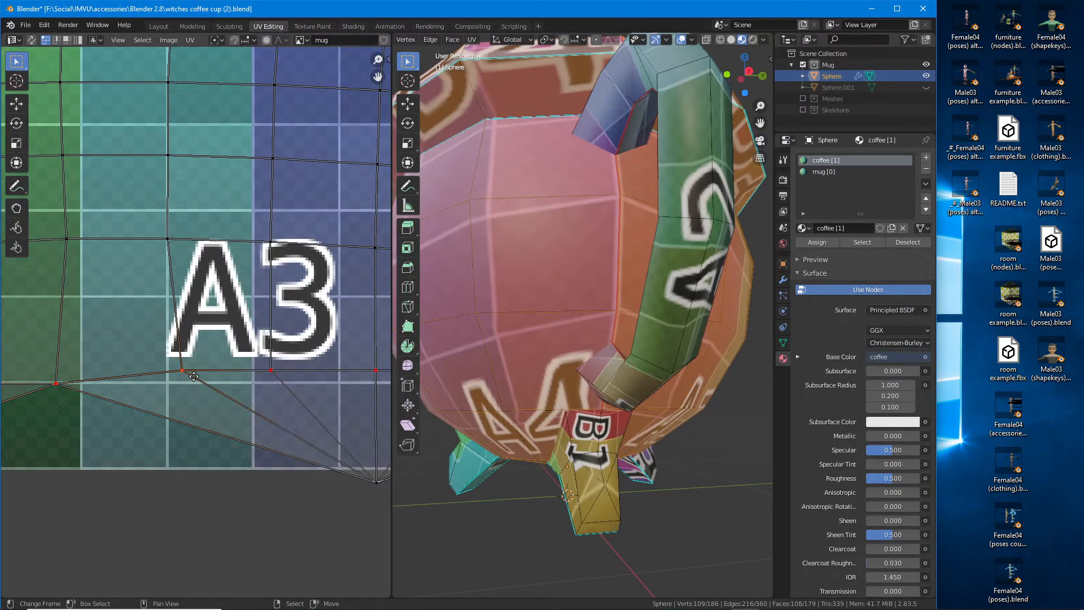
pyautogui.moveTo(187, 380); pyautogui.dragTo(183, 387, button='right')
pyautogui.moveTo(270, 384); pyautogui.dragTo(269, 397, button='right')
pyautogui.moveTo(314, 372); pyautogui.dragTo(194, 373, button='middle')
pyautogui.moveTo(264, 383); pyautogui.dragTo(268, 397, button='right')
pyautogui.moveTo(349, 381); pyautogui.dragTo(358, 395, button='right')
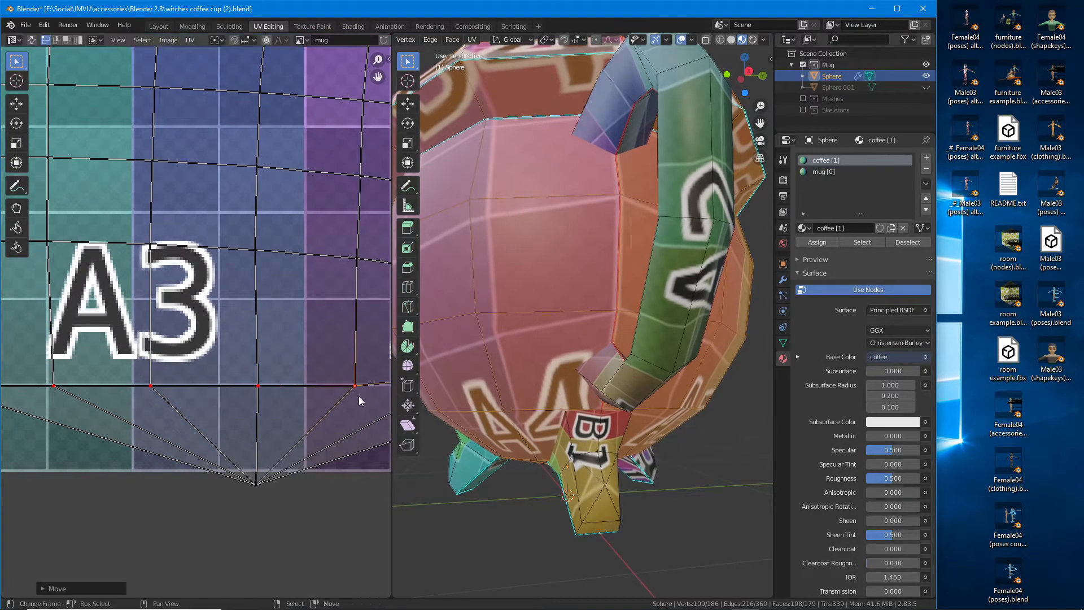
# Step: Level the last two lower pinned-row UV vertices near A4 with the rest of the row
pyautogui.moveTo(359, 396); pyautogui.dragTo(121, 394, button='middle')
pyautogui.moveTo(236, 402); pyautogui.dragTo(246, 412, button='right')
pyautogui.moveTo(124, 404); pyautogui.dragTo(131, 407, button='right')
# Step: Examine the straightness of the whole body UV island against the colour grid
pyautogui.scroll(-5, 135, 406)
pyautogui.moveTo(135, 375); pyautogui.dragTo(247, 377, button='middle')
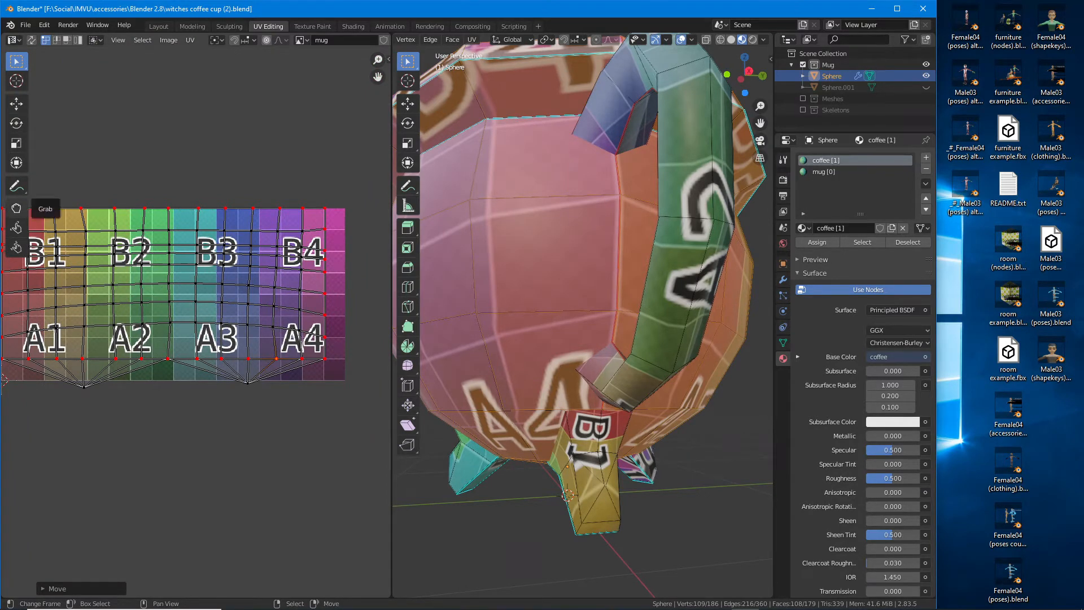
pyautogui.scroll(-1, 189, 321)
pyautogui.moveTo(189, 323); pyautogui.dragTo(201, 330, button='middle')
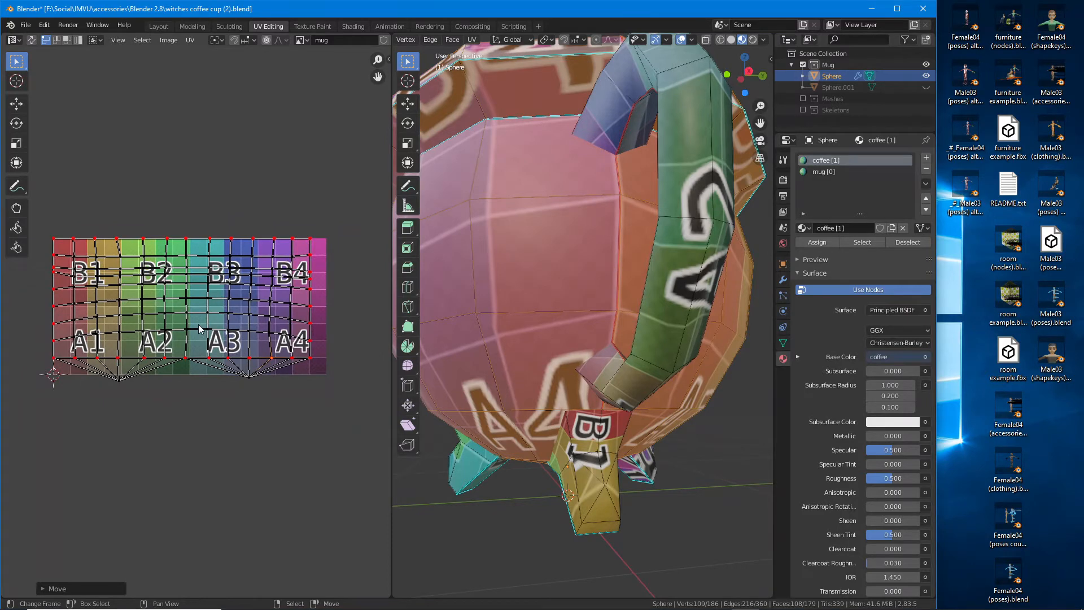
pyautogui.scroll(2, 199, 327)
pyautogui.scroll(-1, 191, 311)
pyautogui.moveTo(156, 295); pyautogui.dragTo(176, 303, button='middle')
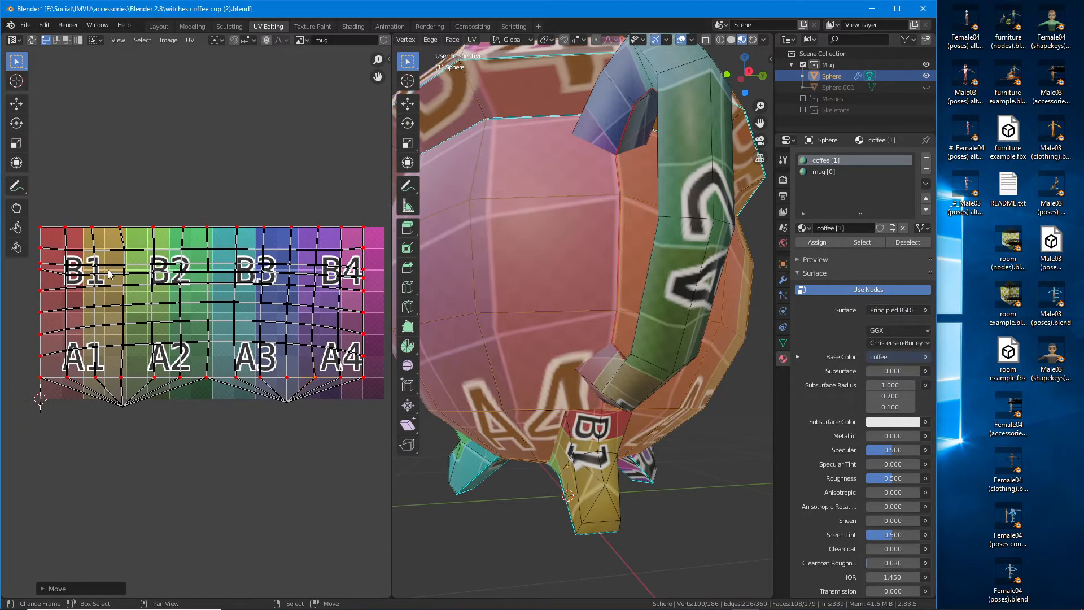
# Step: Move the two closely spaced left-edge UV vertices beside B1 down along the image border
pyautogui.scroll(2, 61, 274)
pyautogui.moveTo(39, 274); pyautogui.dragTo(280, 366, button='middle')
pyautogui.scroll(2, 138, 287)
pyautogui.scroll(2, 223, 305)
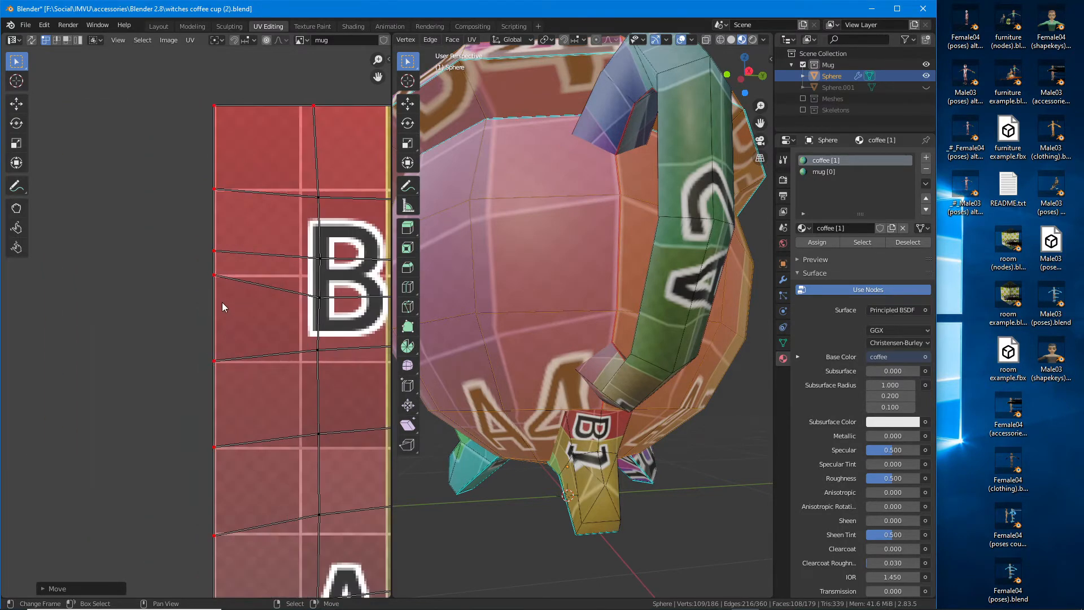
pyautogui.rightClick(217, 282)
pyautogui.moveTo(219, 284); pyautogui.dragTo(219, 308, button='right')
pyautogui.moveTo(218, 253); pyautogui.dragTo(220, 285, button='right')
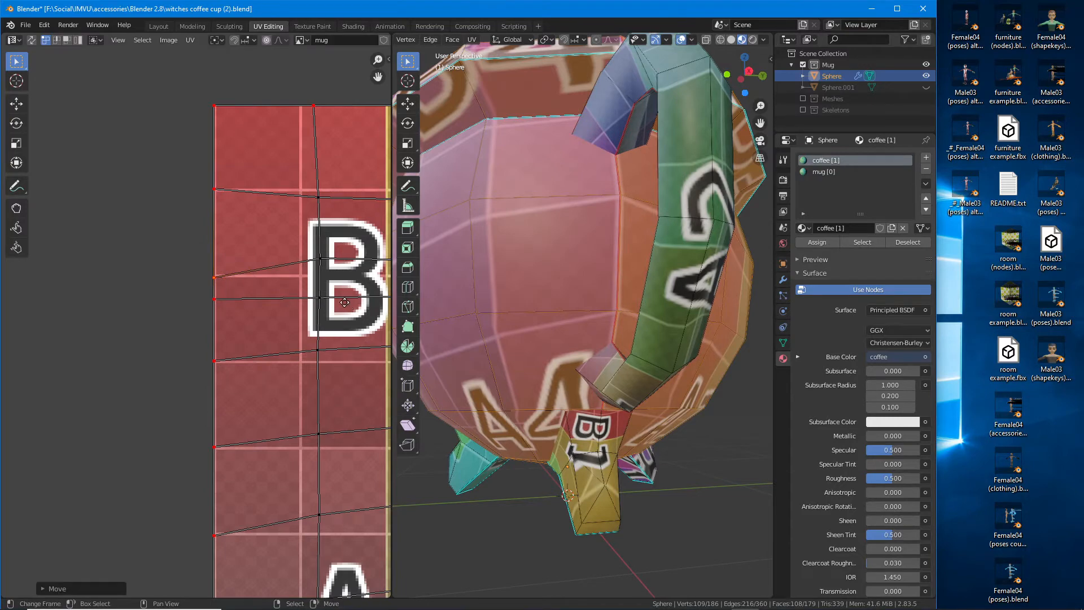
# Step: Nudge the upper of the two moved left-edge vertices beside B1 slightly up and unwrap the body again
pyautogui.moveTo(344, 302); pyautogui.dragTo(57, 304, button='middle')
pyautogui.moveTo(214, 329); pyautogui.dragTo(1, 330, button='middle')
pyautogui.moveTo(390, 331); pyautogui.dragTo(23, 345, button='middle')
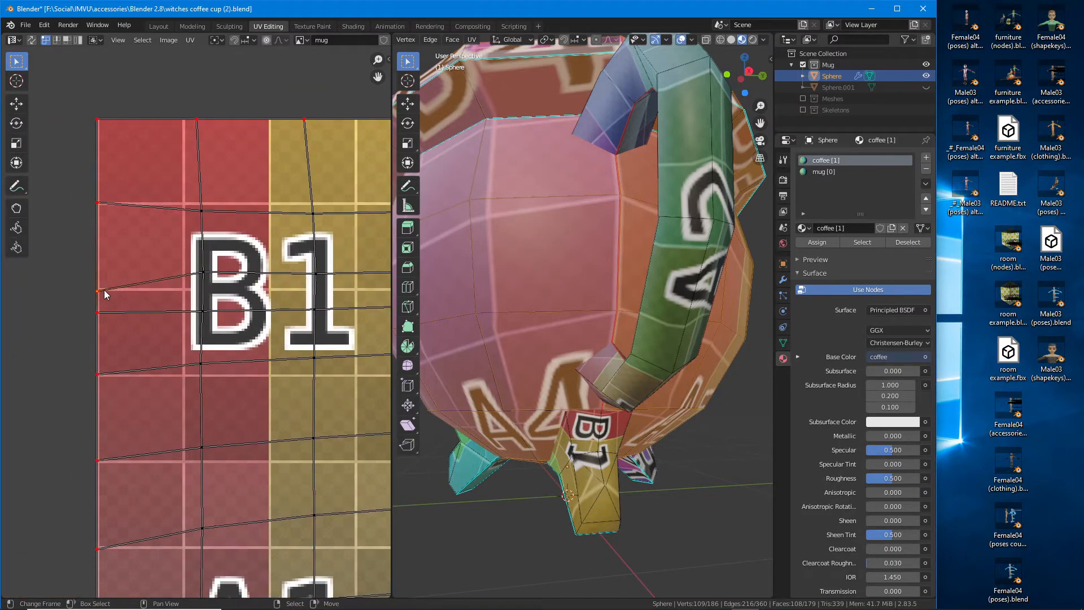
pyautogui.moveTo(103, 293); pyautogui.dragTo(104, 288, button='right')
pyautogui.press('u')
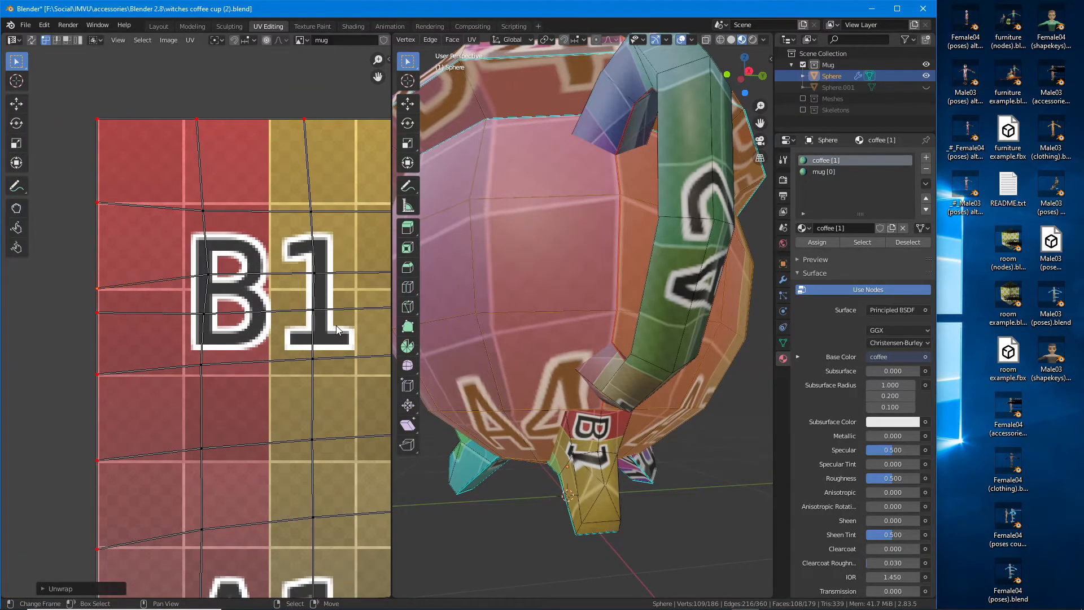
# Step: Examine the newly unwrapped body island across the full colour grid
pyautogui.scroll(-5, 336, 330)
pyautogui.moveTo(305, 407); pyautogui.dragTo(121, 383, button='middle')
pyautogui.scroll(-1, 280, 391)
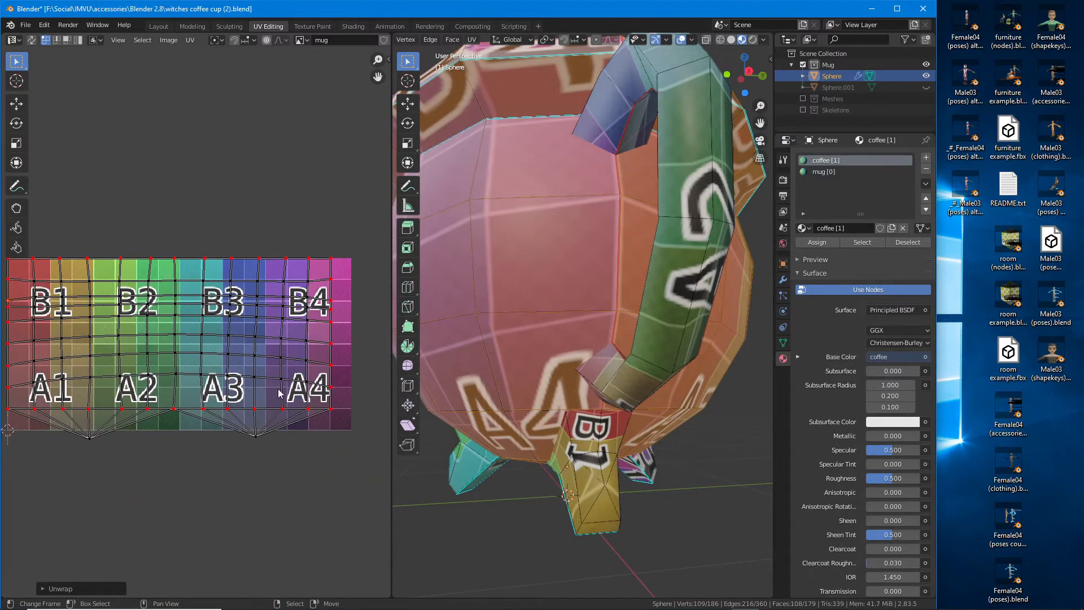
pyautogui.scroll(1, 314, 351)
pyautogui.scroll(-1, 313, 351)
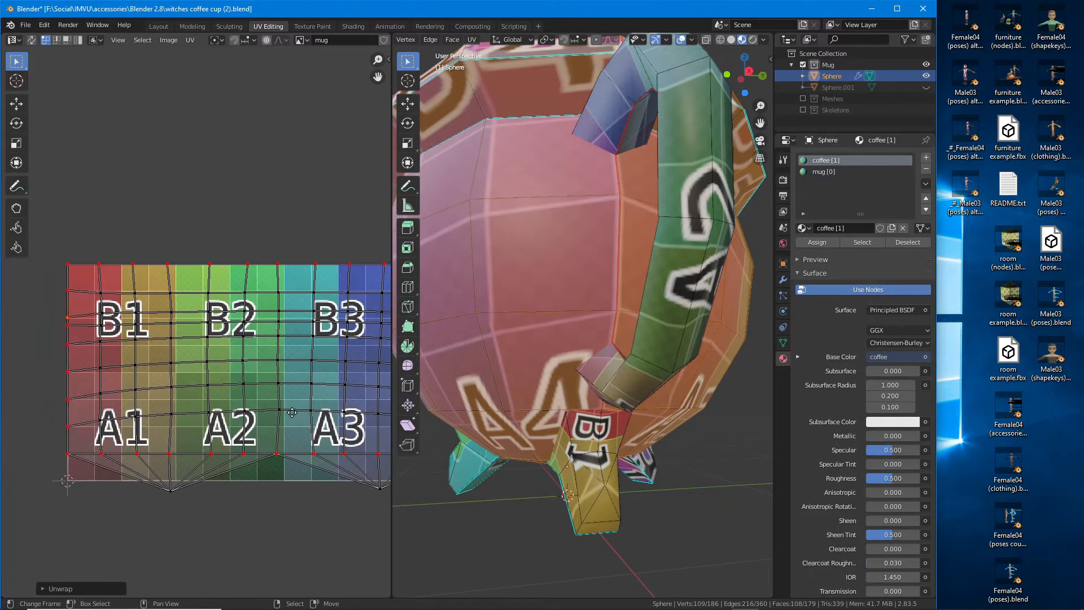
pyautogui.scroll(1, 314, 351)
pyautogui.scroll(-3, 652, 367)
# Step: Select and pin every UV vertex of the mug body island
pyautogui.moveTo(652, 367); pyautogui.dragTo(624, 410, button='middle')
pyautogui.scroll(-2, 297, 410)
pyautogui.press('a')
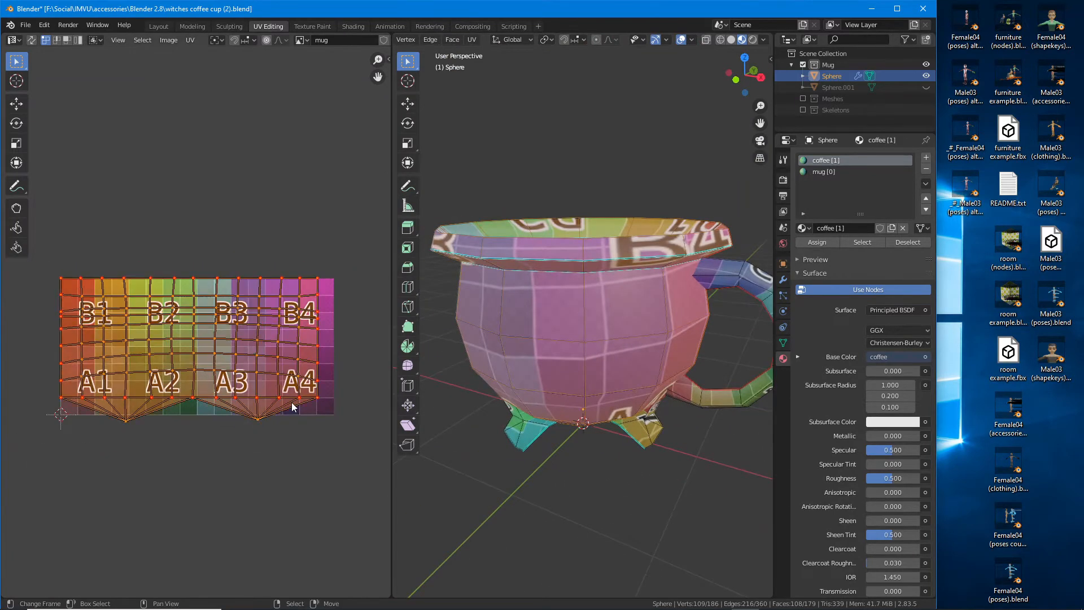
pyautogui.press('p')
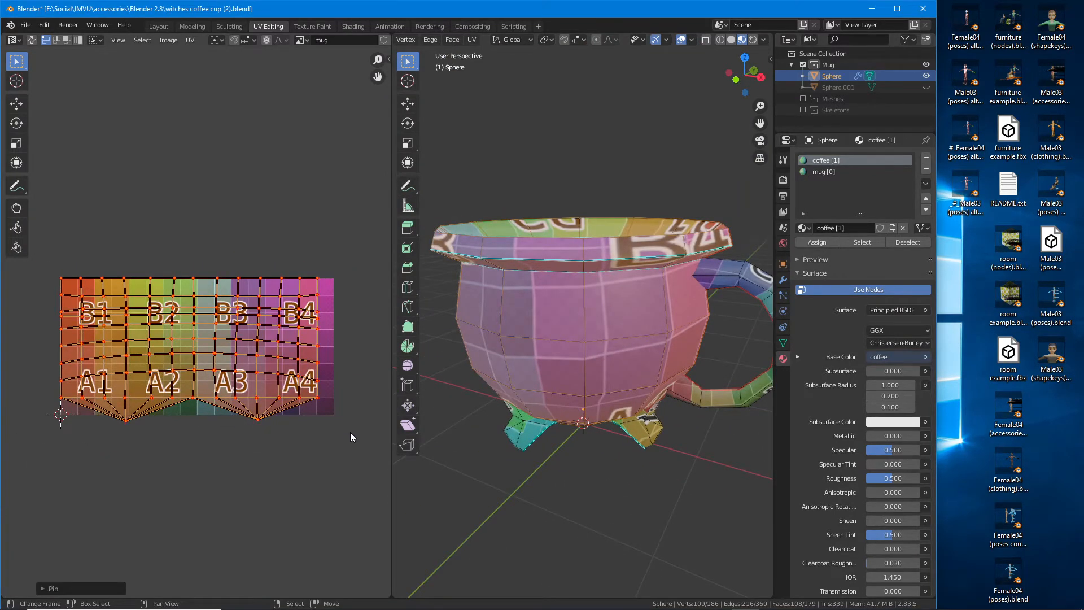
# Step: Scale the body's UV island down uniformly and move it into the image's upper-left corner over B1 and B2
pyautogui.press('s')
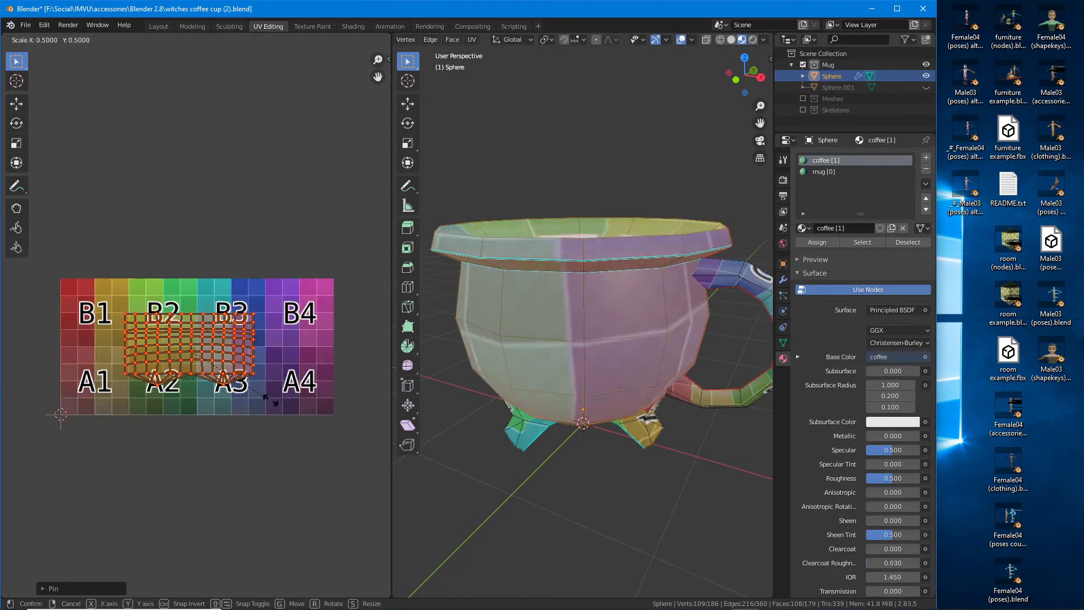
pyautogui.click(279, 404)
pyautogui.press('g')
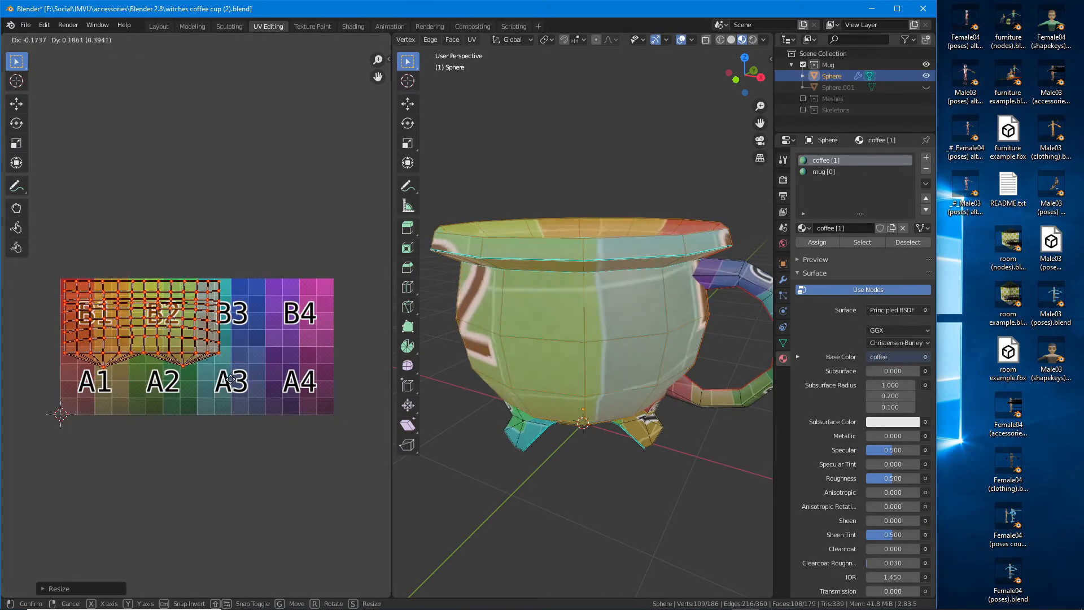
pyautogui.click(231, 379)
# Step: Select the whole mug mesh to show all its UV islands and inspect the mug from above
pyautogui.moveTo(649, 395); pyautogui.dragTo(683, 393, button='middle')
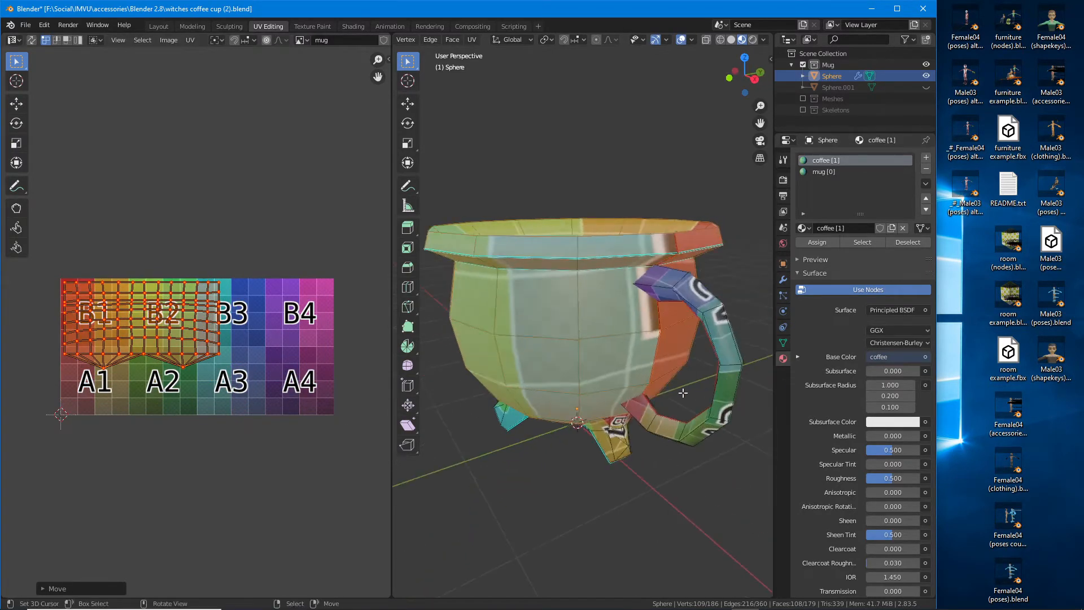
pyautogui.press('a')
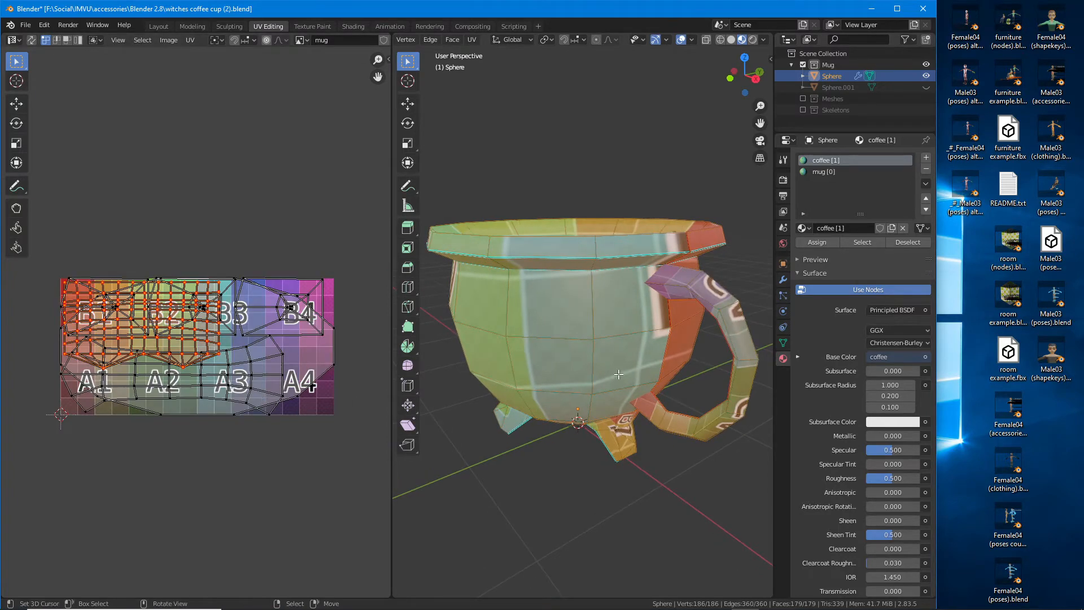
pyautogui.moveTo(554, 395); pyautogui.dragTo(575, 305, button='middle')
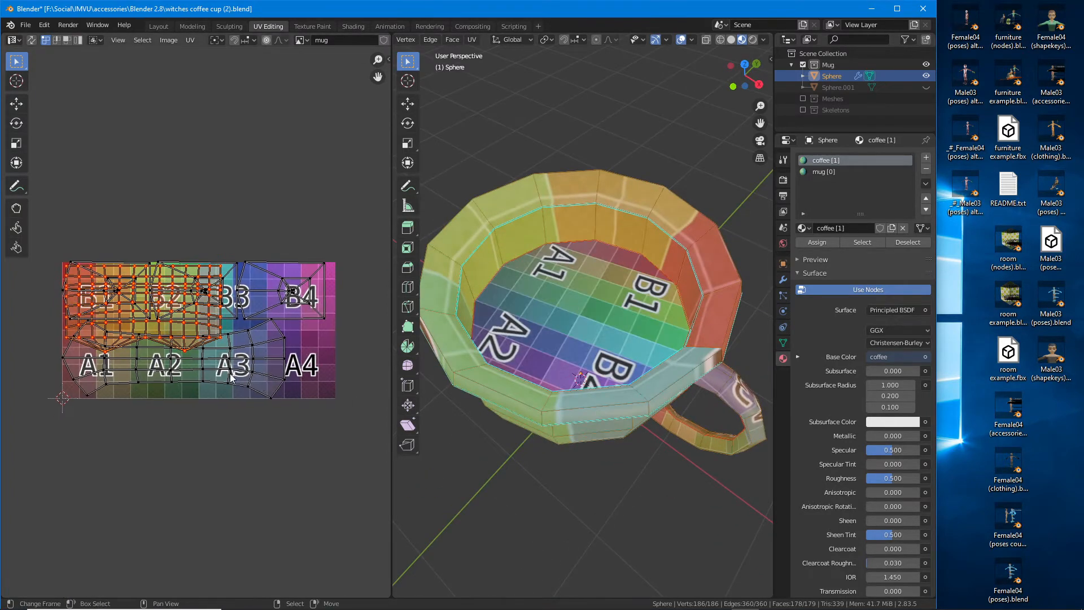
# Step: Unwrap the whole mug again with the body island pinned in place
pyautogui.scroll(2, 249, 389)
pyautogui.scroll(-1, 249, 384)
pyautogui.press('u')
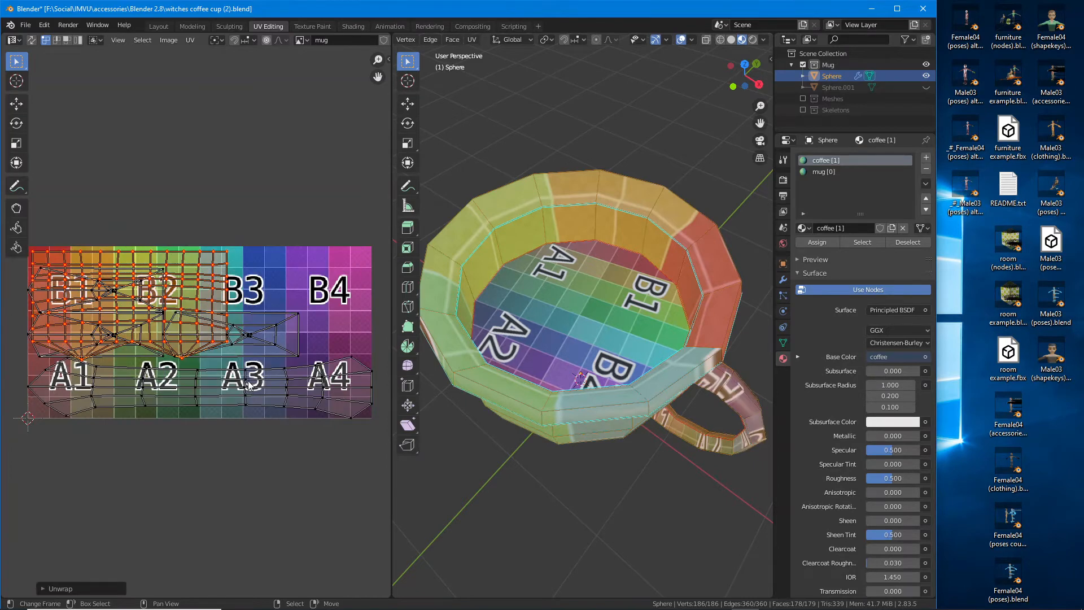
pyautogui.moveTo(238, 350); pyautogui.dragTo(232, 374, button='middle')
pyautogui.click(252, 361)
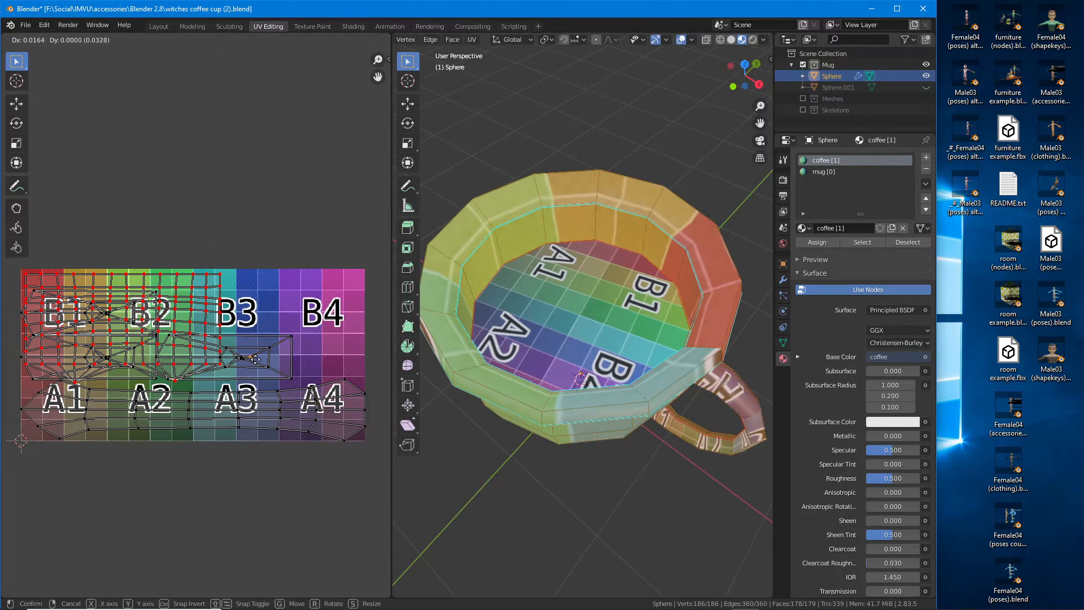
# Step: Move the three leg UV islands off the texture and stack them above B3 and B4
pyautogui.press('l')
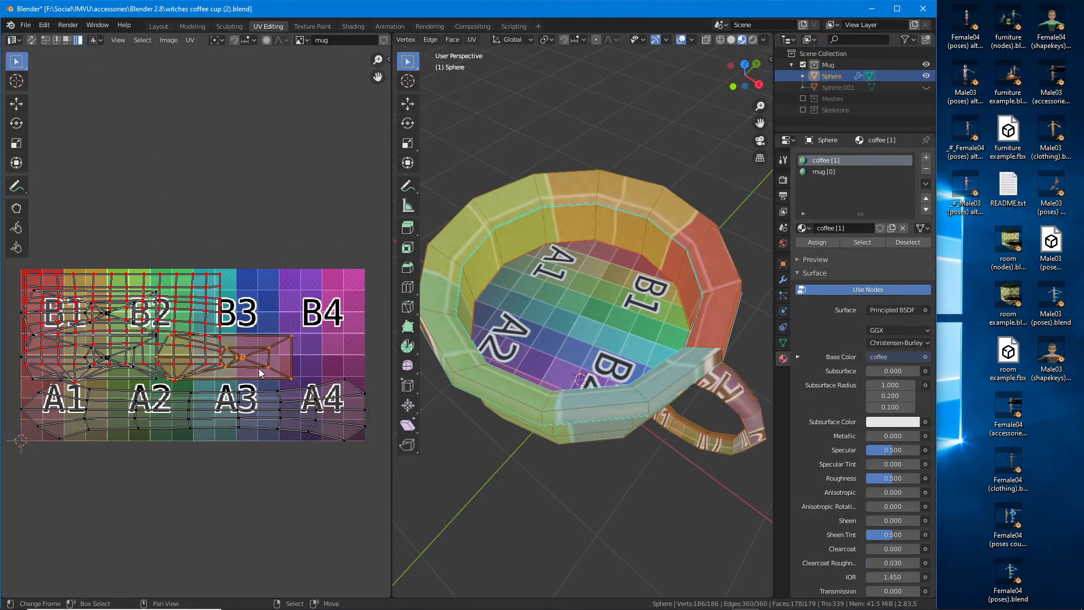
pyautogui.press('g')
pyautogui.click(333, 203)
pyautogui.click(134, 371)
pyautogui.press('l')
pyautogui.press('g')
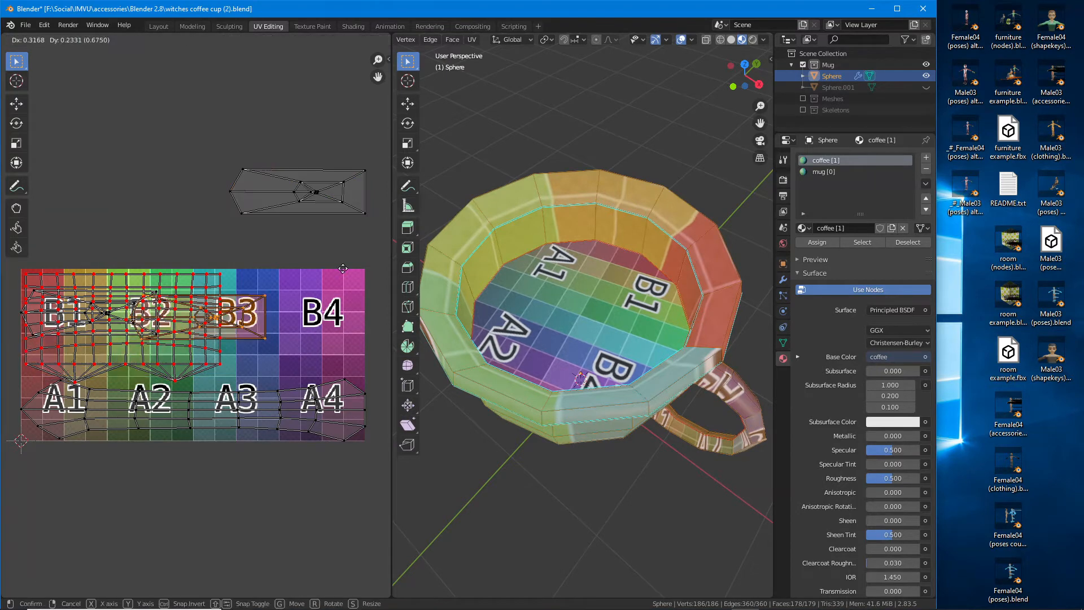
pyautogui.click(349, 257)
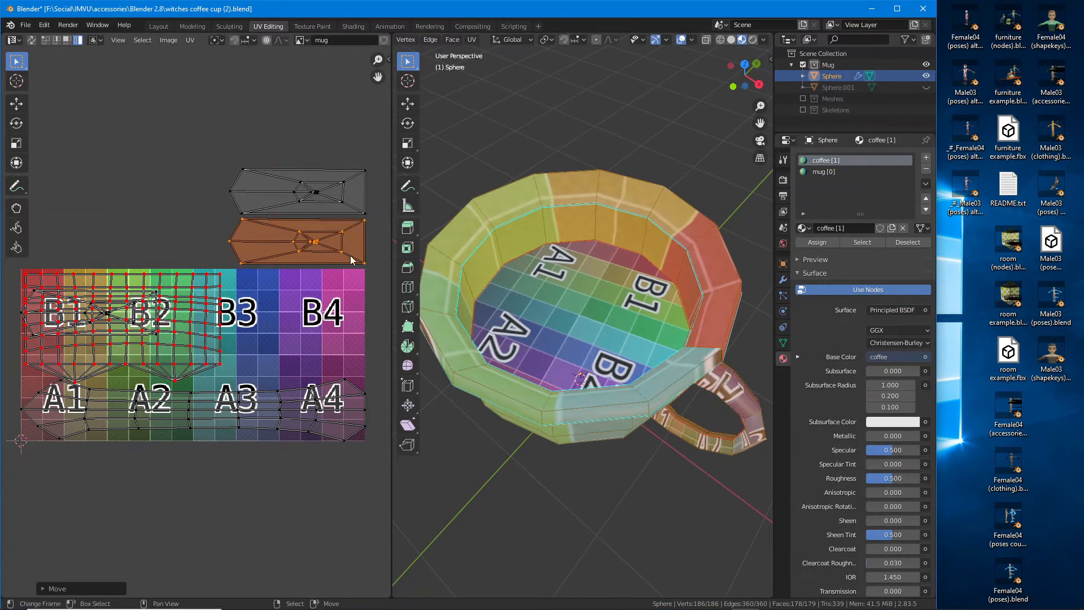
pyautogui.click(38, 330)
pyautogui.press('l')
pyautogui.press('g')
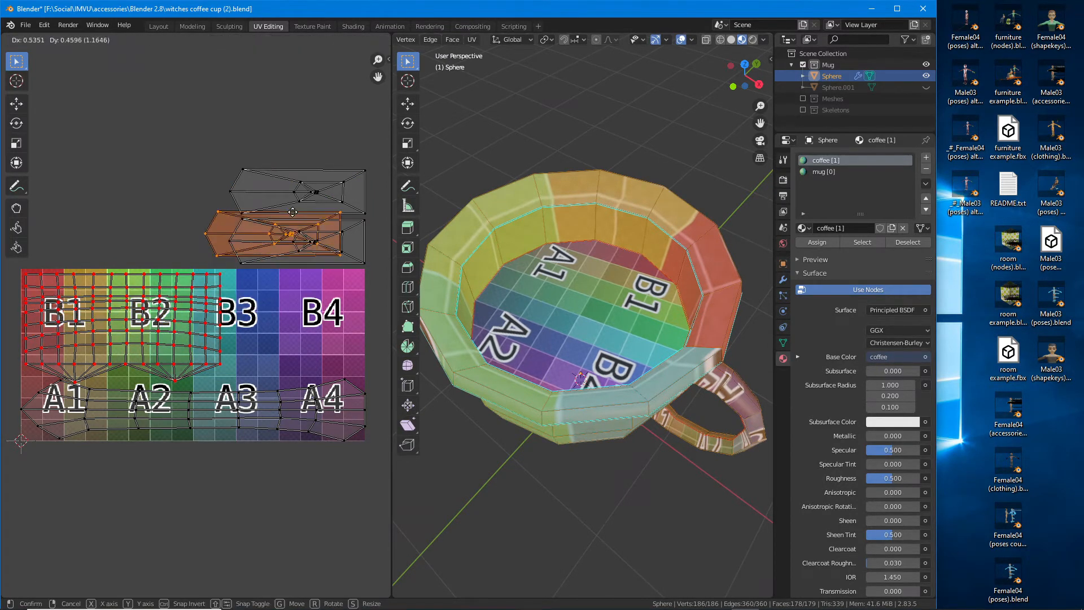
pyautogui.click(313, 154)
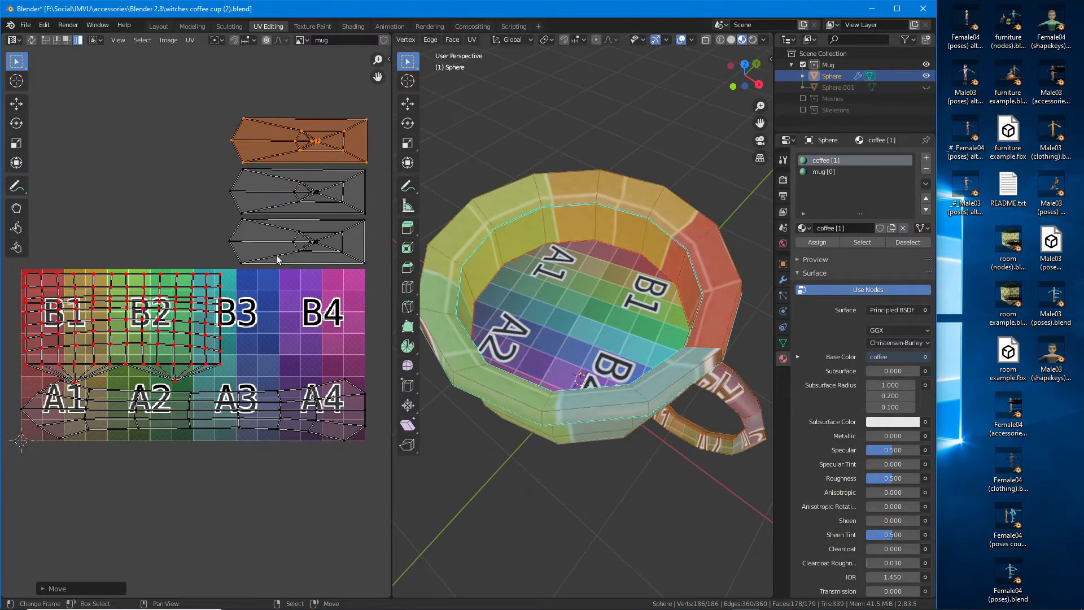
# Step: Scale the long handle UV island down uniformly and place it across A1 to A3, beneath the body island
pyautogui.click(253, 424)
pyautogui.press('l')
pyautogui.press('s')
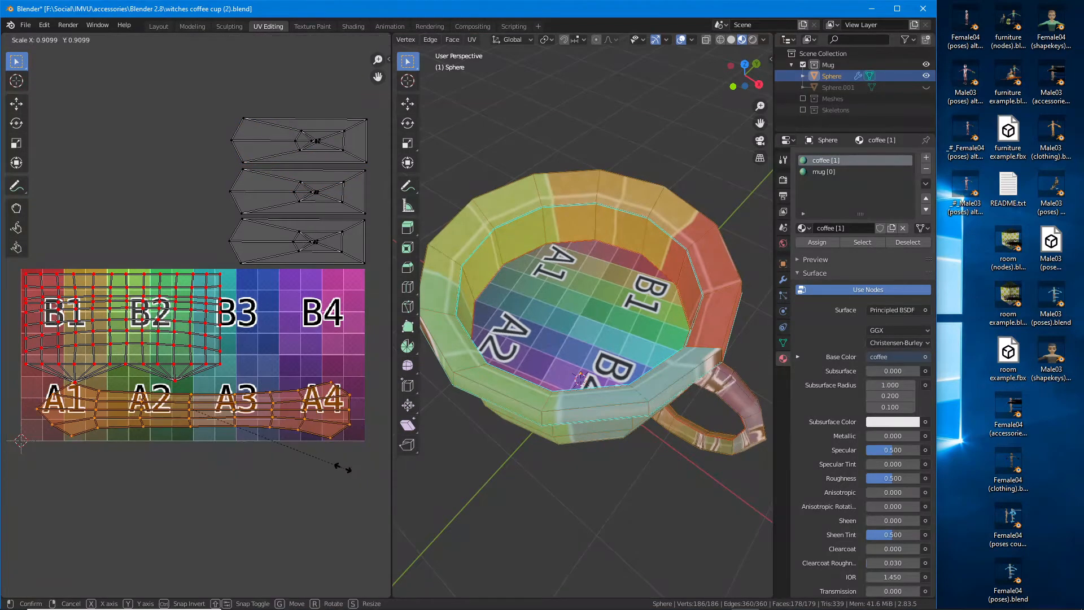
pyautogui.click(333, 465)
pyautogui.press('g')
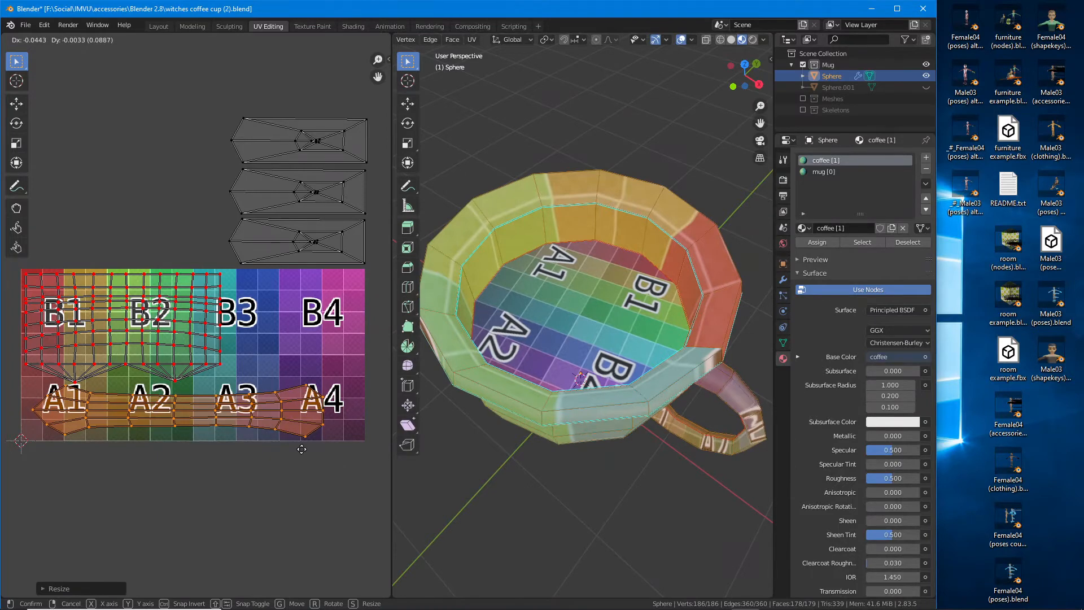
pyautogui.click(298, 450)
pyautogui.moveTo(298, 449); pyautogui.dragTo(294, 459, button='middle')
pyautogui.press('s')
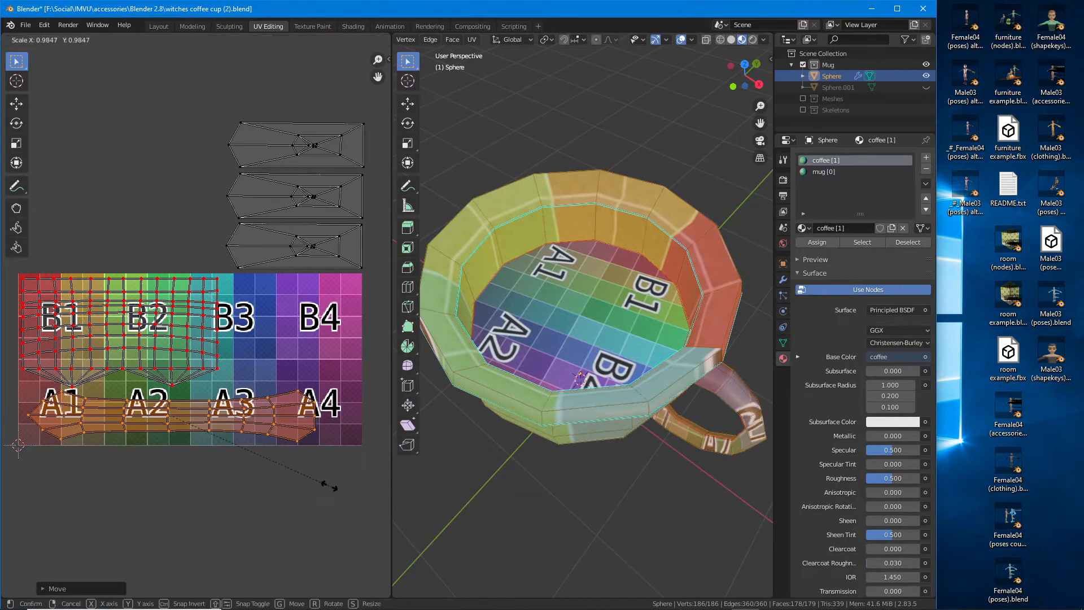
pyautogui.click(319, 481)
pyautogui.press('g')
pyautogui.click(280, 467)
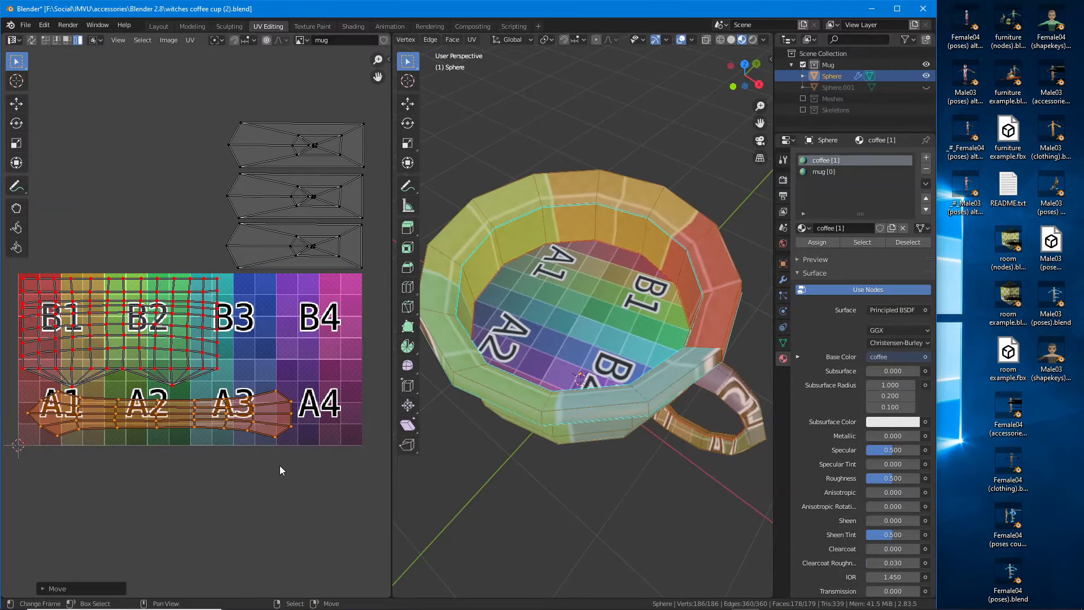
# Step: Select the three leg UV islands together, shrink them to about 0.7 and place them over B3 and B4
pyautogui.click(270, 163)
pyautogui.keyDown('shift'); pyautogui.click(271, 179); pyautogui.keyUp('shift')
pyautogui.keyDown('shift'); pyautogui.click(323, 231); pyautogui.keyUp('shift')
pyautogui.moveTo(323, 231); pyautogui.dragTo(305, 225, button='middle')
pyautogui.press('g')
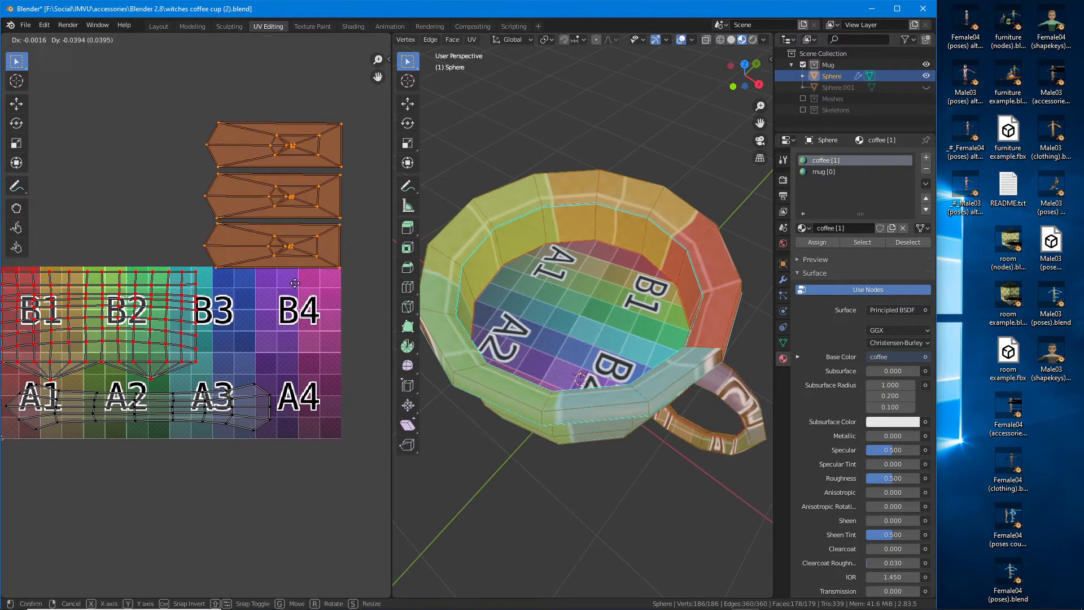
pyautogui.click(365, 167)
pyautogui.press('s')
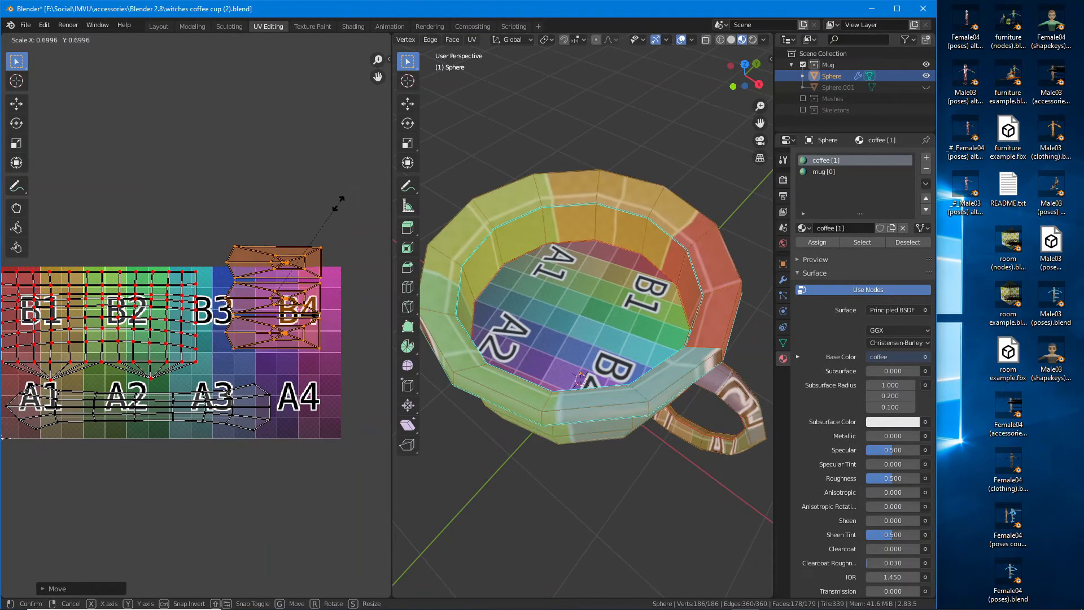
pyautogui.click(346, 199)
pyautogui.press('g')
pyautogui.click(341, 223)
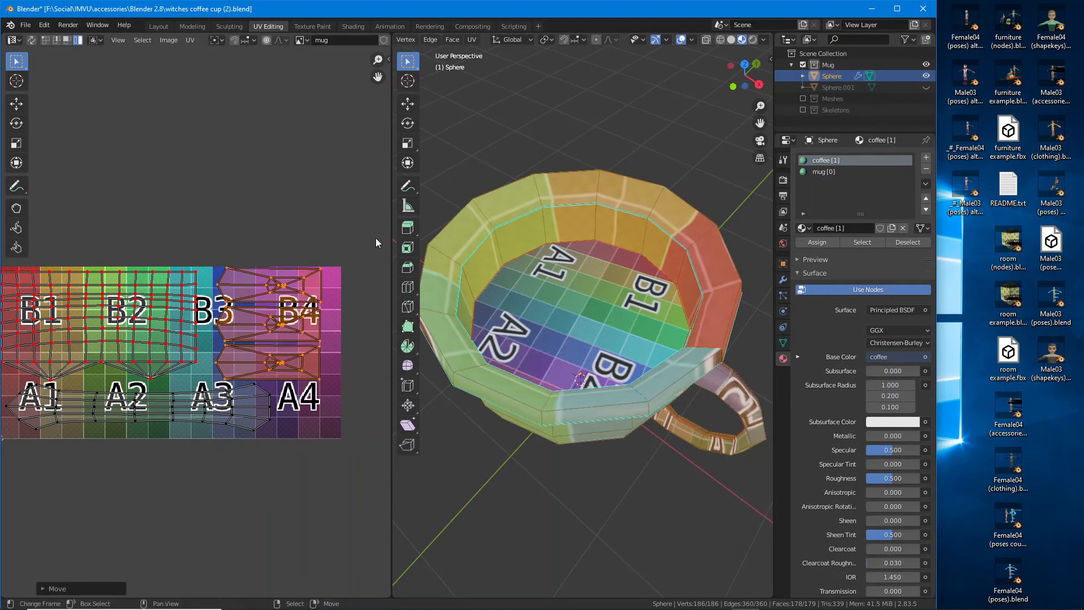
# Step: Scale the three leg islands down slightly more and recentre them in the free area around B4
pyautogui.press('s')
pyautogui.click(366, 243)
pyautogui.press('g')
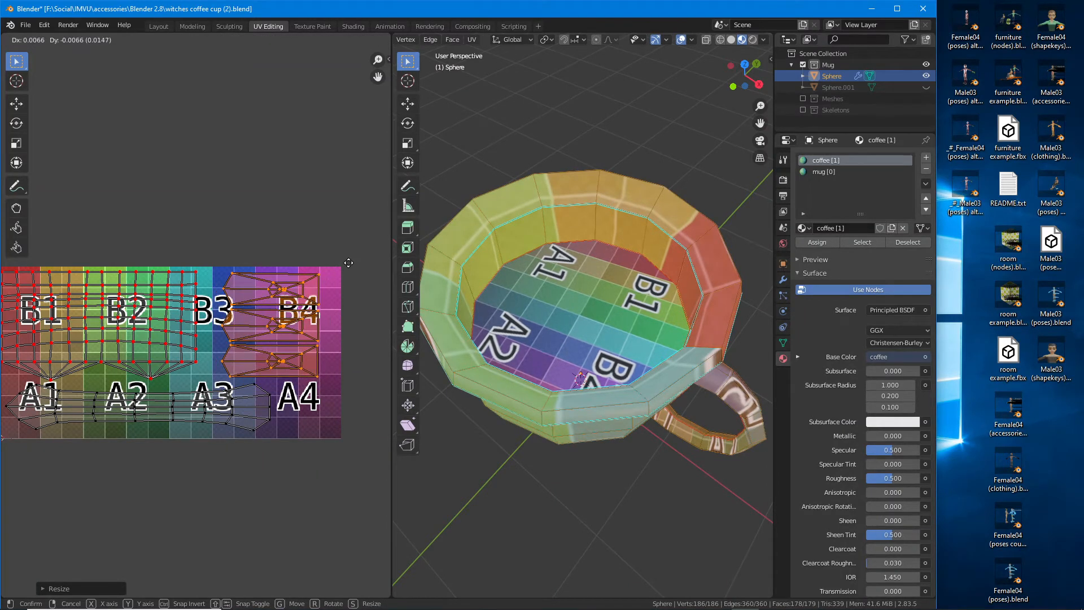
pyautogui.click(351, 269)
# Step: Reposition each leg island individually to leave gaps between the three stacked islands
pyautogui.rightClick(275, 294)
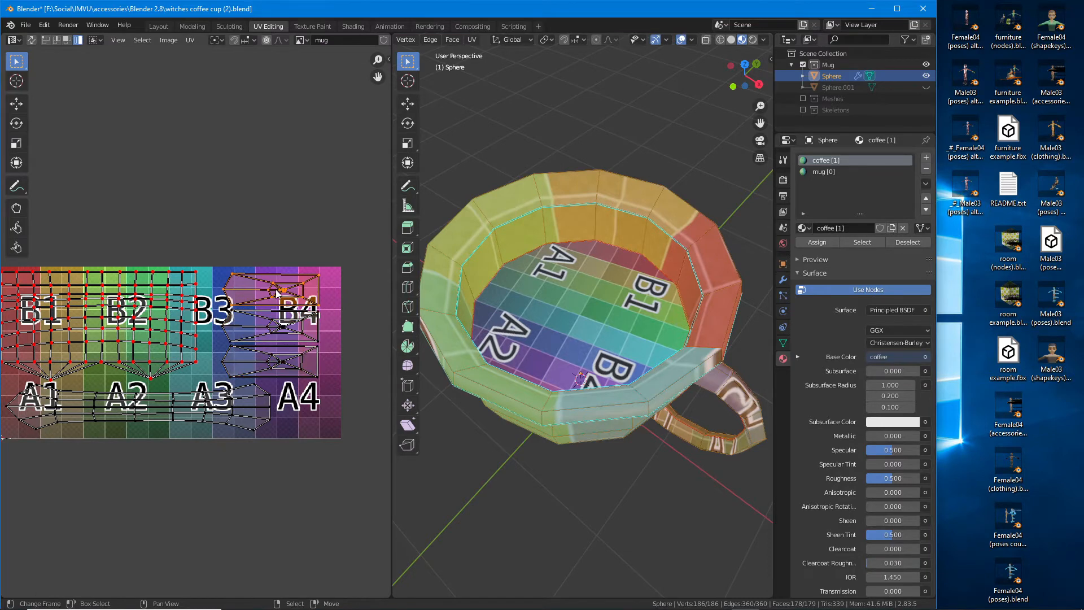
pyautogui.press('g')
pyautogui.click(277, 291)
pyautogui.rightClick(284, 368)
pyautogui.press('g')
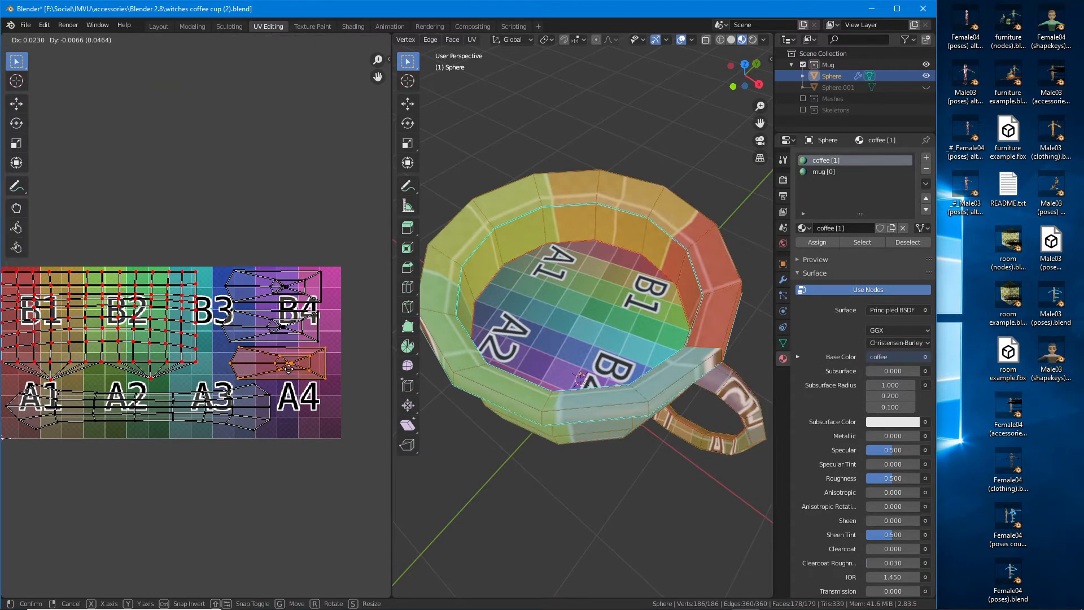
pyautogui.click(287, 370)
pyautogui.rightClick(272, 329)
pyautogui.press('g')
pyautogui.click(275, 330)
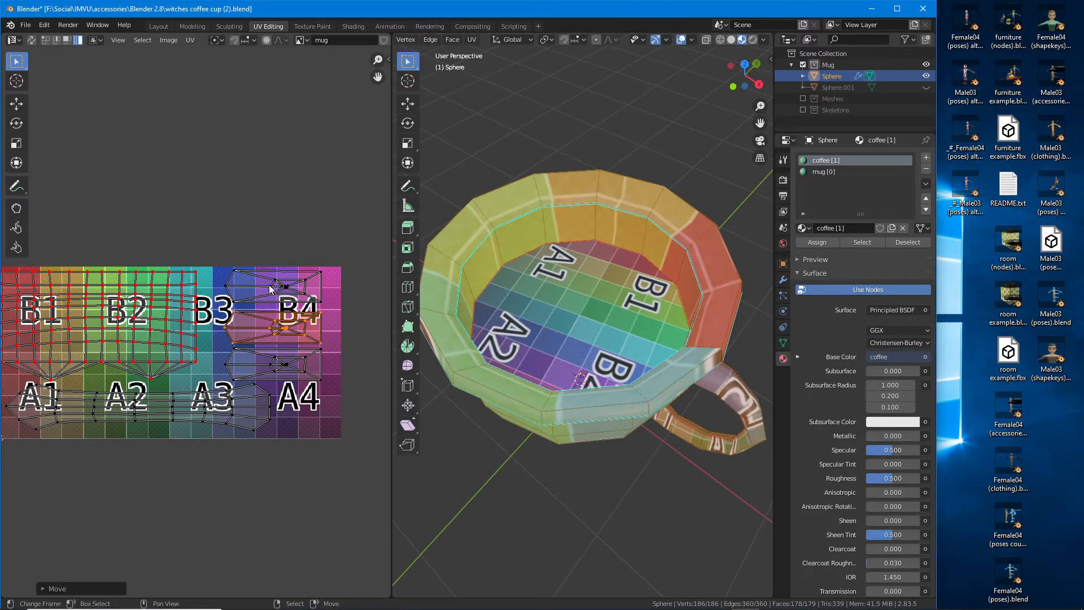
# Step: Select the three leg islands and rotate them a quarter turn so they stand upright side by side
pyautogui.rightClick(269, 288)
pyautogui.keyDown('shift'); pyautogui.rightClick(279, 363); pyautogui.keyUp('shift')
pyautogui.keyDown('shift'); pyautogui.rightClick(283, 327); pyautogui.keyUp('shift')
pyautogui.press('r')
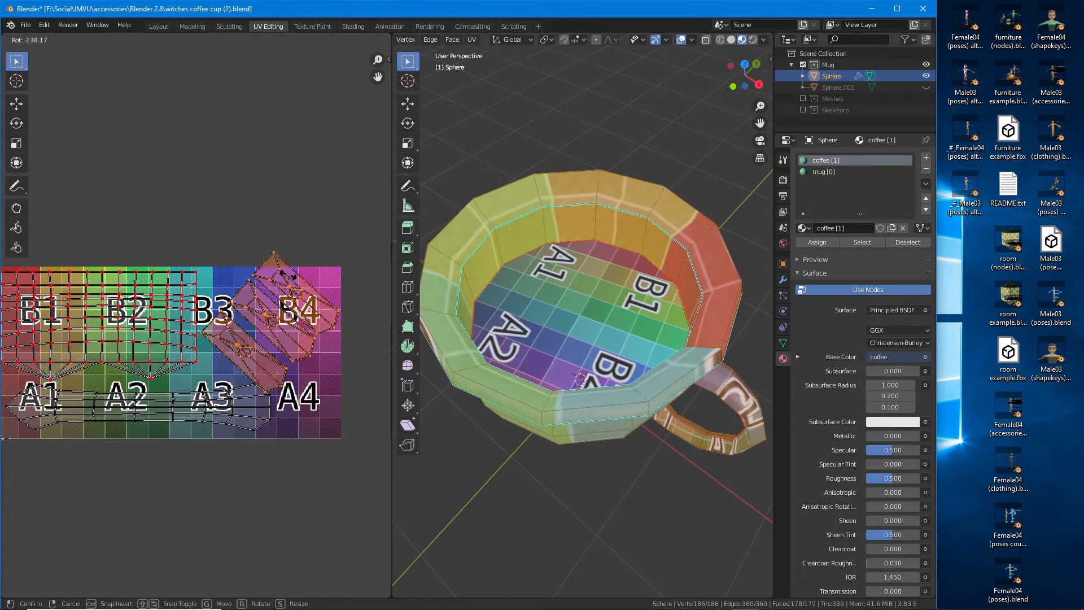
pyautogui.click(320, 306)
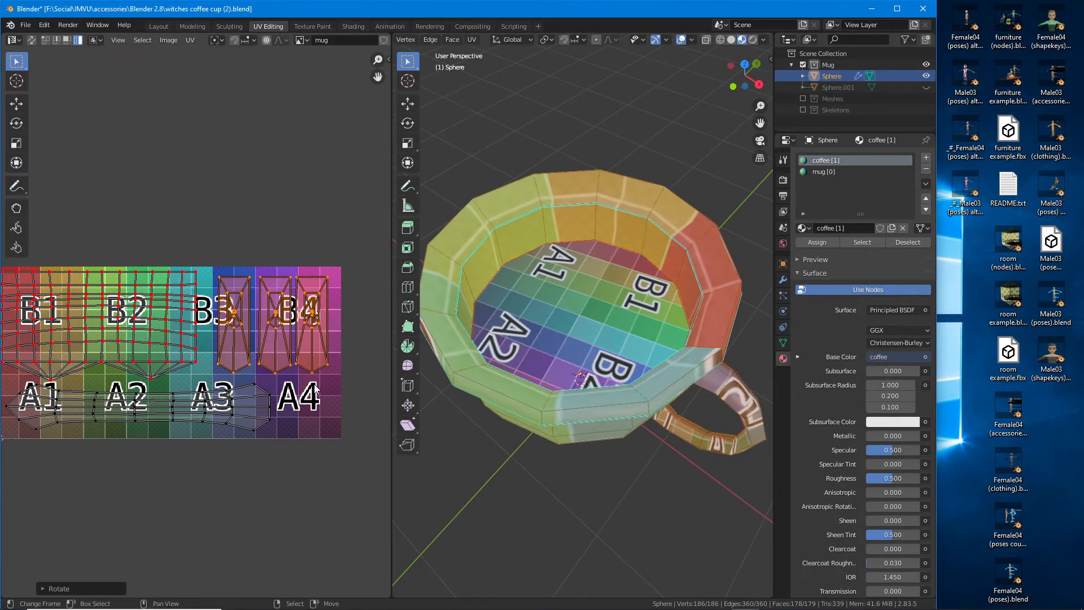
# Step: Spread the three upright leg islands apart horizontally so they sit evenly spaced over B3 and B4
pyautogui.rightClick(232, 310)
pyautogui.press('g')
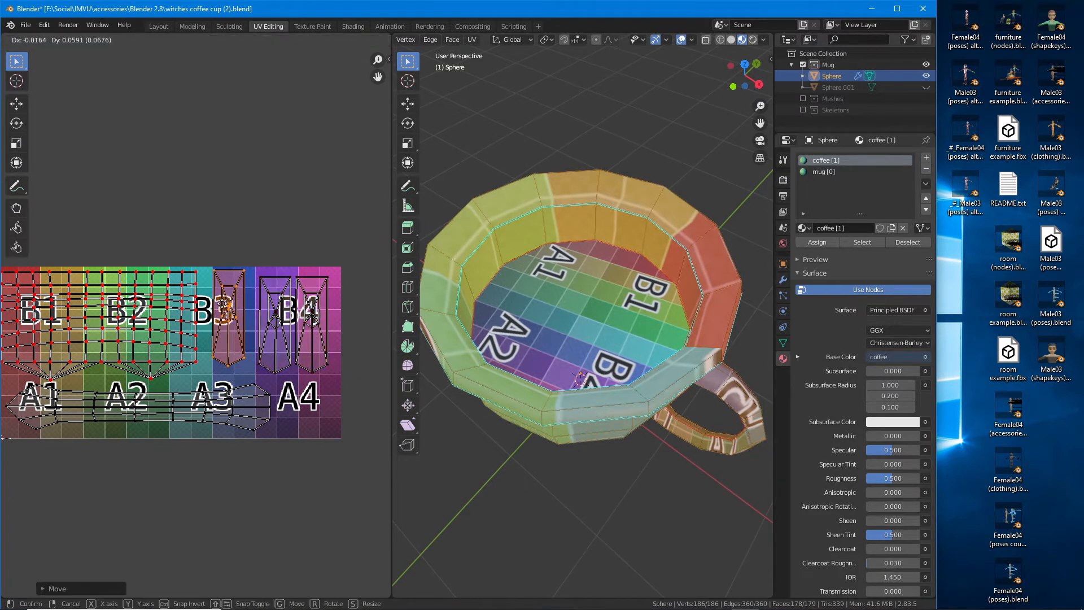
pyautogui.click(224, 310)
pyautogui.rightClick(313, 311)
pyautogui.press('g')
pyautogui.click(321, 305)
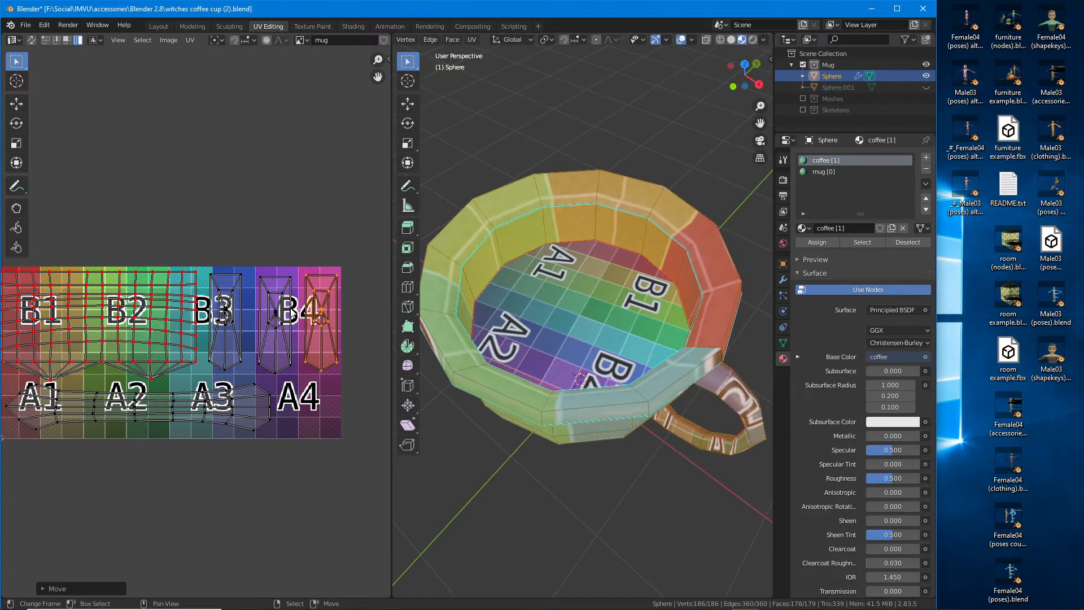
pyautogui.rightClick(270, 310)
pyautogui.press('g')
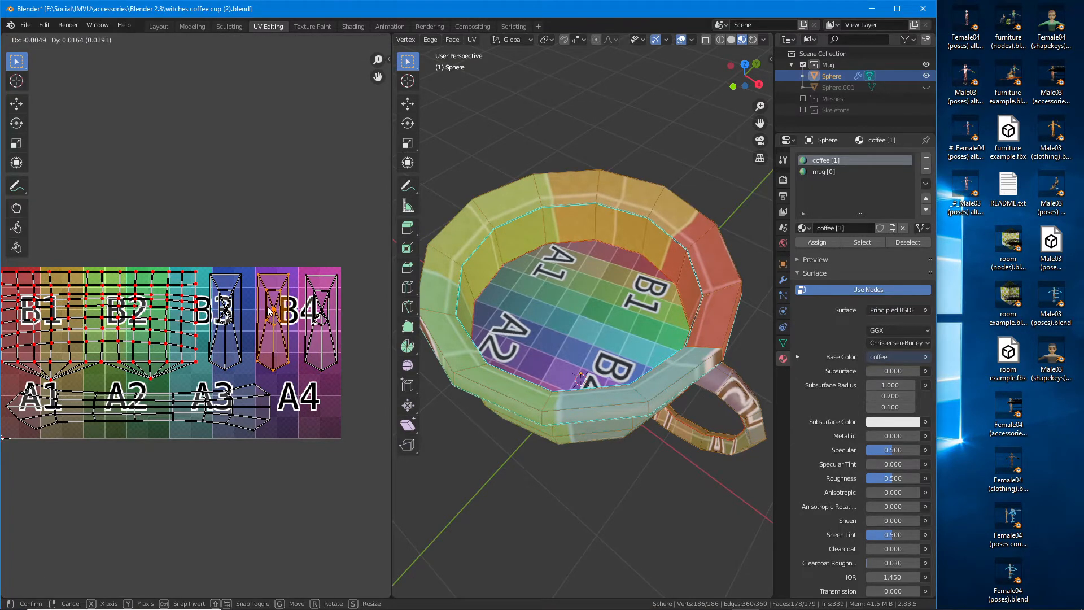
pyautogui.click(267, 306)
# Step: Save the project as a new version named "witches coffee cup (3).blend" in the same folder
pyautogui.moveTo(441, 294); pyautogui.dragTo(548, 380, button='middle')
pyautogui.scroll(-1, 203, 333)
pyautogui.moveTo(147, 349); pyautogui.dragTo(165, 329, button='middle')
pyautogui.scroll(1, 165, 339)
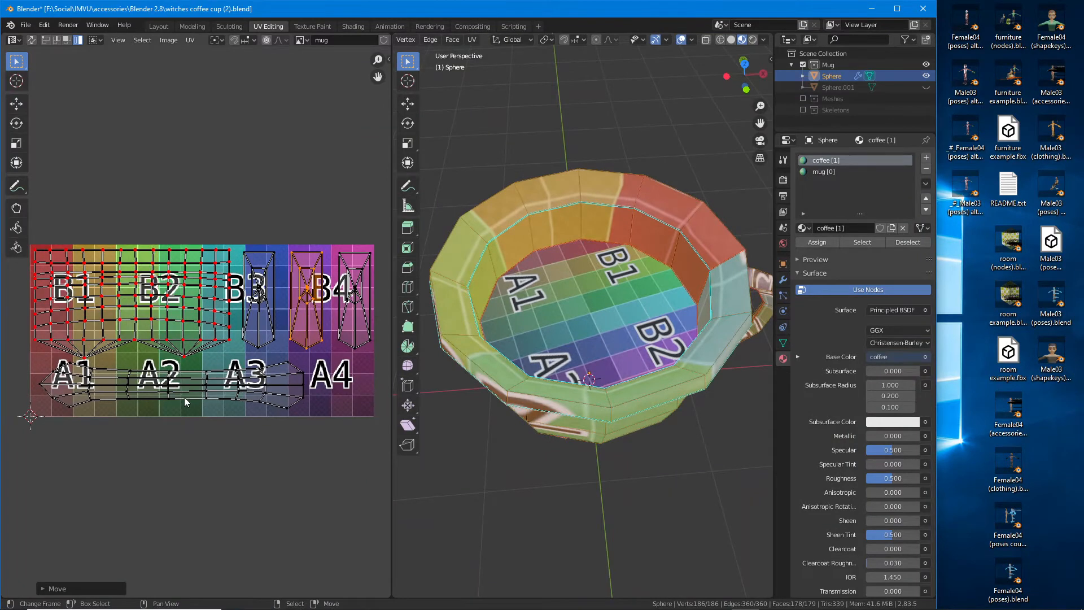
pyautogui.click(26, 26)
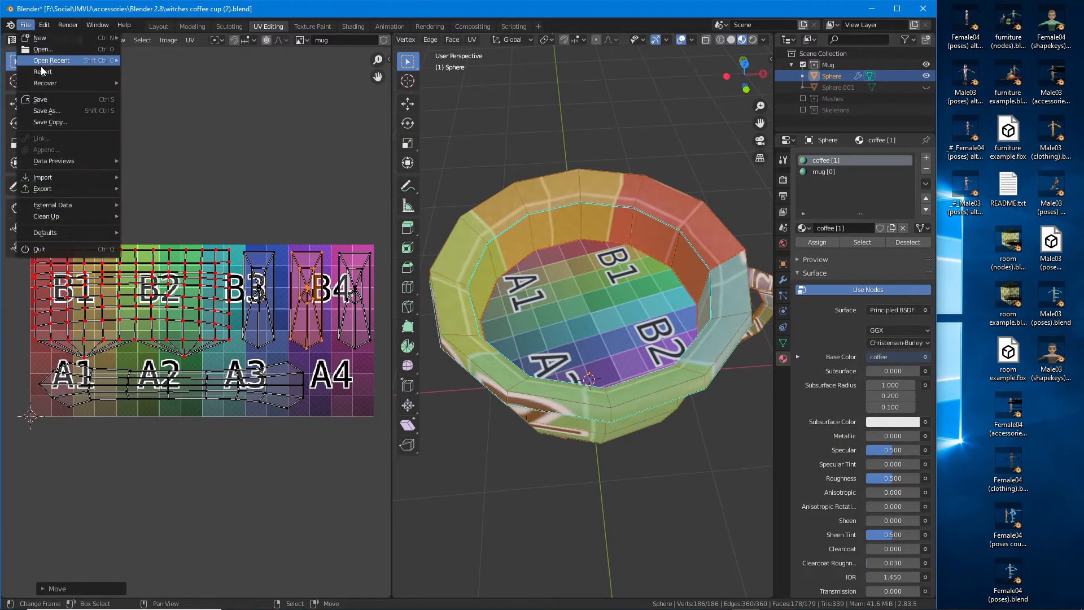
pyautogui.click(47, 111)
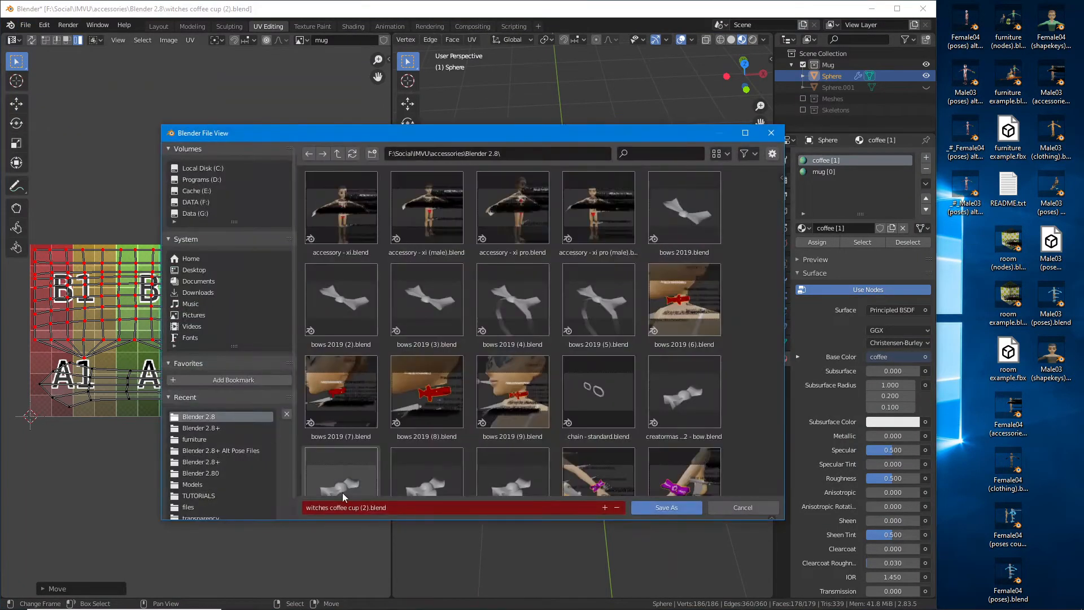
pyautogui.click(361, 507)
pyautogui.moveTo(363, 507); pyautogui.dragTo(368, 508)
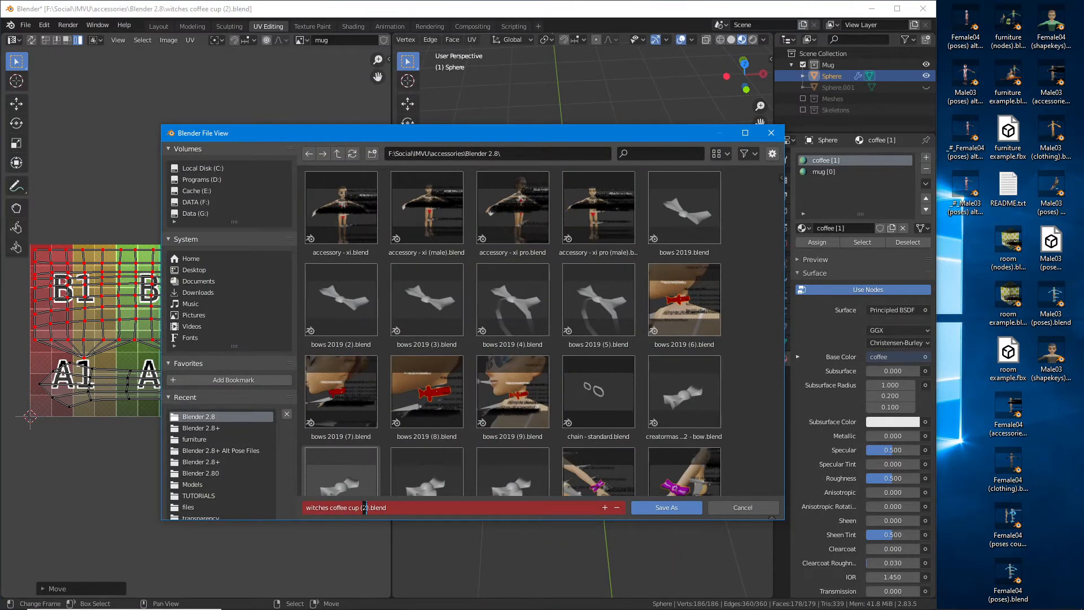
pyautogui.press('Return')
pyautogui.click(672, 505)
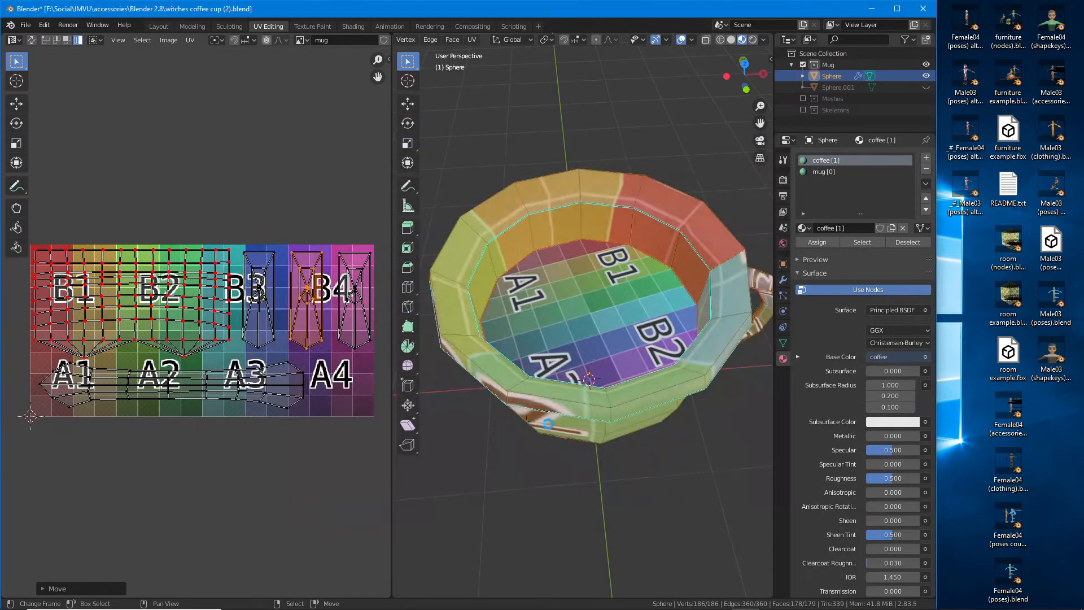
# Step: Select all the mug's UVs and export the layout as "witches coffee mug (UV).png" with fill opacity 1.00
pyautogui.moveTo(525, 401); pyautogui.dragTo(584, 358, button='middle')
pyautogui.press('a')
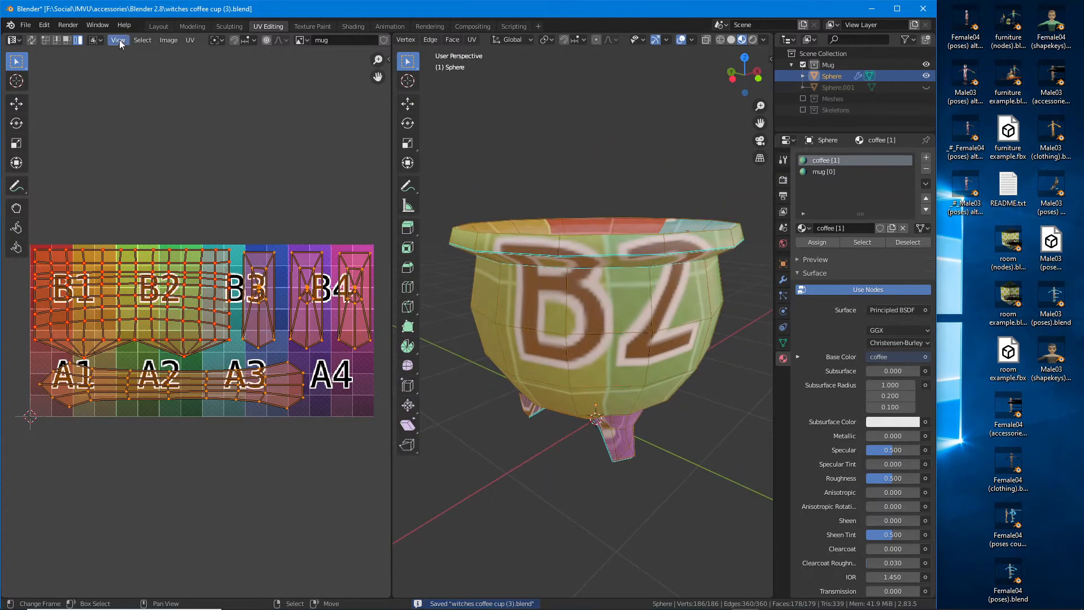
pyautogui.click(190, 40)
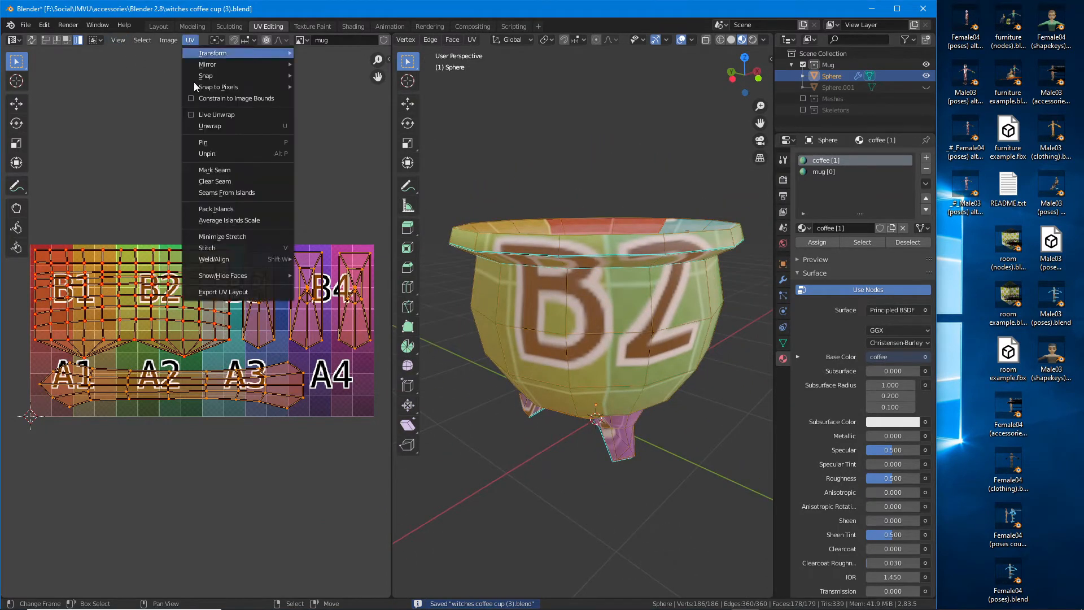
pyautogui.click(212, 291)
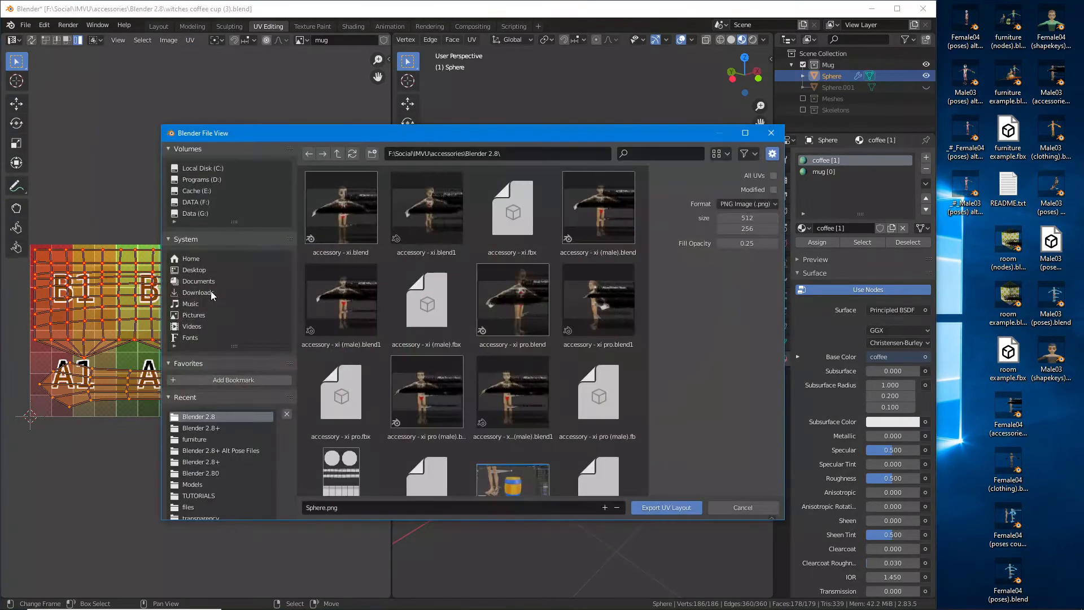
pyautogui.click(360, 507)
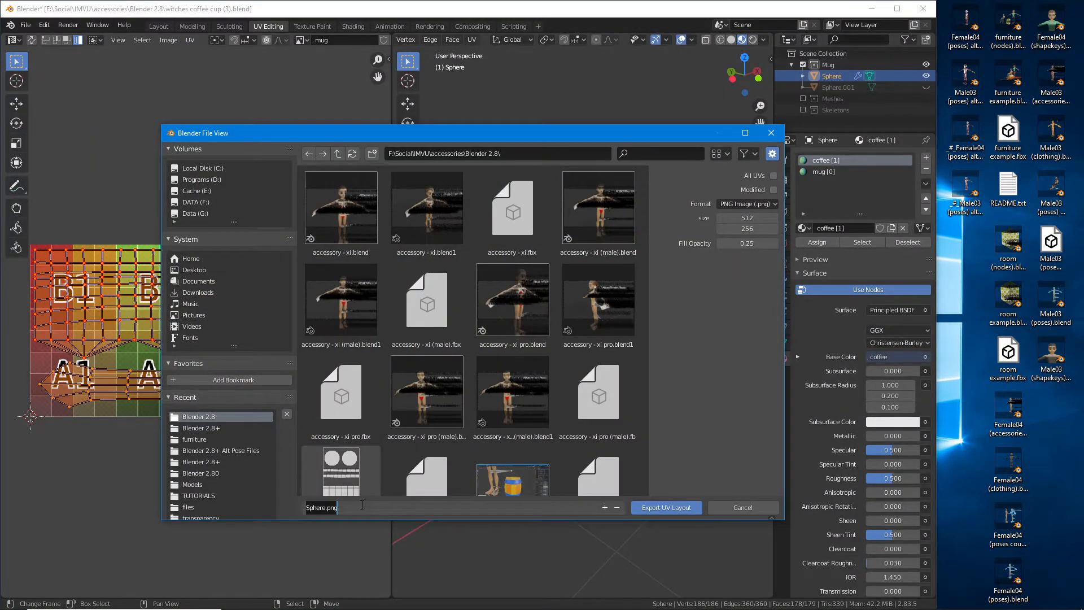
pyautogui.write('witches coffee mug (UV)')
pyautogui.press('Return')
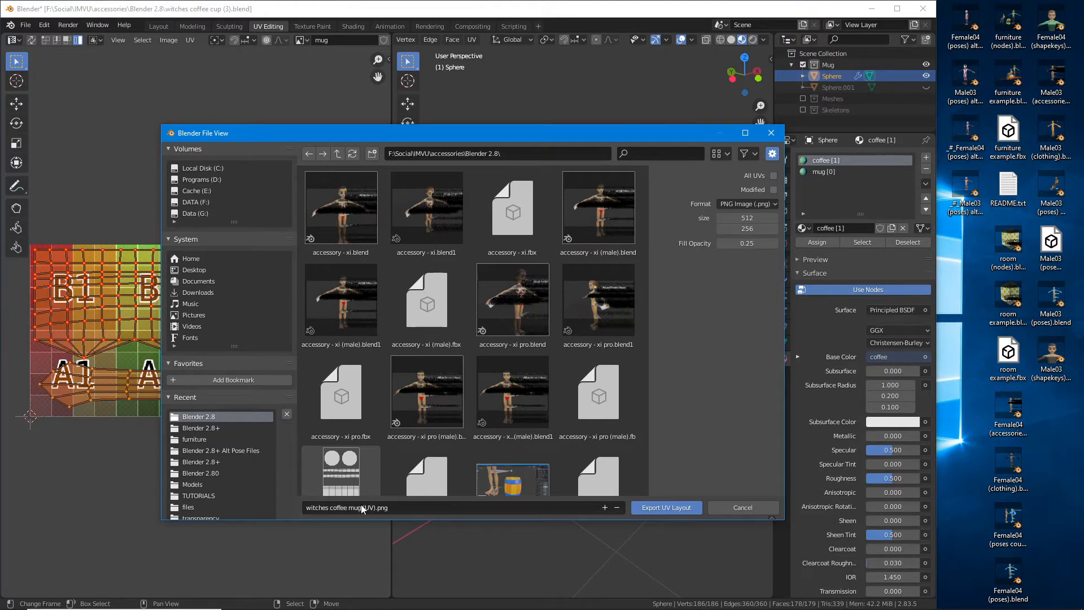
pyautogui.moveTo(749, 243); pyautogui.dragTo(717, 244)
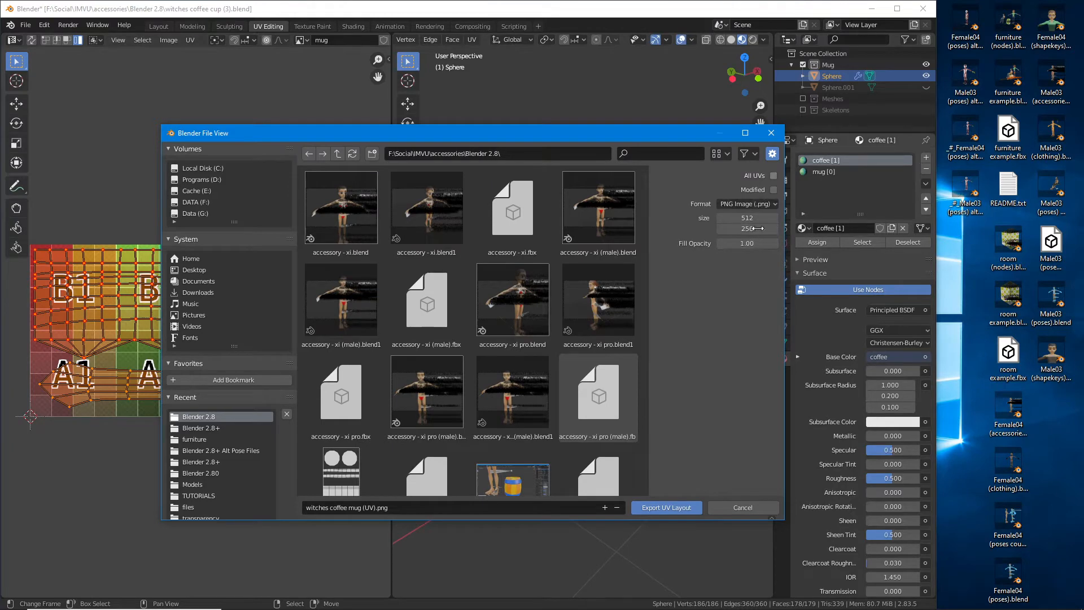
pyautogui.click(666, 507)
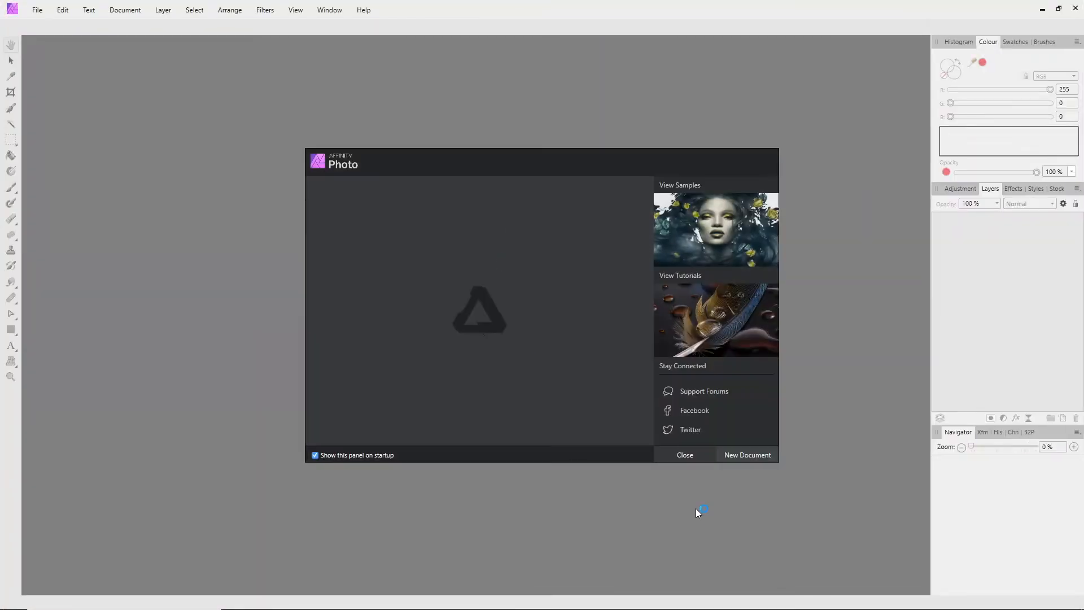
# Step: Dismiss the welcome panel in Affinity Photo and switch back to Blender
pyautogui.click(684, 455)
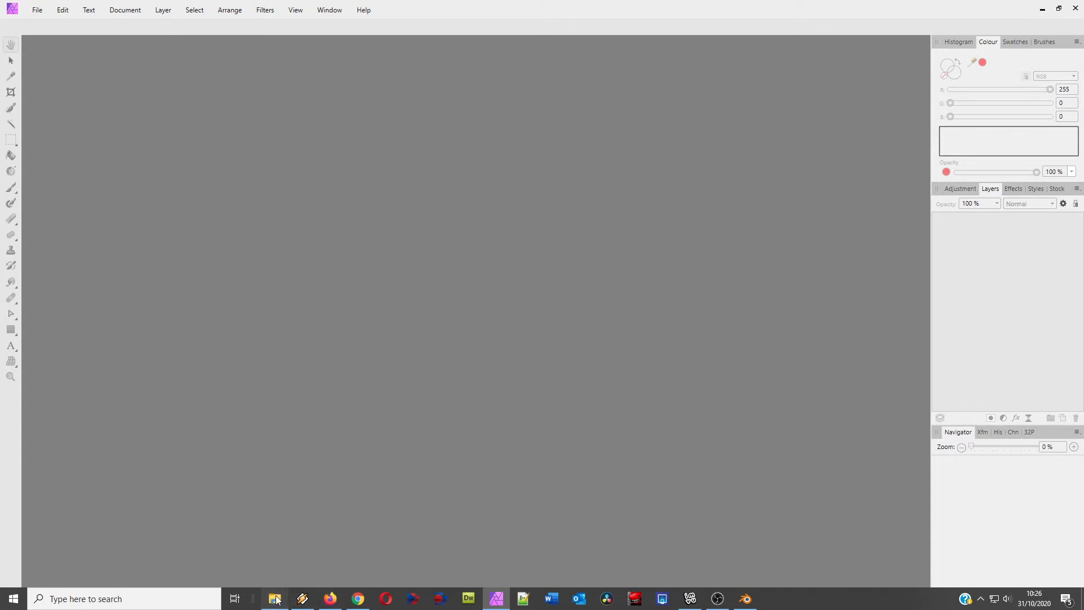
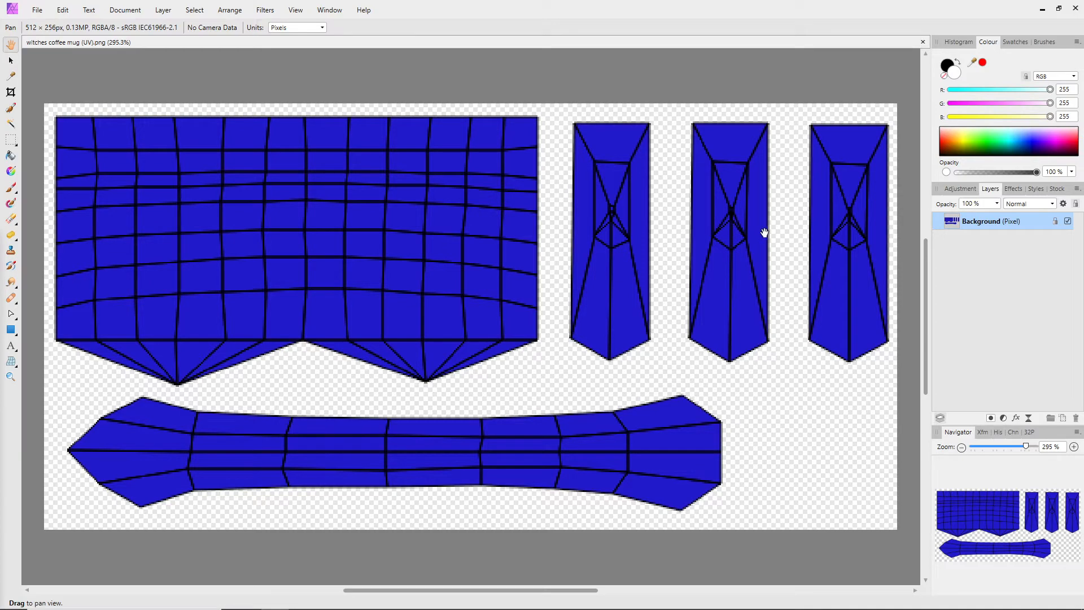
pyautogui.moveTo(786, 603)
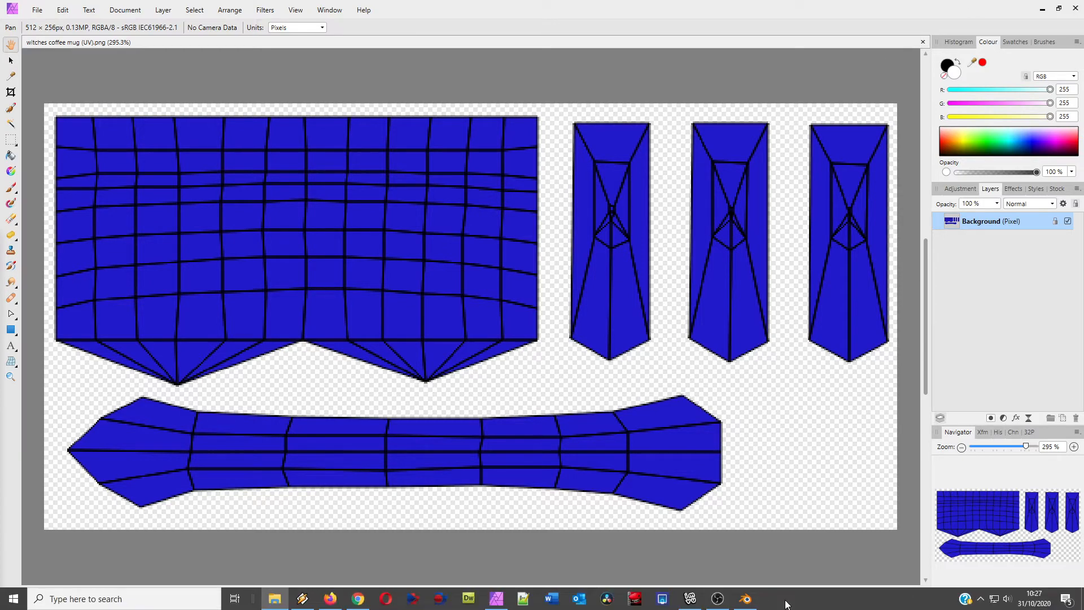
pyautogui.click(744, 599)
# Step: Maximize the UV editor area so it fills the Blender window
pyautogui.moveTo(299, 342); pyautogui.dragTo(288, 349, button='middle')
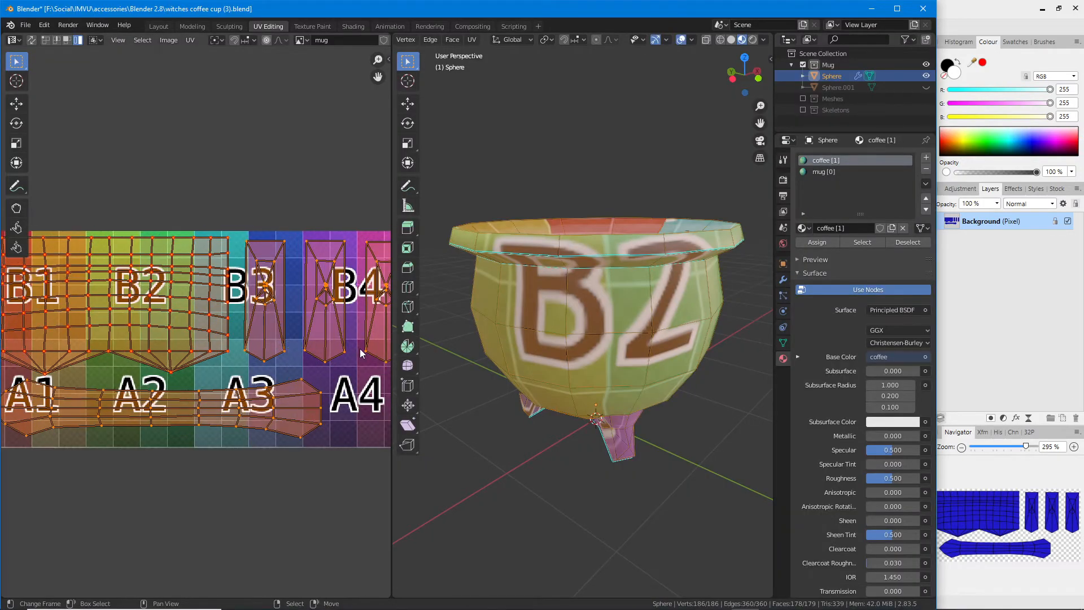
pyautogui.click(119, 41)
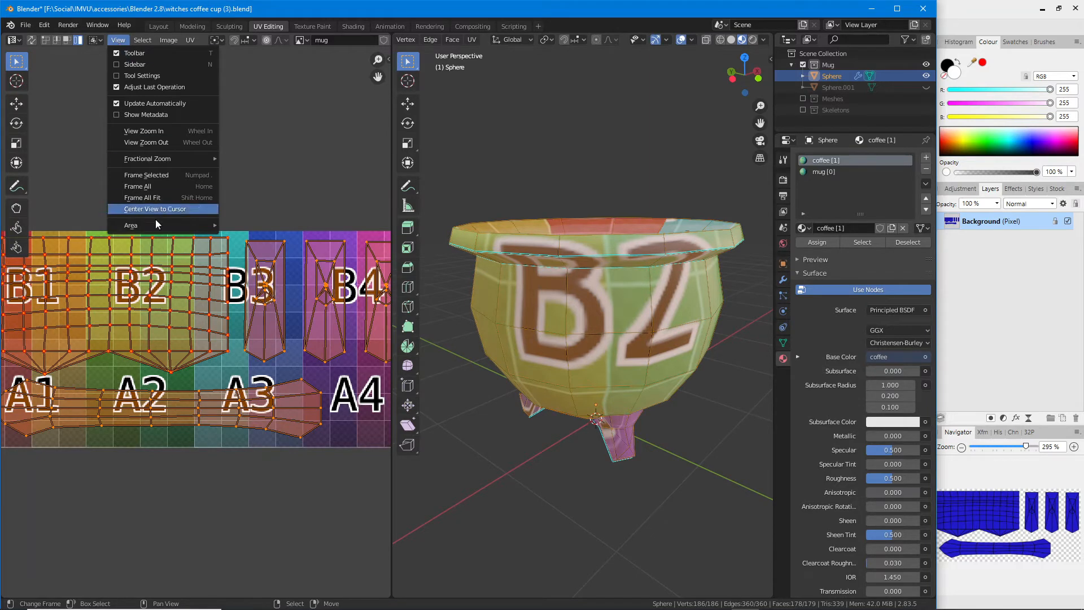
pyautogui.moveTo(157, 227)
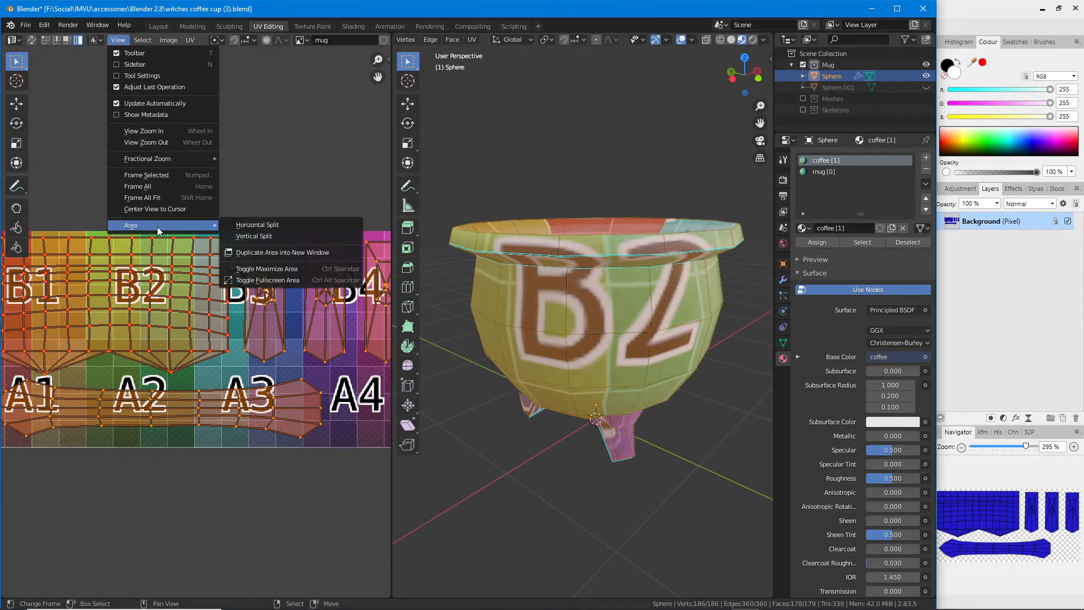
pyautogui.click(272, 269)
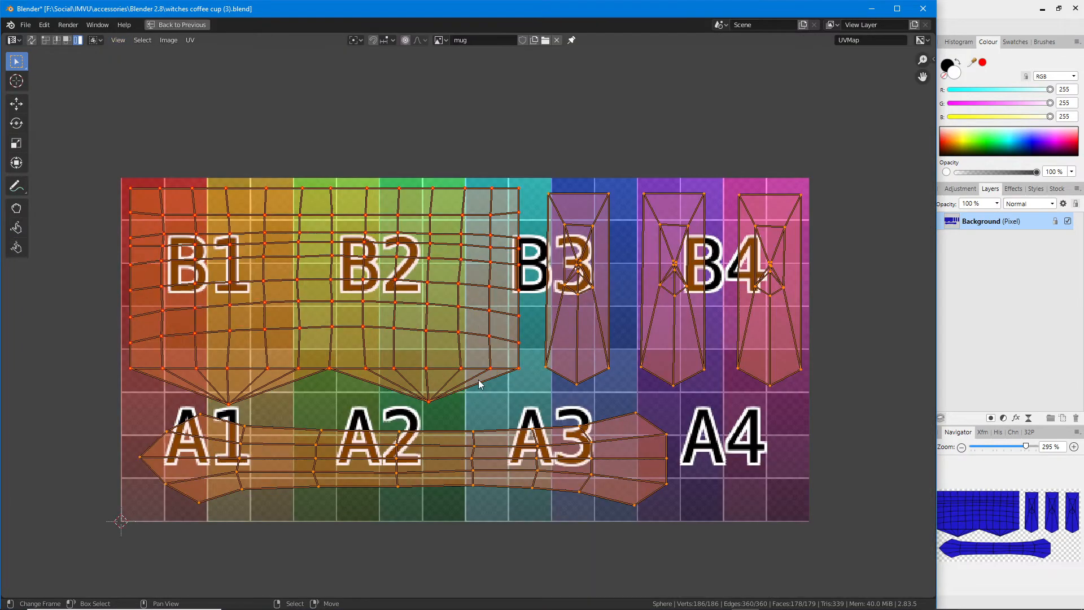
# Step: Move the middle and left leg islands to the right so the three legs sit close together over B3 and B4
pyautogui.click(593, 322)
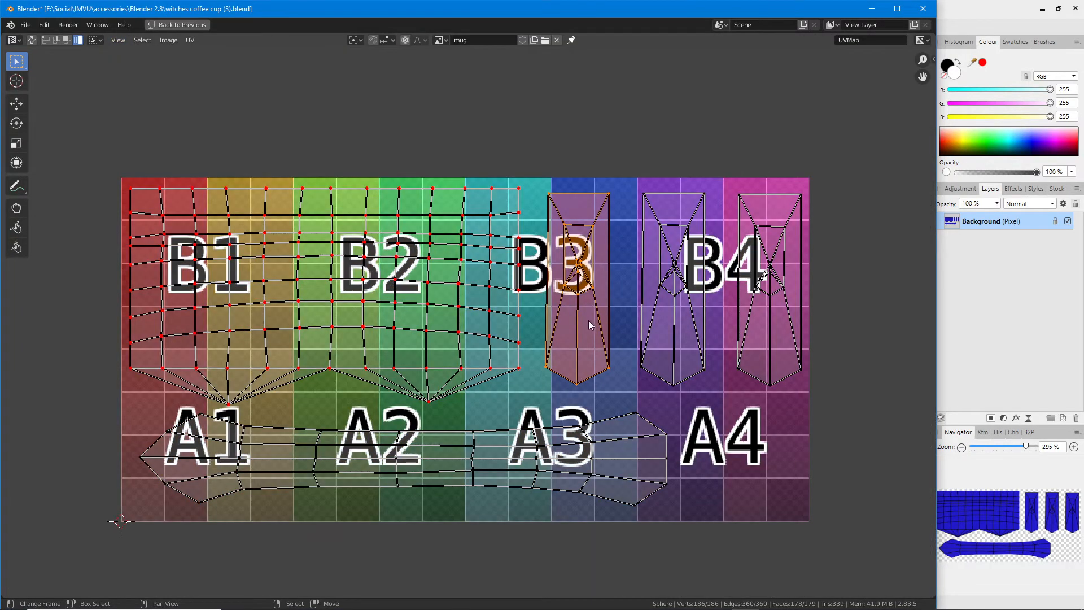
pyautogui.click(602, 435)
pyautogui.click(474, 307)
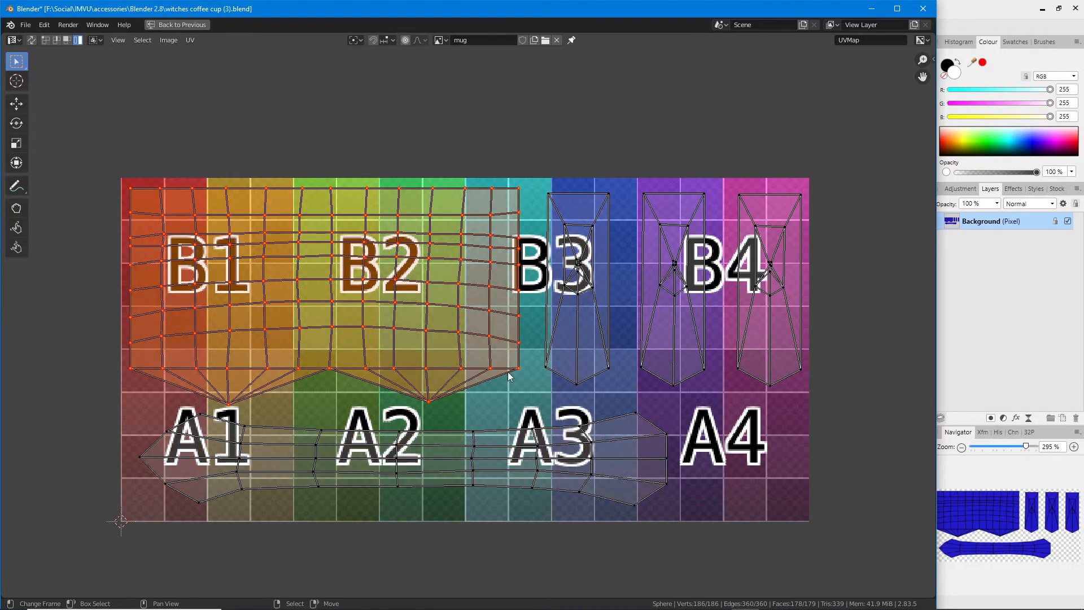
pyautogui.click(580, 327)
pyautogui.click(671, 312)
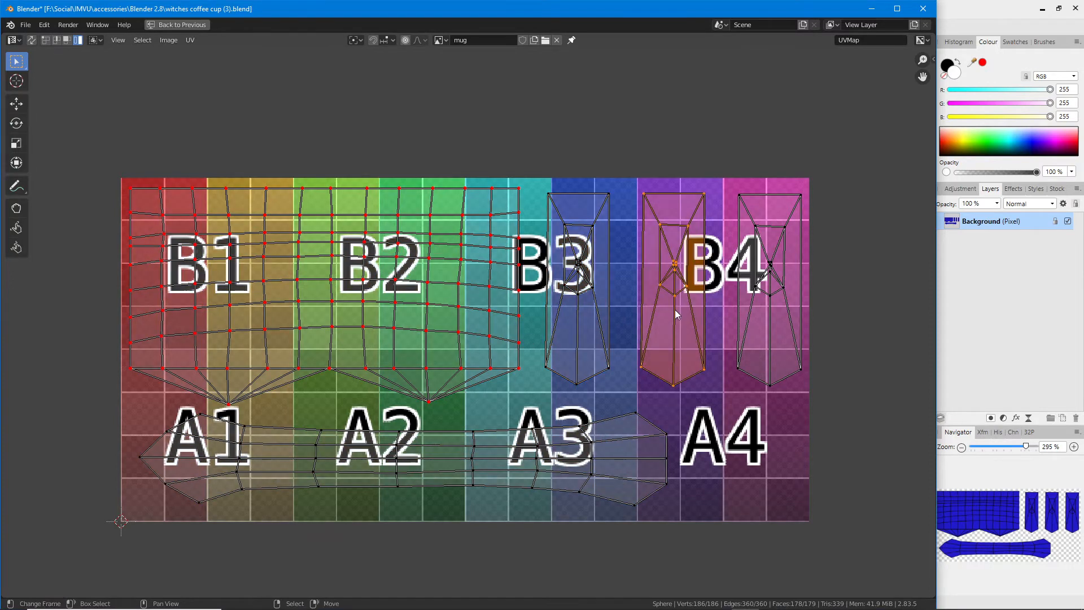
pyautogui.press('g')
pyautogui.click(698, 309)
pyautogui.click(602, 302)
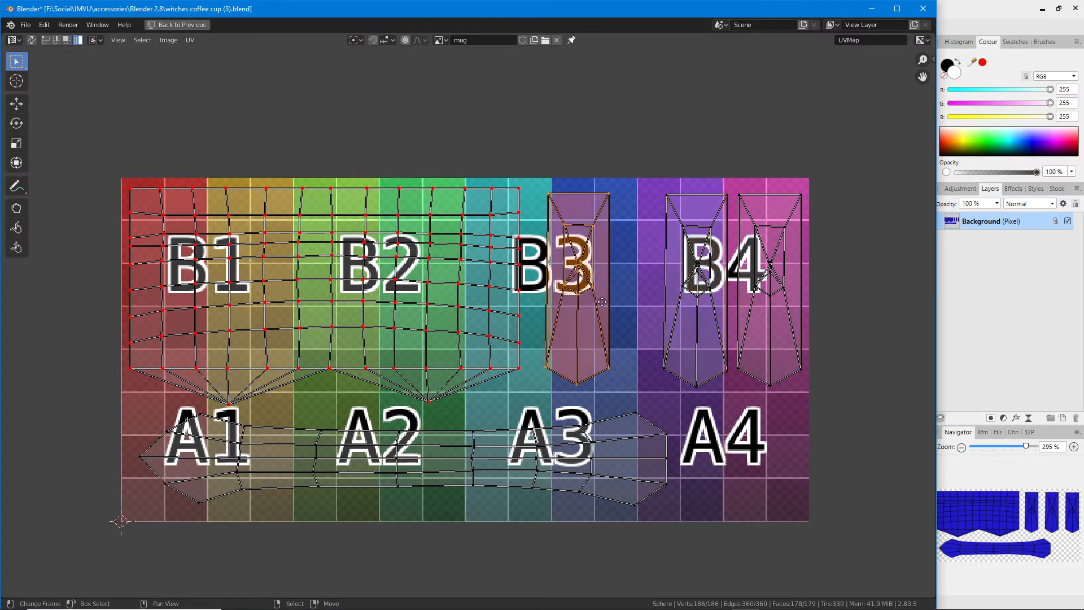
pyautogui.press('g')
pyautogui.click(641, 302)
# Step: Move the long strip island to the right so it ends near the texture's right edge over A4
pyautogui.click(584, 460)
pyautogui.press('g')
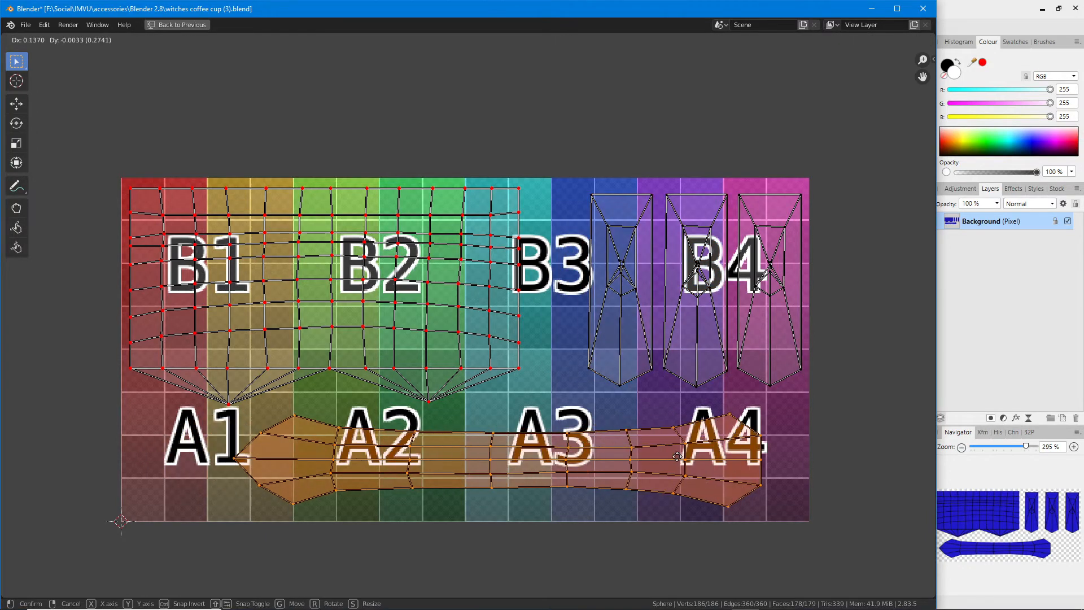
pyautogui.click(711, 458)
# Step: Enlarge the mug body island to span B1 to B3 and fit it into the texture's top-left corner
pyautogui.click(434, 345)
pyautogui.press('s')
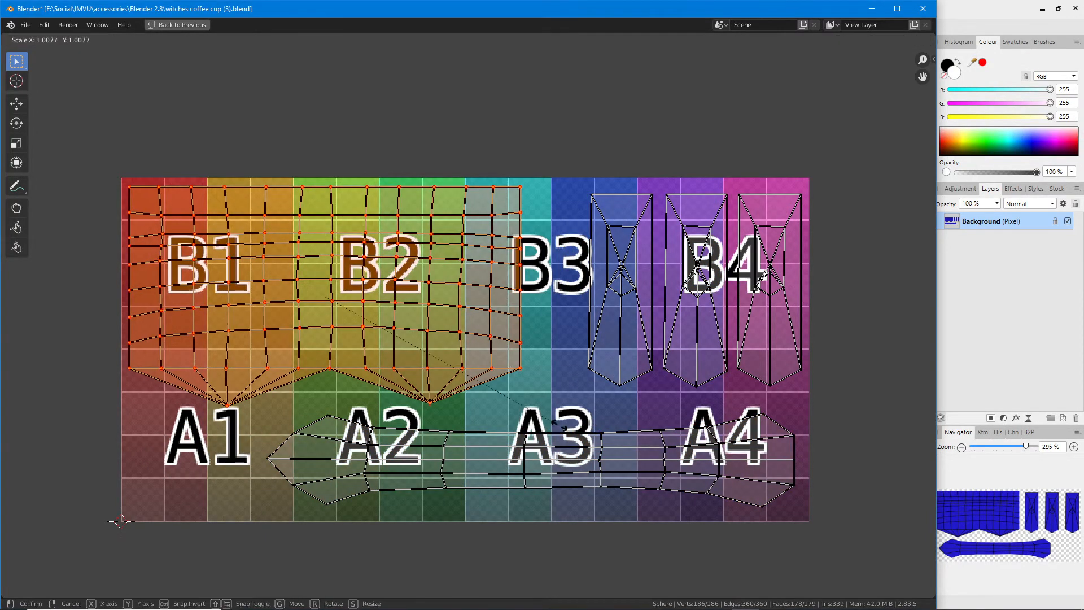
pyautogui.click(579, 435)
pyautogui.press('g')
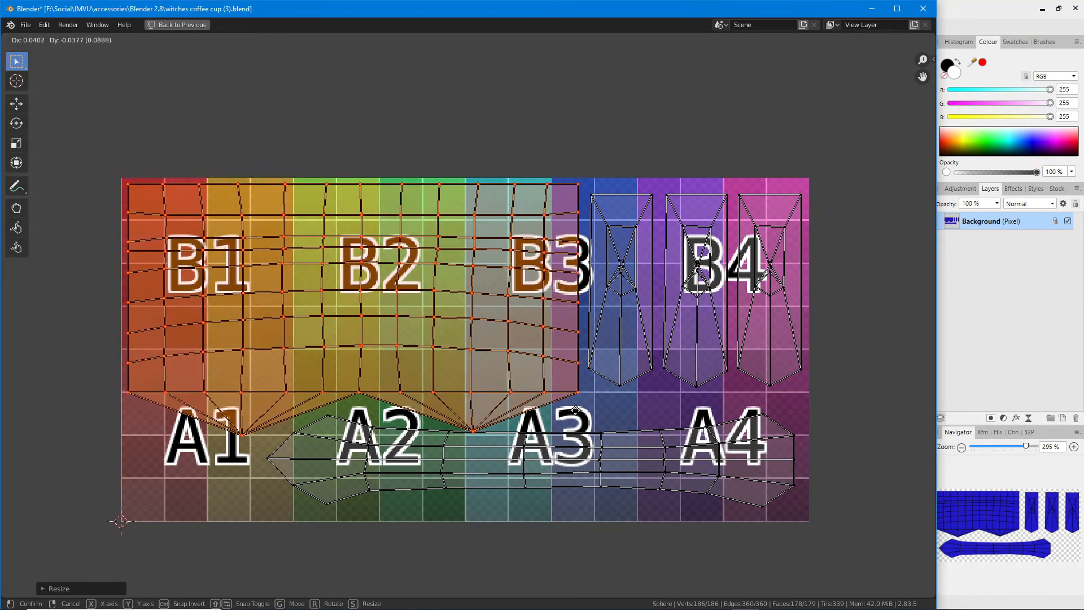
pyautogui.click(571, 432)
# Step: Shrink the long strip island and place it in the lower-right part of the texture, clear of the mug body
pyautogui.click(562, 452)
pyautogui.press('g')
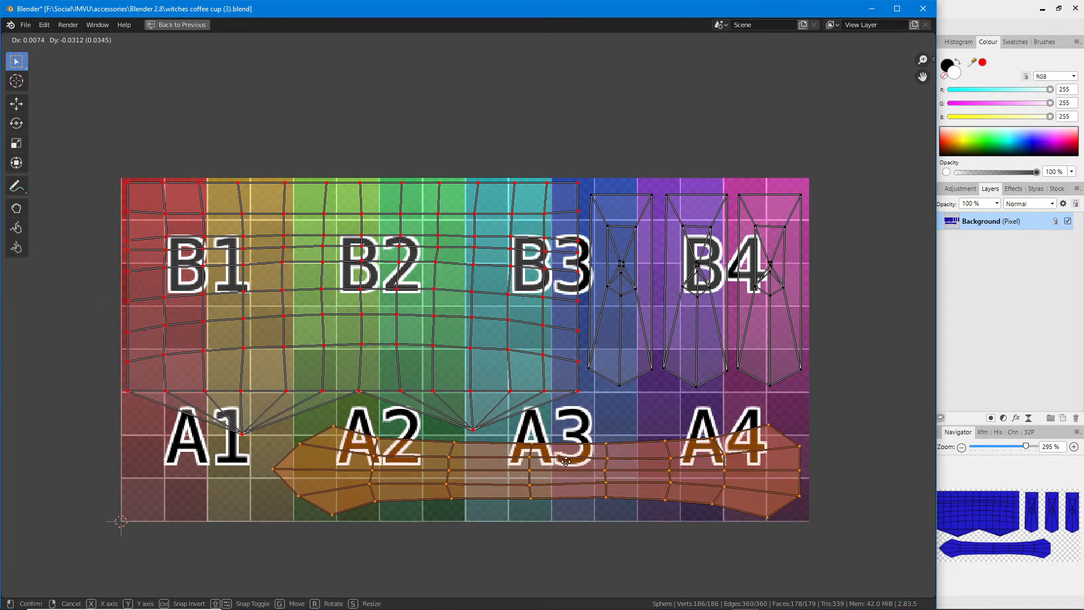
pyautogui.click(569, 467)
pyautogui.press('s')
pyautogui.click(635, 499)
pyautogui.press('g')
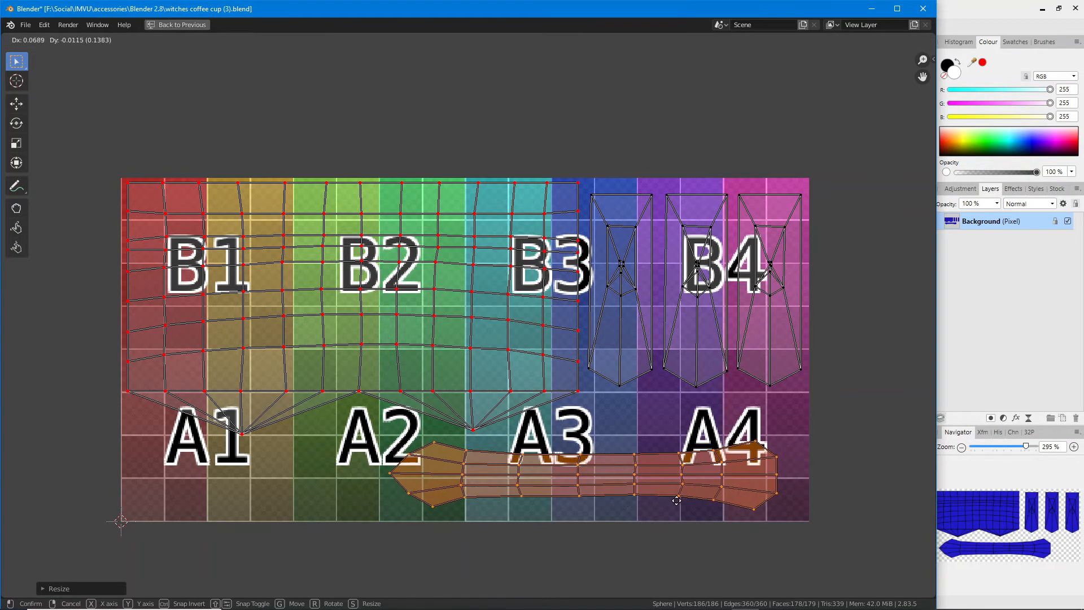
pyautogui.click(680, 503)
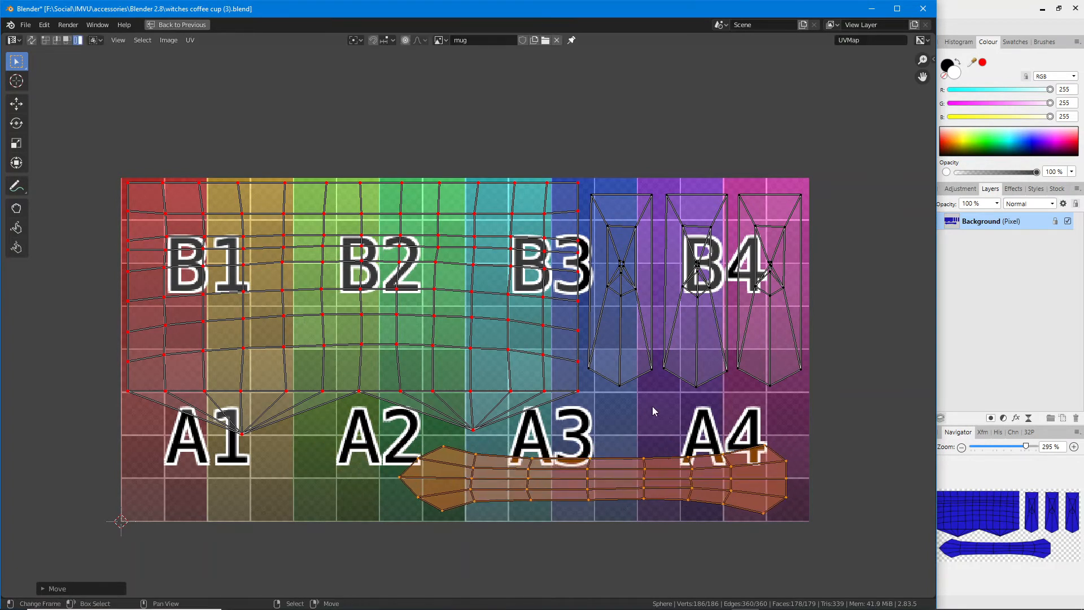
# Step: Select the three leg islands, scale them down together and move them into the texture's top-right corner
pyautogui.click(632, 347)
pyautogui.keyDown('shift'); pyautogui.click(683, 339); pyautogui.keyUp('shift')
pyautogui.keyDown('shift'); pyautogui.click(756, 339); pyautogui.keyUp('shift')
pyautogui.press('s')
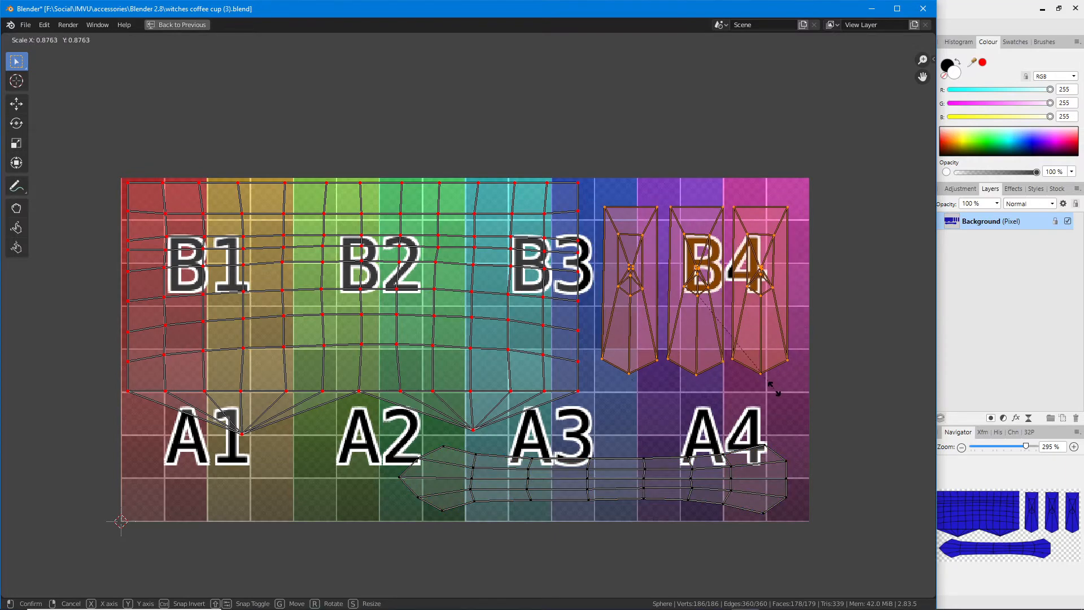
pyautogui.click(773, 388)
pyautogui.press('g')
pyautogui.click(791, 368)
# Step: Enlarge the mug body island further in the top-left corner and nudge the long strip island down and right
pyautogui.click(566, 368)
pyautogui.press('g')
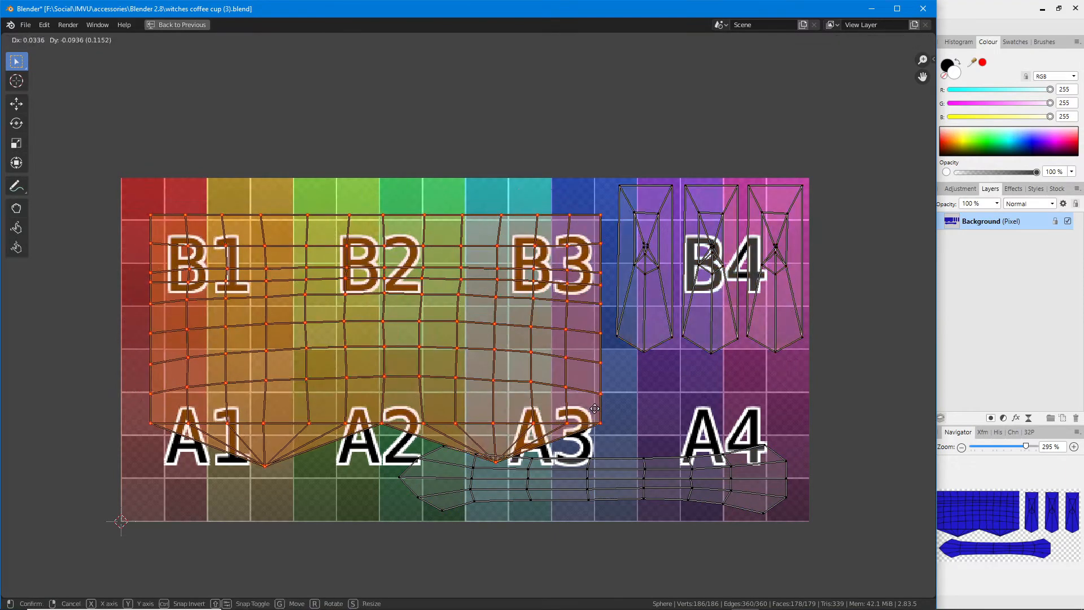
pyautogui.click(580, 388)
pyautogui.press('s')
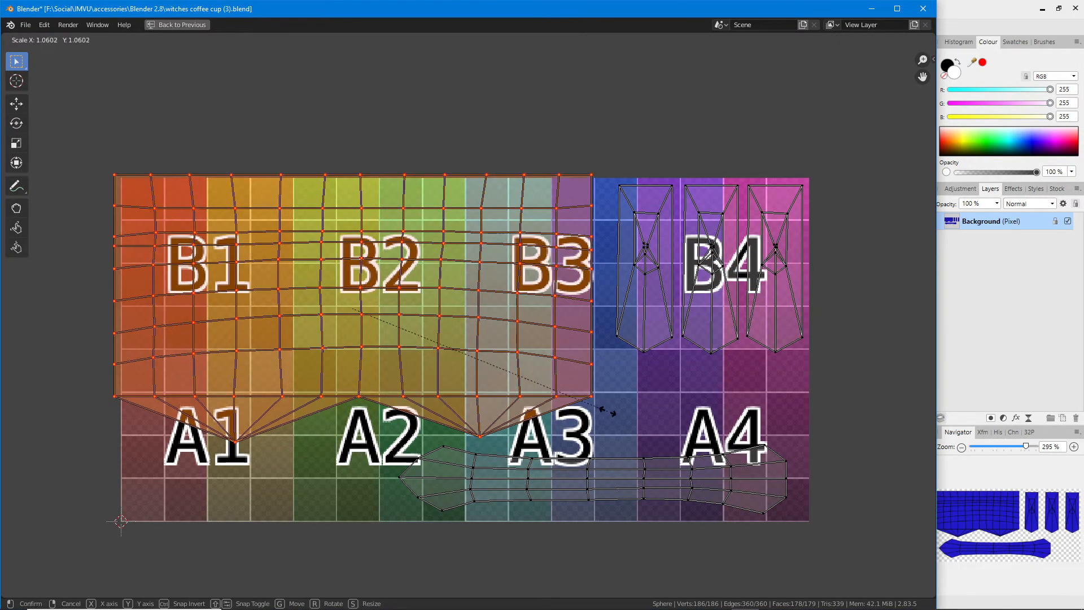
pyautogui.click(610, 416)
pyautogui.press('g')
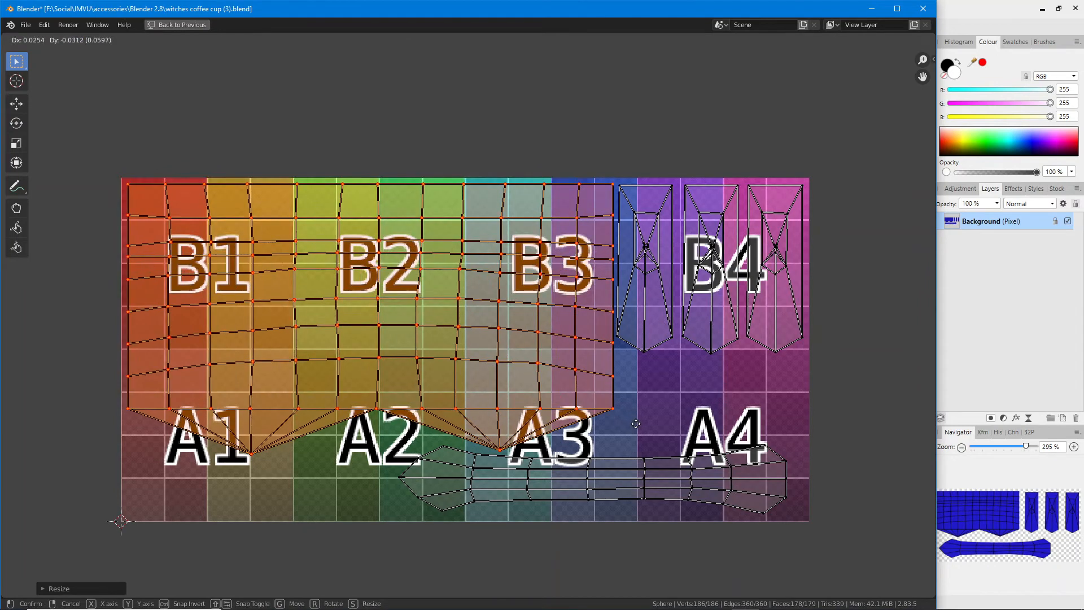
pyautogui.click(628, 444)
pyautogui.click(622, 485)
pyautogui.press('g')
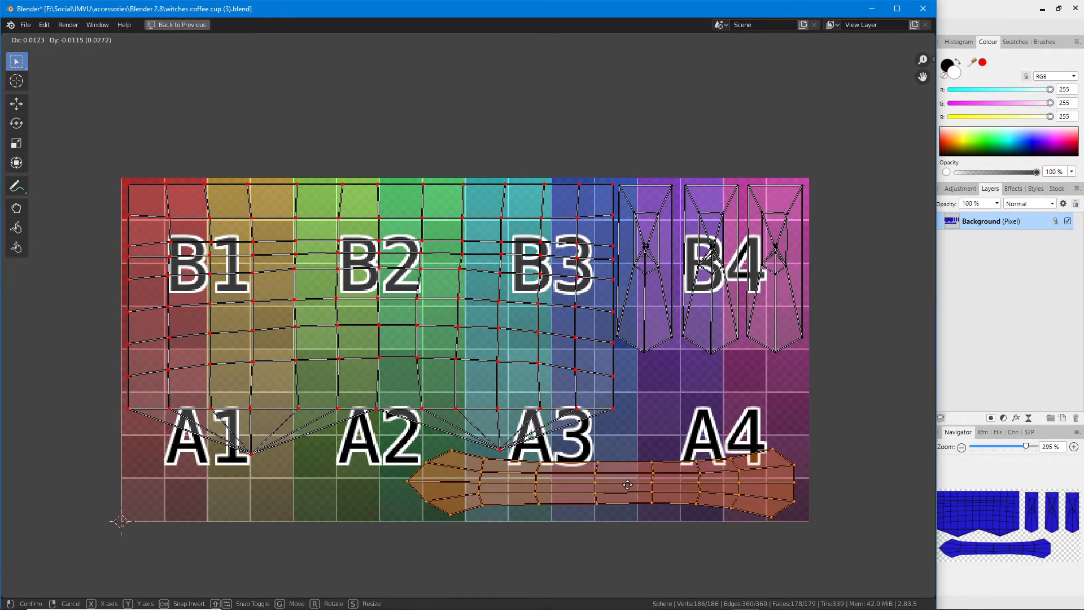
pyautogui.click(630, 489)
# Step: Move the leftmost leg island off the texture to the right, leaving the other two legs over B4
pyautogui.click(668, 283)
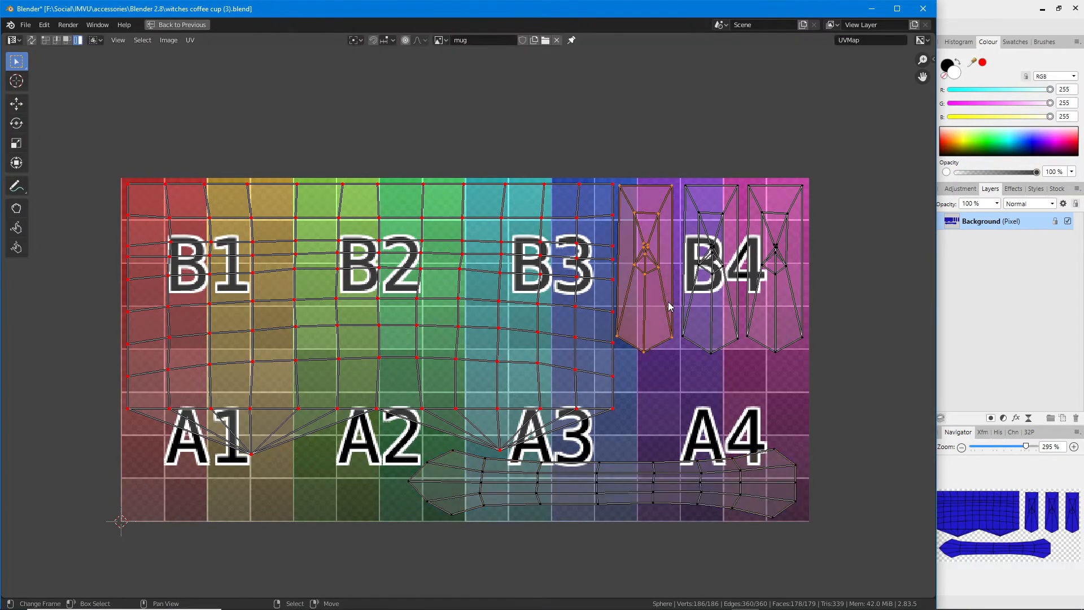
pyautogui.press('g')
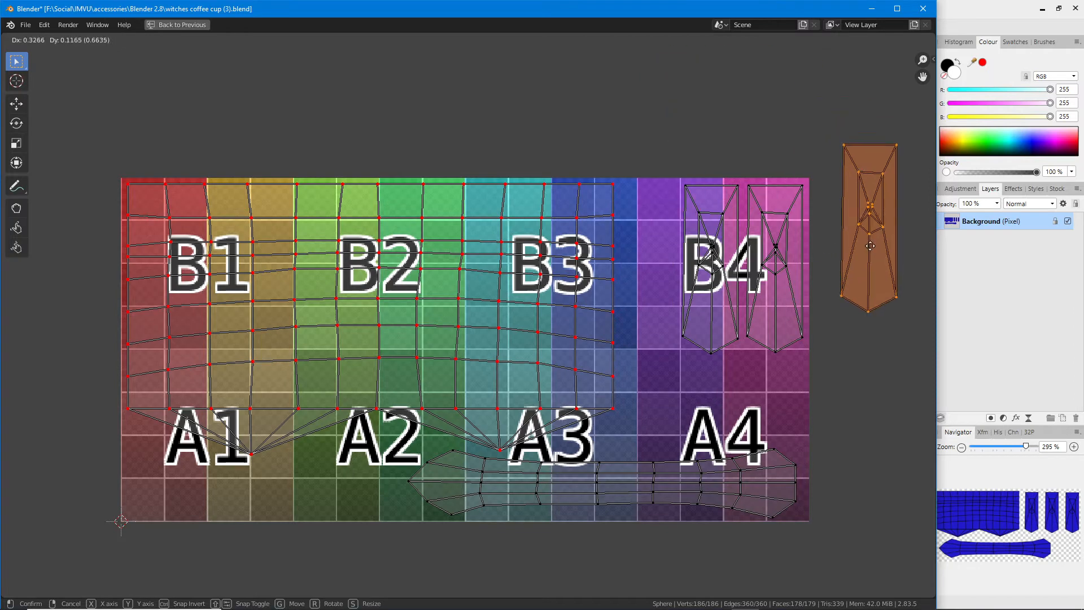
pyautogui.click(867, 261)
pyautogui.click(713, 254)
pyautogui.keyDown('shift'); pyautogui.click(760, 255); pyautogui.keyUp('shift')
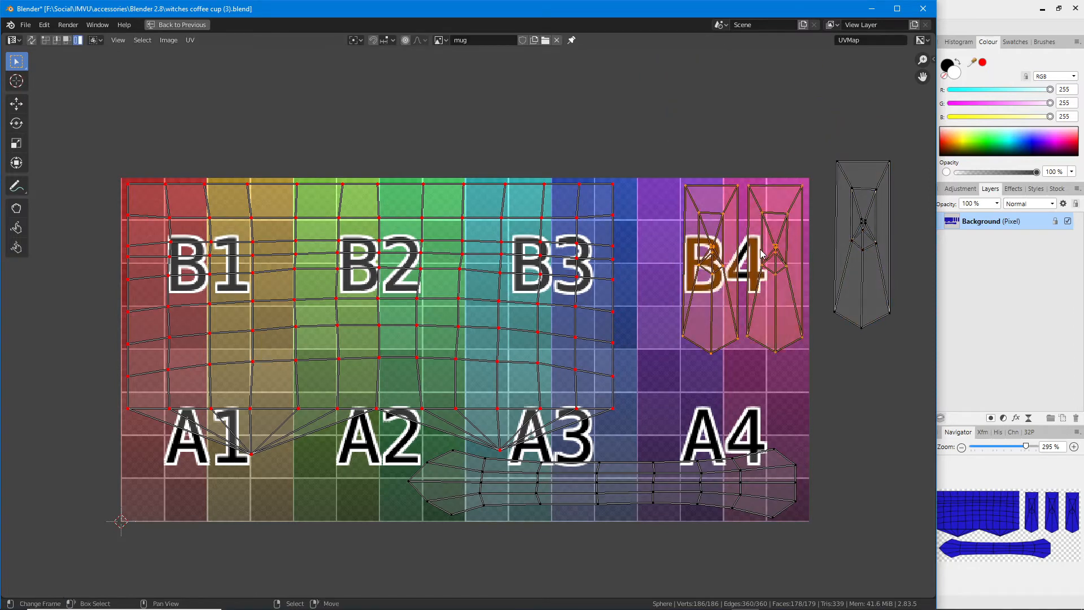
# Step: Enlarge the mug body island into the freed space and align it again with the texture's top-left corner
pyautogui.click(561, 334)
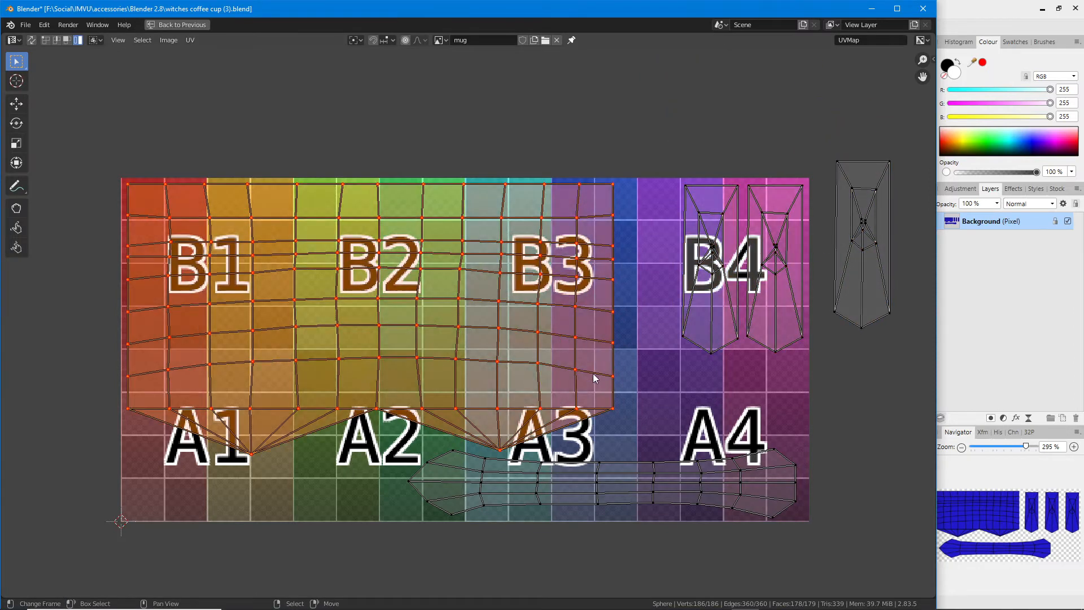
pyautogui.press('s')
pyautogui.click(612, 381)
pyautogui.press('g')
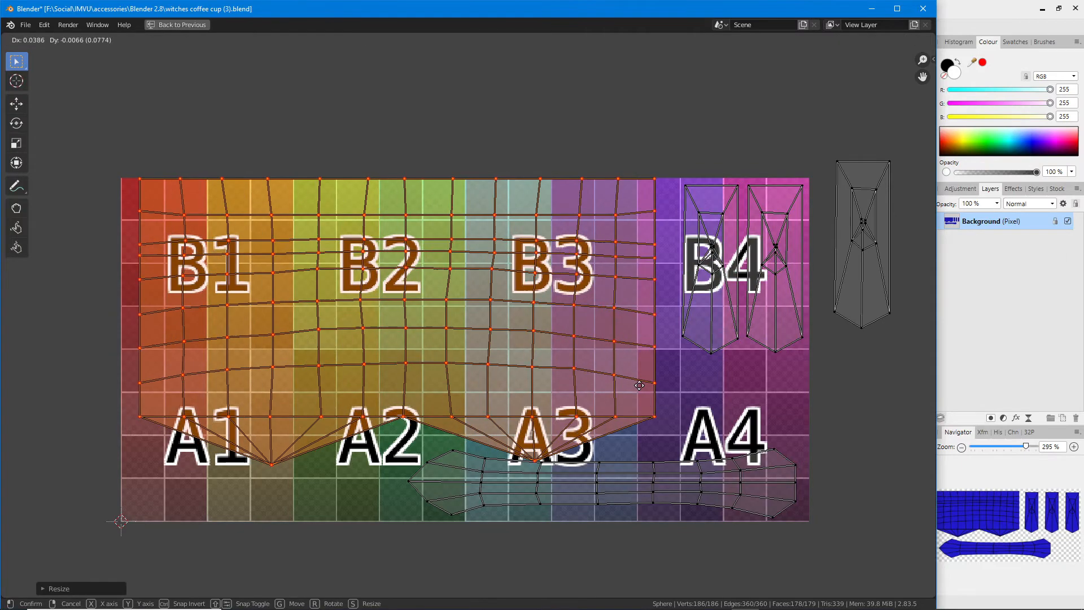
pyautogui.click(629, 393)
# Step: Shrink the long strip island and park it above the texture
pyautogui.click(646, 491)
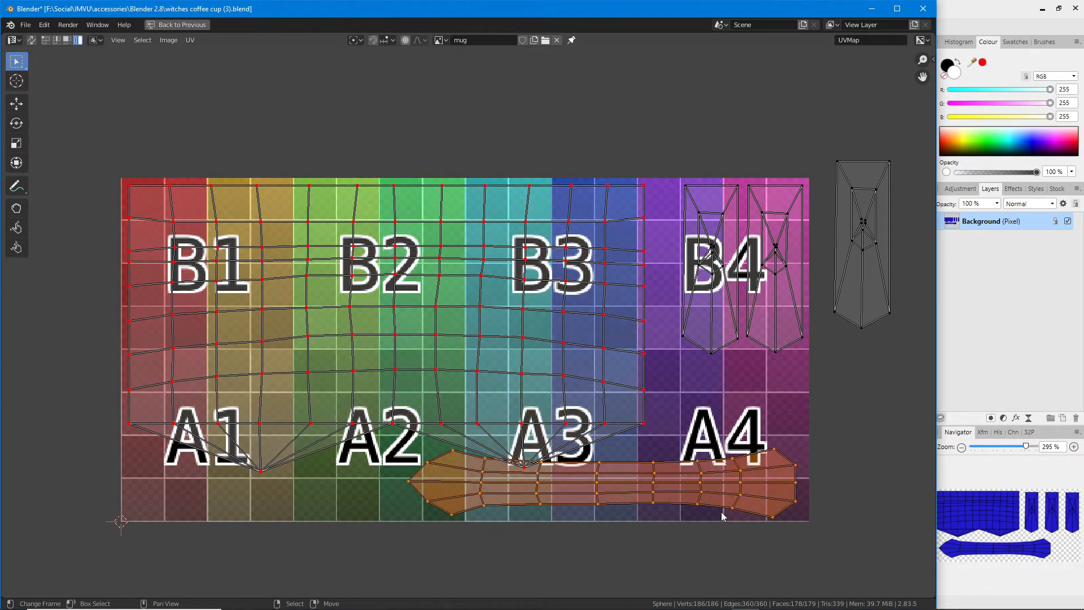
pyautogui.press('s')
pyautogui.click(697, 505)
pyautogui.press('g')
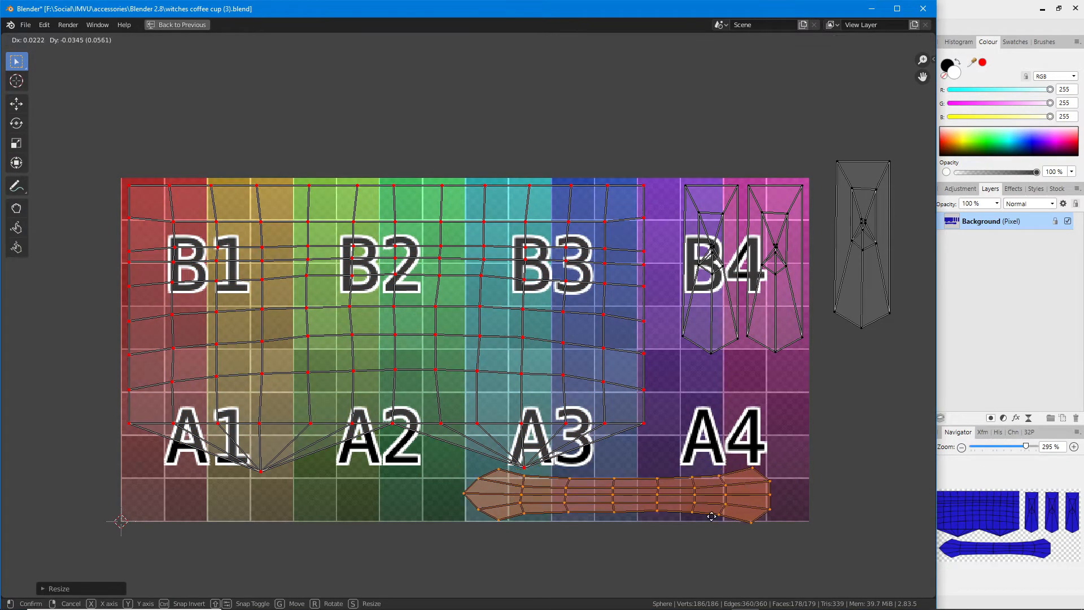
pyautogui.click(700, 143)
# Step: Rotate the strip island a quarter turn and place it upright directly beside the mug body's right edge
pyautogui.press('r')
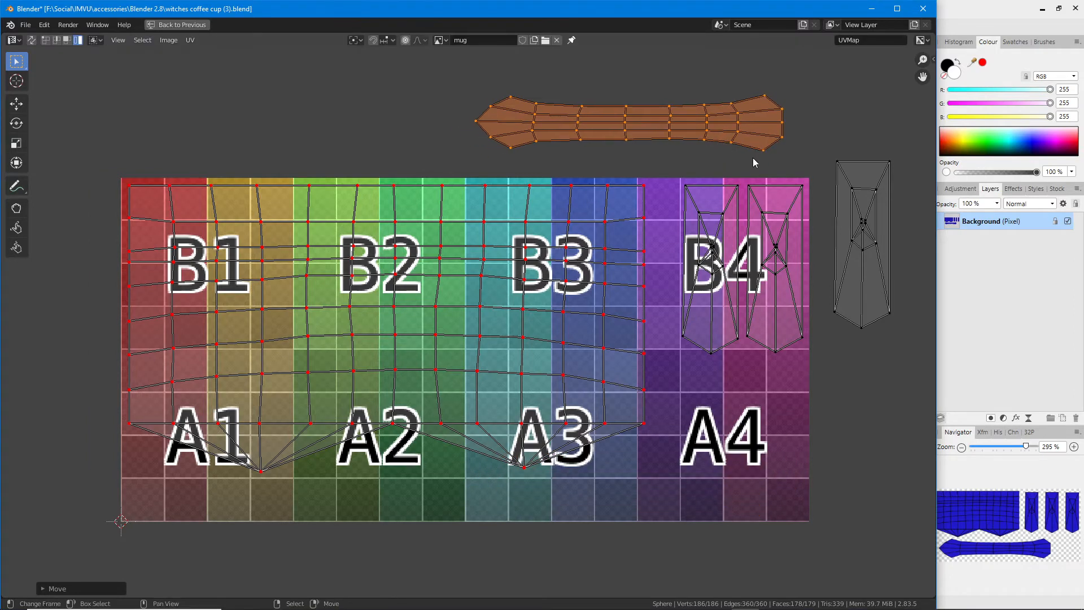
pyautogui.click(635, 106)
pyautogui.press('g')
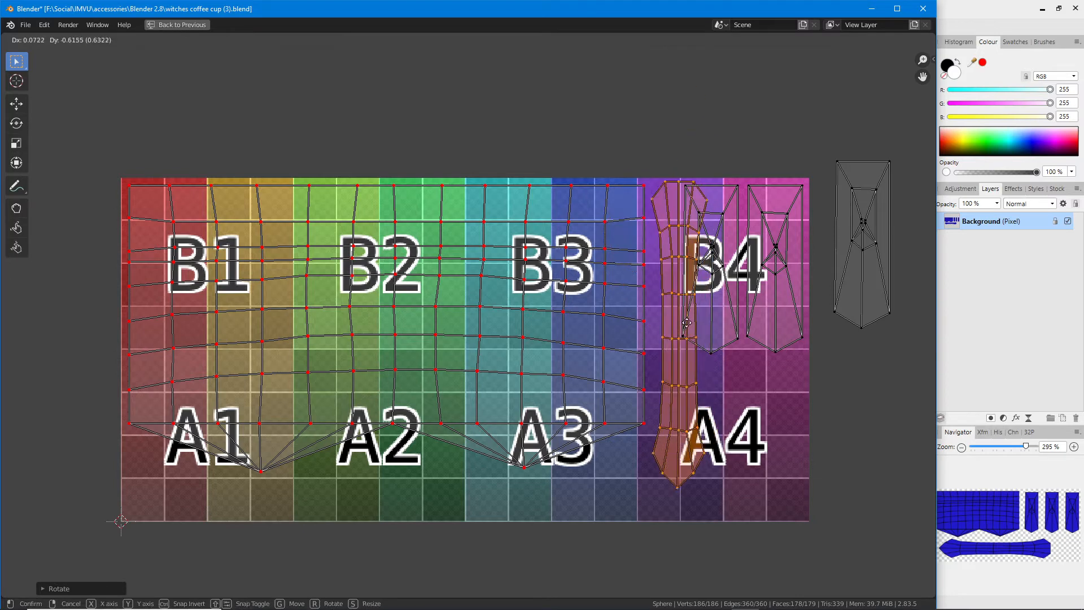
pyautogui.click(685, 329)
# Step: Move the two leg islands over B4 up and right, beside the leg island parked off the texture
pyautogui.click(713, 332)
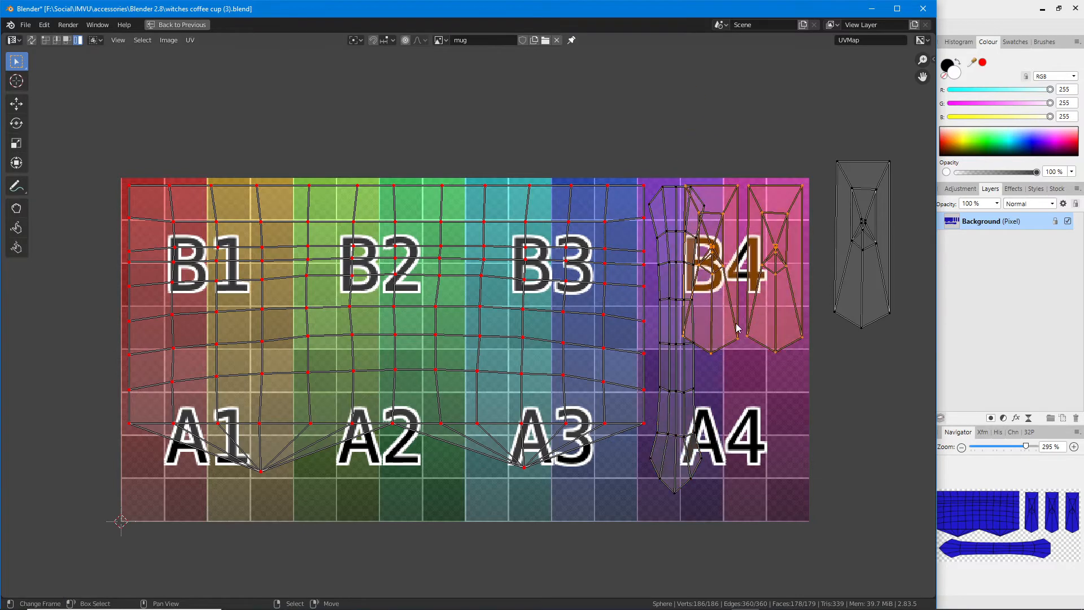
pyautogui.press('g')
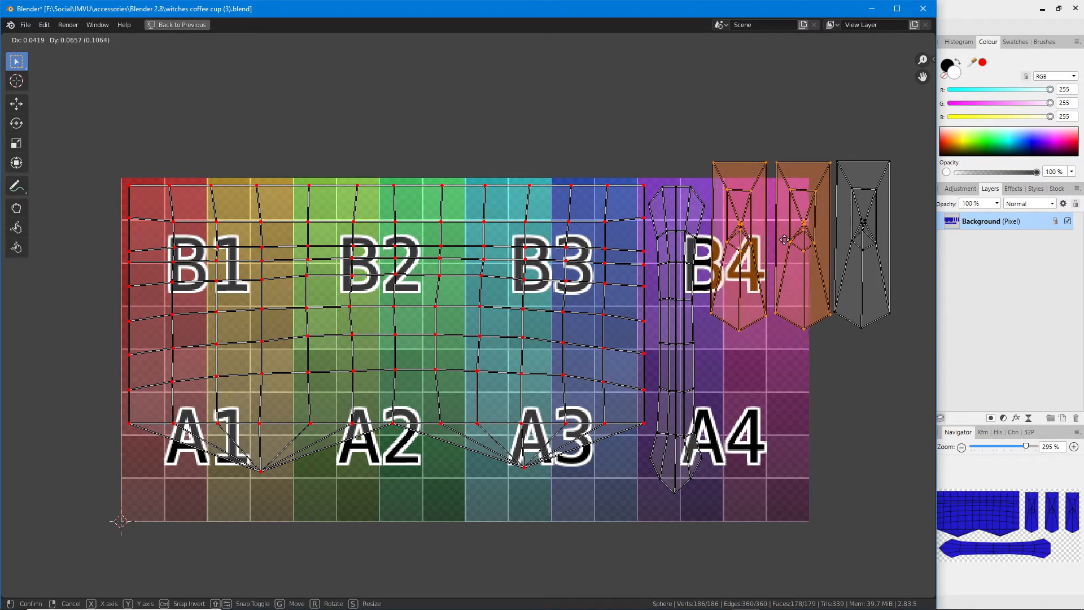
pyautogui.click(867, 236)
# Step: Scale all three leg islands down together and move them beside the upright strip, level with its upper end
pyautogui.keyDown('shift'); pyautogui.click(837, 265); pyautogui.keyUp('shift')
pyautogui.press('s')
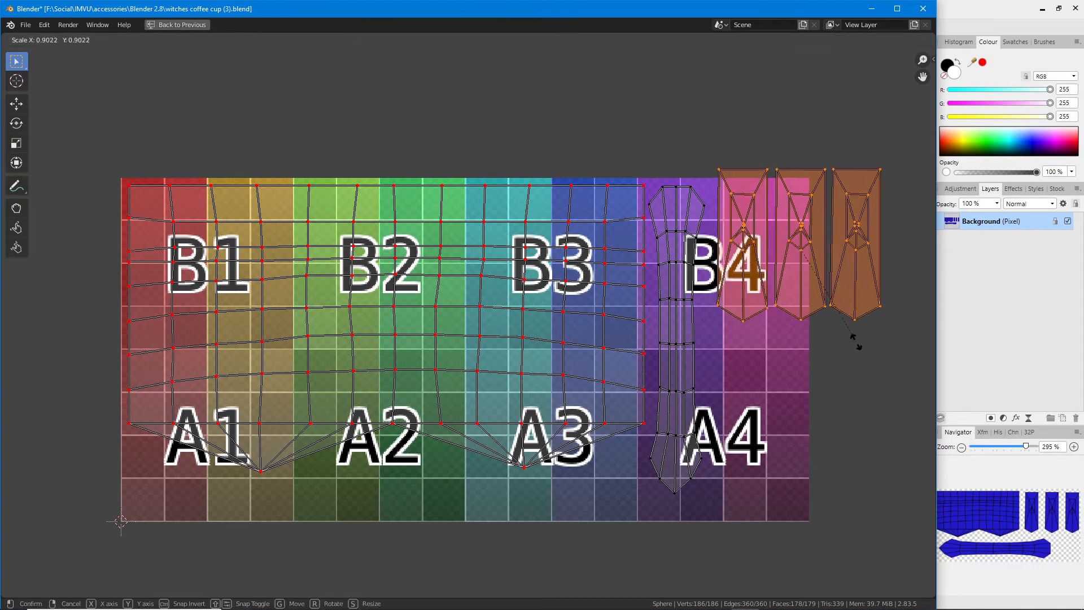
pyautogui.click(845, 327)
pyautogui.press('g')
pyautogui.click(810, 320)
# Step: Move the leg island that lies off the texture into the free space directly beneath the neighbouring leg island
pyautogui.click(835, 278)
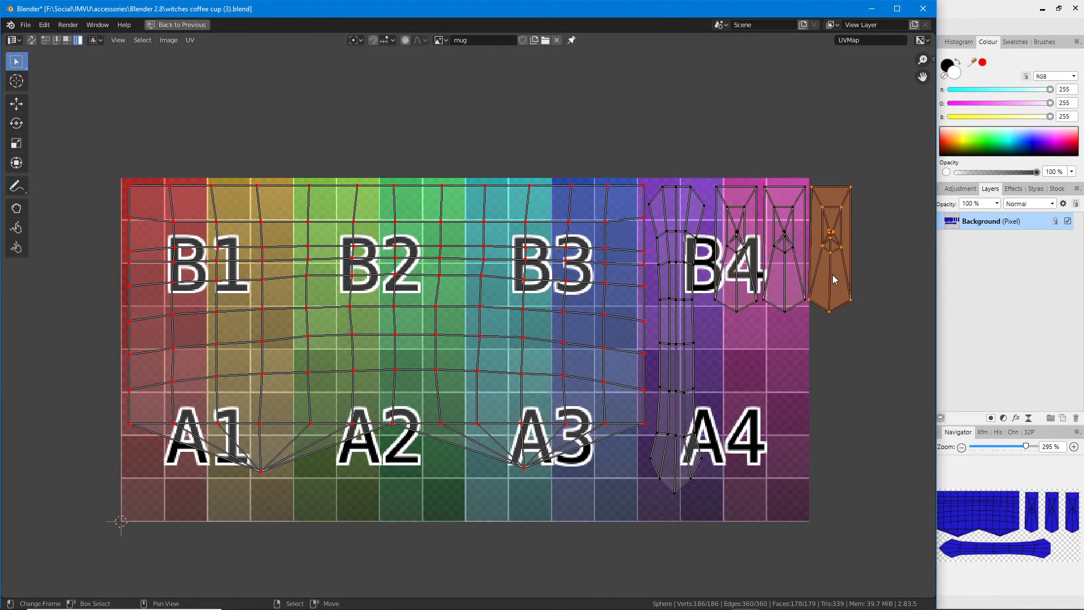
pyautogui.press('g')
pyautogui.click(784, 388)
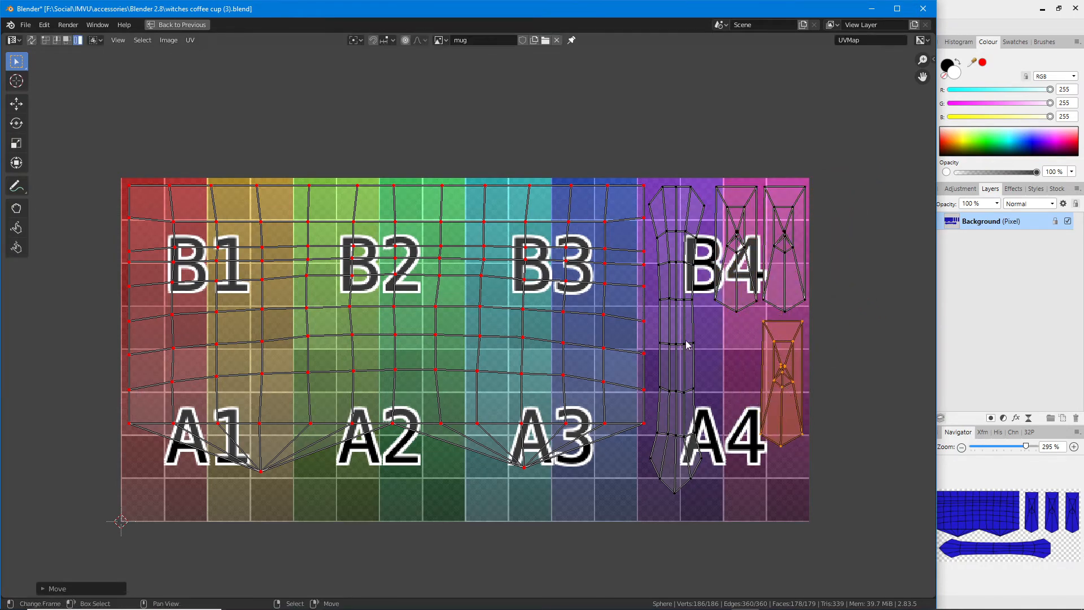
# Step: Nudge the upright strip island slightly right to widen the gap beside the mug body
pyautogui.rightClick(682, 342)
pyautogui.press('g')
pyautogui.click(689, 342)
# Step: Scale the mug body island up slightly and shift it right so it stays inside the texture's left edge
pyautogui.click(620, 359)
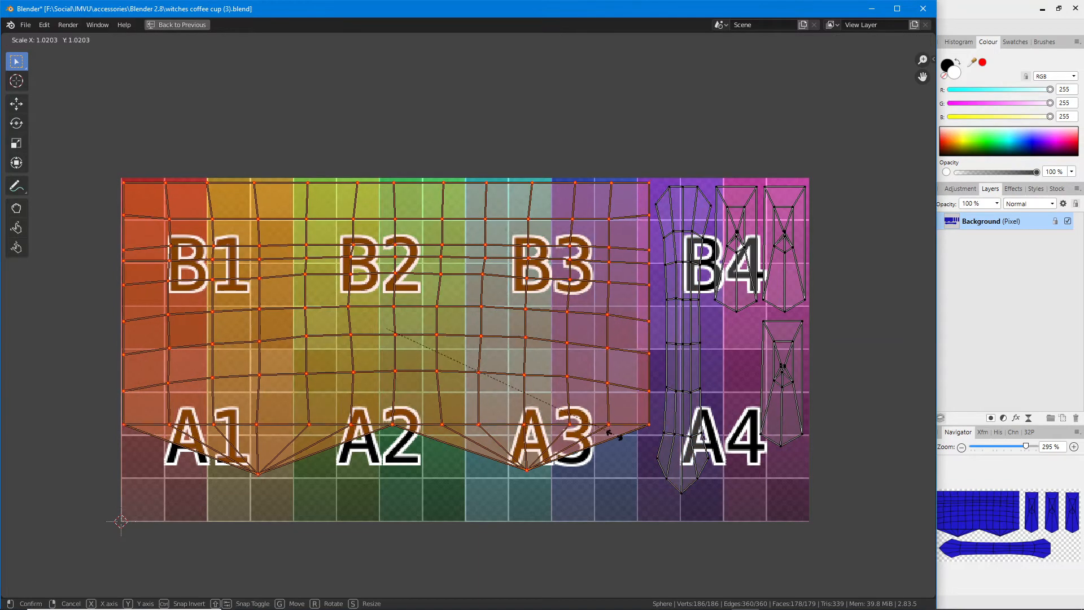
pyautogui.press('s')
pyautogui.click(623, 434)
pyautogui.press('g')
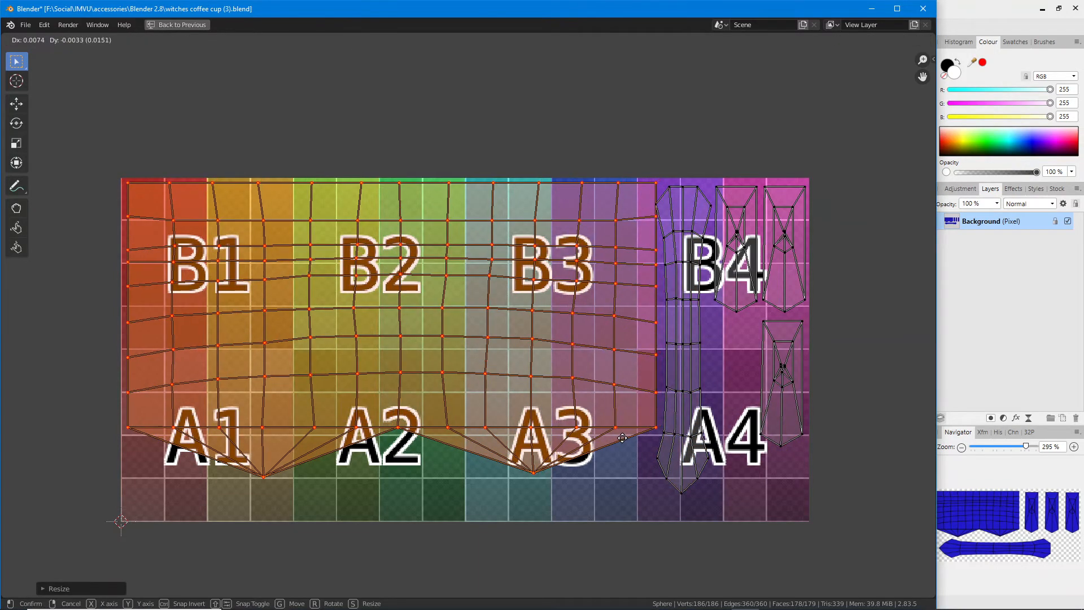
pyautogui.click(622, 437)
# Step: Move the strip island a little further right, away from the enlarged mug body
pyautogui.click(689, 367)
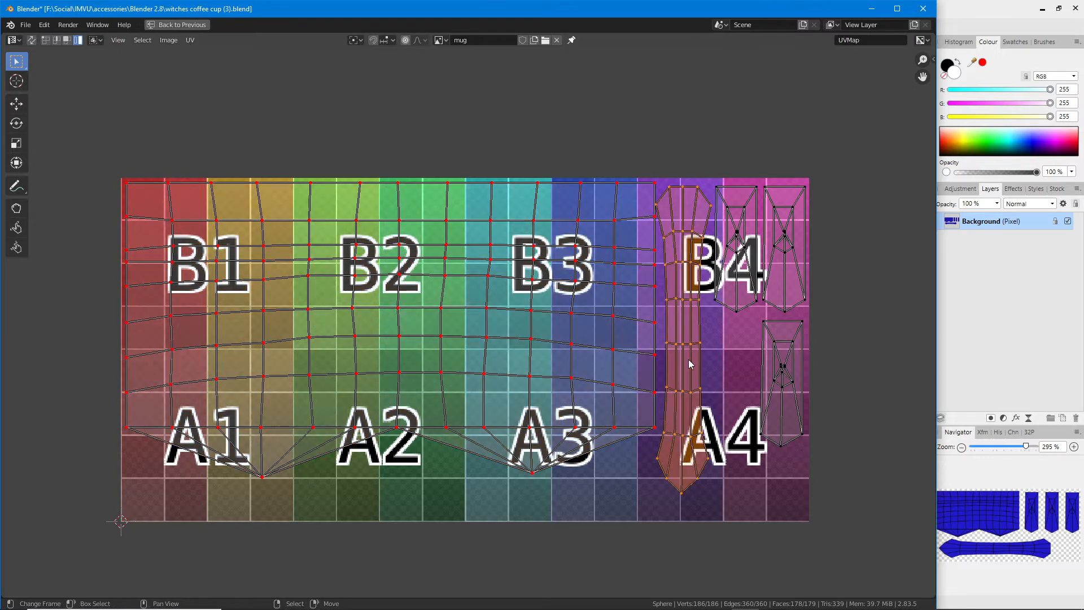
pyautogui.press('g')
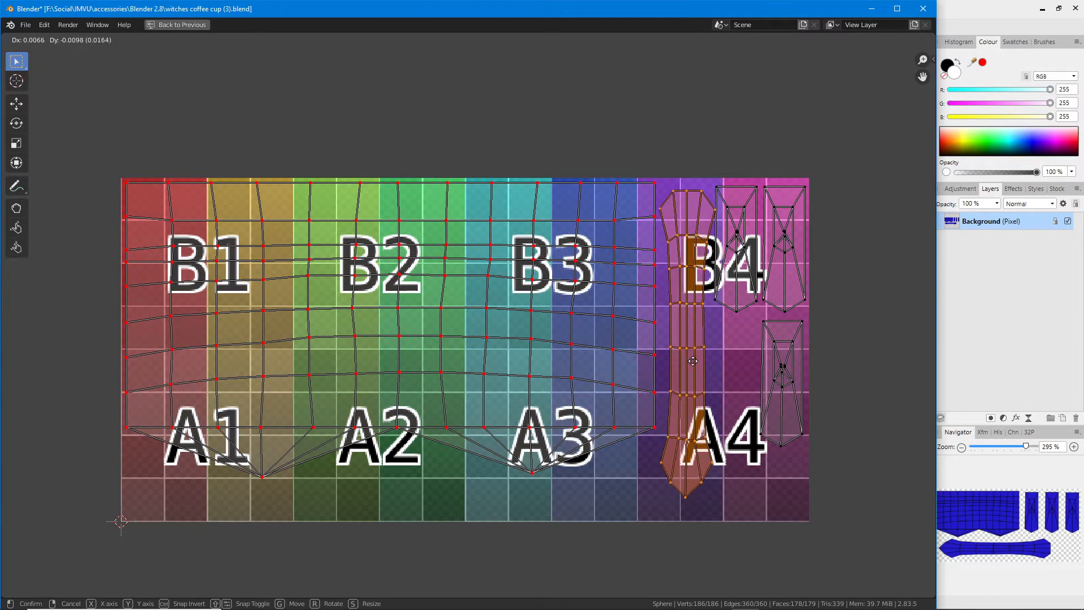
pyautogui.click(695, 362)
# Step: Lower the leg island over B4 into the space beside the strip's middle and nudge the leg islands to leave gaps between them
pyautogui.click(746, 254)
pyautogui.press('g')
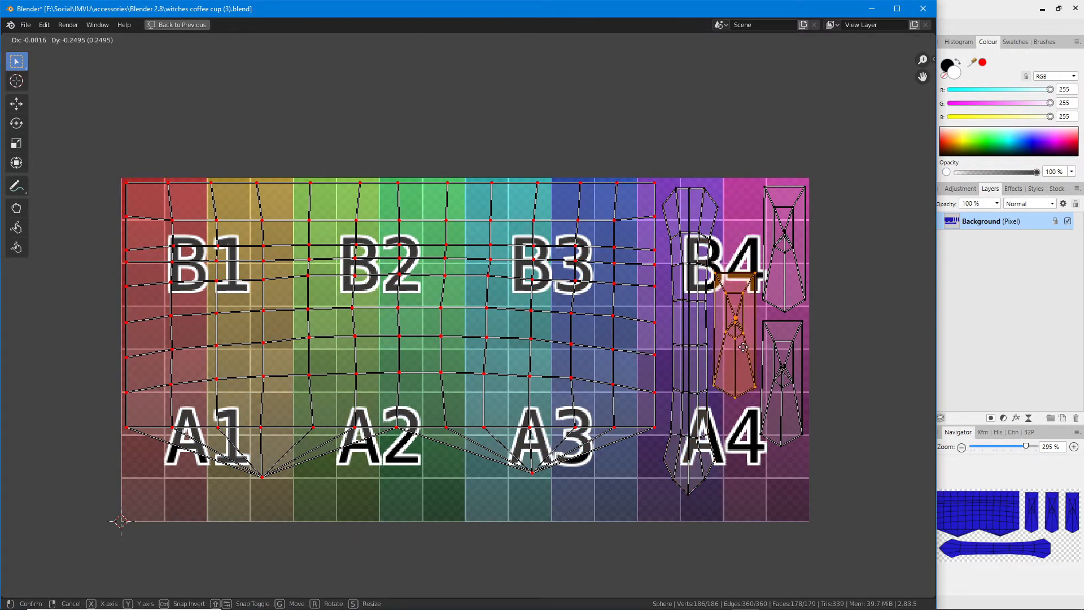
pyautogui.click(745, 354)
pyautogui.click(792, 370)
pyautogui.press('g')
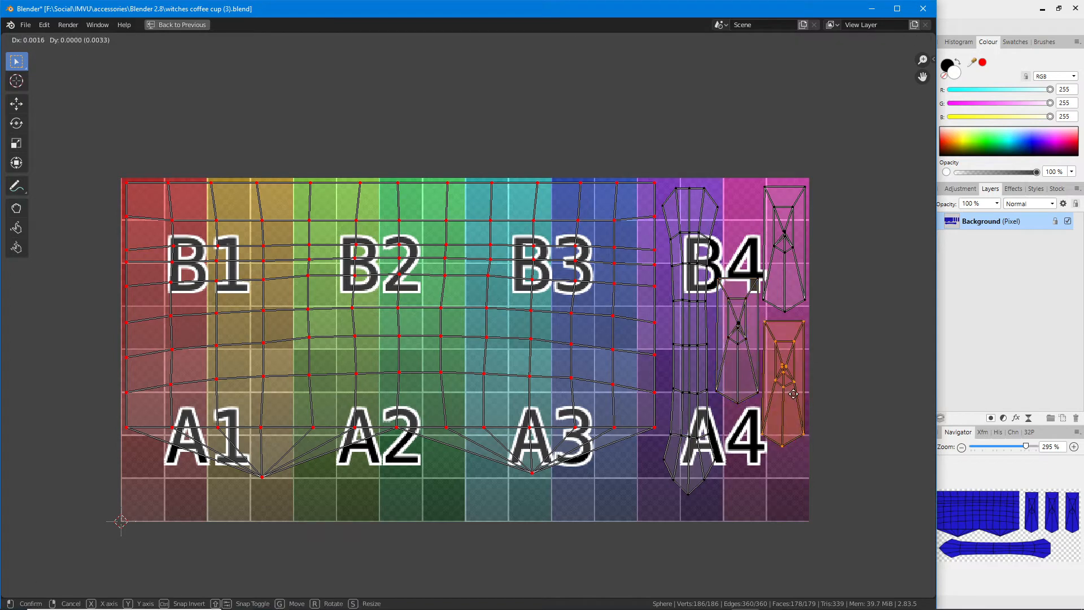
pyautogui.click(794, 370)
pyautogui.click(792, 275)
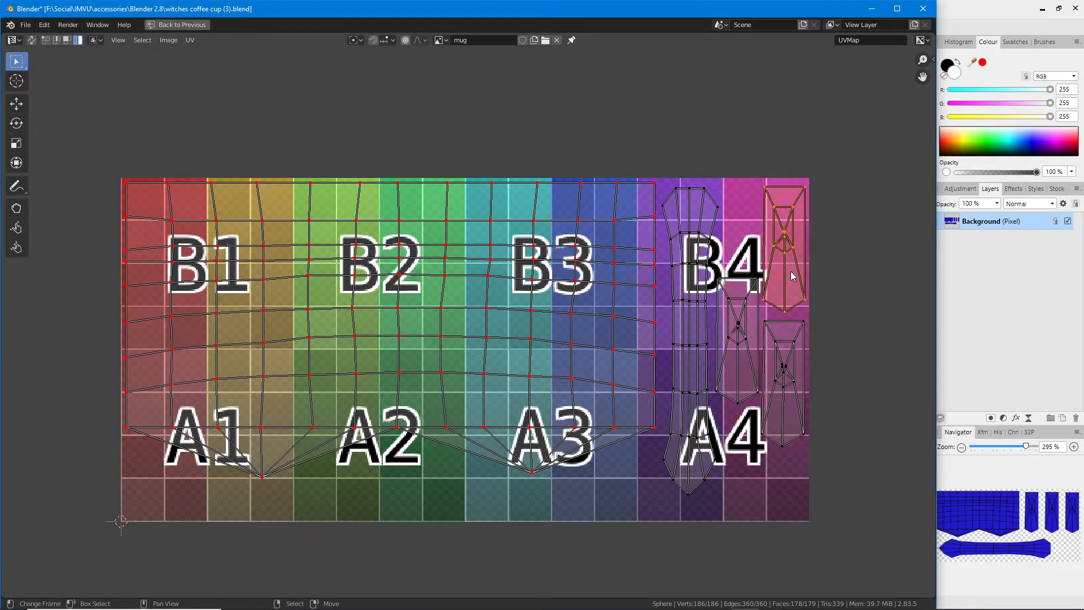
pyautogui.click(744, 353)
pyautogui.press('g')
pyautogui.click(737, 351)
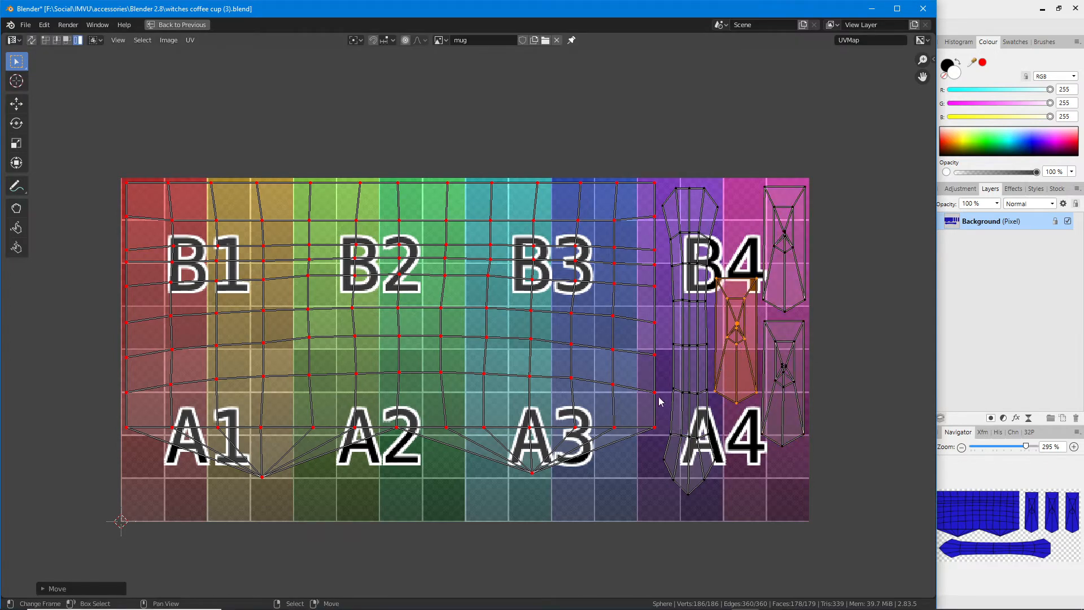
# Step: Leave the maximized UV editor and inspect the test grid on the mug's body and handle
pyautogui.click(547, 475)
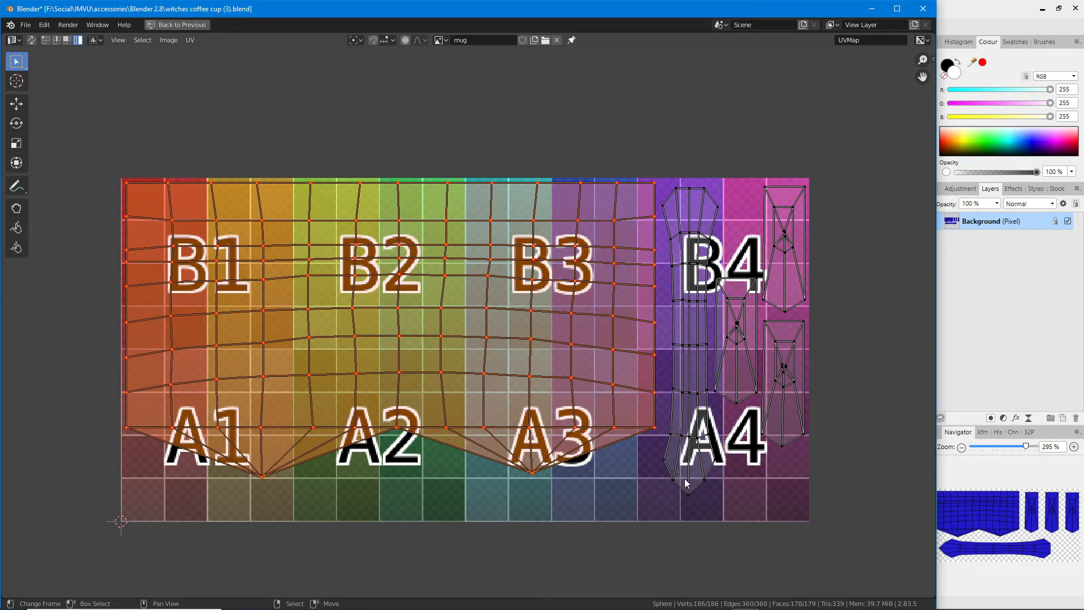
pyautogui.click(180, 25)
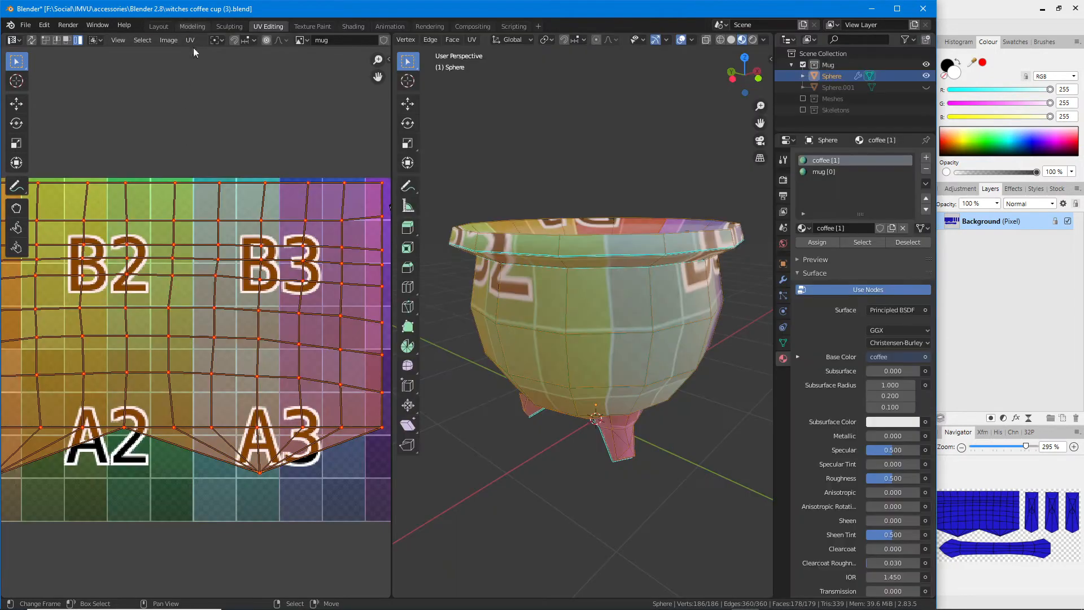
pyautogui.moveTo(585, 365); pyautogui.dragTo(752, 366, button='middle')
pyautogui.scroll(-3, 274, 386)
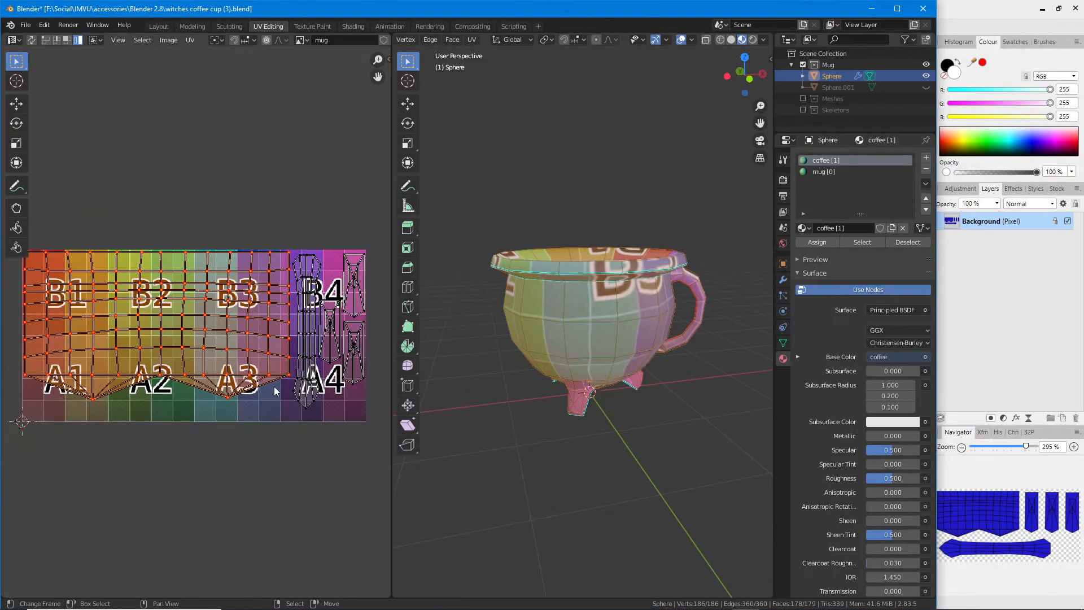
# Step: Select all the mug's UV islands and start exporting the UV layout
pyautogui.moveTo(283, 398); pyautogui.dragTo(286, 412, button='middle')
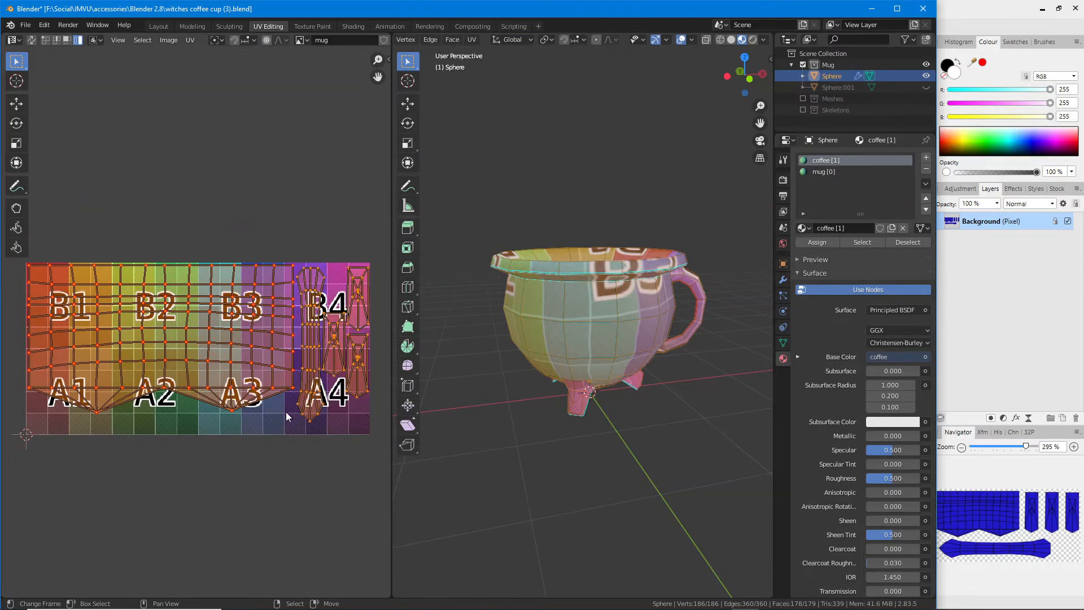
pyautogui.click(189, 41)
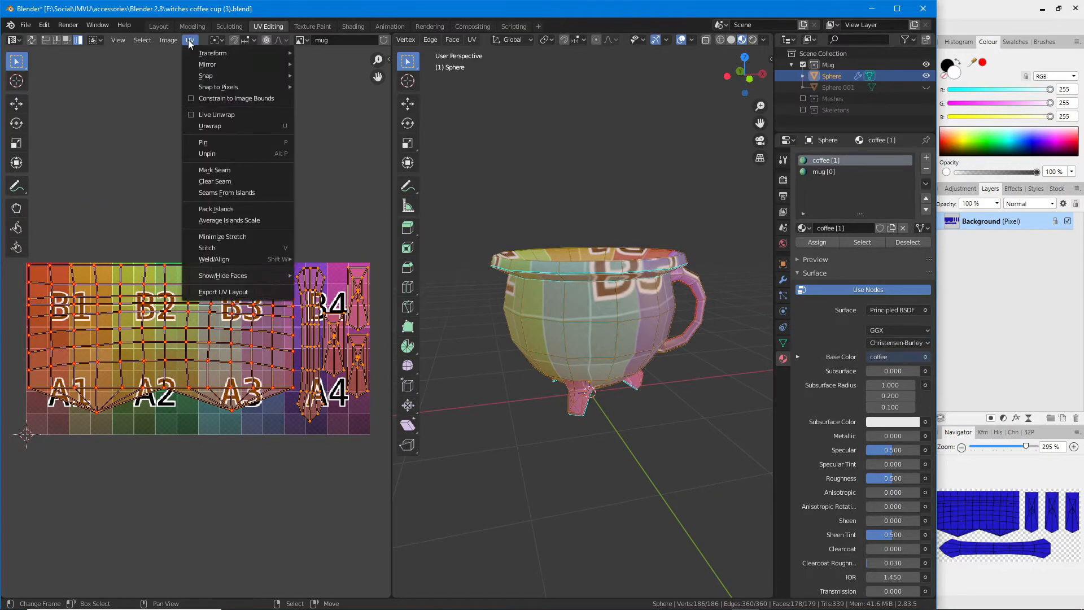
pyautogui.click(215, 293)
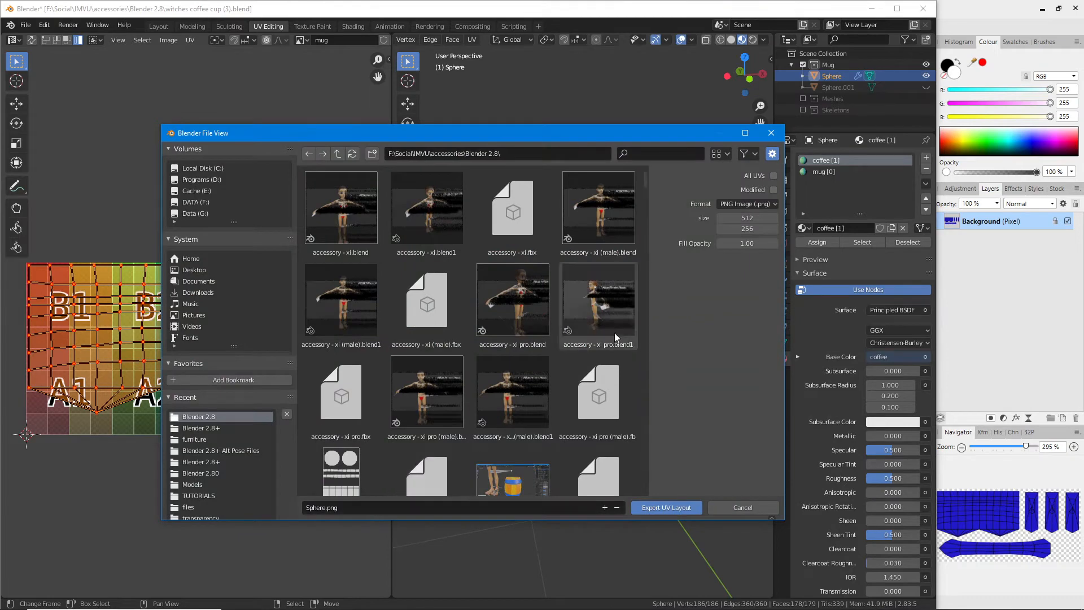
# Step: Look through the Blender 2.8 folder for the earlier coffee mug UV layout file
pyautogui.scroll(-2, 614, 333)
pyautogui.moveTo(645, 175); pyautogui.dragTo(643, 498)
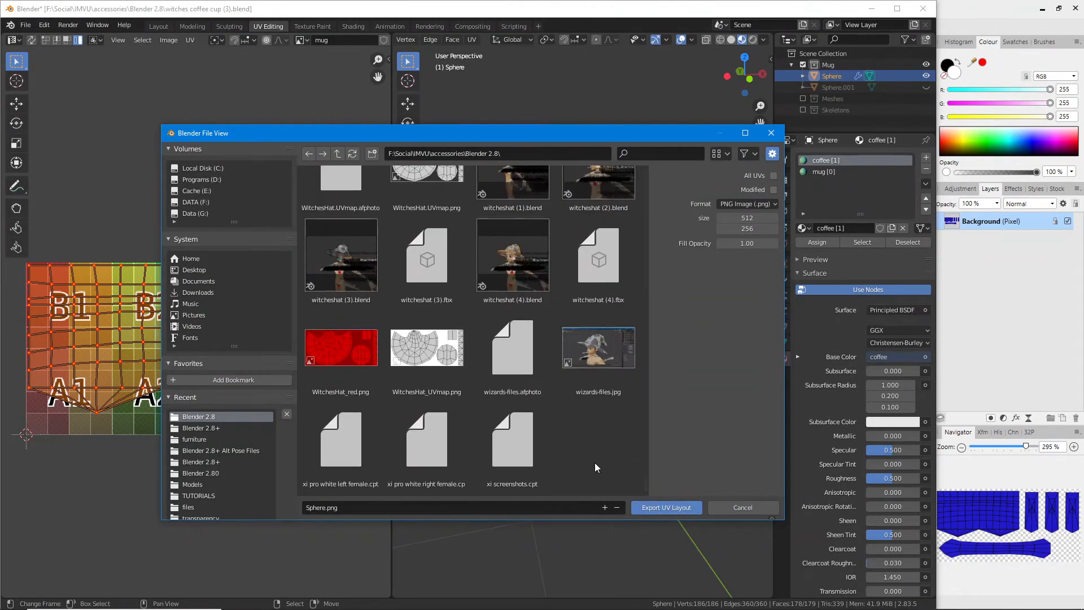
pyautogui.scroll(5, 642, 446)
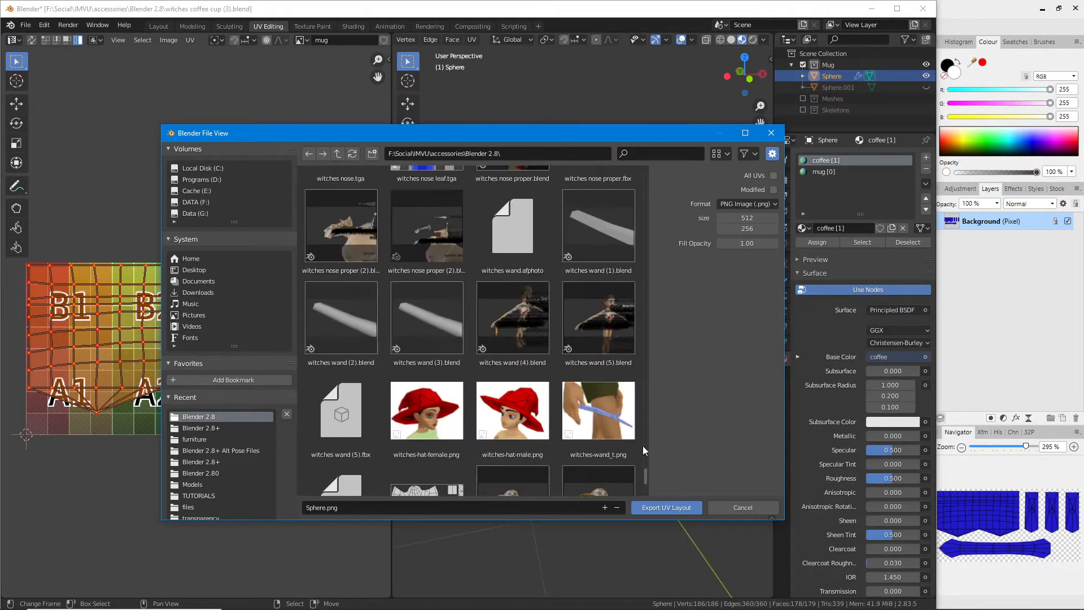
pyautogui.scroll(-14, 640, 445)
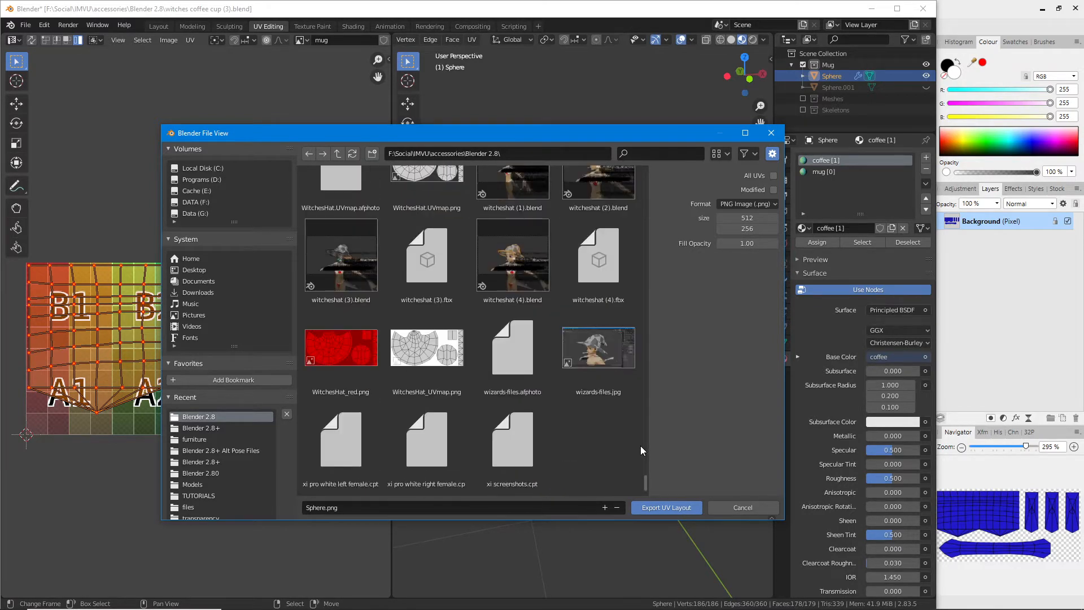
pyautogui.scroll(12, 641, 446)
pyautogui.scroll(10, 636, 441)
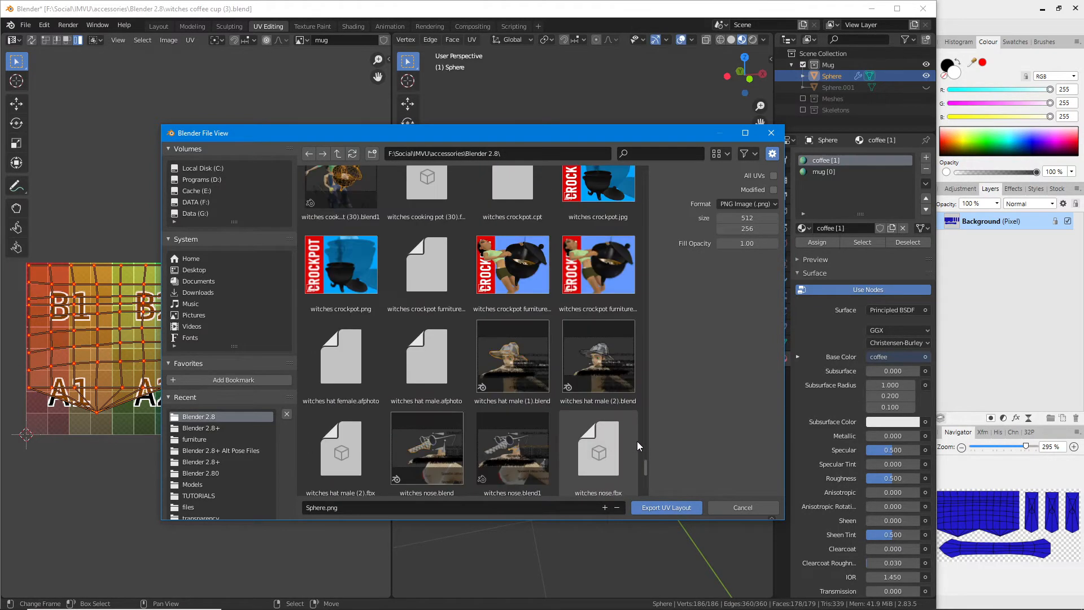
pyautogui.scroll(8, 637, 445)
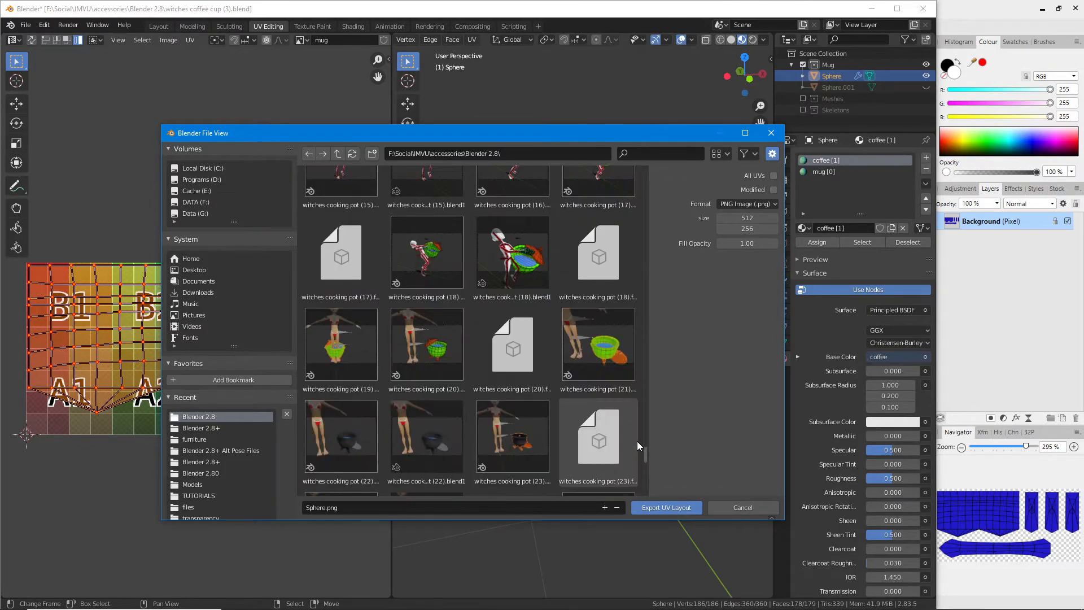
pyautogui.scroll(-16, 636, 441)
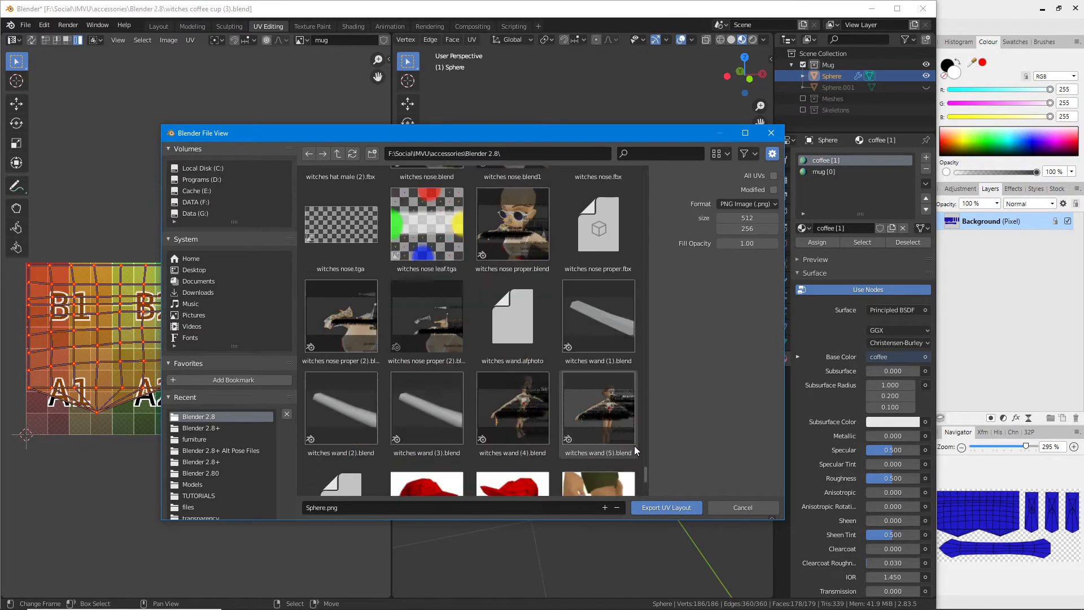
pyautogui.scroll(-5, 633, 448)
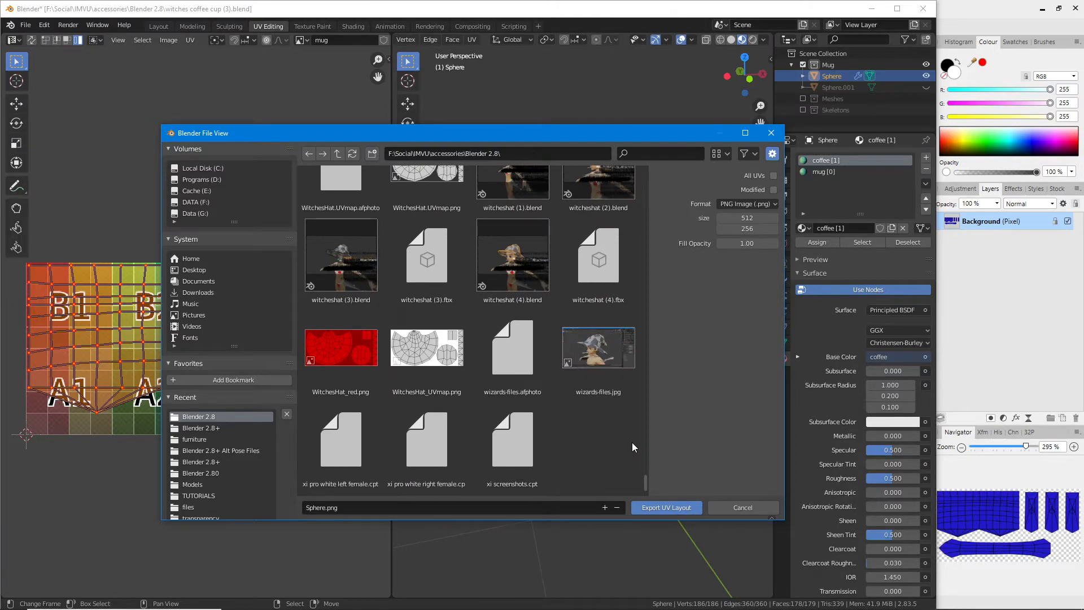
pyautogui.scroll(8, 632, 442)
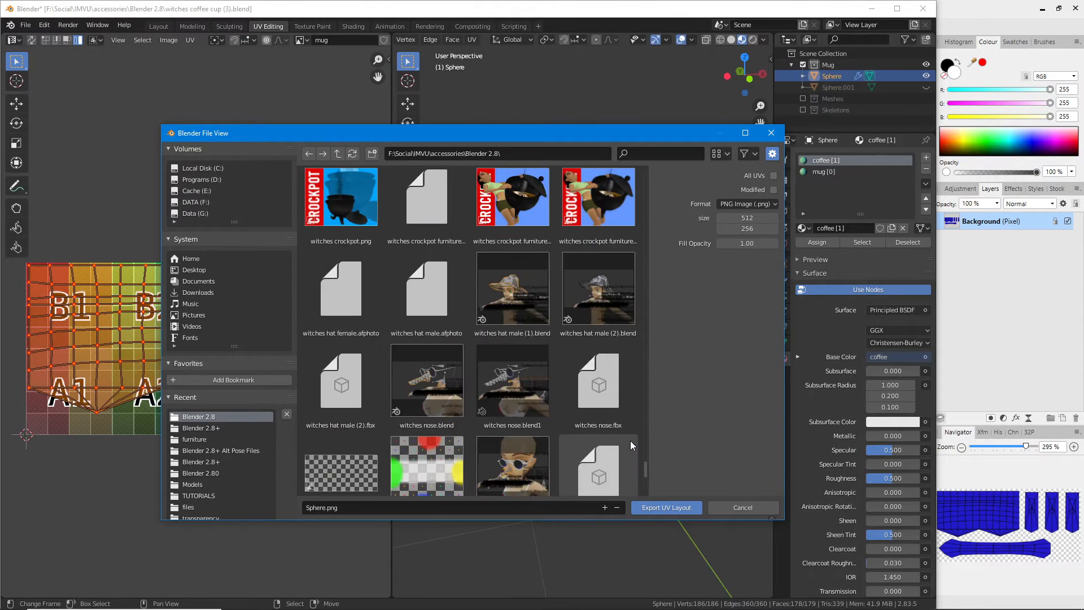
# Step: Export the UV layout as witches coffee mug (UV).png, overwriting the earlier file
pyautogui.click(343, 506)
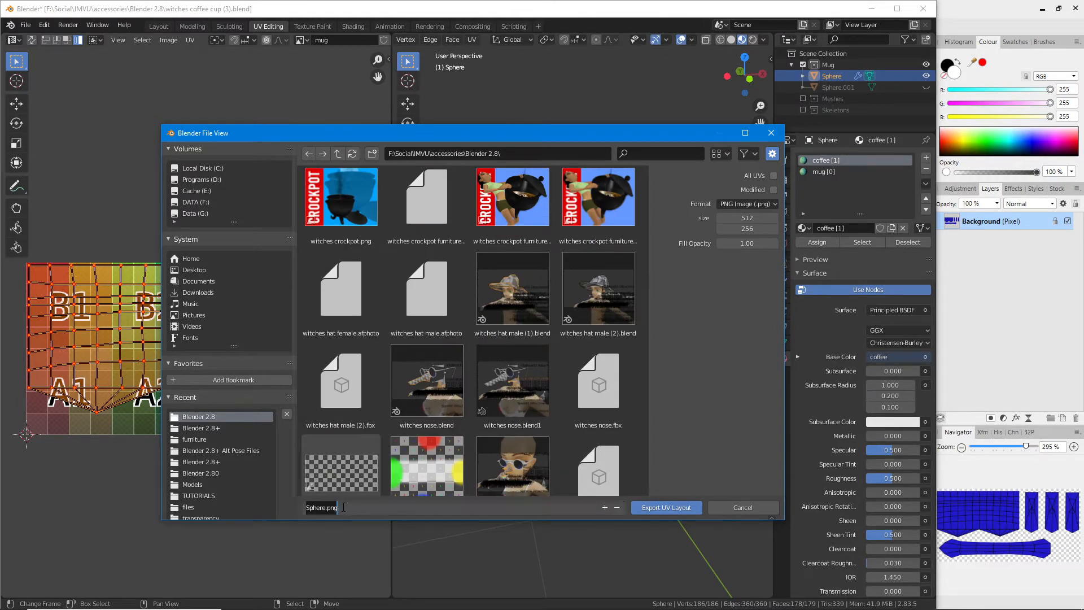
pyautogui.write('w')
pyautogui.write('itches coffee mug (UV)')
pyautogui.press('Return')
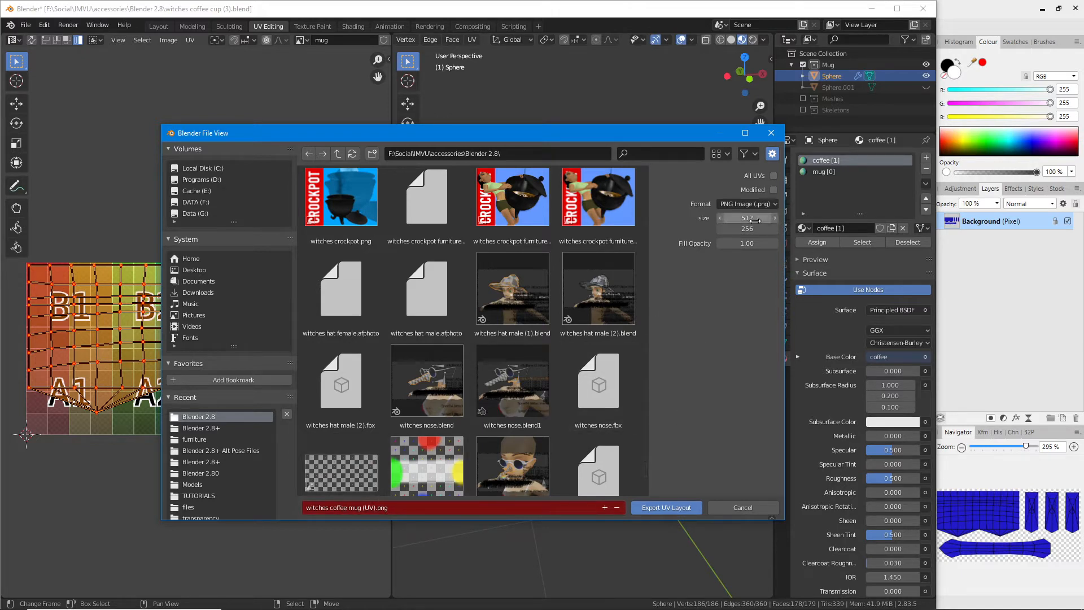
pyautogui.click(664, 509)
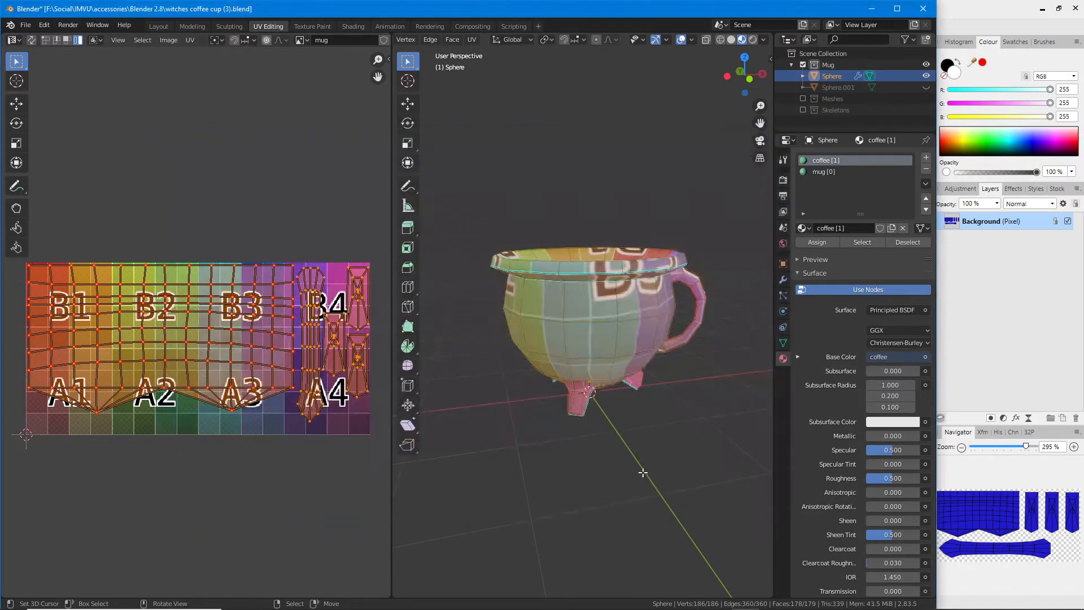
# Step: Save the project as a new version named witches coffee cup (4).blend
pyautogui.click(26, 26)
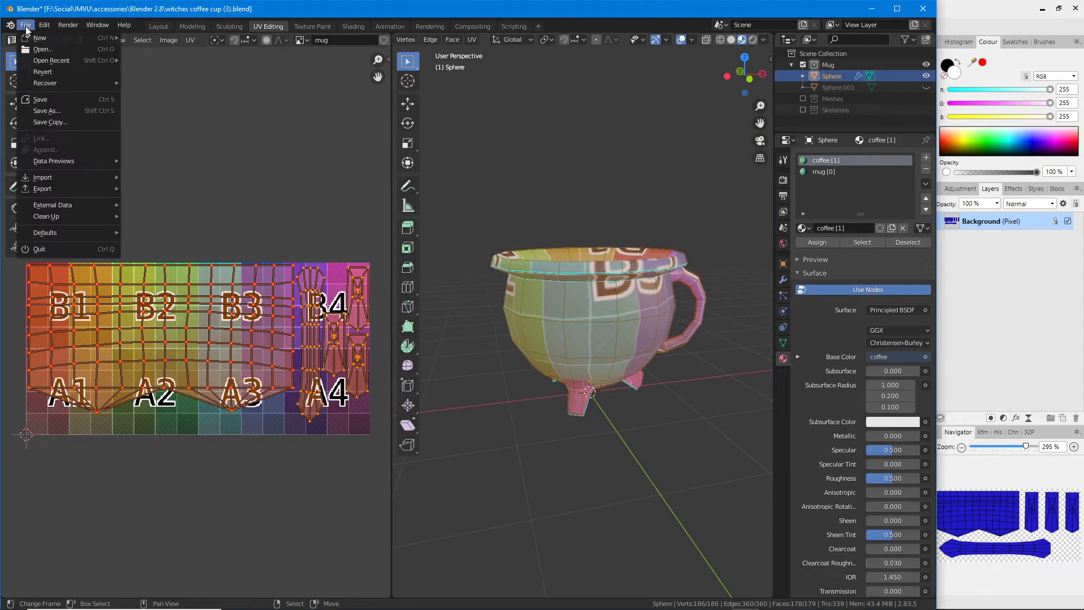
pyautogui.click(48, 110)
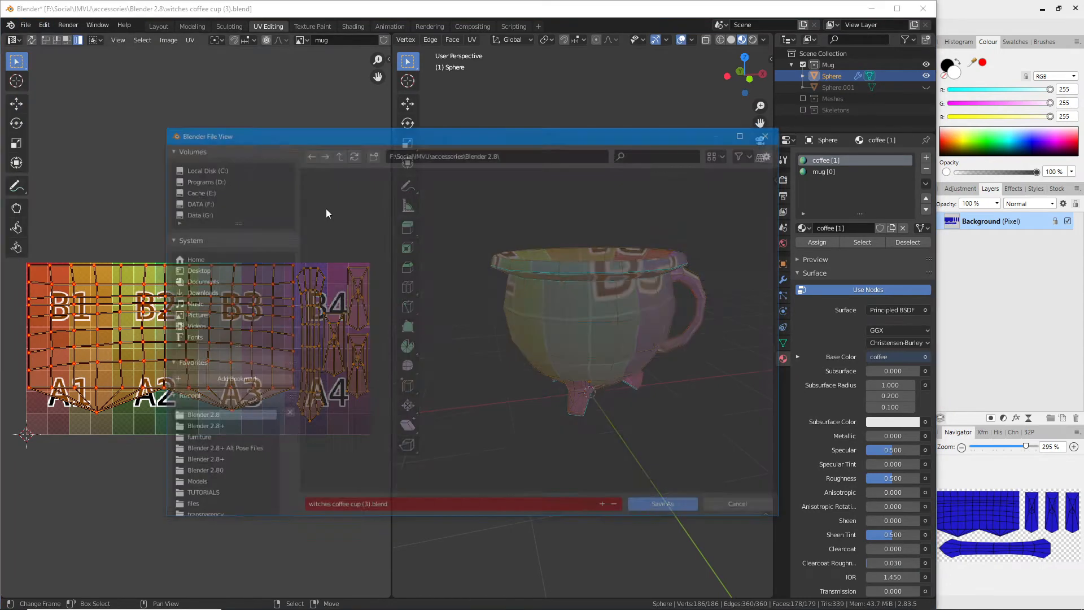
pyautogui.click(365, 507)
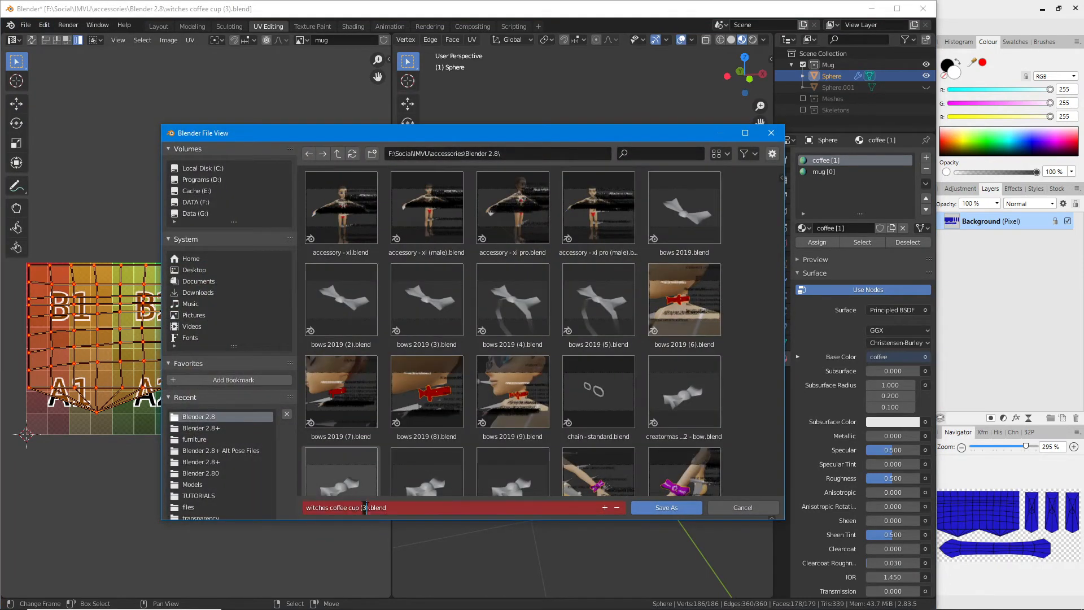
pyautogui.press('BackSpace')
pyautogui.write('4')
pyautogui.press('Return')
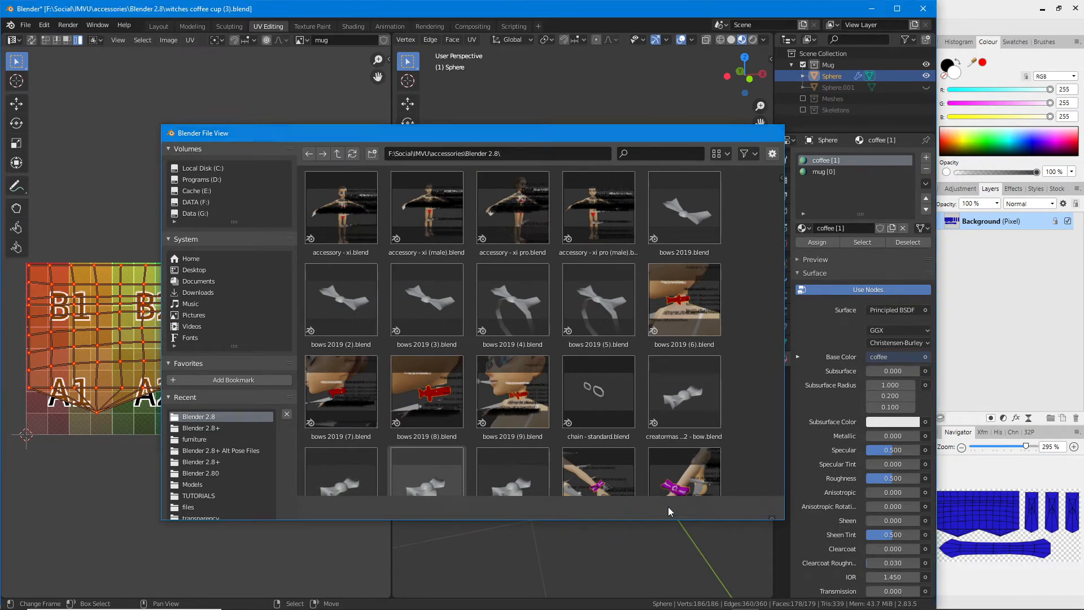
pyautogui.click(667, 507)
# Step: Switch to Affinity Photo, replace the old UV document with the newly exported witches coffee mug (UV).png, and minimize the program
pyautogui.click(970, 11)
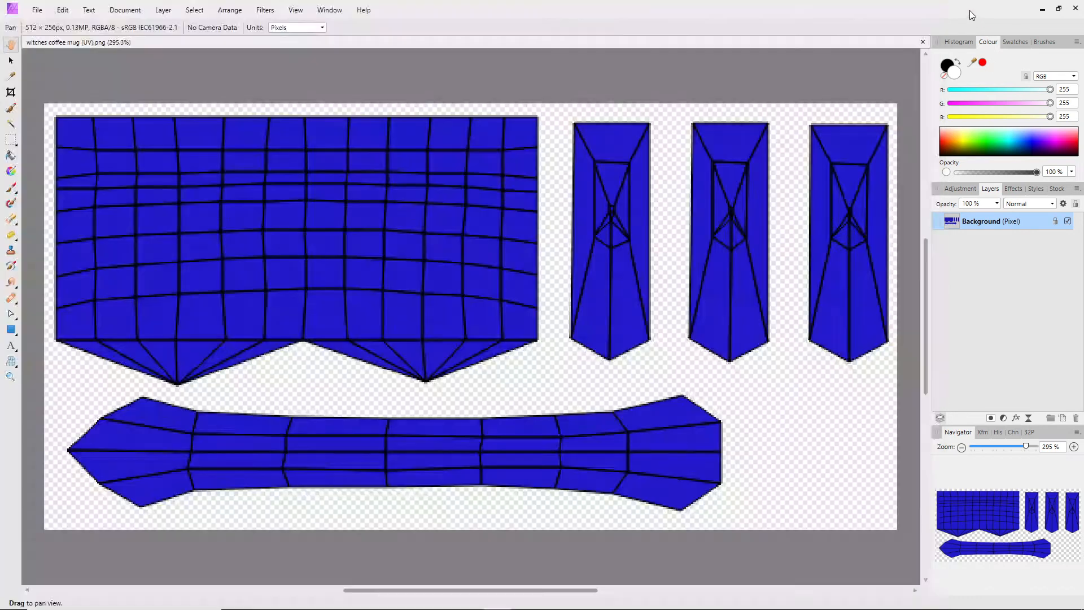
pyautogui.click(922, 43)
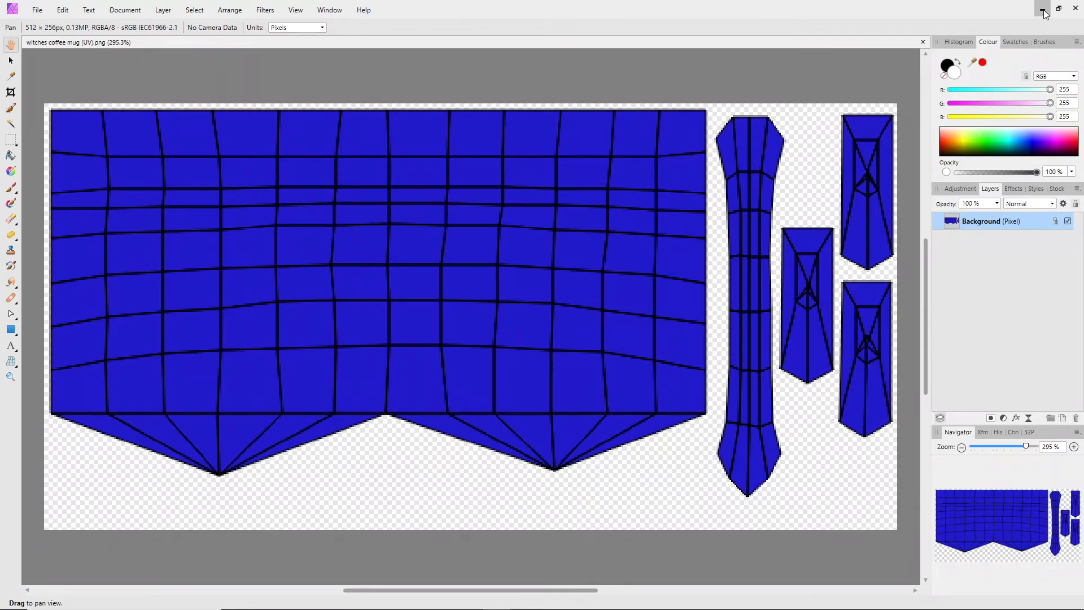
pyautogui.click(1042, 9)
# Step: Switch Blender to the Texture Paint workspace and bring the mug into view
pyautogui.moveTo(615, 316)
pyautogui.mouseDown(button='middle')
pyautogui.moveTo(646, 345)
pyautogui.moveTo(643, 305)
pyautogui.mouseUp(button='middle')
pyautogui.click(312, 27)
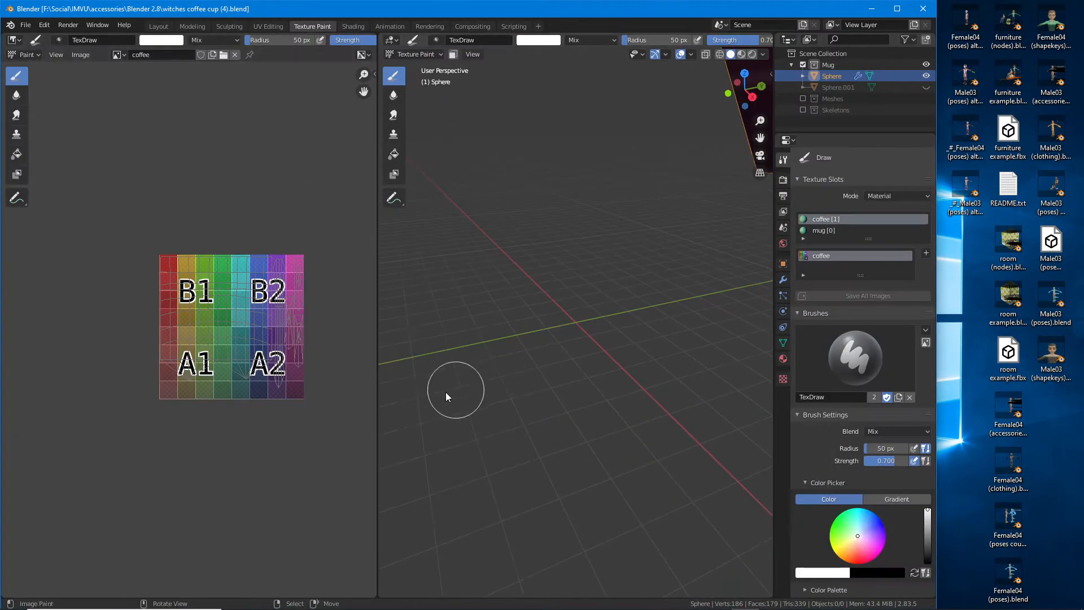
pyautogui.moveTo(649, 195); pyautogui.dragTo(575, 261, button='middle')
pyautogui.scroll(-10, 574, 261)
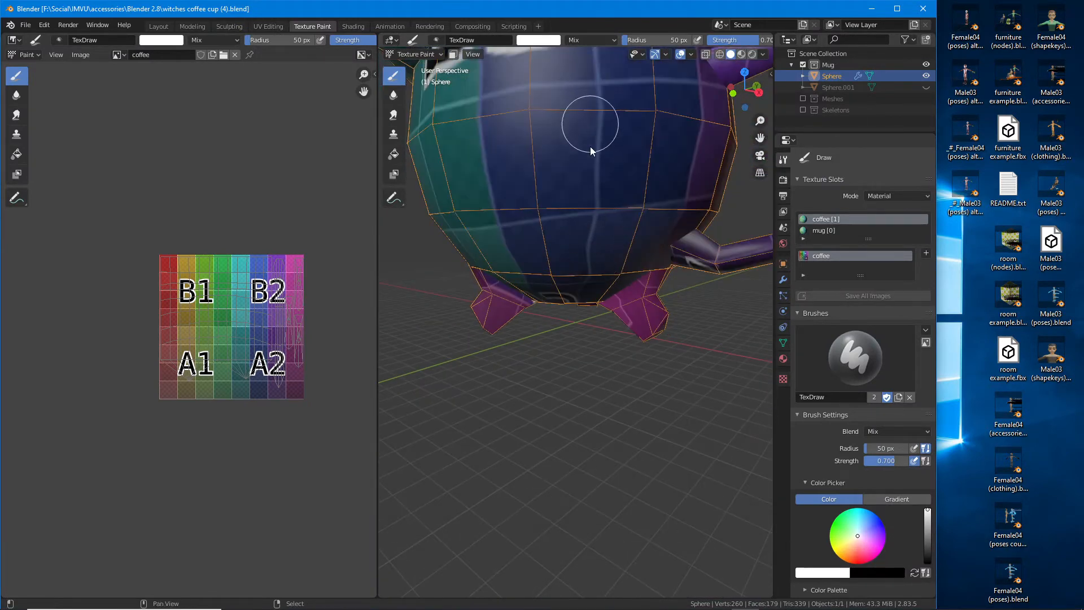
# Step: Set the viewport overlay's grid scale to 100
pyautogui.moveTo(590, 147); pyautogui.dragTo(703, 72, button='middle')
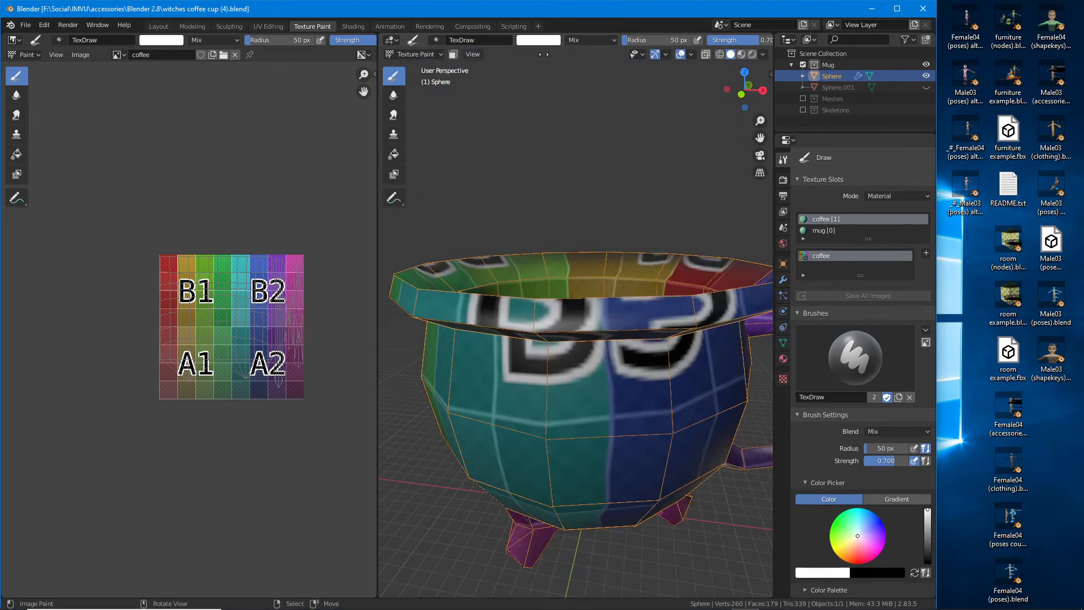
pyautogui.click(692, 54)
pyautogui.click(674, 121)
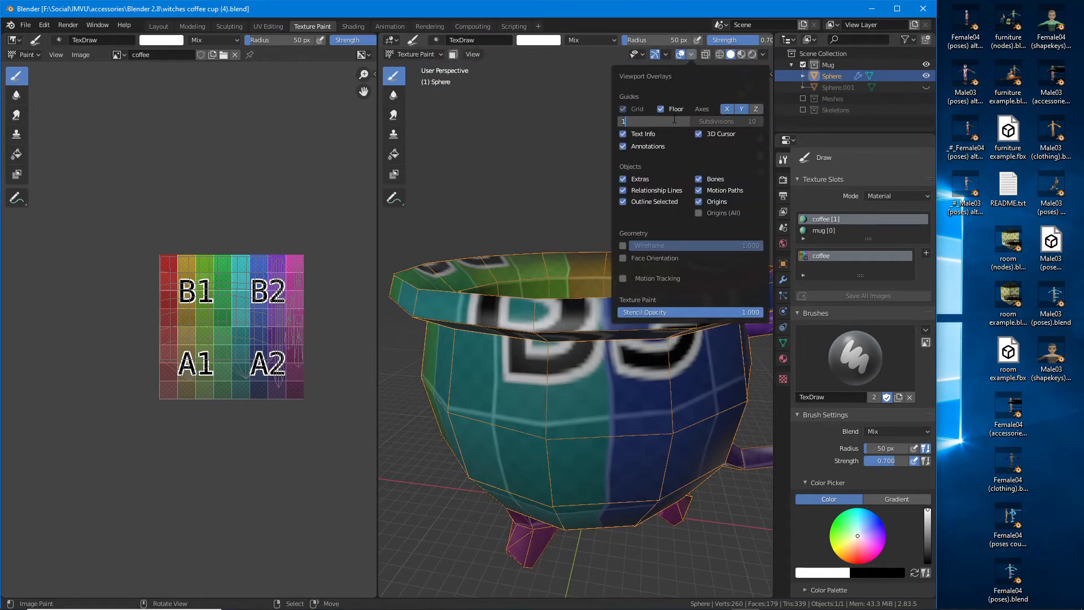
pyautogui.write('100')
pyautogui.press('Return')
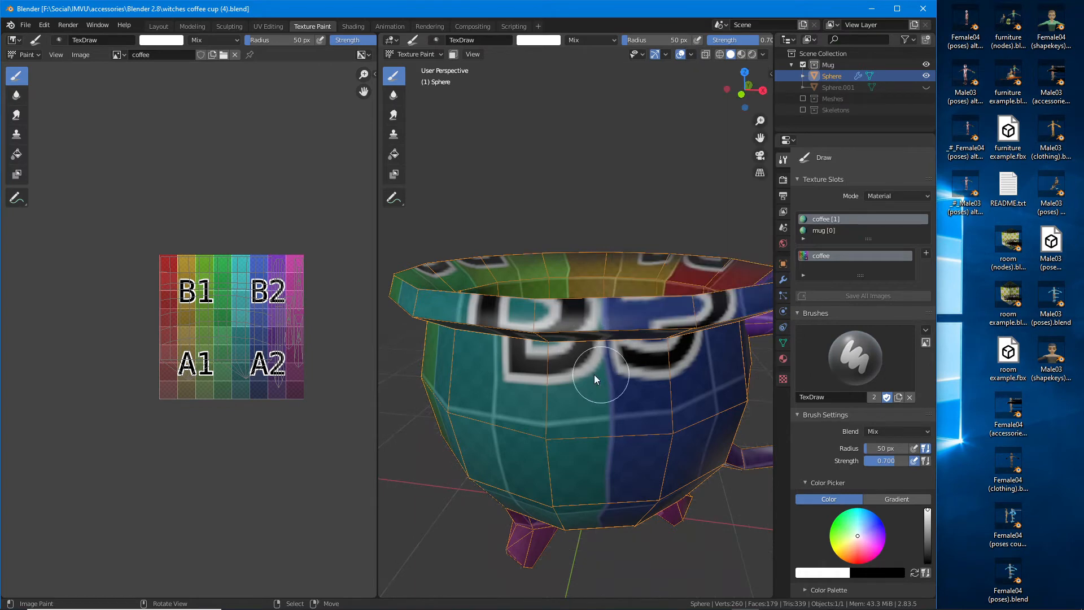
pyautogui.moveTo(594, 374); pyautogui.dragTo(670, 375, button='middle')
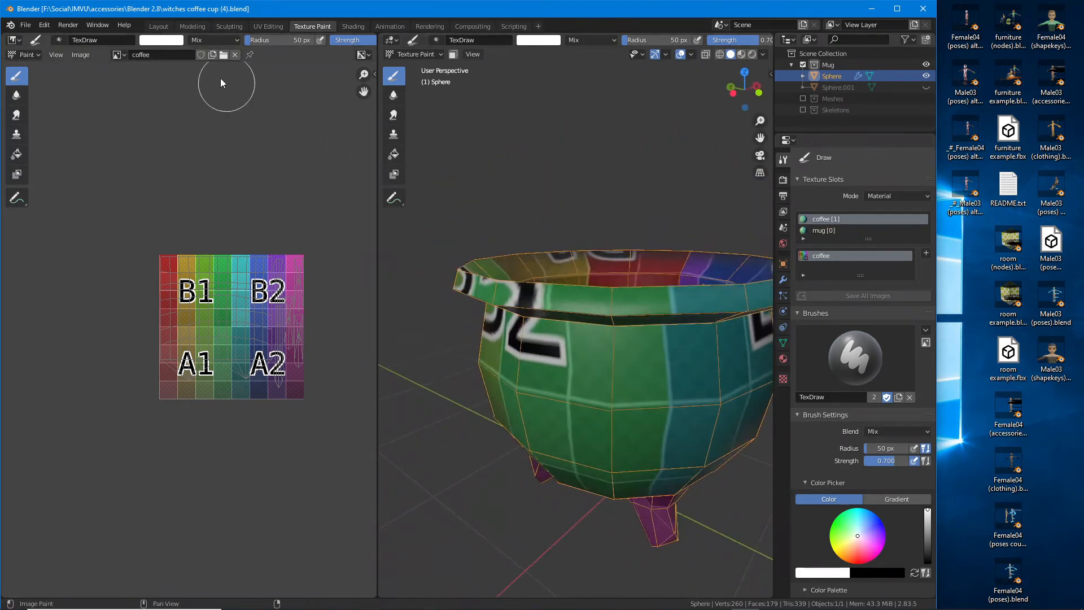
# Step: Show the mug image instead of the coffee image in the image editor
pyautogui.click(120, 55)
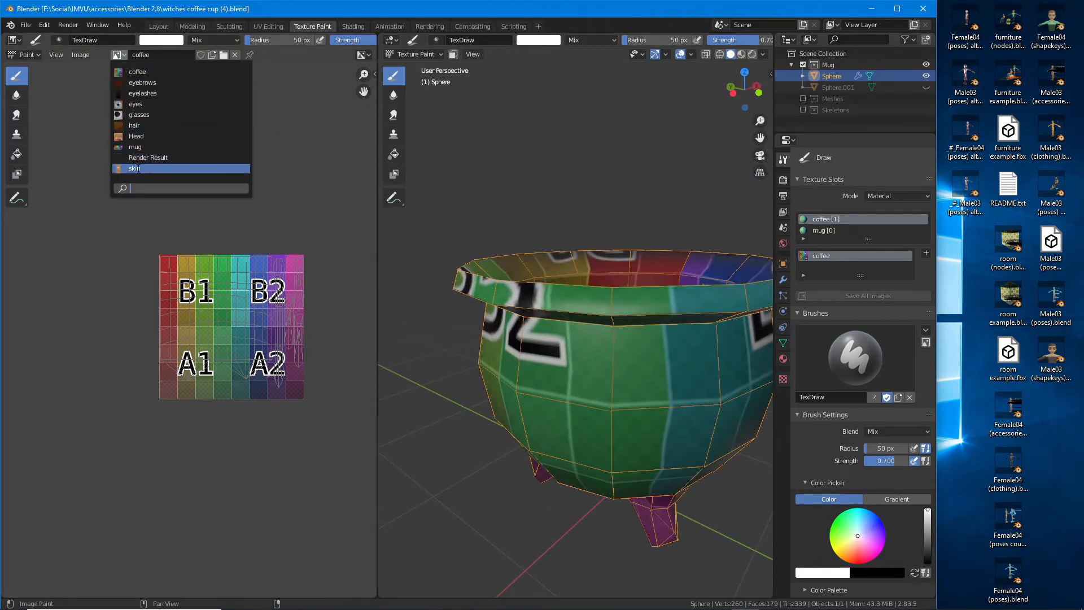
pyautogui.click(139, 146)
pyautogui.moveTo(154, 313); pyautogui.dragTo(106, 283, button='middle')
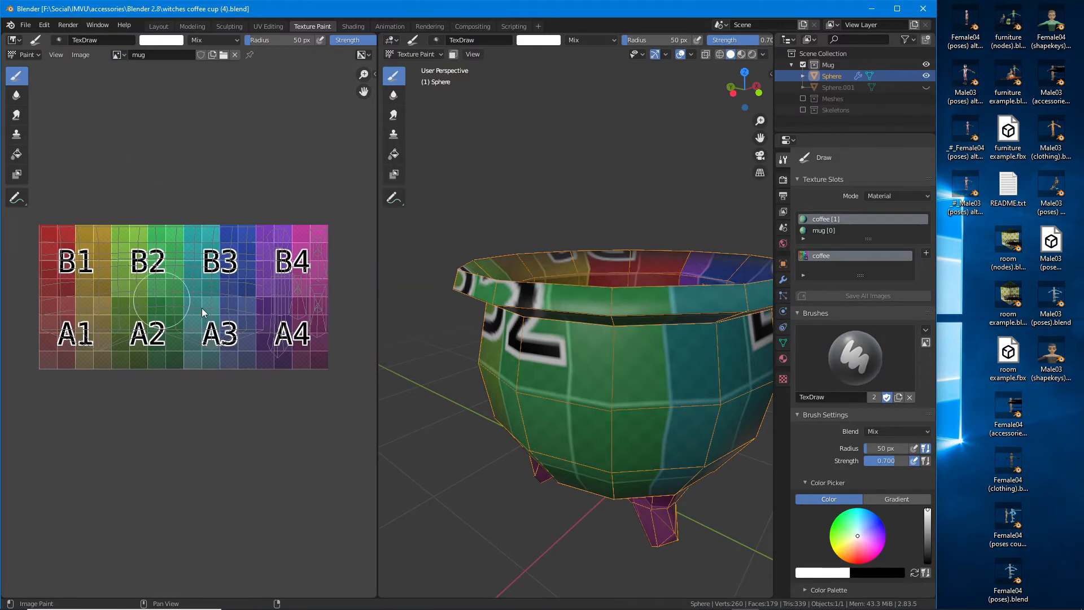
pyautogui.moveTo(634, 351)
pyautogui.mouseDown(button='middle')
pyautogui.moveTo(651, 367)
pyautogui.moveTo(581, 313)
pyautogui.mouseUp(button='middle')
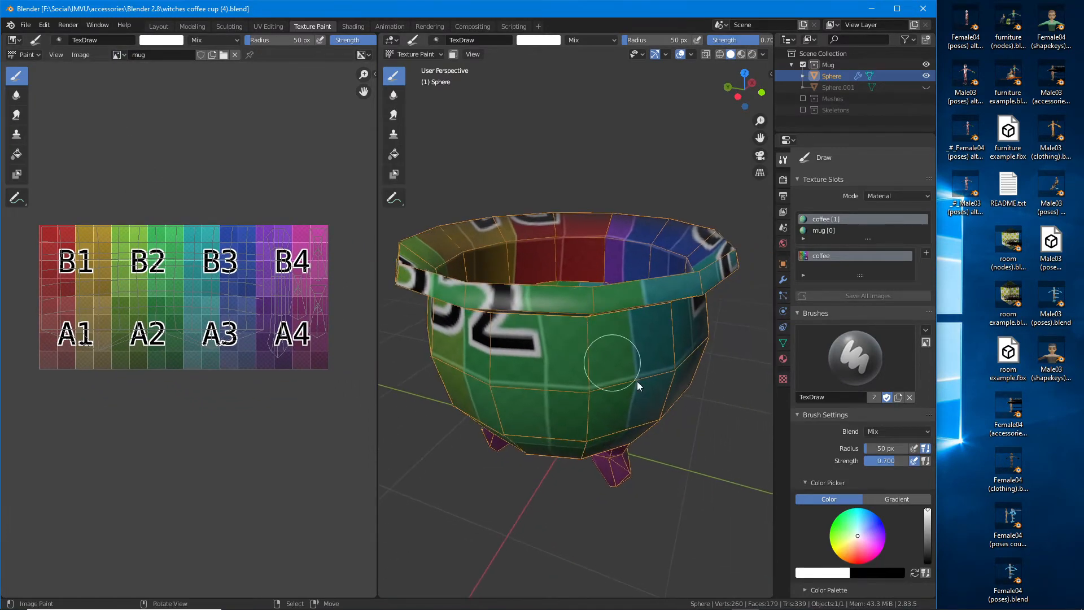
# Step: Darken the brush colour to a medium grey and paint a first patch on the side of the mug body
pyautogui.scroll(-4, 872, 516)
pyautogui.scroll(-2, 872, 517)
pyautogui.scroll(2, 855, 422)
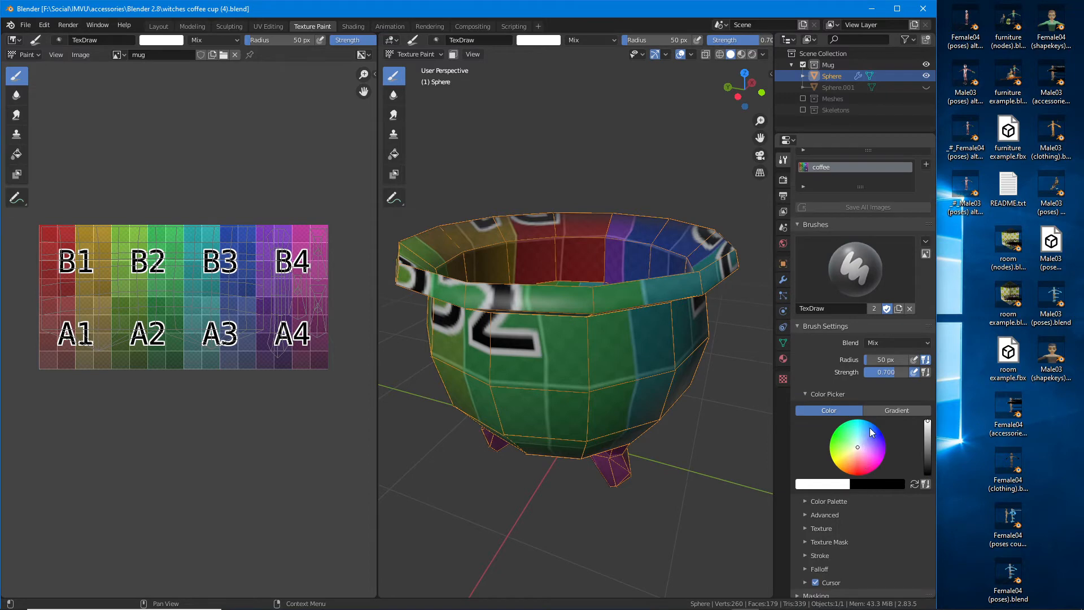
pyautogui.moveTo(928, 425)
pyautogui.mouseDown()
pyautogui.moveTo(927, 466)
pyautogui.moveTo(927, 454)
pyautogui.mouseUp()
pyautogui.moveTo(547, 388)
pyautogui.mouseDown()
pyautogui.moveTo(595, 385)
pyautogui.moveTo(586, 357)
pyautogui.moveTo(495, 387)
pyautogui.moveTo(539, 383)
pyautogui.mouseUp()
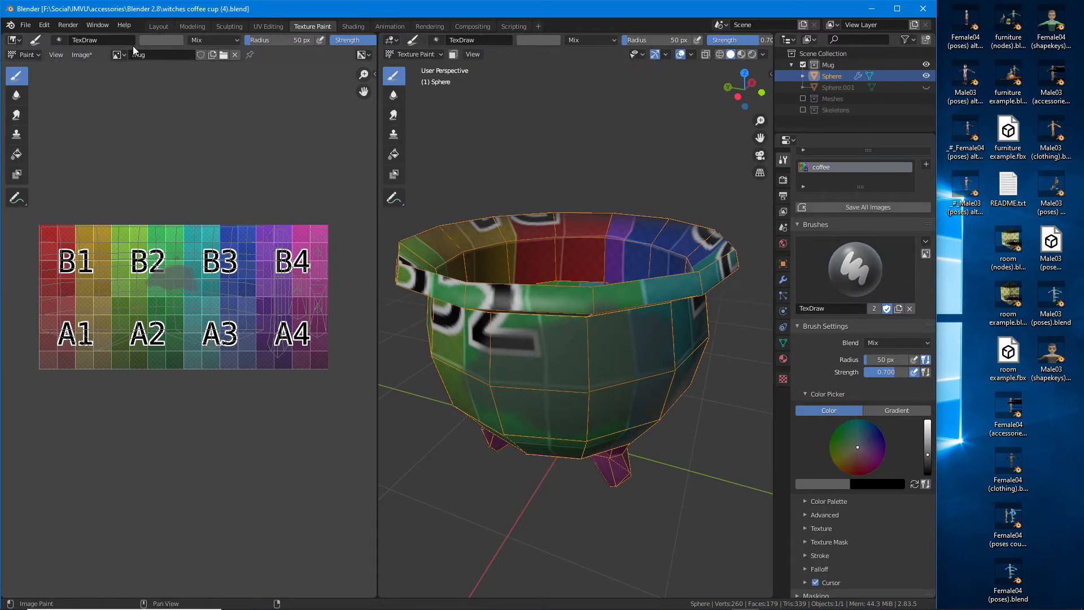
pyautogui.moveTo(31, 36)
pyautogui.mouseDown()
pyautogui.moveTo(308, 61)
pyautogui.moveTo(293, 26)
pyautogui.moveTo(149, 26)
pyautogui.mouseUp()
pyautogui.moveTo(434, 29)
pyautogui.mouseDown()
pyautogui.moveTo(715, 74)
pyautogui.moveTo(546, 27)
pyautogui.mouseUp()
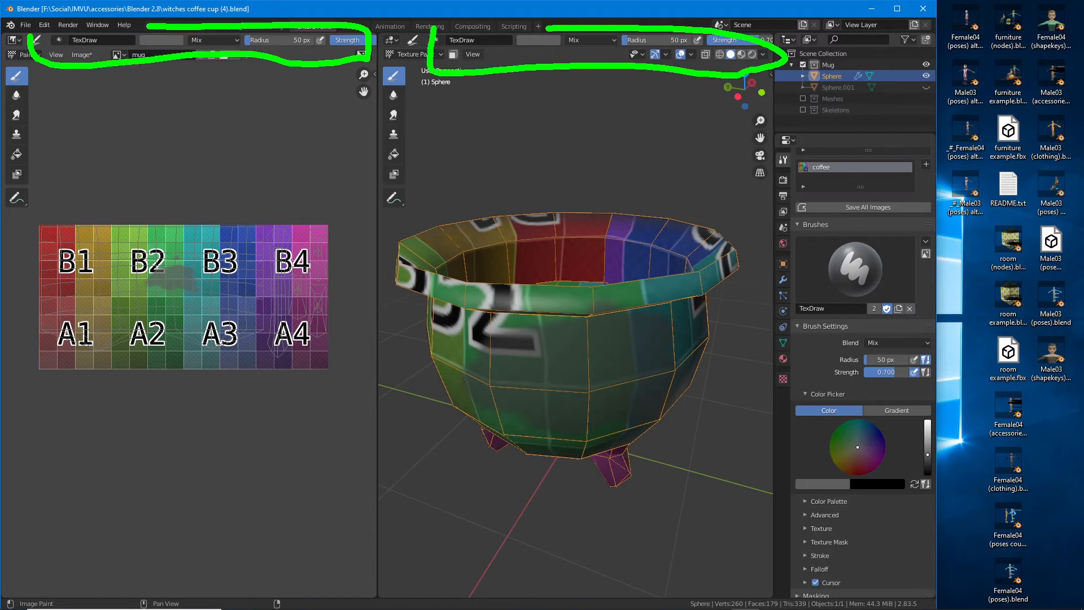
pyautogui.moveTo(798, 334); pyautogui.dragTo(857, 447)
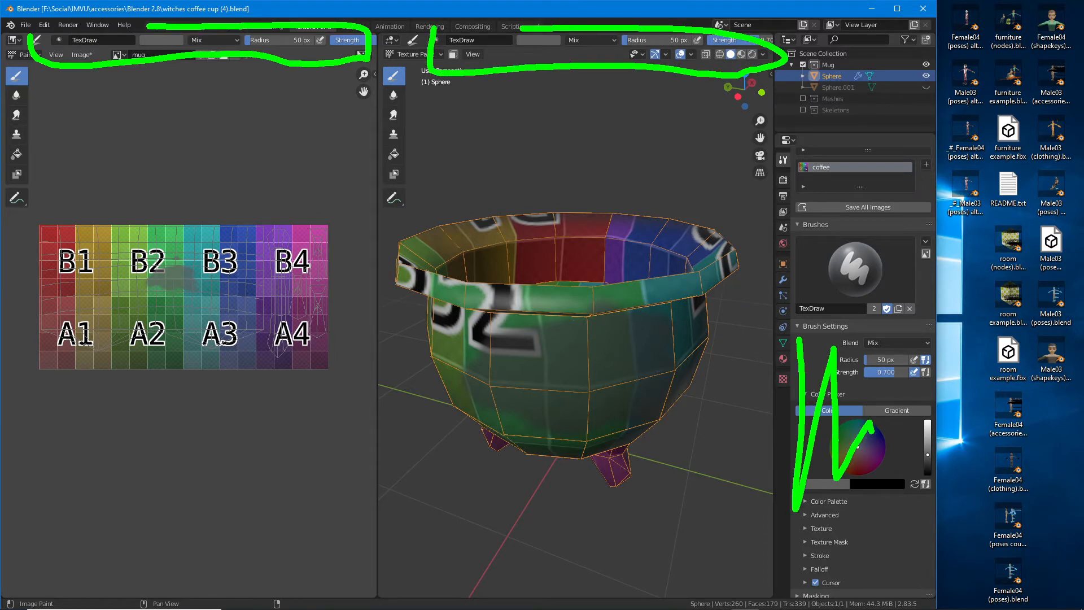
pyautogui.press('Escape')
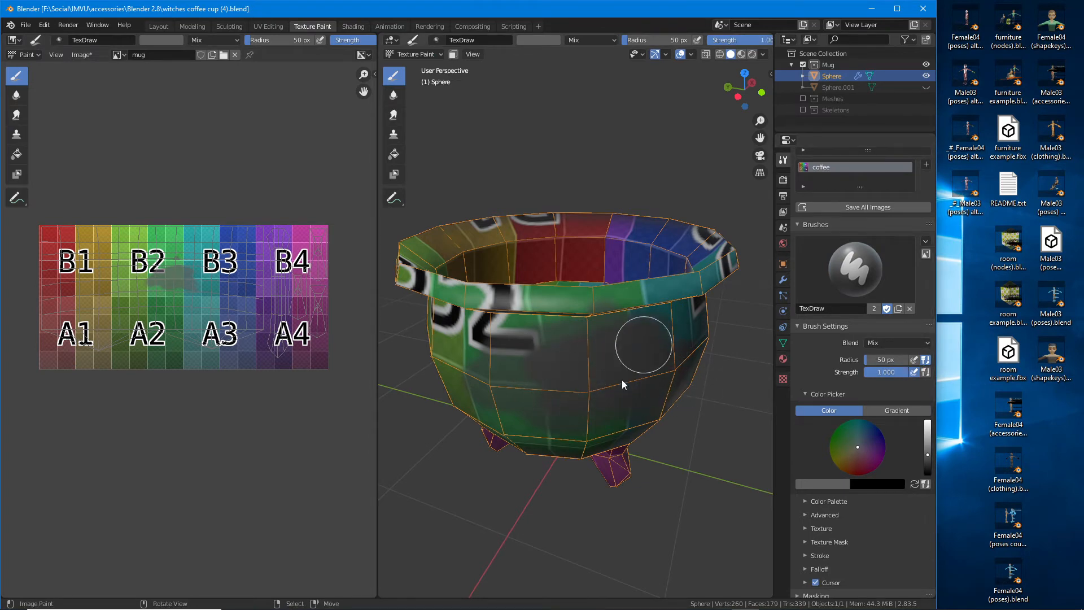
# Step: With the brush strength at 1.000, paint grey around the sides of the mug body
pyautogui.moveTo(611, 355)
pyautogui.mouseDown()
pyautogui.moveTo(446, 333)
pyautogui.moveTo(491, 381)
pyautogui.moveTo(560, 382)
pyautogui.mouseUp()
pyautogui.moveTo(560, 383); pyautogui.dragTo(751, 332, button='middle')
pyautogui.moveTo(751, 332)
pyautogui.mouseDown()
pyautogui.moveTo(702, 356)
pyautogui.moveTo(422, 401)
pyautogui.moveTo(640, 306)
pyautogui.moveTo(685, 429)
pyautogui.moveTo(541, 365)
pyautogui.mouseUp()
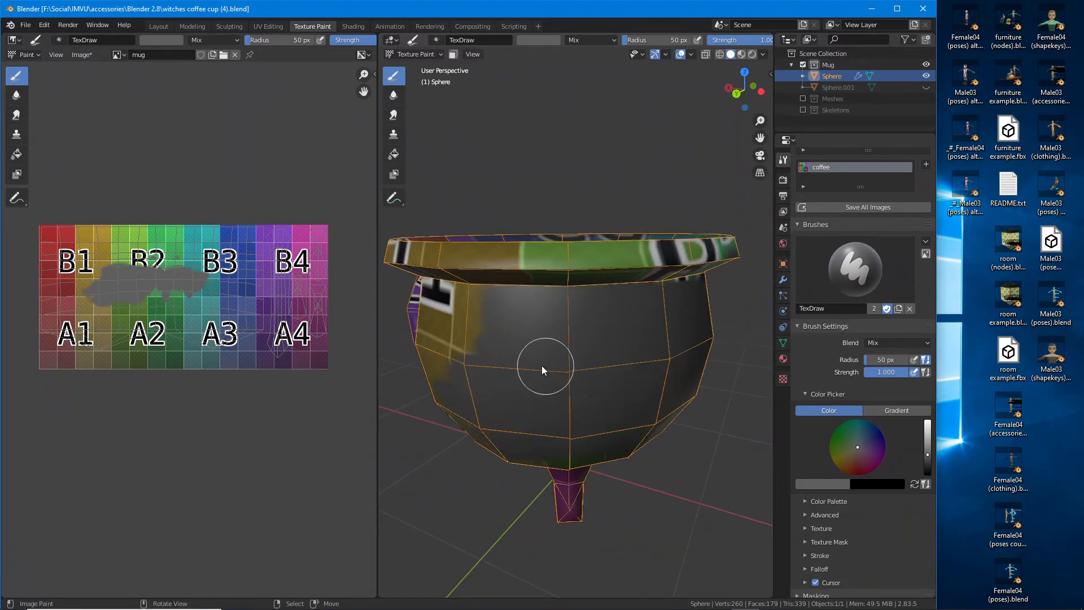
pyautogui.moveTo(541, 364); pyautogui.dragTo(691, 333, button='middle')
pyautogui.moveTo(691, 333)
pyautogui.mouseDown()
pyautogui.moveTo(702, 330)
pyautogui.moveTo(686, 353)
pyautogui.moveTo(703, 420)
pyautogui.moveTo(663, 263)
pyautogui.moveTo(476, 306)
pyautogui.moveTo(581, 361)
pyautogui.moveTo(525, 341)
pyautogui.mouseUp()
pyautogui.moveTo(525, 341); pyautogui.dragTo(646, 338, button='middle')
pyautogui.moveTo(646, 339)
pyautogui.mouseDown()
pyautogui.moveTo(476, 310)
pyautogui.moveTo(672, 242)
pyautogui.moveTo(553, 390)
pyautogui.moveTo(580, 448)
pyautogui.moveTo(595, 391)
pyautogui.moveTo(577, 288)
pyautogui.moveTo(635, 229)
pyautogui.moveTo(574, 217)
pyautogui.moveTo(649, 194)
pyautogui.mouseUp()
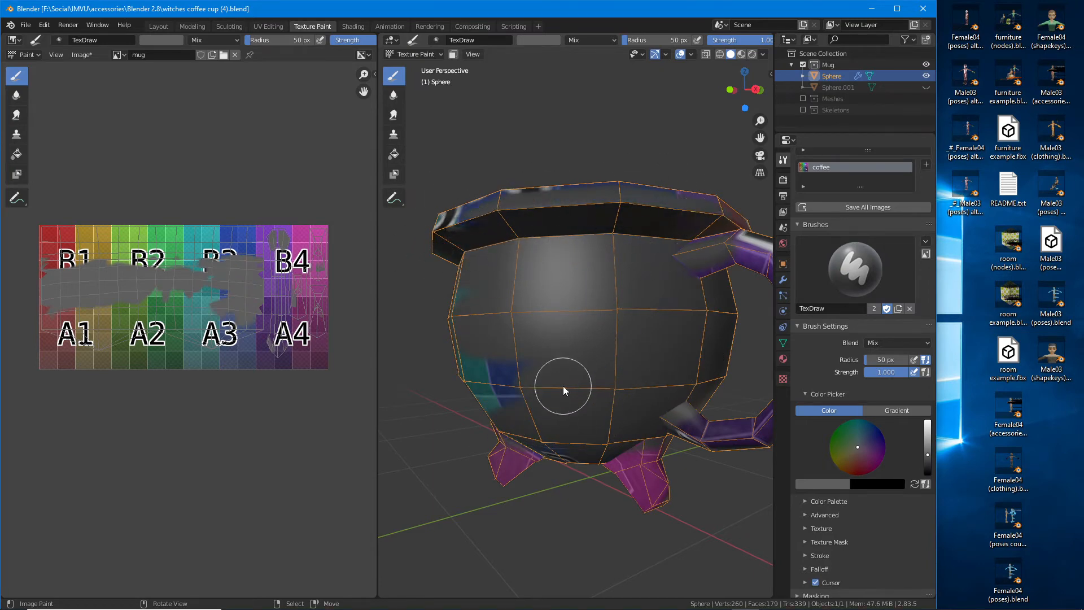
# Step: Paint over the coloured patches left on the body, and cover the whole mug image with grey in the image editor
pyautogui.moveTo(498, 390); pyautogui.dragTo(736, 340, button='middle')
pyautogui.moveTo(655, 371); pyautogui.dragTo(602, 425)
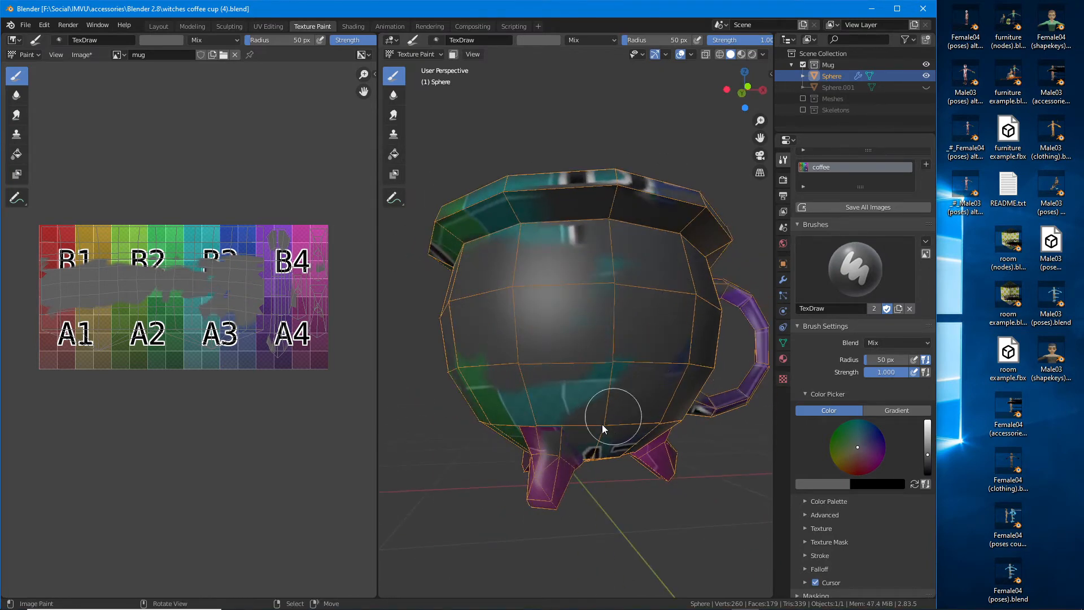
pyautogui.moveTo(591, 368)
pyautogui.mouseDown()
pyautogui.moveTo(669, 212)
pyautogui.moveTo(626, 185)
pyautogui.moveTo(529, 276)
pyautogui.mouseUp()
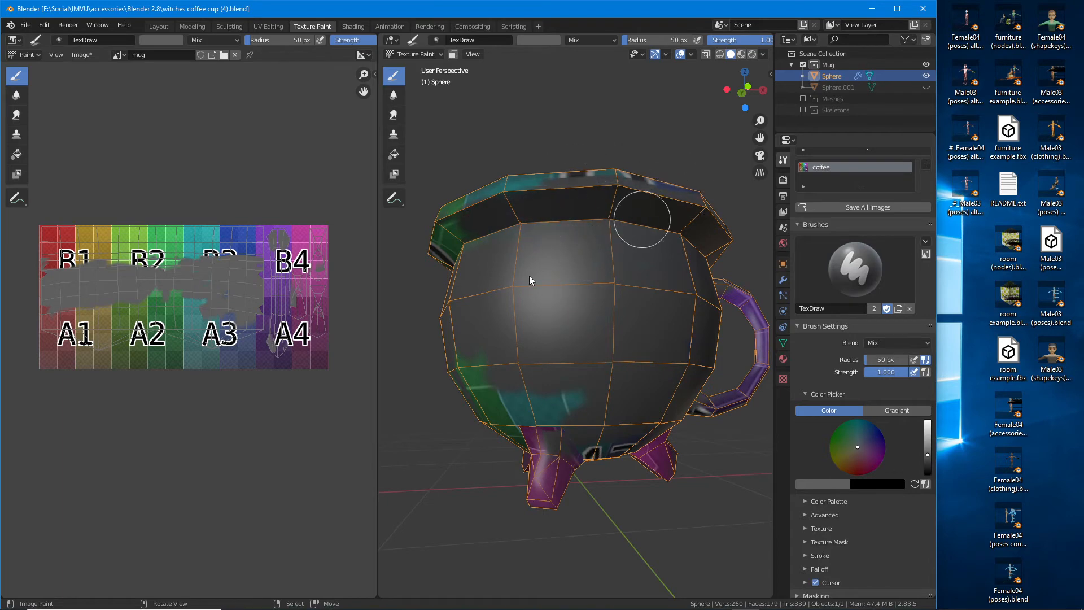
pyautogui.moveTo(57, 251)
pyautogui.mouseDown()
pyautogui.moveTo(49, 368)
pyautogui.moveTo(80, 302)
pyautogui.moveTo(134, 320)
pyautogui.moveTo(162, 286)
pyautogui.moveTo(273, 327)
pyautogui.moveTo(307, 273)
pyautogui.moveTo(290, 382)
pyautogui.moveTo(327, 196)
pyautogui.mouseUp()
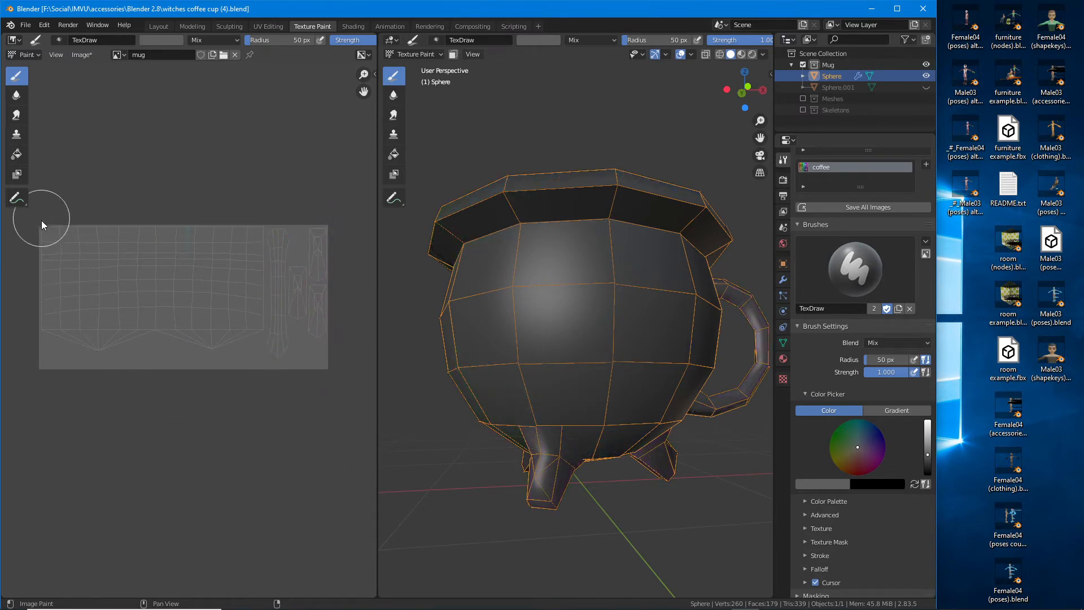
# Step: Darken the brush colour to near black and paint a shadow band around the mug body just beneath the rim
pyautogui.moveTo(391, 306)
pyautogui.mouseDown(button='middle')
pyautogui.moveTo(724, 397)
pyautogui.moveTo(505, 384)
pyautogui.moveTo(679, 391)
pyautogui.moveTo(588, 445)
pyautogui.moveTo(588, 458)
pyautogui.moveTo(624, 324)
pyautogui.moveTo(604, 290)
pyautogui.moveTo(658, 261)
pyautogui.moveTo(486, 269)
pyautogui.moveTo(564, 274)
pyautogui.moveTo(616, 400)
pyautogui.moveTo(650, 390)
pyautogui.mouseUp(button='middle')
pyautogui.moveTo(927, 455); pyautogui.dragTo(927, 464)
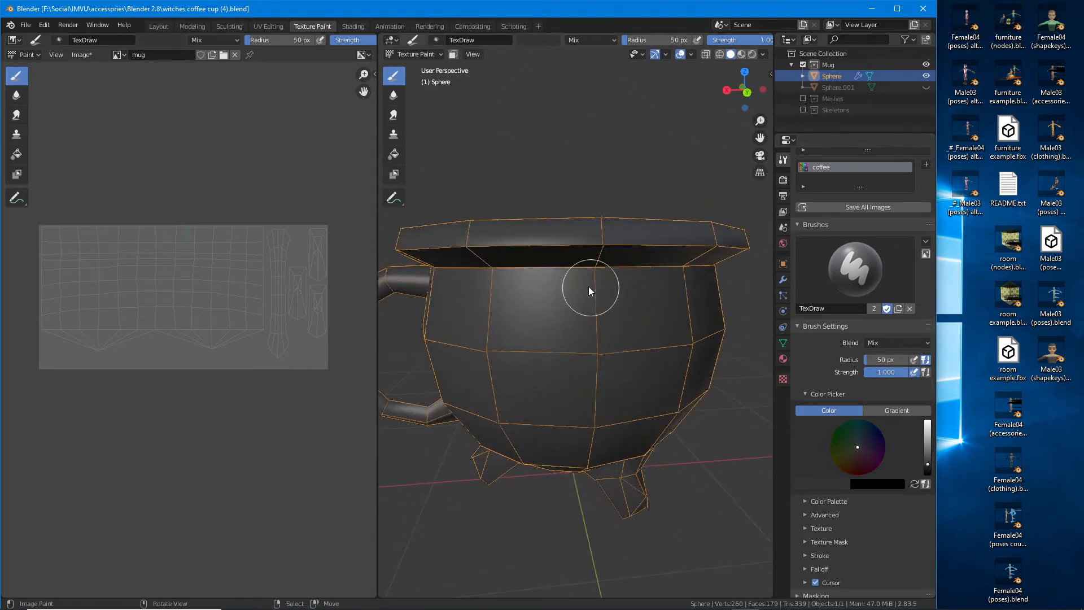
pyautogui.moveTo(588, 287); pyautogui.dragTo(478, 293)
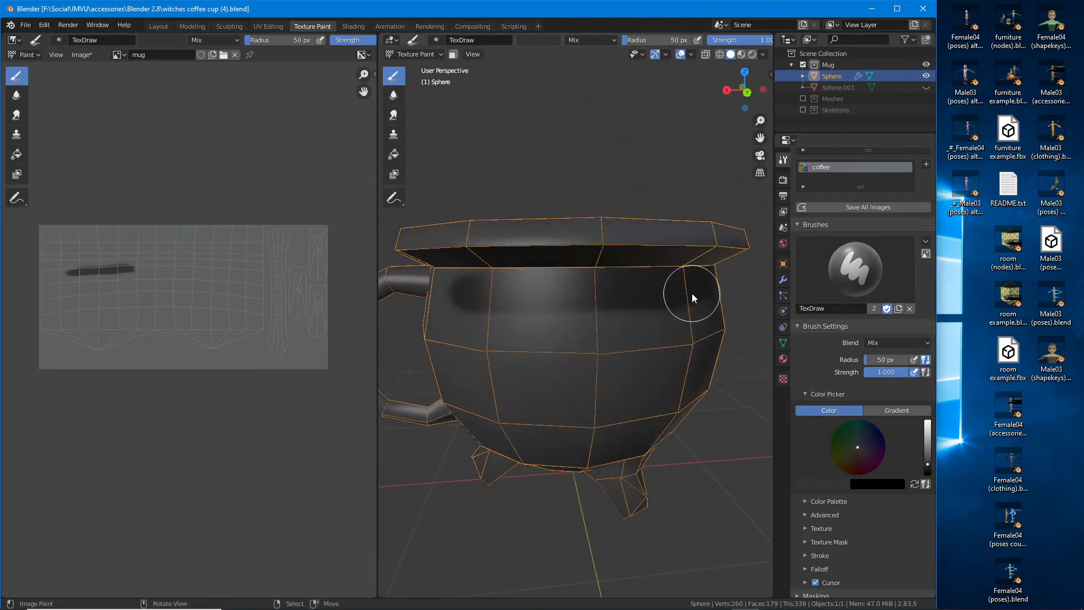
pyautogui.moveTo(692, 293); pyautogui.dragTo(575, 288, button='middle')
pyautogui.moveTo(687, 279); pyautogui.dragTo(510, 281, button='middle')
pyautogui.moveTo(510, 281); pyautogui.dragTo(692, 283)
pyautogui.moveTo(692, 284); pyautogui.dragTo(536, 288, button='middle')
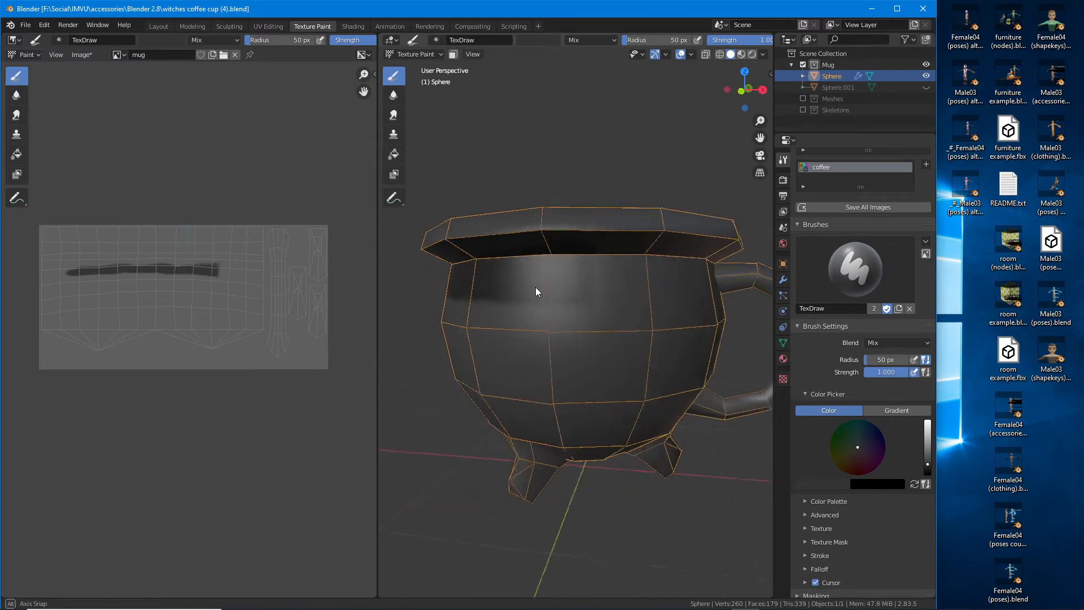
pyautogui.moveTo(598, 275); pyautogui.dragTo(641, 273)
pyautogui.moveTo(641, 273); pyautogui.dragTo(587, 298, button='middle')
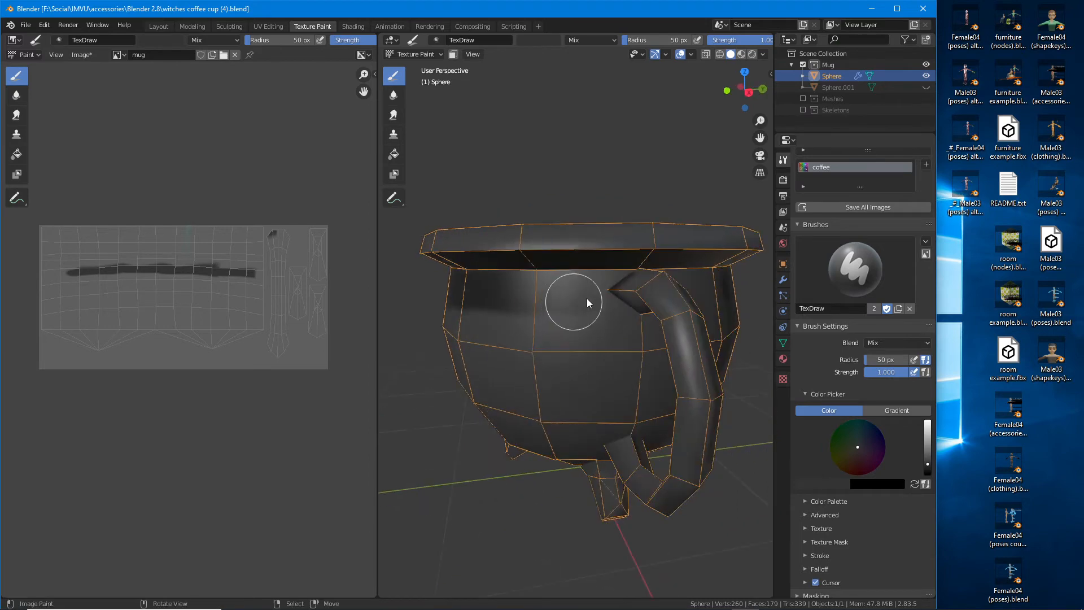
pyautogui.moveTo(691, 297); pyautogui.dragTo(553, 293, button='middle')
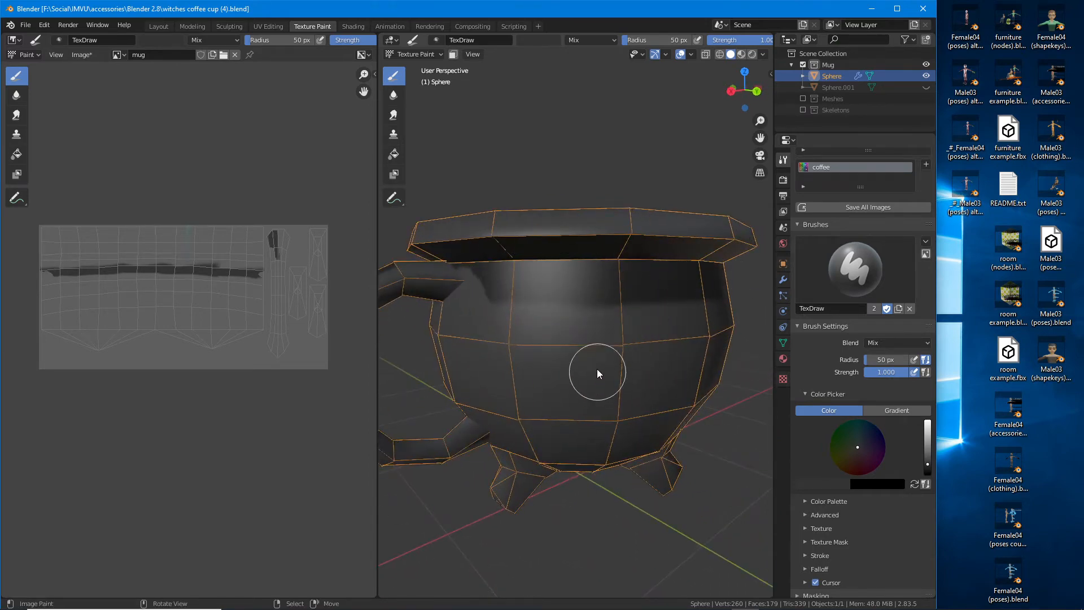
# Step: Paint dark shading on the handle's upper and lower joints and on the body area behind the handle
pyautogui.moveTo(597, 374); pyautogui.dragTo(565, 342, button='middle')
pyautogui.click(435, 272)
pyautogui.moveTo(435, 272); pyautogui.dragTo(527, 301, button='middle')
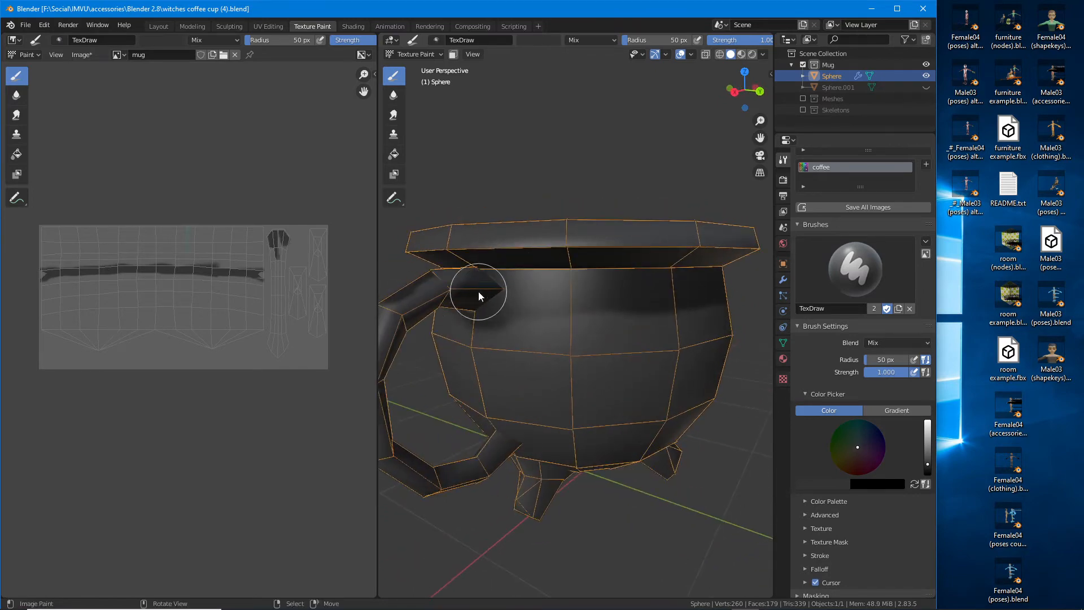
pyautogui.moveTo(468, 353); pyautogui.dragTo(503, 436)
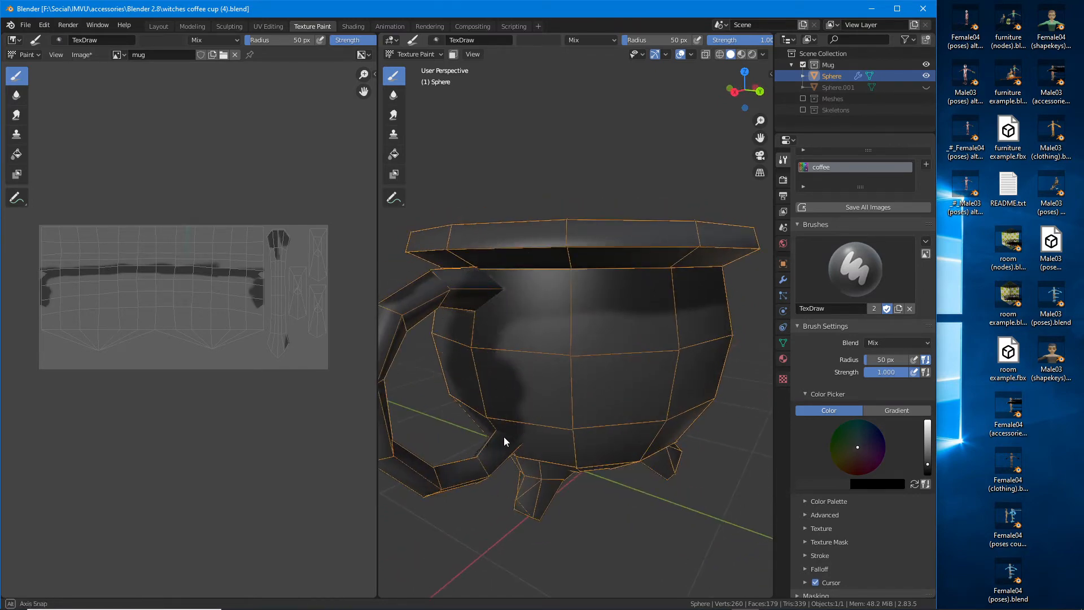
pyautogui.moveTo(503, 436); pyautogui.dragTo(543, 357, button='middle')
pyautogui.moveTo(509, 348); pyautogui.dragTo(544, 352)
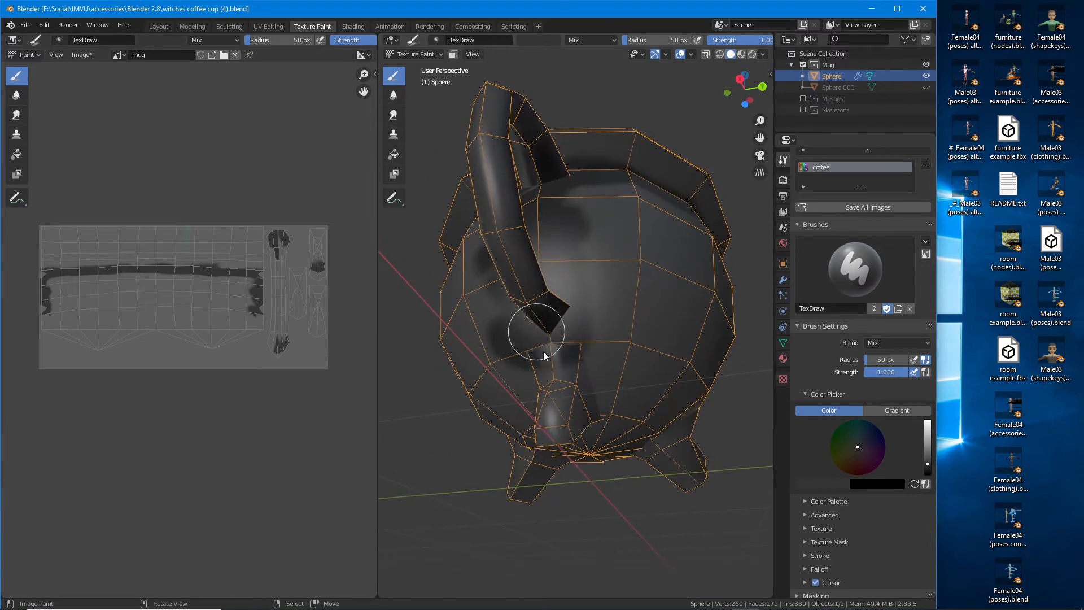
# Step: Paint dark shading over the mug's underside and around its legs
pyautogui.moveTo(578, 376); pyautogui.dragTo(658, 378, button='middle')
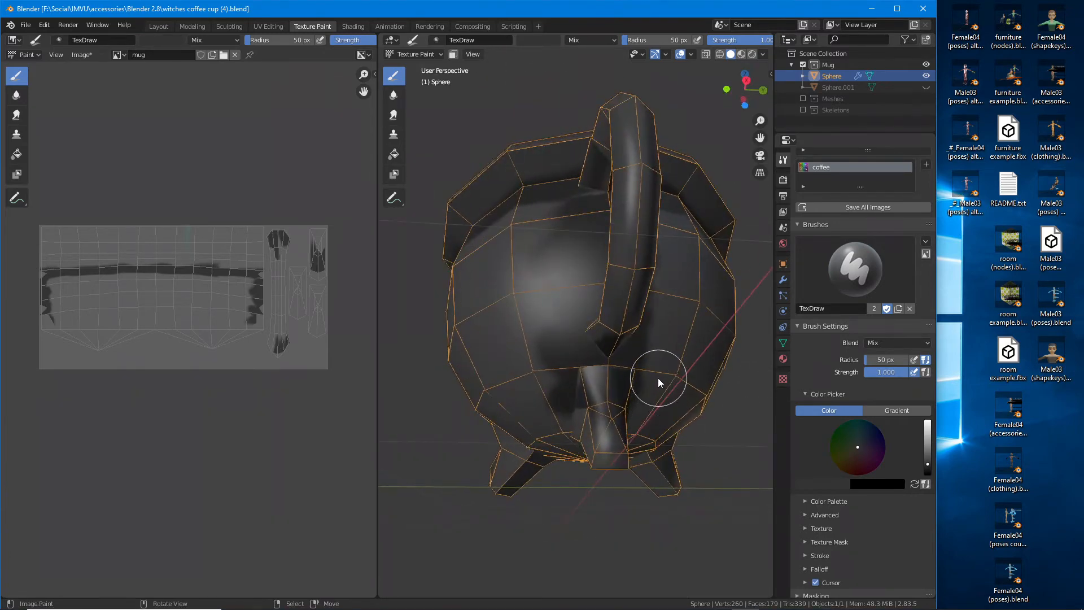
pyautogui.moveTo(587, 416); pyautogui.dragTo(706, 382, button='middle')
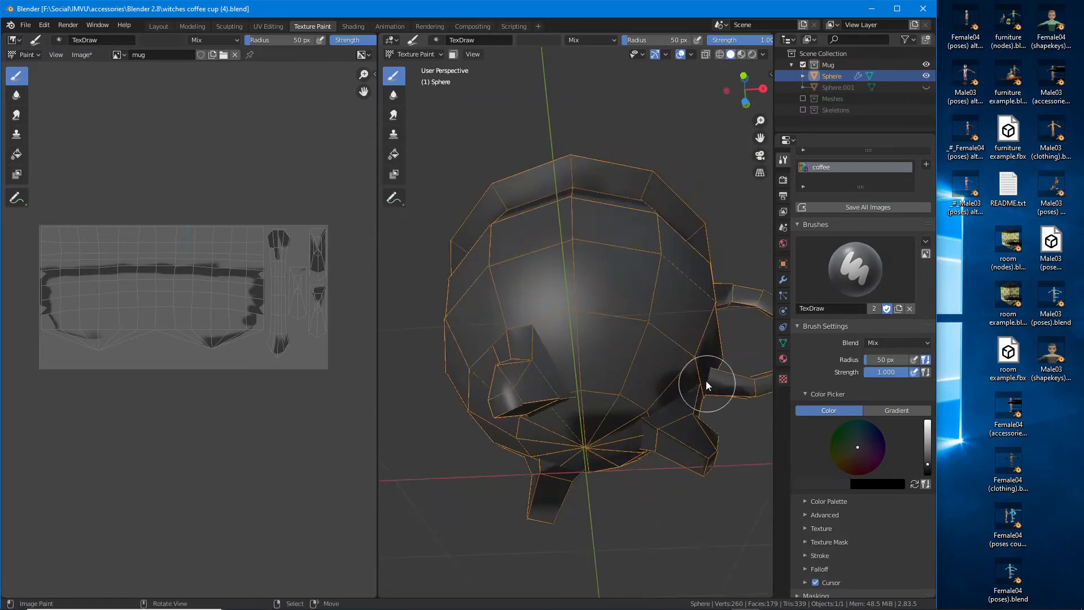
pyautogui.moveTo(649, 423)
pyautogui.mouseDown()
pyautogui.moveTo(587, 468)
pyautogui.moveTo(548, 462)
pyautogui.moveTo(528, 422)
pyautogui.moveTo(628, 368)
pyautogui.moveTo(627, 346)
pyautogui.moveTo(564, 384)
pyautogui.mouseUp()
pyautogui.moveTo(563, 384); pyautogui.dragTo(672, 371, button='middle')
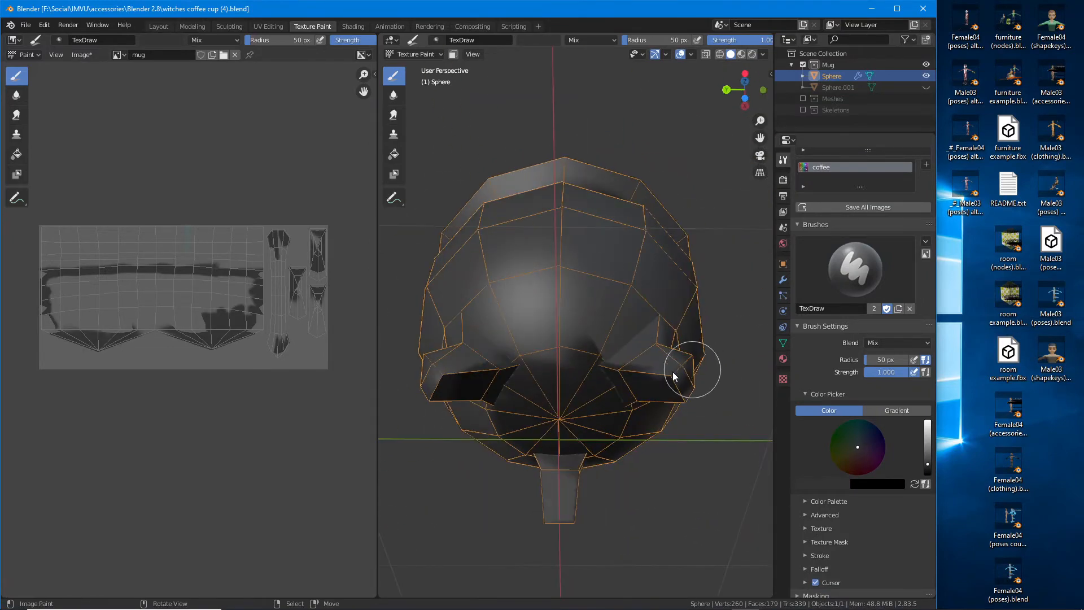
pyautogui.moveTo(673, 372)
pyautogui.mouseDown()
pyautogui.moveTo(584, 400)
pyautogui.moveTo(658, 404)
pyautogui.moveTo(583, 401)
pyautogui.mouseUp()
pyautogui.moveTo(583, 401); pyautogui.dragTo(615, 362, button='middle')
pyautogui.moveTo(610, 333)
pyautogui.mouseDown()
pyautogui.moveTo(550, 364)
pyautogui.moveTo(606, 380)
pyautogui.moveTo(611, 363)
pyautogui.moveTo(517, 381)
pyautogui.moveTo(475, 370)
pyautogui.mouseUp()
pyautogui.moveTo(475, 370); pyautogui.dragTo(564, 340, button='middle')
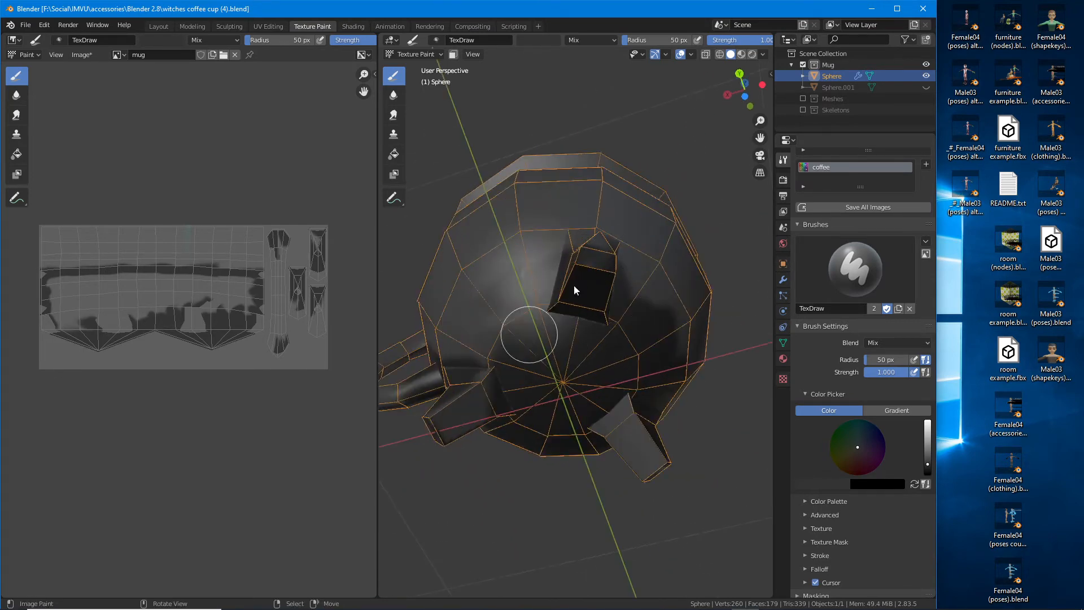
# Step: Extend the dark shading along the lower mug body and around the tops of the legs
pyautogui.moveTo(503, 297); pyautogui.dragTo(581, 292, button='middle')
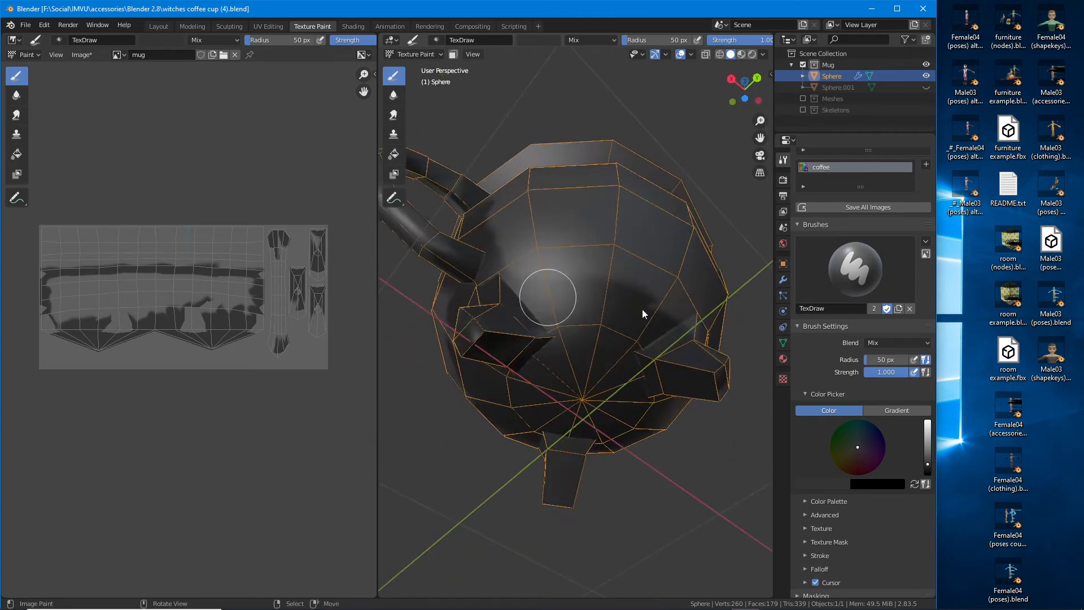
pyautogui.moveTo(613, 365); pyautogui.dragTo(499, 414, button='middle')
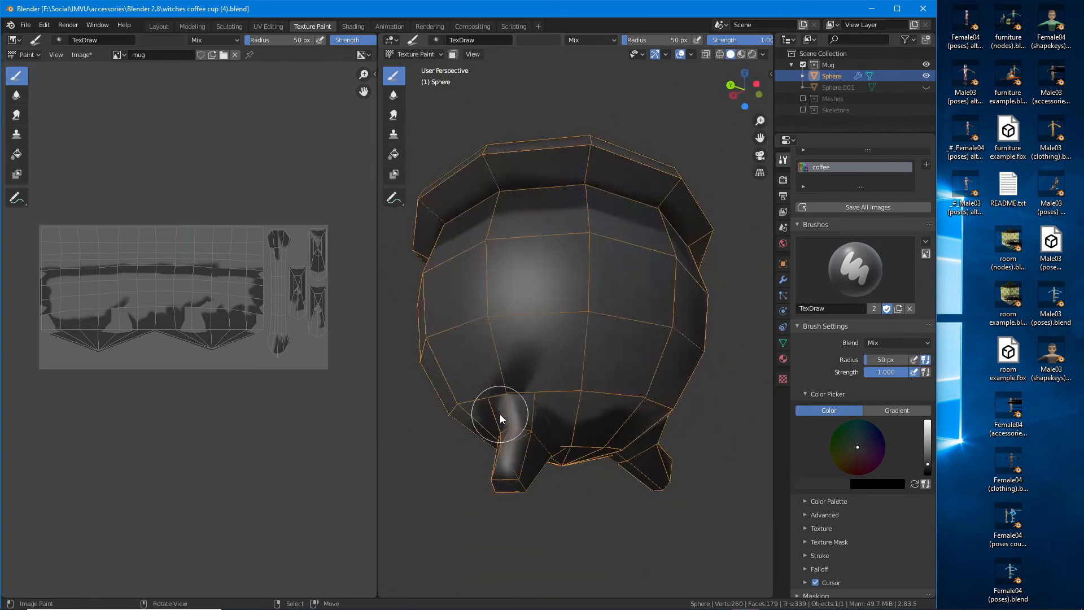
pyautogui.moveTo(591, 415)
pyautogui.mouseDown(button='middle')
pyautogui.moveTo(582, 402)
pyautogui.moveTo(621, 402)
pyautogui.moveTo(578, 386)
pyautogui.mouseUp(button='middle')
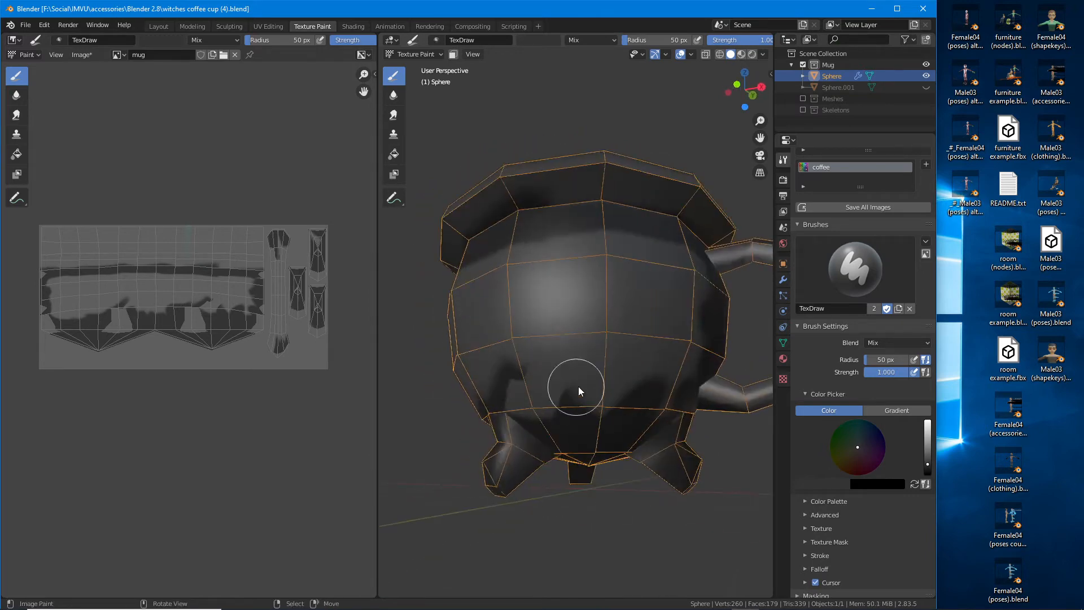
pyautogui.moveTo(645, 433)
pyautogui.mouseDown(button='middle')
pyautogui.moveTo(631, 456)
pyautogui.moveTo(659, 386)
pyautogui.mouseUp(button='middle')
# Step: Paint dark shading on the lower mug body beside the handle's lower joint, above the legs
pyautogui.moveTo(655, 457); pyautogui.dragTo(676, 327, button='middle')
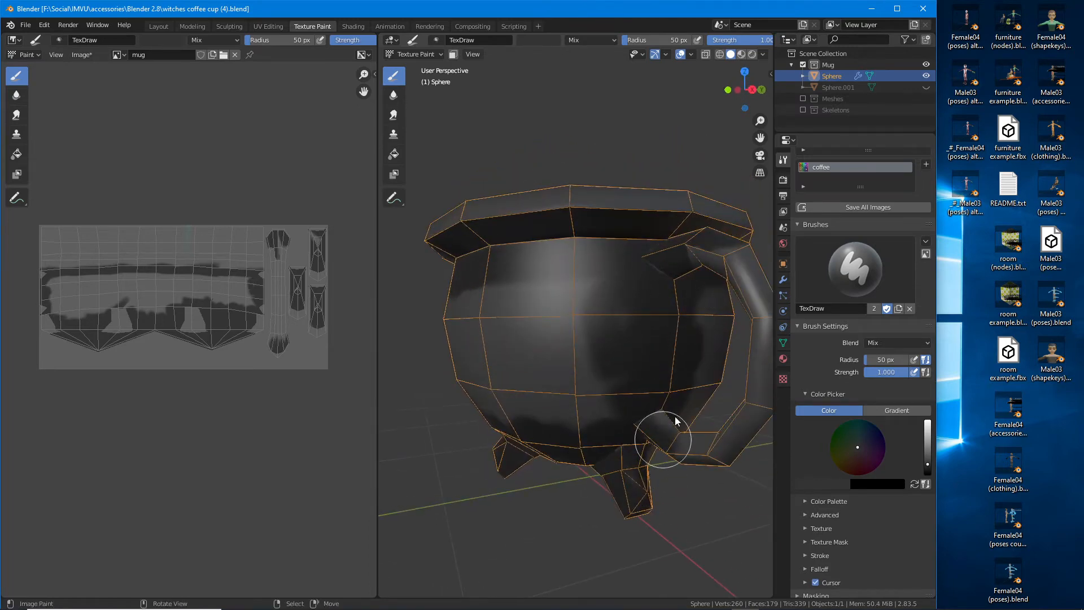
pyautogui.moveTo(670, 400); pyautogui.dragTo(507, 383, button='middle')
pyautogui.moveTo(506, 383); pyautogui.dragTo(551, 440)
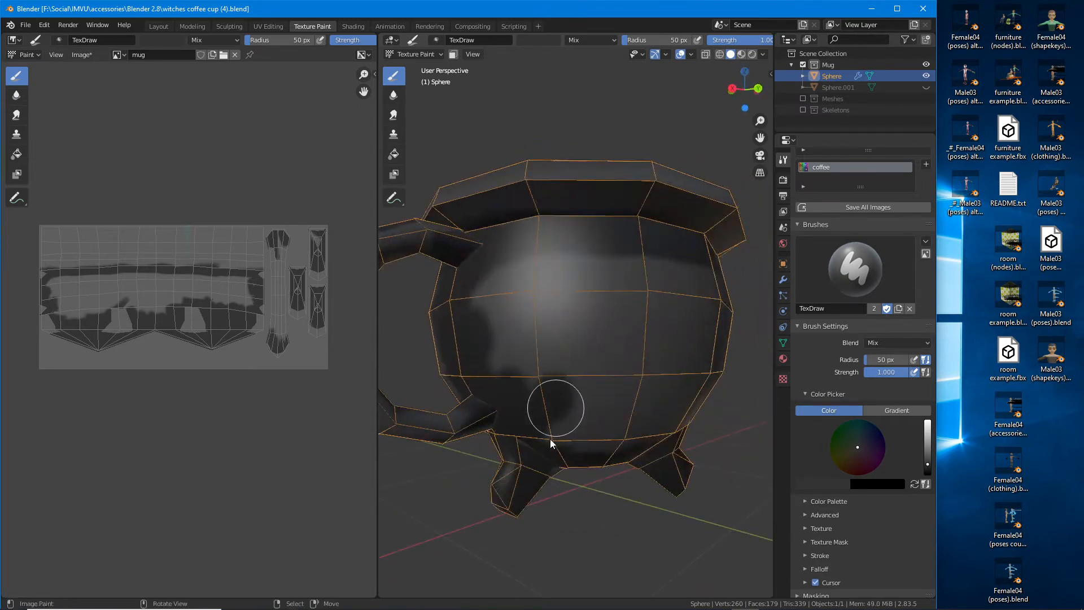
# Step: Paint dark shading along the outer side of the handle from its upper joint down to its lower bend
pyautogui.moveTo(499, 406); pyautogui.dragTo(640, 273, button='middle')
pyautogui.moveTo(602, 198); pyautogui.dragTo(587, 306)
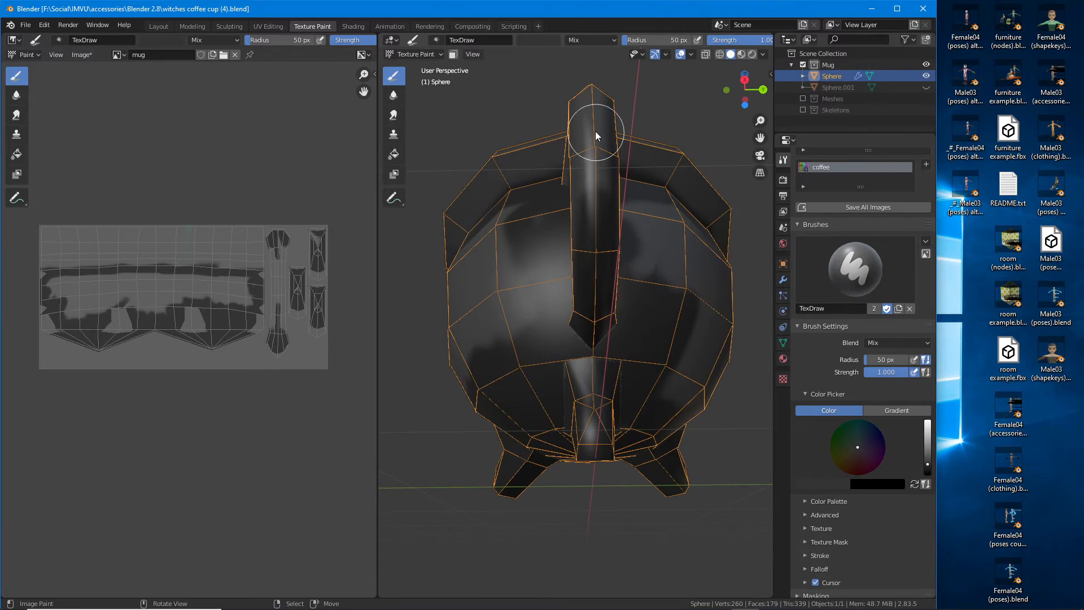
pyautogui.moveTo(598, 184); pyautogui.dragTo(590, 336, button='middle')
pyautogui.moveTo(580, 401); pyautogui.dragTo(581, 544)
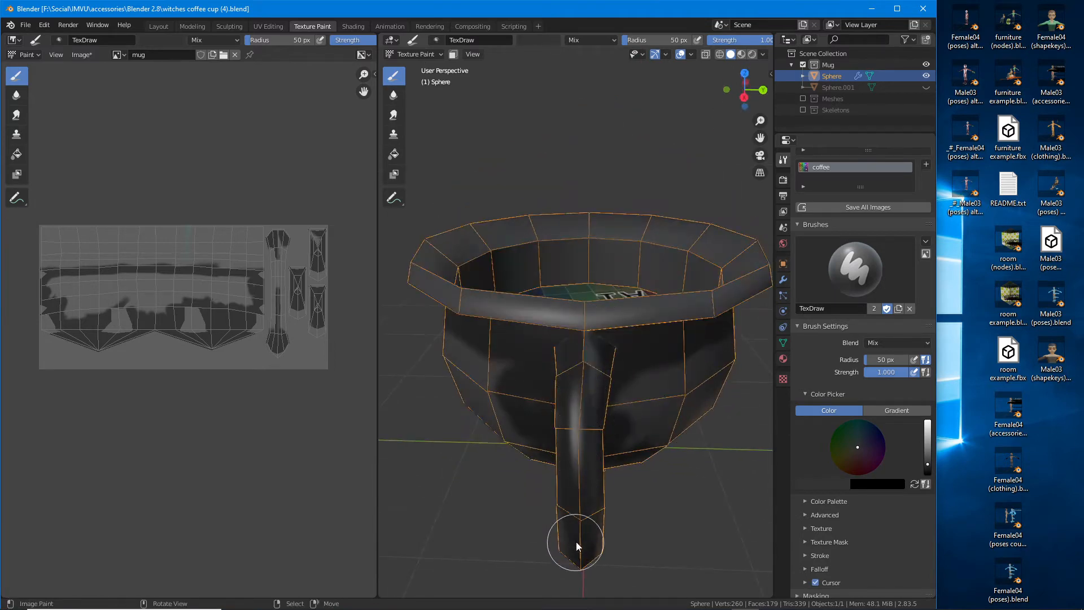
pyautogui.moveTo(579, 456); pyautogui.dragTo(663, 474, button='middle')
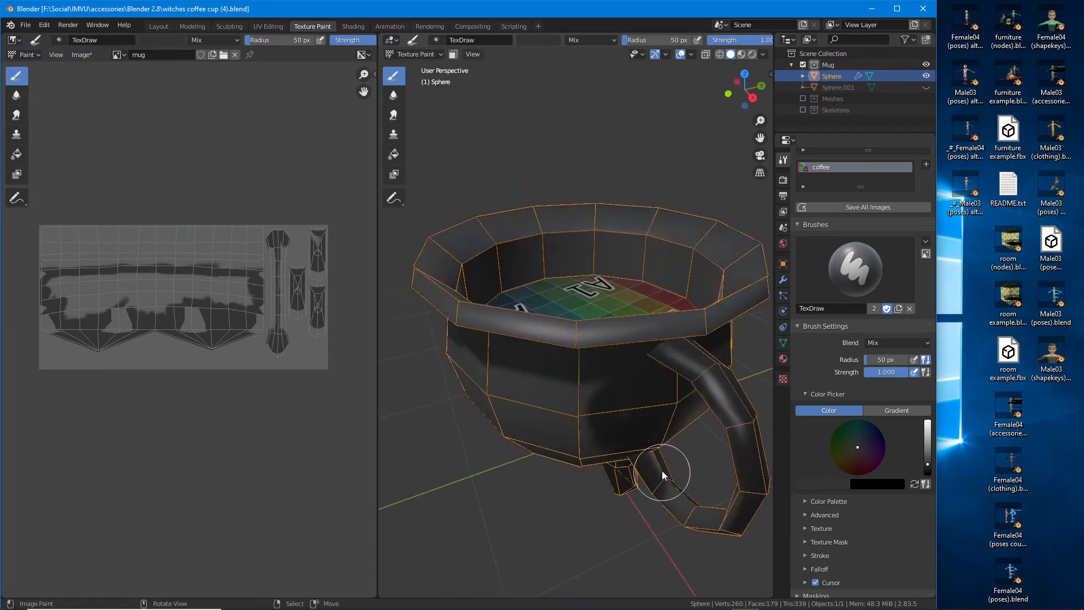
pyautogui.moveTo(747, 499); pyautogui.dragTo(672, 483)
# Step: Paint dark shading along the inner curve of the handle and at its lower joint with the body
pyautogui.moveTo(672, 483)
pyautogui.mouseDown(button='middle')
pyautogui.moveTo(659, 412)
pyautogui.moveTo(708, 322)
pyautogui.moveTo(503, 406)
pyautogui.moveTo(583, 367)
pyautogui.moveTo(625, 312)
pyautogui.mouseUp(button='middle')
pyautogui.scroll(3, 582, 367)
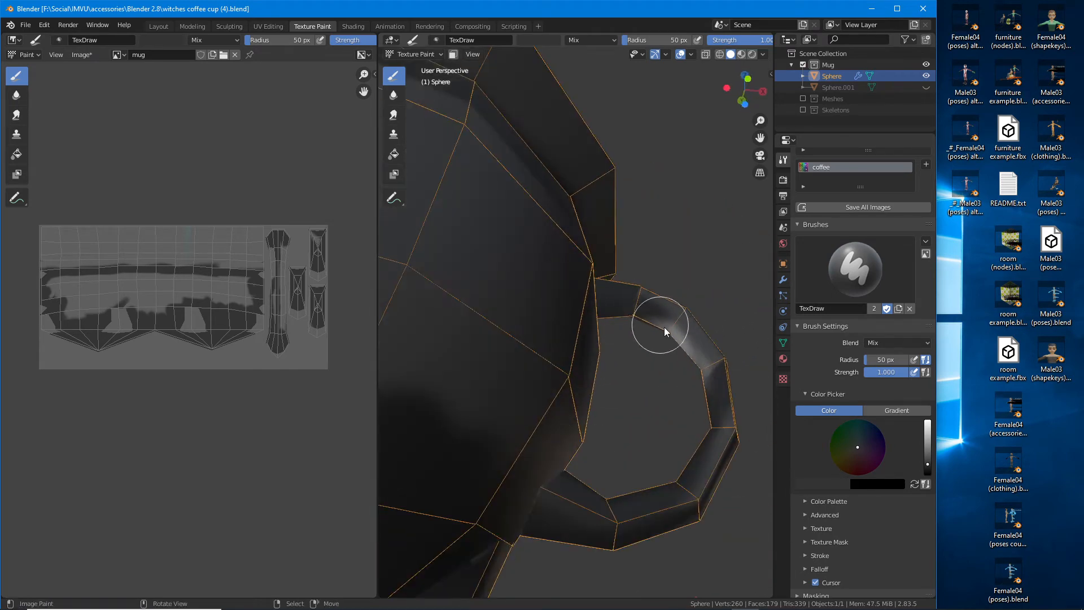
pyautogui.moveTo(708, 367); pyautogui.dragTo(723, 356)
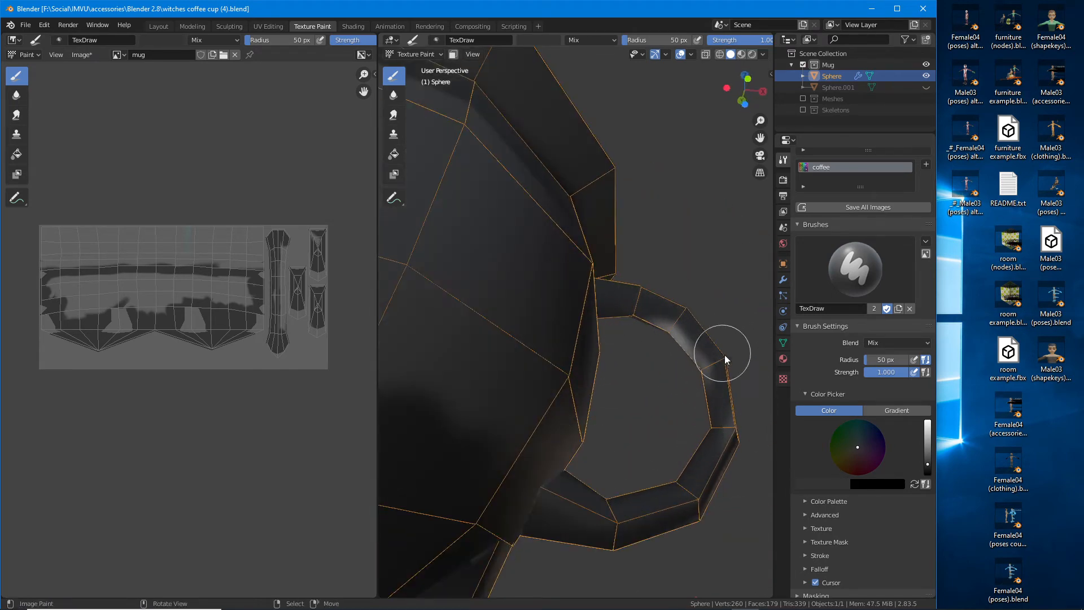
pyautogui.moveTo(723, 356)
pyautogui.mouseDown(button='middle')
pyautogui.moveTo(517, 435)
pyautogui.moveTo(536, 358)
pyautogui.mouseUp(button='middle')
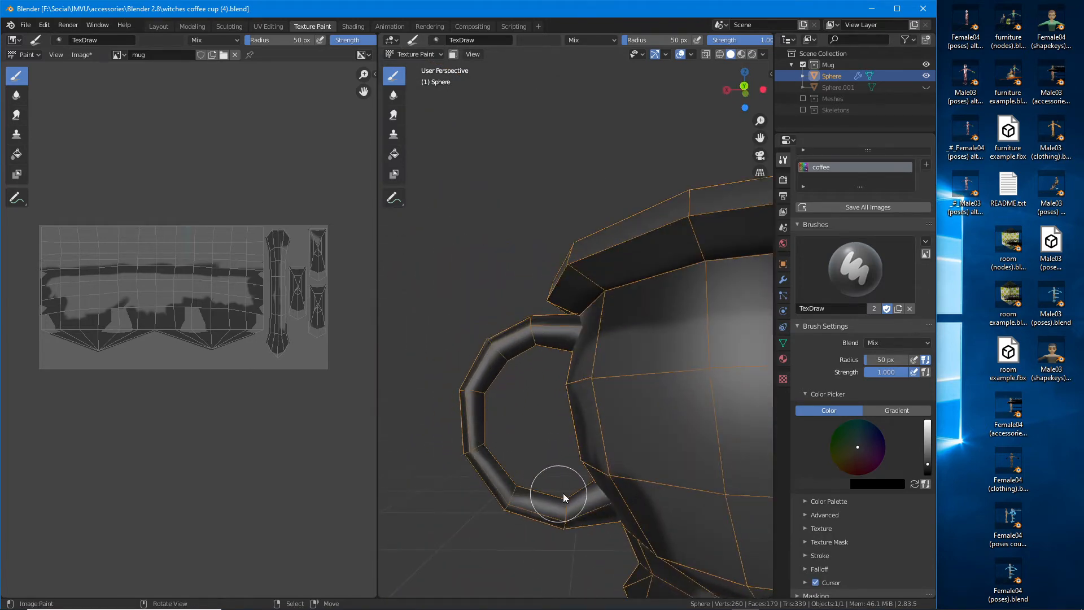
pyautogui.click(595, 482)
# Step: Reduce the brush radius to 6 px and paint the handle's UV island dark in the mug image, extending slightly past its edges
pyautogui.scroll(5, 208, 265)
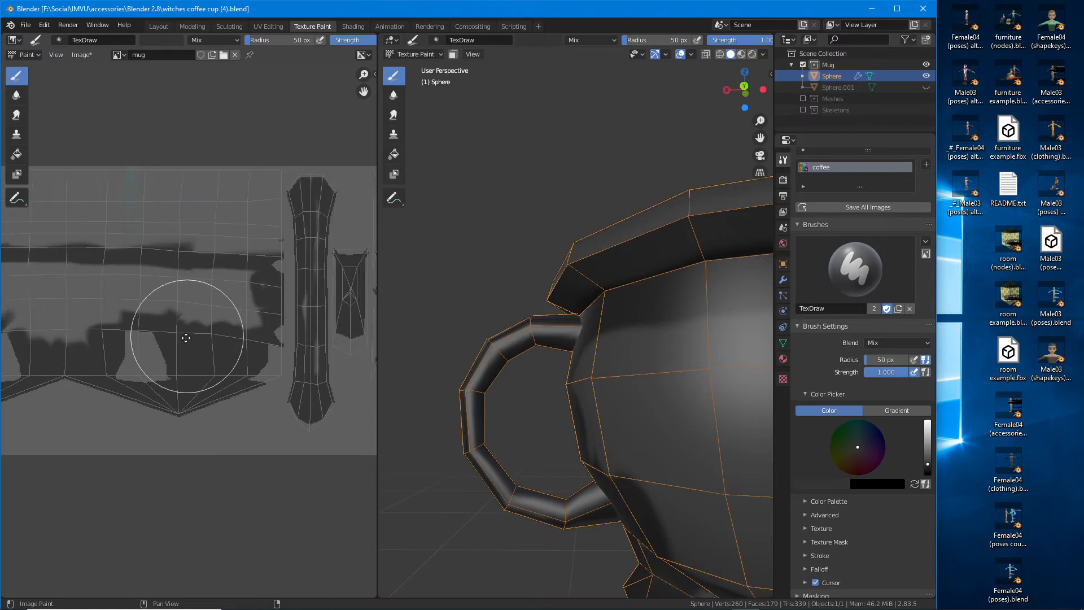
pyautogui.moveTo(283, 320); pyautogui.dragTo(167, 355, button='middle')
pyautogui.scroll(2, 174, 341)
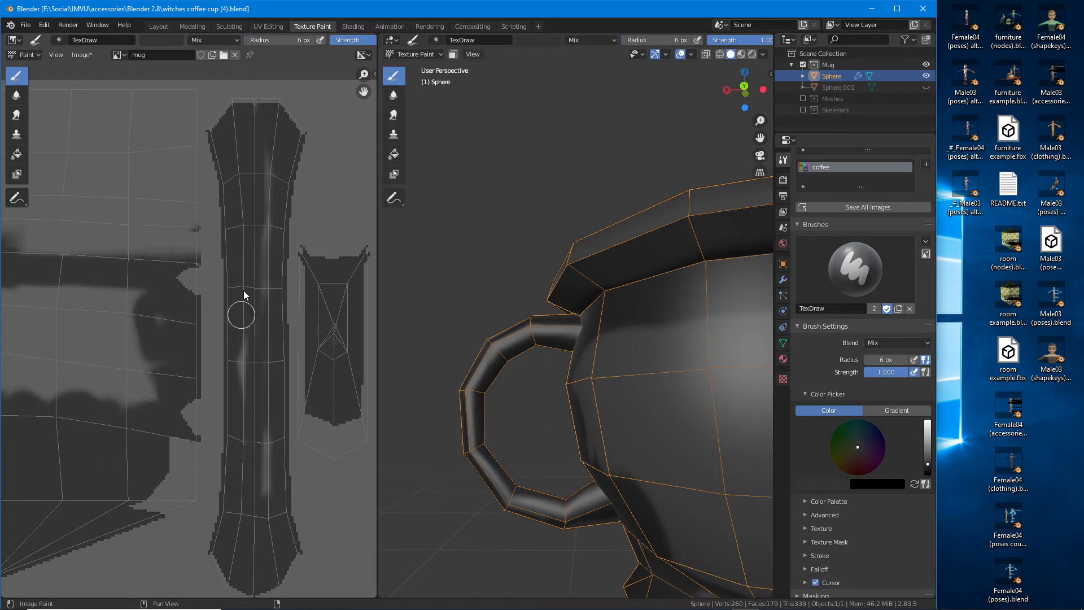
pyautogui.moveTo(249, 459); pyautogui.dragTo(266, 512)
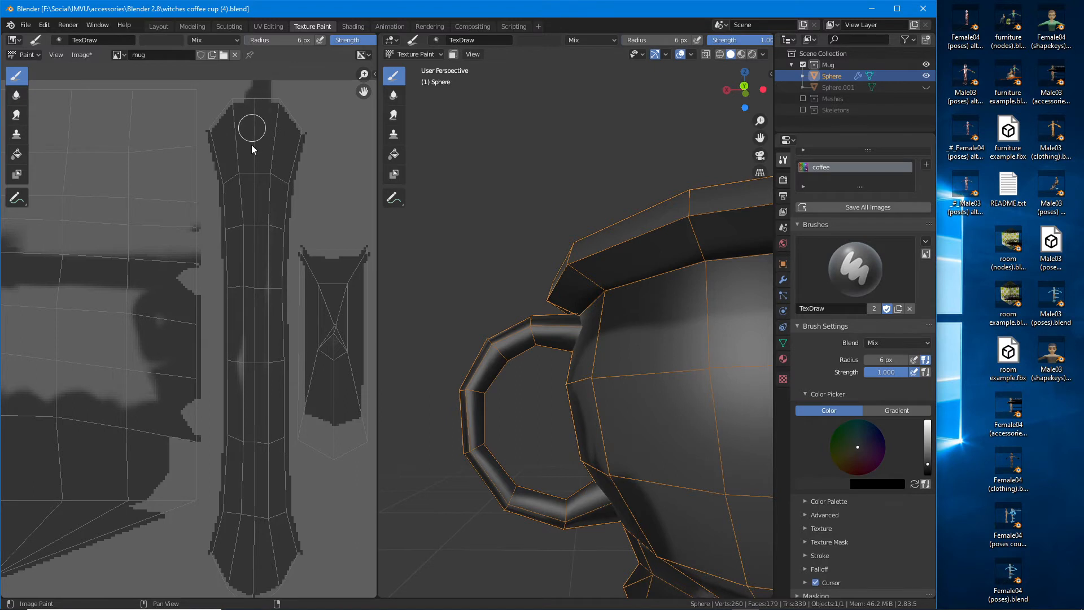
pyautogui.moveTo(250, 113)
pyautogui.mouseDown()
pyautogui.moveTo(300, 120)
pyautogui.moveTo(278, 96)
pyautogui.moveTo(209, 134)
pyautogui.moveTo(229, 117)
pyautogui.mouseUp()
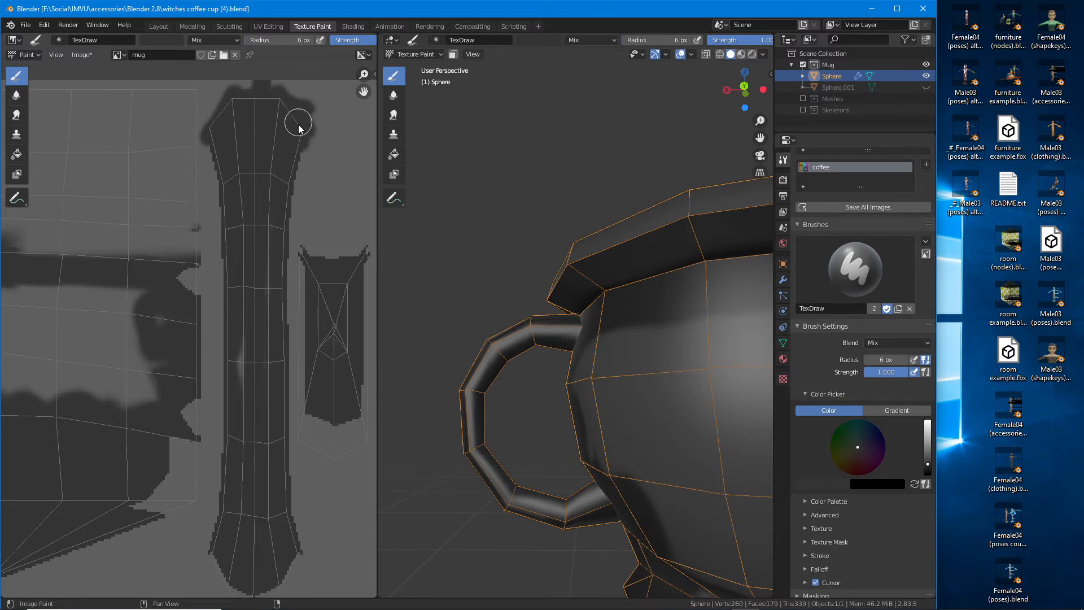
pyautogui.moveTo(270, 444); pyautogui.dragTo(273, 311, button='middle')
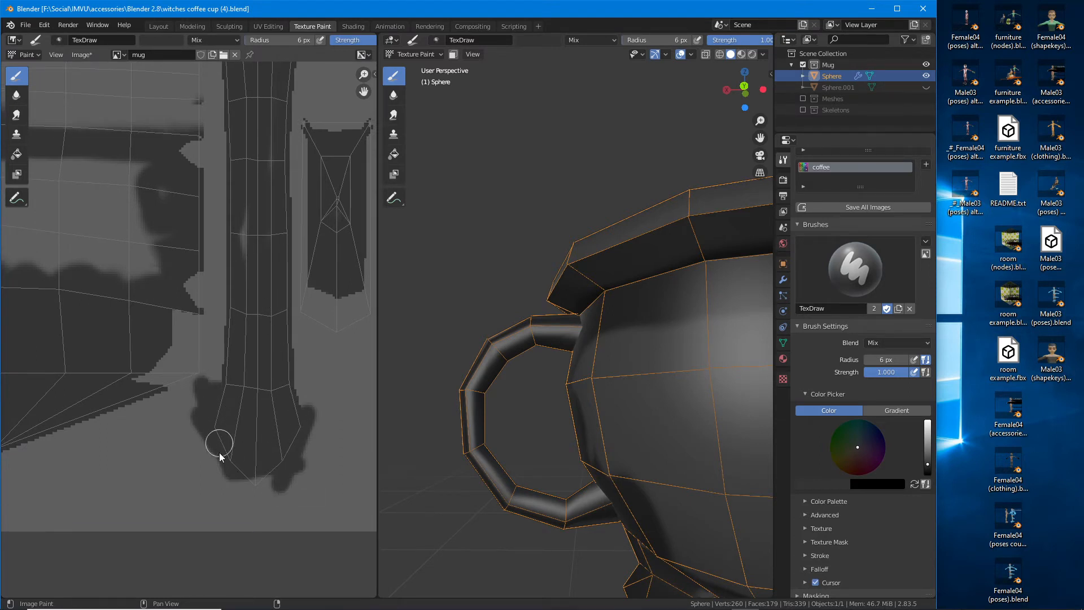
# Step: Fill the leg UV island beside the handle and the lower outer leg island with dark paint, slightly past their outlines
pyautogui.moveTo(243, 151)
pyautogui.mouseDown(button='middle')
pyautogui.moveTo(252, 248)
pyautogui.moveTo(230, 220)
pyautogui.mouseUp(button='middle')
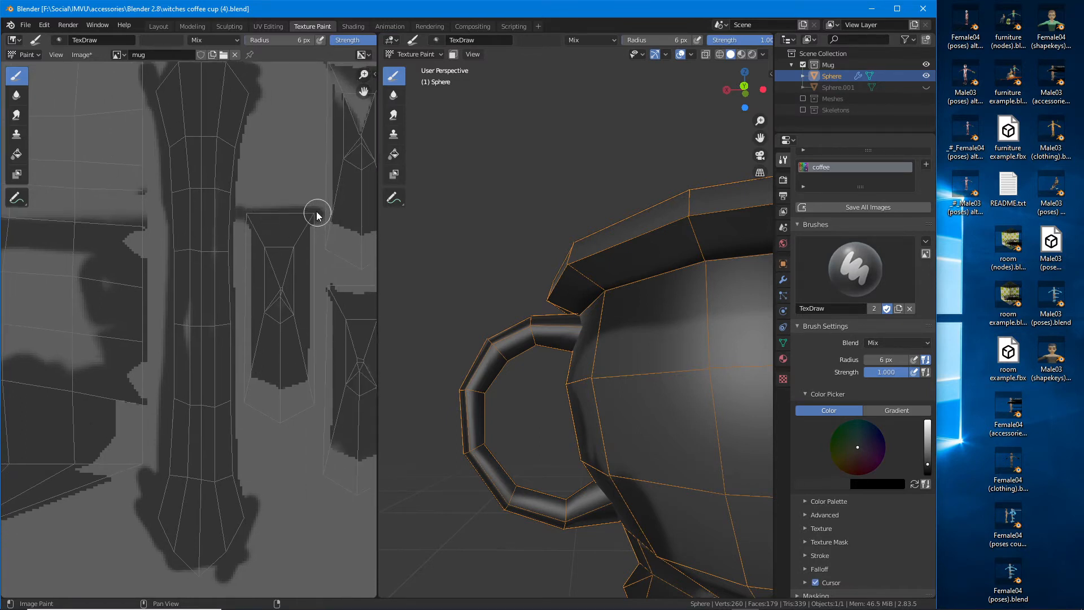
pyautogui.moveTo(310, 344)
pyautogui.mouseDown()
pyautogui.moveTo(308, 418)
pyautogui.moveTo(281, 428)
pyautogui.moveTo(249, 404)
pyautogui.moveTo(243, 244)
pyautogui.moveTo(237, 369)
pyautogui.mouseUp()
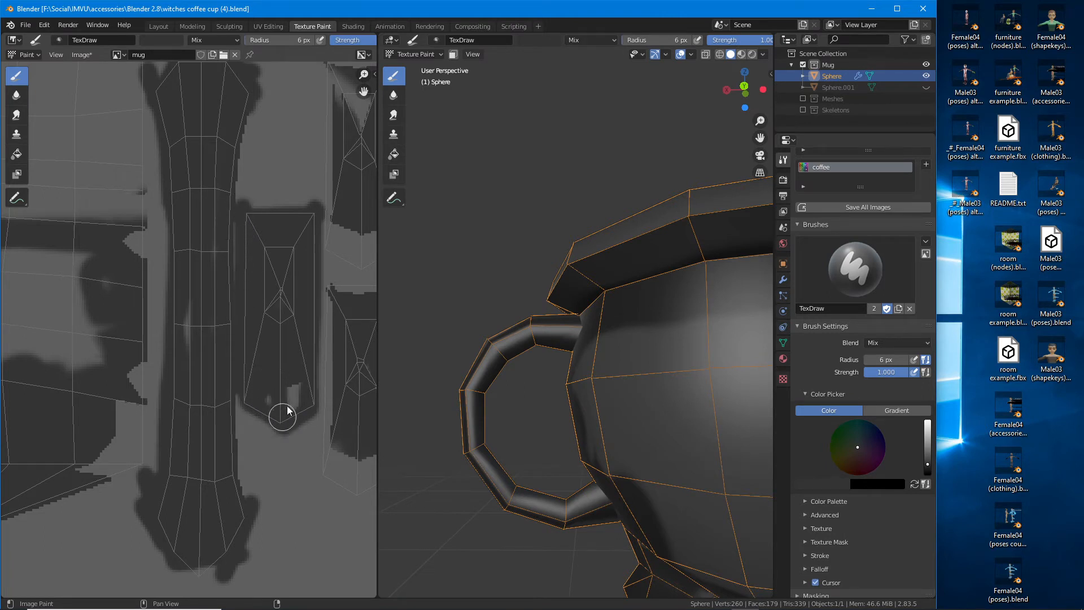
pyautogui.moveTo(279, 424); pyautogui.dragTo(237, 414, button='middle')
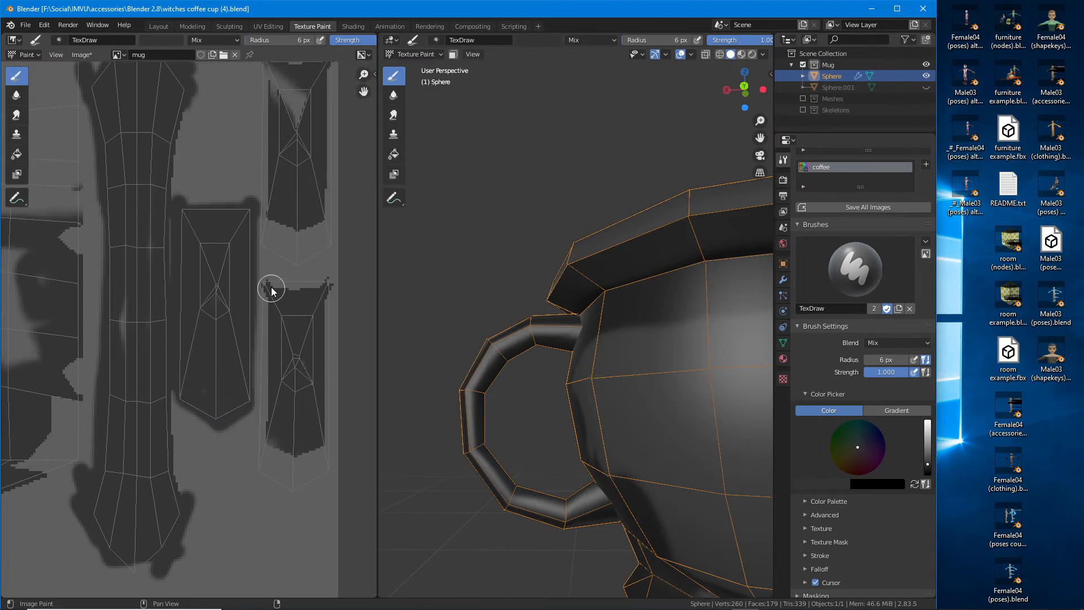
pyautogui.moveTo(271, 283)
pyautogui.mouseDown()
pyautogui.moveTo(322, 273)
pyautogui.moveTo(330, 401)
pyautogui.mouseUp()
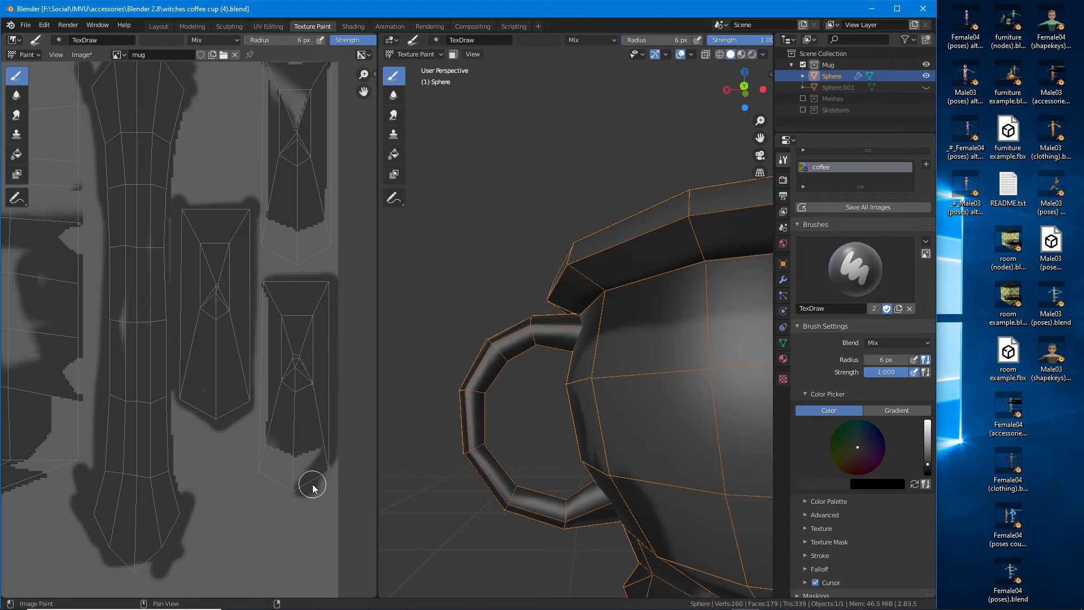
pyautogui.moveTo(313, 486)
pyautogui.mouseDown()
pyautogui.moveTo(255, 468)
pyautogui.moveTo(264, 307)
pyautogui.mouseUp()
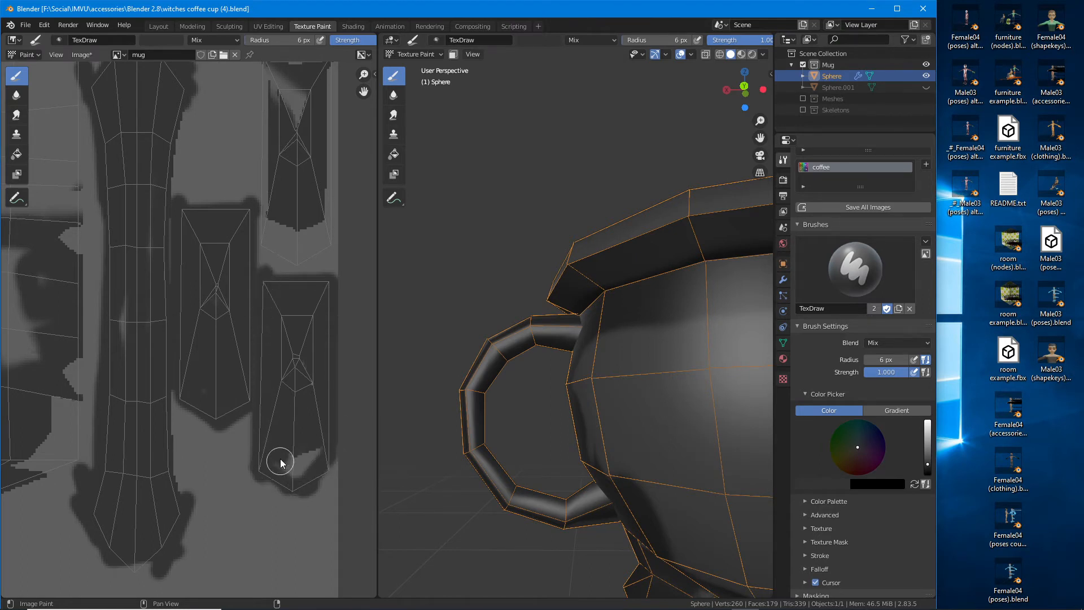
pyautogui.moveTo(280, 459); pyautogui.dragTo(309, 452)
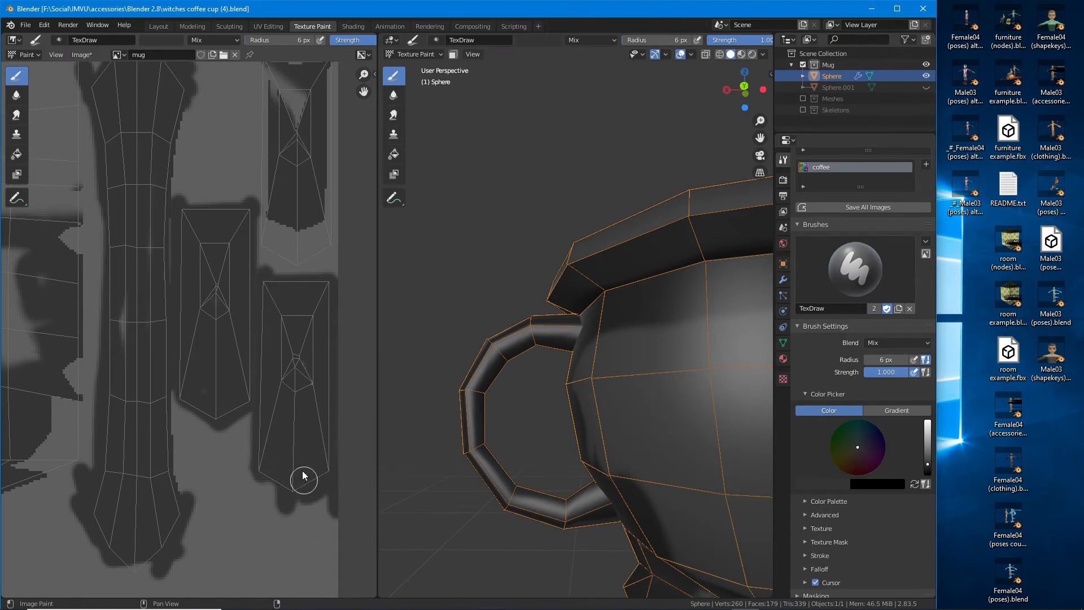
# Step: Fill the borders and lower tip of the upper outer leg UV island with dark paint, slightly past its outline
pyautogui.moveTo(336, 238); pyautogui.dragTo(296, 358, button='middle')
pyautogui.moveTo(295, 341); pyautogui.dragTo(257, 372)
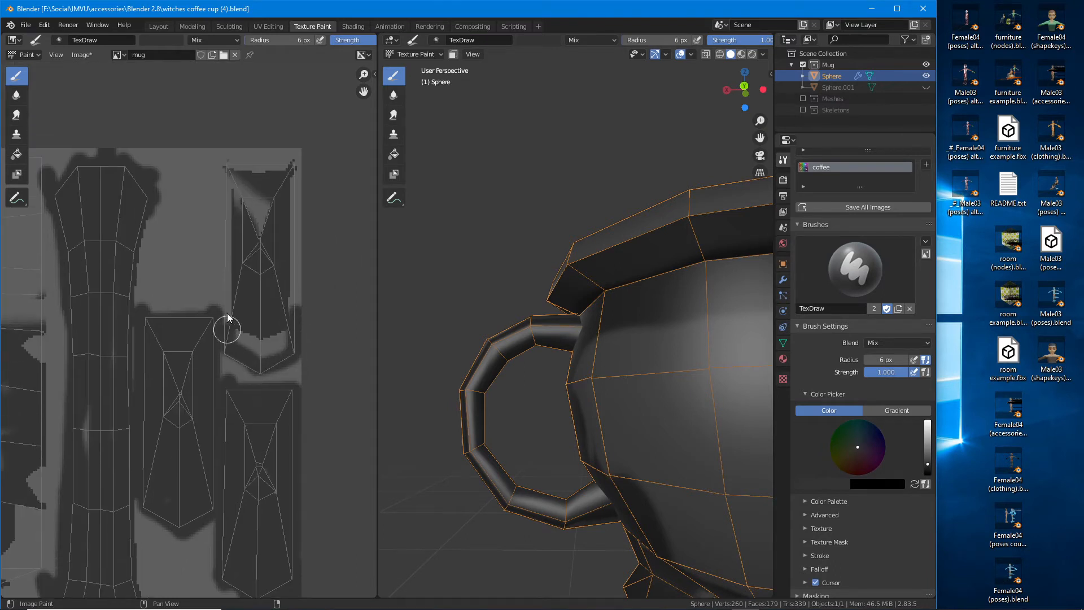
pyautogui.moveTo(227, 313)
pyautogui.mouseDown()
pyautogui.moveTo(229, 195)
pyautogui.moveTo(257, 167)
pyautogui.mouseUp()
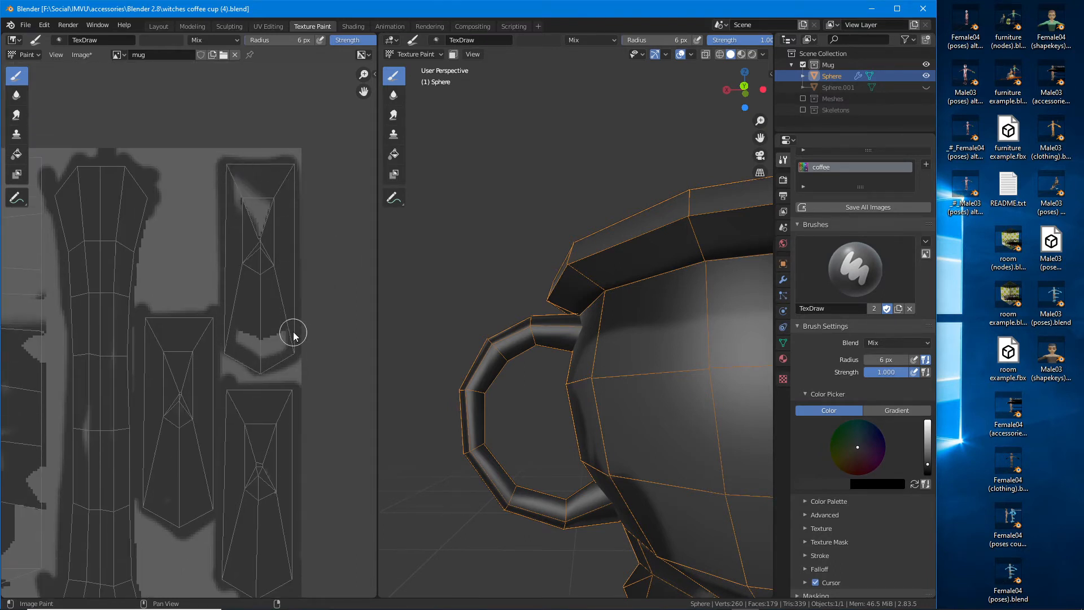
pyautogui.moveTo(293, 341); pyautogui.dragTo(236, 335)
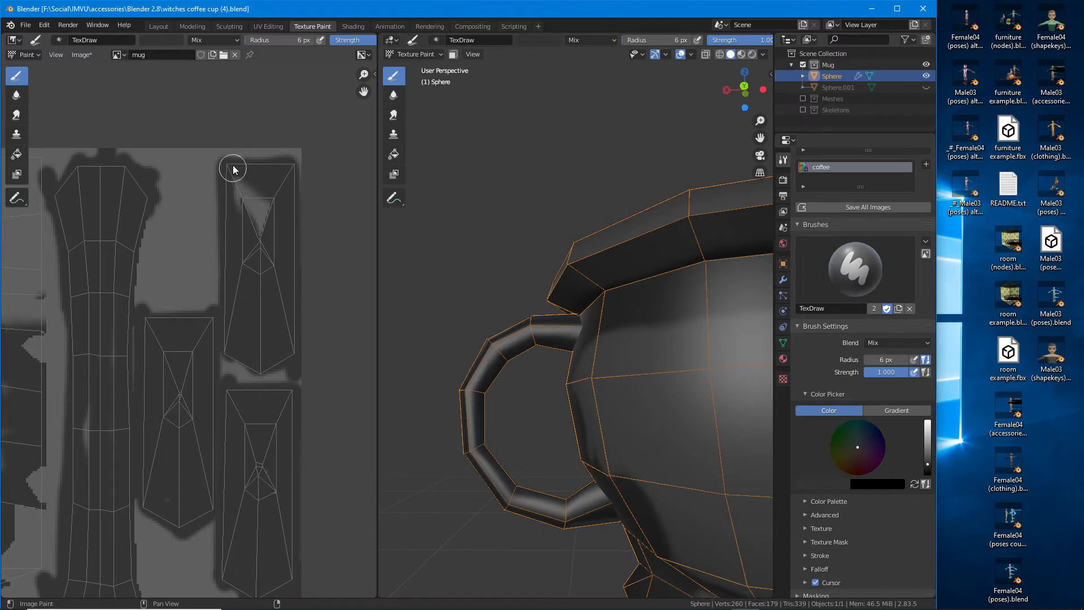
pyautogui.moveTo(233, 168)
pyautogui.mouseDown()
pyautogui.moveTo(225, 154)
pyautogui.moveTo(307, 162)
pyautogui.mouseUp()
pyautogui.scroll(-2, 183, 423)
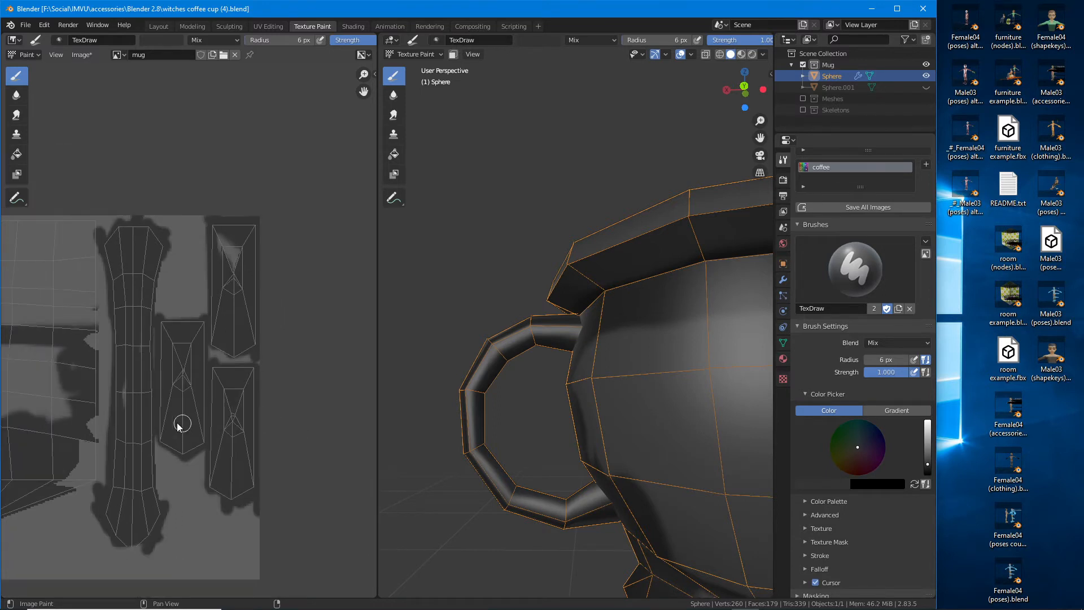
# Step: Paint the body UV island's edge nearest the handle island dark, including its lower corner
pyautogui.scroll(3, 177, 426)
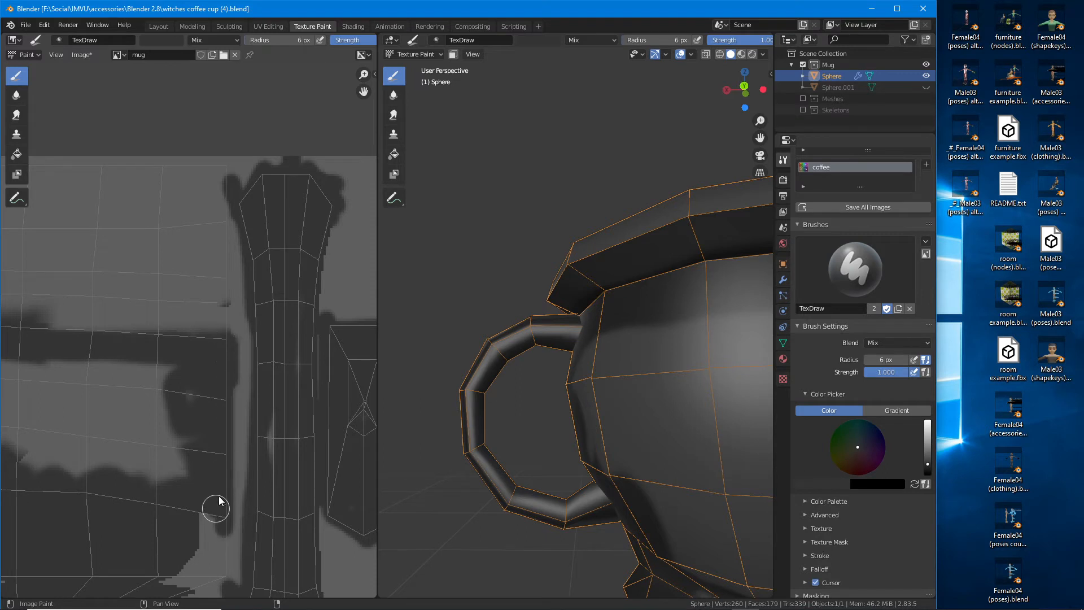
pyautogui.moveTo(189, 469); pyautogui.dragTo(273, 293, button='middle')
pyautogui.scroll(-2, 214, 347)
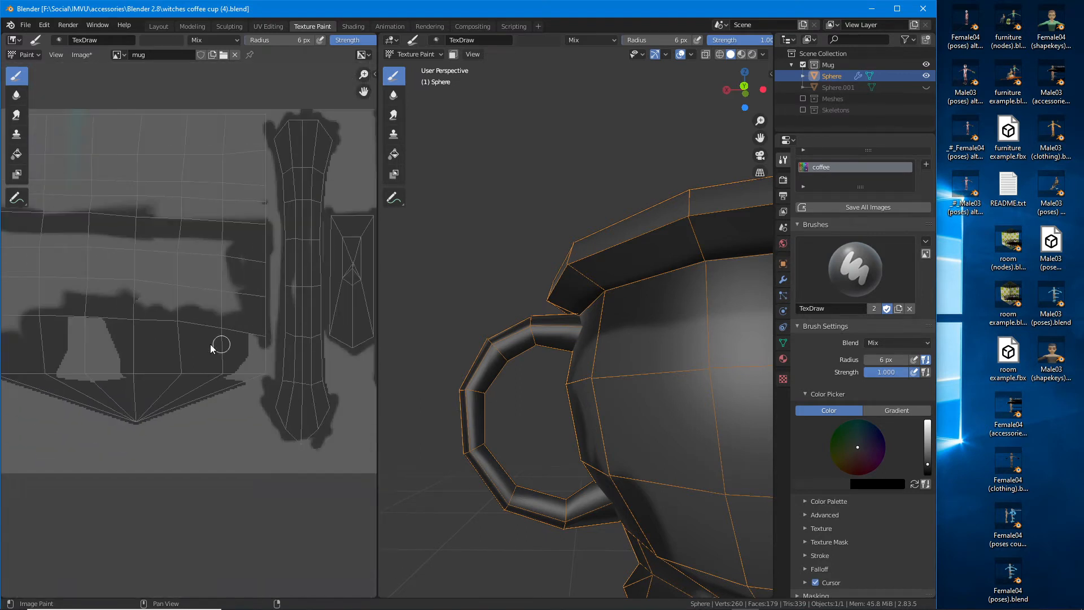
pyautogui.moveTo(187, 348); pyautogui.dragTo(311, 351, button='middle')
pyautogui.moveTo(146, 357)
pyautogui.mouseDown(button='middle')
pyautogui.moveTo(259, 369)
pyautogui.moveTo(73, 376)
pyautogui.mouseUp(button='middle')
pyautogui.moveTo(268, 371); pyautogui.dragTo(211, 365, button='middle')
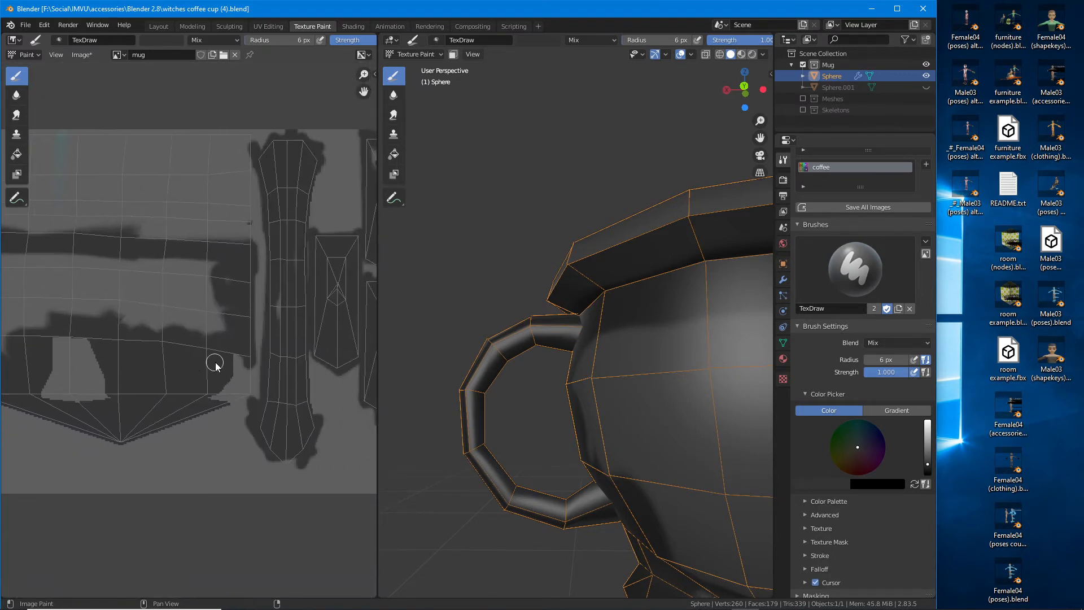
pyautogui.scroll(2, 232, 366)
pyautogui.moveTo(283, 368)
pyautogui.mouseDown()
pyautogui.moveTo(280, 432)
pyautogui.moveTo(221, 442)
pyautogui.mouseUp()
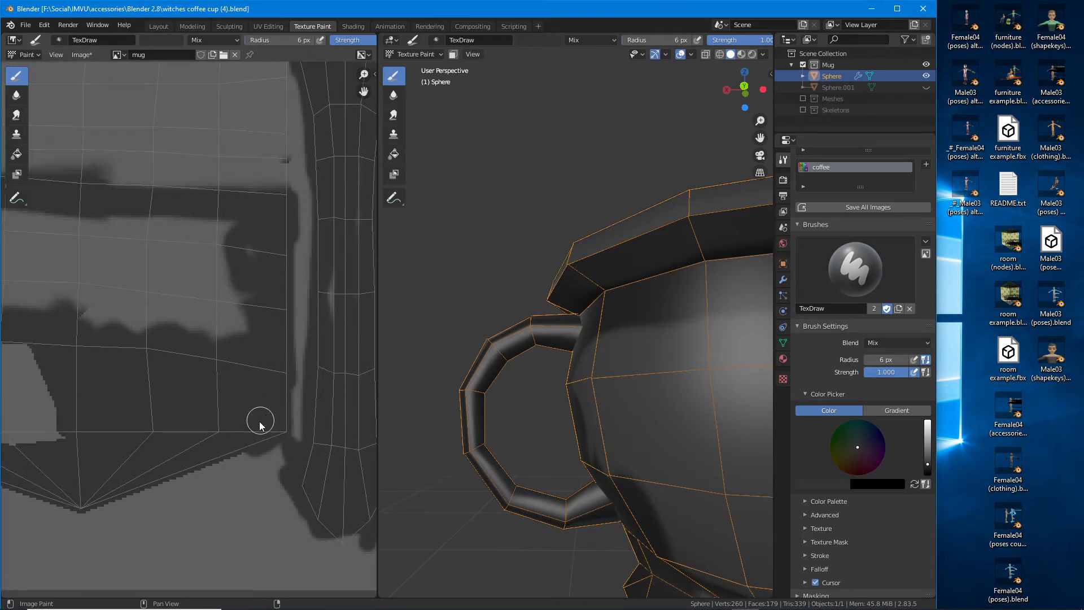
# Step: Fill the two unpainted light patches in the lower part of the body UV island with dark paint
pyautogui.moveTo(150, 397); pyautogui.dragTo(341, 413, button='middle')
pyautogui.moveTo(190, 398)
pyautogui.mouseDown()
pyautogui.moveTo(170, 389)
pyautogui.moveTo(161, 446)
pyautogui.moveTo(209, 452)
pyautogui.moveTo(256, 421)
pyautogui.mouseUp()
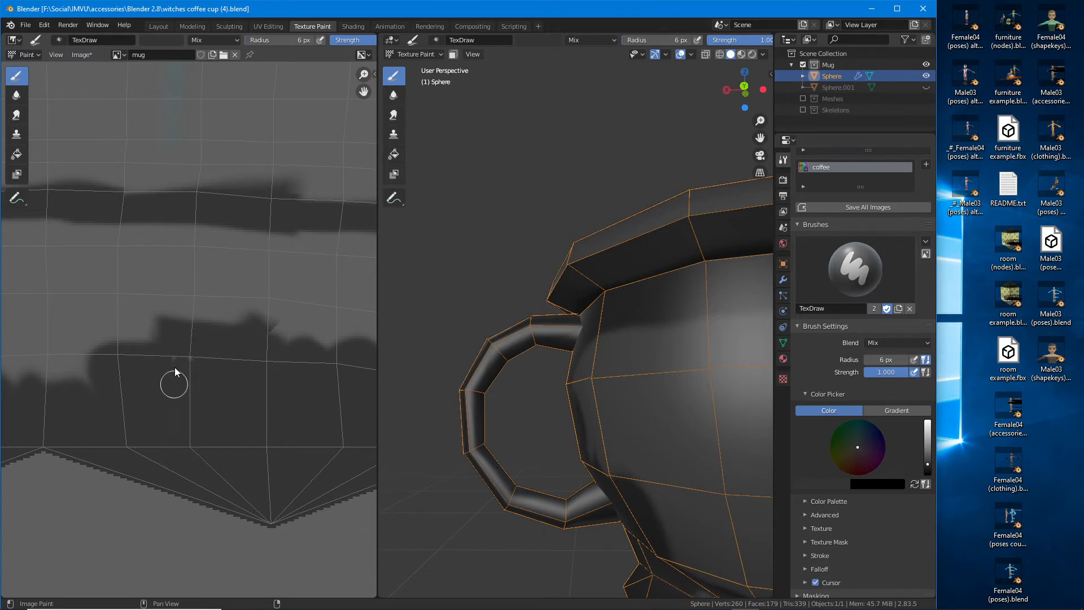
pyautogui.scroll(-3, 145, 447)
pyautogui.moveTo(87, 462); pyautogui.dragTo(237, 494, button='middle')
pyautogui.scroll(3, 229, 462)
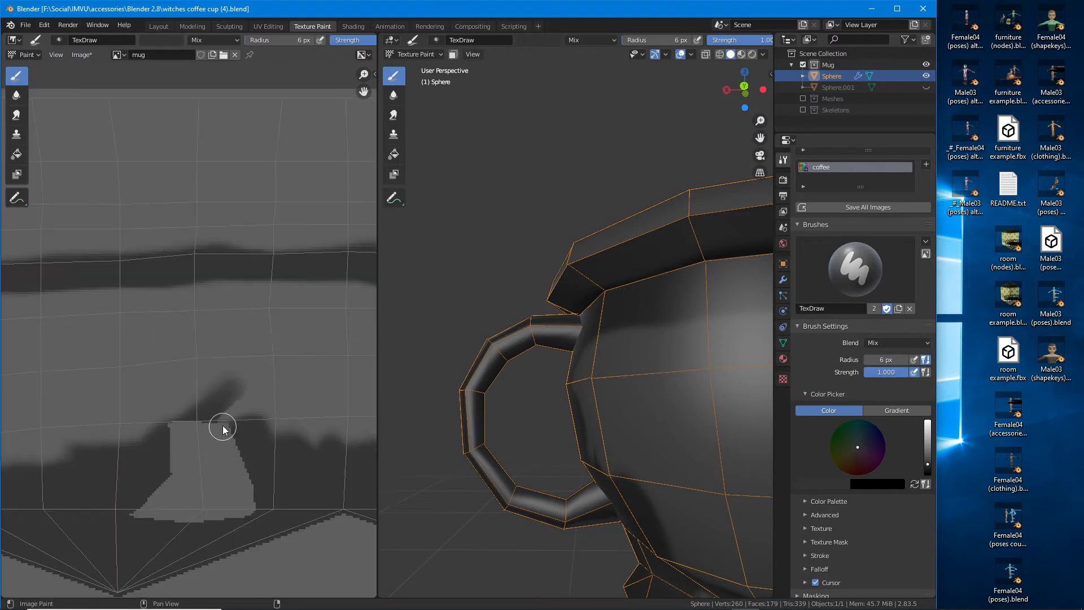
pyautogui.moveTo(244, 471)
pyautogui.mouseDown()
pyautogui.moveTo(198, 516)
pyautogui.moveTo(154, 514)
pyautogui.mouseUp()
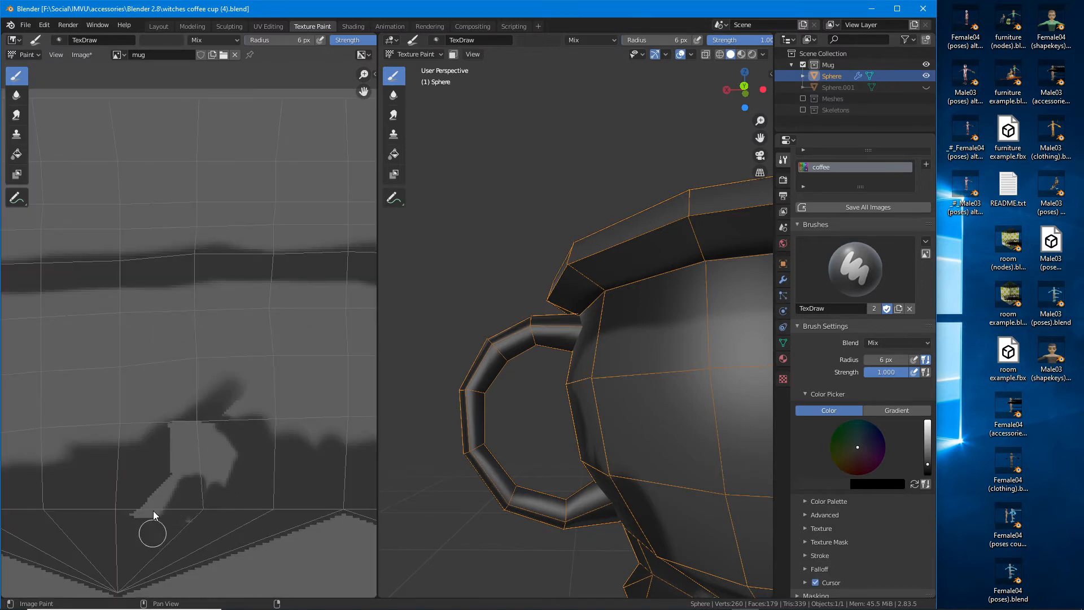
pyautogui.moveTo(169, 413); pyautogui.dragTo(231, 483)
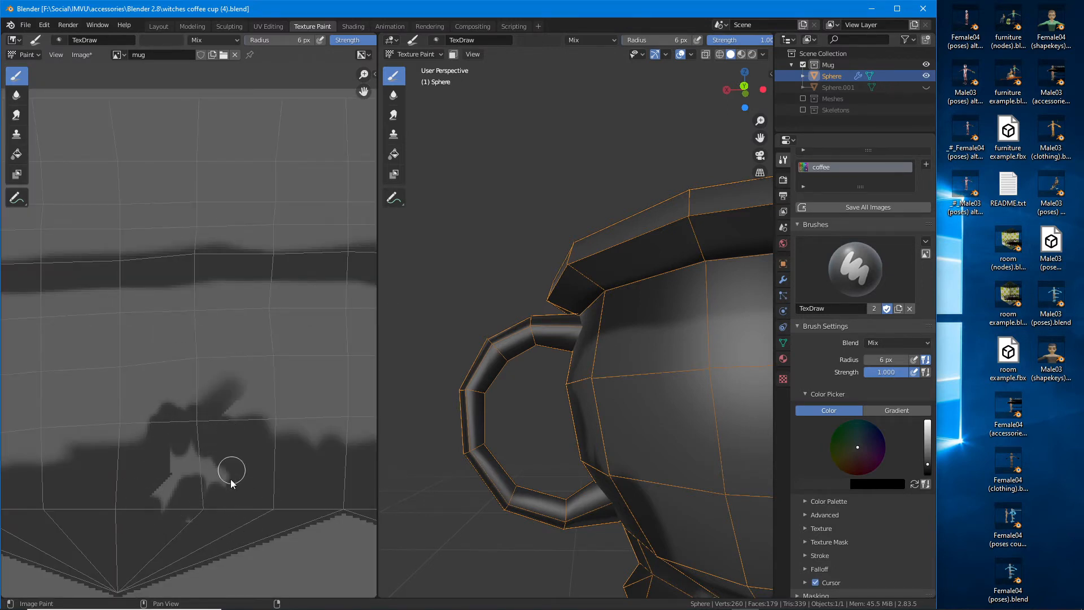
pyautogui.moveTo(202, 515); pyautogui.dragTo(162, 497)
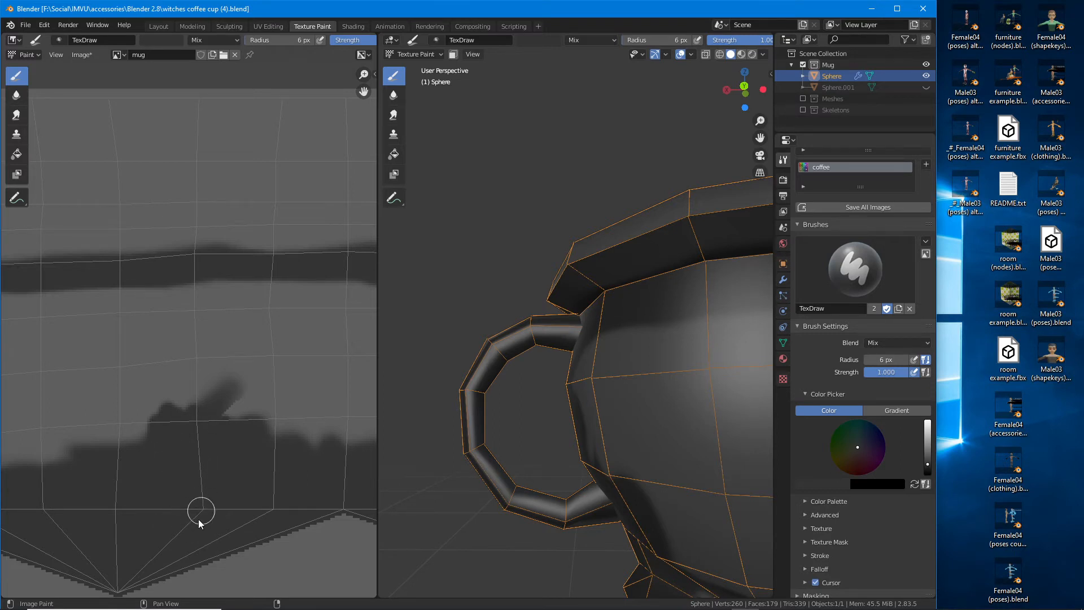
# Step: Paint dark over the body UV island's outer edge farthest from the handle island and along its adjoining slanted bottom border
pyautogui.moveTo(162, 476); pyautogui.dragTo(341, 432, button='middle')
pyautogui.moveTo(136, 420); pyautogui.dragTo(69, 460)
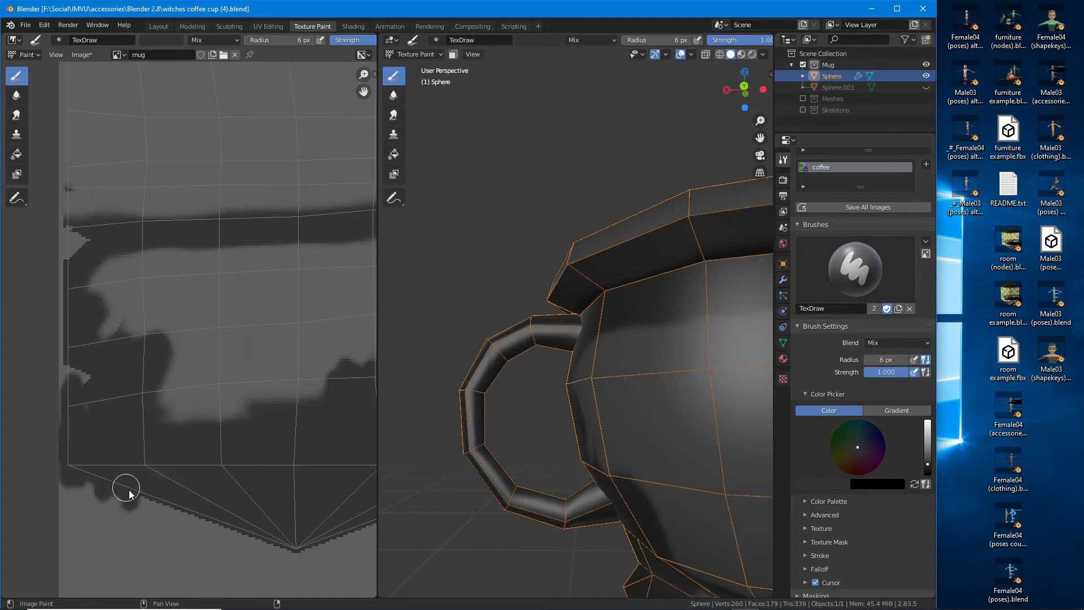
pyautogui.moveTo(129, 493); pyautogui.dragTo(314, 554)
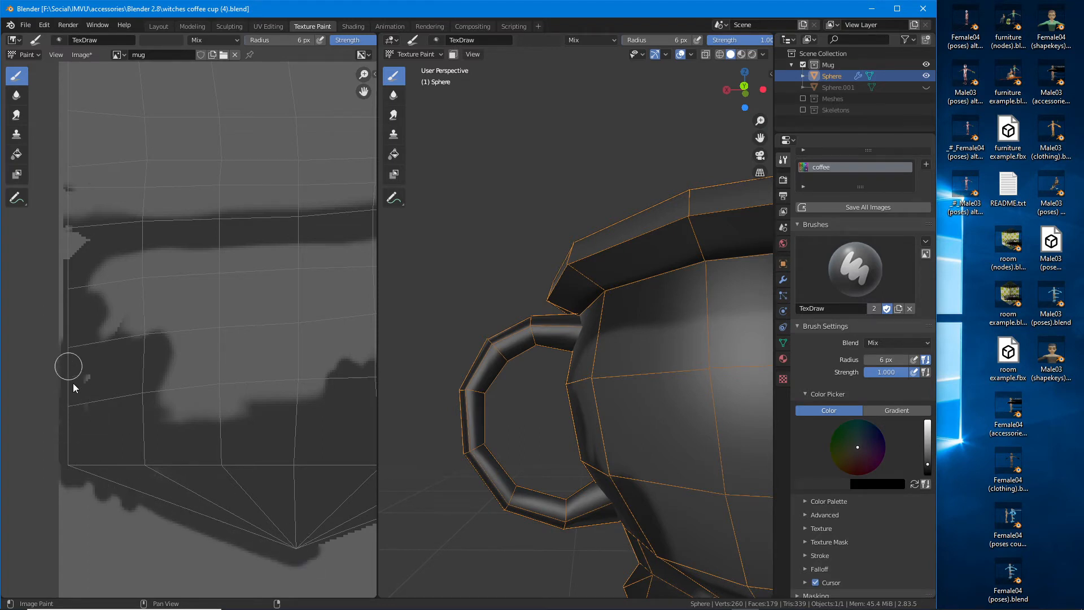
pyautogui.moveTo(67, 236); pyautogui.dragTo(86, 234)
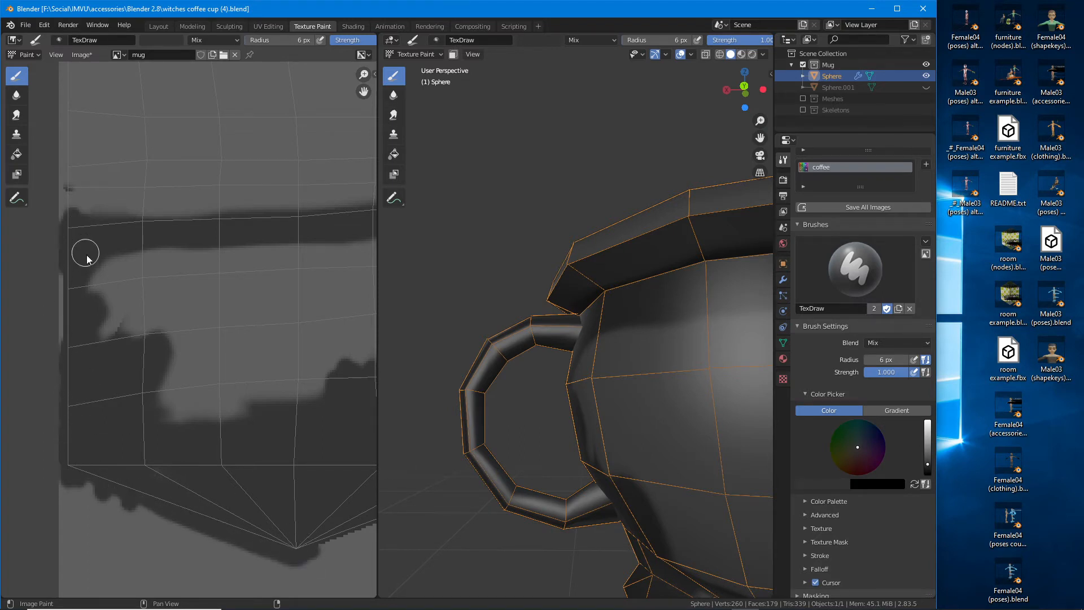
pyautogui.moveTo(639, 399); pyautogui.dragTo(573, 334, button='middle')
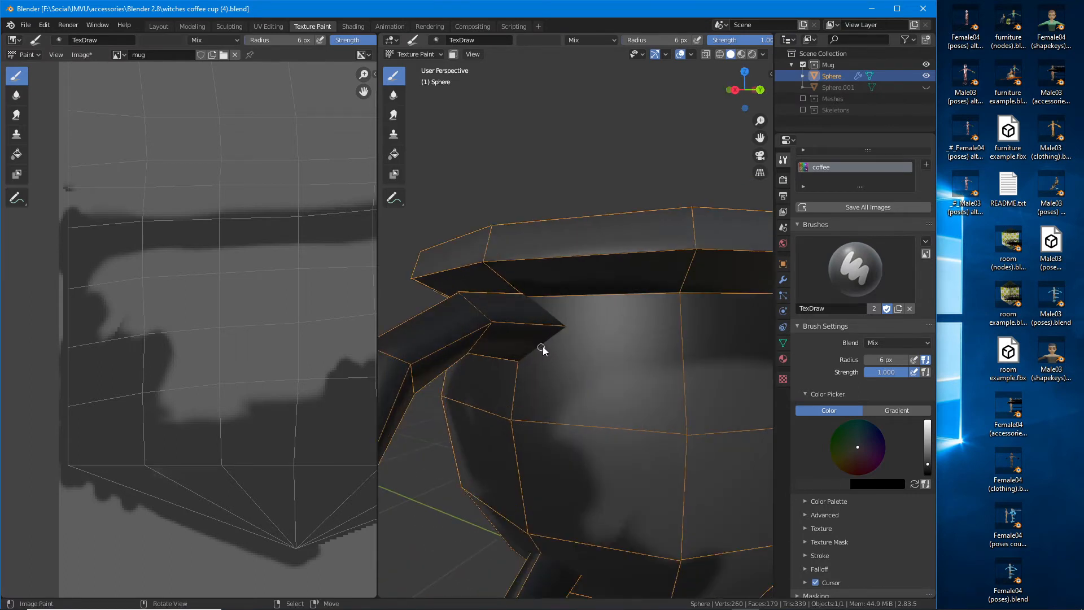
pyautogui.hotkey('ctrl', '2')
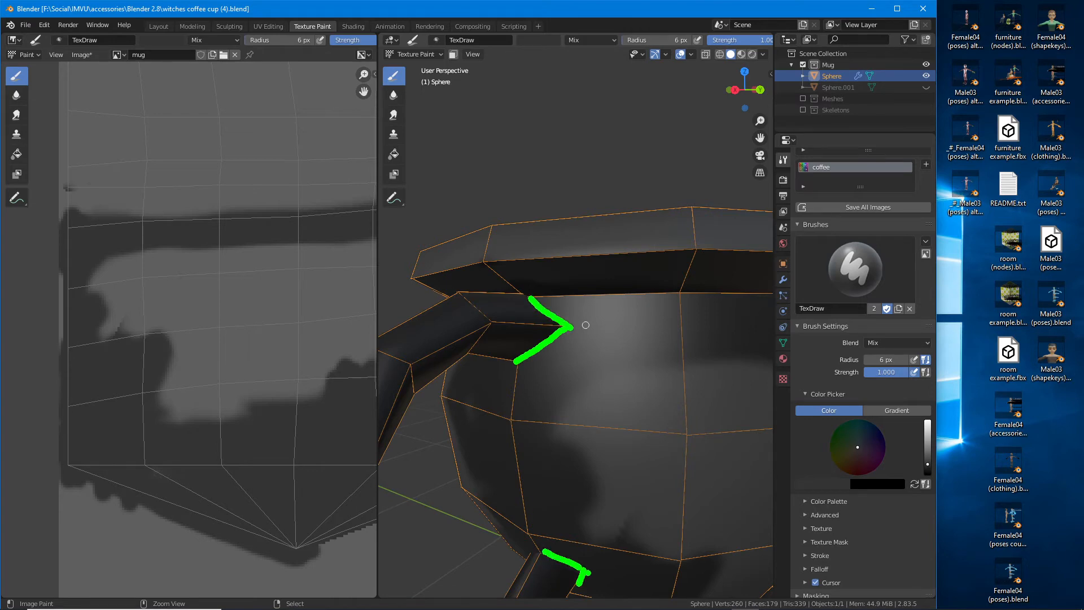
pyautogui.press('Escape')
# Step: Paint light grey highlights all around the mug's rim with a 21 px brush
pyautogui.moveTo(585, 325)
pyautogui.mouseDown(button='middle')
pyautogui.moveTo(551, 322)
pyautogui.moveTo(625, 346)
pyautogui.moveTo(607, 356)
pyautogui.moveTo(601, 335)
pyautogui.moveTo(552, 358)
pyautogui.moveTo(547, 393)
pyautogui.moveTo(601, 426)
pyautogui.mouseUp(button='middle')
pyautogui.moveTo(927, 462); pyautogui.dragTo(927, 441)
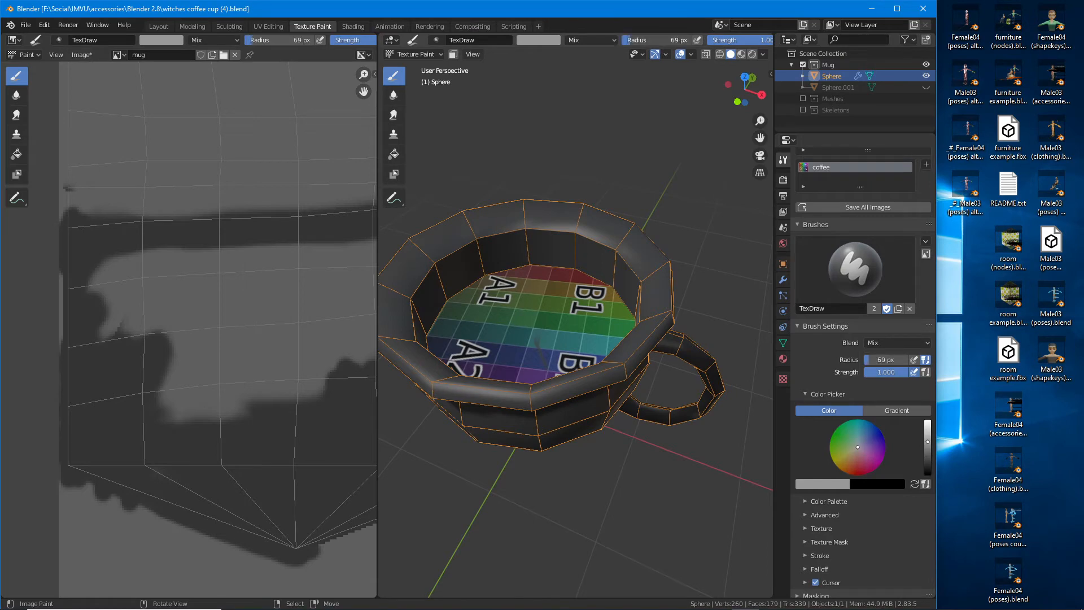
pyautogui.moveTo(636, 189); pyautogui.dragTo(610, 172, button='middle')
pyautogui.moveTo(659, 40); pyautogui.dragTo(654, 40)
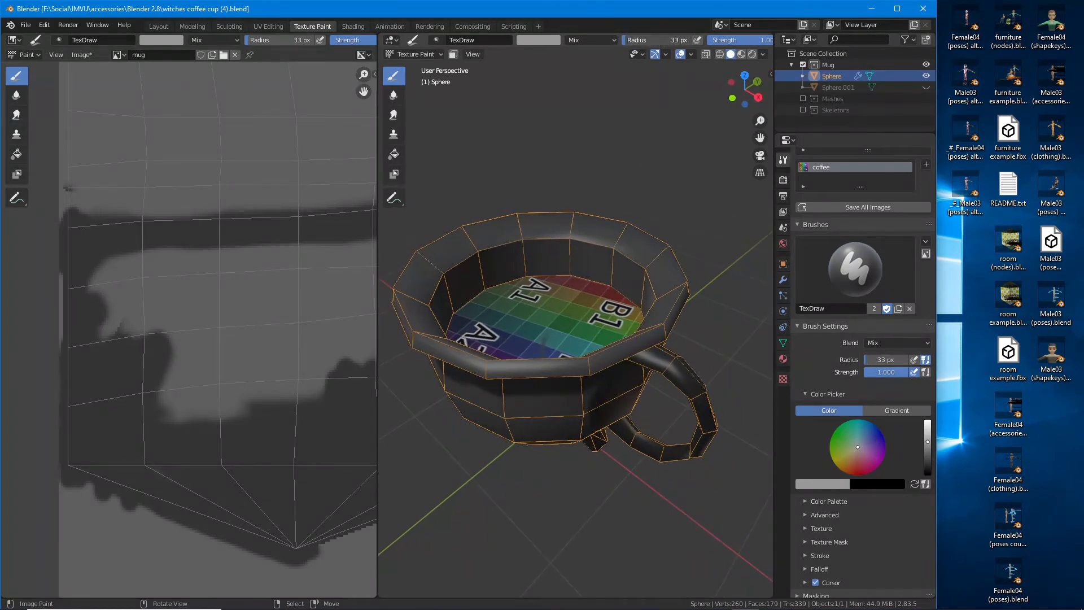
pyautogui.moveTo(639, 211); pyautogui.dragTo(639, 379, button='middle')
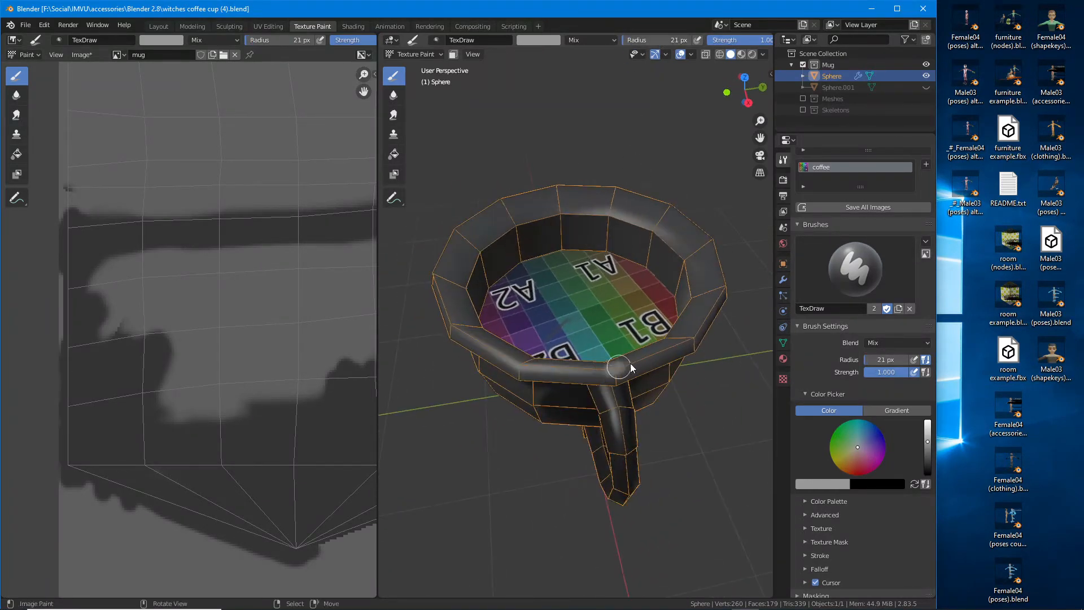
pyautogui.moveTo(689, 340)
pyautogui.mouseDown()
pyautogui.moveTo(721, 286)
pyautogui.moveTo(709, 252)
pyautogui.mouseUp()
pyautogui.moveTo(709, 252)
pyautogui.mouseDown(button='middle')
pyautogui.moveTo(687, 409)
pyautogui.moveTo(497, 411)
pyautogui.mouseUp(button='middle')
pyautogui.moveTo(496, 412)
pyautogui.mouseDown()
pyautogui.moveTo(630, 342)
pyautogui.moveTo(656, 282)
pyautogui.mouseUp()
pyautogui.moveTo(656, 282)
pyautogui.mouseDown(button='middle')
pyautogui.moveTo(558, 333)
pyautogui.moveTo(599, 360)
pyautogui.mouseUp(button='middle')
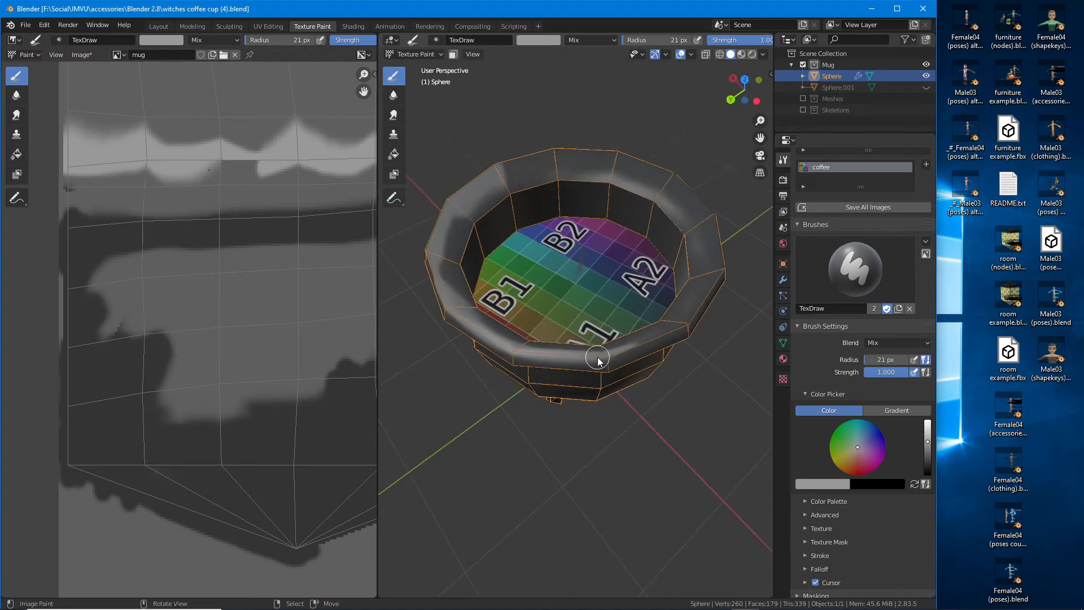
pyautogui.moveTo(710, 294)
pyautogui.mouseDown(button='middle')
pyautogui.moveTo(628, 321)
pyautogui.moveTo(699, 408)
pyautogui.mouseUp(button='middle')
pyautogui.moveTo(689, 387); pyautogui.dragTo(732, 375)
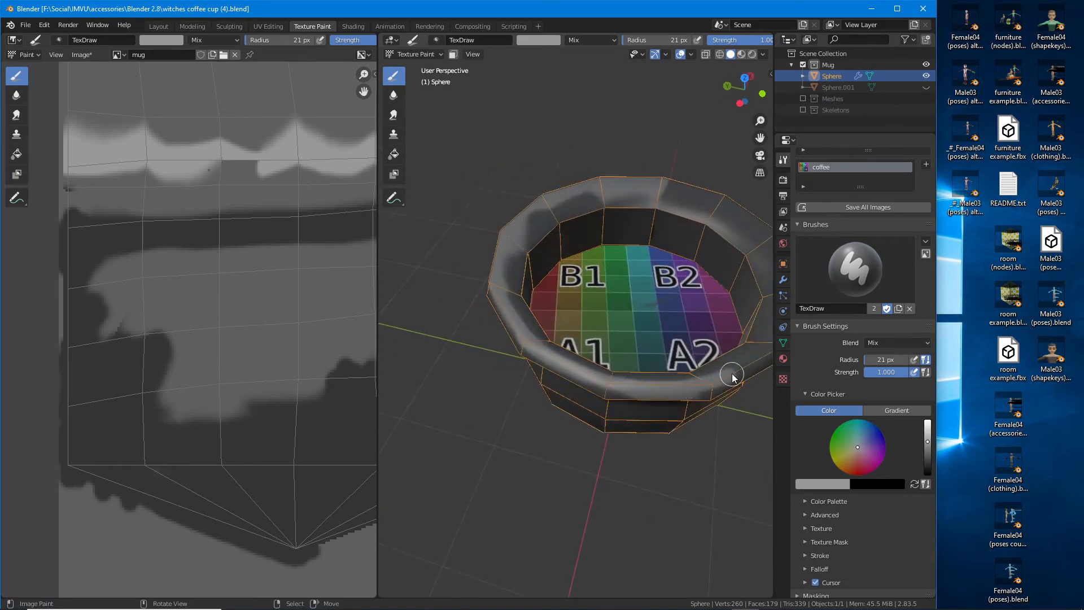
pyautogui.moveTo(732, 375)
pyautogui.mouseDown(button='middle')
pyautogui.moveTo(689, 423)
pyautogui.moveTo(551, 404)
pyautogui.moveTo(464, 422)
pyautogui.mouseUp(button='middle')
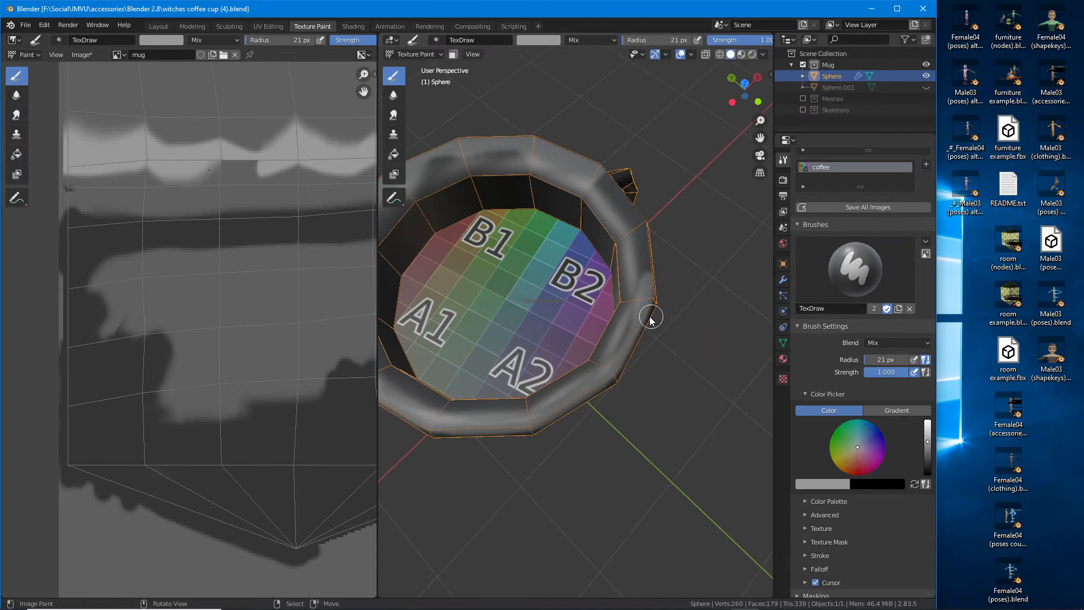
pyautogui.moveTo(650, 319); pyautogui.dragTo(591, 344, button='middle')
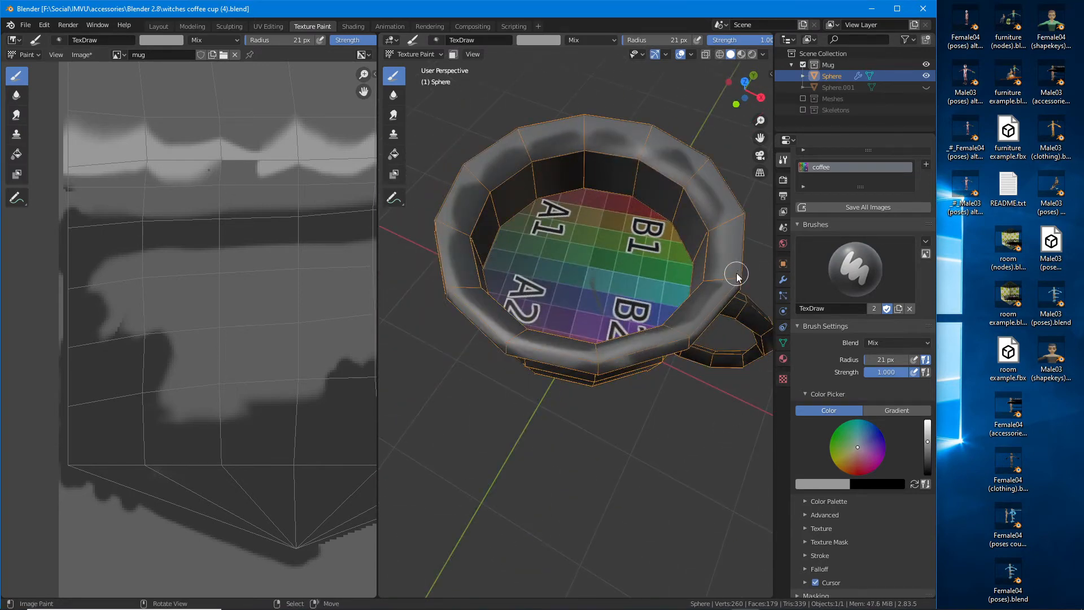
# Step: Paint a light grey highlight along the outer side of the handle, from the rim down to its lower bend
pyautogui.moveTo(736, 277); pyautogui.dragTo(554, 307, button='middle')
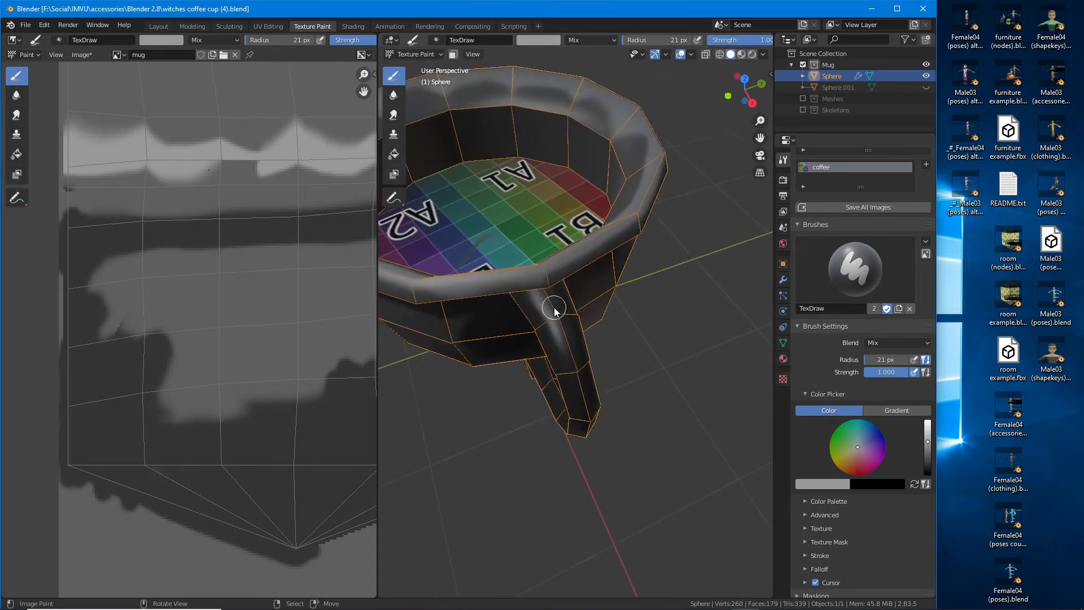
pyautogui.moveTo(575, 362); pyautogui.dragTo(588, 413)
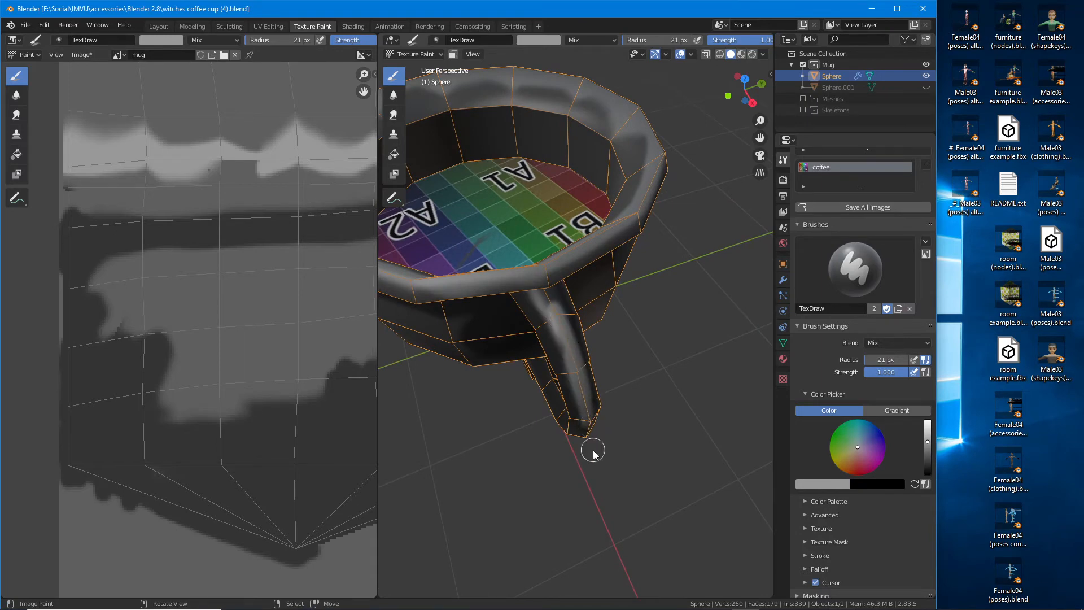
pyautogui.moveTo(593, 453); pyautogui.dragTo(568, 314, button='middle')
pyautogui.moveTo(547, 251); pyautogui.dragTo(543, 352)
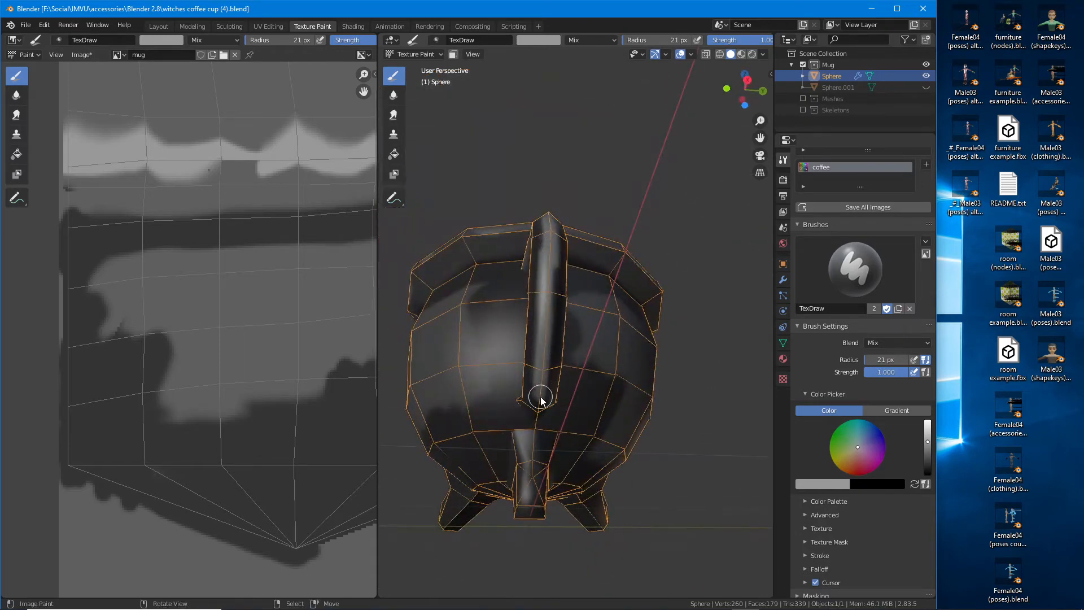
pyautogui.moveTo(540, 401)
pyautogui.mouseDown(button='middle')
pyautogui.moveTo(603, 334)
pyautogui.moveTo(628, 357)
pyautogui.moveTo(632, 287)
pyautogui.moveTo(583, 325)
pyautogui.moveTo(574, 320)
pyautogui.mouseUp(button='middle')
pyautogui.moveTo(567, 300)
pyautogui.mouseDown()
pyautogui.moveTo(556, 308)
pyautogui.moveTo(569, 333)
pyautogui.mouseUp()
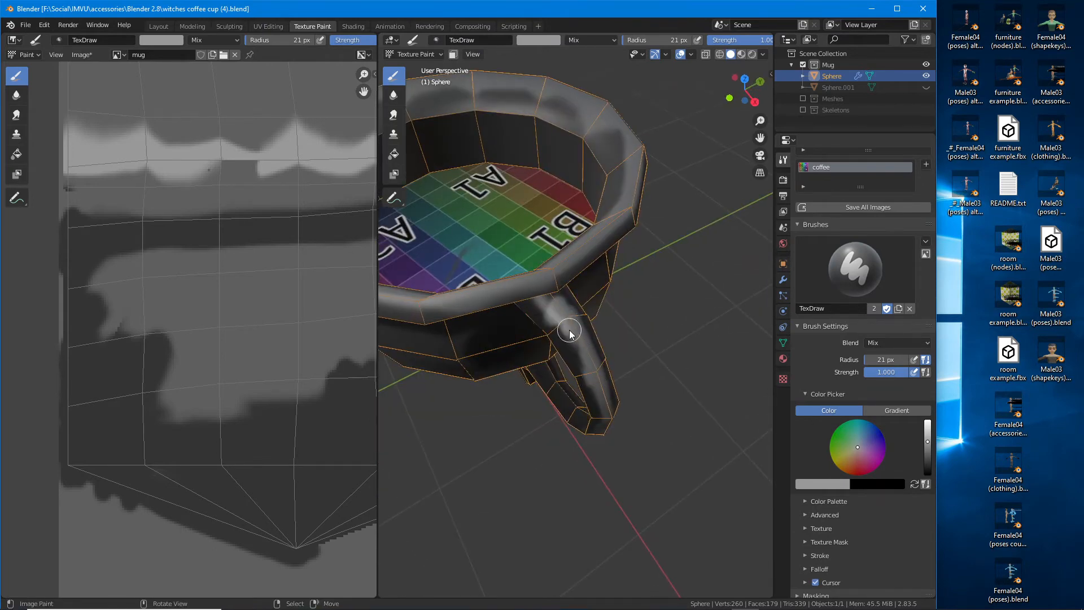
# Step: Paint light grey highlights on the outer faces of the mug's legs and check them on the leg UV islands
pyautogui.moveTo(598, 372)
pyautogui.mouseDown(button='middle')
pyautogui.moveTo(587, 425)
pyautogui.moveTo(628, 346)
pyautogui.moveTo(561, 367)
pyautogui.moveTo(584, 390)
pyautogui.moveTo(523, 349)
pyautogui.mouseUp(button='middle')
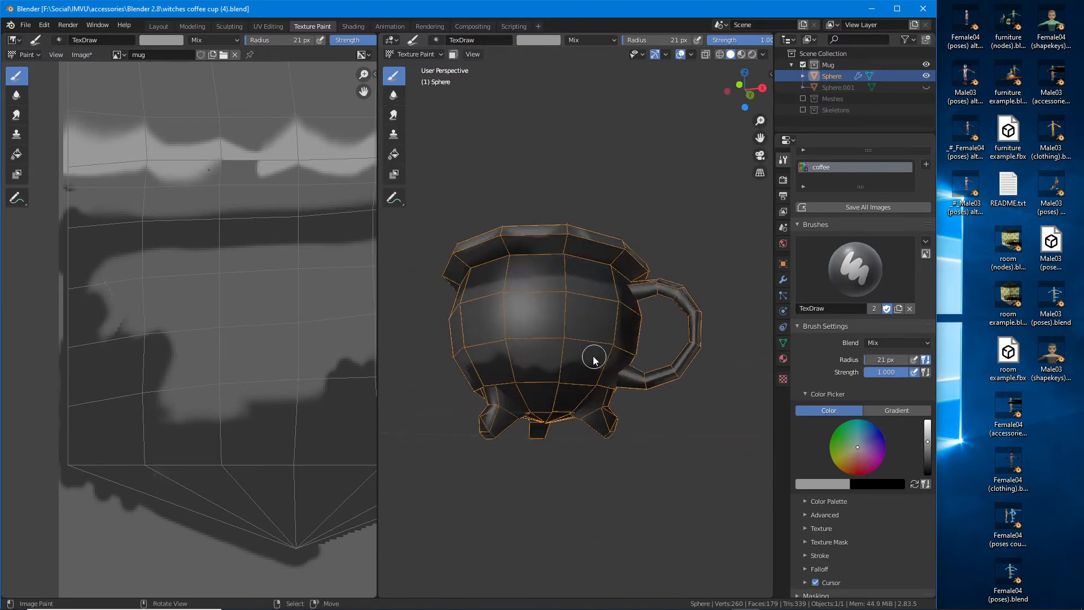
pyautogui.moveTo(537, 386); pyautogui.dragTo(602, 452, button='middle')
pyautogui.scroll(3, 602, 451)
pyautogui.keyDown('shift'); pyautogui.moveTo(526, 523); pyautogui.dragTo(598, 463, button='middle'); pyautogui.keyUp('shift')
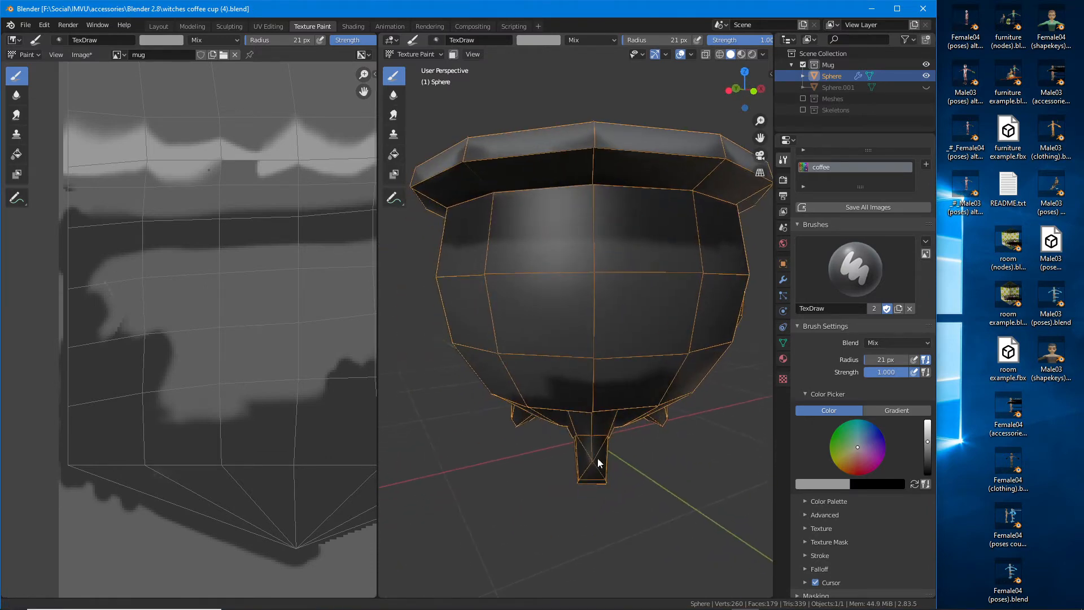
pyautogui.moveTo(675, 422); pyautogui.dragTo(497, 424, button='middle')
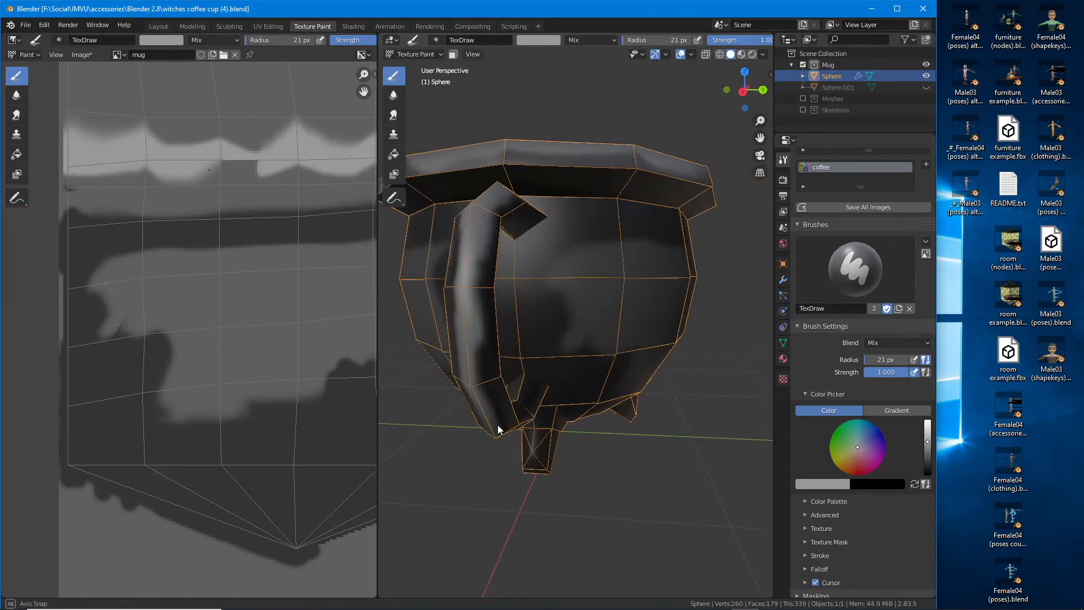
pyautogui.moveTo(573, 443); pyautogui.dragTo(571, 450, button='middle')
pyautogui.scroll(-7, 249, 382)
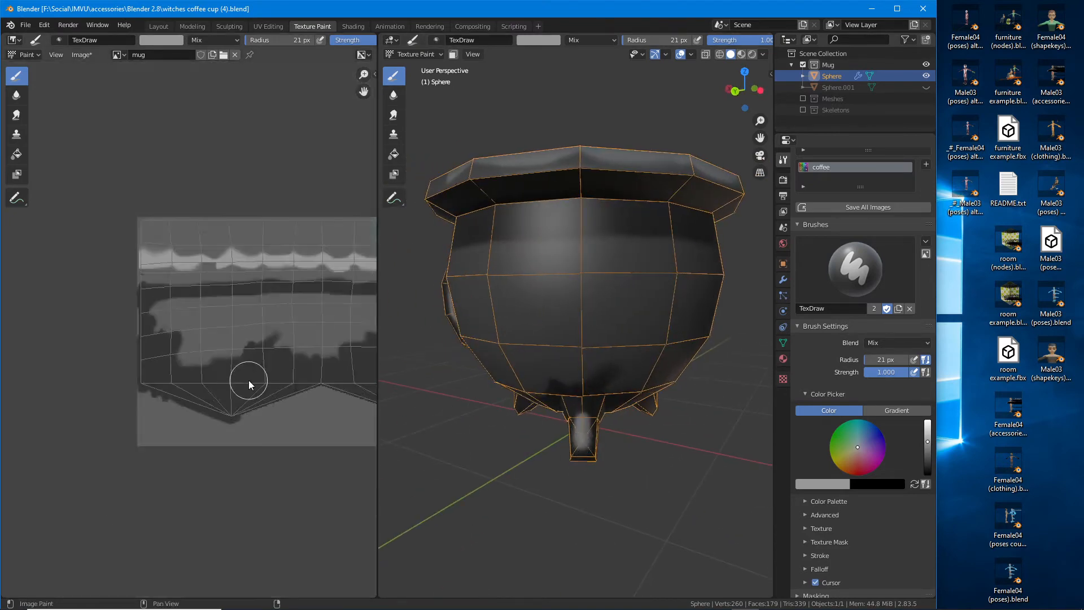
pyautogui.moveTo(297, 353); pyautogui.dragTo(160, 366, button='middle')
pyautogui.scroll(3, 242, 372)
pyautogui.scroll(2, 242, 371)
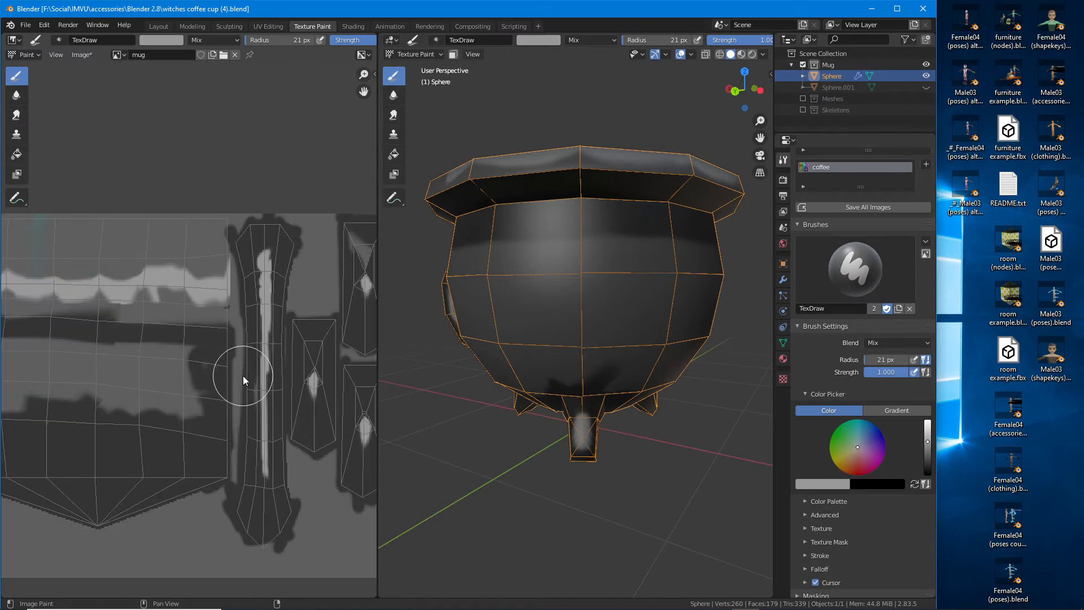
# Step: Shade the mug's underside and the areas between the legs near-black with a 92 px brush
pyautogui.moveTo(666, 328); pyautogui.dragTo(697, 364, button='middle')
pyautogui.moveTo(927, 441); pyautogui.dragTo(927, 470)
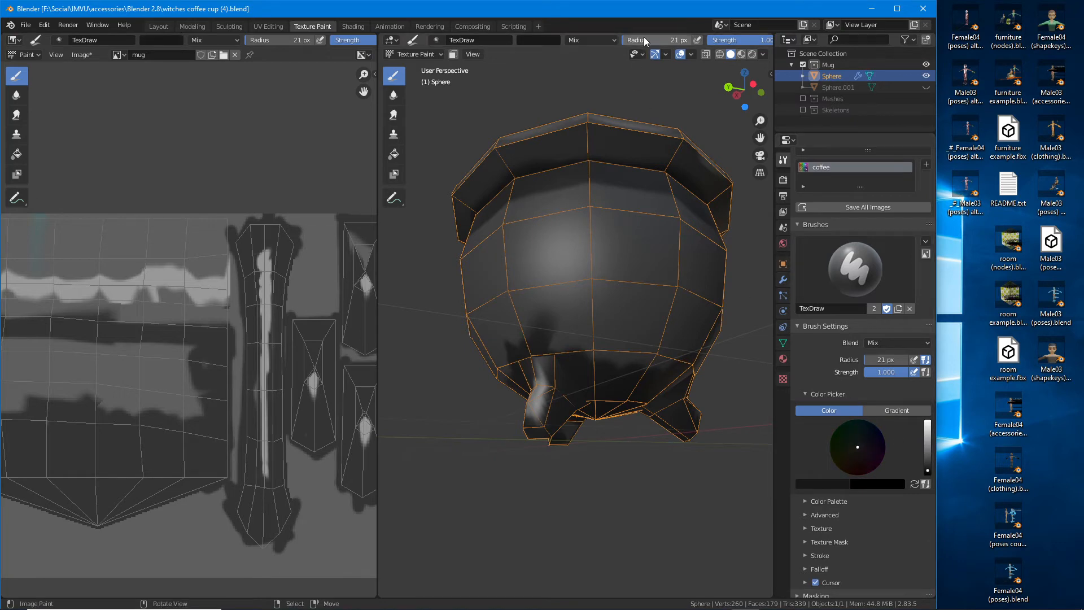
pyautogui.moveTo(618, 325)
pyautogui.mouseDown(button='middle')
pyautogui.moveTo(617, 403)
pyautogui.moveTo(602, 333)
pyautogui.moveTo(602, 361)
pyautogui.mouseUp(button='middle')
pyautogui.moveTo(603, 334); pyautogui.dragTo(604, 398)
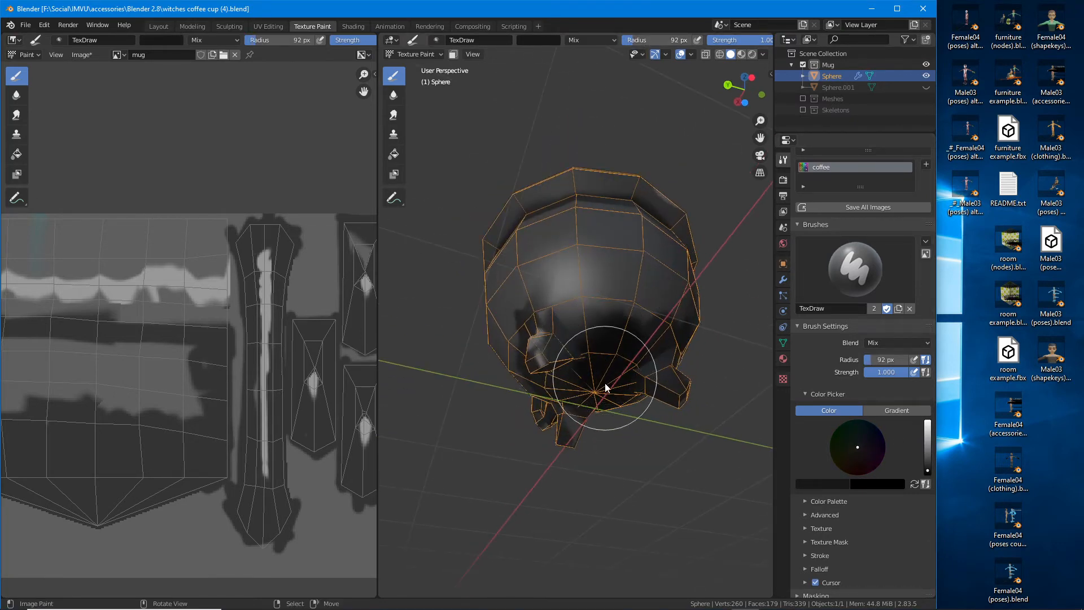
pyautogui.moveTo(604, 398)
pyautogui.mouseDown(button='middle')
pyautogui.moveTo(679, 351)
pyautogui.moveTo(584, 363)
pyautogui.moveTo(625, 357)
pyautogui.moveTo(554, 337)
pyautogui.mouseUp(button='middle')
pyautogui.moveTo(554, 337); pyautogui.dragTo(543, 346)
pyautogui.moveTo(543, 346)
pyautogui.mouseDown(button='middle')
pyautogui.moveTo(615, 350)
pyautogui.moveTo(560, 323)
pyautogui.moveTo(581, 325)
pyautogui.mouseUp(button='middle')
pyautogui.moveTo(530, 337); pyautogui.dragTo(558, 315)
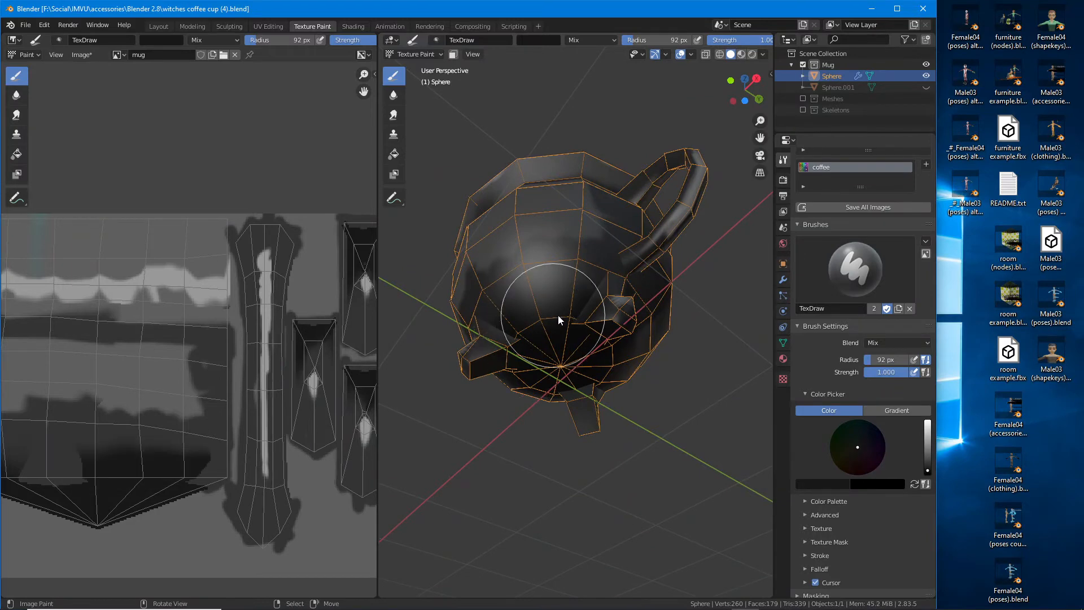
pyautogui.moveTo(558, 315)
pyautogui.mouseDown(button='middle')
pyautogui.moveTo(622, 337)
pyautogui.moveTo(628, 300)
pyautogui.moveTo(585, 281)
pyautogui.mouseUp(button='middle')
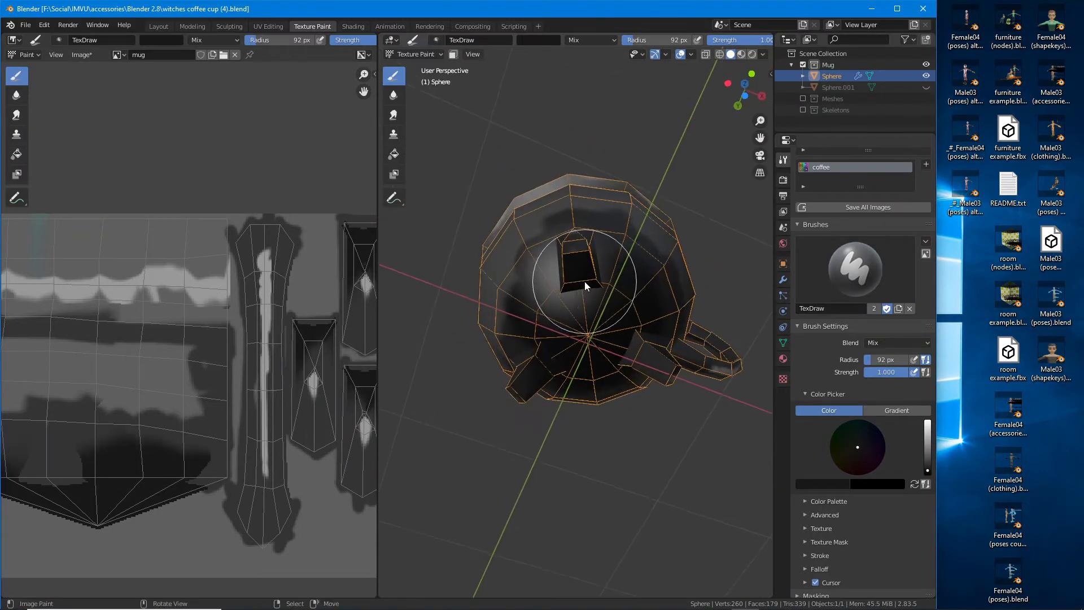
pyautogui.moveTo(581, 341); pyautogui.dragTo(560, 325)
pyautogui.moveTo(560, 325); pyautogui.dragTo(682, 384, button='middle')
pyautogui.moveTo(601, 387)
pyautogui.mouseDown()
pyautogui.moveTo(617, 387)
pyautogui.moveTo(584, 367)
pyautogui.mouseUp()
pyautogui.moveTo(584, 367)
pyautogui.mouseDown(button='middle')
pyautogui.moveTo(720, 344)
pyautogui.moveTo(563, 368)
pyautogui.moveTo(592, 348)
pyautogui.moveTo(571, 357)
pyautogui.moveTo(583, 364)
pyautogui.mouseUp(button='middle')
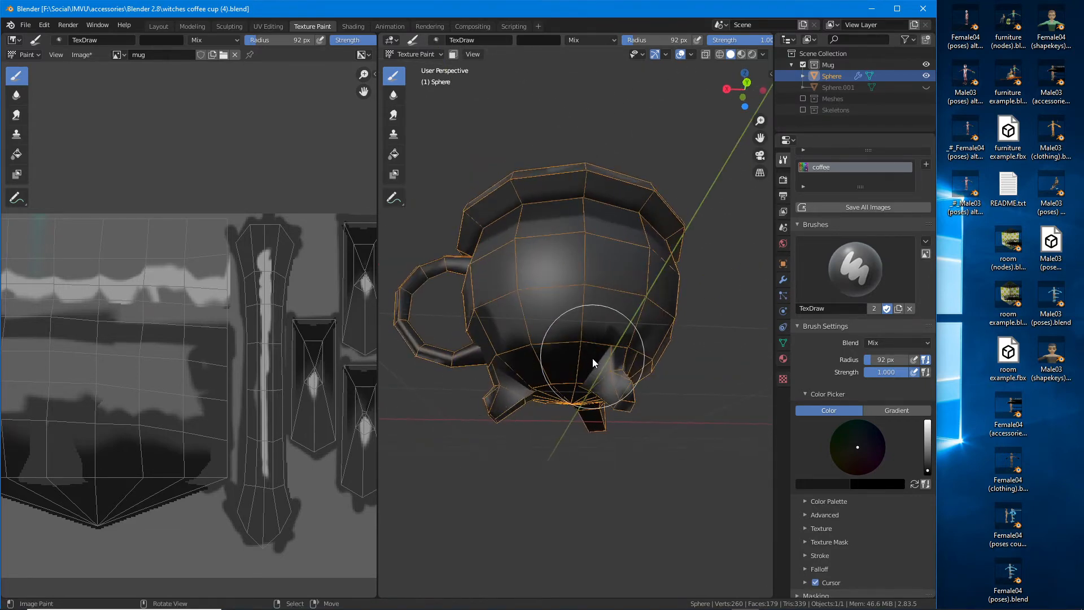
pyautogui.moveTo(513, 372)
pyautogui.mouseDown(button='middle')
pyautogui.moveTo(625, 368)
pyautogui.moveTo(646, 344)
pyautogui.mouseUp(button='middle')
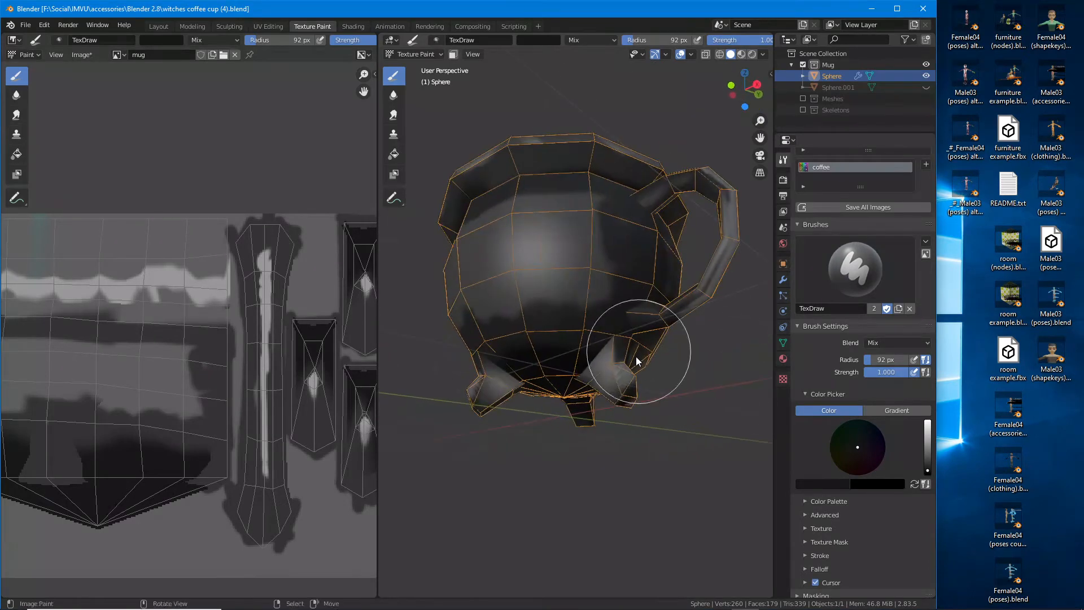
# Step: Set the coffee material's specular to 0 and show its material preview
pyautogui.click(782, 359)
pyautogui.moveTo(902, 348); pyautogui.dragTo(870, 347)
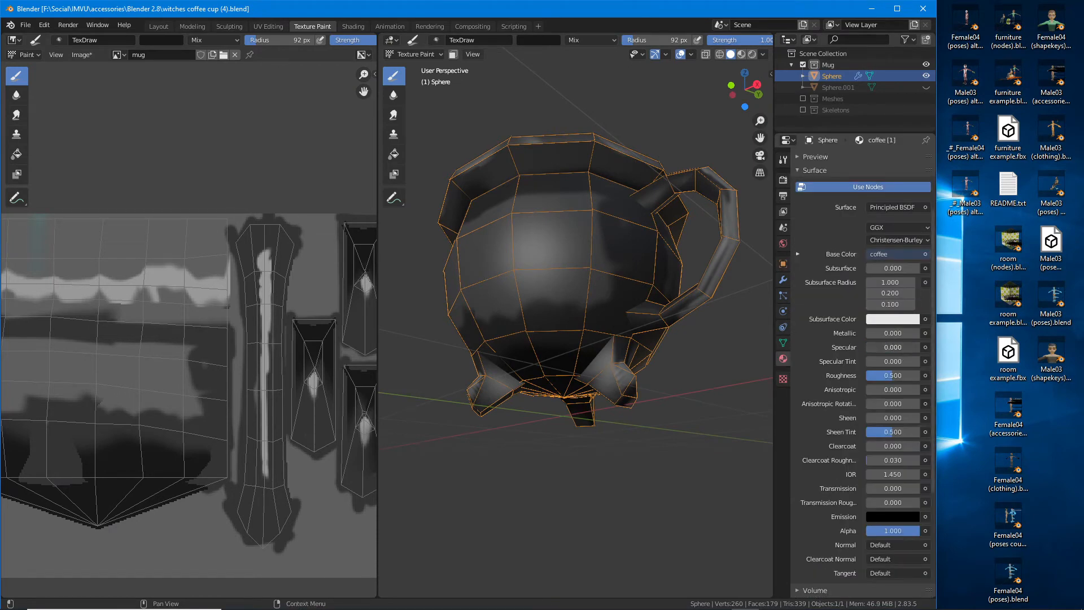
pyautogui.scroll(4, 847, 313)
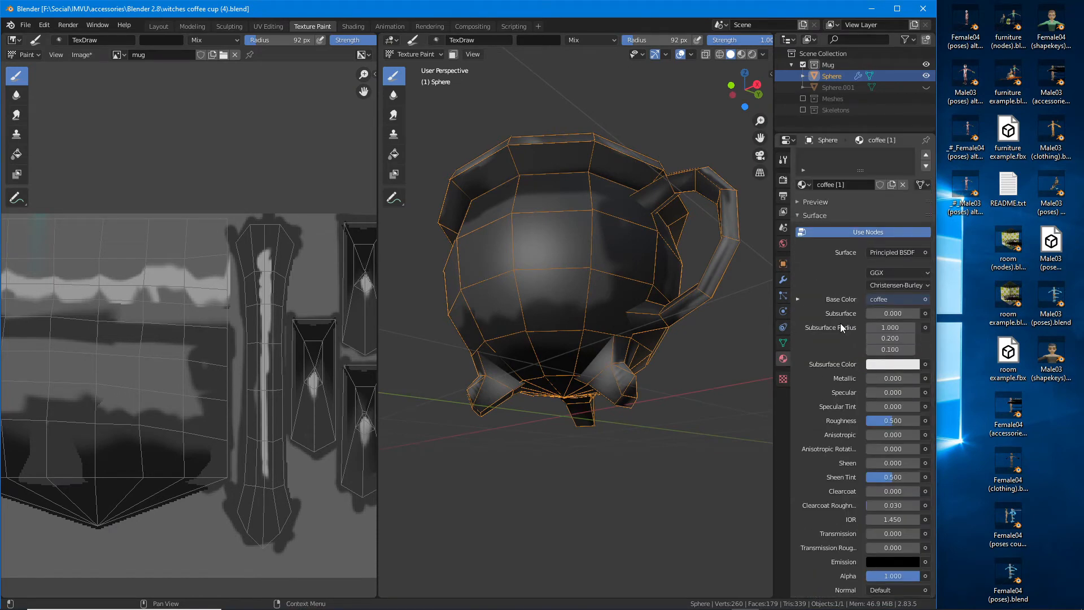
pyautogui.click(798, 247)
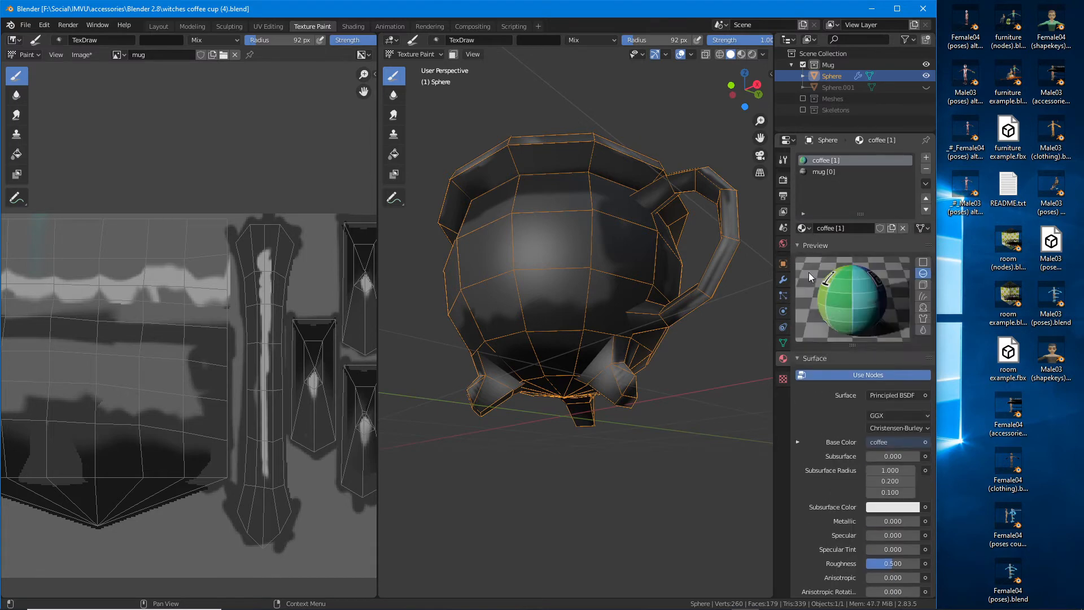
pyautogui.click(783, 160)
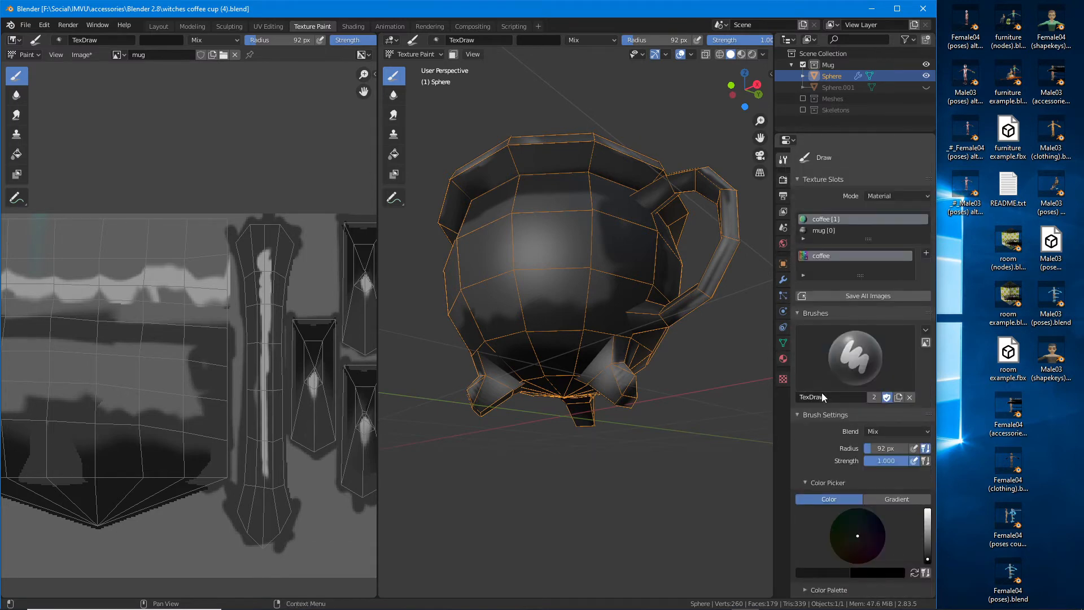
# Step: Make the mug material active and set its specular to 0
pyautogui.moveTo(689, 310); pyautogui.dragTo(733, 248, button='middle')
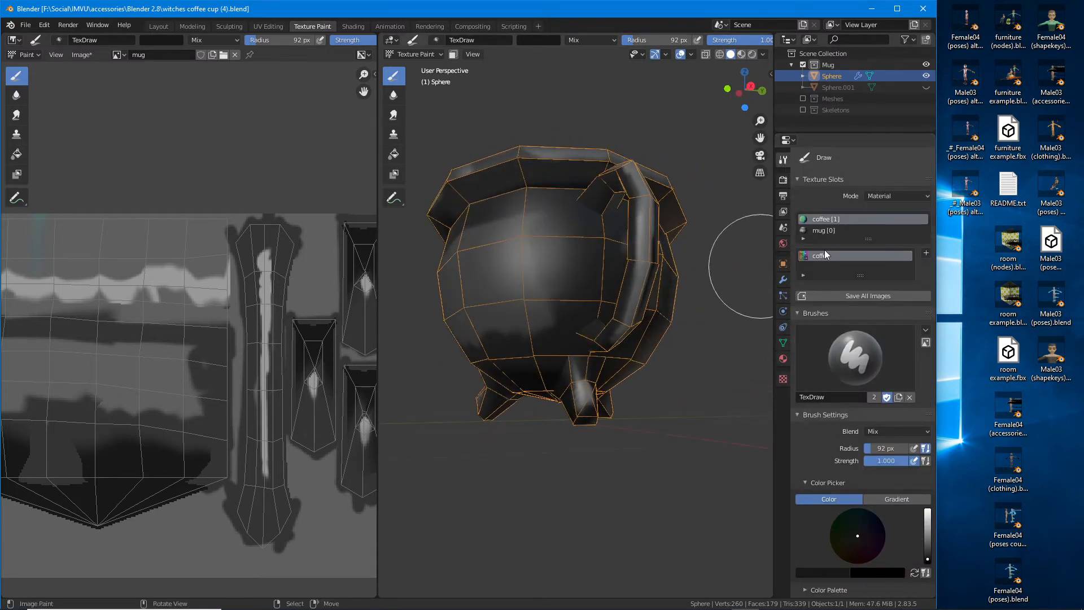
pyautogui.click(823, 230)
pyautogui.scroll(-4, 823, 428)
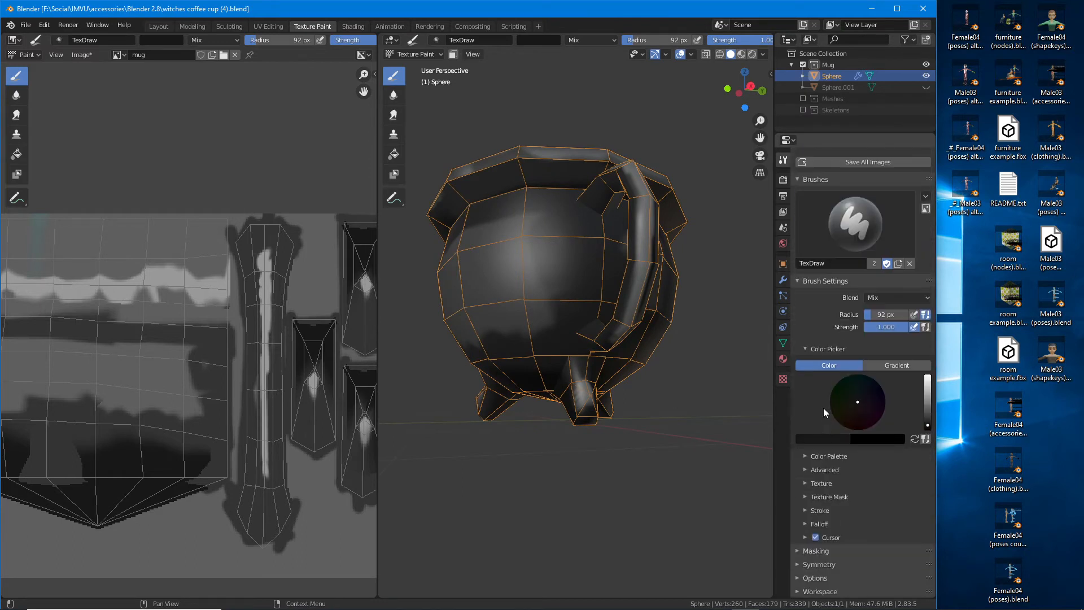
pyautogui.click(783, 358)
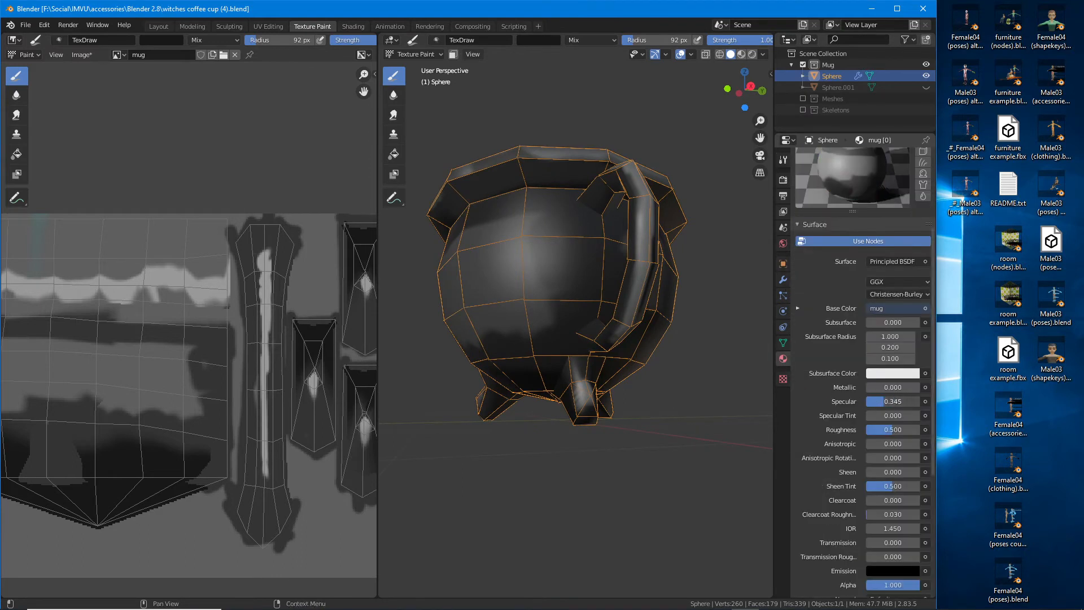
pyautogui.moveTo(884, 401); pyautogui.dragTo(868, 401)
pyautogui.moveTo(608, 266); pyautogui.dragTo(491, 249, button='middle')
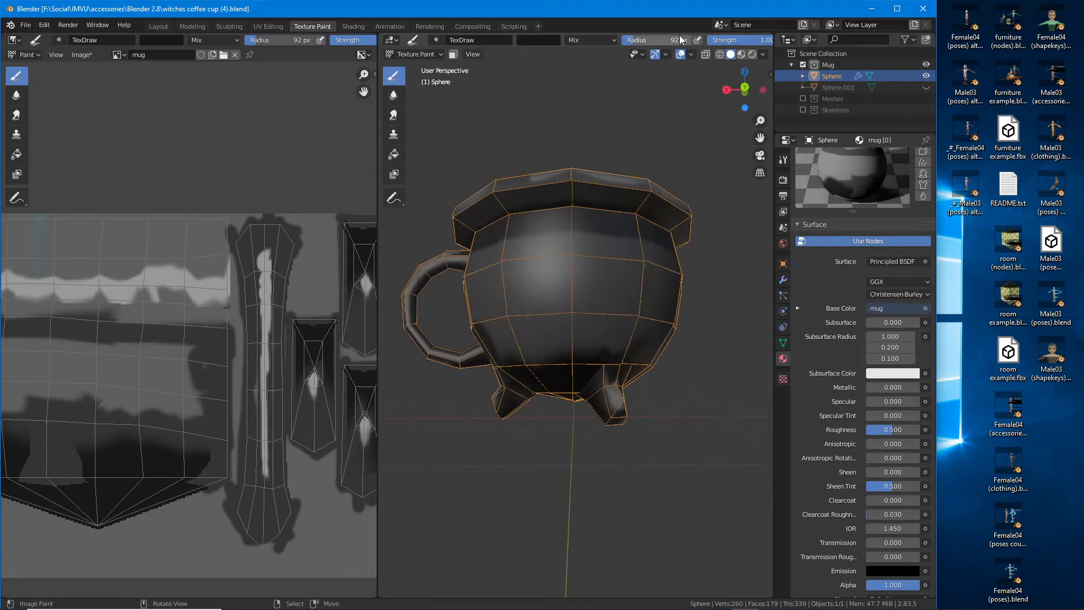
# Step: Look up the texture paint options for the 3D view and examine the shading below the rim
pyautogui.scroll(-6, 681, 39)
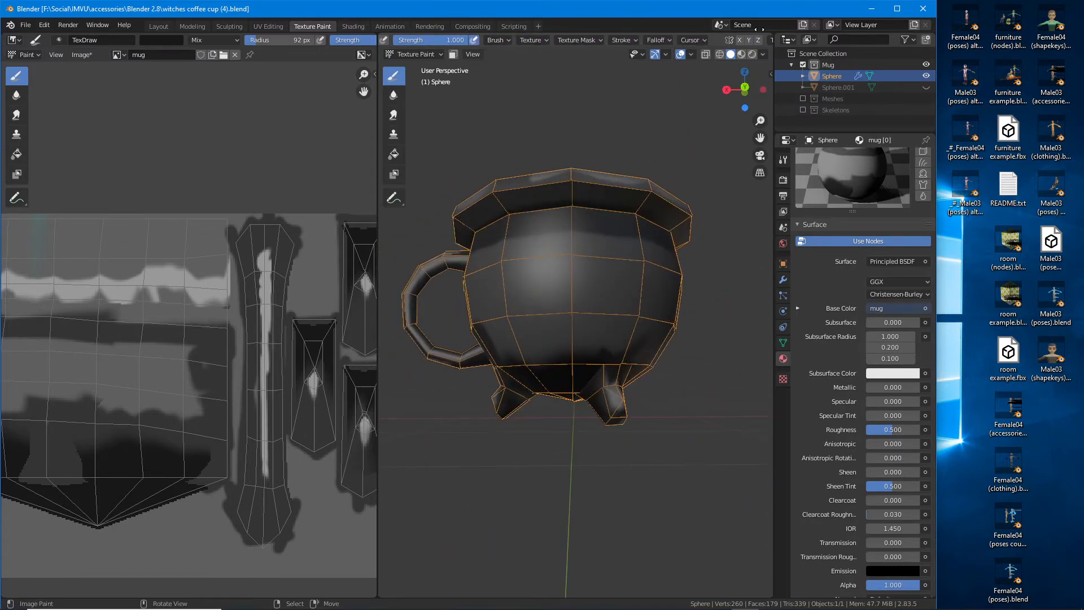
pyautogui.scroll(-4, 681, 39)
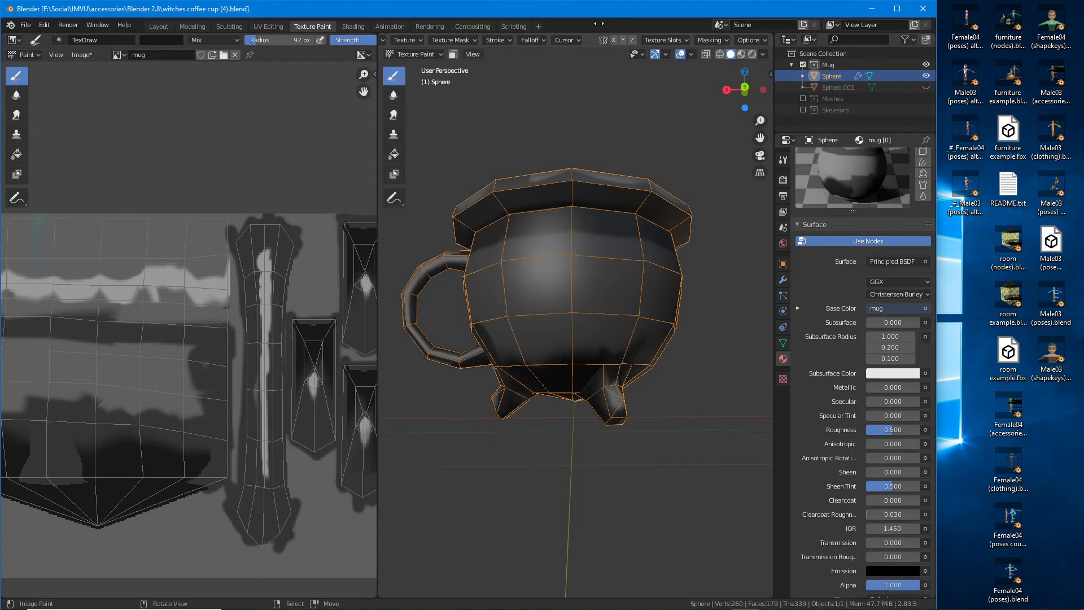
pyautogui.click(763, 40)
pyautogui.moveTo(631, 320); pyautogui.dragTo(587, 262, button='middle')
pyautogui.scroll(3, 613, 256)
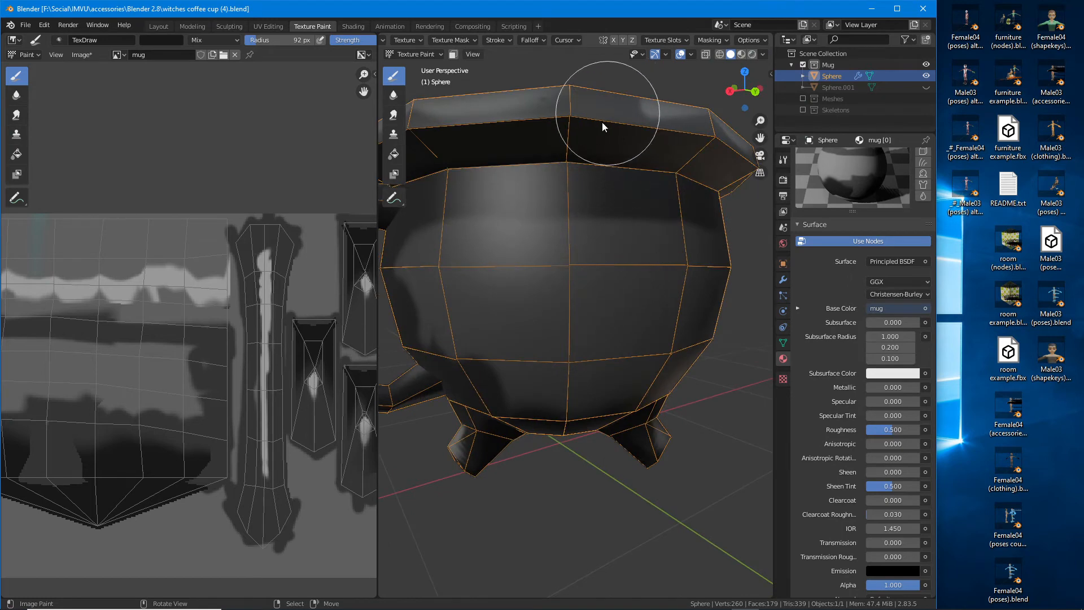
# Step: Paint a near-black shadow band around the mug's body just below the rim, starting on the side away from the handle
pyautogui.moveTo(629, 181); pyautogui.dragTo(662, 186)
pyautogui.moveTo(663, 185); pyautogui.dragTo(510, 166, button='middle')
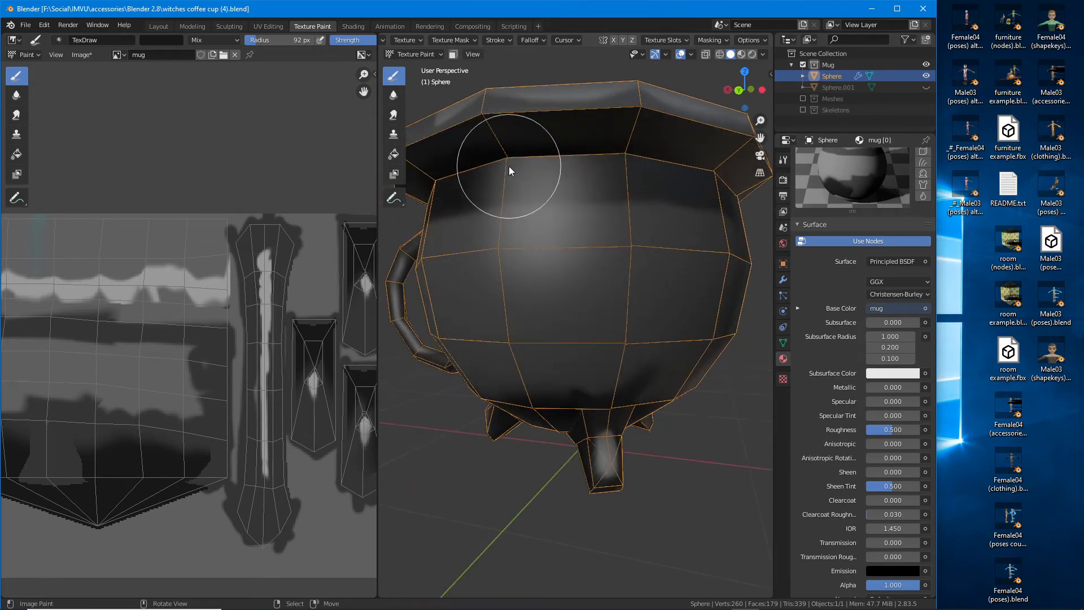
pyautogui.moveTo(656, 171); pyautogui.dragTo(478, 154, button='middle')
pyautogui.moveTo(486, 144); pyautogui.dragTo(748, 144)
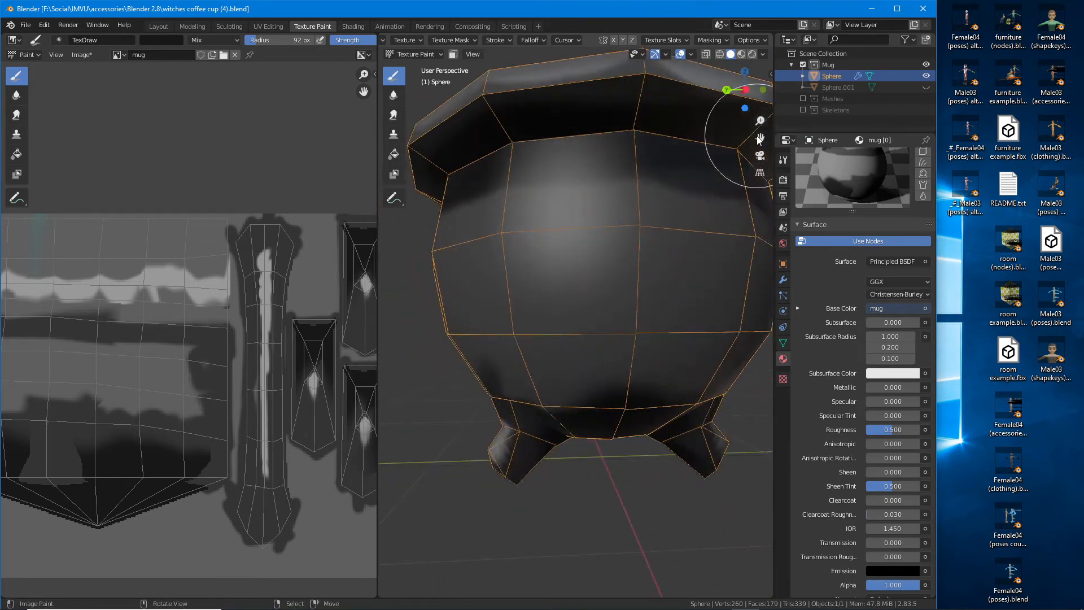
pyautogui.moveTo(738, 141)
pyautogui.mouseDown(button='middle')
pyautogui.moveTo(632, 161)
pyautogui.moveTo(599, 144)
pyautogui.mouseUp(button='middle')
pyautogui.moveTo(555, 105); pyautogui.dragTo(731, 154)
pyautogui.scroll(-5, 731, 154)
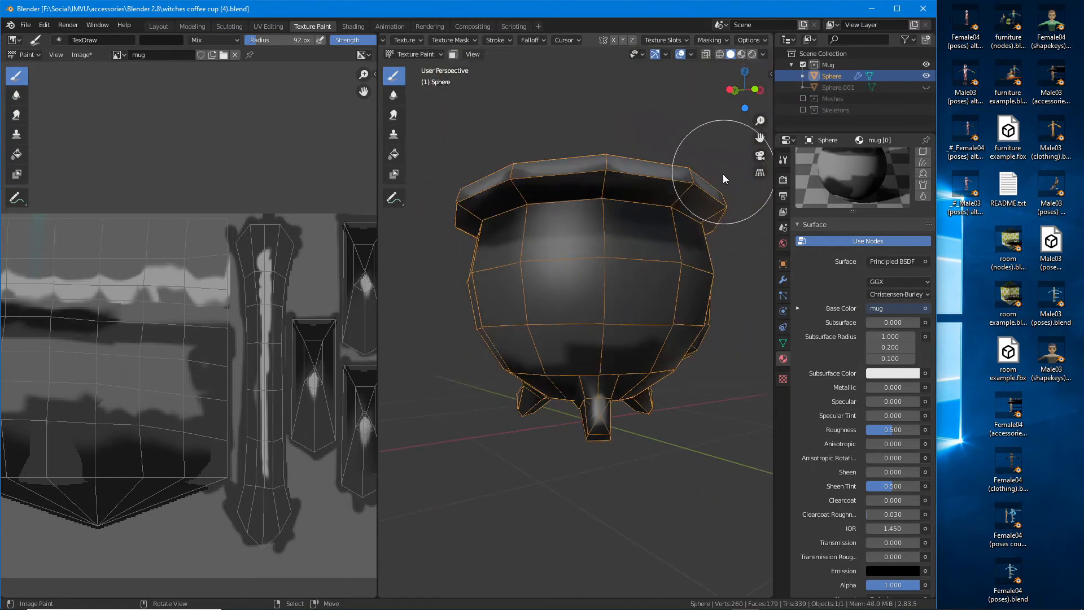
pyautogui.moveTo(722, 173); pyautogui.dragTo(627, 189, button='middle')
pyautogui.scroll(4, 627, 188)
pyautogui.moveTo(550, 148); pyautogui.dragTo(649, 170)
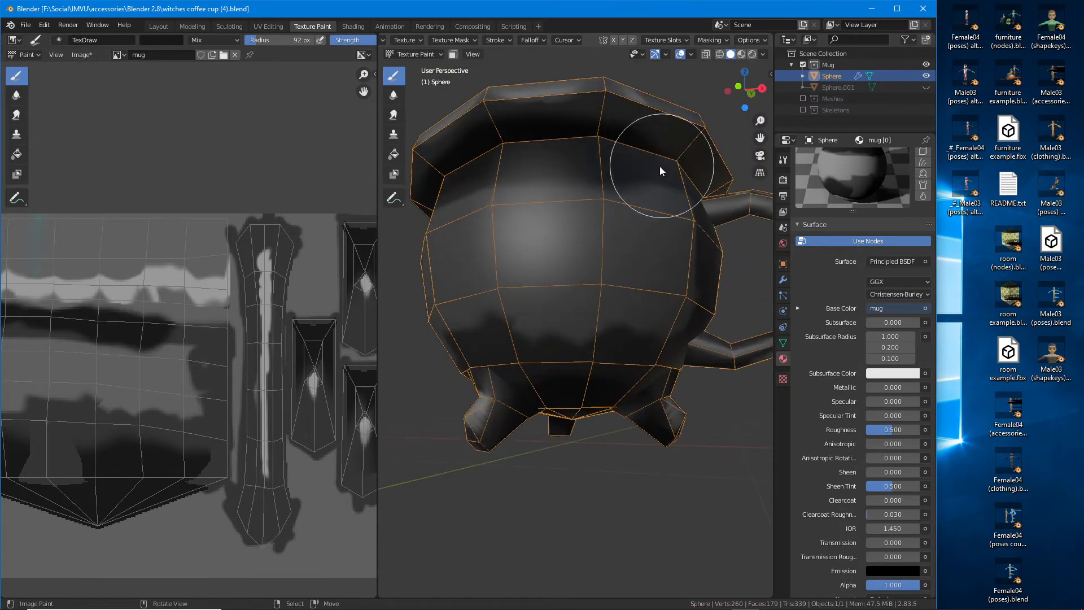
# Step: Continue the near-black shadow band below the rim past the handle's upper attachment
pyautogui.moveTo(649, 169); pyautogui.dragTo(501, 160, button='middle')
pyautogui.moveTo(581, 161)
pyautogui.mouseDown(button='middle')
pyautogui.moveTo(580, 184)
pyautogui.moveTo(593, 182)
pyautogui.mouseUp(button='middle')
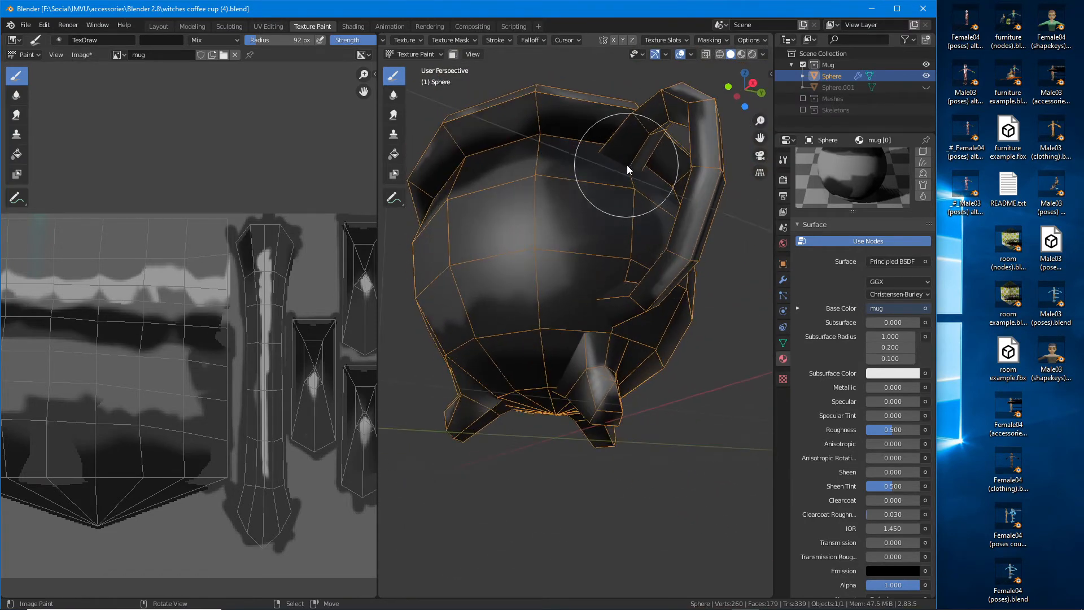
pyautogui.moveTo(627, 165); pyautogui.dragTo(622, 182)
pyautogui.moveTo(622, 182); pyautogui.dragTo(548, 190, button='middle')
pyautogui.moveTo(530, 165); pyautogui.dragTo(609, 173)
pyautogui.moveTo(610, 173); pyautogui.dragTo(528, 165, button='middle')
pyautogui.moveTo(585, 180); pyautogui.dragTo(639, 192)
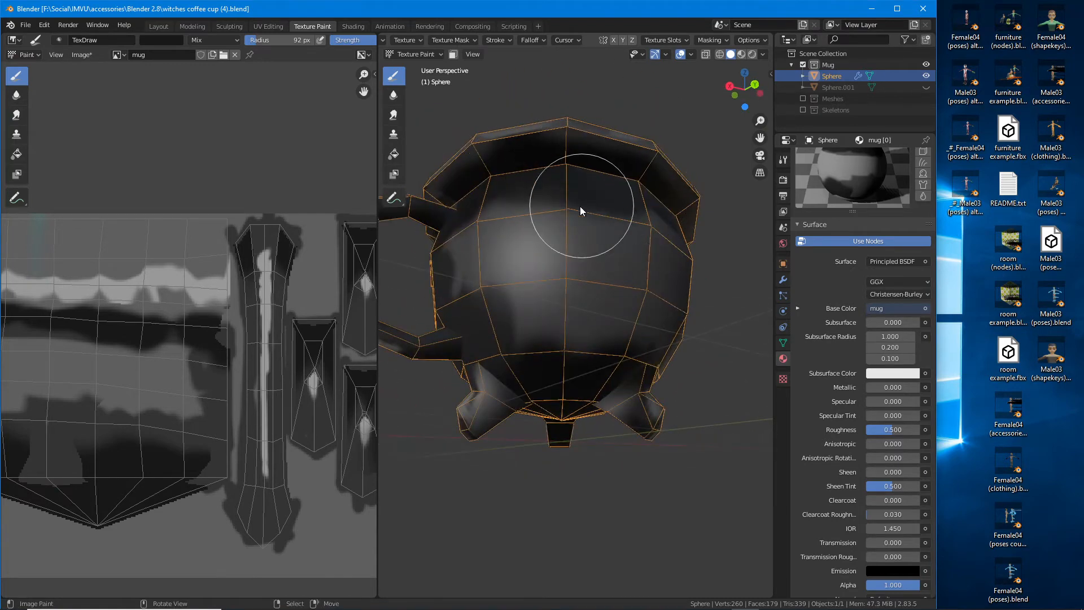
# Step: Extend the near-black shading on the lower body beside the handle, above the legs
pyautogui.moveTo(580, 206)
pyautogui.mouseDown(button='middle')
pyautogui.moveTo(644, 255)
pyautogui.moveTo(649, 282)
pyautogui.mouseUp(button='middle')
pyautogui.moveTo(520, 374)
pyautogui.mouseDown(button='middle')
pyautogui.moveTo(610, 343)
pyautogui.moveTo(589, 302)
pyautogui.moveTo(547, 340)
pyautogui.mouseUp(button='middle')
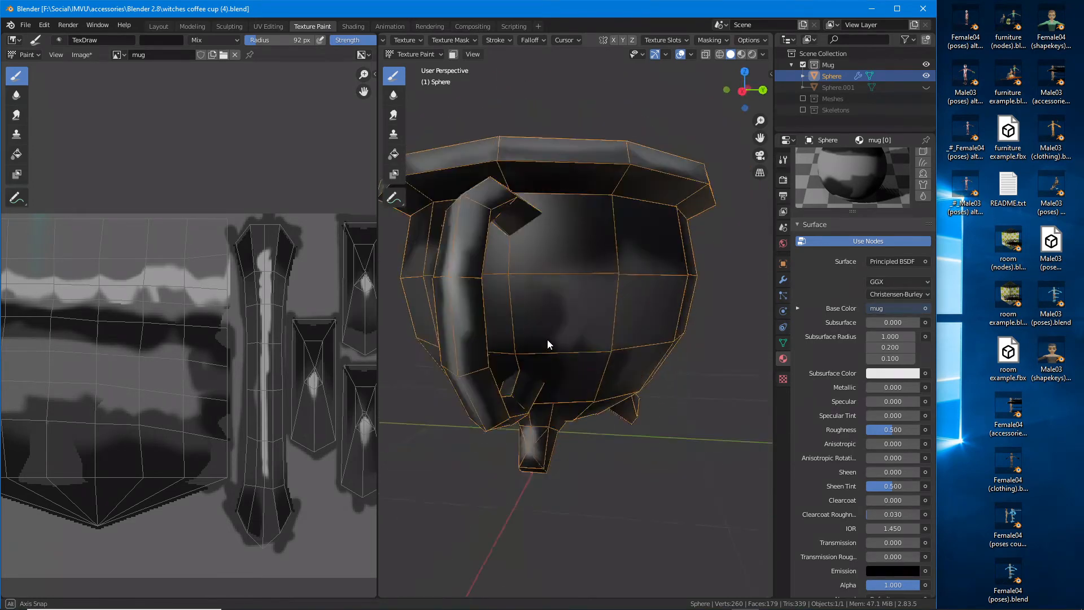
pyautogui.moveTo(558, 356); pyautogui.dragTo(604, 353)
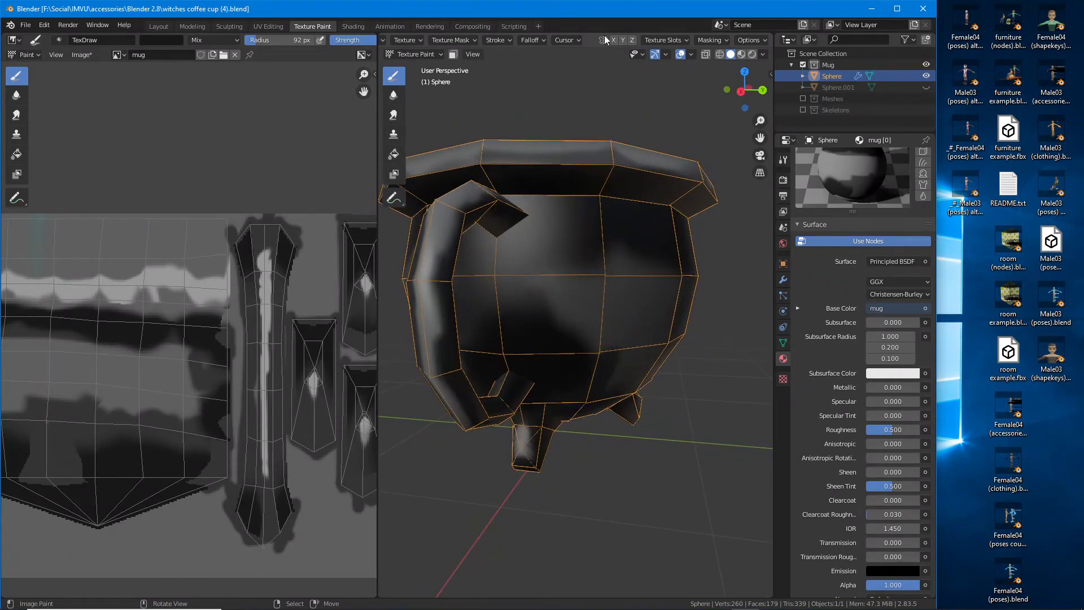
# Step: Switch to the Smear brush and set its strength to 0.437
pyautogui.scroll(5, 465, 45)
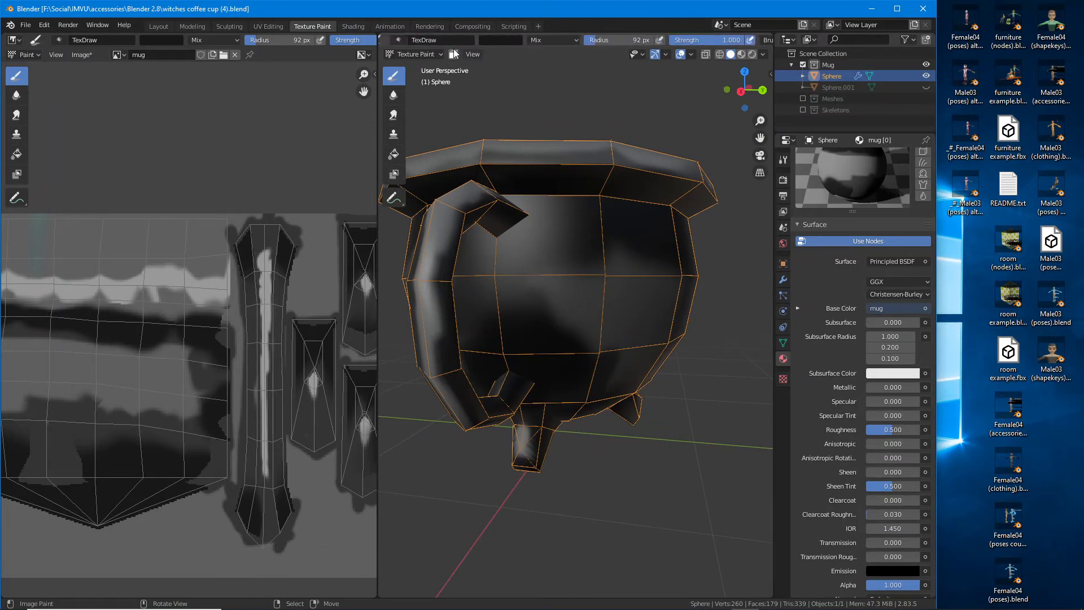
pyautogui.scroll(2, 685, 40)
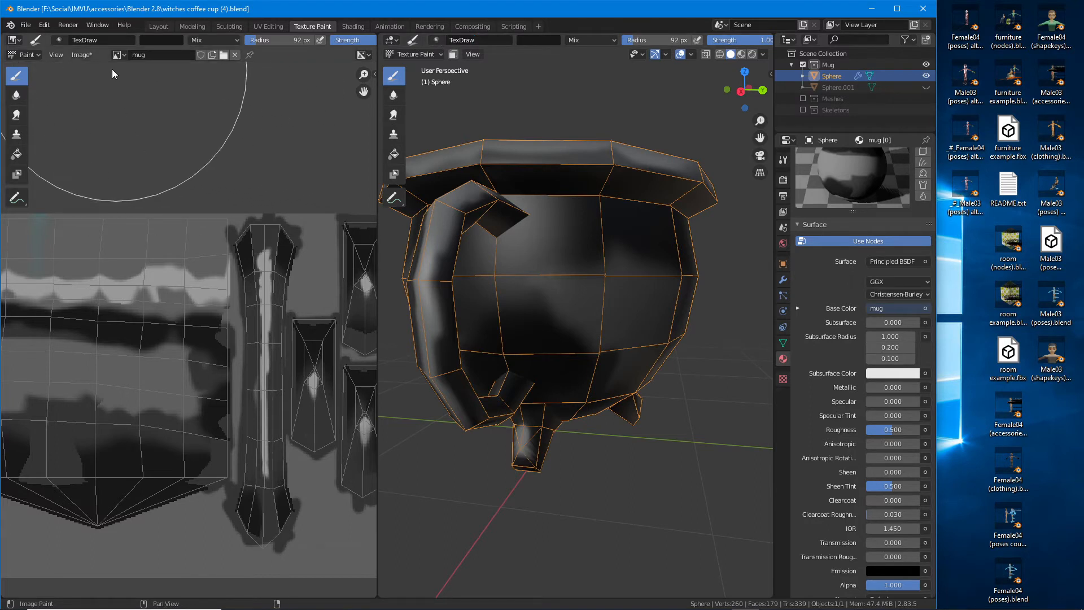
pyautogui.click(17, 114)
pyautogui.moveTo(485, 305)
pyautogui.mouseDown(button='middle')
pyautogui.moveTo(494, 318)
pyautogui.moveTo(473, 289)
pyautogui.moveTo(511, 322)
pyautogui.mouseUp(button='middle')
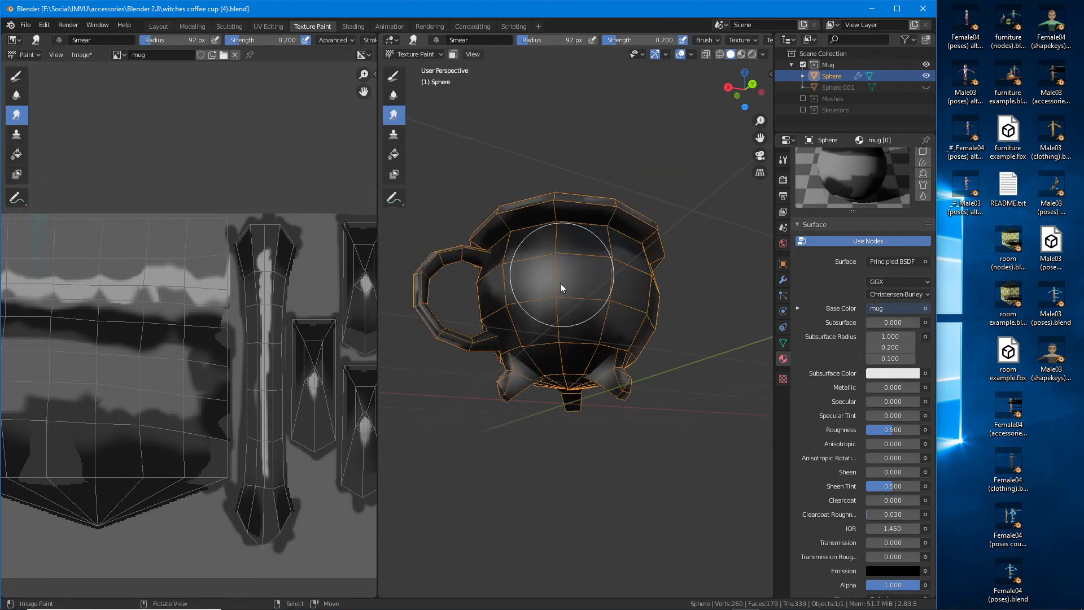
pyautogui.moveTo(646, 39); pyautogui.dragTo(664, 40)
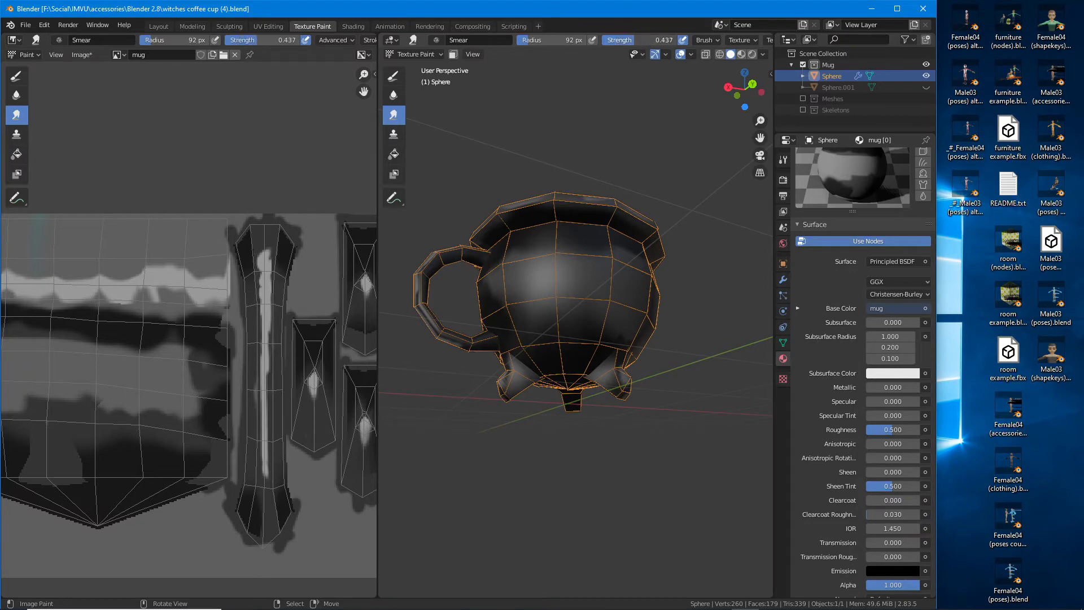
# Step: Smear the lower body shading all around the mug to blend the dark underside into the grey middle
pyautogui.moveTo(545, 316); pyautogui.dragTo(574, 310, button='middle')
pyautogui.moveTo(605, 333)
pyautogui.mouseDown()
pyautogui.moveTo(618, 354)
pyautogui.moveTo(638, 320)
pyautogui.mouseUp()
pyautogui.moveTo(638, 320); pyautogui.dragTo(586, 351, button='middle')
pyautogui.moveTo(626, 337); pyautogui.dragTo(646, 349)
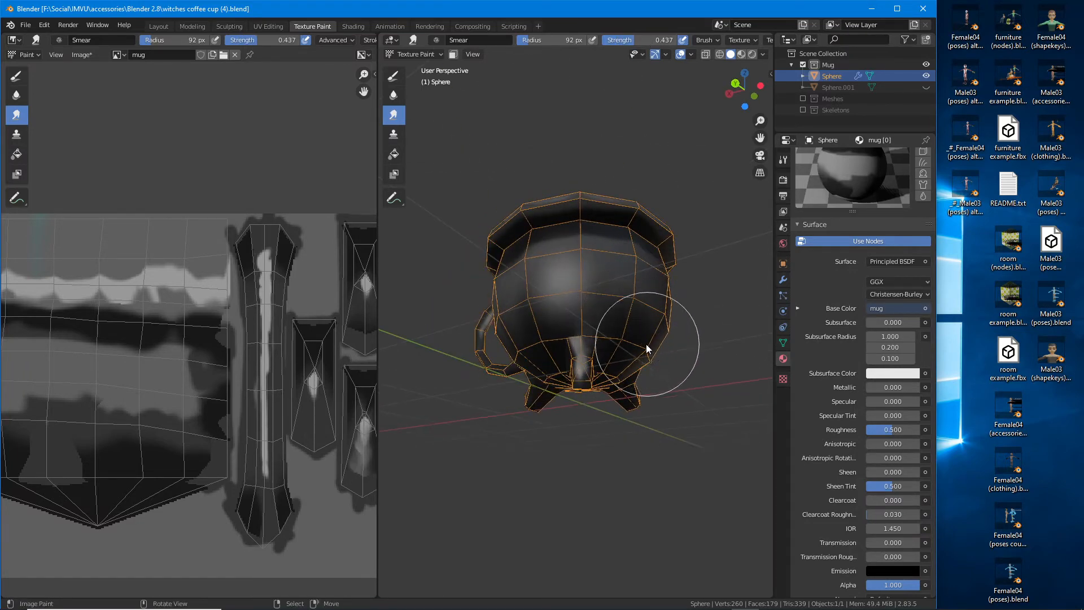
pyautogui.moveTo(646, 348); pyautogui.dragTo(588, 345, button='middle')
pyautogui.moveTo(589, 345)
pyautogui.mouseDown()
pyautogui.moveTo(643, 263)
pyautogui.moveTo(637, 372)
pyautogui.moveTo(644, 344)
pyautogui.mouseUp()
pyautogui.moveTo(645, 339); pyautogui.dragTo(591, 344, button='middle')
pyautogui.moveTo(591, 344)
pyautogui.mouseDown()
pyautogui.moveTo(631, 295)
pyautogui.moveTo(653, 333)
pyautogui.mouseUp()
pyautogui.moveTo(653, 337); pyautogui.dragTo(580, 340, button='middle')
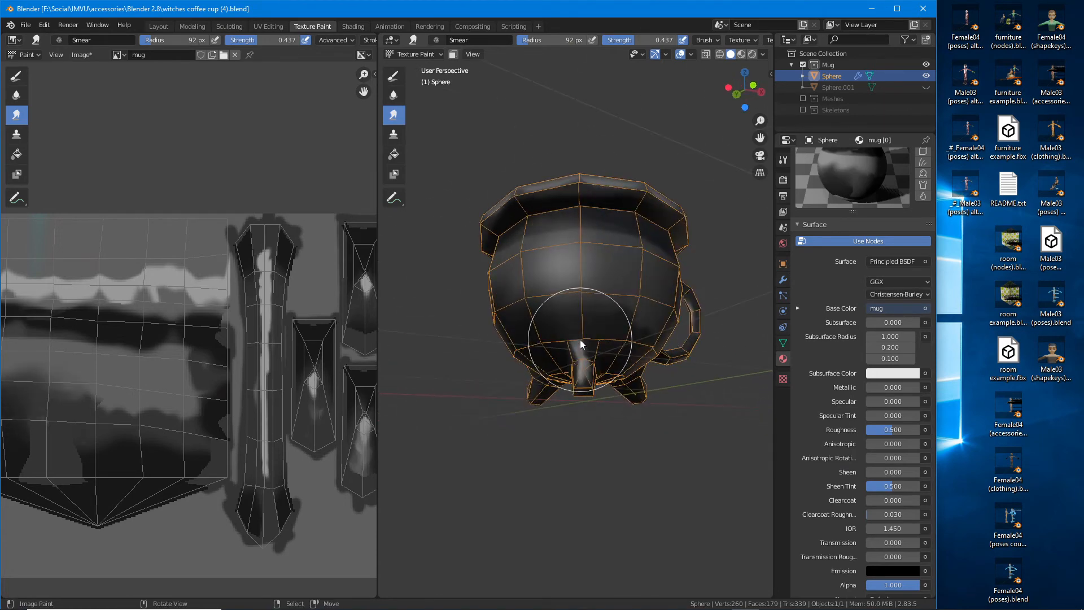
pyautogui.moveTo(580, 339)
pyautogui.mouseDown()
pyautogui.moveTo(623, 273)
pyautogui.moveTo(642, 323)
pyautogui.mouseUp()
pyautogui.moveTo(642, 323); pyautogui.dragTo(591, 346, button='middle')
pyautogui.moveTo(591, 347)
pyautogui.mouseDown()
pyautogui.moveTo(621, 334)
pyautogui.moveTo(646, 292)
pyautogui.mouseUp()
pyautogui.moveTo(645, 292)
pyautogui.mouseDown(button='middle')
pyautogui.moveTo(575, 317)
pyautogui.moveTo(584, 259)
pyautogui.moveTo(509, 269)
pyautogui.moveTo(570, 331)
pyautogui.mouseUp(button='middle')
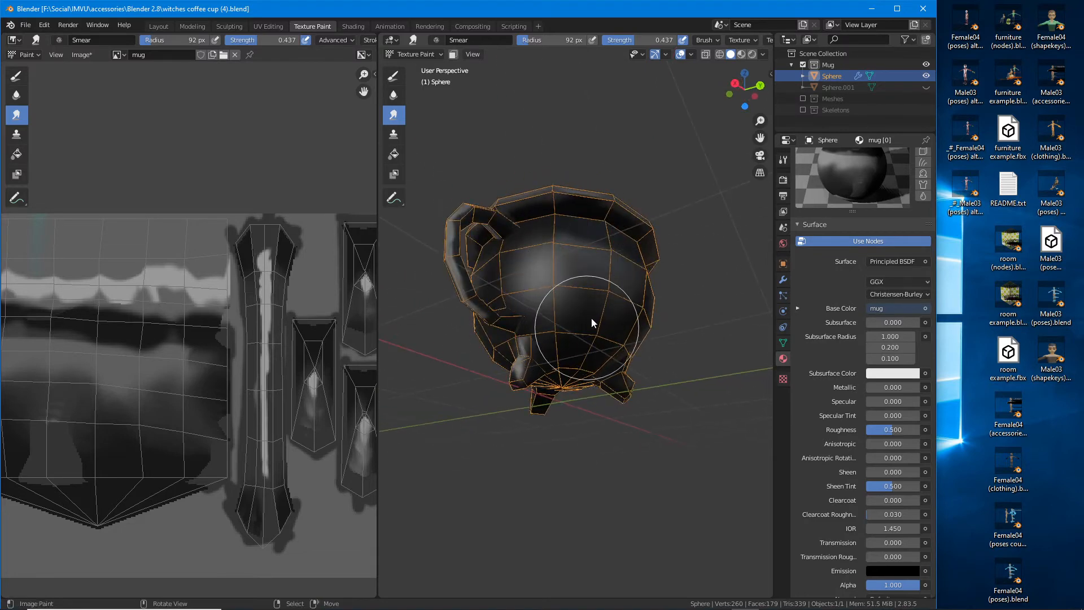
pyautogui.moveTo(157, 400); pyautogui.dragTo(296, 371, button='middle')
pyautogui.moveTo(203, 370); pyautogui.dragTo(225, 370, button='middle')
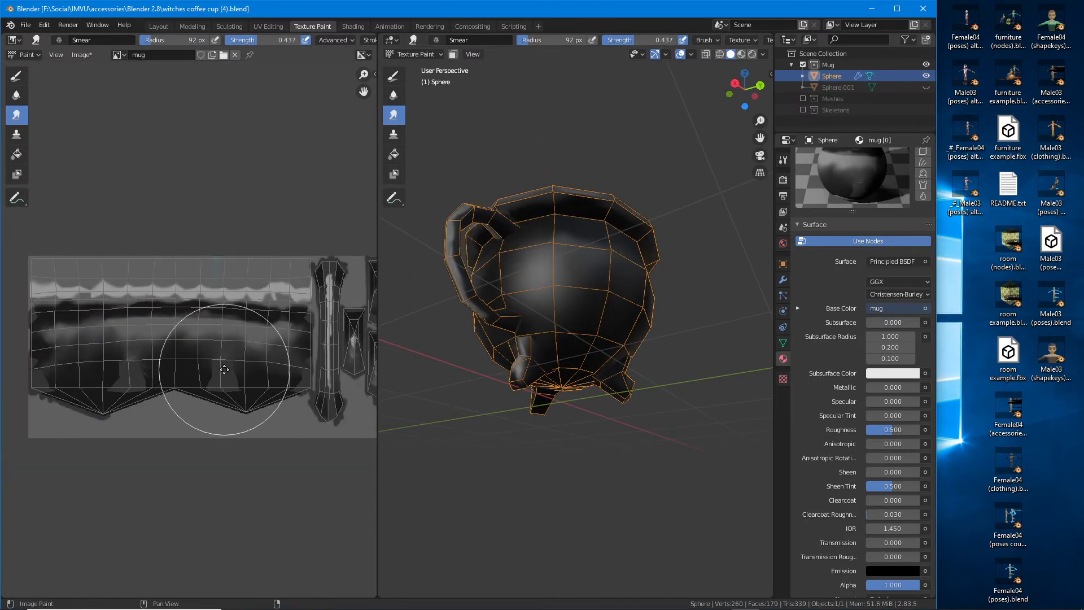
# Step: Smear the shadow band below the rim down into the body on the handle side and the adjoining side
pyautogui.moveTo(587, 340); pyautogui.dragTo(544, 345, button='middle')
pyautogui.moveTo(586, 281); pyautogui.dragTo(614, 282)
pyautogui.moveTo(614, 282); pyautogui.dragTo(582, 287, button='middle')
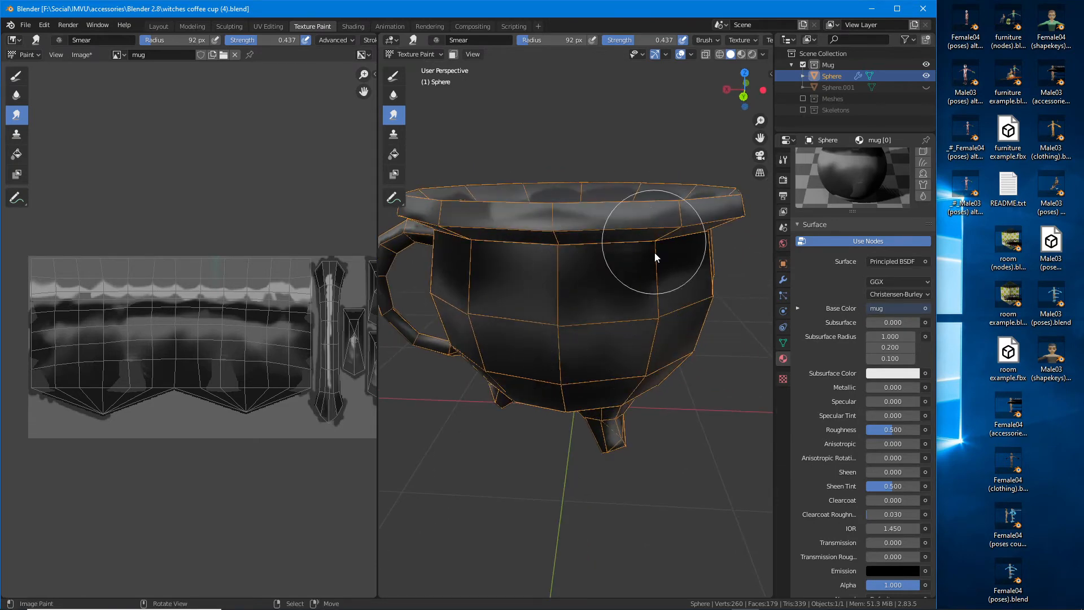
pyautogui.moveTo(655, 253); pyautogui.dragTo(692, 358)
pyautogui.moveTo(516, 265); pyautogui.dragTo(515, 361)
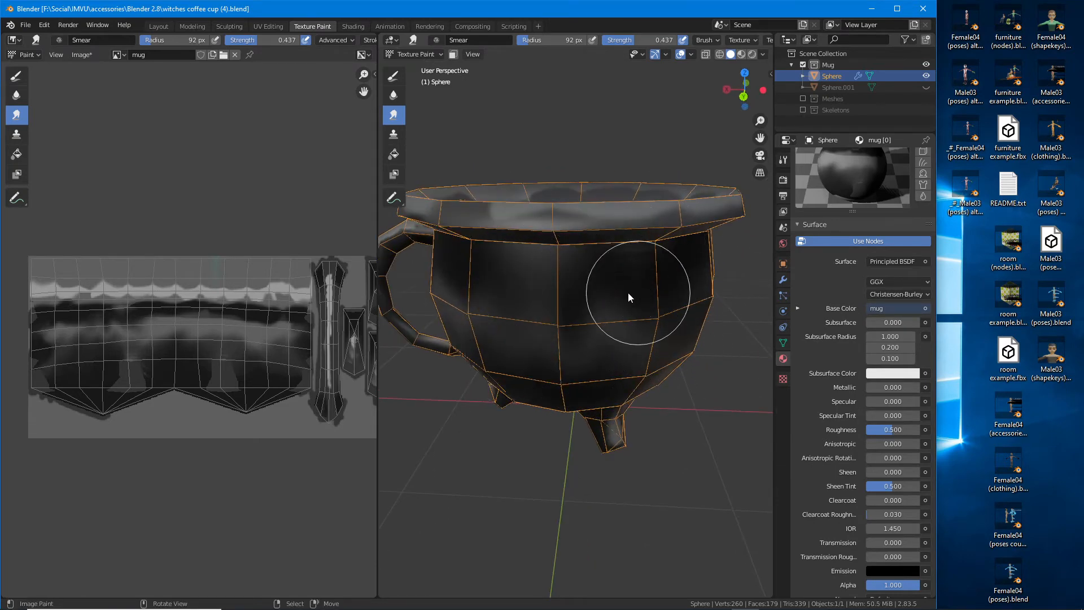
pyautogui.moveTo(628, 293); pyautogui.dragTo(564, 266, button='middle')
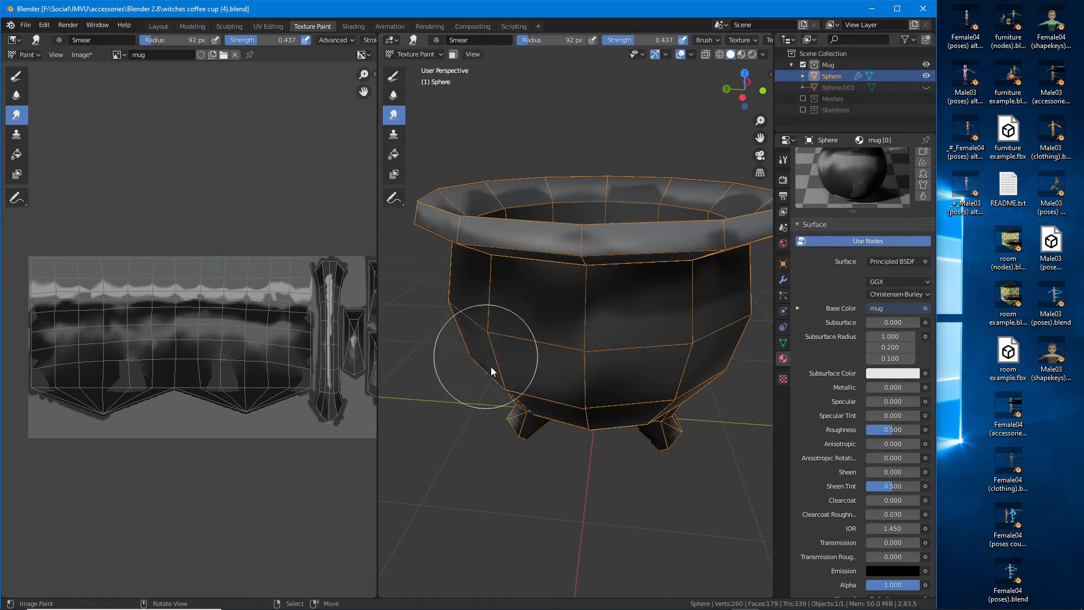
pyautogui.moveTo(653, 310); pyautogui.dragTo(629, 399)
pyautogui.moveTo(621, 344)
pyautogui.mouseDown()
pyautogui.moveTo(588, 364)
pyautogui.moveTo(601, 388)
pyautogui.mouseUp()
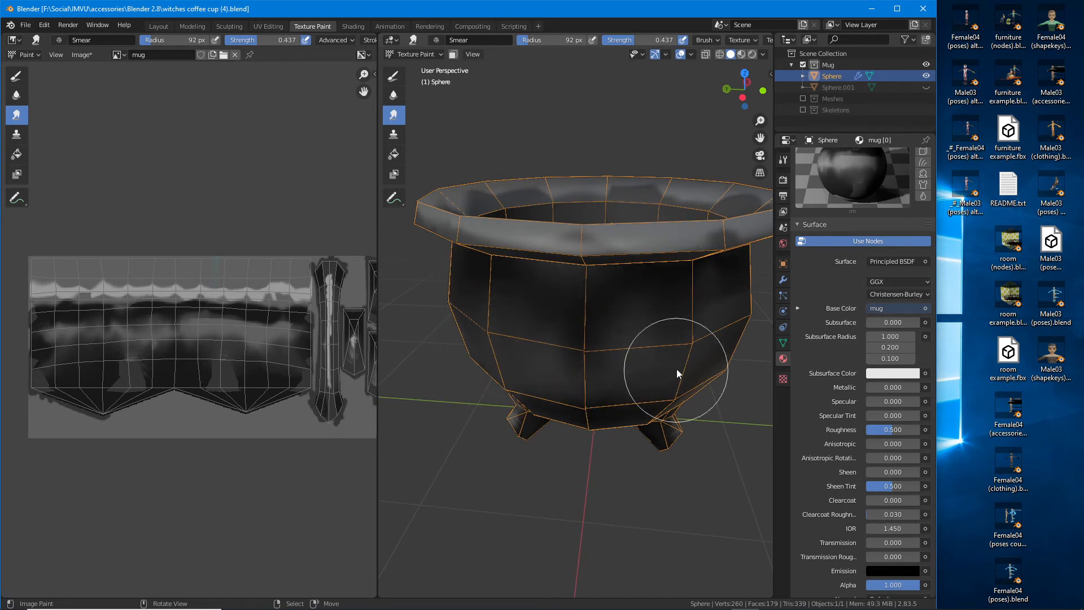
# Step: Blend the body shading on the mug's remaining sides with downward smear strokes from the rim shadow toward the legs
pyautogui.moveTo(649, 367)
pyautogui.mouseDown(button='middle')
pyautogui.moveTo(660, 285)
pyautogui.moveTo(588, 253)
pyautogui.mouseUp(button='middle')
pyautogui.moveTo(605, 265); pyautogui.dragTo(582, 437)
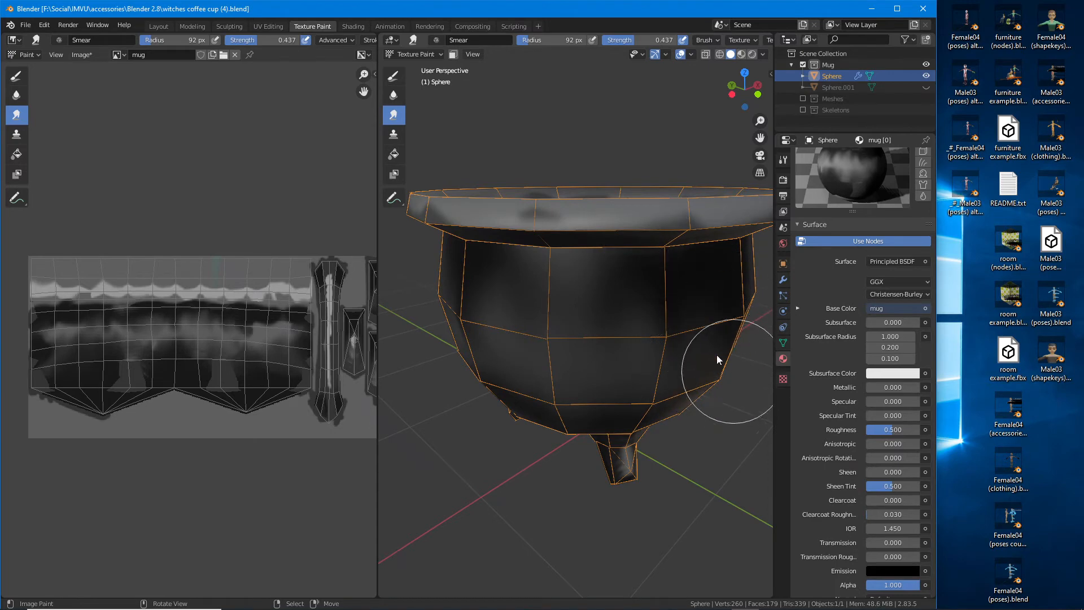
pyautogui.moveTo(716, 355)
pyautogui.mouseDown(button='middle')
pyautogui.moveTo(619, 319)
pyautogui.moveTo(621, 399)
pyautogui.mouseUp(button='middle')
pyautogui.moveTo(690, 235)
pyautogui.mouseDown()
pyautogui.moveTo(649, 353)
pyautogui.moveTo(669, 423)
pyautogui.mouseUp()
pyautogui.moveTo(690, 351)
pyautogui.mouseDown(button='middle')
pyautogui.moveTo(638, 333)
pyautogui.moveTo(629, 268)
pyautogui.mouseUp(button='middle')
pyautogui.moveTo(607, 298); pyautogui.dragTo(611, 384)
pyautogui.moveTo(665, 204); pyautogui.dragTo(661, 374)
pyautogui.moveTo(643, 215); pyautogui.dragTo(622, 337)
pyautogui.moveTo(602, 229); pyautogui.dragTo(595, 398)
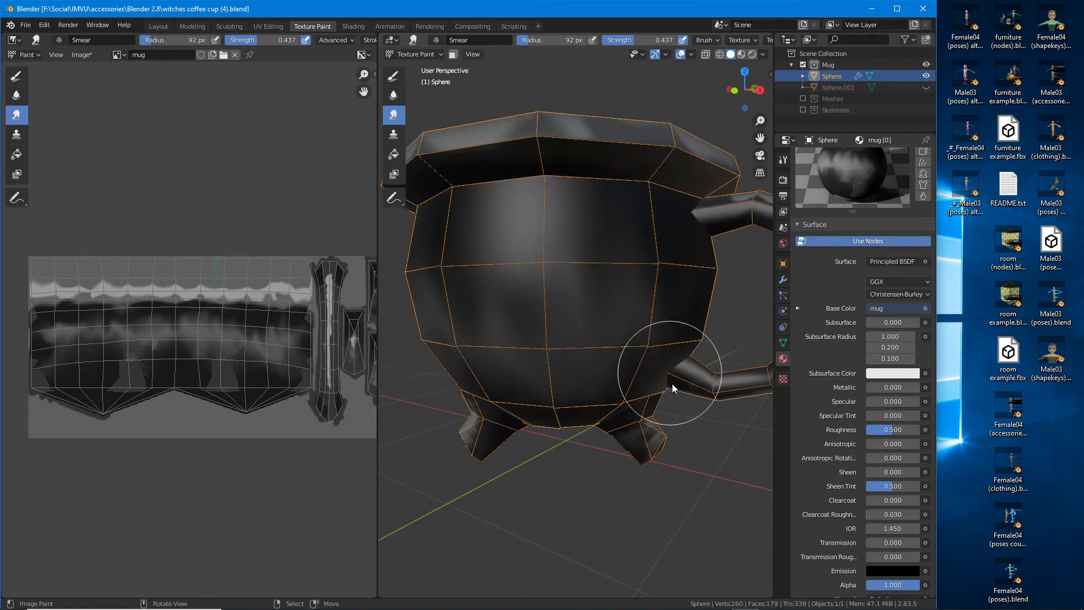
# Step: Smear the grey shading around the top and inner edge of the mug's rim into a soft gradient
pyautogui.moveTo(687, 339); pyautogui.dragTo(619, 327, button='middle')
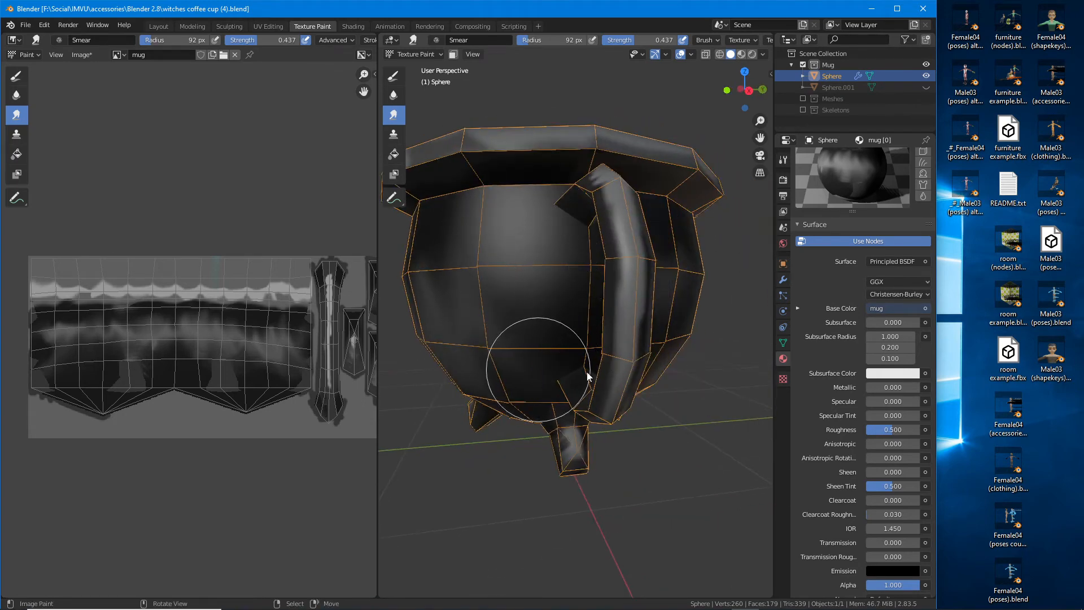
pyautogui.moveTo(587, 371); pyautogui.dragTo(557, 359, button='middle')
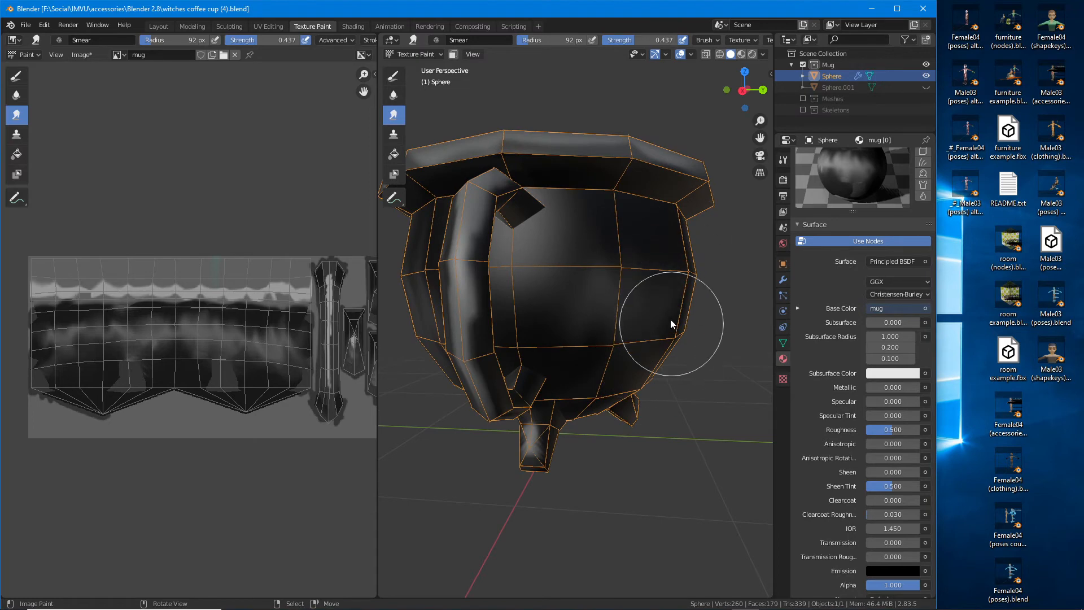
pyautogui.moveTo(669, 320); pyautogui.dragTo(615, 340, button='middle')
pyautogui.moveTo(560, 425); pyautogui.dragTo(511, 415)
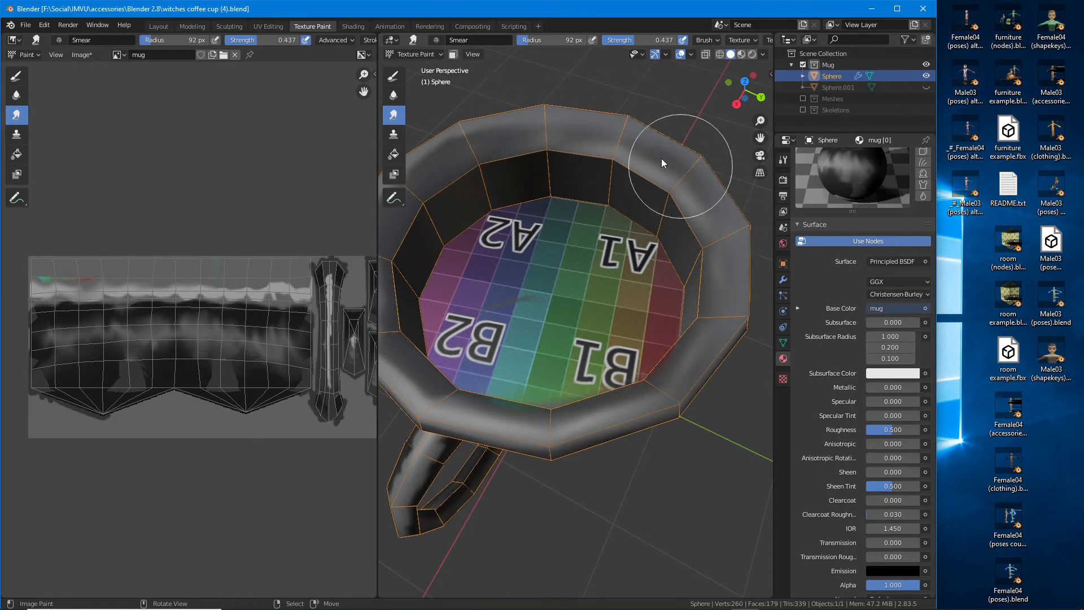
pyautogui.moveTo(632, 164)
pyautogui.mouseDown(button='middle')
pyautogui.moveTo(632, 205)
pyautogui.moveTo(679, 257)
pyautogui.mouseUp(button='middle')
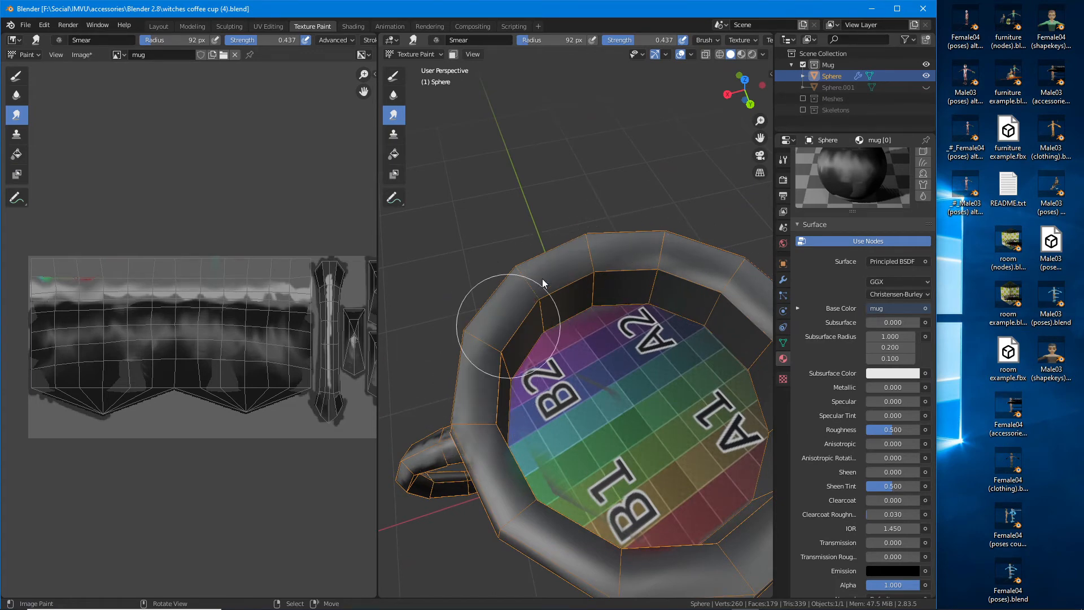
pyautogui.moveTo(542, 279)
pyautogui.mouseDown(button='middle')
pyautogui.moveTo(652, 523)
pyautogui.moveTo(522, 515)
pyautogui.moveTo(690, 382)
pyautogui.moveTo(687, 336)
pyautogui.mouseUp(button='middle')
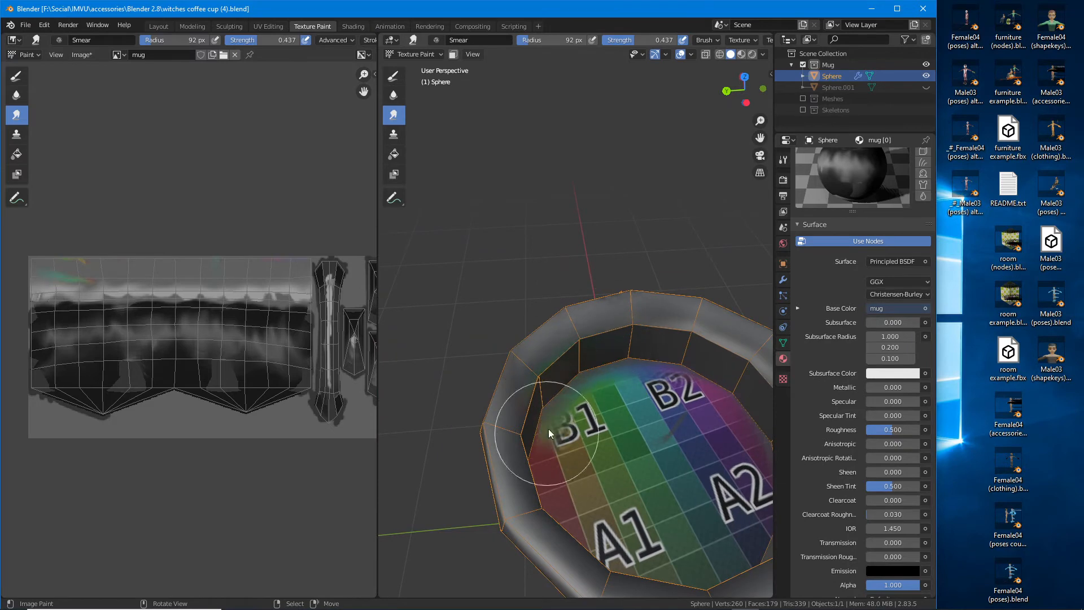
pyautogui.moveTo(547, 428)
pyautogui.mouseDown()
pyautogui.moveTo(538, 414)
pyautogui.moveTo(549, 418)
pyautogui.mouseUp()
pyautogui.moveTo(548, 418)
pyautogui.mouseDown(button='middle')
pyautogui.moveTo(620, 361)
pyautogui.moveTo(675, 375)
pyautogui.moveTo(606, 341)
pyautogui.mouseUp(button='middle')
pyautogui.moveTo(613, 428); pyautogui.dragTo(496, 413, button='middle')
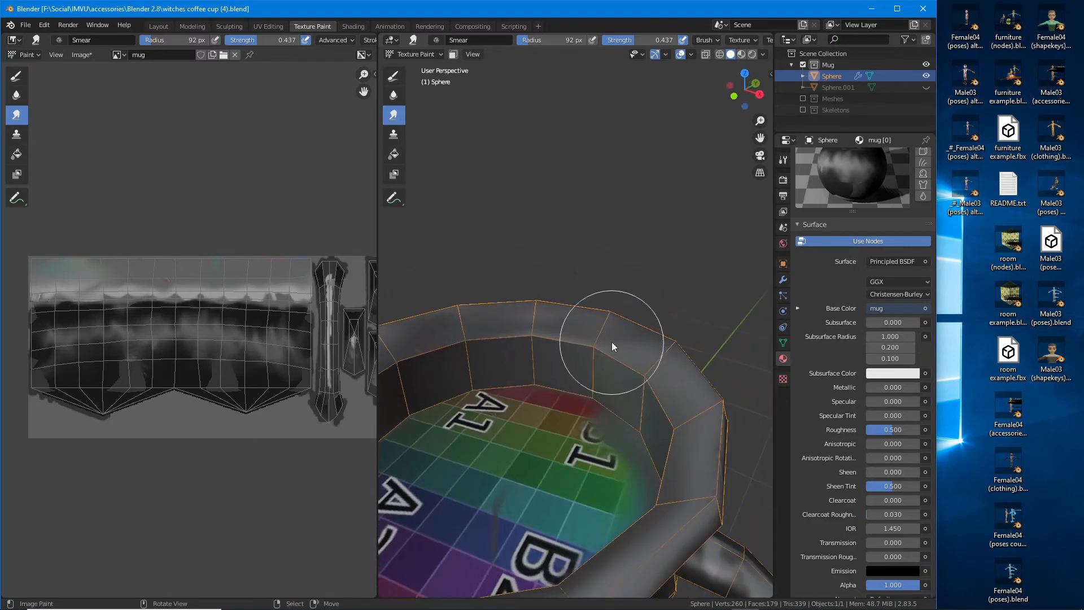
# Step: Smear the light highlight along the rim's outer edge all the way around the mug
pyautogui.scroll(-2, 617, 468)
pyautogui.moveTo(626, 440)
pyautogui.keyDown('shift'); pyautogui.mouseDown(button='middle')
pyautogui.moveTo(643, 414)
pyautogui.moveTo(580, 459)
pyautogui.mouseUp(button='middle'); pyautogui.keyUp('shift')
pyautogui.moveTo(623, 459); pyautogui.dragTo(665, 435)
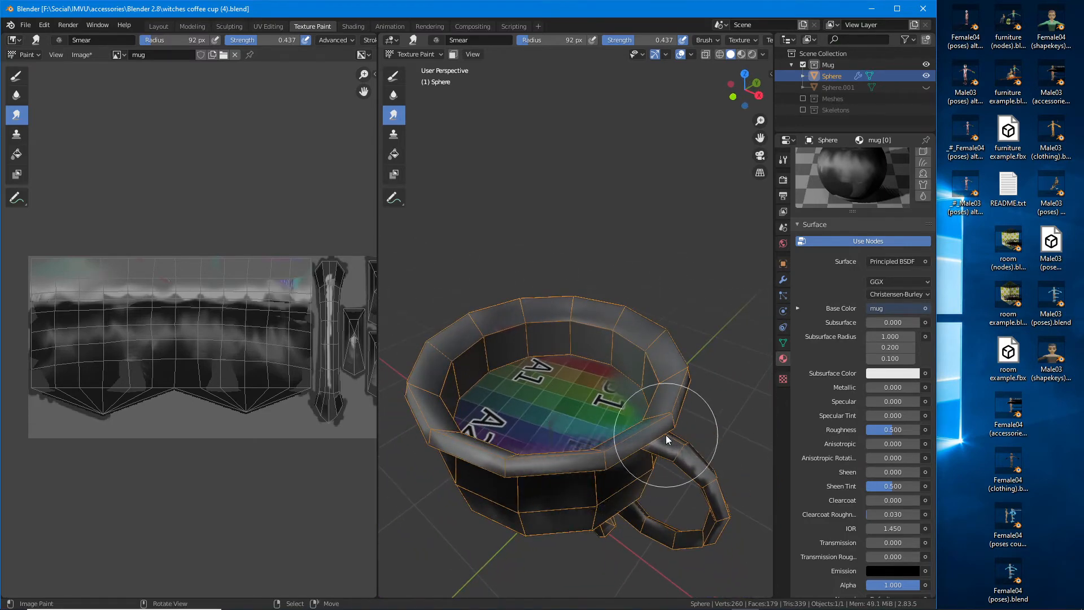
pyautogui.moveTo(666, 435)
pyautogui.mouseDown(button='middle')
pyautogui.moveTo(572, 452)
pyautogui.moveTo(501, 436)
pyautogui.moveTo(645, 411)
pyautogui.moveTo(593, 417)
pyautogui.mouseUp(button='middle')
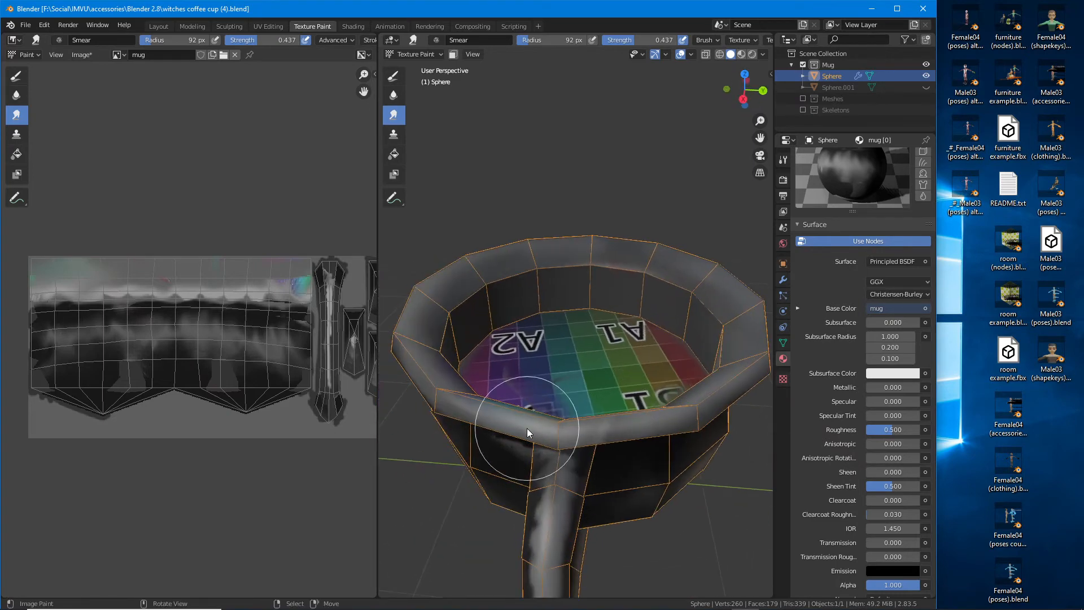
pyautogui.moveTo(706, 407)
pyautogui.mouseDown(button='middle')
pyautogui.moveTo(644, 416)
pyautogui.moveTo(641, 425)
pyautogui.moveTo(501, 416)
pyautogui.mouseUp(button='middle')
pyautogui.moveTo(648, 404)
pyautogui.mouseDown(button='middle')
pyautogui.moveTo(557, 412)
pyautogui.moveTo(595, 395)
pyautogui.moveTo(528, 381)
pyautogui.mouseUp(button='middle')
pyautogui.moveTo(646, 378); pyautogui.dragTo(524, 381, button='middle')
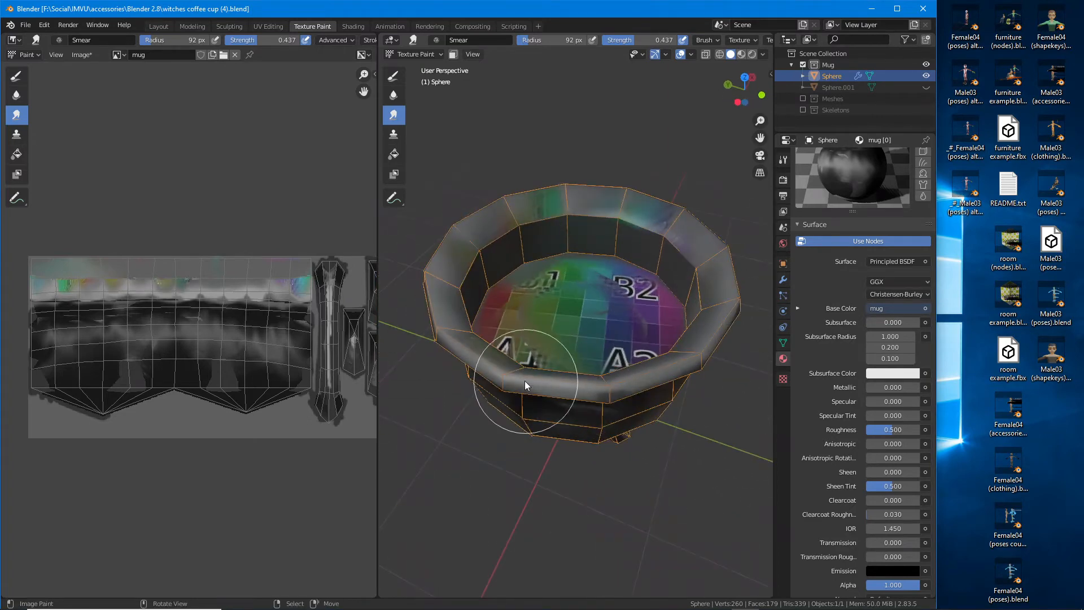
pyautogui.moveTo(678, 378); pyautogui.dragTo(588, 392, button='middle')
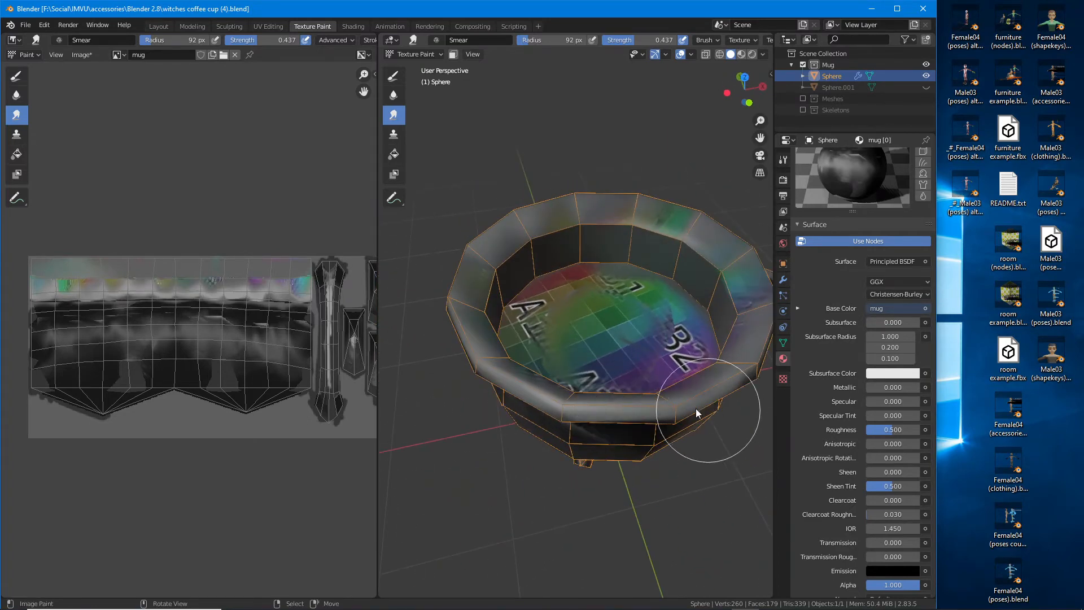
pyautogui.moveTo(696, 408); pyautogui.dragTo(556, 421, button='middle')
pyautogui.moveTo(724, 415)
pyautogui.mouseDown(button='middle')
pyautogui.moveTo(674, 413)
pyautogui.moveTo(692, 435)
pyautogui.moveTo(704, 426)
pyautogui.moveTo(590, 440)
pyautogui.mouseUp(button='middle')
pyautogui.moveTo(698, 377)
pyautogui.mouseDown(button='middle')
pyautogui.moveTo(675, 397)
pyautogui.moveTo(680, 344)
pyautogui.mouseUp(button='middle')
# Step: Smear the coloured test grid on the coffee surface inside the mug until its pattern blurs together
pyautogui.moveTo(566, 303)
pyautogui.mouseDown()
pyautogui.moveTo(632, 330)
pyautogui.moveTo(502, 354)
pyautogui.moveTo(535, 247)
pyautogui.moveTo(621, 358)
pyautogui.moveTo(455, 334)
pyautogui.moveTo(605, 262)
pyautogui.moveTo(481, 345)
pyautogui.moveTo(536, 271)
pyautogui.moveTo(565, 320)
pyautogui.moveTo(544, 302)
pyautogui.moveTo(598, 299)
pyautogui.moveTo(639, 367)
pyautogui.mouseUp()
pyautogui.moveTo(638, 367); pyautogui.dragTo(723, 313, button='middle')
pyautogui.moveTo(617, 360); pyautogui.dragTo(622, 431, button='middle')
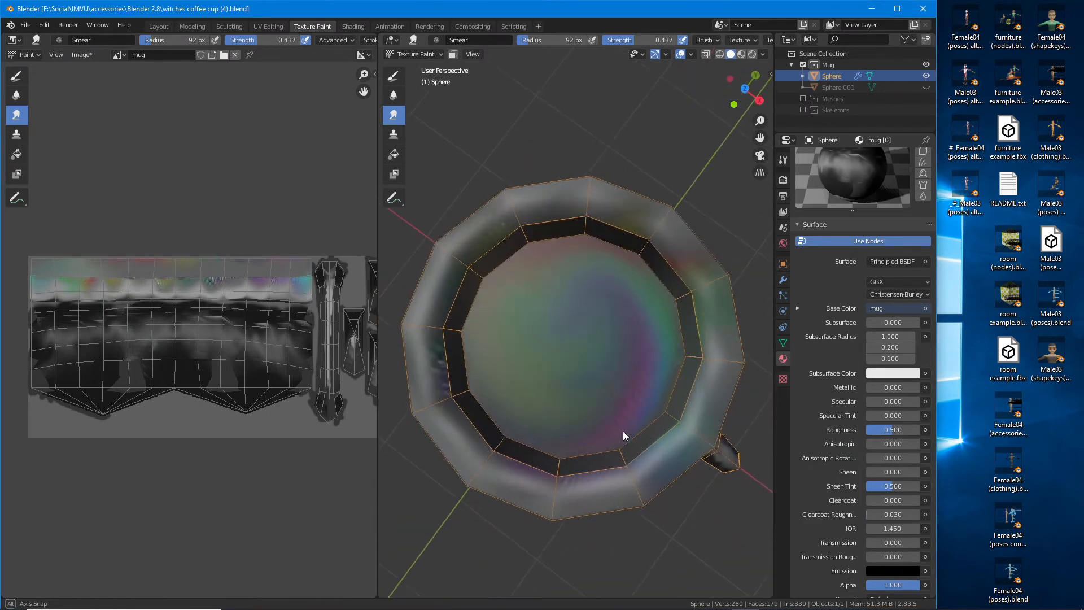
# Step: Paint dark grey with the Draw brush around the outer edge of the coffee surface, covering its coloured test pattern
pyautogui.scroll(2, 622, 431)
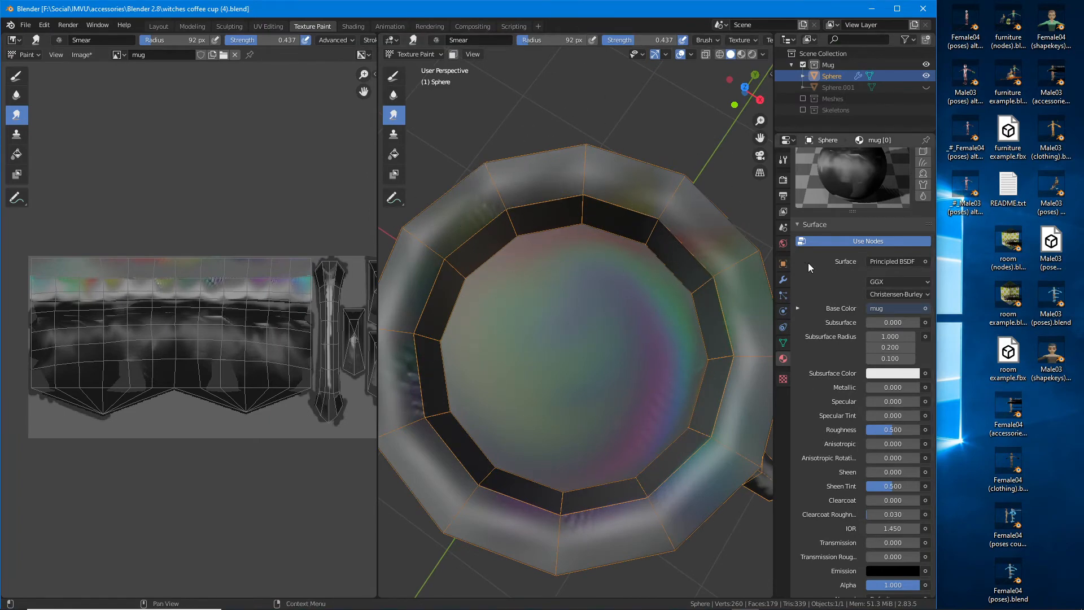
pyautogui.click(782, 160)
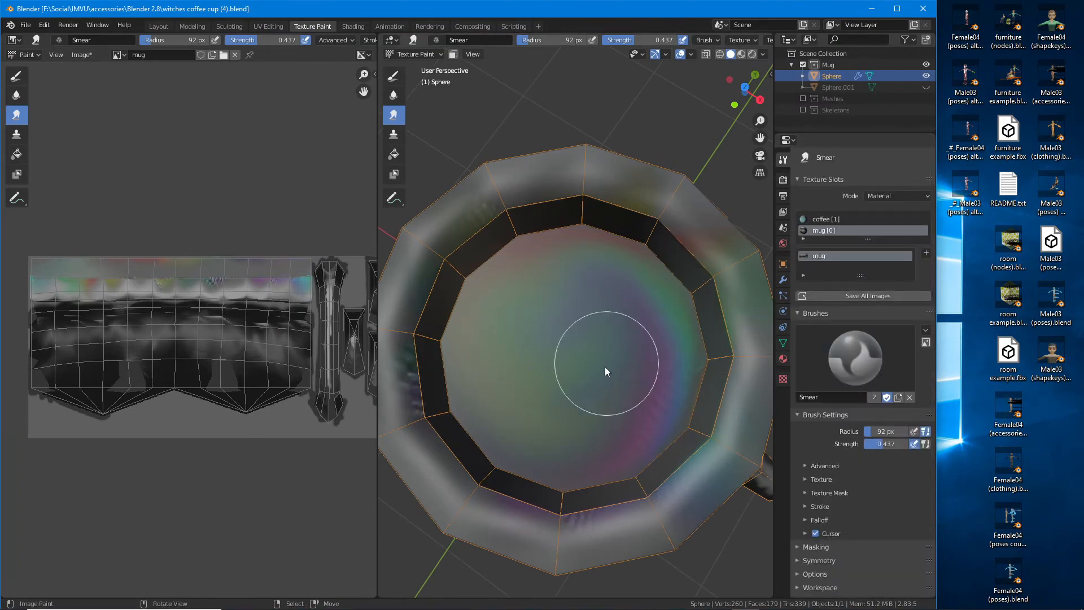
pyautogui.moveTo(605, 367); pyautogui.dragTo(617, 317, button='middle')
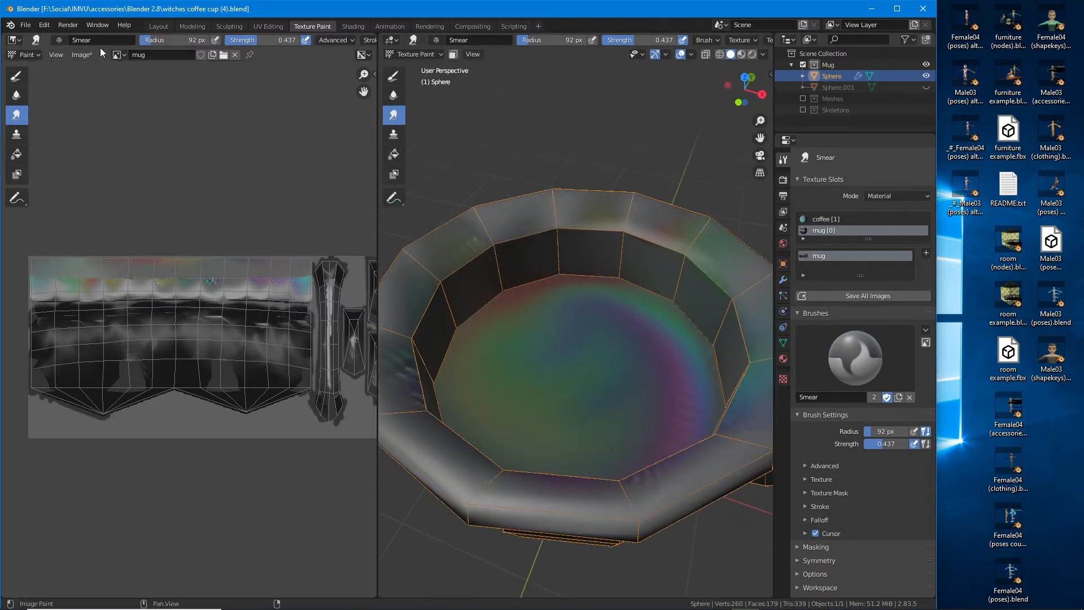
pyautogui.click(16, 77)
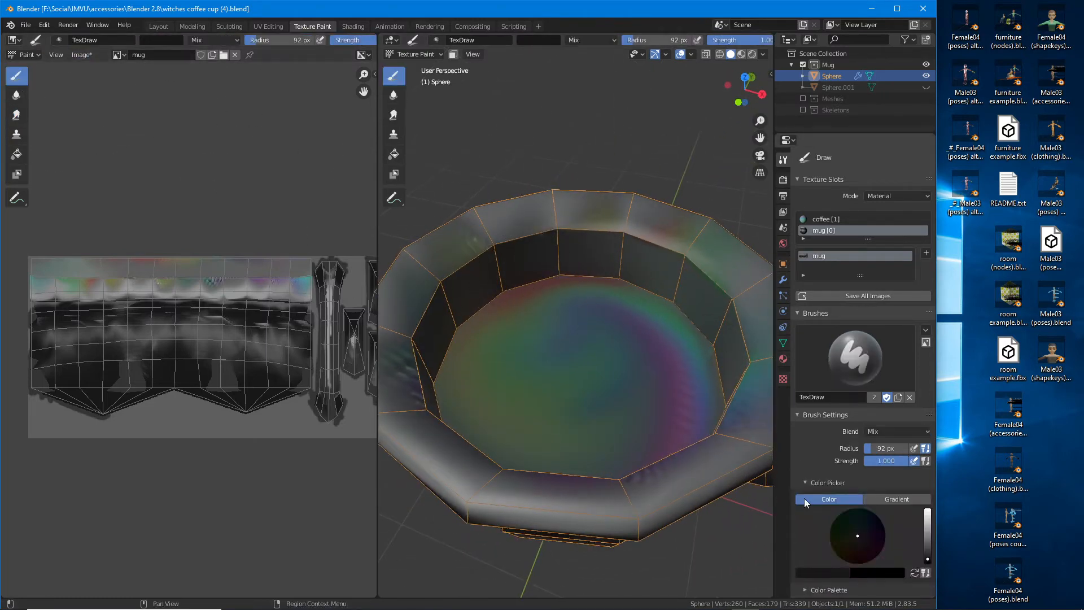
pyautogui.moveTo(926, 554); pyautogui.dragTo(927, 549)
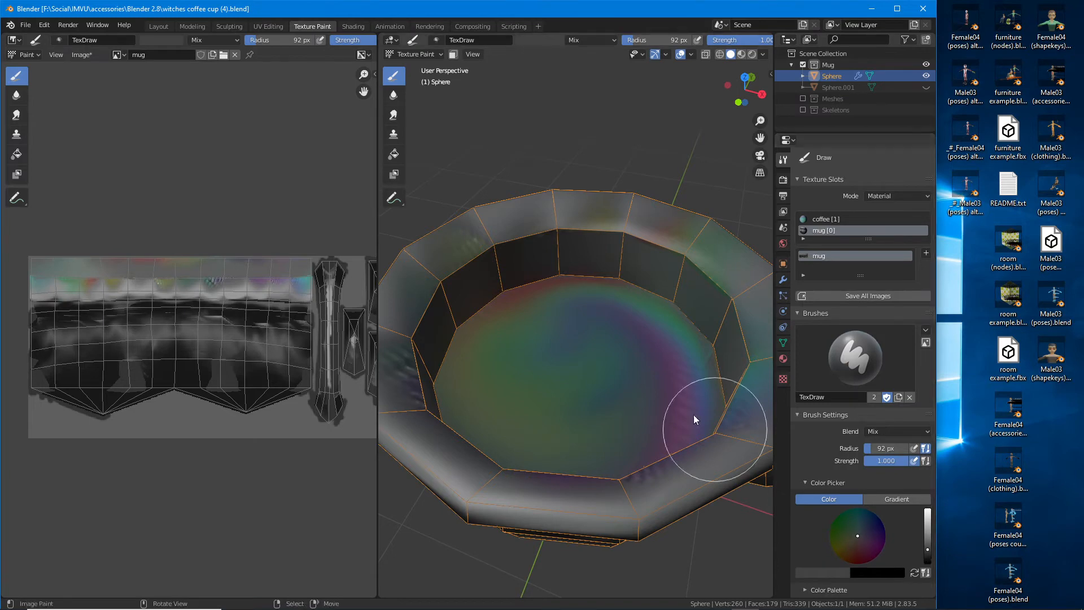
pyautogui.moveTo(604, 275); pyautogui.dragTo(699, 355)
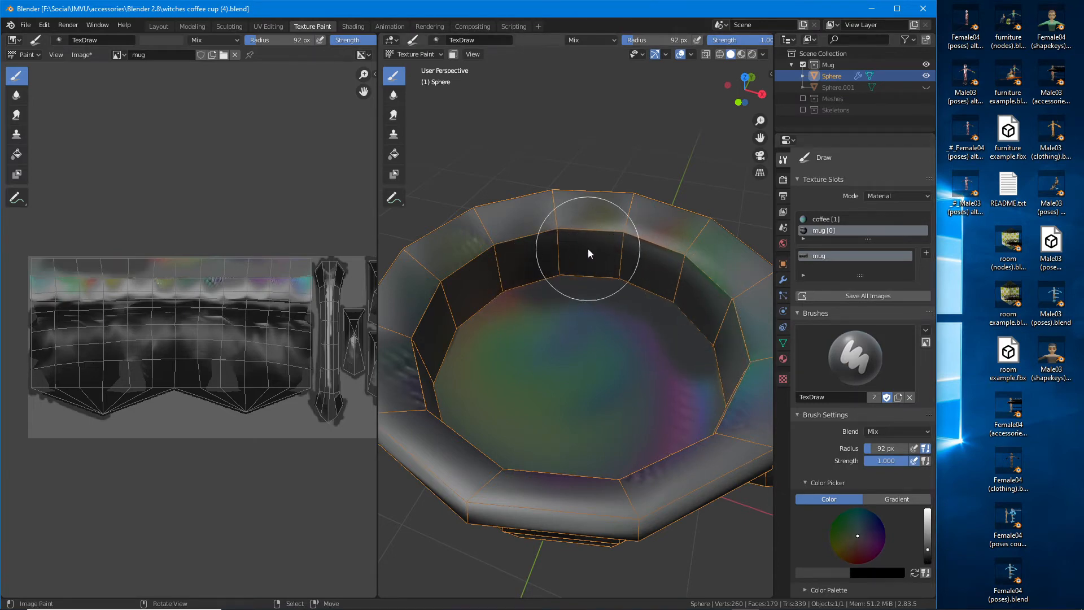
pyautogui.moveTo(614, 299); pyautogui.dragTo(515, 304, button='middle')
pyautogui.moveTo(614, 280)
pyautogui.mouseDown()
pyautogui.moveTo(492, 278)
pyautogui.moveTo(445, 321)
pyautogui.mouseUp()
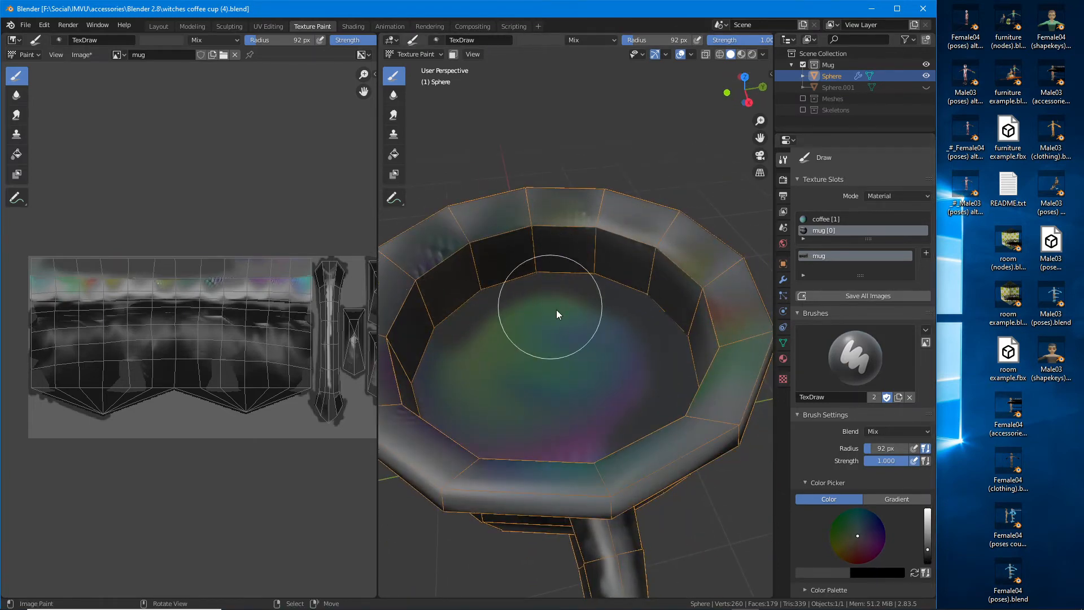
pyautogui.moveTo(677, 215)
pyautogui.mouseDown(button='middle')
pyautogui.moveTo(556, 239)
pyautogui.moveTo(605, 290)
pyautogui.mouseUp(button='middle')
pyautogui.moveTo(604, 293)
pyautogui.mouseDown()
pyautogui.moveTo(537, 291)
pyautogui.moveTo(496, 361)
pyautogui.mouseUp()
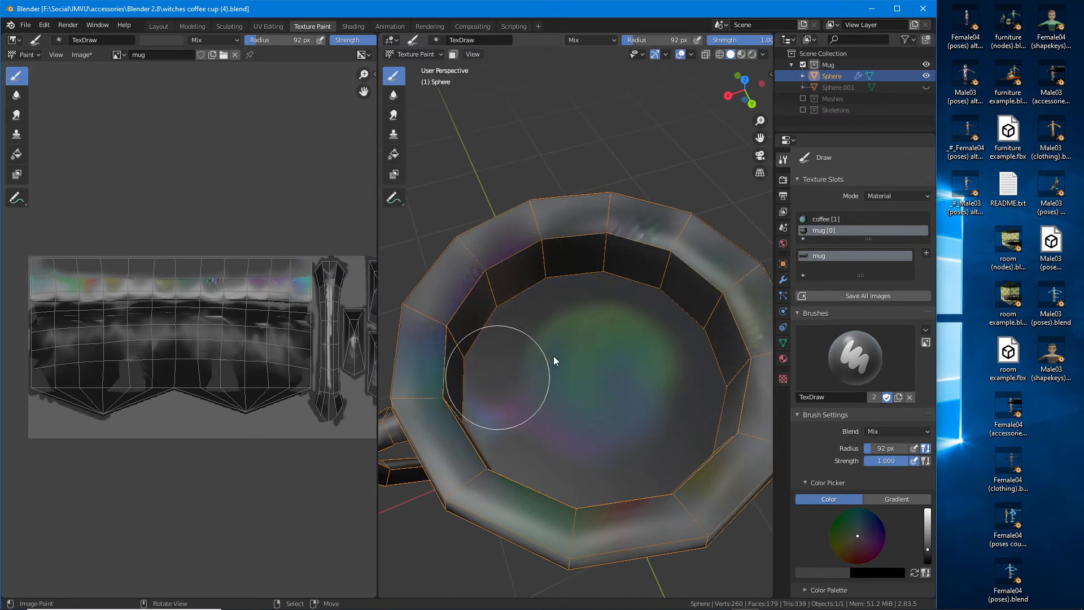
pyautogui.moveTo(497, 362); pyautogui.dragTo(446, 310, button='middle')
pyautogui.moveTo(568, 293)
pyautogui.mouseDown()
pyautogui.moveTo(581, 290)
pyautogui.moveTo(595, 309)
pyautogui.mouseUp()
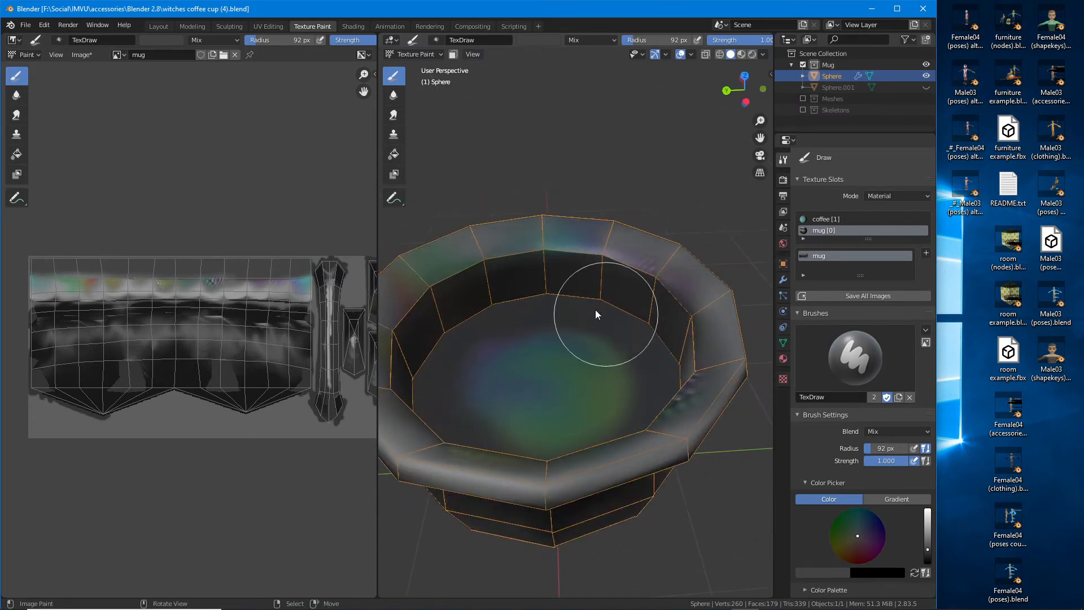
# Step: Paint the same dark grey around the inner slope of the mug's rim to cover the coloured patches
pyautogui.moveTo(595, 310); pyautogui.dragTo(672, 306, button='middle')
pyautogui.moveTo(562, 249)
pyautogui.mouseDown()
pyautogui.moveTo(689, 290)
pyautogui.moveTo(697, 304)
pyautogui.mouseUp()
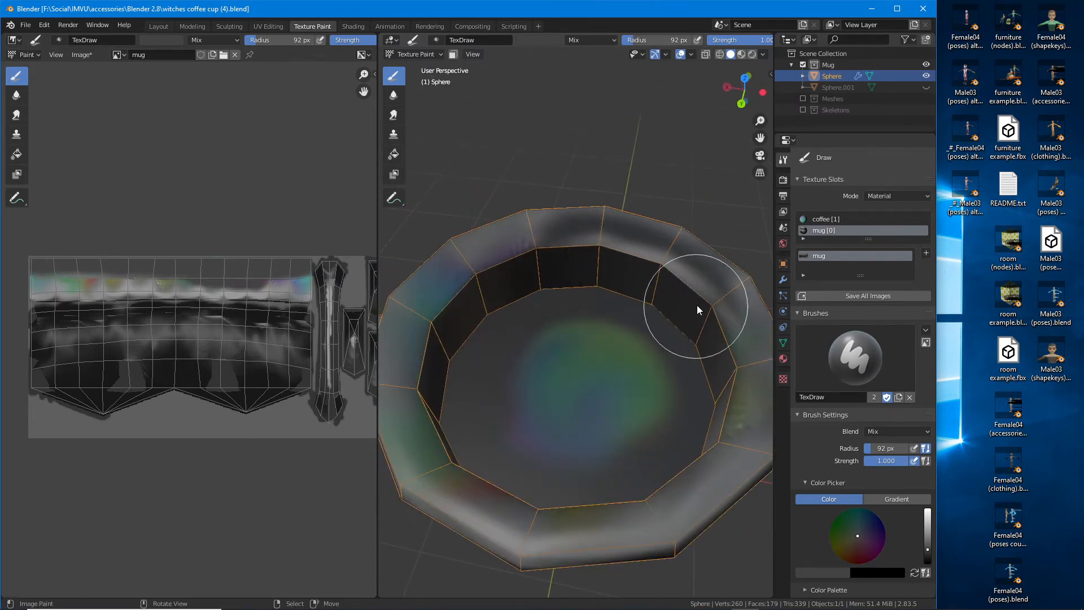
pyautogui.moveTo(697, 305); pyautogui.dragTo(339, 280, button='middle')
pyautogui.moveTo(597, 232); pyautogui.dragTo(714, 276)
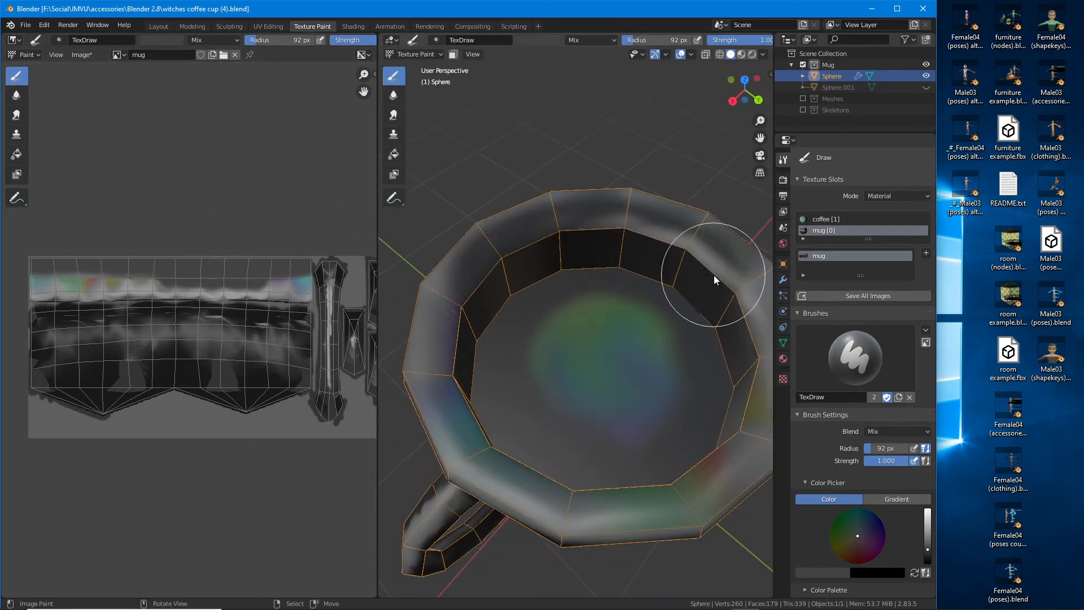
pyautogui.moveTo(582, 237); pyautogui.dragTo(686, 248, button='middle')
pyautogui.moveTo(579, 224)
pyautogui.mouseDown()
pyautogui.moveTo(569, 212)
pyautogui.moveTo(723, 246)
pyautogui.mouseUp()
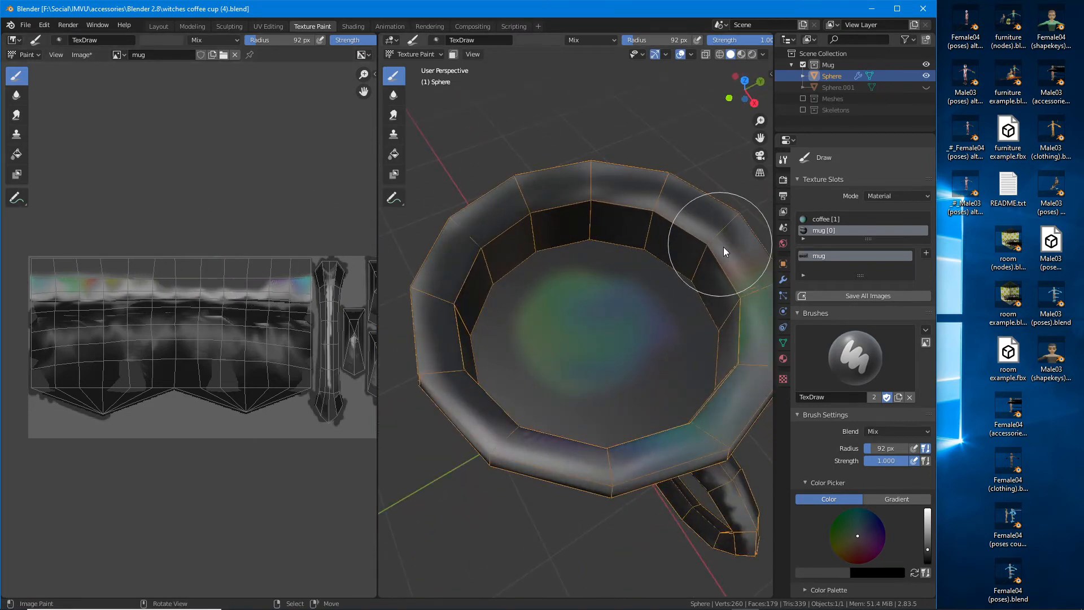
pyautogui.moveTo(723, 247)
pyautogui.mouseDown(button='middle')
pyautogui.moveTo(744, 225)
pyautogui.moveTo(625, 242)
pyautogui.moveTo(631, 305)
pyautogui.moveTo(578, 316)
pyautogui.mouseUp(button='middle')
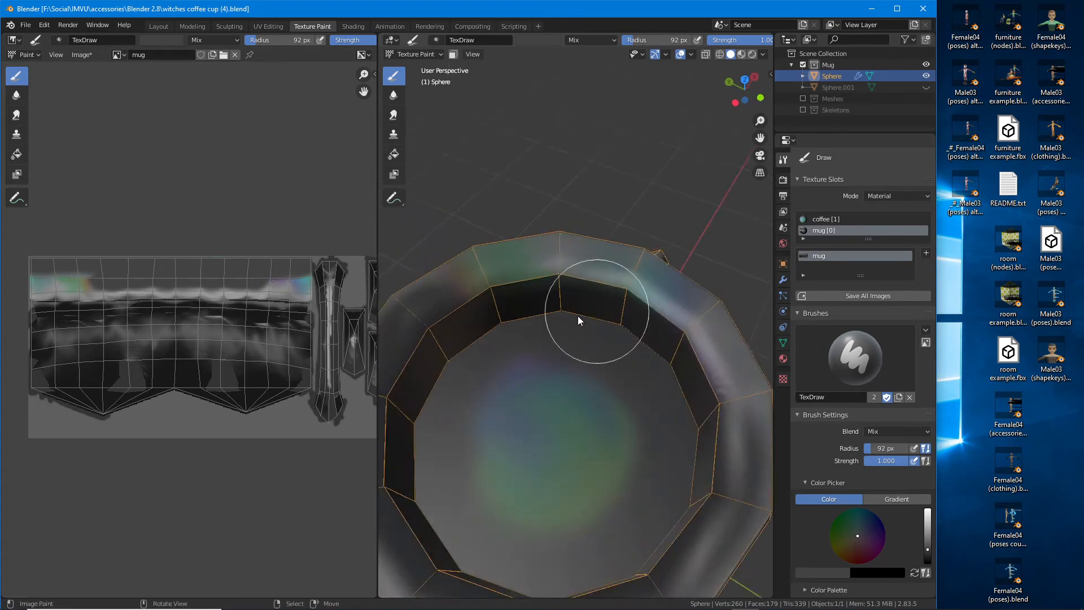
pyautogui.moveTo(593, 282)
pyautogui.mouseDown()
pyautogui.moveTo(516, 283)
pyautogui.moveTo(709, 328)
pyautogui.mouseUp()
pyautogui.moveTo(709, 328); pyautogui.dragTo(816, 293, button='middle')
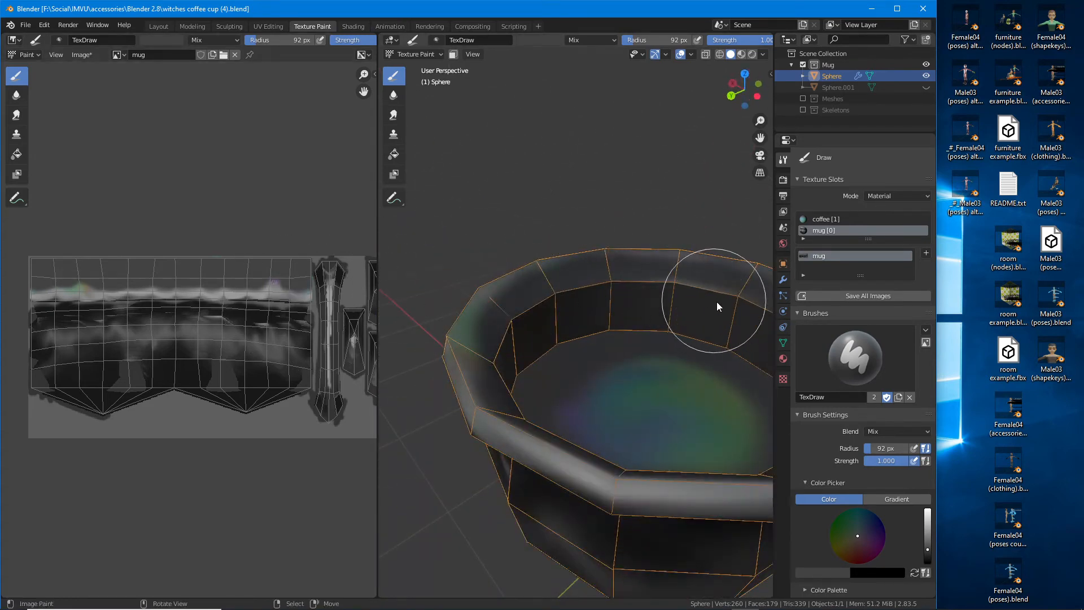
pyautogui.moveTo(574, 307); pyautogui.dragTo(693, 413, button='middle')
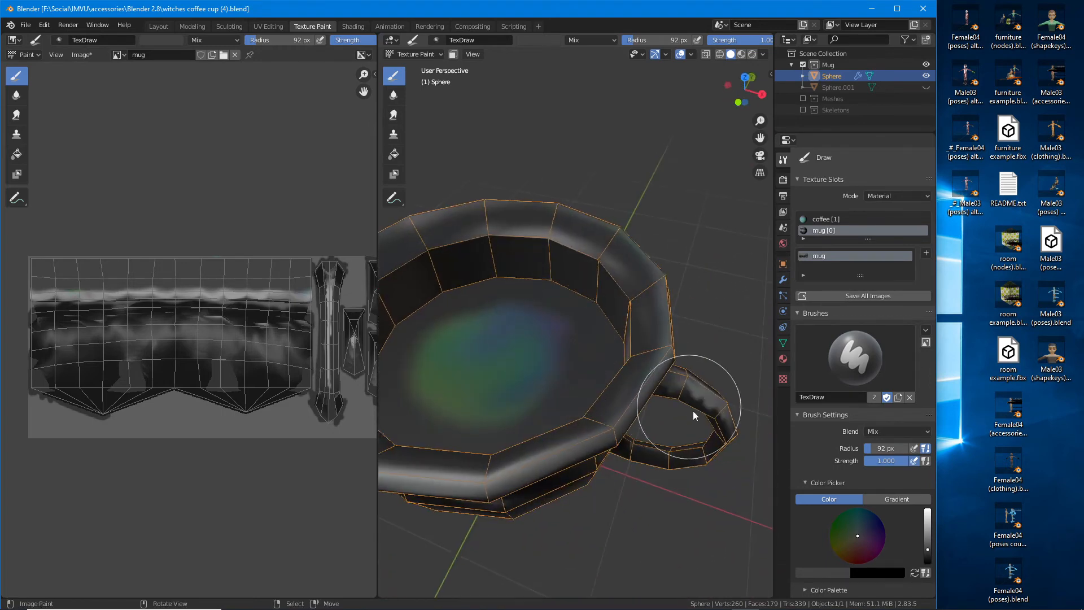
# Step: Darken the brush colour to near black and shade the base of the inner wall all around the coffee
pyautogui.click(927, 551)
pyautogui.scroll(2, 481, 284)
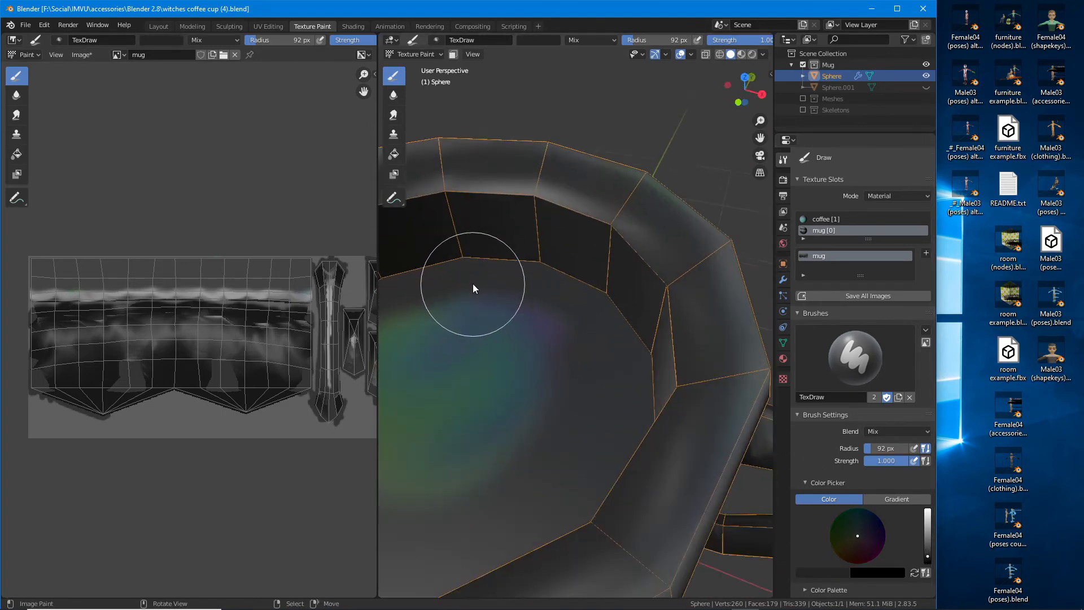
pyautogui.moveTo(472, 284)
pyautogui.mouseDown(button='middle')
pyautogui.moveTo(498, 290)
pyautogui.moveTo(489, 288)
pyautogui.mouseUp(button='middle')
pyautogui.moveTo(470, 278)
pyautogui.mouseDown()
pyautogui.moveTo(544, 277)
pyautogui.moveTo(610, 302)
pyautogui.mouseUp()
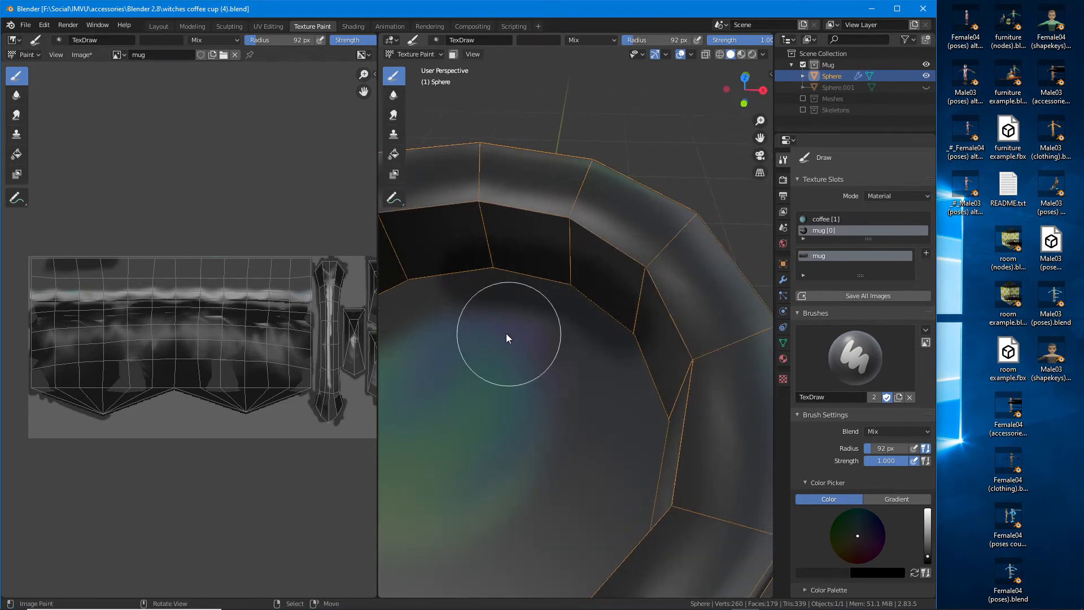
pyautogui.moveTo(506, 333); pyautogui.dragTo(660, 339, button='middle')
pyautogui.moveTo(516, 360); pyautogui.dragTo(754, 331)
pyautogui.moveTo(612, 367); pyautogui.dragTo(694, 413, button='middle')
pyautogui.keyDown('shift'); pyautogui.moveTo(630, 311); pyautogui.dragTo(507, 300, button='middle'); pyautogui.keyUp('shift')
pyautogui.moveTo(507, 299); pyautogui.dragTo(716, 320)
pyautogui.moveTo(717, 319)
pyautogui.mouseDown(button='middle')
pyautogui.moveTo(678, 374)
pyautogui.moveTo(473, 287)
pyautogui.mouseUp(button='middle')
pyautogui.moveTo(474, 289); pyautogui.dragTo(683, 366)
pyautogui.moveTo(683, 365)
pyautogui.mouseDown(button='middle')
pyautogui.moveTo(624, 358)
pyautogui.moveTo(515, 315)
pyautogui.mouseUp(button='middle')
pyautogui.moveTo(515, 314); pyautogui.dragTo(712, 334)
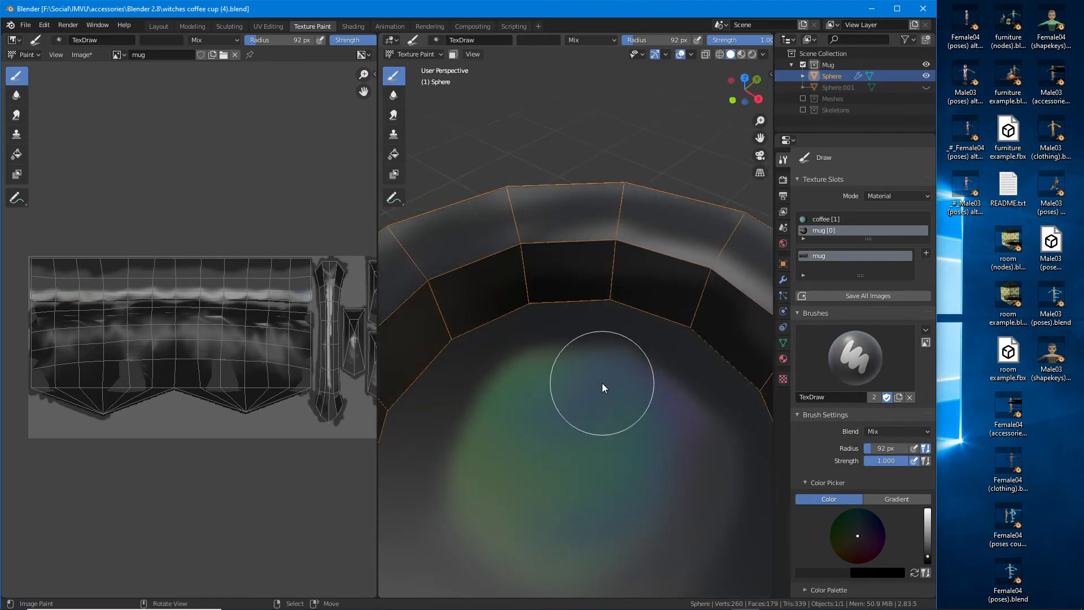
pyautogui.scroll(-3, 600, 382)
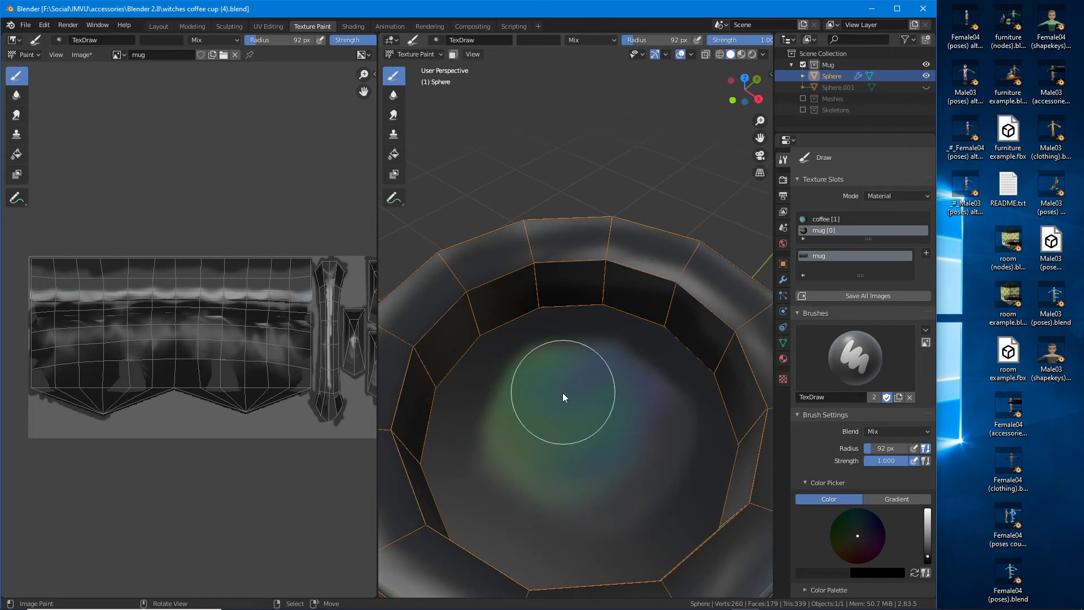
pyautogui.hotkey('ctrl', '2')
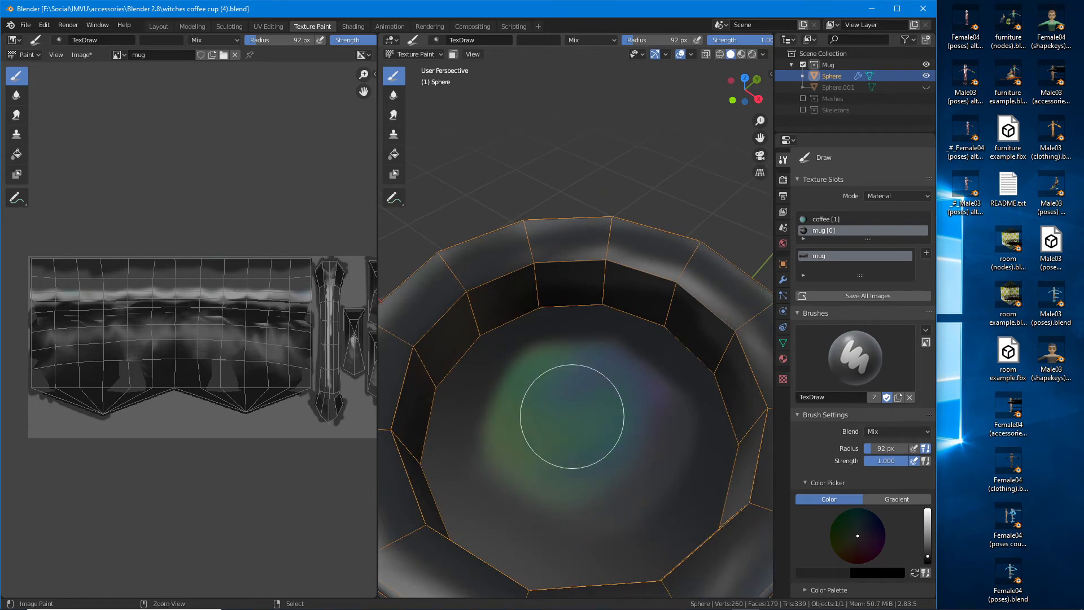
pyautogui.moveTo(501, 383); pyautogui.dragTo(599, 393)
pyautogui.moveTo(525, 424)
pyautogui.mouseDown()
pyautogui.moveTo(604, 532)
pyautogui.moveTo(709, 429)
pyautogui.mouseUp()
pyautogui.press('Escape')
# Step: Paint near-black shading around the outside of the mug's body, between and below the light highlights
pyautogui.moveTo(566, 417)
pyautogui.mouseDown(button='middle')
pyautogui.moveTo(588, 446)
pyautogui.moveTo(540, 439)
pyautogui.moveTo(609, 291)
pyautogui.moveTo(627, 297)
pyautogui.mouseUp(button='middle')
pyautogui.scroll(-2, 631, 364)
pyautogui.moveTo(631, 364)
pyautogui.mouseDown(button='middle')
pyautogui.moveTo(670, 347)
pyautogui.moveTo(599, 429)
pyautogui.moveTo(558, 312)
pyautogui.mouseUp(button='middle')
pyautogui.scroll(-3, 640, 340)
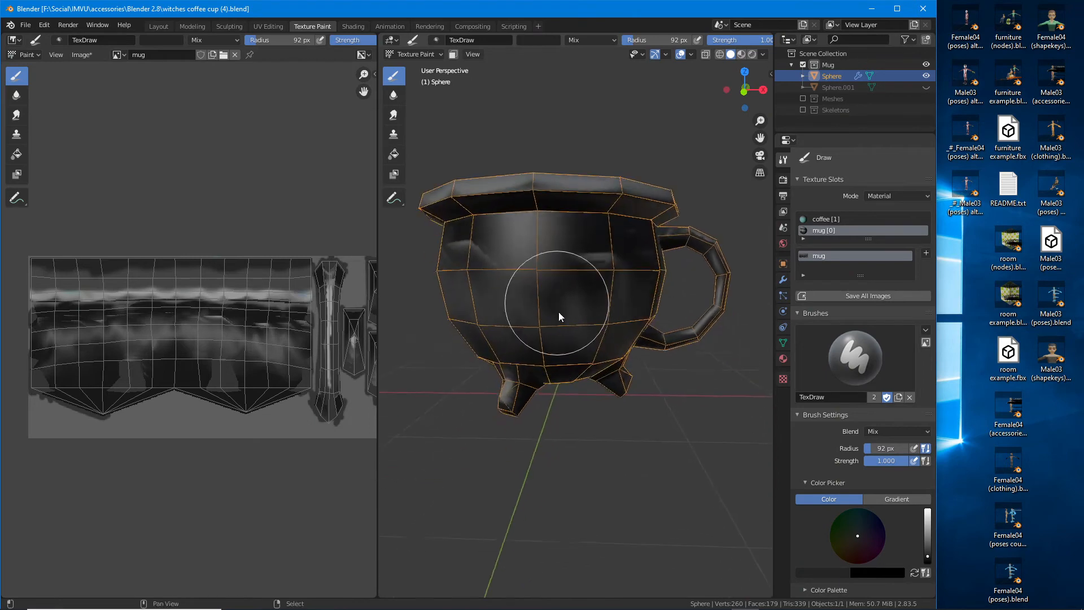
pyautogui.scroll(3, 558, 312)
pyautogui.moveTo(596, 291); pyautogui.dragTo(615, 254)
pyautogui.moveTo(644, 242); pyautogui.dragTo(590, 249, button='middle')
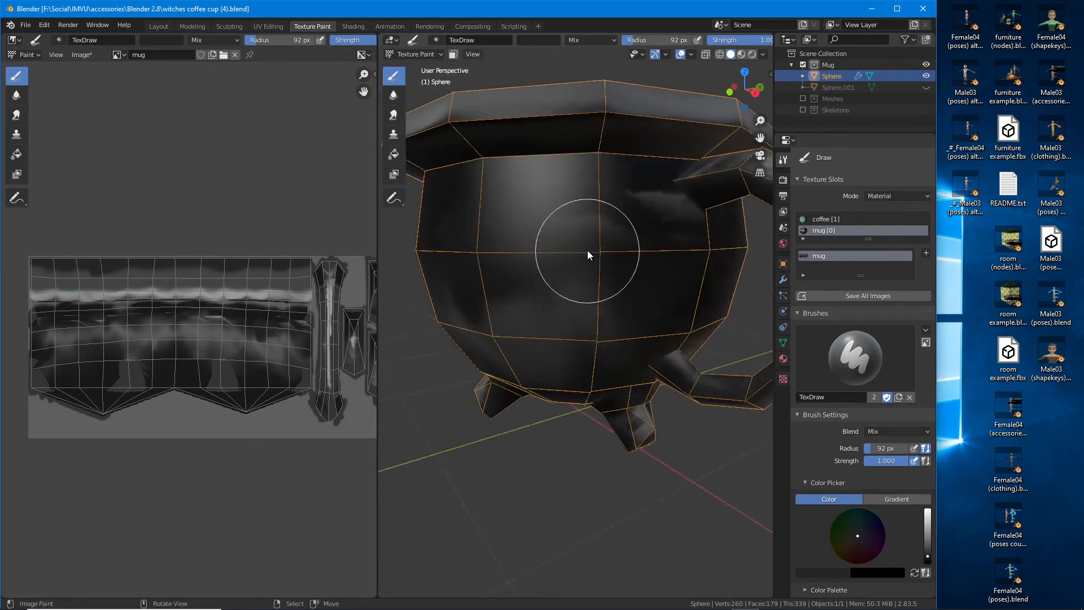
pyautogui.moveTo(646, 223); pyautogui.dragTo(576, 223, button='middle')
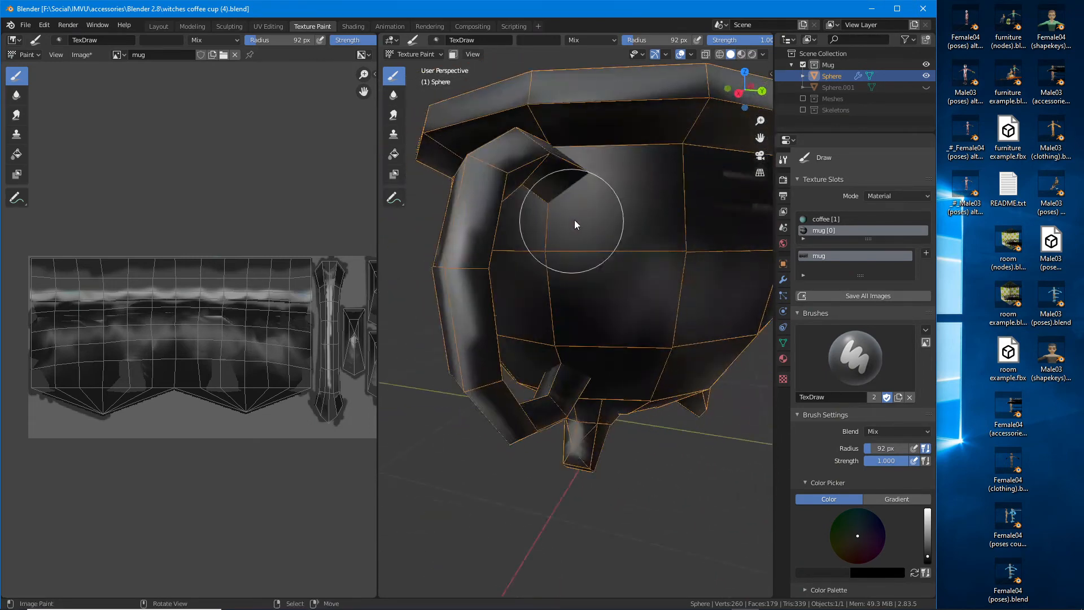
pyautogui.moveTo(713, 252); pyautogui.dragTo(644, 249, button='middle')
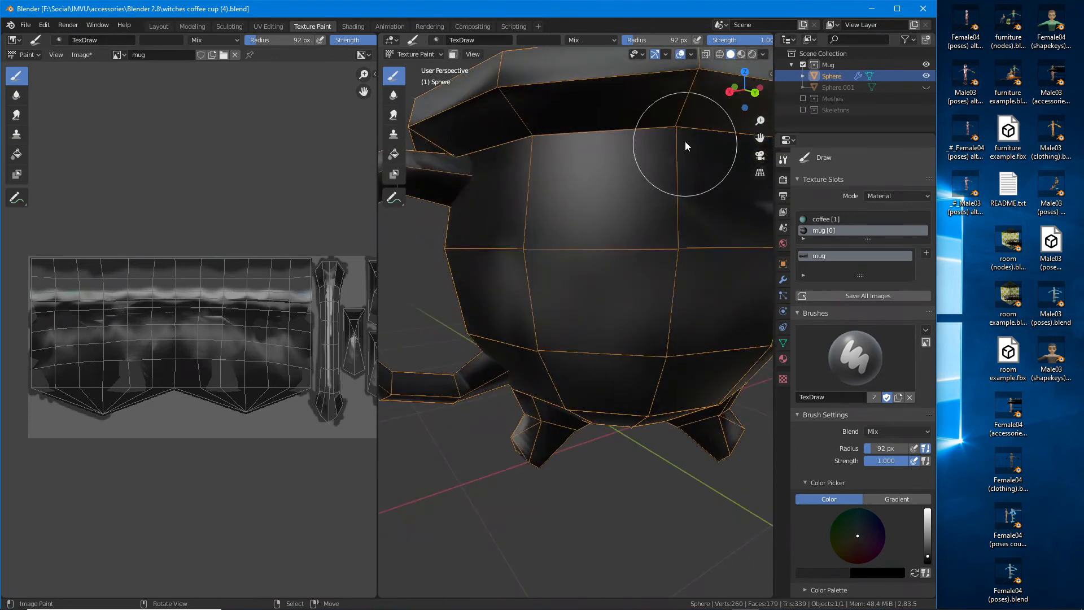
pyautogui.scroll(-1, 723, 269)
pyautogui.scroll(1, 723, 270)
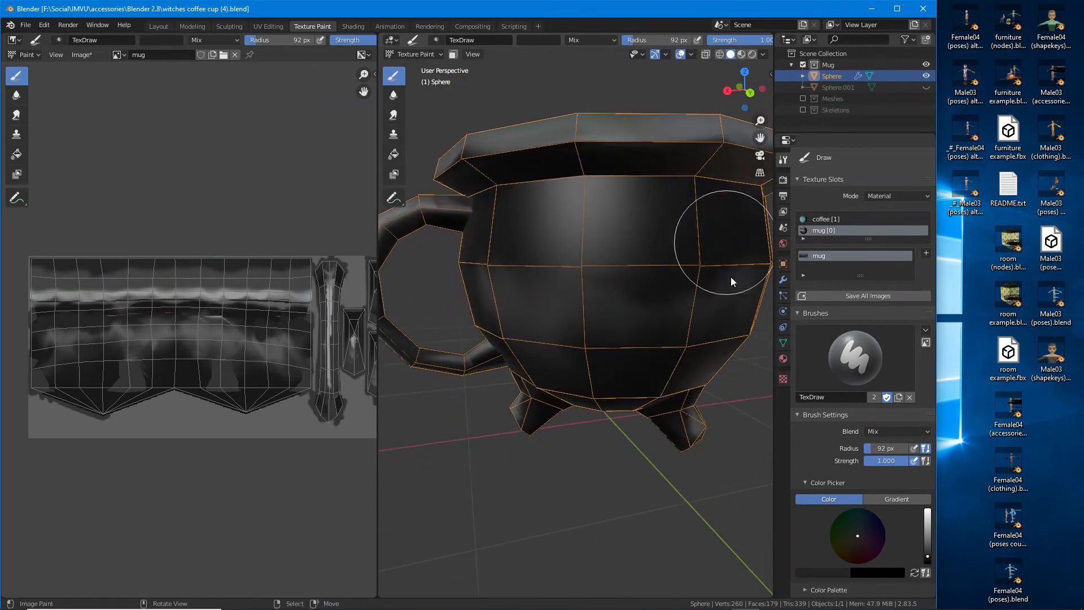
pyautogui.moveTo(738, 277); pyautogui.dragTo(612, 262, button='middle')
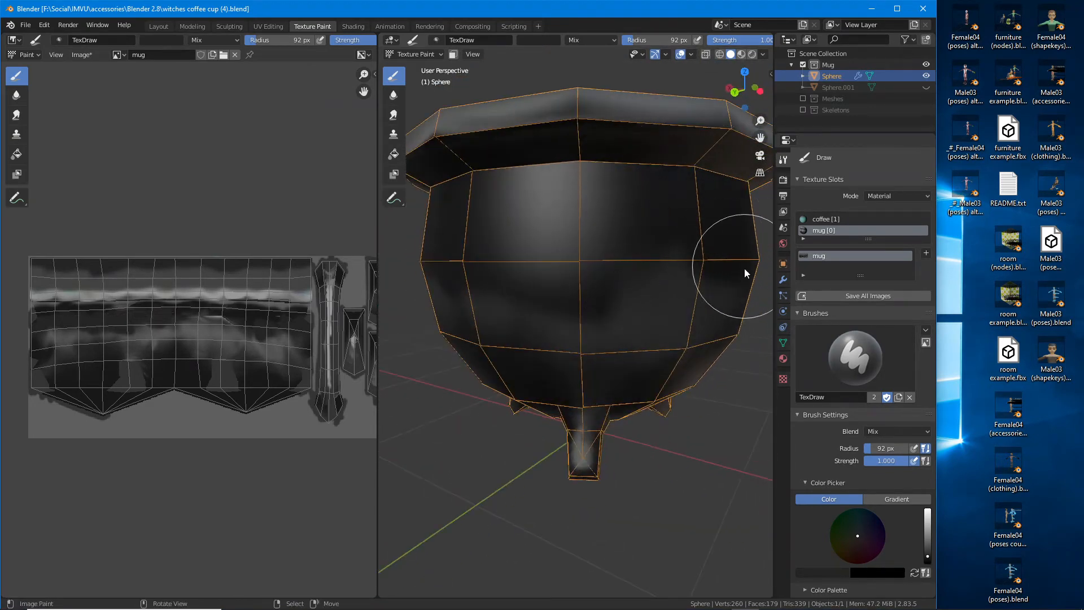
pyautogui.moveTo(744, 268)
pyautogui.mouseDown(button='middle')
pyautogui.moveTo(656, 256)
pyautogui.moveTo(628, 160)
pyautogui.mouseUp(button='middle')
pyautogui.moveTo(689, 273)
pyautogui.mouseDown(button='middle')
pyautogui.moveTo(589, 259)
pyautogui.moveTo(570, 202)
pyautogui.mouseUp(button='middle')
pyautogui.moveTo(673, 239)
pyautogui.mouseDown(button='middle')
pyautogui.moveTo(582, 241)
pyautogui.moveTo(628, 268)
pyautogui.moveTo(624, 316)
pyautogui.moveTo(690, 340)
pyautogui.mouseUp(button='middle')
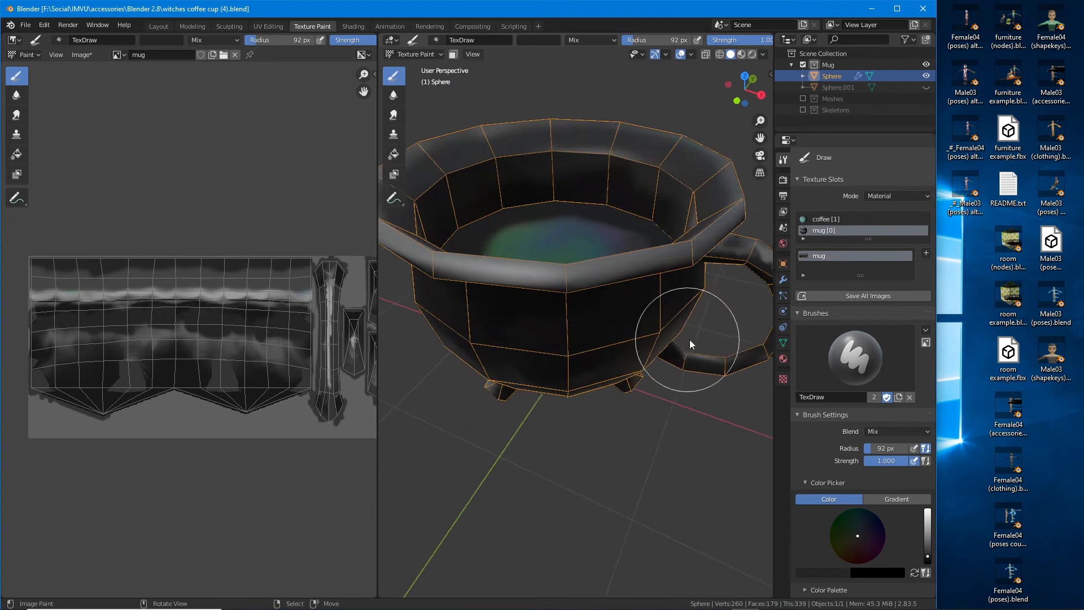
# Step: Zoom in on the flat mug texture and set up the Smear brush with a radius of 21 px
pyautogui.scroll(4, 299, 317)
pyautogui.moveTo(307, 311); pyautogui.dragTo(213, 235, button='middle')
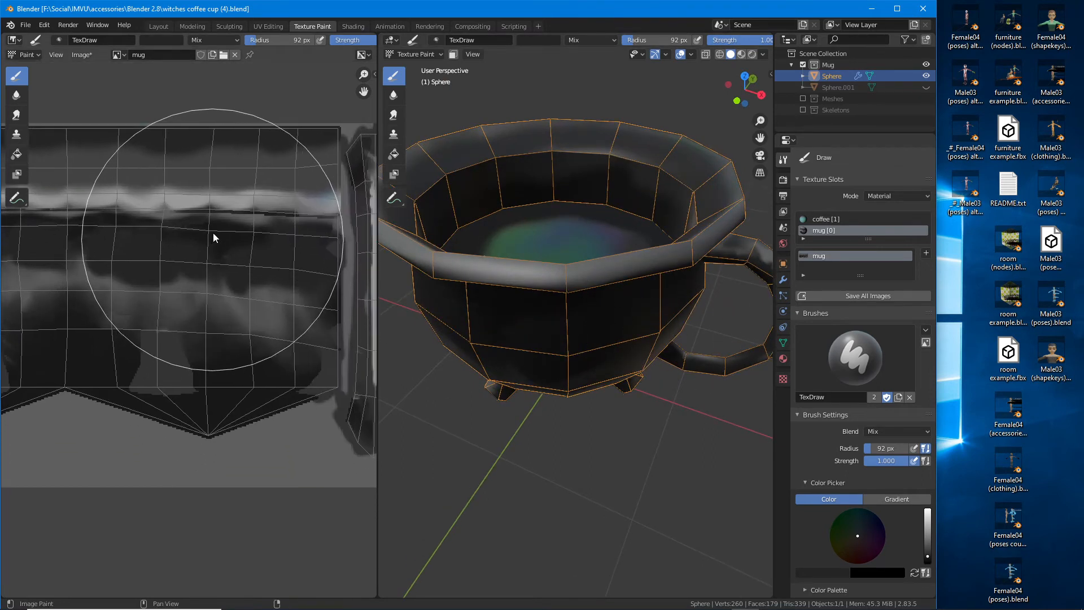
pyautogui.click(16, 116)
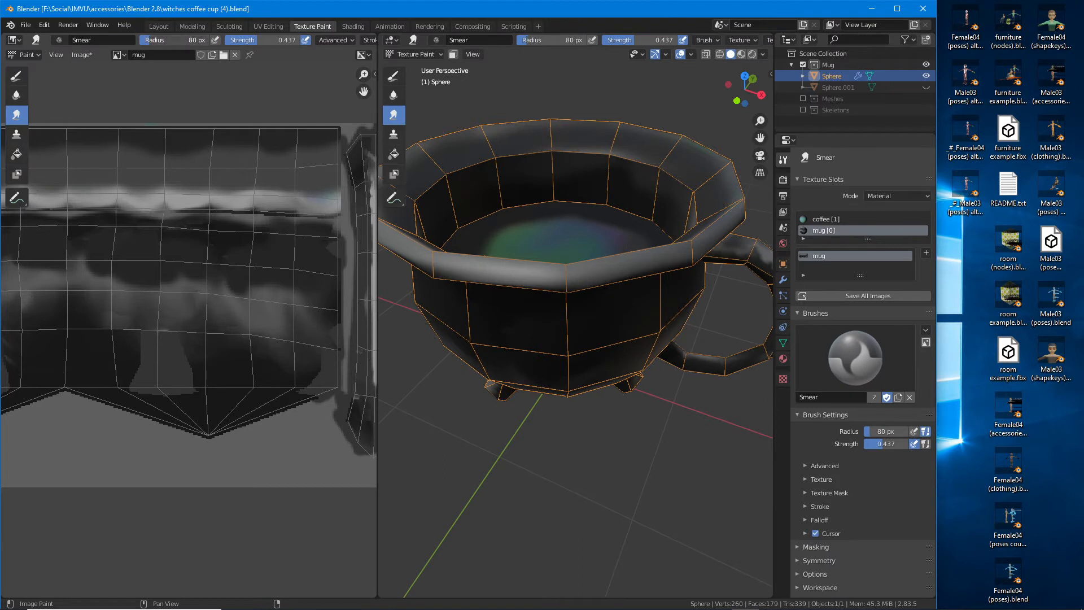
pyautogui.press('[')
pyautogui.press('[')
pyautogui.press('[')
pyautogui.press('[')
pyautogui.press('[')
pyautogui.press('[')
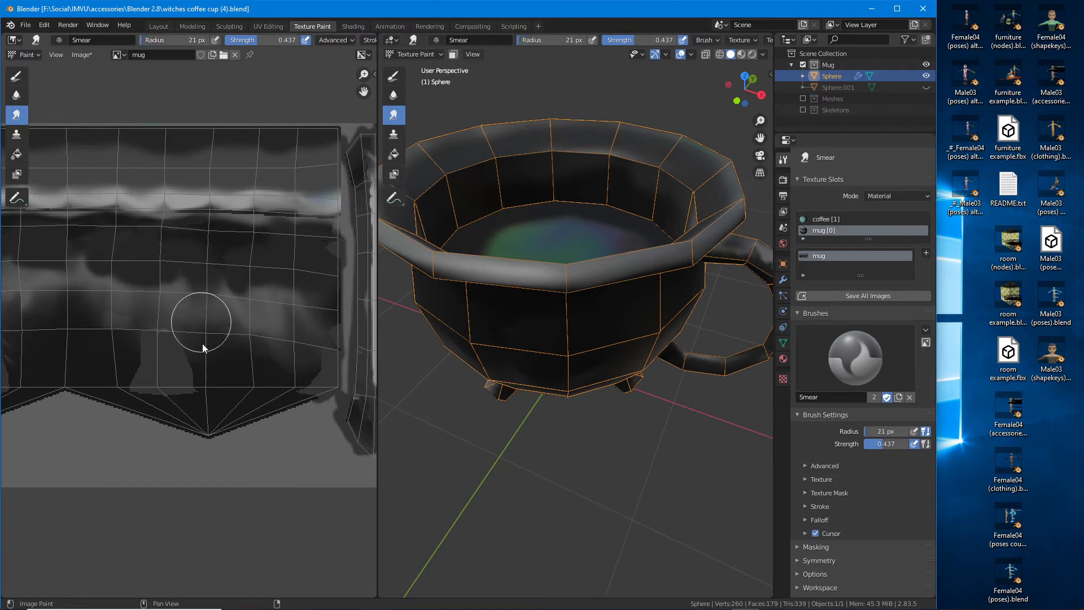
# Step: Smear the hard-edged grey patches on the lower body area of the flat texture into the dark shading
pyautogui.moveTo(249, 263)
pyautogui.mouseDown()
pyautogui.moveTo(246, 341)
pyautogui.moveTo(283, 354)
pyautogui.moveTo(332, 236)
pyautogui.moveTo(340, 392)
pyautogui.moveTo(327, 333)
pyautogui.moveTo(319, 374)
pyautogui.moveTo(238, 343)
pyautogui.moveTo(187, 391)
pyautogui.mouseUp()
pyautogui.moveTo(183, 347)
pyautogui.mouseDown()
pyautogui.moveTo(171, 377)
pyautogui.moveTo(136, 386)
pyautogui.moveTo(150, 365)
pyautogui.moveTo(134, 335)
pyautogui.moveTo(169, 323)
pyautogui.moveTo(202, 375)
pyautogui.moveTo(179, 341)
pyautogui.moveTo(142, 326)
pyautogui.mouseUp()
pyautogui.moveTo(134, 358); pyautogui.dragTo(290, 342, button='middle')
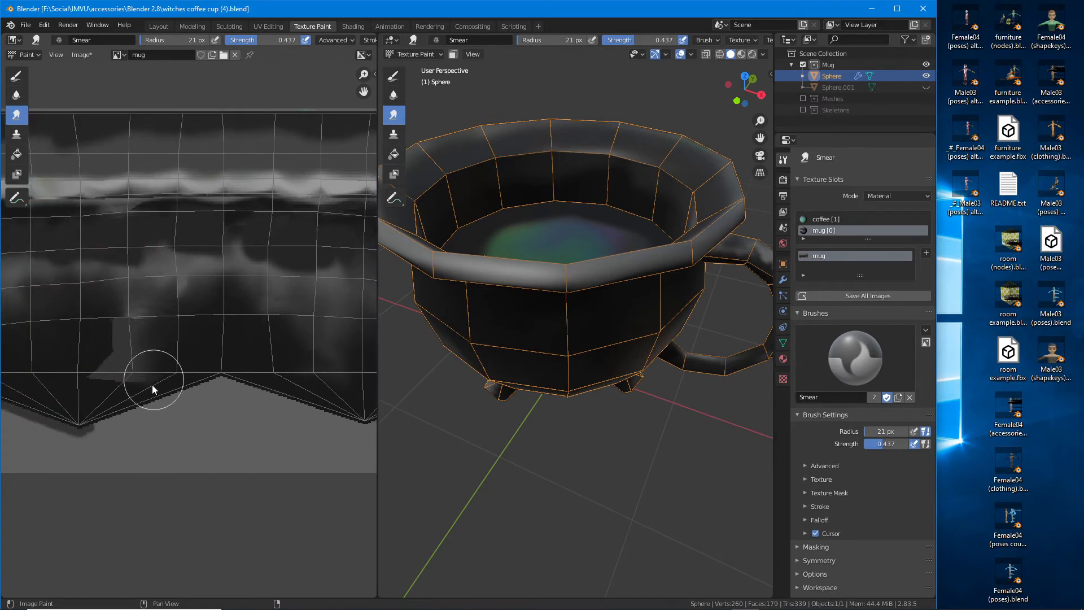
pyautogui.moveTo(152, 385)
pyautogui.mouseDown()
pyautogui.moveTo(127, 394)
pyautogui.moveTo(136, 367)
pyautogui.moveTo(85, 374)
pyautogui.moveTo(127, 346)
pyautogui.moveTo(110, 337)
pyautogui.moveTo(107, 307)
pyautogui.mouseUp()
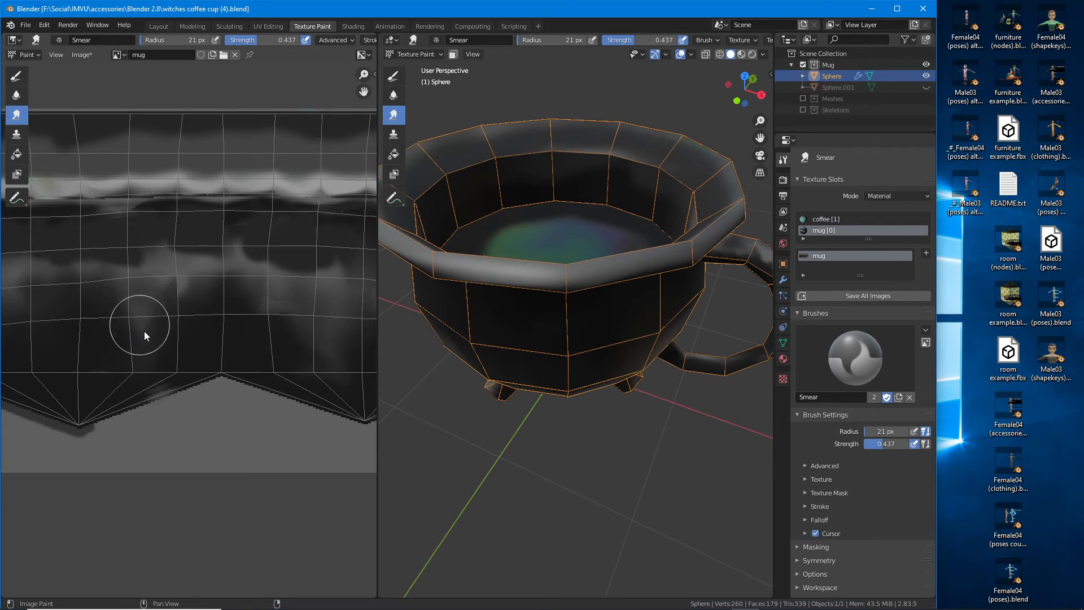
# Step: Check the mug's underside and smear the shading along the outer left edge of the flat body texture
pyautogui.moveTo(399, 340); pyautogui.dragTo(618, 354, button='middle')
pyautogui.moveTo(504, 373); pyautogui.dragTo(604, 373, button='middle')
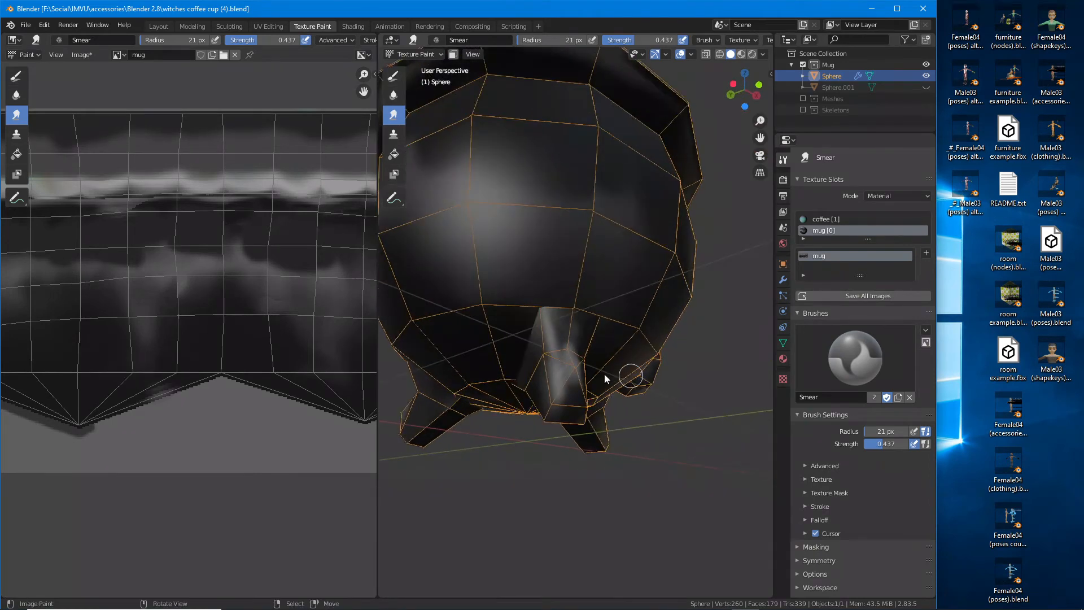
pyautogui.moveTo(137, 322); pyautogui.dragTo(291, 321, button='middle')
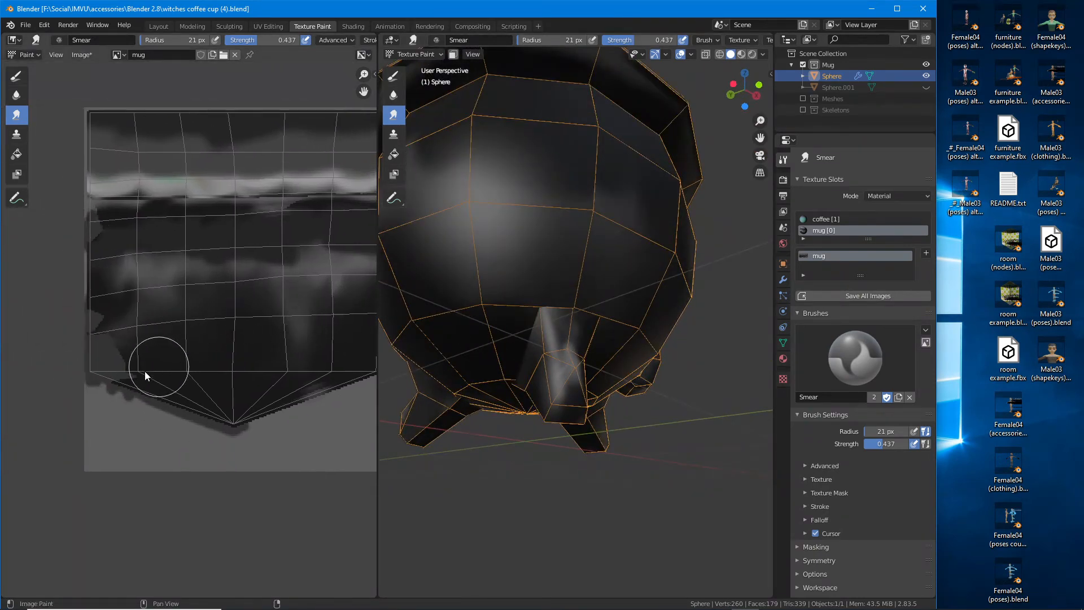
pyautogui.moveTo(145, 371)
pyautogui.mouseDown()
pyautogui.moveTo(124, 360)
pyautogui.moveTo(103, 308)
pyautogui.moveTo(79, 347)
pyautogui.moveTo(115, 360)
pyautogui.moveTo(93, 345)
pyautogui.moveTo(98, 238)
pyautogui.moveTo(87, 222)
pyautogui.moveTo(80, 249)
pyautogui.mouseUp()
pyautogui.moveTo(224, 257); pyautogui.dragTo(218, 303, button='middle')
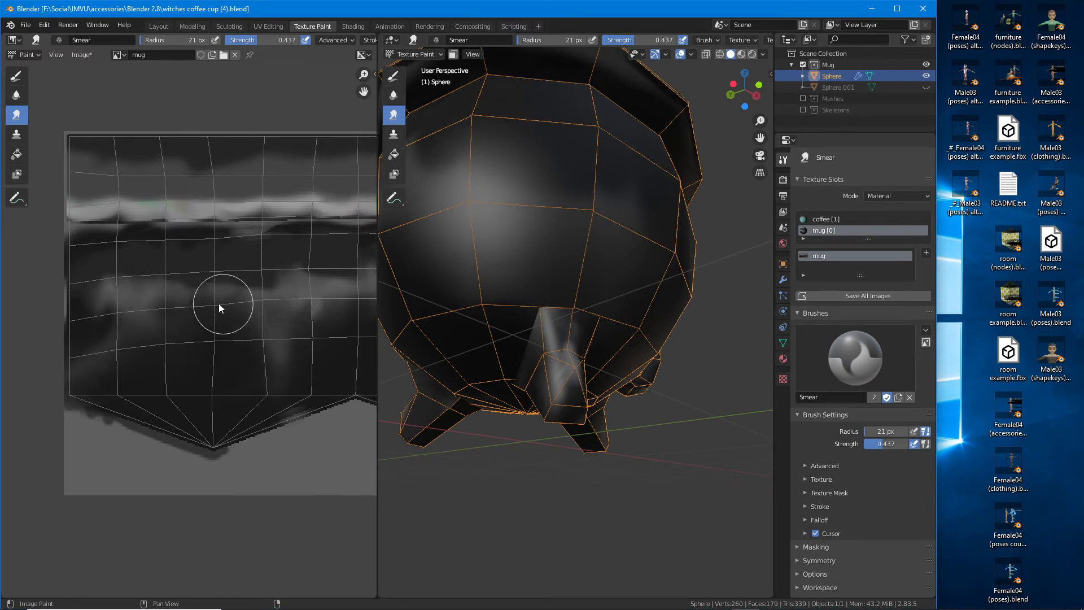
# Step: Smear the grey patches across the middle and lower rows of the flat body texture to soften them into the dark shading
pyautogui.moveTo(150, 254)
pyautogui.mouseDown()
pyautogui.moveTo(113, 292)
pyautogui.moveTo(234, 260)
pyautogui.moveTo(259, 287)
pyautogui.moveTo(287, 292)
pyautogui.moveTo(310, 345)
pyautogui.moveTo(335, 287)
pyautogui.moveTo(345, 311)
pyautogui.mouseUp()
pyautogui.moveTo(407, 301); pyautogui.dragTo(604, 271, button='middle')
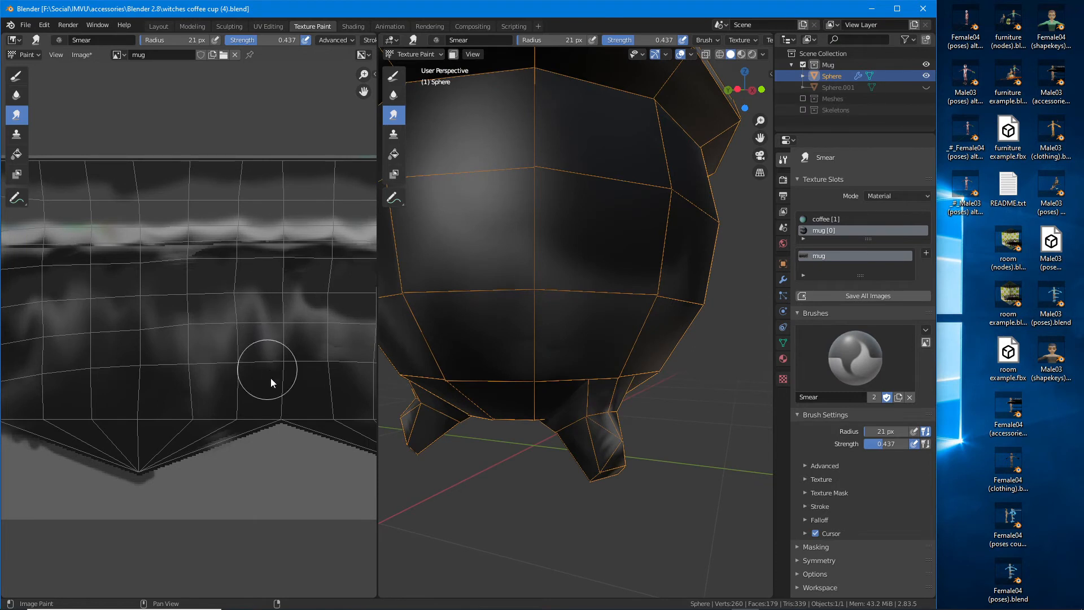
pyautogui.moveTo(270, 377)
pyautogui.mouseDown()
pyautogui.moveTo(308, 357)
pyautogui.moveTo(339, 319)
pyautogui.mouseUp()
pyautogui.moveTo(338, 319); pyautogui.dragTo(224, 320, button='middle')
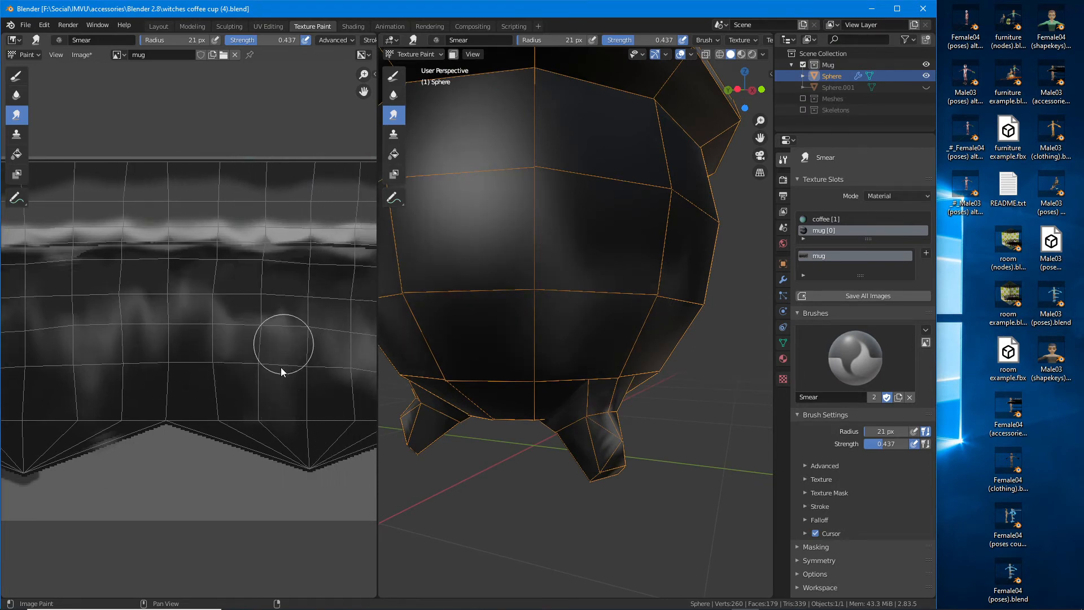
pyautogui.moveTo(337, 362); pyautogui.dragTo(235, 338, button='middle')
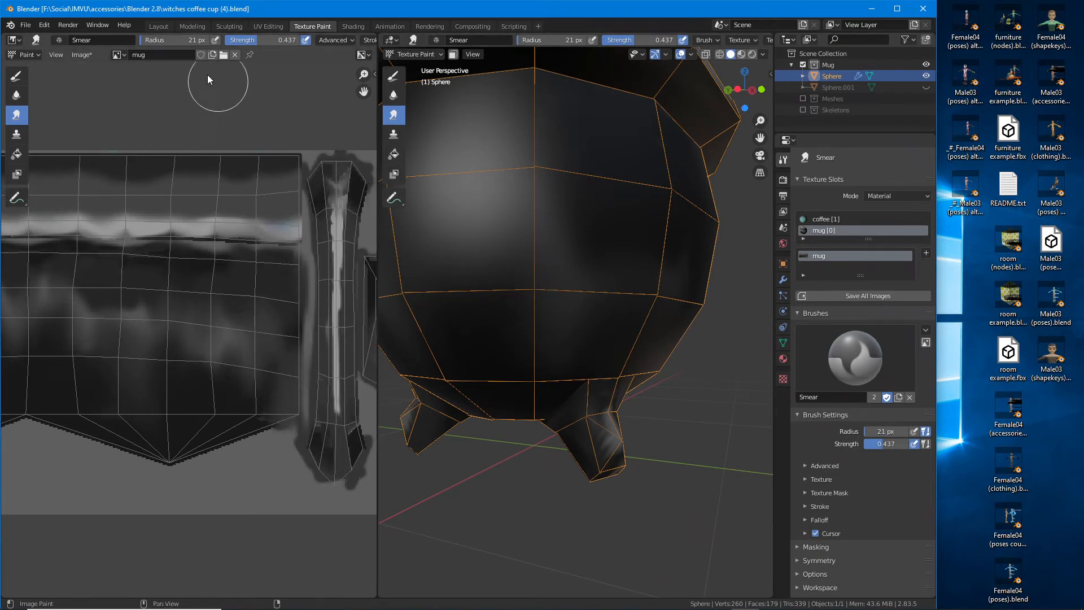
# Step: Paint the lowest rows of the flat body texture with the Draw brush in a darker near-black, along the full width
pyautogui.click(15, 75)
pyautogui.click(155, 41)
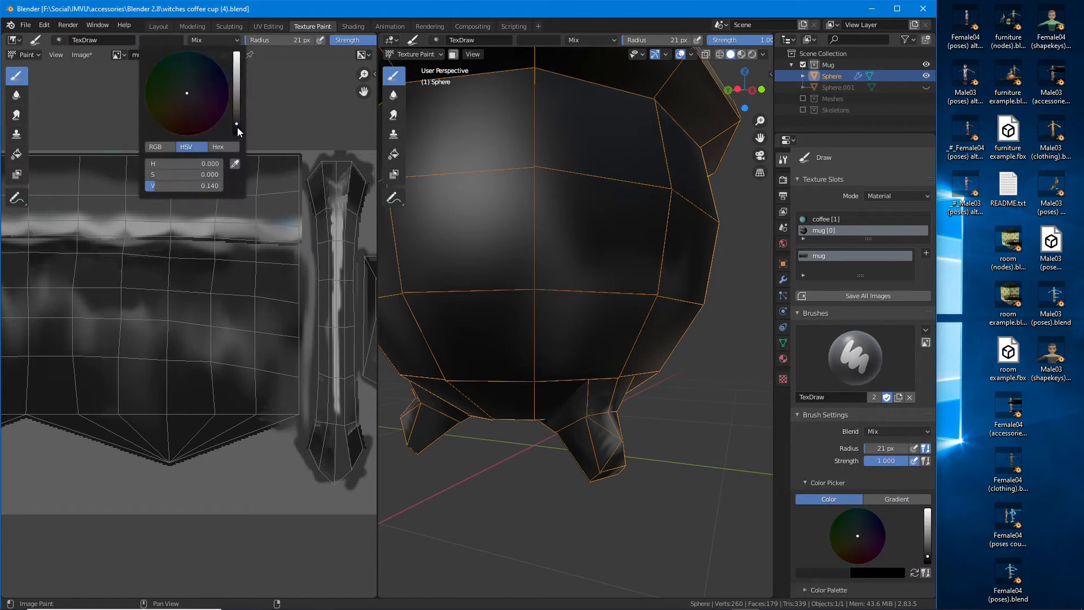
pyautogui.moveTo(237, 127); pyautogui.dragTo(237, 136)
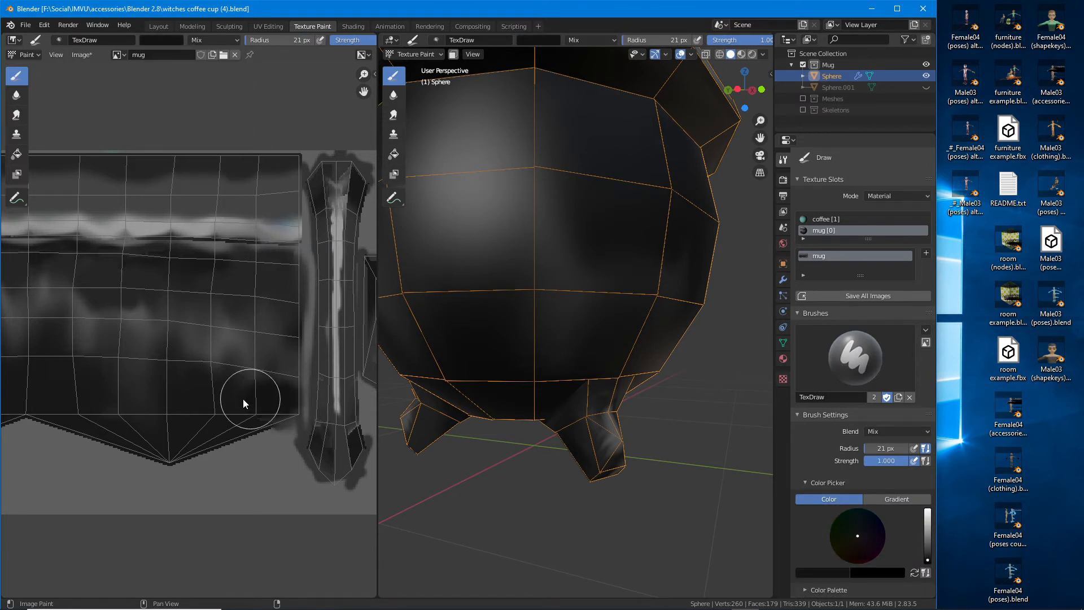
pyautogui.moveTo(113, 401); pyautogui.dragTo(247, 393, button='middle')
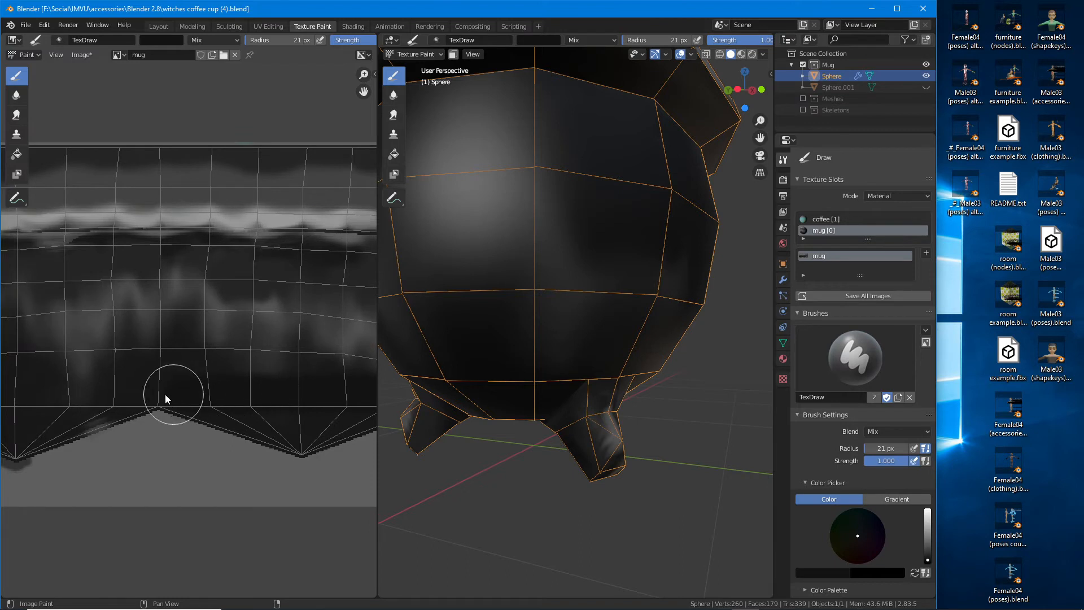
pyautogui.moveTo(68, 388); pyautogui.dragTo(265, 384, button='middle')
pyautogui.moveTo(90, 385); pyautogui.dragTo(307, 382, button='middle')
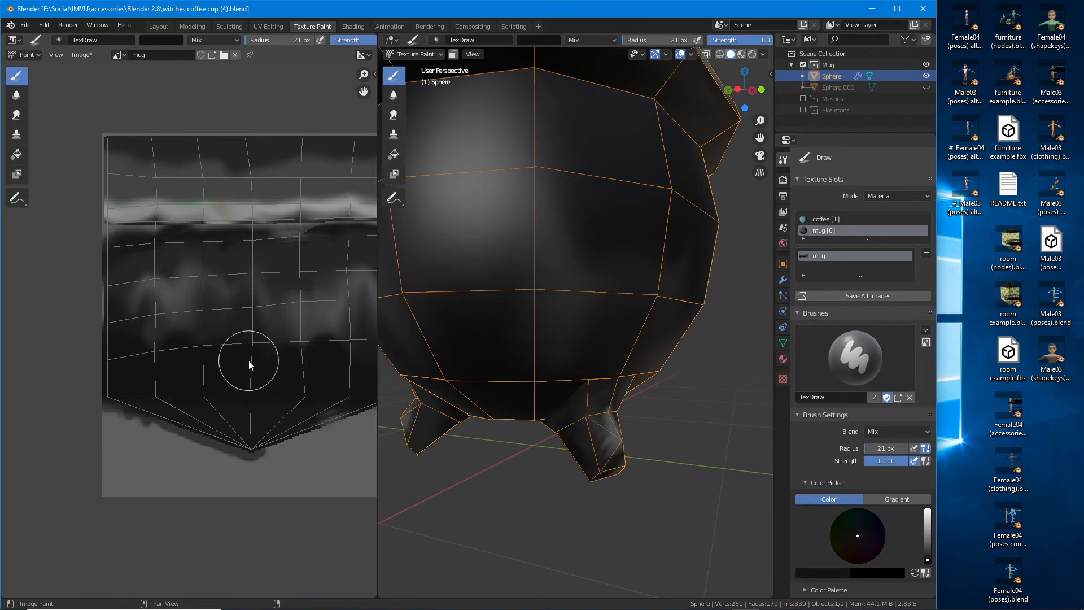
pyautogui.moveTo(366, 363); pyautogui.dragTo(149, 365, button='middle')
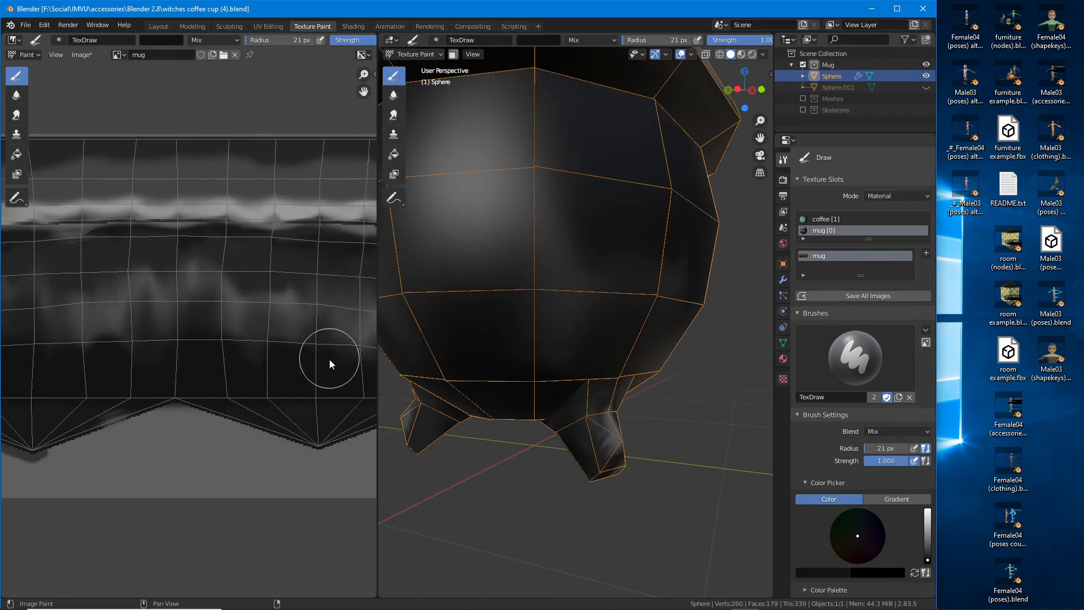
pyautogui.moveTo(329, 359); pyautogui.dragTo(164, 363, button='middle')
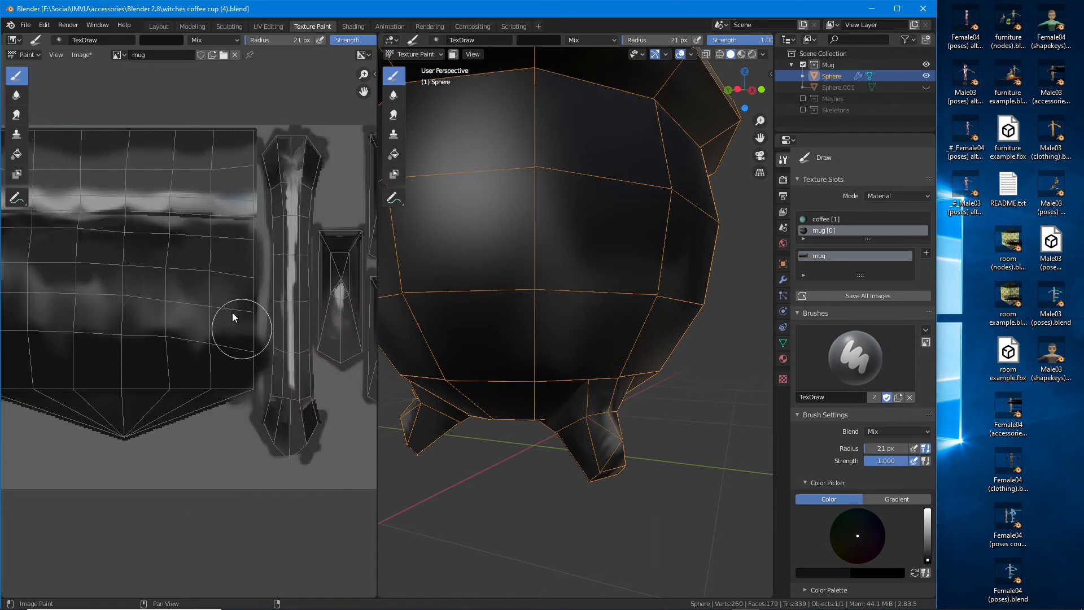
pyautogui.moveTo(232, 314); pyautogui.dragTo(303, 316, button='middle')
# Step: Smear the edge between the fresh near-black band and the grey patches above it along the flat body texture
pyautogui.click(16, 115)
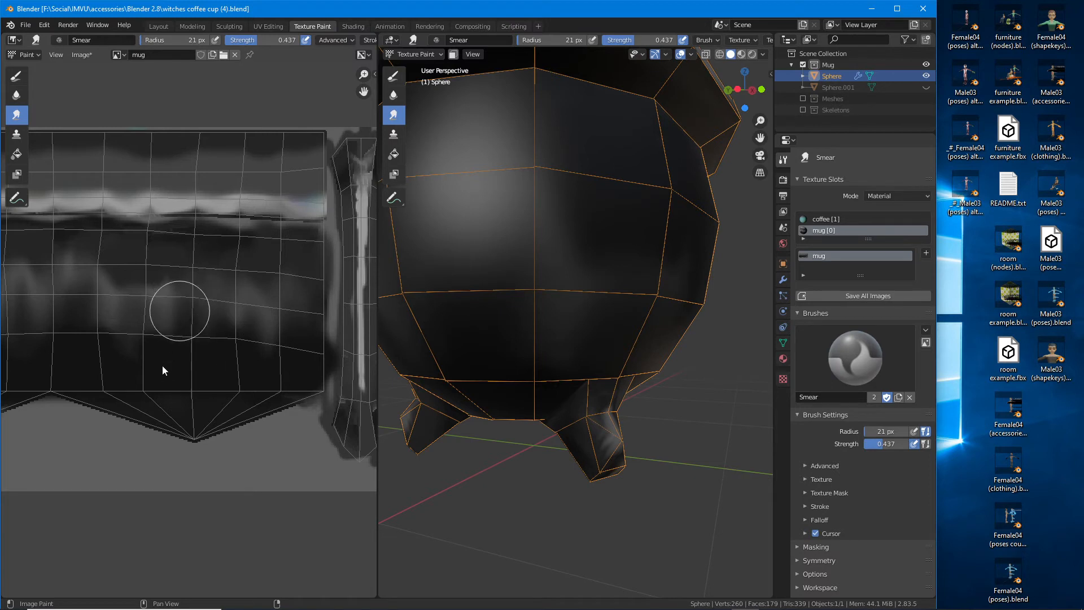
pyautogui.moveTo(105, 328); pyautogui.dragTo(242, 339, button='middle')
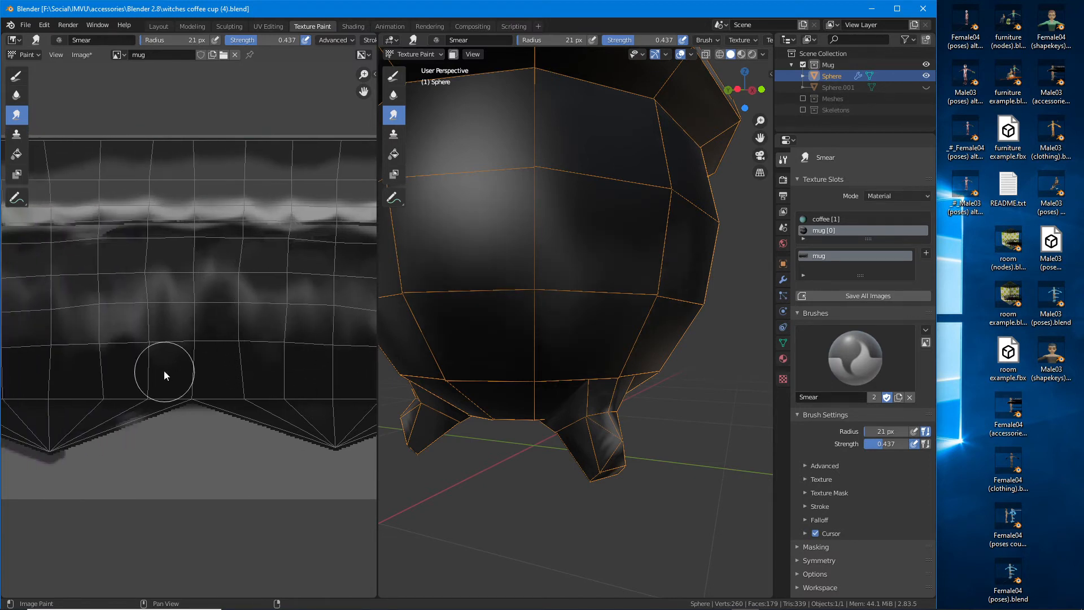
pyautogui.moveTo(80, 346)
pyautogui.mouseDown(button='middle')
pyautogui.moveTo(218, 324)
pyautogui.moveTo(190, 307)
pyautogui.mouseUp(button='middle')
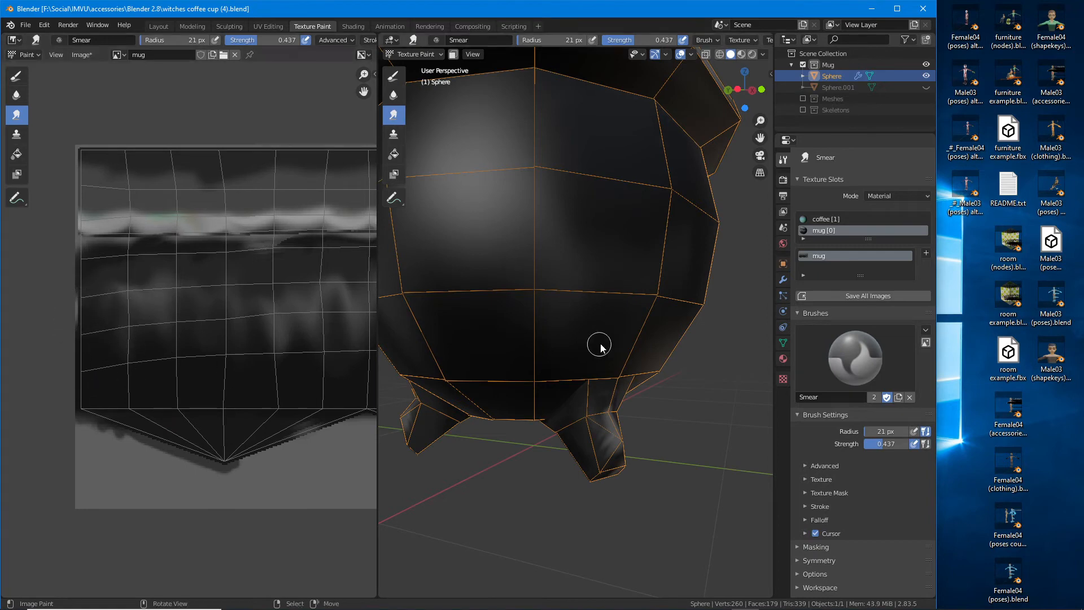
# Step: Set the Smear brush radius to 120 px and close in on the mug's lower body near the handle and legs for blending
pyautogui.moveTo(601, 346); pyautogui.dragTo(617, 363, button='middle')
pyautogui.scroll(6, 610, 348)
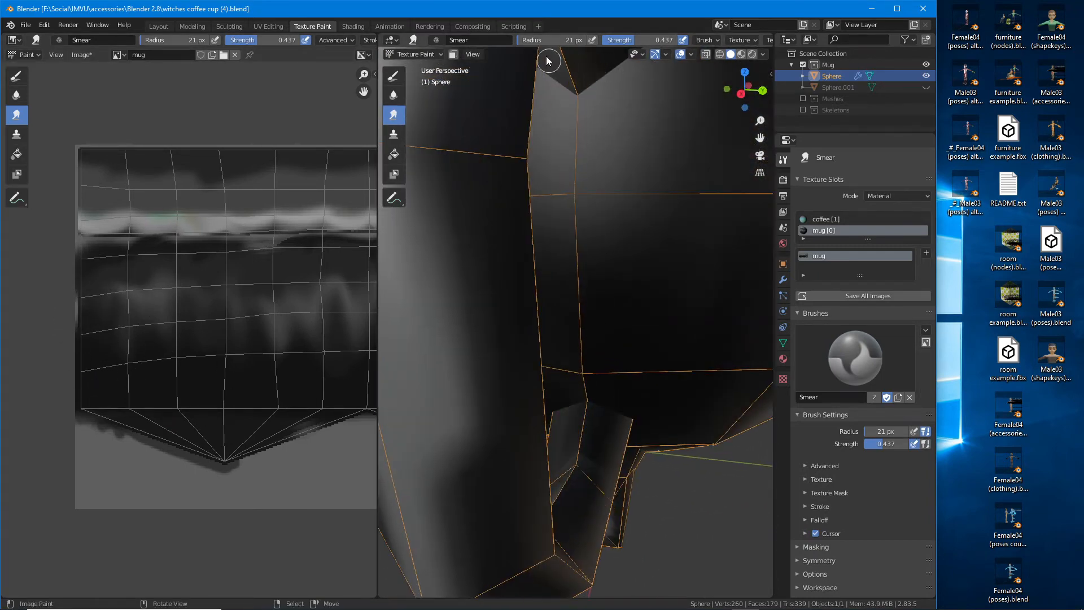
pyautogui.moveTo(522, 39); pyautogui.dragTo(535, 40)
pyautogui.moveTo(607, 335); pyautogui.dragTo(585, 323, button='middle')
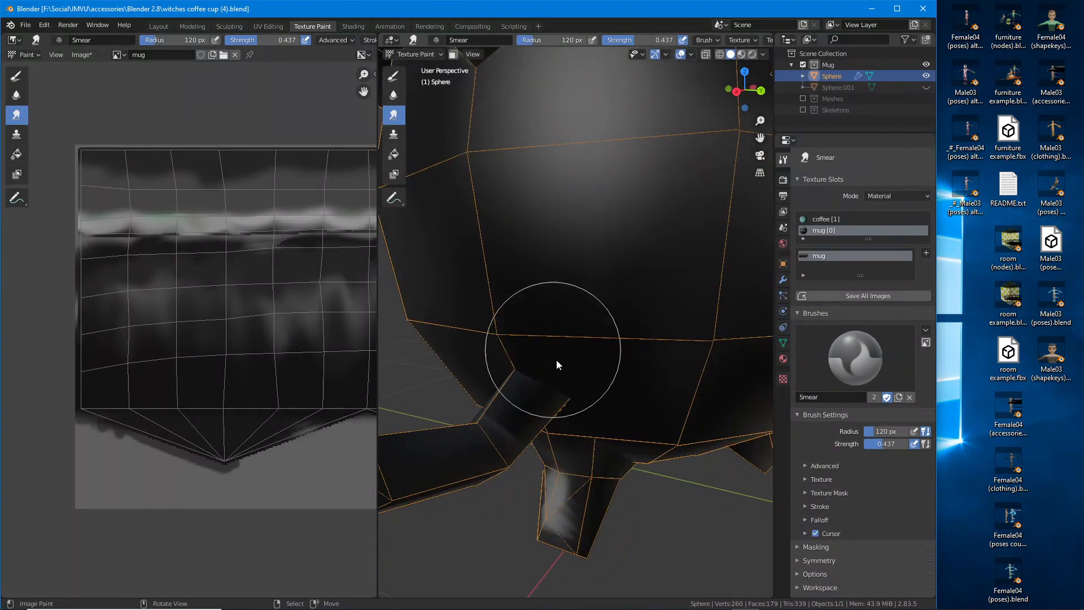
pyautogui.scroll(3, 519, 424)
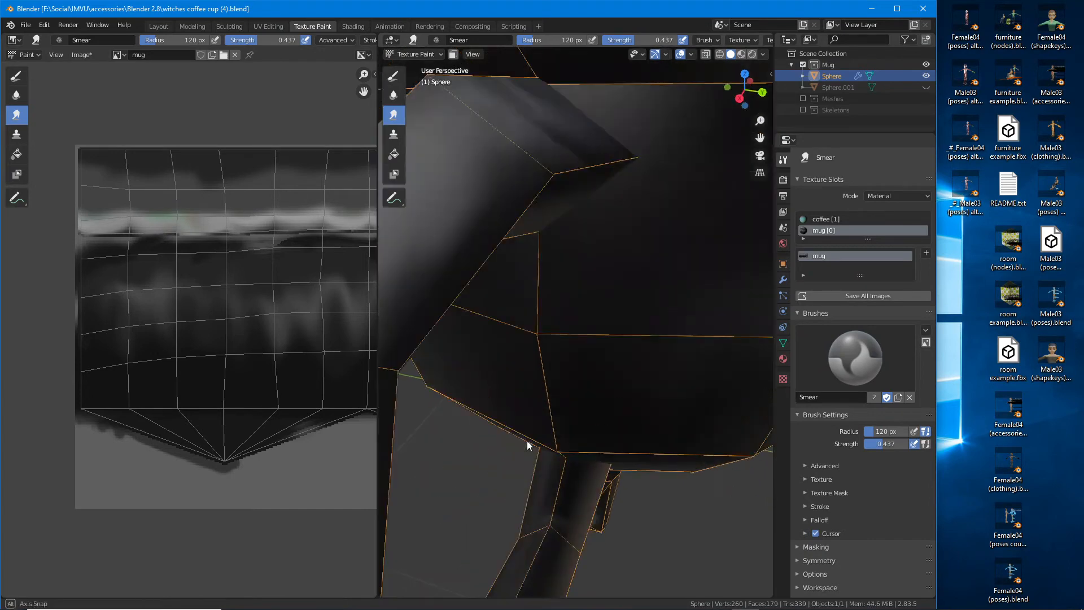
# Step: Set the Smear brush radius to 13 px and smear the highlight along the upper half of the handle's UV island
pyautogui.moveTo(257, 320); pyautogui.dragTo(108, 316, button='middle')
pyautogui.scroll(-2, 121, 319)
pyautogui.scroll(3, 197, 329)
pyautogui.scroll(1, 198, 328)
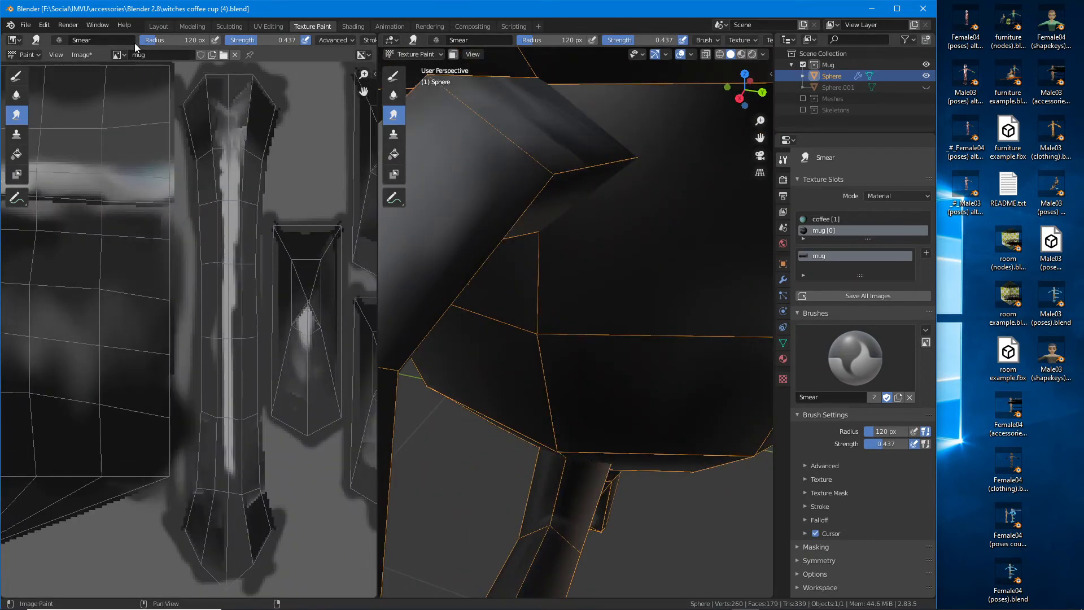
pyautogui.moveTo(169, 40); pyautogui.dragTo(152, 43)
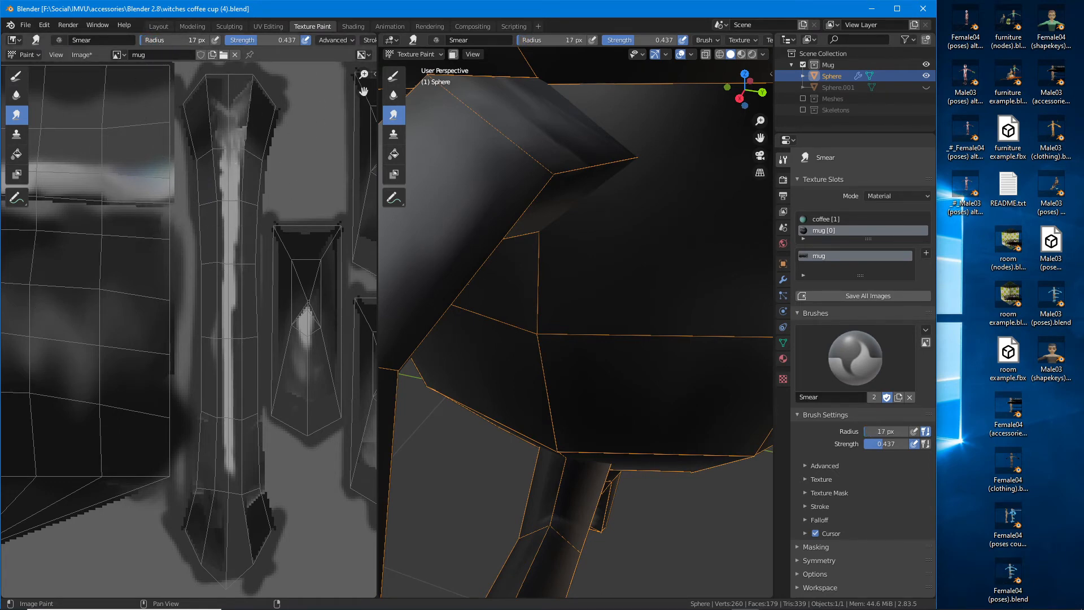
pyautogui.moveTo(164, 40); pyautogui.dragTo(158, 40)
pyautogui.moveTo(248, 112)
pyautogui.mouseDown()
pyautogui.moveTo(247, 222)
pyautogui.moveTo(243, 194)
pyautogui.moveTo(260, 248)
pyautogui.moveTo(246, 173)
pyautogui.moveTo(238, 291)
pyautogui.moveTo(252, 339)
pyautogui.moveTo(233, 317)
pyautogui.moveTo(244, 314)
pyautogui.mouseUp()
# Step: Smear the remaining hard edges of the handle's highlight down to the lower end of its UV island
pyautogui.scroll(-4, 570, 339)
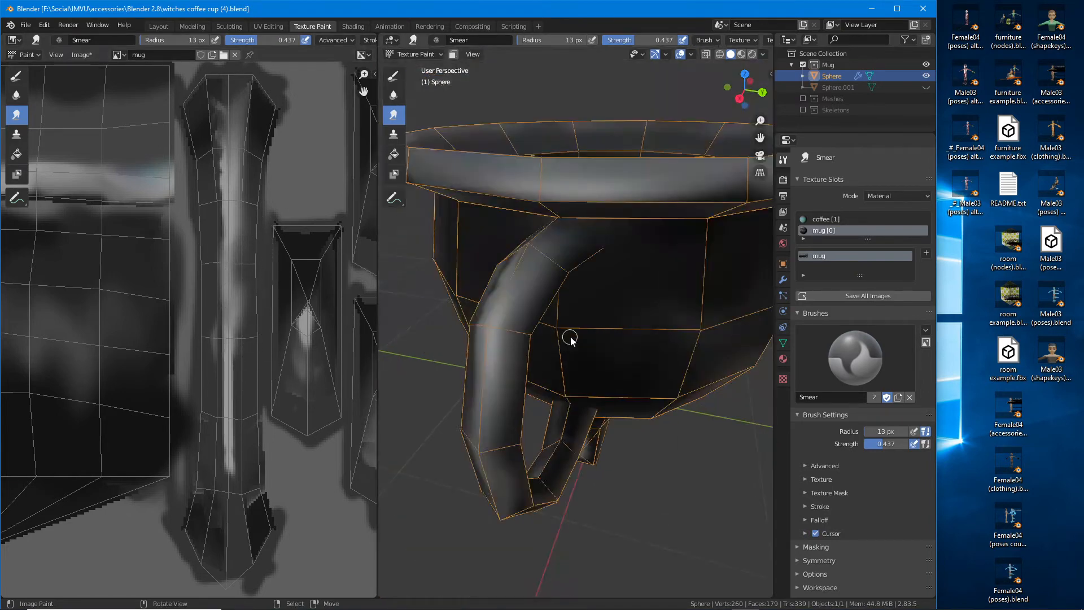
pyautogui.moveTo(570, 339); pyautogui.dragTo(613, 349, button='middle')
pyautogui.moveTo(213, 104)
pyautogui.mouseDown()
pyautogui.moveTo(203, 126)
pyautogui.moveTo(228, 137)
pyautogui.moveTo(206, 273)
pyautogui.mouseUp()
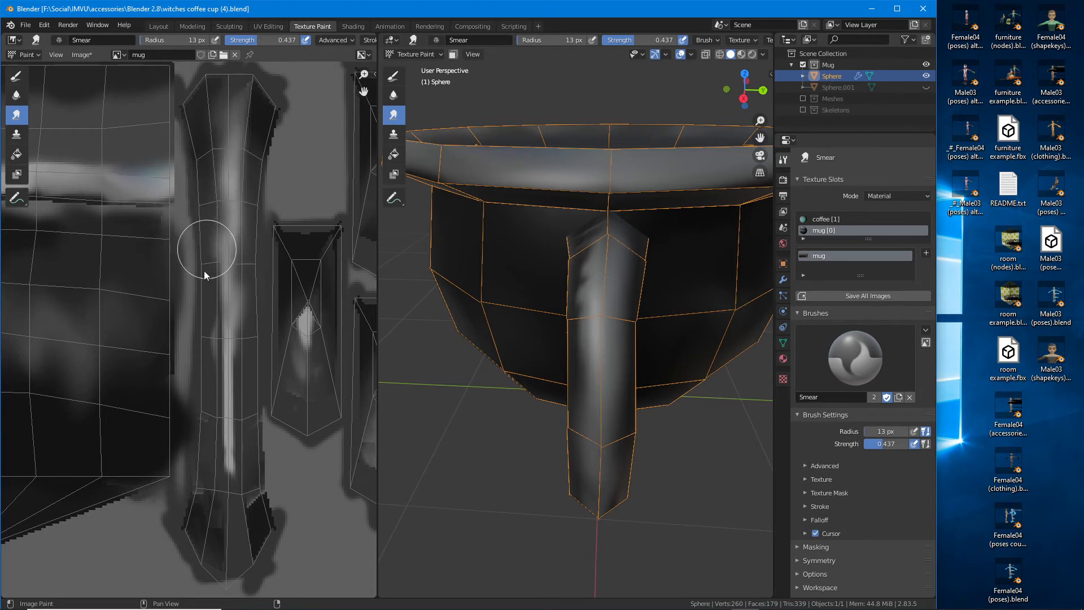
pyautogui.moveTo(230, 273); pyautogui.dragTo(248, 268, button='middle')
pyautogui.moveTo(226, 300)
pyautogui.mouseDown()
pyautogui.moveTo(230, 283)
pyautogui.moveTo(243, 296)
pyautogui.moveTo(236, 418)
pyautogui.moveTo(248, 390)
pyautogui.moveTo(246, 443)
pyautogui.mouseUp()
pyautogui.moveTo(271, 407); pyautogui.dragTo(268, 400, button='middle')
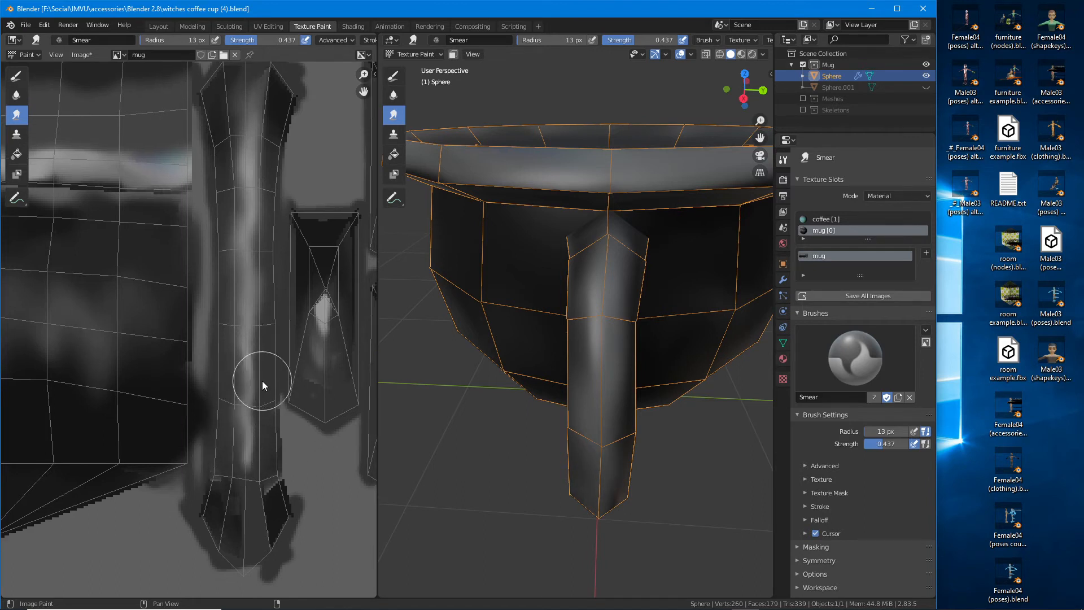
pyautogui.moveTo(259, 372)
pyautogui.mouseDown()
pyautogui.moveTo(263, 527)
pyautogui.moveTo(246, 486)
pyautogui.mouseUp()
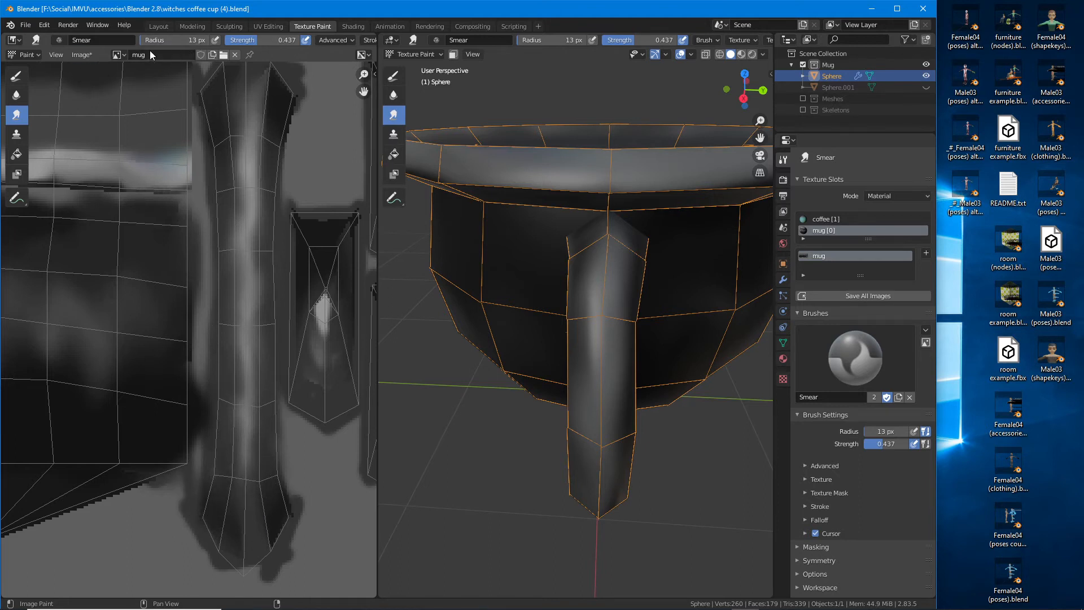
# Step: Paint the lower and upper ends of the handle's UV island black with the Draw brush
pyautogui.click(17, 76)
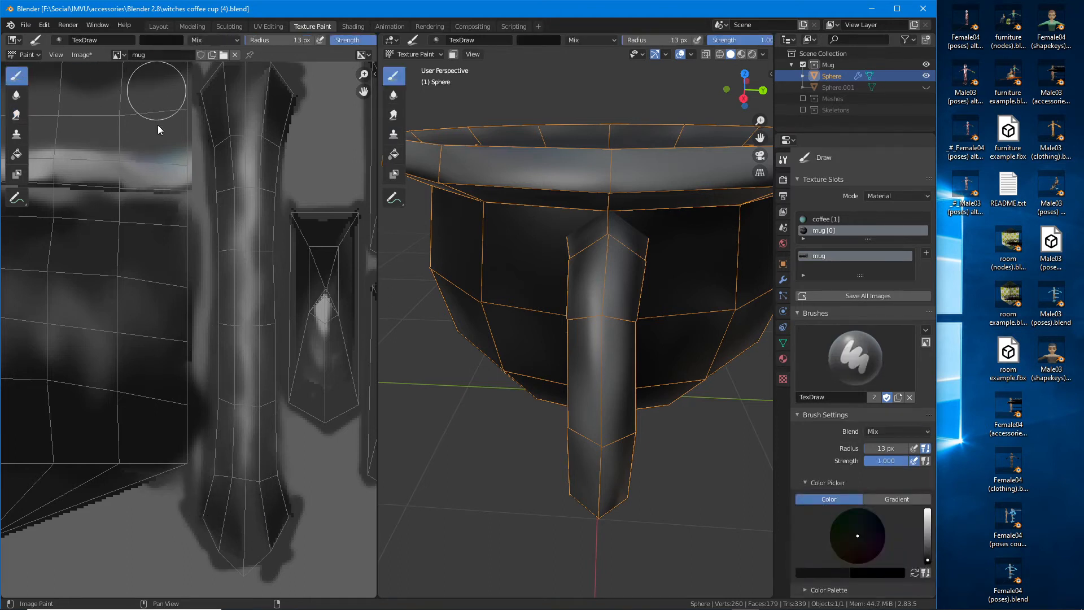
pyautogui.moveTo(202, 515)
pyautogui.mouseDown()
pyautogui.moveTo(213, 537)
pyautogui.moveTo(266, 561)
pyautogui.moveTo(291, 520)
pyautogui.mouseUp()
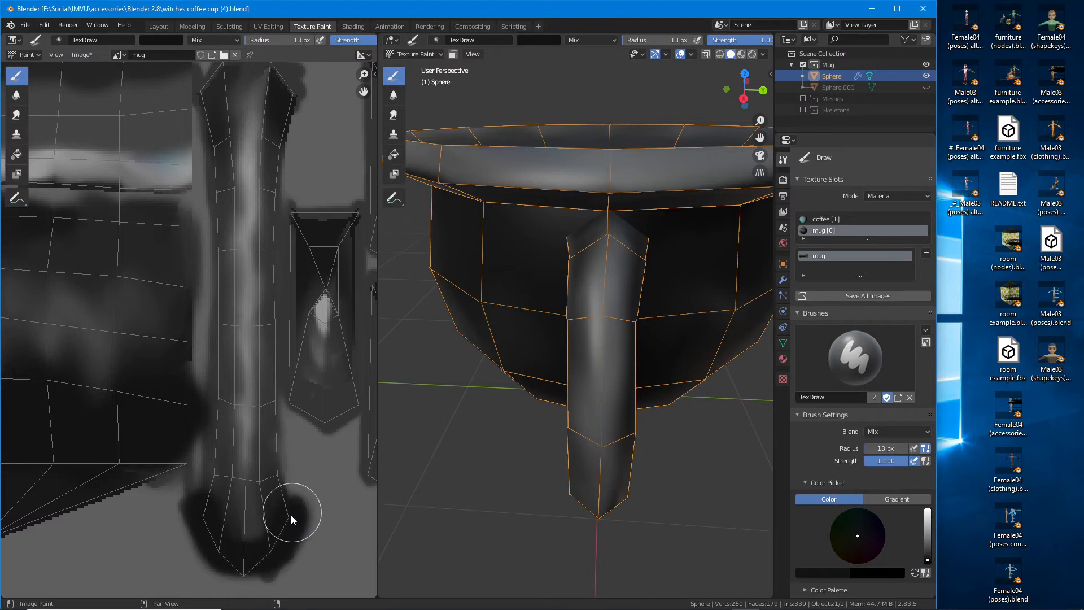
pyautogui.moveTo(252, 148); pyautogui.dragTo(252, 281, button='middle')
pyautogui.moveTo(199, 226)
pyautogui.mouseDown()
pyautogui.moveTo(282, 197)
pyautogui.moveTo(287, 220)
pyautogui.mouseUp()
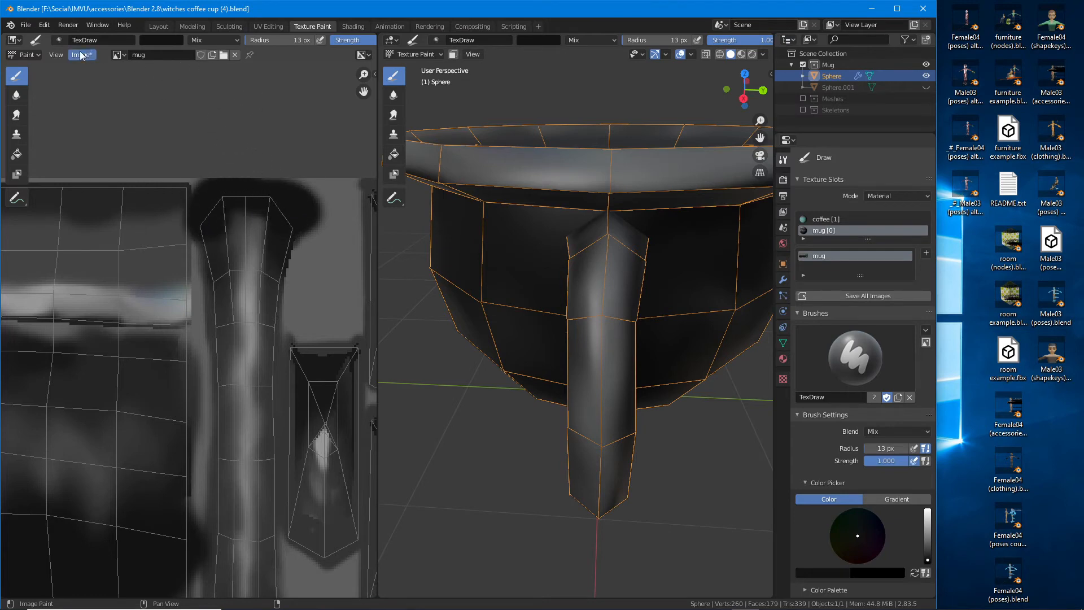
# Step: Blend the black paint at both ends of the handle's UV island into its highlight with the Smear brush
pyautogui.click(16, 115)
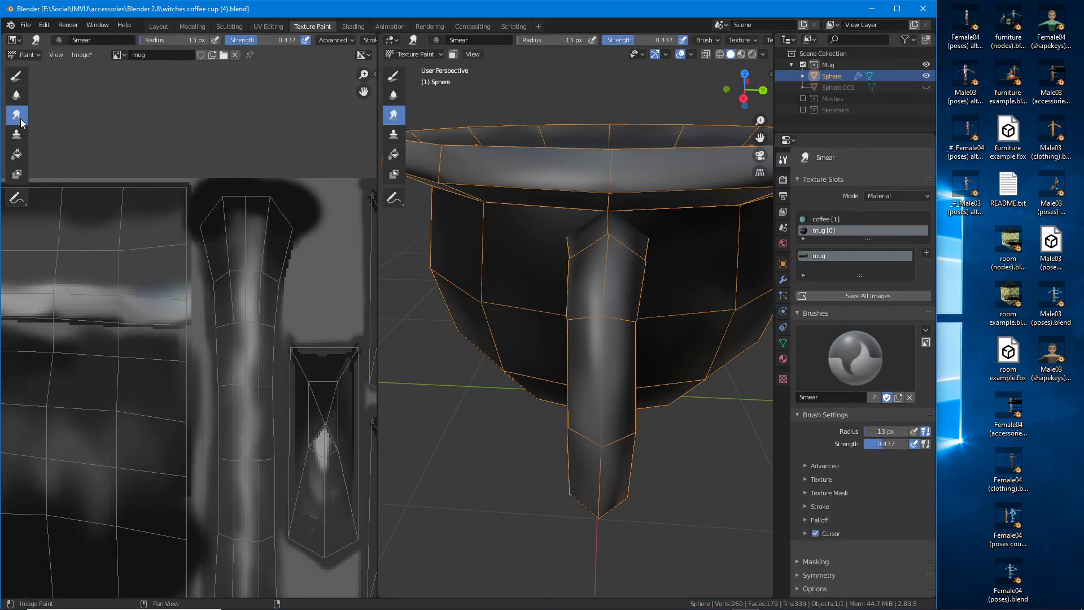
pyautogui.moveTo(219, 216)
pyautogui.mouseDown()
pyautogui.moveTo(232, 250)
pyautogui.moveTo(257, 238)
pyautogui.moveTo(244, 229)
pyautogui.moveTo(301, 225)
pyautogui.moveTo(284, 221)
pyautogui.moveTo(247, 275)
pyautogui.mouseUp()
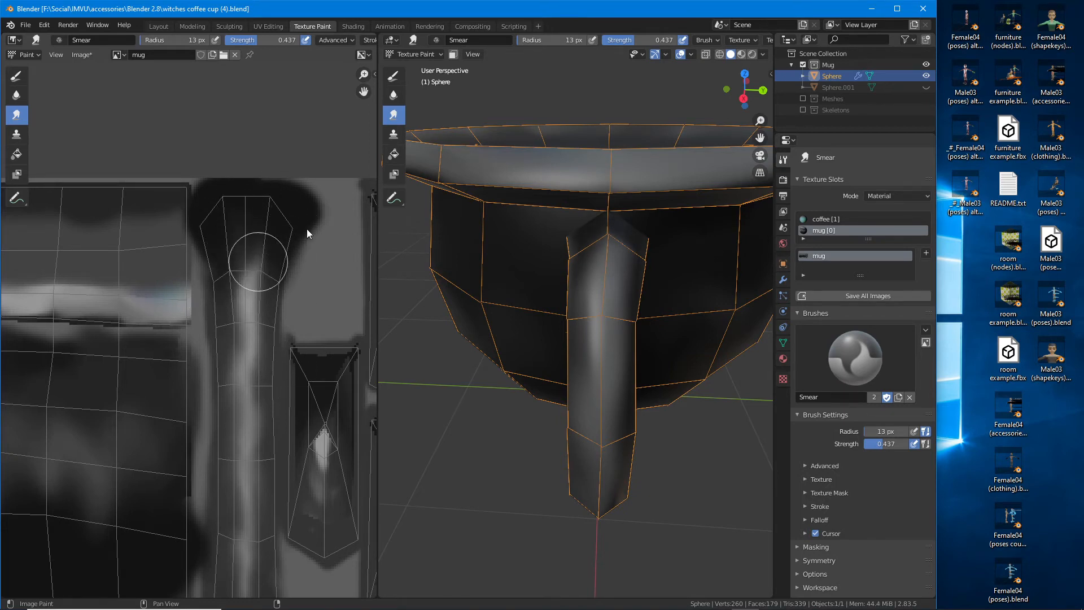
pyautogui.moveTo(307, 229); pyautogui.dragTo(288, 282)
pyautogui.moveTo(255, 415); pyautogui.dragTo(266, 129, button='middle')
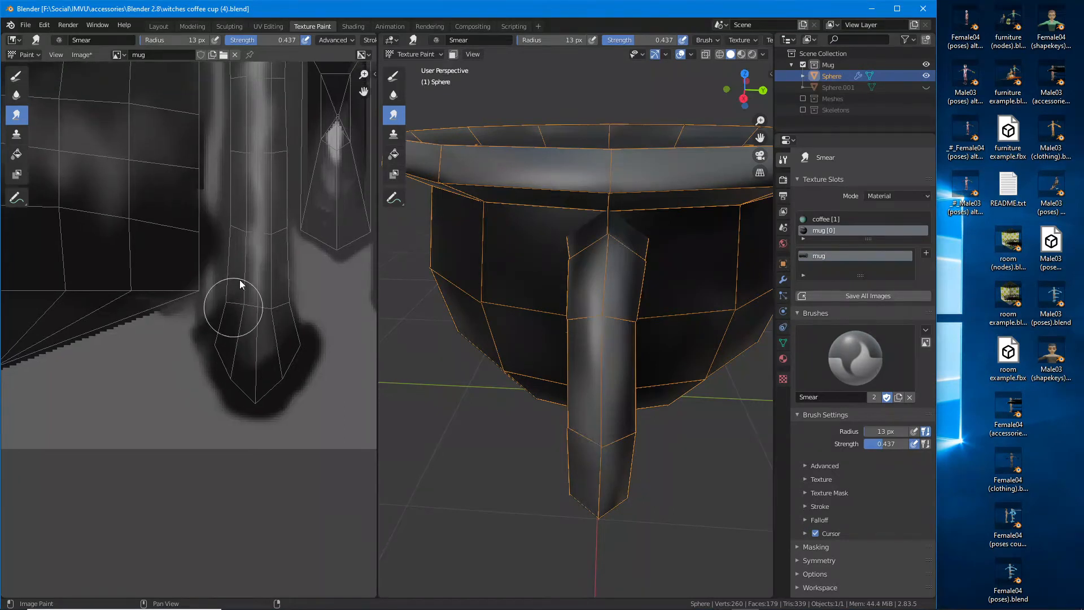
pyautogui.moveTo(291, 359)
pyautogui.mouseDown()
pyautogui.moveTo(276, 336)
pyautogui.moveTo(278, 278)
pyautogui.mouseUp()
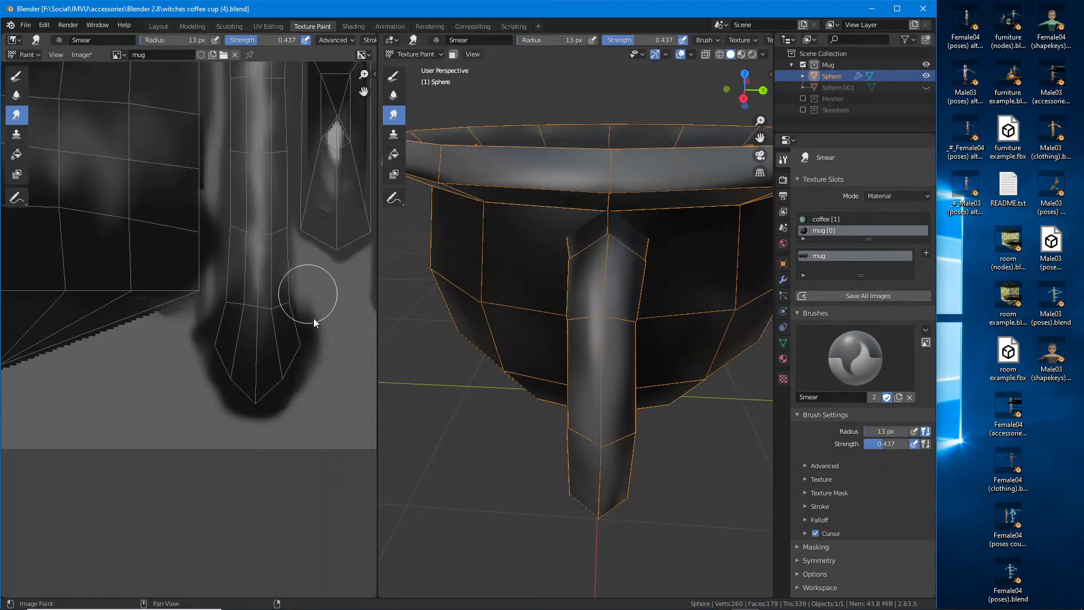
pyautogui.moveTo(314, 319); pyautogui.dragTo(293, 262)
pyautogui.moveTo(261, 376); pyautogui.dragTo(234, 287)
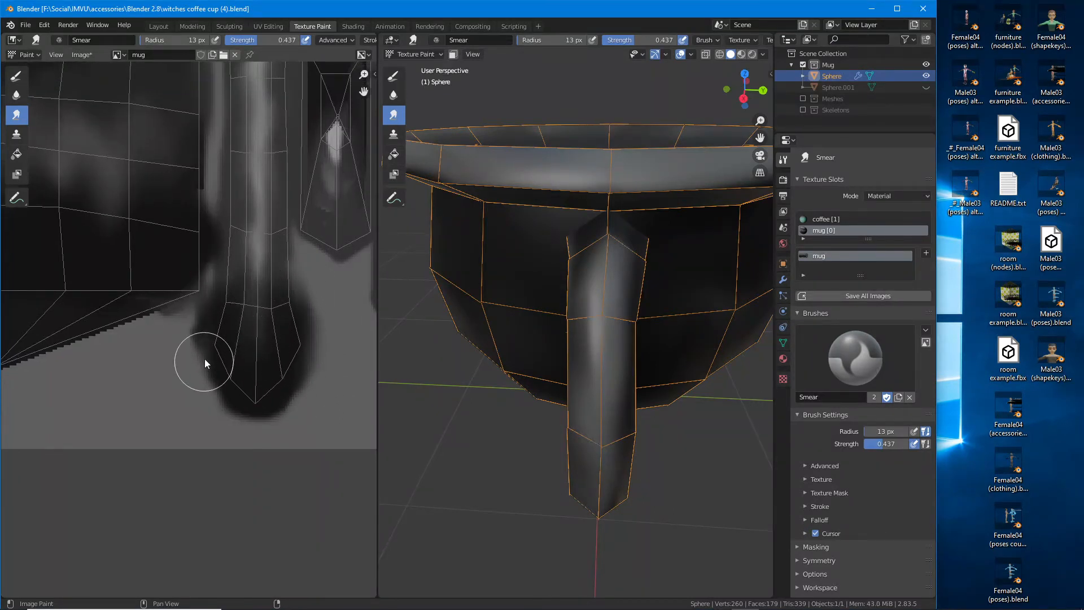
# Step: Examine the shading of the mug's body, handle and legs on the model from several angles and distances
pyautogui.moveTo(392, 353); pyautogui.dragTo(648, 375, button='middle')
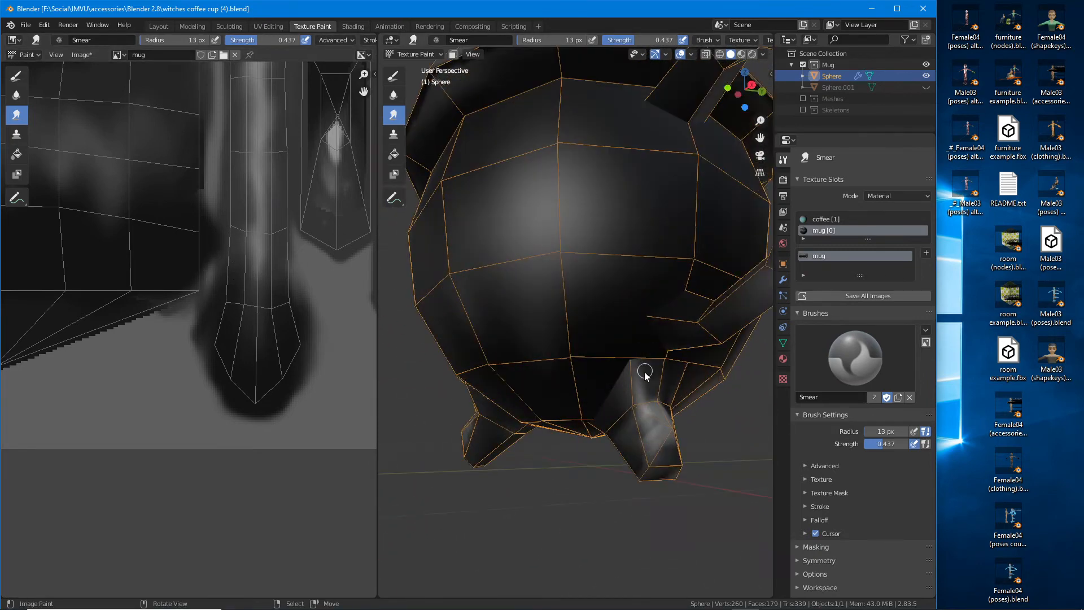
pyautogui.scroll(-2, 229, 280)
pyautogui.moveTo(337, 202); pyautogui.dragTo(206, 283, button='middle')
pyautogui.scroll(1, 195, 265)
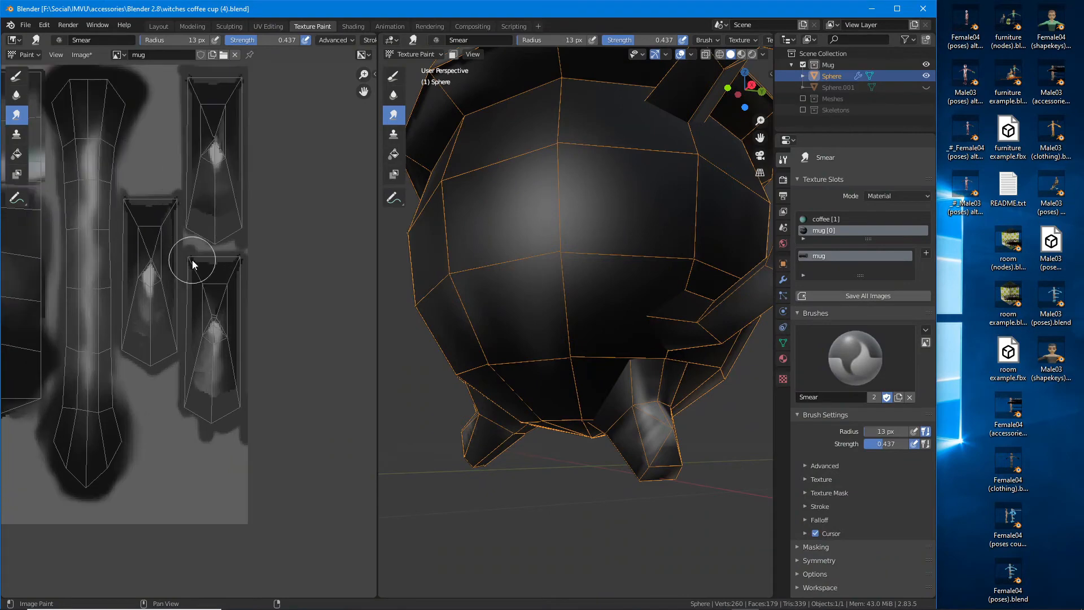
pyautogui.moveTo(188, 147); pyautogui.dragTo(232, 172, button='middle')
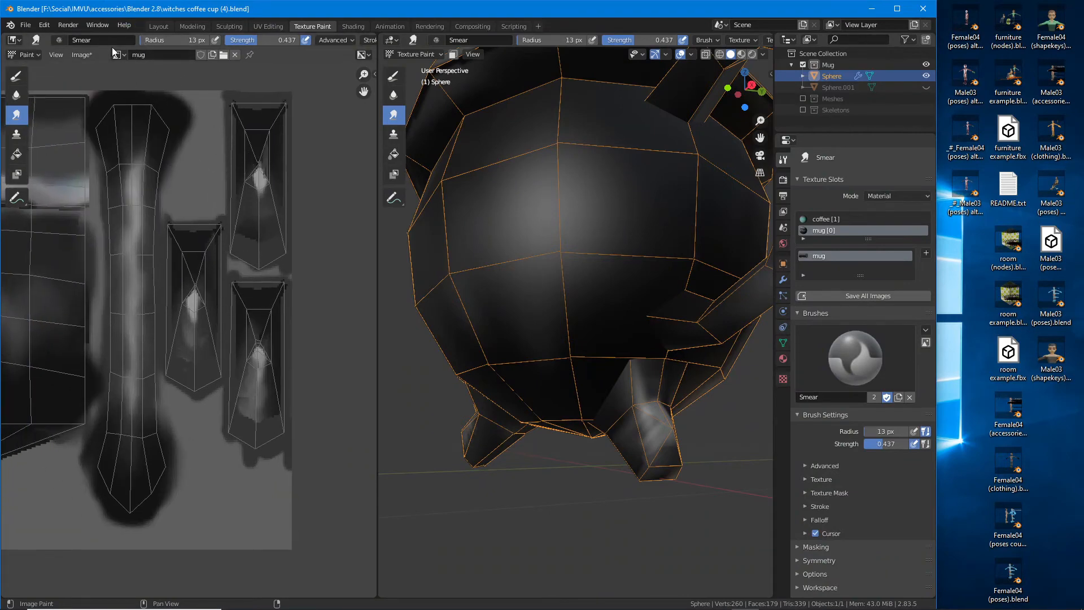
pyautogui.scroll(-2, 547, 218)
pyautogui.scroll(-1, 547, 251)
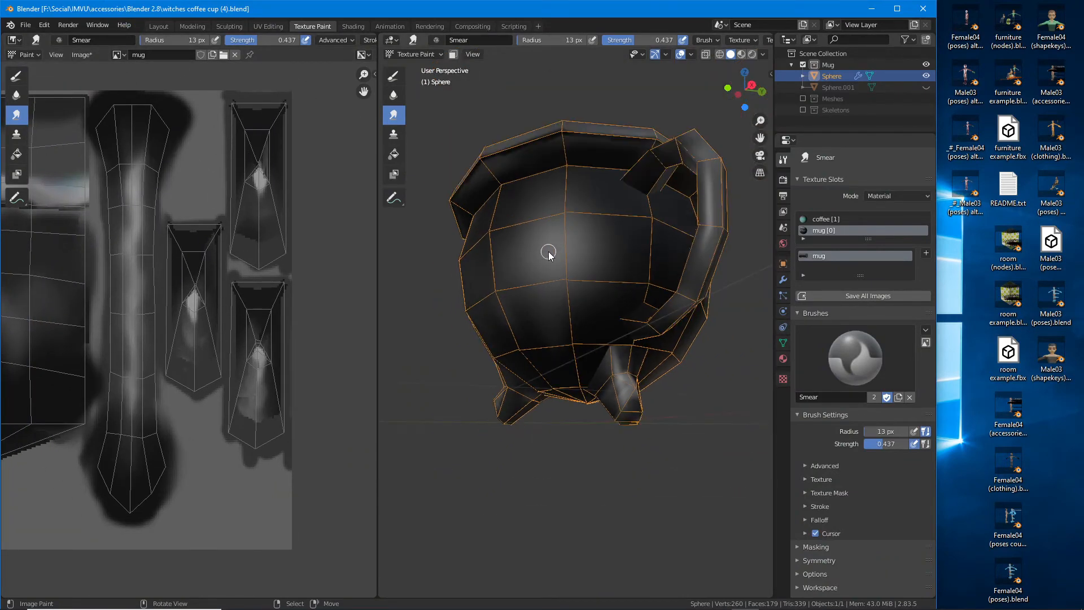
pyautogui.scroll(4, 547, 252)
pyautogui.scroll(-6, 549, 252)
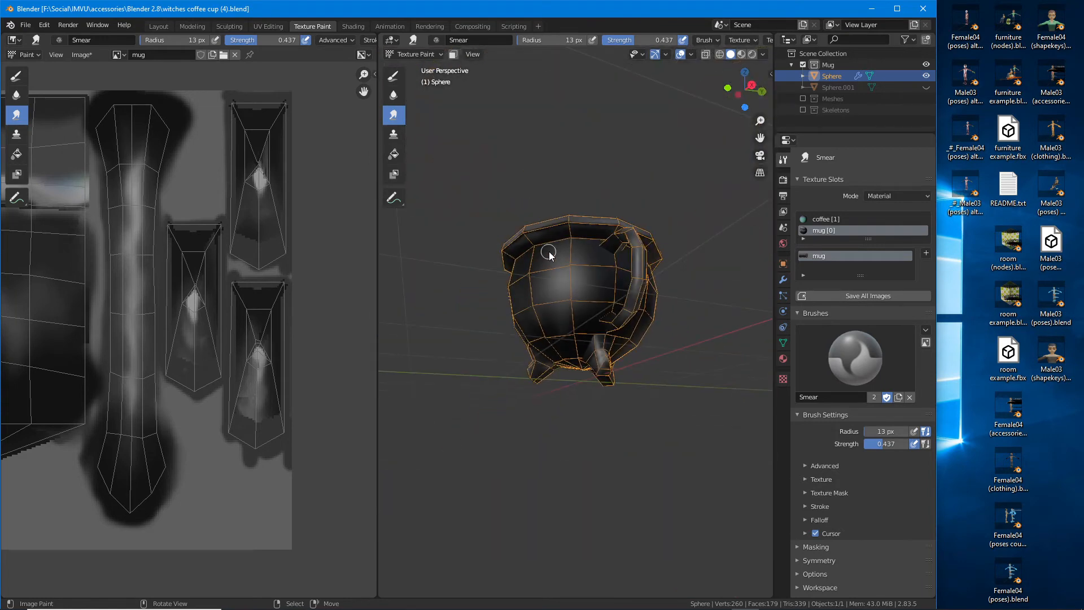
pyautogui.moveTo(549, 252); pyautogui.dragTo(598, 292, button='middle')
pyautogui.scroll(6, 598, 292)
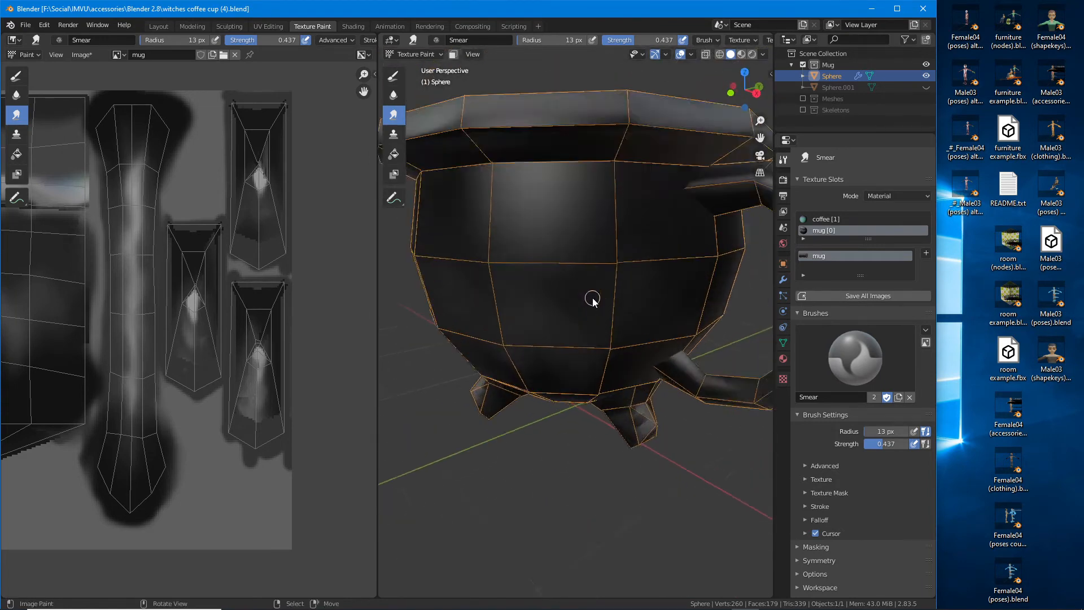
pyautogui.scroll(-10, 603, 271)
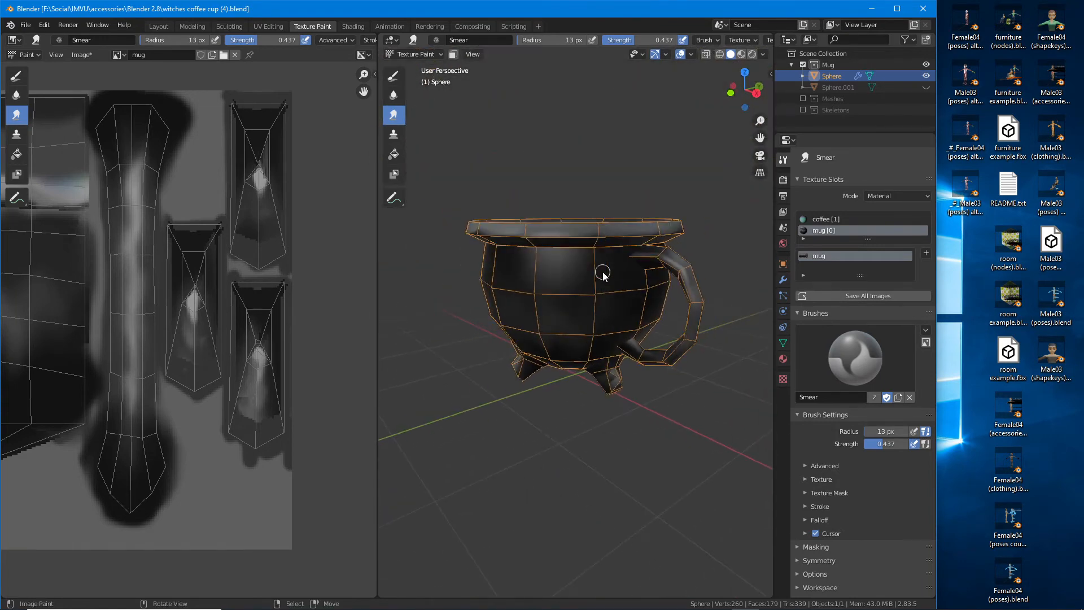
pyautogui.scroll(12, 592, 309)
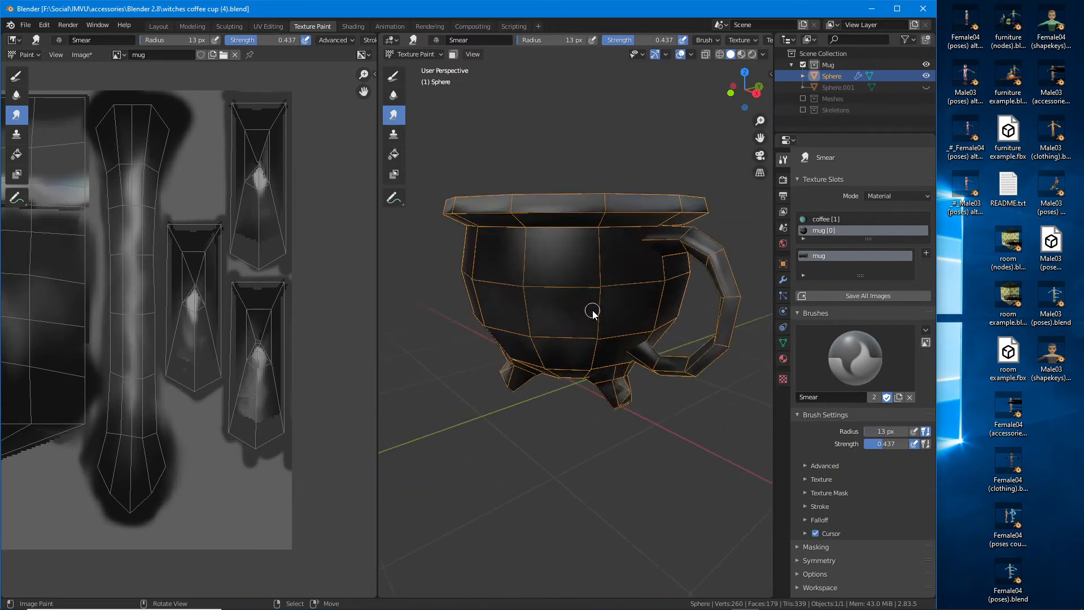
# Step: Paint the borders of the three leg UV islands black using the Draw brush with a 5 px radius
pyautogui.scroll(-1, 212, 282)
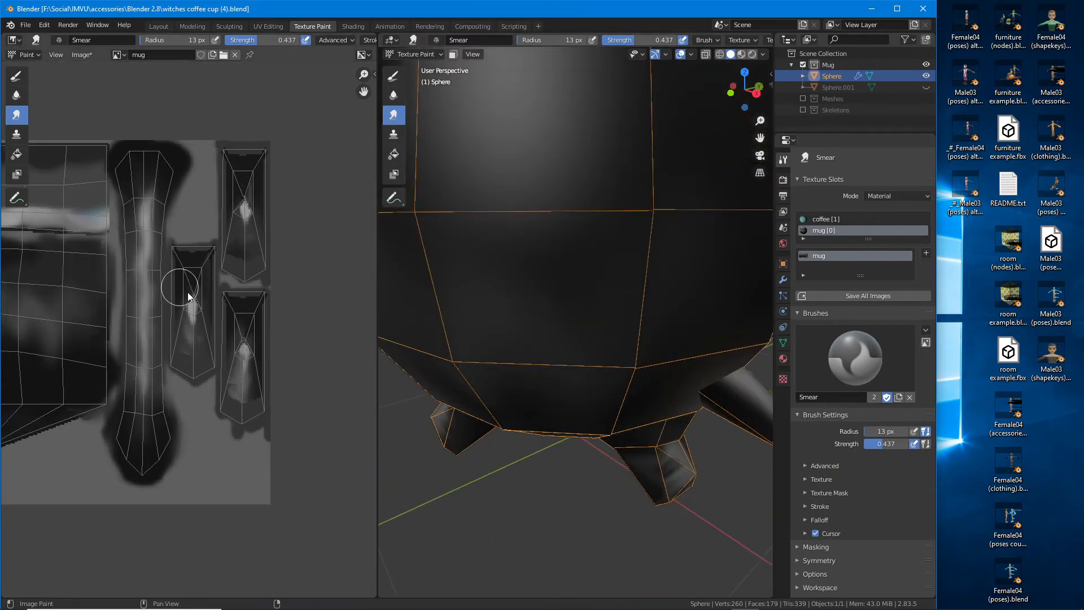
pyautogui.scroll(4, 204, 245)
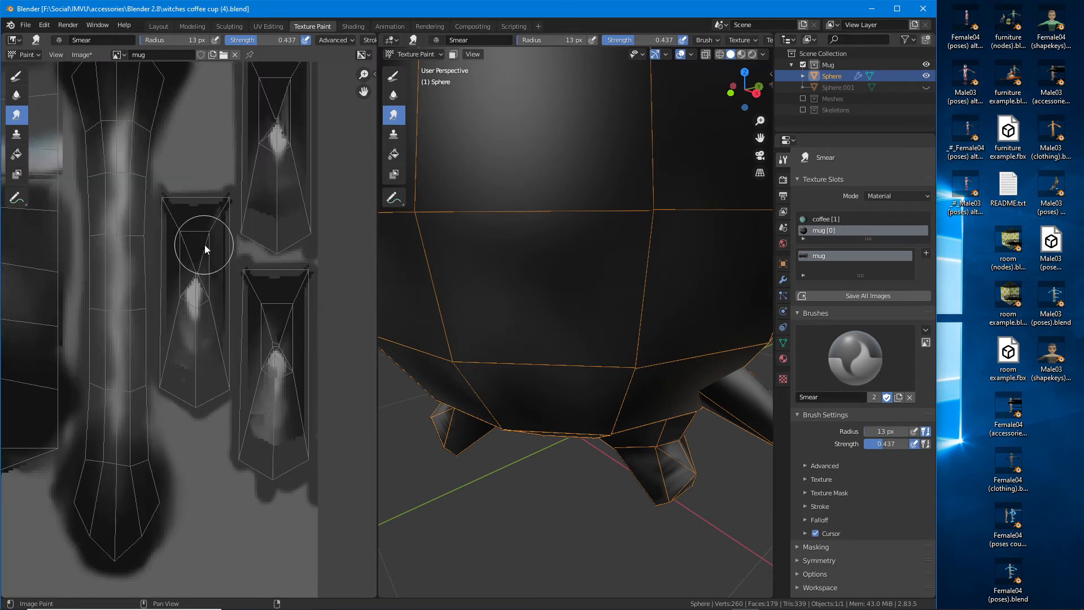
pyautogui.moveTo(203, 39); pyautogui.dragTo(192, 40)
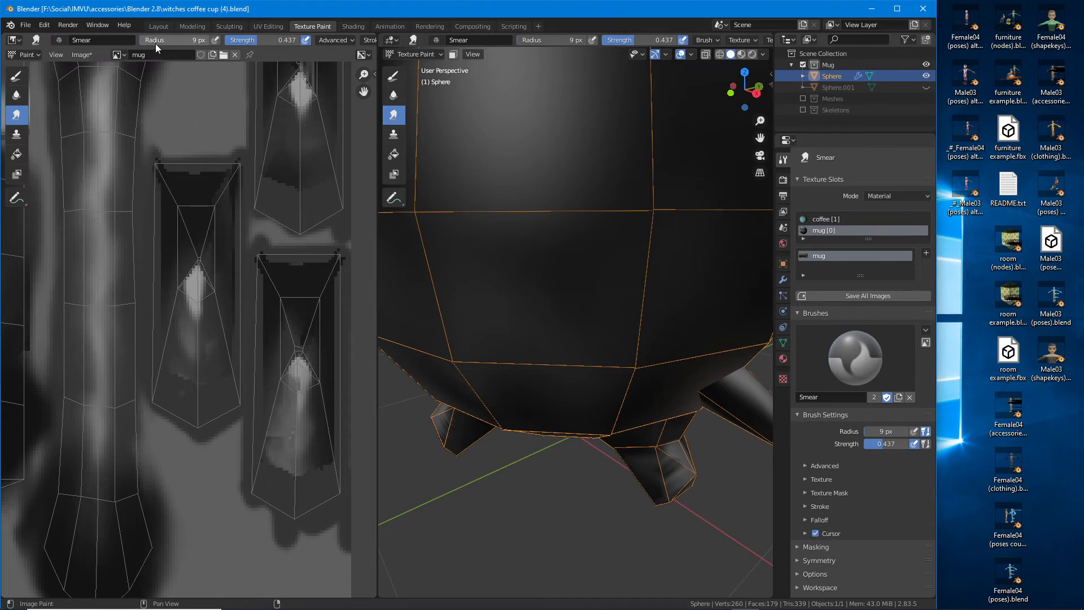
pyautogui.click(17, 75)
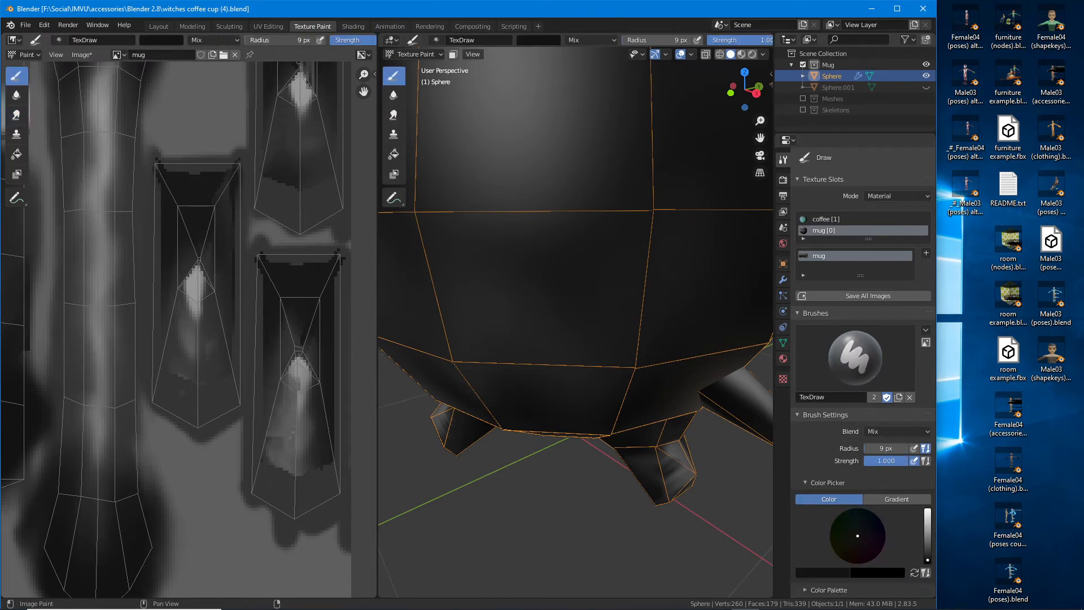
pyautogui.moveTo(244, 41); pyautogui.dragTo(246, 40)
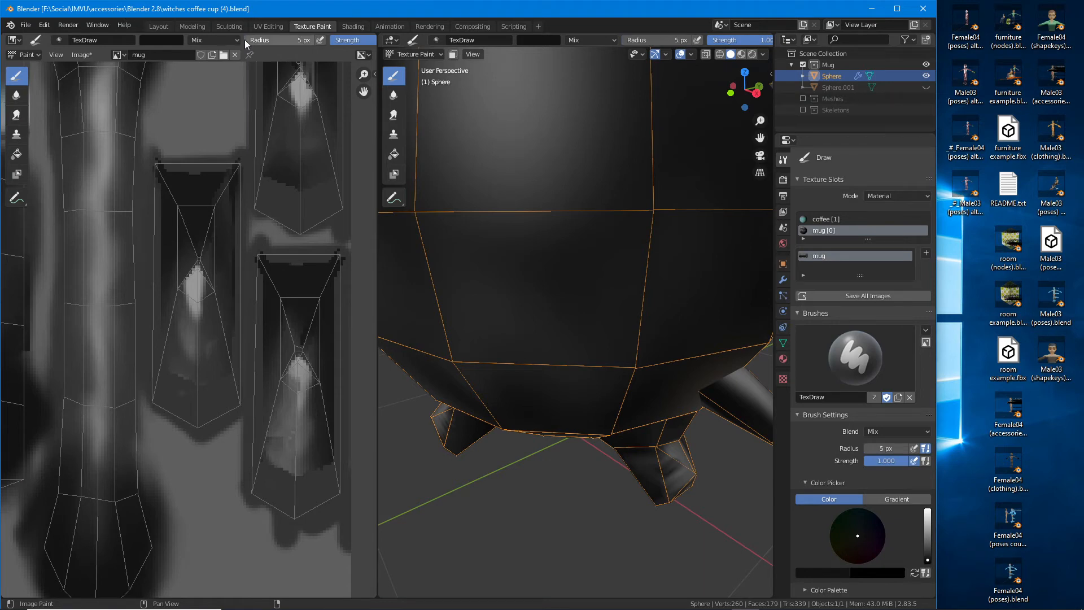
pyautogui.moveTo(240, 163)
pyautogui.mouseDown()
pyautogui.moveTo(234, 412)
pyautogui.moveTo(206, 428)
pyautogui.moveTo(164, 411)
pyautogui.moveTo(153, 390)
pyautogui.moveTo(154, 164)
pyautogui.moveTo(223, 152)
pyautogui.moveTo(178, 163)
pyautogui.moveTo(237, 162)
pyautogui.moveTo(272, 225)
pyautogui.moveTo(293, 232)
pyautogui.moveTo(344, 205)
pyautogui.moveTo(341, 248)
pyautogui.moveTo(259, 249)
pyautogui.moveTo(252, 499)
pyautogui.moveTo(254, 232)
pyautogui.moveTo(249, 486)
pyautogui.moveTo(310, 519)
pyautogui.moveTo(338, 480)
pyautogui.moveTo(344, 254)
pyautogui.moveTo(339, 333)
pyautogui.mouseUp()
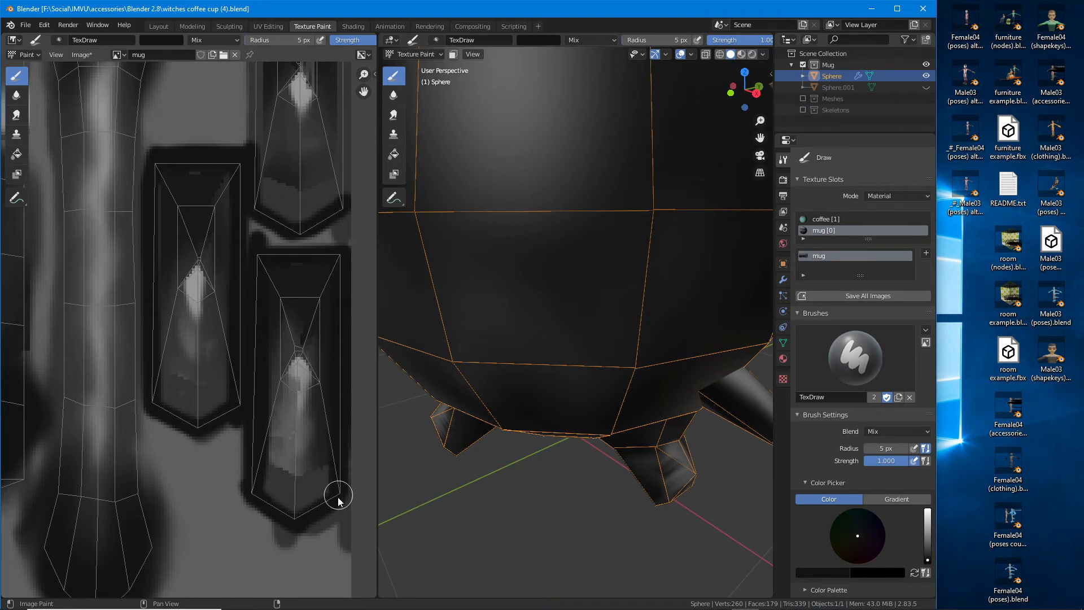
pyautogui.moveTo(315, 189)
pyautogui.mouseDown(button='middle')
pyautogui.moveTo(303, 311)
pyautogui.moveTo(324, 382)
pyautogui.mouseUp(button='middle')
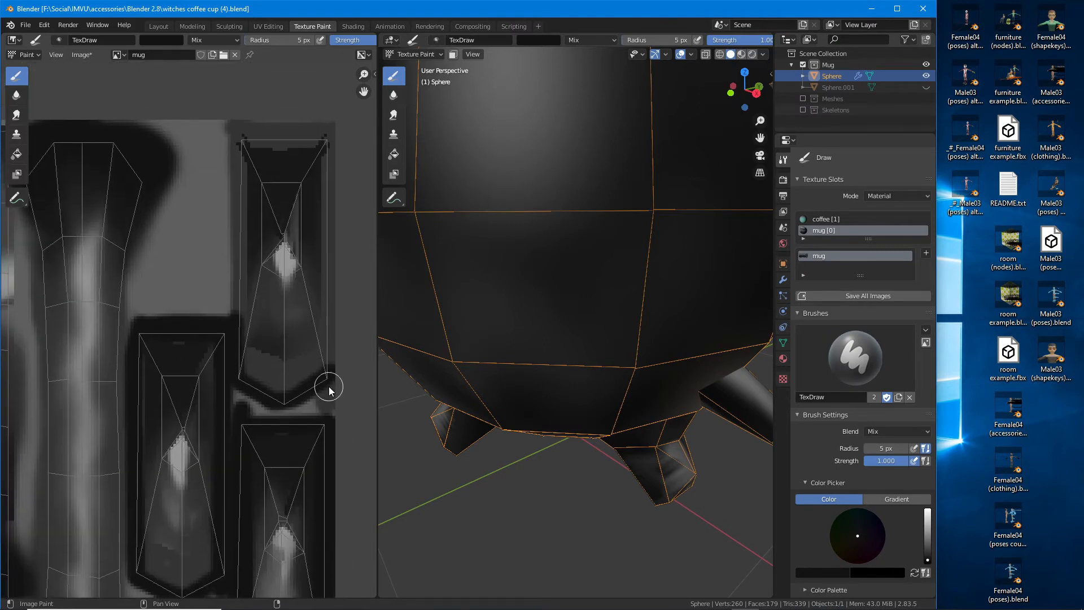
pyautogui.moveTo(325, 137)
pyautogui.mouseDown()
pyautogui.moveTo(242, 141)
pyautogui.moveTo(235, 358)
pyautogui.moveTo(307, 403)
pyautogui.moveTo(331, 367)
pyautogui.mouseUp()
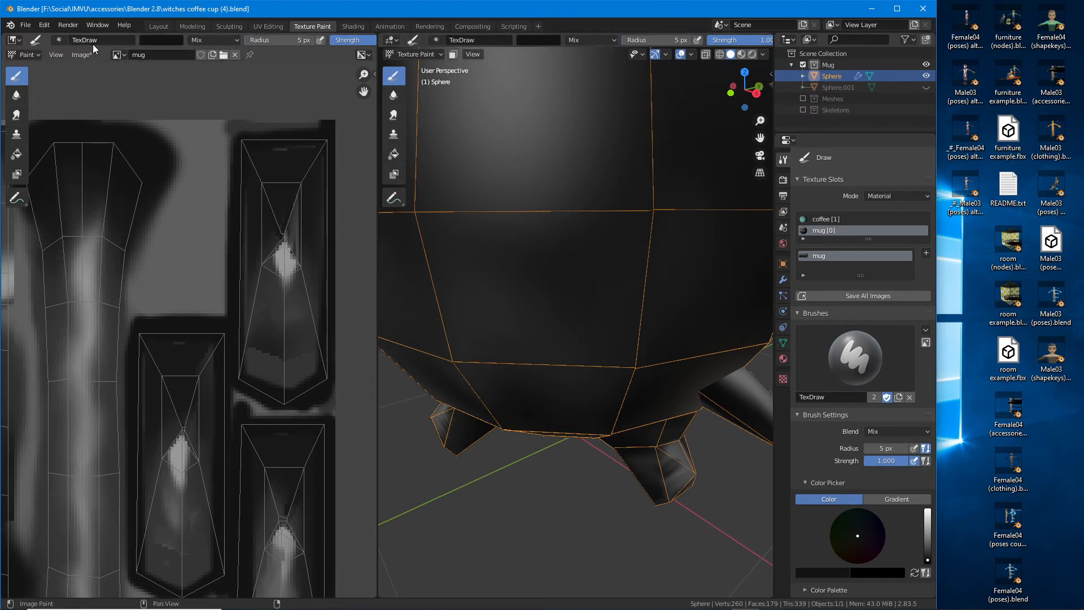
# Step: Smear the dark edges and bright highlights on the three leg UV islands into soft gradients
pyautogui.click(16, 114)
pyautogui.moveTo(251, 153)
pyautogui.mouseDown()
pyautogui.moveTo(319, 144)
pyautogui.moveTo(287, 175)
pyautogui.moveTo(280, 143)
pyautogui.mouseUp()
pyautogui.moveTo(331, 338)
pyautogui.mouseDown()
pyautogui.moveTo(306, 364)
pyautogui.moveTo(311, 415)
pyautogui.moveTo(274, 373)
pyautogui.moveTo(288, 322)
pyautogui.moveTo(301, 405)
pyautogui.moveTo(265, 323)
pyautogui.moveTo(227, 399)
pyautogui.moveTo(277, 338)
pyautogui.mouseUp()
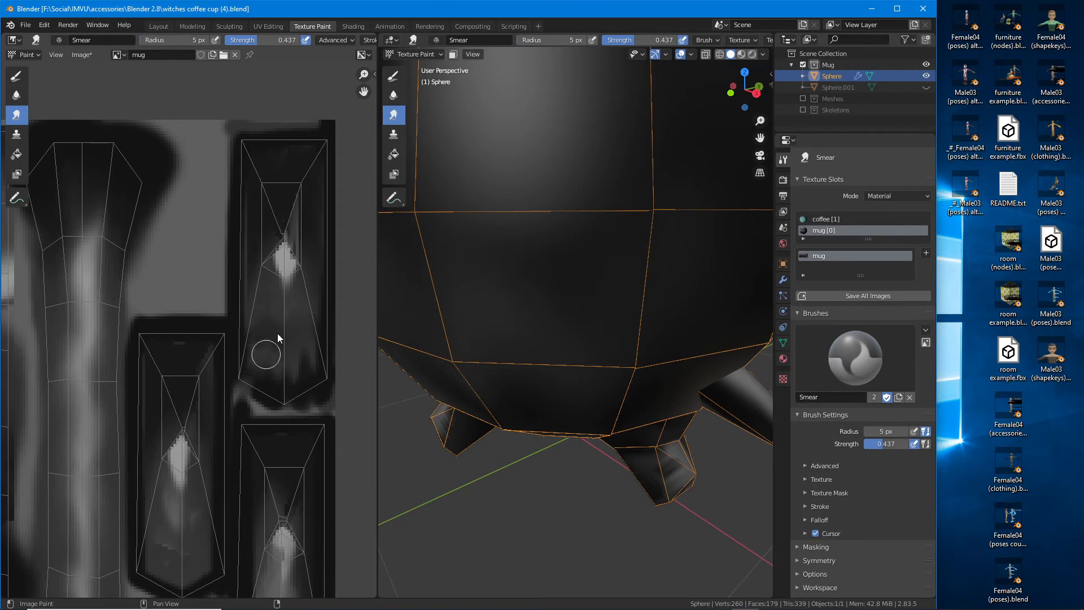
pyautogui.moveTo(269, 400)
pyautogui.mouseDown()
pyautogui.moveTo(259, 323)
pyautogui.moveTo(270, 258)
pyautogui.moveTo(211, 361)
pyautogui.mouseUp()
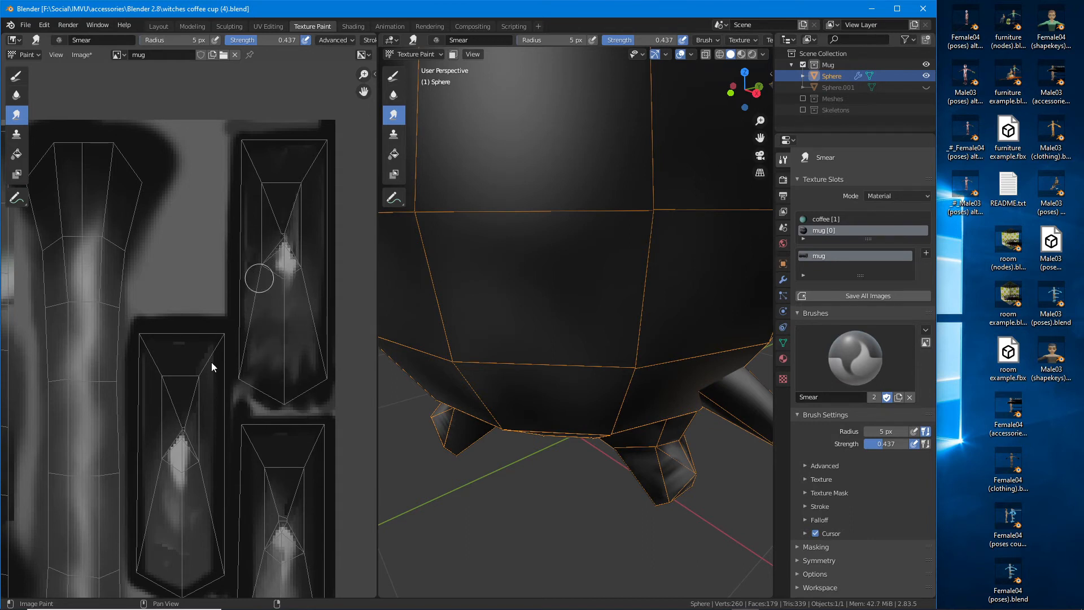
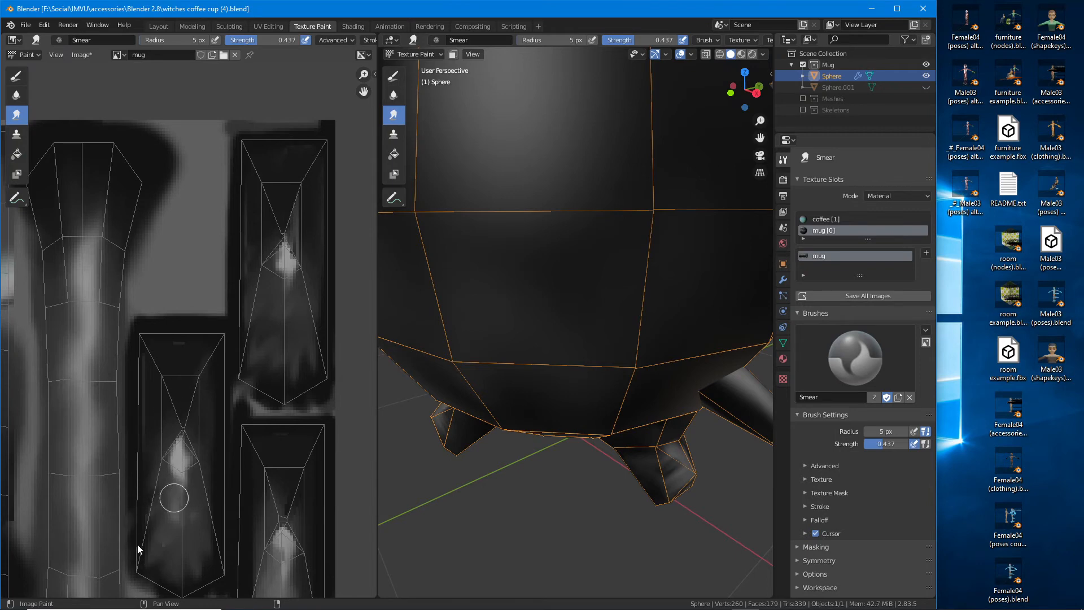
pyautogui.moveTo(279, 515); pyautogui.dragTo(303, 311, button='middle')
pyautogui.moveTo(303, 311)
pyautogui.mouseDown()
pyautogui.moveTo(274, 432)
pyautogui.moveTo(287, 359)
pyautogui.moveTo(263, 435)
pyautogui.moveTo(314, 393)
pyautogui.moveTo(321, 460)
pyautogui.moveTo(296, 394)
pyautogui.moveTo(353, 434)
pyautogui.mouseUp()
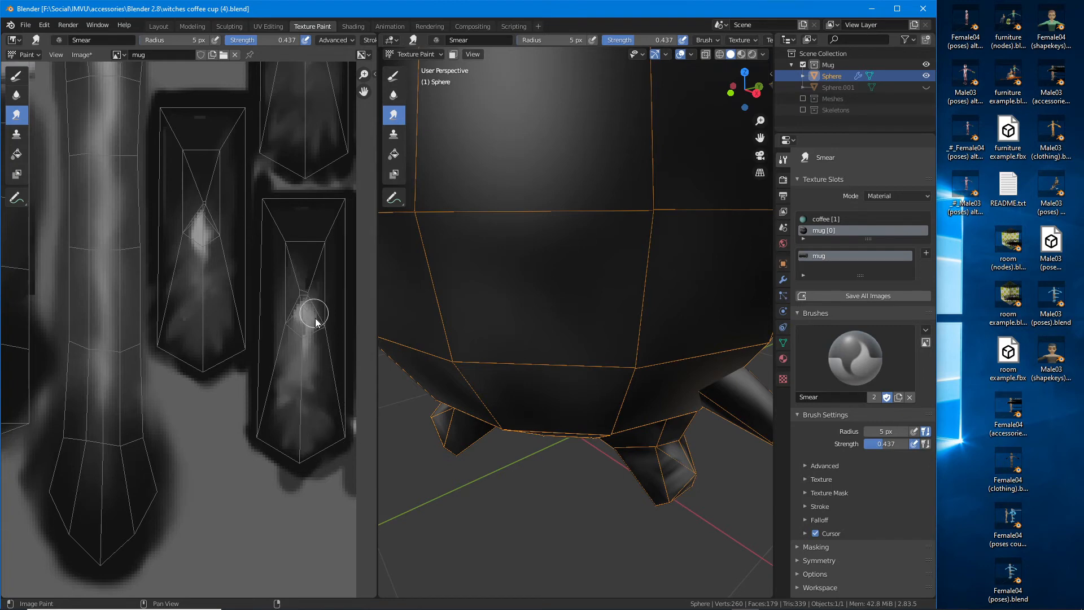
pyautogui.moveTo(291, 321)
pyautogui.mouseDown()
pyautogui.moveTo(324, 333)
pyautogui.moveTo(313, 358)
pyautogui.mouseUp()
pyautogui.moveTo(219, 240)
pyautogui.mouseDown()
pyautogui.moveTo(195, 221)
pyautogui.moveTo(199, 201)
pyautogui.moveTo(222, 247)
pyautogui.moveTo(200, 257)
pyautogui.mouseUp()
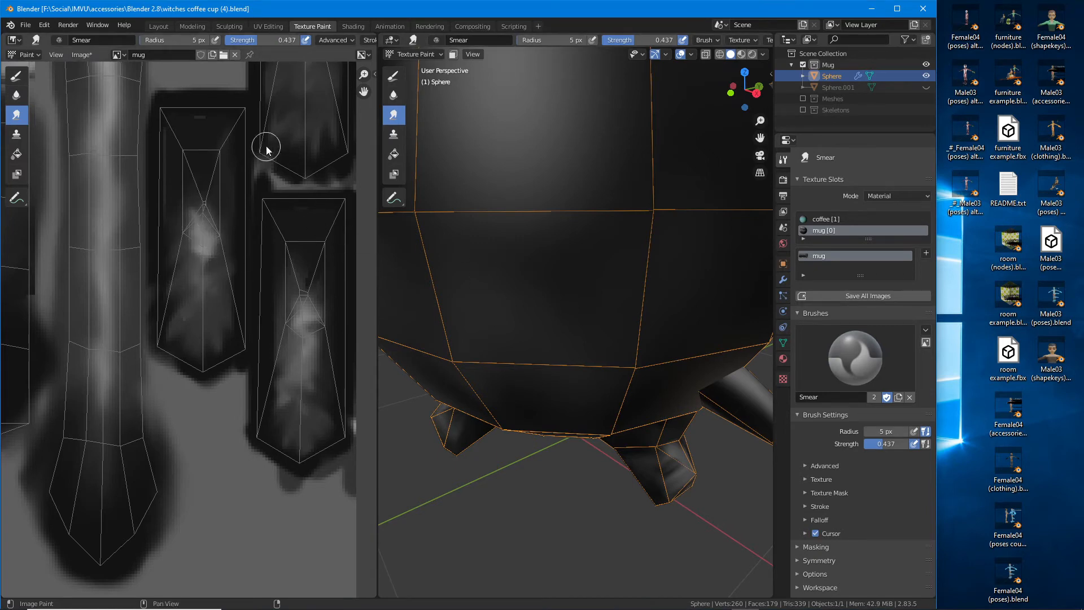
# Step: Smear the highlight on the uppermost leg UV island to soften it with the 5 px brush
pyautogui.moveTo(266, 149); pyautogui.dragTo(205, 360, button='middle')
pyautogui.moveTo(246, 211)
pyautogui.mouseDown()
pyautogui.moveTo(249, 222)
pyautogui.moveTo(219, 241)
pyautogui.moveTo(260, 265)
pyautogui.moveTo(245, 271)
pyautogui.moveTo(252, 213)
pyautogui.mouseUp()
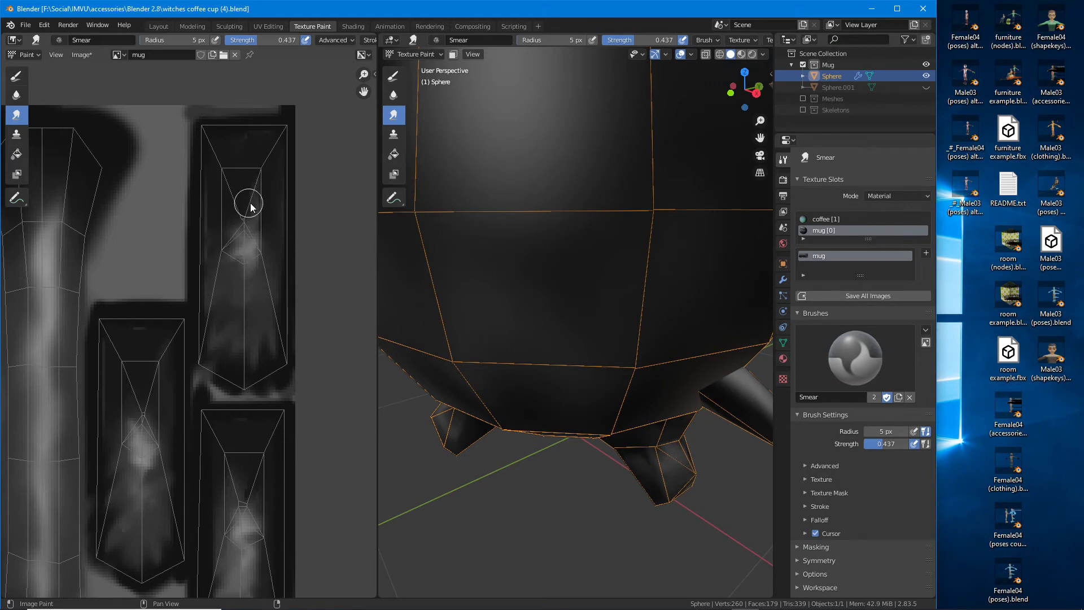
# Step: Smear the highlights all the way around the mug's rim on the model with a 36 px brush radius
pyautogui.moveTo(629, 439); pyautogui.dragTo(577, 437, button='middle')
pyautogui.moveTo(656, 424); pyautogui.dragTo(598, 286, button='middle')
pyautogui.scroll(3, 635, 293)
pyautogui.moveTo(511, 272); pyautogui.dragTo(528, 357, button='middle')
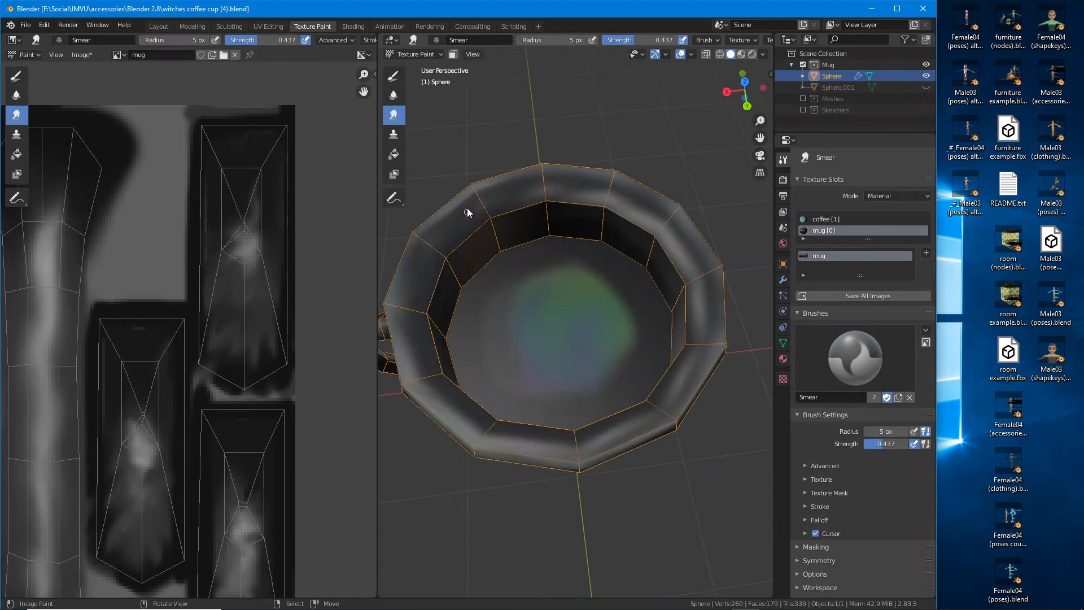
pyautogui.moveTo(550, 40); pyautogui.dragTo(573, 40)
pyautogui.moveTo(544, 186); pyautogui.dragTo(582, 185)
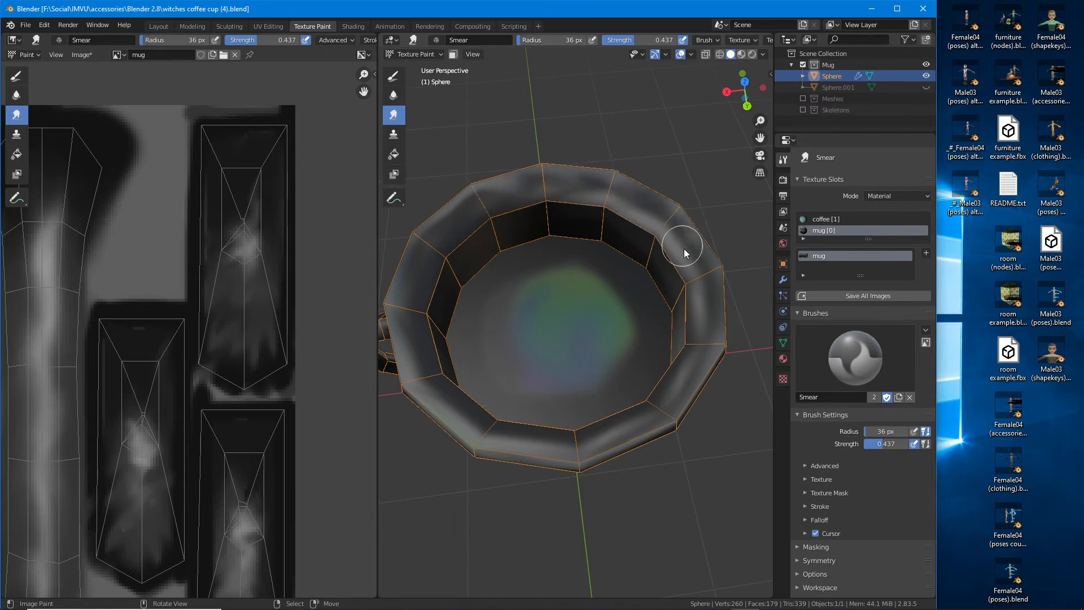
pyautogui.moveTo(696, 325)
pyautogui.mouseDown()
pyautogui.moveTo(699, 363)
pyautogui.moveTo(677, 372)
pyautogui.moveTo(690, 374)
pyautogui.mouseUp()
pyautogui.moveTo(585, 438); pyautogui.dragTo(521, 449)
pyautogui.moveTo(456, 414)
pyautogui.mouseDown()
pyautogui.moveTo(488, 438)
pyautogui.moveTo(437, 402)
pyautogui.mouseUp()
pyautogui.moveTo(408, 353); pyautogui.dragTo(396, 301)
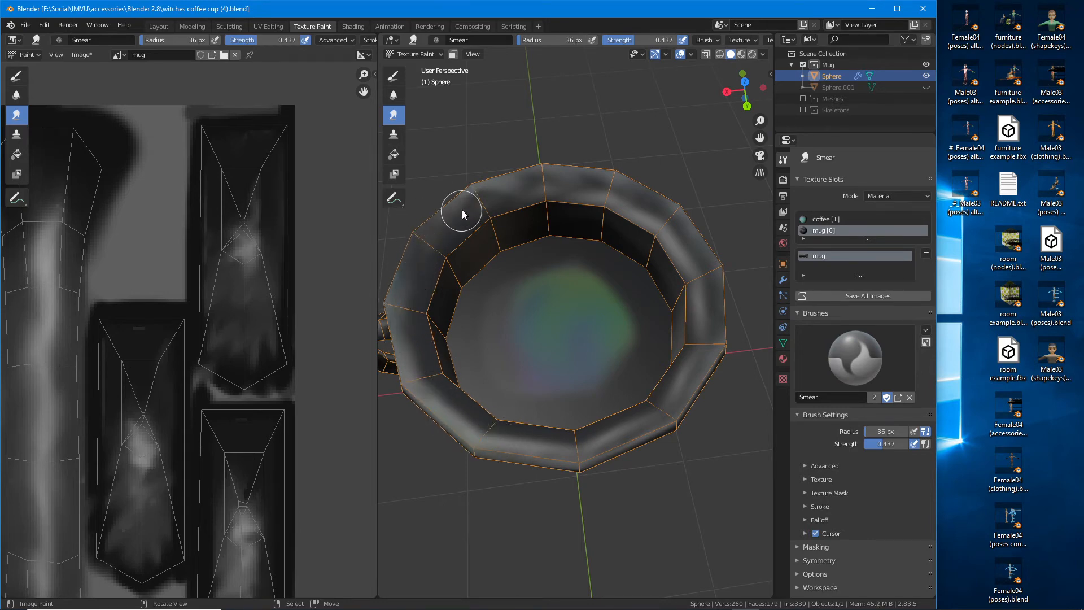
pyautogui.moveTo(461, 214)
pyautogui.mouseDown()
pyautogui.moveTo(508, 181)
pyautogui.moveTo(583, 181)
pyautogui.mouseUp()
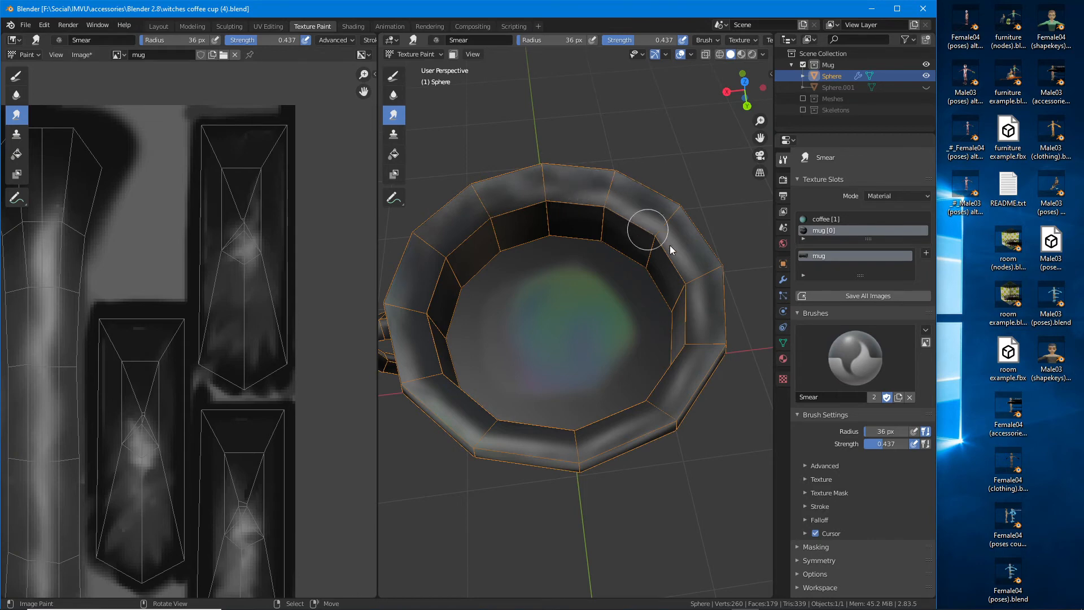
# Step: Smear the edges of the coloured patch on the coffee surface as seen from above
pyautogui.moveTo(706, 320)
pyautogui.mouseDown(button='middle')
pyautogui.moveTo(564, 435)
pyautogui.moveTo(601, 367)
pyautogui.moveTo(644, 357)
pyautogui.moveTo(622, 354)
pyautogui.moveTo(661, 290)
pyautogui.moveTo(569, 332)
pyautogui.moveTo(626, 343)
pyautogui.moveTo(551, 401)
pyautogui.moveTo(570, 421)
pyautogui.moveTo(580, 351)
pyautogui.mouseUp(button='middle')
pyautogui.scroll(4, 581, 351)
pyautogui.moveTo(522, 333)
pyautogui.mouseDown()
pyautogui.moveTo(637, 394)
pyautogui.moveTo(496, 316)
pyautogui.moveTo(643, 300)
pyautogui.moveTo(503, 435)
pyautogui.moveTo(634, 459)
pyautogui.moveTo(562, 436)
pyautogui.mouseUp()
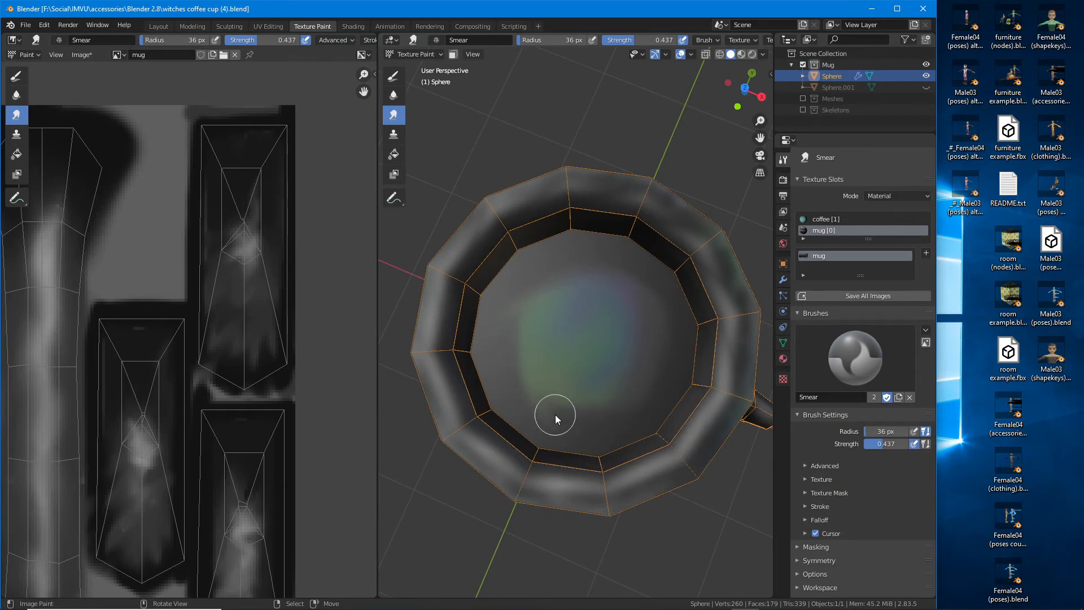
pyautogui.moveTo(658, 361)
pyautogui.mouseDown()
pyautogui.moveTo(677, 298)
pyautogui.moveTo(663, 285)
pyautogui.moveTo(605, 332)
pyautogui.moveTo(536, 327)
pyautogui.moveTo(501, 280)
pyautogui.moveTo(508, 271)
pyautogui.mouseUp()
# Step: Swirl the coffee's green and blue colours into a spiral using the Smear brush at strength 1.000
pyautogui.moveTo(643, 40); pyautogui.dragTo(676, 40)
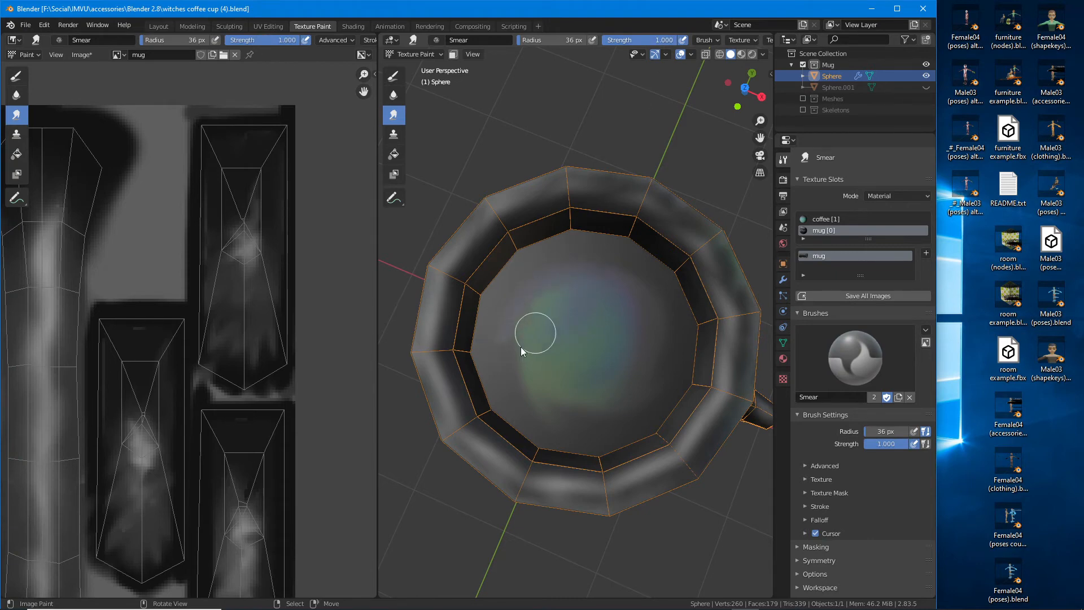
pyautogui.moveTo(586, 416)
pyautogui.mouseDown()
pyautogui.moveTo(646, 399)
pyautogui.moveTo(646, 293)
pyautogui.moveTo(618, 385)
pyautogui.moveTo(635, 283)
pyautogui.moveTo(528, 327)
pyautogui.mouseUp()
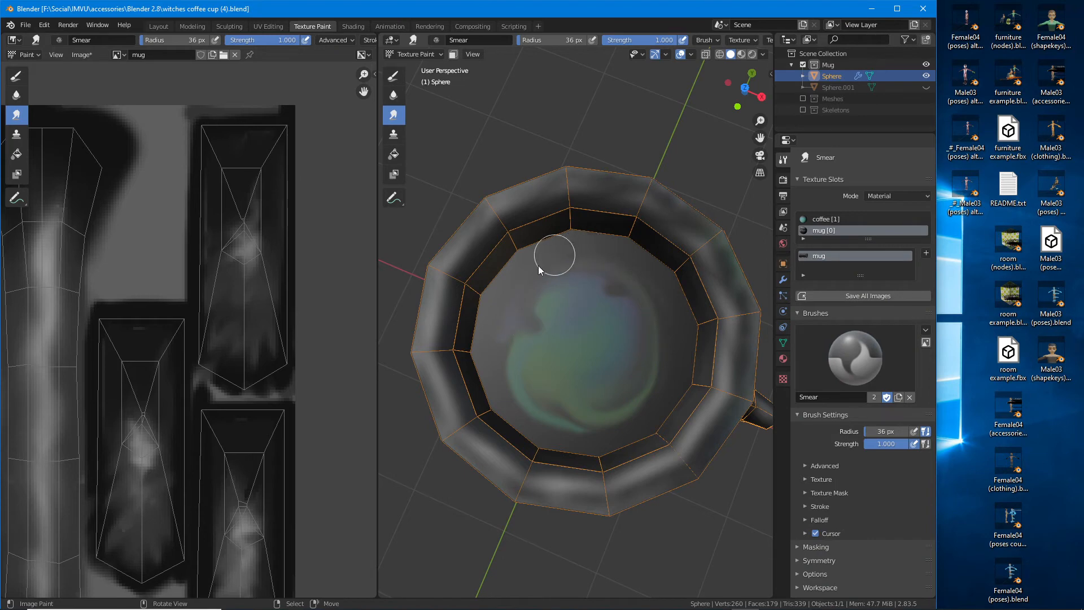
pyautogui.moveTo(508, 404)
pyautogui.mouseDown()
pyautogui.moveTo(652, 406)
pyautogui.moveTo(659, 343)
pyautogui.moveTo(561, 375)
pyautogui.moveTo(611, 375)
pyautogui.mouseUp()
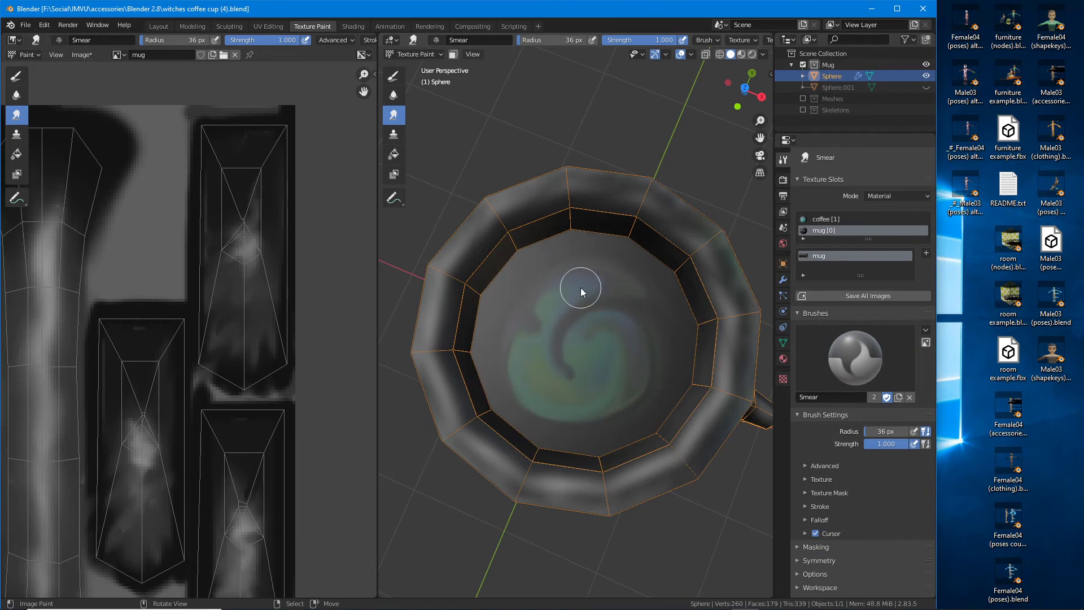
pyautogui.moveTo(580, 287)
pyautogui.mouseDown()
pyautogui.moveTo(542, 421)
pyautogui.moveTo(664, 305)
pyautogui.mouseUp()
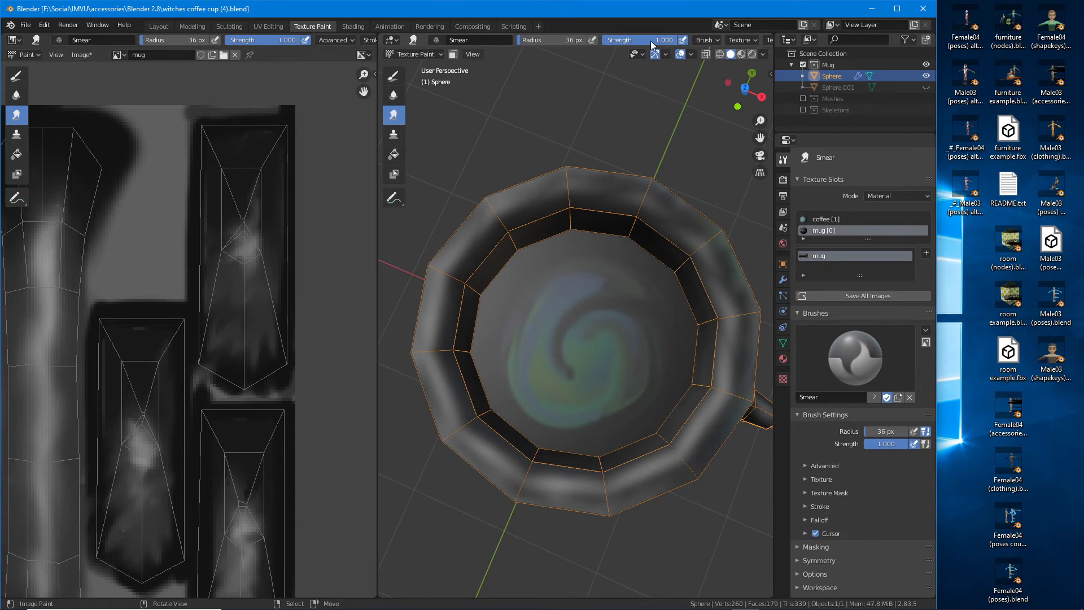
# Step: Soften the coffee swirl with the Smear brush at strength 0.422
pyautogui.moveTo(652, 45); pyautogui.dragTo(608, 45)
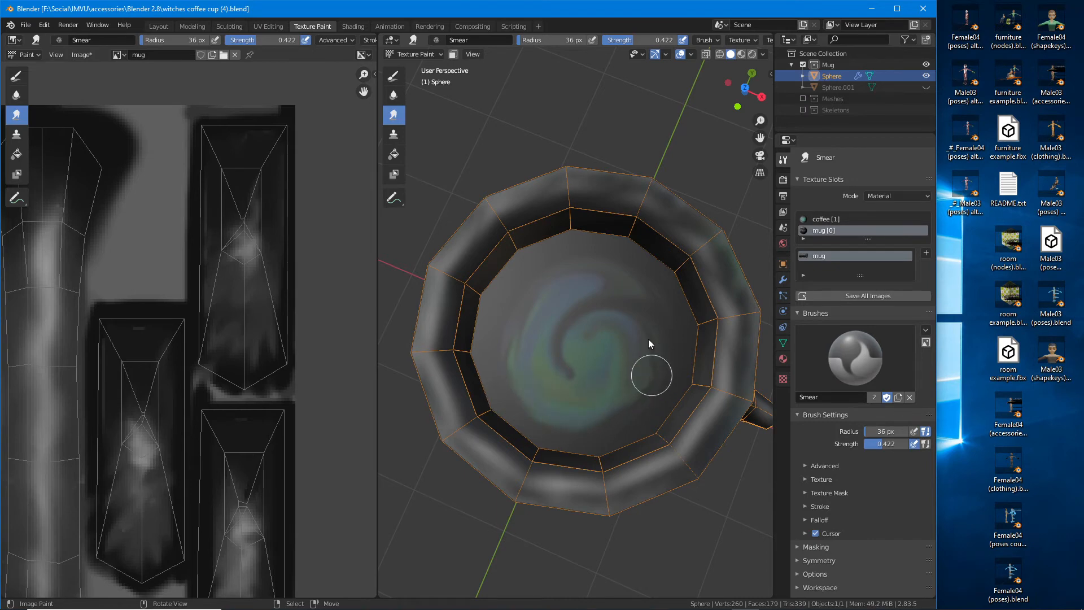
pyautogui.moveTo(649, 339)
pyautogui.mouseDown()
pyautogui.moveTo(633, 326)
pyautogui.moveTo(673, 388)
pyautogui.moveTo(585, 328)
pyautogui.moveTo(645, 314)
pyautogui.mouseUp()
pyautogui.moveTo(557, 323)
pyautogui.mouseDown()
pyautogui.moveTo(607, 277)
pyautogui.moveTo(568, 396)
pyautogui.moveTo(524, 293)
pyautogui.moveTo(622, 298)
pyautogui.moveTo(581, 397)
pyautogui.moveTo(540, 260)
pyautogui.moveTo(605, 429)
pyautogui.mouseUp()
pyautogui.moveTo(621, 395)
pyautogui.mouseDown(button='middle')
pyautogui.moveTo(574, 344)
pyautogui.moveTo(513, 356)
pyautogui.moveTo(574, 360)
pyautogui.moveTo(506, 365)
pyautogui.moveTo(537, 348)
pyautogui.moveTo(594, 346)
pyautogui.moveTo(489, 330)
pyautogui.moveTo(549, 329)
pyautogui.moveTo(488, 339)
pyautogui.moveTo(636, 310)
pyautogui.moveTo(572, 366)
pyautogui.moveTo(645, 386)
pyautogui.moveTo(609, 418)
pyautogui.mouseUp(button='middle')
pyautogui.scroll(2, 539, 351)
pyautogui.scroll(-5, 159, 328)
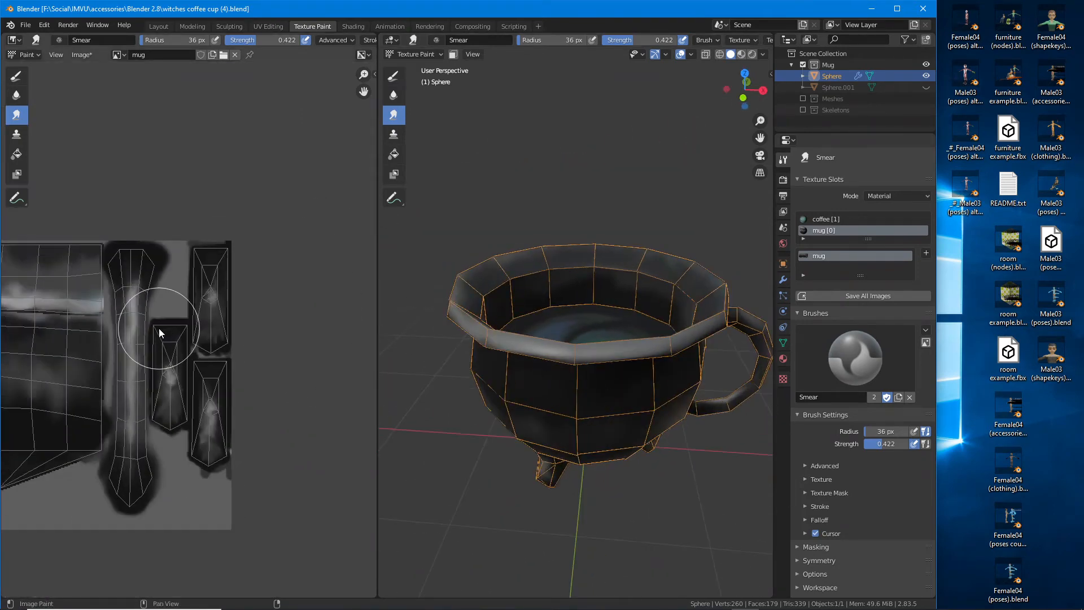
# Step: Maximize the image editor area with the whole mug texture in view
pyautogui.moveTo(127, 337); pyautogui.dragTo(301, 294, button='middle')
pyautogui.scroll(-2, 223, 321)
pyautogui.moveTo(223, 322); pyautogui.dragTo(306, 328, button='middle')
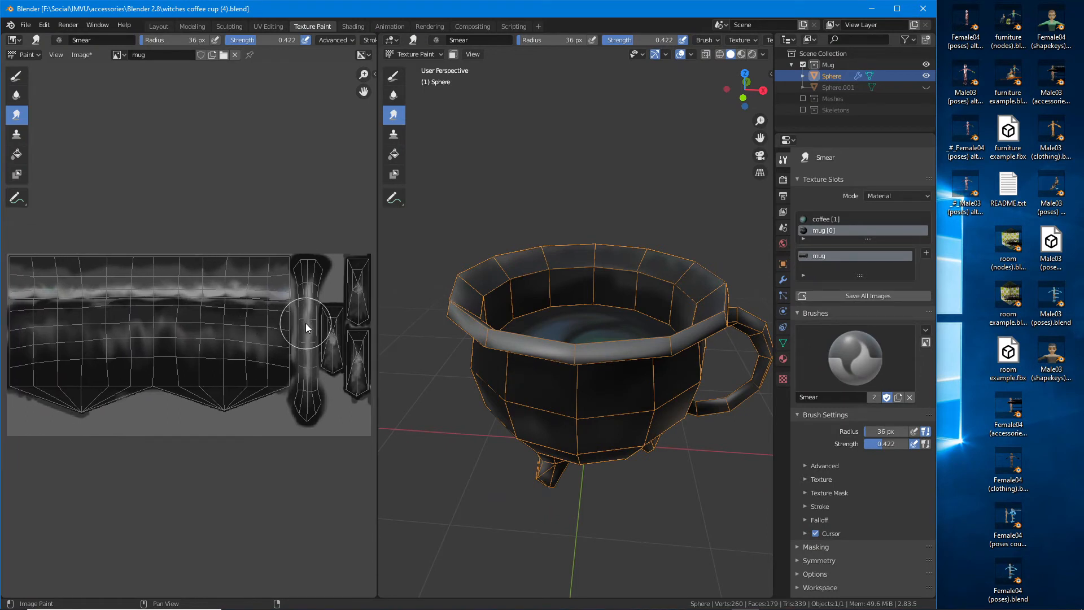
pyautogui.click(82, 55)
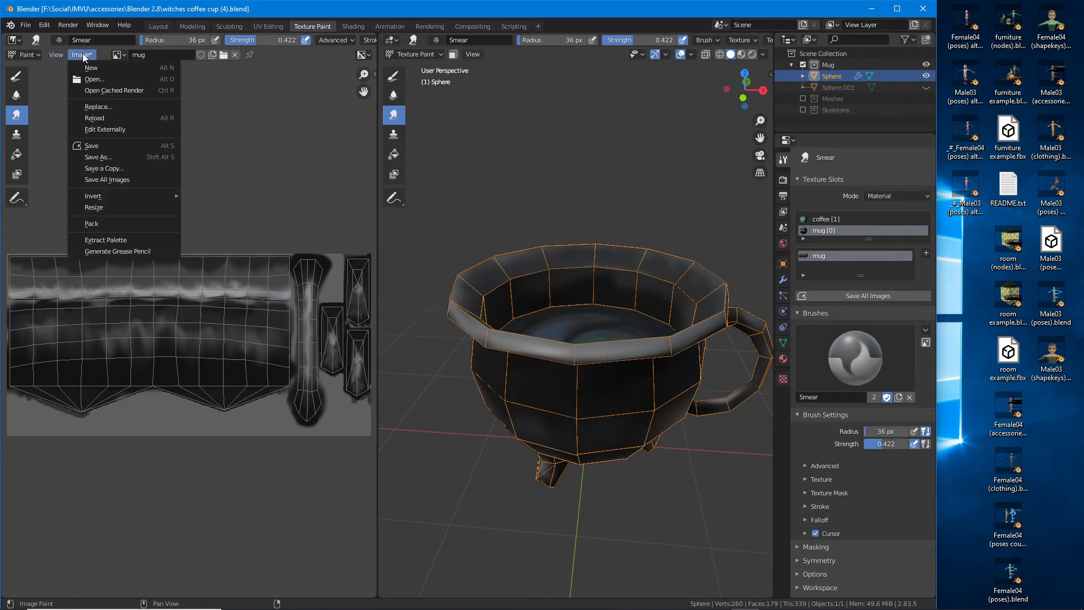
pyautogui.moveTo(56, 55)
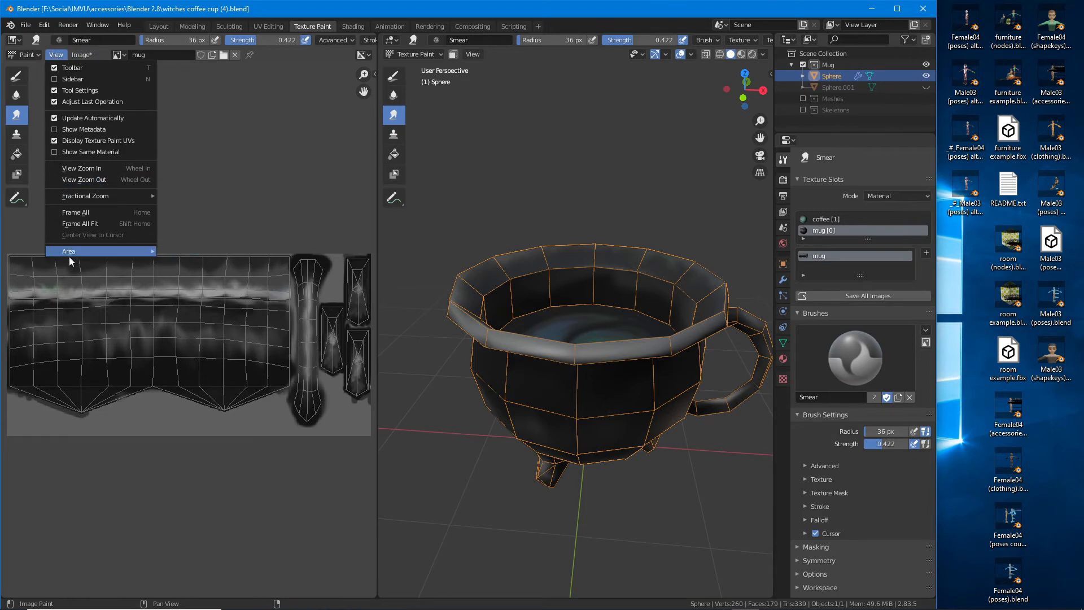
pyautogui.moveTo(117, 252)
pyautogui.click(205, 294)
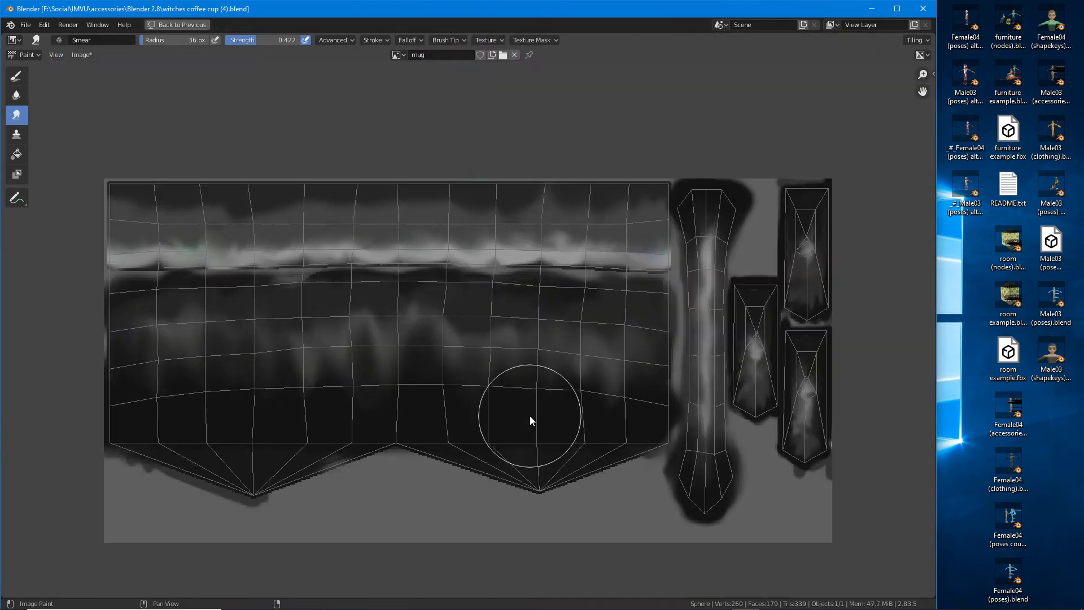
pyautogui.scroll(3, 530, 415)
pyautogui.moveTo(519, 421)
pyautogui.mouseDown(button='middle')
pyautogui.moveTo(476, 380)
pyautogui.moveTo(487, 389)
pyautogui.mouseUp(button='middle')
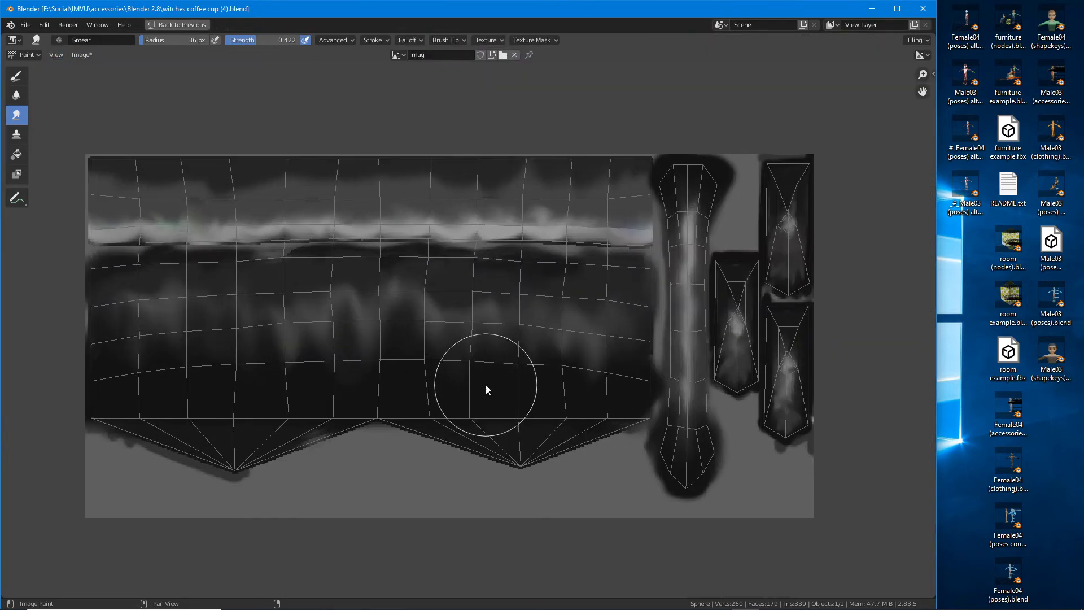
# Step: Save the coffee image as witches coffee broth.tga in Targa Raw format
pyautogui.click(397, 55)
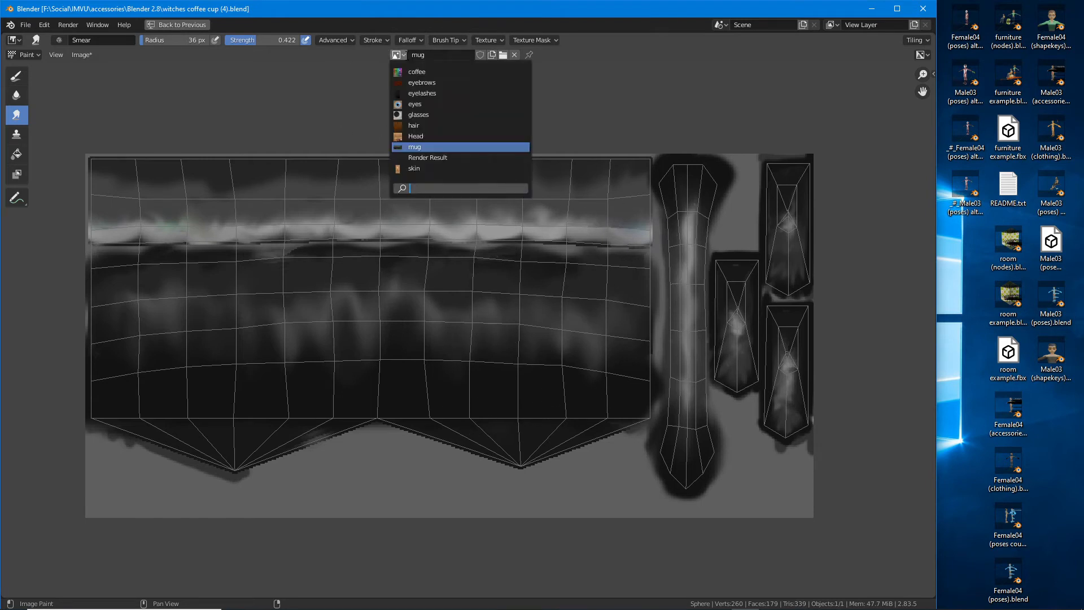
pyautogui.click(413, 74)
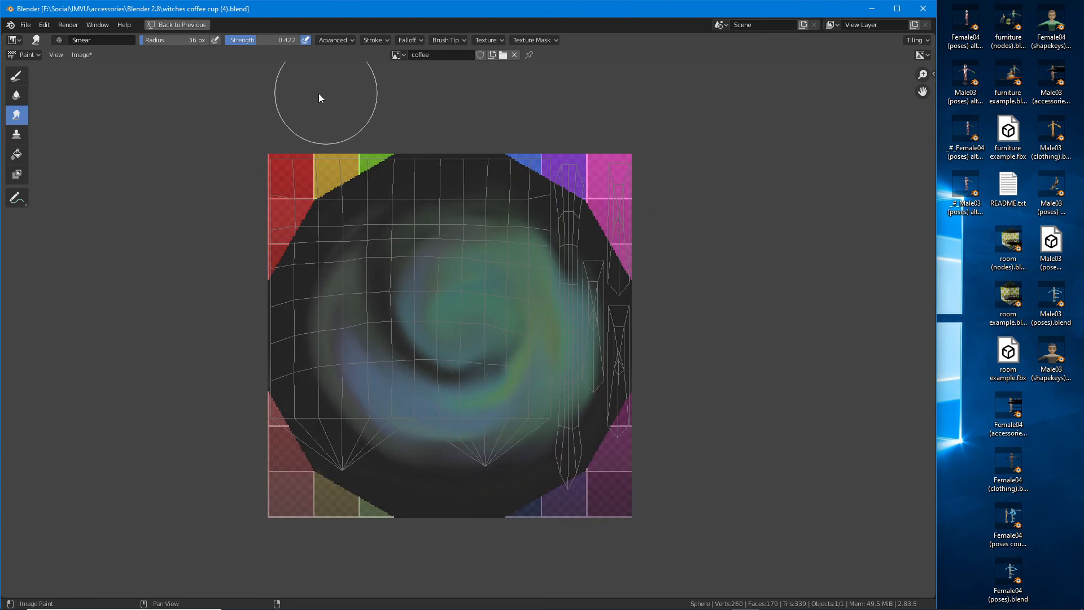
pyautogui.click(80, 54)
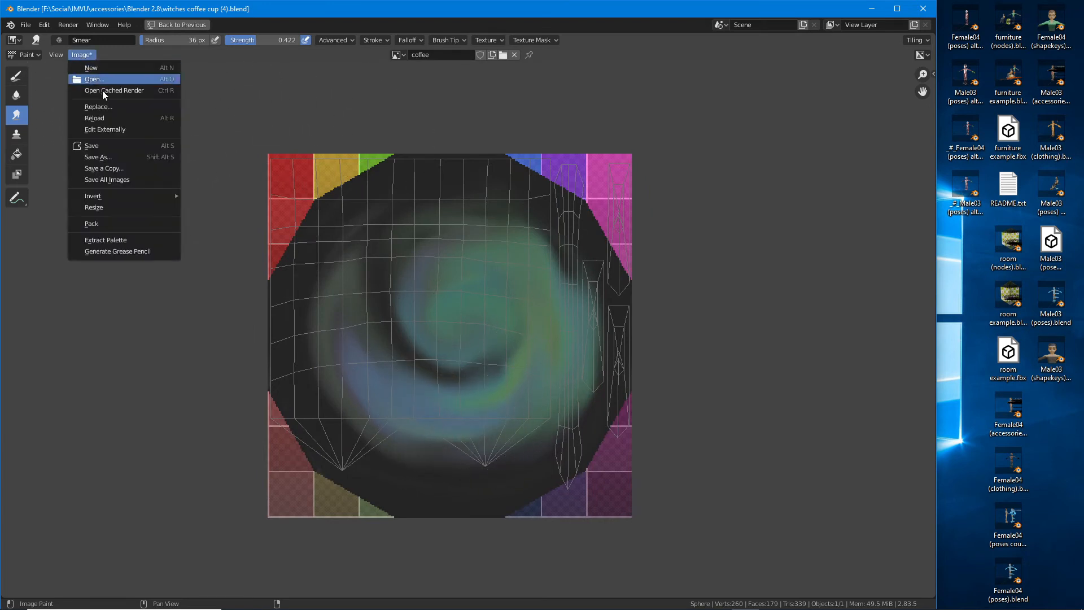
pyautogui.click(106, 157)
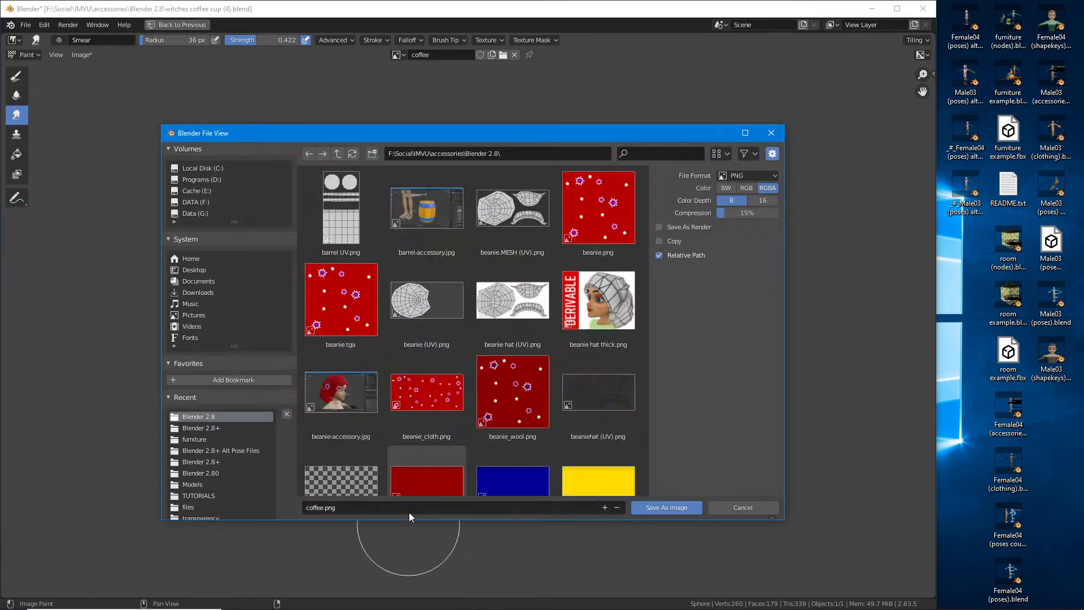
pyautogui.click(423, 507)
pyautogui.press('Home')
pyautogui.write('witch')
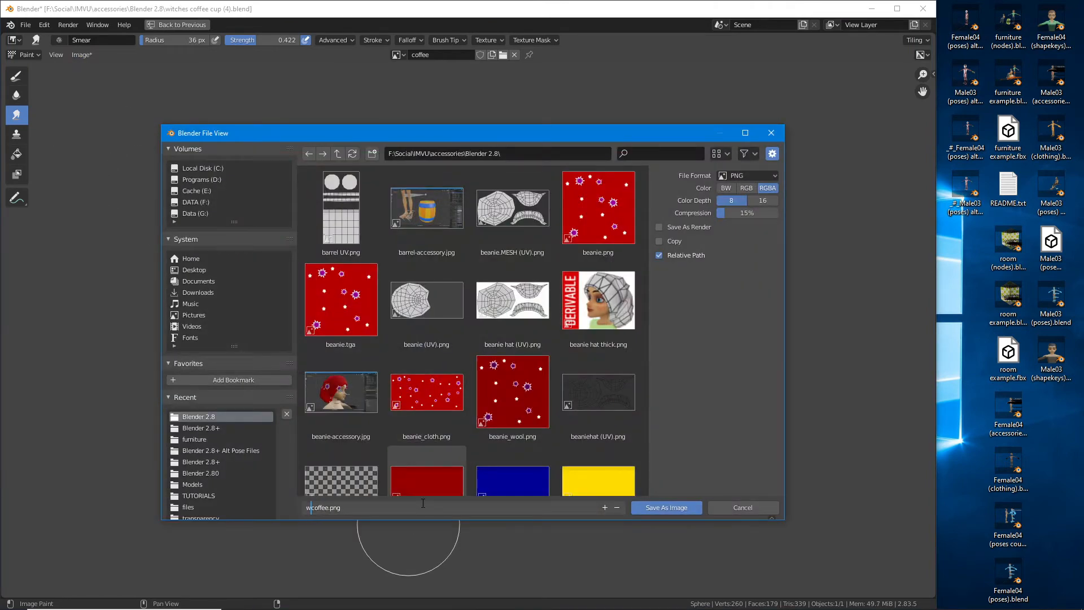
pyautogui.write('es')
pyautogui.press('Return')
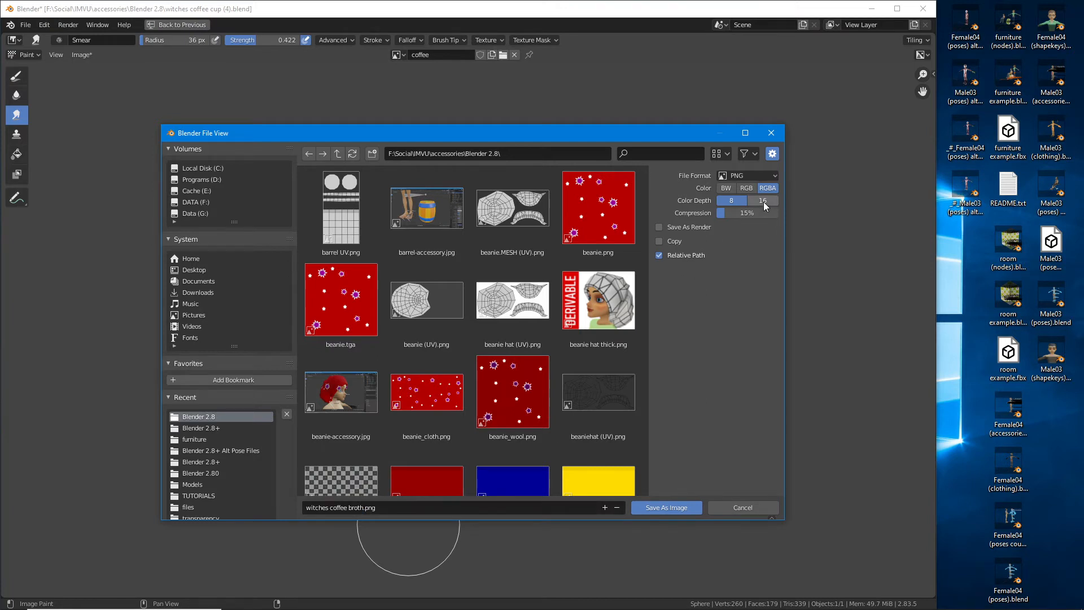
pyautogui.click(746, 175)
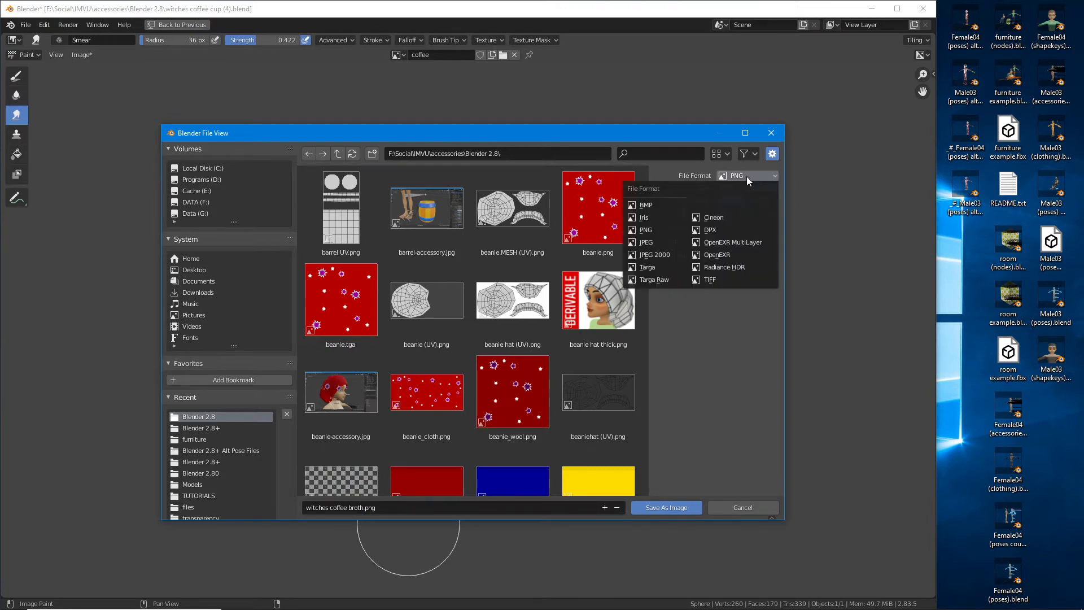
pyautogui.click(658, 279)
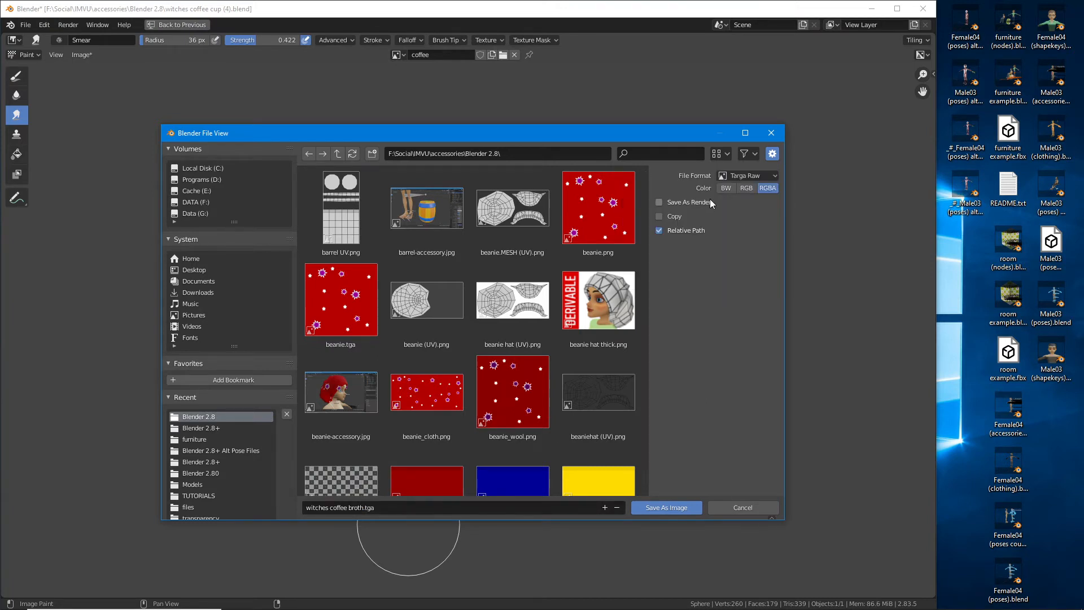
pyautogui.click(670, 507)
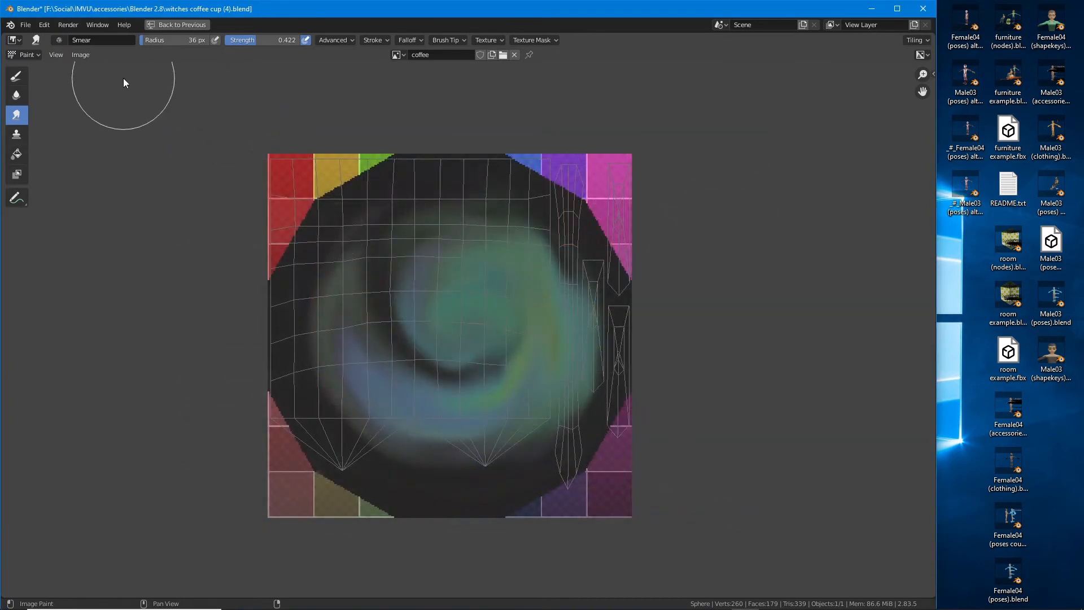
# Step: Save the mug image as witches coffee mug.tga in Targa Raw format
pyautogui.click(397, 54)
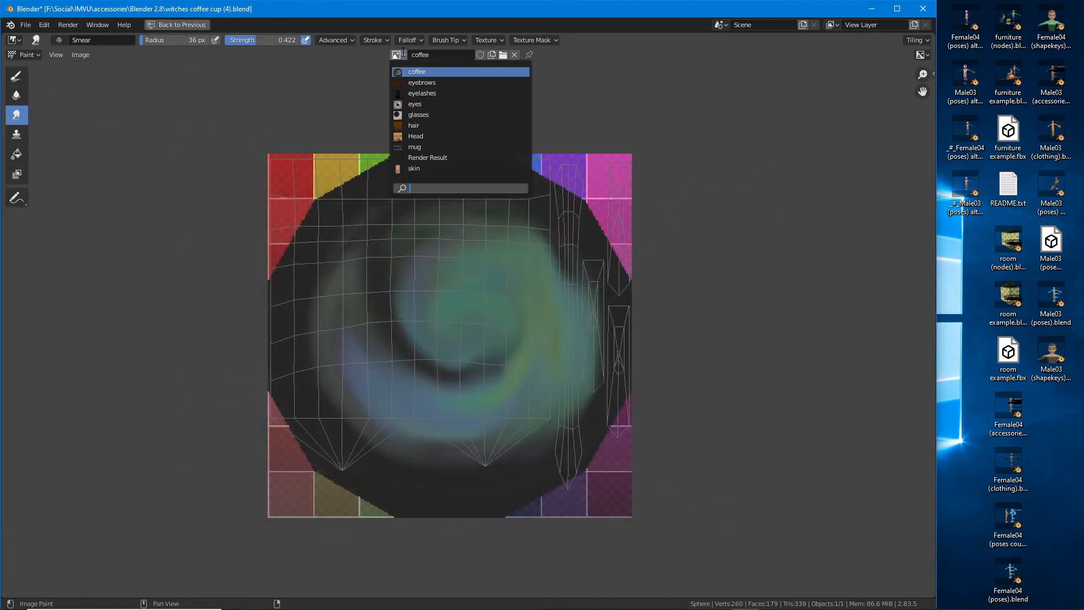
pyautogui.click(417, 146)
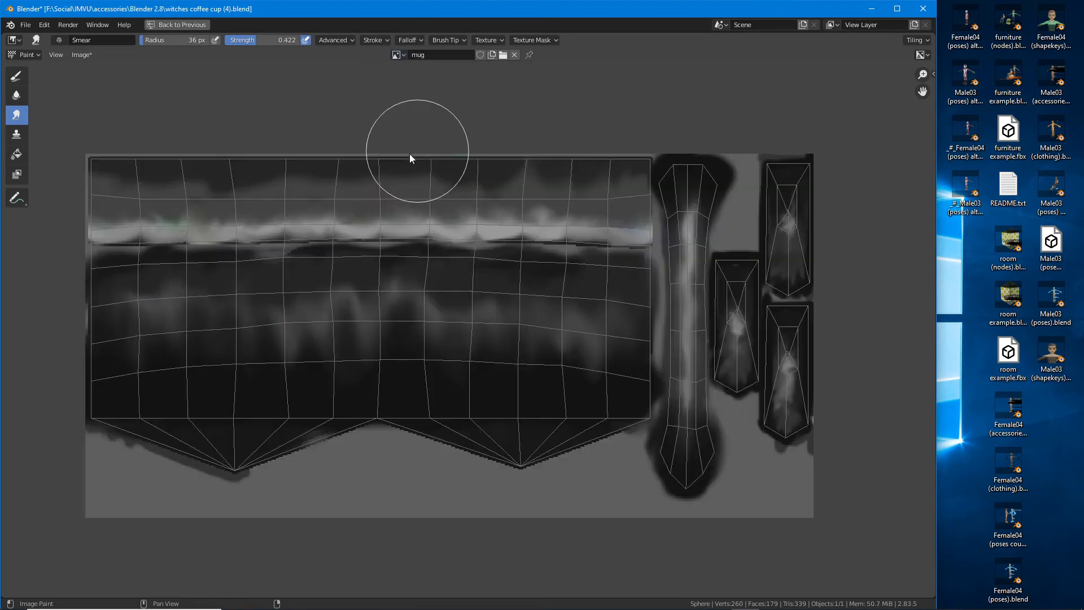
pyautogui.click(81, 54)
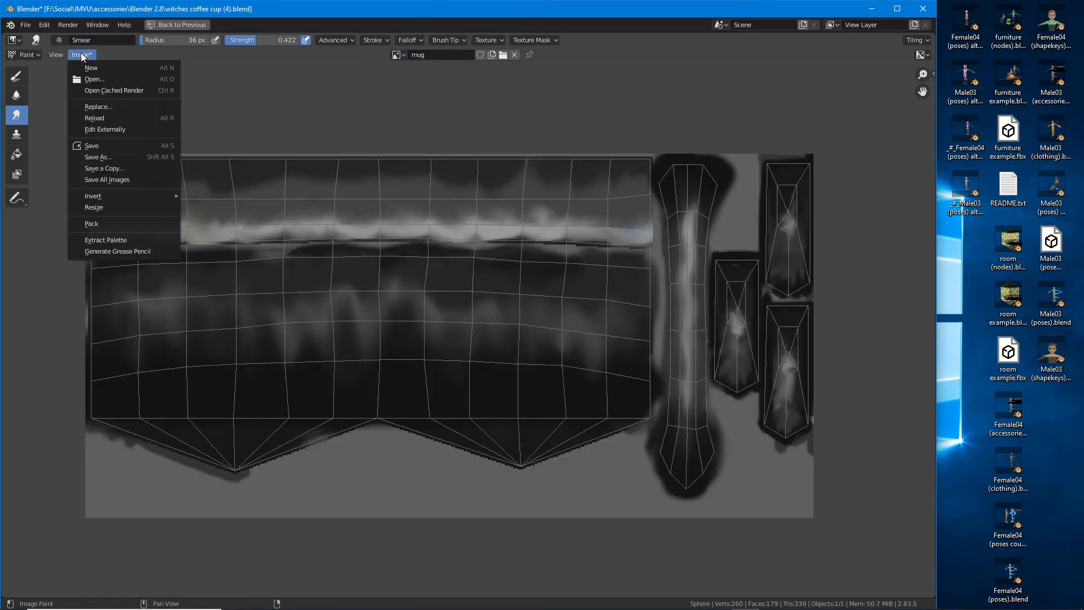
pyautogui.click(93, 157)
pyautogui.click(367, 506)
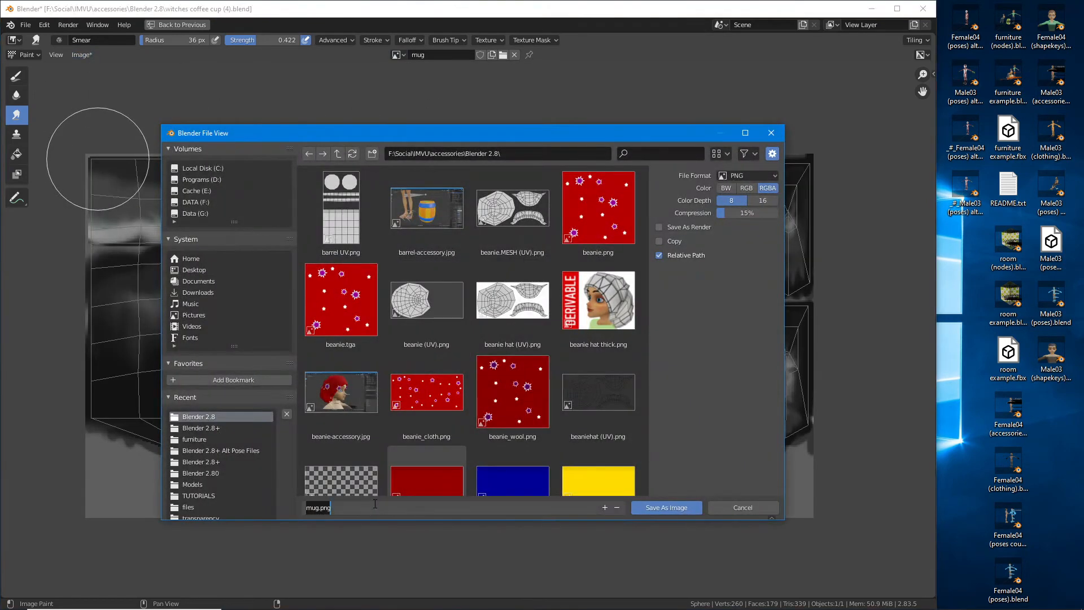
pyautogui.press('Home')
pyautogui.write('witches coffee')
pyautogui.click(748, 176)
pyautogui.click(662, 277)
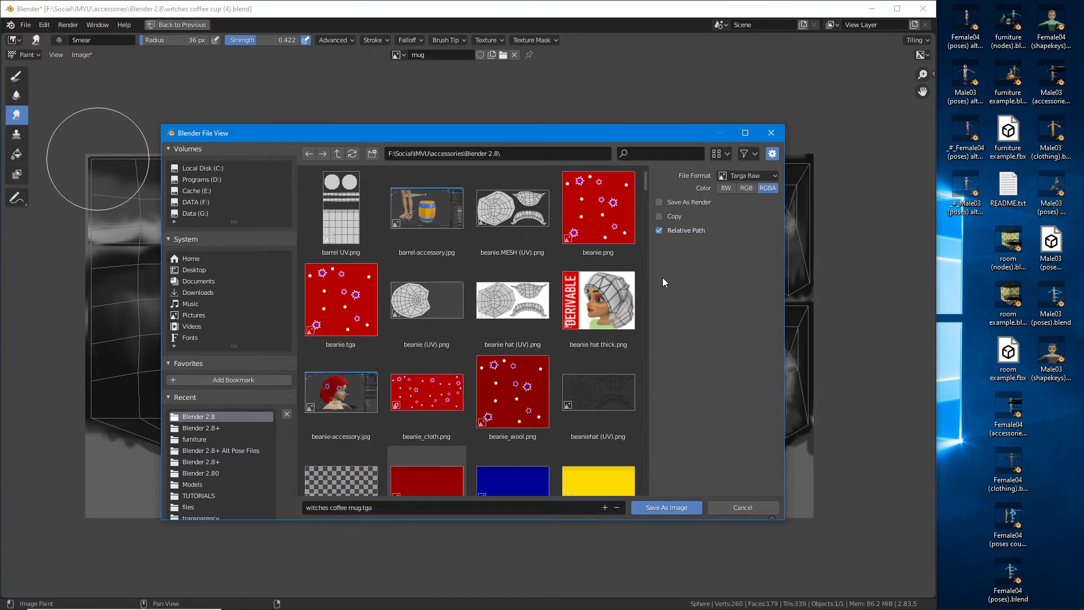
pyautogui.click(666, 507)
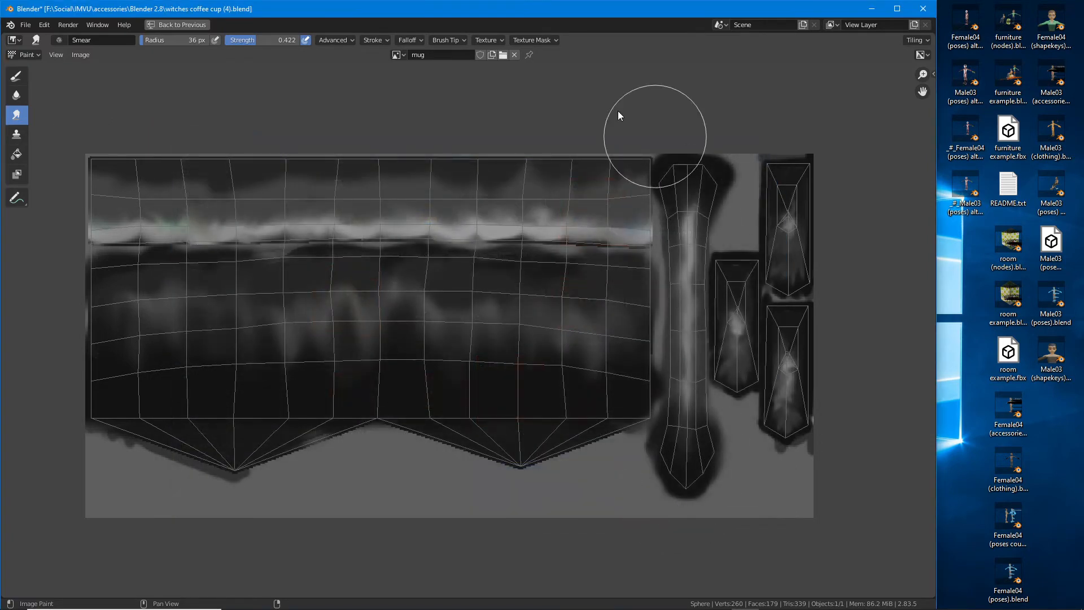
# Step: Restore the split Texture Paint layout and view the painted mug from another side
pyautogui.click(171, 25)
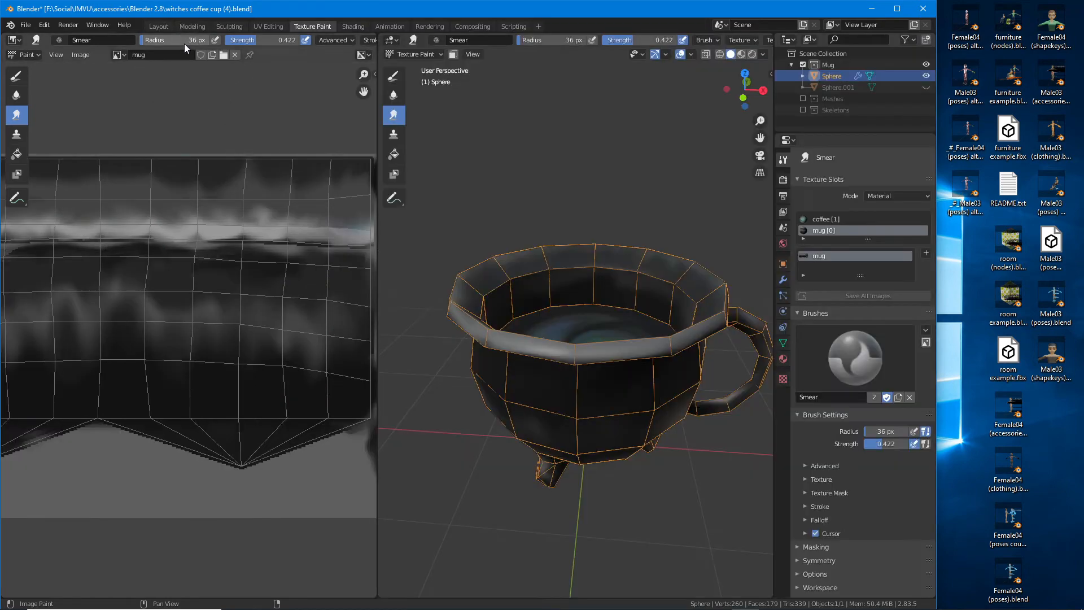
pyautogui.scroll(-3, 646, 382)
pyautogui.moveTo(646, 382); pyautogui.dragTo(618, 379, button='middle')
pyautogui.scroll(5, 618, 380)
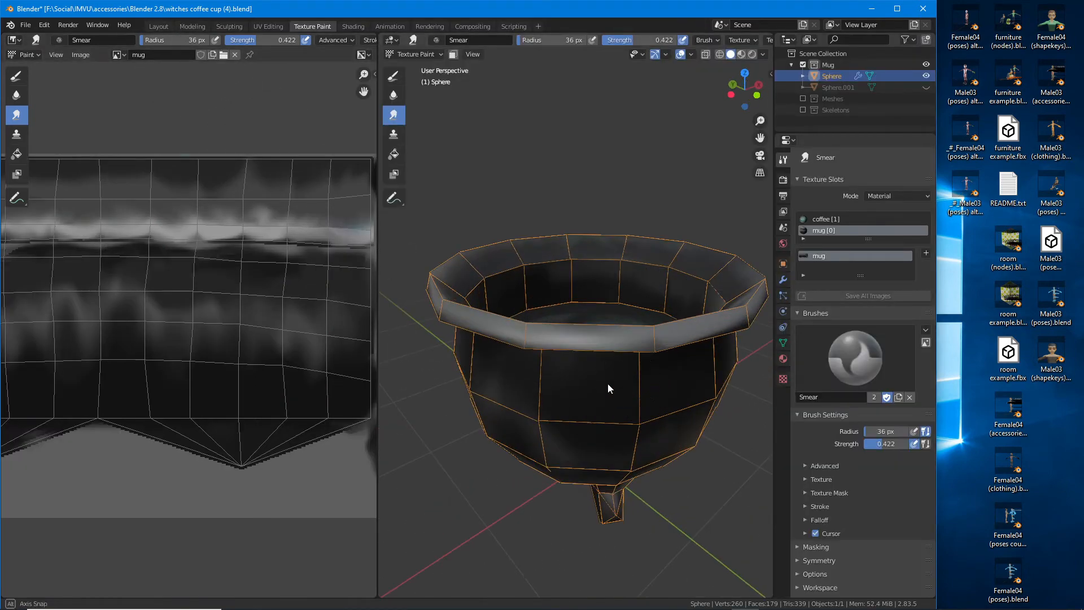
pyautogui.moveTo(540, 606)
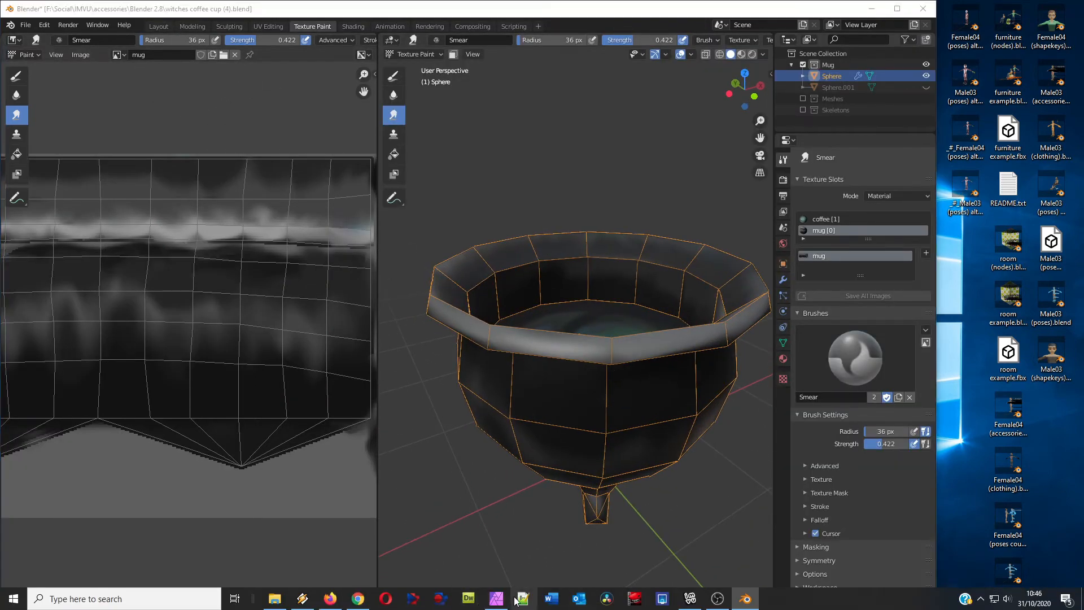
# Step: Switch to Affinity Photo
pyautogui.click(496, 599)
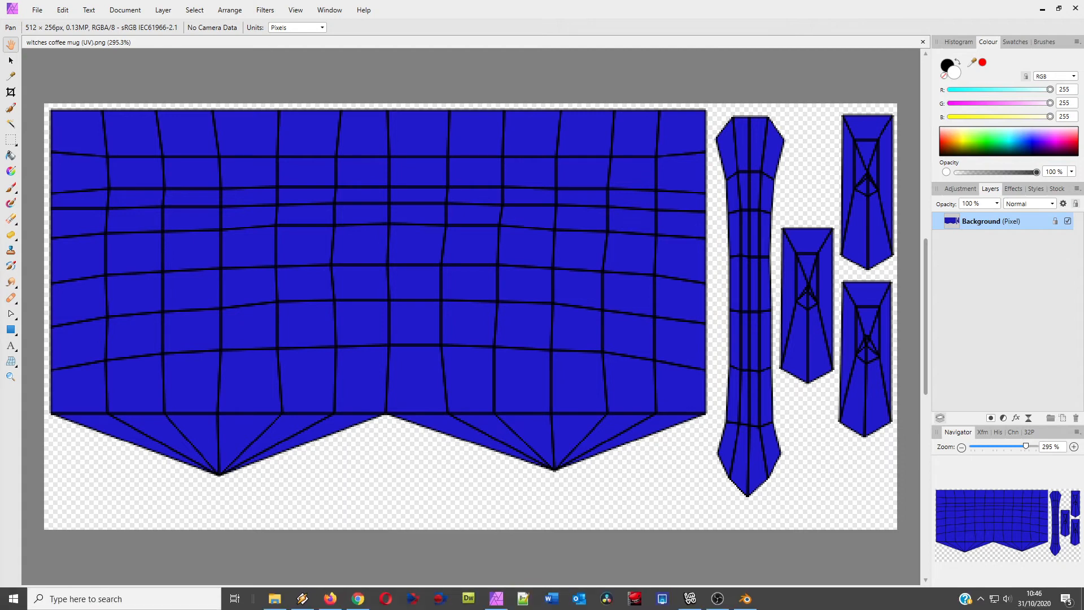
pyautogui.moveTo(314, 55); pyautogui.dragTo(322, 47)
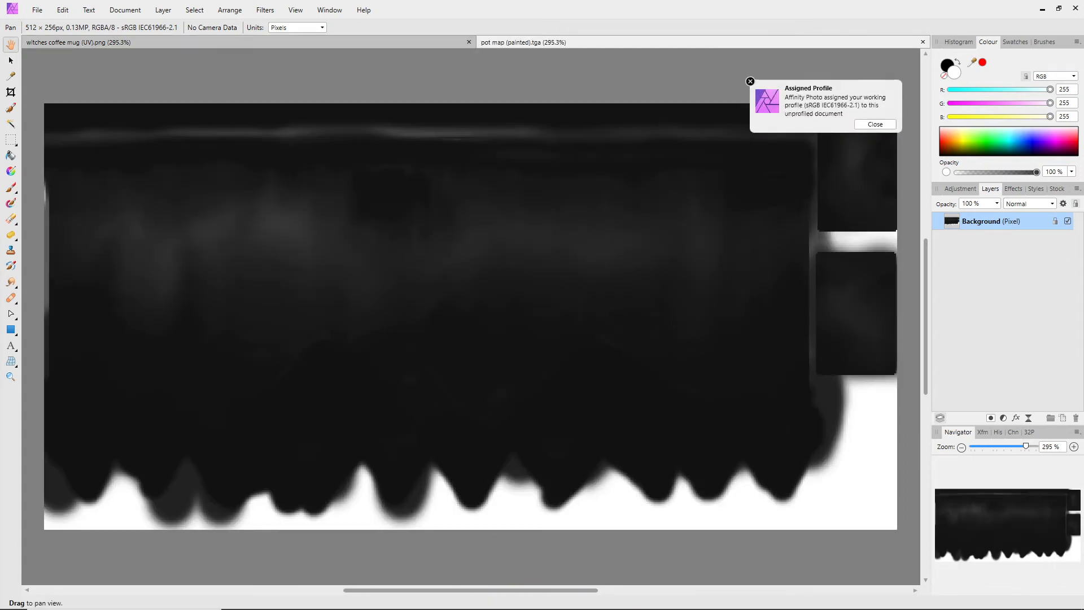
pyautogui.click(875, 124)
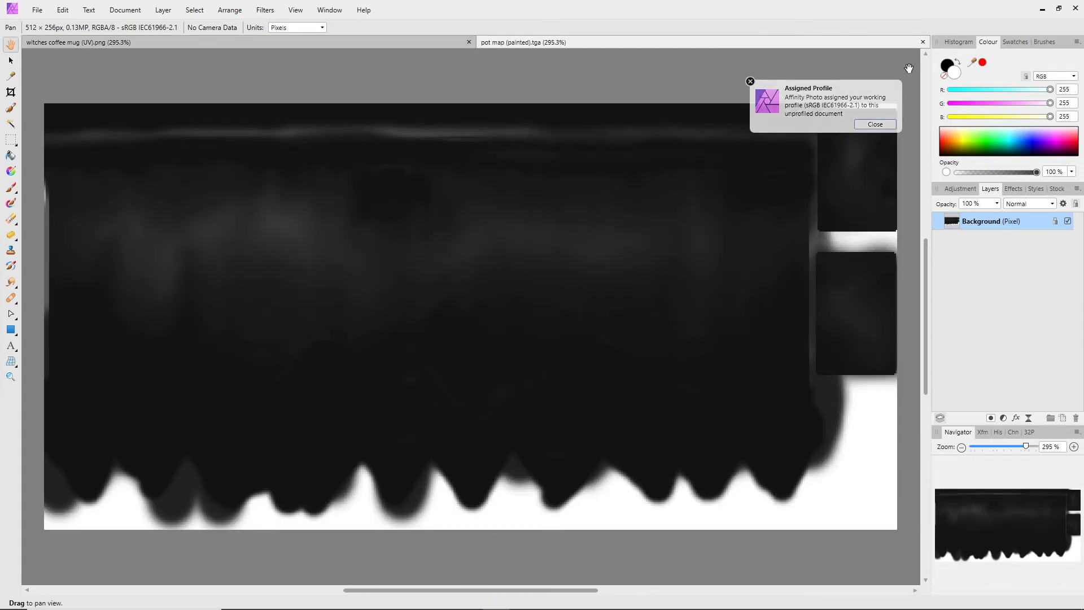
pyautogui.click(922, 42)
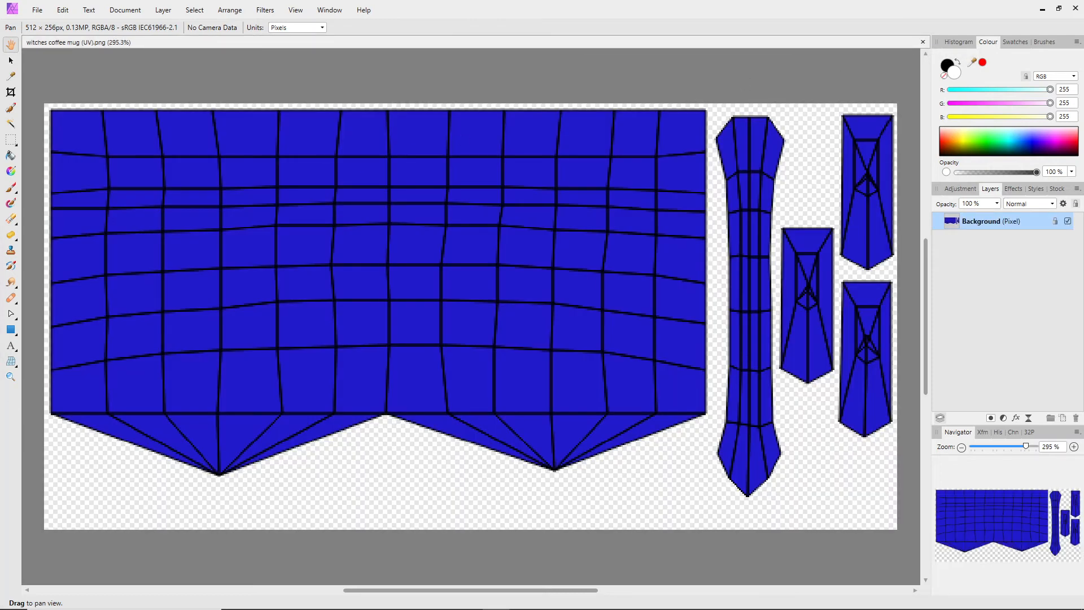
# Step: Open witches coffee mug.tga and witches coffee broth.tga as separate documents and dismiss their assigned-profile notices
pyautogui.moveTo(358, 93); pyautogui.dragTo(439, 40)
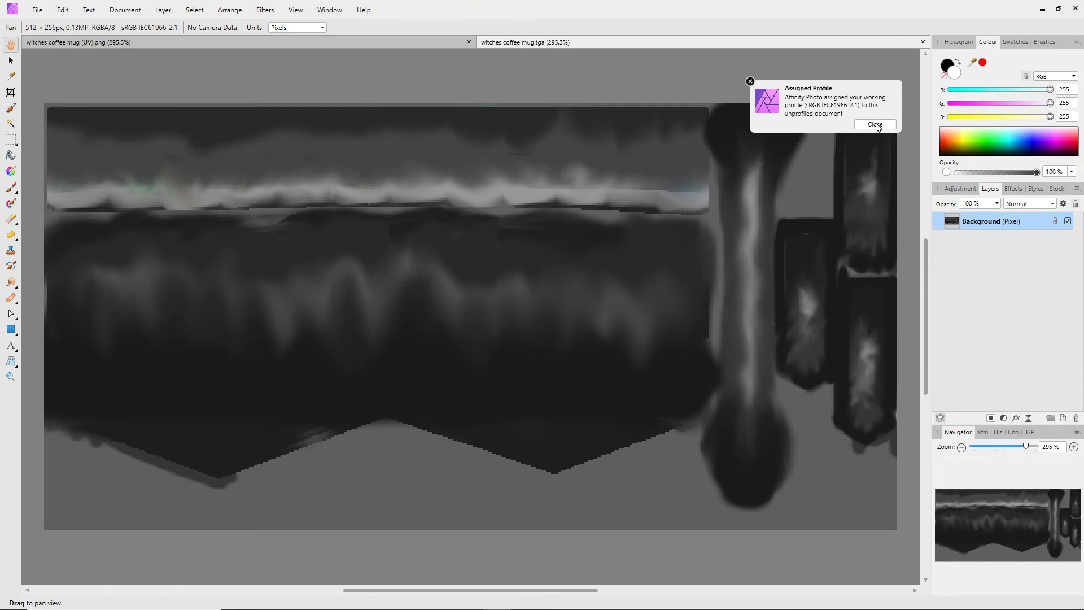
pyautogui.click(875, 124)
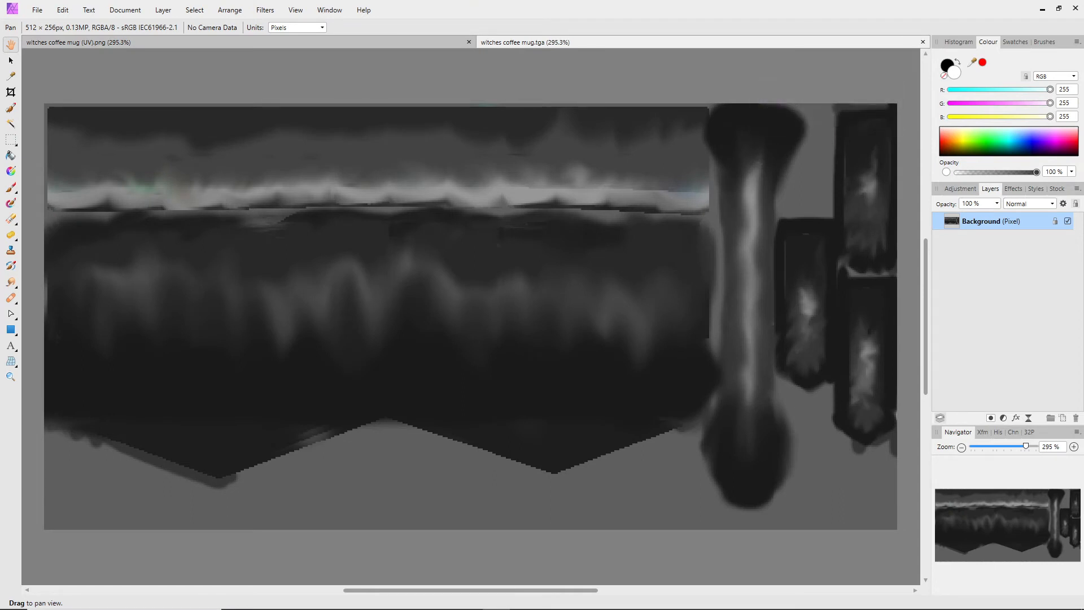
pyautogui.moveTo(521, 63); pyautogui.dragTo(656, 40)
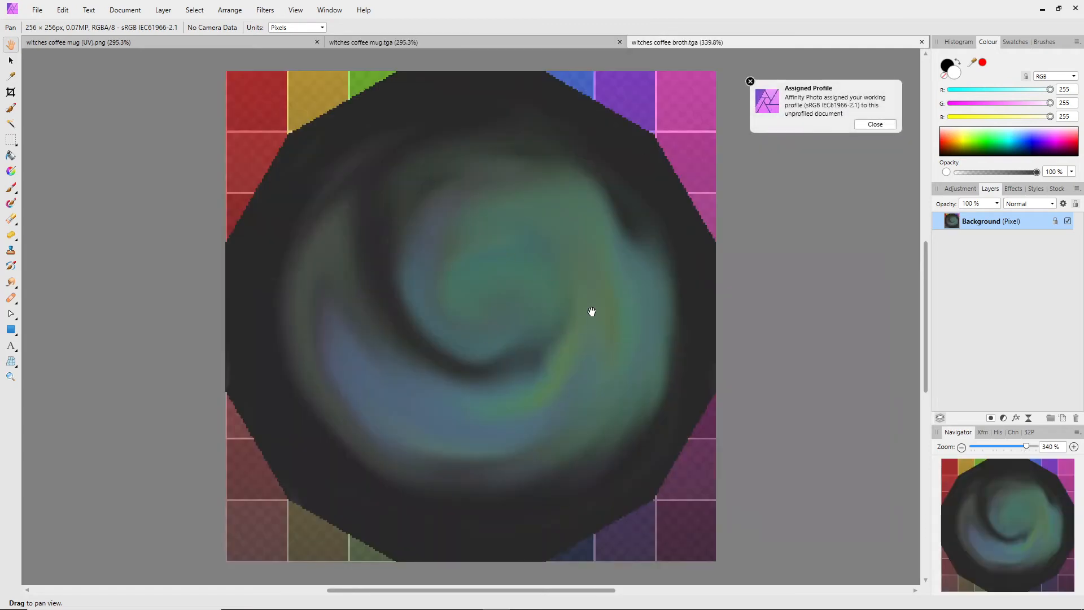
pyautogui.click(875, 124)
# Step: Switch to Blender's Shading workspace and load witches coffee mug.tga into the mug material's image texture node
pyautogui.moveTo(791, 608)
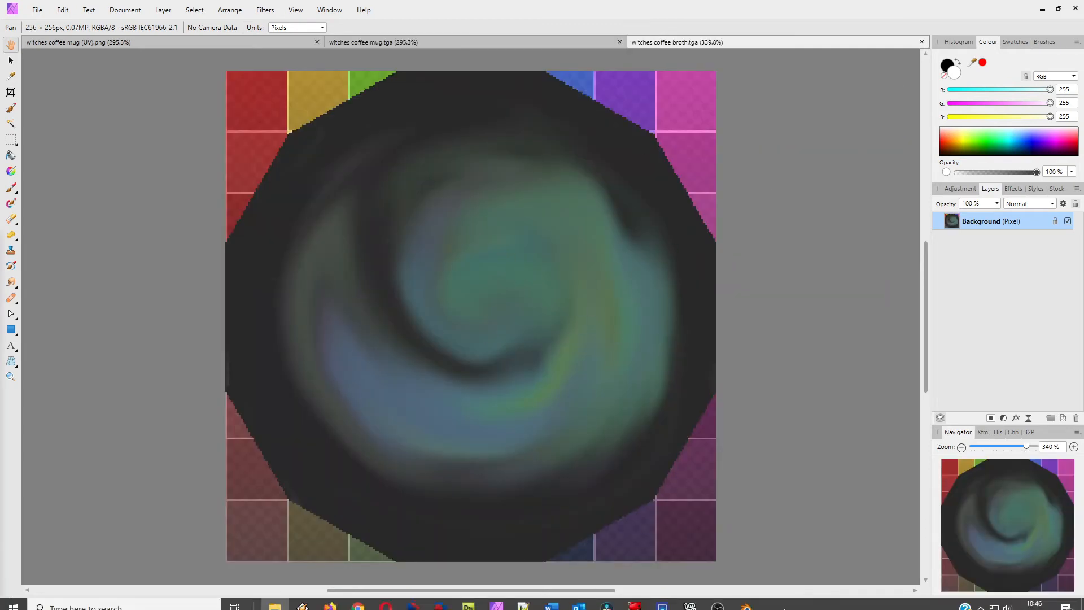
pyautogui.click(745, 599)
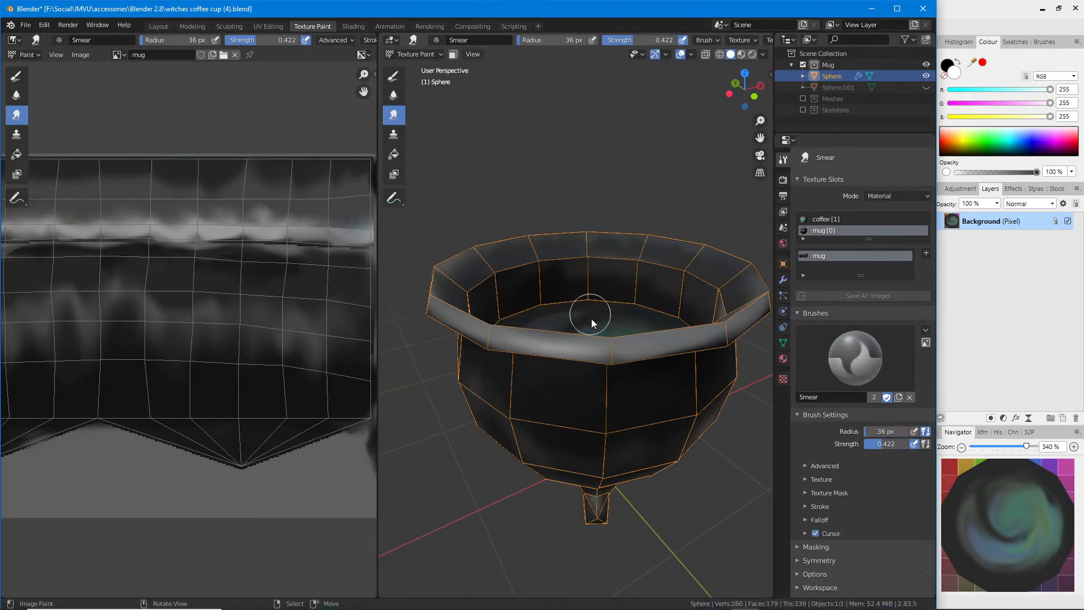
pyautogui.click(353, 28)
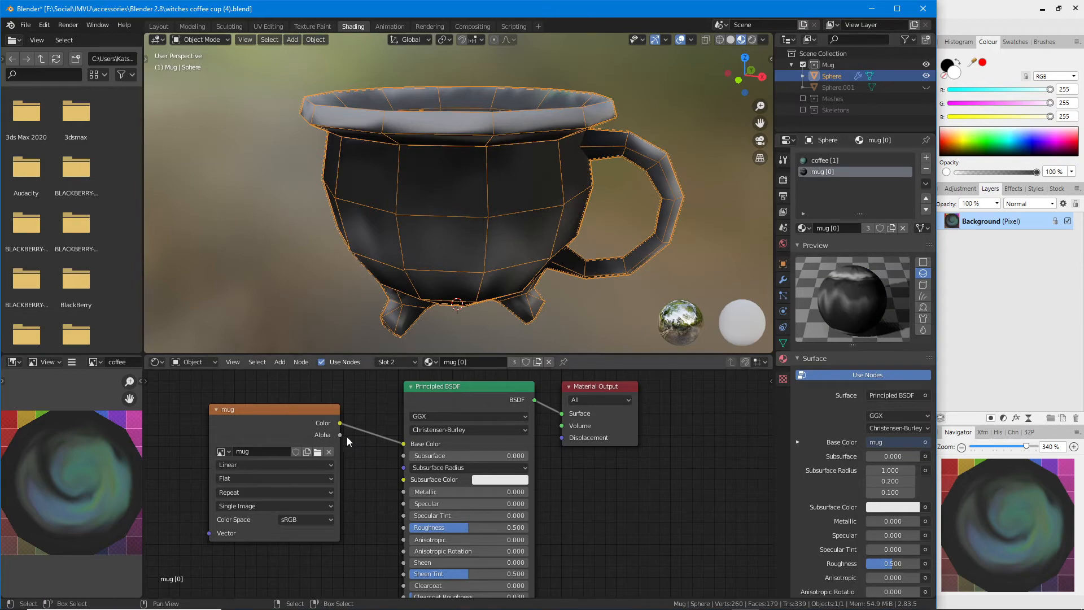
pyautogui.click(317, 452)
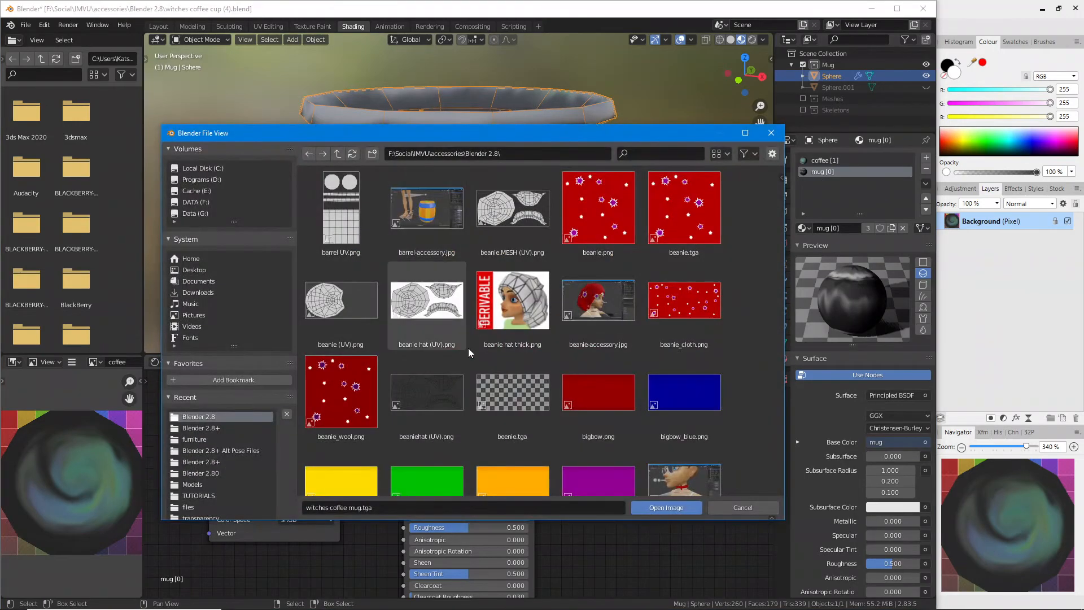
pyautogui.scroll(-15, 470, 350)
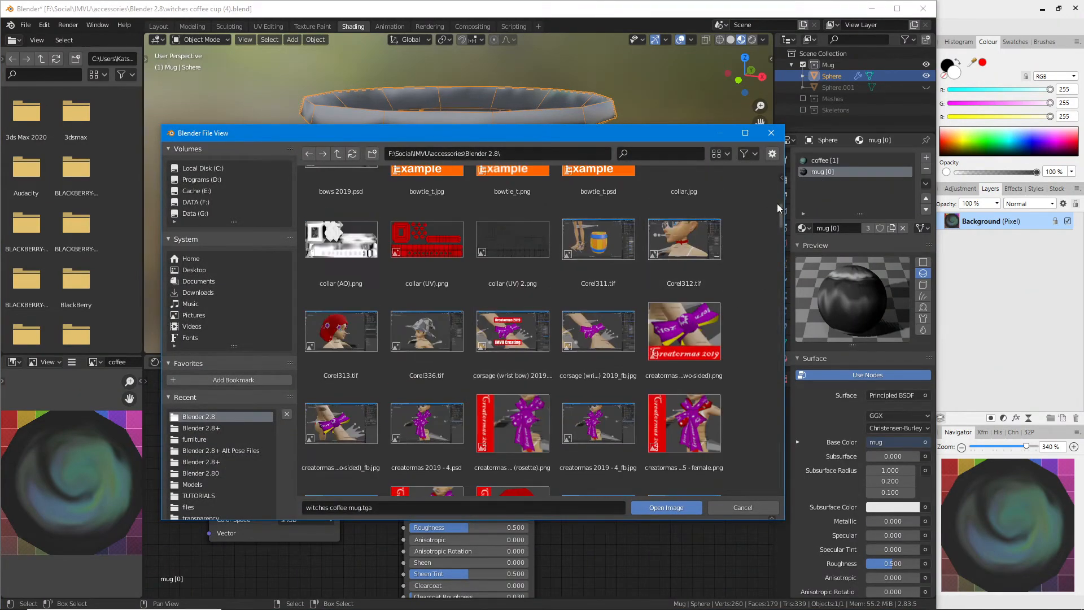
pyautogui.moveTo(781, 208); pyautogui.dragTo(780, 479)
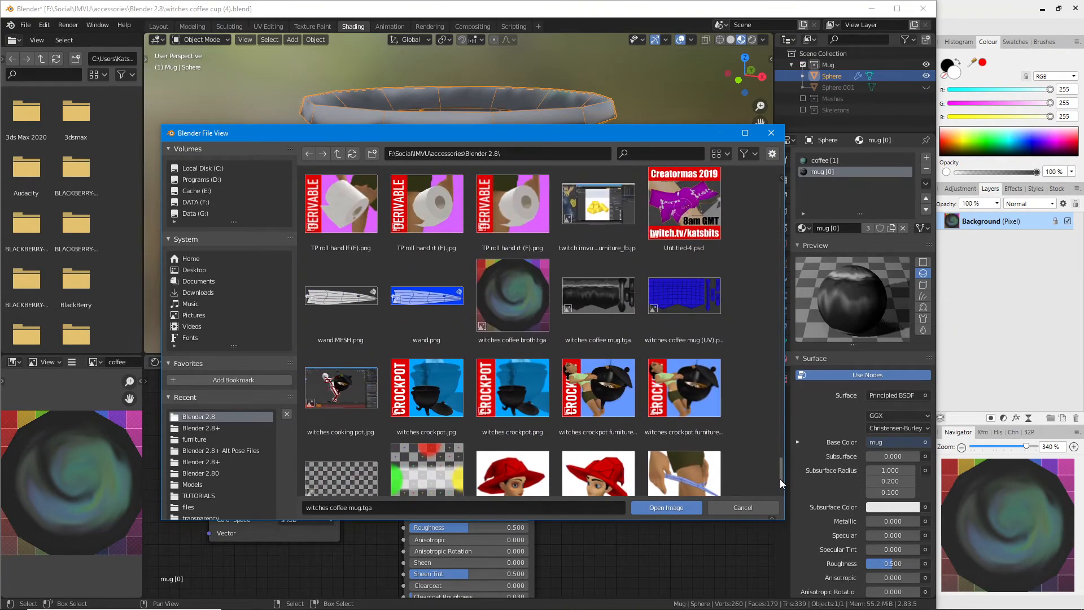
pyautogui.click(598, 302)
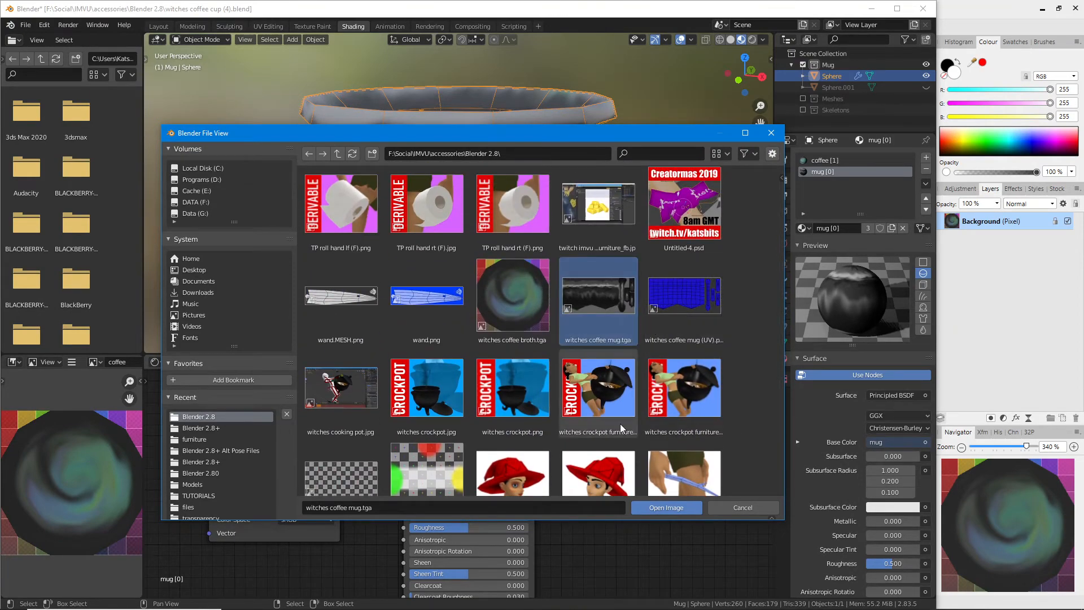
pyautogui.click(664, 507)
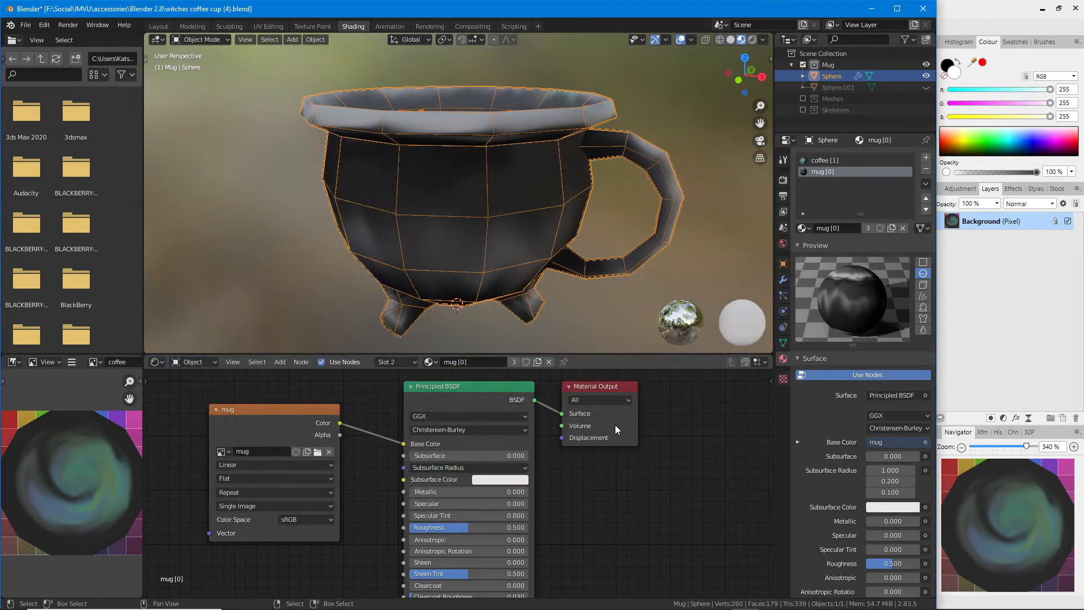
# Step: Load witches coffee broth.tga into the coffee material's image texture node
pyautogui.moveTo(443, 205); pyautogui.dragTo(562, 266, button='middle')
pyautogui.click(824, 161)
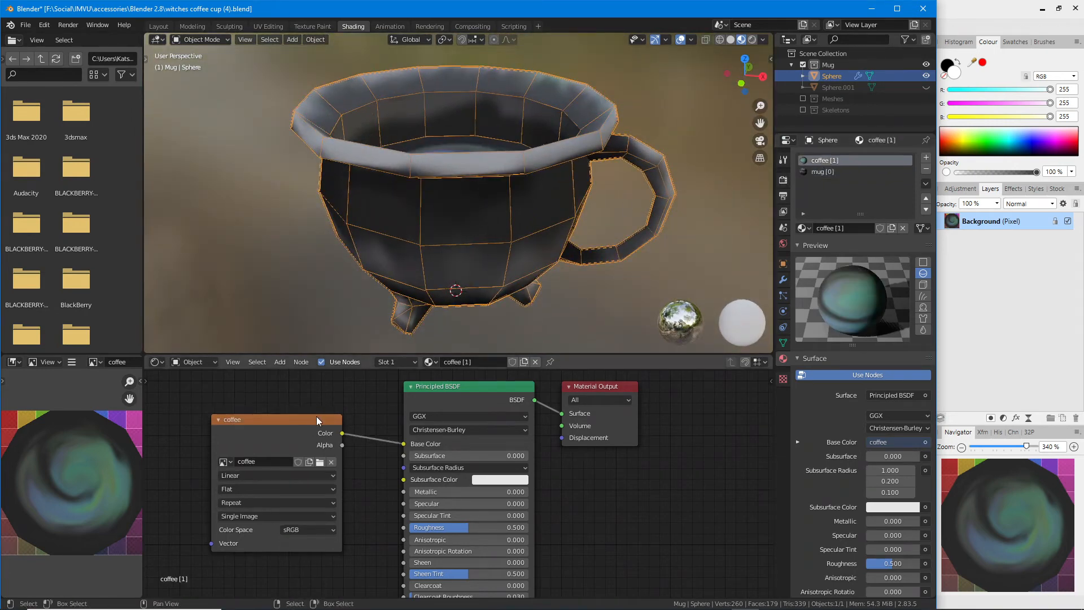
pyautogui.click(320, 461)
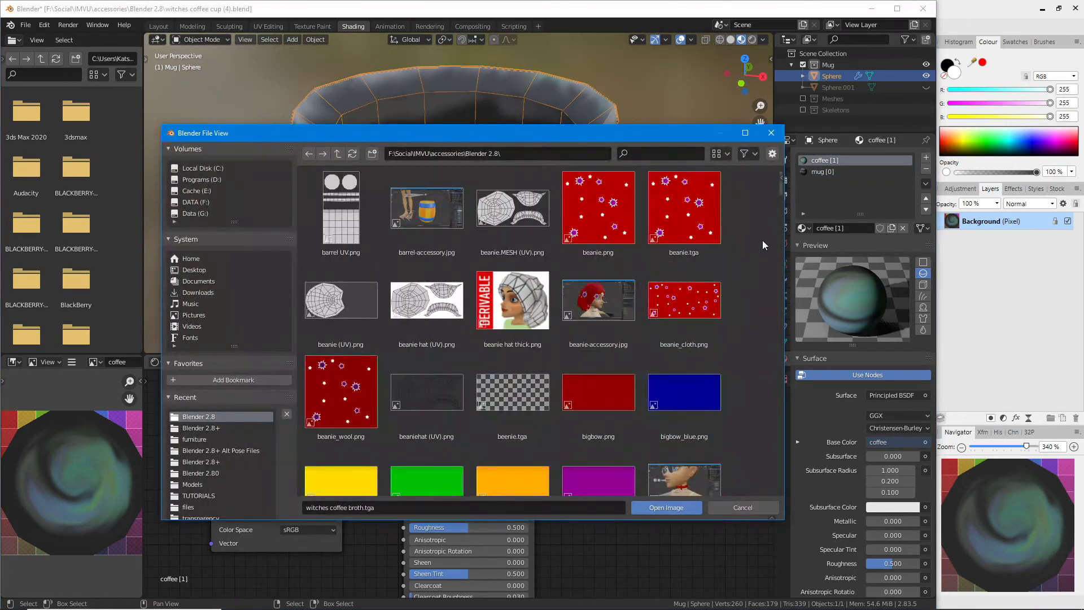
pyautogui.moveTo(782, 195); pyautogui.dragTo(765, 479)
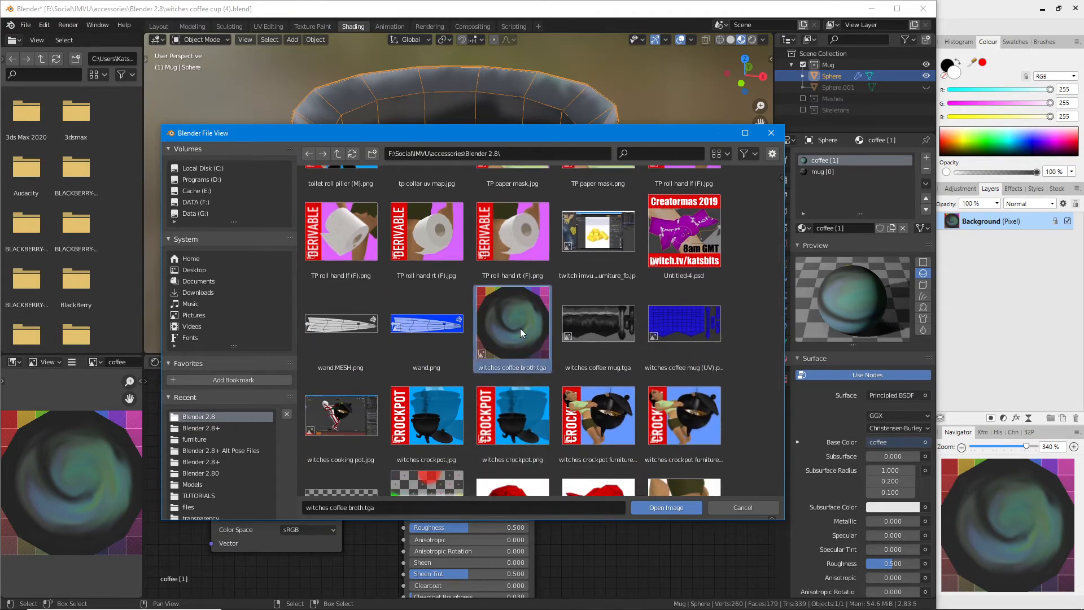
pyautogui.click(671, 507)
# Step: Return to the Layout workspace, display the cup in Material Preview shading, and deselect everything to view it from the front
pyautogui.moveTo(510, 181); pyautogui.dragTo(574, 270, button='middle')
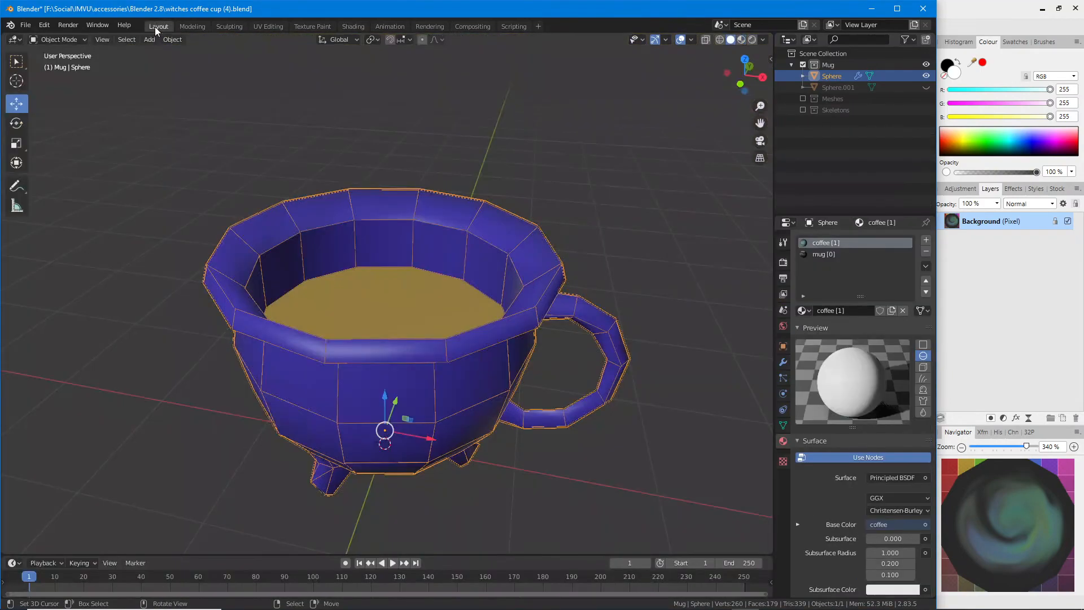
pyautogui.click(158, 26)
pyautogui.click(741, 40)
pyautogui.moveTo(425, 370)
pyautogui.mouseDown(button='middle')
pyautogui.moveTo(460, 330)
pyautogui.moveTo(459, 378)
pyautogui.moveTo(441, 335)
pyautogui.moveTo(331, 350)
pyautogui.moveTo(432, 378)
pyautogui.moveTo(417, 390)
pyautogui.moveTo(415, 343)
pyautogui.moveTo(486, 348)
pyautogui.moveTo(232, 344)
pyautogui.moveTo(497, 350)
pyautogui.mouseUp(button='middle')
pyautogui.hotkey('alt', 'a')
pyautogui.scroll(4, 438, 378)
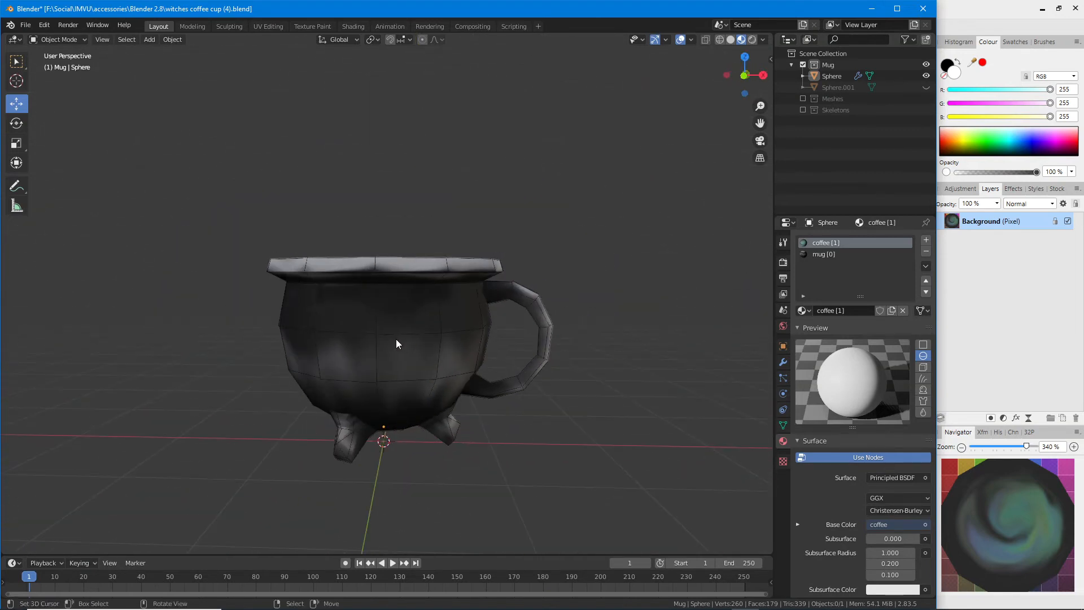
# Step: Examine the saved coffee and mug textures in Affinity Photo, and minimize it to return to Blender
pyautogui.click(972, 11)
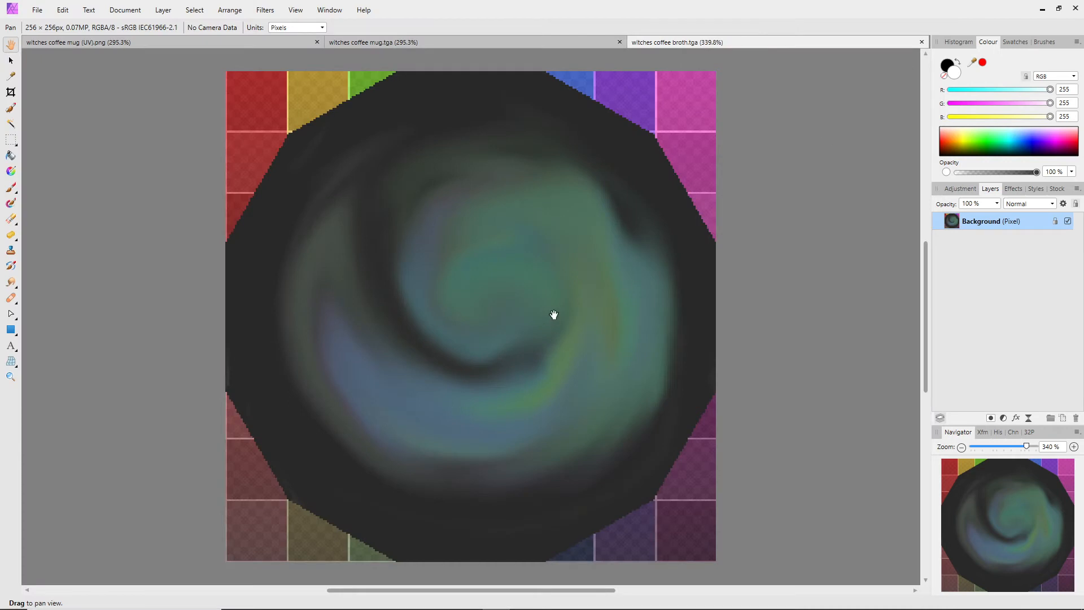
pyautogui.click(402, 44)
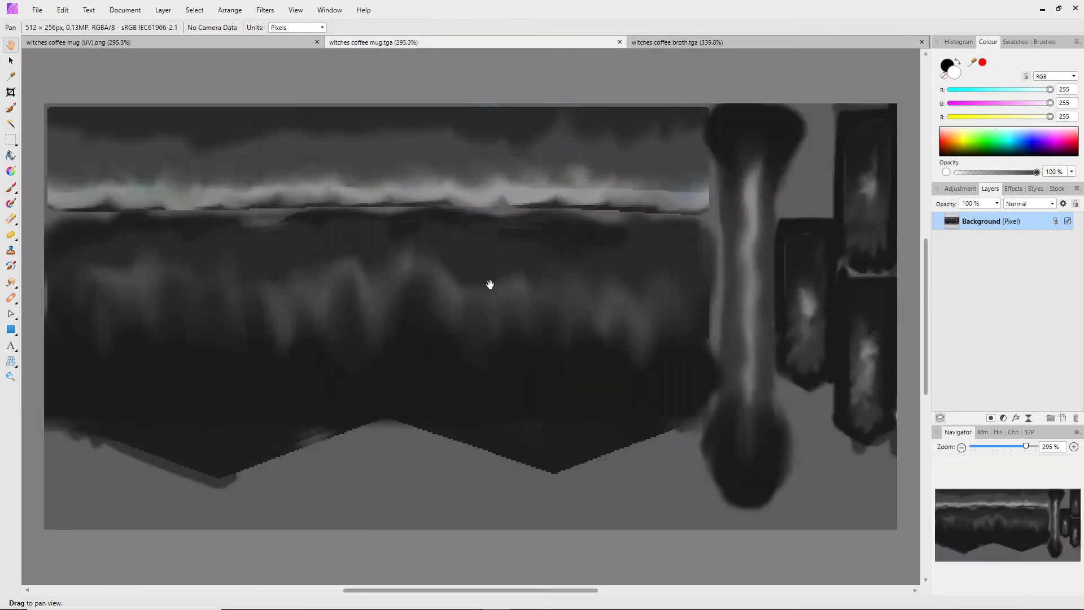
pyautogui.click(1042, 11)
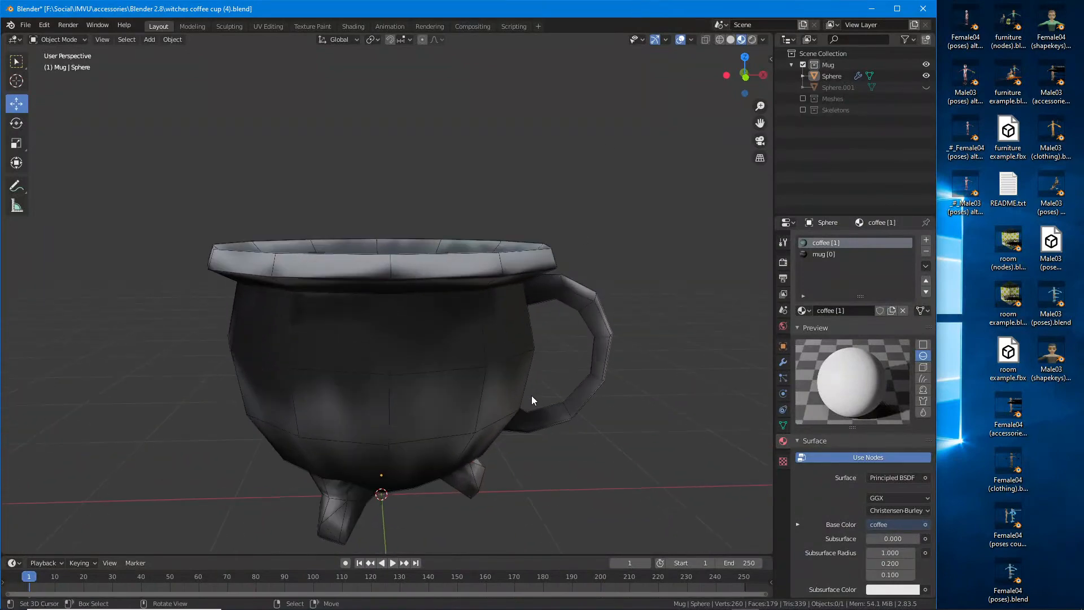
# Step: Save the Blender project under the new name witches coffee cup (5).blend
pyautogui.moveTo(564, 310); pyautogui.dragTo(561, 337, button='middle')
pyautogui.scroll(-4, 561, 335)
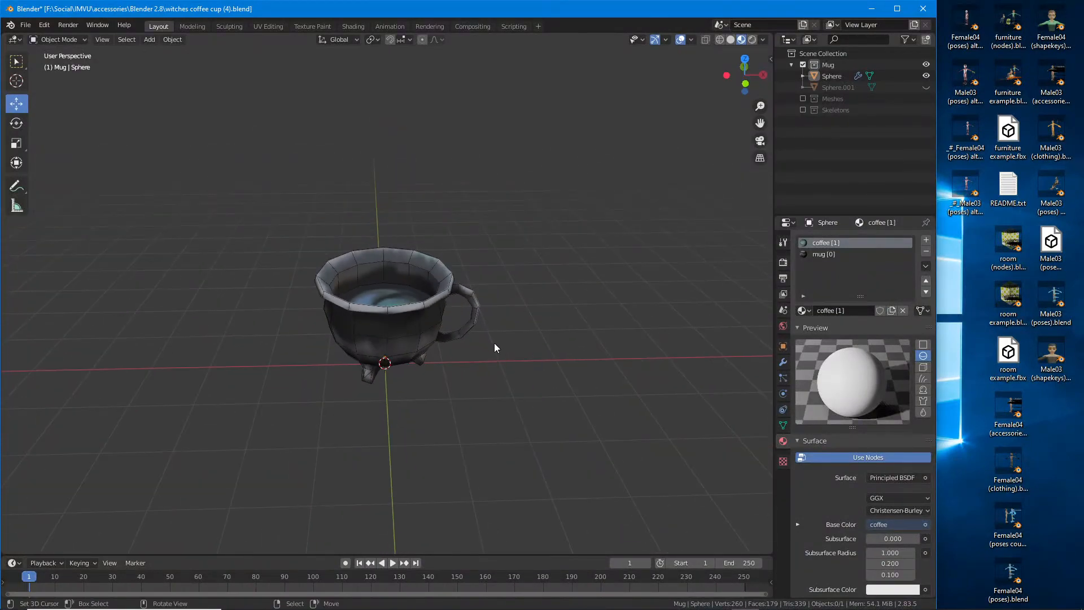
pyautogui.click(25, 25)
pyautogui.click(47, 114)
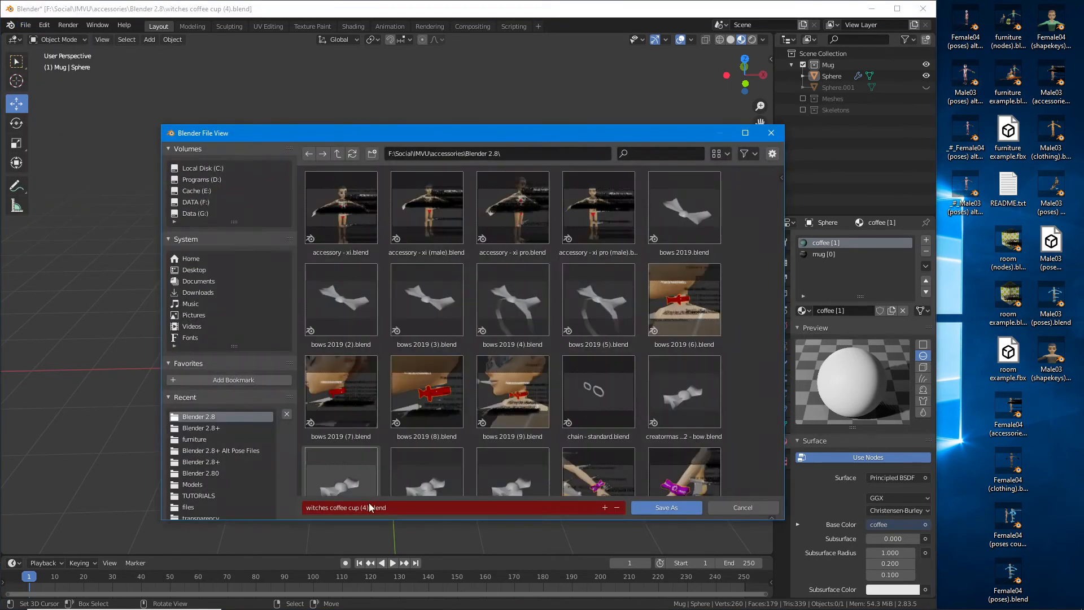
pyautogui.click(368, 507)
pyautogui.click(365, 507)
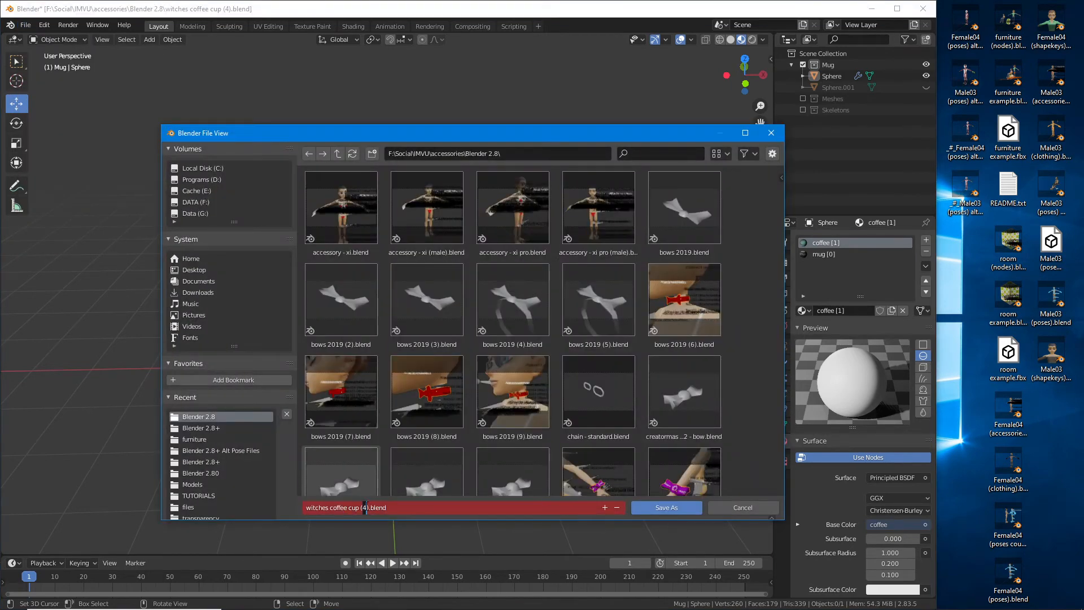
pyautogui.write('5')
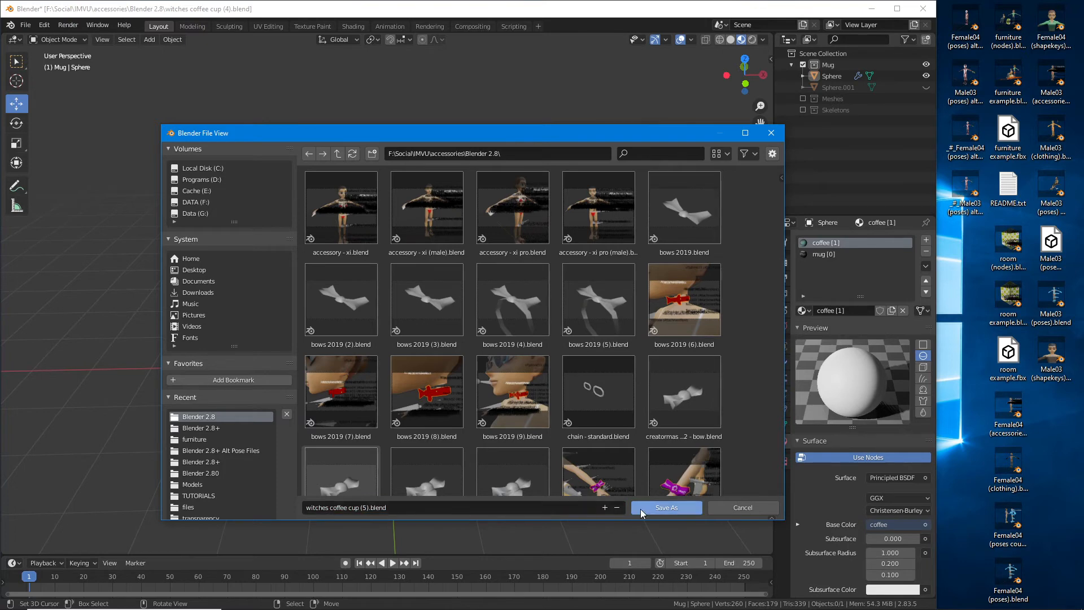
pyautogui.click(643, 507)
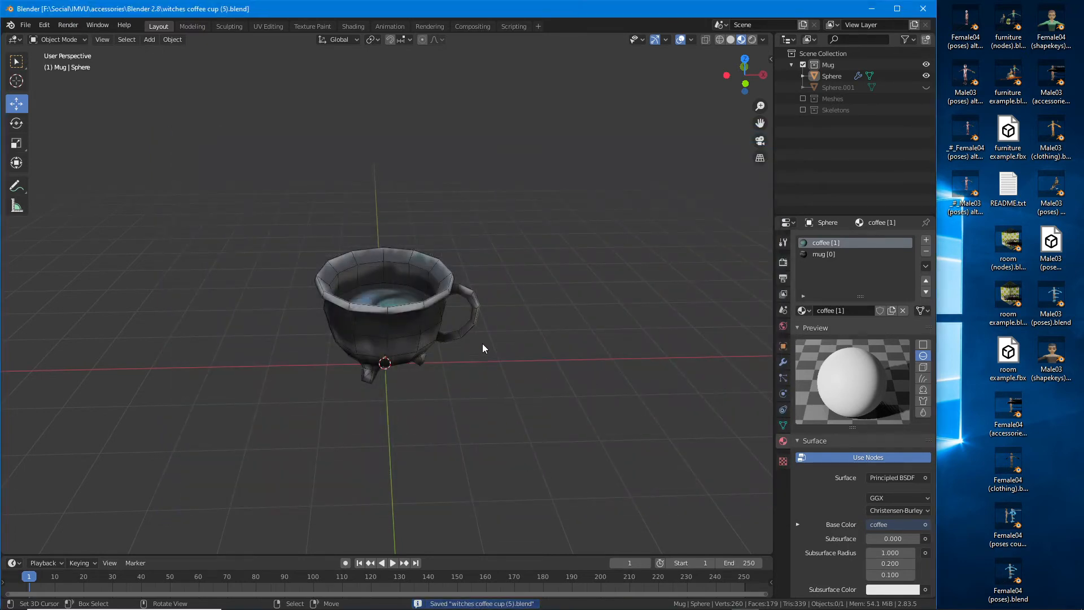
# Step: Enable the Meshes and Skeletons collections, collapse the Meshes list, and select the mug at the avatar's feet
pyautogui.click(802, 98)
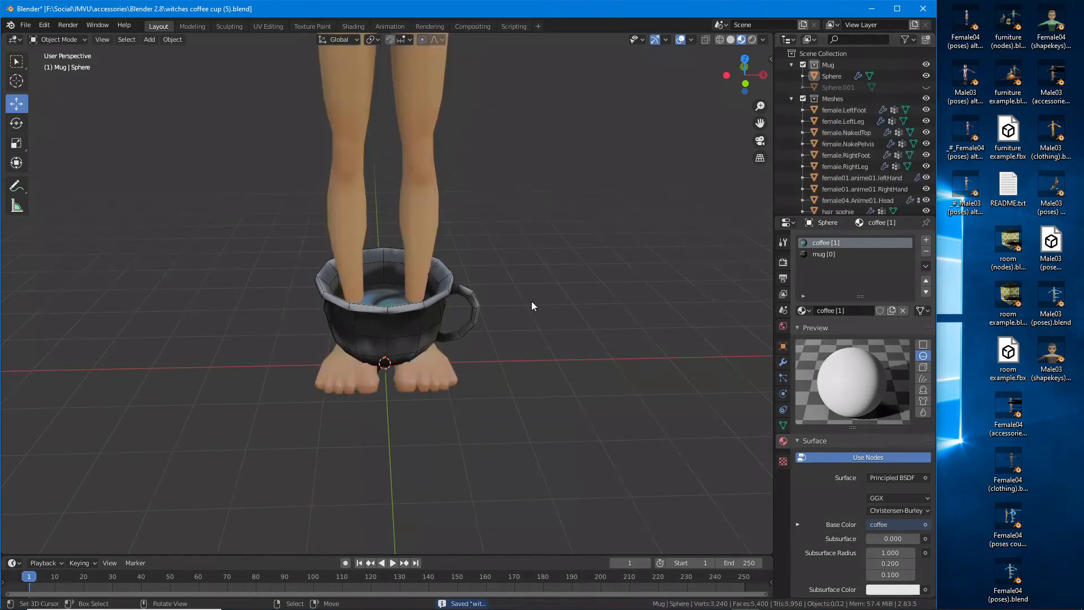
pyautogui.scroll(4, 466, 315)
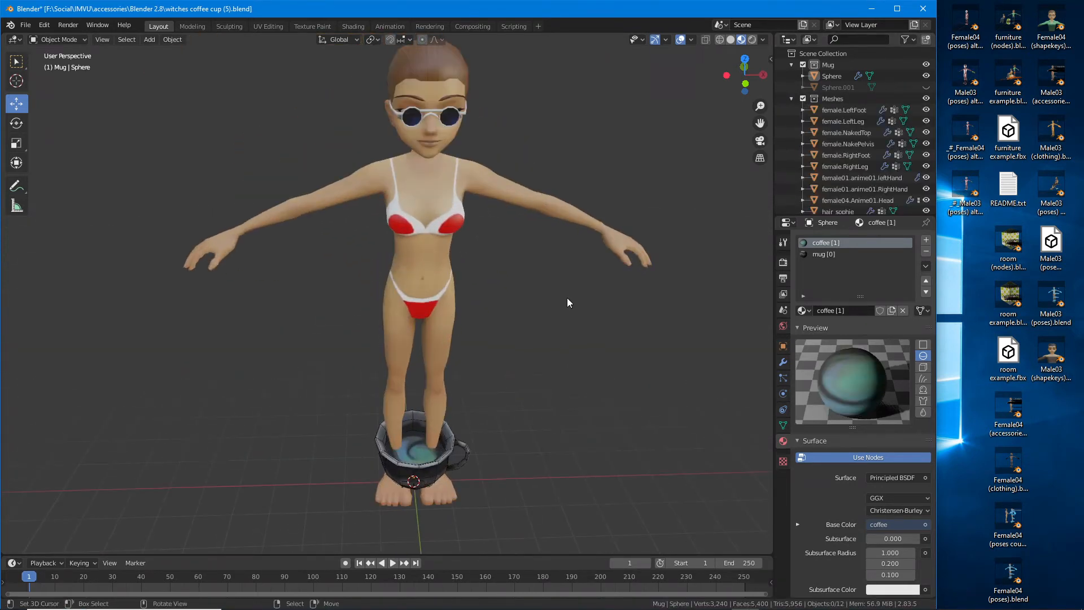
pyautogui.click(791, 98)
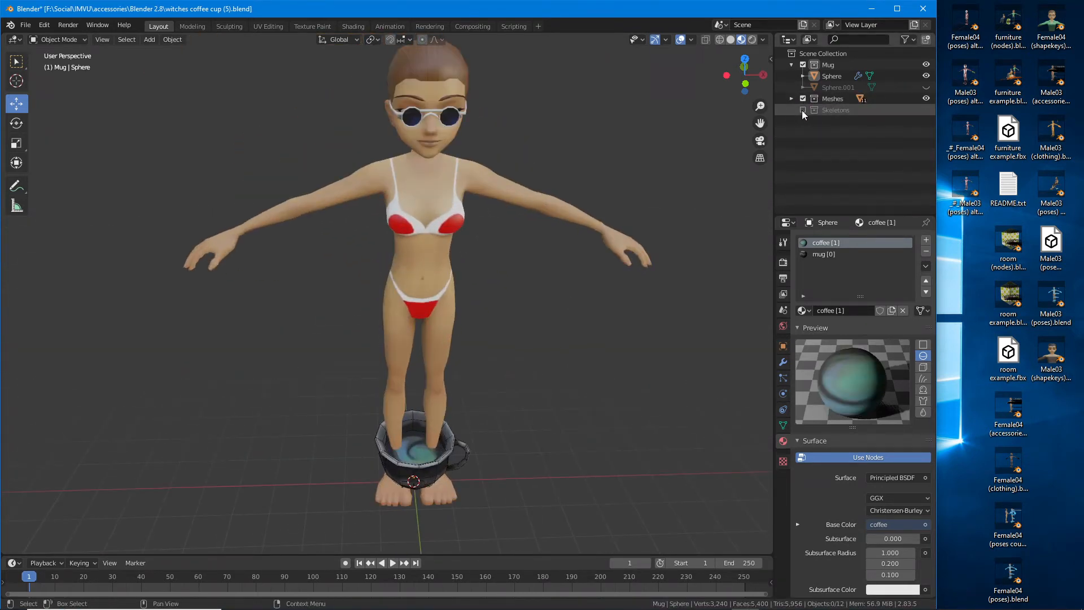
pyautogui.click(802, 110)
pyautogui.moveTo(525, 322); pyautogui.dragTo(448, 355, button='middle')
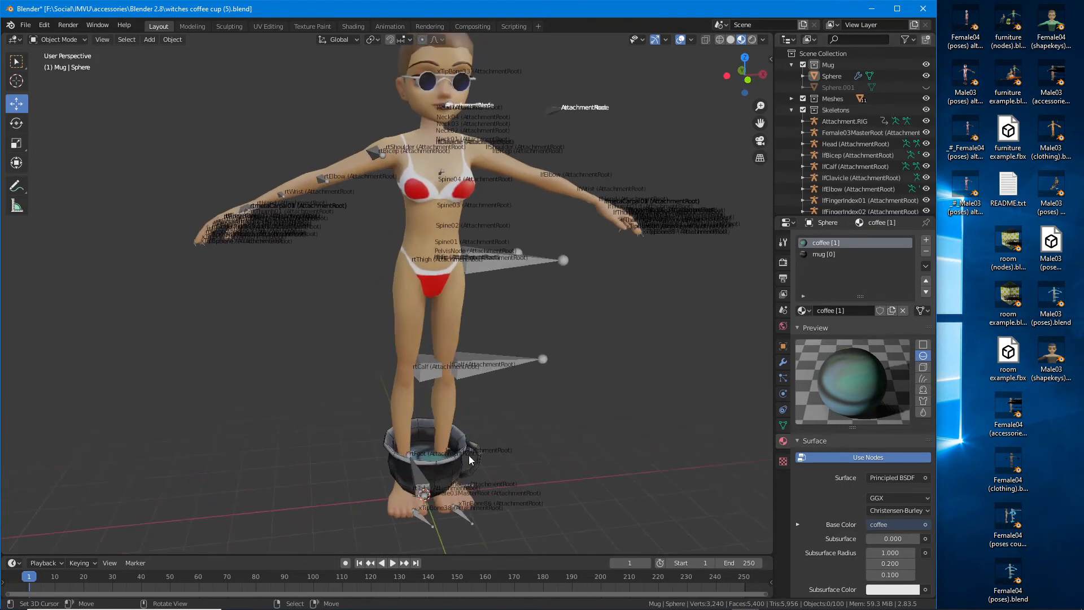
pyautogui.click(485, 460)
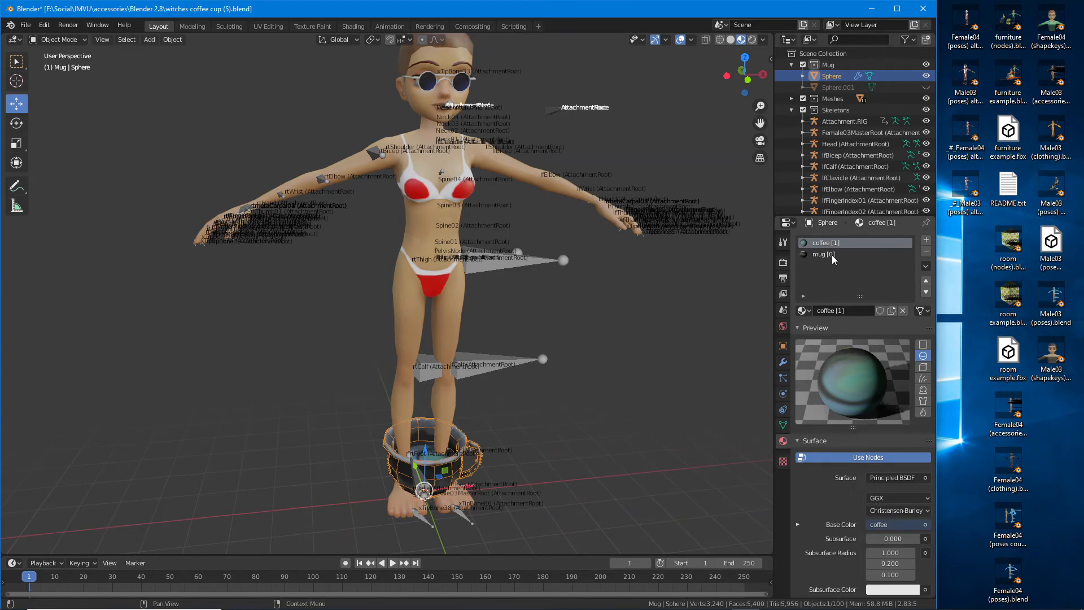
pyautogui.hotkey('ctrl', '2')
pyautogui.moveTo(822, 262)
pyautogui.mouseDown()
pyautogui.moveTo(850, 265)
pyautogui.moveTo(830, 272)
pyautogui.mouseUp()
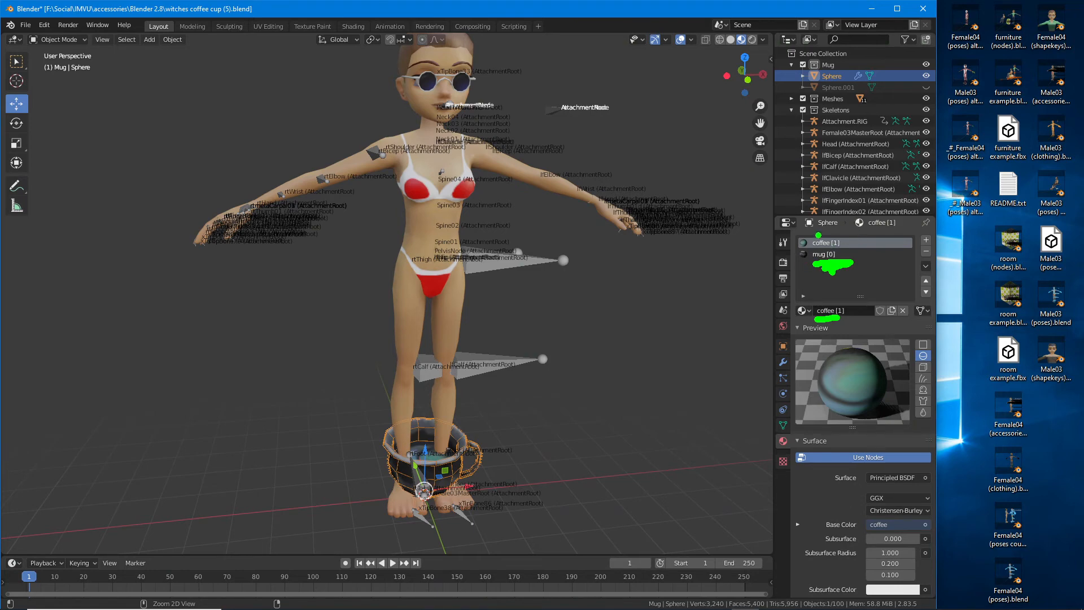
pyautogui.moveTo(632, 258)
pyautogui.mouseDown()
pyautogui.moveTo(619, 406)
pyautogui.moveTo(649, 394)
pyautogui.mouseUp()
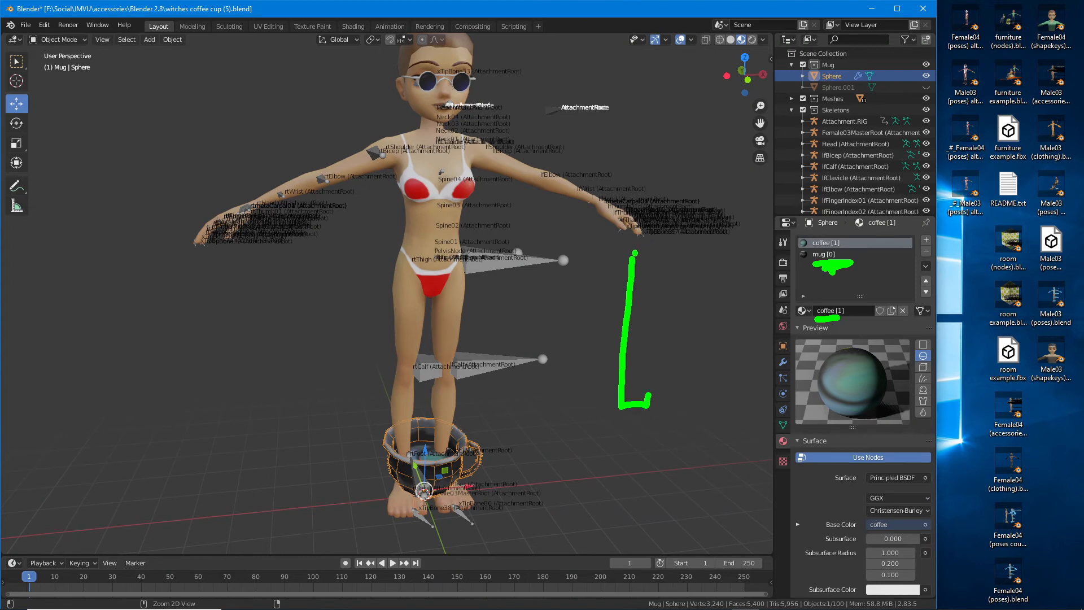
pyautogui.moveTo(633, 254); pyautogui.dragTo(669, 251)
pyautogui.moveTo(656, 337)
pyautogui.mouseDown()
pyautogui.moveTo(706, 333)
pyautogui.moveTo(710, 346)
pyautogui.mouseUp()
pyautogui.moveTo(717, 248)
pyautogui.mouseDown()
pyautogui.moveTo(737, 429)
pyautogui.moveTo(702, 423)
pyautogui.mouseUp()
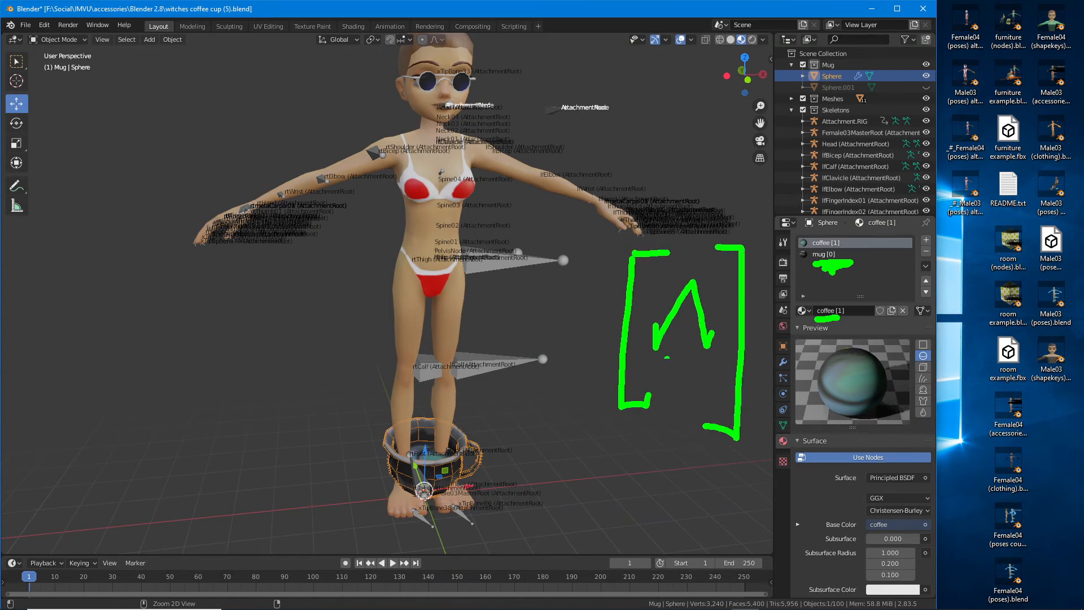
pyautogui.moveTo(681, 368); pyautogui.dragTo(669, 472)
pyautogui.moveTo(661, 406); pyautogui.dragTo(702, 420)
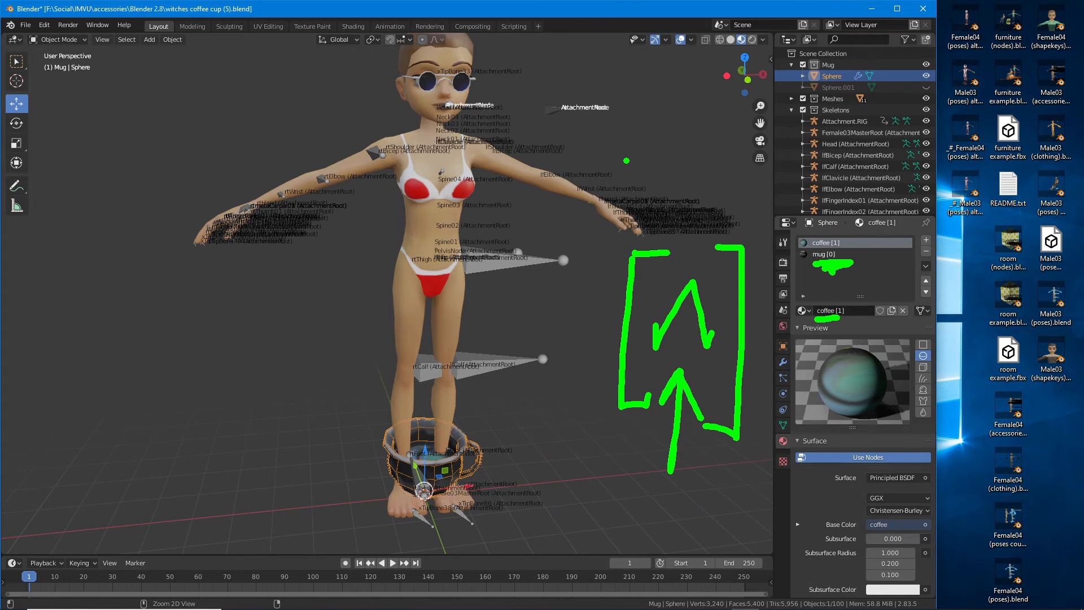
pyautogui.press('Escape')
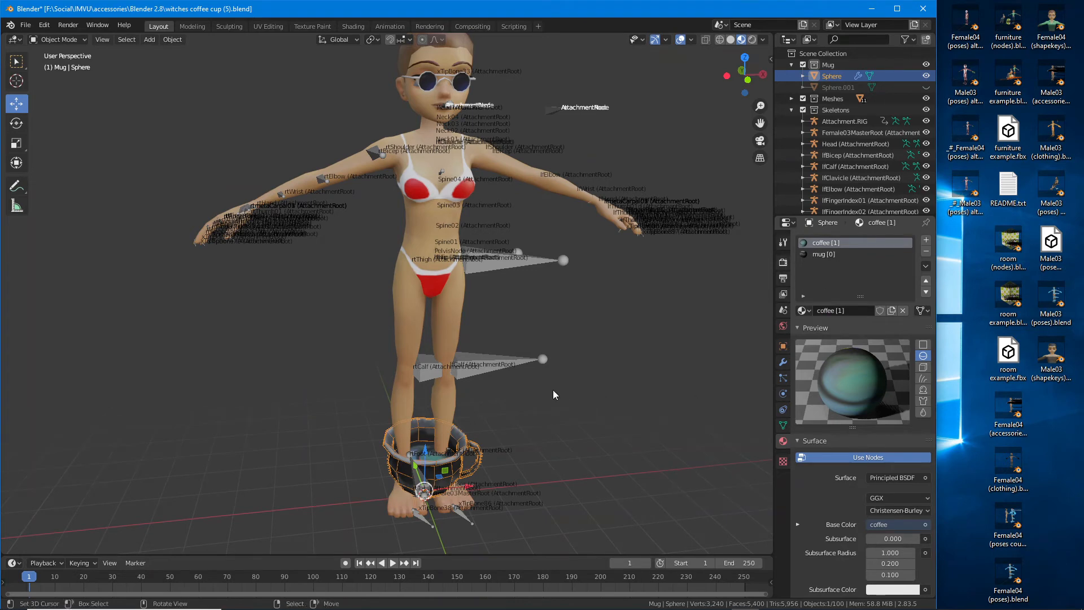
# Step: Rename the selected mug object as coffeemug>MESH
pyautogui.moveTo(553, 389); pyautogui.dragTo(559, 387, button='middle')
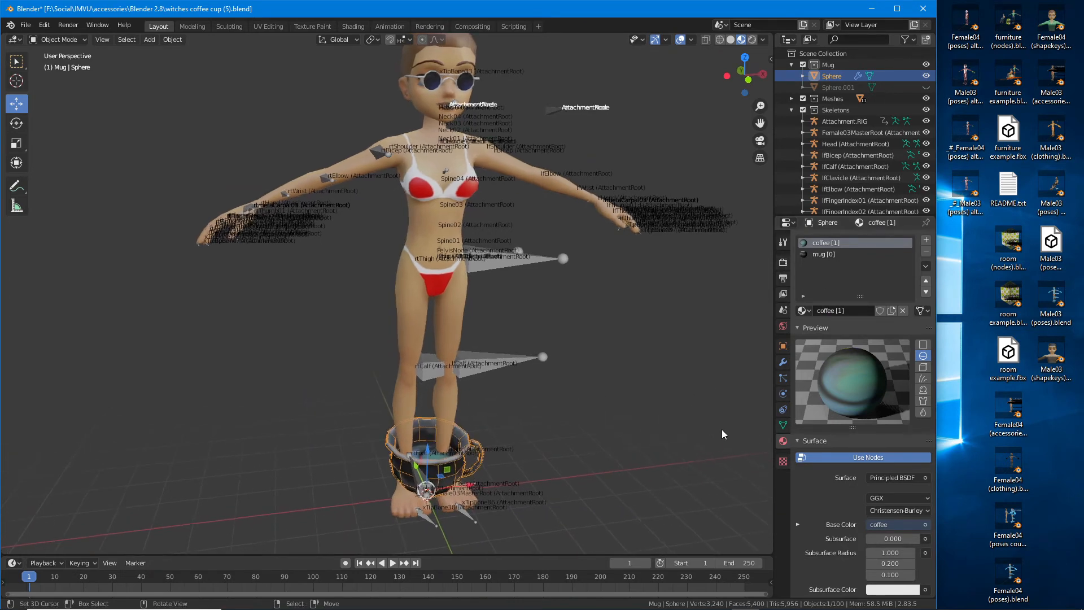
pyautogui.click(783, 346)
pyautogui.click(850, 240)
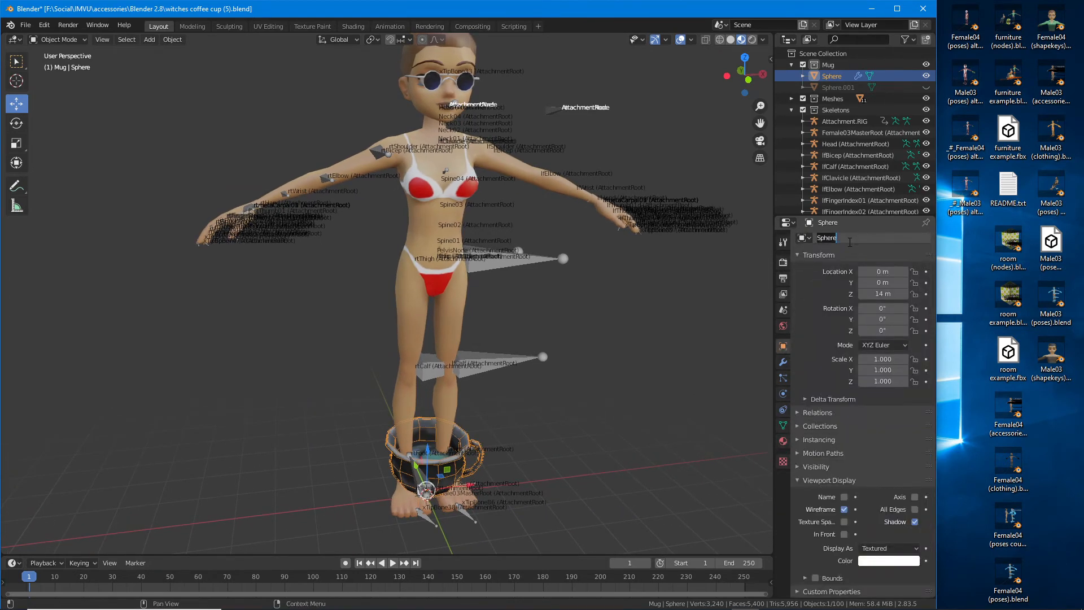
pyautogui.write('co')
pyautogui.write('ffeemug-')
pyautogui.press('Return')
# Step: Unhide the Sphere.001 object in the Mug collection and select it above the cup
pyautogui.moveTo(684, 180); pyautogui.dragTo(639, 314, button='middle')
pyautogui.click(838, 89)
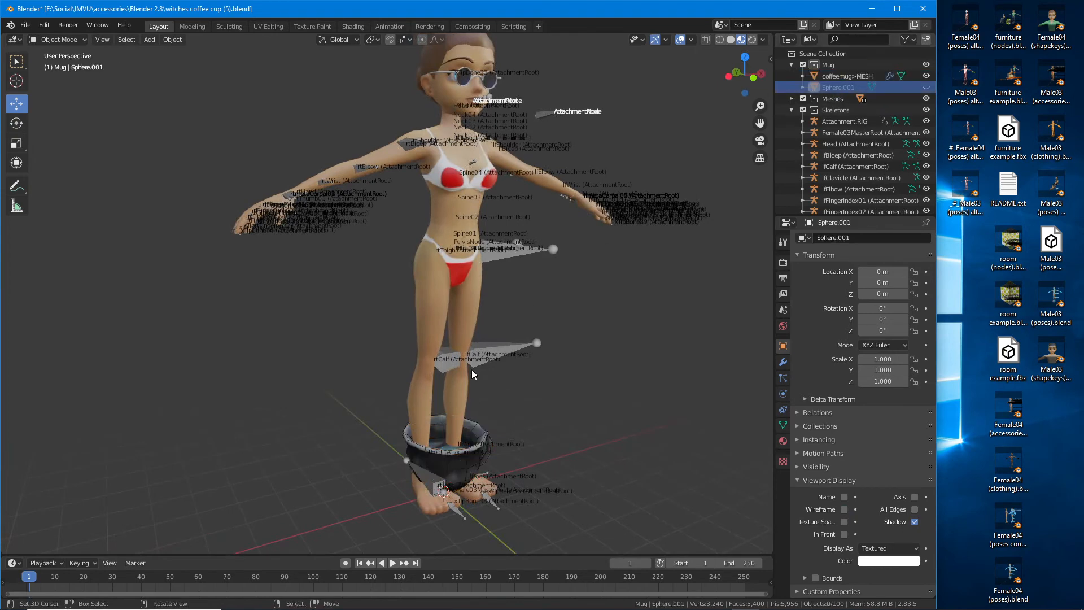
pyautogui.moveTo(472, 369); pyautogui.dragTo(445, 372, button='middle')
pyautogui.scroll(2, 459, 445)
pyautogui.keyDown('shift'); pyautogui.moveTo(459, 446); pyautogui.dragTo(412, 370, button='middle'); pyautogui.keyUp('shift')
pyautogui.click(926, 87)
pyautogui.click(388, 409)
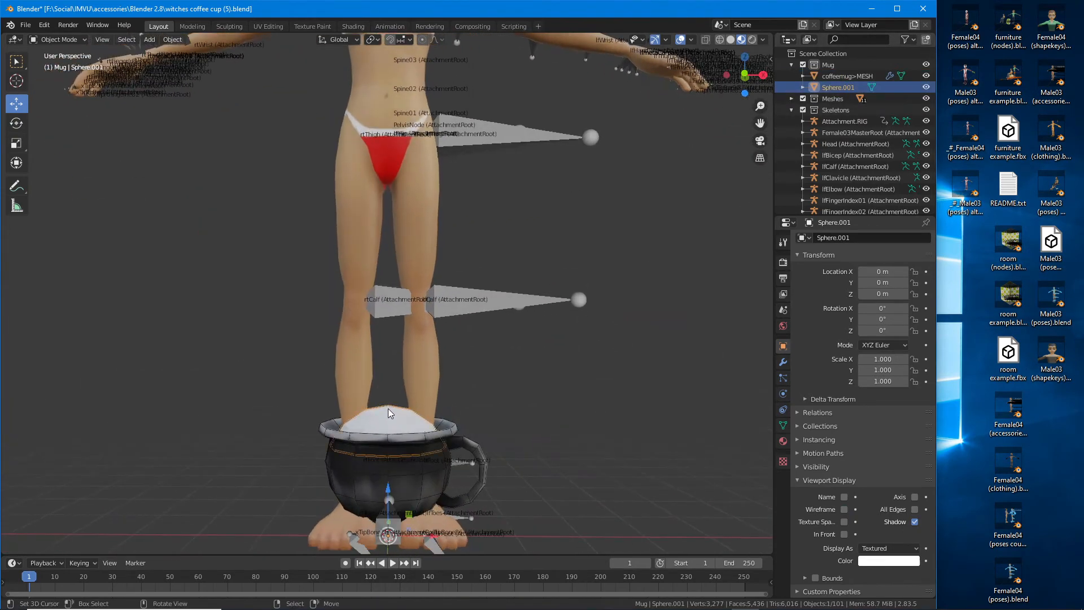
pyautogui.scroll(3, 395, 447)
pyautogui.keyDown('shift'); pyautogui.moveTo(395, 447); pyautogui.dragTo(384, 297, button='middle'); pyautogui.keyUp('shift')
pyautogui.moveTo(389, 383); pyautogui.dragTo(395, 383, button='middle')
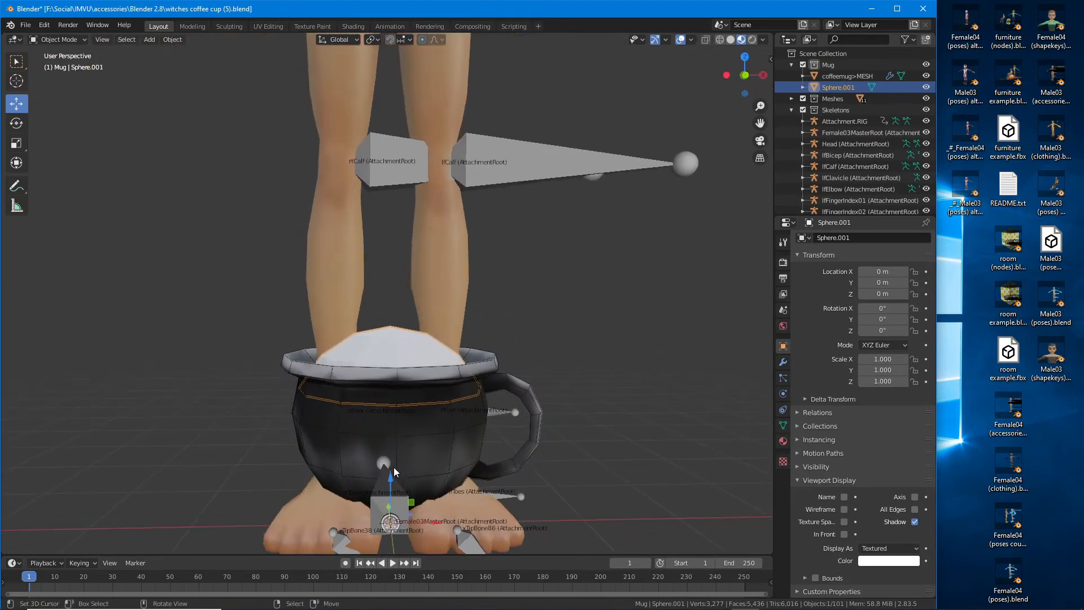
# Step: Raise Sphere.001 inside the cup to a Z location of about 18.8 m, and hide it again
pyautogui.keyDown('ctrl'); pyautogui.moveTo(391, 468); pyautogui.dragTo(398, 544); pyautogui.keyUp('ctrl')
pyautogui.moveTo(394, 361); pyautogui.dragTo(388, 380, button='middle')
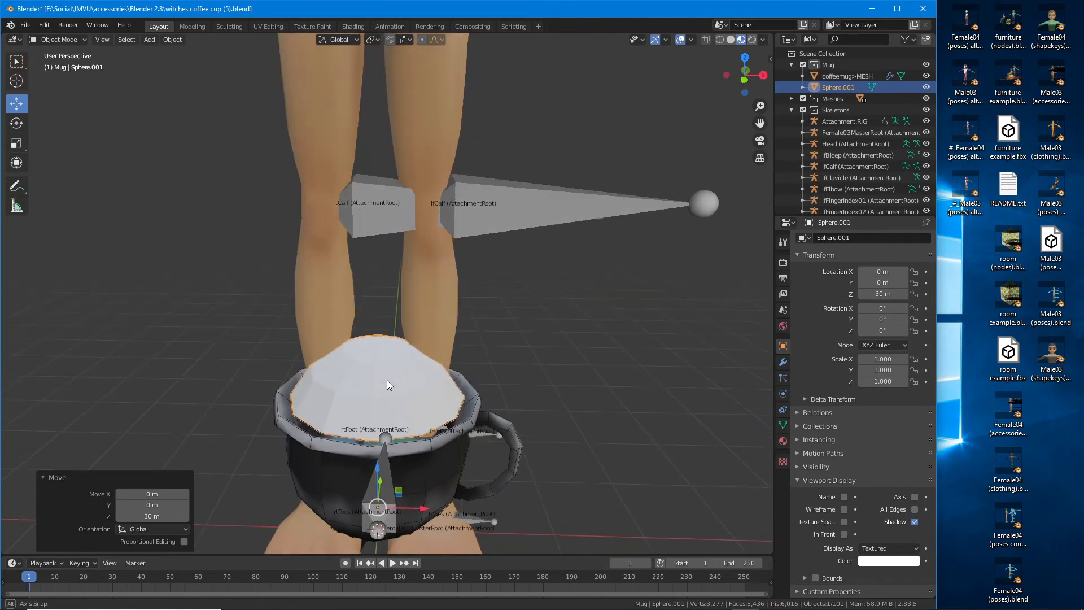
pyautogui.moveTo(378, 470); pyautogui.dragTo(384, 463)
pyautogui.moveTo(384, 463); pyautogui.dragTo(347, 399, button='middle')
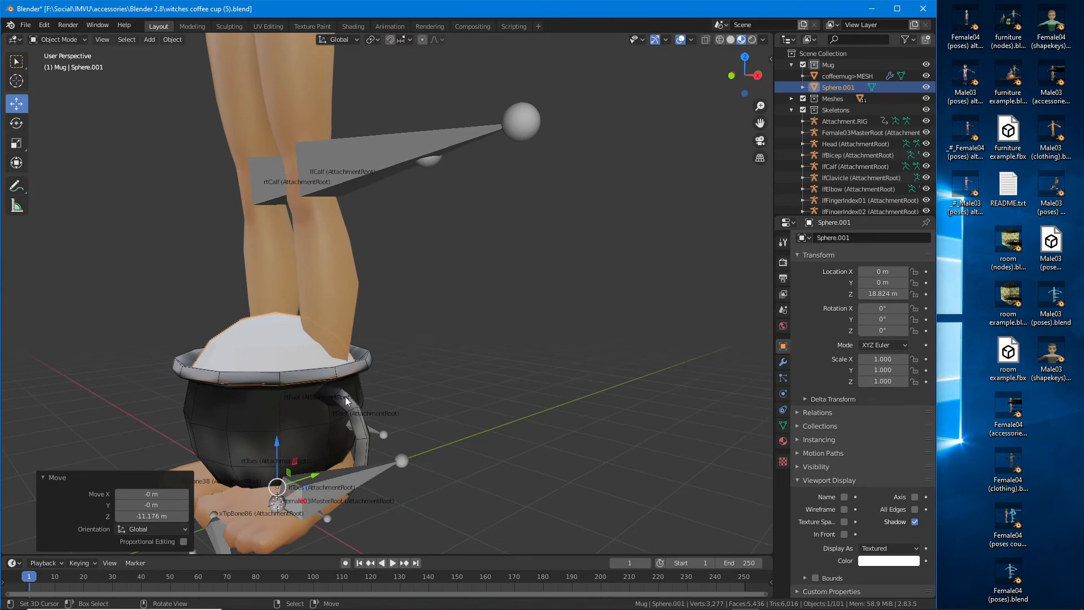
pyautogui.moveTo(310, 347); pyautogui.dragTo(479, 384, button='middle')
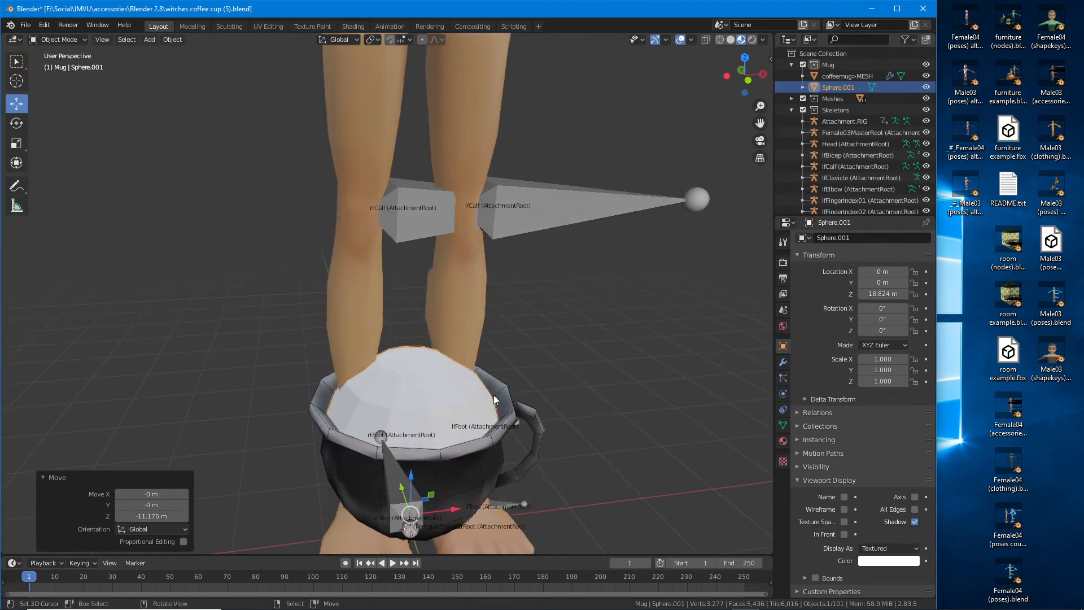
pyautogui.click(926, 87)
pyautogui.scroll(-5, 526, 425)
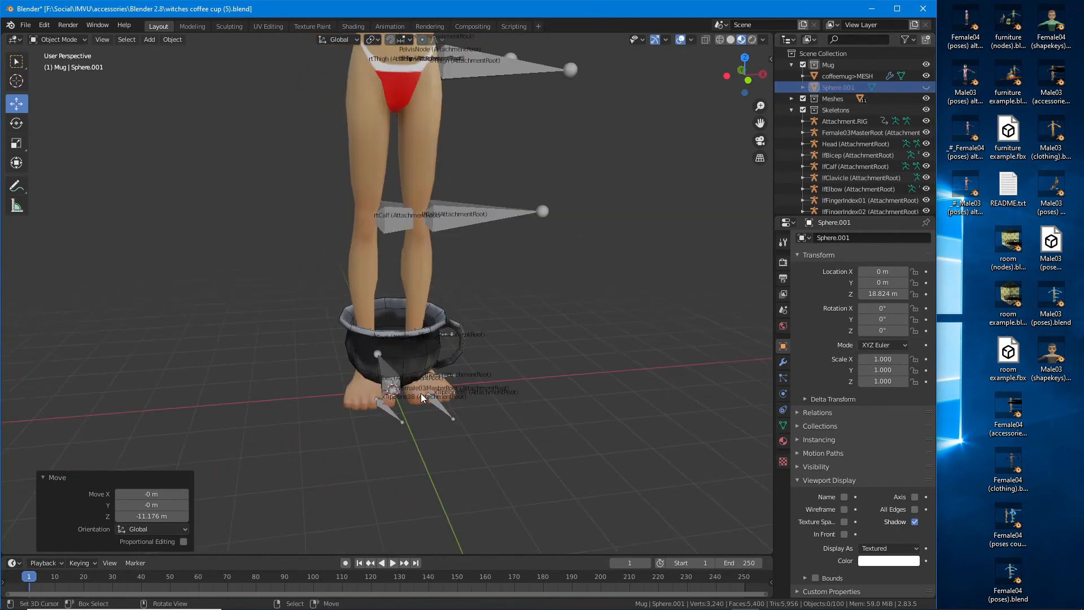
# Step: Select the coffee mug and move it to the avatar's right hand, at about X -478 m and Z 590 m
pyautogui.click(466, 399)
pyautogui.moveTo(467, 402); pyautogui.dragTo(489, 446, button='middle')
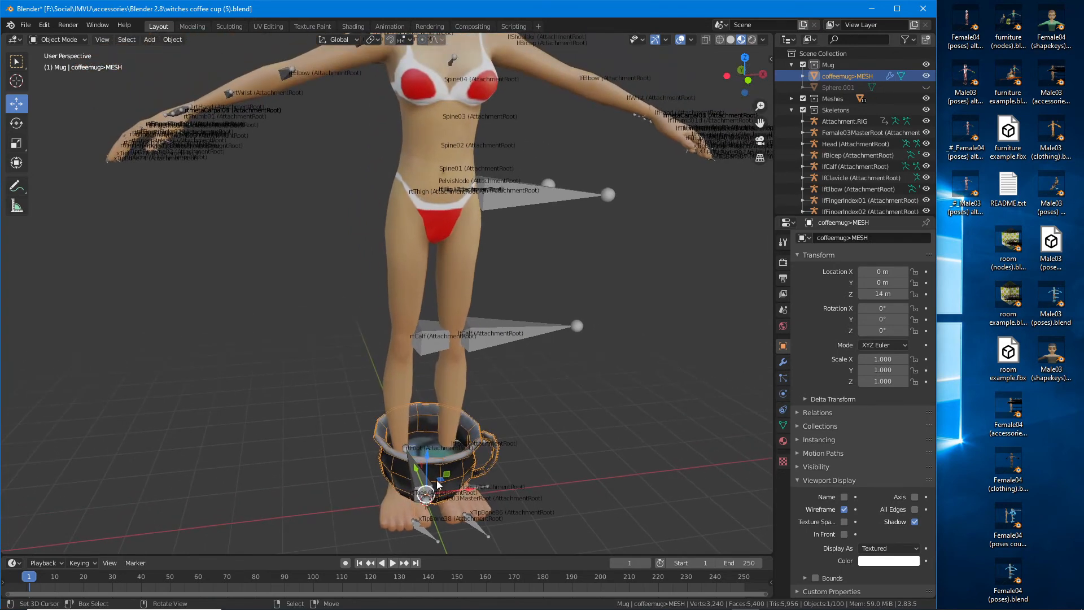
pyautogui.moveTo(447, 477); pyautogui.dragTo(175, 212)
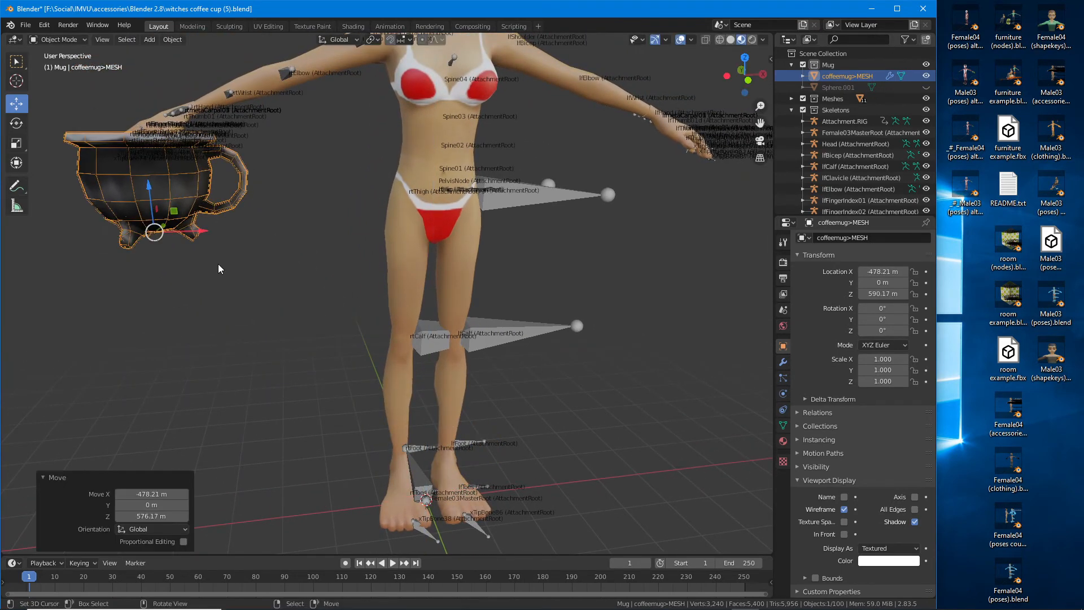
pyautogui.moveTo(220, 268); pyautogui.dragTo(324, 342, button='middle')
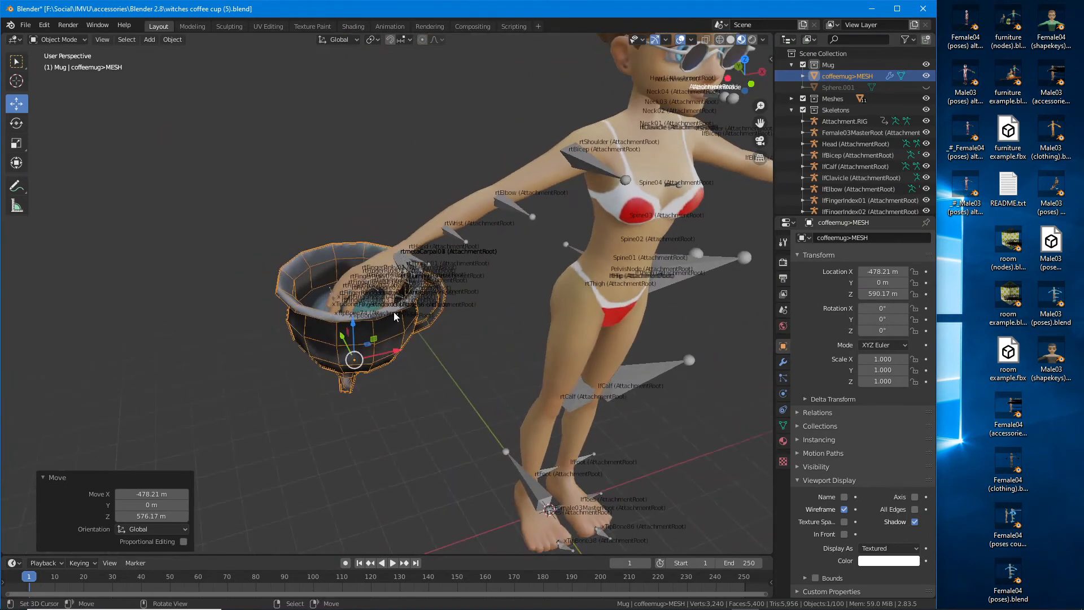
pyautogui.keyDown('shift'); pyautogui.moveTo(394, 316); pyautogui.dragTo(339, 316, button='middle'); pyautogui.keyUp('shift')
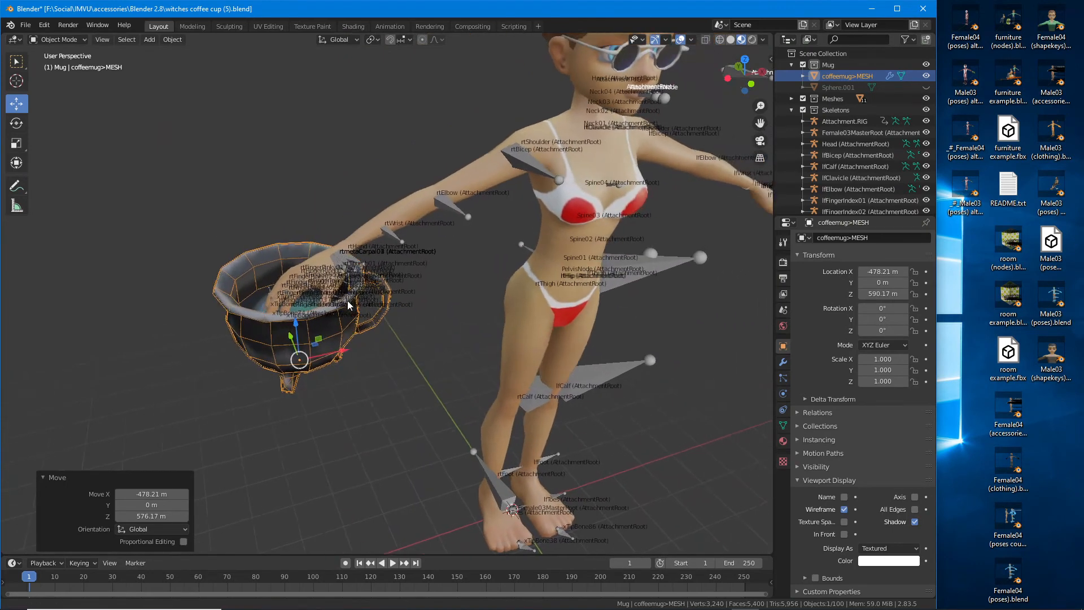
# Step: Rotate the mug to about X 92.6°, Y -36.6°, Z 12.3° with the Transform tool, and shift it to about X -584 m
pyautogui.click(16, 164)
pyautogui.moveTo(306, 351); pyautogui.dragTo(304, 364)
pyautogui.moveTo(333, 354); pyautogui.dragTo(305, 332, button='middle')
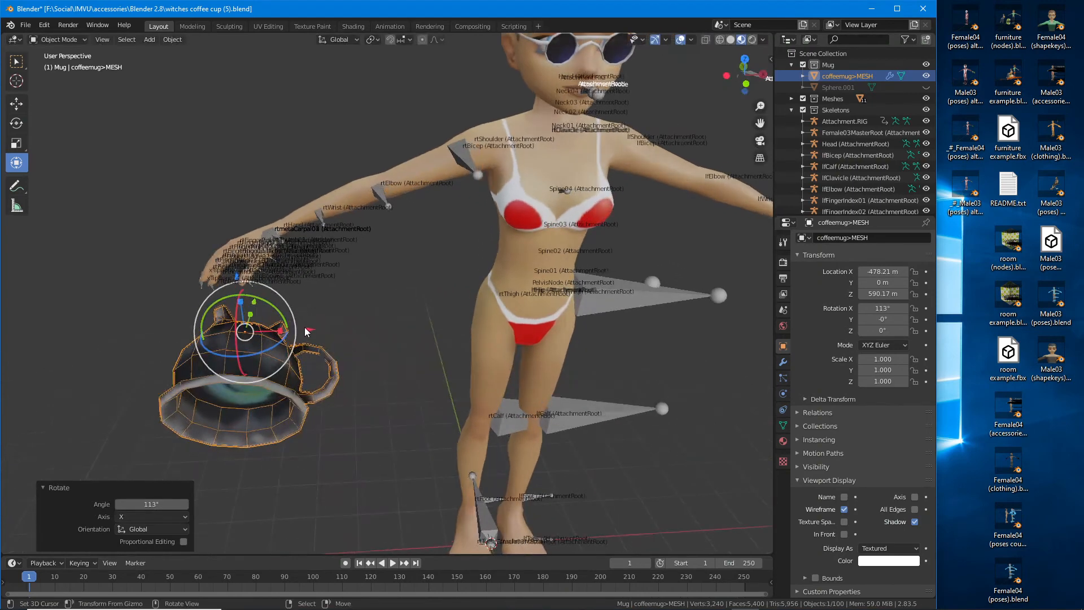
pyautogui.moveTo(305, 332); pyautogui.dragTo(192, 288)
pyautogui.moveTo(192, 288); pyautogui.dragTo(444, 300, button='middle')
pyautogui.moveTo(444, 300); pyautogui.dragTo(442, 311)
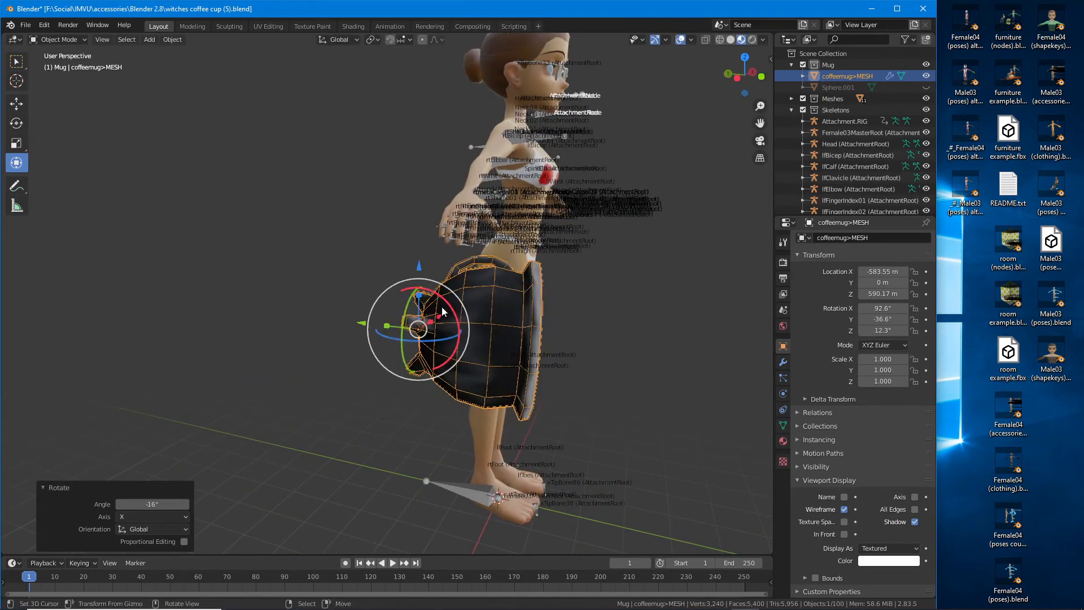
# Step: Move the mug beneath the right hand to about X -450 m, Y 31.6 m and Z 654 m
pyautogui.moveTo(442, 312); pyautogui.dragTo(449, 318, button='middle')
pyautogui.moveTo(375, 336); pyautogui.dragTo(356, 327)
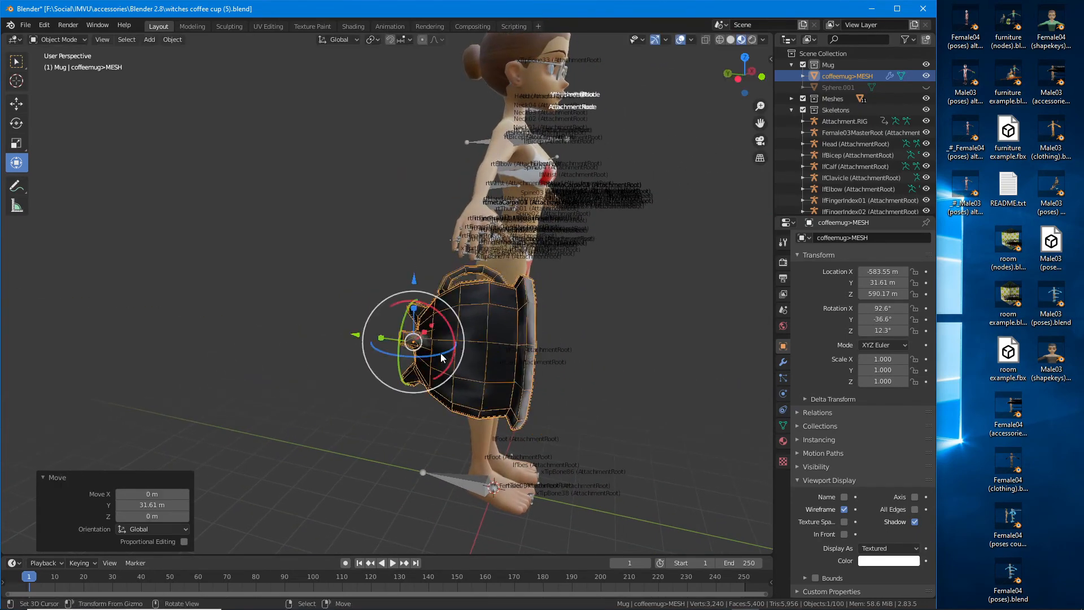
pyautogui.moveTo(442, 357); pyautogui.dragTo(244, 267, button='middle')
pyautogui.moveTo(243, 266); pyautogui.dragTo(246, 244)
pyautogui.moveTo(246, 244); pyautogui.dragTo(360, 291, button='middle')
pyautogui.scroll(5, 382, 303)
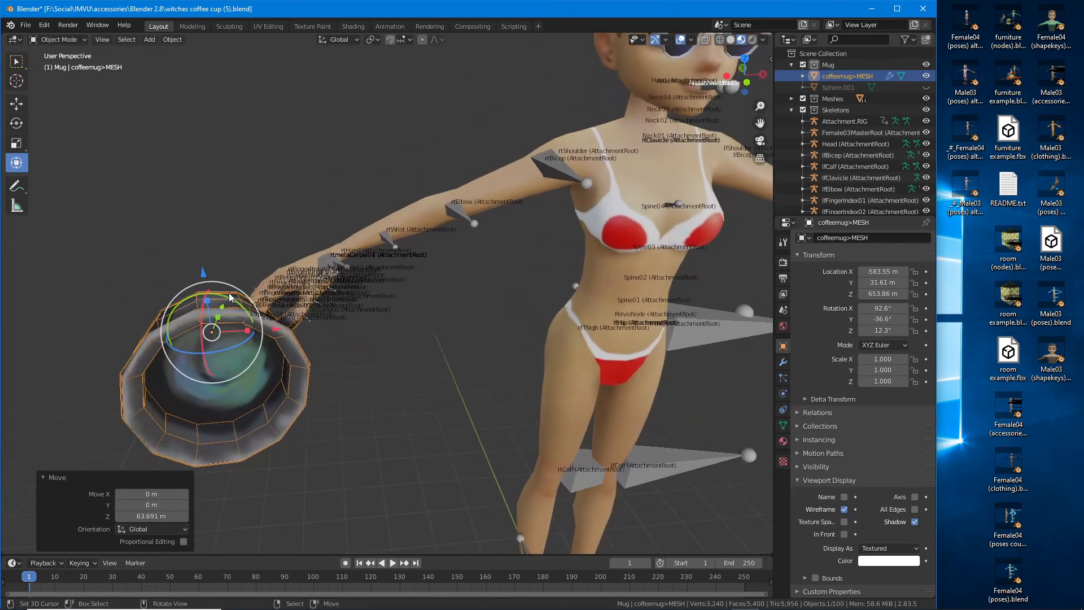
pyautogui.moveTo(247, 331); pyautogui.dragTo(370, 334)
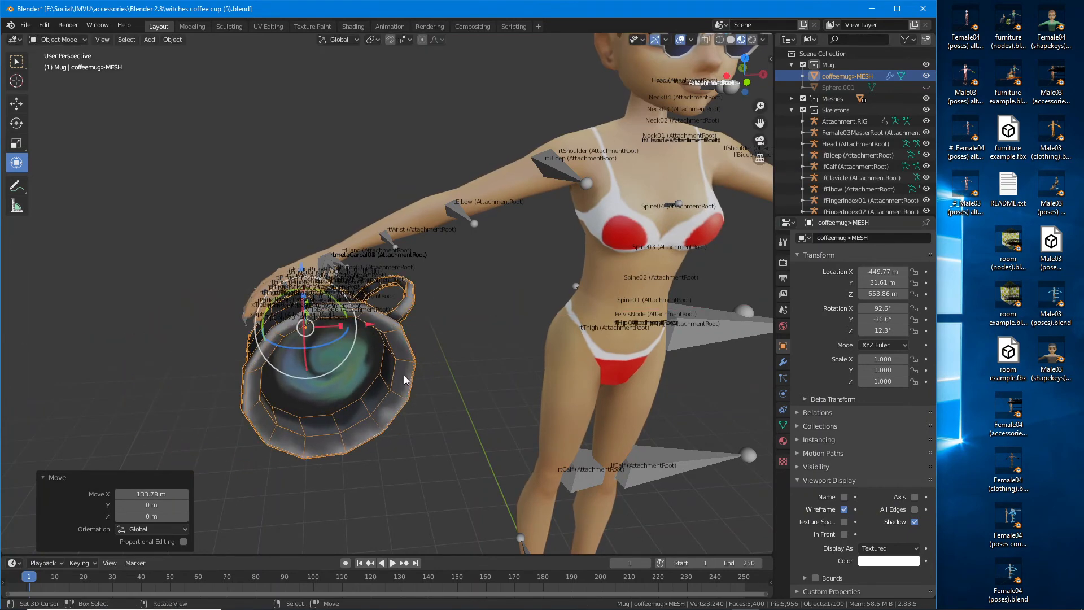
# Step: Rotate the mug to about X 124°, Y -37.8°, Z -7°, and move it to about Y 56 m and Z 697 m
pyautogui.moveTo(404, 375); pyautogui.dragTo(432, 288, button='middle')
pyautogui.moveTo(432, 288); pyautogui.dragTo(389, 220)
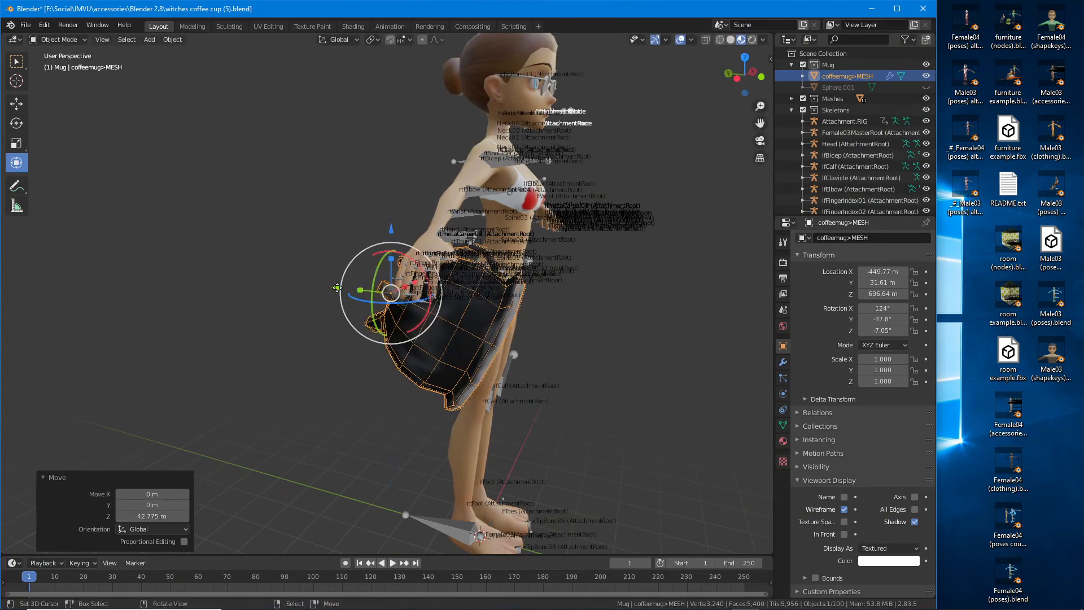
pyautogui.moveTo(337, 288); pyautogui.dragTo(321, 287)
pyautogui.moveTo(455, 309); pyautogui.dragTo(395, 317, button='middle')
pyautogui.scroll(2, 394, 317)
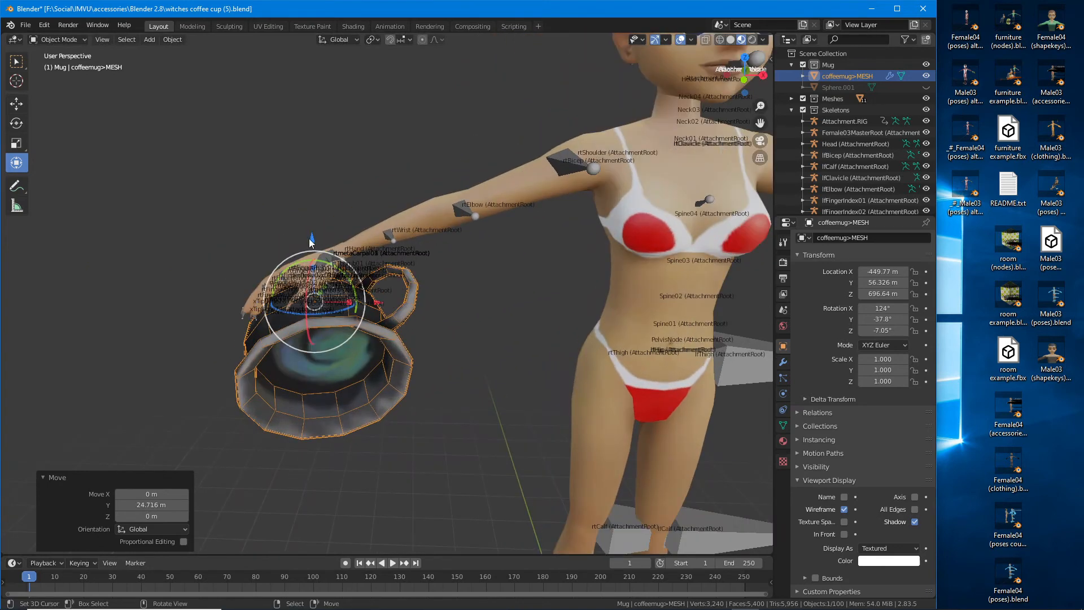
# Step: Tilt the mug to about X 131°, Y -36.8°, Z -11.5°, and set its height to about Z 704 m
pyautogui.moveTo(310, 242); pyautogui.dragTo(310, 251)
pyautogui.moveTo(316, 260); pyautogui.dragTo(505, 334, button='middle')
pyautogui.moveTo(453, 261); pyautogui.dragTo(418, 213)
pyautogui.moveTo(429, 271); pyautogui.dragTo(418, 302, button='middle')
pyautogui.moveTo(322, 218); pyautogui.dragTo(322, 220)
pyautogui.moveTo(323, 220); pyautogui.dragTo(496, 328, button='middle')
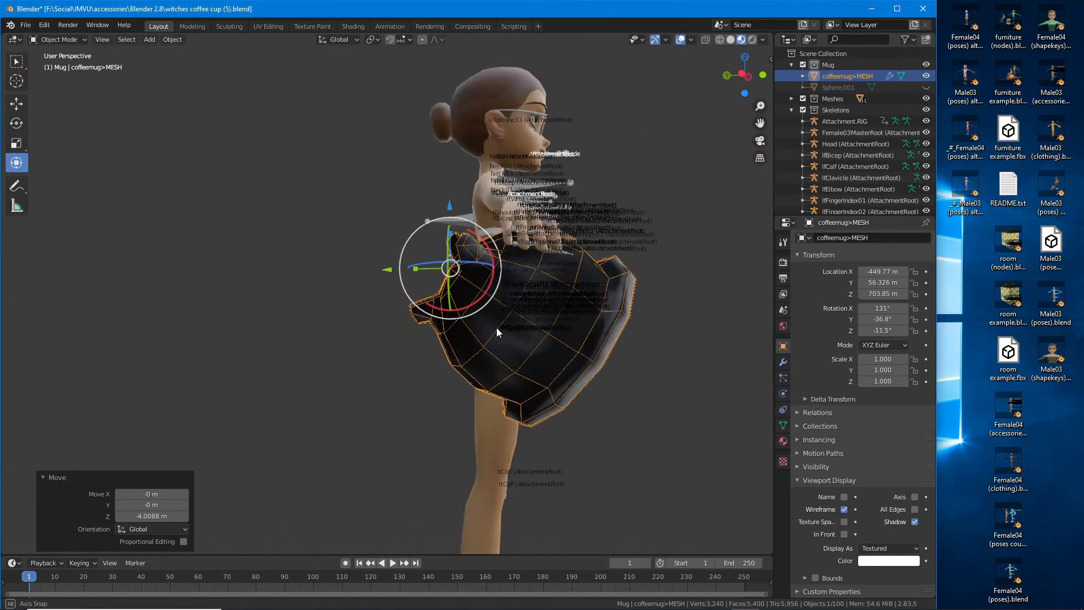
# Step: Rotate the mug to about X 141°, Y -34.9°, Z -17°, and place it at about X -460 m, Y 68 m, Z 723 m
pyautogui.moveTo(460, 229); pyautogui.dragTo(520, 253)
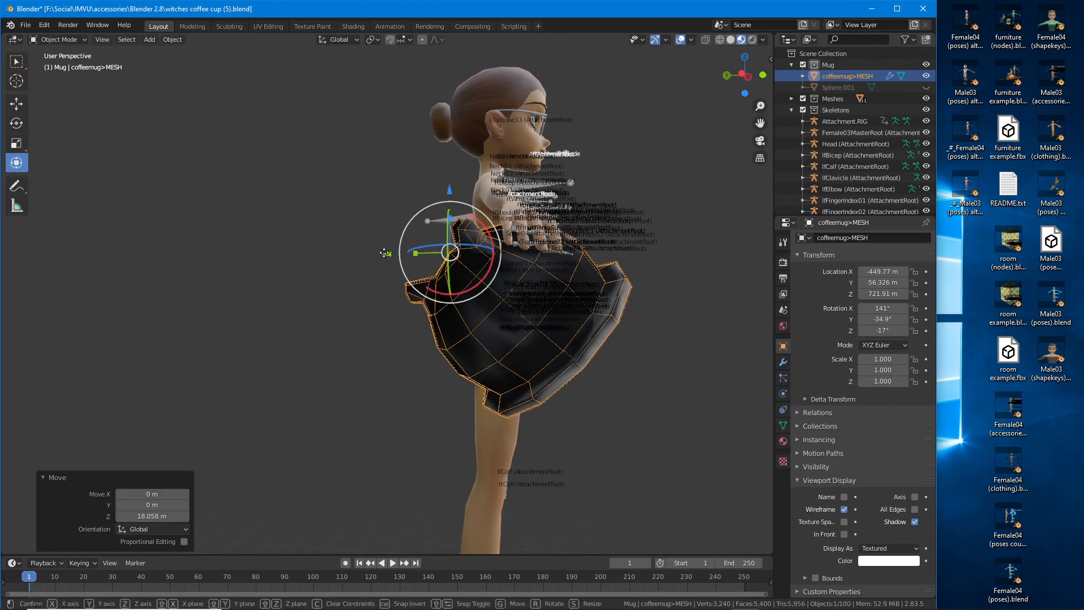
pyautogui.moveTo(386, 254); pyautogui.dragTo(375, 254)
pyautogui.moveTo(437, 288); pyautogui.dragTo(470, 303, button='middle')
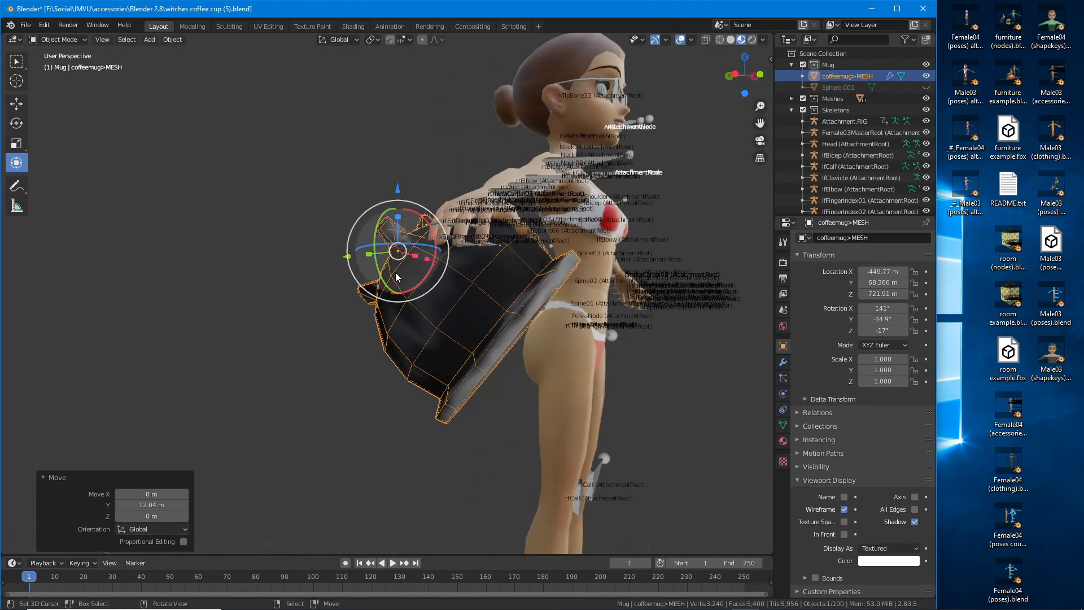
pyautogui.moveTo(401, 199); pyautogui.dragTo(397, 191)
pyautogui.moveTo(446, 285); pyautogui.dragTo(381, 293, button='middle')
pyautogui.moveTo(384, 273); pyautogui.dragTo(375, 277)
pyautogui.moveTo(375, 277); pyautogui.dragTo(422, 293, button='middle')
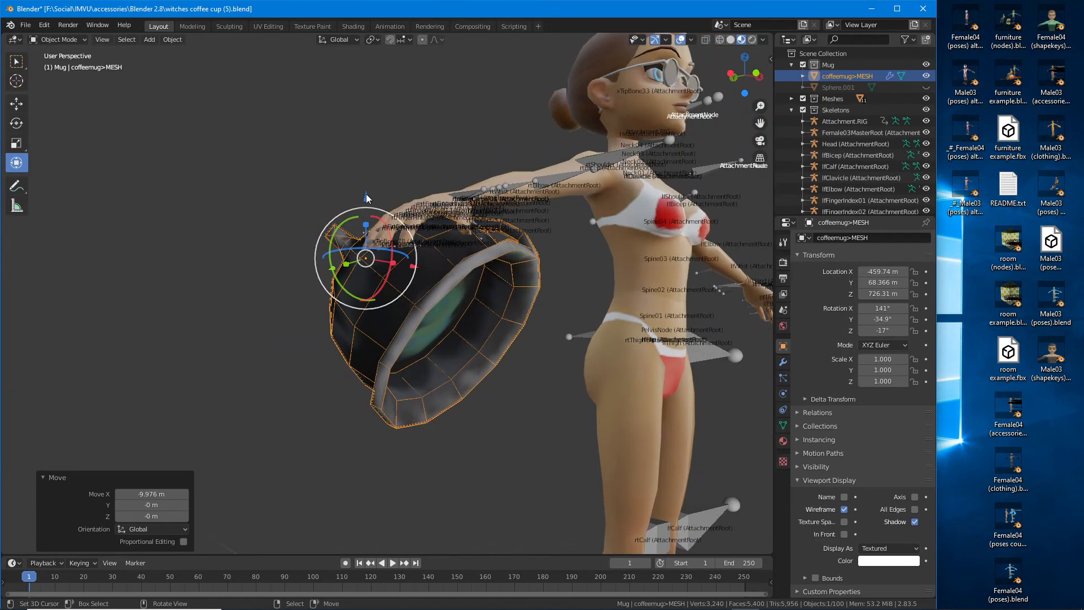
pyautogui.moveTo(367, 195); pyautogui.dragTo(365, 198)
# Step: Rename the mug at the avatar's right hand as coffeemugRt.MESH
pyautogui.moveTo(491, 310); pyautogui.dragTo(410, 388, button='middle')
pyautogui.scroll(-2, 440, 313)
pyautogui.scroll(2, 521, 367)
pyautogui.scroll(2, 405, 384)
pyautogui.scroll(-2, 406, 384)
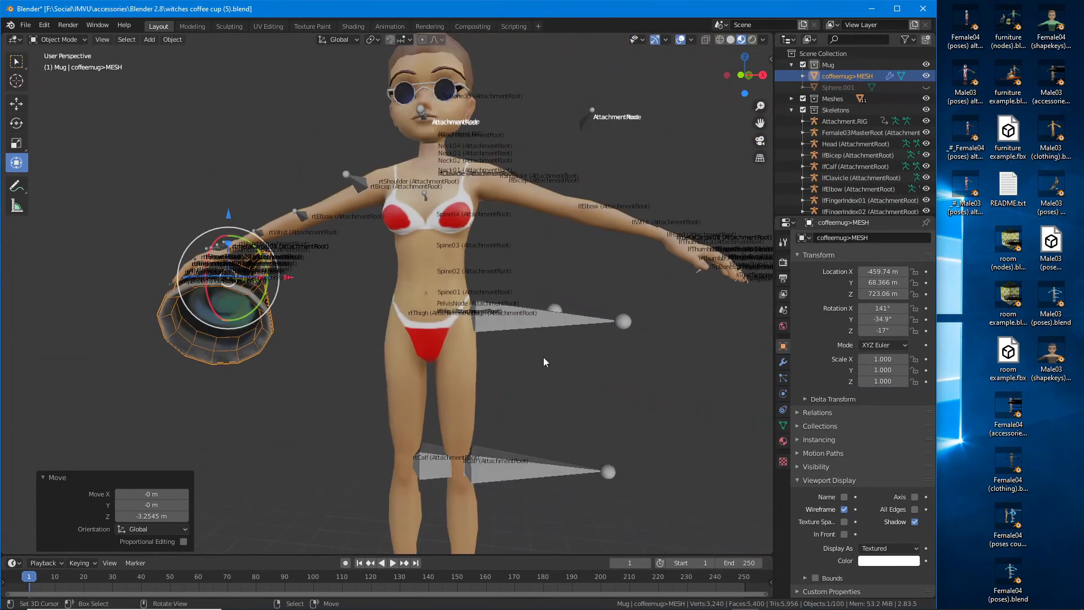
pyautogui.moveTo(325, 365); pyautogui.dragTo(289, 351, button='middle')
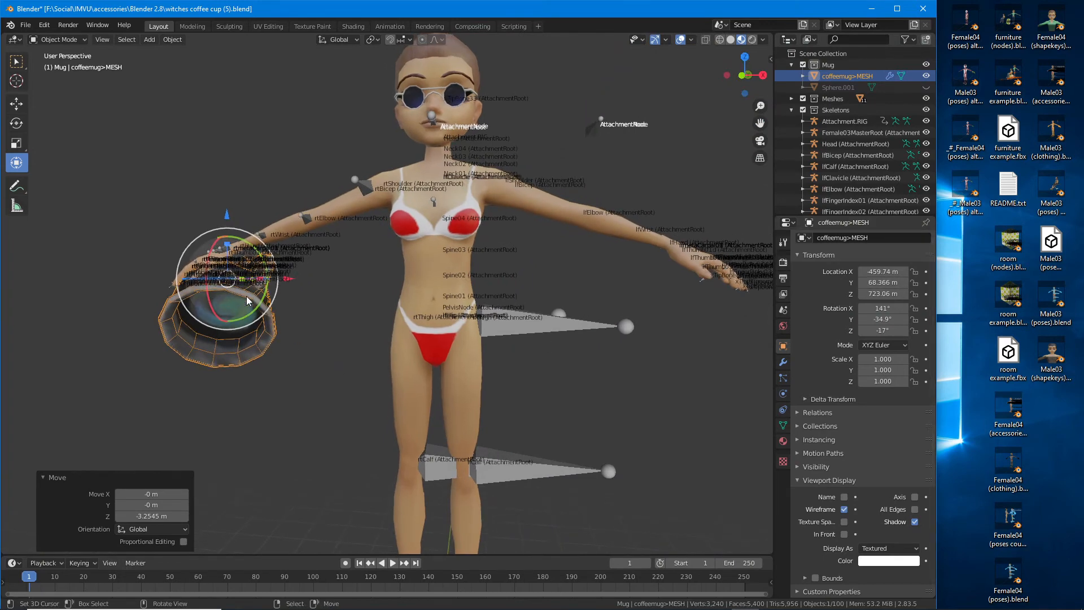
pyautogui.click(273, 336)
pyautogui.click(261, 338)
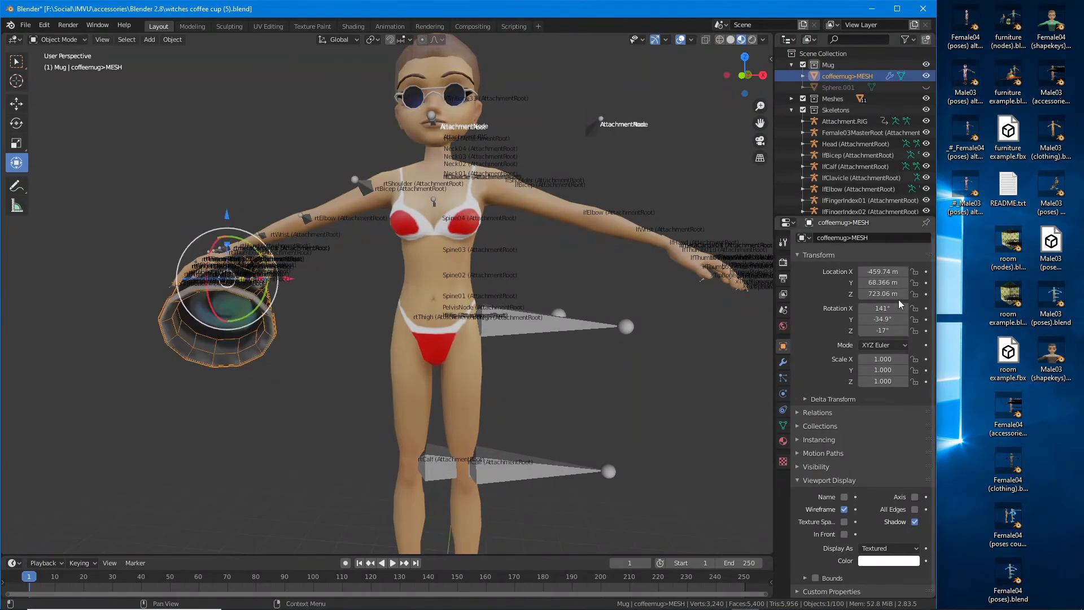
pyautogui.click(868, 239)
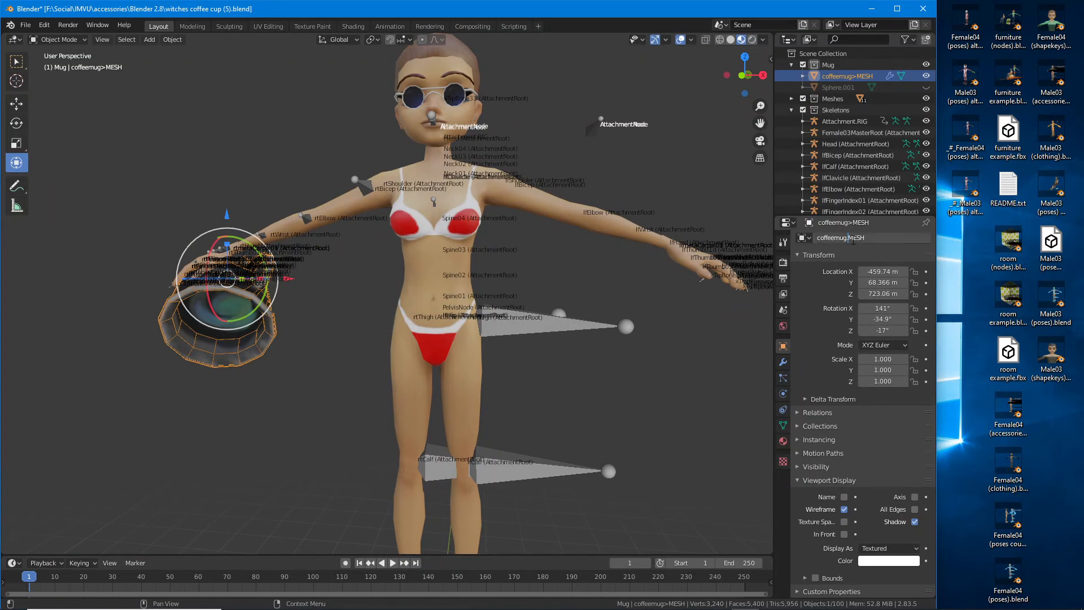
pyautogui.press('Return')
pyautogui.click(847, 241)
pyautogui.press('Return')
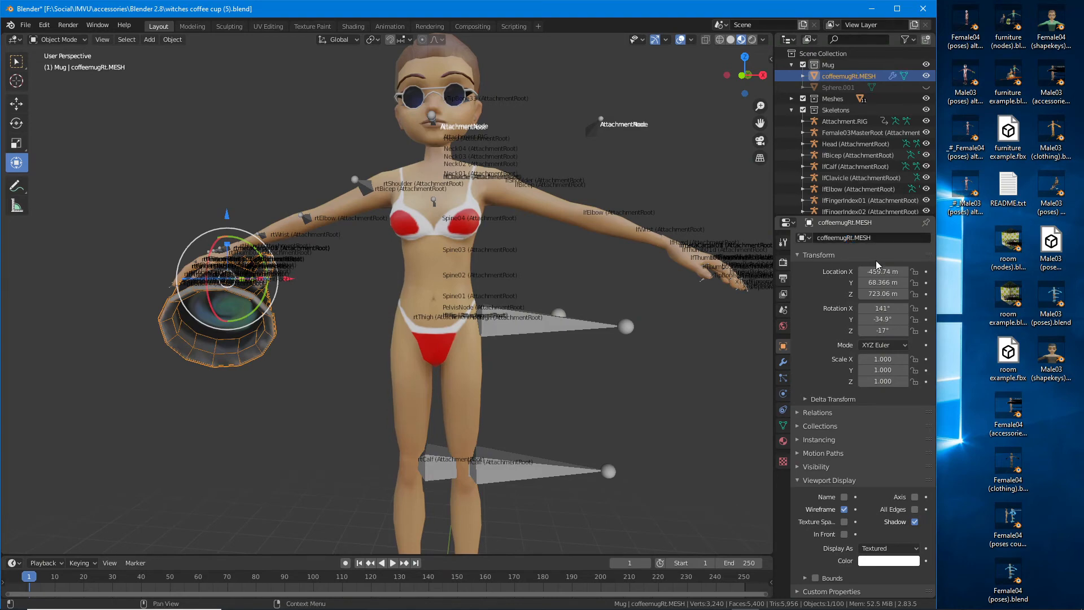
# Step: Duplicate the right-hand mug in place and move the copy along X to the avatar's left hand, at about X 445 m
pyautogui.hotkey('alt', 'a')
pyautogui.click(261, 343)
pyautogui.click(172, 40)
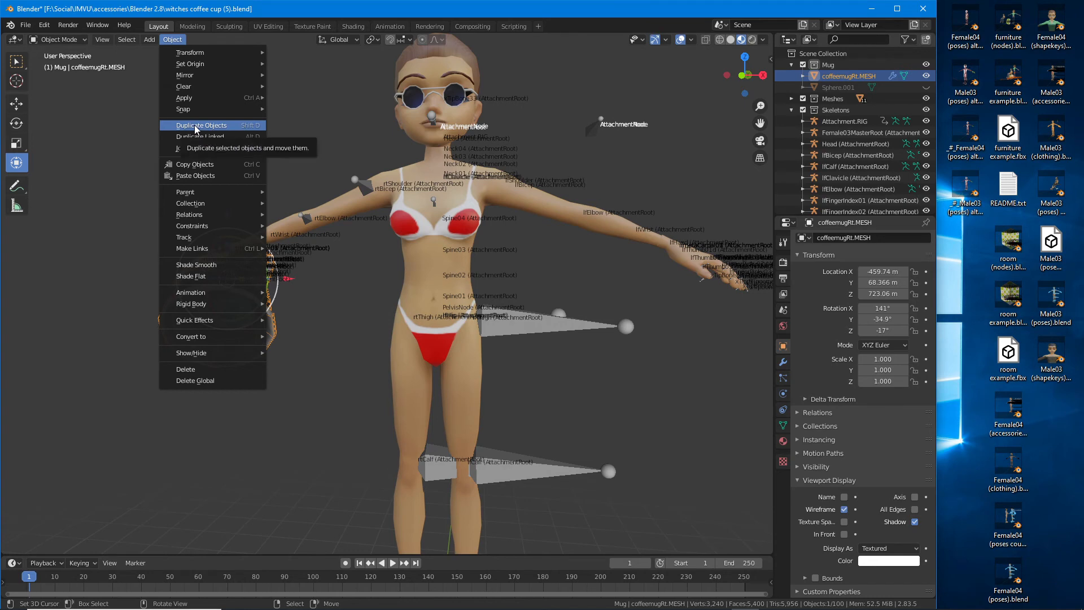
pyautogui.click(196, 127)
pyautogui.rightClick(235, 123)
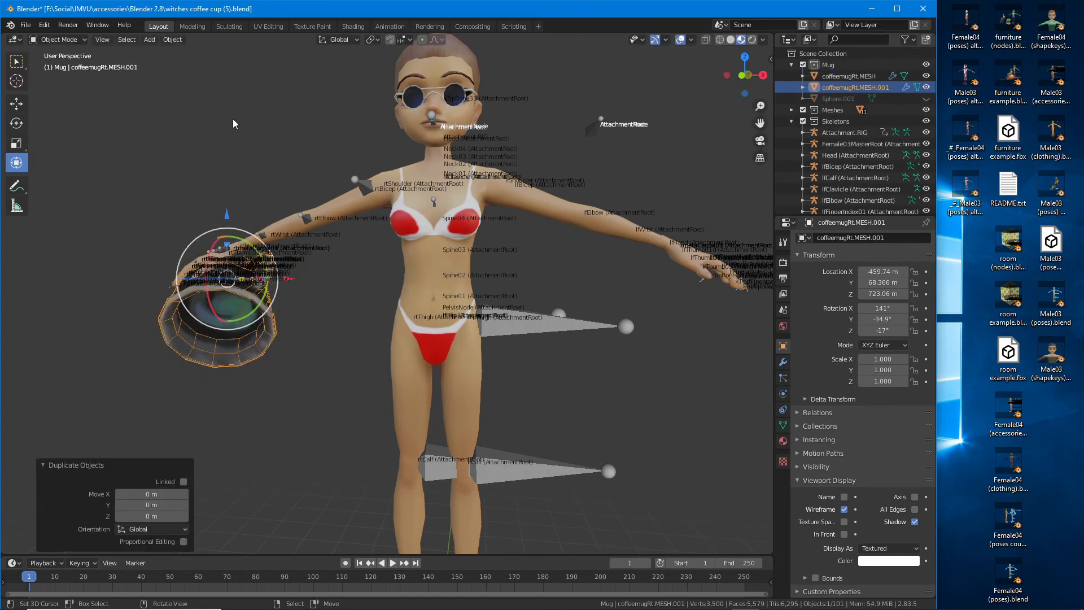
pyautogui.moveTo(287, 283); pyautogui.dragTo(768, 274)
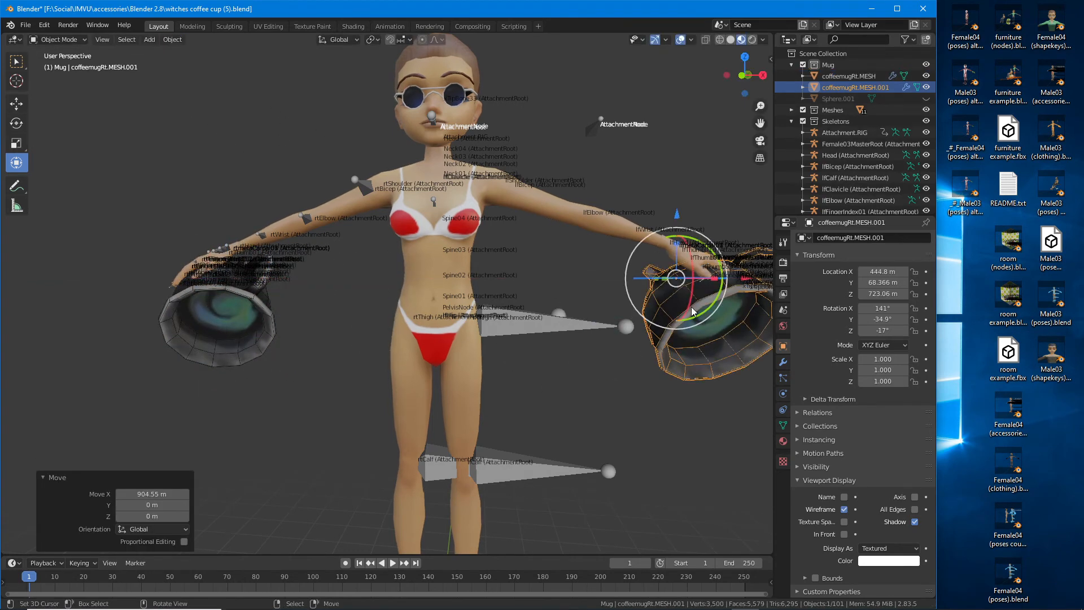
# Step: Switch the transform orientation to Local and rotate the left-hand mug copy about its Z axis to about X 165°, Y 48.7°, Z 88°
pyautogui.moveTo(768, 274); pyautogui.dragTo(398, 248, button='middle')
pyautogui.click(337, 39)
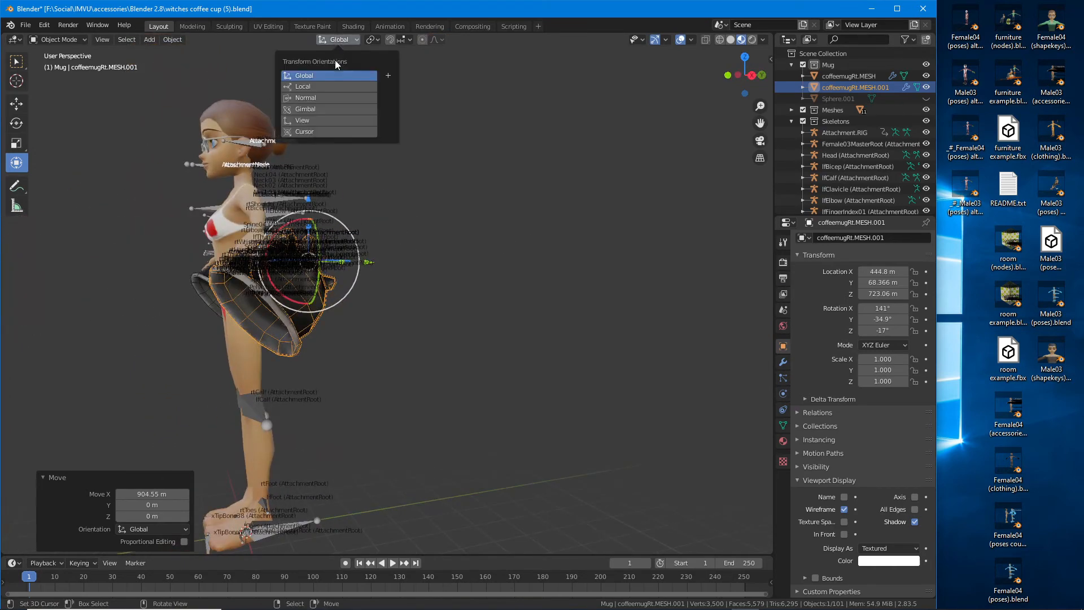
pyautogui.click(312, 87)
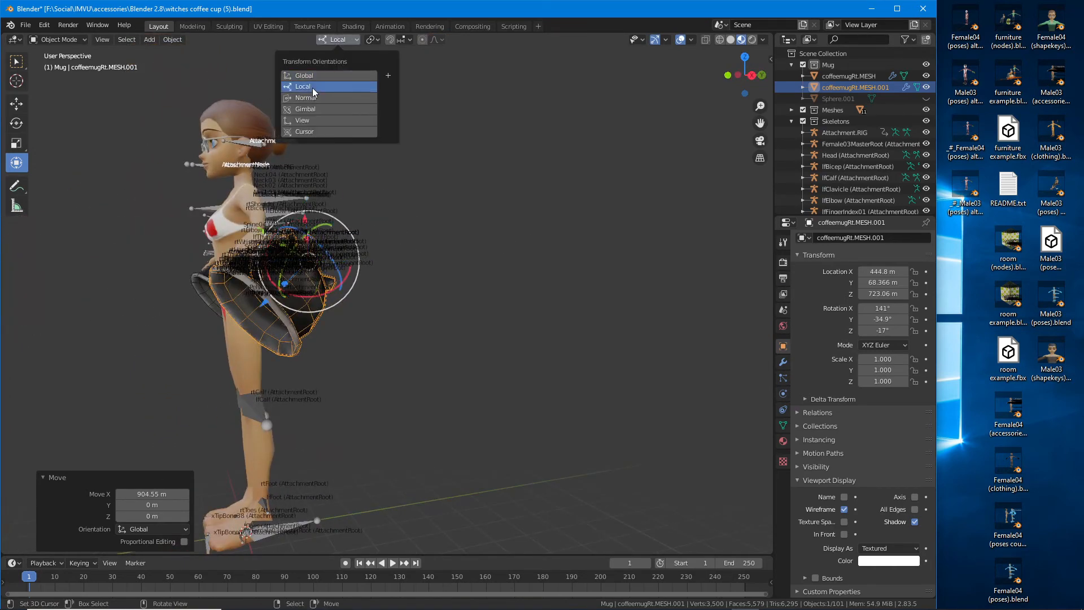
pyautogui.moveTo(361, 187); pyautogui.dragTo(369, 348, button='middle')
pyautogui.moveTo(361, 263); pyautogui.dragTo(320, 324)
pyautogui.moveTo(321, 326); pyautogui.dragTo(370, 323, button='middle')
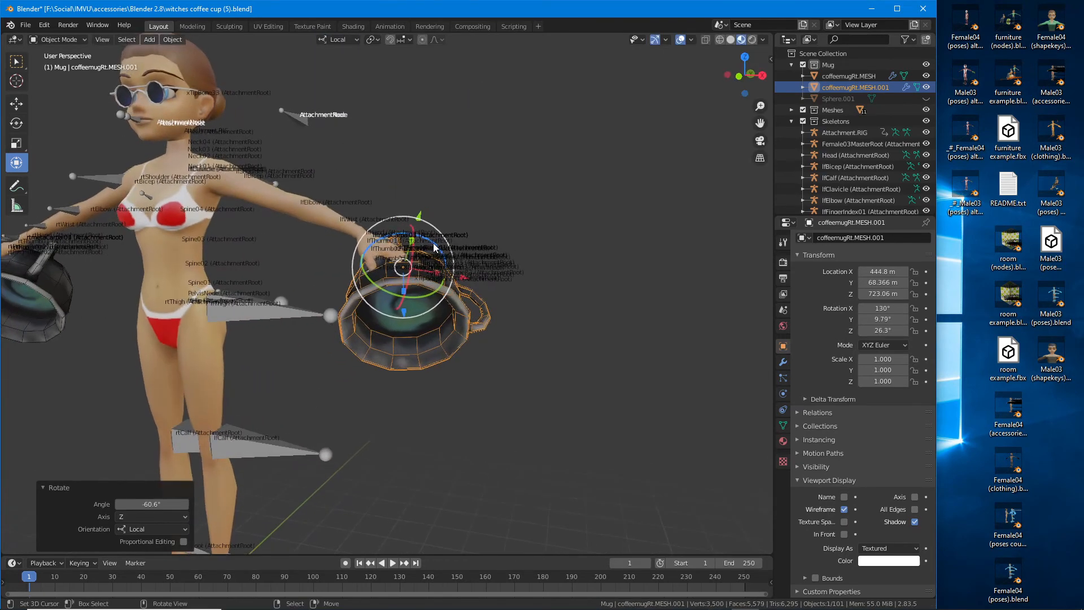
pyautogui.moveTo(435, 248); pyautogui.dragTo(435, 289)
pyautogui.scroll(1, 398, 259)
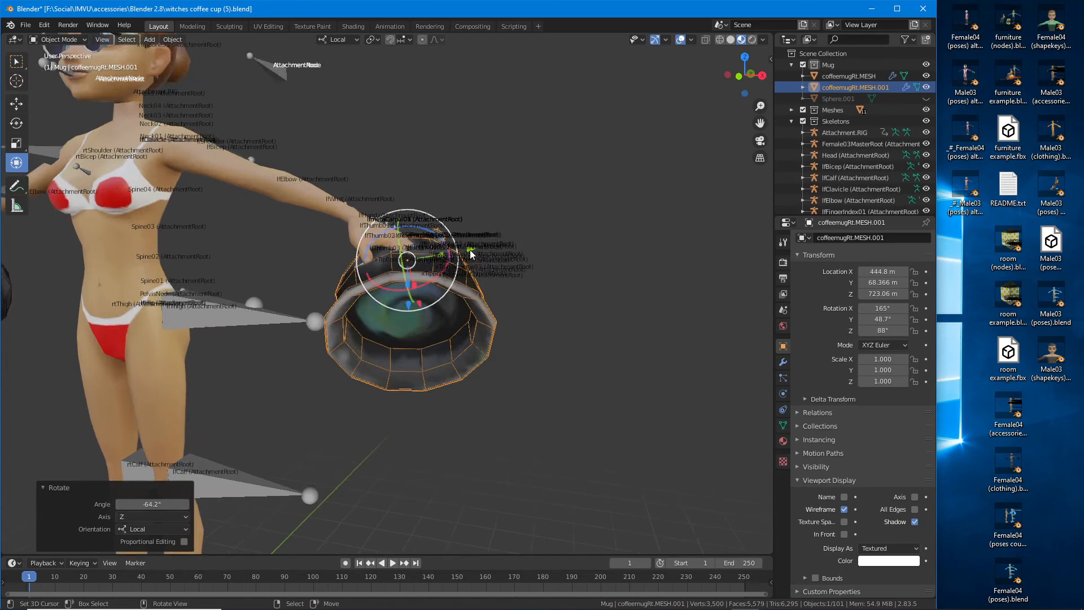
# Step: Move the left-hand mug about -55 m along its local Y axis and about -7.8 m along its local X axis
pyautogui.moveTo(469, 256); pyautogui.dragTo(432, 263)
pyautogui.moveTo(433, 263); pyautogui.dragTo(378, 209, button='middle')
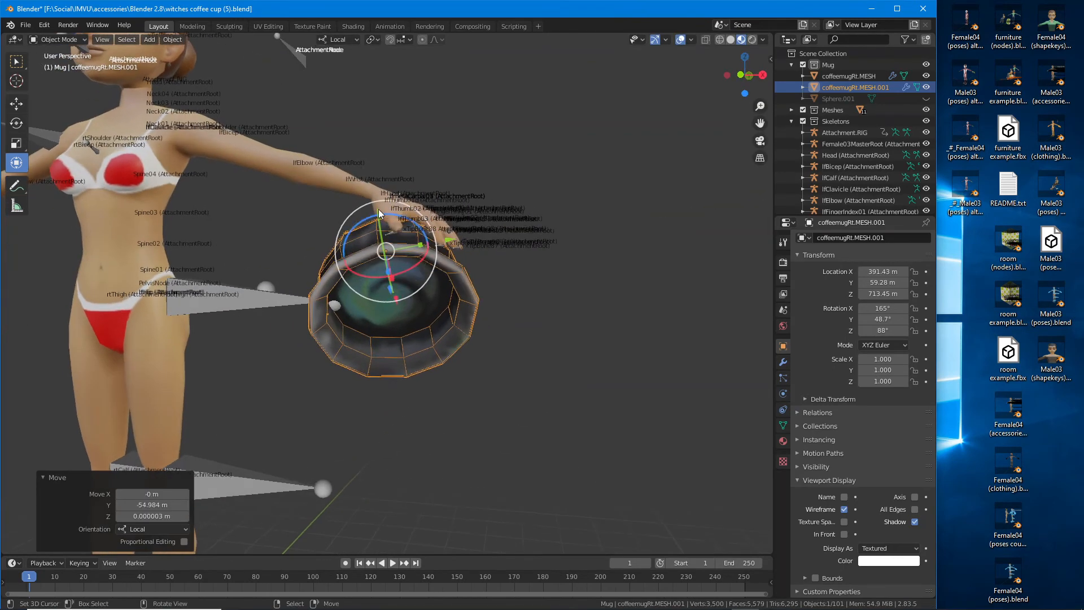
pyautogui.moveTo(396, 305); pyautogui.dragTo(418, 378, button='middle')
pyautogui.press('g')
pyautogui.press('x')
pyautogui.press('x')
pyautogui.click(395, 307)
# Step: Rotate the left-hand mug about 34.4° around its local X axis and shift it about 51.5 m along local Y
pyautogui.press('r')
pyautogui.press('x')
pyautogui.press('x')
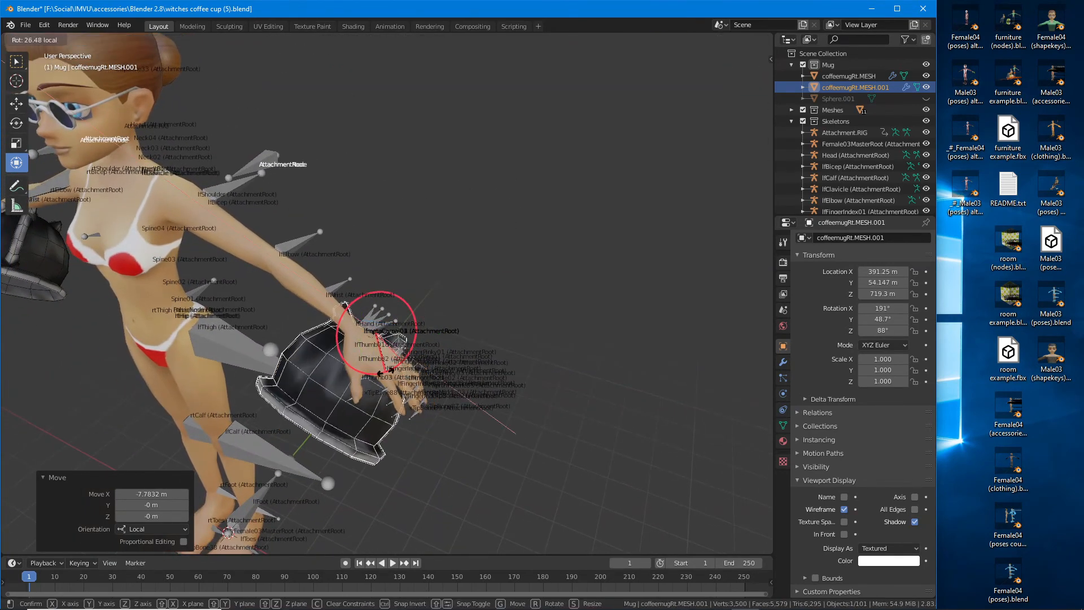
pyautogui.click(372, 351)
pyautogui.press('g')
pyautogui.press('y')
pyautogui.press('y')
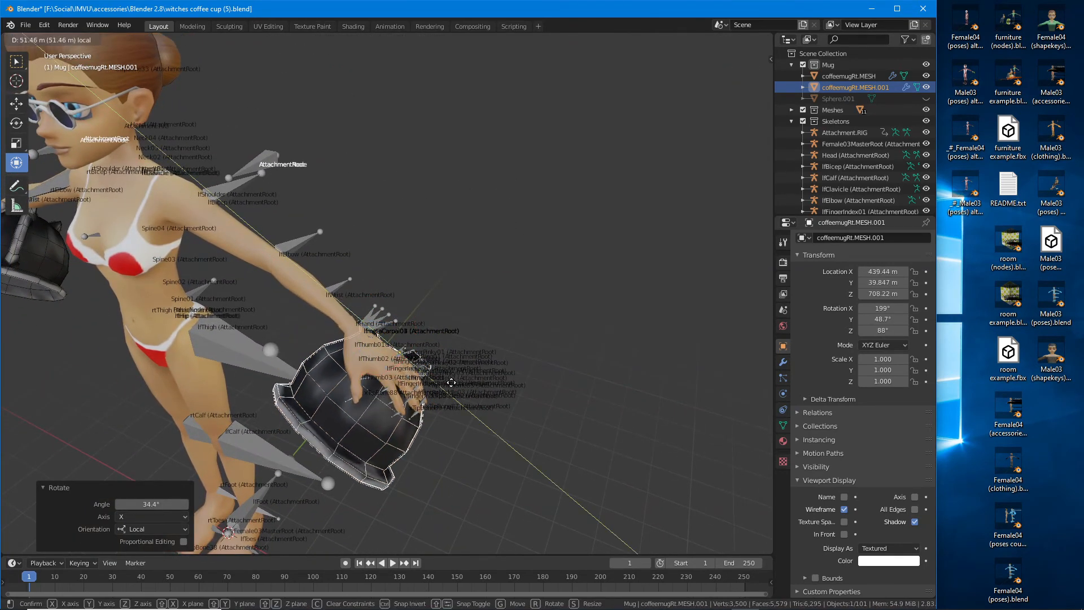
pyautogui.click(395, 373)
# Step: Rotate the left-hand mug about -14.7° around its local Y axis and shift it about 15 m along local X
pyautogui.moveTo(396, 373); pyautogui.dragTo(331, 327, button='middle')
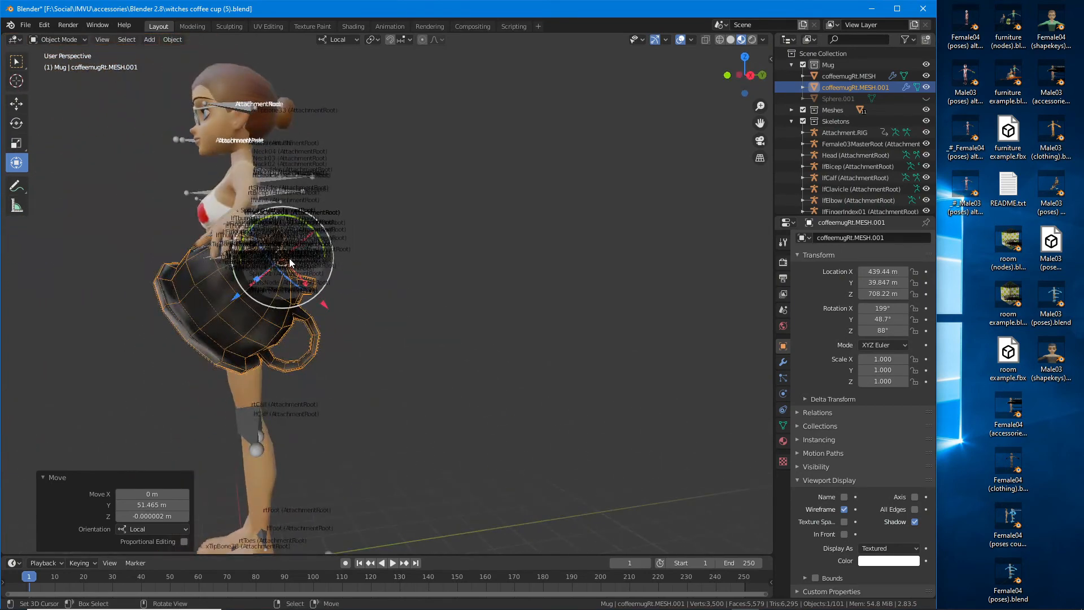
pyautogui.keyDown('shift'); pyautogui.moveTo(289, 259); pyautogui.dragTo(333, 272, button='middle'); pyautogui.keyUp('shift')
pyautogui.moveTo(339, 231); pyautogui.dragTo(353, 233)
pyautogui.press('g')
pyautogui.press('x')
pyautogui.press('x')
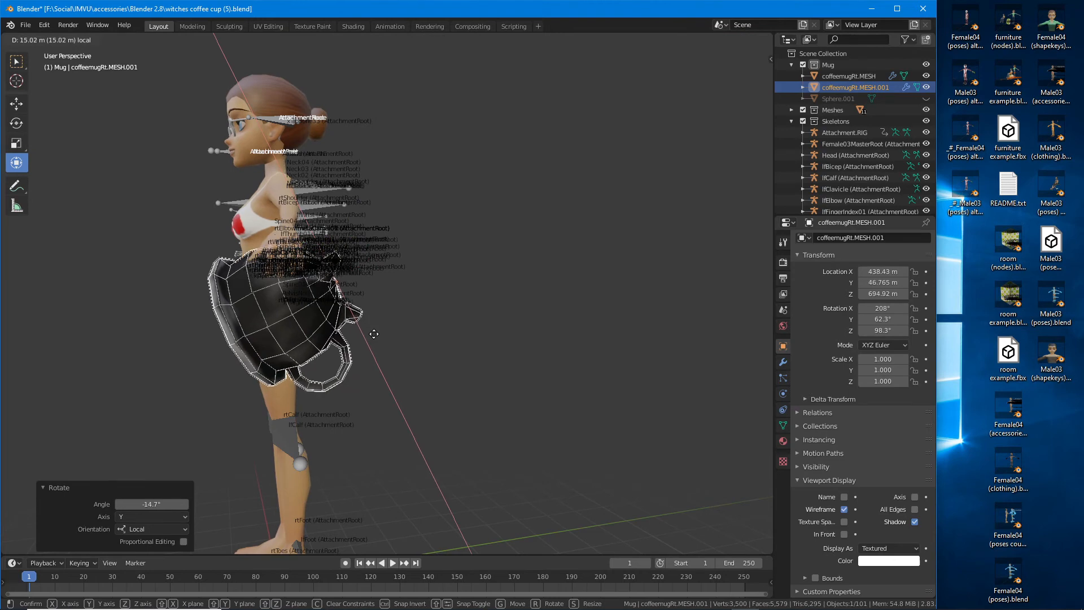
pyautogui.click(374, 334)
# Step: Shift the left-hand mug about -20.6 m along its local Z axis and about 12.4 m along its local Y axis
pyautogui.press('g')
pyautogui.press('z')
pyautogui.press('z')
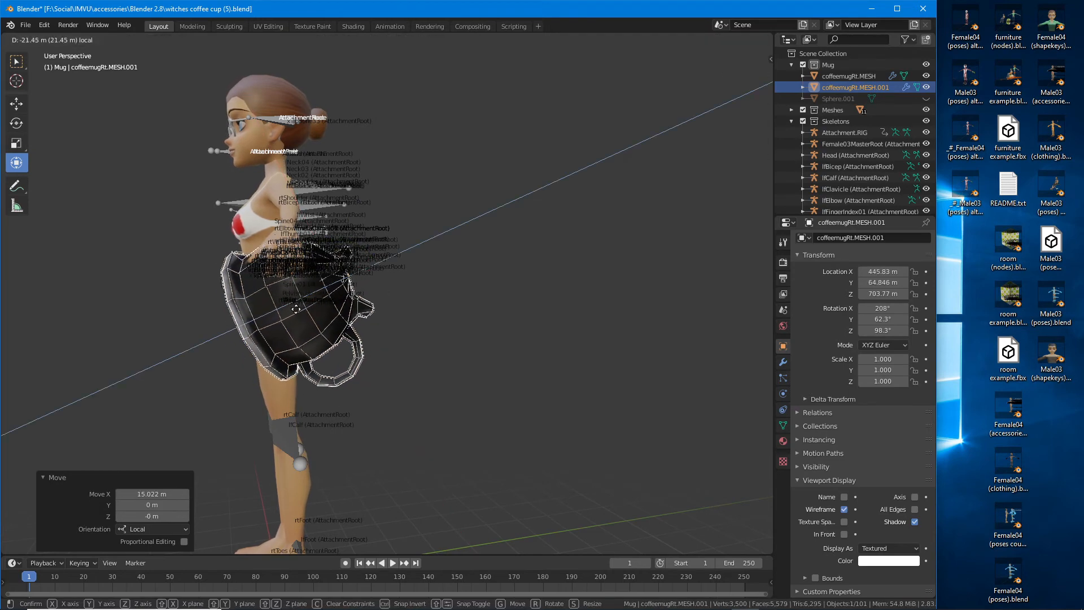
pyautogui.moveTo(295, 310); pyautogui.dragTo(304, 308)
pyautogui.moveTo(317, 310); pyautogui.dragTo(398, 317, button='middle')
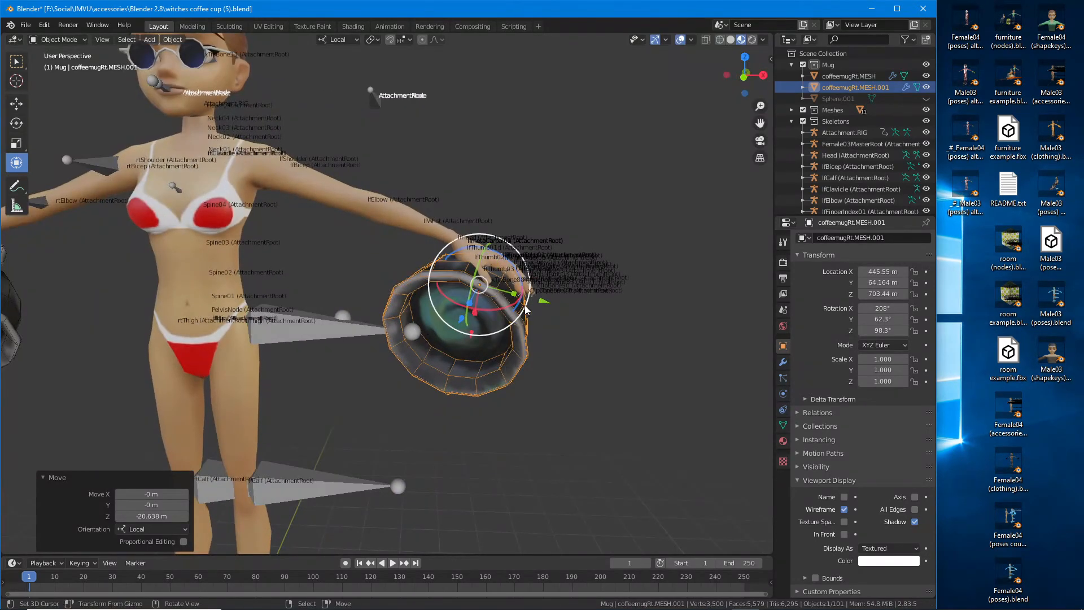
pyautogui.press('g')
pyautogui.press('y')
pyautogui.press('y')
pyautogui.click(541, 284)
# Step: Move the left-hand mug about 5.5 m along its local X axis, away from the fingers
pyautogui.scroll(2, 540, 283)
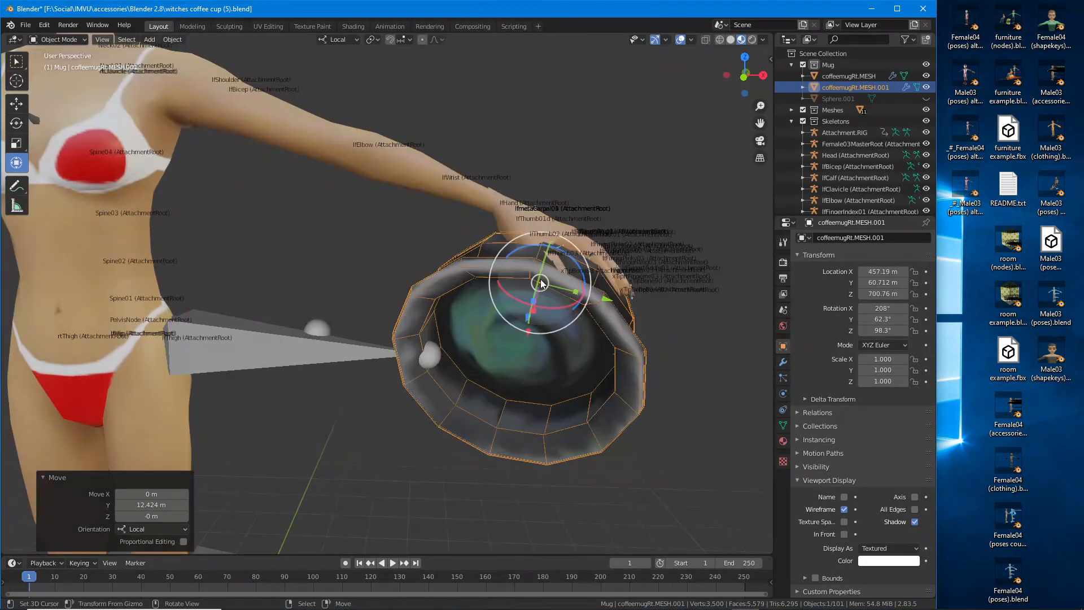
pyautogui.moveTo(528, 319); pyautogui.dragTo(461, 327, button='middle')
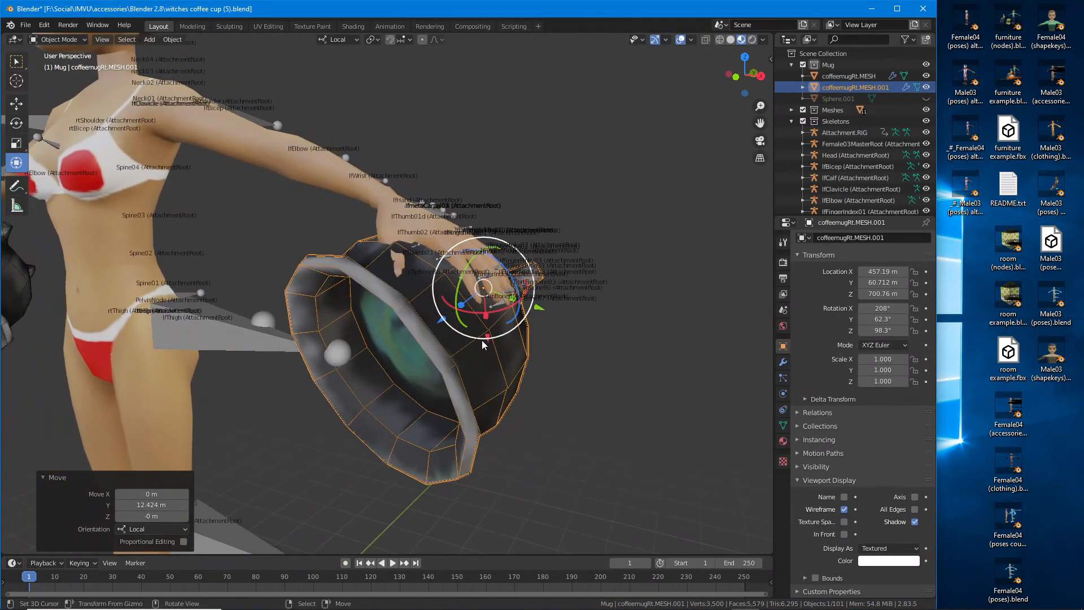
pyautogui.press('g')
pyautogui.press('x')
pyautogui.press('x')
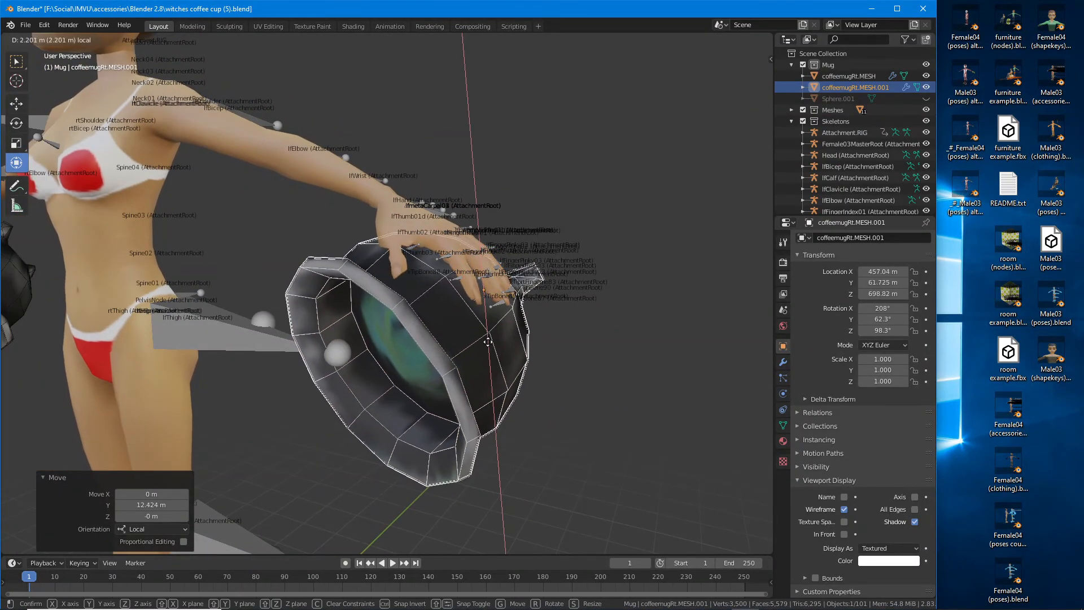
pyautogui.click(421, 333)
# Step: Examine how the left-hand mug sits against the hand, looking closely at its inner rim and opening
pyautogui.moveTo(421, 333); pyautogui.dragTo(387, 276, button='middle')
pyautogui.scroll(1, 387, 275)
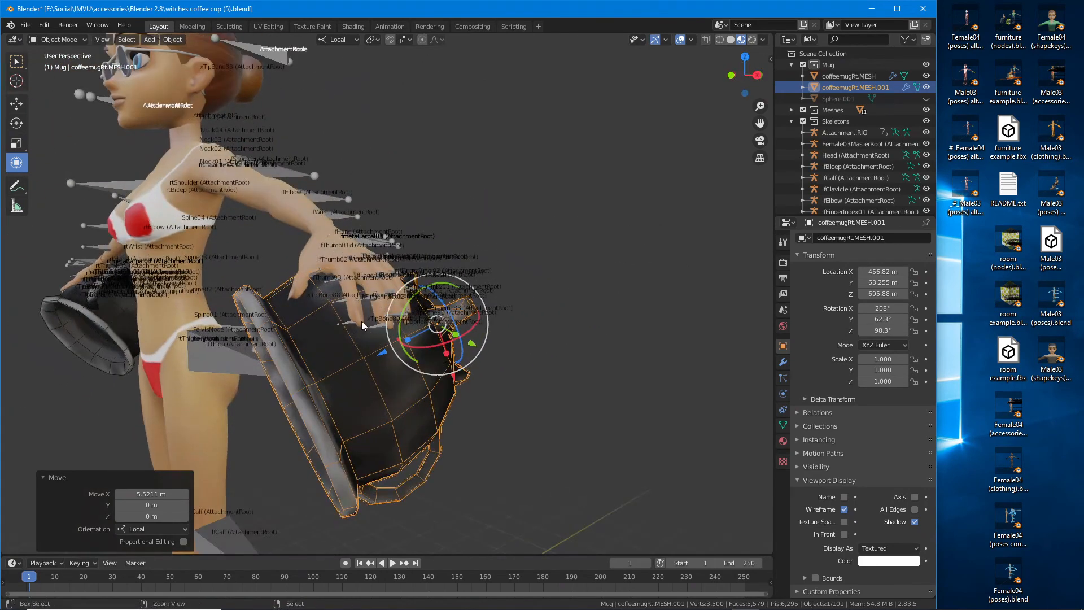
pyautogui.hotkey('ctrl', '2')
pyautogui.moveTo(351, 308); pyautogui.dragTo(457, 286, button='middle')
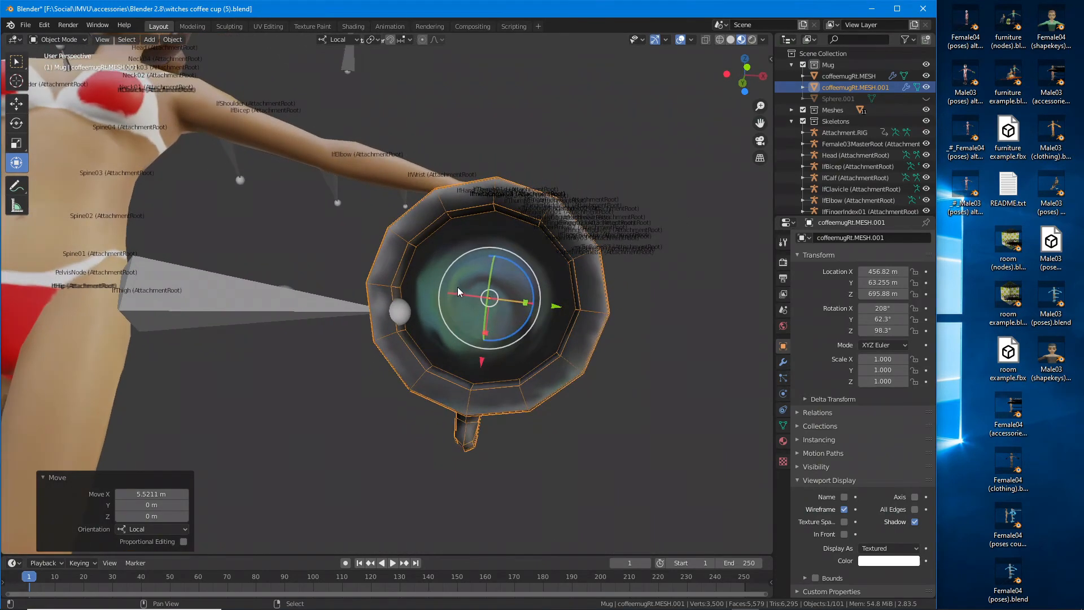
pyautogui.scroll(3, 511, 227)
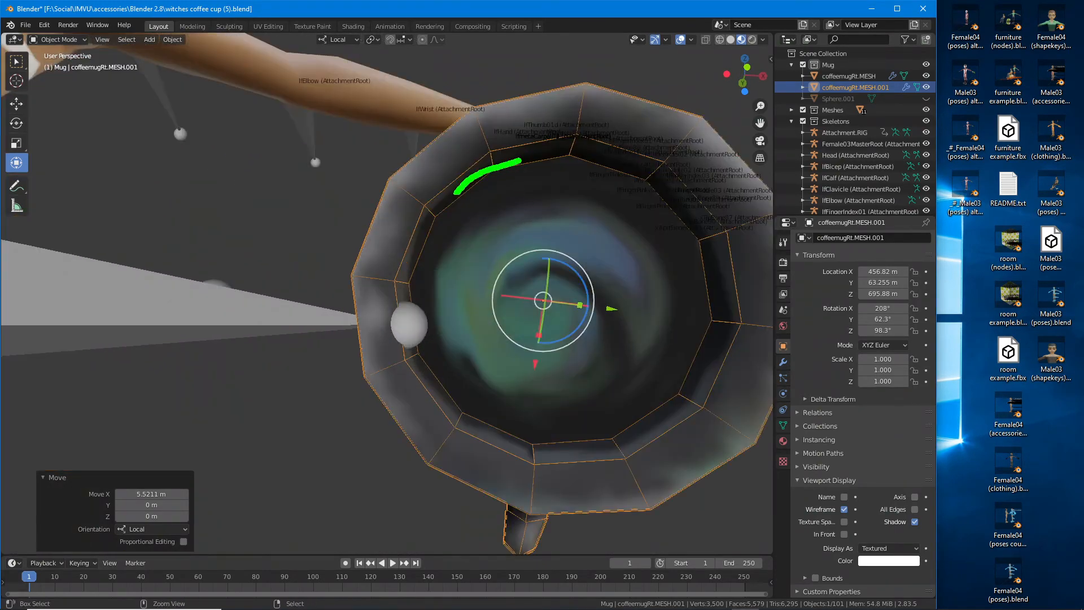
pyautogui.moveTo(418, 313)
pyautogui.mouseDown()
pyautogui.moveTo(554, 443)
pyautogui.moveTo(734, 316)
pyautogui.moveTo(541, 143)
pyautogui.mouseUp()
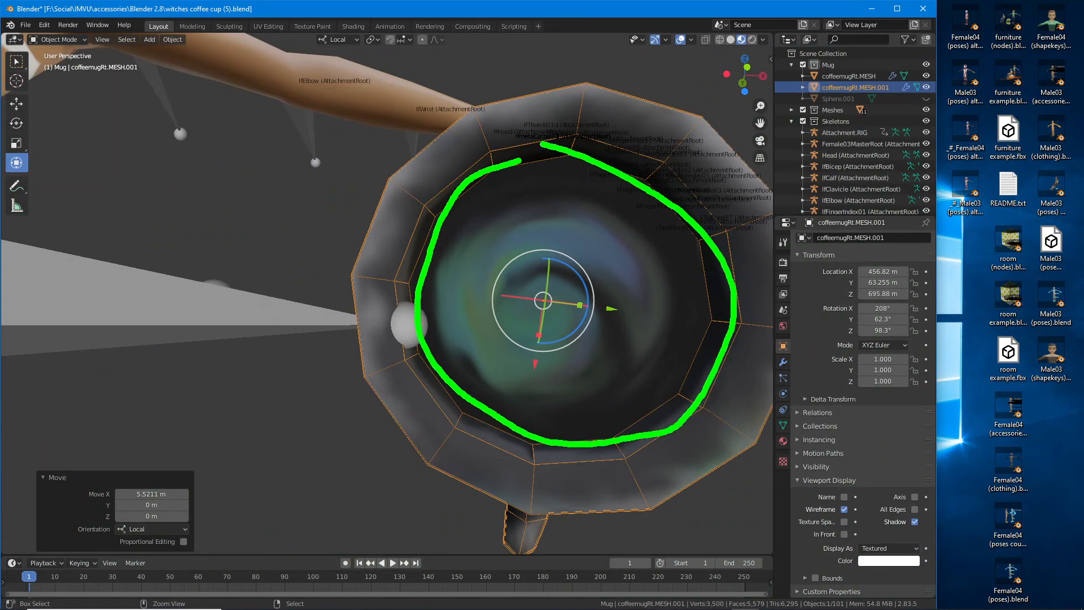
pyautogui.press('Escape')
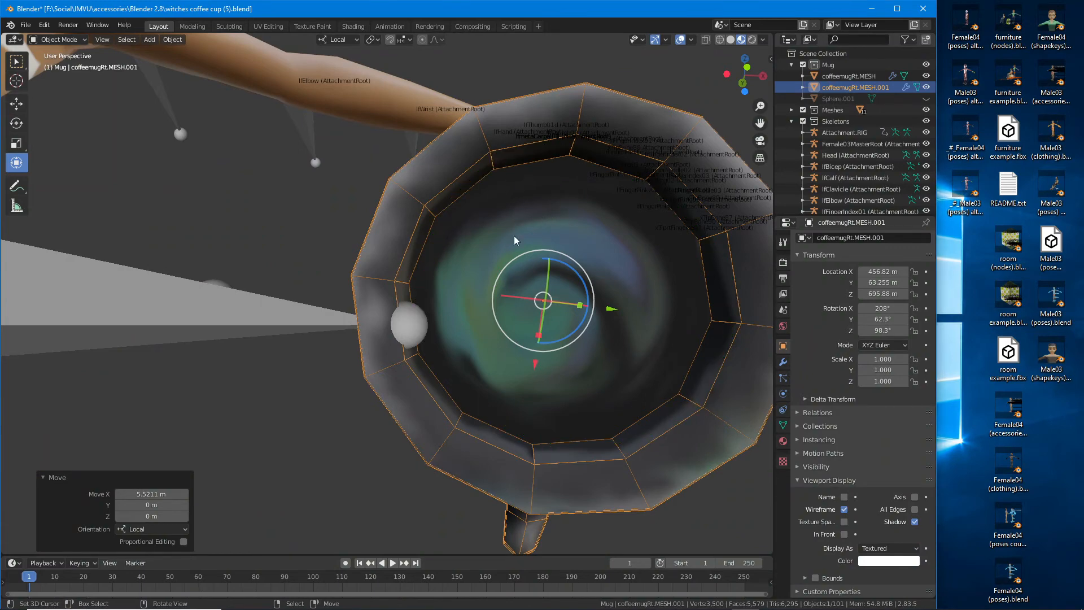
pyautogui.scroll(-1, 499, 308)
pyautogui.scroll(-2, 499, 308)
pyautogui.moveTo(491, 310); pyautogui.dragTo(461, 364, button='middle')
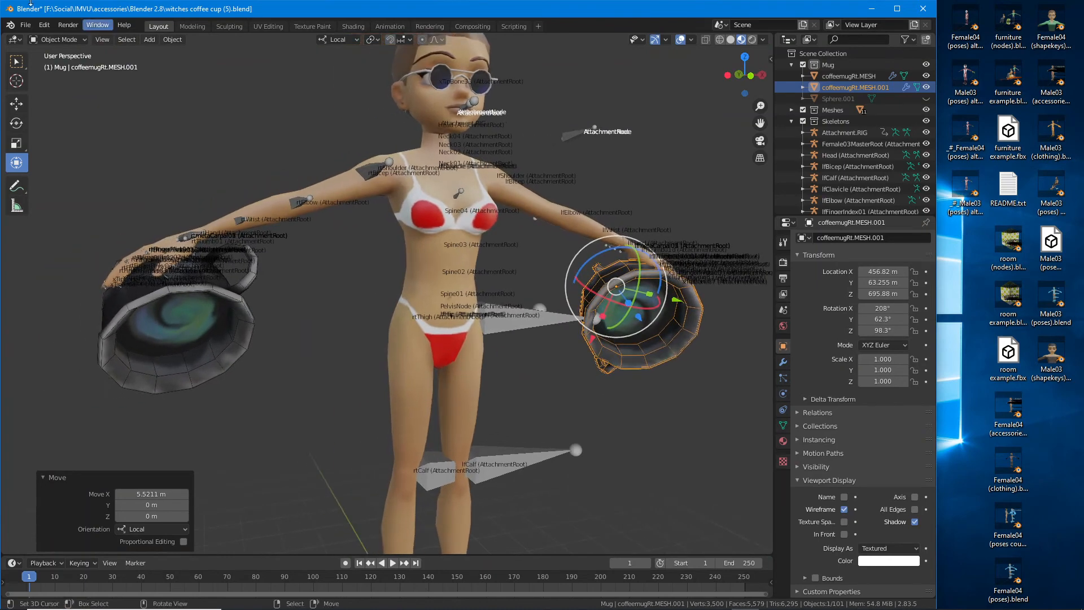
# Step: Save the scene as a new file named witches coffee cup (6).blend
pyautogui.click(25, 26)
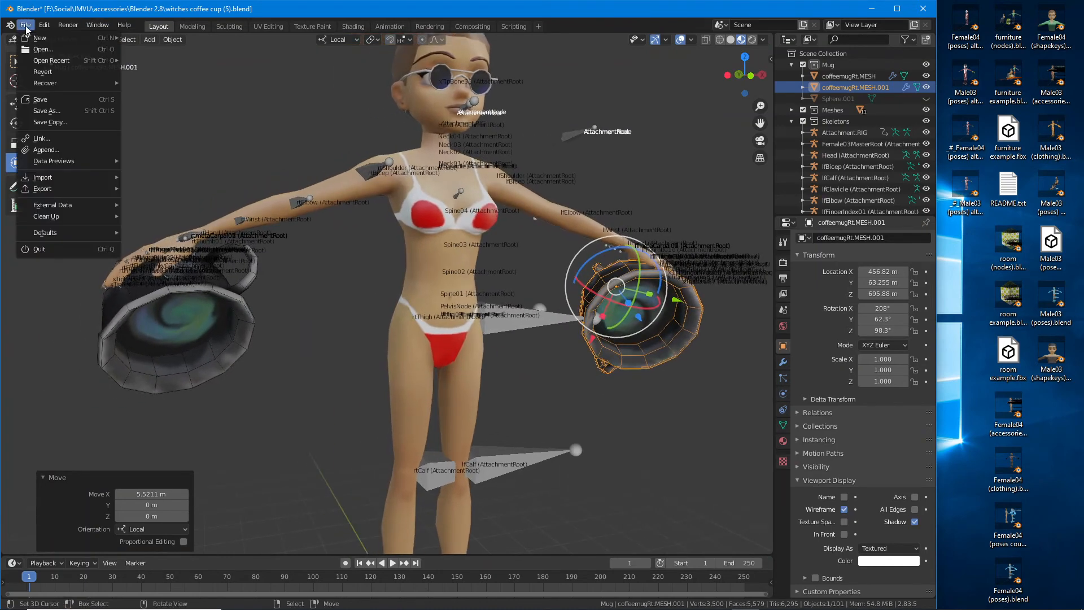
pyautogui.click(46, 111)
pyautogui.click(362, 507)
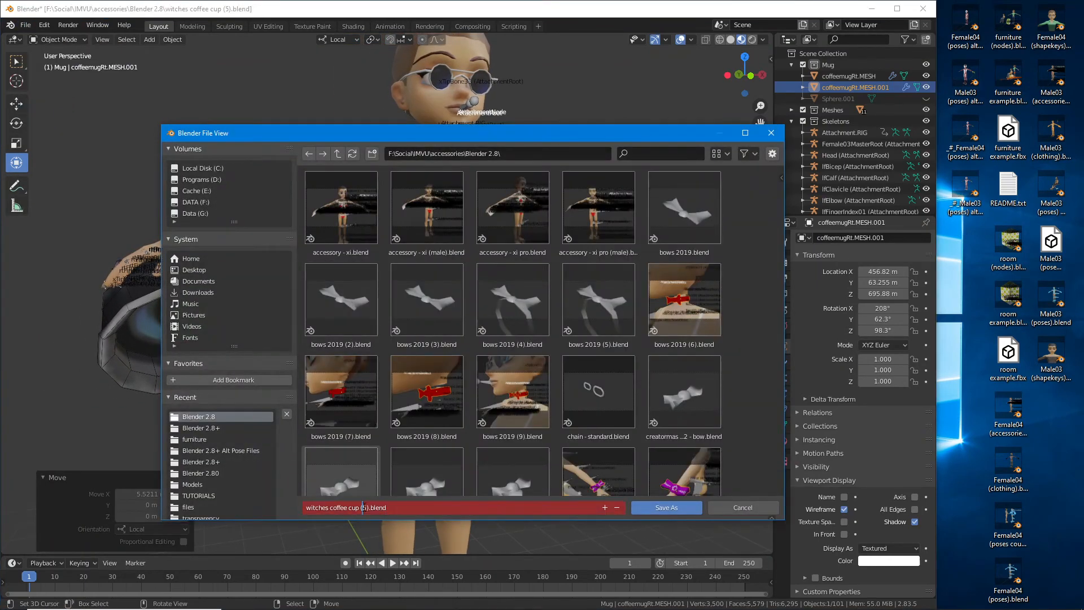
pyautogui.press('Delete')
pyautogui.write('6')
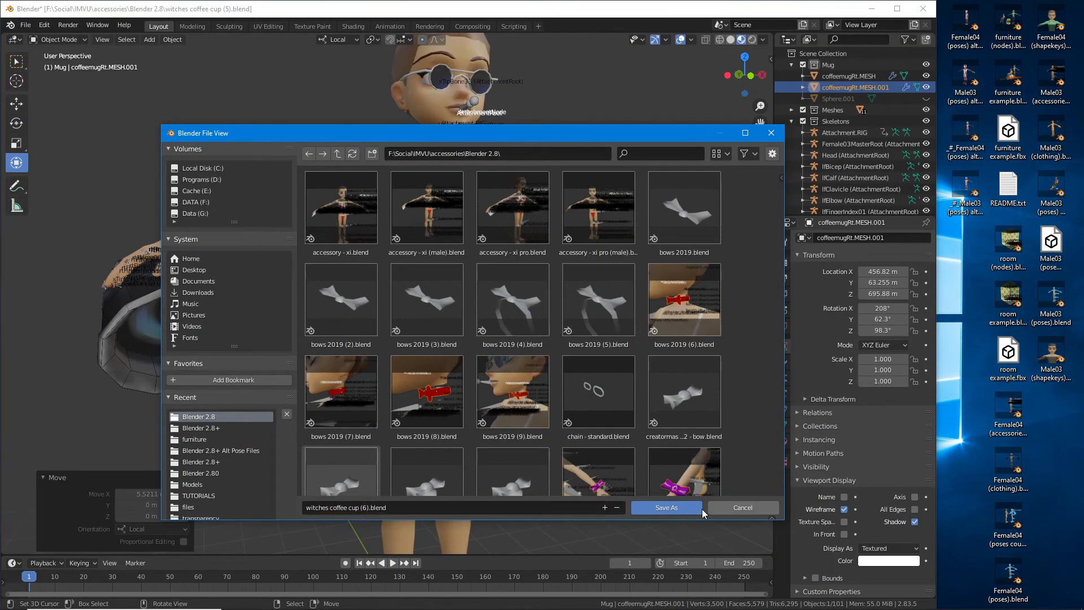
pyautogui.click(666, 507)
# Step: Enter Edit Mode on the mug at the avatar's right hand and select its entire mesh
pyautogui.moveTo(212, 310); pyautogui.dragTo(324, 323, button='middle')
pyautogui.scroll(2, 289, 341)
pyautogui.scroll(1, 303, 331)
pyautogui.click(245, 343)
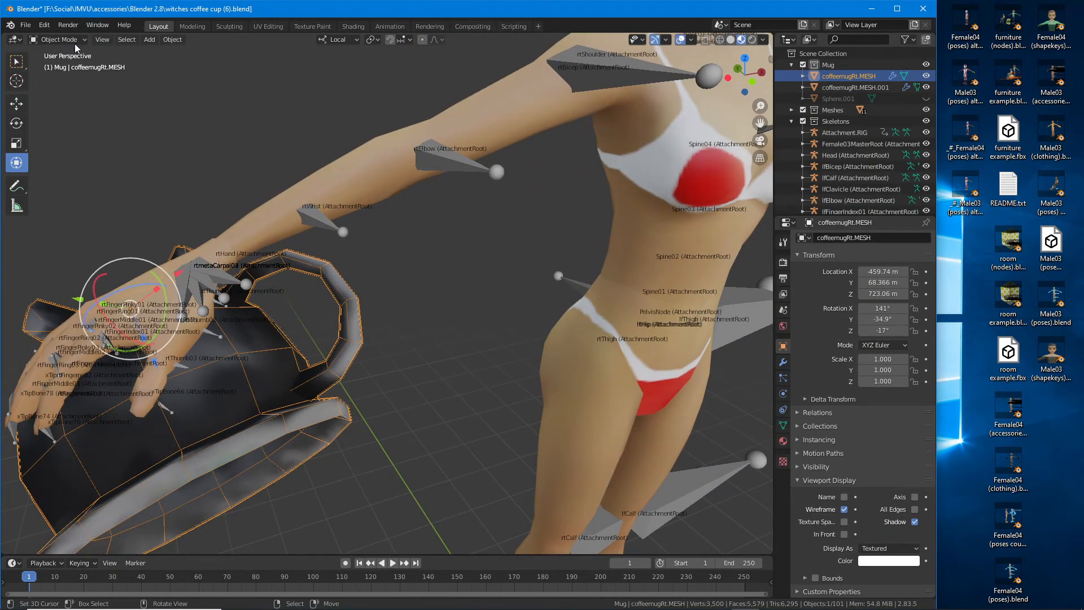
pyautogui.click(59, 40)
pyautogui.click(54, 63)
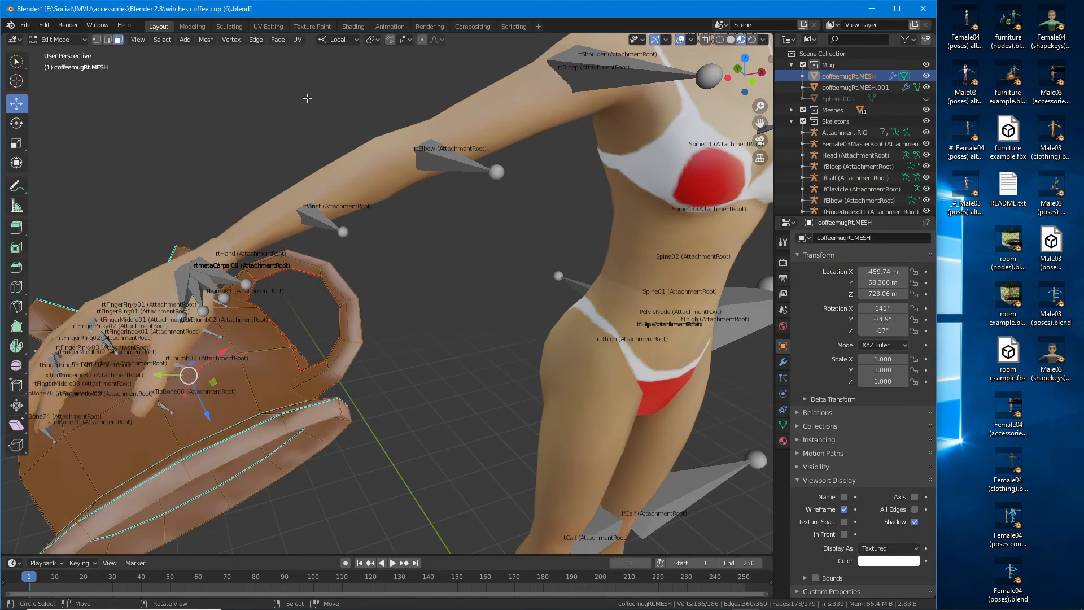
pyautogui.click(162, 40)
pyautogui.click(169, 53)
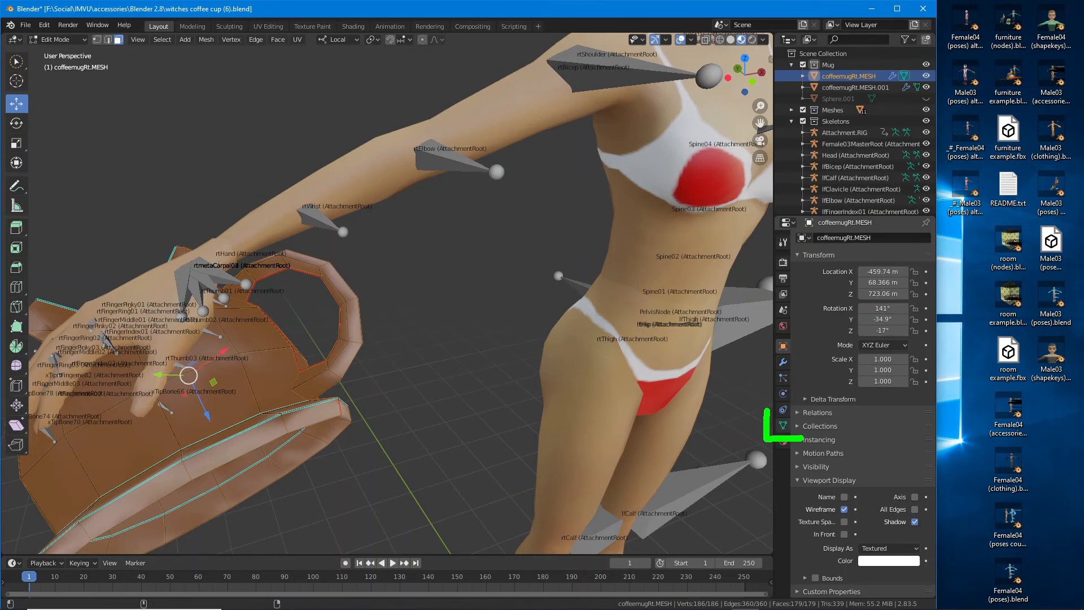
# Step: Assign the right-hand mug's mesh to a vertex group named AttachmentRoot at weight 1.000, test the group's selection, and return to Object Mode
pyautogui.click(783, 426)
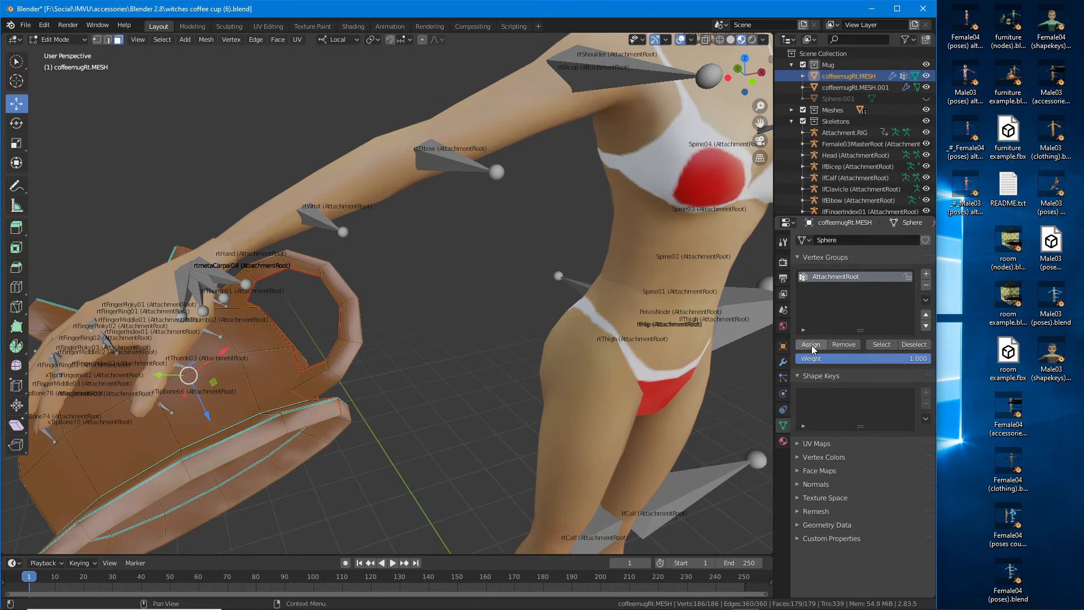
pyautogui.click(912, 345)
pyautogui.click(878, 345)
pyautogui.click(917, 344)
pyautogui.scroll(-2, 413, 363)
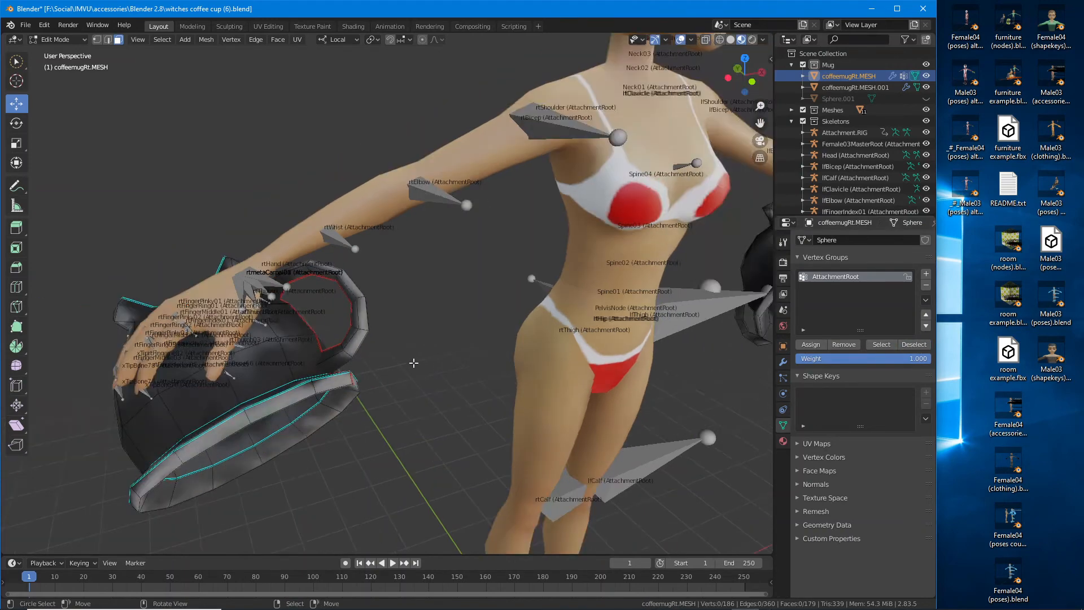
pyautogui.press('Tab')
# Step: Add an Armature modifier to the right-hand mug below its Edge Split modifier
pyautogui.moveTo(536, 348); pyautogui.dragTo(649, 240, button='middle')
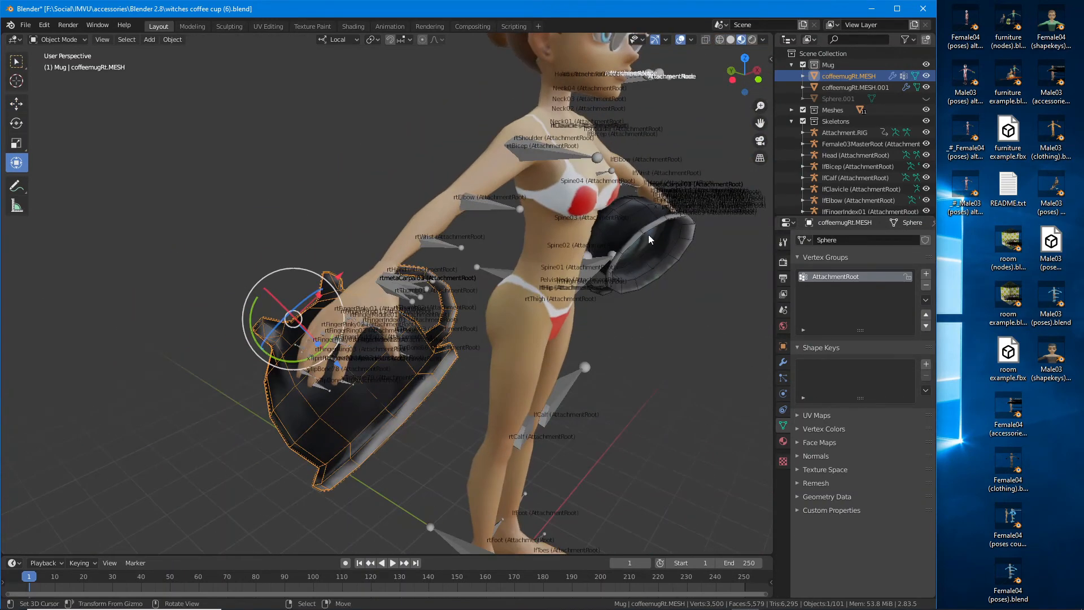
pyautogui.scroll(-1, 512, 303)
pyautogui.scroll(3, 375, 327)
pyautogui.moveTo(511, 303); pyautogui.dragTo(376, 292, button='middle')
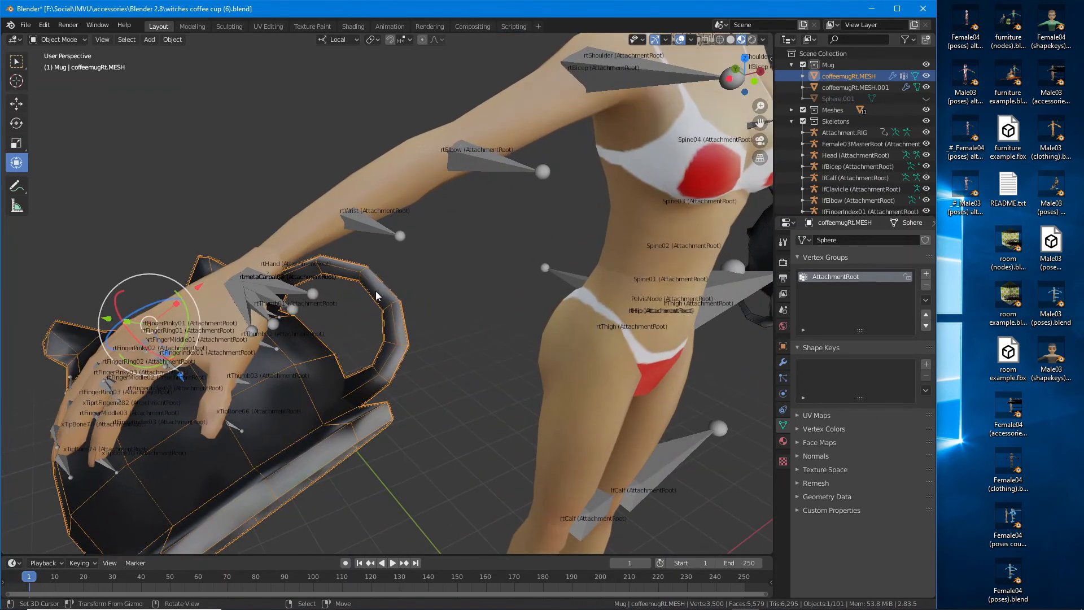
pyautogui.rightClick(421, 334)
pyautogui.moveTo(421, 334); pyautogui.dragTo(396, 334, button='middle')
pyautogui.rightClick(344, 339)
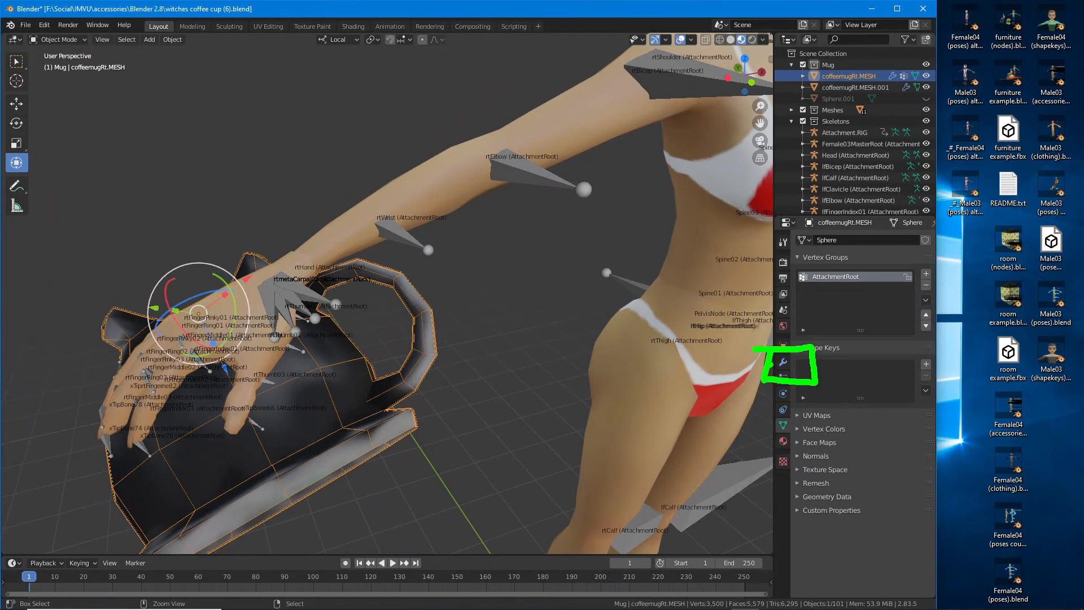
pyautogui.click(784, 363)
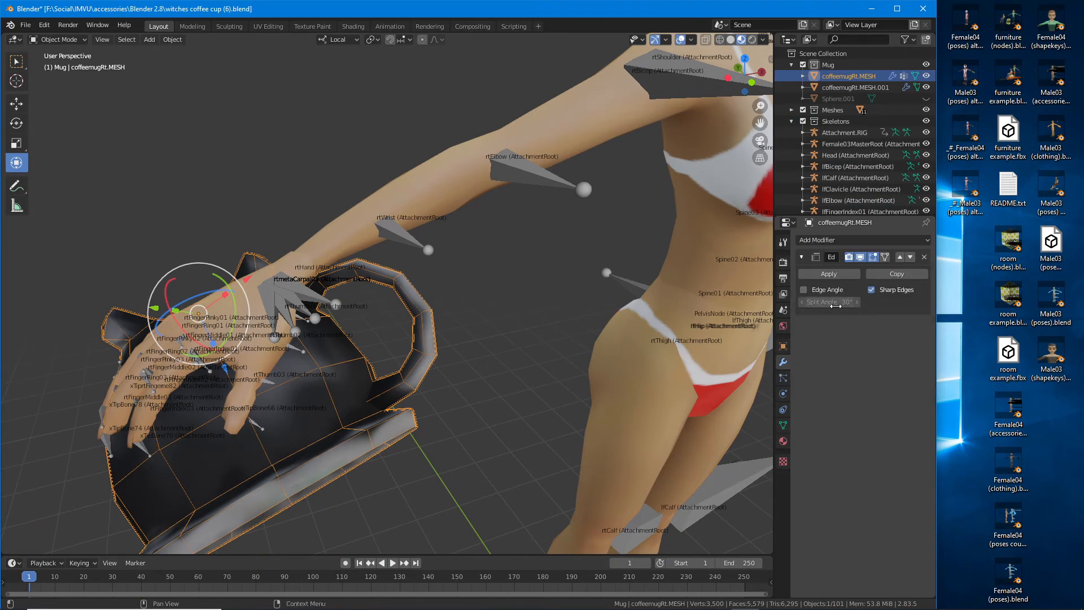
pyautogui.click(838, 240)
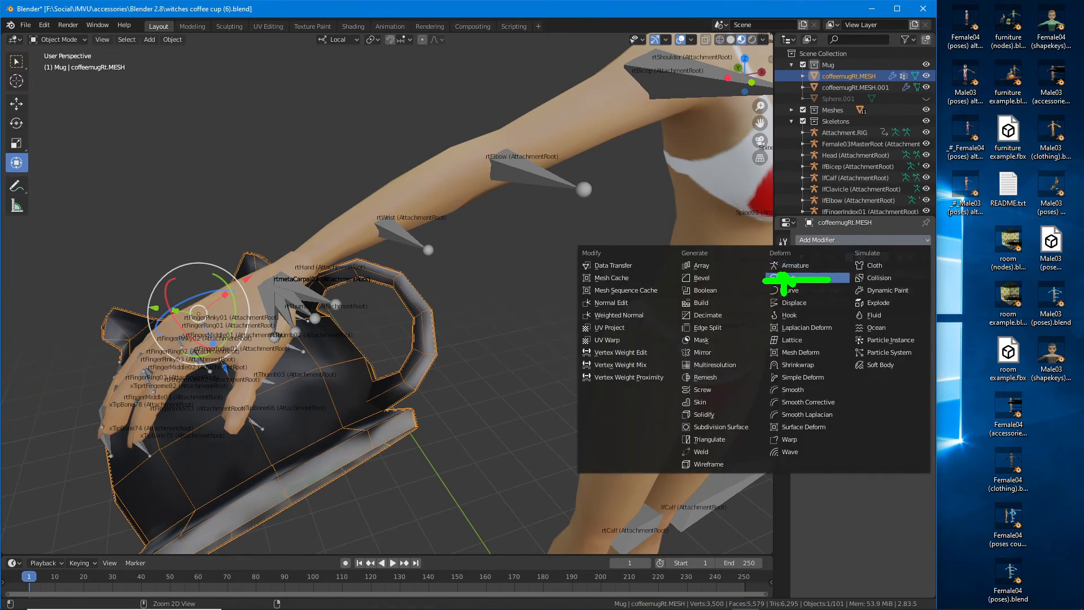
pyautogui.click(801, 266)
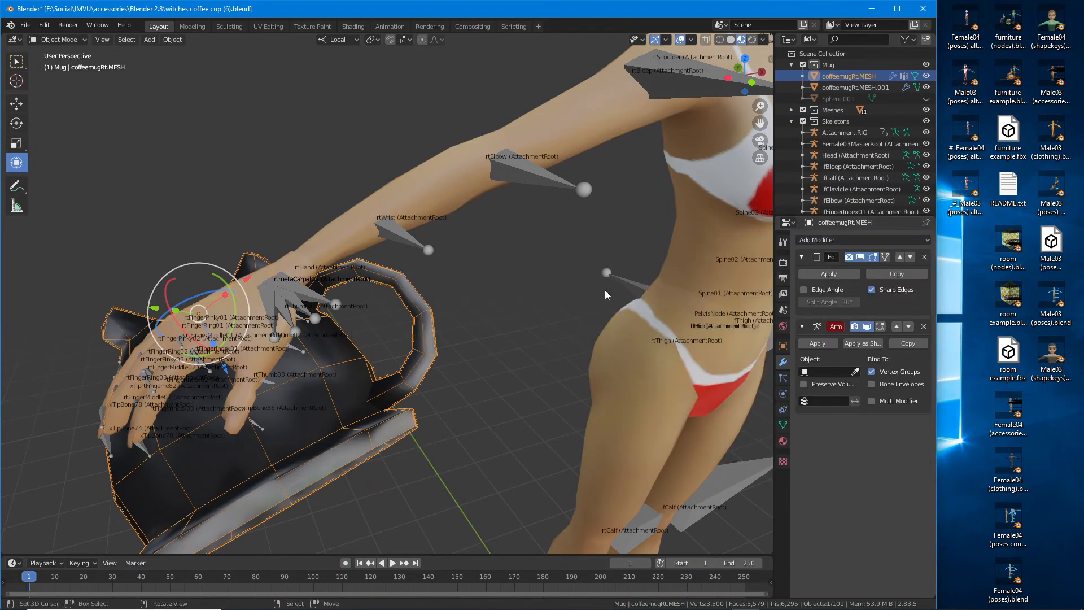
pyautogui.scroll(6, 418, 252)
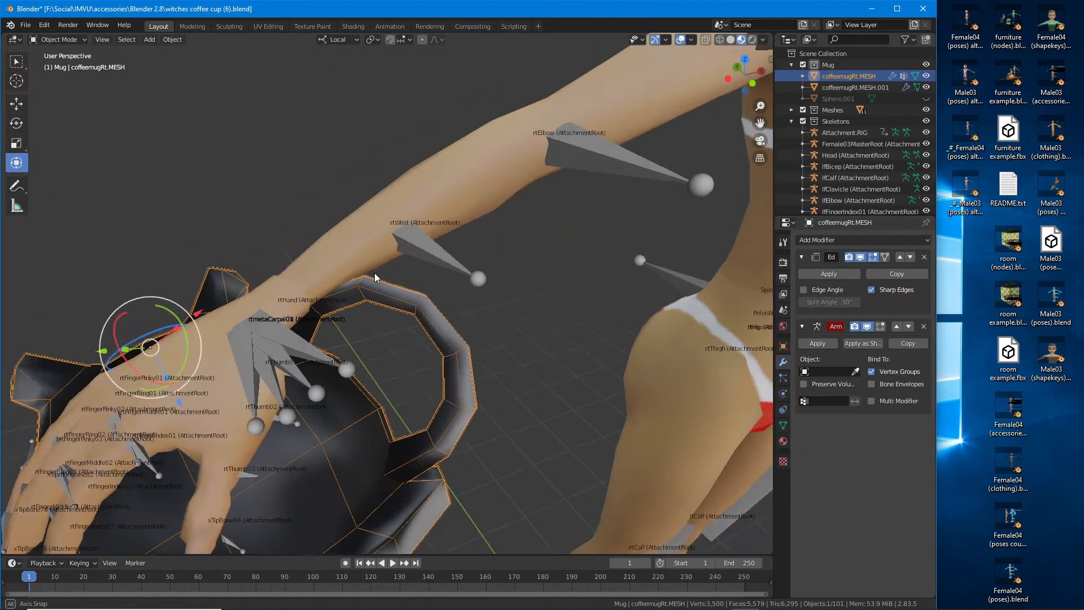
# Step: Turn on X-ray and wireframe shading, locate the rtHand armature inside the avatar's right hand and select it
pyautogui.moveTo(395, 354); pyautogui.dragTo(365, 331, button='middle')
pyautogui.click(285, 317)
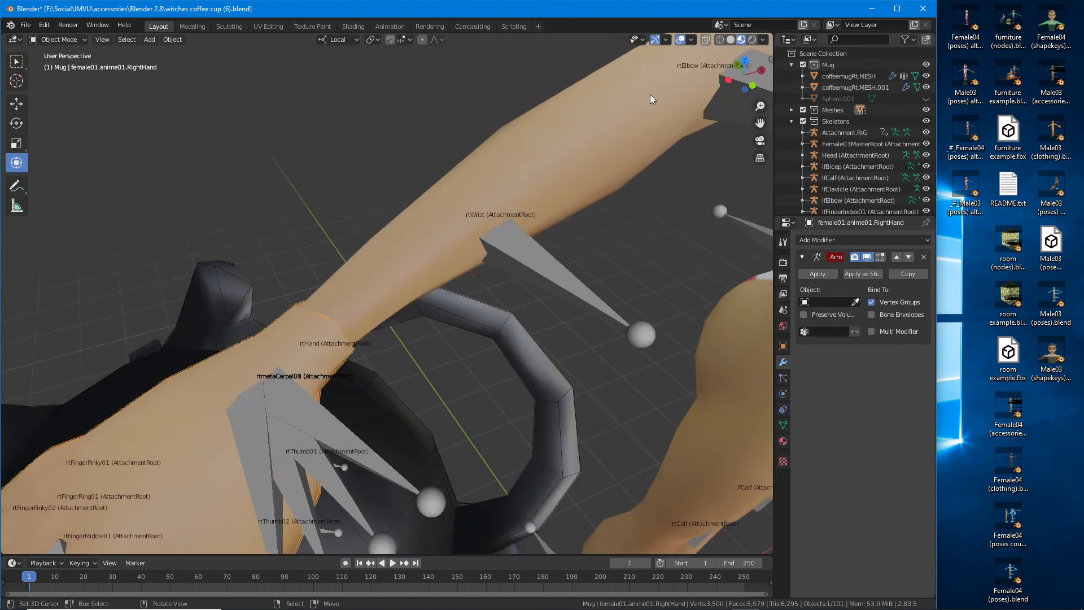
pyautogui.click(704, 42)
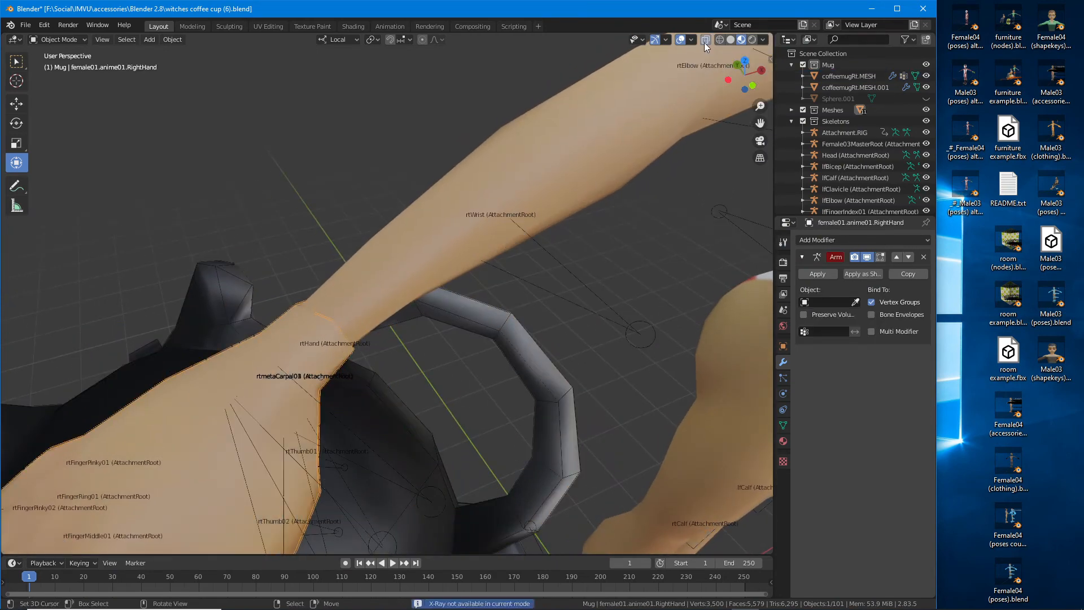
pyautogui.click(720, 39)
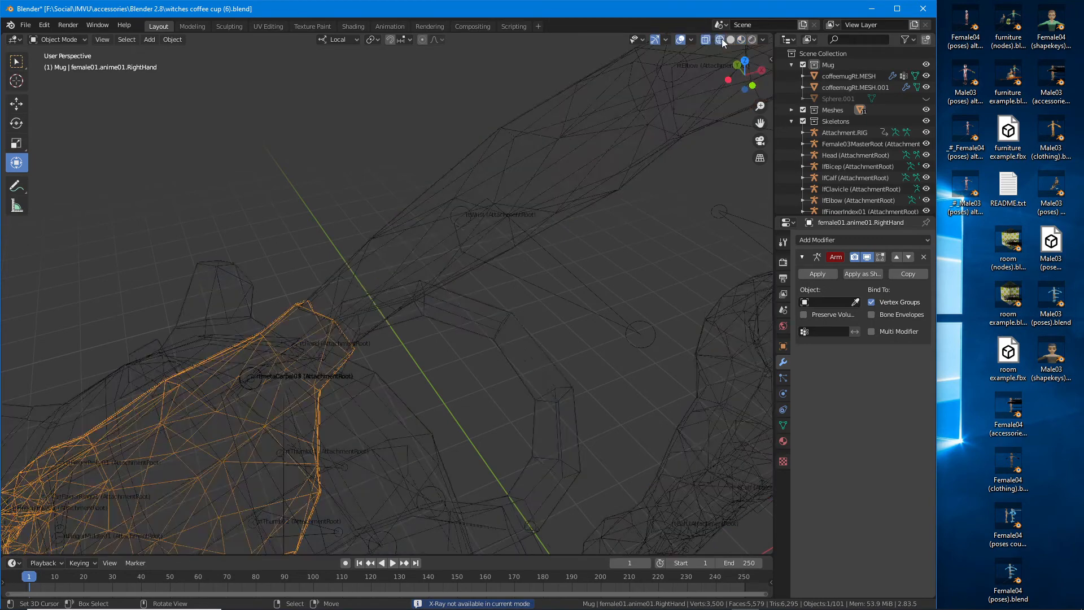
pyautogui.scroll(3, 383, 364)
pyautogui.scroll(6, 379, 398)
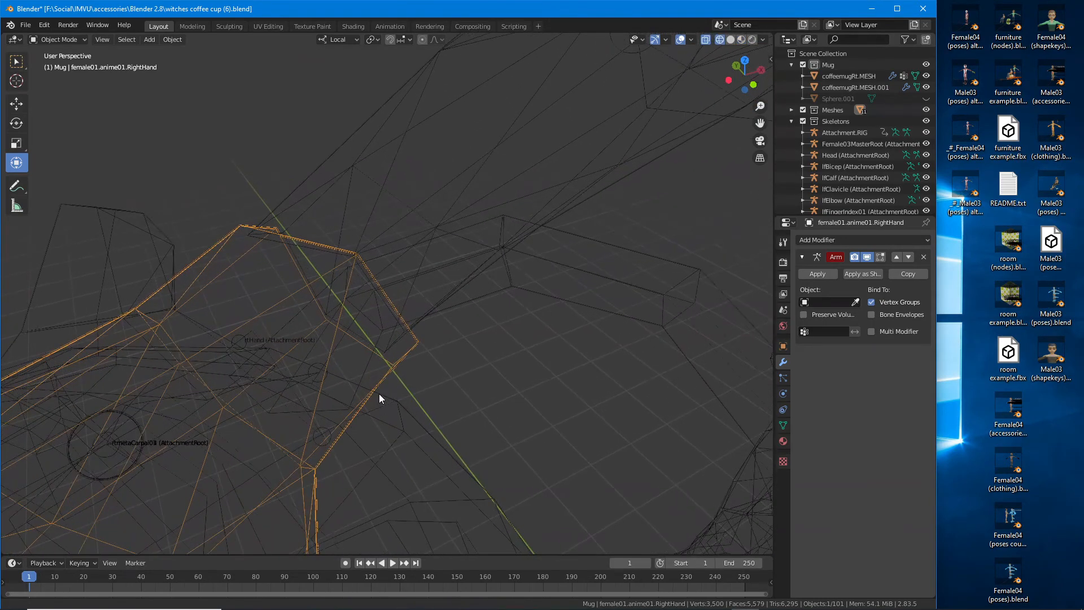
pyautogui.scroll(-3, 378, 395)
pyautogui.moveTo(390, 401); pyautogui.dragTo(393, 398, button='middle')
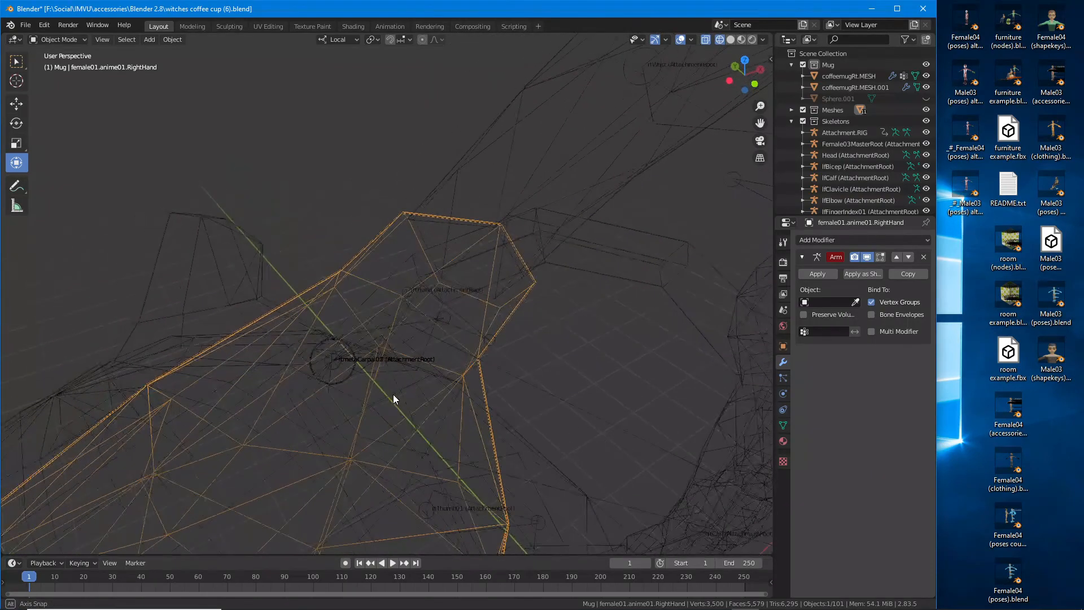
pyautogui.click(455, 323)
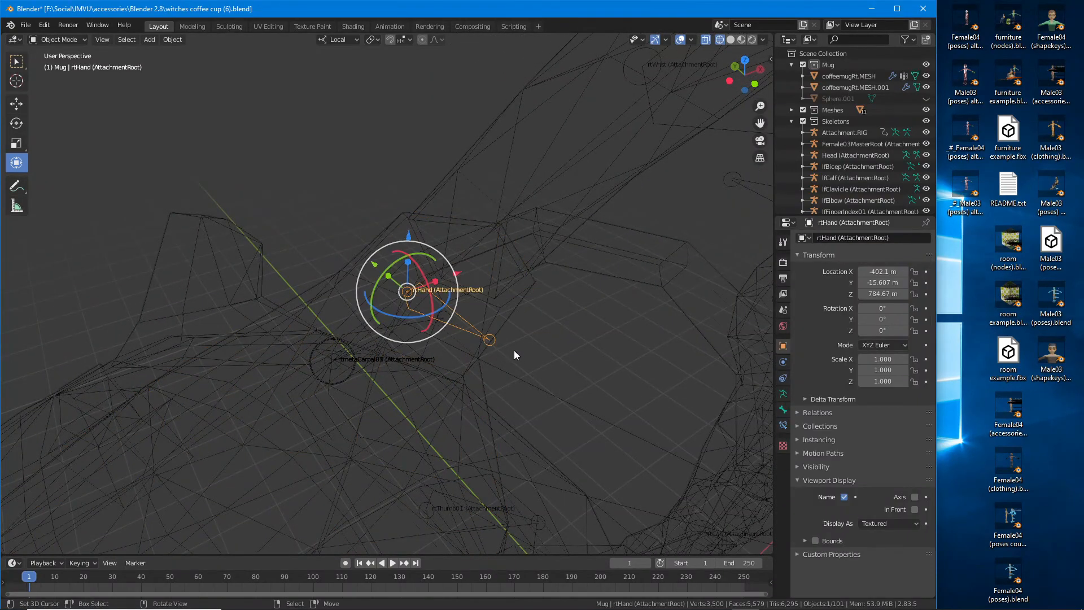
pyautogui.moveTo(516, 352)
pyautogui.mouseDown(button='middle')
pyautogui.moveTo(504, 419)
pyautogui.moveTo(507, 405)
pyautogui.mouseUp(button='middle')
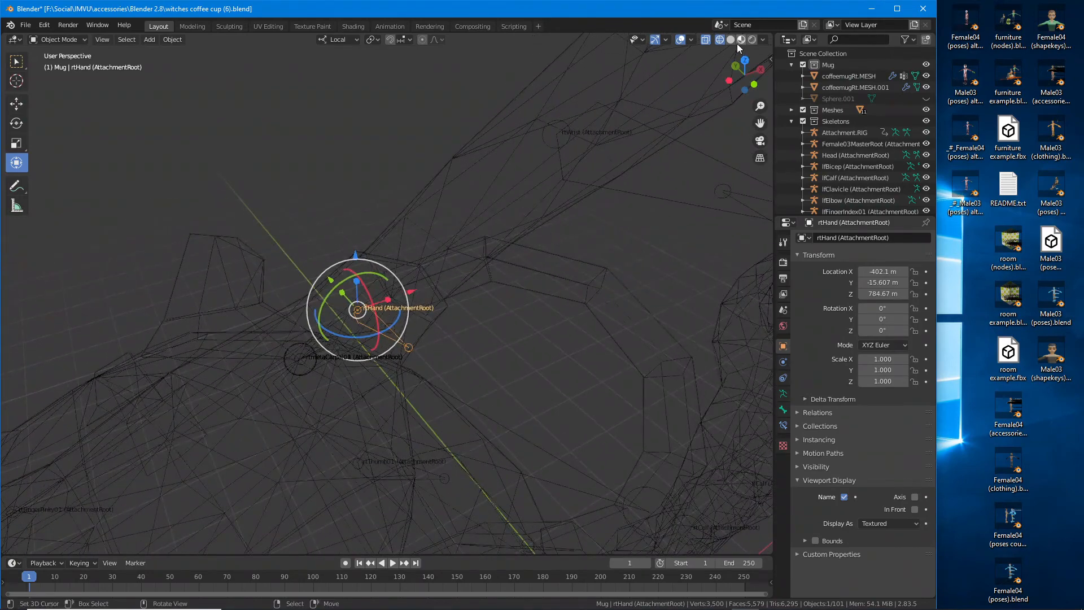
# Step: Return to Material Preview shading, hide the avatar's right hand mesh and select the exposed rtHand armature
pyautogui.click(742, 39)
pyautogui.click(430, 326)
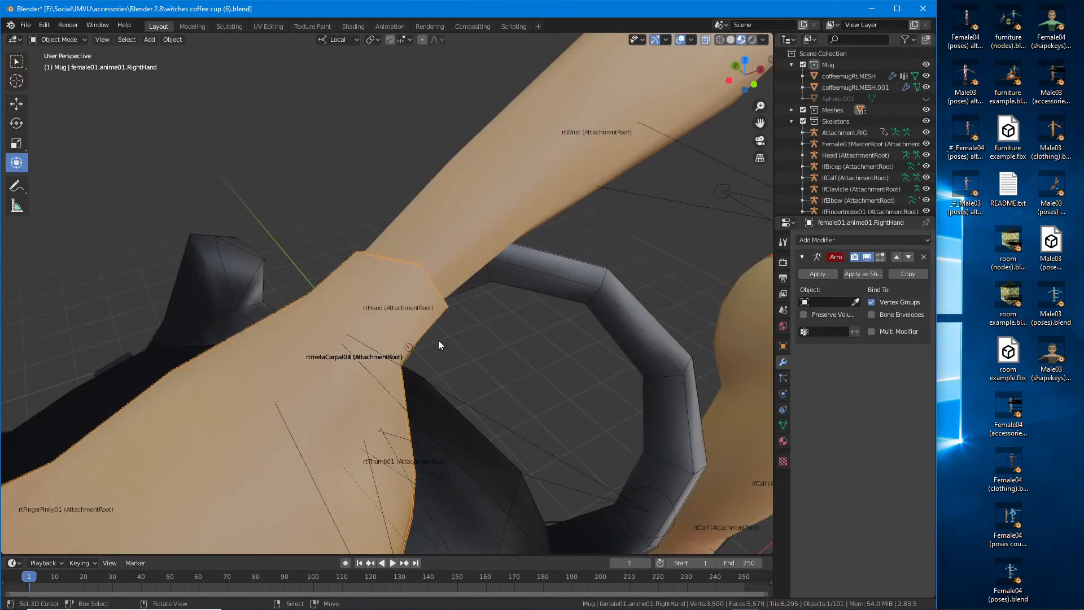
pyautogui.press('Delete')
pyautogui.moveTo(409, 323); pyautogui.dragTo(557, 378, button='middle')
pyautogui.click(556, 379)
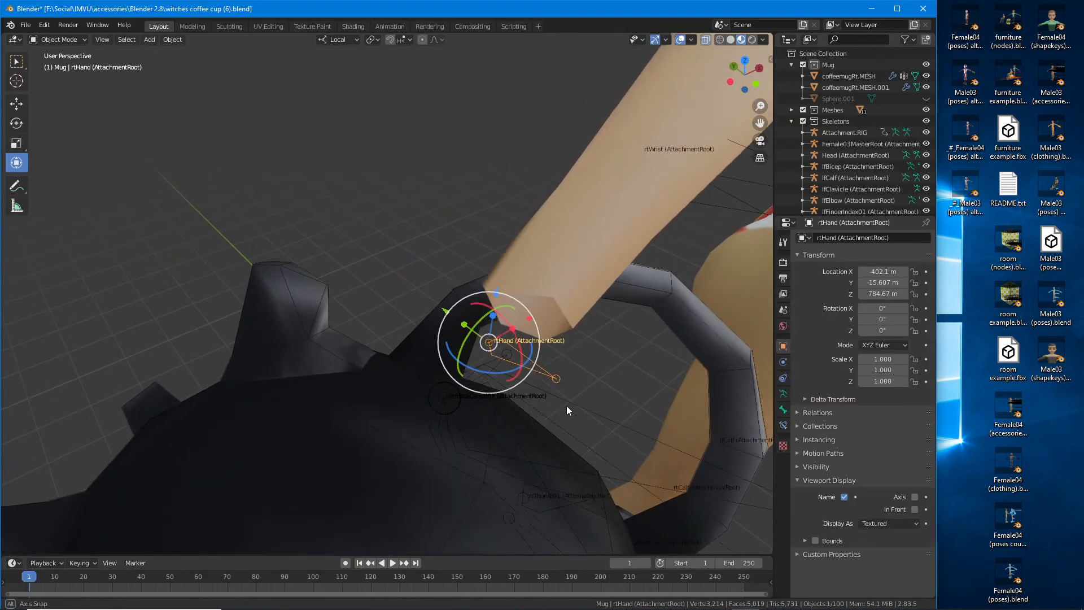
# Step: Set the rtHand armature as the target object of the right-hand mug's Armature modifier
pyautogui.scroll(2, 643, 349)
pyautogui.click(661, 278)
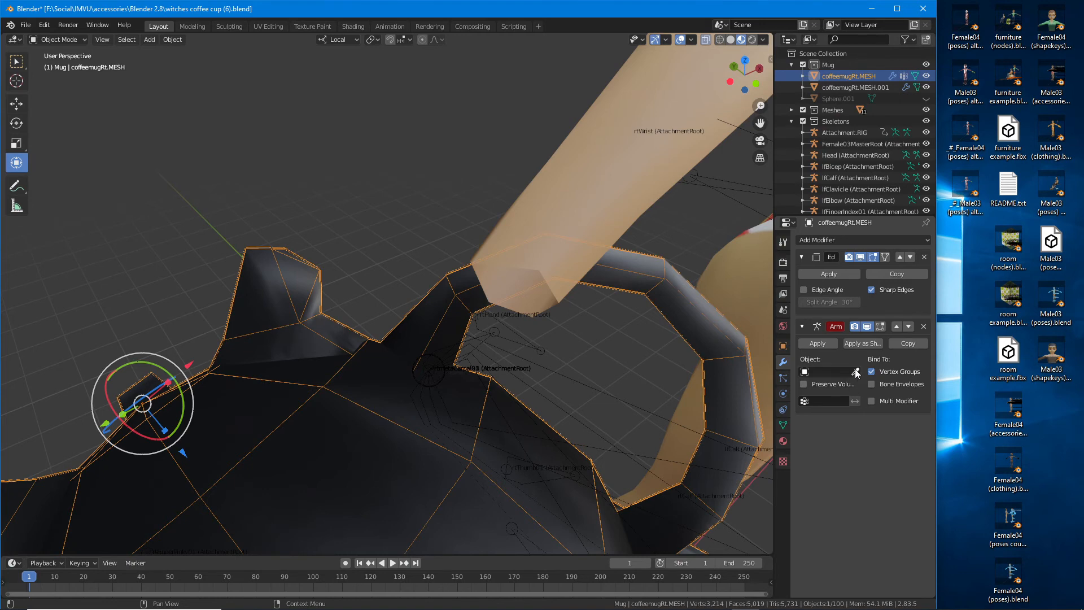
pyautogui.hotkey('ctrl', '2')
pyautogui.moveTo(845, 364)
pyautogui.mouseDown()
pyautogui.moveTo(850, 384)
pyautogui.moveTo(848, 360)
pyautogui.mouseUp()
pyautogui.click(856, 371)
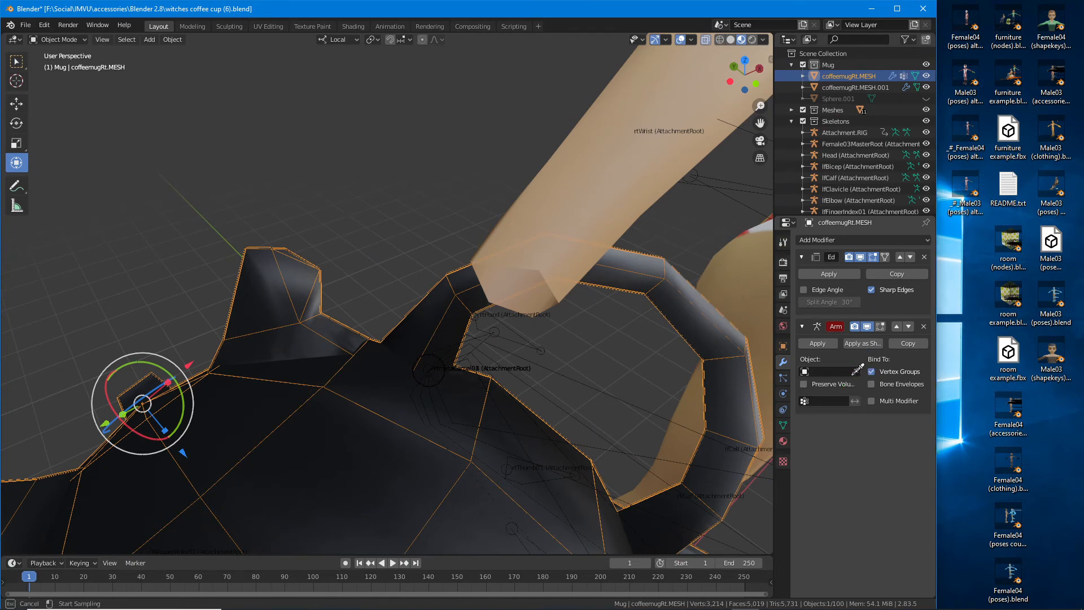
pyautogui.click(526, 330)
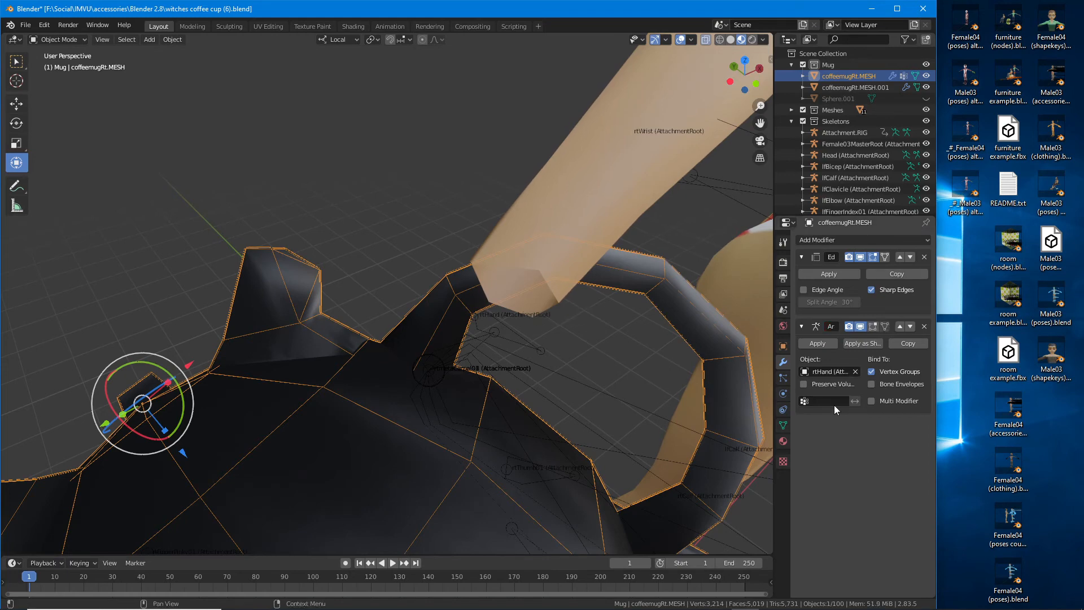
pyautogui.moveTo(792, 359)
pyautogui.mouseDown()
pyautogui.moveTo(853, 389)
pyautogui.moveTo(793, 356)
pyautogui.mouseUp()
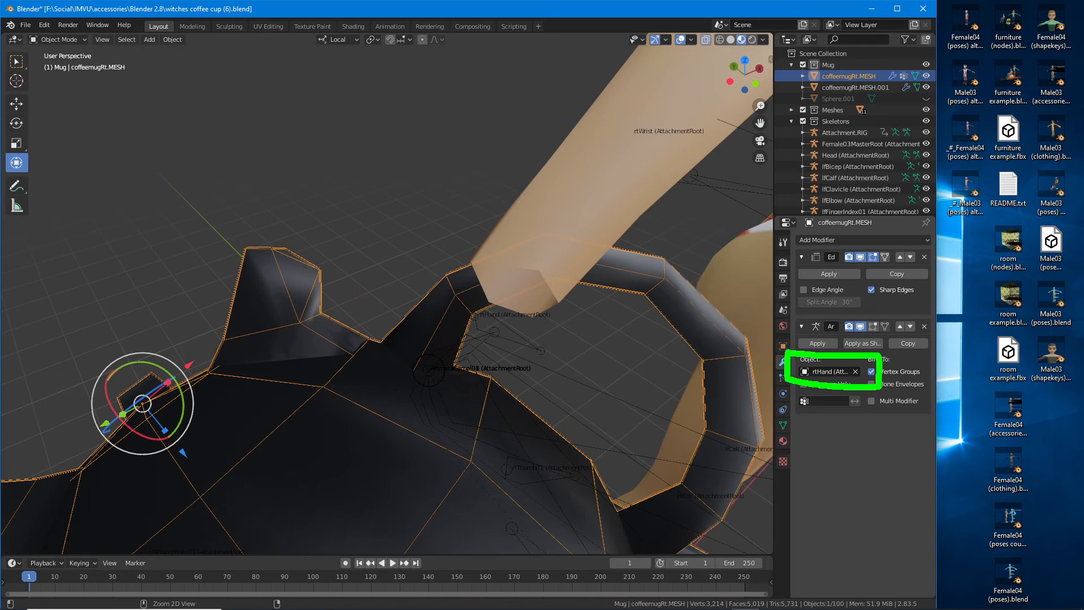
pyautogui.press('Escape')
# Step: Select the rtHand armature at the avatar's right wrist and switch it to Pose Mode
pyautogui.click(548, 357)
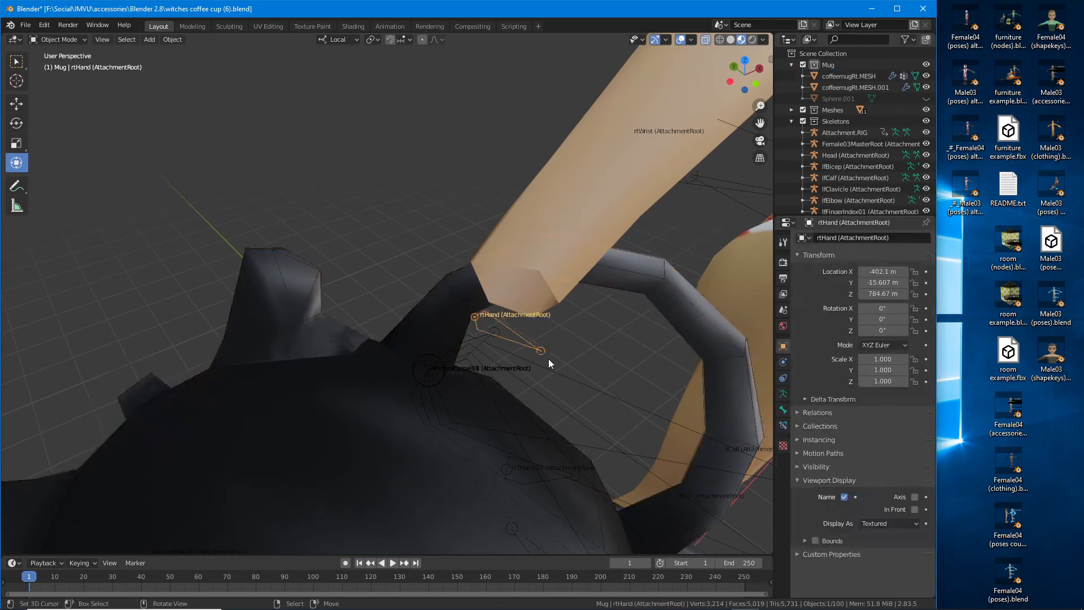
pyautogui.moveTo(547, 357)
pyautogui.mouseDown(button='middle')
pyautogui.moveTo(559, 380)
pyautogui.moveTo(431, 357)
pyautogui.moveTo(469, 381)
pyautogui.mouseUp(button='middle')
pyautogui.scroll(-3, 559, 380)
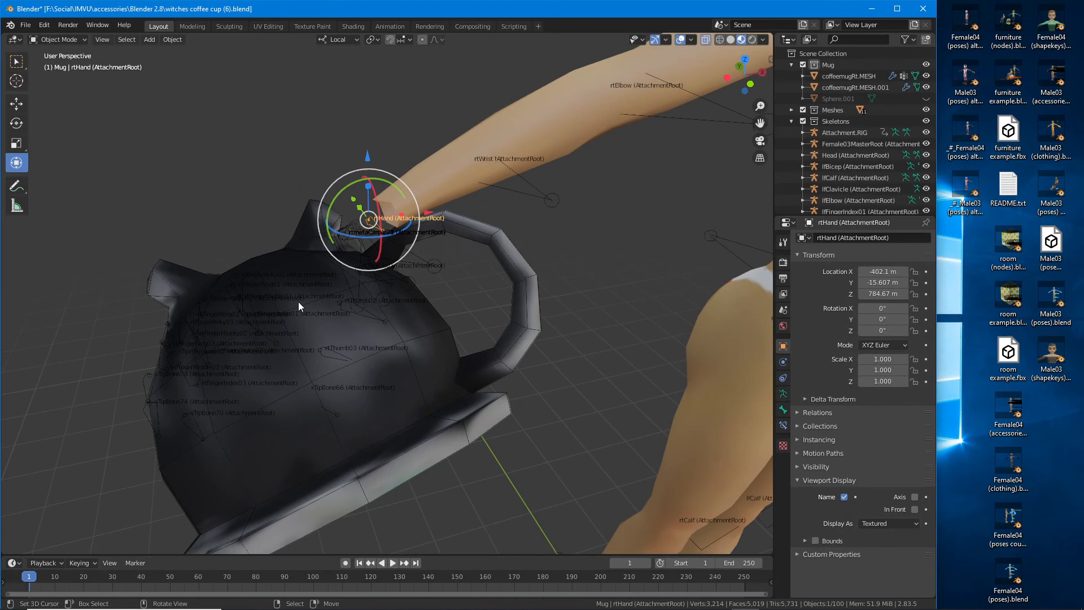
pyautogui.click(59, 38)
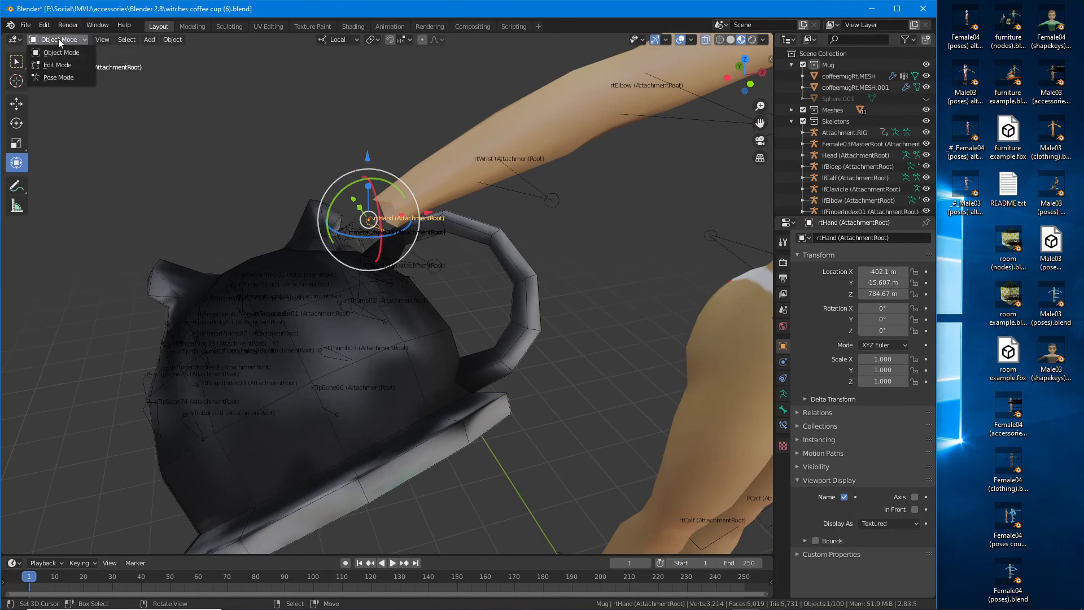
pyautogui.click(61, 77)
pyautogui.moveTo(334, 212); pyautogui.dragTo(238, 171, button='middle')
pyautogui.scroll(5, 439, 294)
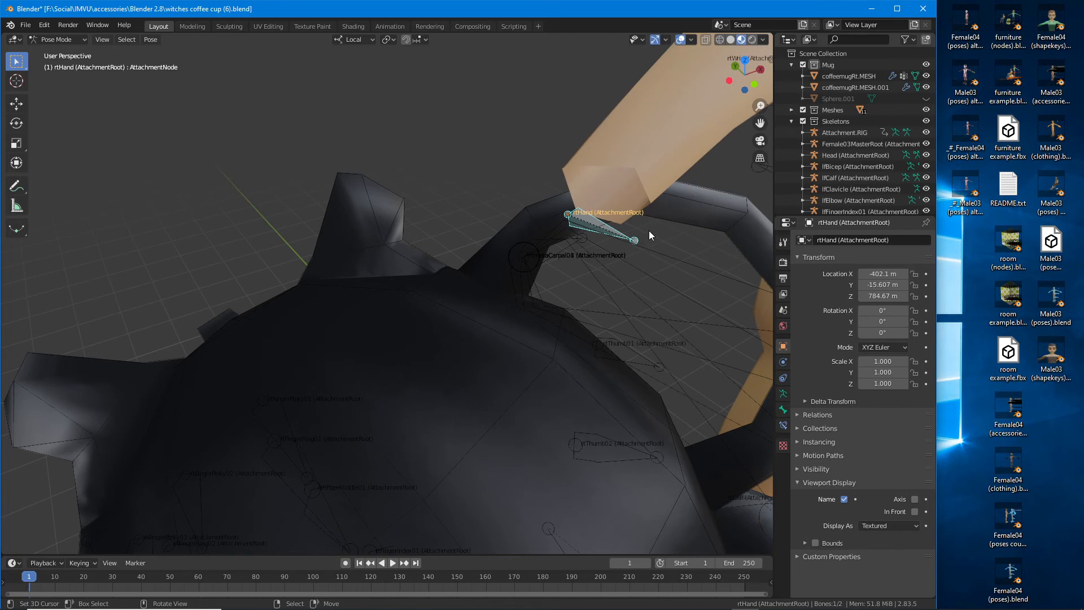
# Step: Test the mug's rigging by rotating the AttachmentNode bone and the AttachmentRoot bone of rtHand, cancelling each rotation
pyautogui.press('r')
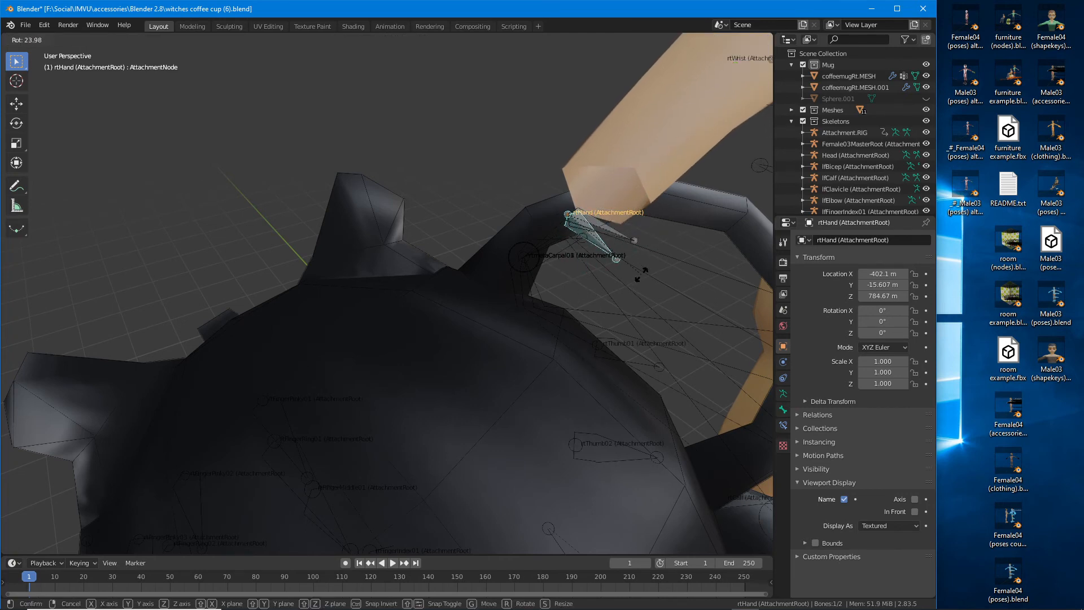
pyautogui.press('Escape')
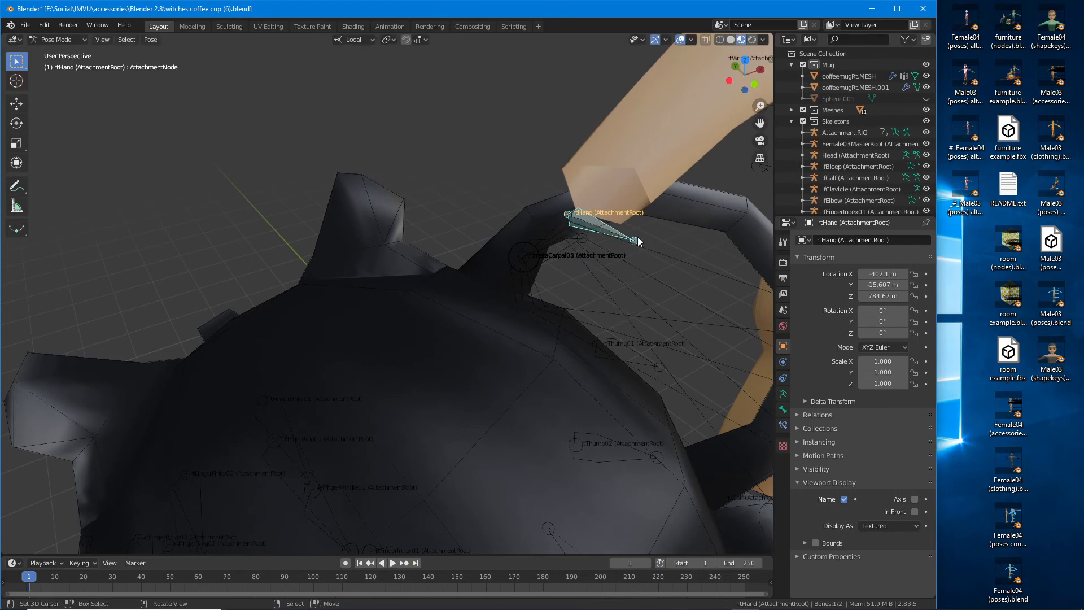
pyautogui.press('r')
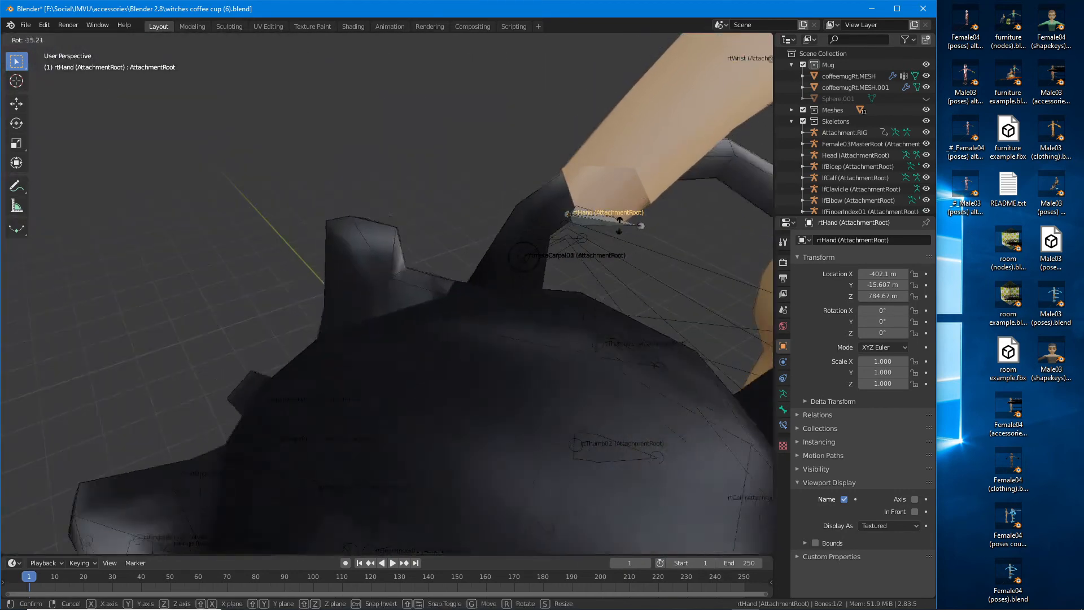
pyautogui.rightClick(612, 245)
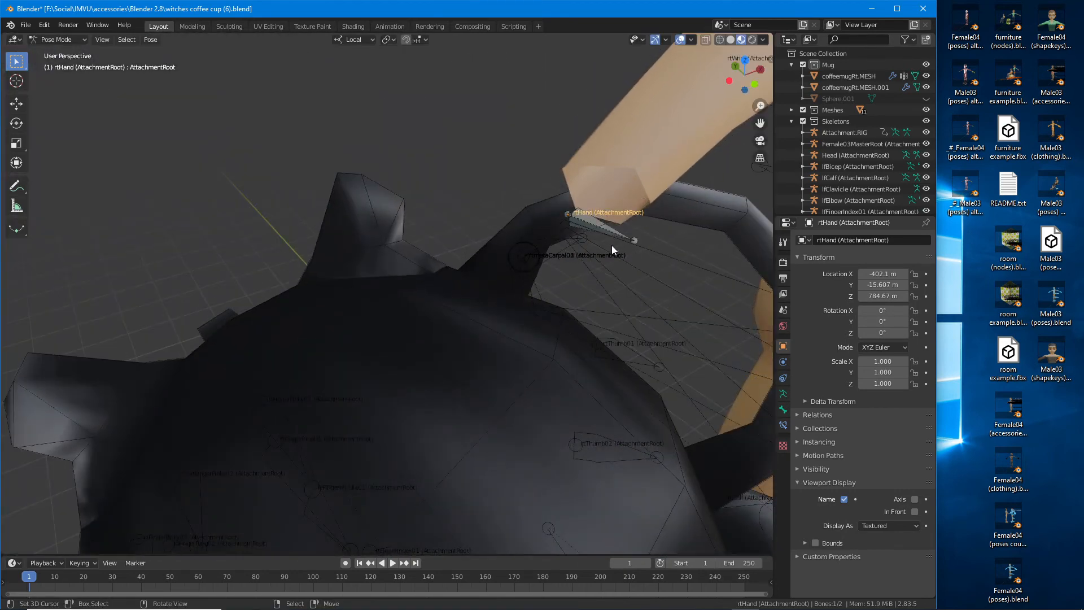
pyautogui.moveTo(611, 245); pyautogui.dragTo(469, 283, button='middle')
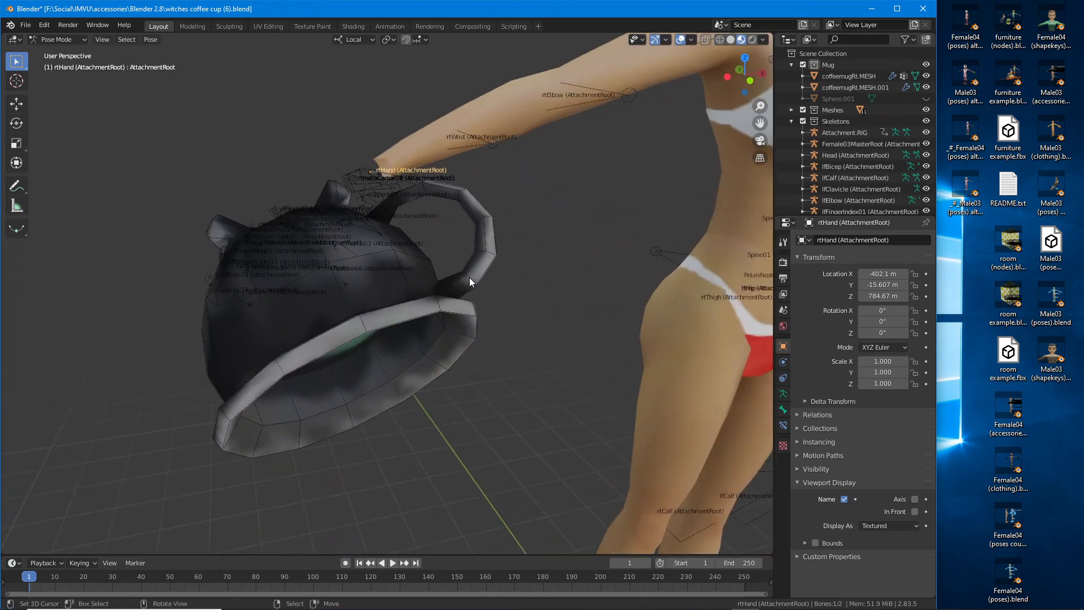
# Step: Expand the Meshes collection and unhide the avatar's right hand mesh, female01.anime01.RightHand
pyautogui.scroll(-12, 891, 144)
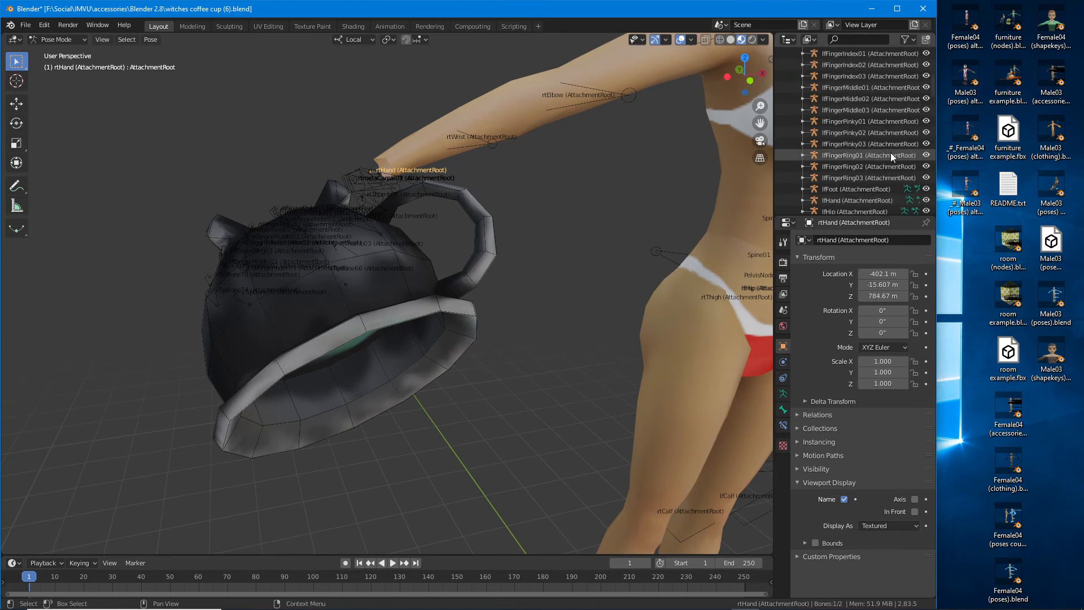
pyautogui.scroll(-5, 886, 150)
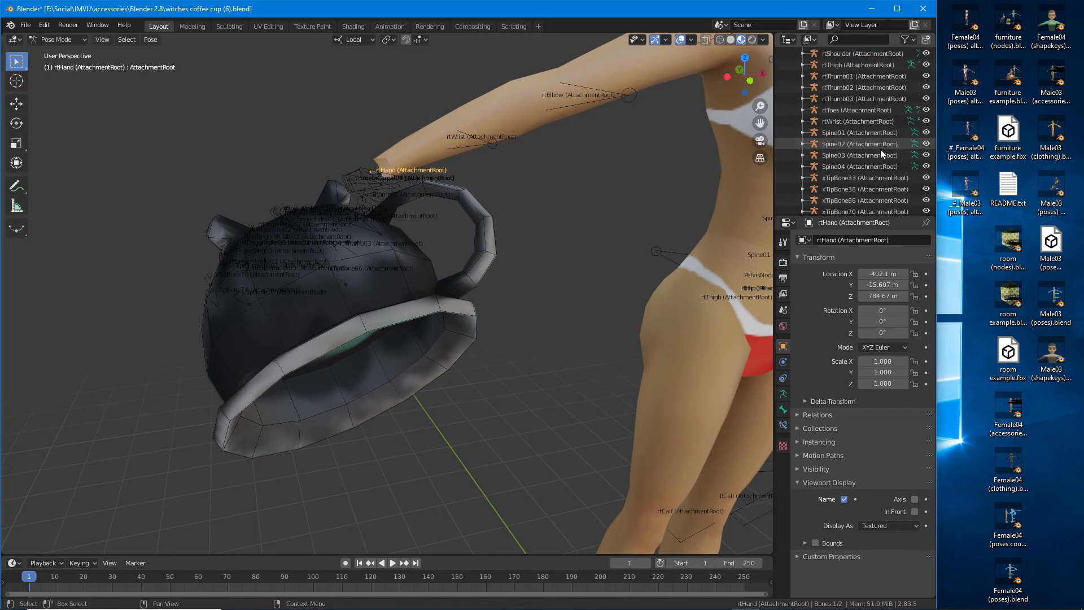
pyautogui.scroll(15, 880, 152)
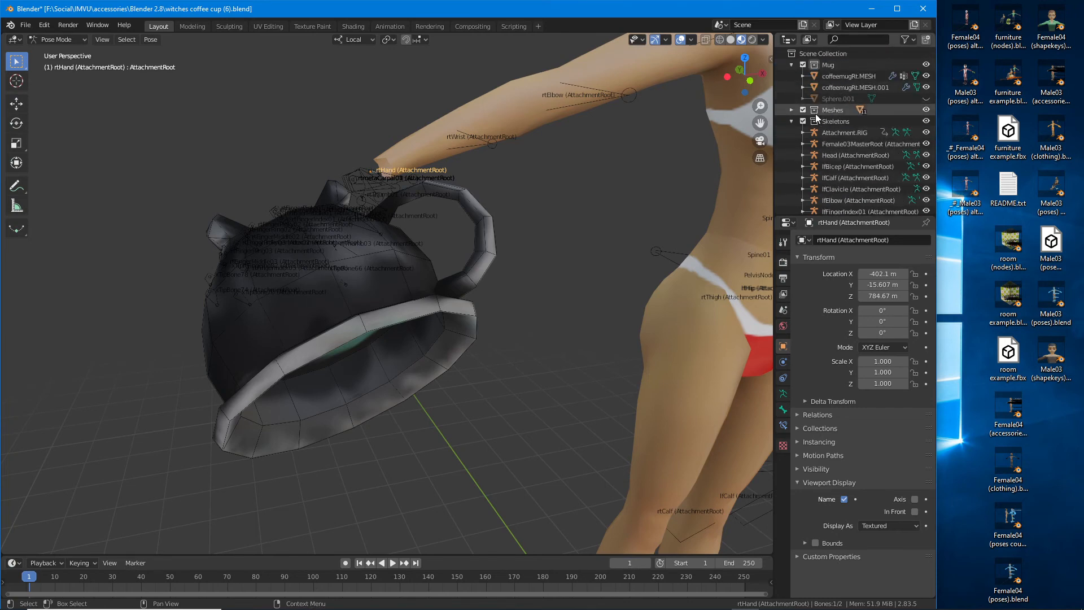
pyautogui.click(792, 109)
pyautogui.click(926, 200)
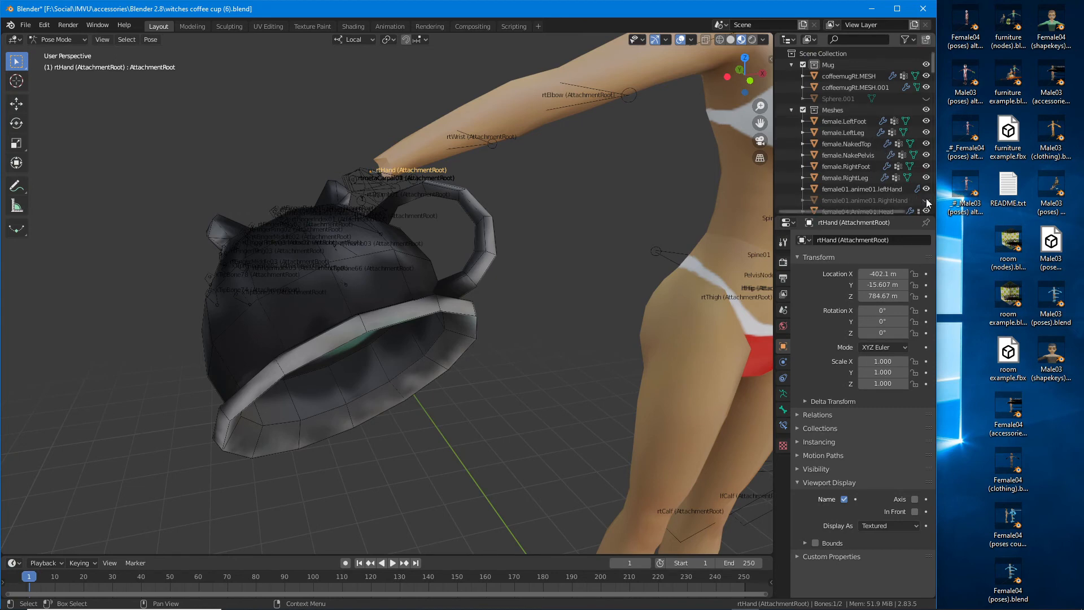
pyautogui.moveTo(385, 260); pyautogui.dragTo(408, 267, button='middle')
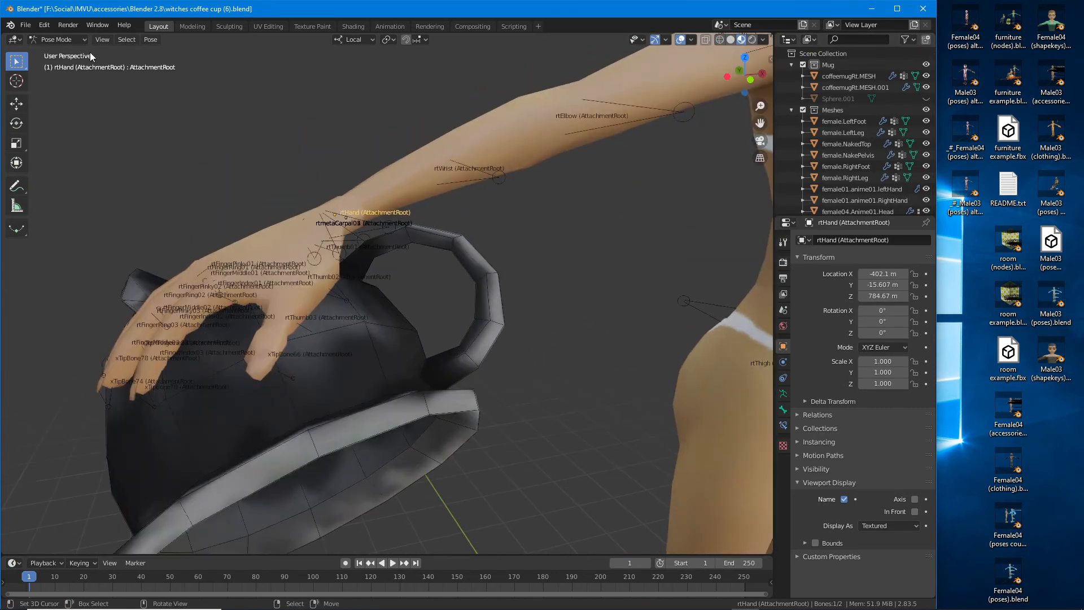
# Step: Save the scene as a new file named witches coffee cup (7).blend
pyautogui.click(25, 24)
pyautogui.click(49, 115)
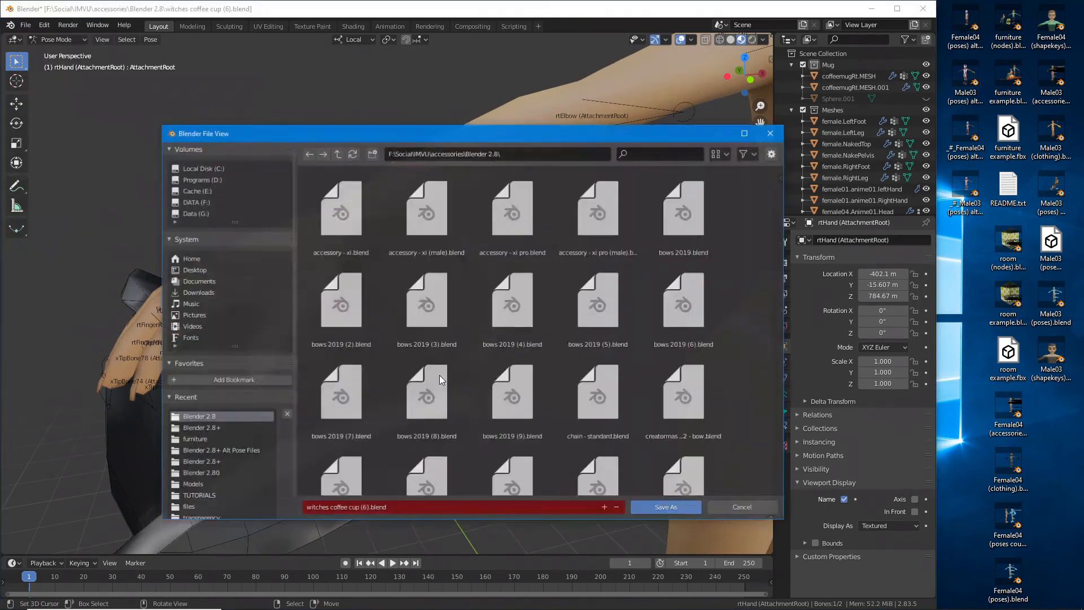
pyautogui.click(364, 507)
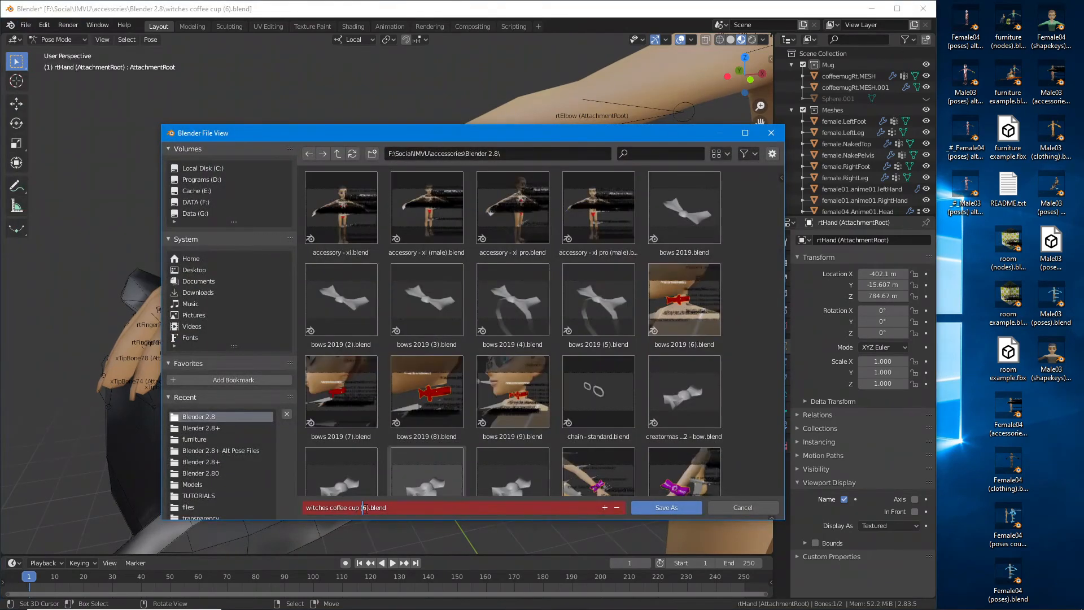
pyautogui.press('Return')
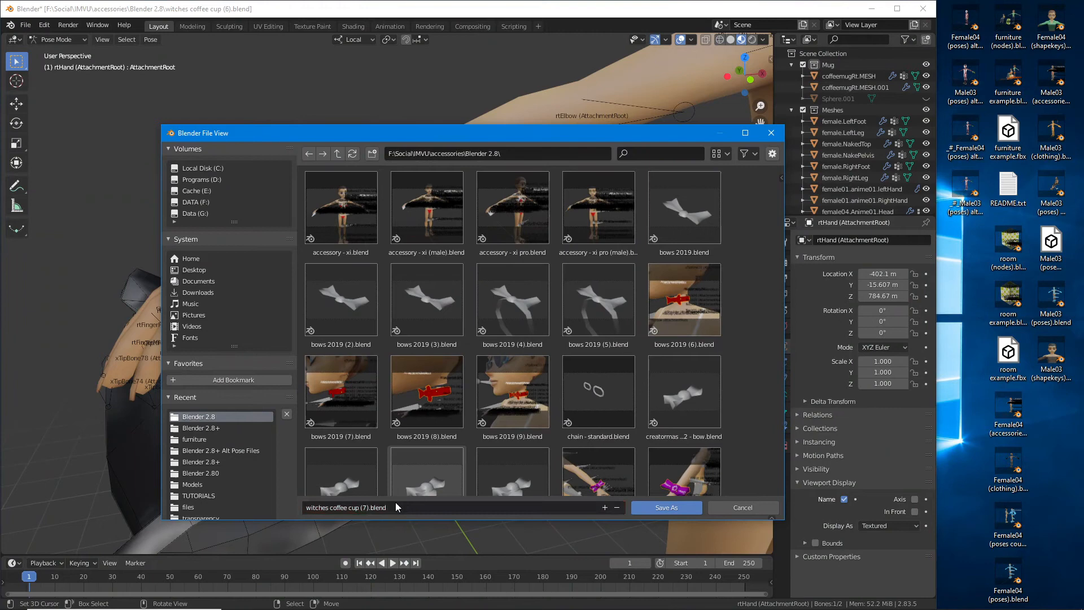
pyautogui.click(671, 508)
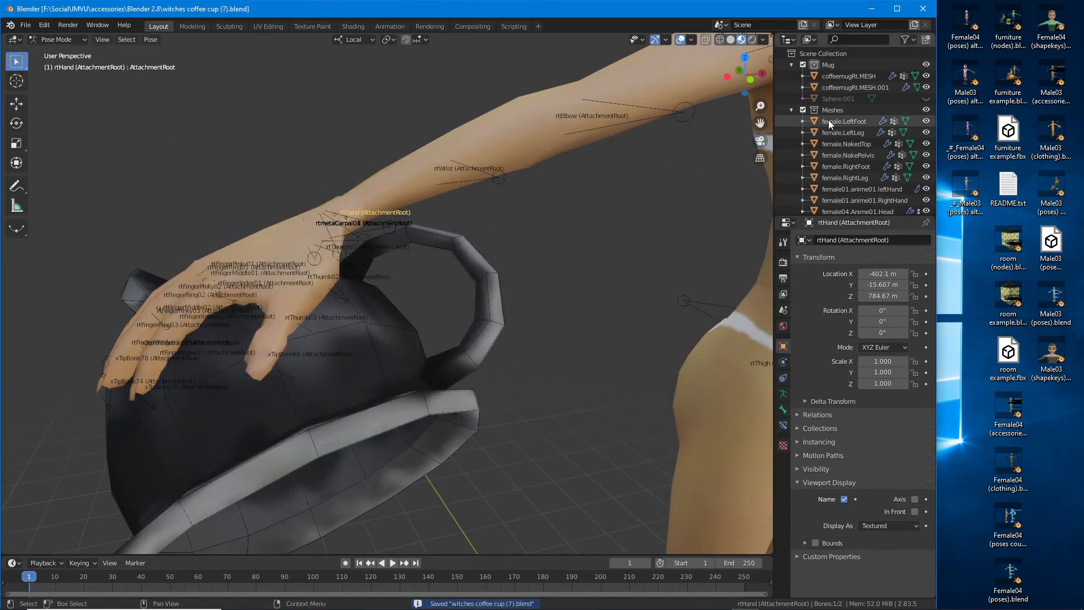
# Step: Deselect the bones of the rtHand armature and return to Object Mode
pyautogui.scroll(-2, 885, 184)
pyautogui.click(273, 224)
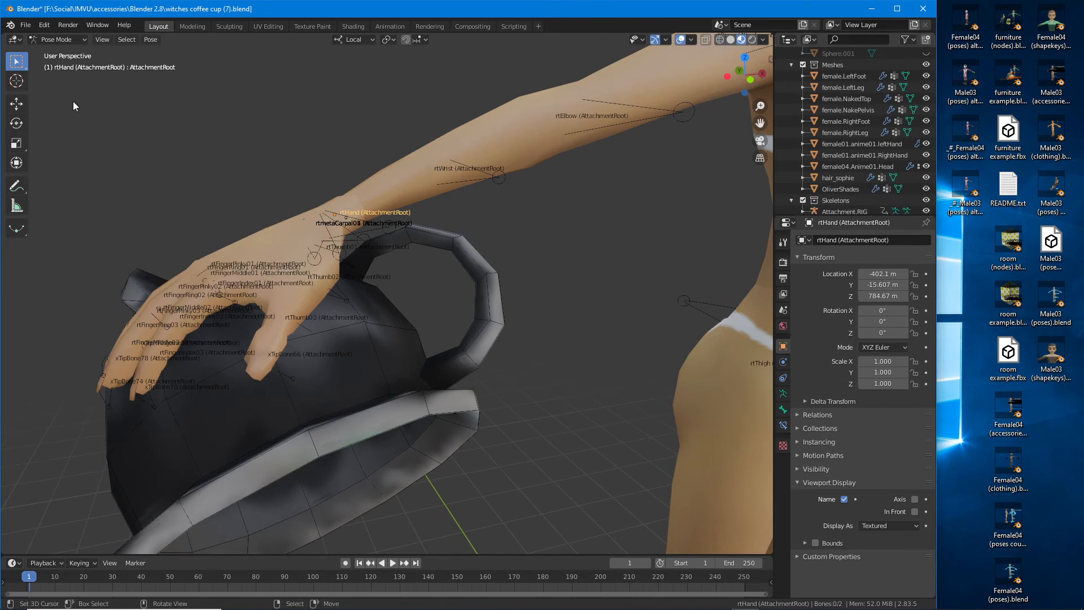
pyautogui.click(49, 39)
pyautogui.click(62, 52)
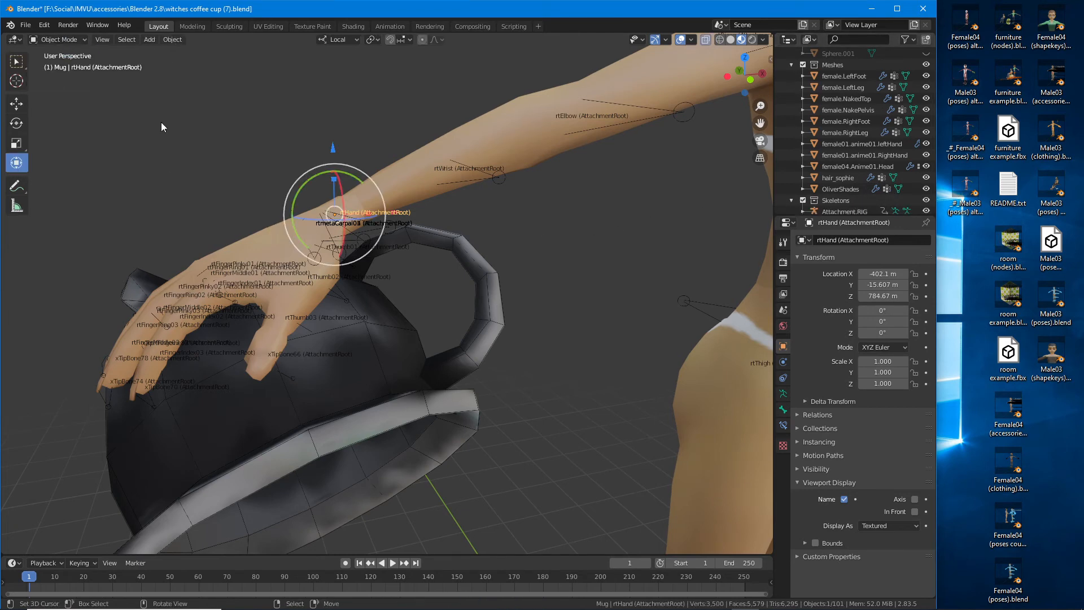
# Step: Hide the female01.anime01.RightHand mesh again and select the mug at the avatar's right hand
pyautogui.click(270, 236)
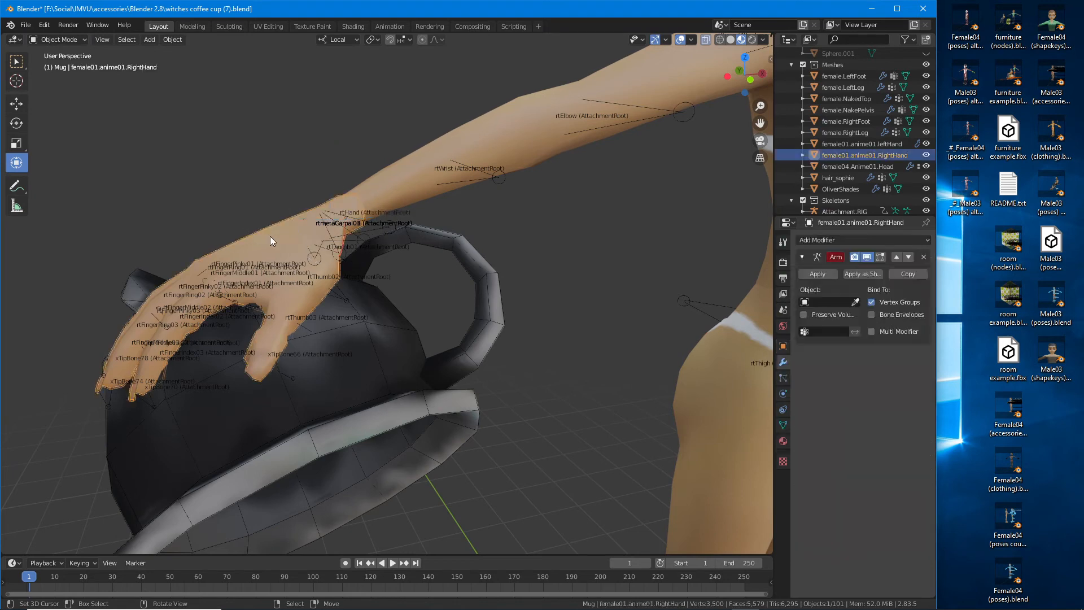
pyautogui.click(925, 154)
pyautogui.moveTo(542, 218); pyautogui.dragTo(405, 261, button='middle')
pyautogui.scroll(2, 530, 235)
pyautogui.click(530, 262)
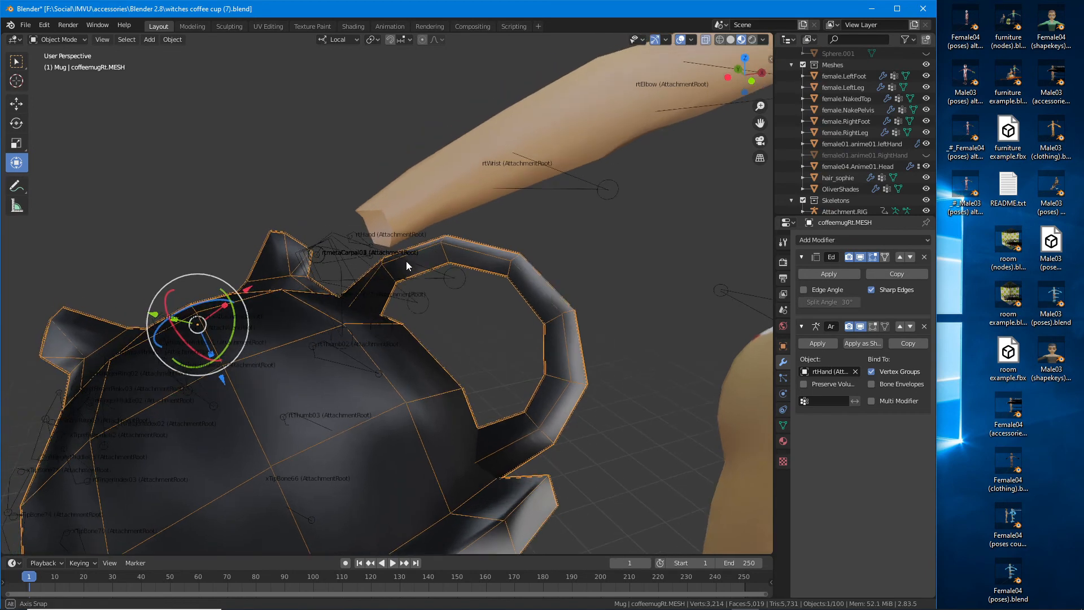
# Step: Add the rtHand armature to the selection together with the mug at the avatar's right hand
pyautogui.scroll(2, 405, 260)
pyautogui.keyDown('shift'); pyautogui.click(344, 236); pyautogui.keyUp('shift')
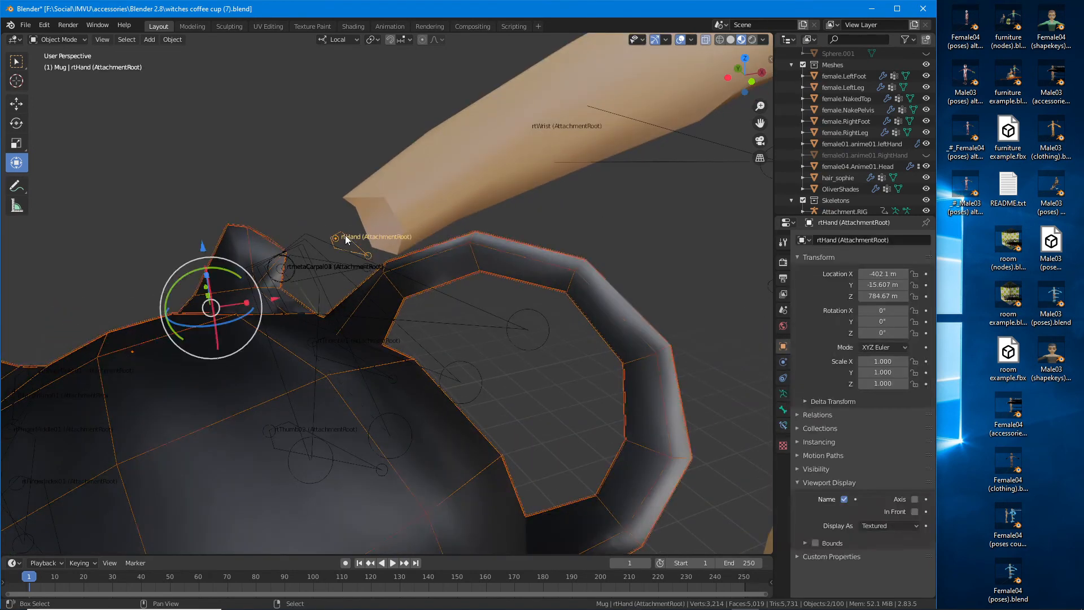
pyautogui.scroll(-2, 347, 244)
pyautogui.keyDown('shift'); pyautogui.moveTo(424, 434); pyautogui.dragTo(438, 352, button='middle'); pyautogui.keyUp('shift')
pyautogui.scroll(-2, 438, 351)
pyautogui.scroll(-2, 438, 348)
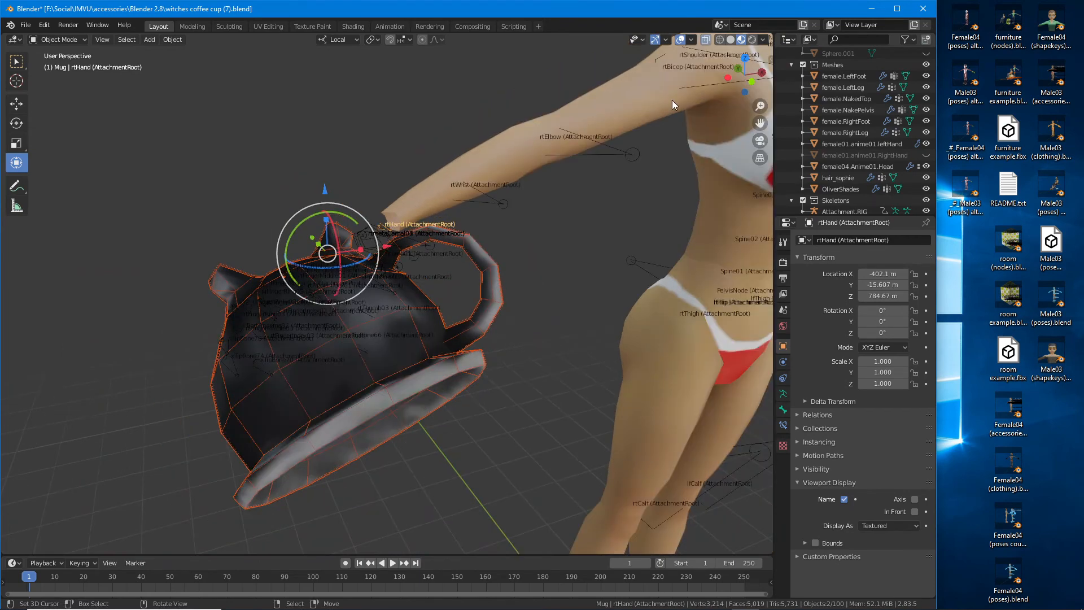
# Step: Turn off X-ray display in the viewport and inspect the selected rtHand armature against the mug
pyautogui.click(705, 41)
pyautogui.scroll(3, 462, 225)
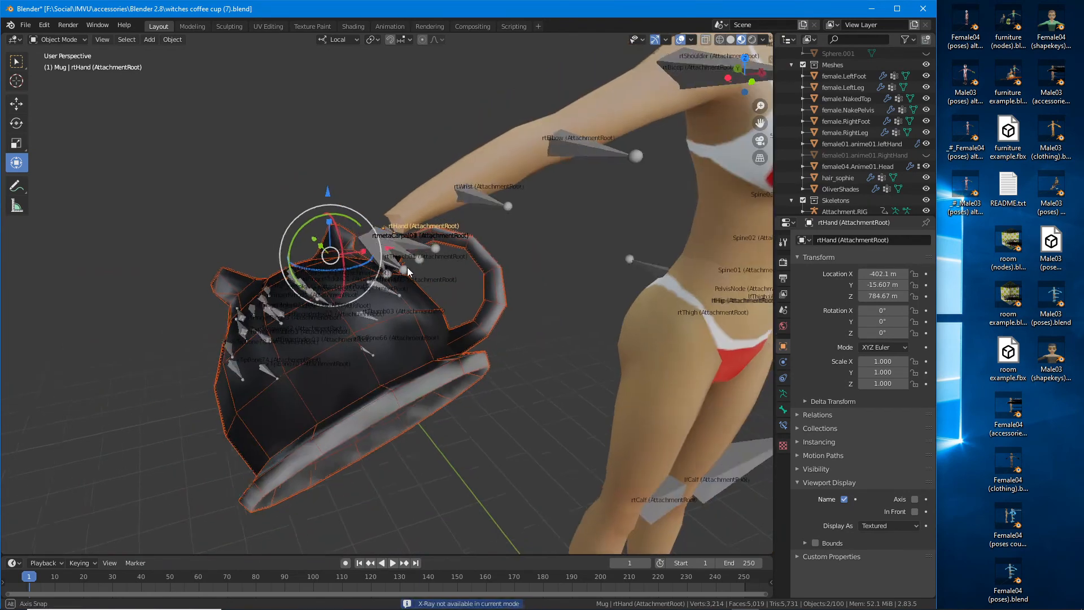
pyautogui.scroll(2, 463, 225)
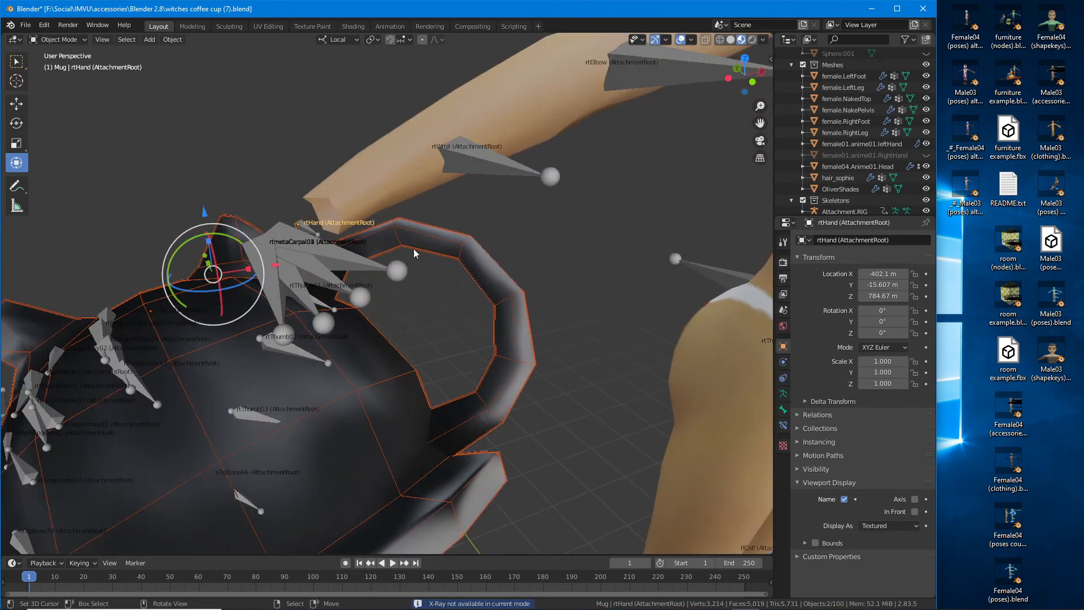
pyautogui.scroll(1, 374, 255)
pyautogui.keyDown('shift'); pyautogui.moveTo(297, 285); pyautogui.dragTo(323, 286, button='middle'); pyautogui.keyUp('shift')
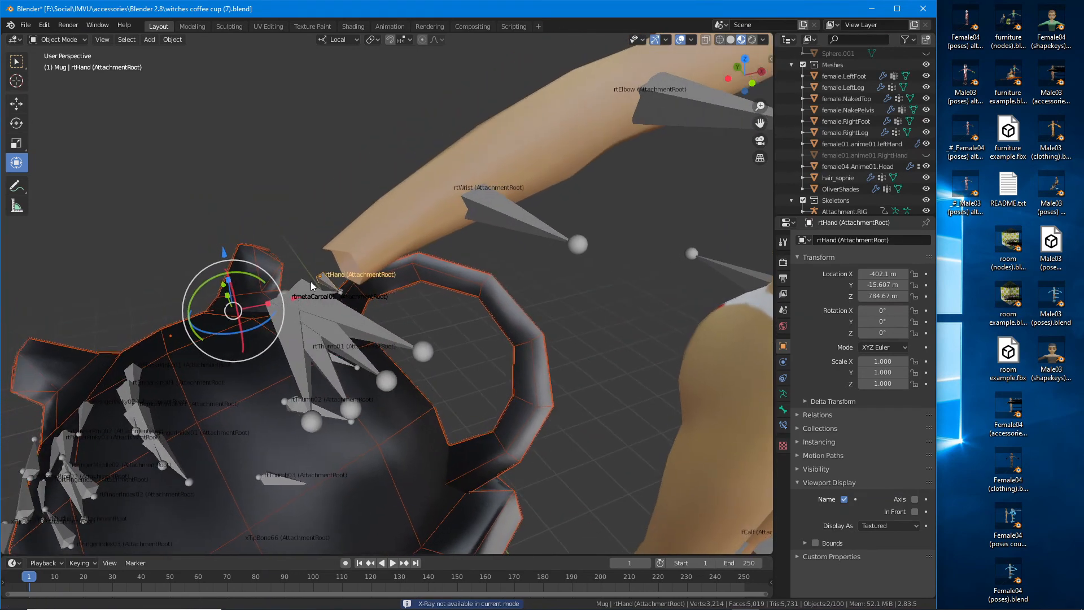
pyautogui.scroll(3, 341, 338)
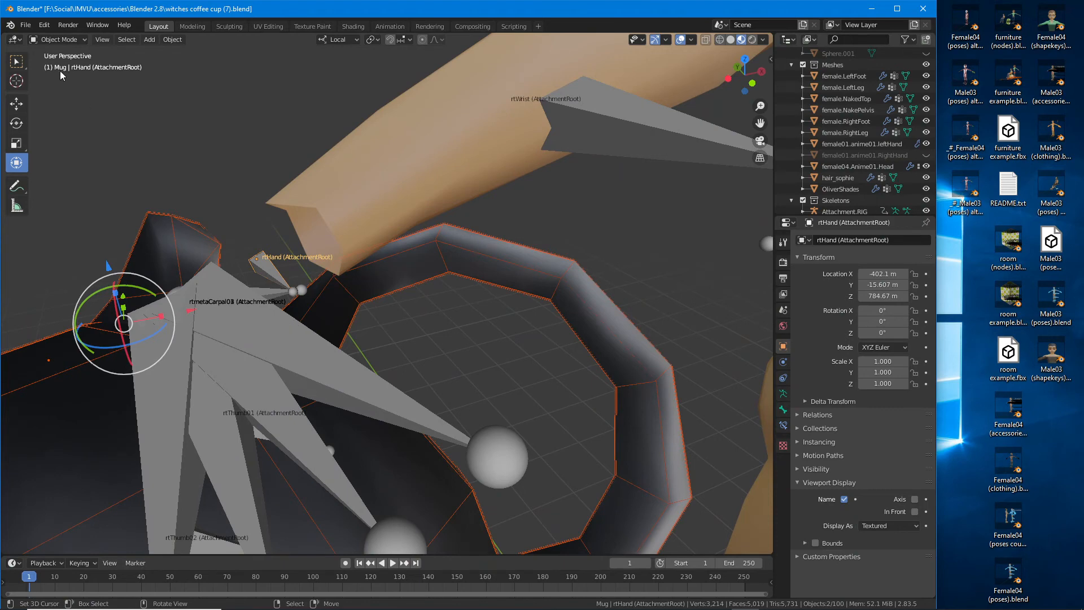
# Step: Start an FBX export and limit it to the selected objects
pyautogui.click(26, 25)
pyautogui.moveTo(67, 188)
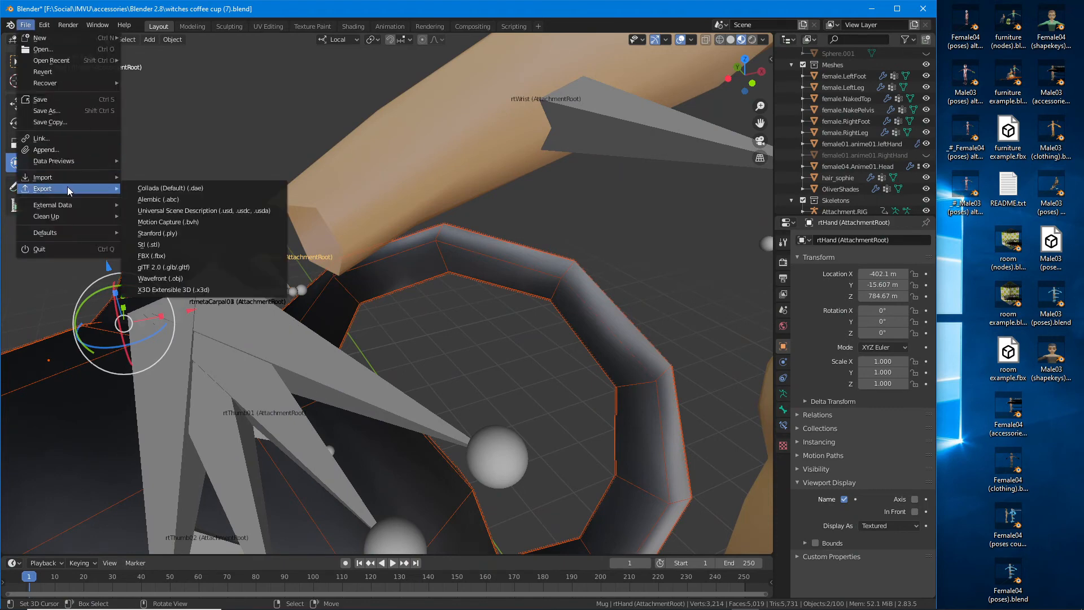
pyautogui.click(167, 256)
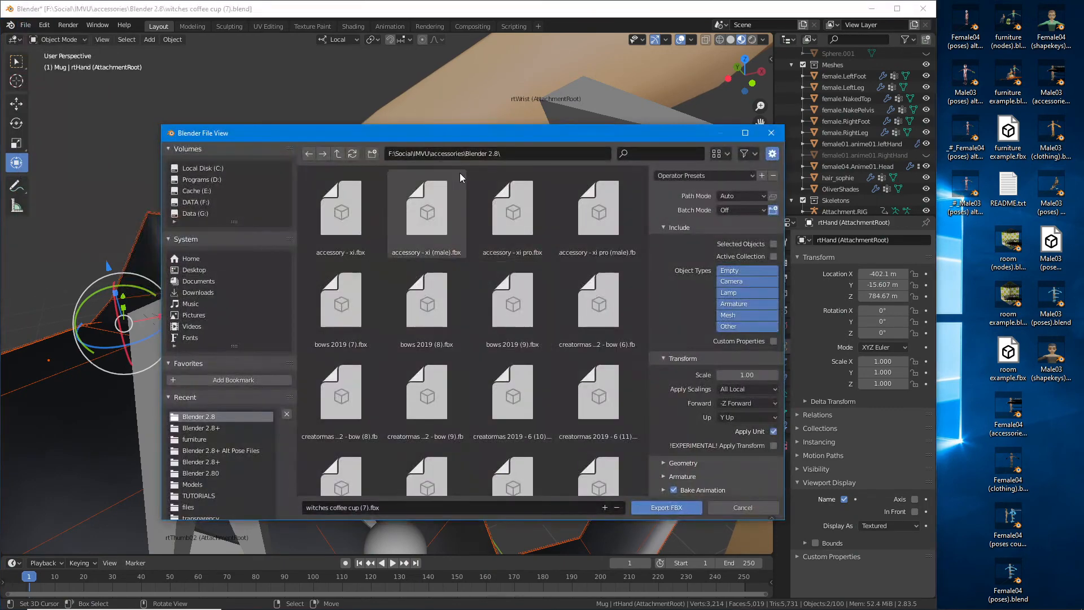
pyautogui.moveTo(419, 294)
pyautogui.mouseDown()
pyautogui.moveTo(513, 413)
pyautogui.moveTo(462, 348)
pyautogui.mouseUp()
pyautogui.moveTo(661, 190); pyautogui.dragTo(649, 423)
pyautogui.press('Escape')
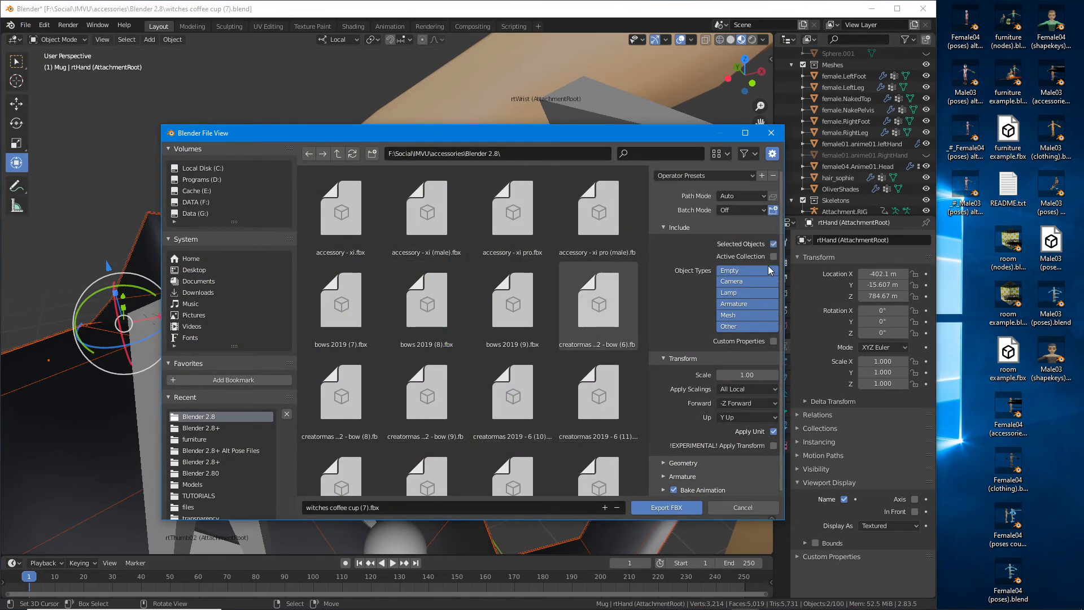
pyautogui.moveTo(723, 266); pyautogui.dragTo(791, 254)
pyautogui.press('Escape')
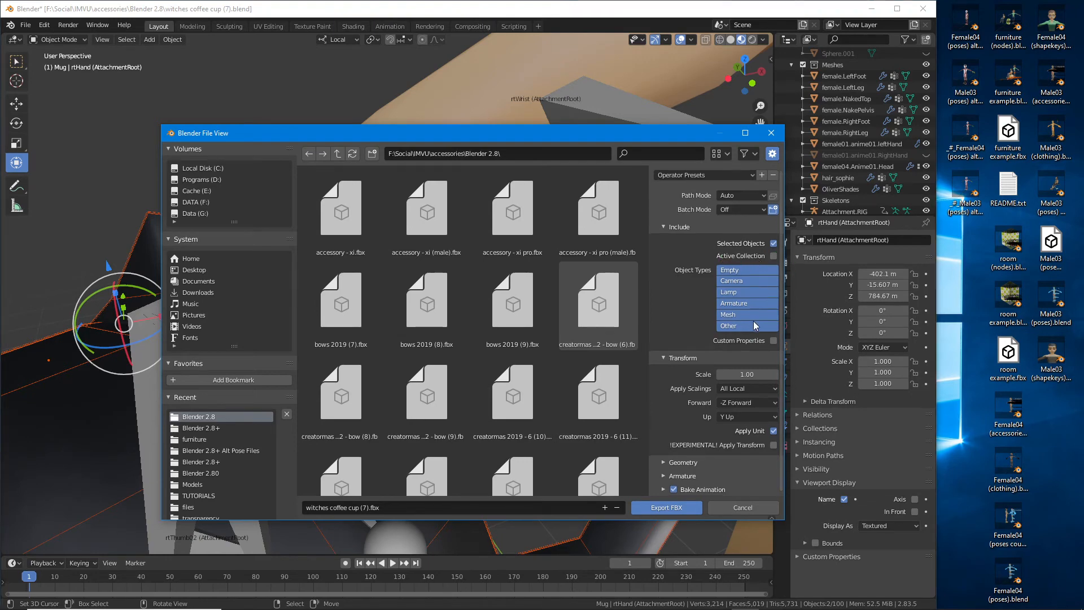
# Step: Disable Add Leaf Bones and Bake Animation, and export the mug as witches coffee cup (7).fbx
pyautogui.click(664, 463)
pyautogui.scroll(-3, 671, 440)
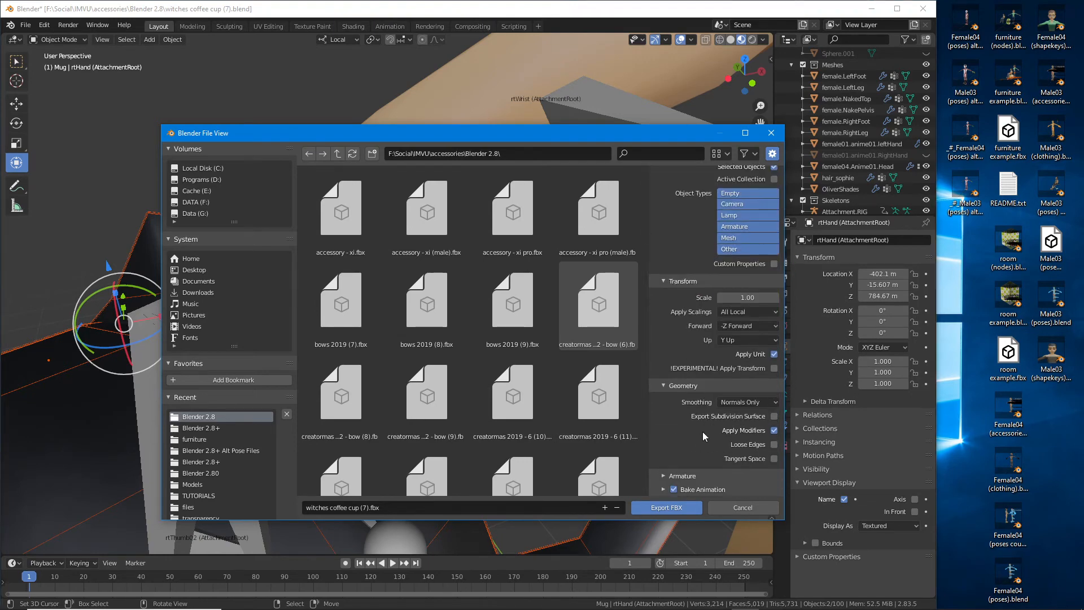
pyautogui.click(664, 475)
pyautogui.scroll(-3, 690, 402)
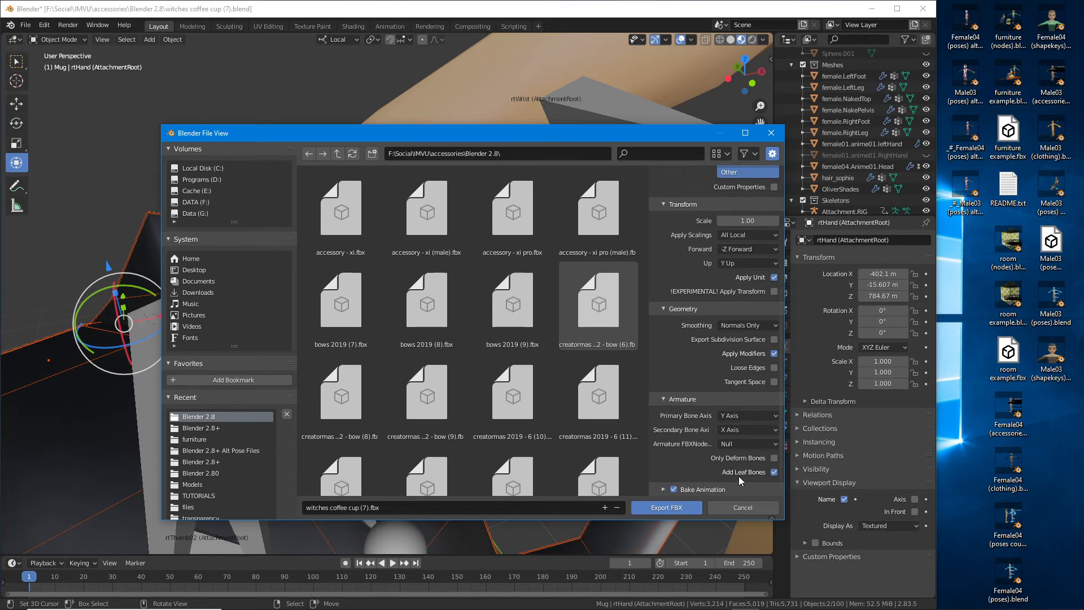
pyautogui.moveTo(731, 484); pyautogui.dragTo(801, 489)
pyautogui.click(673, 488)
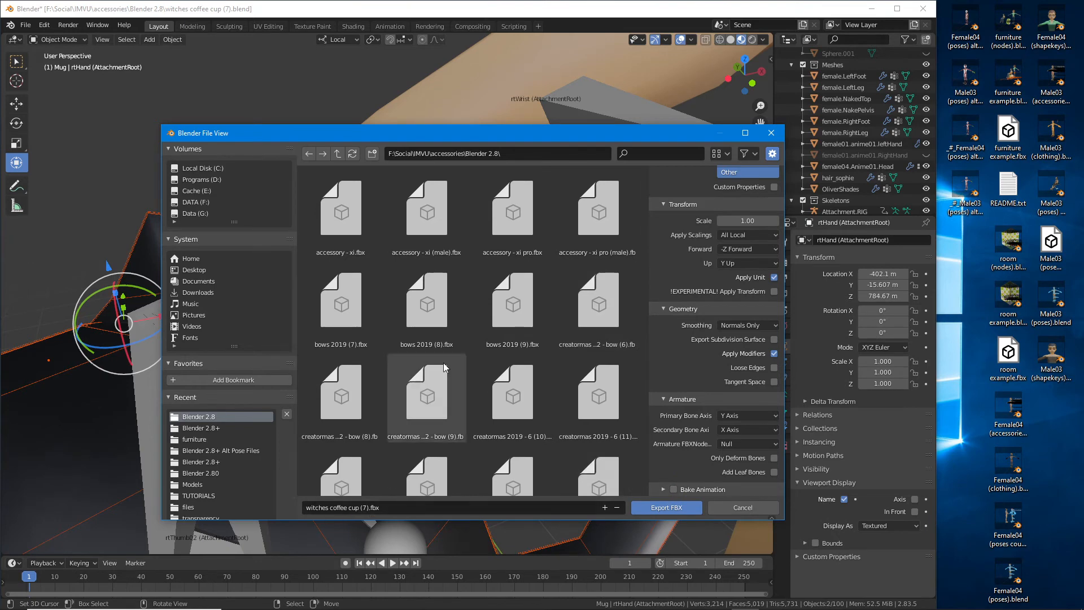
pyautogui.click(663, 507)
pyautogui.scroll(-6, 662, 507)
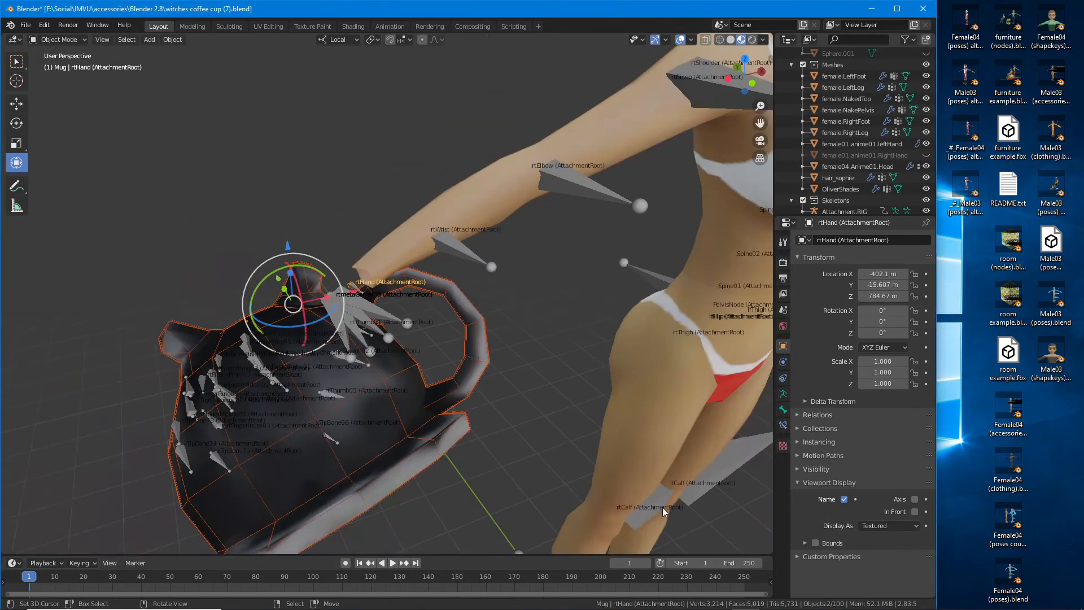
pyautogui.moveTo(503, 326)
pyautogui.mouseDown(button='middle')
pyautogui.moveTo(506, 356)
pyautogui.moveTo(503, 346)
pyautogui.mouseUp(button='middle')
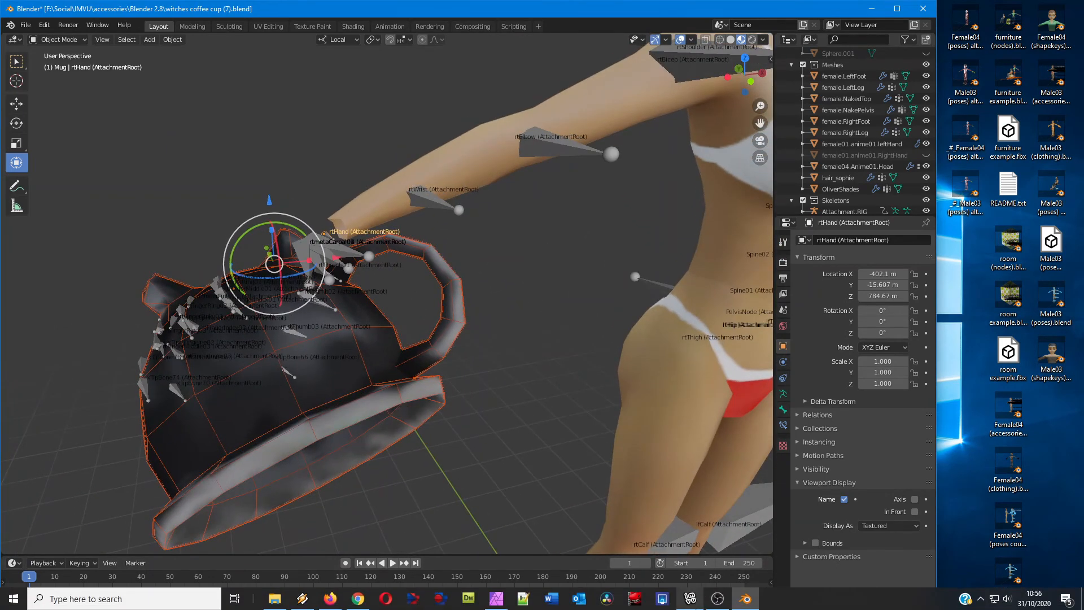
# Step: Switch to the IMVU client and derive a new product from the female Accessory base, product ID 682
pyautogui.click(693, 599)
pyautogui.click(451, 337)
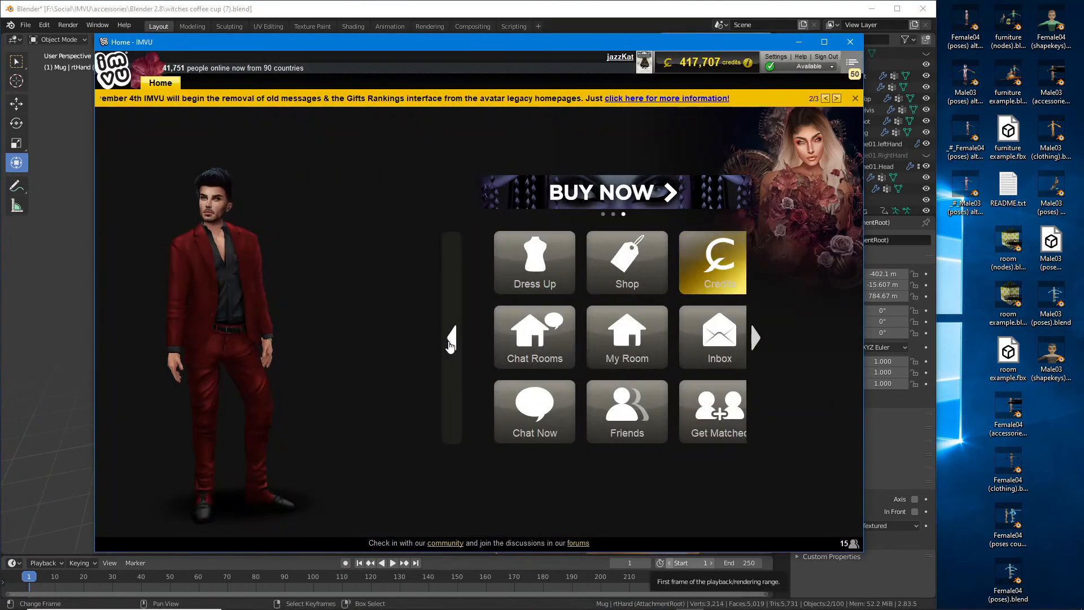
pyautogui.click(506, 272)
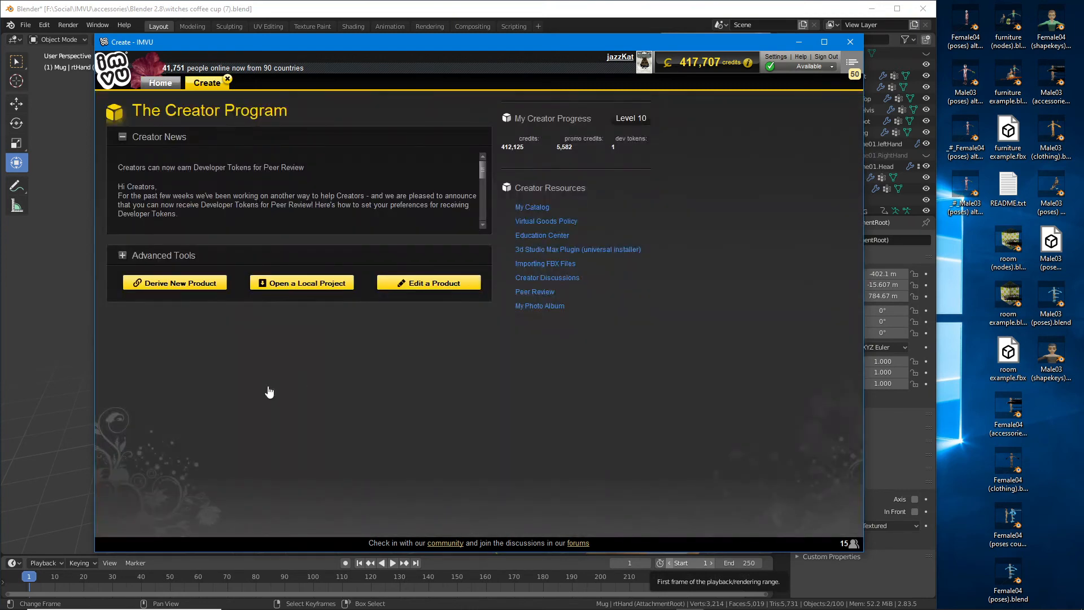
pyautogui.click(174, 282)
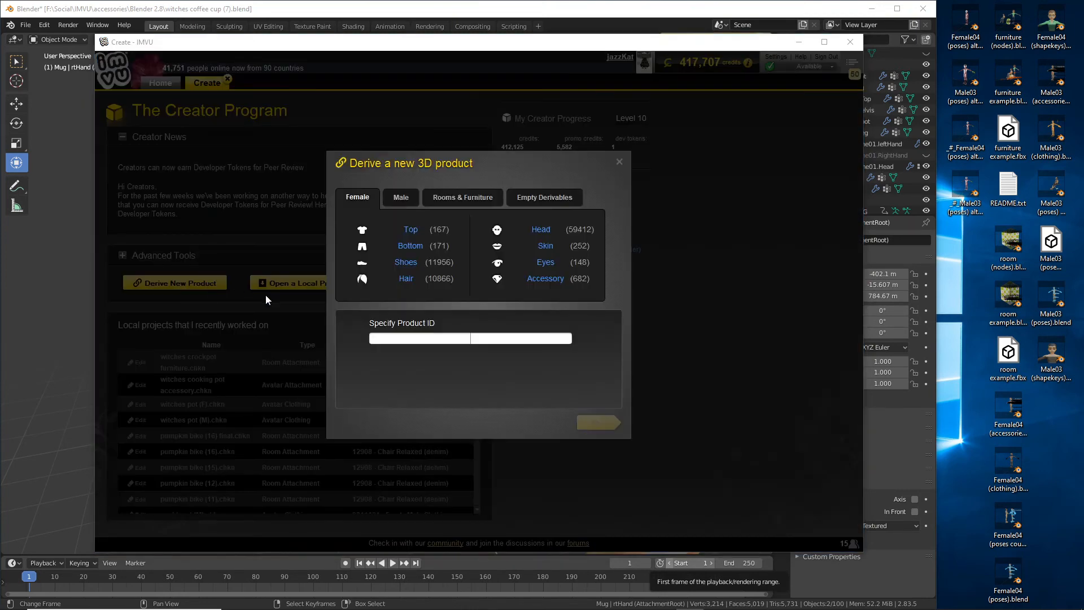
pyautogui.click(545, 279)
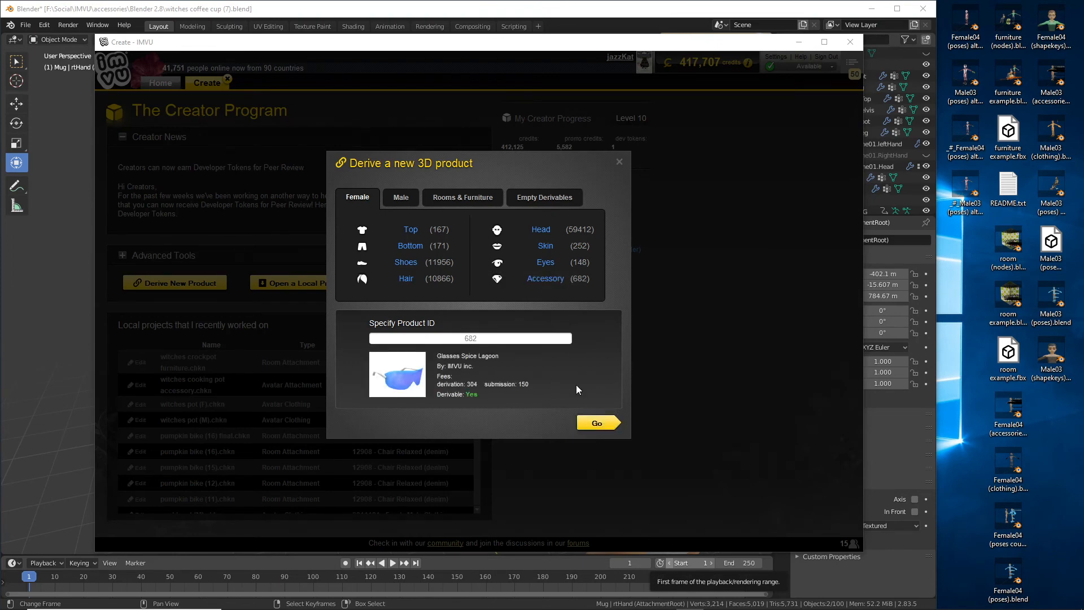
pyautogui.click(593, 423)
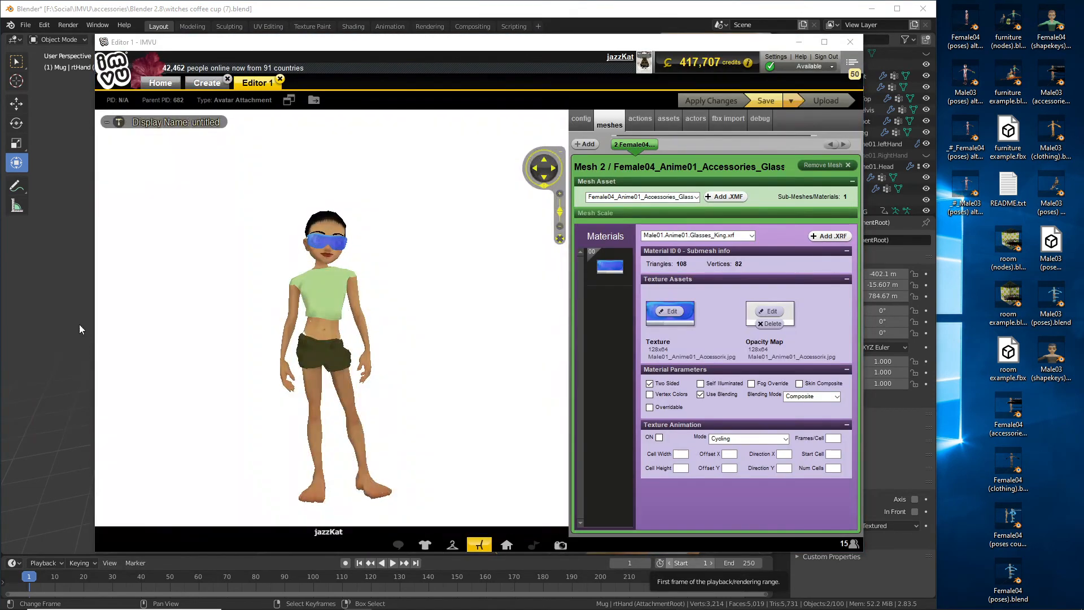
# Step: Load witches coffee cup (7).fbx from the accessories Blender 2.8 folder for FBX import into the new product
pyautogui.moveTo(305, 318)
pyautogui.mouseDown()
pyautogui.moveTo(411, 324)
pyautogui.moveTo(299, 315)
pyautogui.mouseUp()
pyautogui.scroll(3, 299, 315)
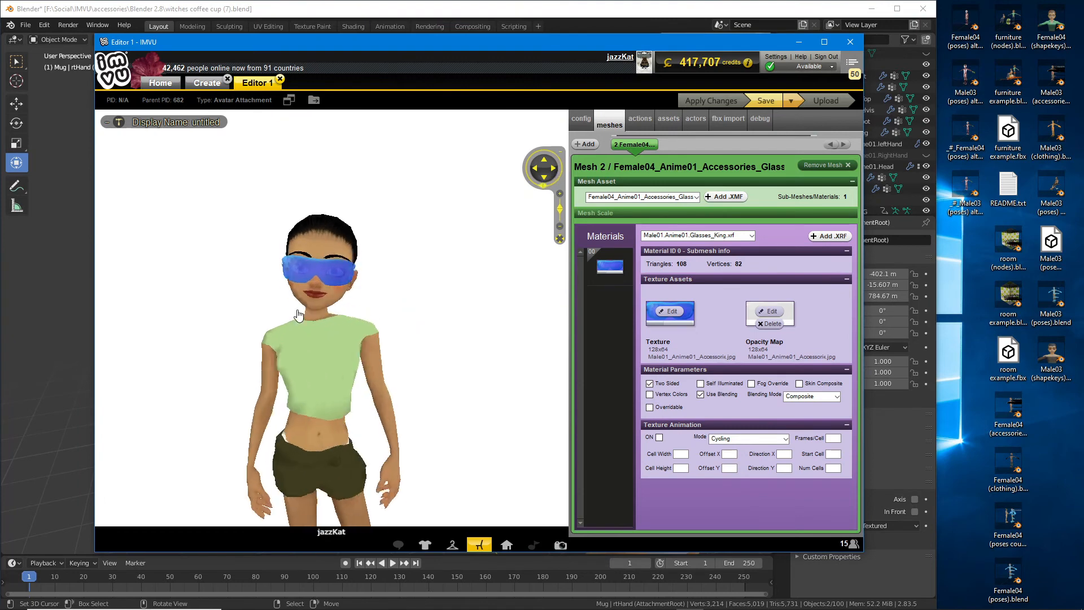
pyautogui.scroll(2, 299, 315)
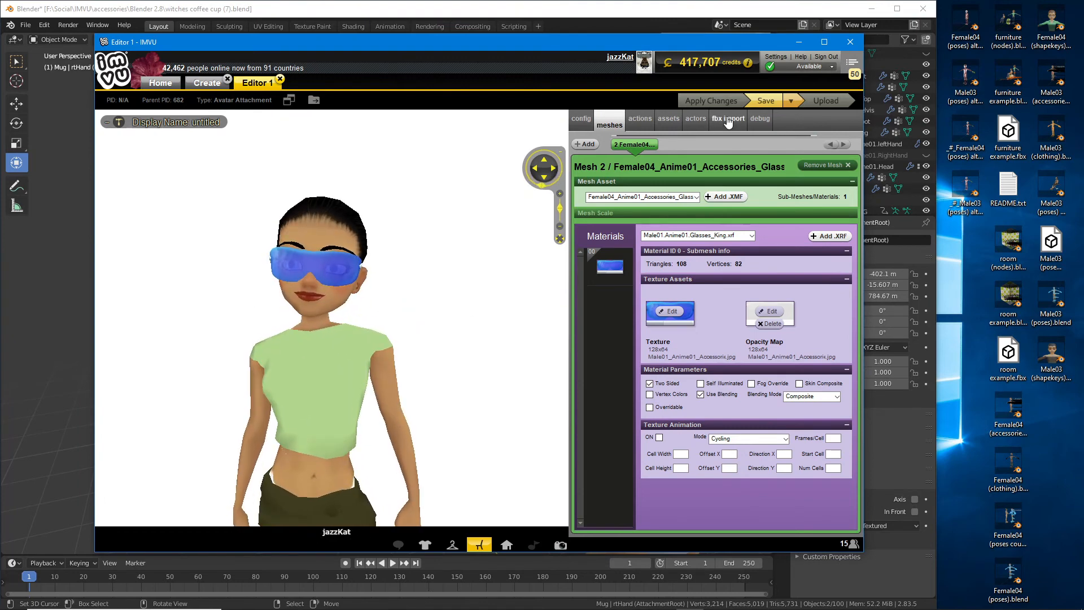
pyautogui.click(728, 122)
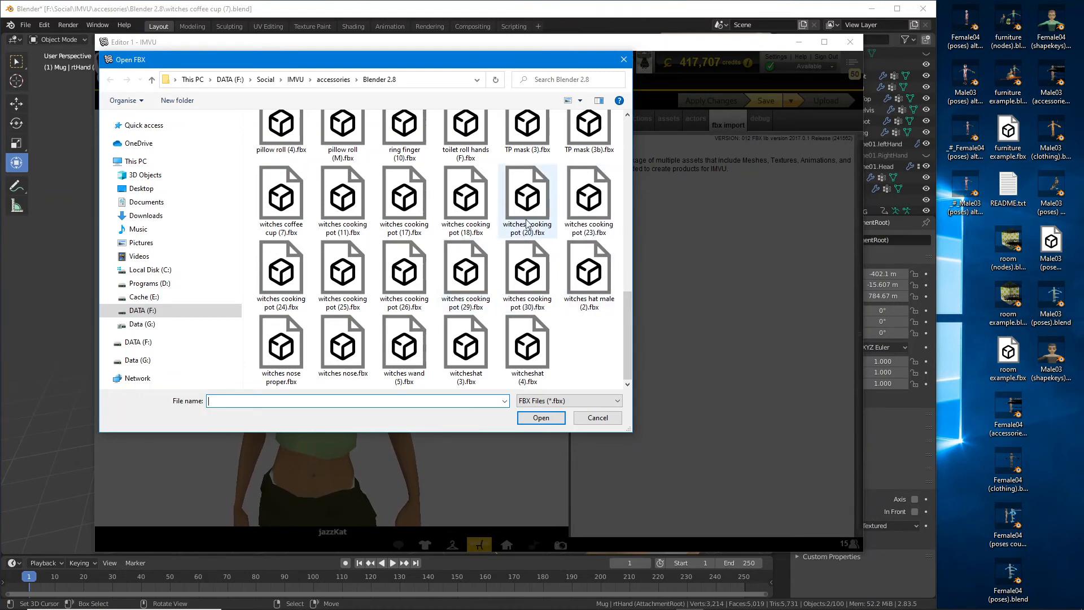
pyautogui.click(292, 211)
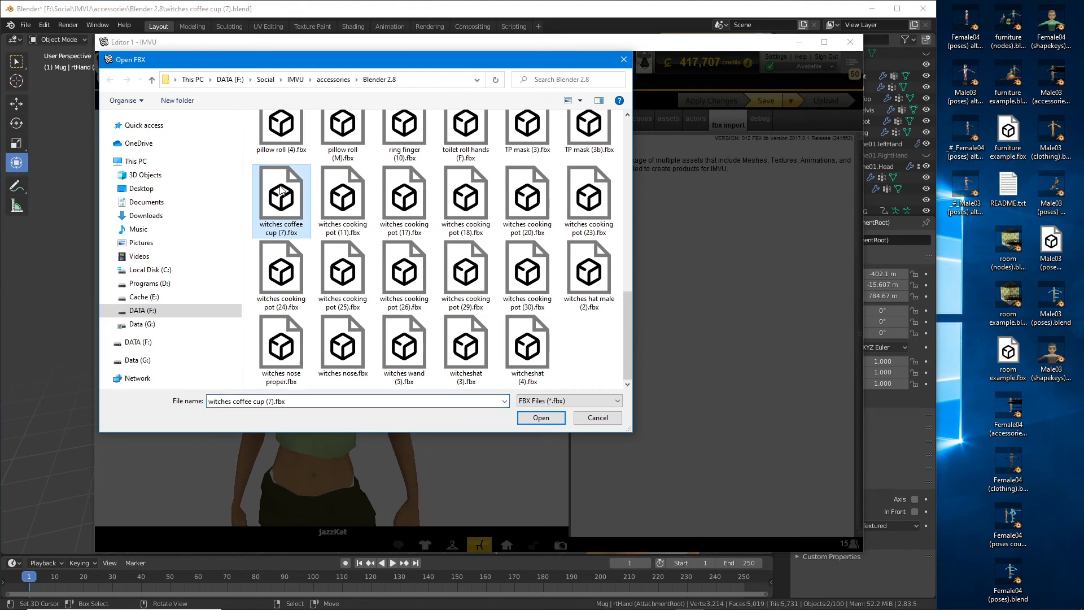
pyautogui.click(541, 418)
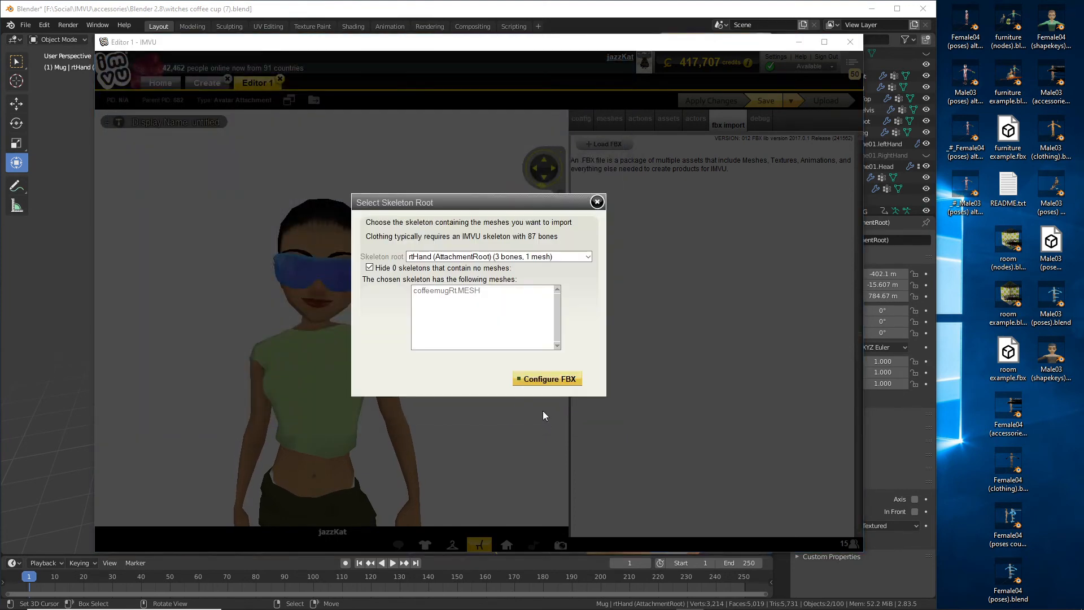
# Step: Set the skeleton root to AttachmentRoot (2 bones, 1 mesh) and configure the FBX
pyautogui.click(444, 257)
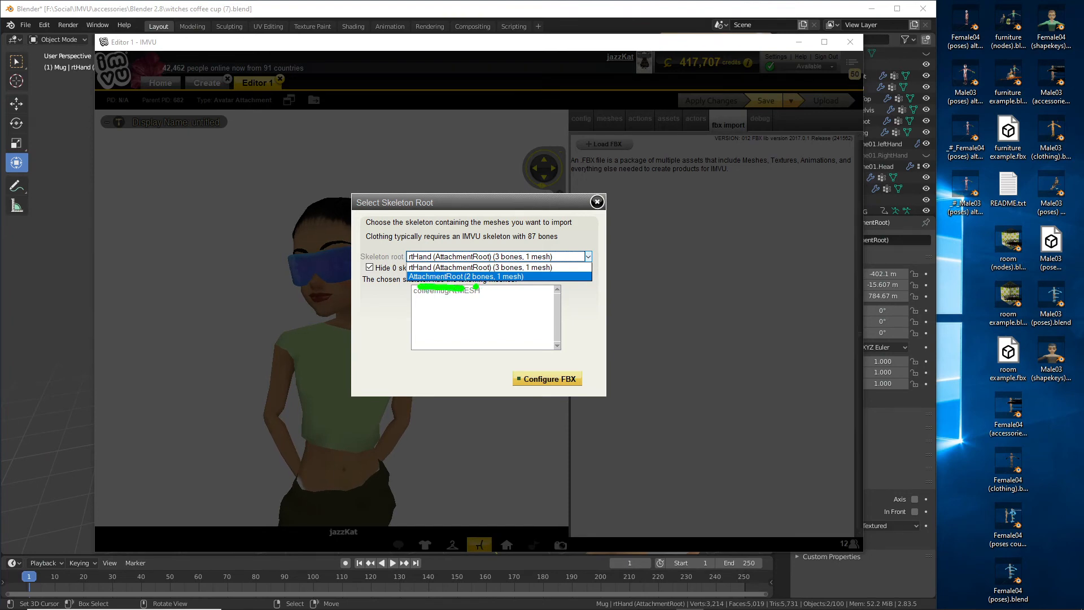
pyautogui.press('Escape')
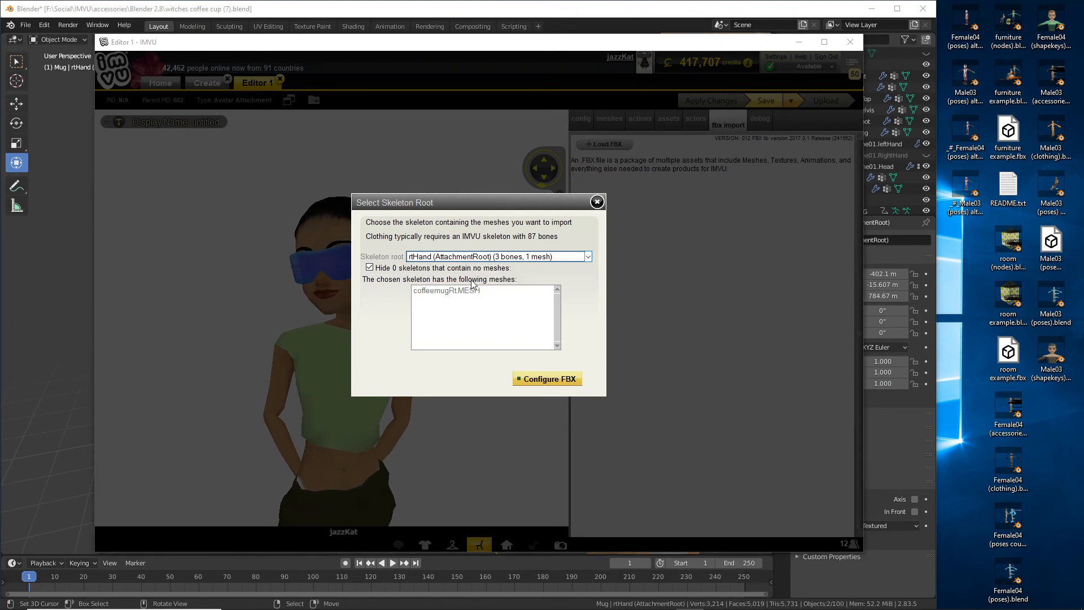
pyautogui.click(440, 259)
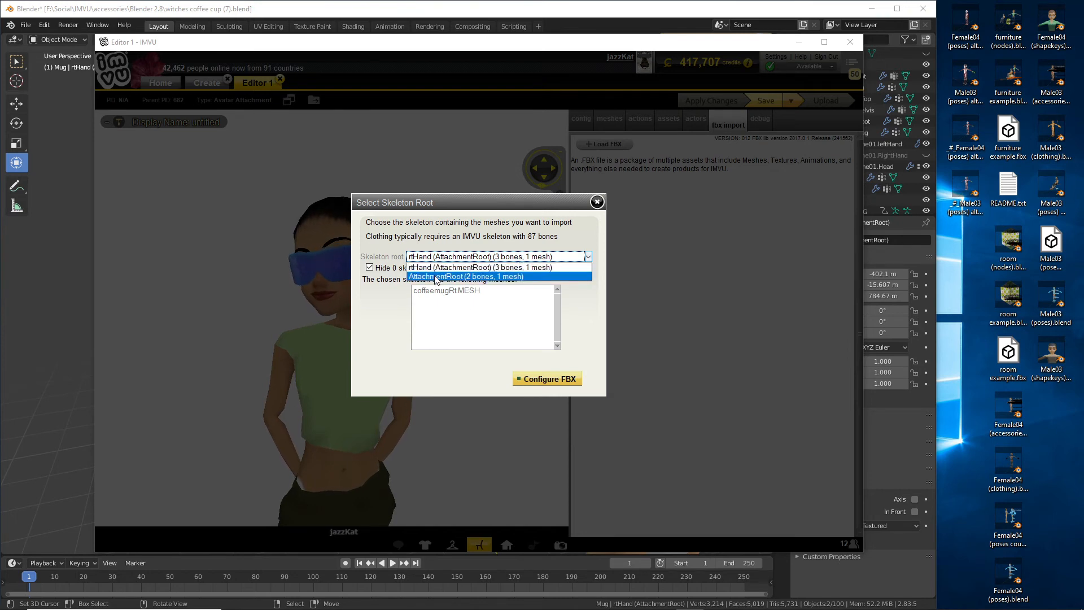
pyautogui.click(437, 277)
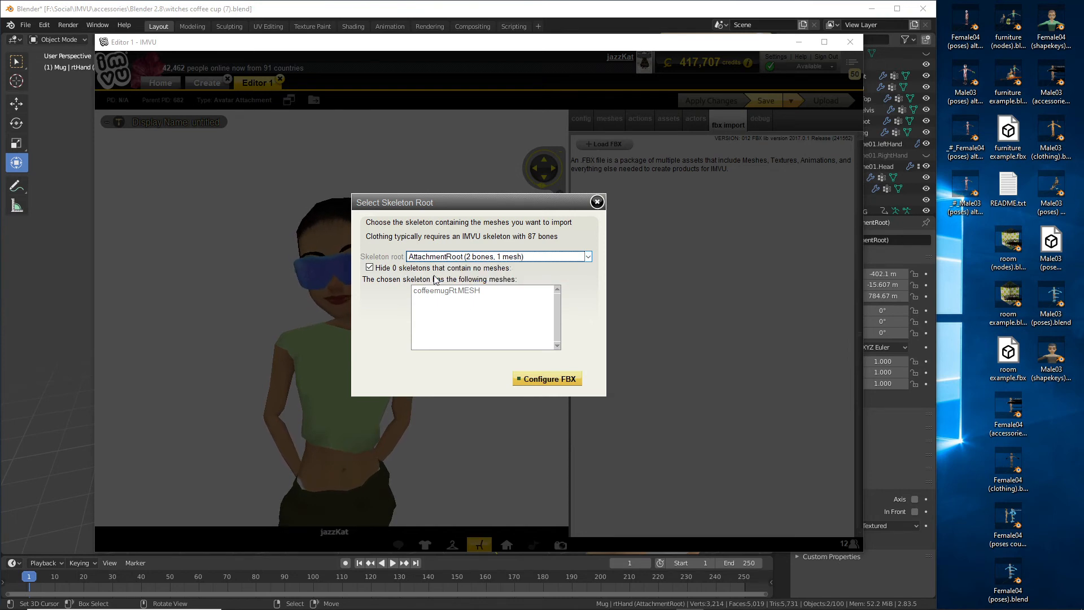
pyautogui.click(548, 378)
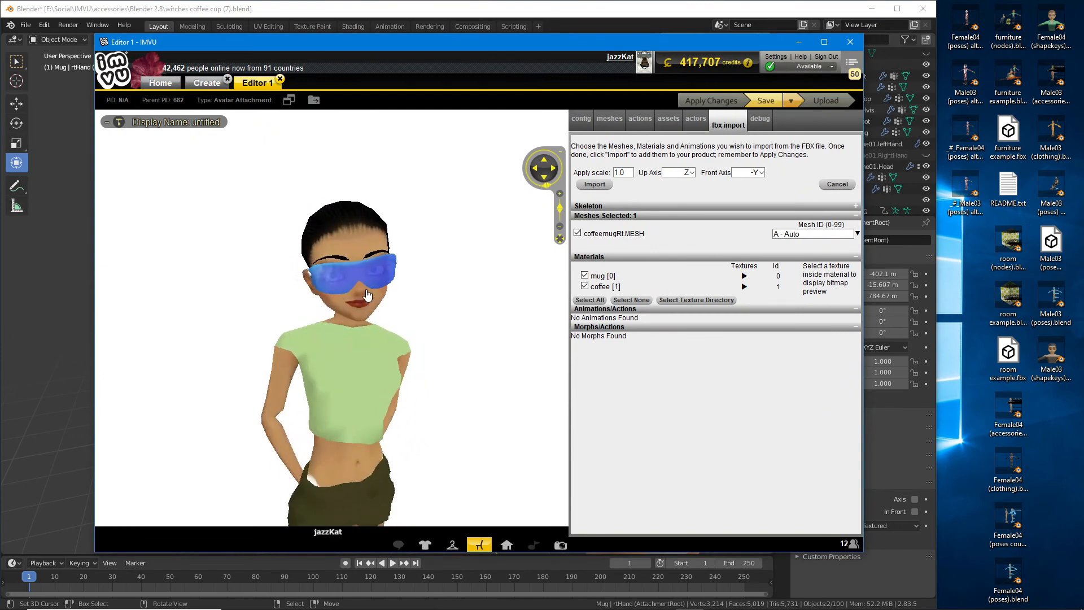
# Step: Set the mesh ID of coffeemugRt.MESH to 2 and the import scale to 0.01, and start the import
pyautogui.scroll(3, 350, 285)
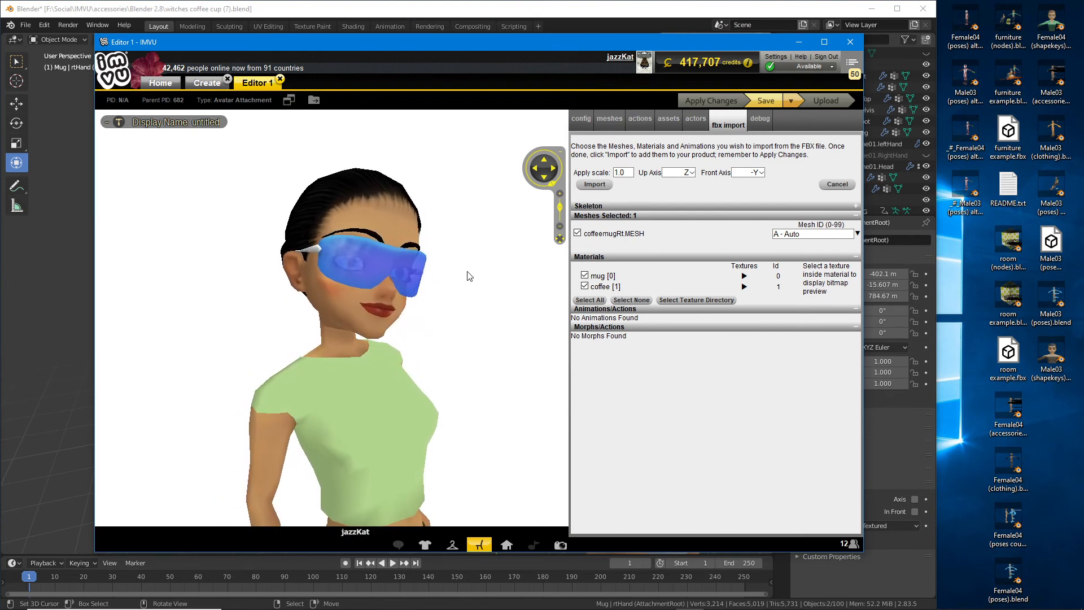
pyautogui.click(790, 233)
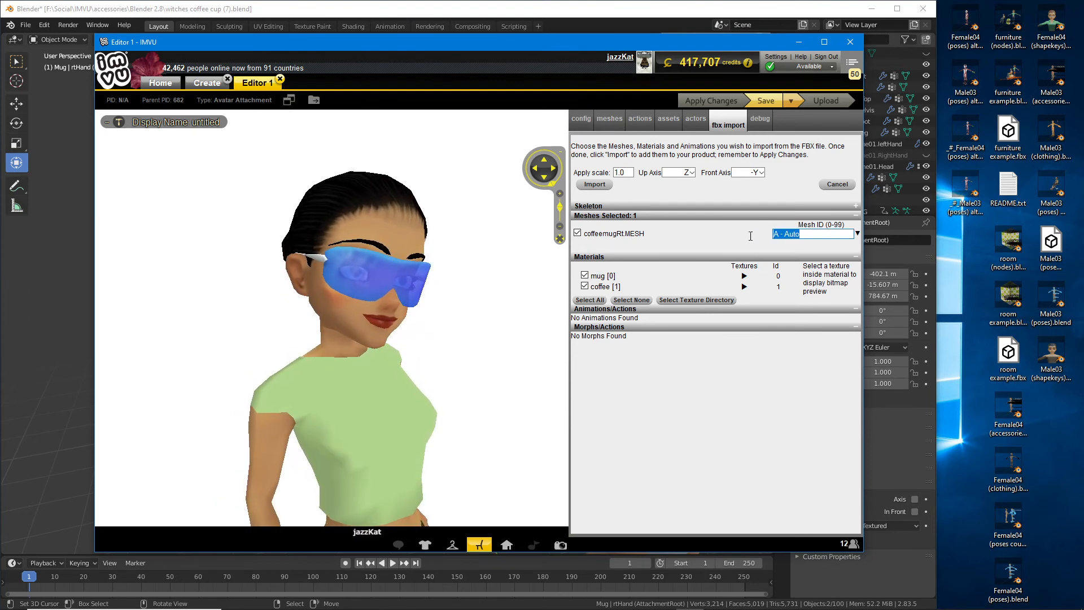
pyautogui.write('2')
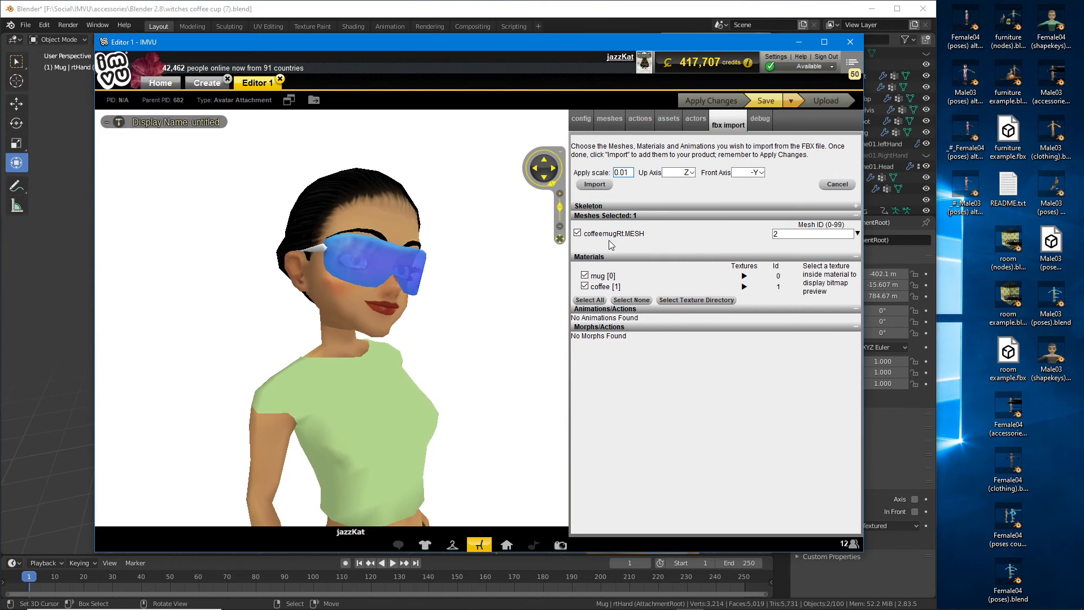
pyautogui.moveTo(596, 239); pyautogui.dragTo(650, 238)
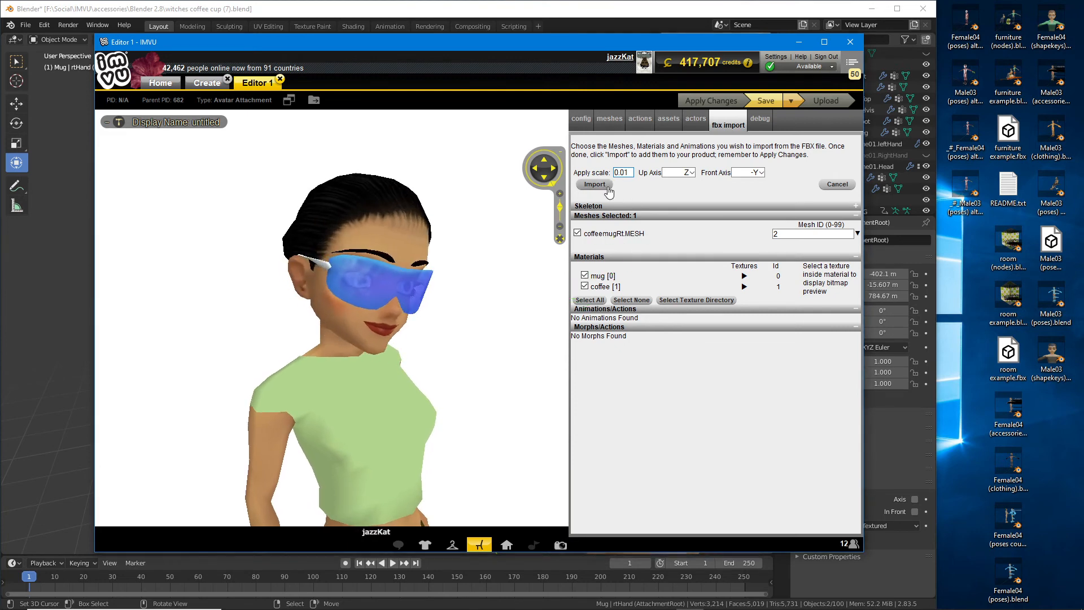
pyautogui.click(594, 184)
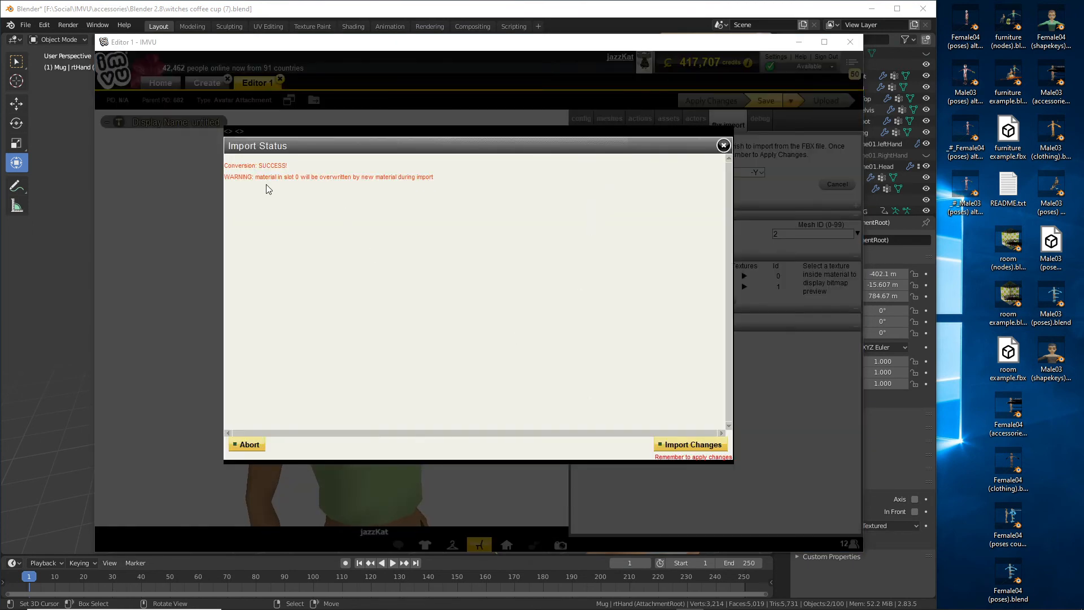
# Step: Import the converted FBX changes, then set the accessory's attachment node to rtHand and apply it
pyautogui.click(696, 444)
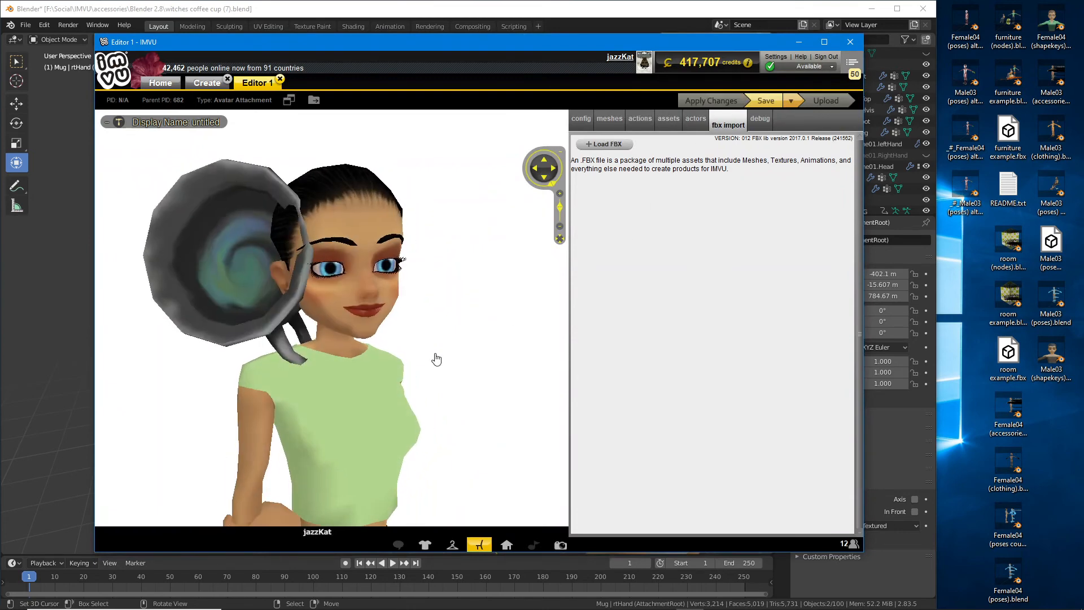
pyautogui.moveTo(493, 355); pyautogui.dragTo(431, 354)
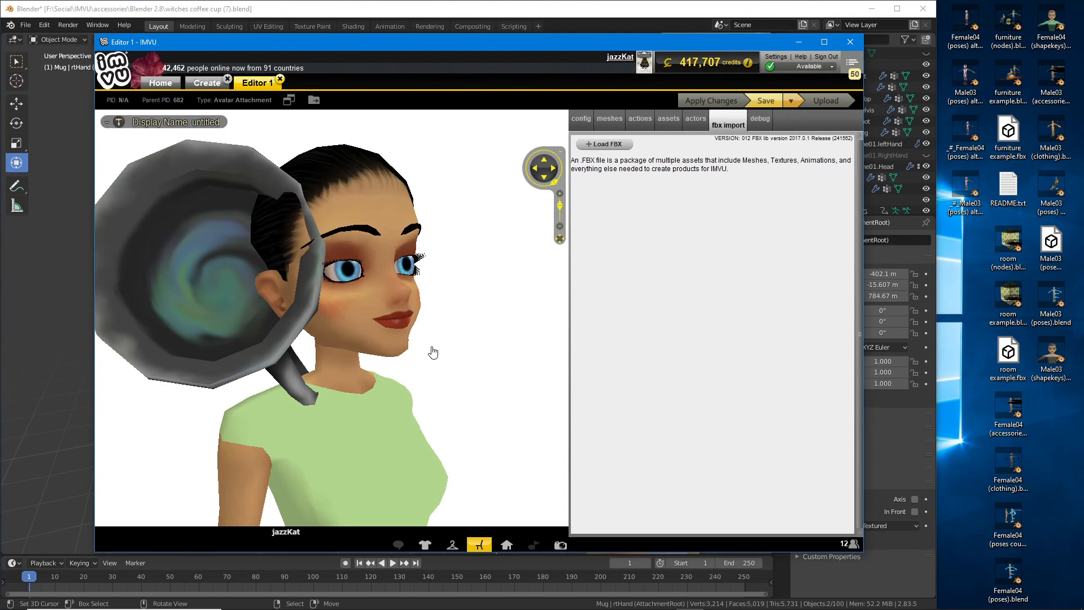
pyautogui.click(581, 117)
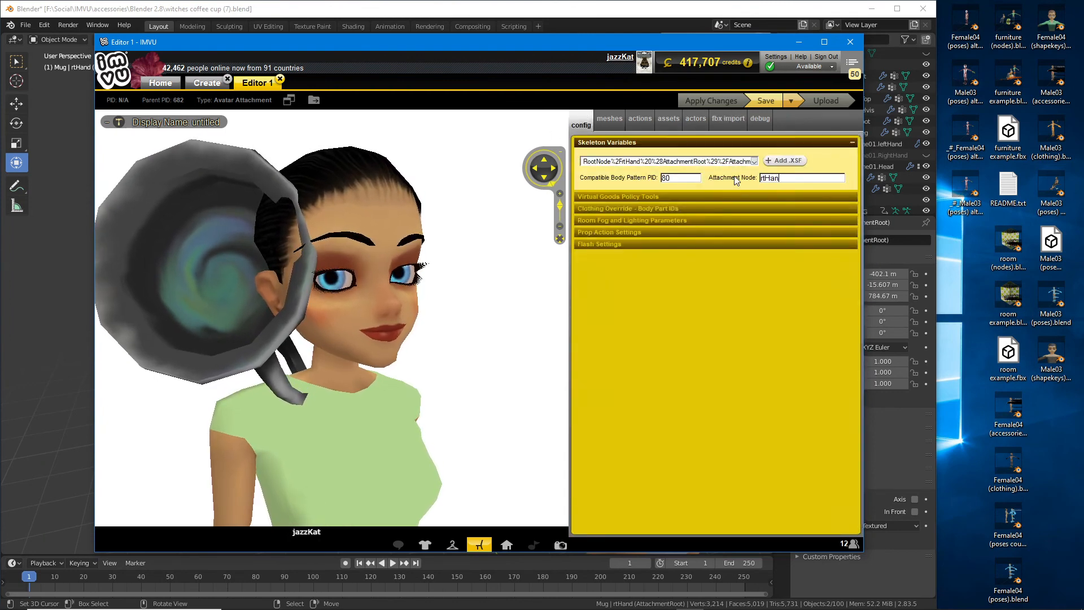
pyautogui.write('d')
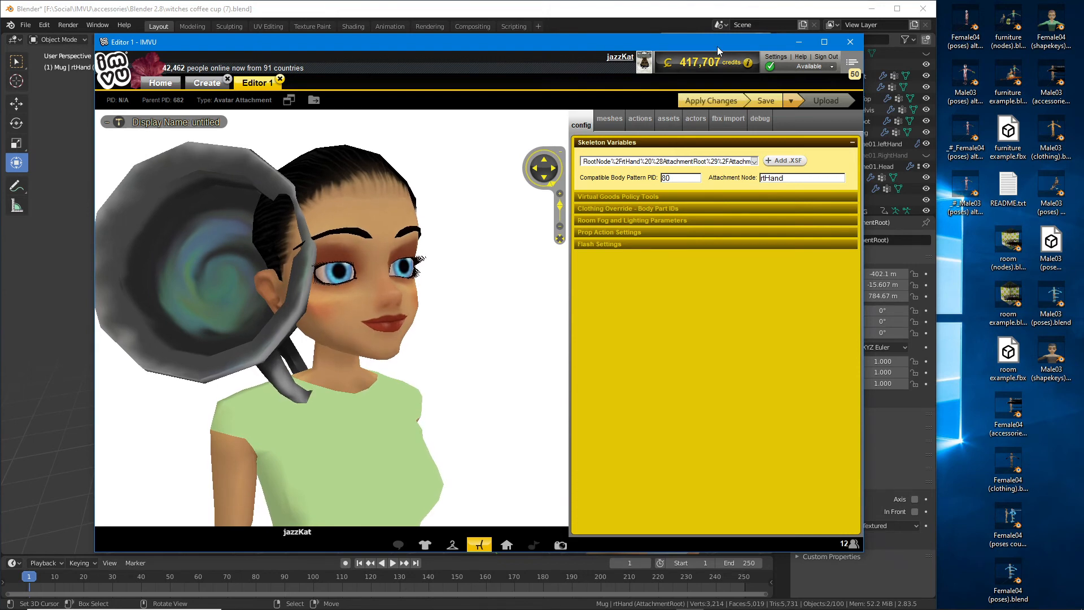
pyautogui.click(722, 101)
pyautogui.moveTo(445, 414); pyautogui.dragTo(484, 346)
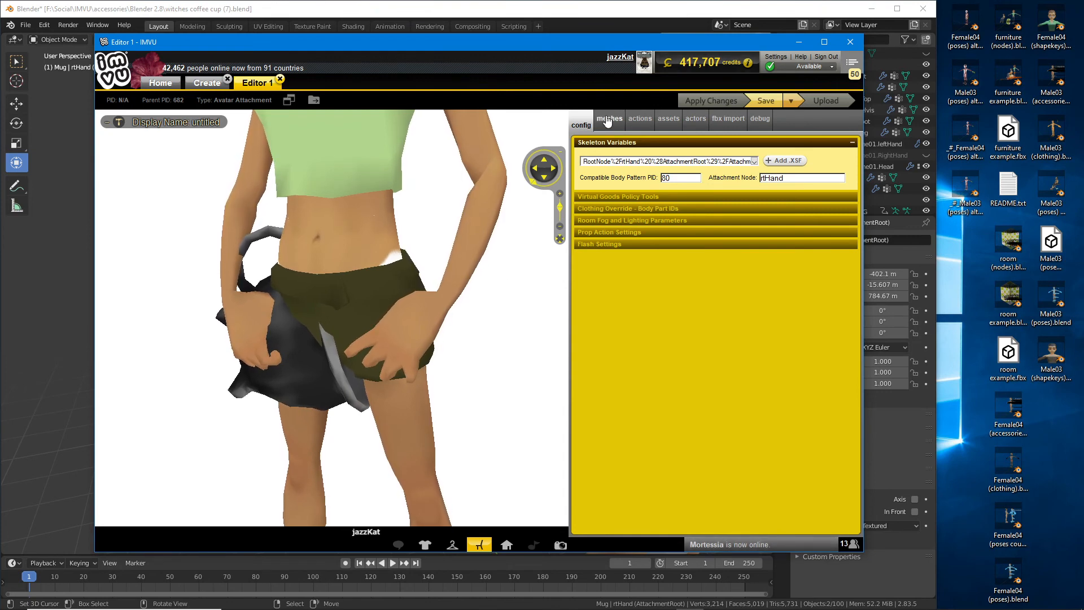
# Step: Review the imported coffeemugRt.MESH, its mug and coffee materials, the actions and the product's asset list
pyautogui.click(607, 121)
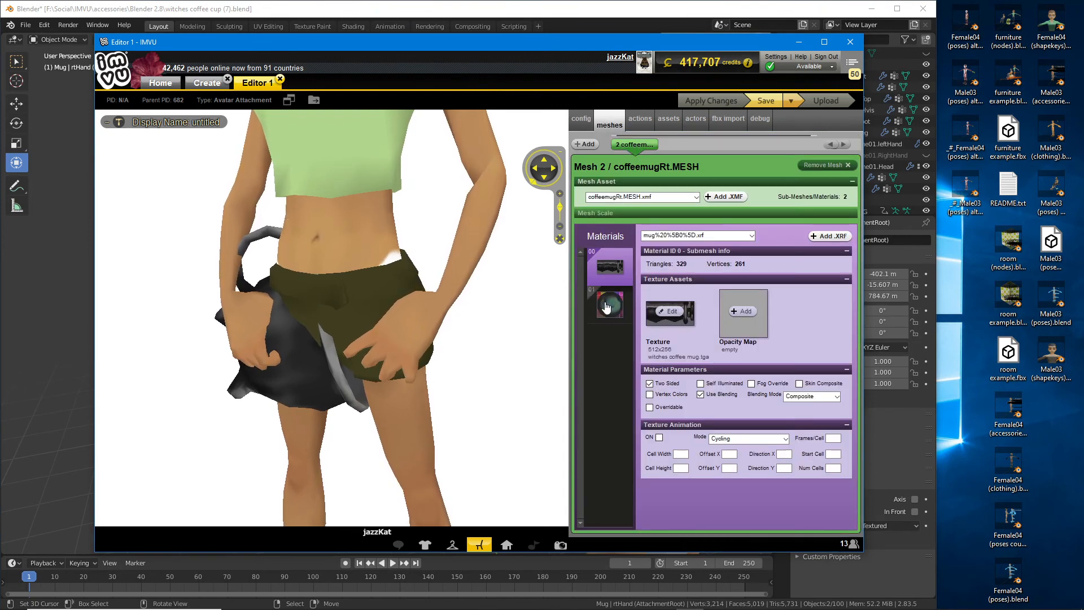
pyautogui.click(607, 306)
pyautogui.click(610, 267)
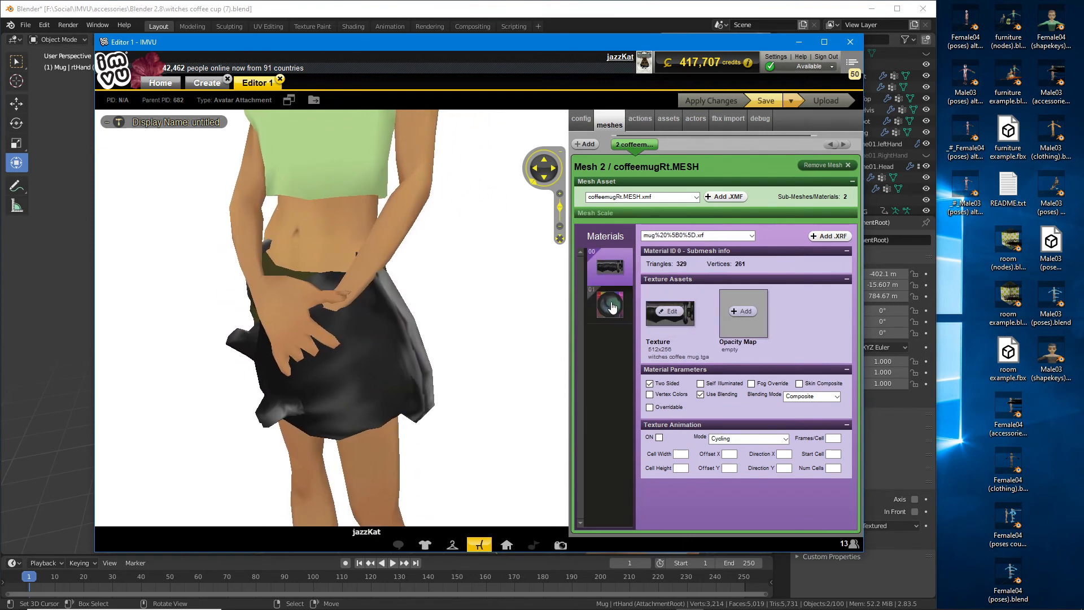
pyautogui.click(611, 307)
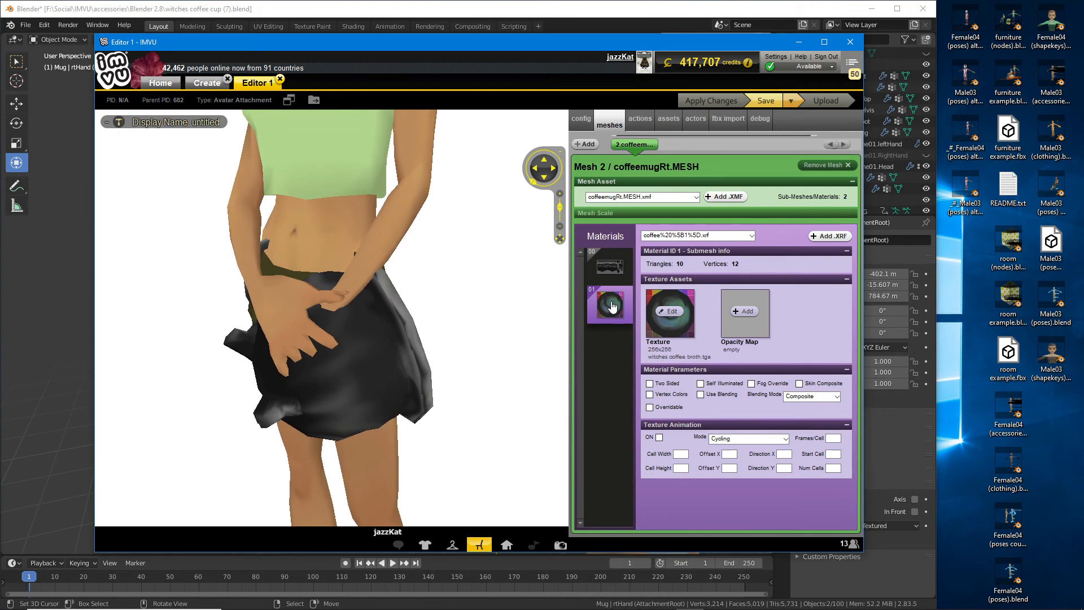
pyautogui.click(610, 267)
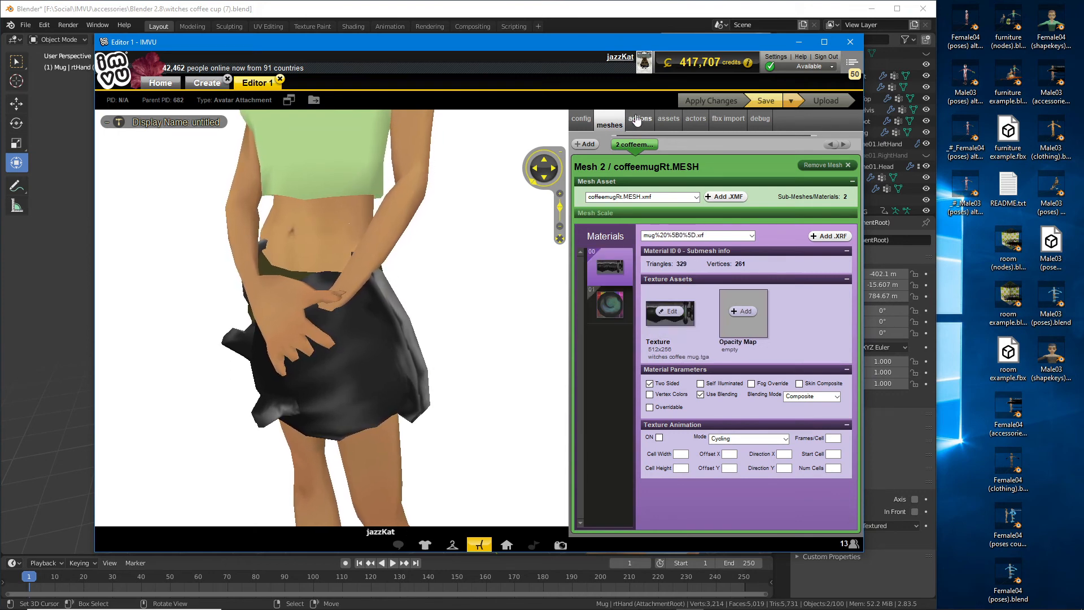
pyautogui.click(637, 120)
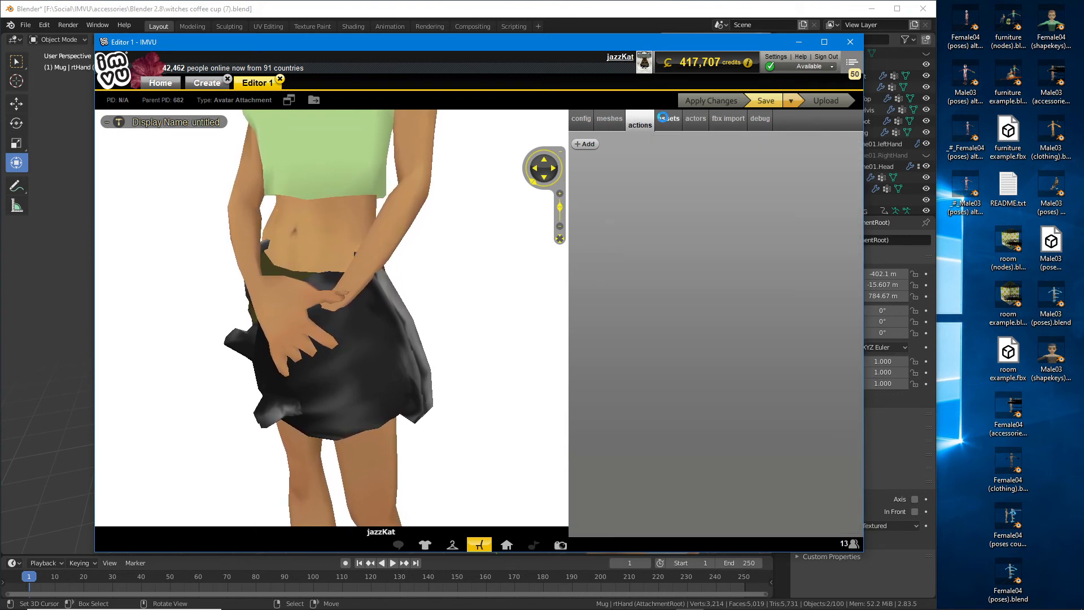
pyautogui.click(664, 120)
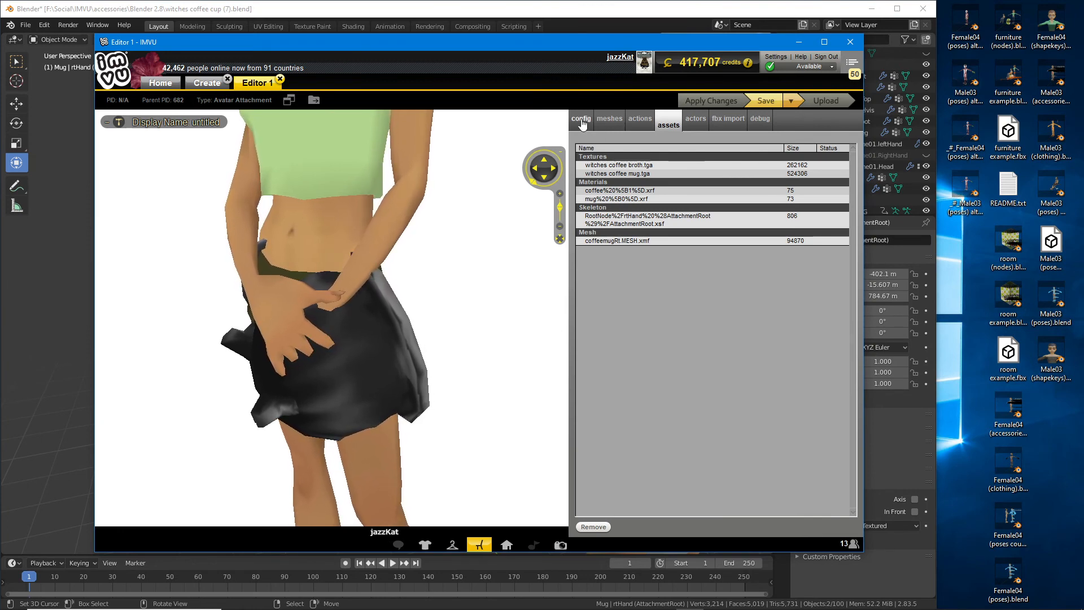
pyautogui.click(582, 121)
pyautogui.click(610, 121)
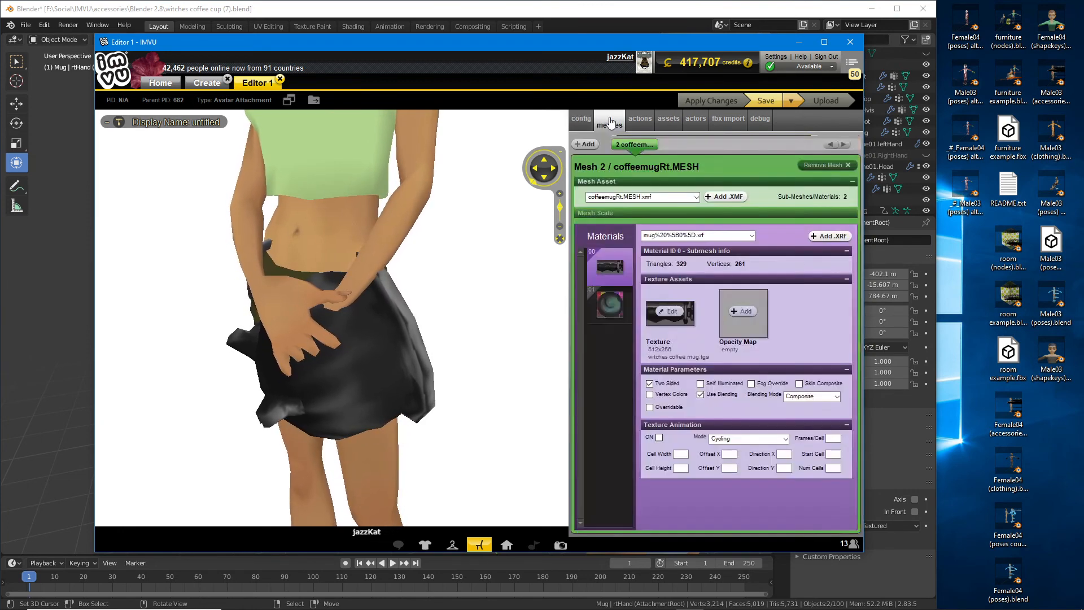
# Step: Set the compatible body pattern PID to 80,191 and apply the changes
pyautogui.click(582, 121)
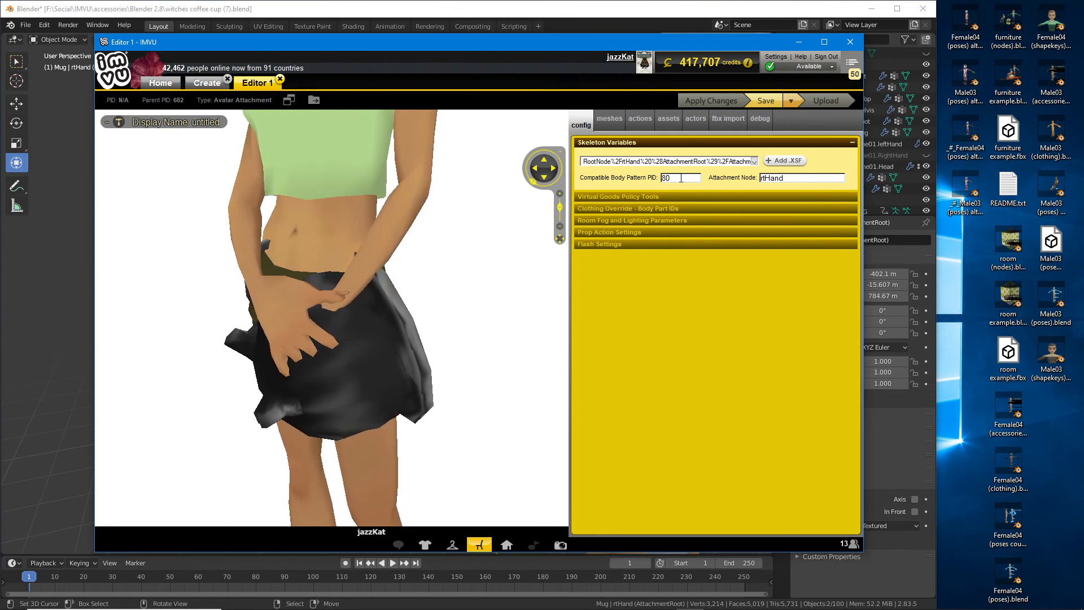
pyautogui.write(',')
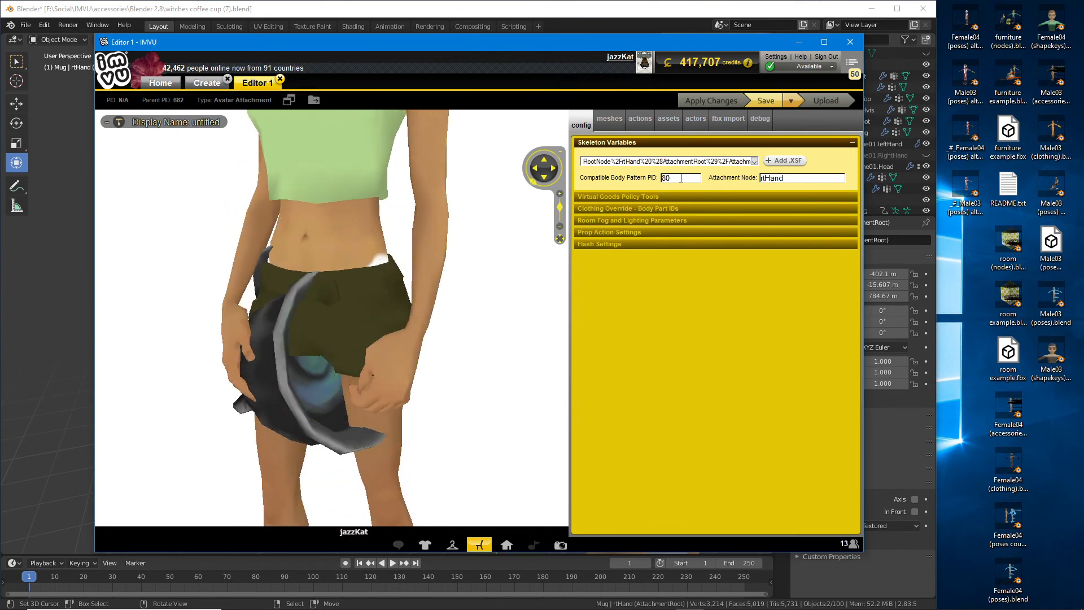
pyautogui.write('191')
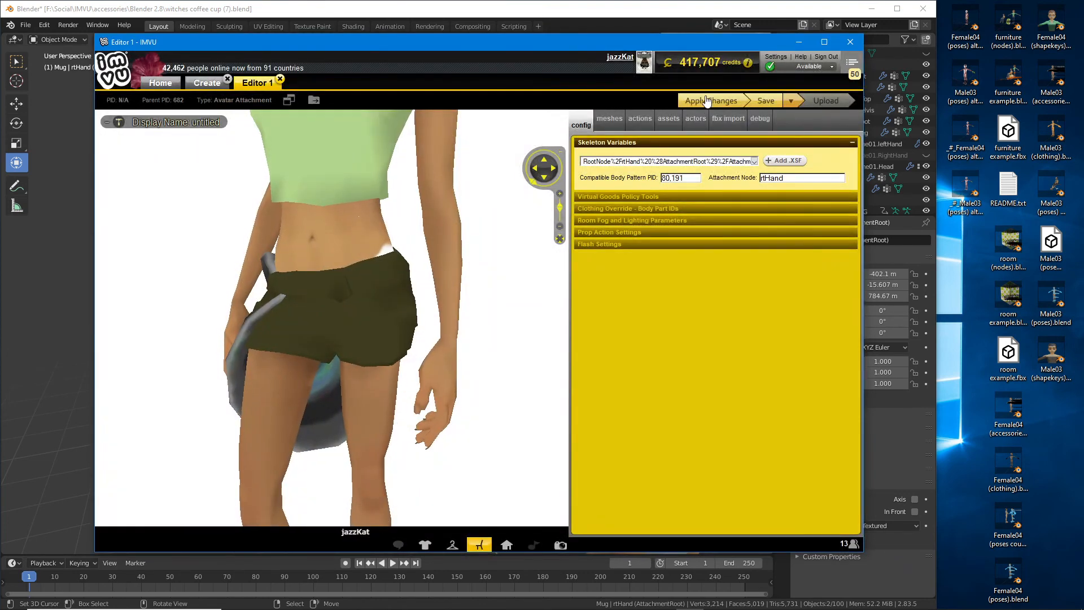
pyautogui.click(709, 101)
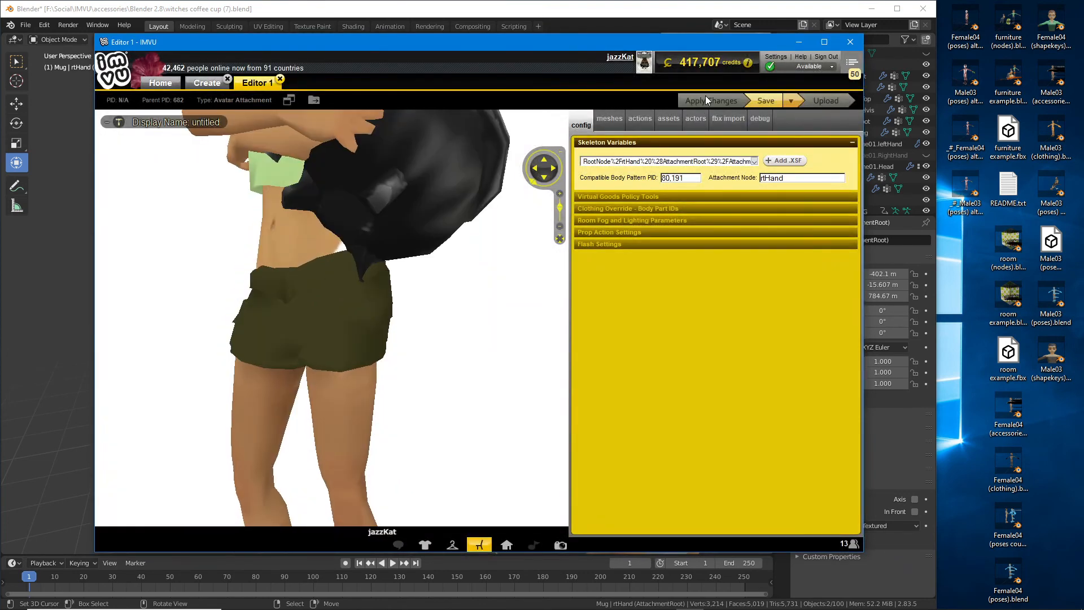
# Step: Examine the mug on the avatar's right hand from several angles and distances while the avatar moves
pyautogui.moveTo(416, 288); pyautogui.dragTo(469, 301)
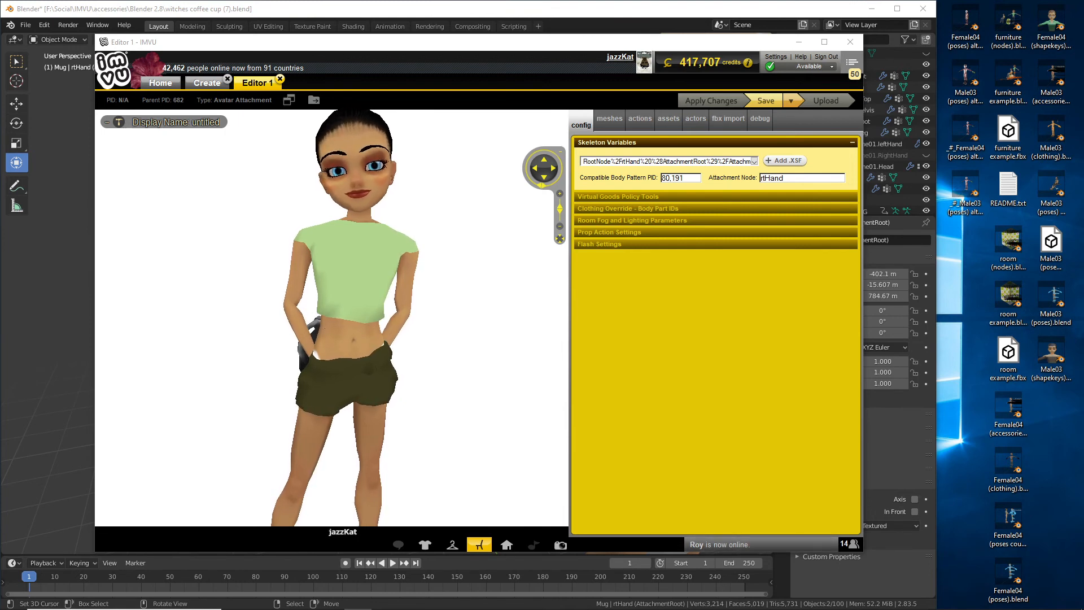
pyautogui.moveTo(400, 379)
pyautogui.mouseDown()
pyautogui.moveTo(316, 372)
pyautogui.moveTo(417, 374)
pyautogui.mouseUp()
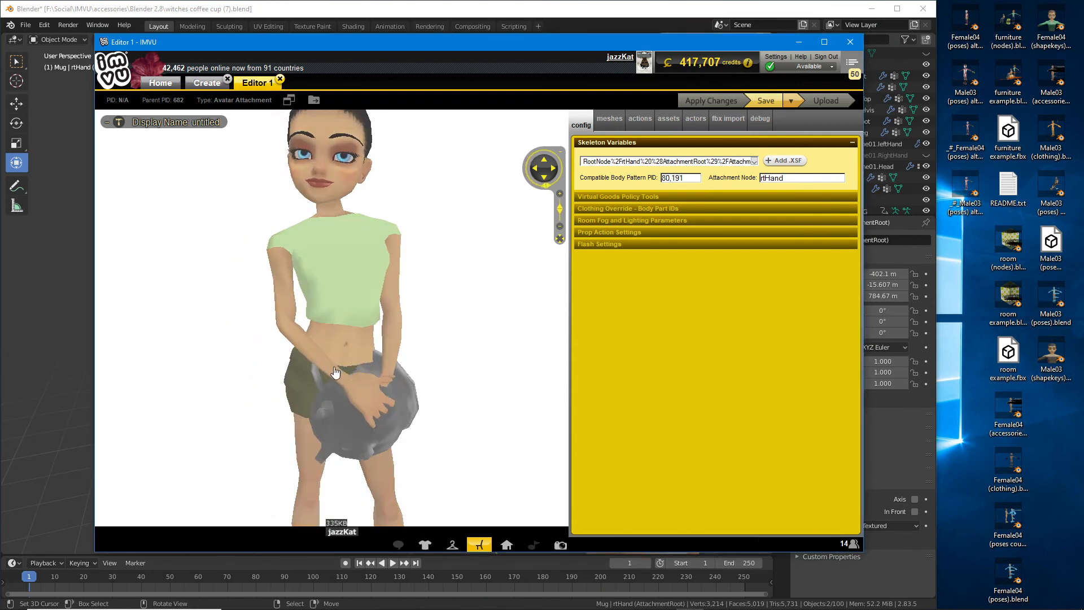
pyautogui.moveTo(344, 369); pyautogui.dragTo(388, 366)
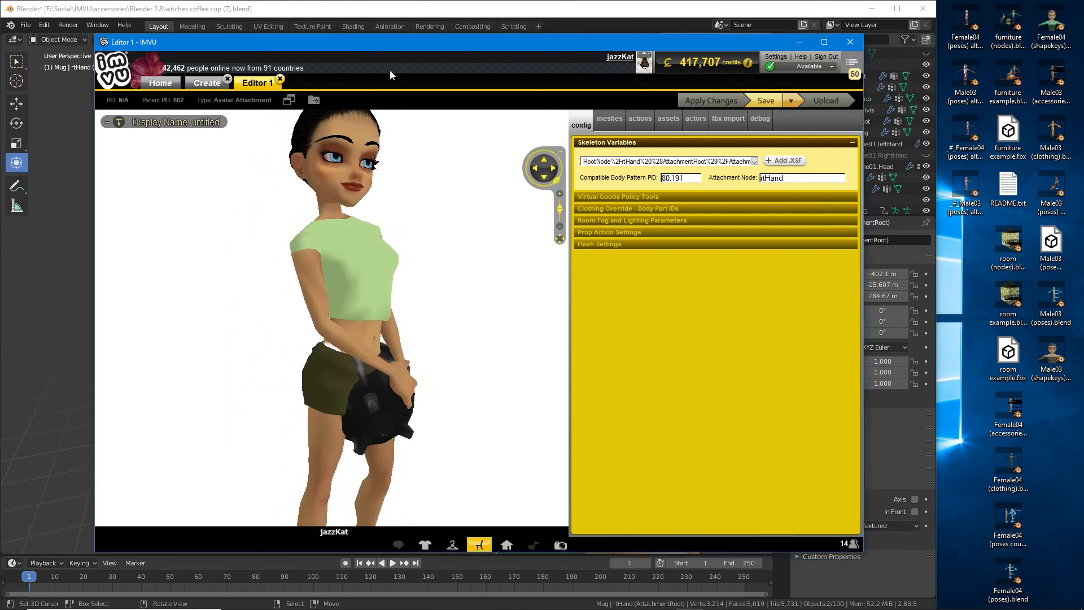
pyautogui.moveTo(424, 45); pyautogui.dragTo(507, 50)
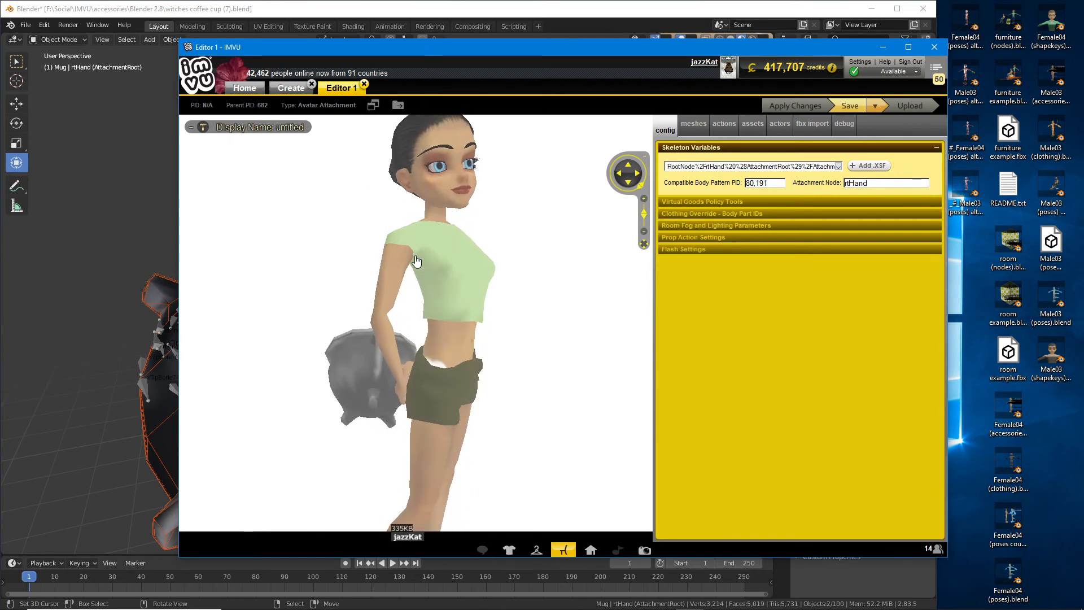
pyautogui.moveTo(525, 303)
pyautogui.mouseDown()
pyautogui.moveTo(293, 299)
pyautogui.moveTo(568, 302)
pyautogui.mouseUp()
pyautogui.scroll(-3, 278, 302)
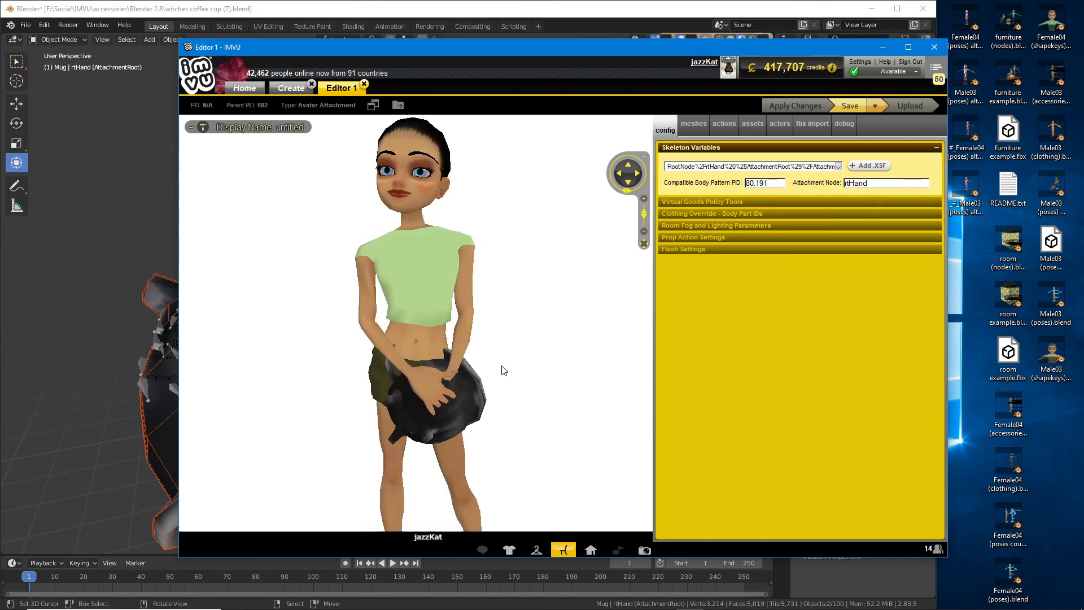
pyautogui.moveTo(542, 364); pyautogui.dragTo(442, 363)
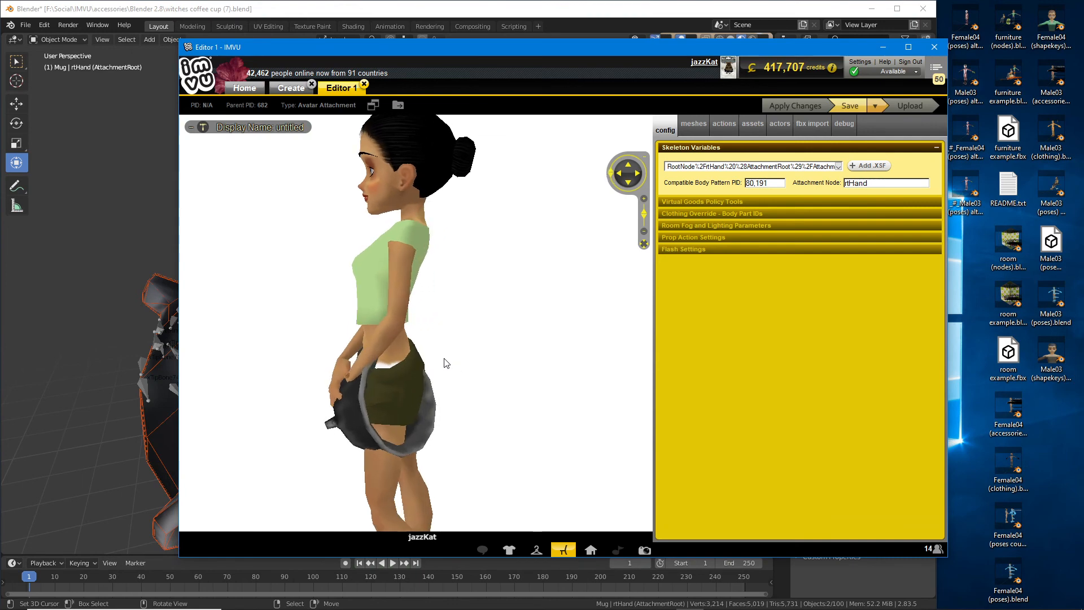
pyautogui.scroll(3, 457, 358)
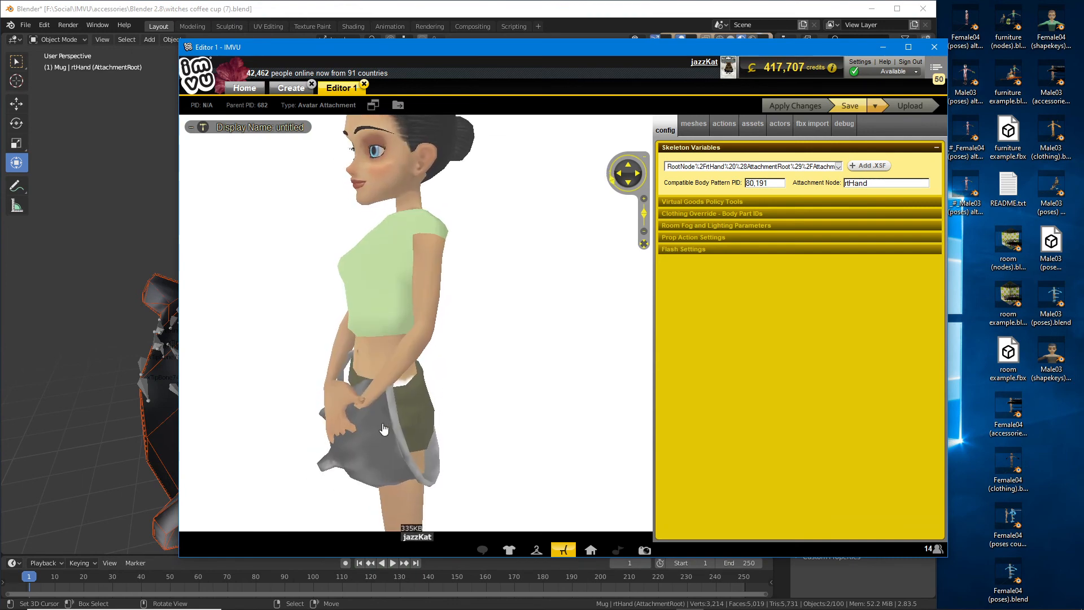
pyautogui.scroll(-3, 534, 290)
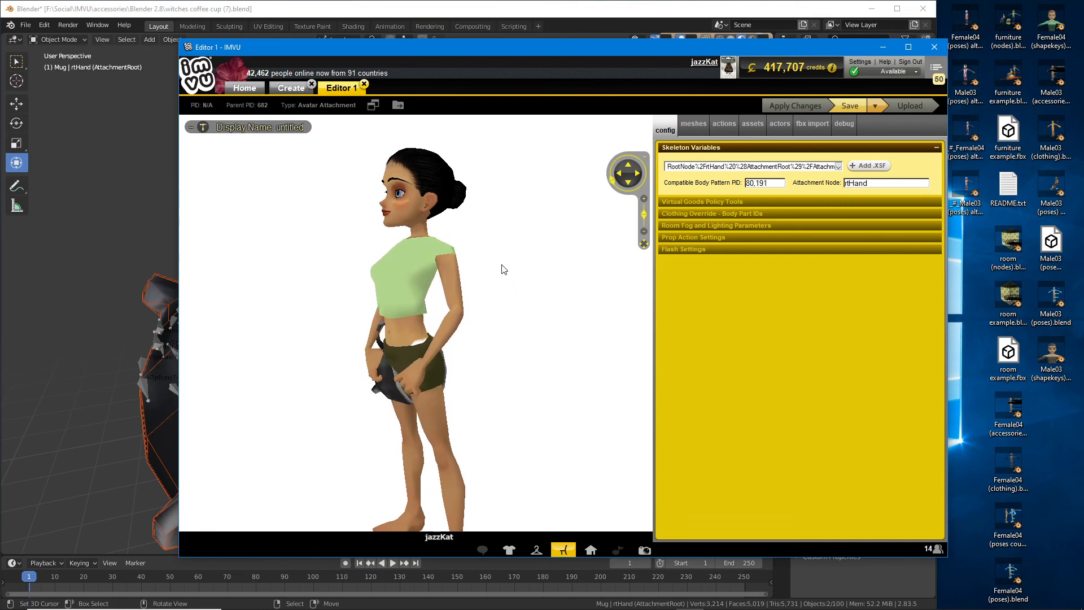
pyautogui.moveTo(503, 302); pyautogui.dragTo(512, 261)
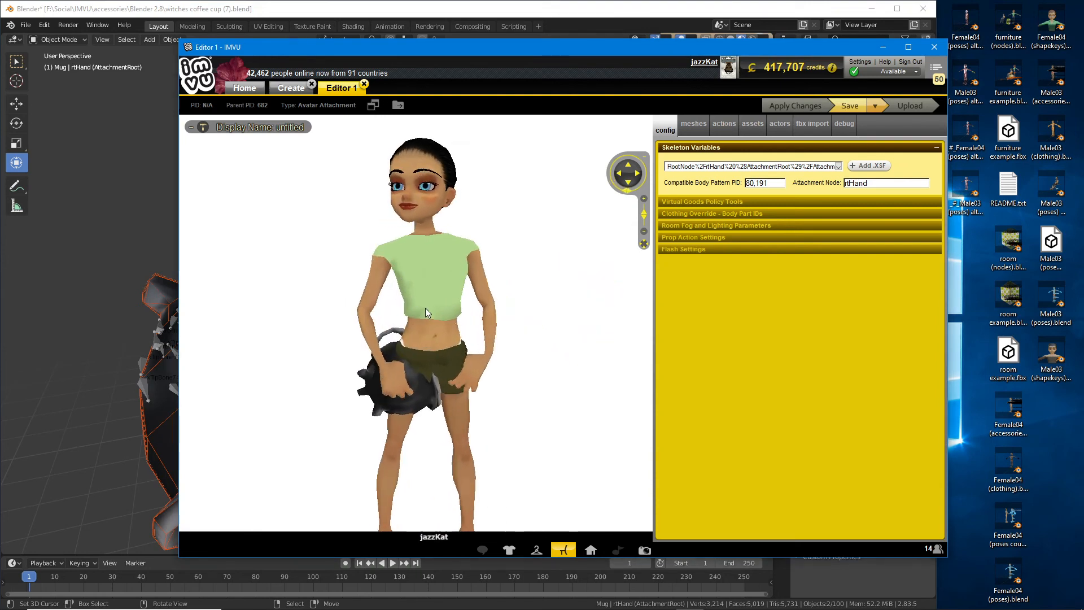
pyautogui.moveTo(535, 306)
pyautogui.mouseDown()
pyautogui.moveTo(599, 307)
pyautogui.moveTo(483, 322)
pyautogui.moveTo(432, 346)
pyautogui.mouseUp()
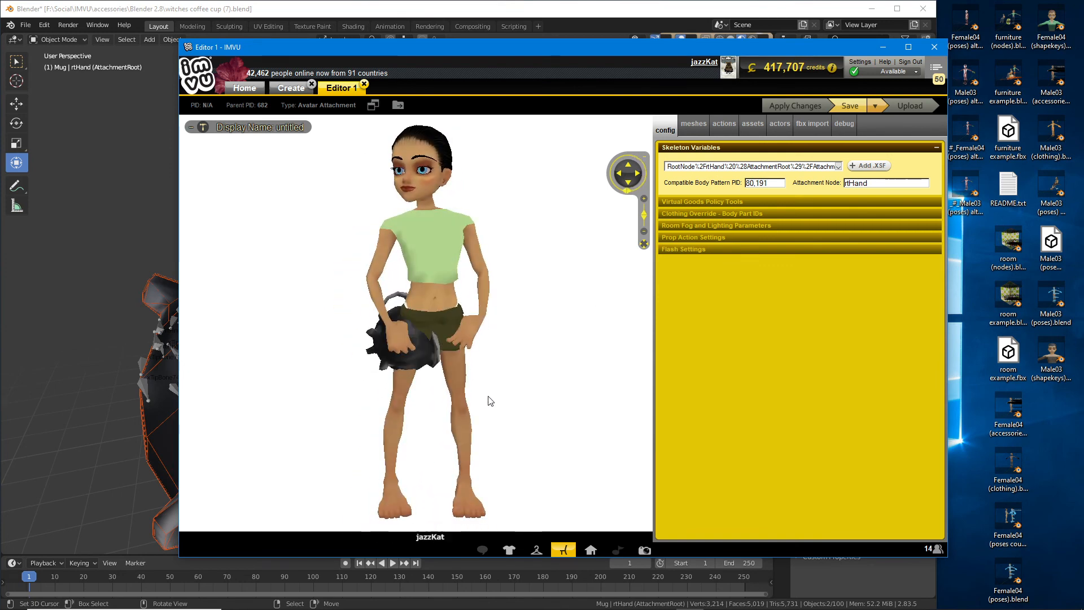
pyautogui.moveTo(508, 438); pyautogui.dragTo(469, 378)
# Step: Switch to Blender and examine the right-hand mug on the rigged avatar alongside the left-hand mug
pyautogui.click(305, 11)
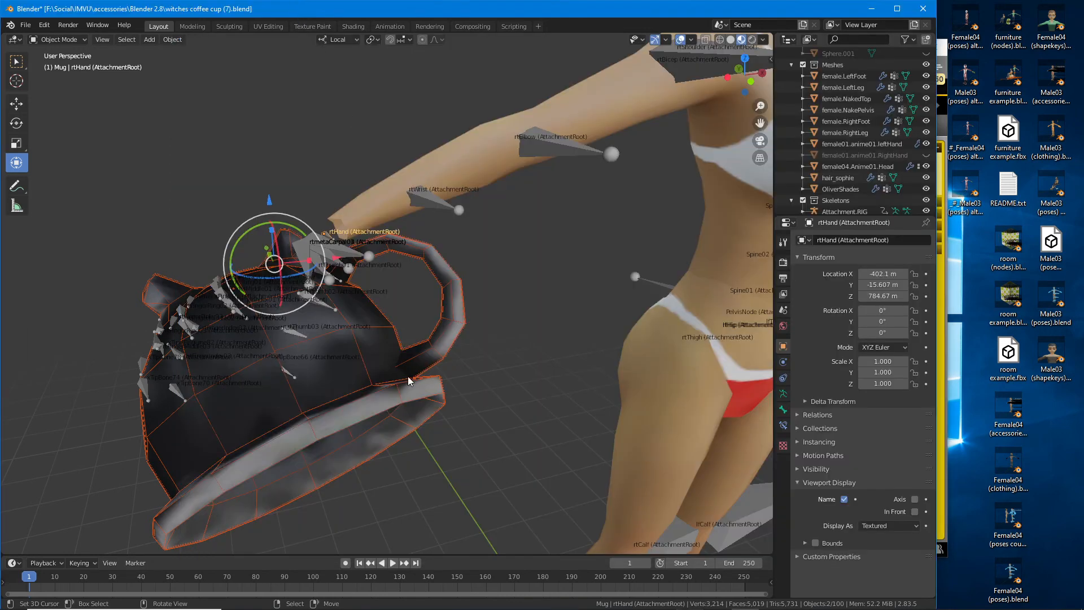
pyautogui.scroll(-5, 436, 377)
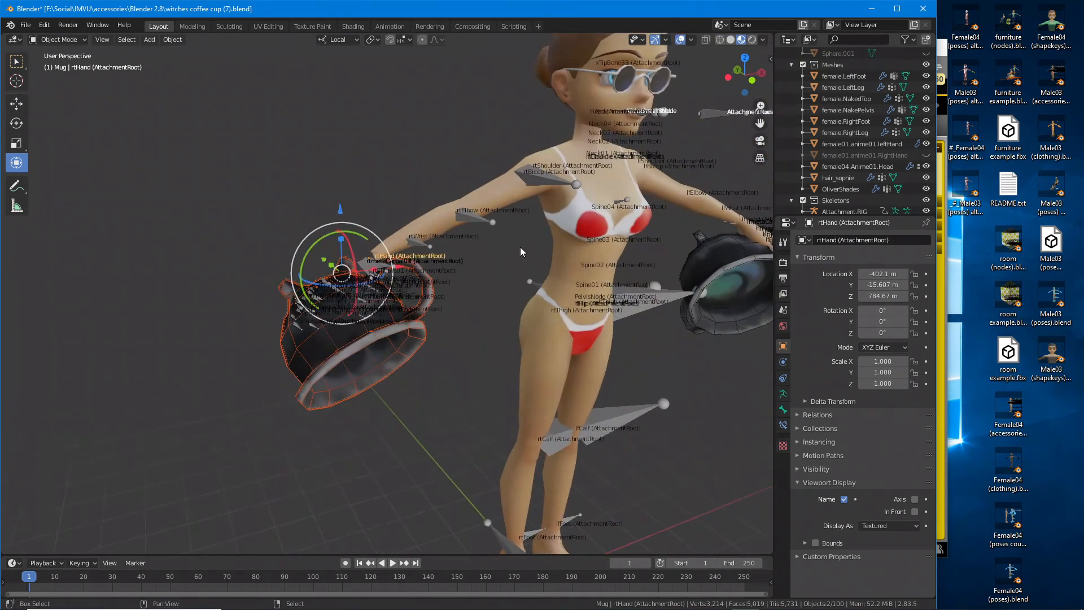
pyautogui.keyDown('shift'); pyautogui.moveTo(520, 249); pyautogui.dragTo(216, 296, button='middle'); pyautogui.keyUp('shift')
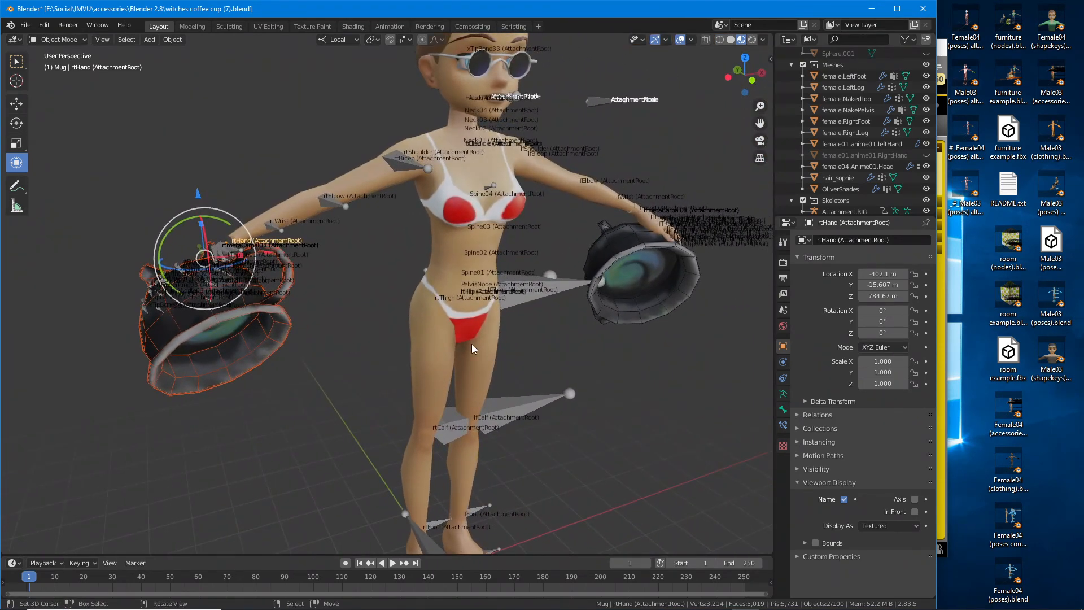
pyautogui.moveTo(364, 348); pyautogui.dragTo(405, 327, button='middle')
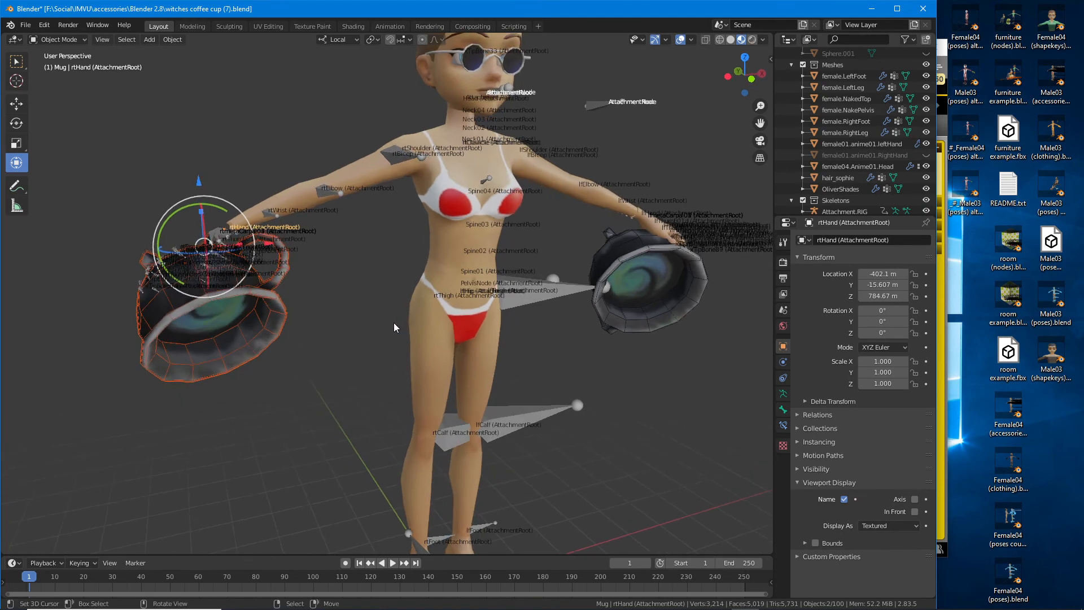
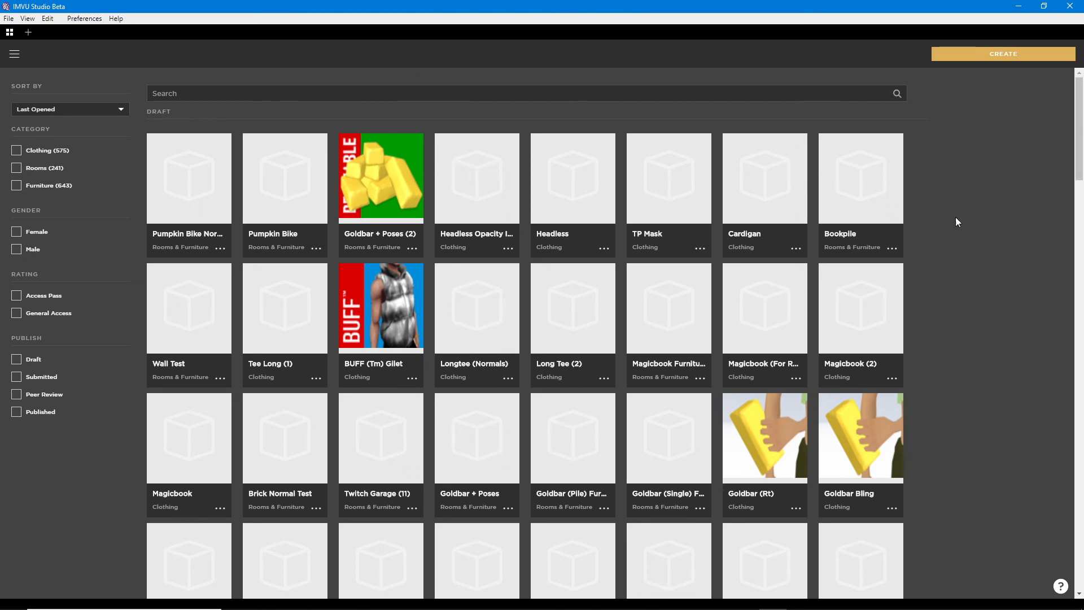
# Step: Switch to IMVU Studio and derive a new product from the Glasses Spice base in the women's Accessories category
pyautogui.click(1004, 54)
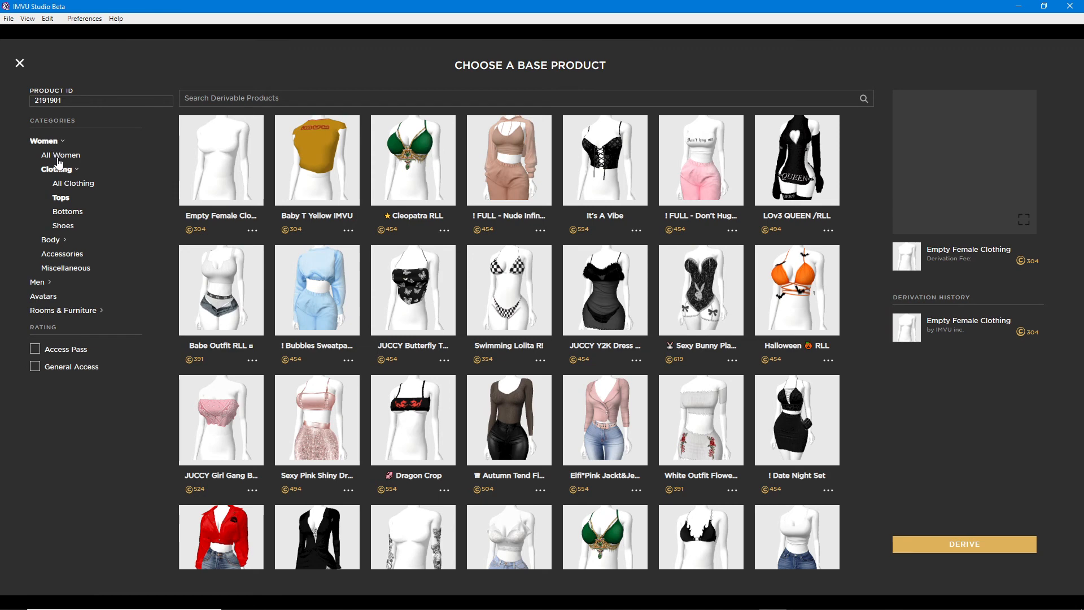
pyautogui.click(65, 256)
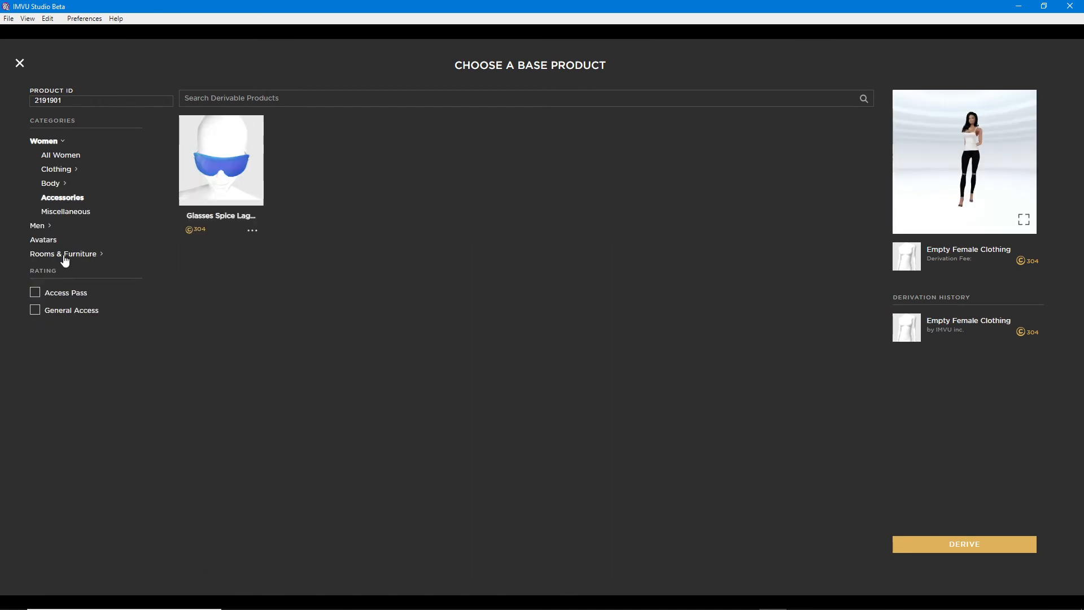
pyautogui.click(224, 157)
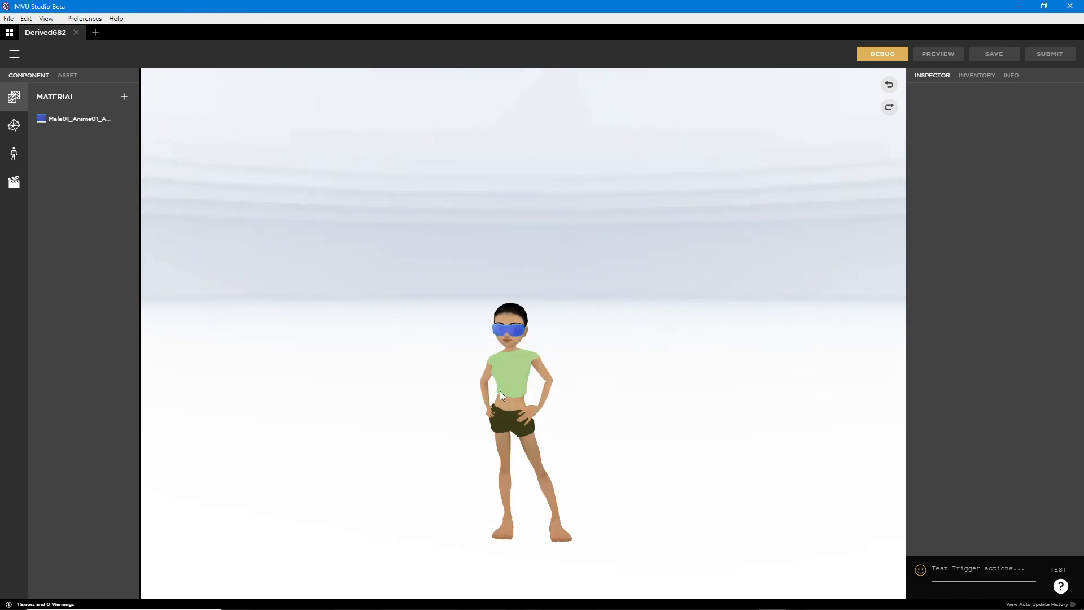
pyautogui.scroll(5, 544, 370)
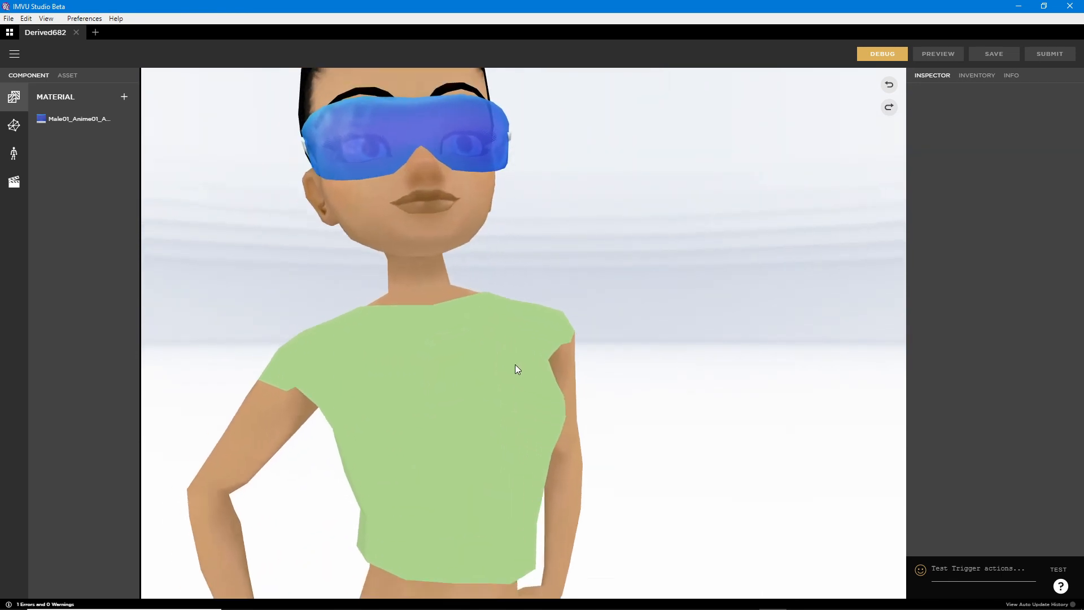
# Step: Import the file witches coffee cup (7).fbx from the Blender 2.8 accessories folder into the derived product
pyautogui.scroll(-4, 515, 364)
pyautogui.moveTo(508, 288); pyautogui.dragTo(410, 230)
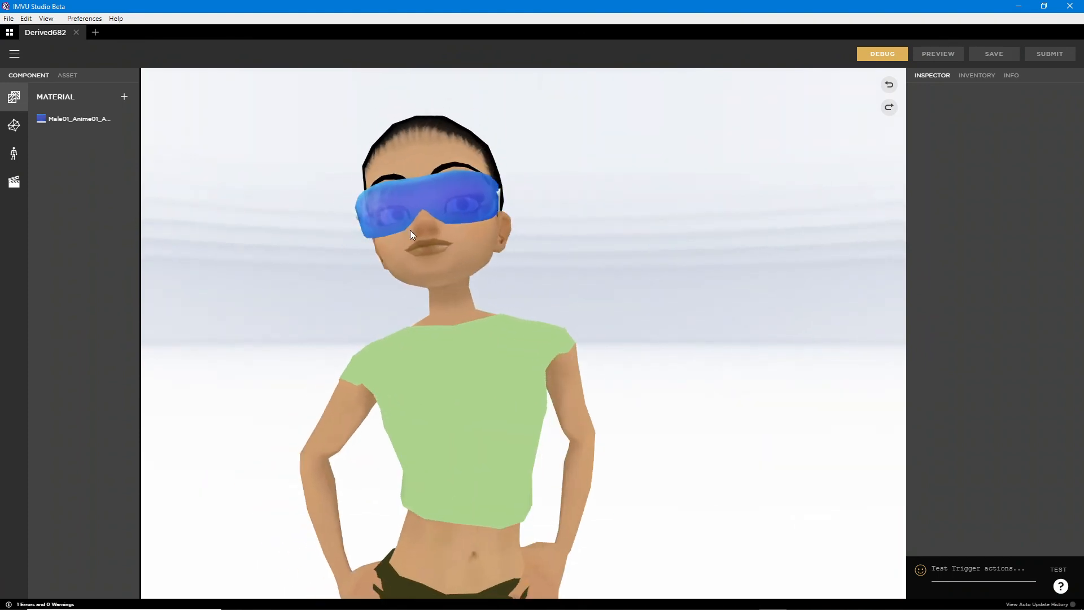
pyautogui.click(25, 57)
pyautogui.moveTo(18, 96)
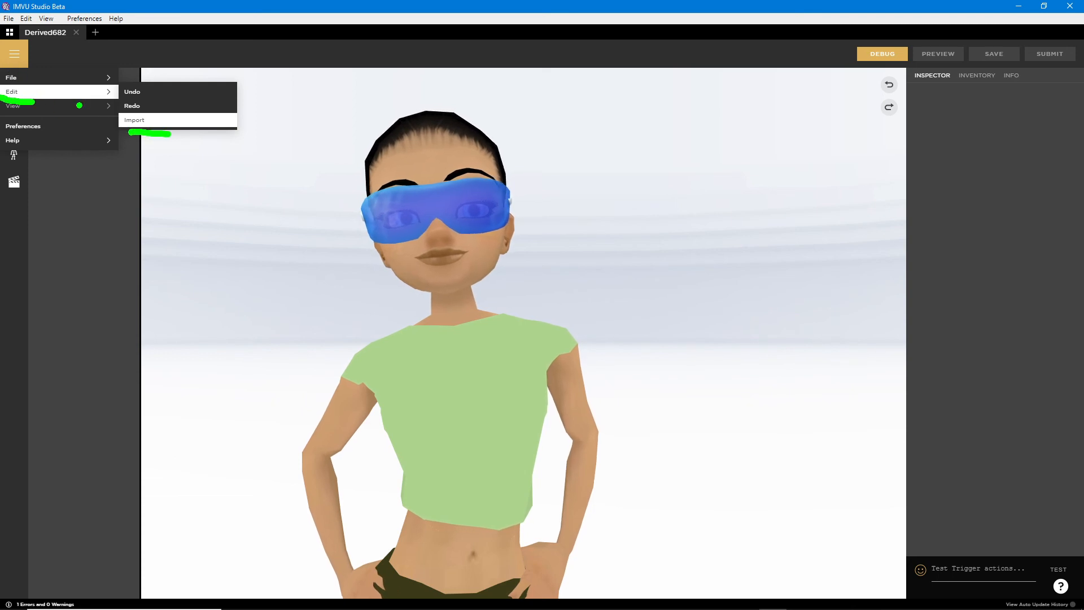
pyautogui.click(138, 121)
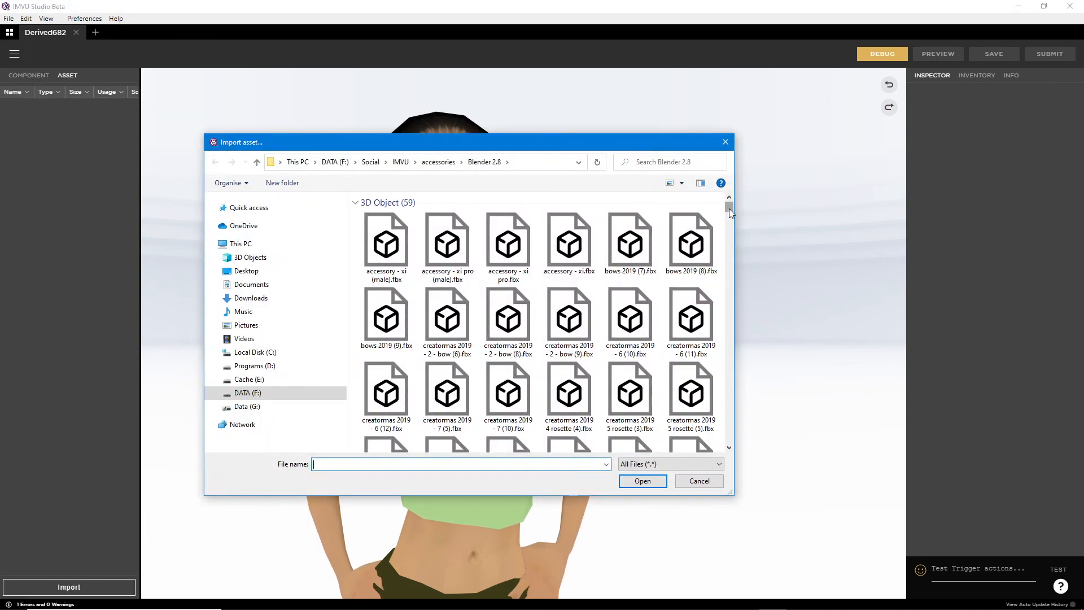
pyautogui.moveTo(729, 208); pyautogui.dragTo(729, 221)
pyautogui.click(385, 236)
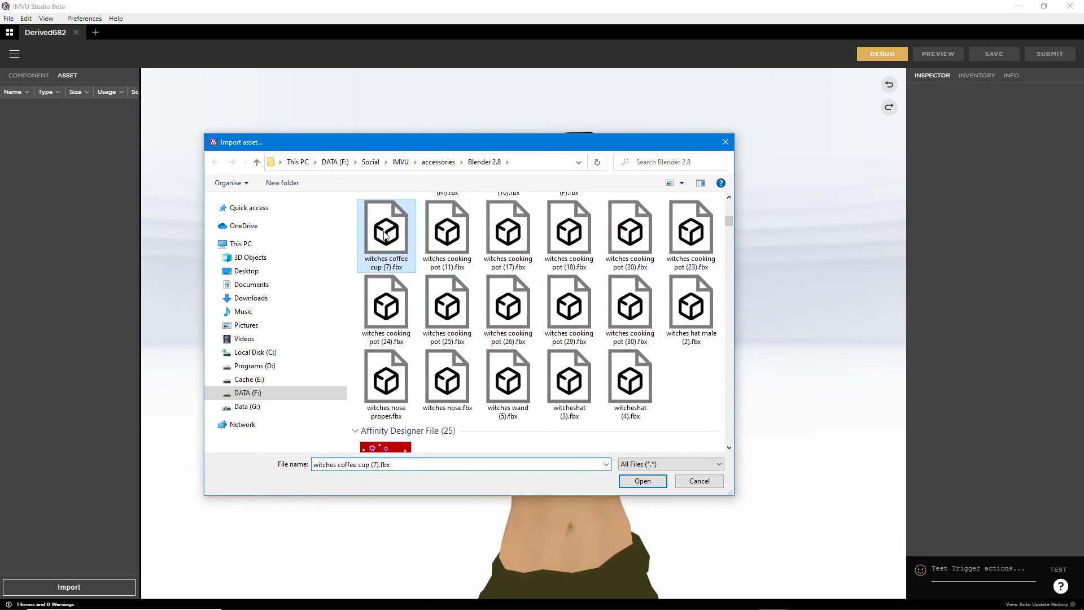
pyautogui.click(648, 483)
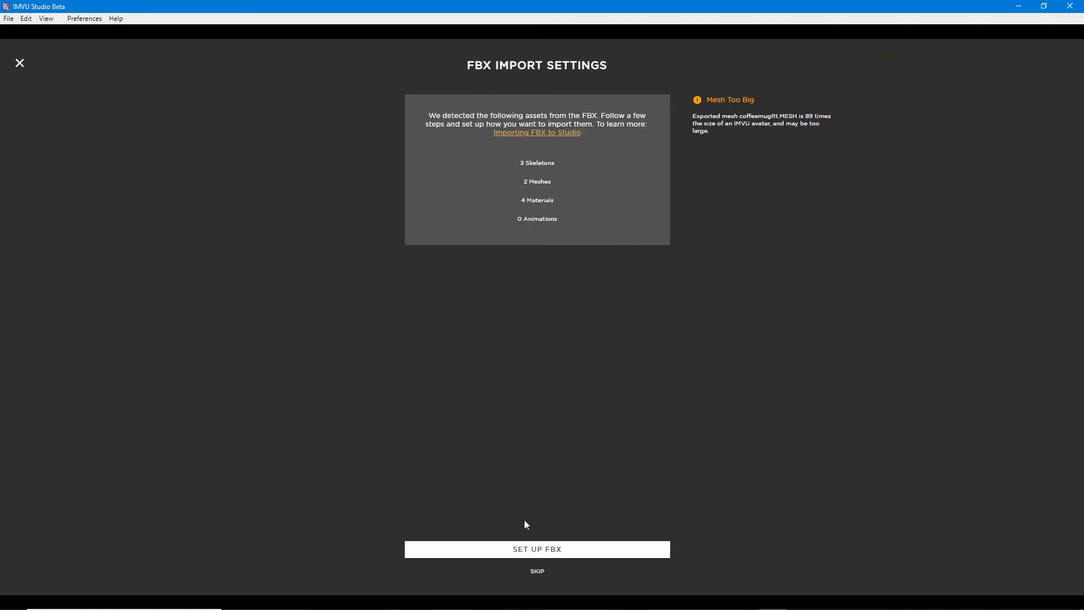
# Step: Set up the FBX import with scale 0.01 and the AttachmentRoot skeleton (2 bones, 1 mesh), keeping both materials, and import the assets
pyautogui.click(537, 551)
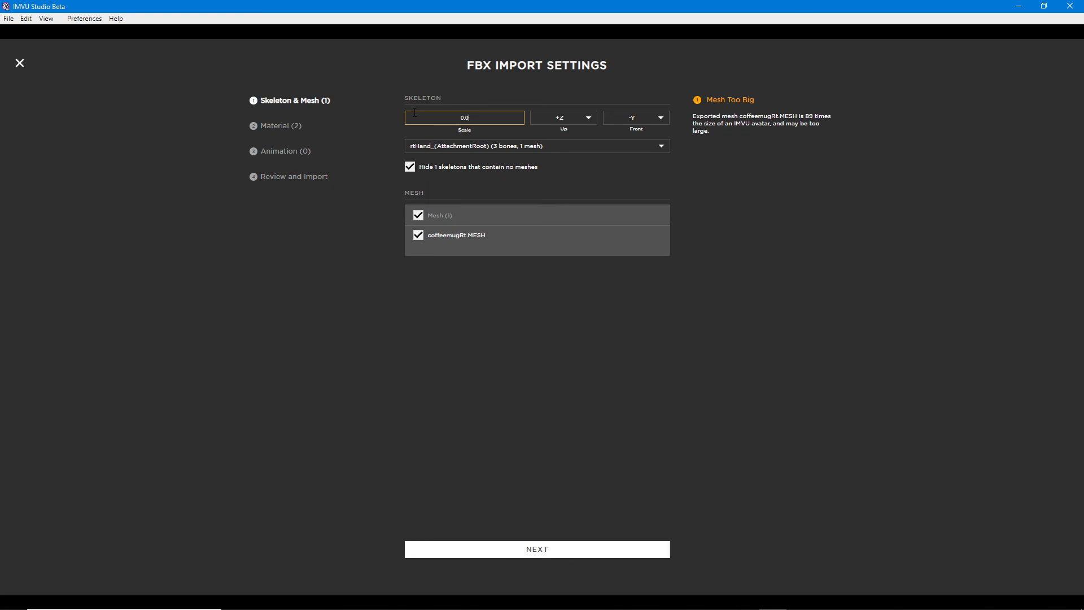
pyautogui.click(467, 148)
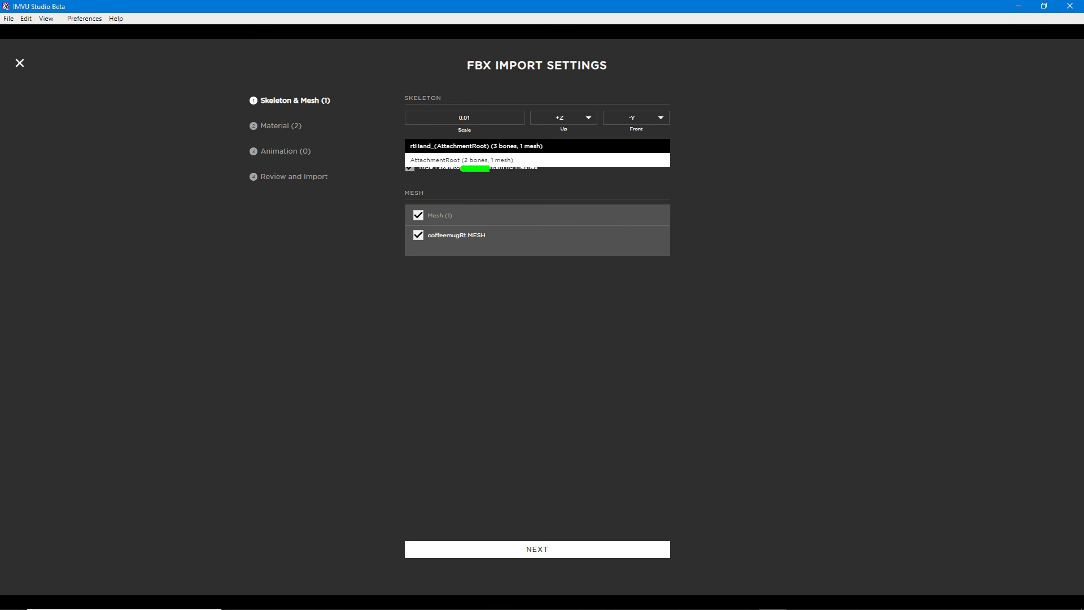
pyautogui.click(468, 160)
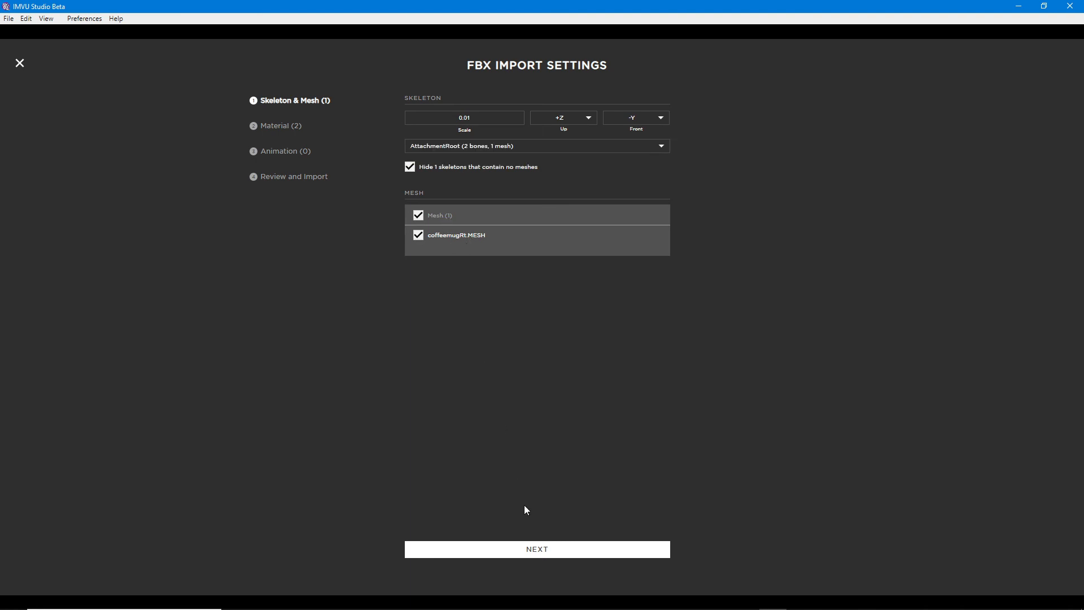
pyautogui.click(534, 554)
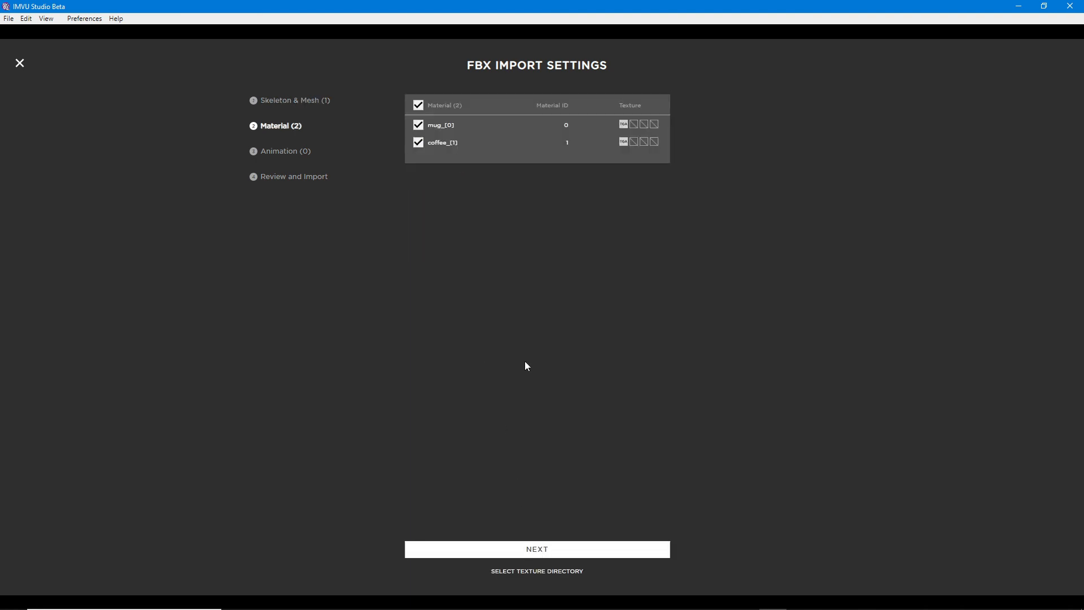
pyautogui.click(540, 555)
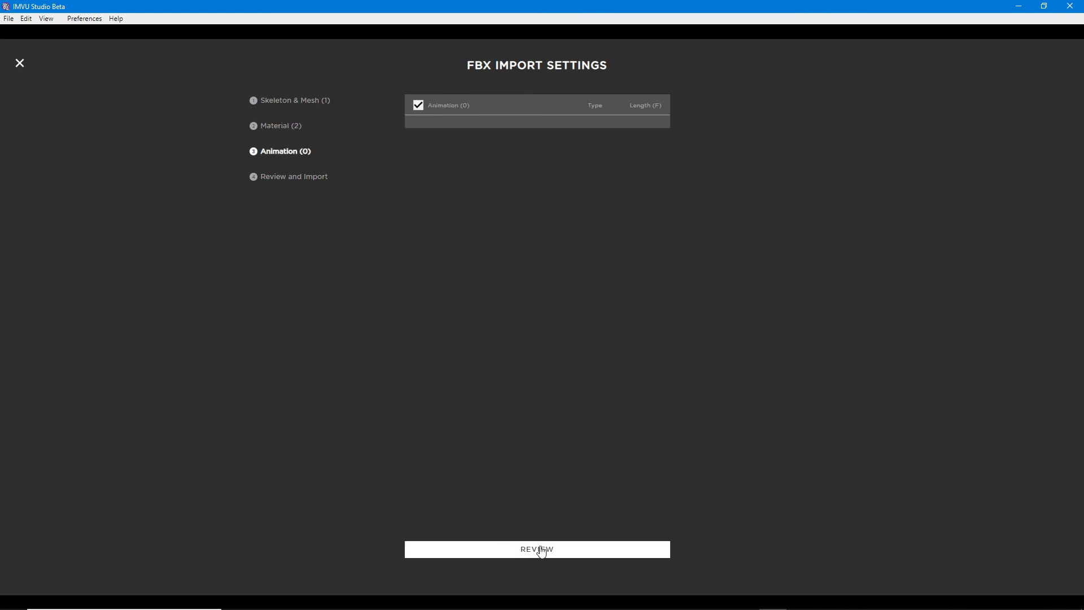
pyautogui.click(540, 551)
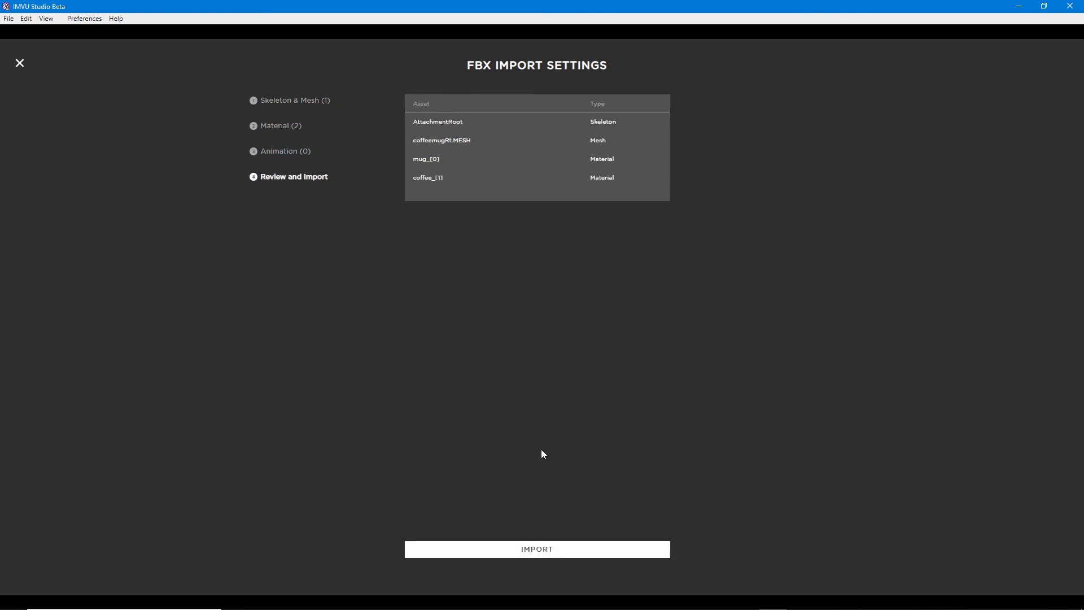
pyautogui.click(535, 553)
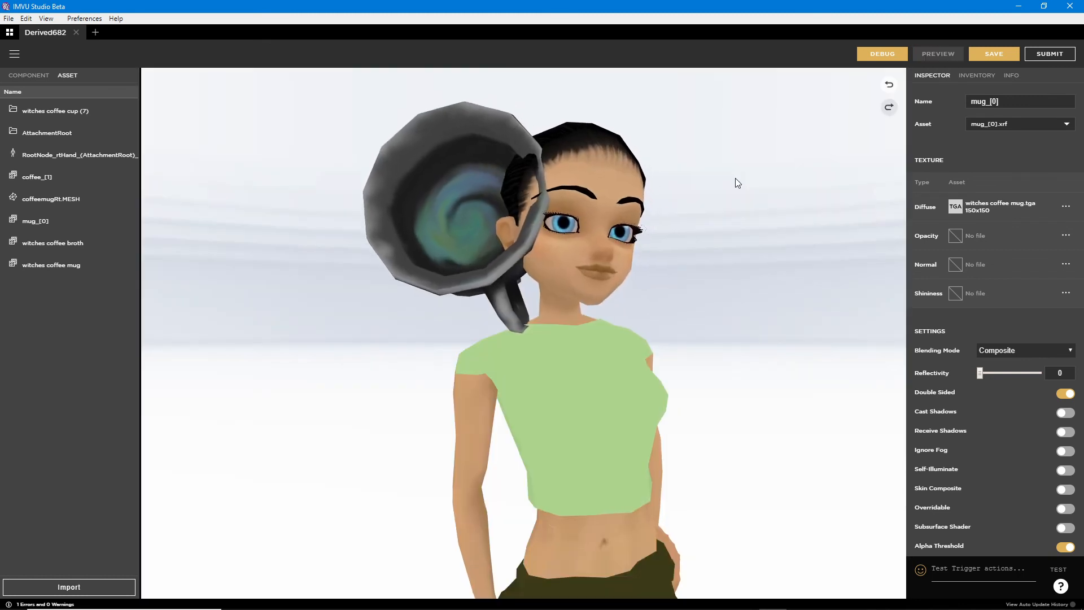
# Step: Assign coffeemugRt.MESH.xmf as the asset of the Female04_Anime01_Accessories_Glasses_Spice mesh and preview the product
pyautogui.moveTo(471, 258); pyautogui.dragTo(670, 416)
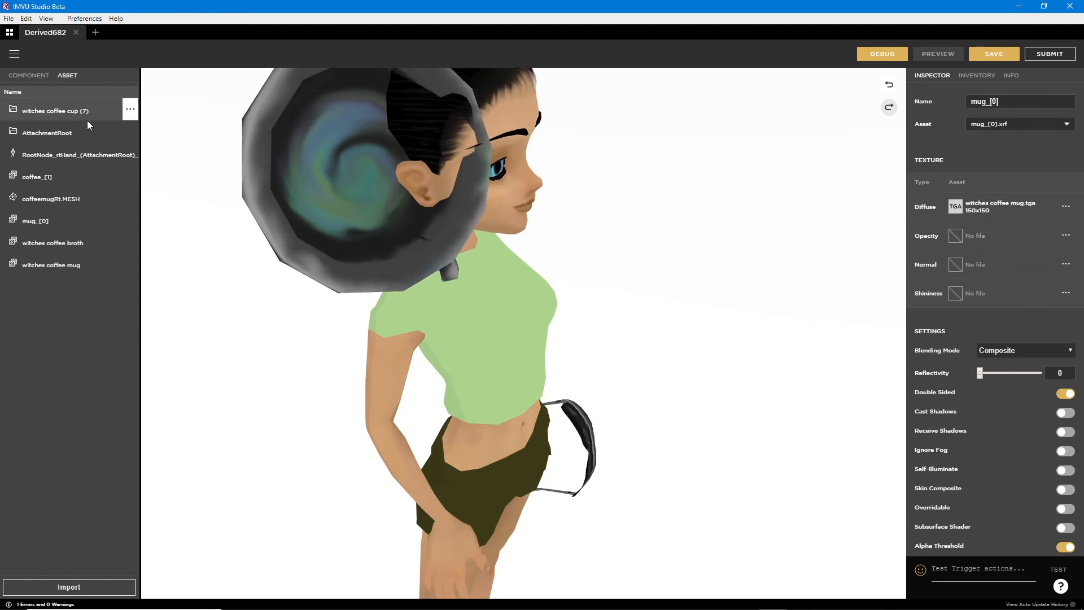
pyautogui.click(28, 75)
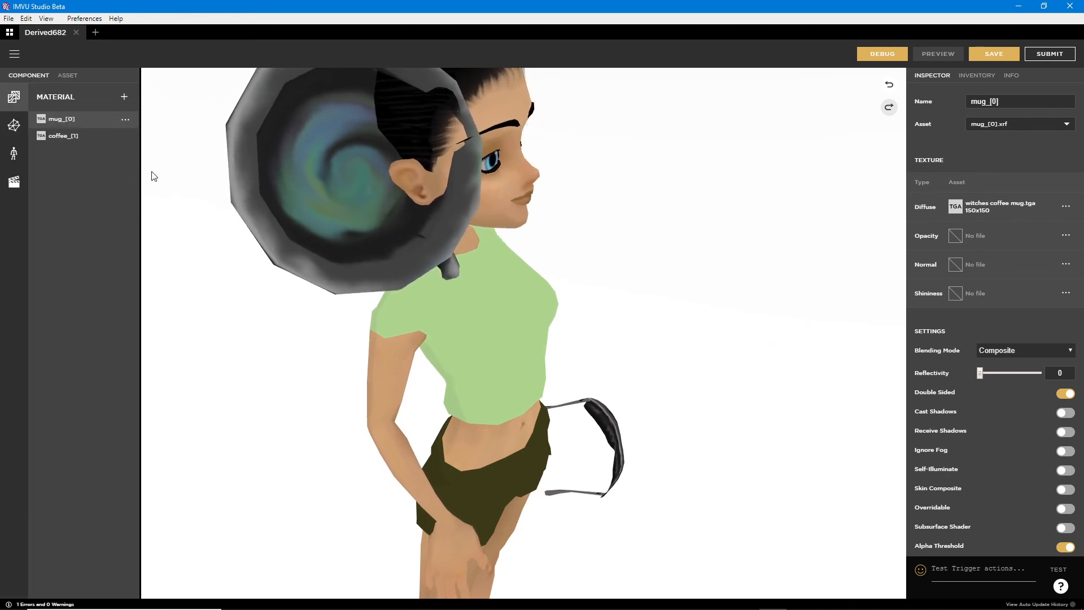
pyautogui.moveTo(140, 177); pyautogui.dragTo(197, 176)
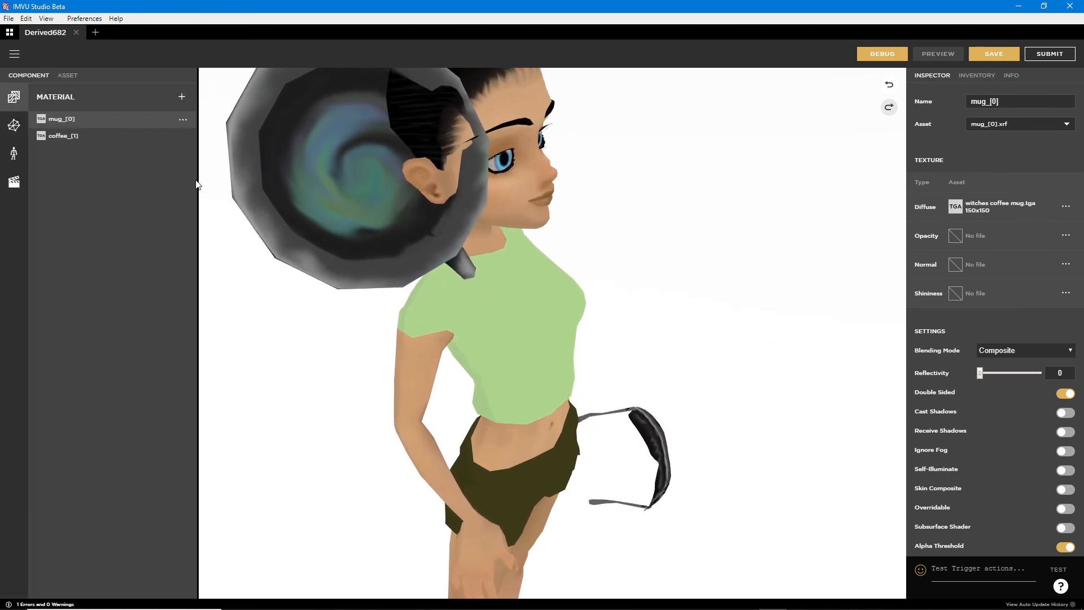
pyautogui.click(14, 124)
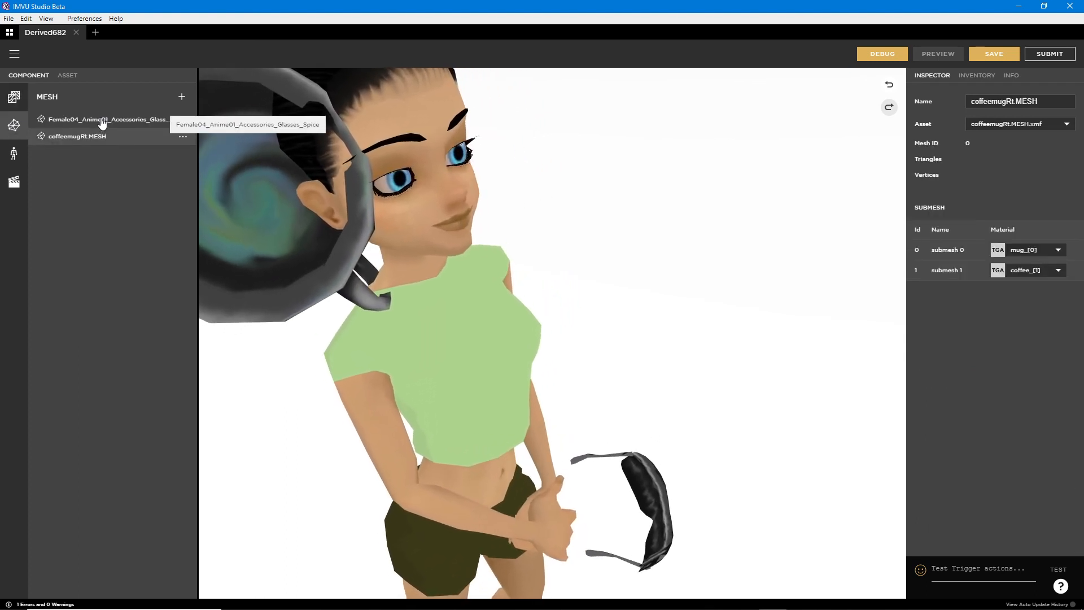
pyautogui.click(101, 121)
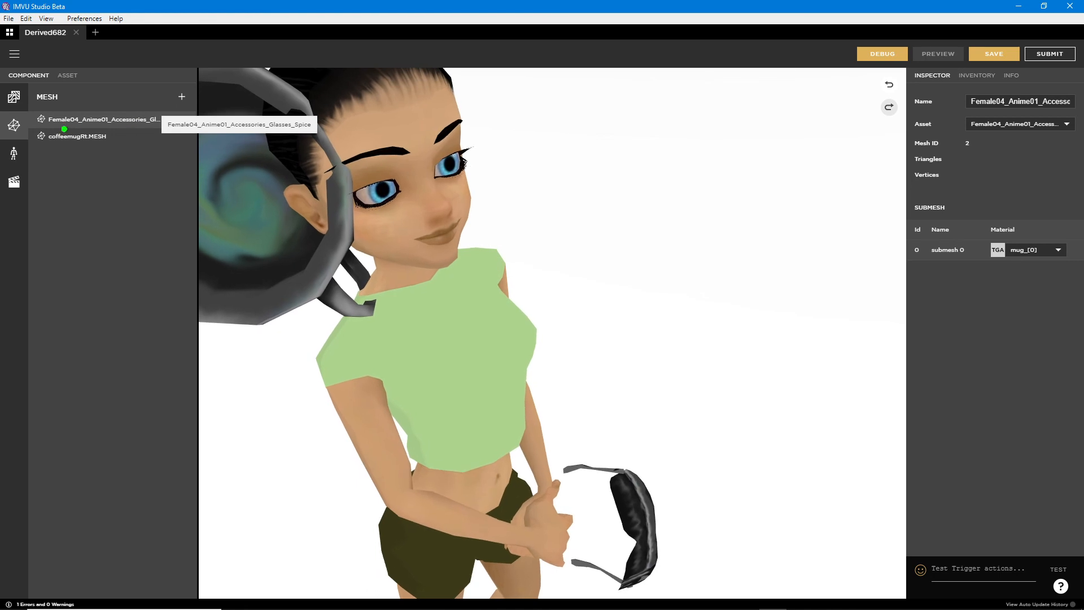
pyautogui.press('Escape')
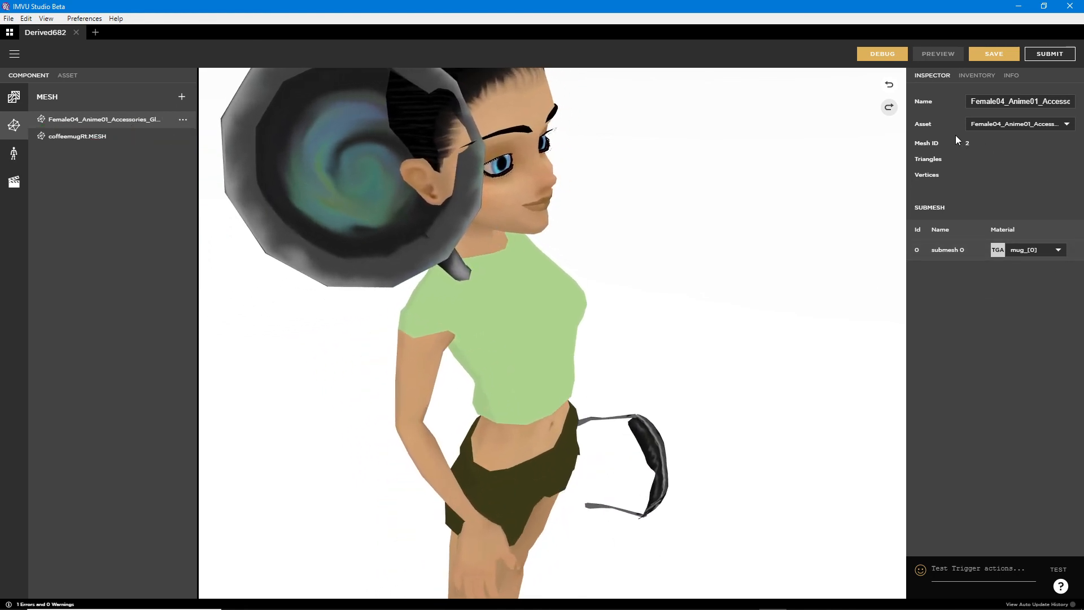
pyautogui.moveTo(920, 132)
pyautogui.mouseDown()
pyautogui.moveTo(908, 134)
pyautogui.moveTo(1003, 137)
pyautogui.mouseUp()
pyautogui.press('Escape')
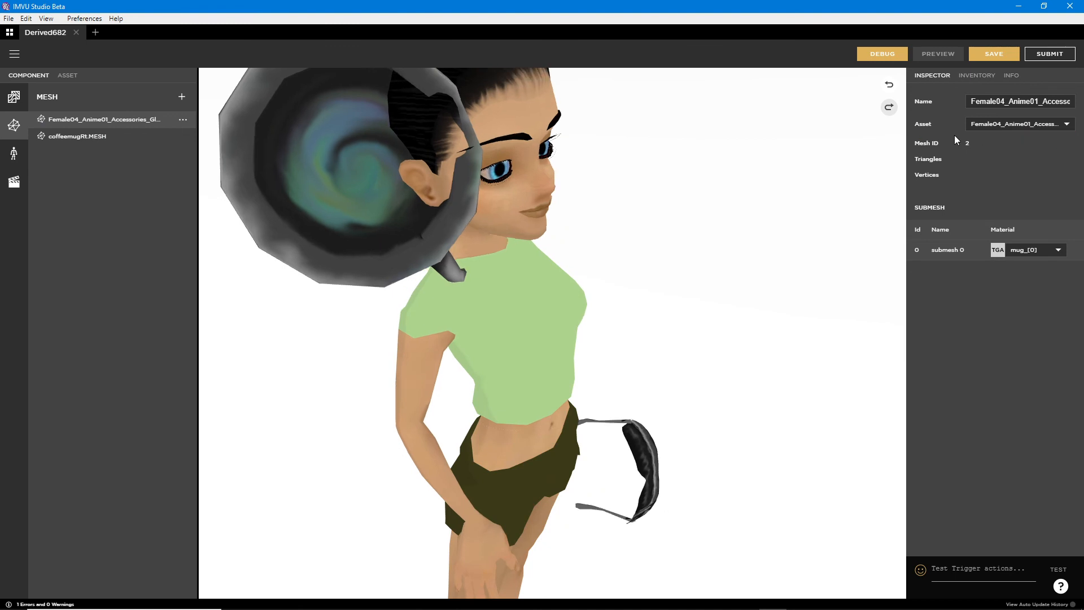
pyautogui.click(1023, 124)
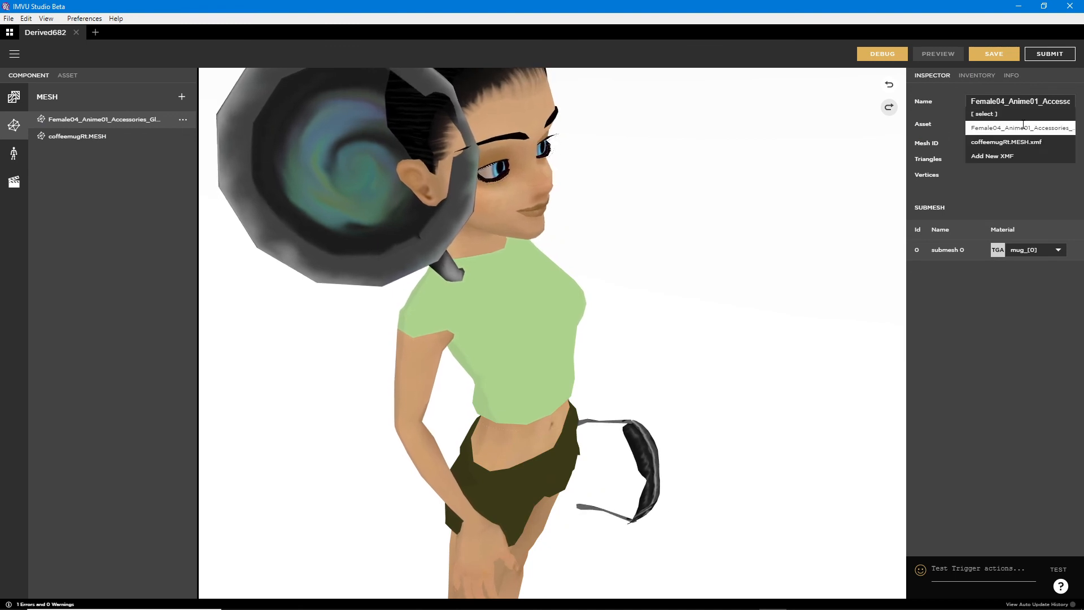
pyautogui.click(1016, 141)
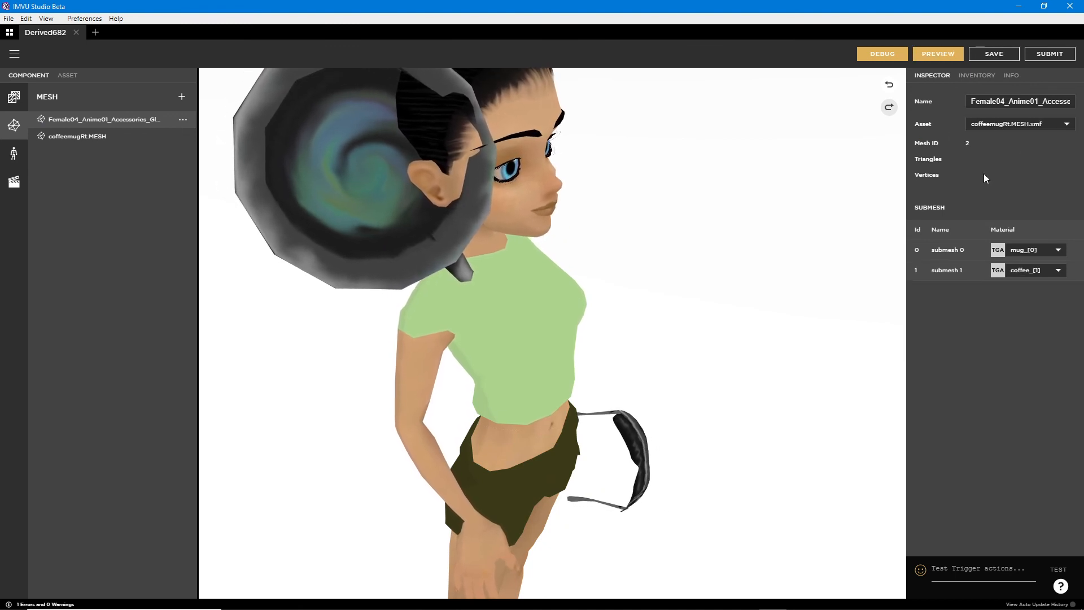
pyautogui.click(938, 57)
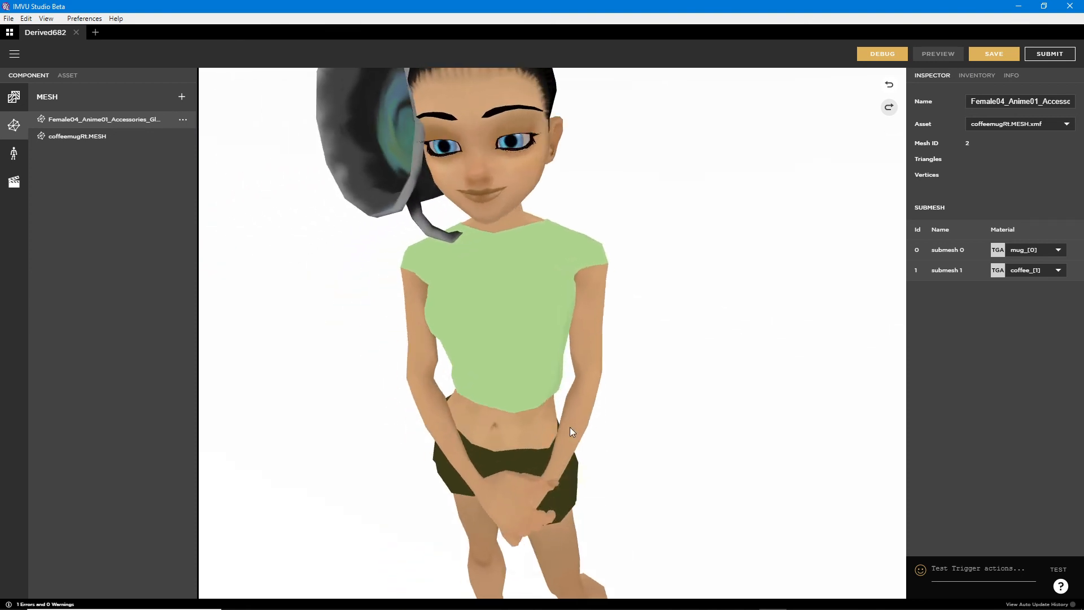
# Step: Set the skeleton's attachment node to rtHand, preview the product and check the mug's position on the avatar
pyautogui.moveTo(497, 377); pyautogui.dragTo(510, 275)
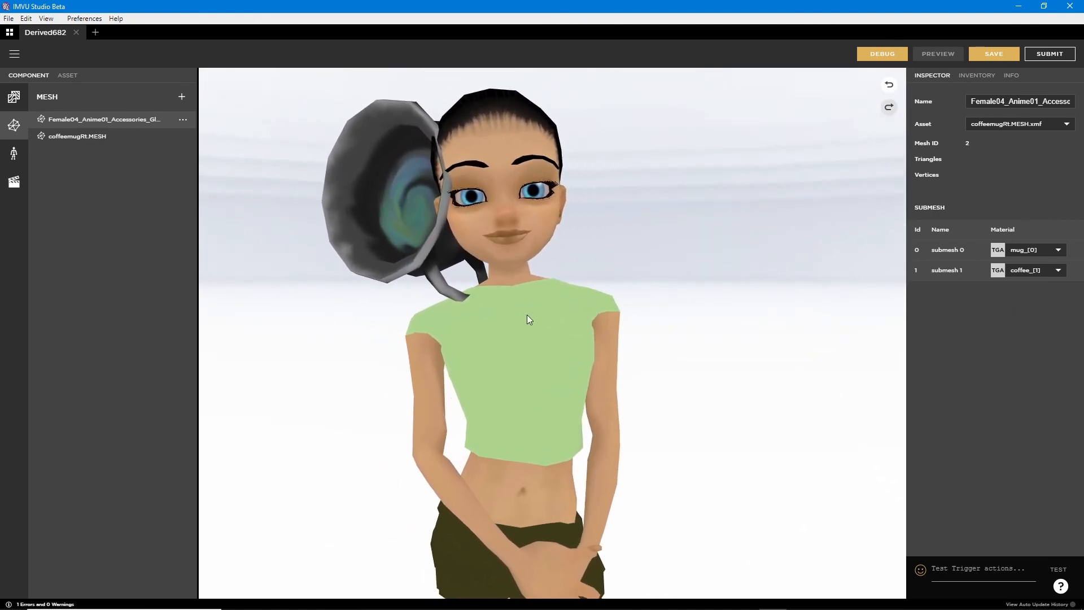
pyautogui.click(22, 155)
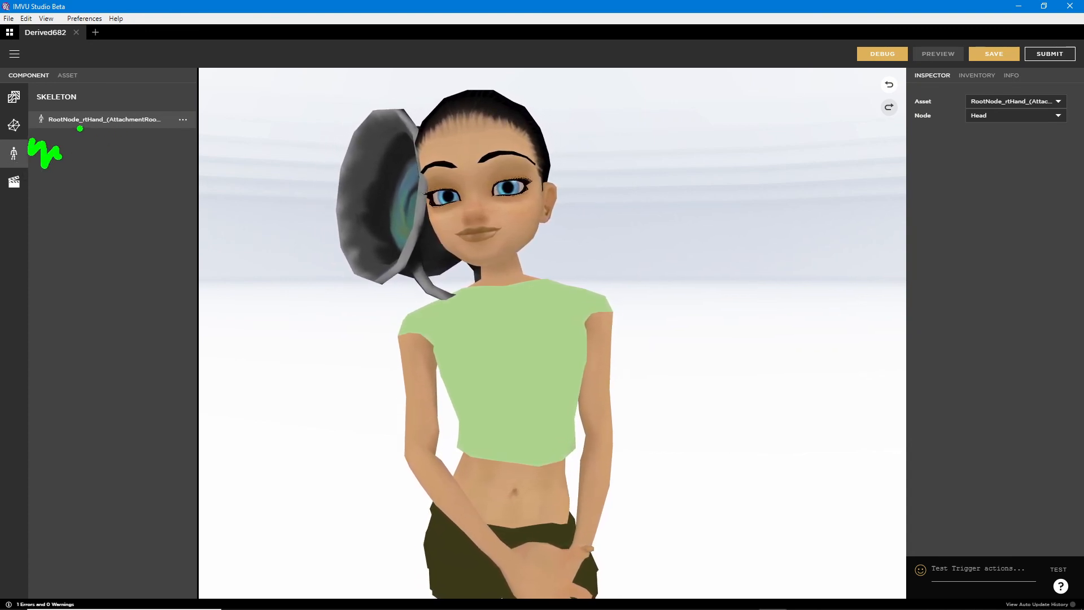
pyautogui.press('Escape')
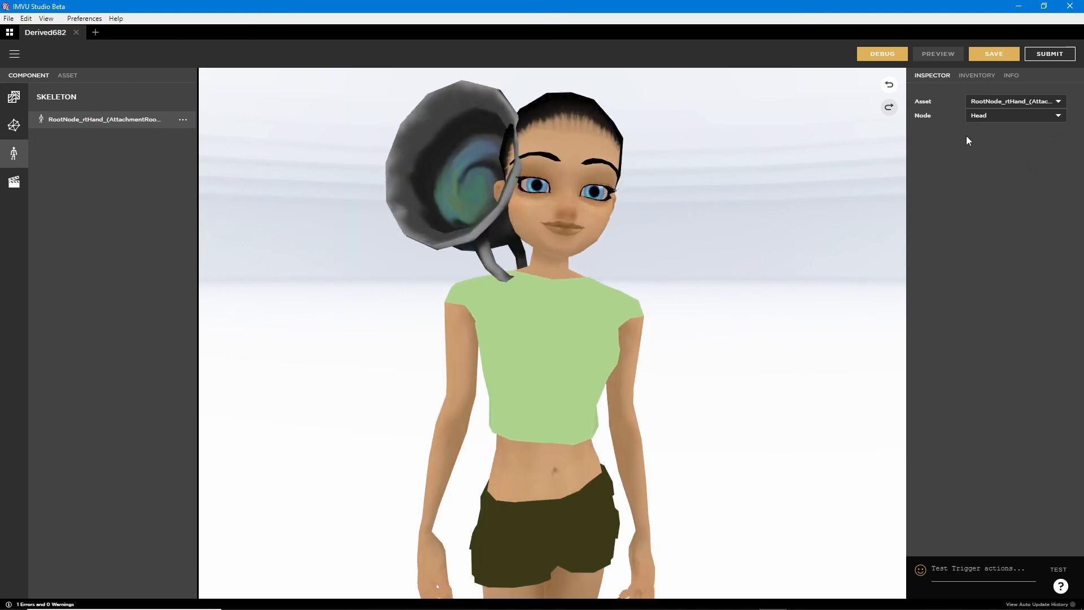
pyautogui.click(991, 115)
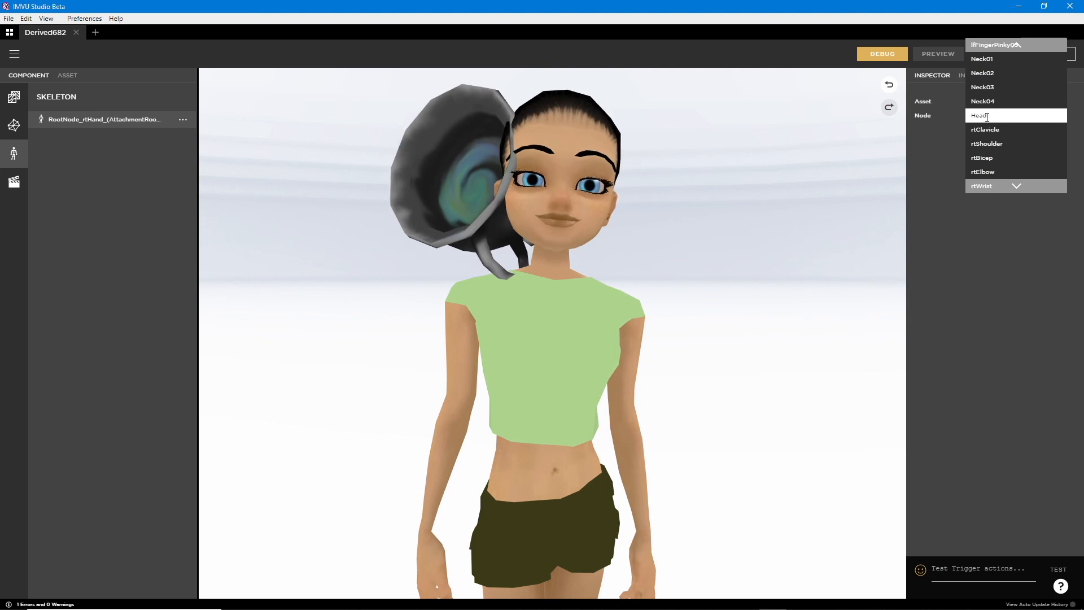
pyautogui.scroll(3, 999, 122)
pyautogui.scroll(-5, 1007, 132)
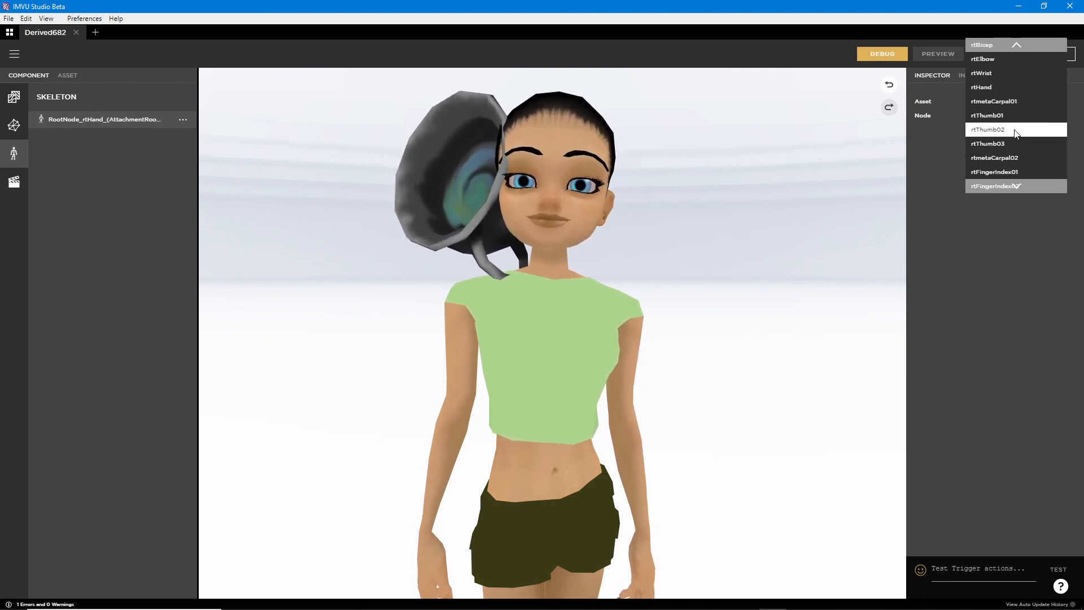
pyautogui.click(1002, 87)
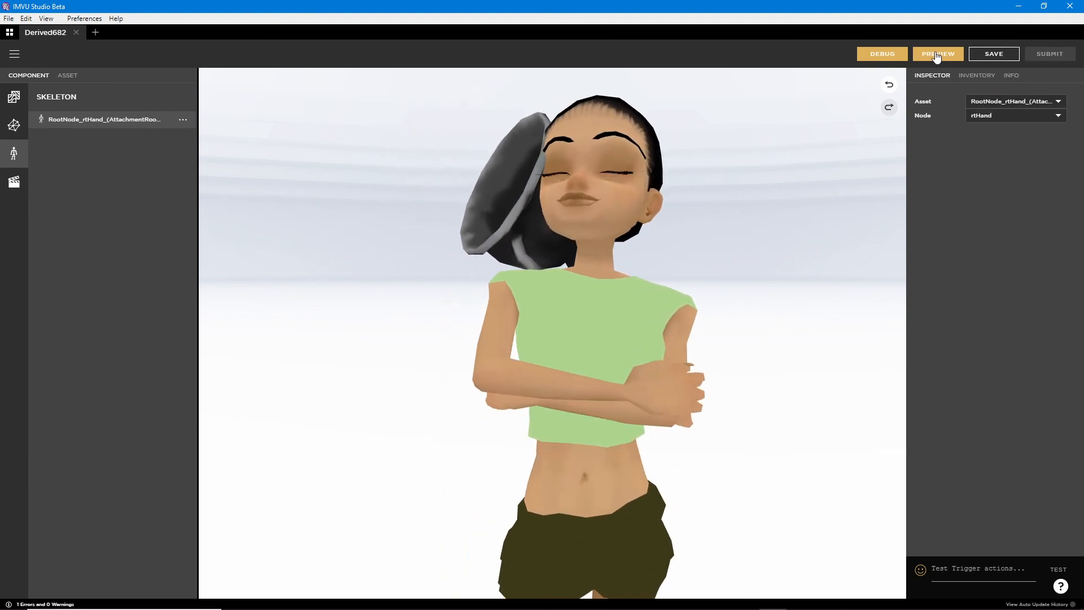
pyautogui.click(936, 54)
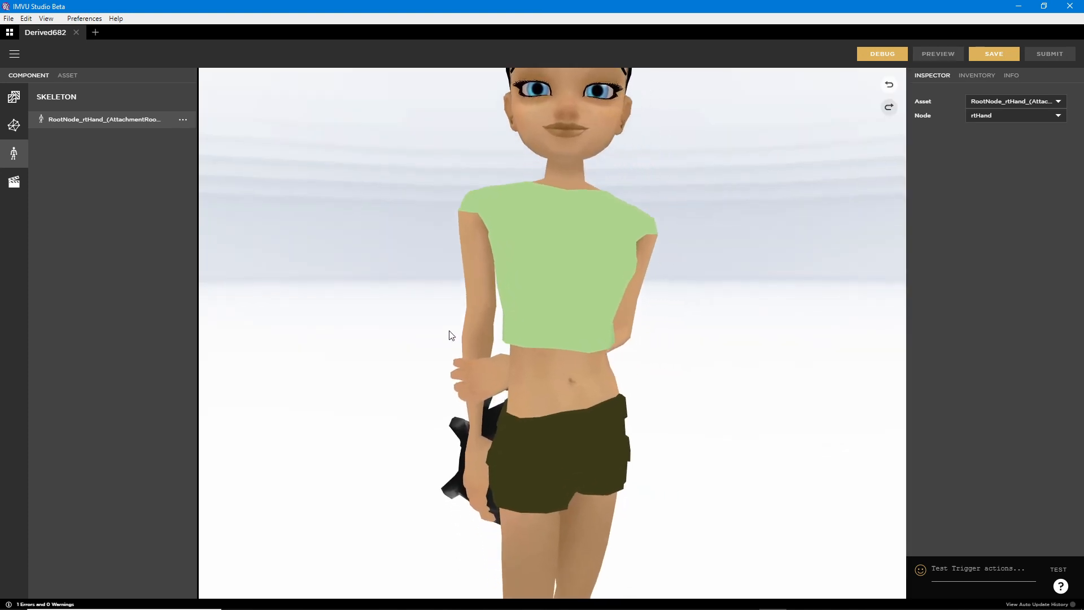
pyautogui.moveTo(441, 369); pyautogui.dragTo(543, 318)
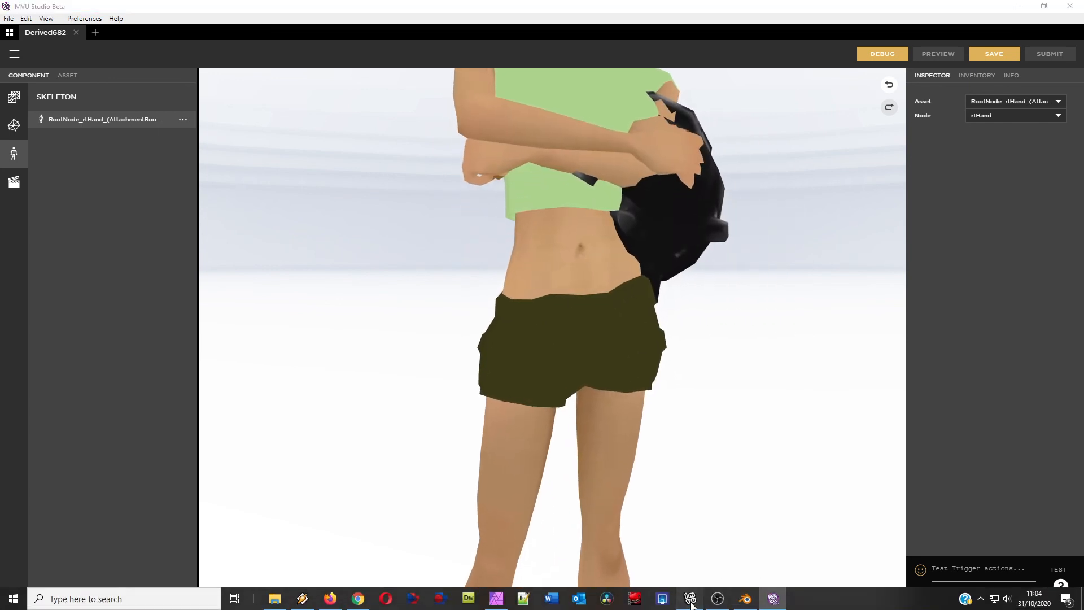
# Step: Switch to the IMVU client editor to check the mug's mesh settings, and return to IMVU Studio to view the mug from the side
pyautogui.hotkey('alt', 'Tab')
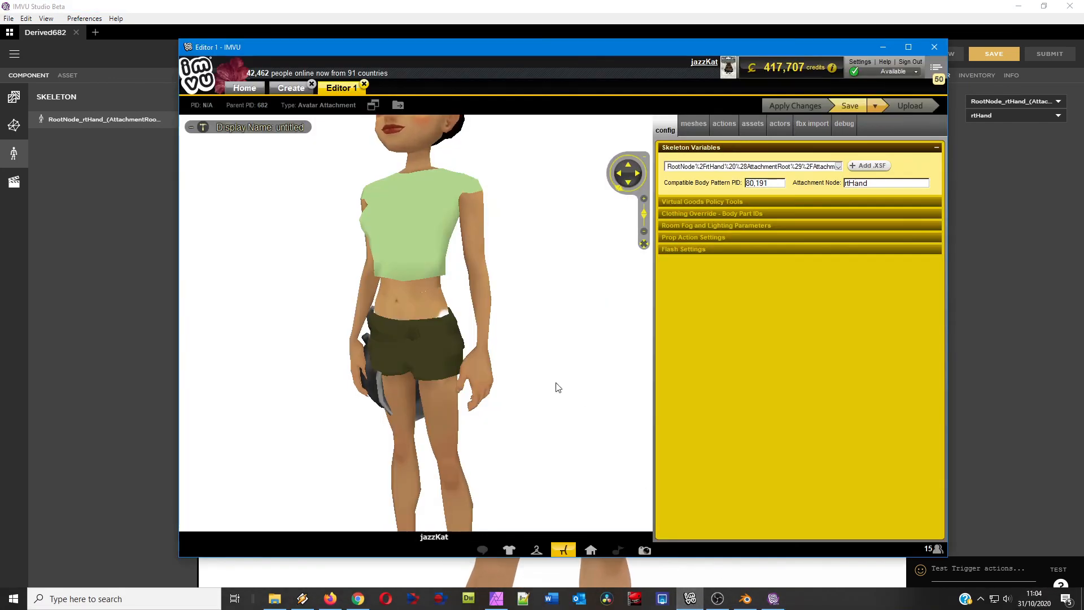
pyautogui.click(693, 126)
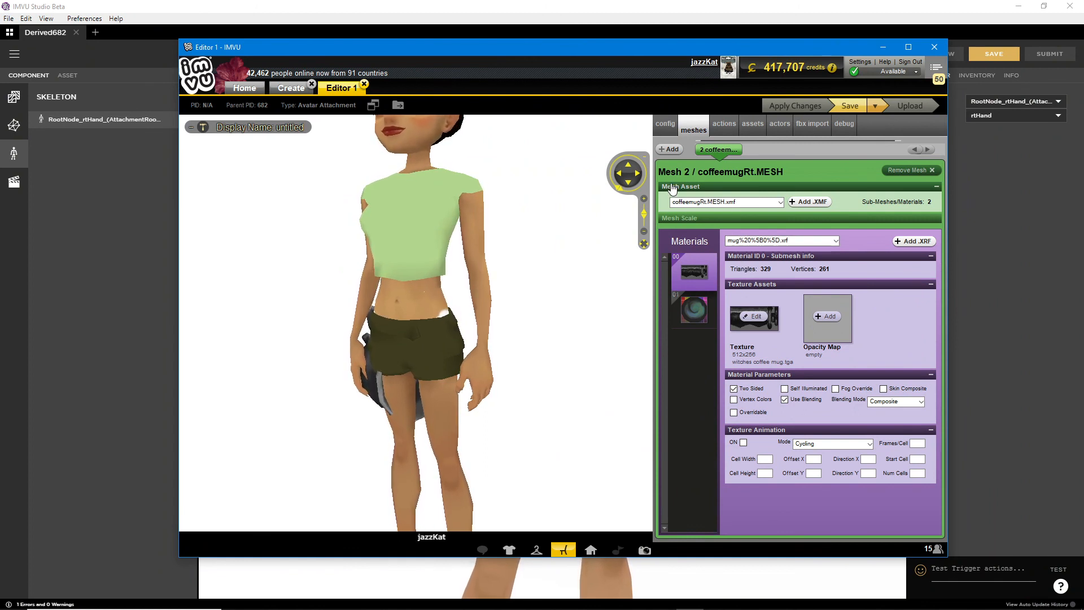
pyautogui.moveTo(651, 236)
pyautogui.mouseDown()
pyautogui.moveTo(895, 423)
pyautogui.moveTo(716, 160)
pyautogui.mouseUp()
pyautogui.press('Escape')
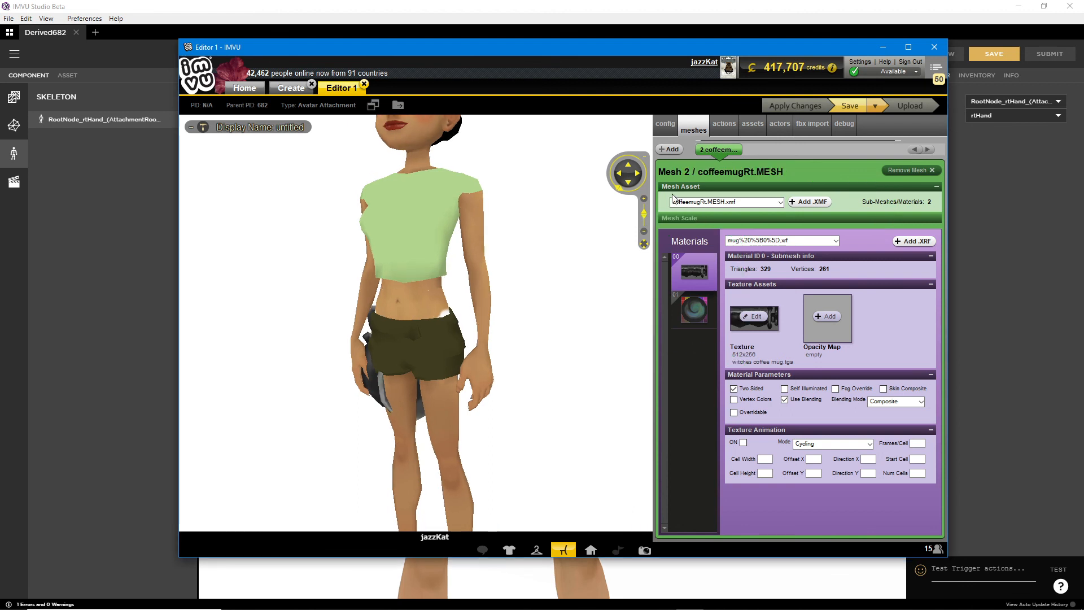
pyautogui.click(860, 12)
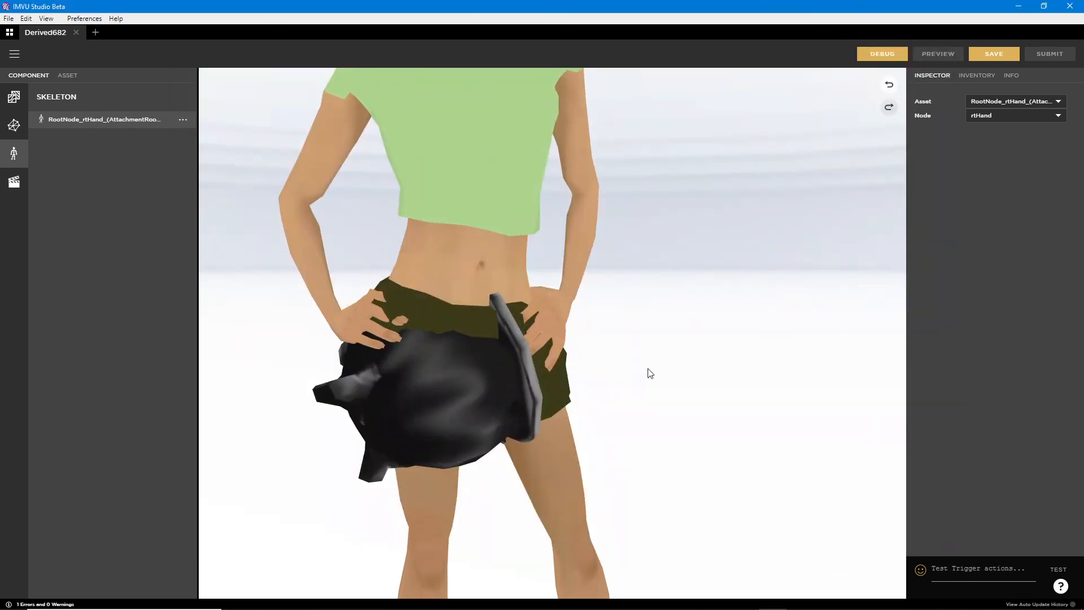
pyautogui.moveTo(649, 372); pyautogui.dragTo(473, 384)
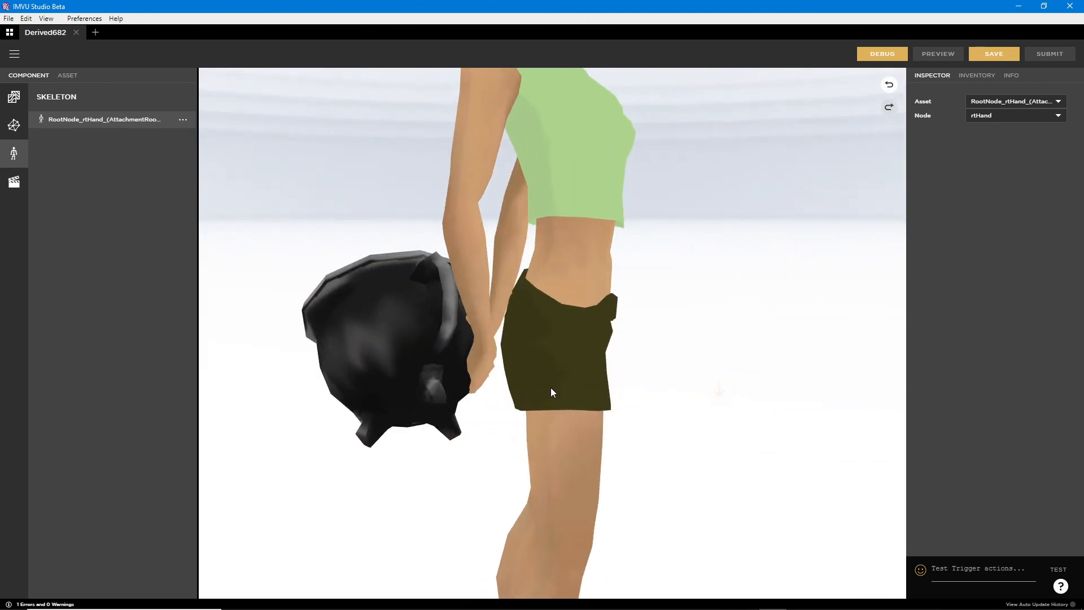
# Step: Examine the mug in the avatar's right hand from other angles and display the settings of the Female04_Anime01_Accessories mesh
pyautogui.moveTo(552, 391); pyautogui.dragTo(683, 389)
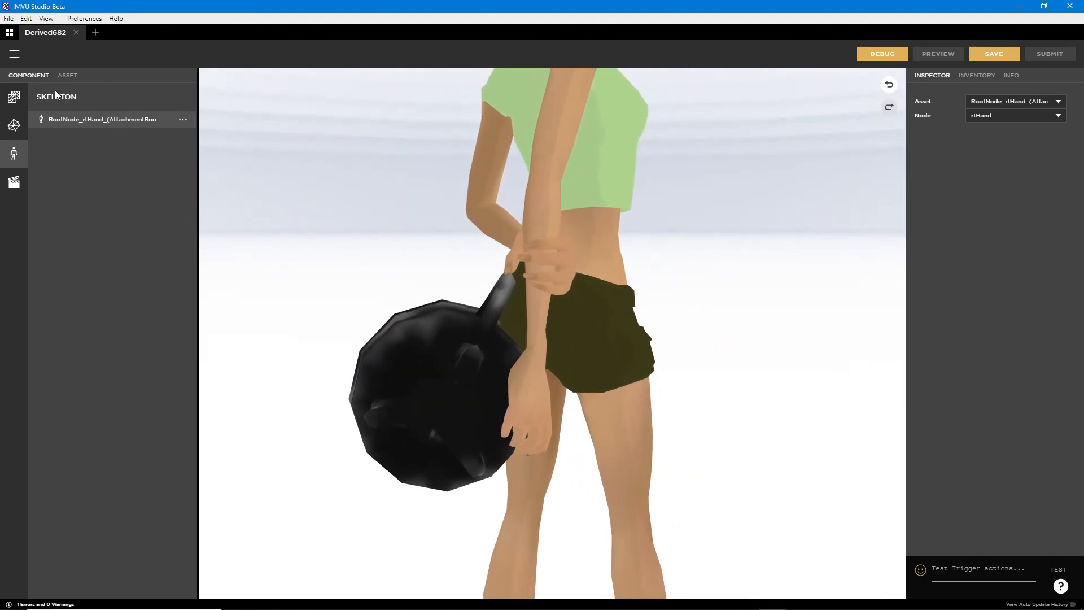
pyautogui.click(14, 54)
pyautogui.moveTo(62, 92)
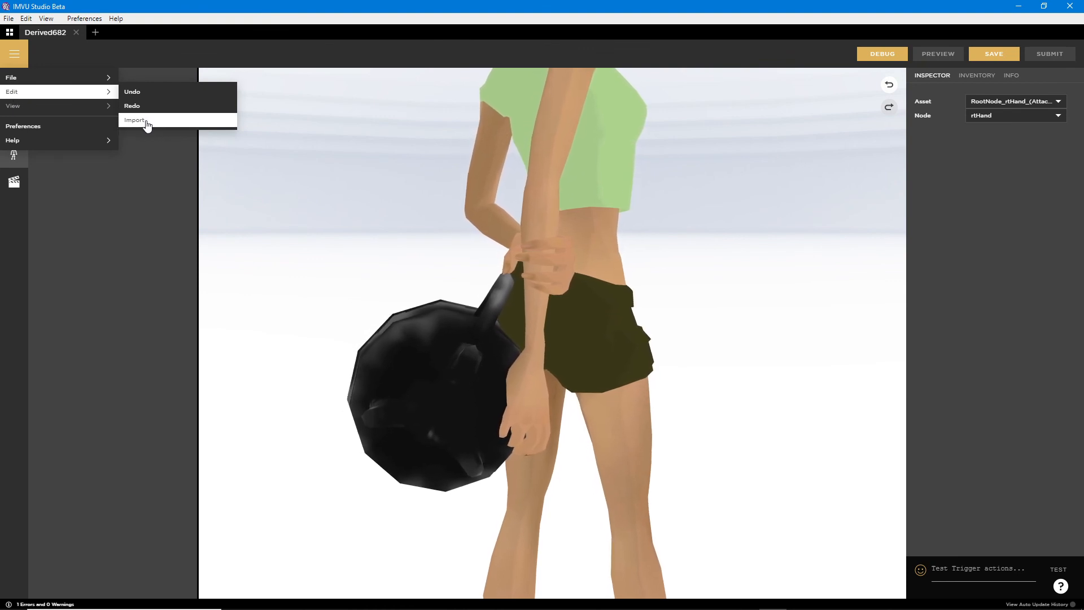
pyautogui.click(225, 61)
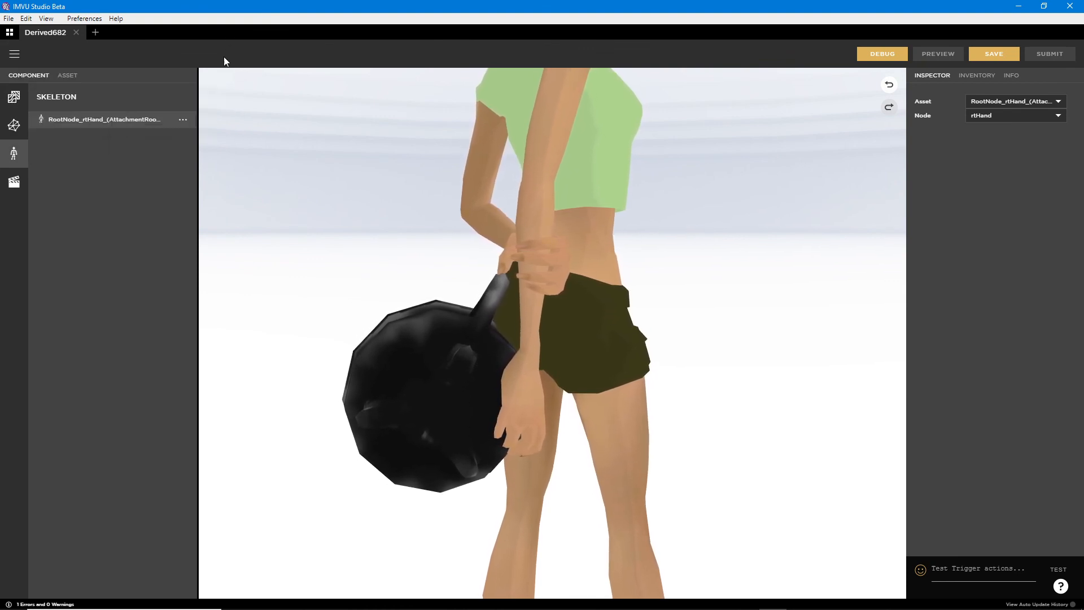
pyautogui.click(14, 125)
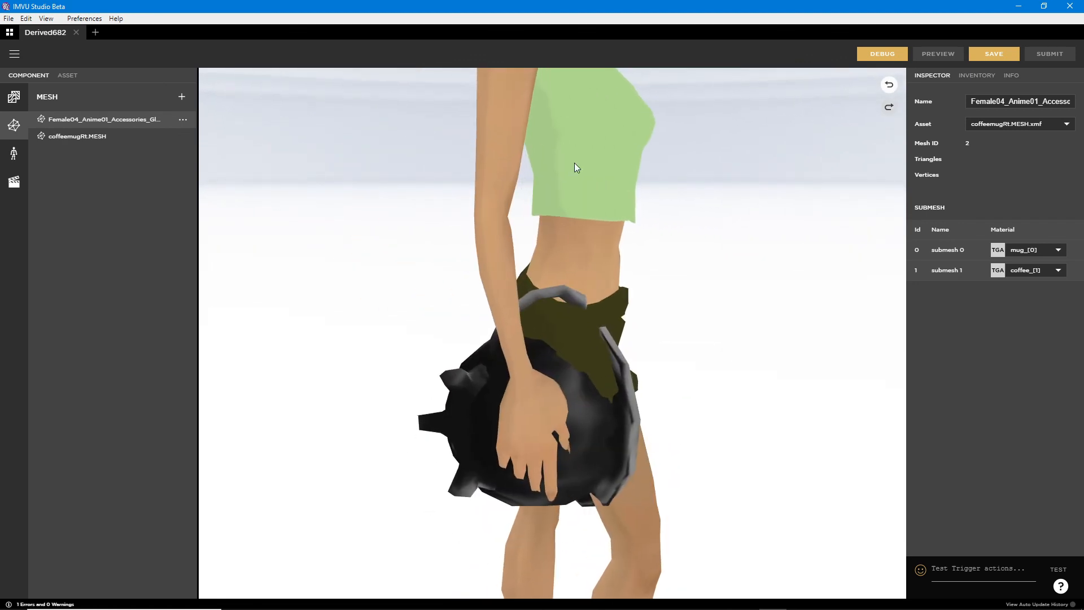
# Step: Save the derived product as a new product named after the witches coffee mug
pyautogui.click(14, 54)
pyautogui.moveTo(32, 89)
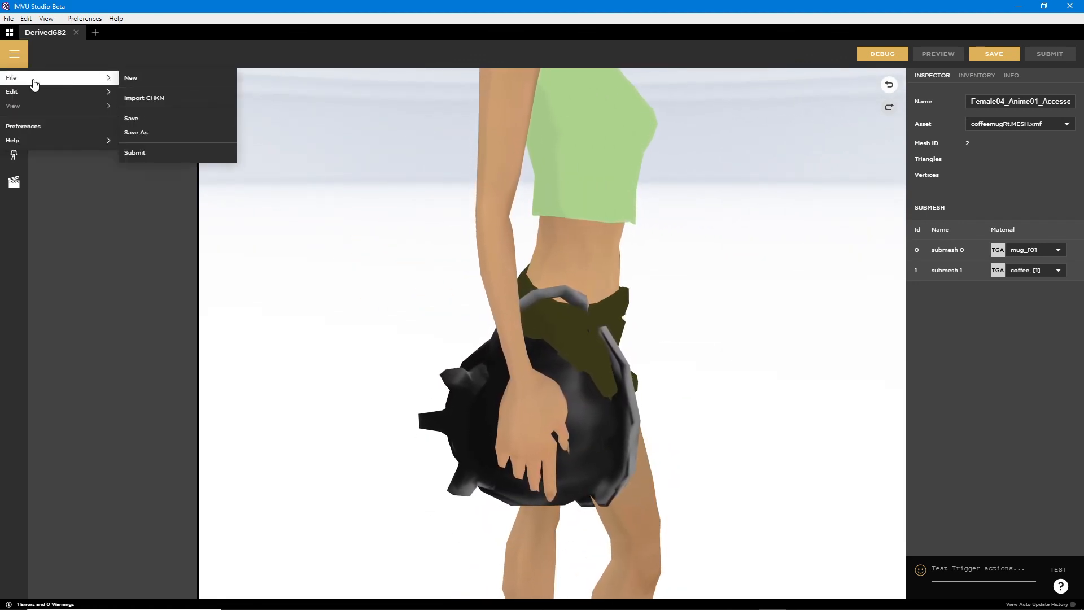
pyautogui.click(140, 133)
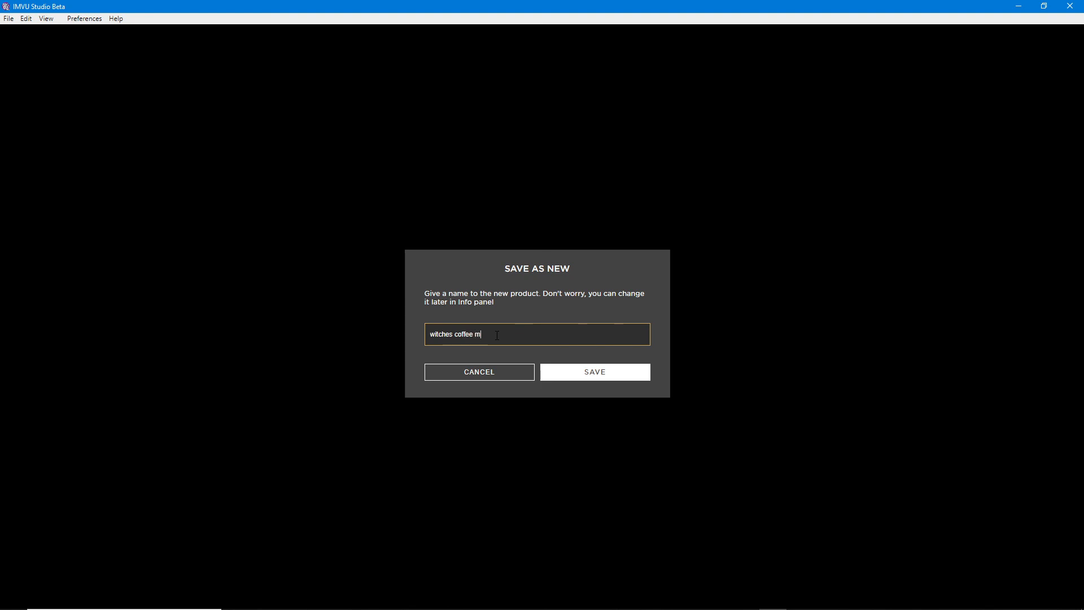
pyautogui.click(594, 374)
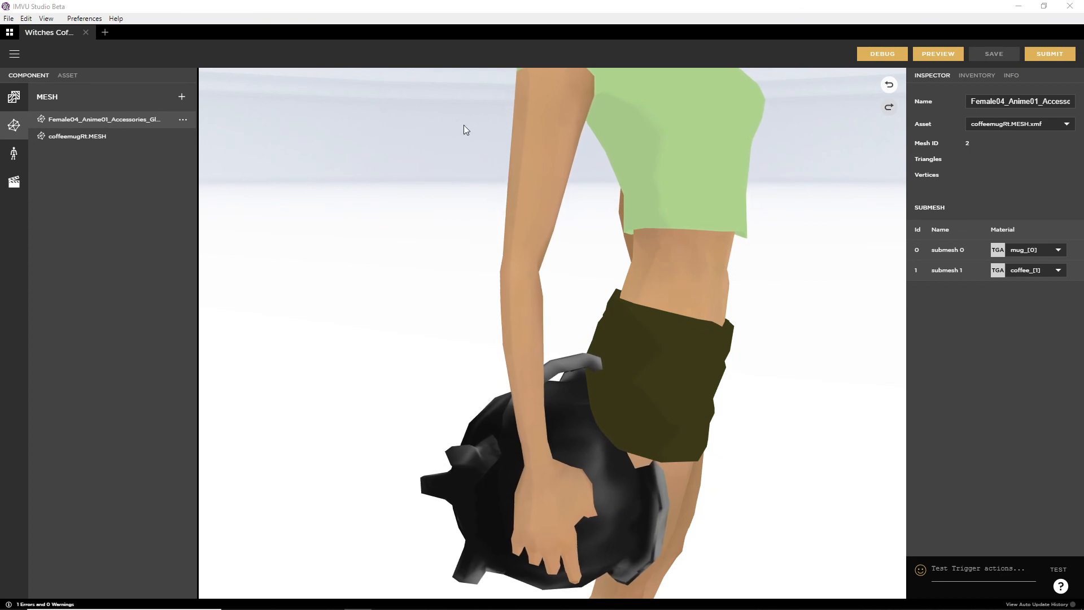
pyautogui.moveTo(636, 599)
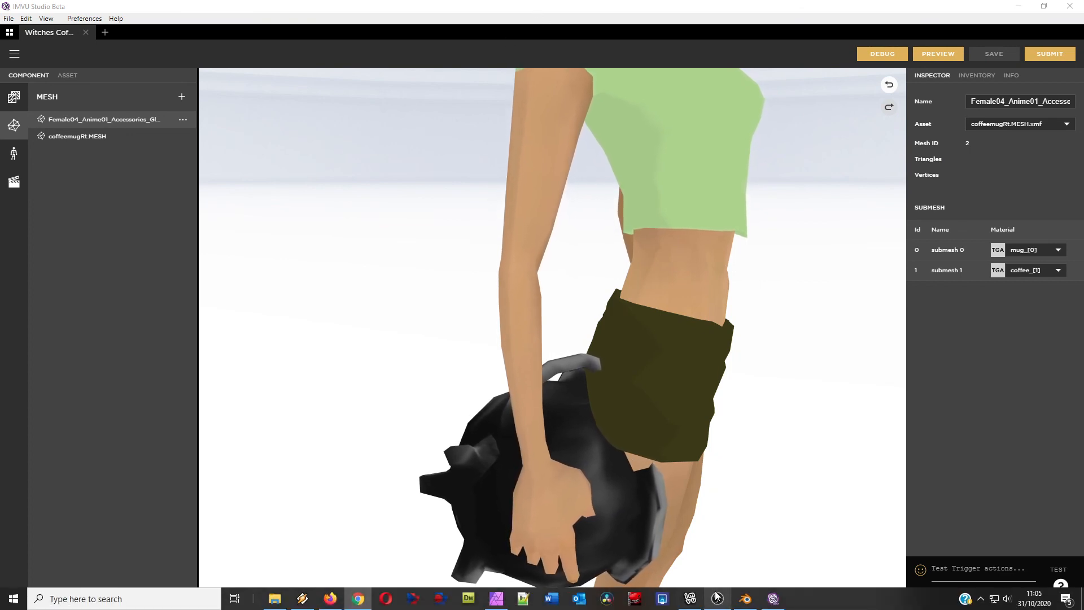